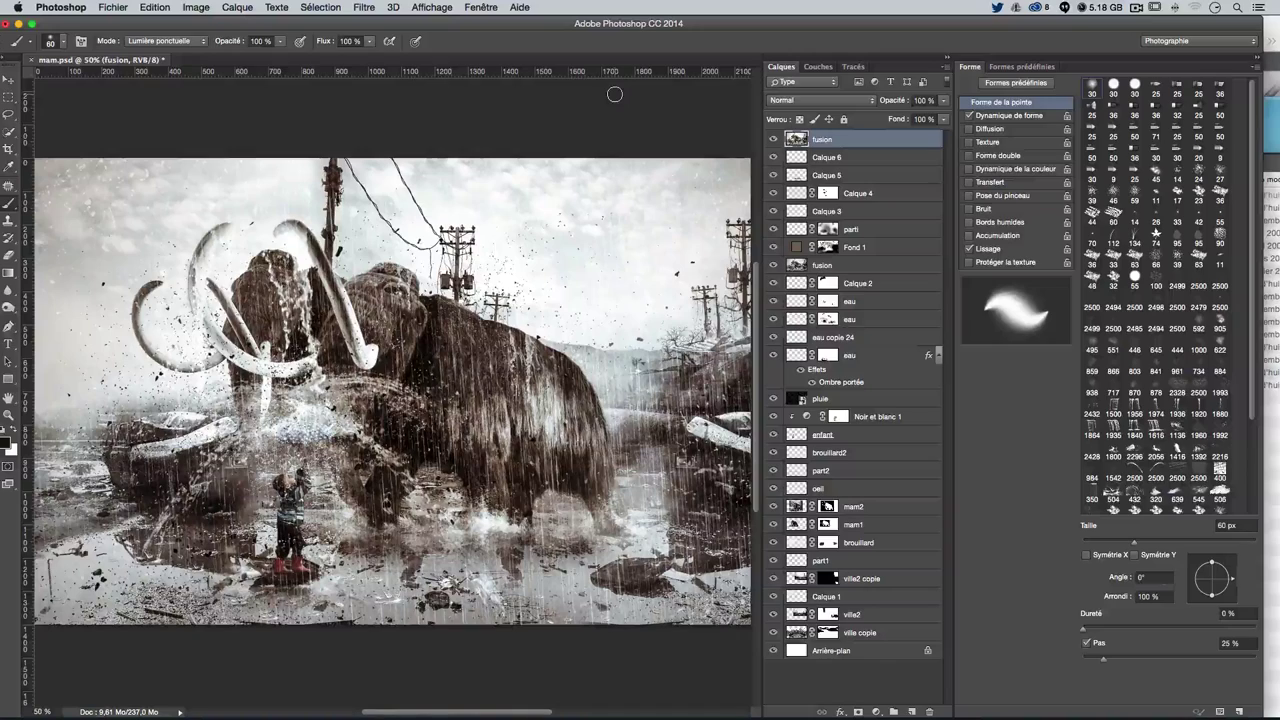
# Preview the mam project's source photos, including ville.jpg, bg0.JPG and enfant.jpg
pyautogui.click(1272, 475)
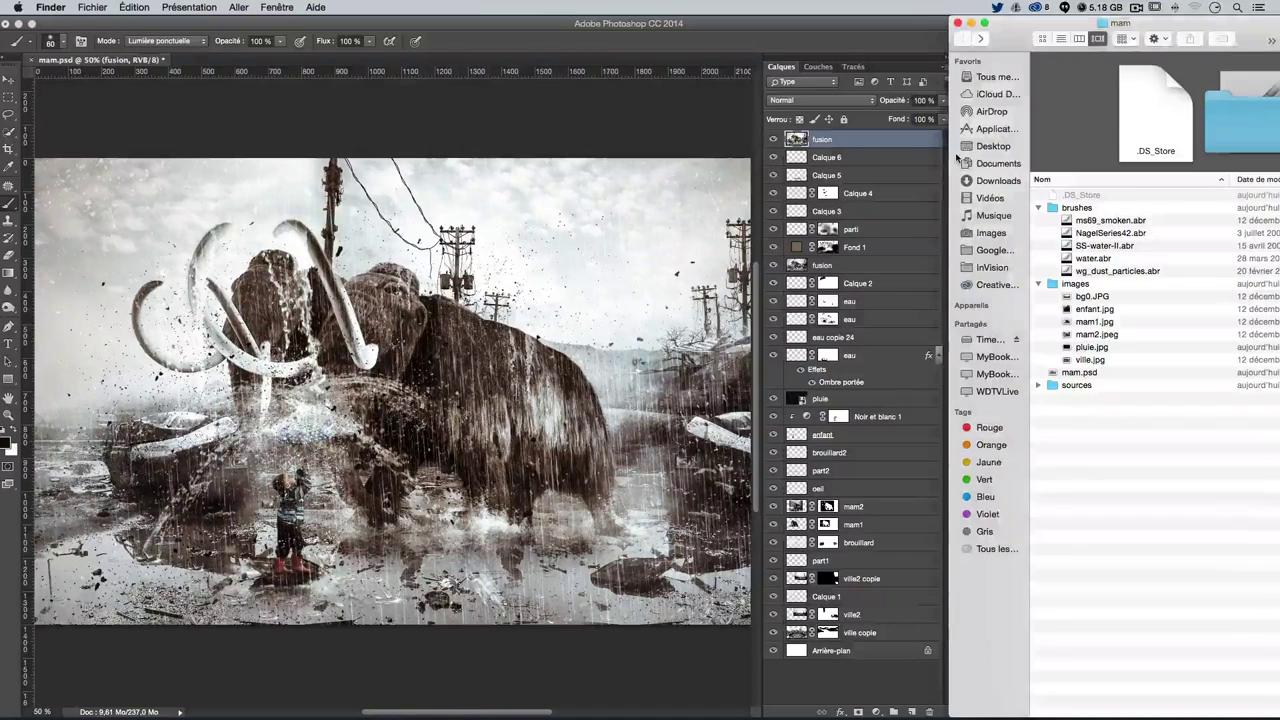
pyautogui.click(1088, 359)
pyautogui.click(1090, 347)
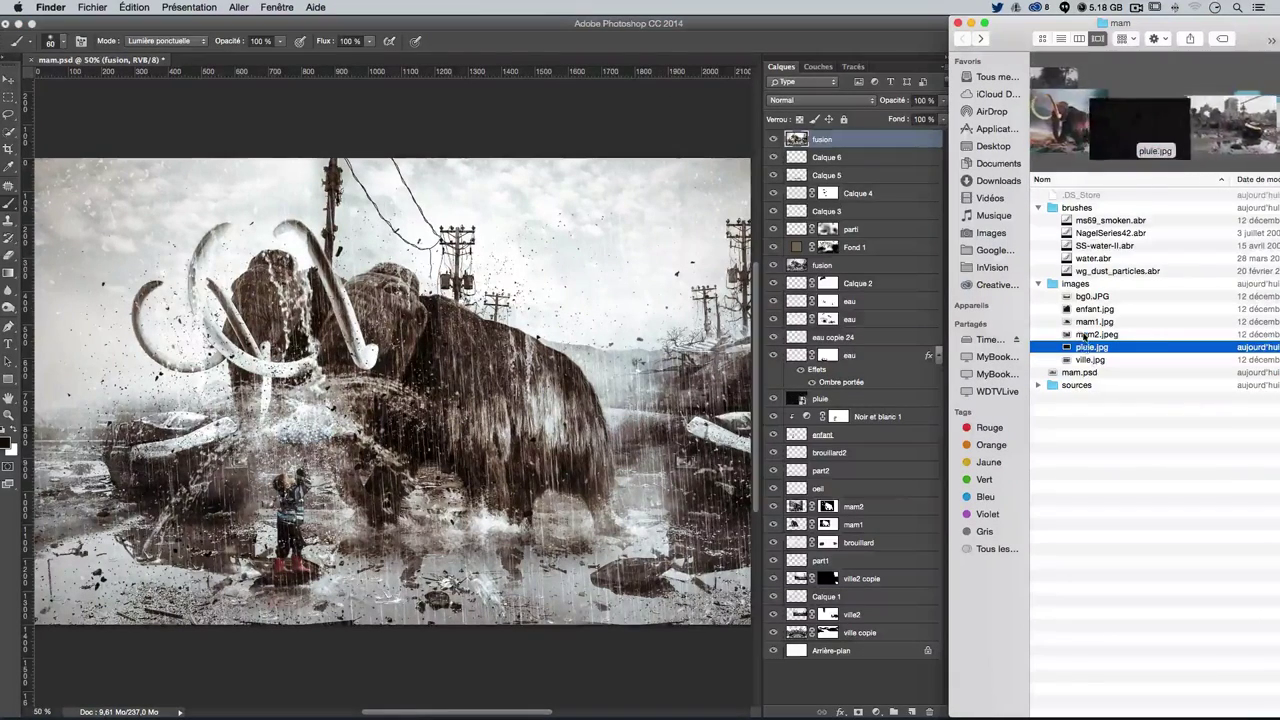
pyautogui.click(1091, 297)
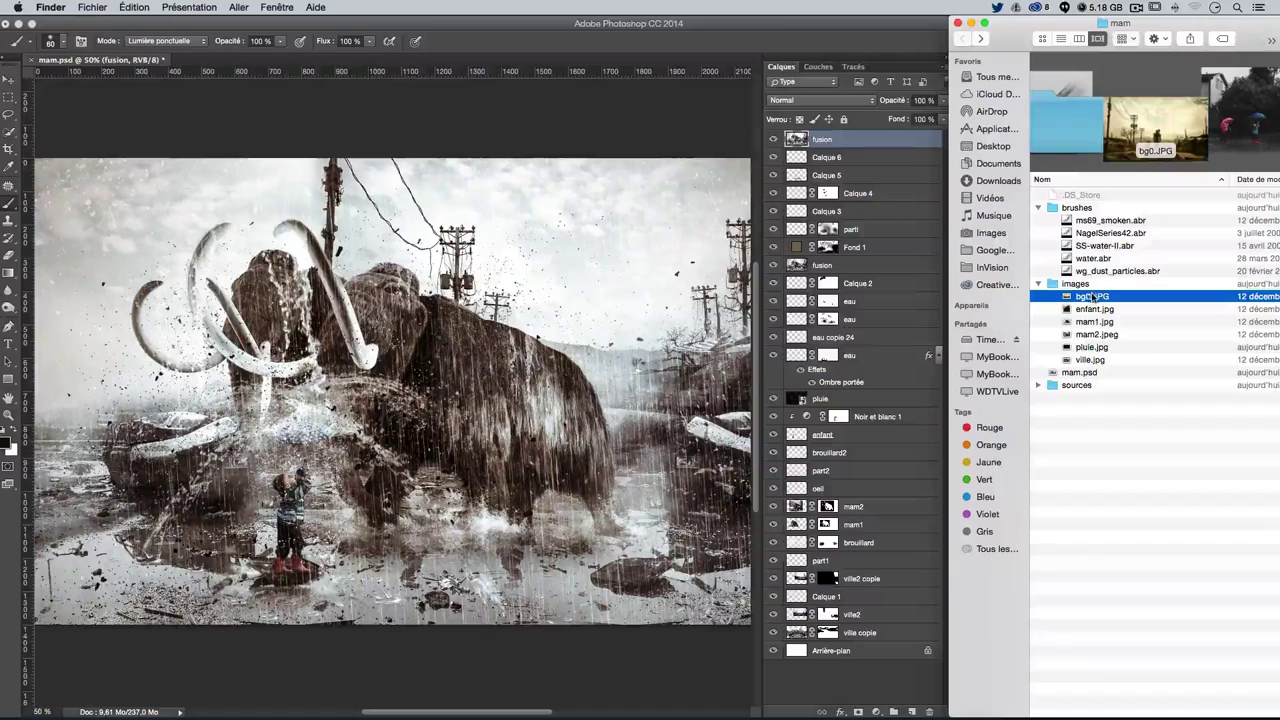
pyautogui.click(1094, 309)
pyautogui.press('Down')
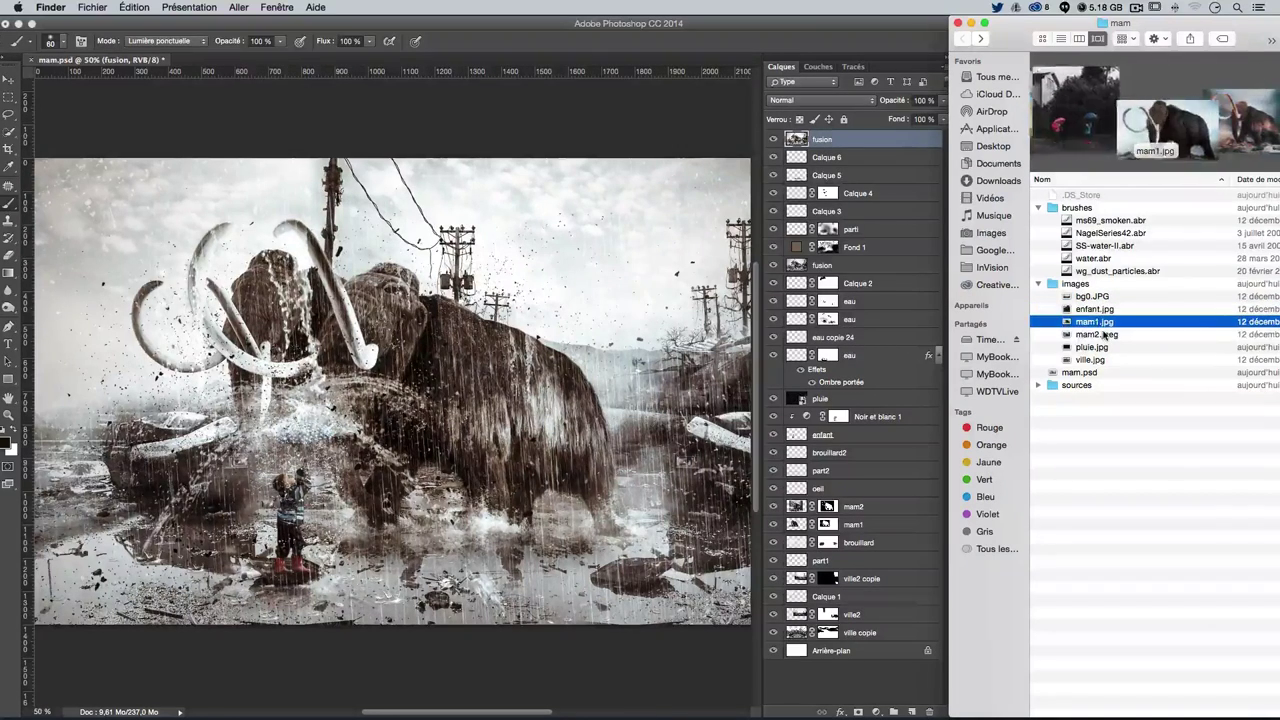
pyautogui.press('Down')
pyautogui.press('Down')
pyautogui.press('Down')
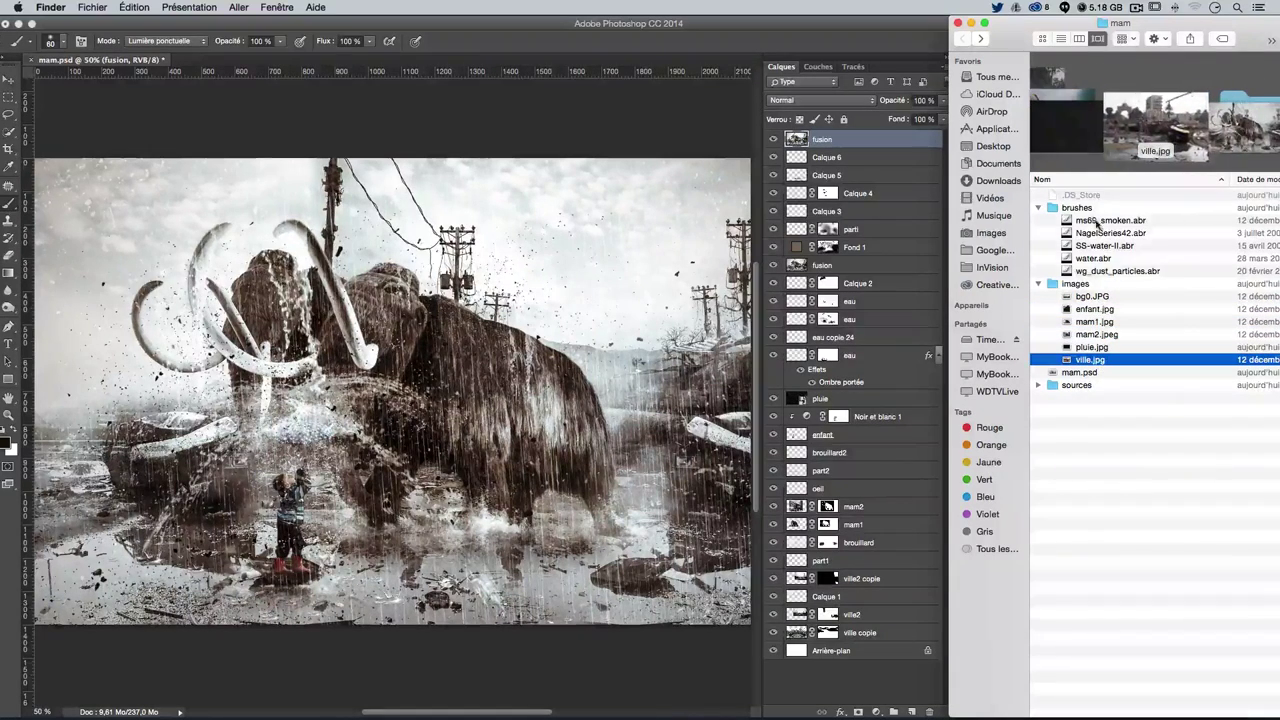
pyautogui.click(1097, 222)
pyautogui.press('Down')
pyautogui.press('Down')
pyautogui.press('Down')
pyautogui.press('Down')
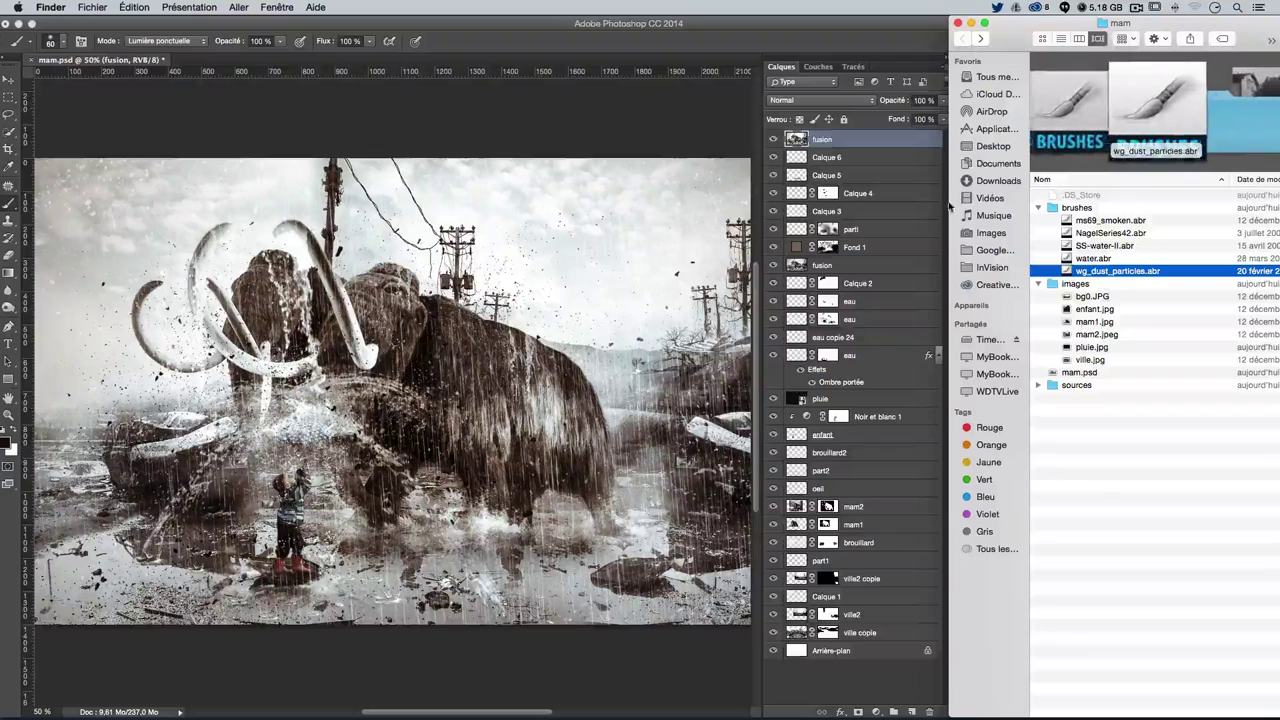
pyautogui.click(595, 116)
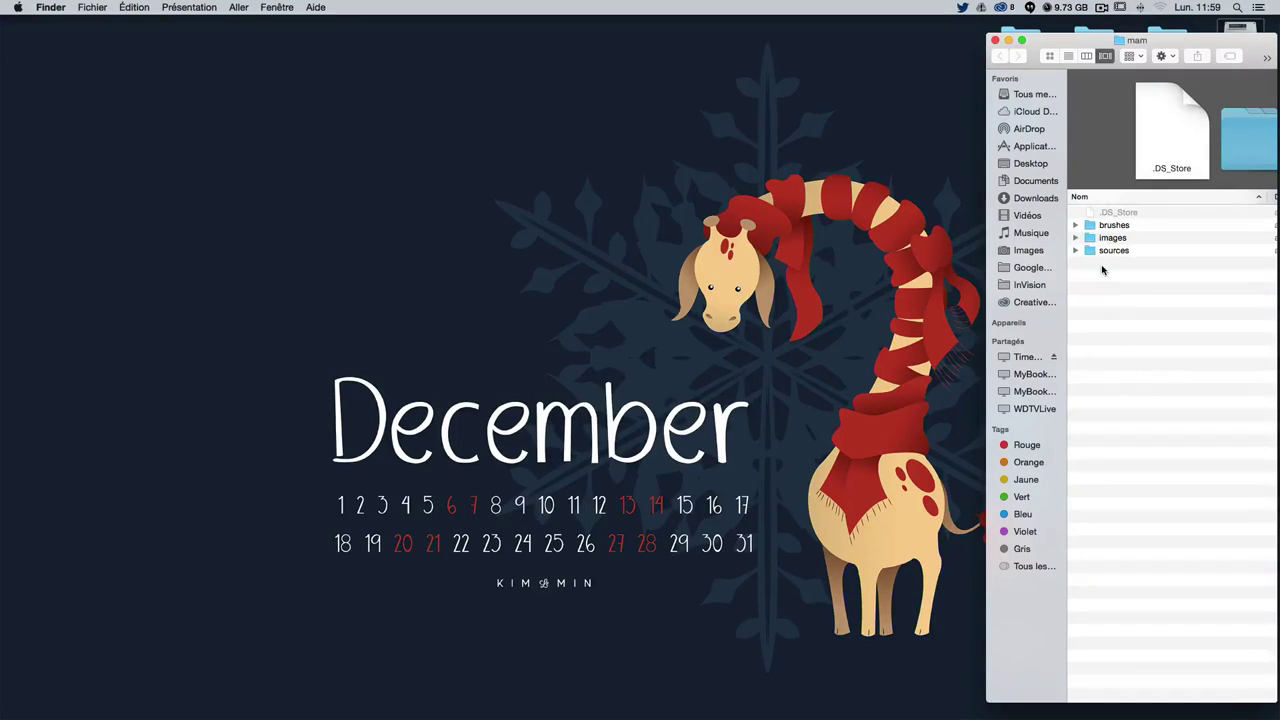
# Expand the images folder and step through its photos from enfant.jpg
pyautogui.click(1075, 237)
pyautogui.click(1158, 254)
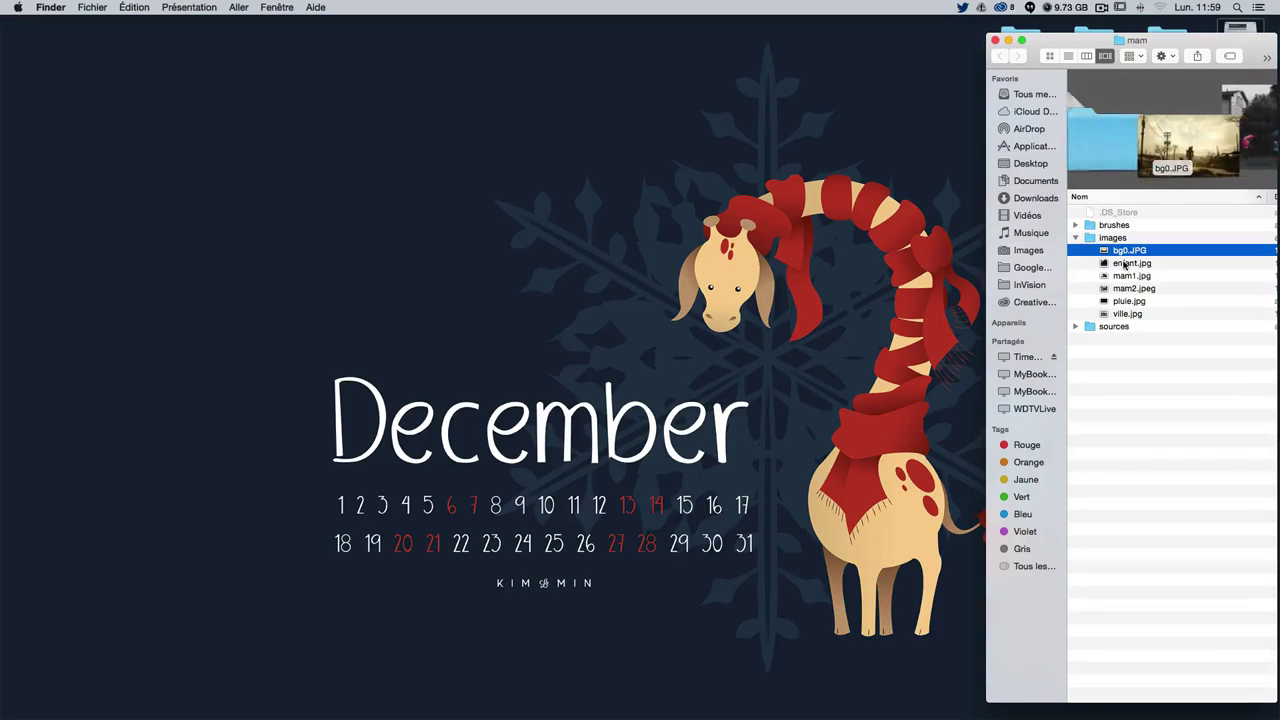
pyautogui.press('Down')
pyautogui.press('Down')
pyautogui.press('Down')
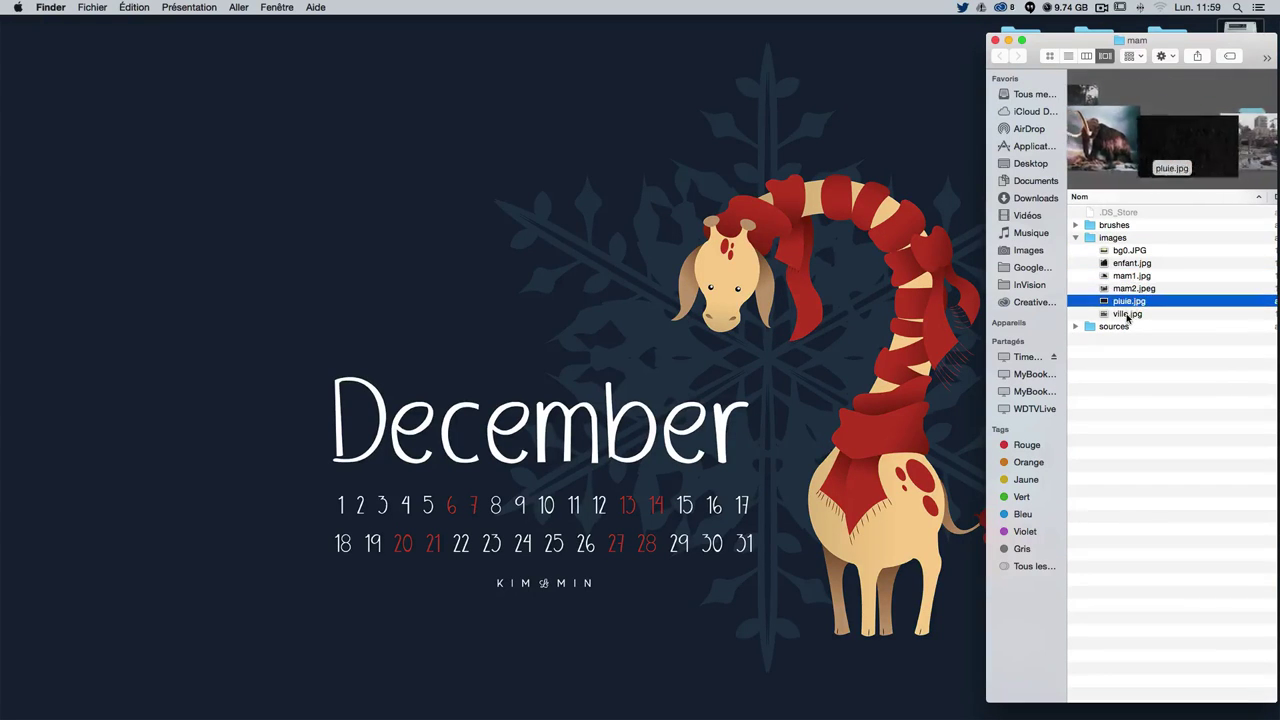
pyautogui.press('Down')
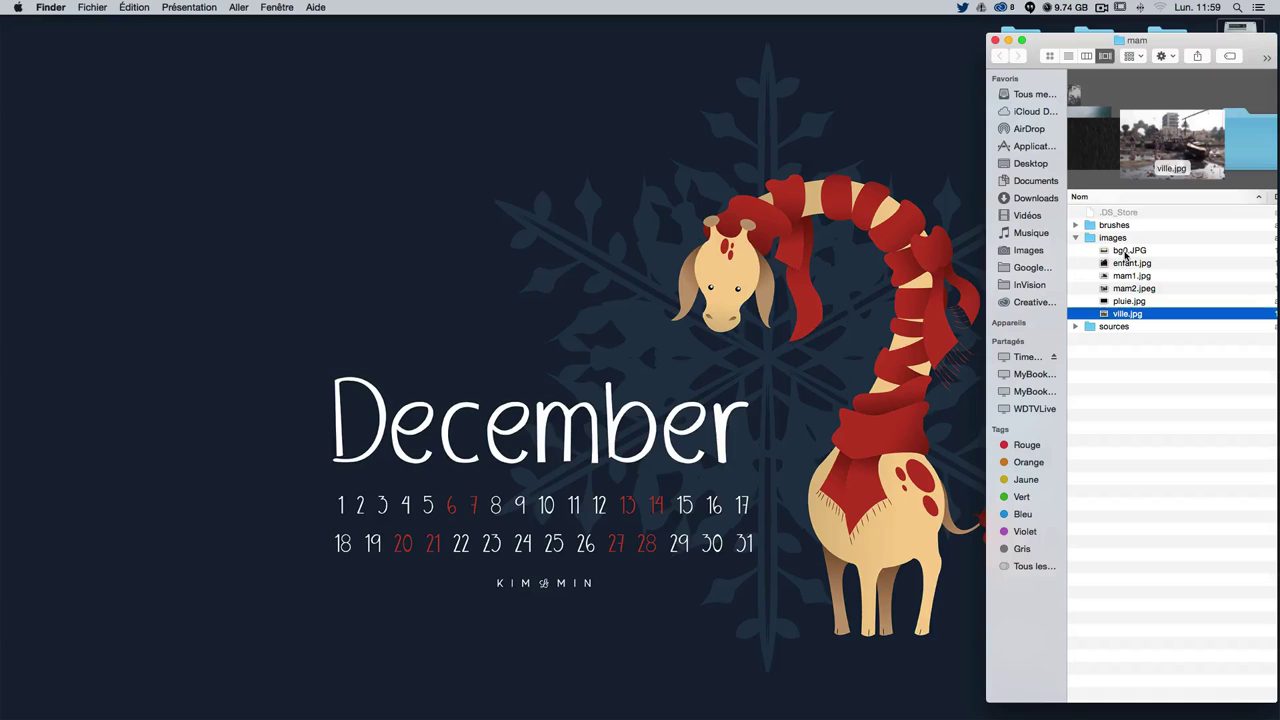
# Collapse images, expand brushes and preview each of its four .abr brush files
pyautogui.click(1075, 237)
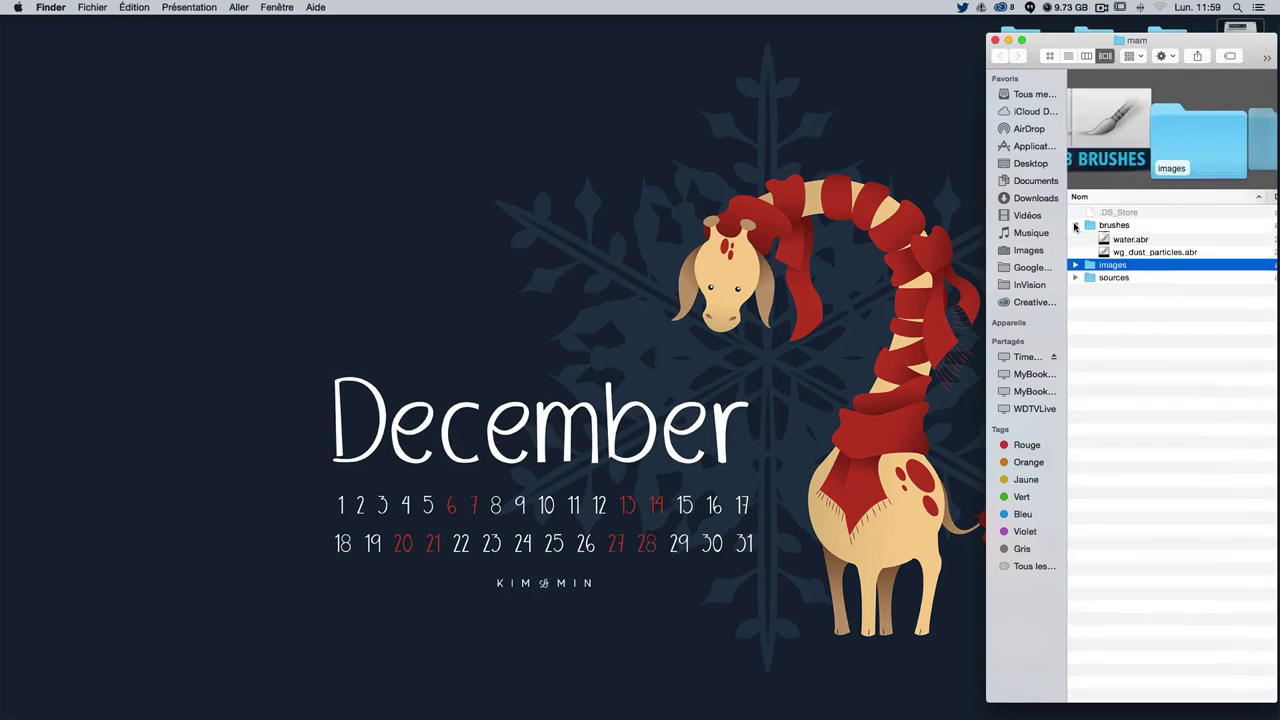
pyautogui.click(1135, 238)
pyautogui.press('Down')
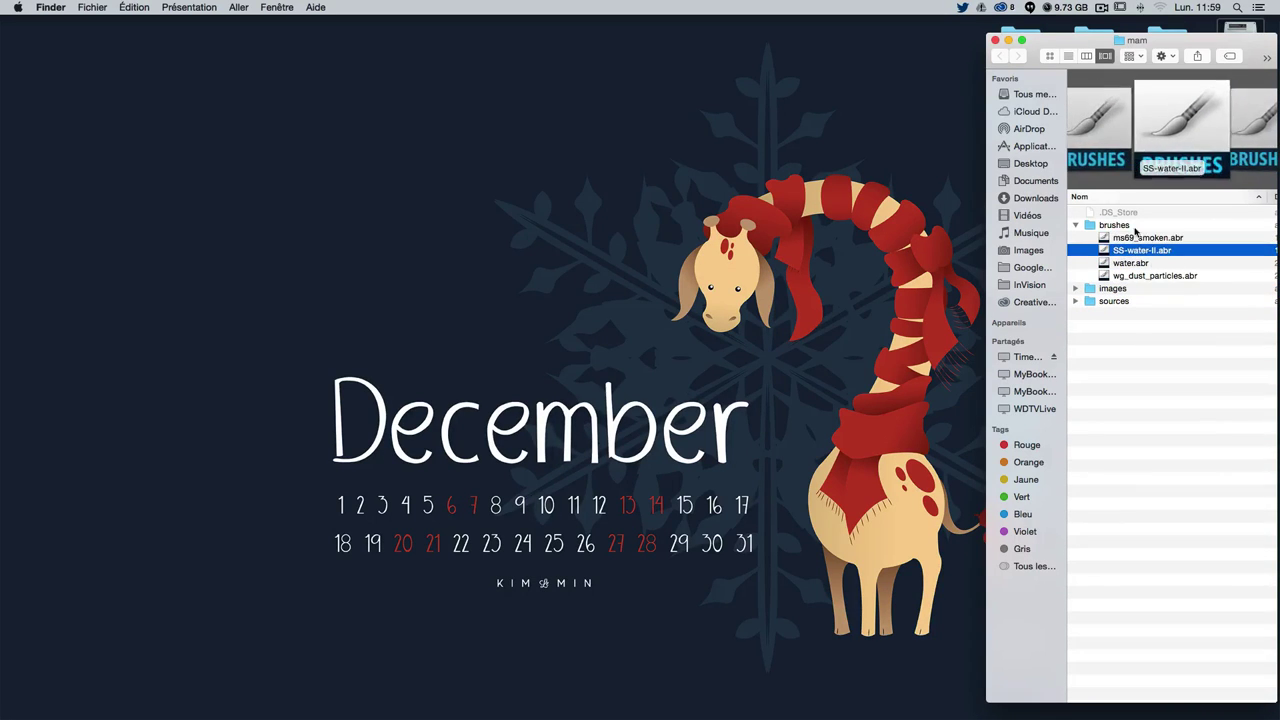
pyautogui.click(1139, 276)
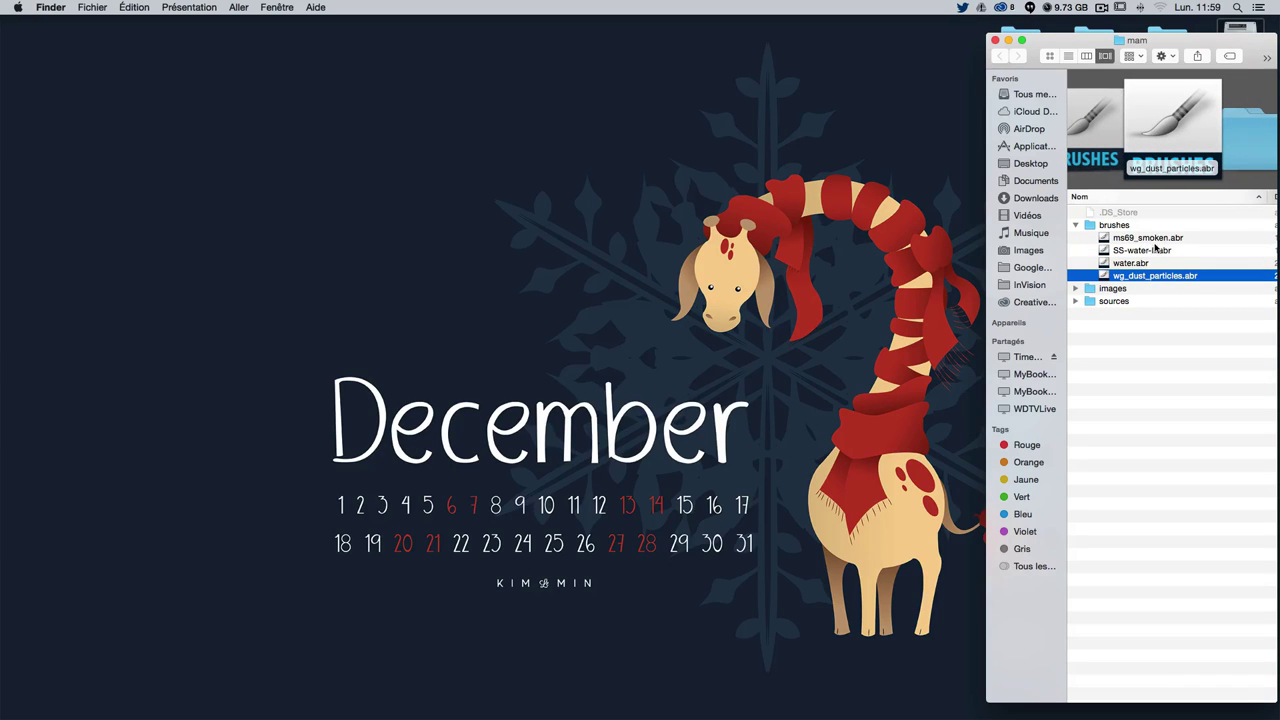
pyautogui.click(1151, 252)
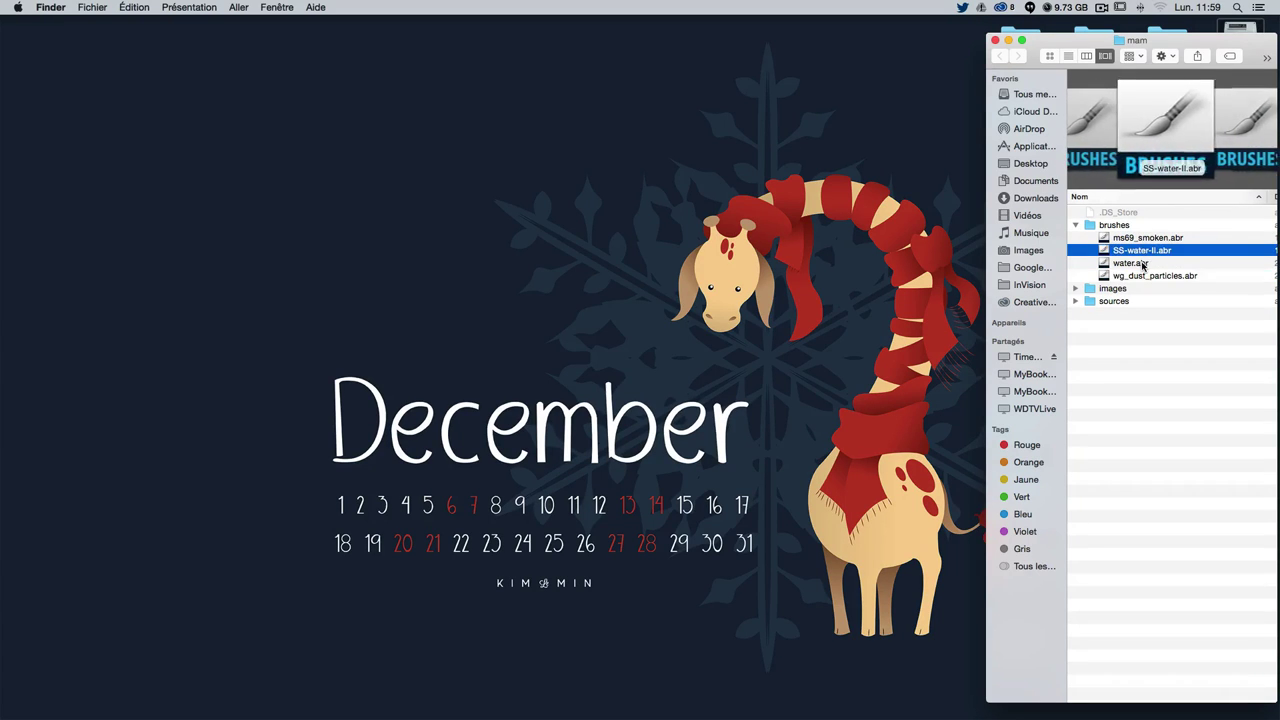
pyautogui.click(1142, 260)
pyautogui.click(1138, 263)
pyautogui.click(1165, 238)
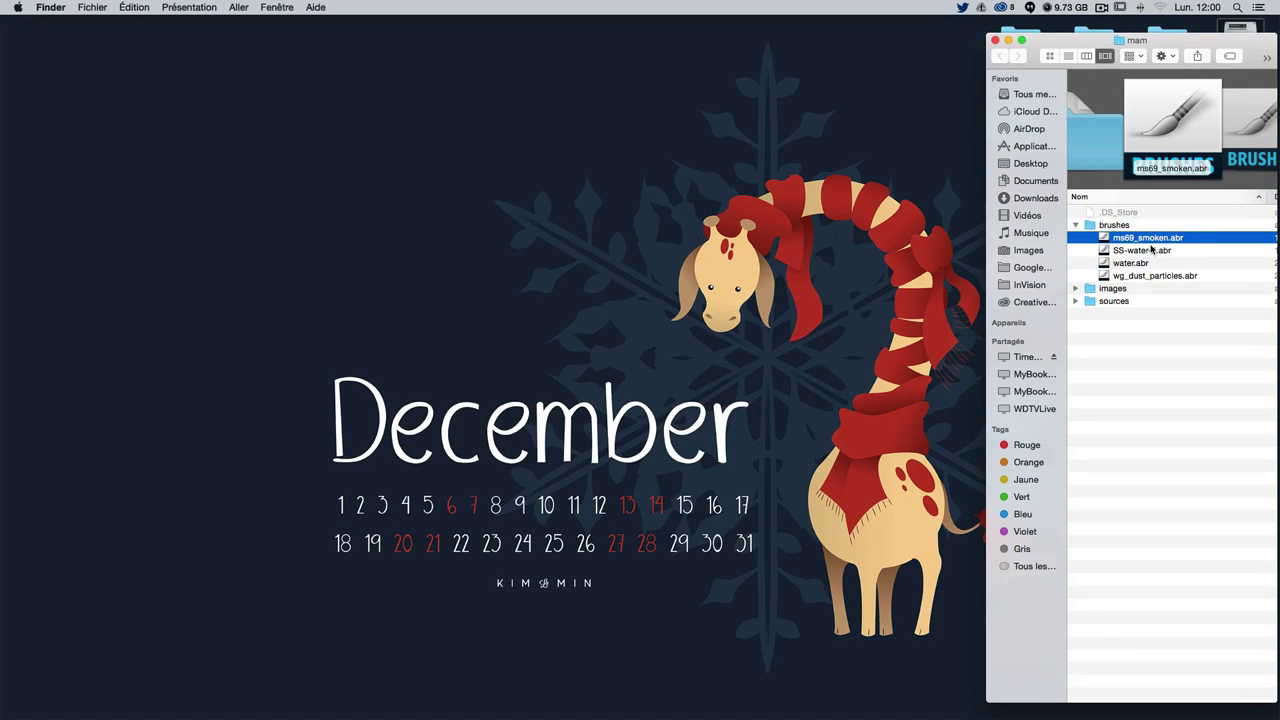
pyautogui.click(1147, 277)
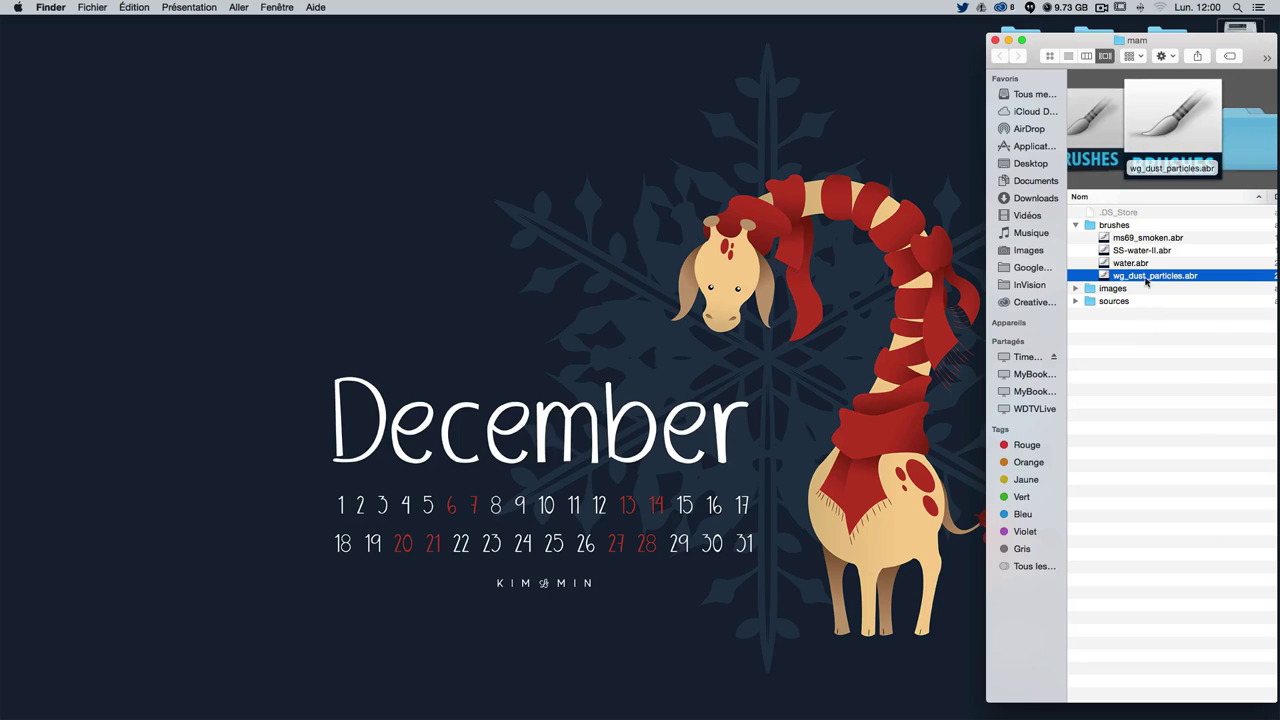
pyautogui.click(1153, 420)
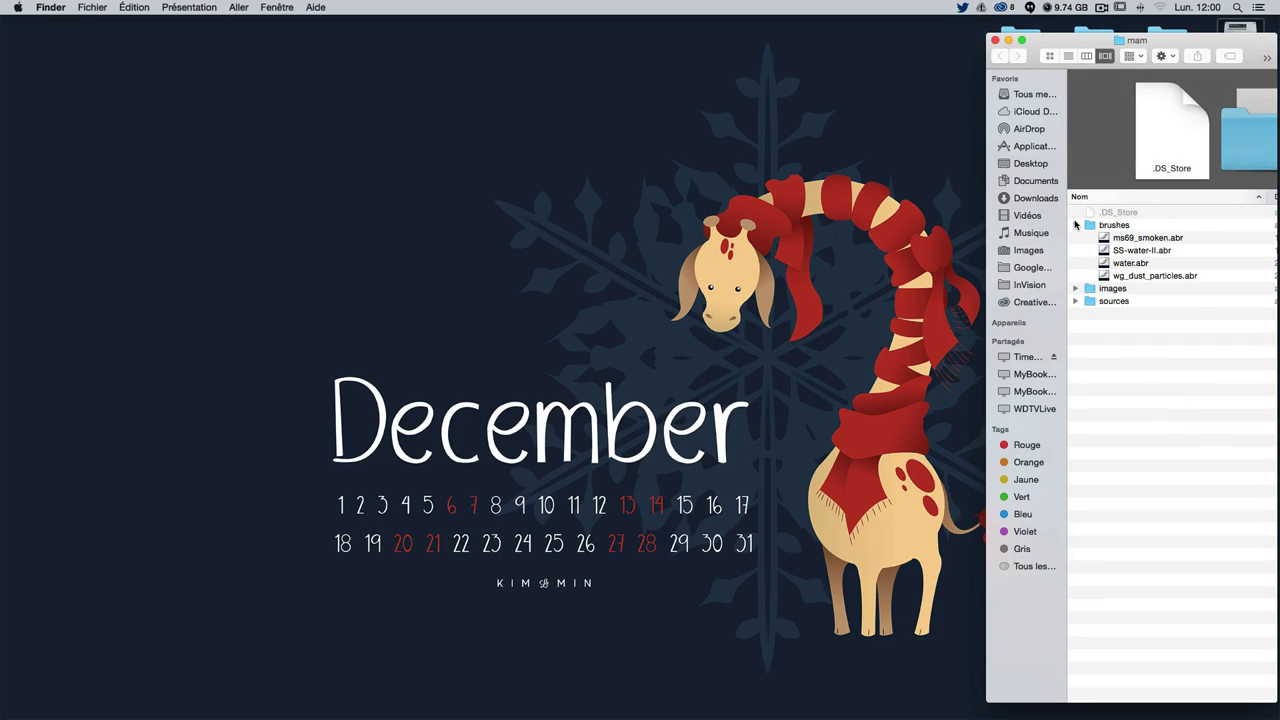
# Open SSD > Applications > Adobe Photoshop CC 2014 > Presets > Brushes in a new window
pyautogui.doubleClick(1248, 26)
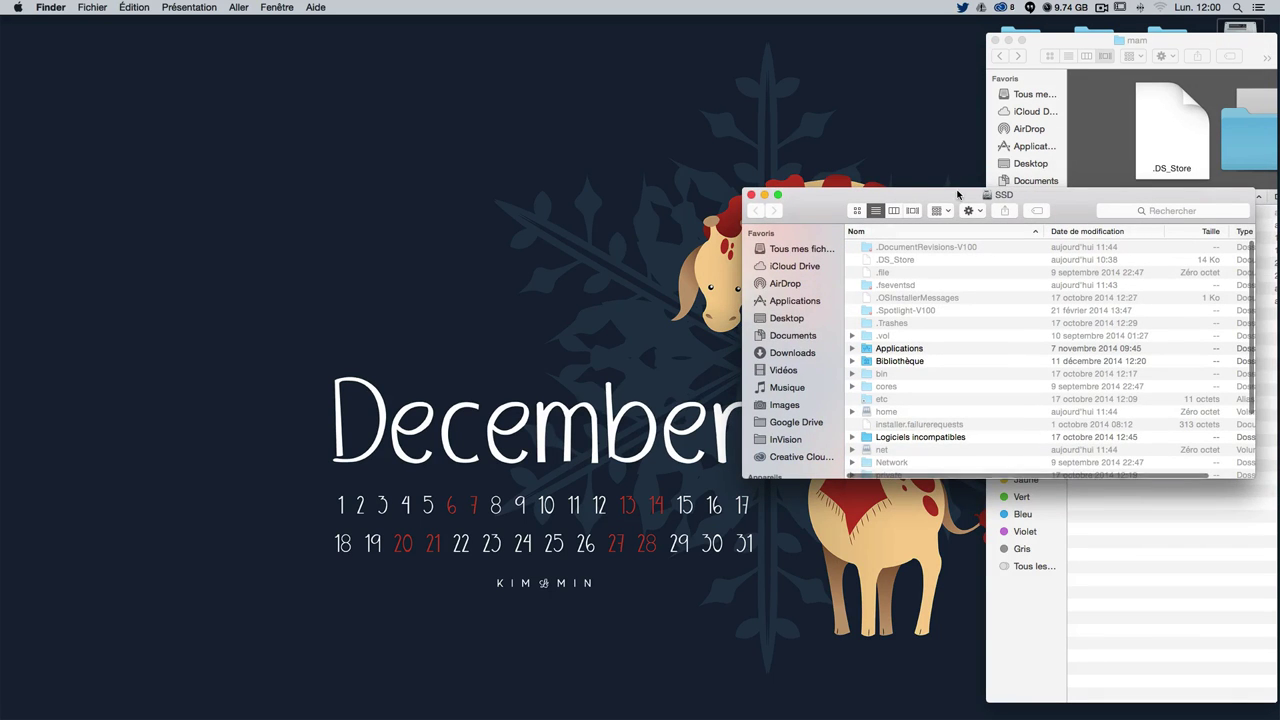
pyautogui.doubleClick(513, 280)
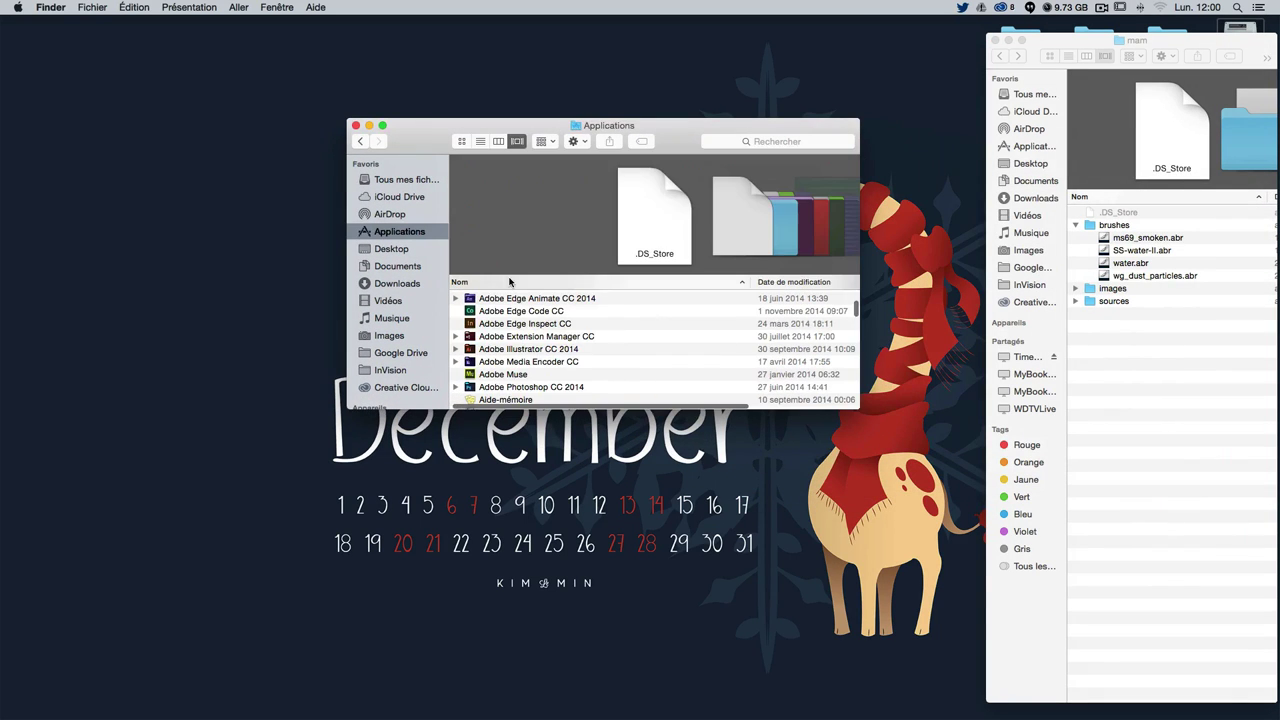
pyautogui.scroll(-1, 541, 344)
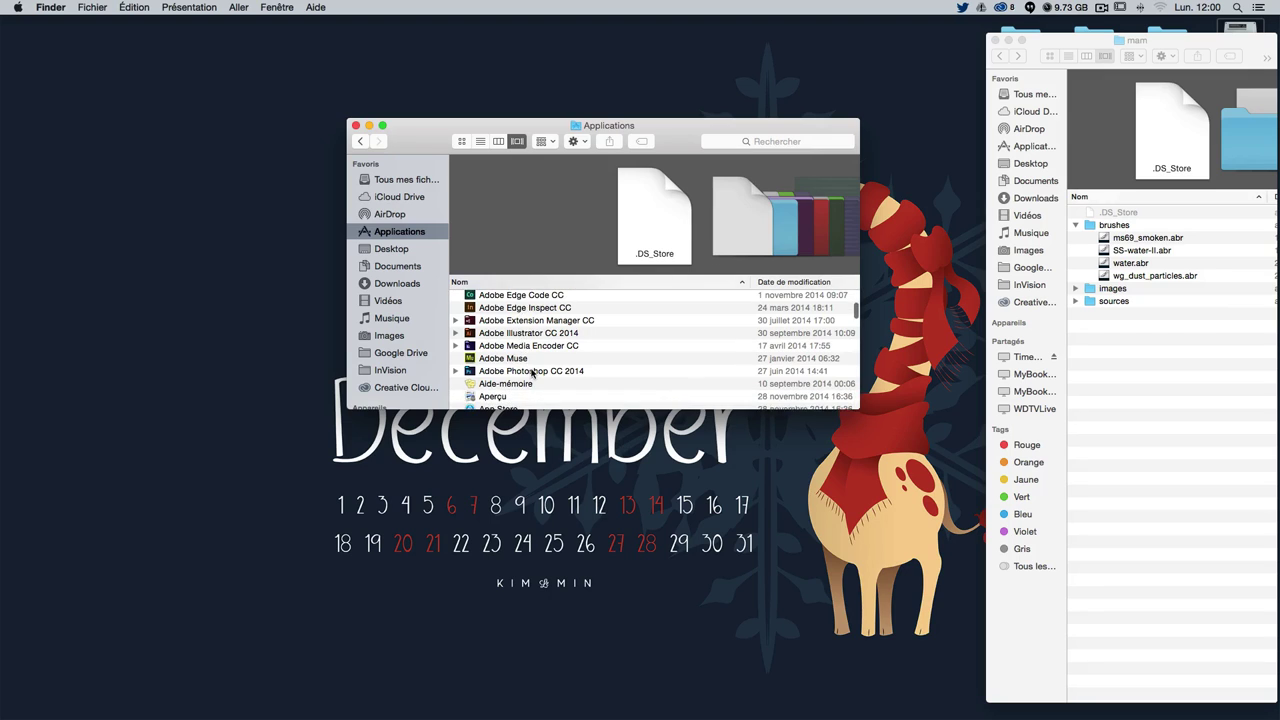
pyautogui.doubleClick(533, 372)
pyautogui.scroll(-1, 525, 370)
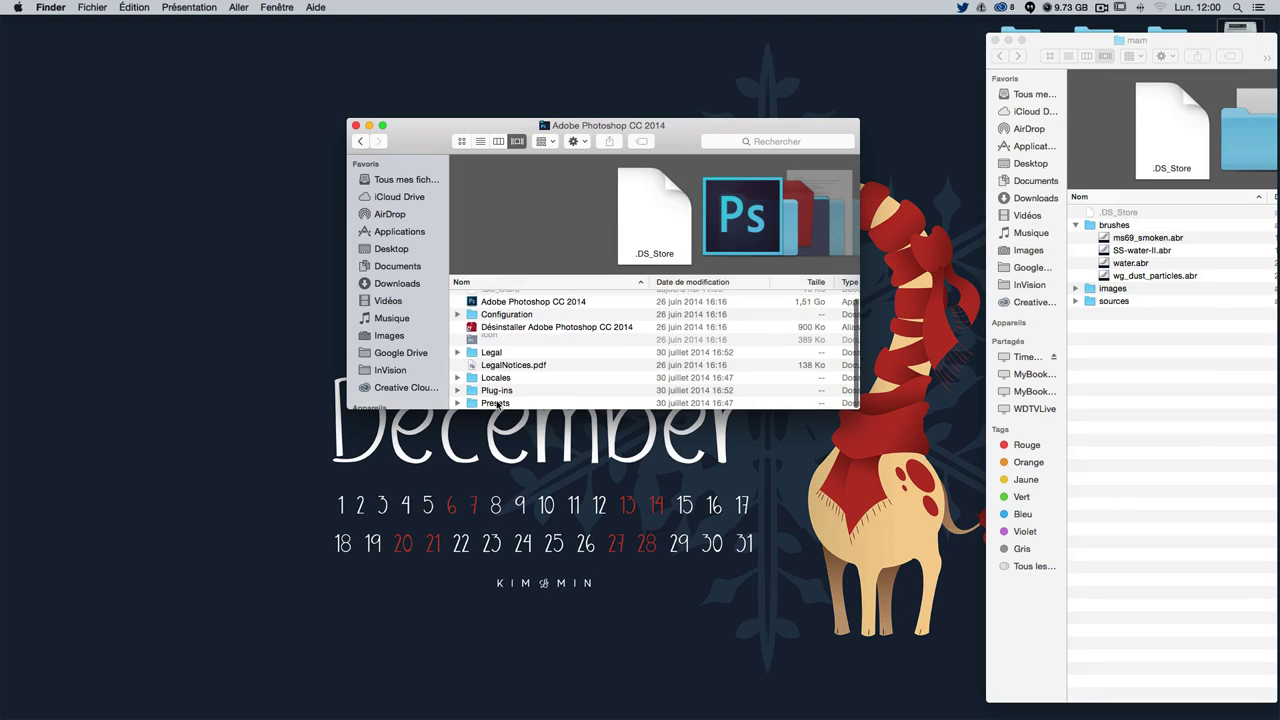
pyautogui.doubleClick(505, 403)
pyautogui.moveTo(506, 408); pyautogui.dragTo(508, 555)
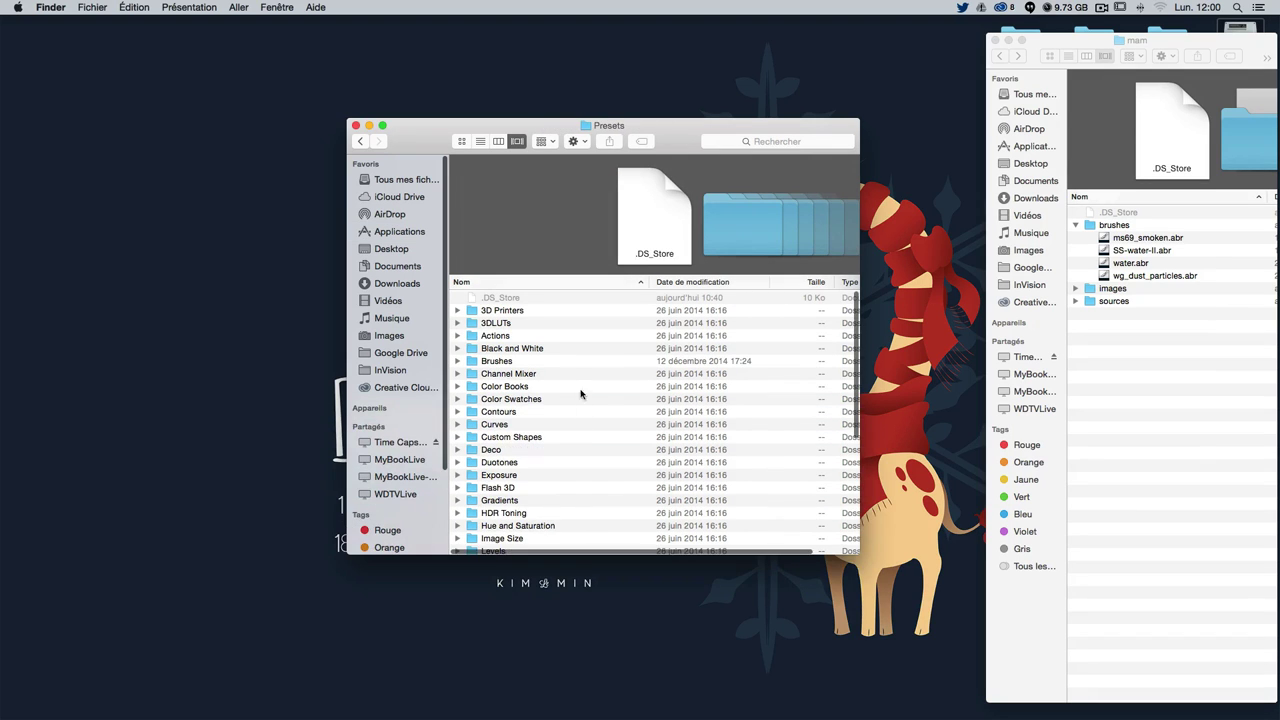
pyautogui.click(495, 363)
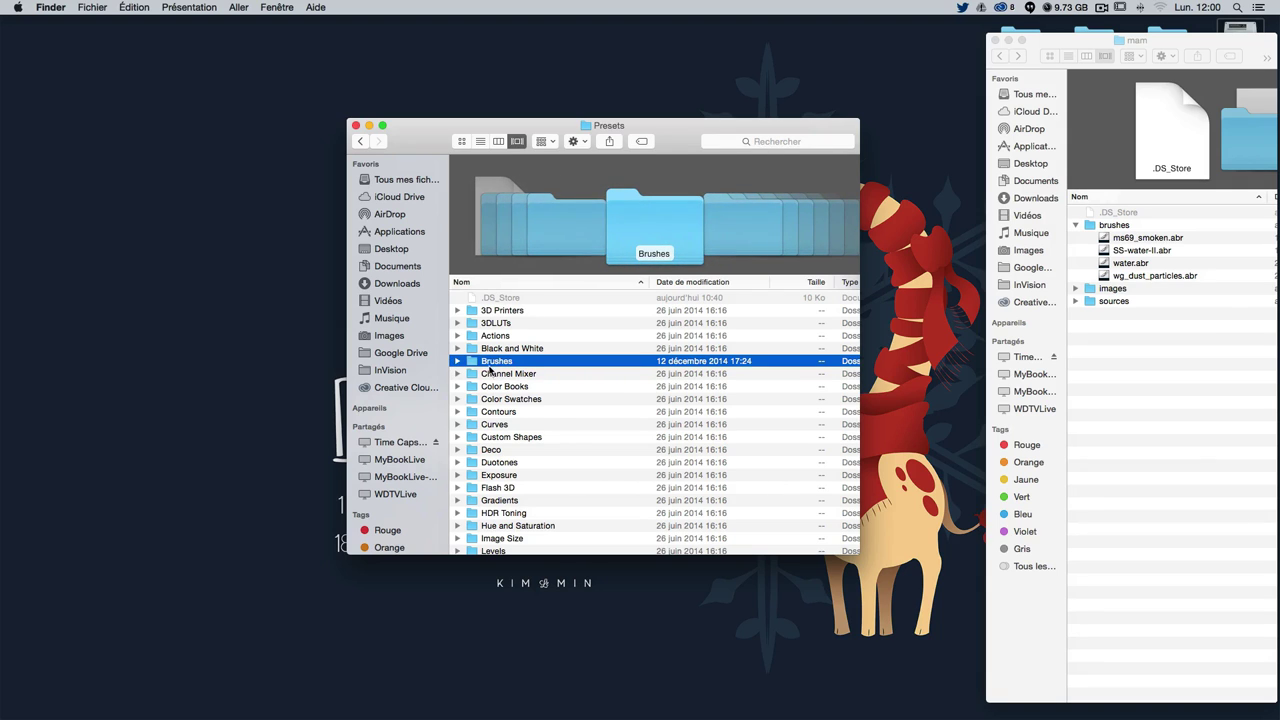
pyautogui.doubleClick(493, 362)
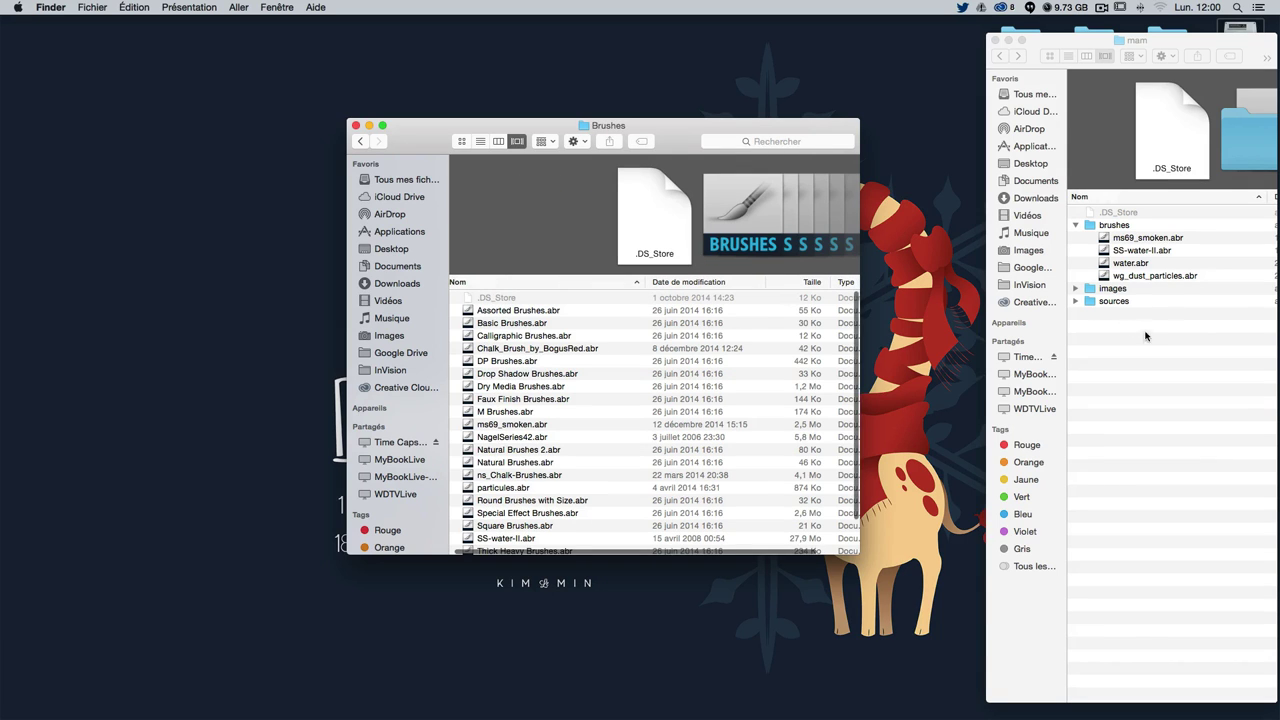
# Copy the four mam .abr brush files into the Brushes folder and close that window
pyautogui.click(1138, 253)
pyautogui.keyDown('shift'); pyautogui.click(1140, 275); pyautogui.keyUp('shift')
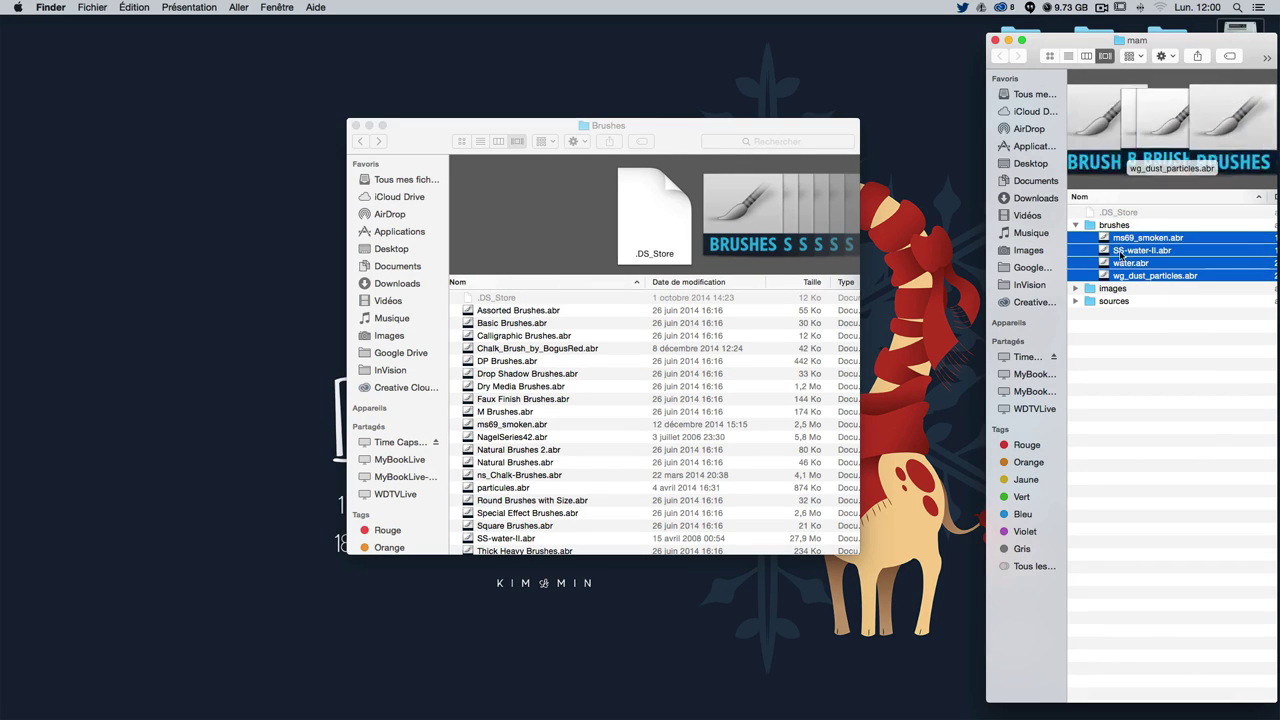
pyautogui.moveTo(1140, 275); pyautogui.dragTo(978, 356)
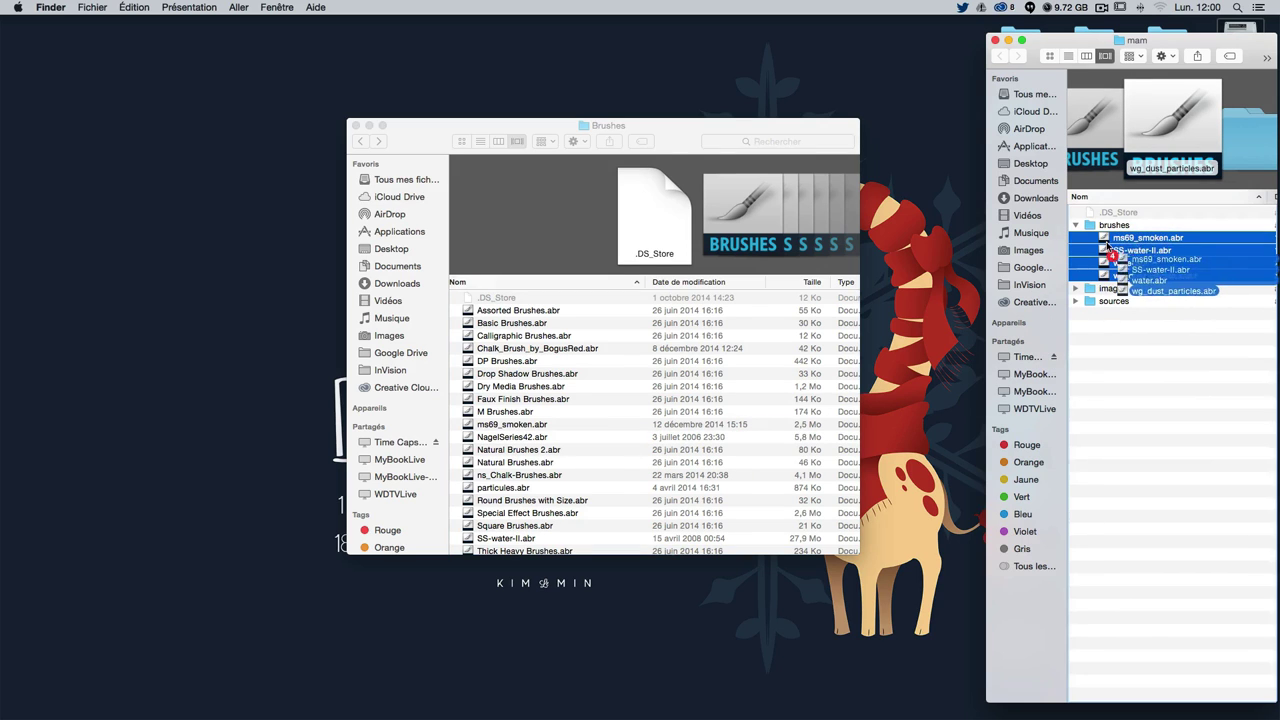
pyautogui.click(356, 126)
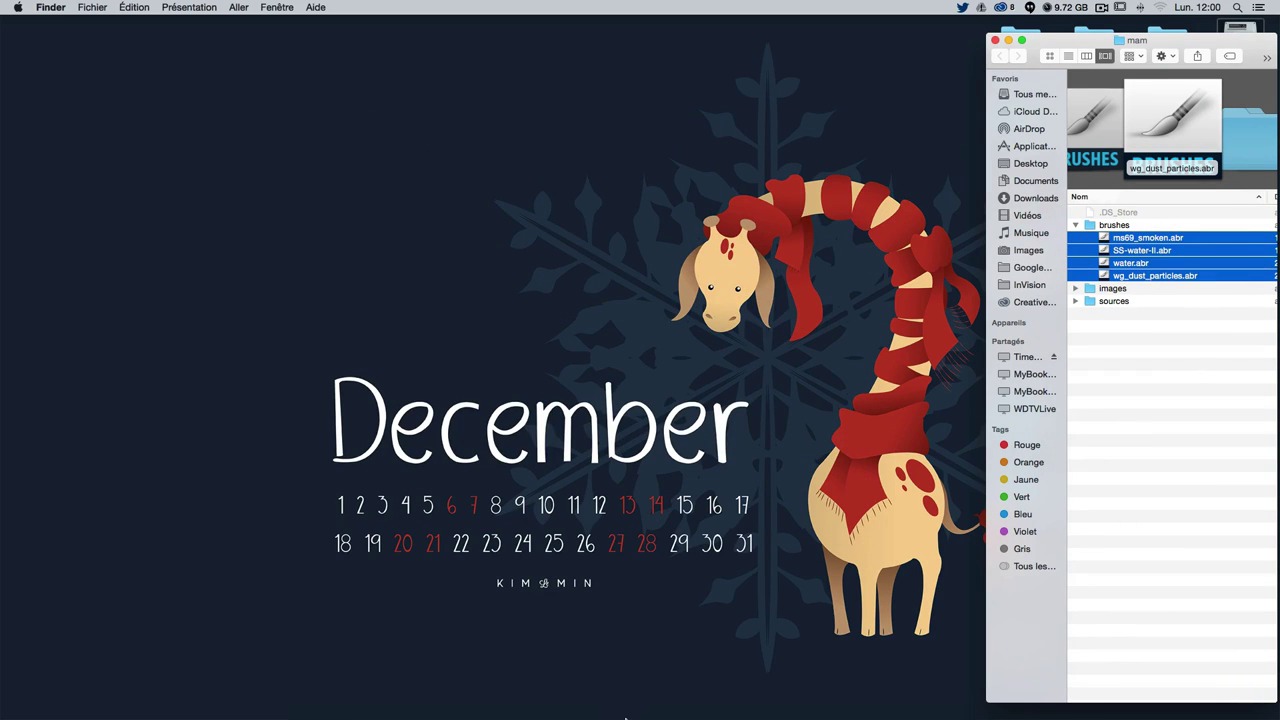
pyautogui.moveTo(626, 716)
pyautogui.click(709, 683)
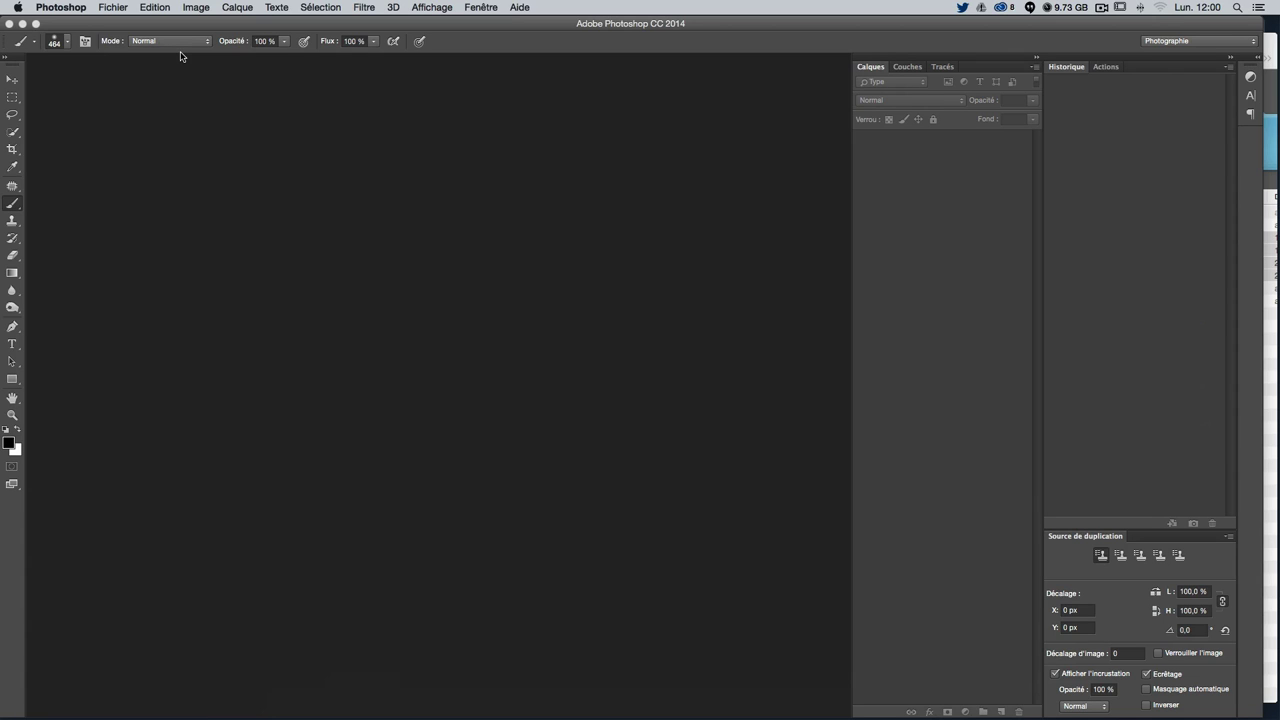
# Create a white 2400 × 1400 px document at 72 pixels/inch (Sans titre-1)
pyautogui.press('super+n')
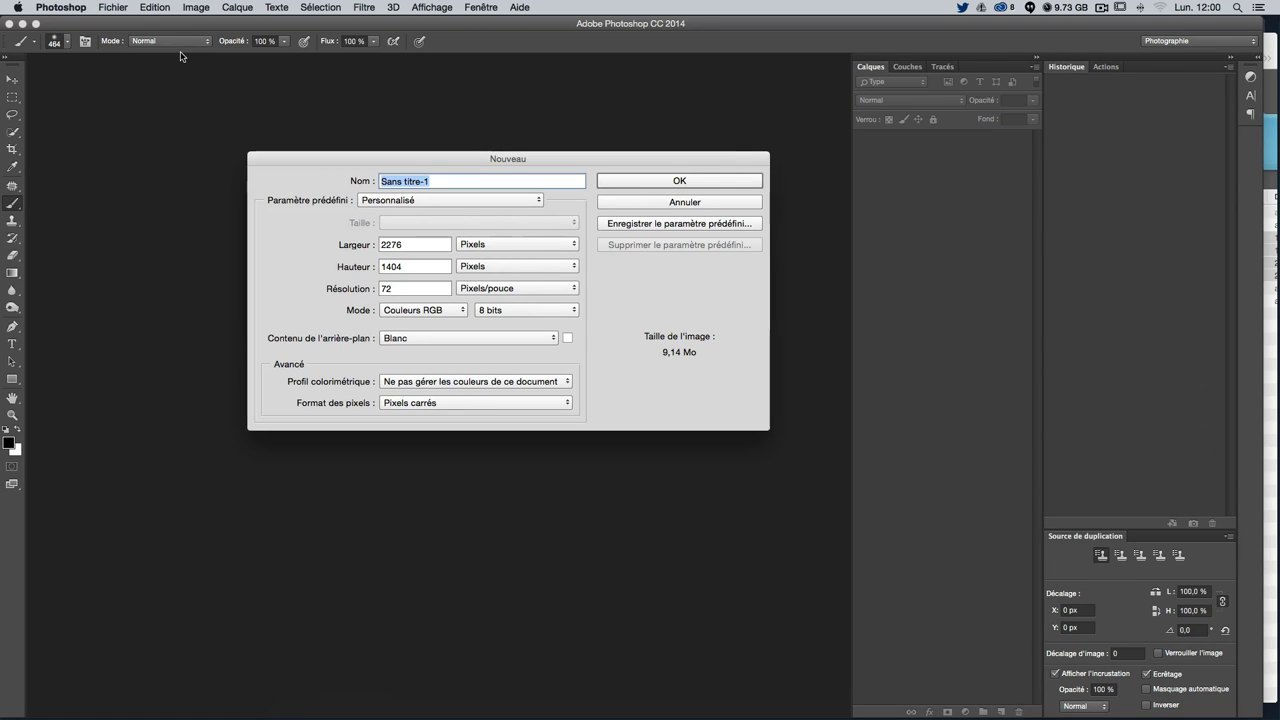
pyautogui.press('Tab')
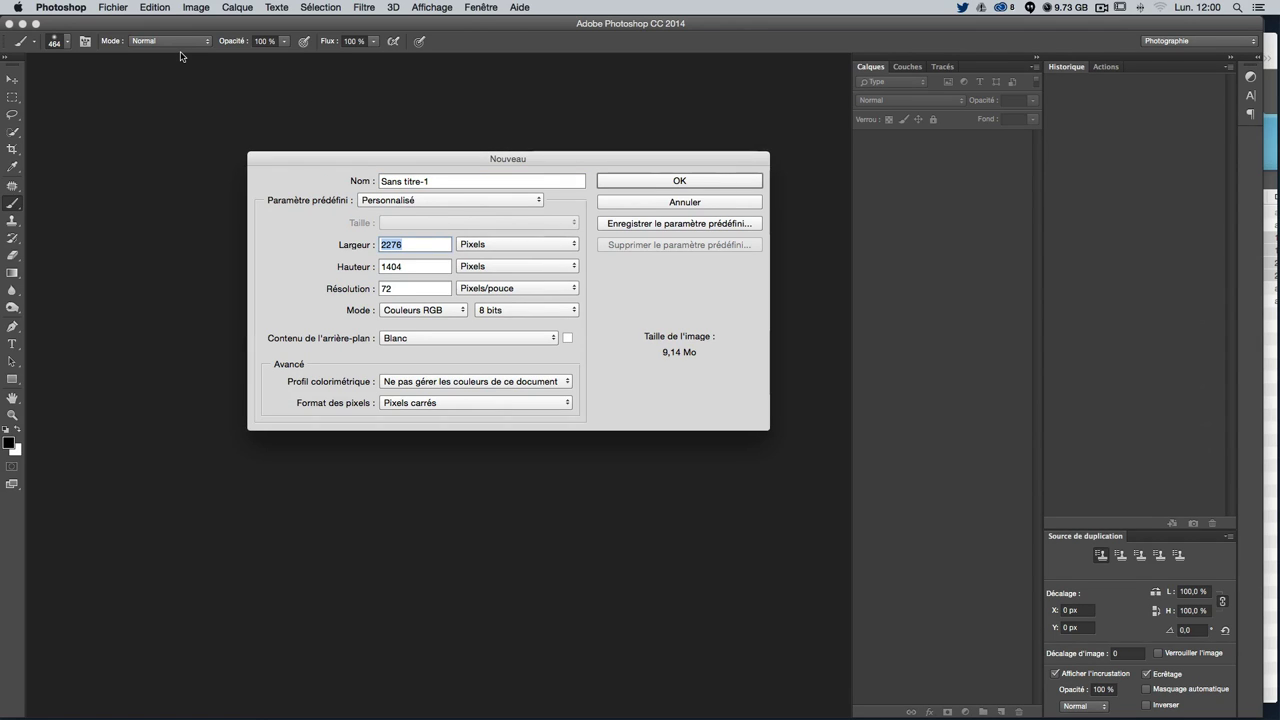
pyautogui.write('240')
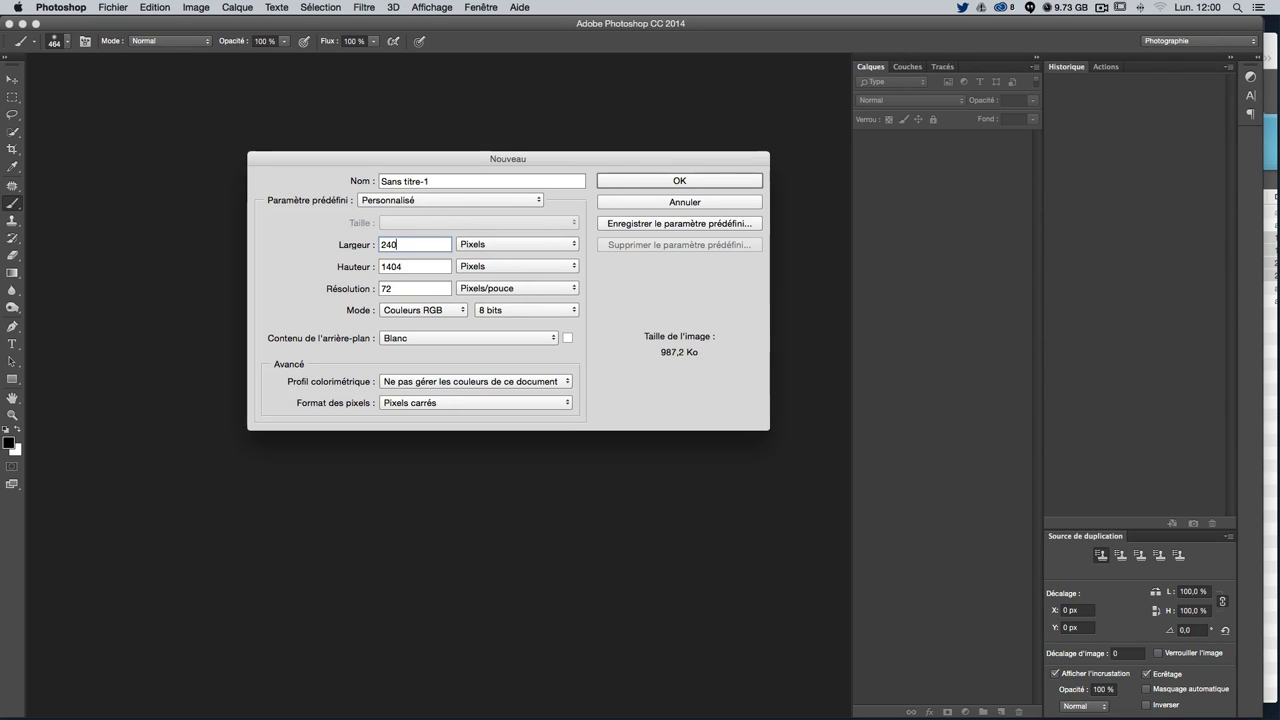
pyautogui.write('0')
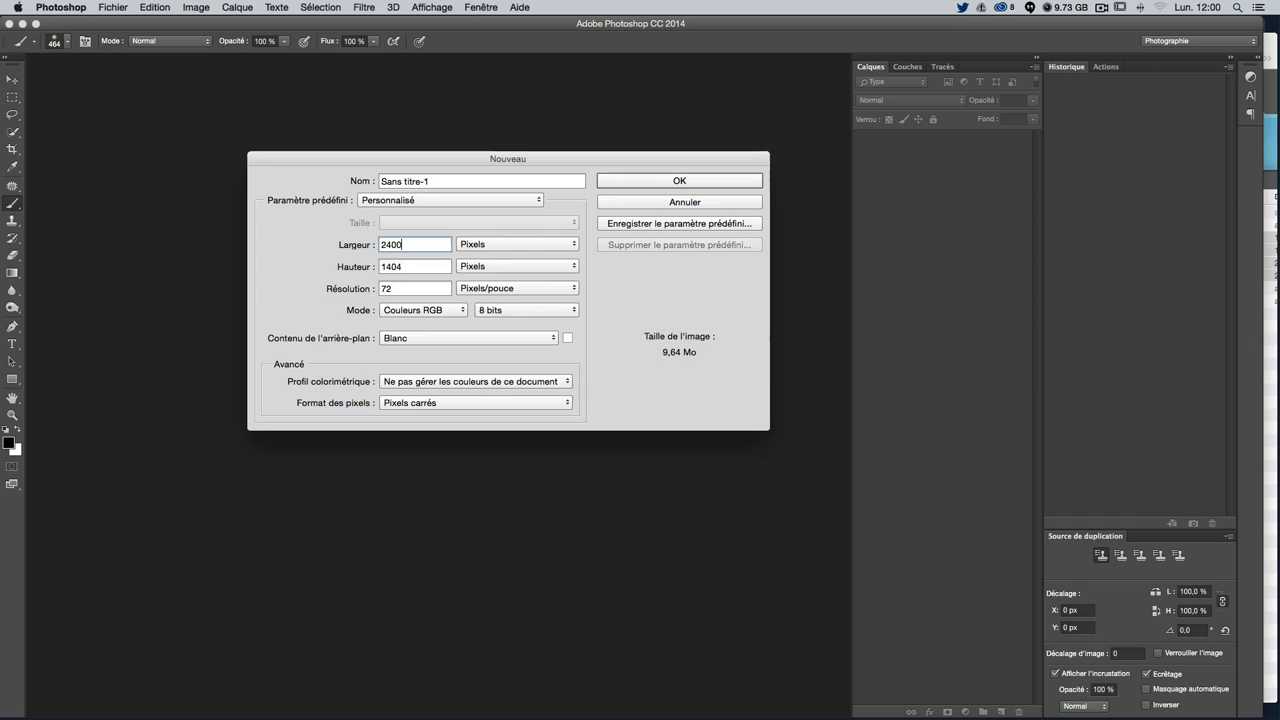
pyautogui.press('Tab')
pyautogui.write('14')
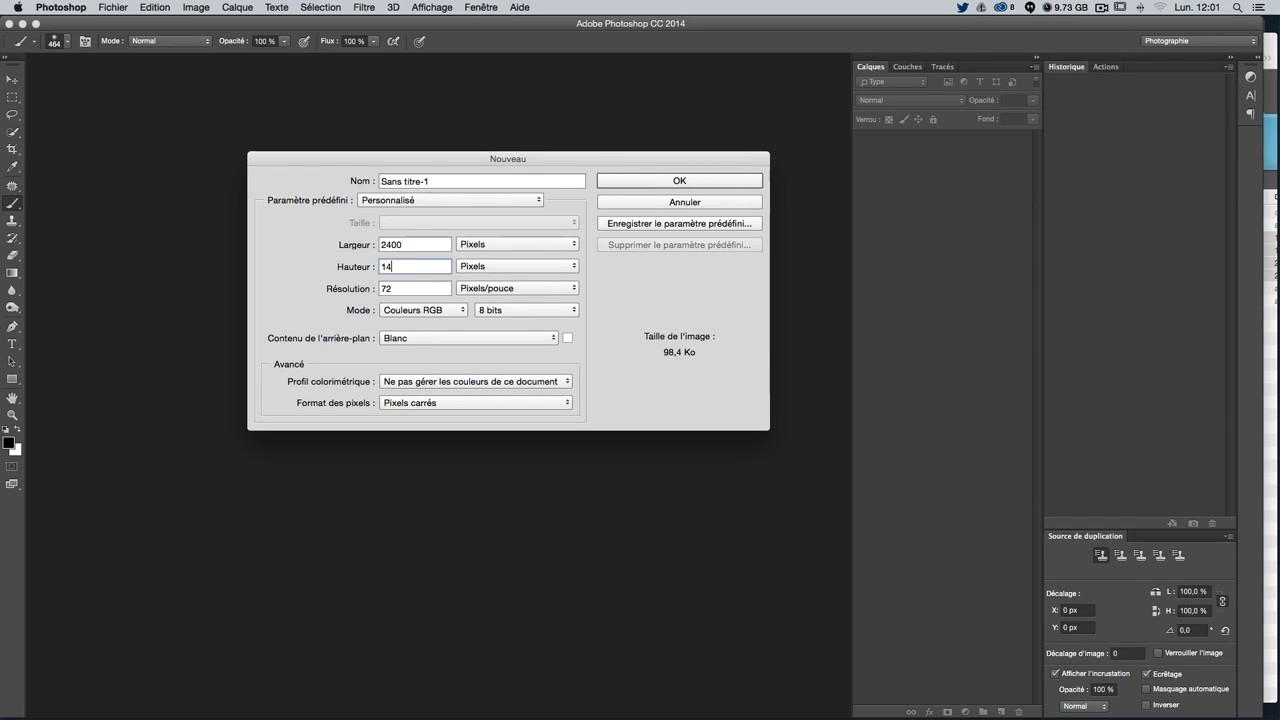
pyautogui.write('00')
pyautogui.press('Tab')
pyautogui.press('Return')
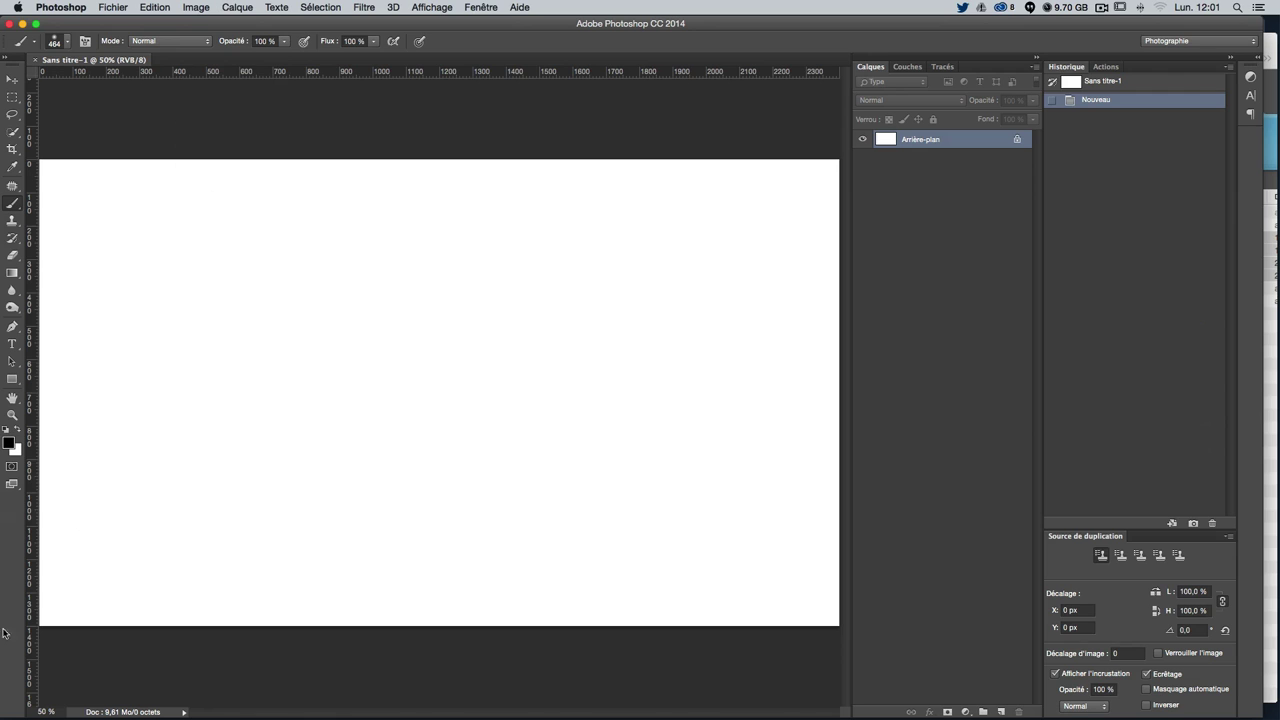
# Close the History, Actions and Source de duplication panel groups and select the Move tool
pyautogui.press('super+plus')
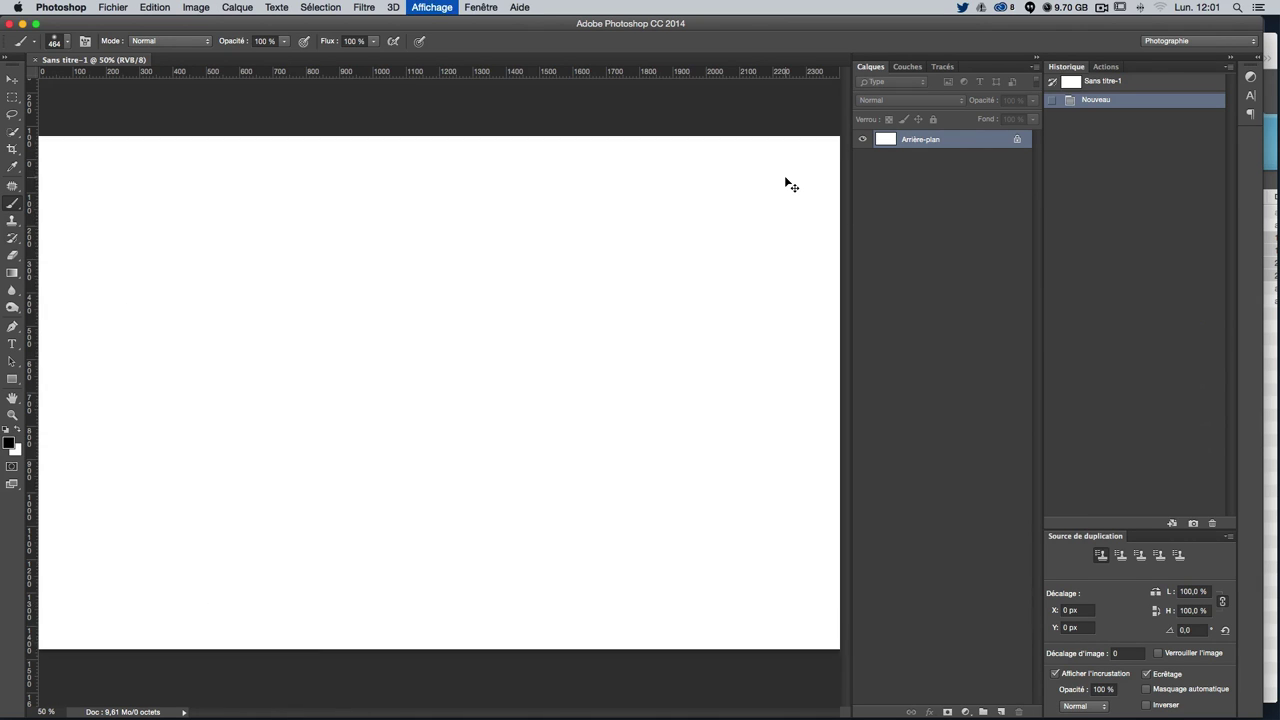
pyautogui.press('super+minus')
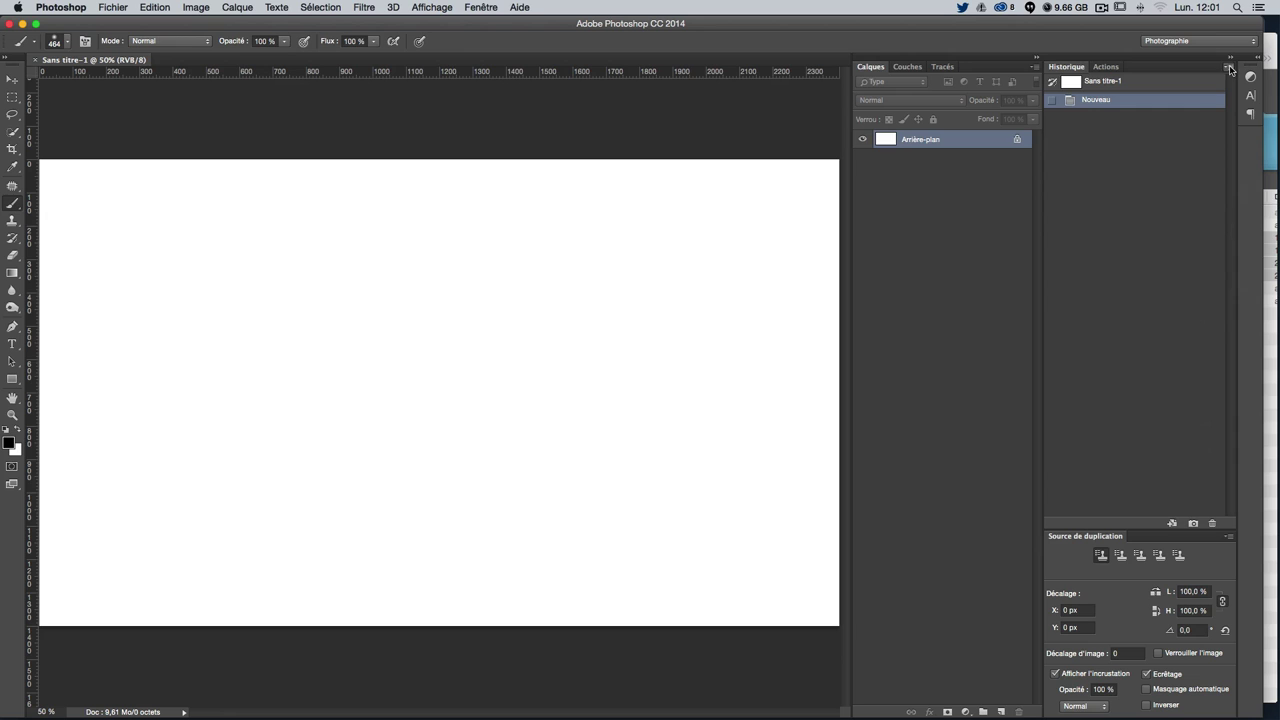
pyautogui.click(1230, 67)
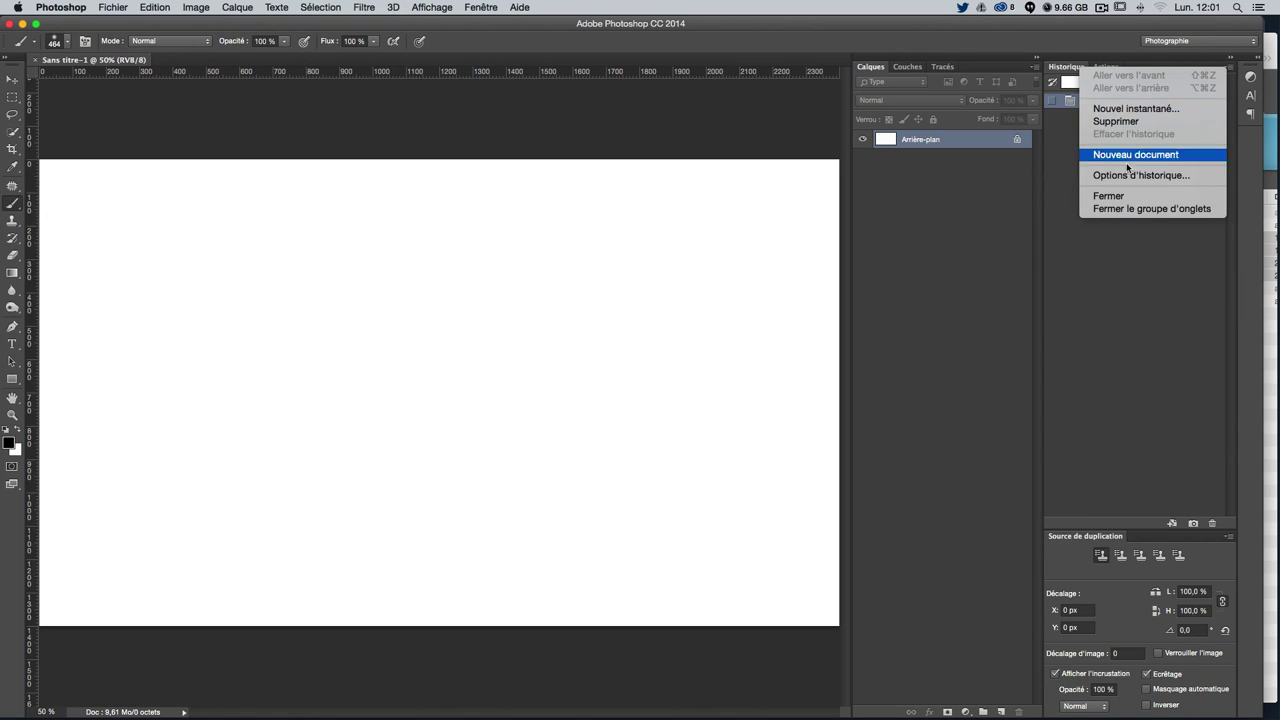
pyautogui.click(1137, 199)
pyautogui.click(1231, 67)
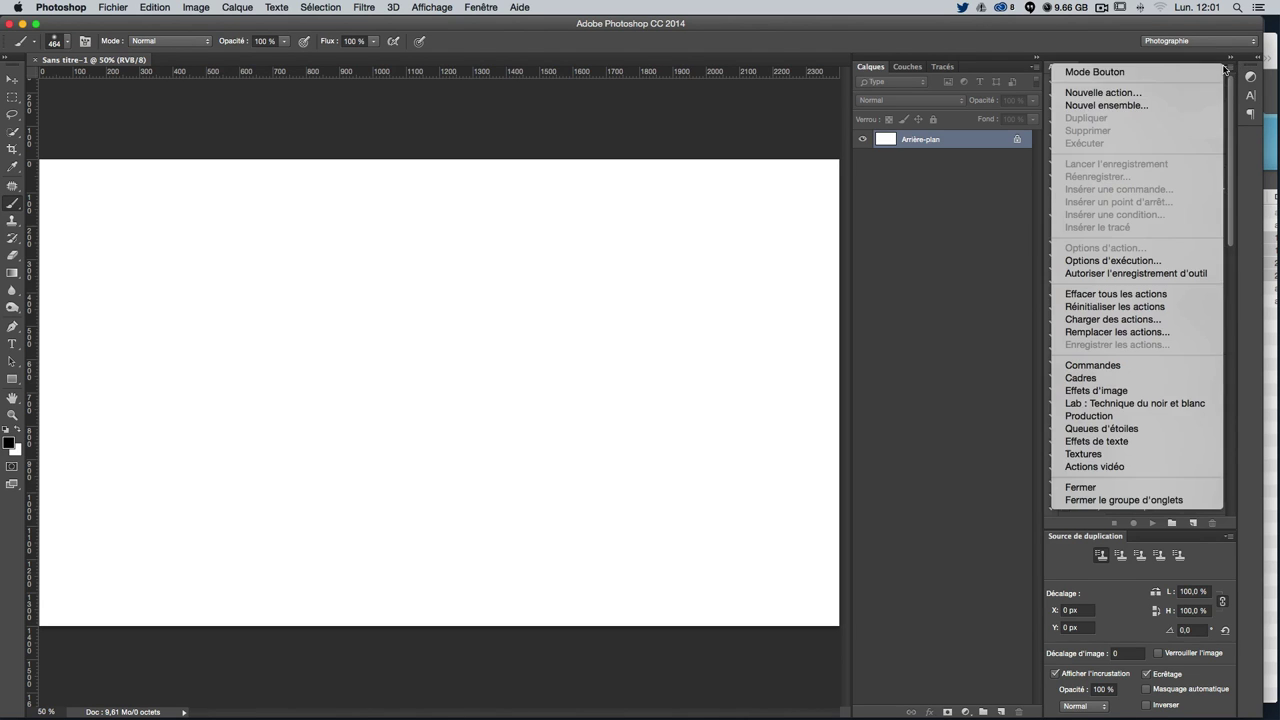
pyautogui.click(1110, 505)
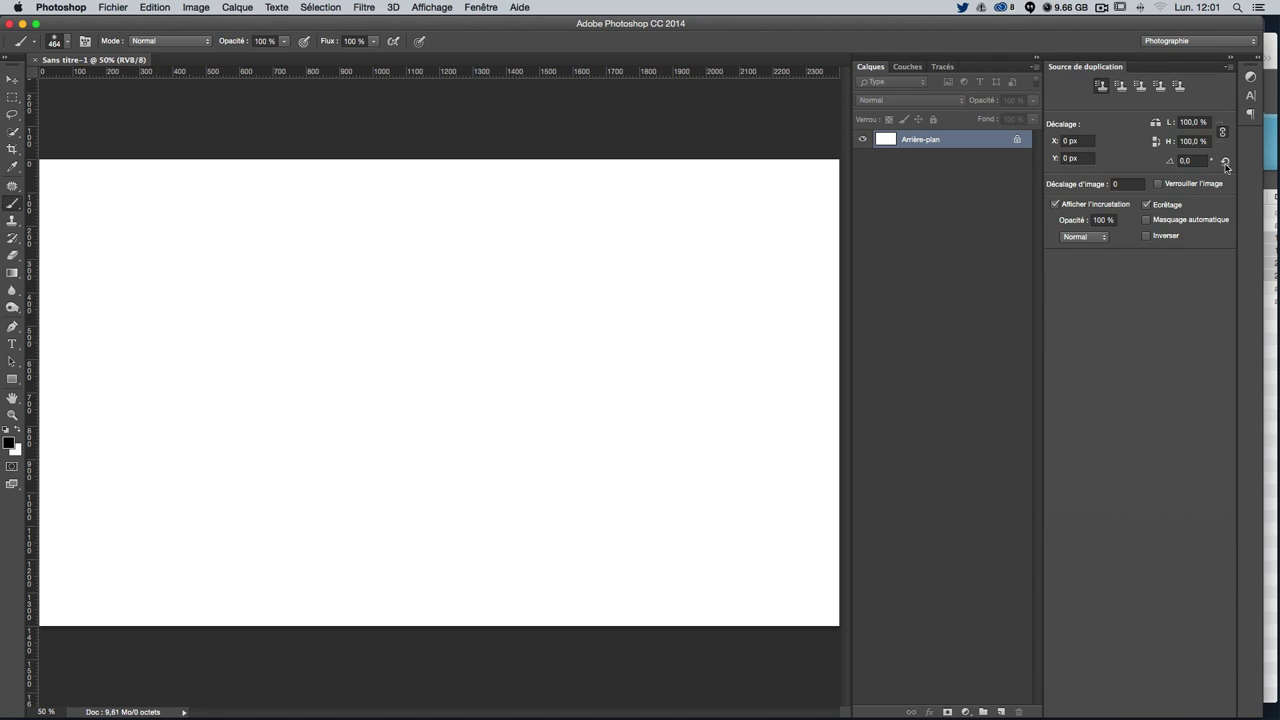
pyautogui.click(1229, 67)
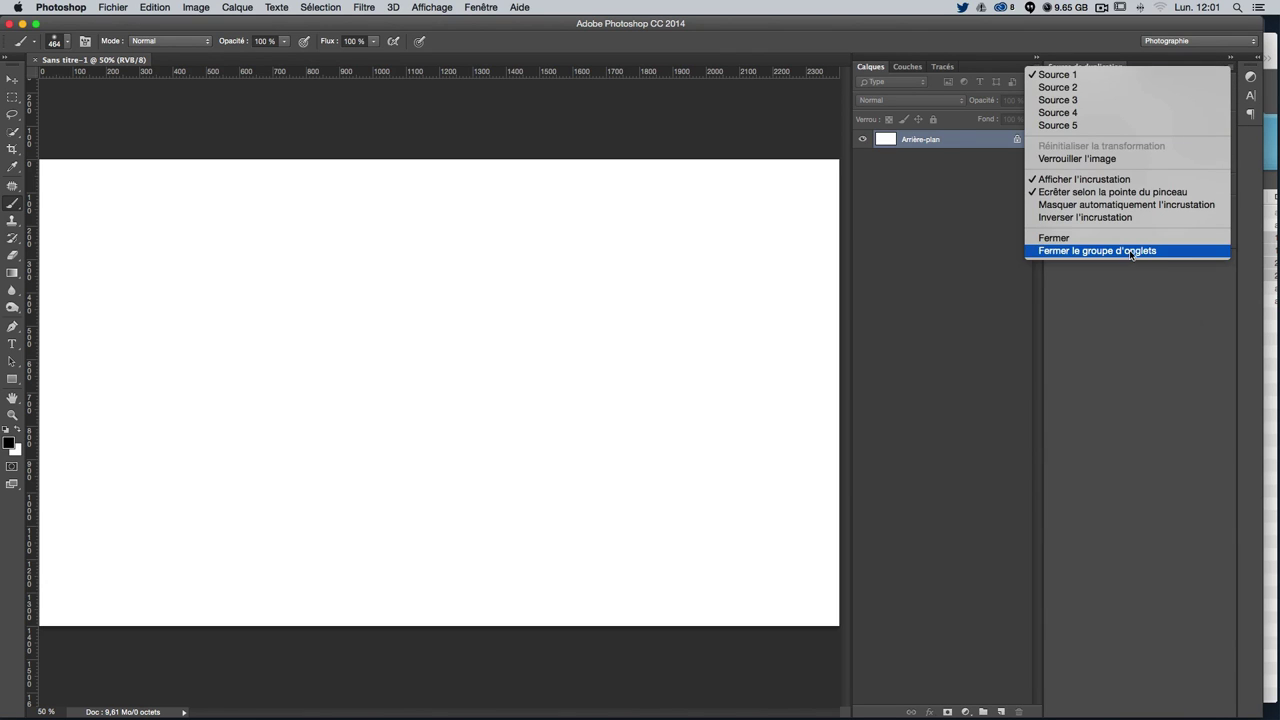
pyautogui.click(1135, 252)
pyautogui.click(8, 78)
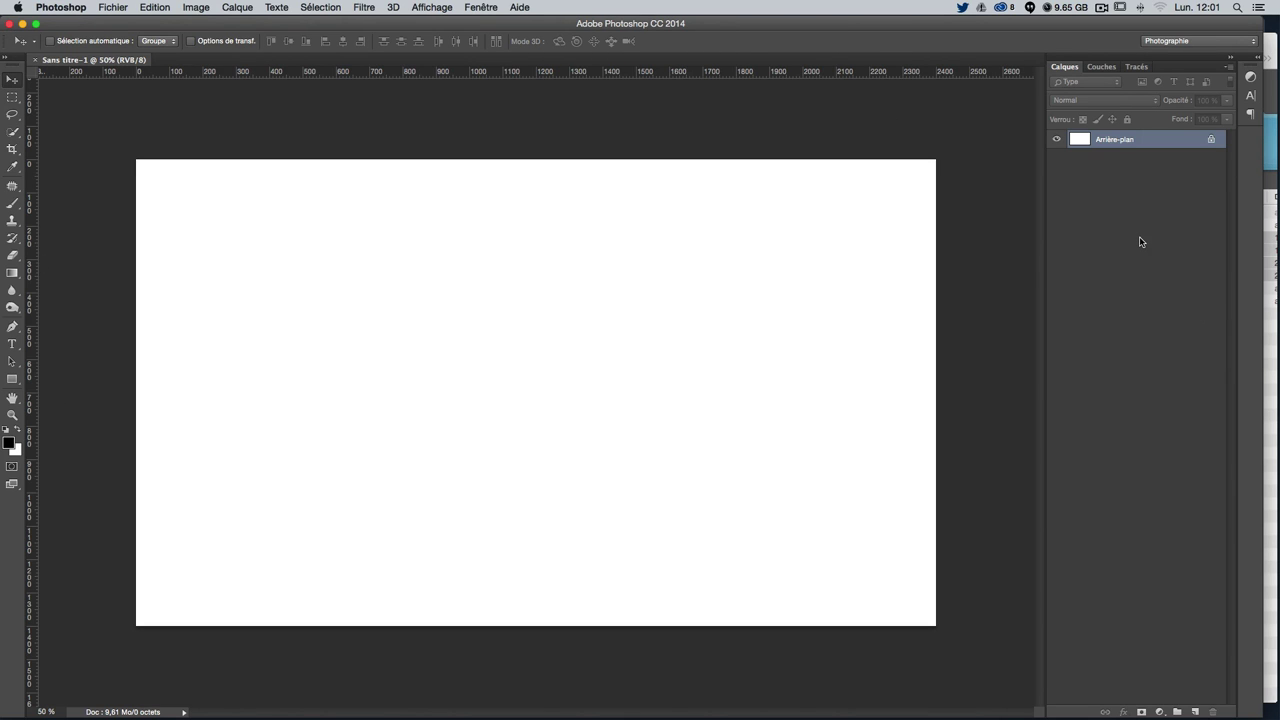
pyautogui.click(1273, 365)
# Open mam1.jpg from the images folder with Ouvrir avec > Adobe Photoshop CC 2014
pyautogui.doubleClick(1100, 288)
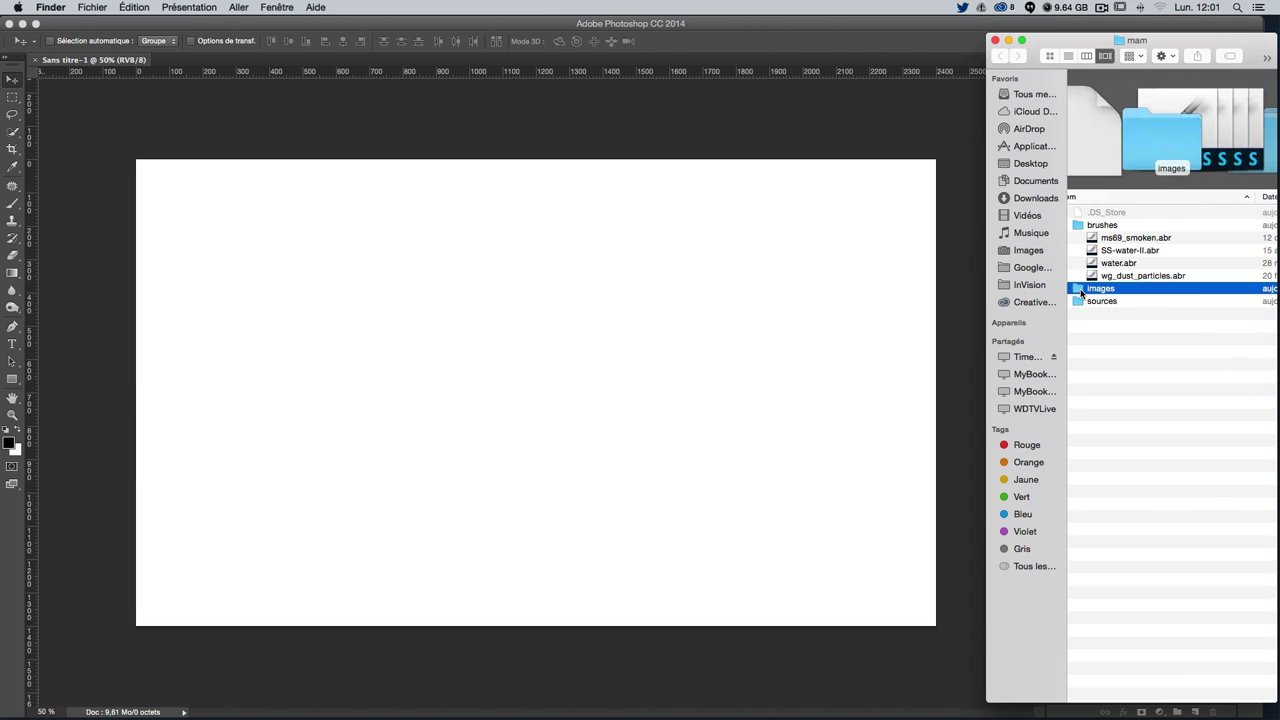
pyautogui.click(1122, 251)
pyautogui.press('Up')
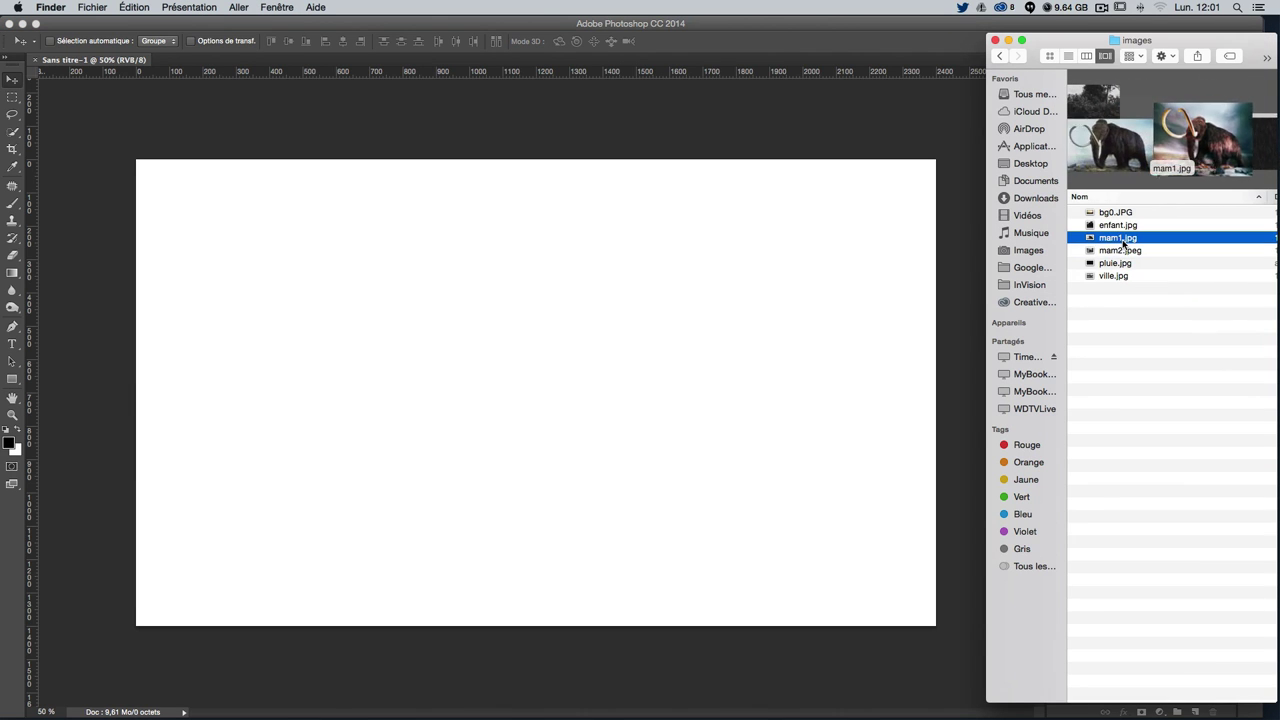
pyautogui.press('Down')
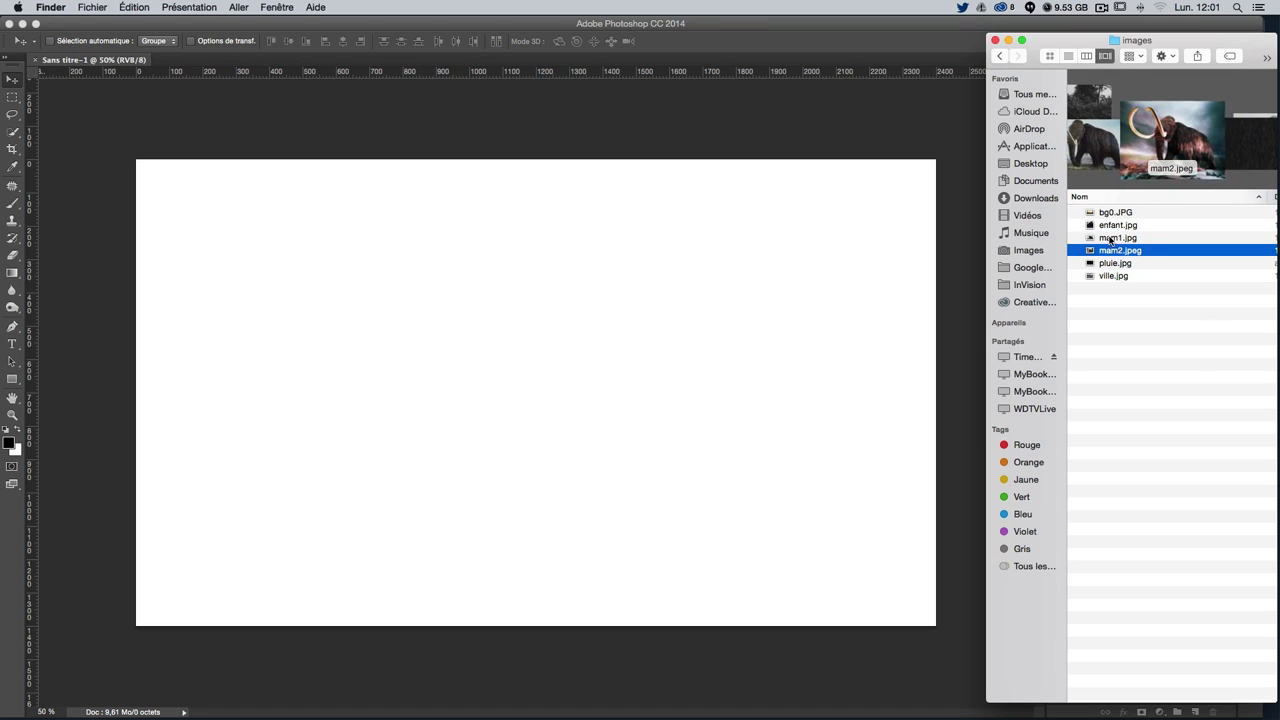
pyautogui.click(1108, 241)
pyautogui.rightClick(1101, 242)
pyautogui.moveTo(1000, 258)
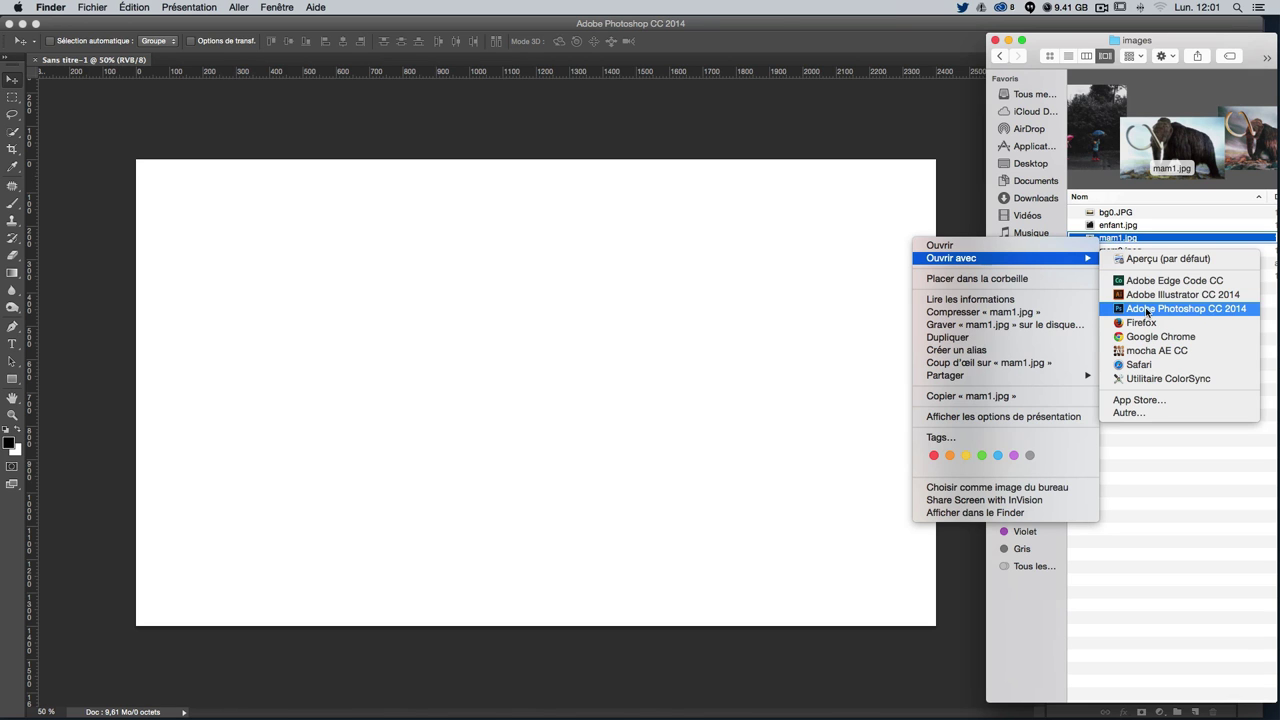
pyautogui.click(1145, 309)
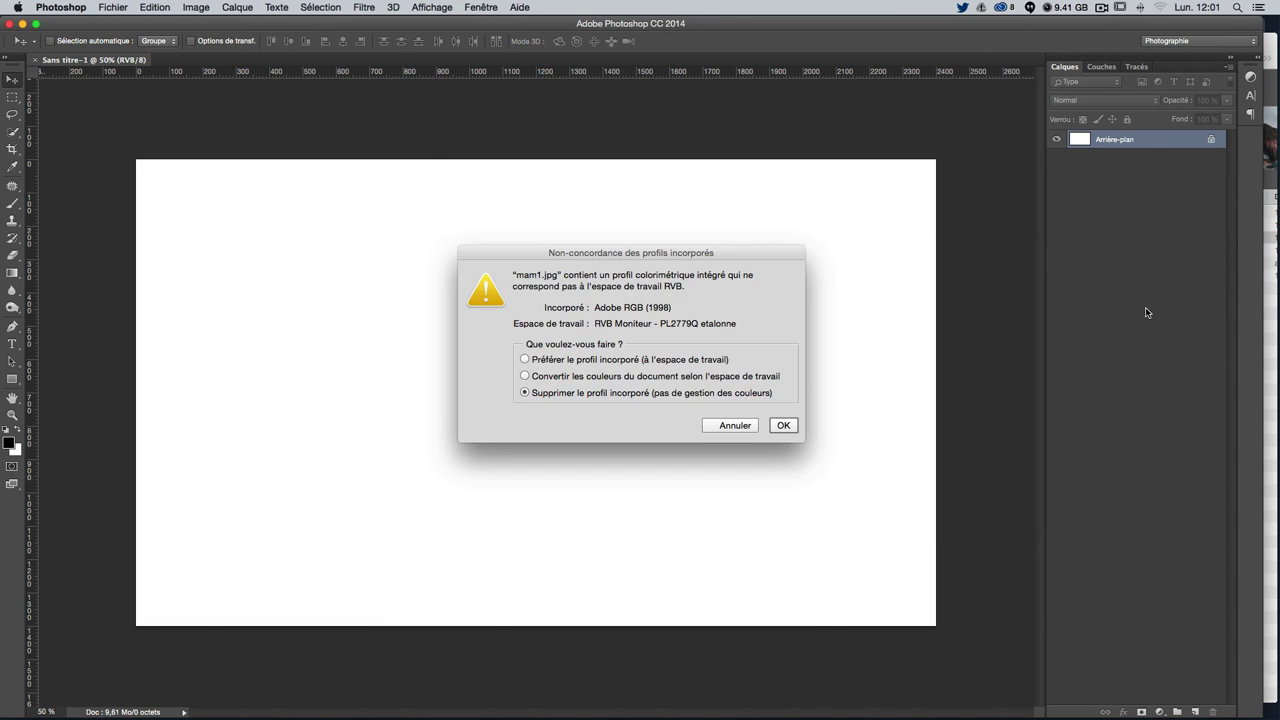
# Open mam1.jpg with its embedded colour profile discarded, then try the selection tools
pyautogui.press('Return')
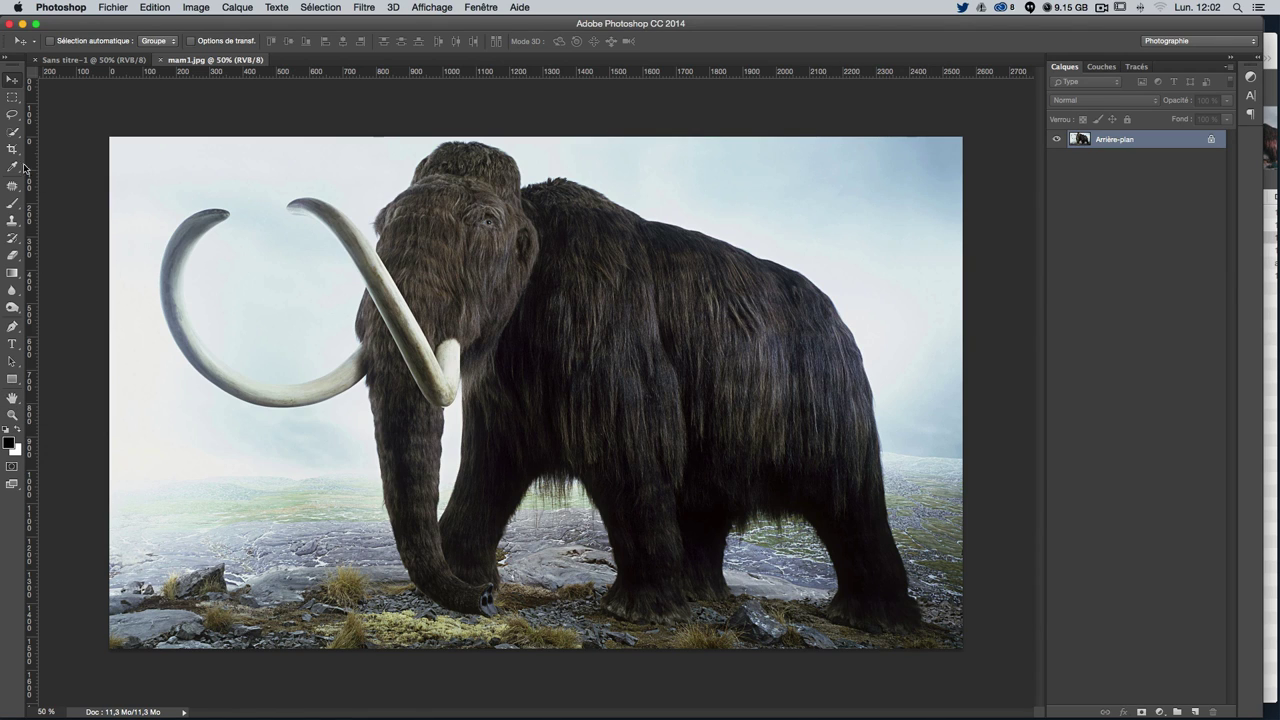
pyautogui.click(12, 131)
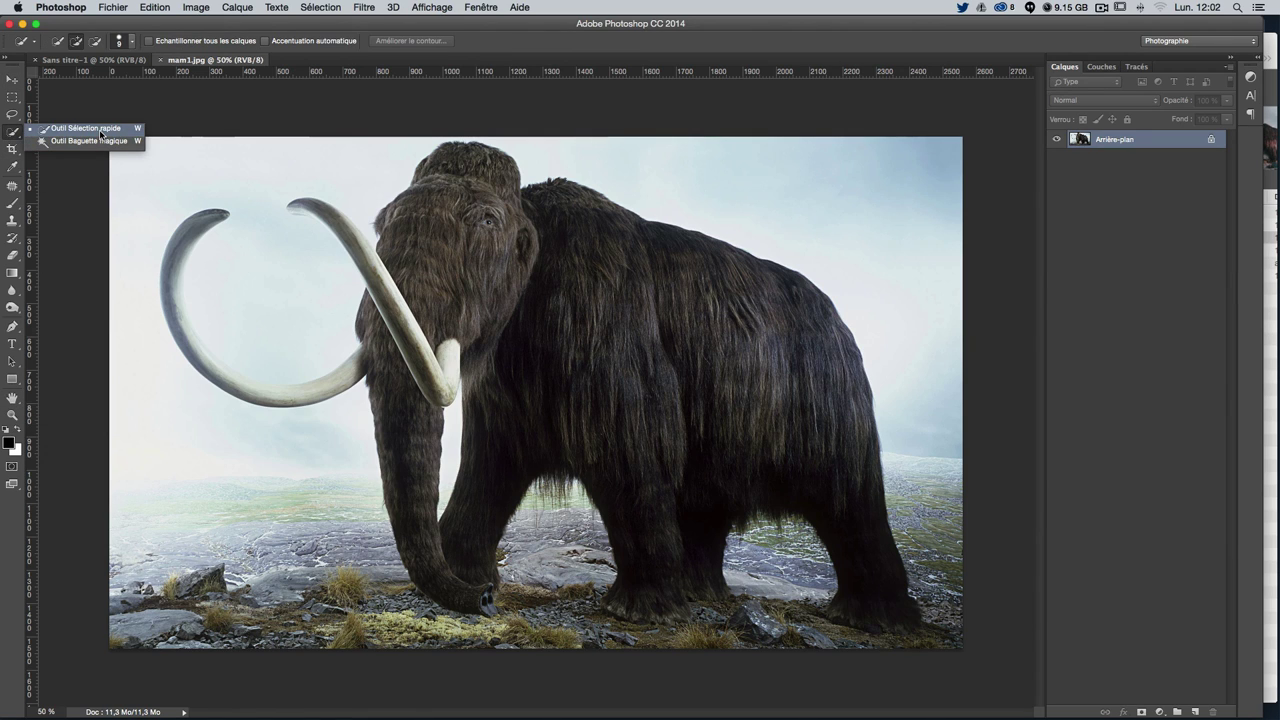
pyautogui.click(101, 133)
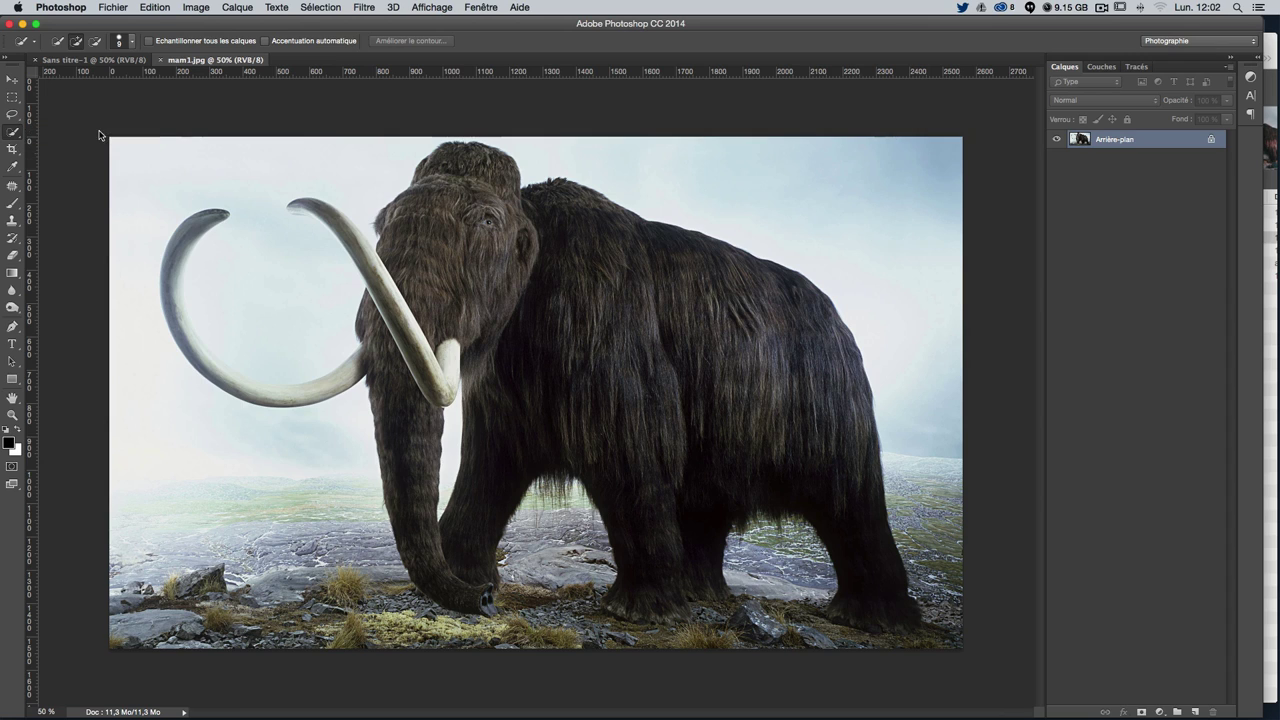
pyautogui.click(12, 131)
pyautogui.click(89, 140)
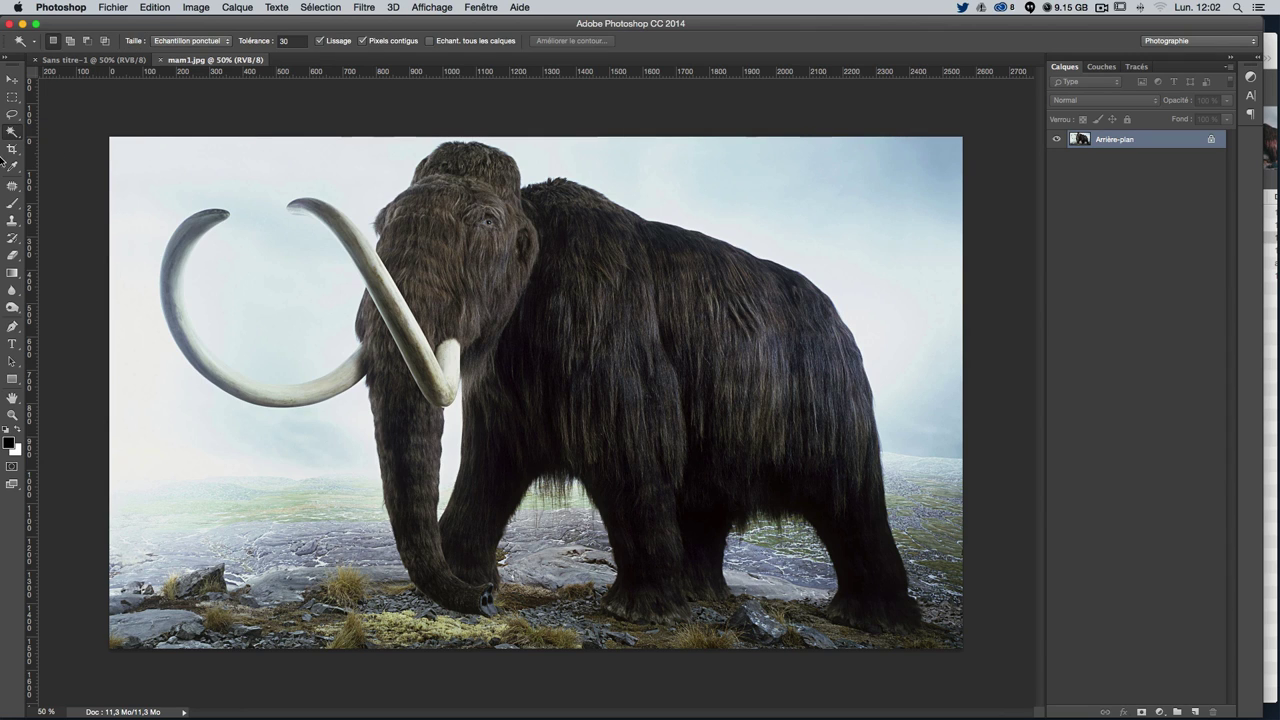
# Choose the Quick Selection tool with a 26 px brush
pyautogui.click(21, 135)
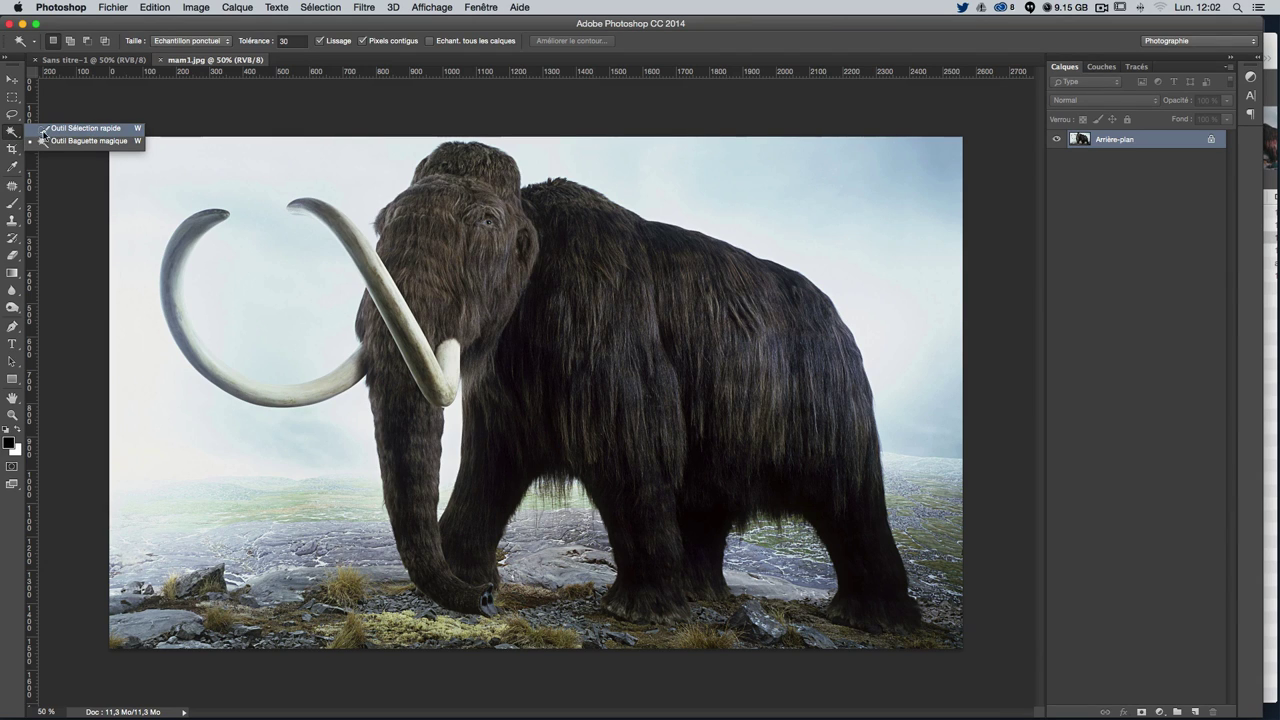
pyautogui.click(100, 130)
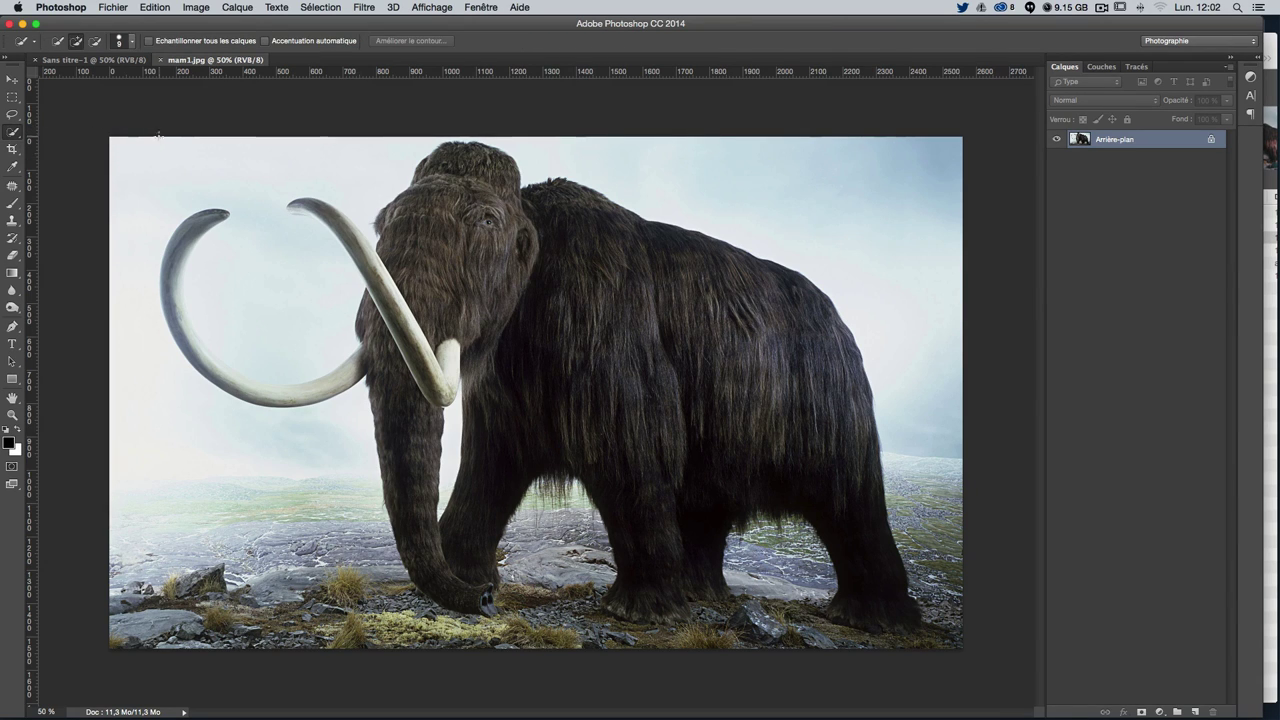
pyautogui.click(120, 44)
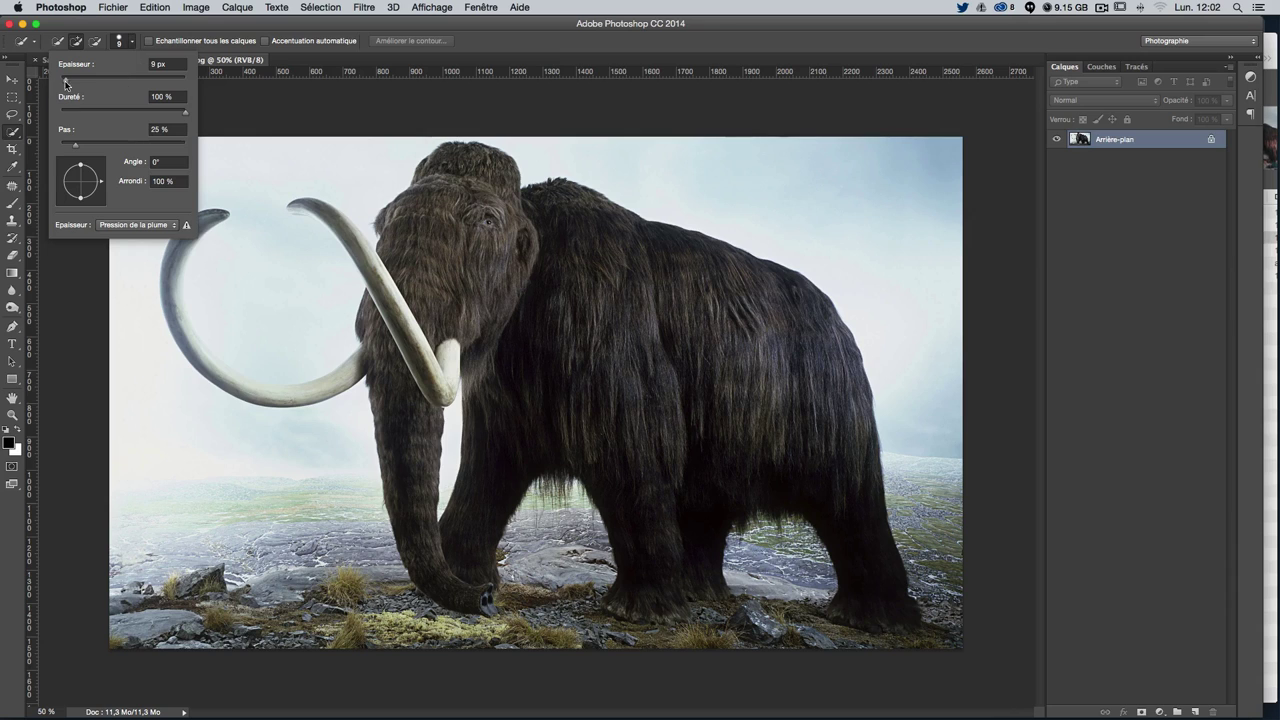
pyautogui.moveTo(66, 84); pyautogui.dragTo(76, 84)
pyautogui.click(301, 120)
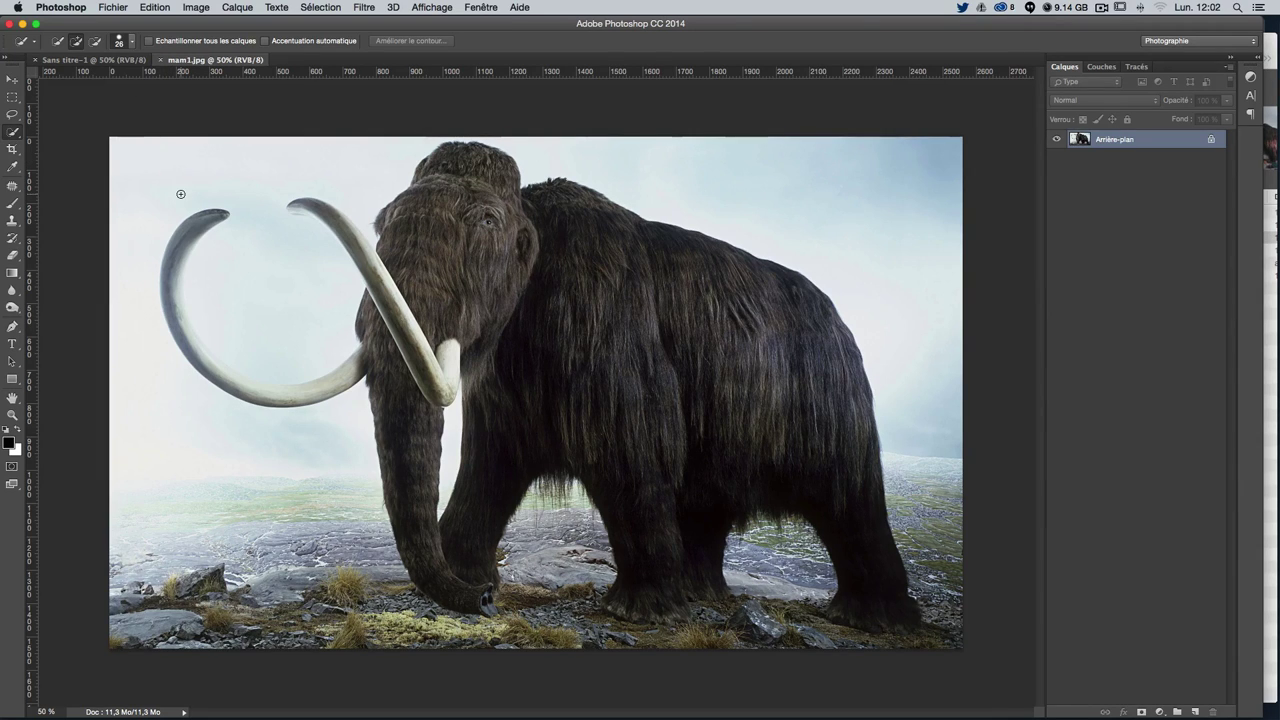
# Enlarge the Quick Selection brush to 81 px and select the sky above the tusks and back
pyautogui.rightClick(260, 196)
pyautogui.press('Escape')
pyautogui.moveTo(305, 186)
pyautogui.mouseDown()
pyautogui.moveTo(434, 191)
pyautogui.moveTo(323, 195)
pyautogui.mouseUp()
pyautogui.moveTo(323, 259)
pyautogui.mouseDown()
pyautogui.moveTo(497, 241)
pyautogui.moveTo(326, 253)
pyautogui.mouseUp()
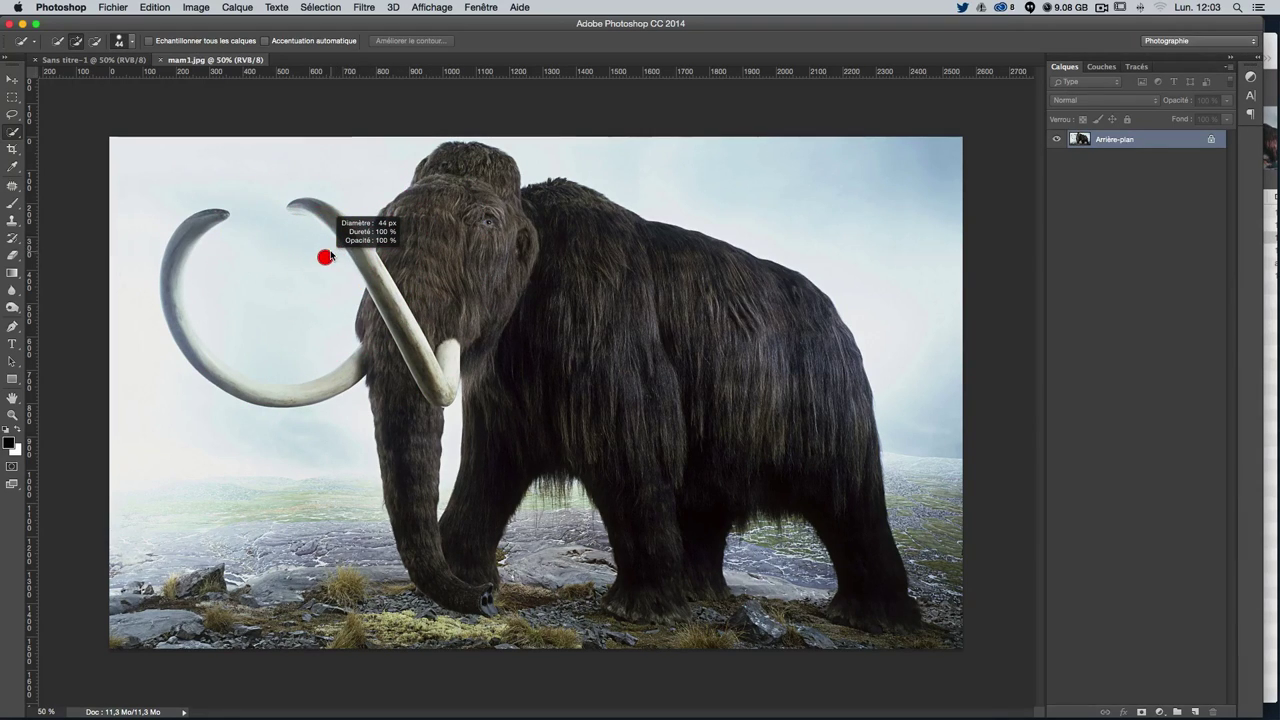
pyautogui.moveTo(171, 166); pyautogui.dragTo(606, 139)
pyautogui.moveTo(470, 133)
pyautogui.mouseDown()
pyautogui.moveTo(503, 129)
pyautogui.moveTo(570, 172)
pyautogui.moveTo(967, 256)
pyautogui.mouseUp()
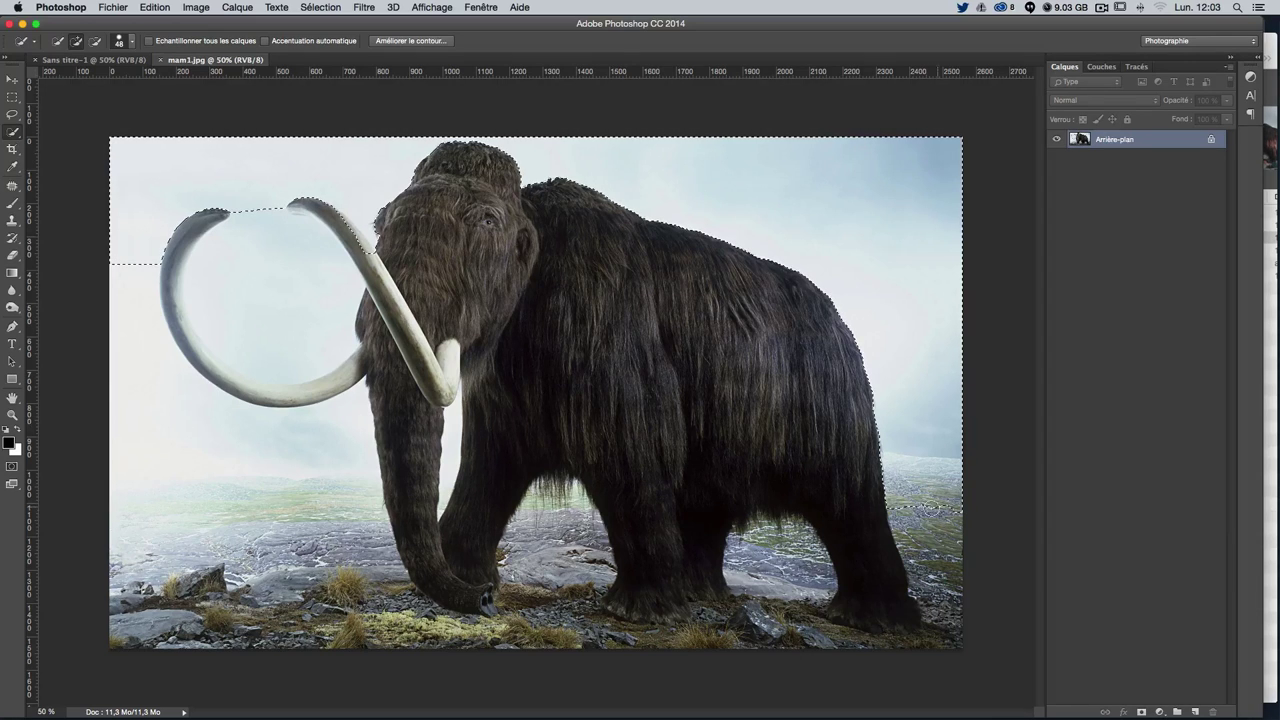
# Extend the selection down the right edge, between the back legs, and around trunk and tusk
pyautogui.moveTo(961, 525)
pyautogui.mouseDown()
pyautogui.moveTo(955, 638)
pyautogui.moveTo(846, 648)
pyautogui.moveTo(912, 590)
pyautogui.mouseUp()
pyautogui.moveTo(814, 557)
pyautogui.mouseDown()
pyautogui.moveTo(770, 548)
pyautogui.moveTo(756, 600)
pyautogui.moveTo(803, 538)
pyautogui.moveTo(828, 560)
pyautogui.moveTo(772, 533)
pyautogui.moveTo(762, 614)
pyautogui.moveTo(835, 570)
pyautogui.moveTo(750, 625)
pyautogui.moveTo(706, 615)
pyautogui.moveTo(690, 632)
pyautogui.moveTo(575, 625)
pyautogui.moveTo(535, 600)
pyautogui.moveTo(548, 515)
pyautogui.moveTo(570, 493)
pyautogui.moveTo(515, 555)
pyautogui.mouseUp()
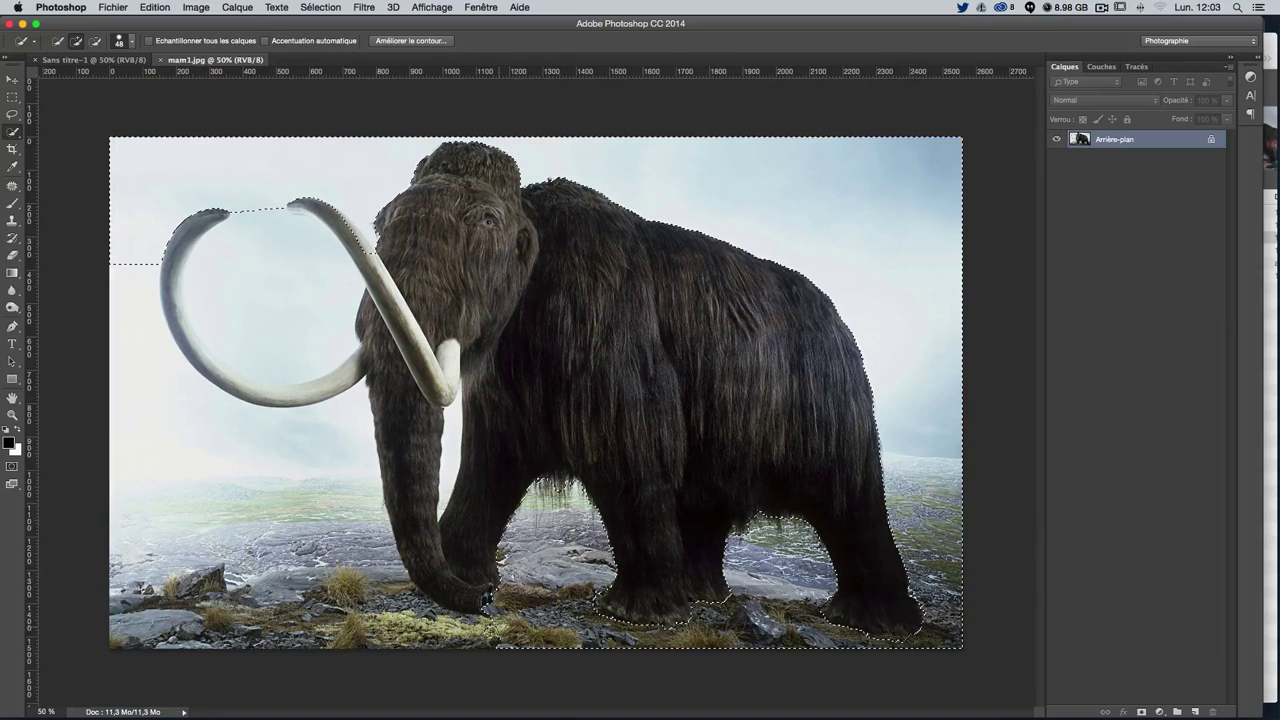
pyautogui.moveTo(487, 600)
pyautogui.mouseDown()
pyautogui.moveTo(410, 620)
pyautogui.moveTo(360, 612)
pyautogui.moveTo(260, 628)
pyautogui.mouseUp()
pyautogui.moveTo(160, 620)
pyautogui.mouseDown()
pyautogui.moveTo(140, 610)
pyautogui.moveTo(120, 480)
pyautogui.moveTo(186, 534)
pyautogui.moveTo(186, 568)
pyautogui.mouseUp()
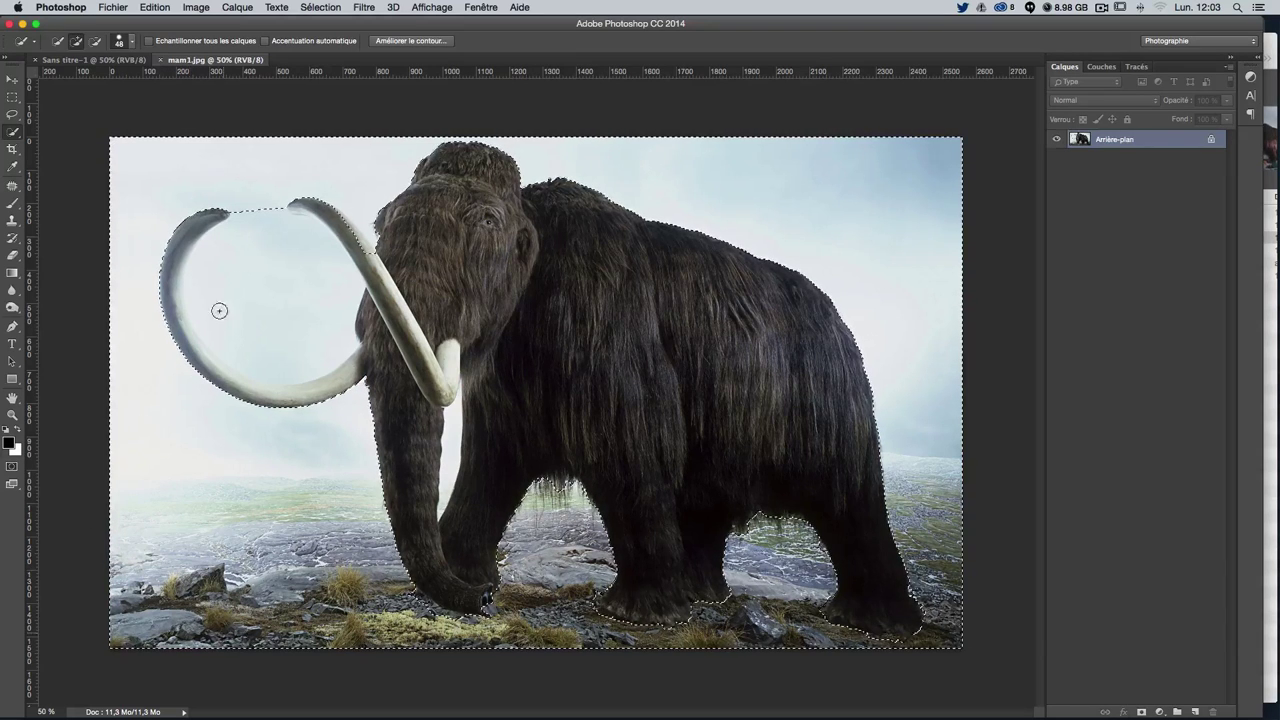
pyautogui.moveTo(220, 306)
pyautogui.mouseDown()
pyautogui.moveTo(245, 220)
pyautogui.moveTo(245, 256)
pyautogui.mouseUp()
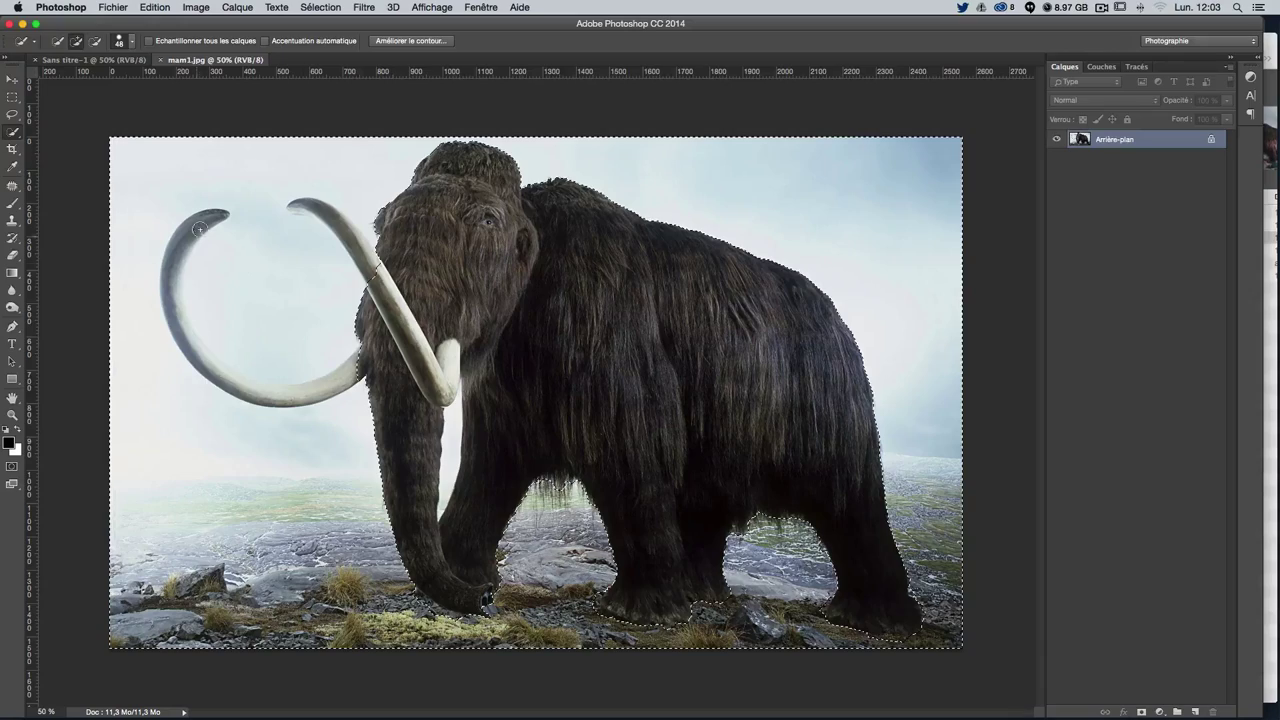
# Hide extras, zoom in, shrink the brush to 28 px and add the left tusk
pyautogui.press('super+h')
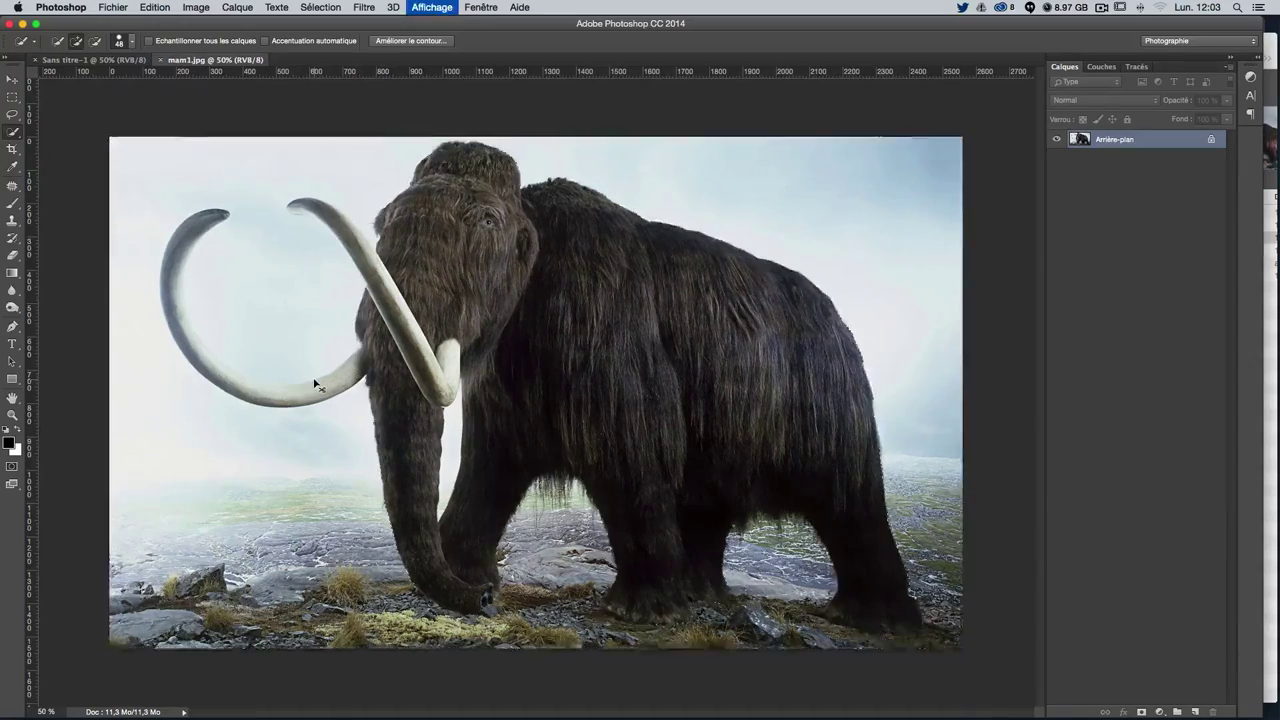
pyautogui.press('super+plus')
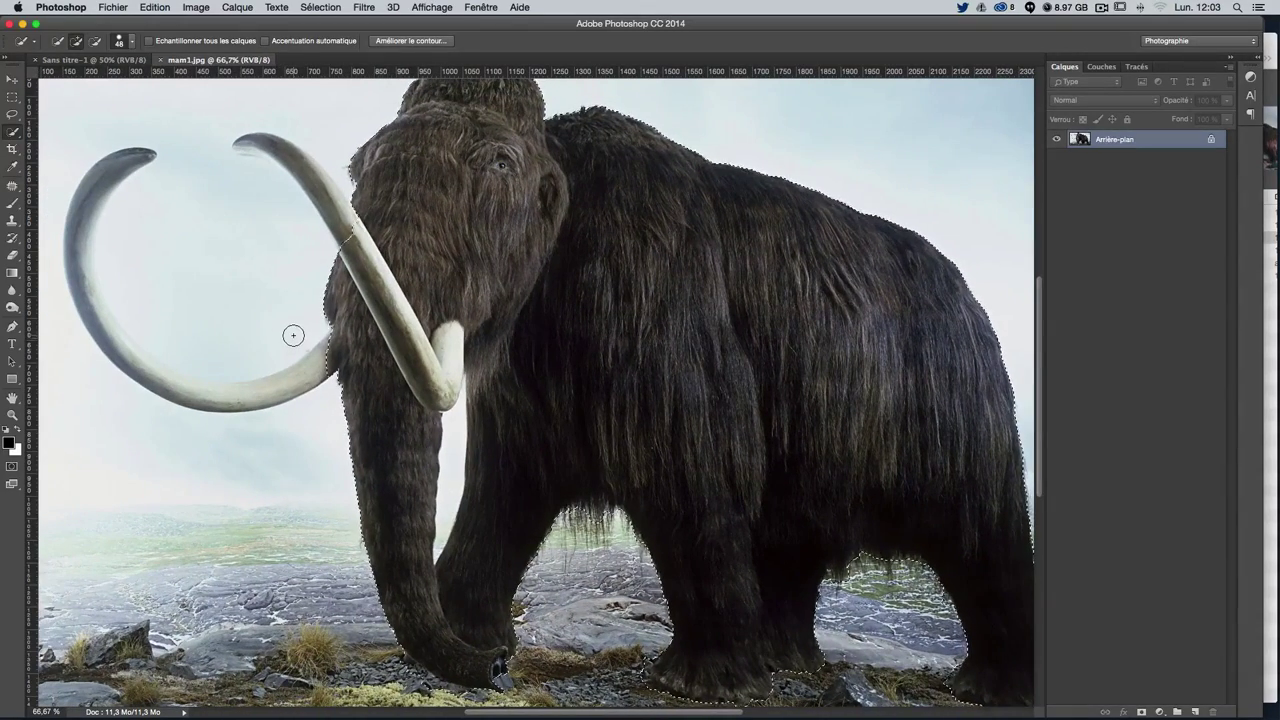
pyautogui.moveTo(293, 335); pyautogui.dragTo(281, 359)
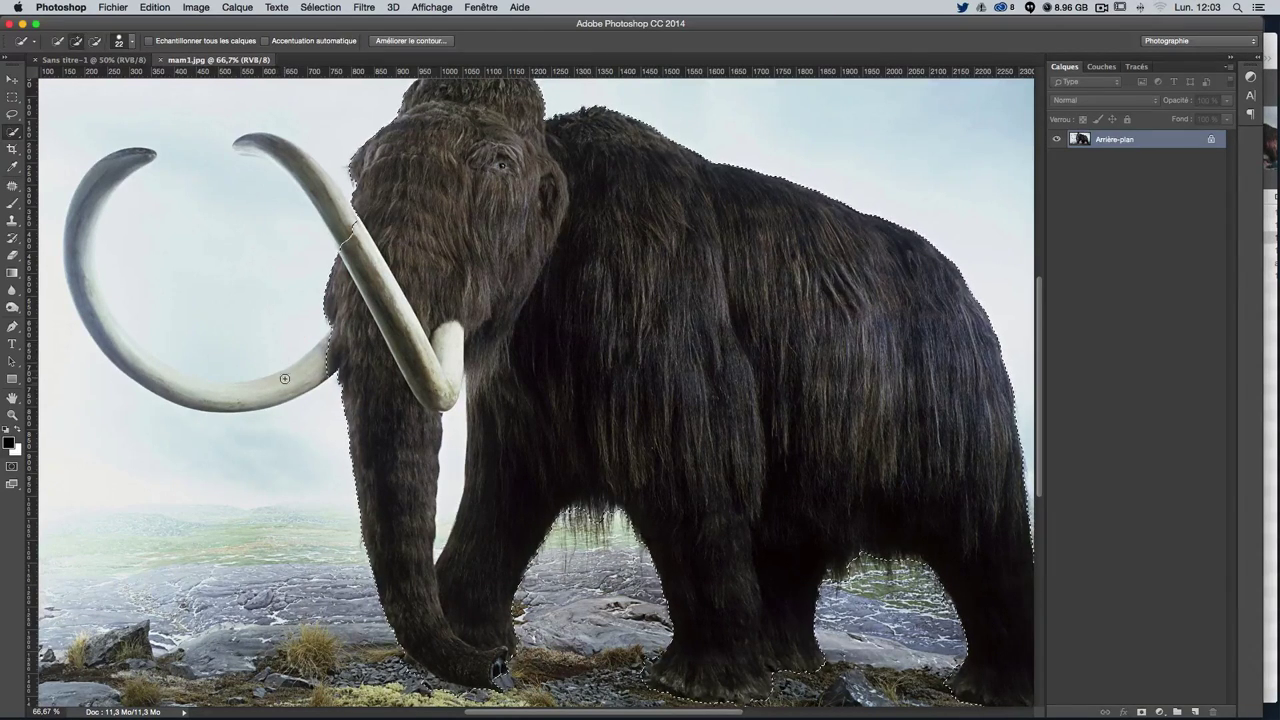
pyautogui.press('alt')
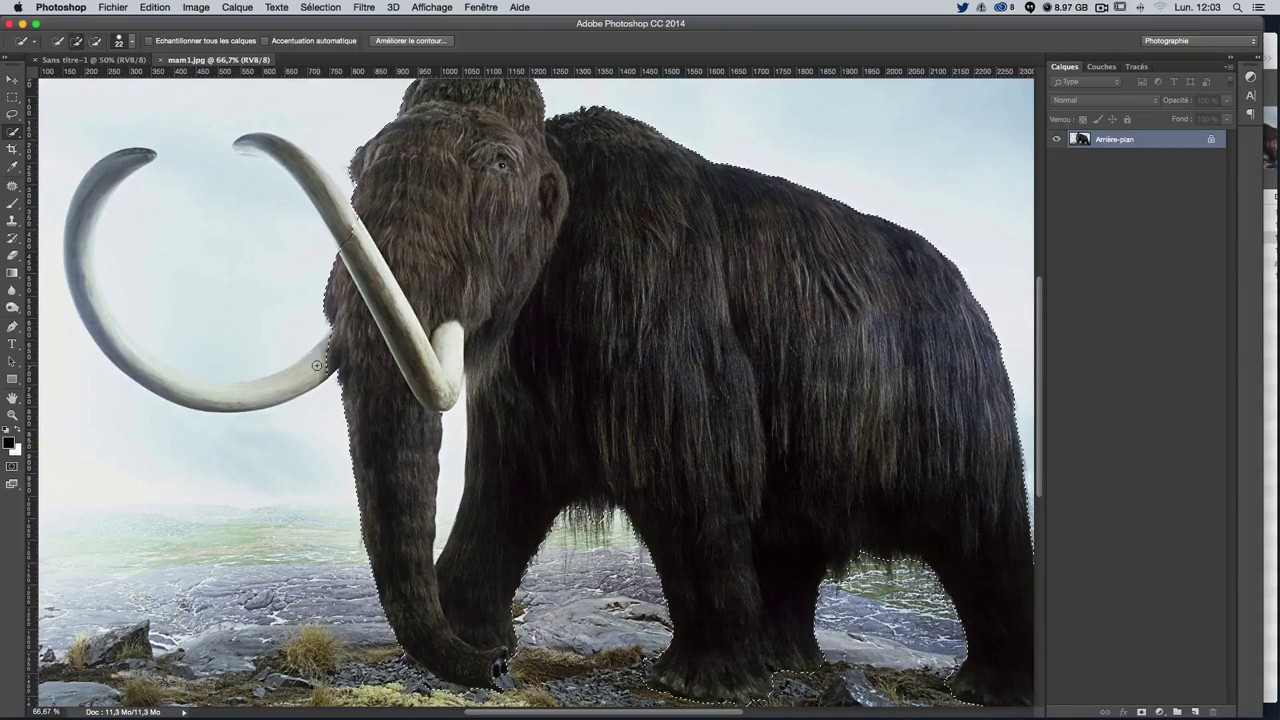
pyautogui.press('alt')
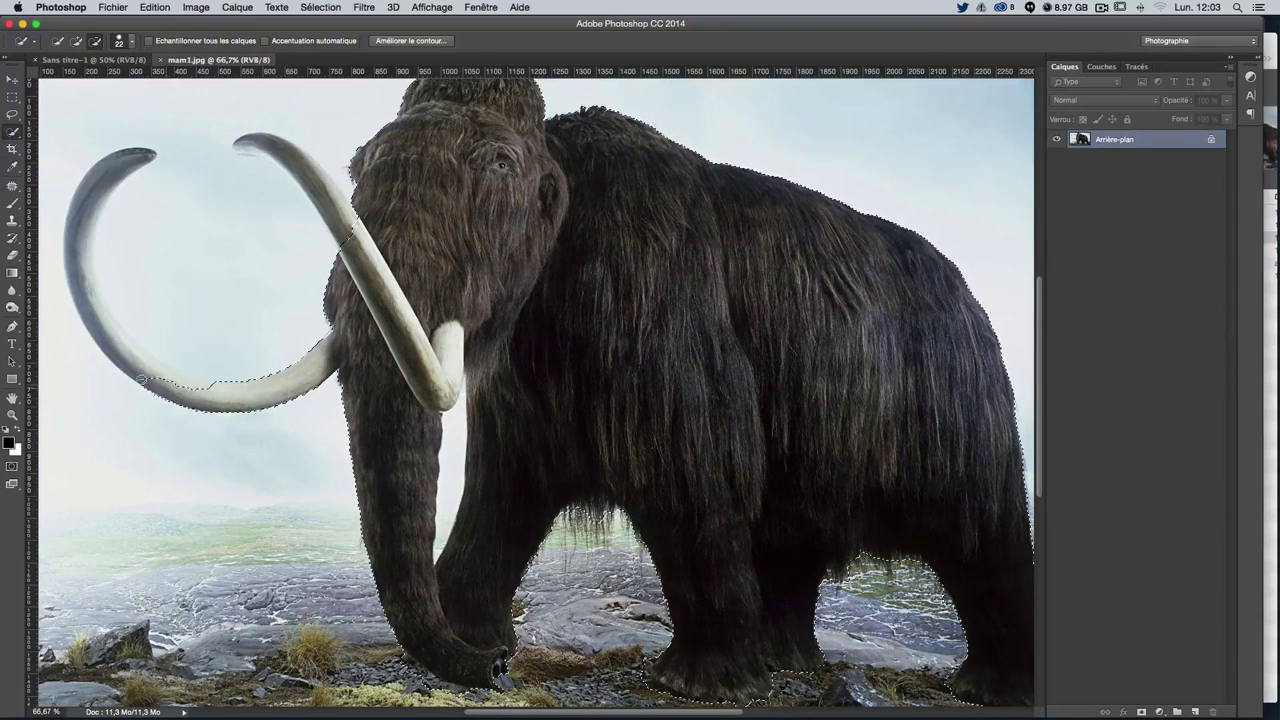
pyautogui.moveTo(141, 380); pyautogui.dragTo(111, 175)
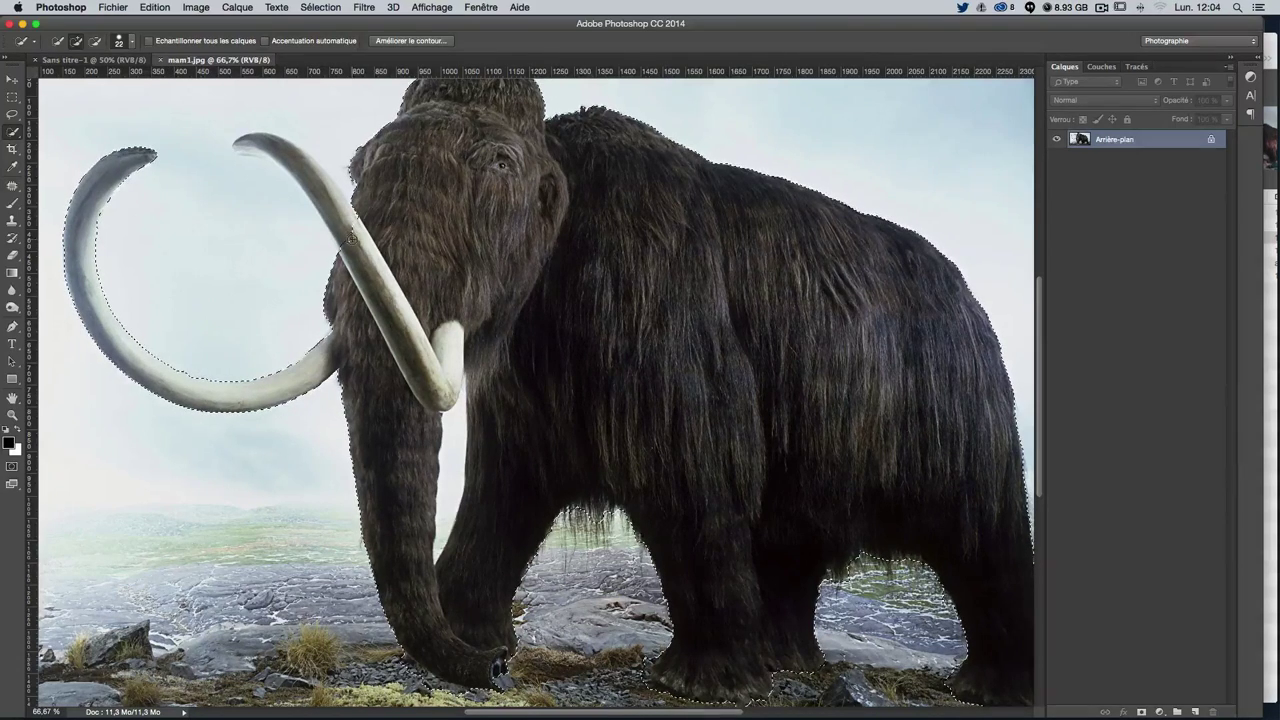
# Add the upper right tusk to the selection, up to its tip
pyautogui.press('alt')
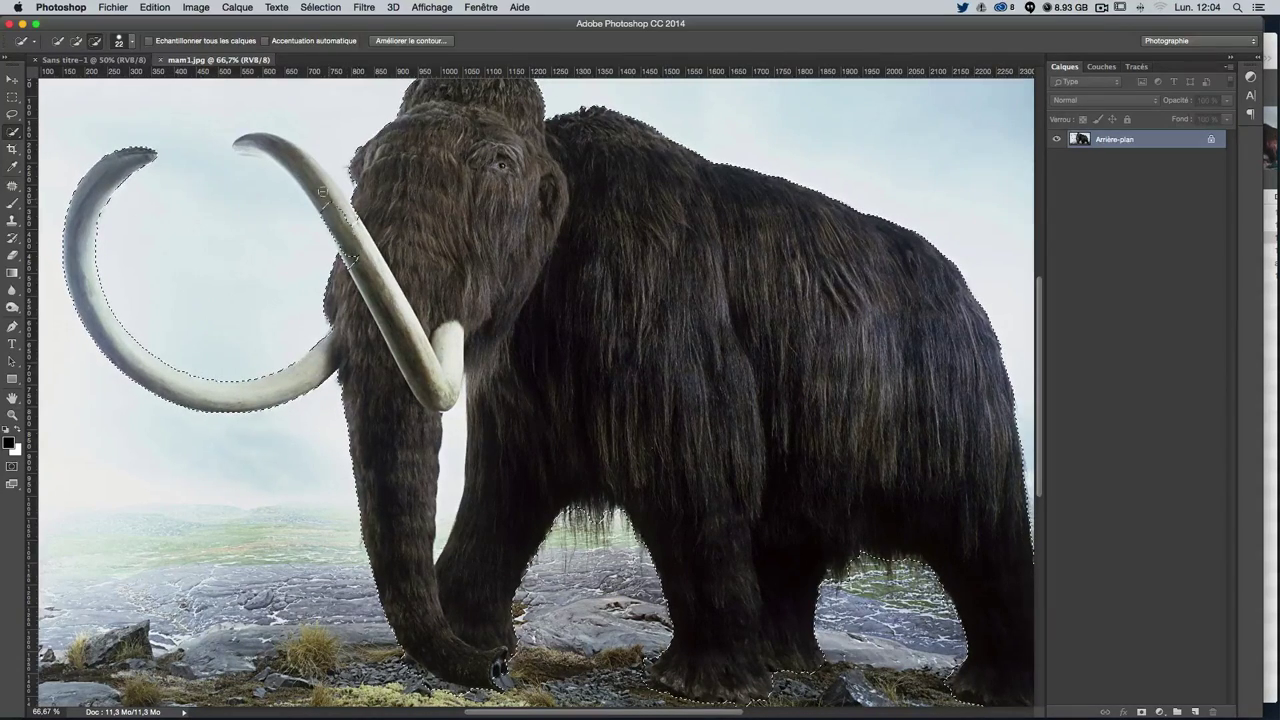
pyautogui.moveTo(322, 192); pyautogui.dragTo(240, 147)
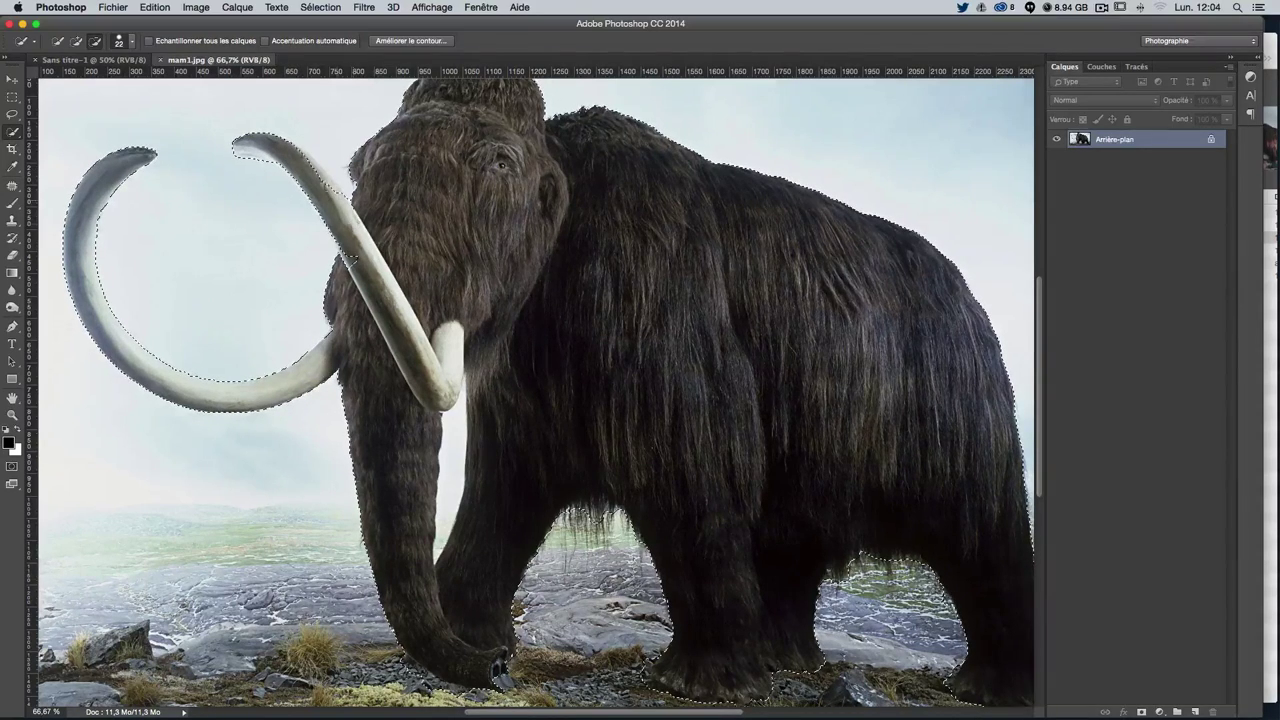
pyautogui.moveTo(310, 162); pyautogui.dragTo(248, 145)
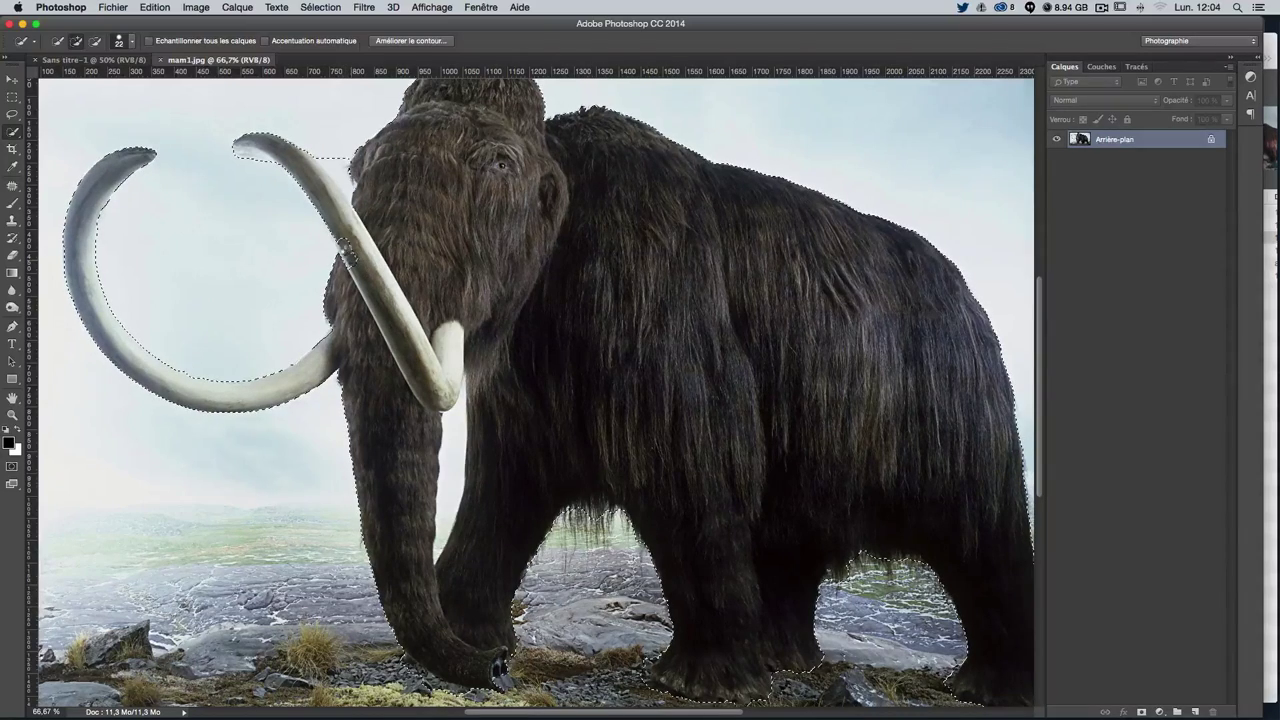
pyautogui.press('alt')
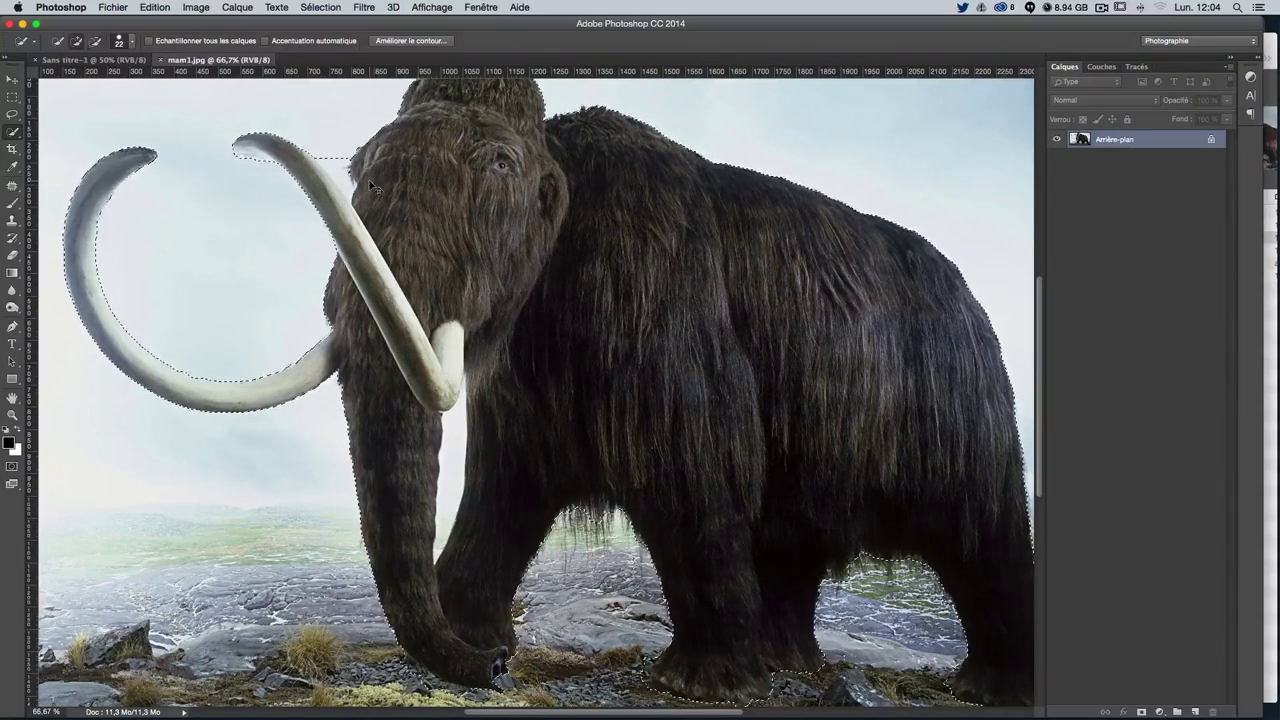
pyautogui.hotkey('ctrl', '+')
pyautogui.hotkey('ctrl', '+')
# Show rulers, fill the tusk-edge notch, and Alt-paint out the sky between tusk and head
pyautogui.scroll(5, 480, 320)
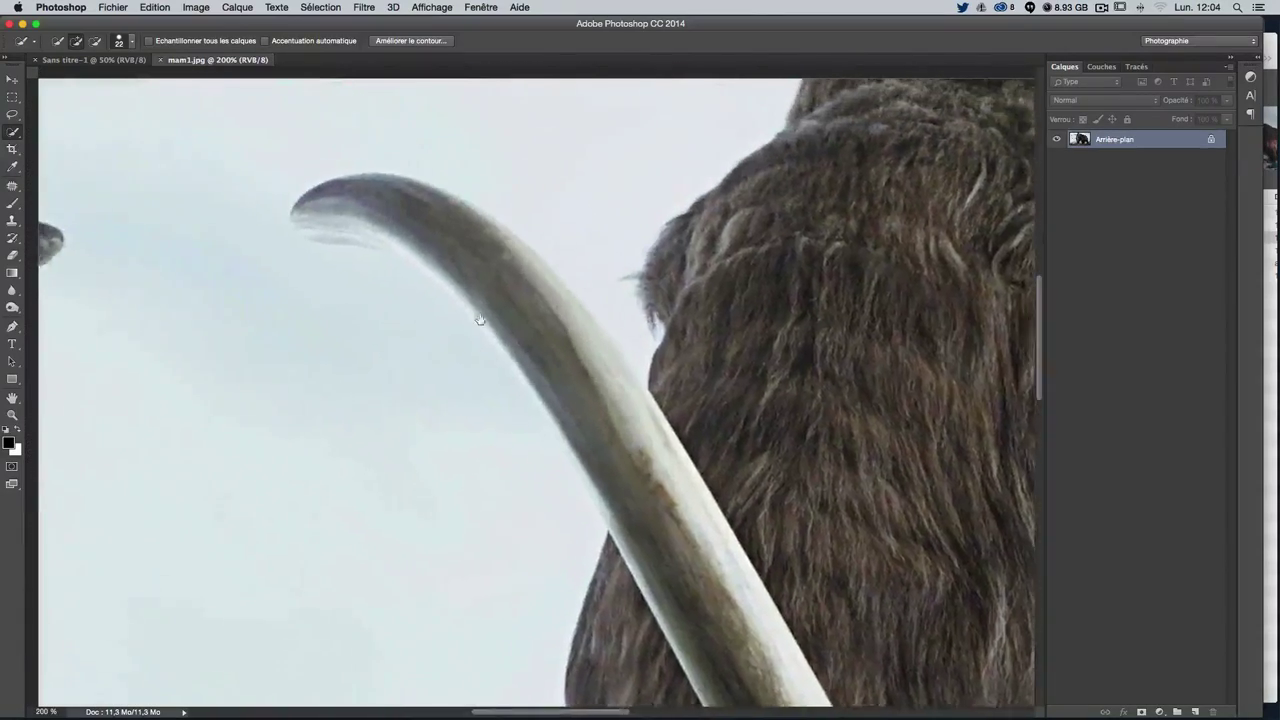
pyautogui.hotkey('ctrl', 'r')
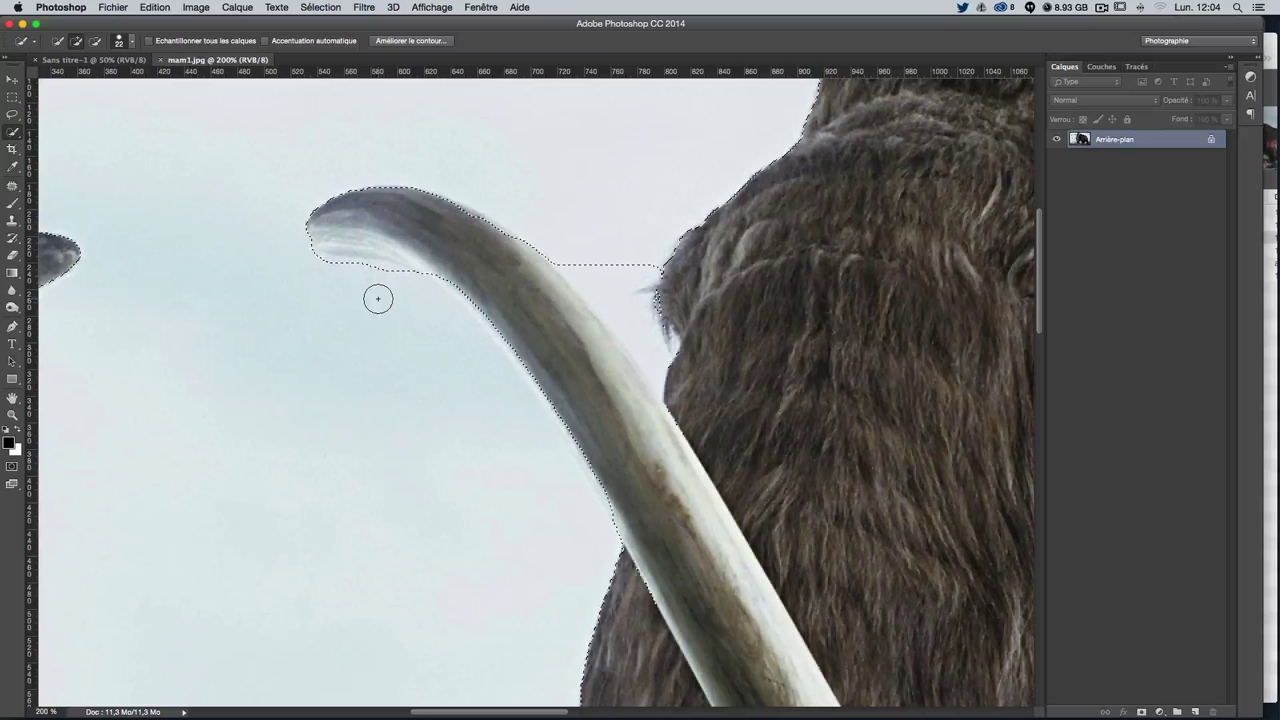
pyautogui.moveTo(323, 274); pyautogui.dragTo(360, 283)
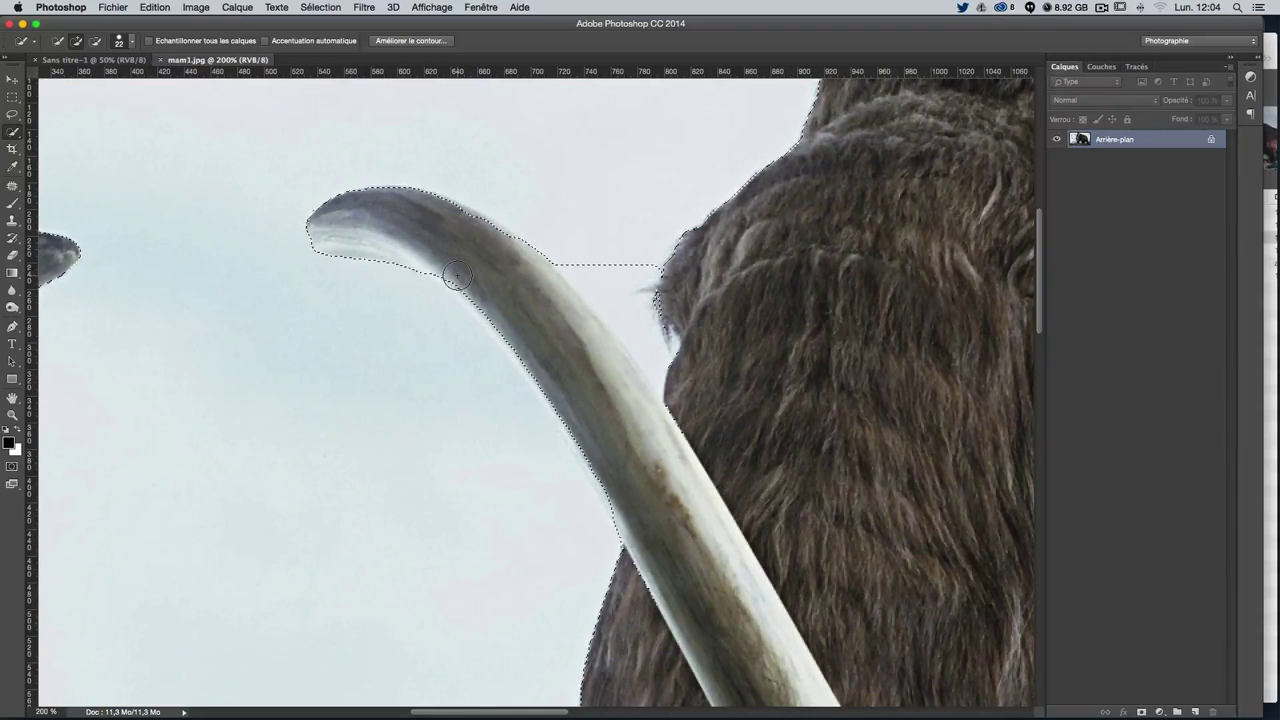
pyautogui.press('alt')
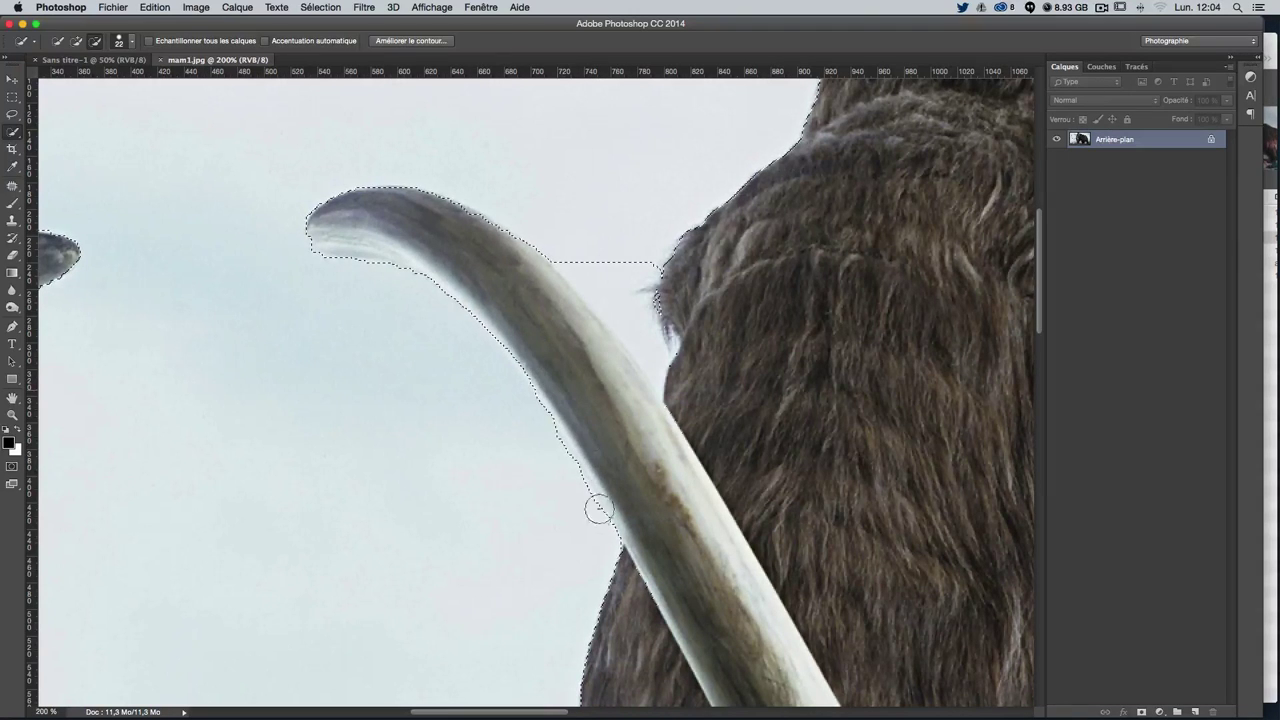
pyautogui.press('alt')
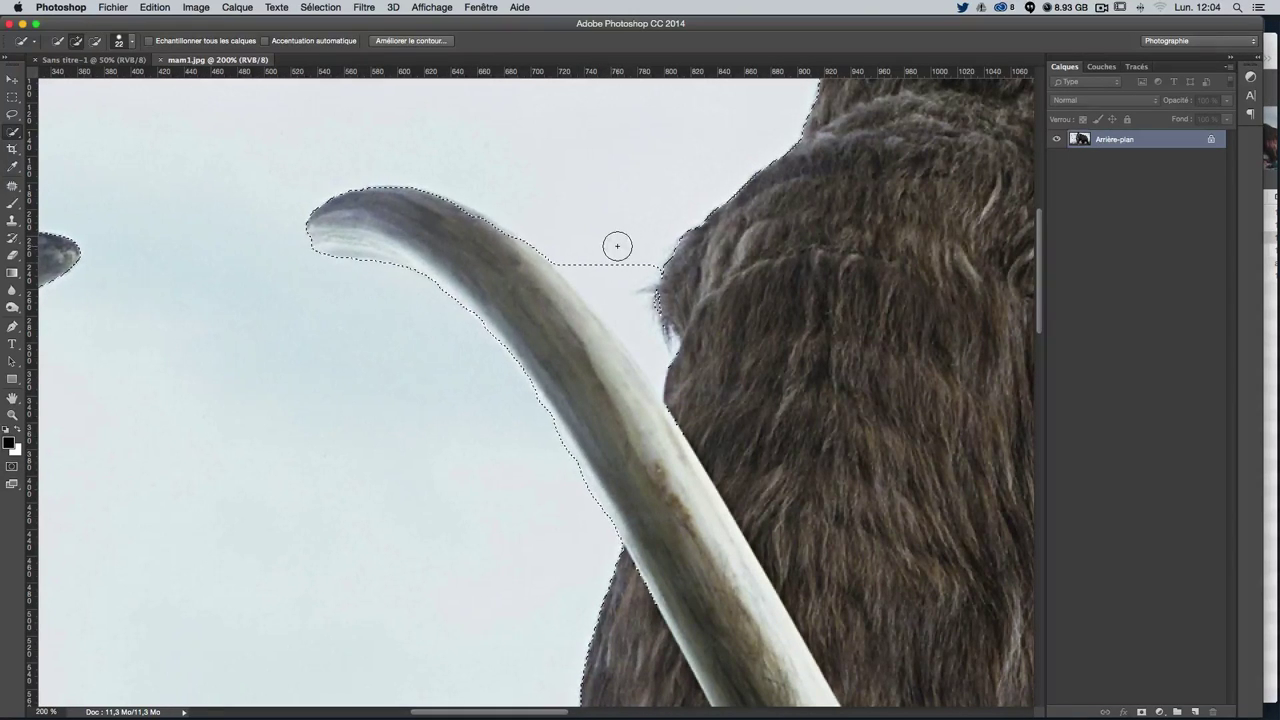
pyautogui.press('alt')
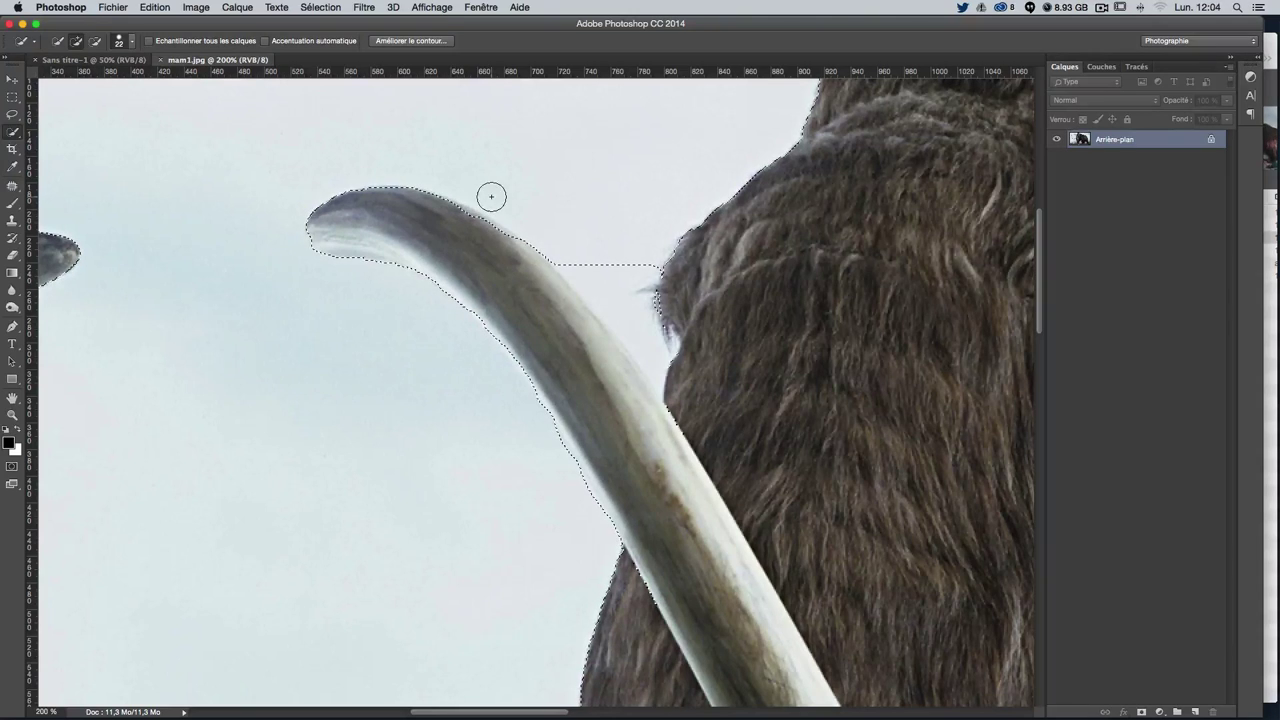
pyautogui.click(458, 224)
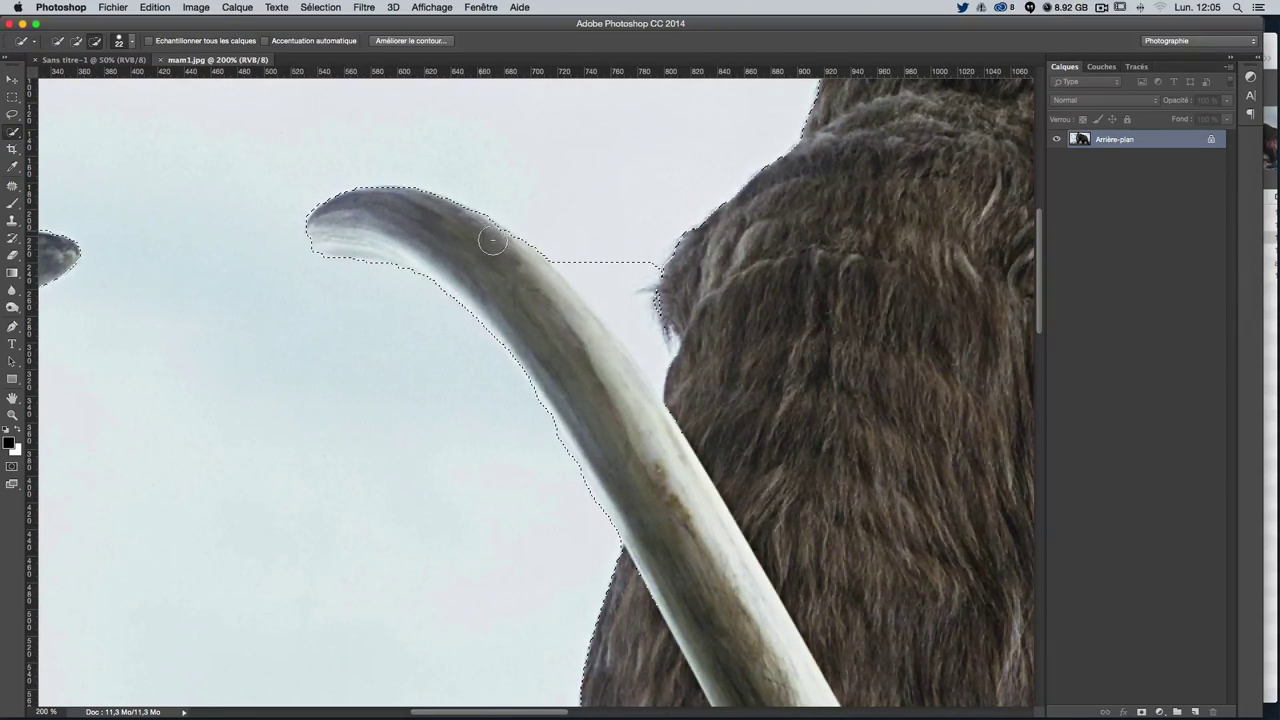
pyautogui.press('alt')
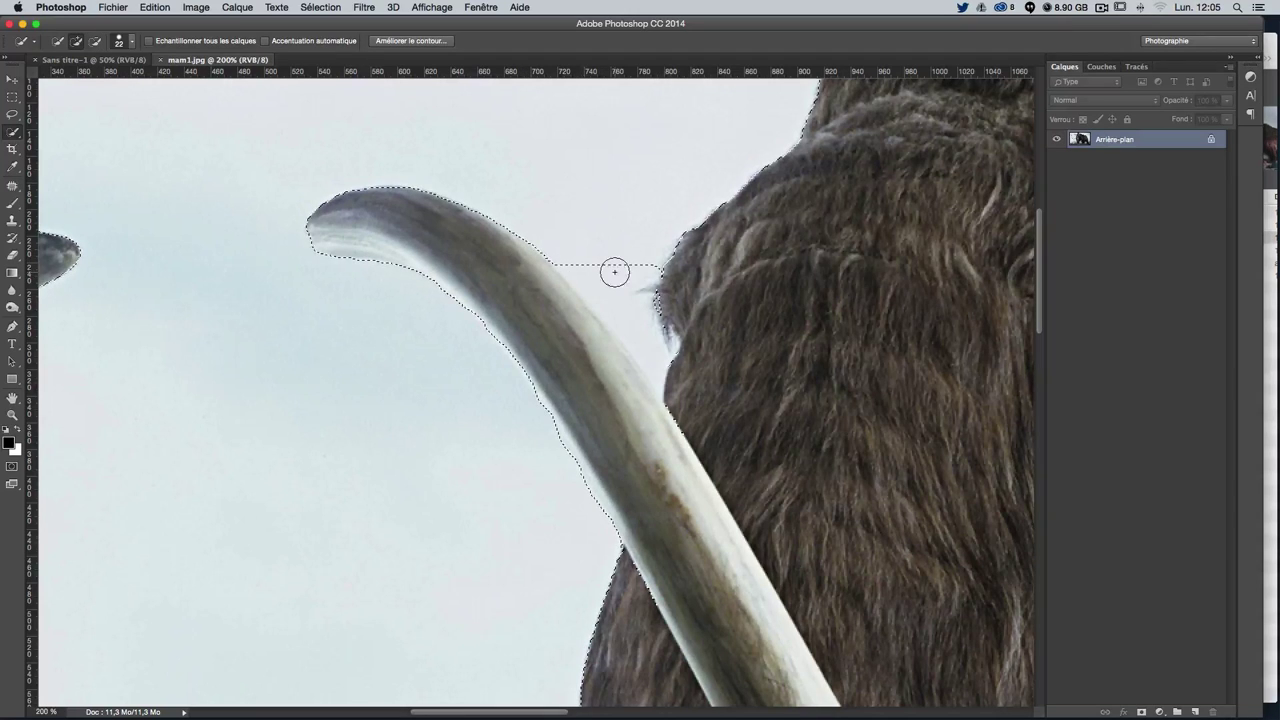
pyautogui.press('alt')
pyautogui.moveTo(589, 252)
pyautogui.mouseDown()
pyautogui.moveTo(600, 266)
pyautogui.moveTo(563, 246)
pyautogui.moveTo(591, 257)
pyautogui.moveTo(582, 267)
pyautogui.moveTo(660, 387)
pyautogui.mouseUp()
# Trim the selection along the inner edge of the tusk tips
pyautogui.scroll(-1, 615, 498)
pyautogui.moveTo(390, 340); pyautogui.dragTo(671, 291)
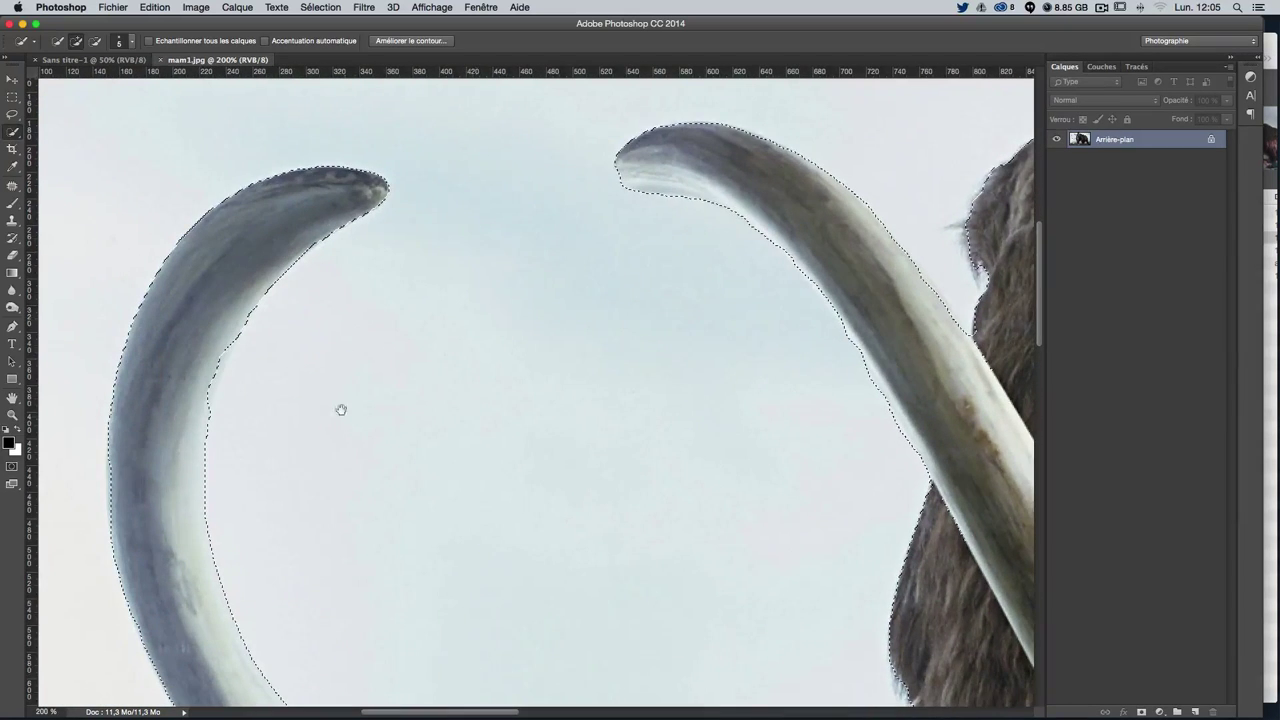
pyautogui.moveTo(340, 409); pyautogui.dragTo(409, 286)
pyautogui.moveTo(468, 303); pyautogui.dragTo(497, 389)
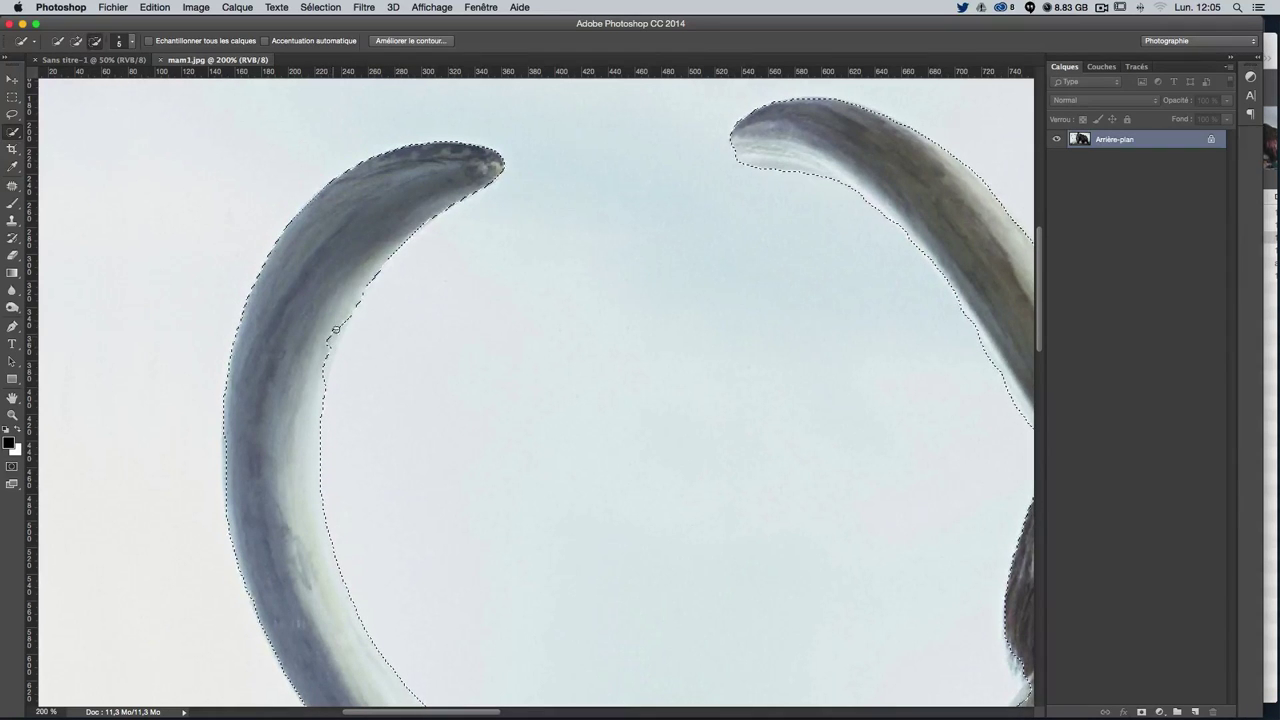
pyautogui.keyDown('alt'); pyautogui.click(328, 350); pyautogui.keyUp('alt')
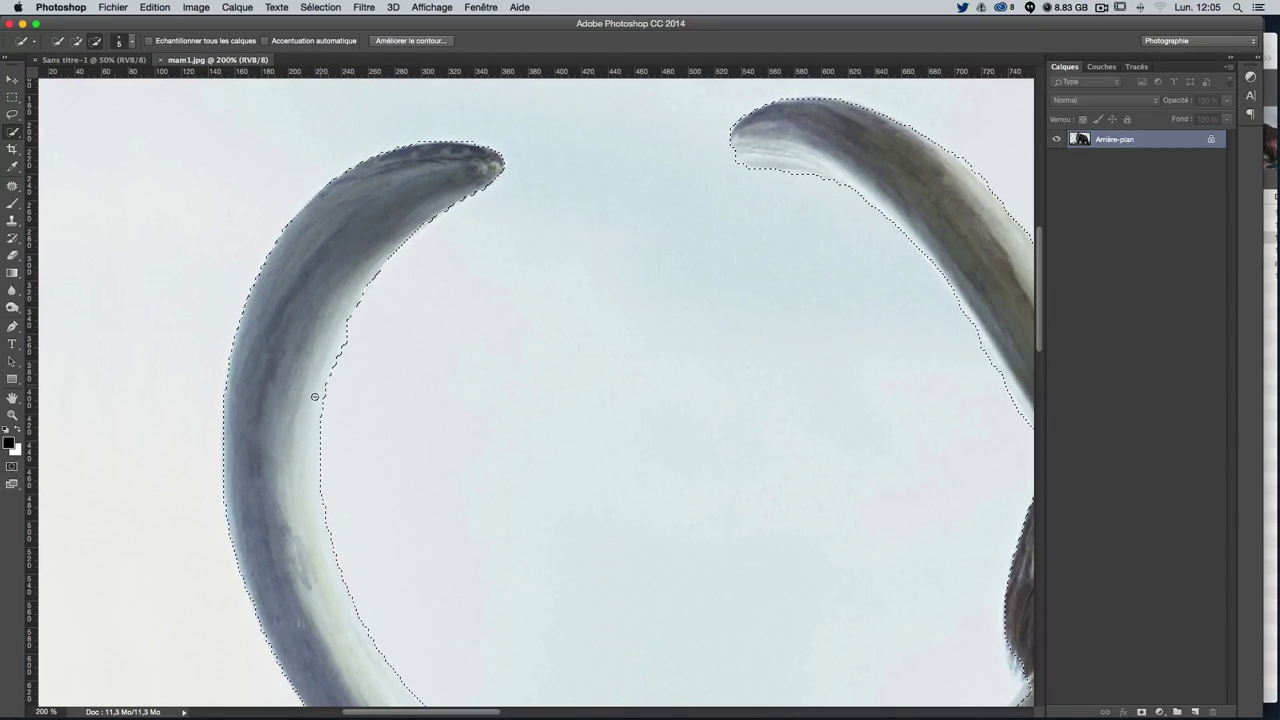
# Exclude the sky between the trunk and front leg from the selection
pyautogui.scroll(-5, 387, 457)
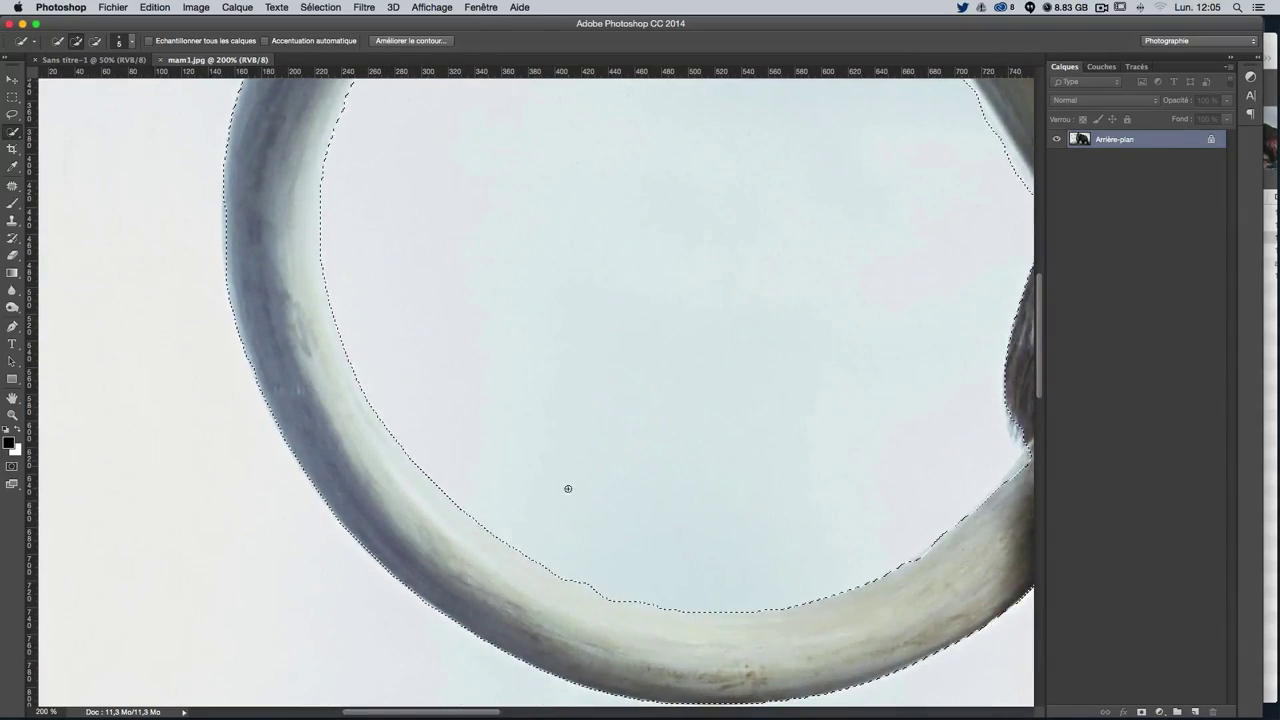
pyautogui.hscroll(5, 566, 486)
pyautogui.hscroll(5, 583, 491)
pyautogui.hscroll(3, 586, 489)
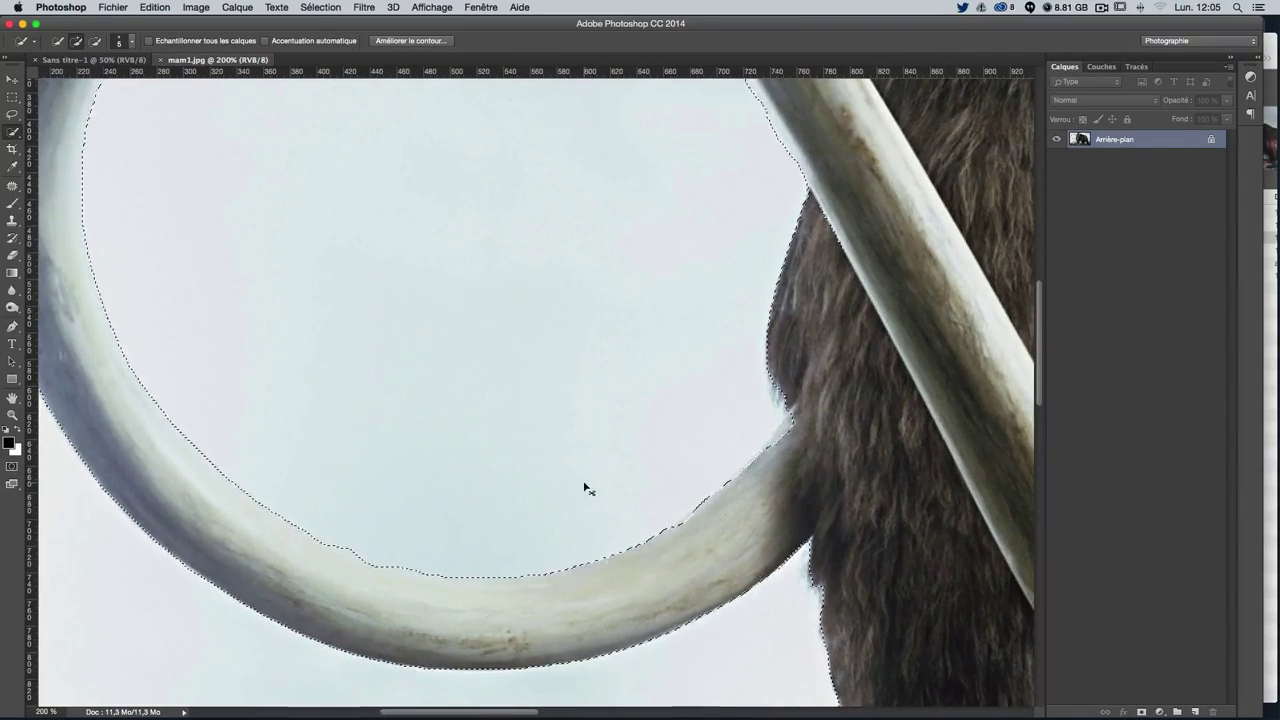
pyautogui.press('super+minus')
pyautogui.press('super+minus')
pyautogui.moveTo(807, 541); pyautogui.dragTo(714, 427)
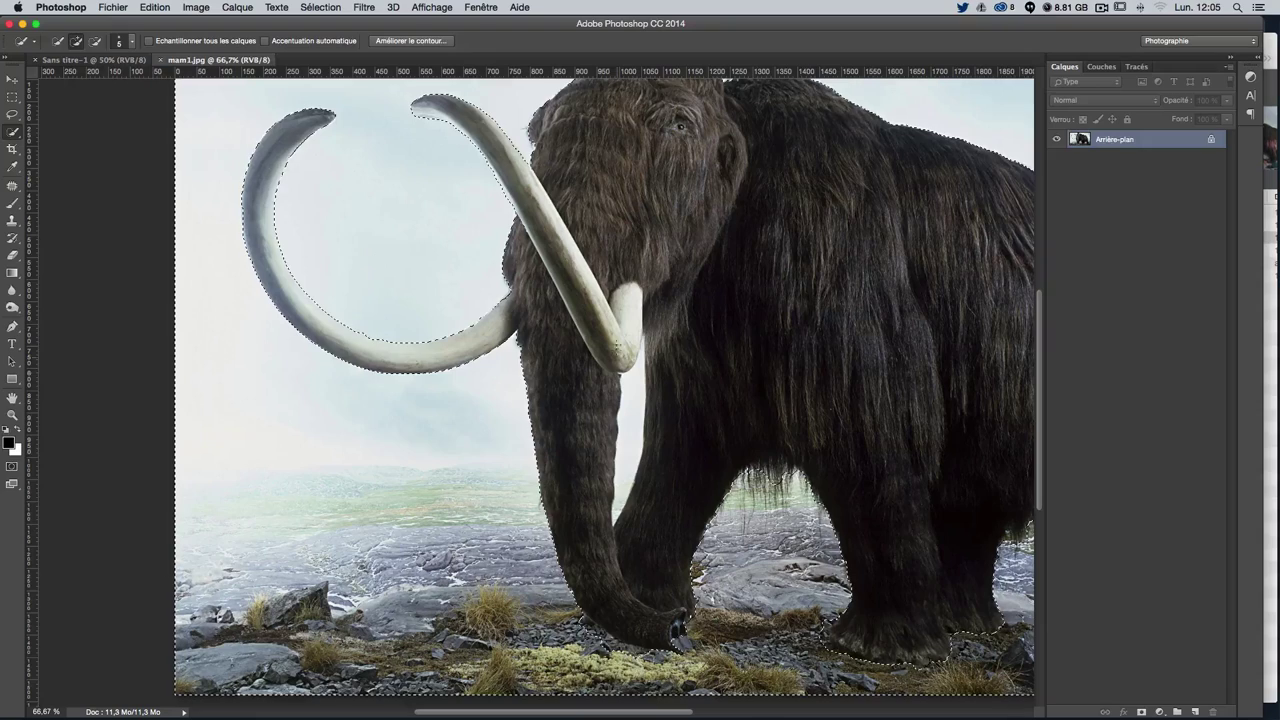
pyautogui.press('super+plus')
pyautogui.press('super+plus')
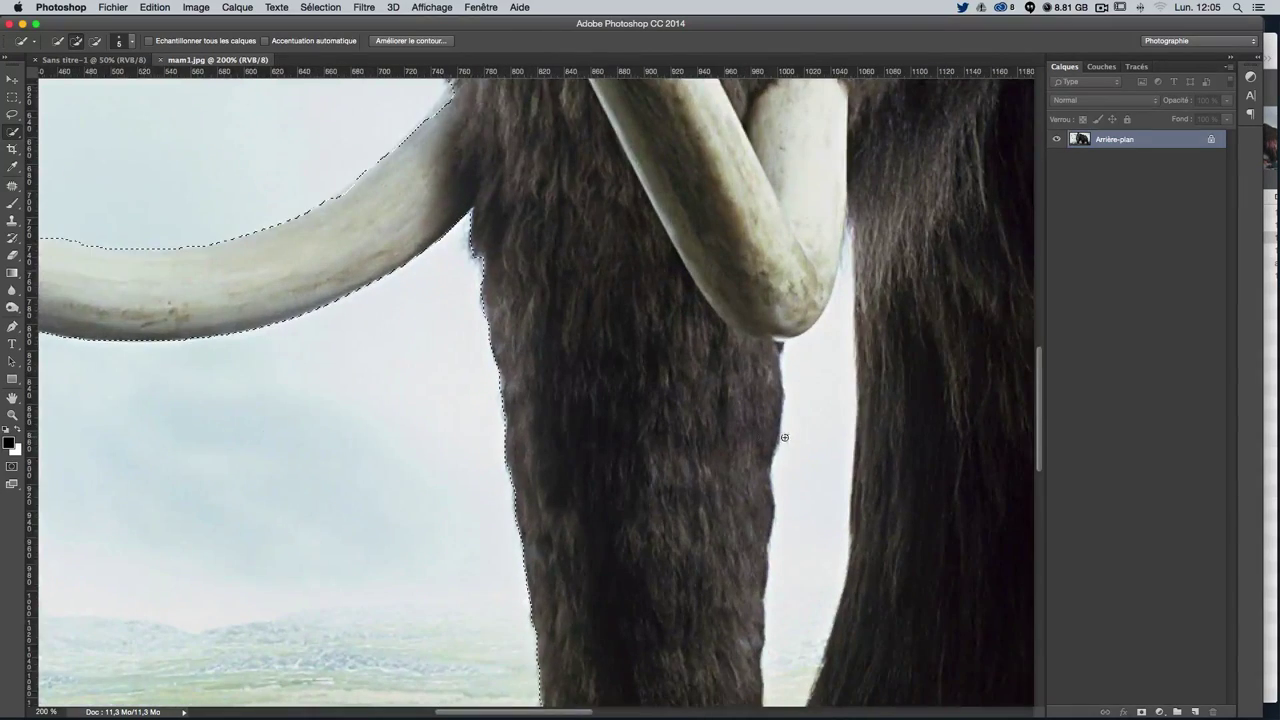
pyautogui.scroll(-1, 782, 434)
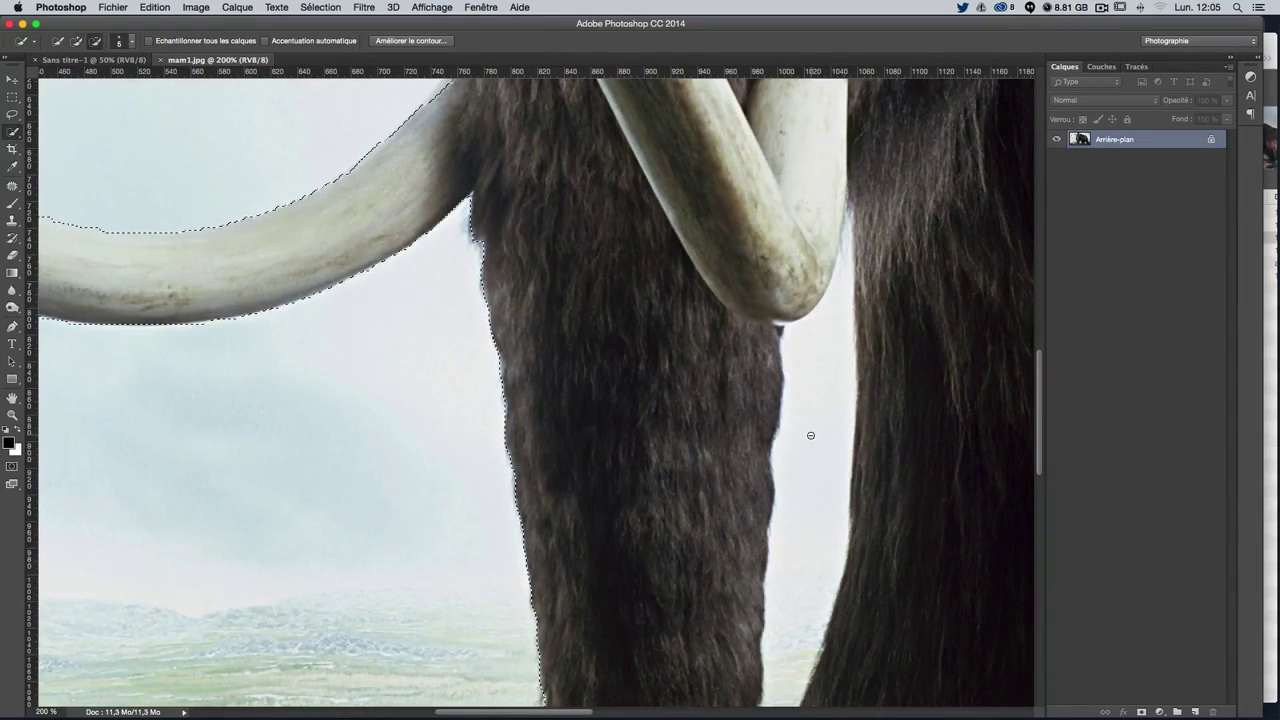
pyautogui.scroll(-2, 784, 632)
pyautogui.moveTo(784, 632); pyautogui.dragTo(822, 258)
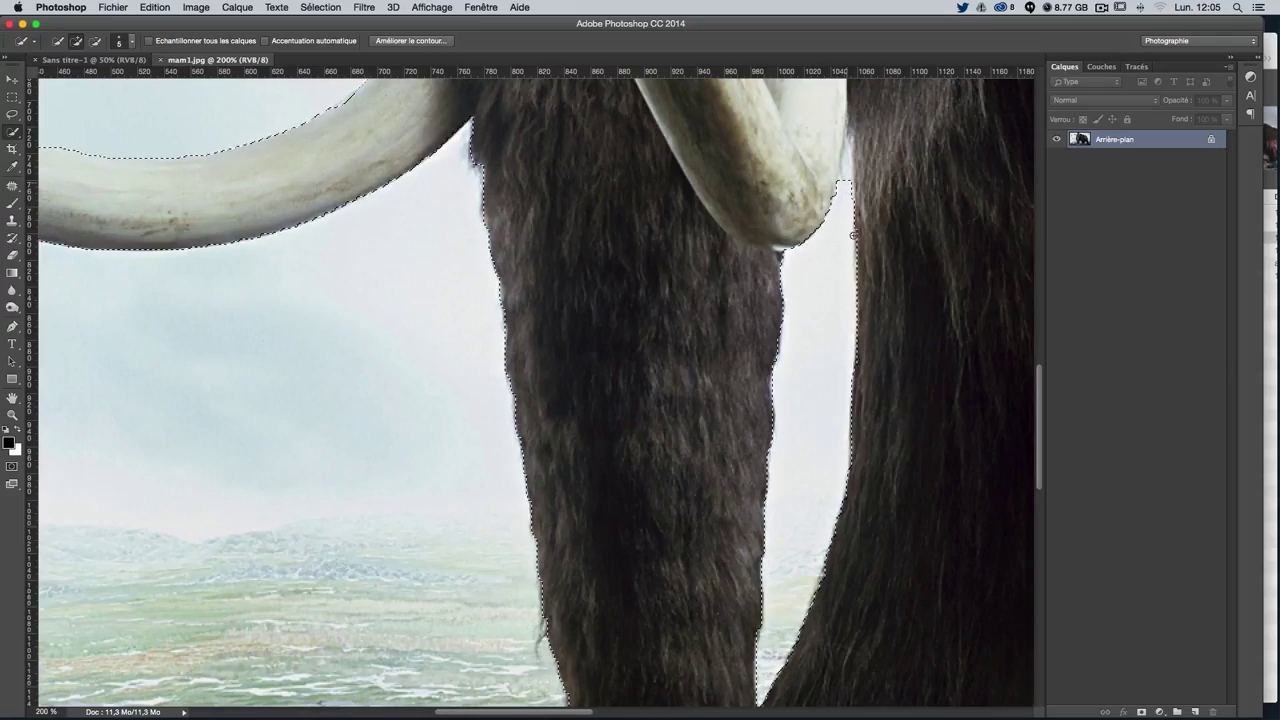
# Zoom in on the trunk tip and trim the selection edge there
pyautogui.scroll(-1, 806, 523)
pyautogui.scroll(-5, 806, 523)
pyautogui.scroll(-3, 803, 522)
pyautogui.hscroll(2, 803, 522)
pyautogui.hscroll(1, 800, 523)
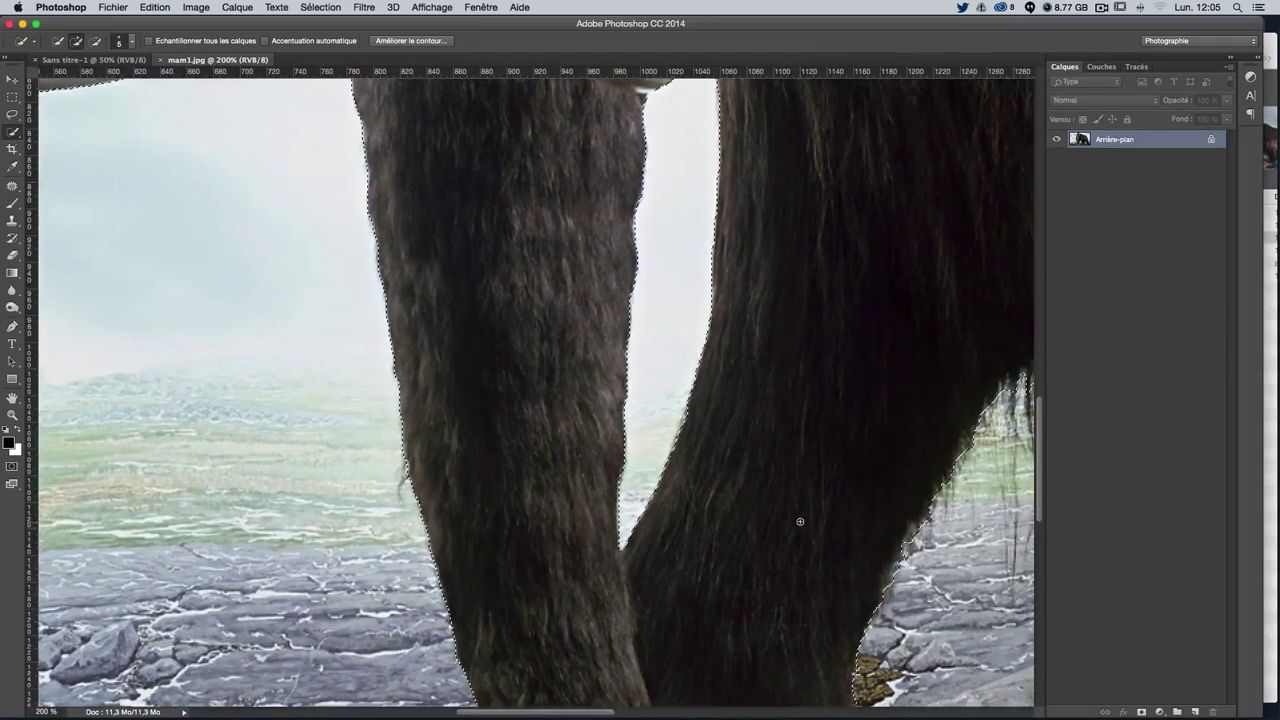
pyautogui.hscroll(4, 790, 528)
pyautogui.hscroll(2, 775, 535)
pyautogui.hscroll(1, 765, 540)
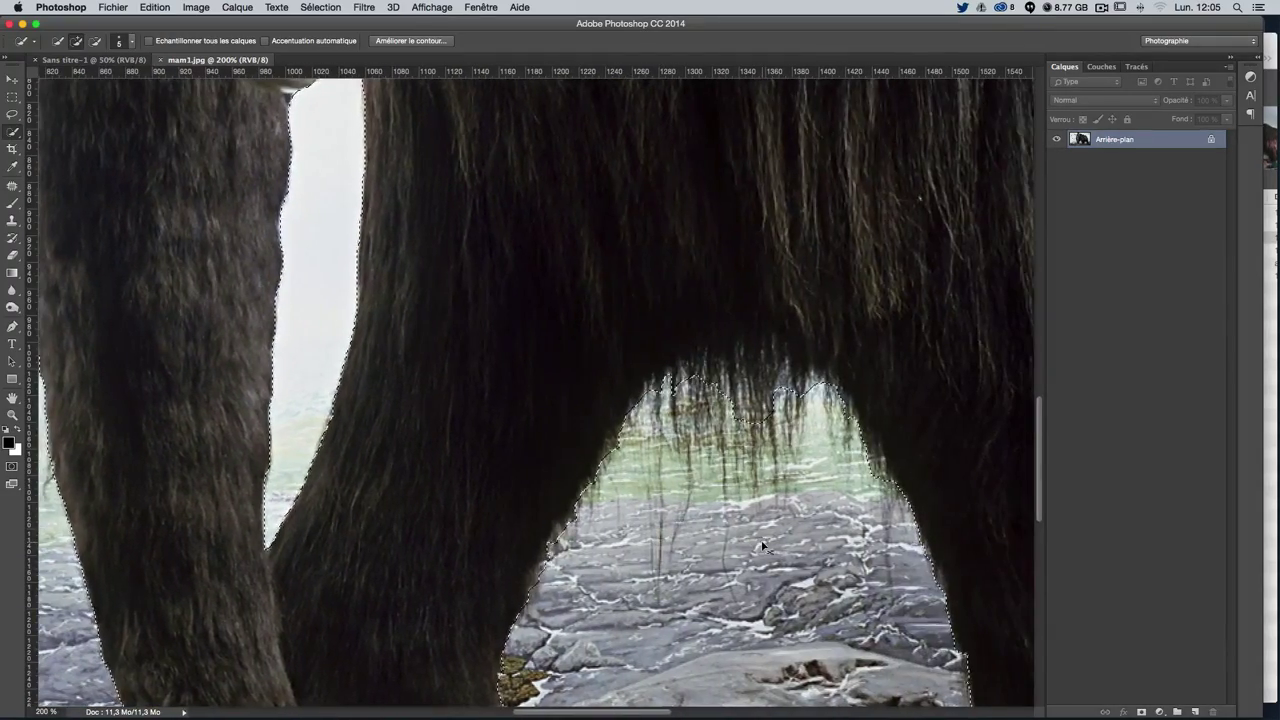
pyautogui.press('super+minus')
pyautogui.press('super+minus')
pyautogui.press('super+plus')
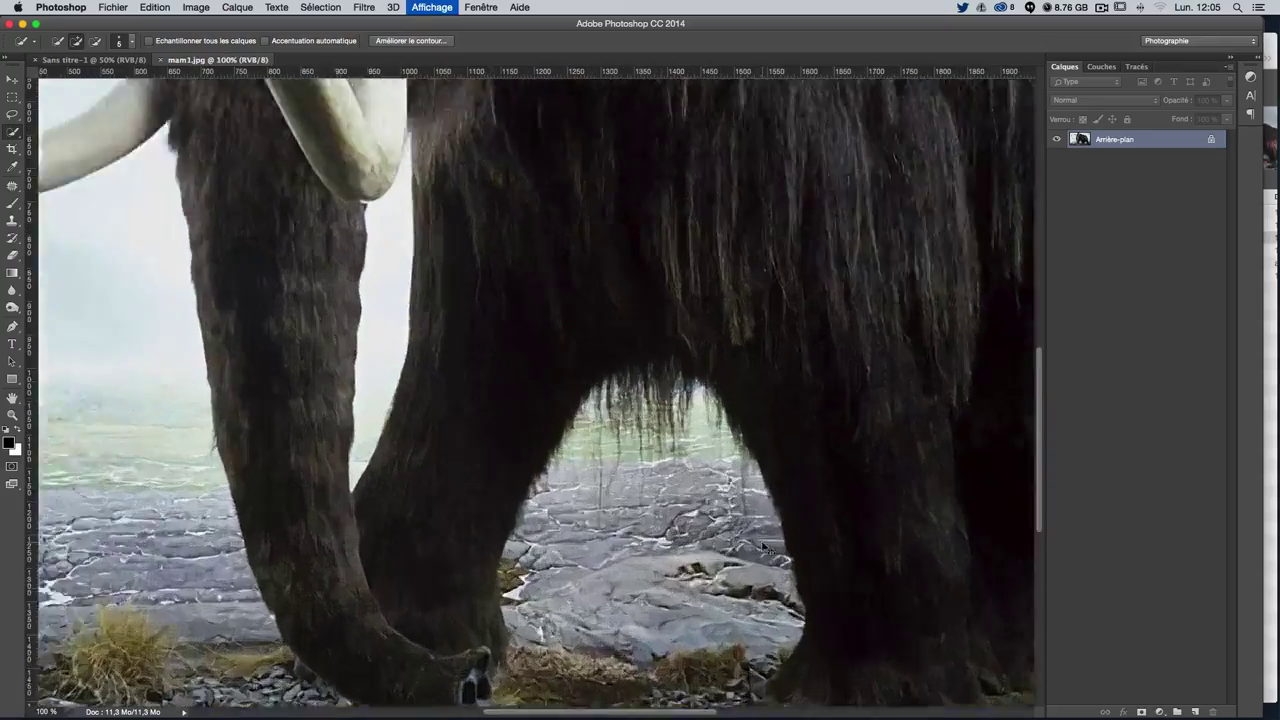
pyautogui.press('super+plus')
pyautogui.scroll(-5, 430, 318)
pyautogui.scroll(-1, 430, 318)
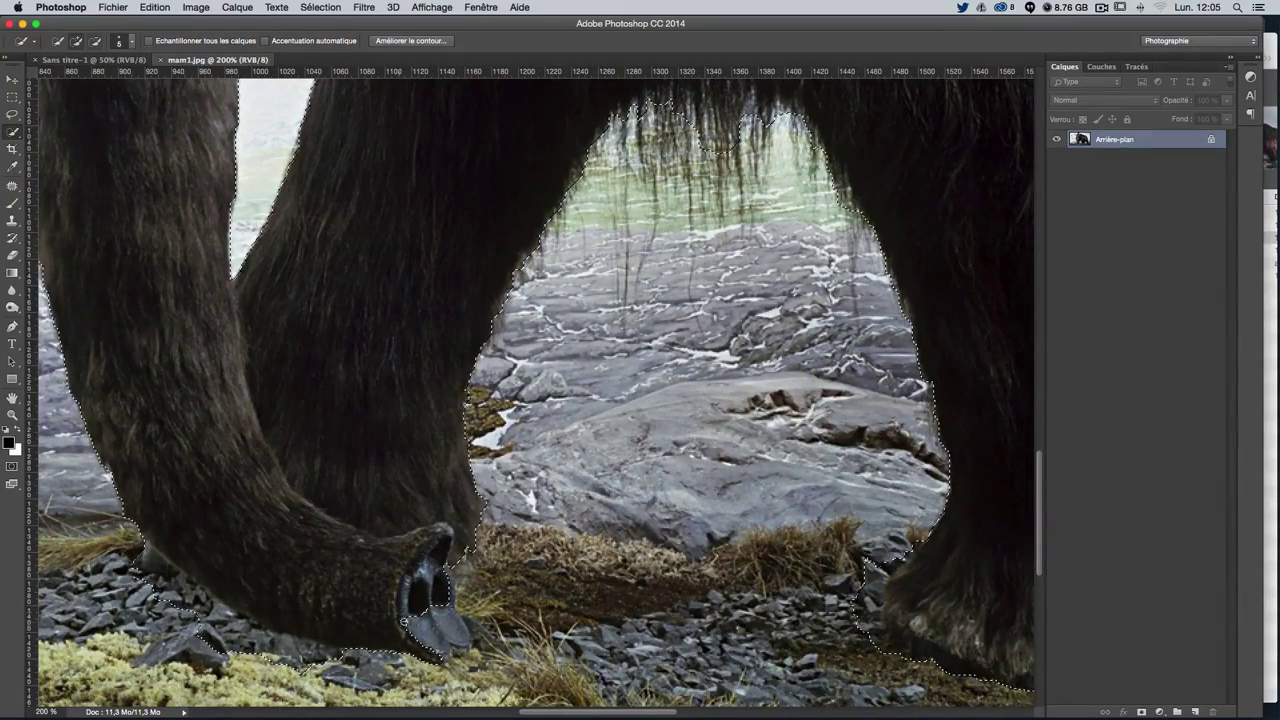
pyautogui.moveTo(410, 625); pyautogui.dragTo(450, 625)
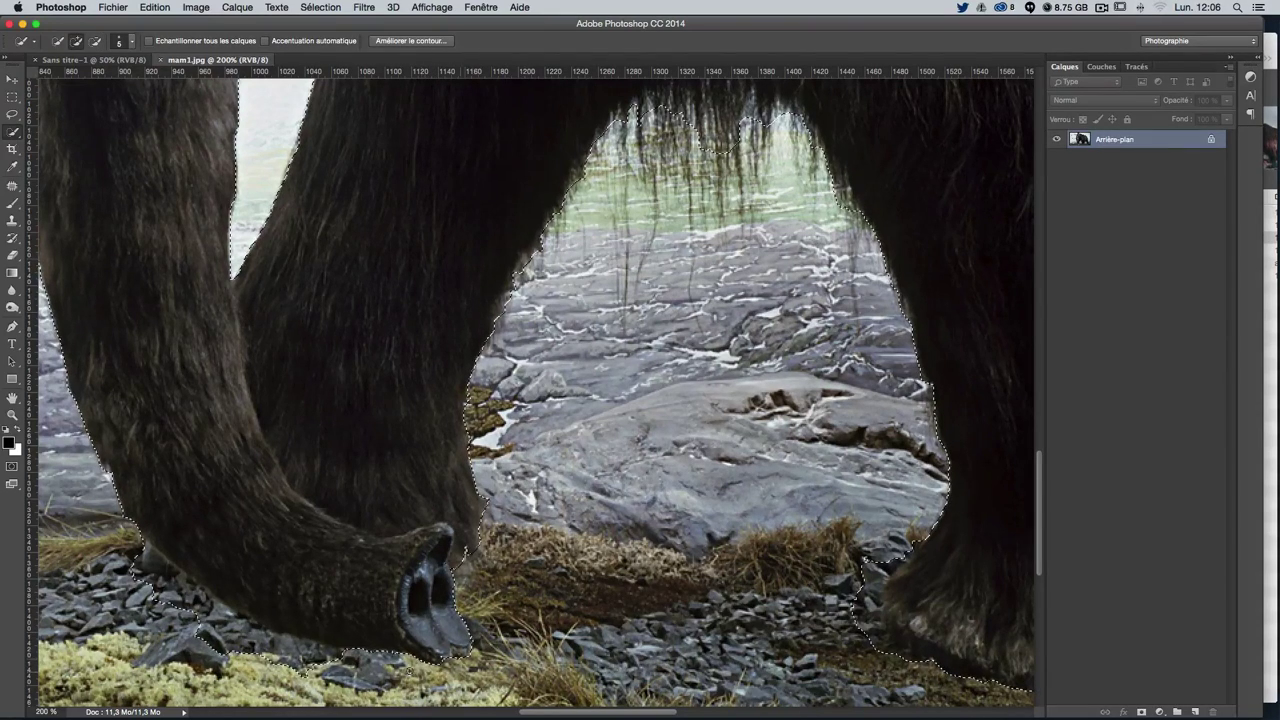
# Alt-subtract the stones near the trunk and pull the selection edge up along the hoof
pyautogui.press('alt')
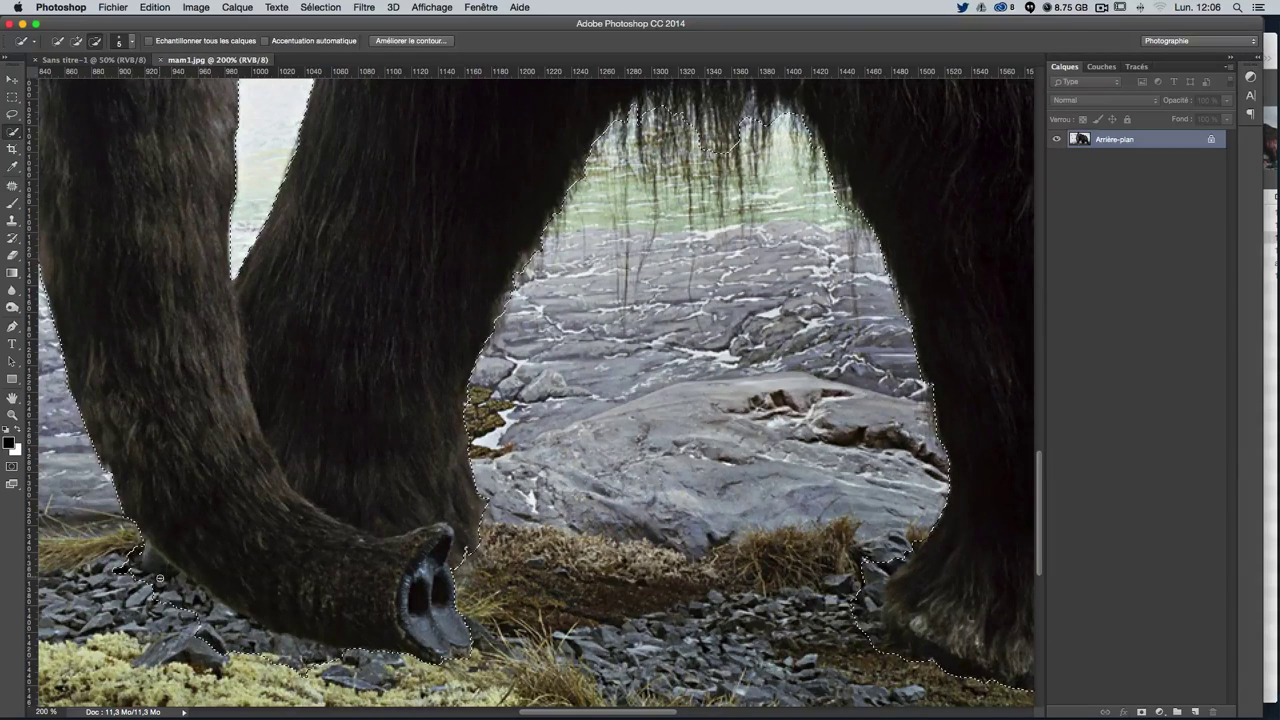
pyautogui.keyDown('alt'); pyautogui.moveTo(159, 578); pyautogui.dragTo(116, 555); pyautogui.keyUp('alt')
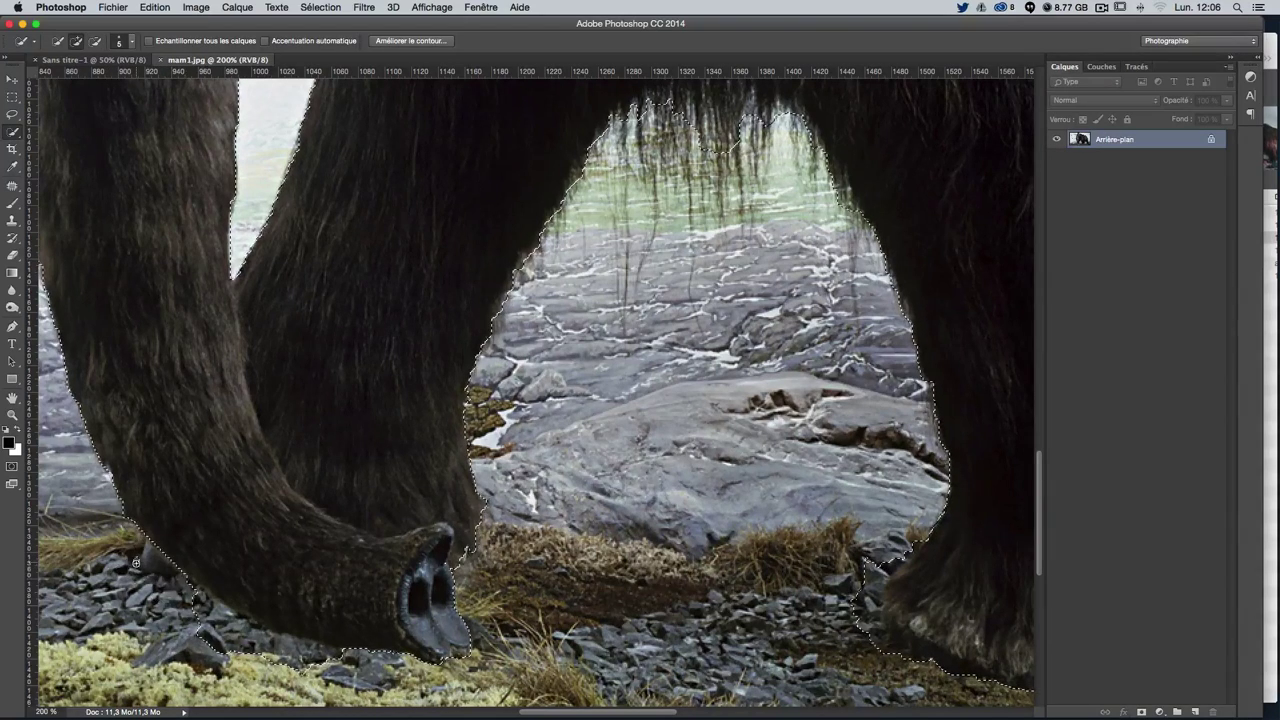
pyautogui.press('alt')
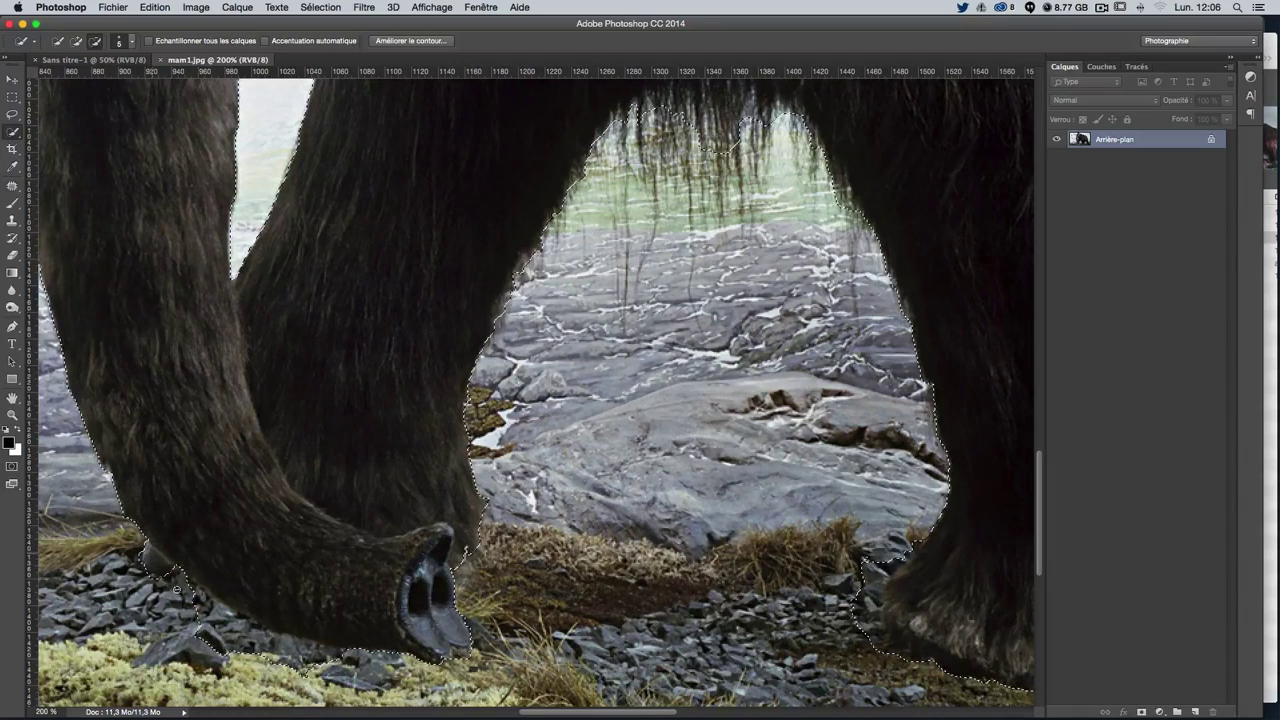
pyautogui.keyDown('alt'); pyautogui.moveTo(177, 589); pyautogui.dragTo(203, 609); pyautogui.keyUp('alt')
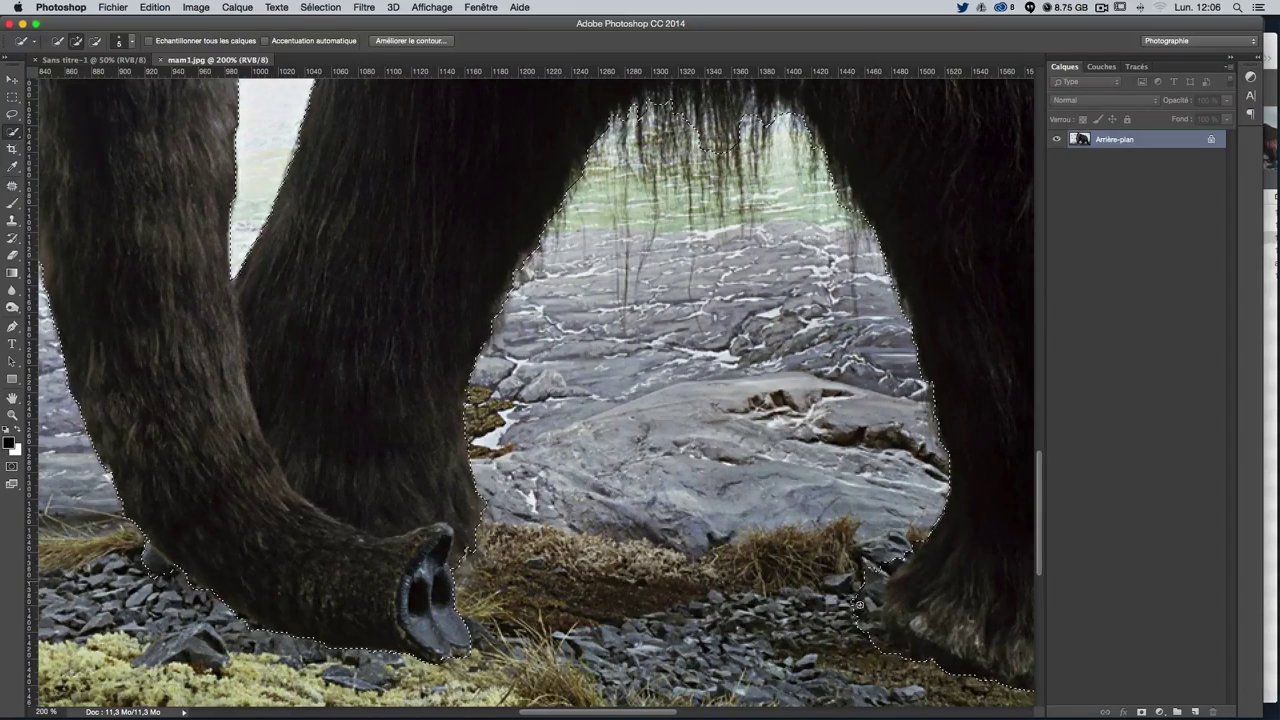
pyautogui.moveTo(858, 604); pyautogui.dragTo(863, 616)
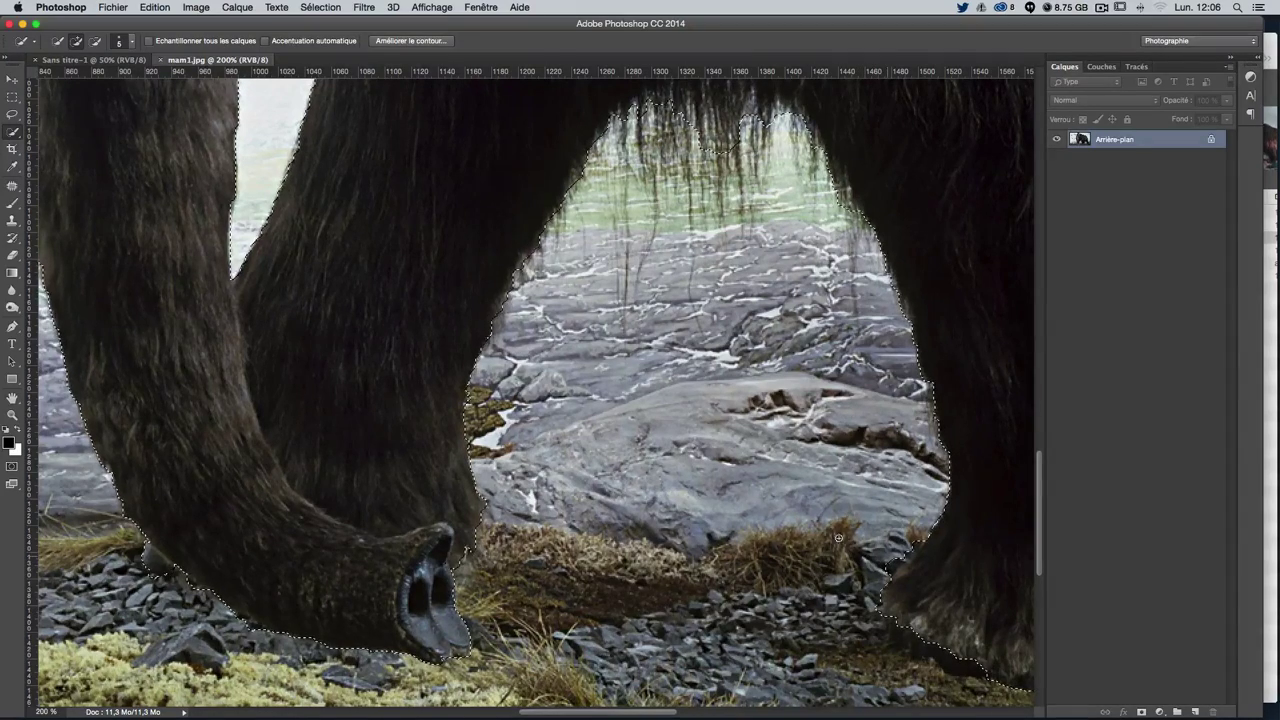
pyautogui.hscroll(5, 848, 539)
pyautogui.hscroll(3, 848, 539)
# Add more of the left hoof to the Quick Selection
pyautogui.hscroll(4, 848, 539)
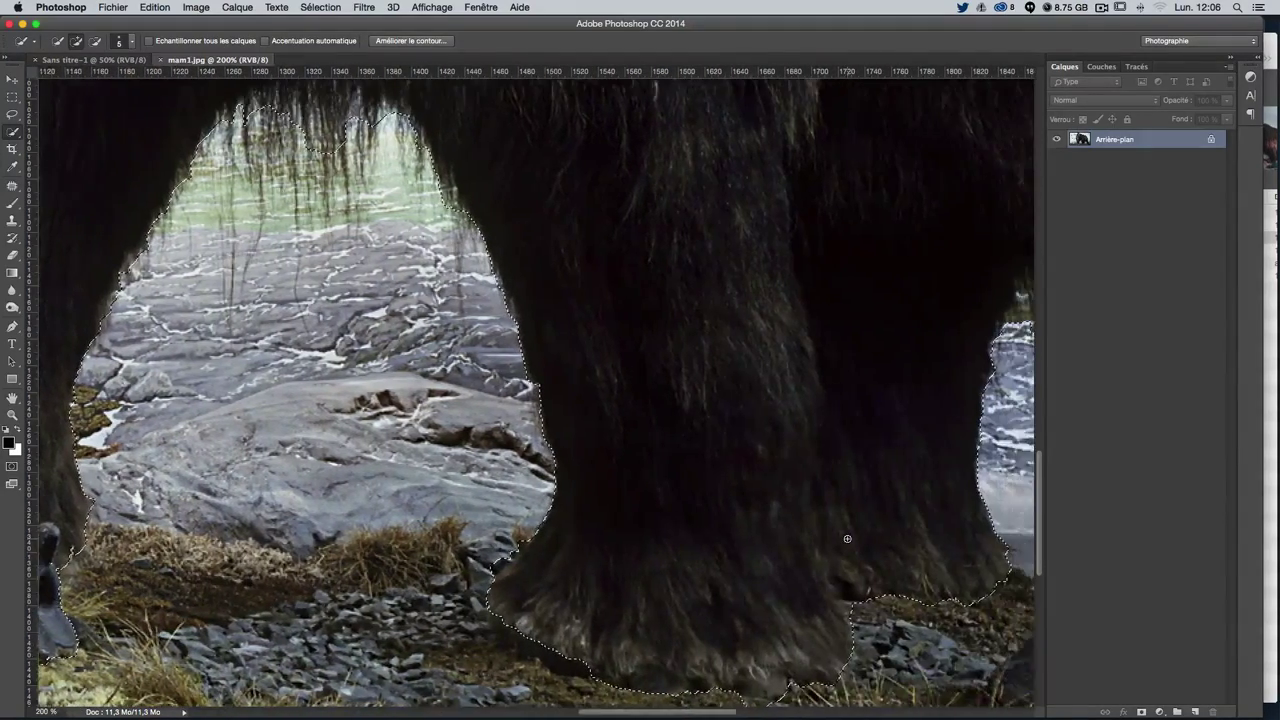
pyautogui.hscroll(3, 848, 539)
pyautogui.hscroll(1, 849, 539)
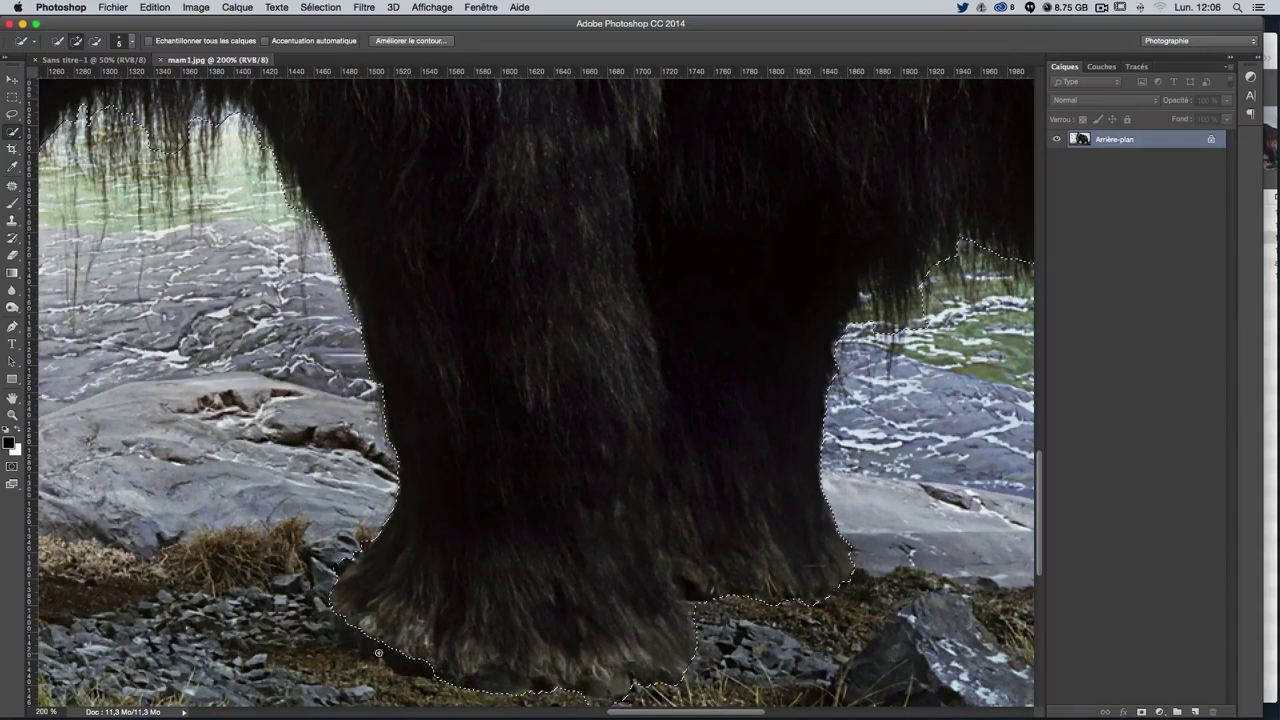
pyautogui.moveTo(406, 652); pyautogui.dragTo(431, 634)
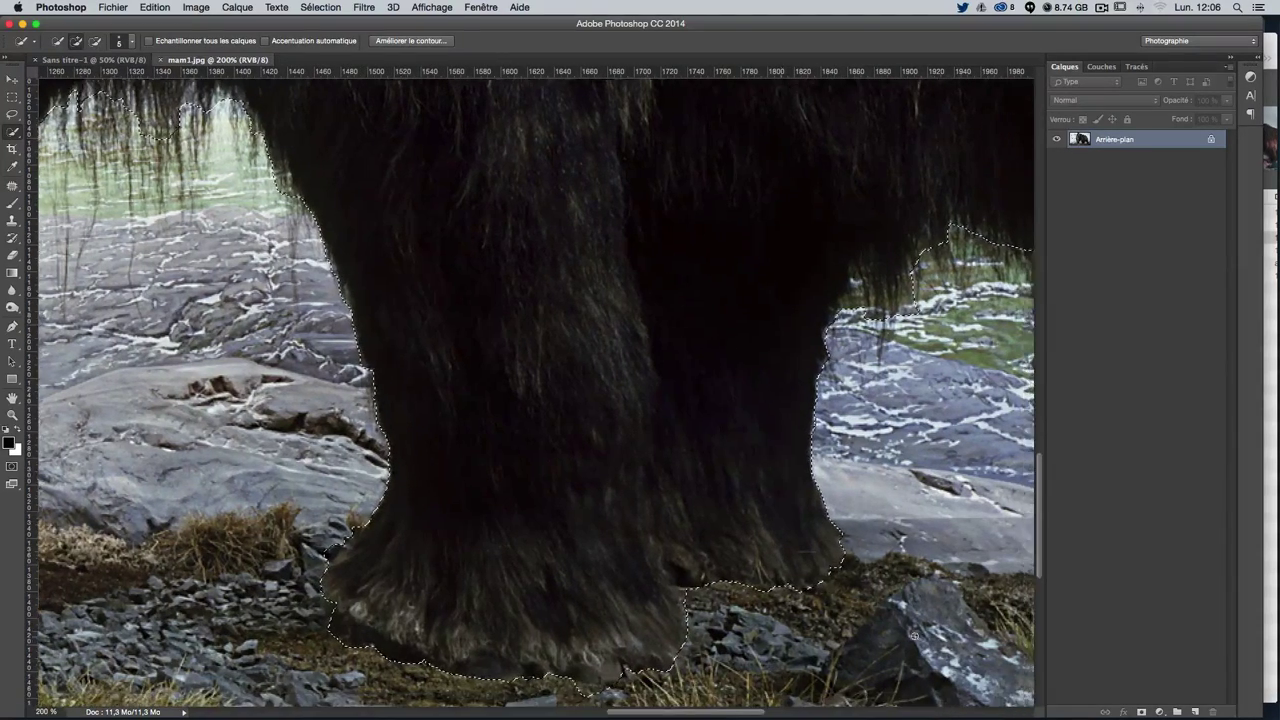
# Trim the hind hoof's selection on its left side and bottom-right so the soil stays out
pyautogui.hscroll(3, 898, 638)
pyautogui.scroll(4, 898, 638)
pyautogui.hscroll(5, 898, 638)
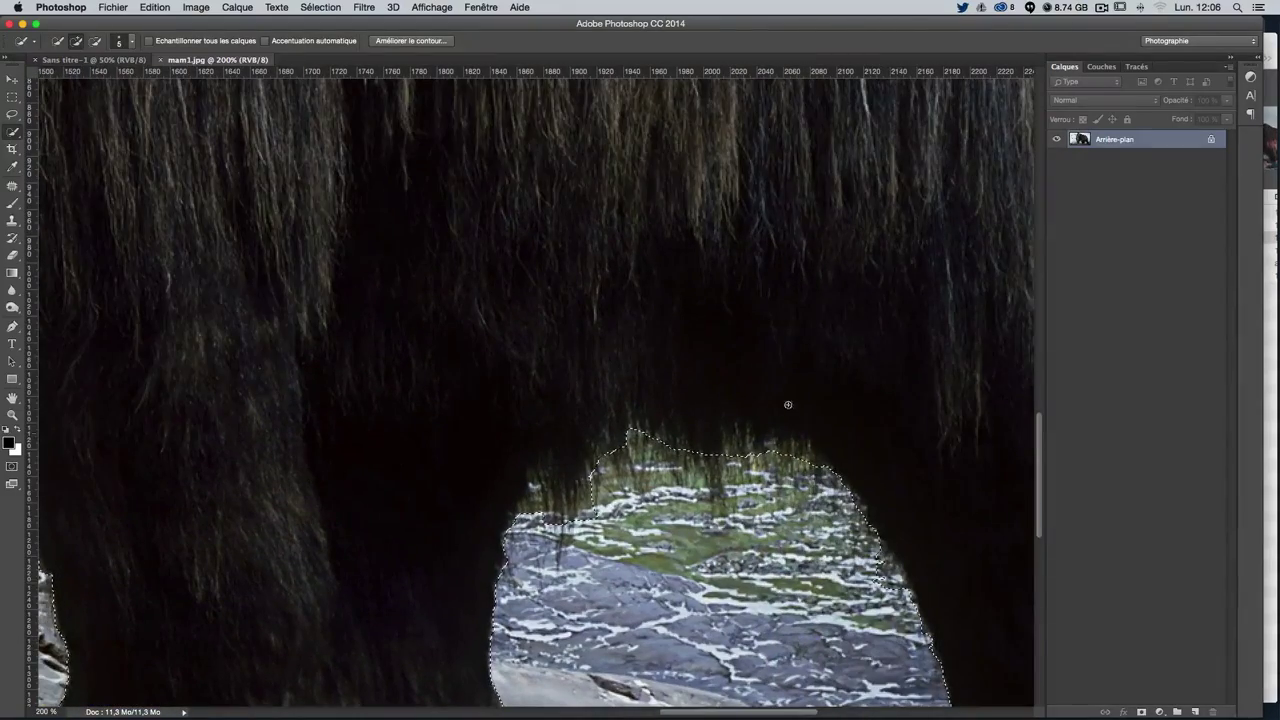
pyautogui.hscroll(1, 883, 511)
pyautogui.hscroll(7, 881, 512)
pyautogui.hscroll(3, 881, 512)
pyautogui.scroll(-5, 881, 512)
pyautogui.scroll(-5, 820, 518)
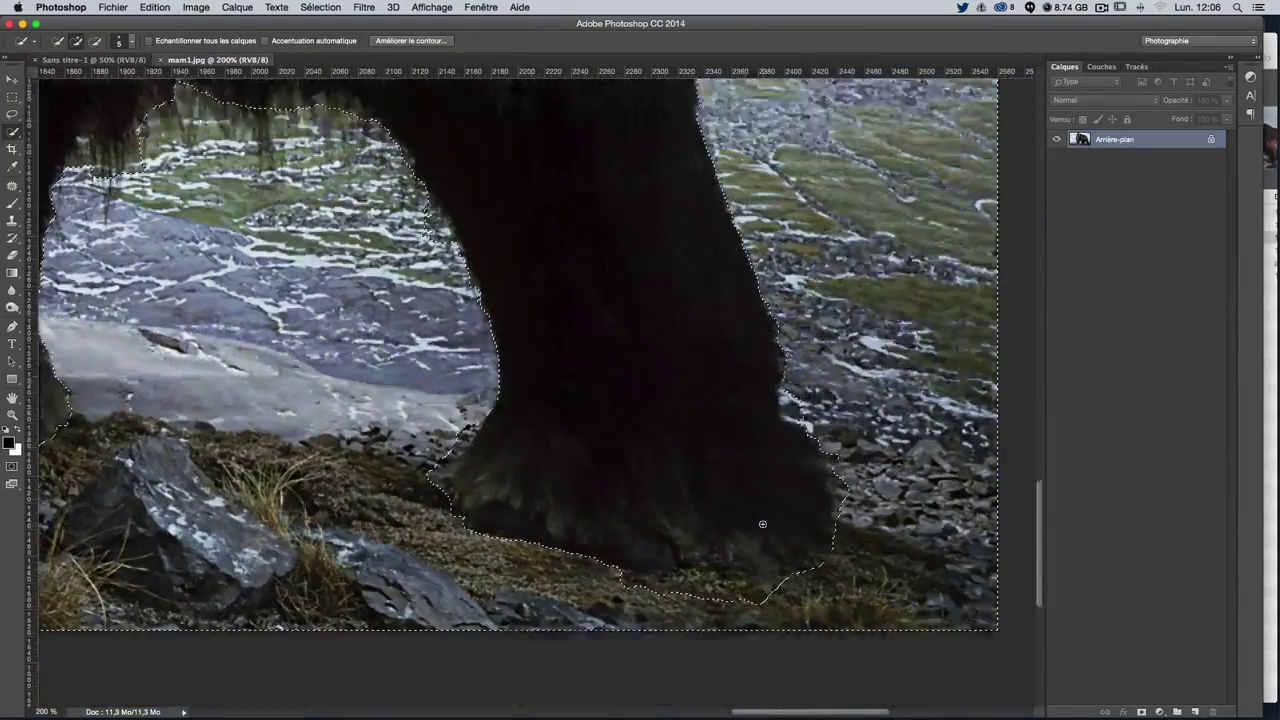
pyautogui.scroll(-3, 760, 524)
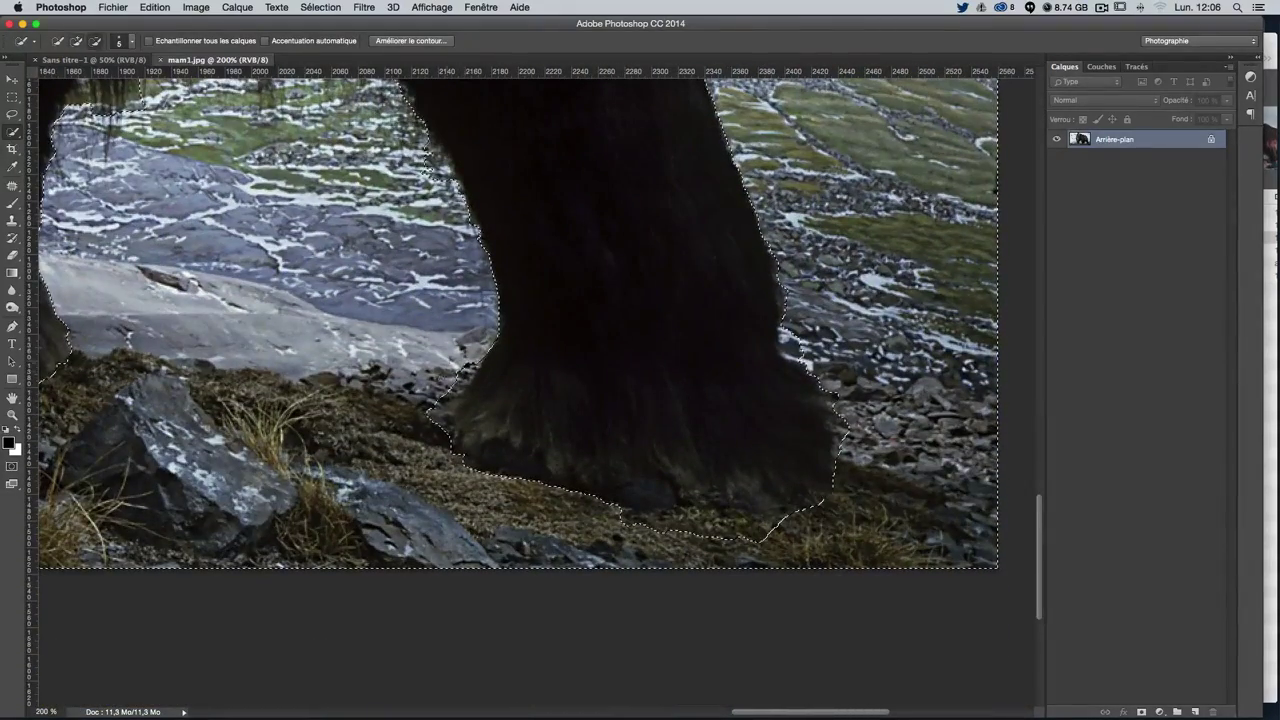
pyautogui.click(466, 366)
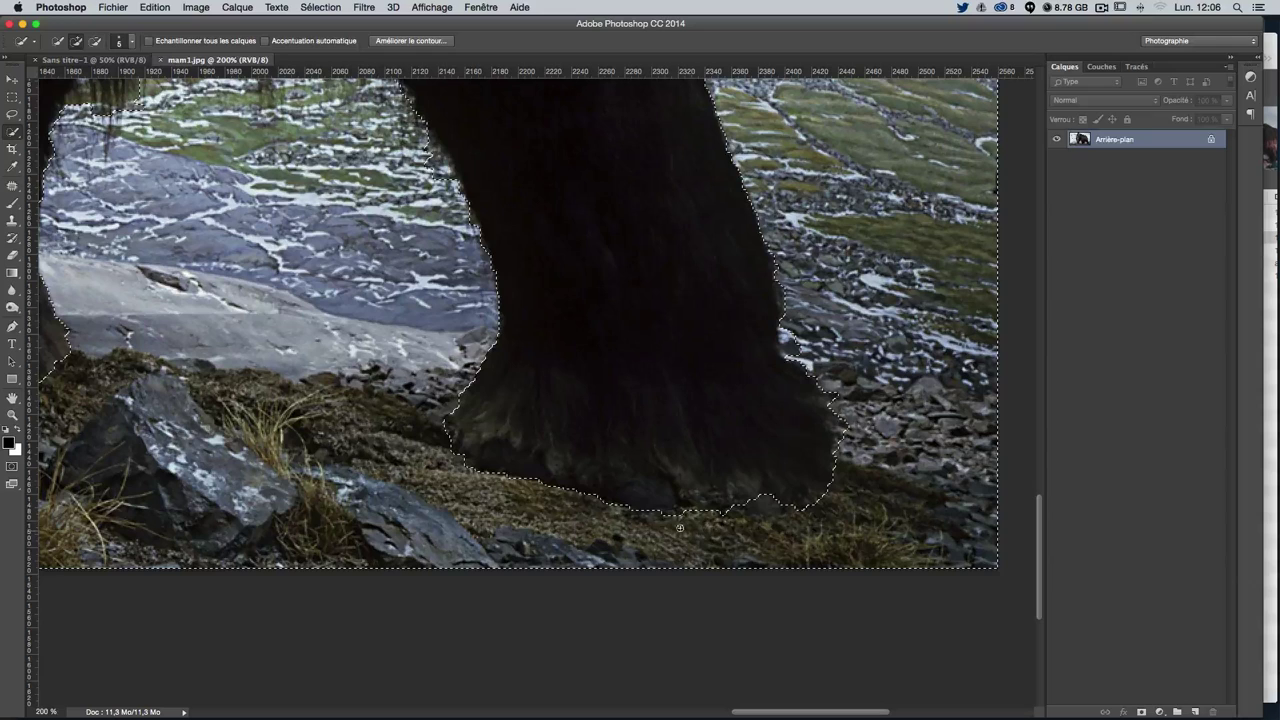
pyautogui.keyDown('alt'); pyautogui.click(776, 496); pyautogui.keyUp('alt')
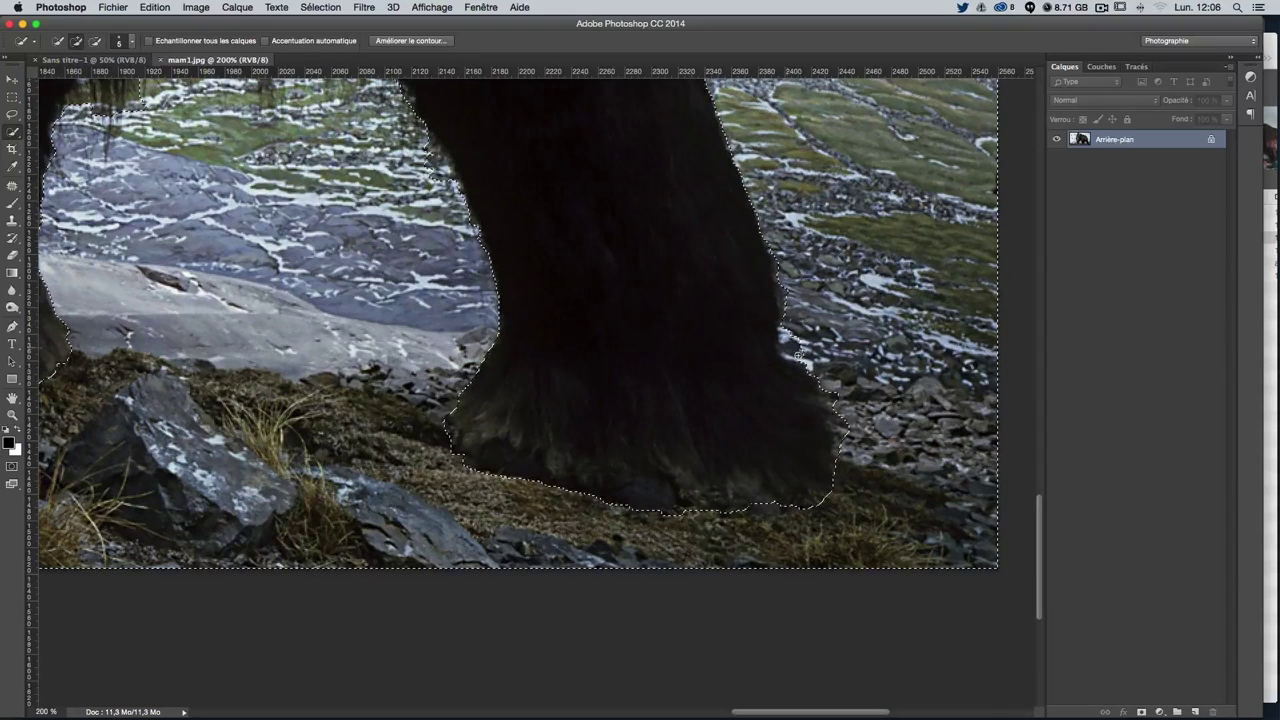
pyautogui.scroll(2, 797, 357)
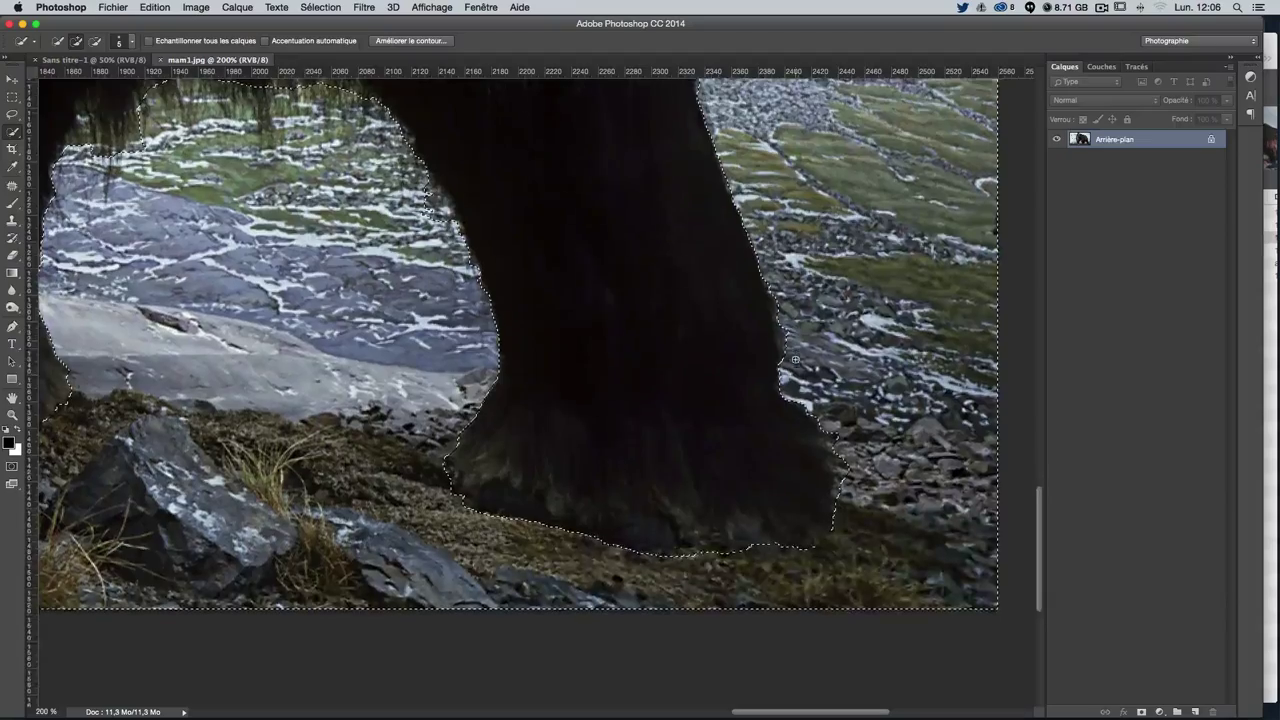
pyautogui.scroll(5, 795, 358)
pyautogui.scroll(5, 791, 357)
pyautogui.scroll(5, 791, 357)
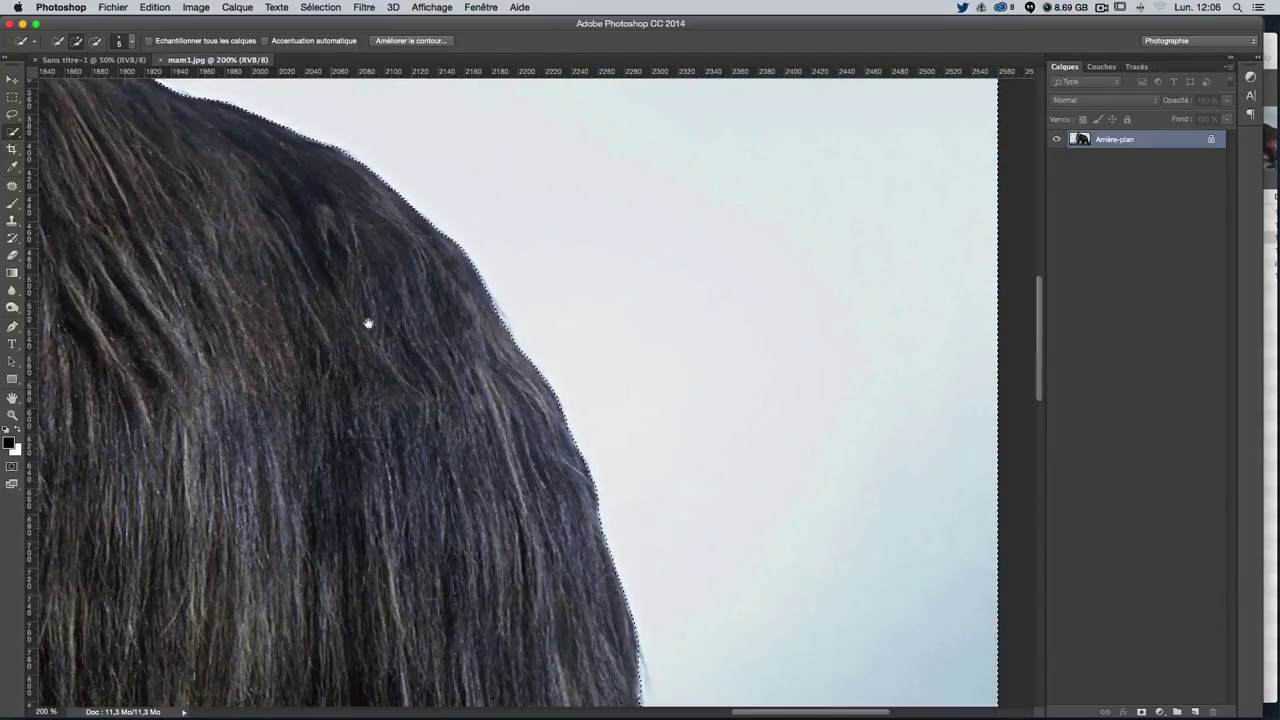
pyautogui.hscroll(-10, 368, 323)
pyautogui.scroll(3, 437, 349)
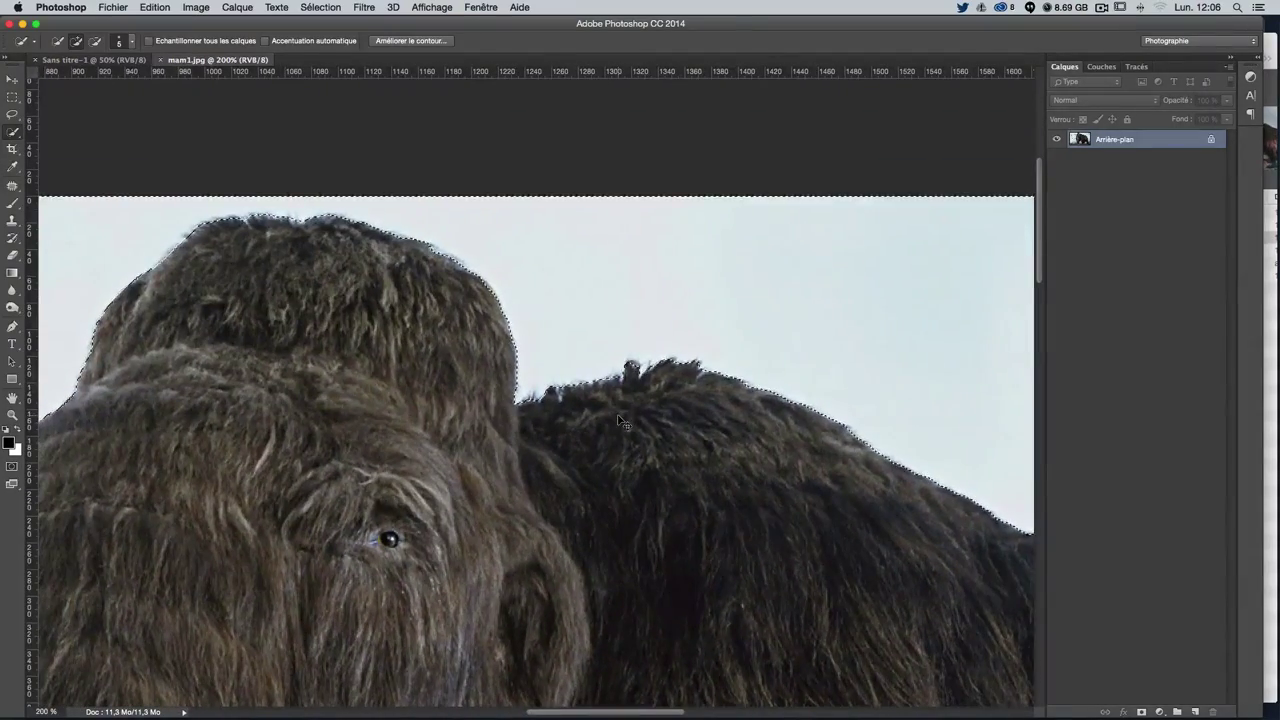
# Fit the whole image in the window and invert the selection with Cmd+Shift+I
pyautogui.press('super+minus')
pyautogui.moveTo(453, 454); pyautogui.dragTo(591, 266)
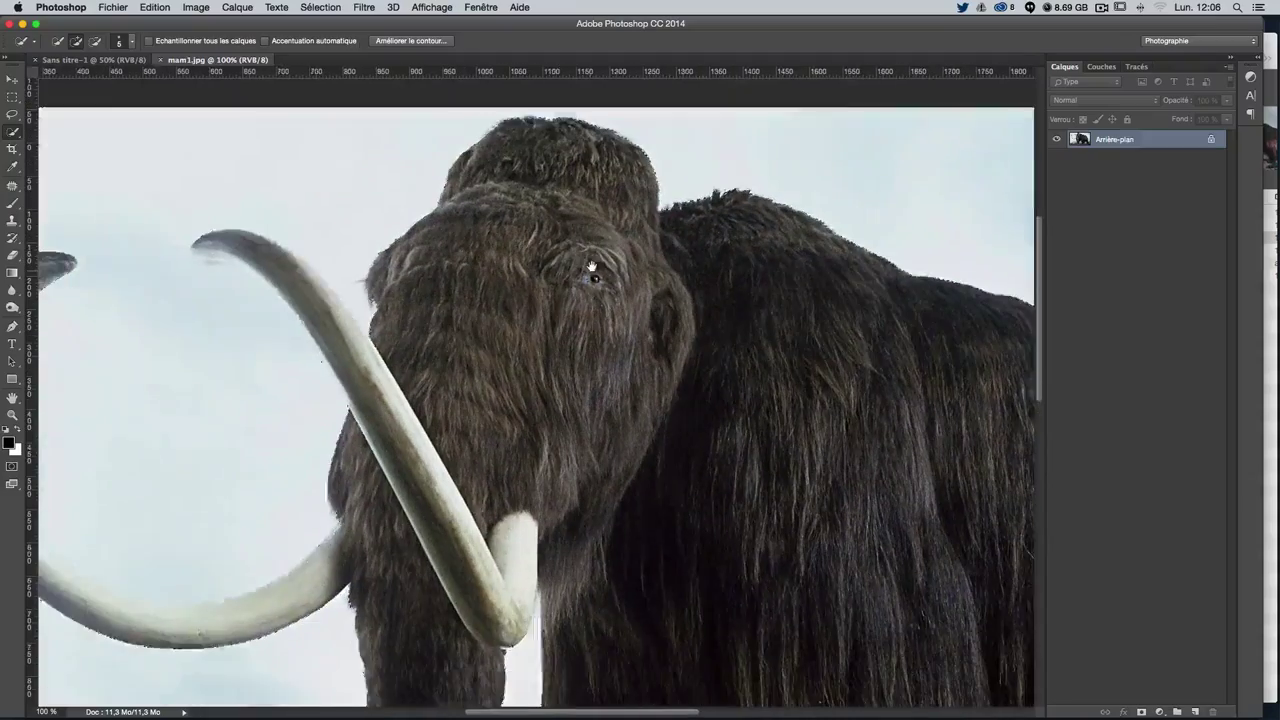
pyautogui.moveTo(323, 371)
pyautogui.mouseDown()
pyautogui.moveTo(677, 371)
pyautogui.moveTo(409, 363)
pyautogui.moveTo(486, 357)
pyautogui.mouseUp()
pyautogui.press('super+h')
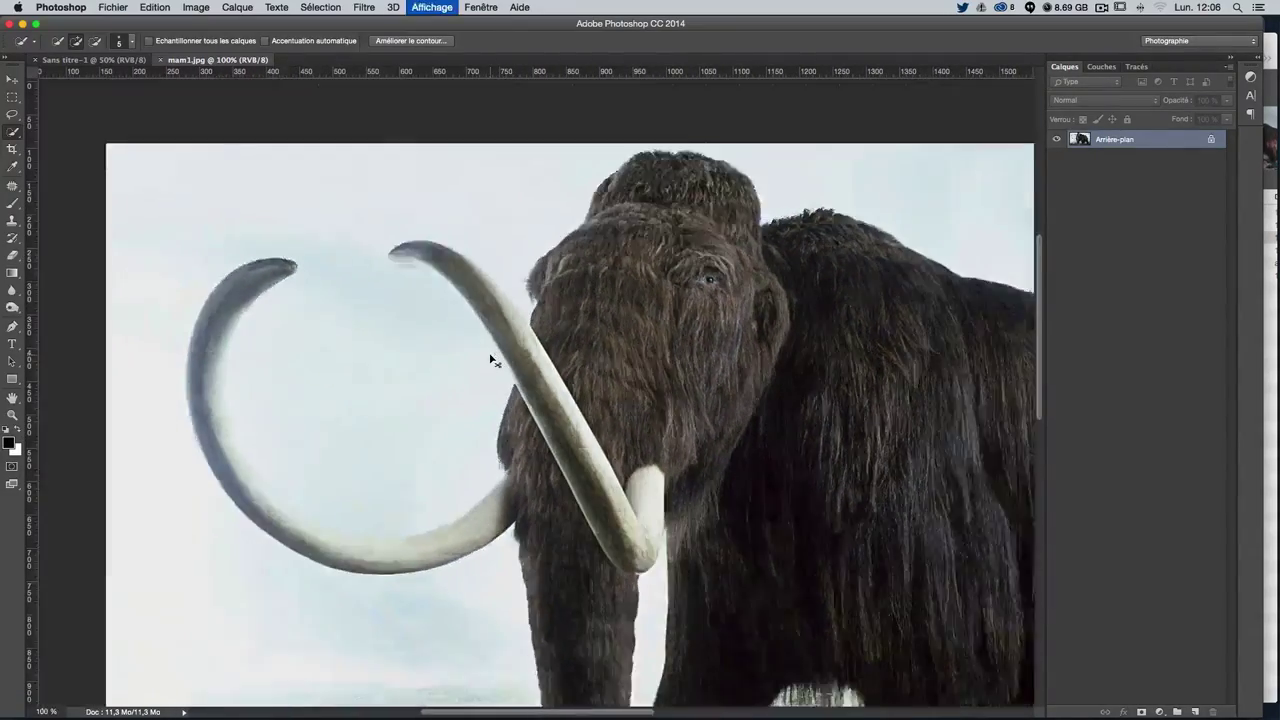
pyautogui.press('super+minus')
pyautogui.scroll(-2, 490, 360)
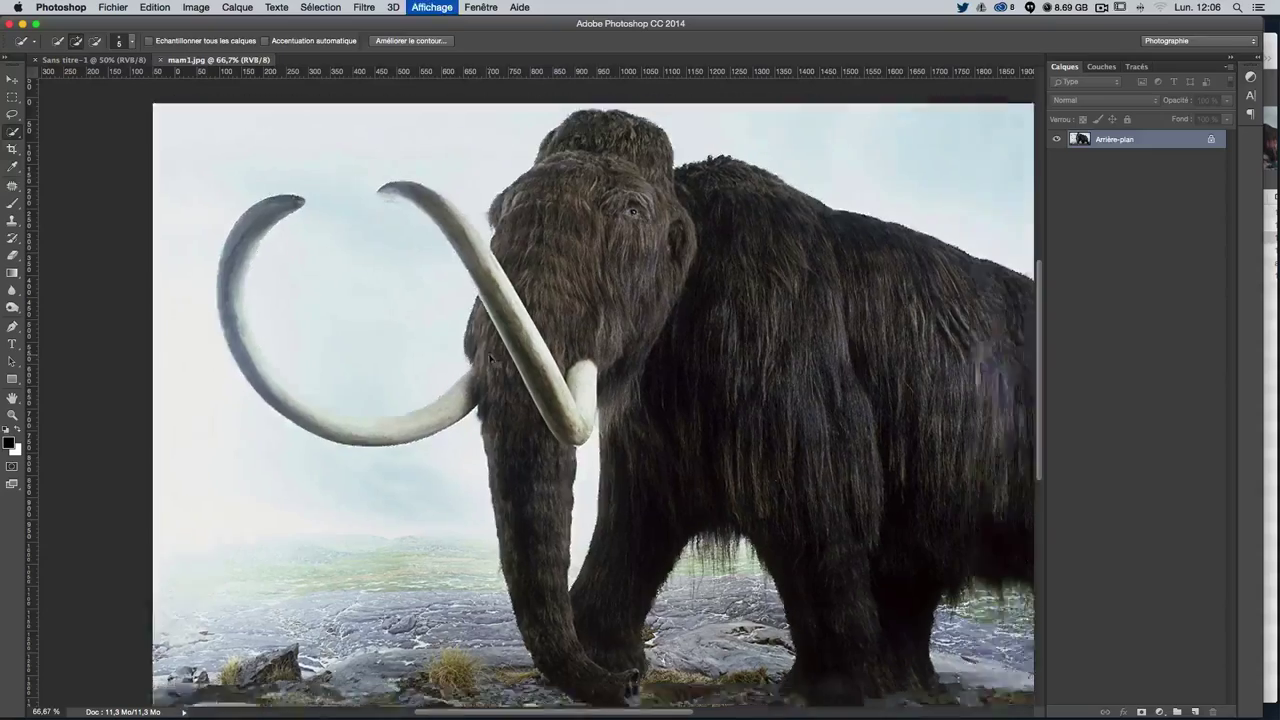
pyautogui.press('super+0')
pyautogui.press('super+h')
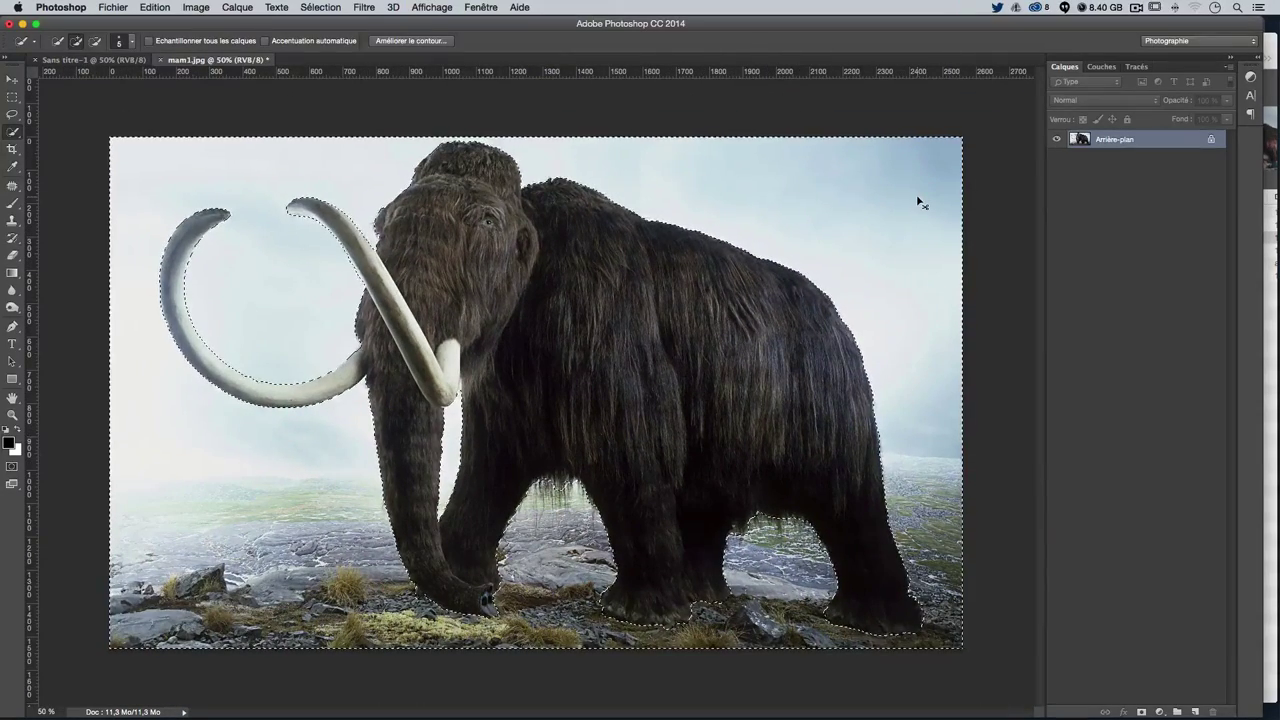
pyautogui.press('super+shift+i')
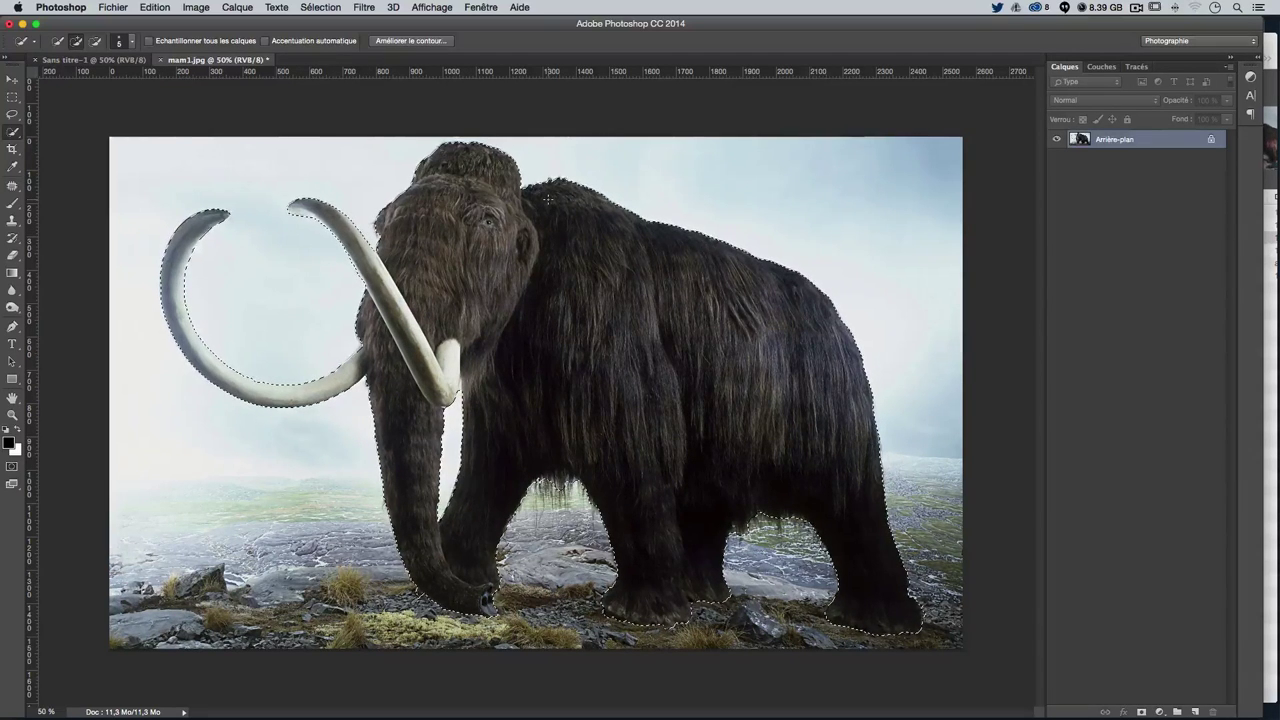
# In Améliorer le contour, refine the fur edge along the top of the head
pyautogui.click(411, 42)
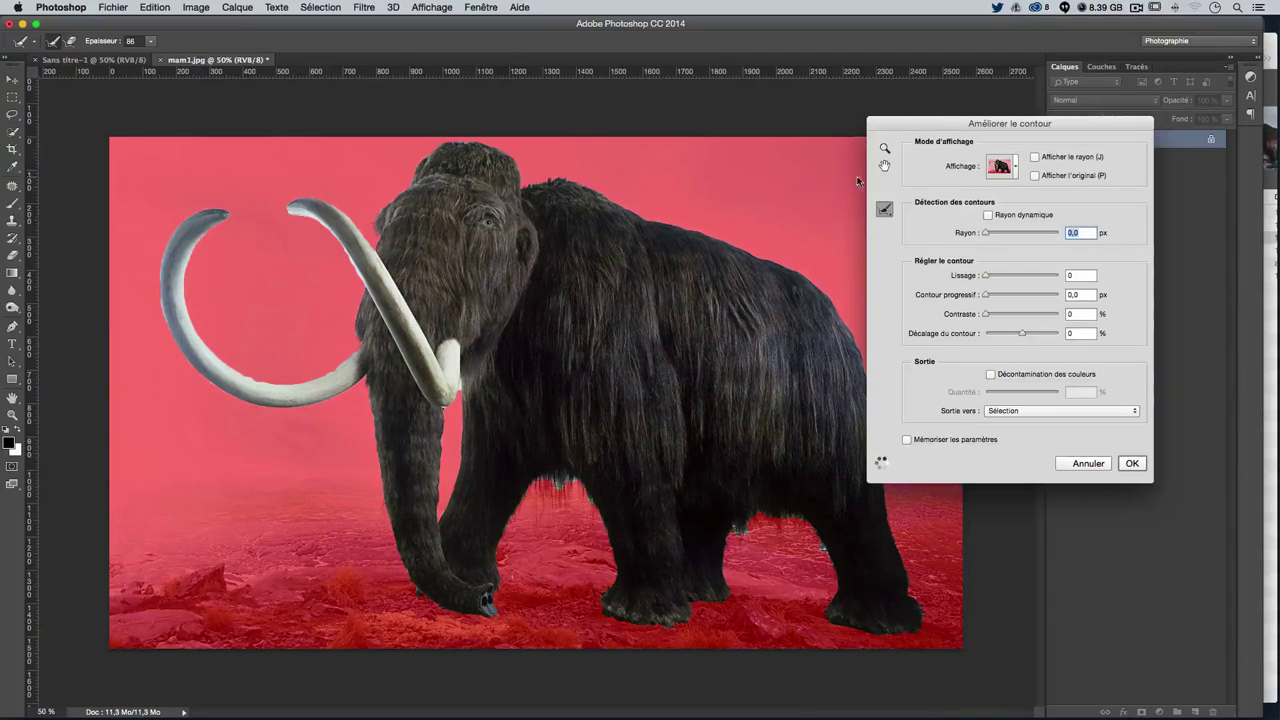
pyautogui.click(1008, 170)
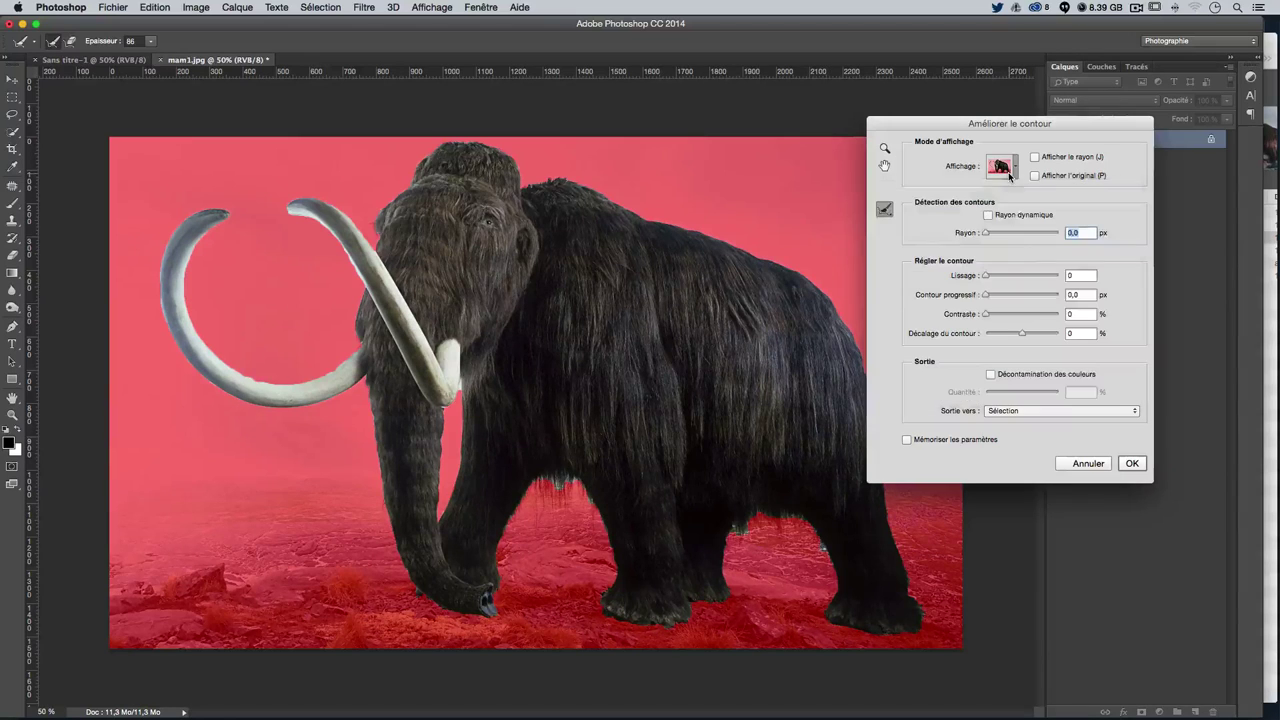
pyautogui.moveTo(1001, 131); pyautogui.dragTo(1056, 138)
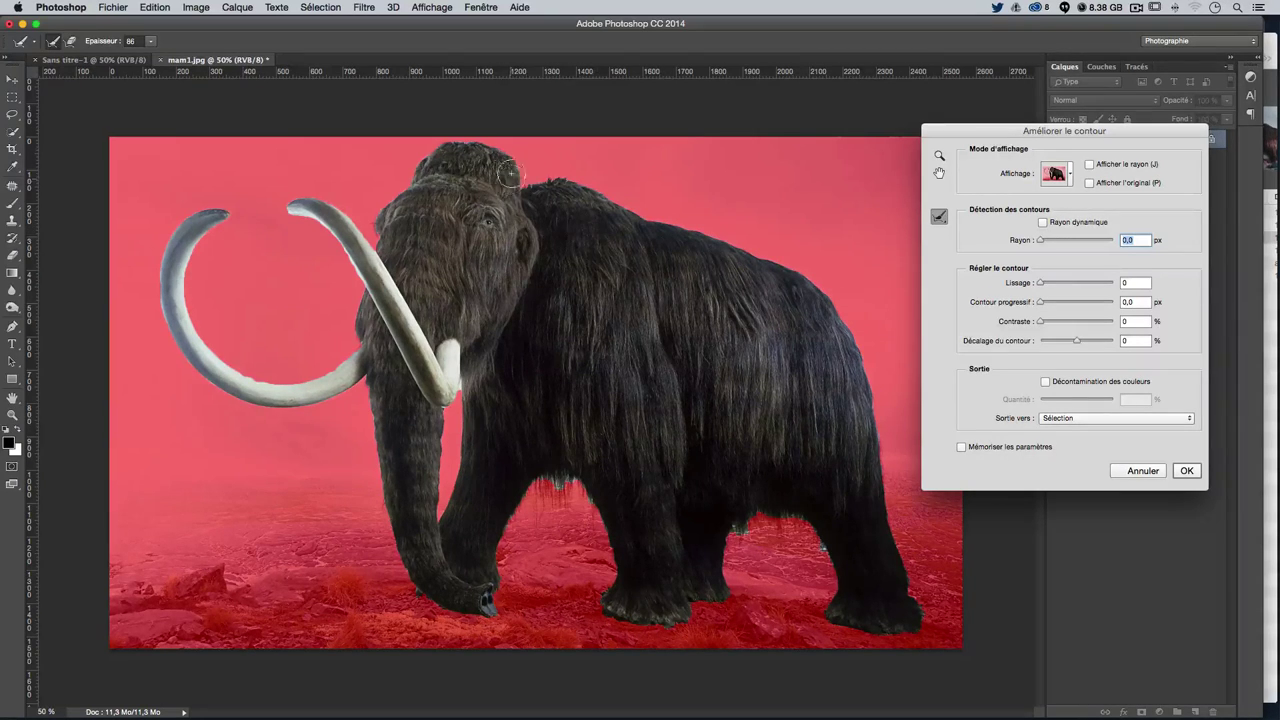
pyautogui.moveTo(522, 175)
pyautogui.mouseDown()
pyautogui.moveTo(698, 246)
pyautogui.moveTo(829, 273)
pyautogui.moveTo(909, 597)
pyautogui.mouseUp()
# Enable Rayon dynamique at 35 px and output to Nouveau calque avec masque de fusion
pyautogui.click(1044, 222)
pyautogui.write('35')
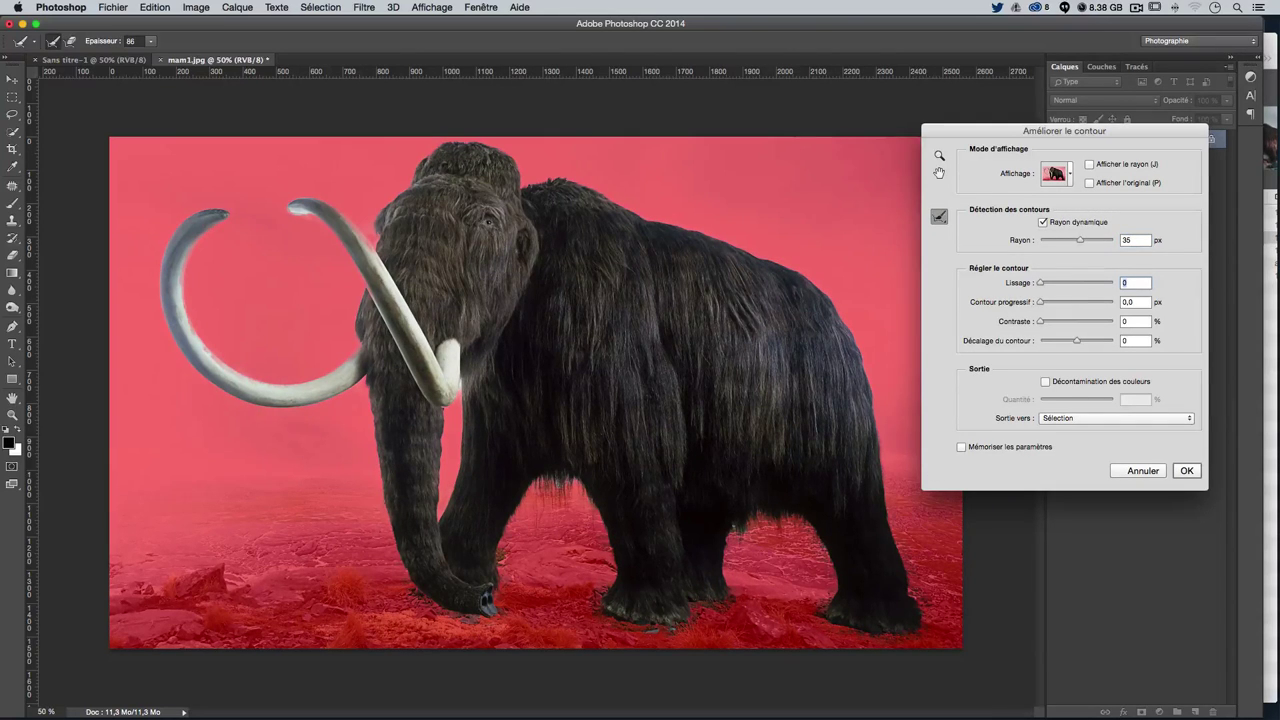
pyautogui.click(1046, 382)
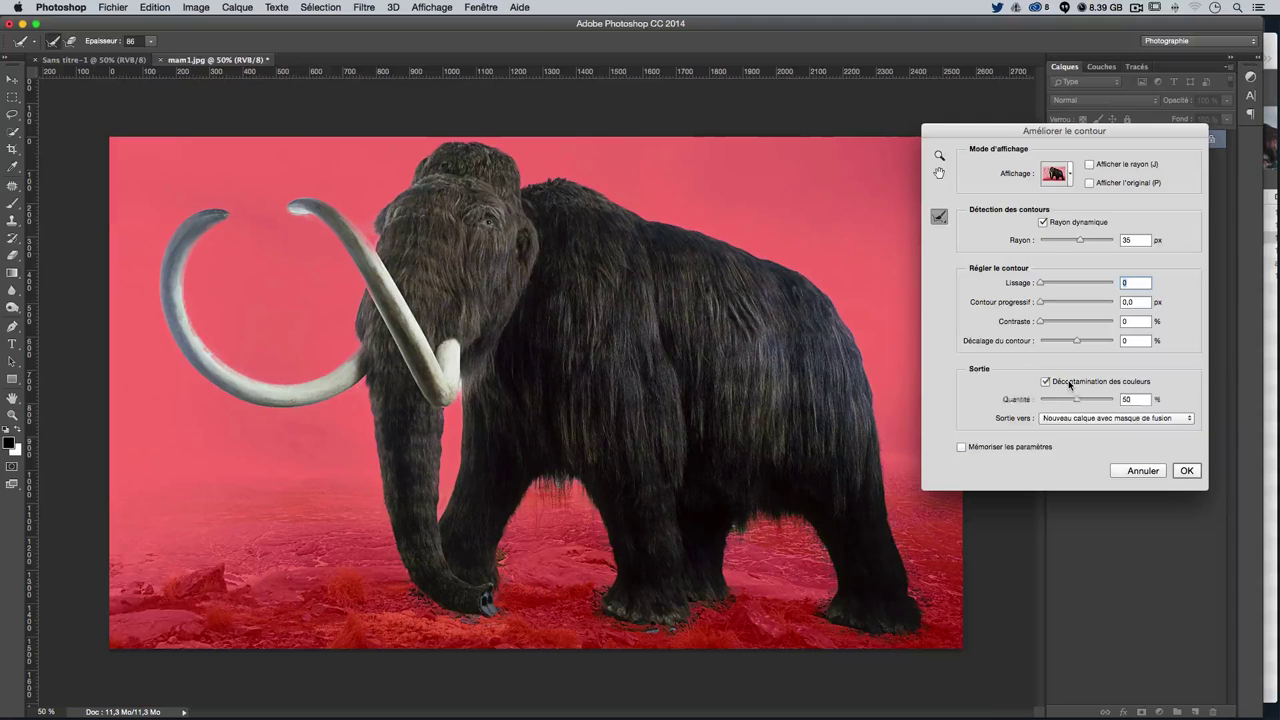
pyautogui.click(1047, 382)
pyautogui.click(1084, 420)
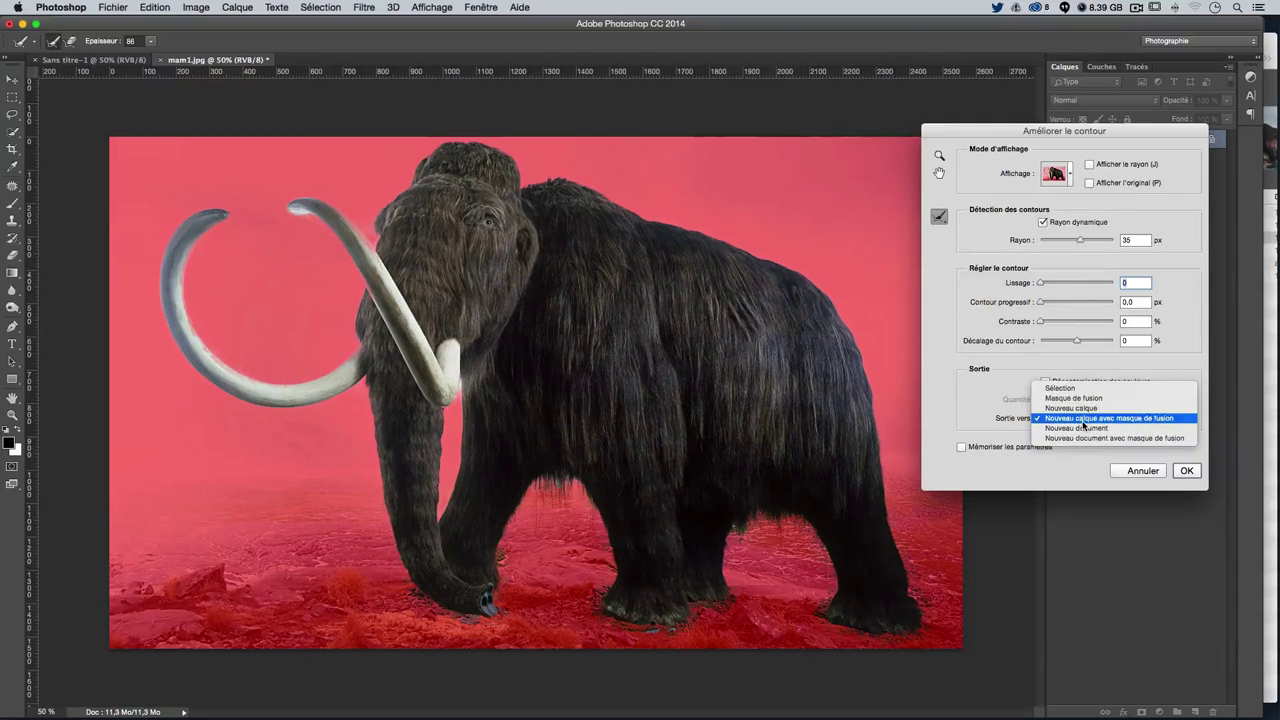
pyautogui.click(1083, 419)
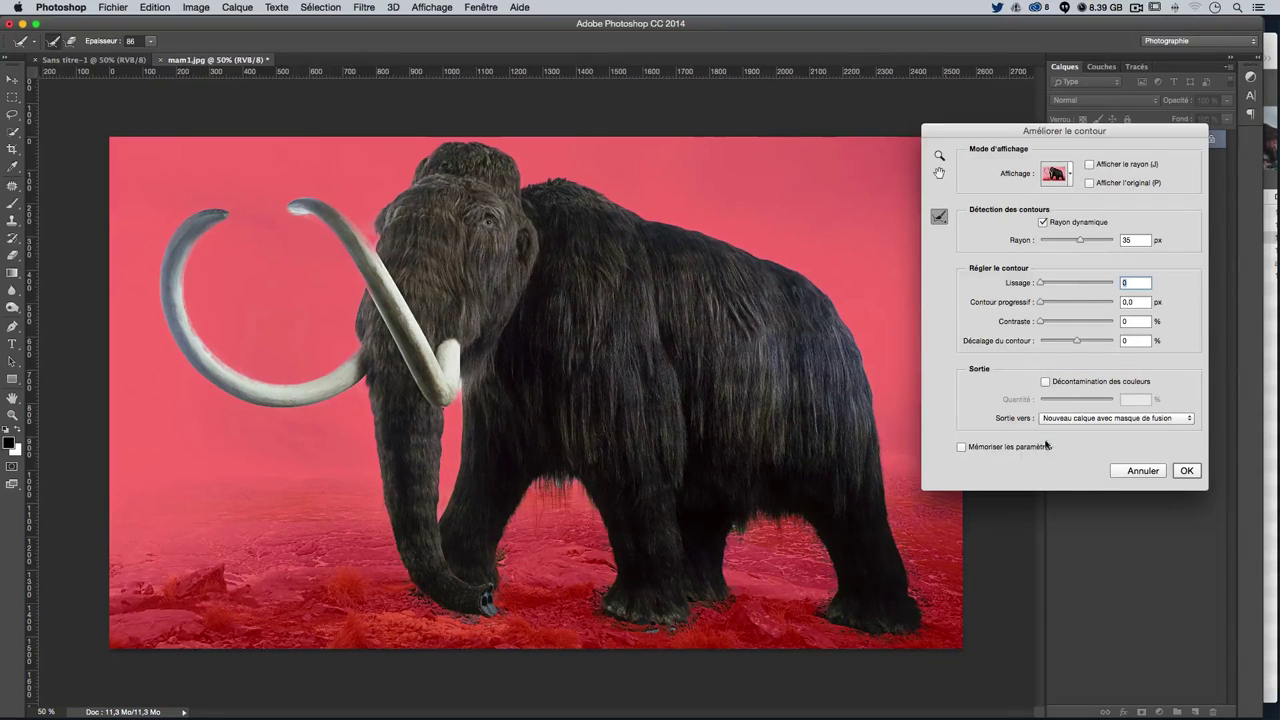
pyautogui.click(1179, 475)
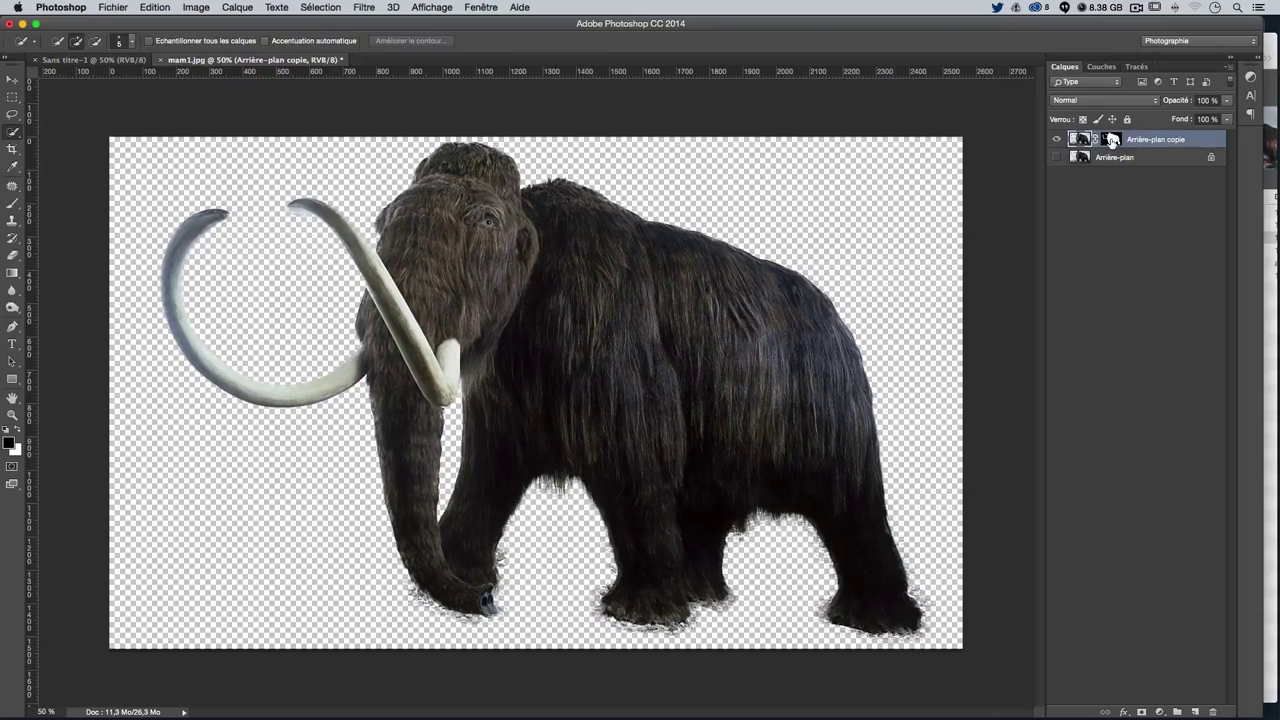
# Add a new layer below Arrière-plan copie and fill it with white
pyautogui.click(1195, 712)
pyautogui.moveTo(1127, 139); pyautogui.dragTo(1124, 167)
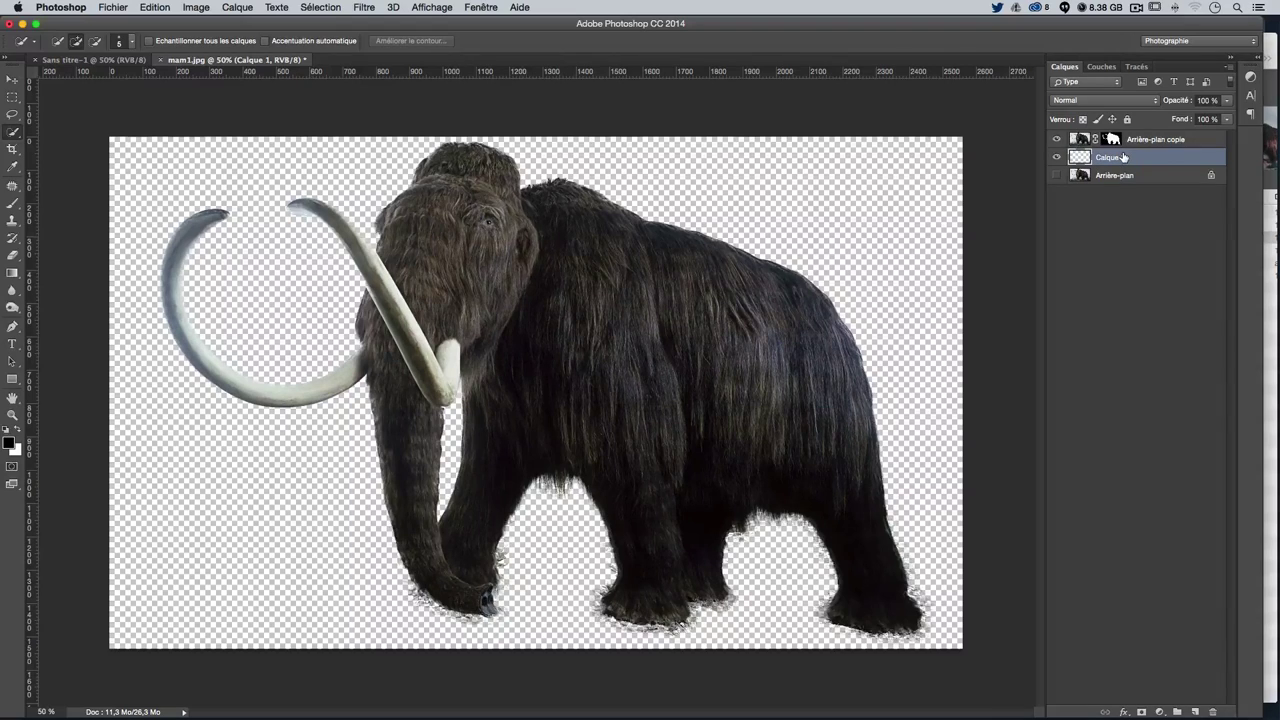
pyautogui.hotkey('ctrl', 'BackSpace')
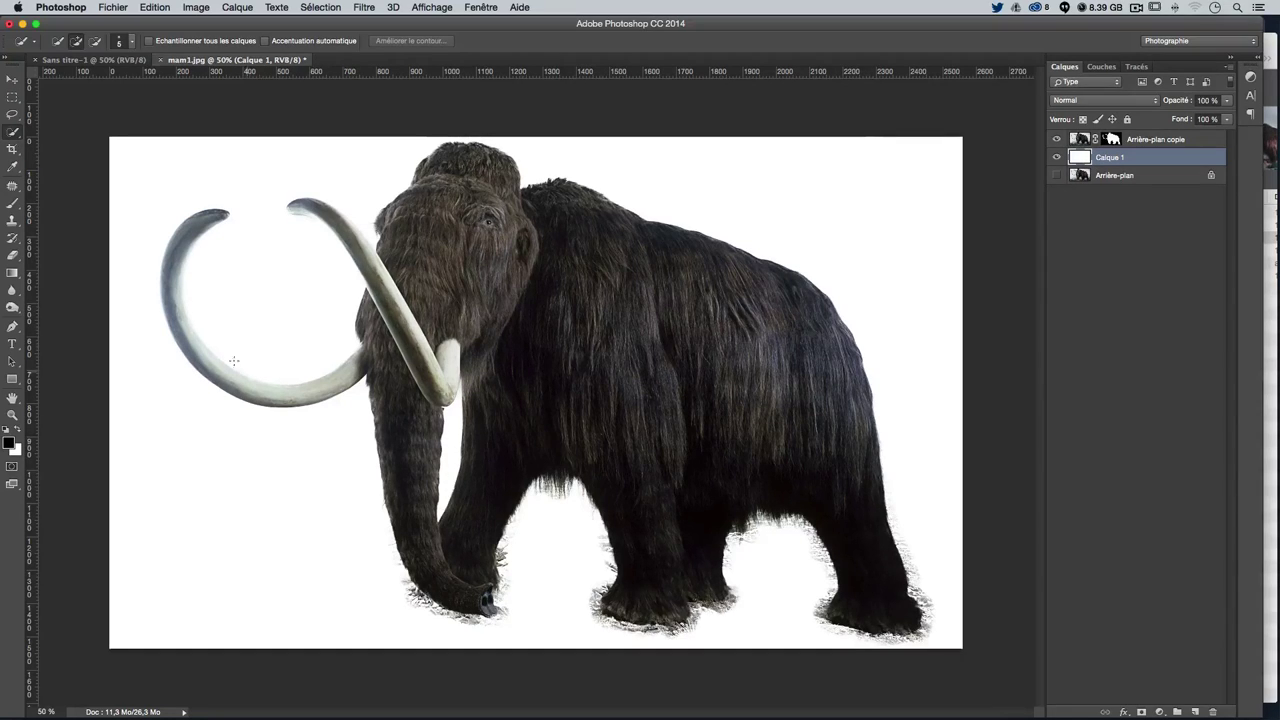
# Drag the masked mammoth layer from mam1.jpg into the Sans titre-1 canvas
pyautogui.click(12, 80)
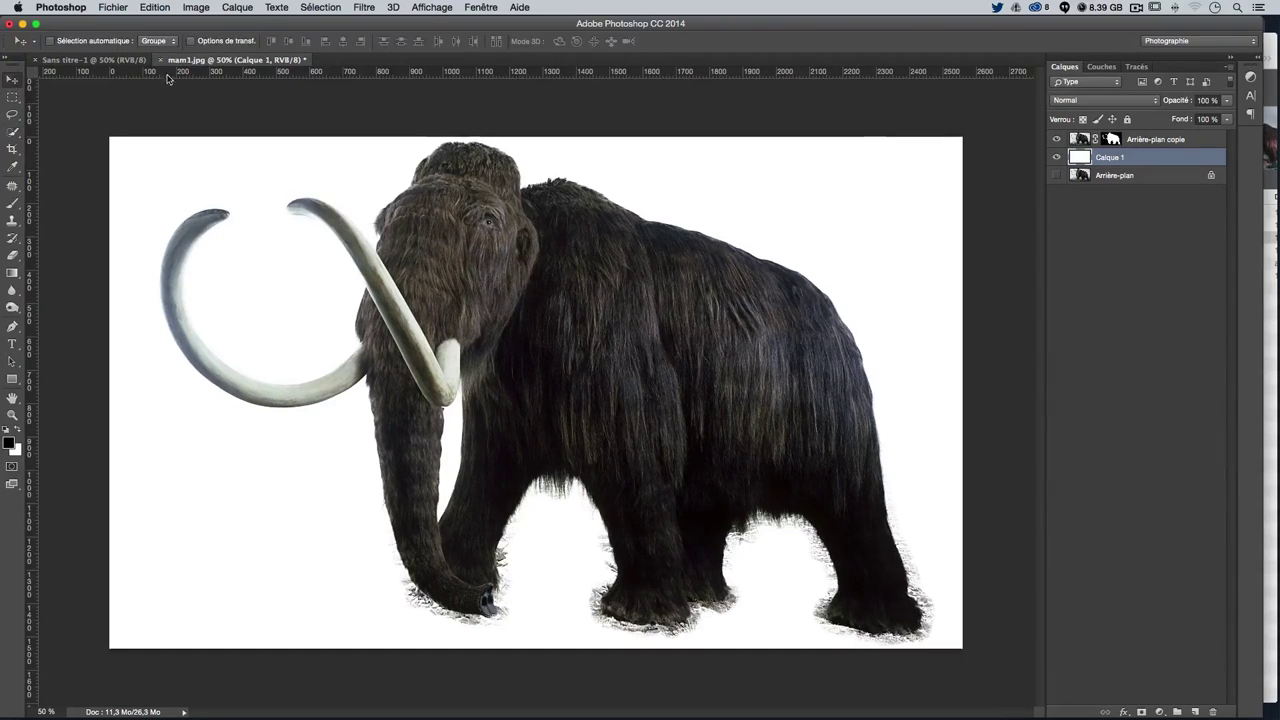
pyautogui.moveTo(197, 64); pyautogui.dragTo(453, 177)
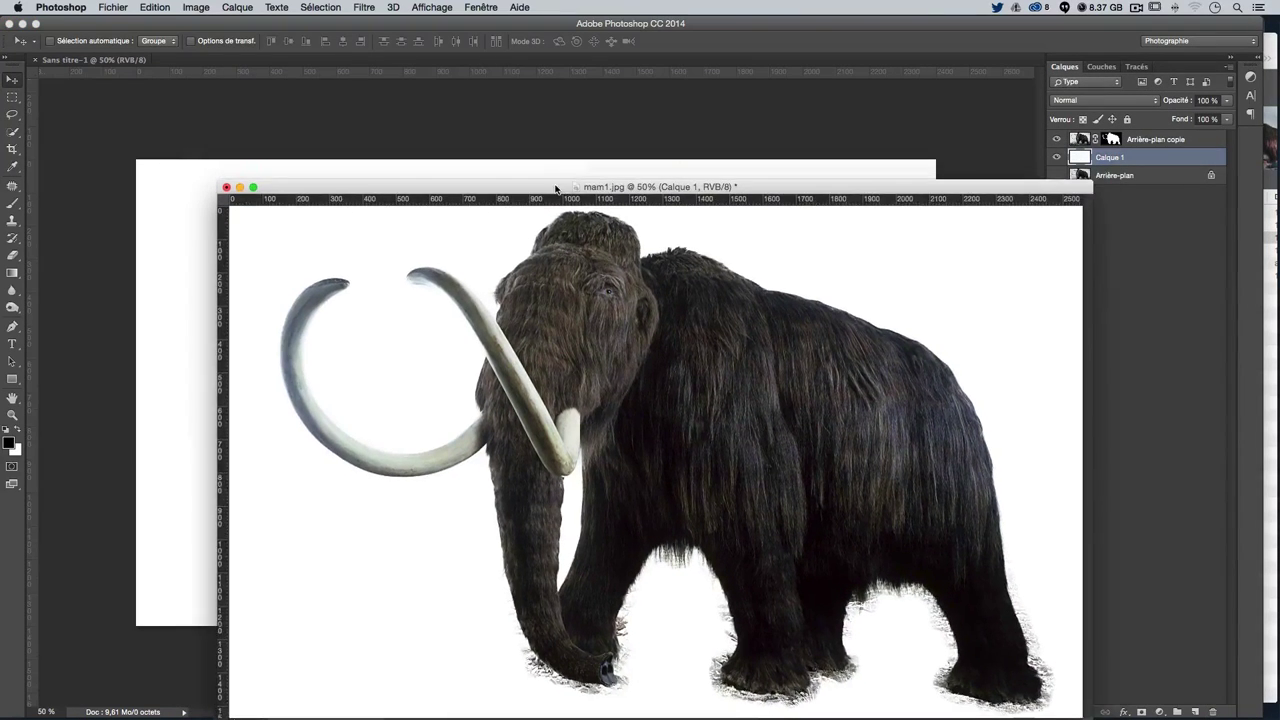
pyautogui.moveTo(524, 148); pyautogui.dragTo(530, 210)
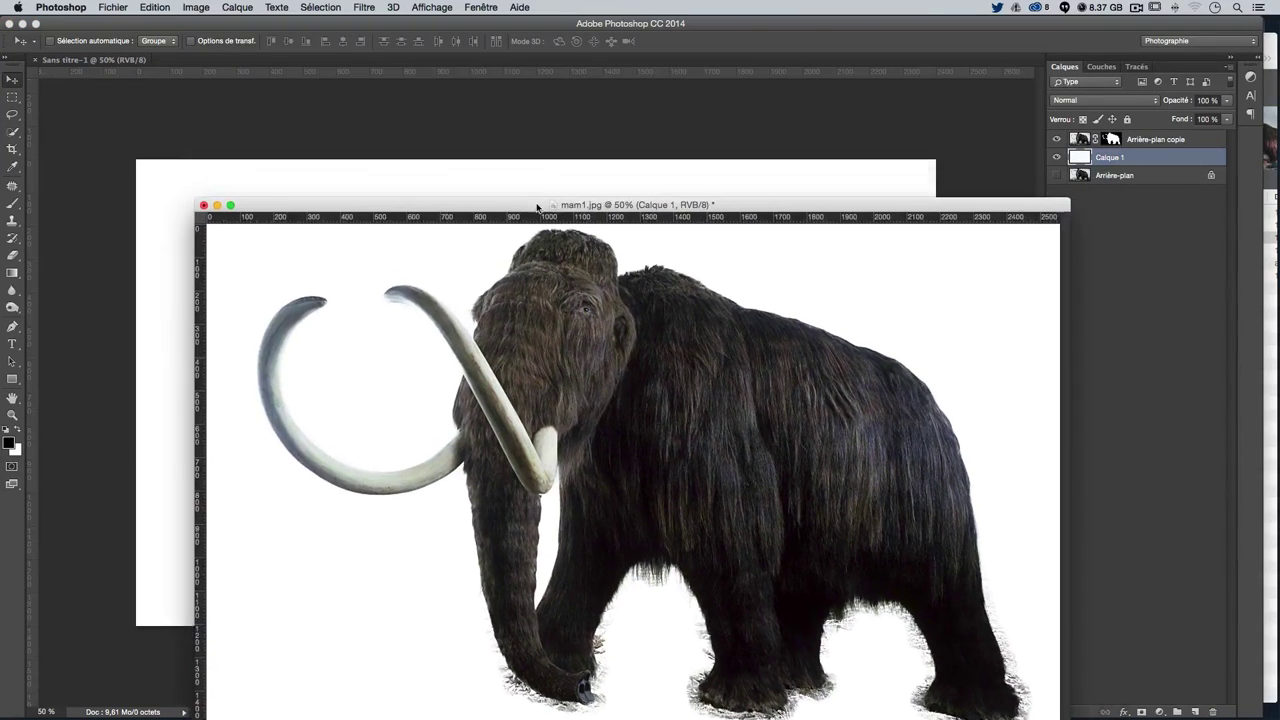
pyautogui.click(1160, 142)
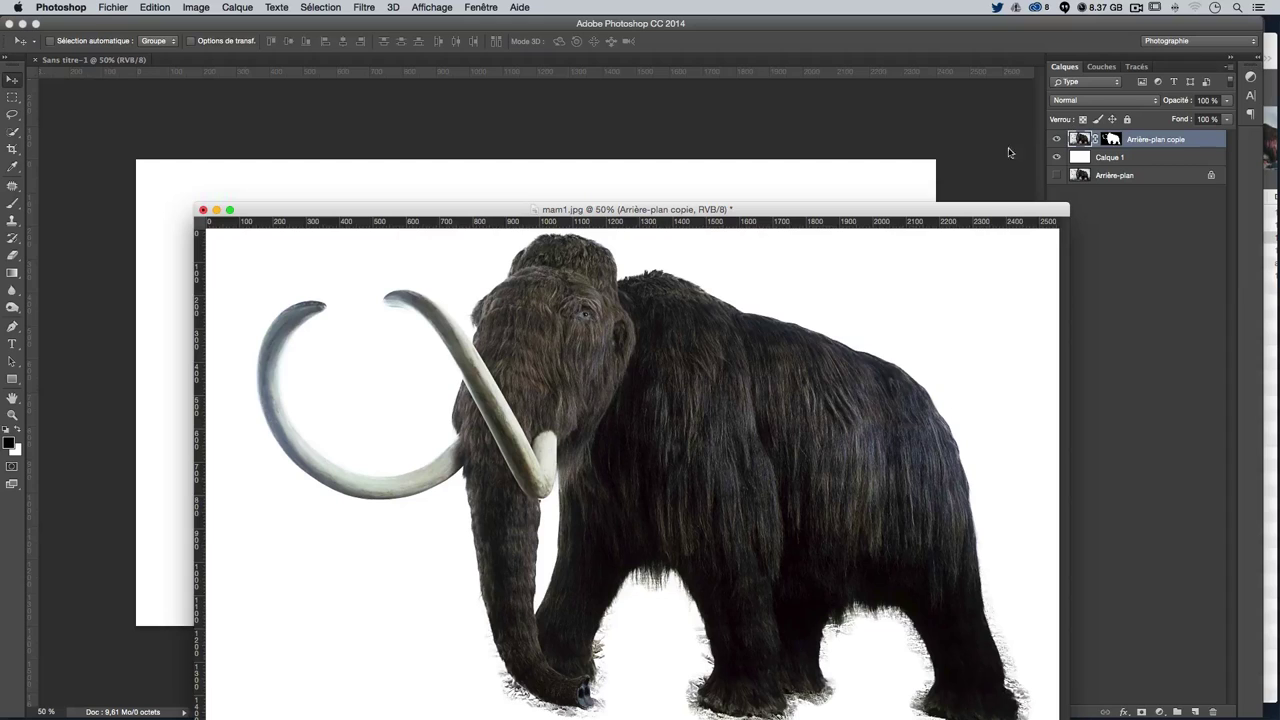
pyautogui.moveTo(1160, 142); pyautogui.dragTo(230, 232)
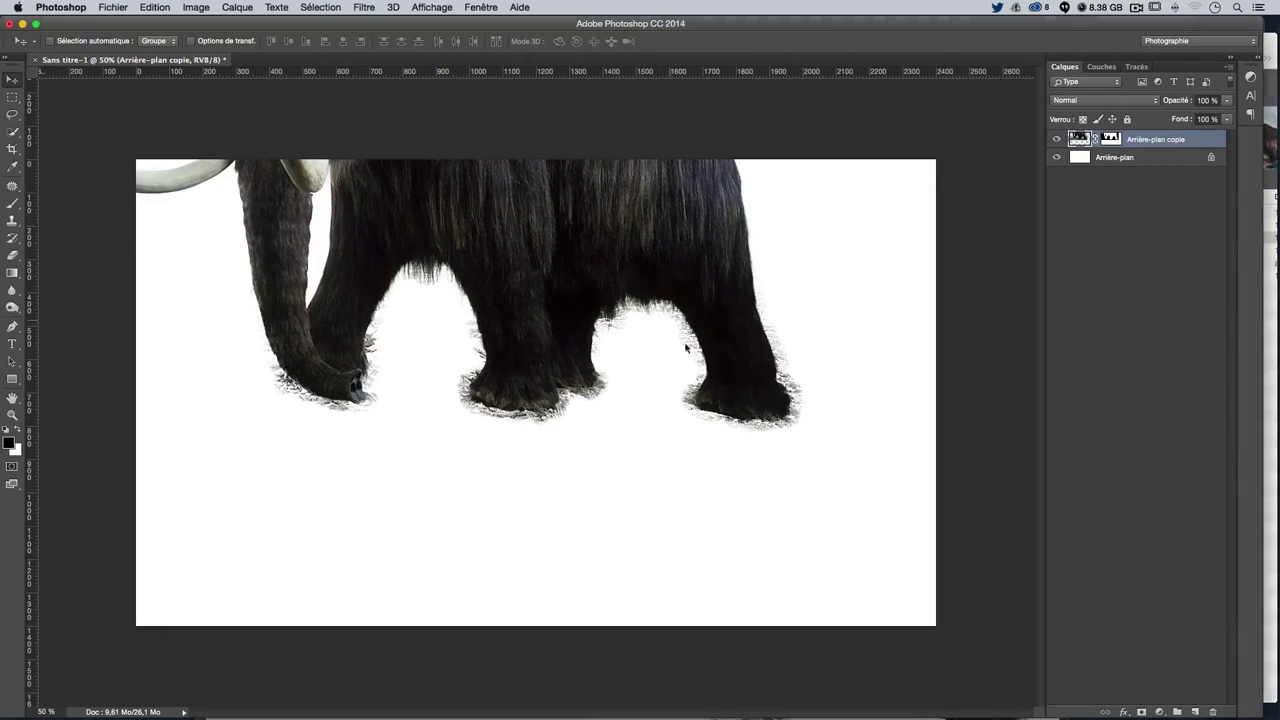
pyautogui.moveTo(584, 318); pyautogui.dragTo(688, 405)
# Scale the mammoth to about 61%, nudge it into place, and rename the layer mam1
pyautogui.hotkey('ctrl', 't')
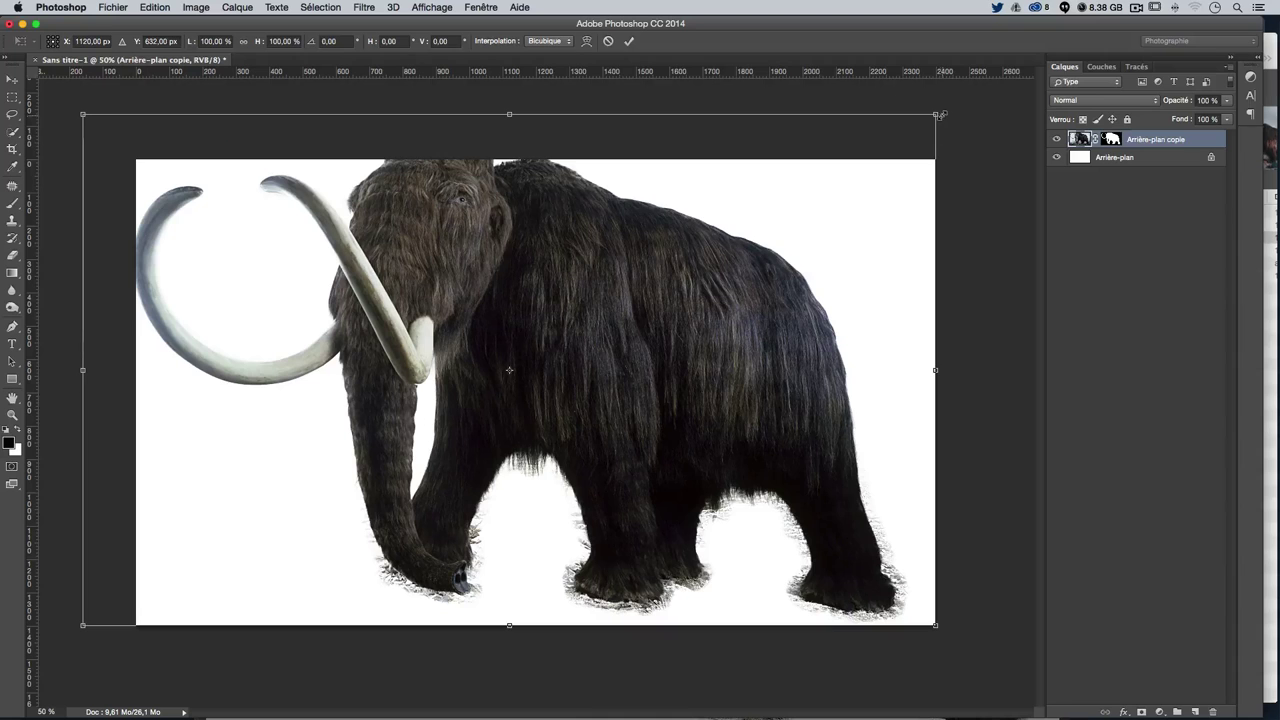
pyautogui.moveTo(938, 112); pyautogui.dragTo(676, 266)
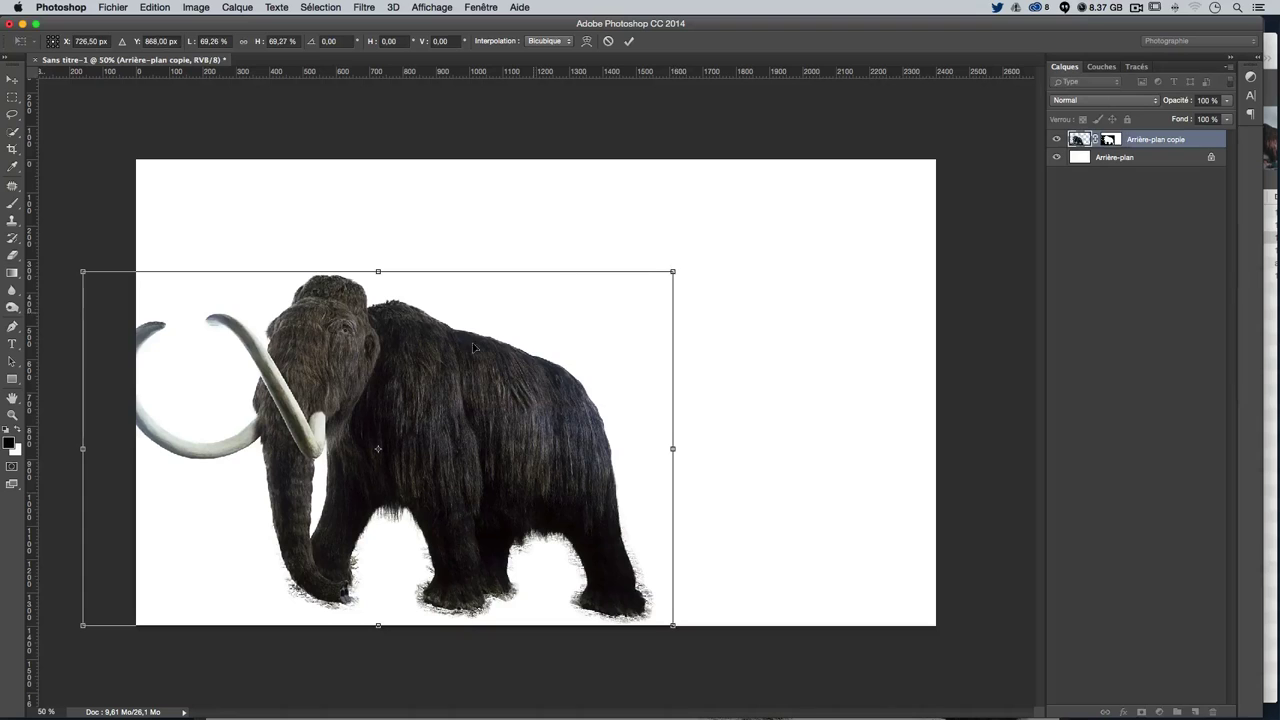
pyautogui.moveTo(477, 411); pyautogui.dragTo(543, 359)
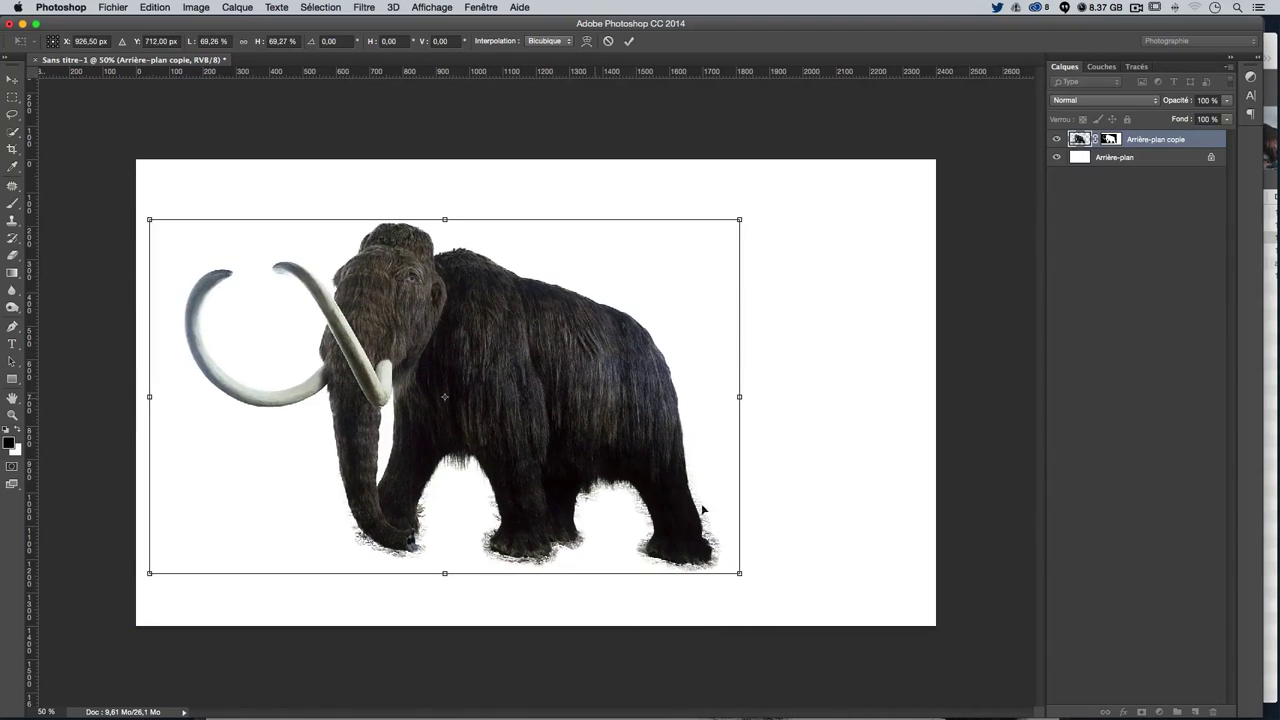
pyautogui.moveTo(738, 572); pyautogui.dragTo(675, 537)
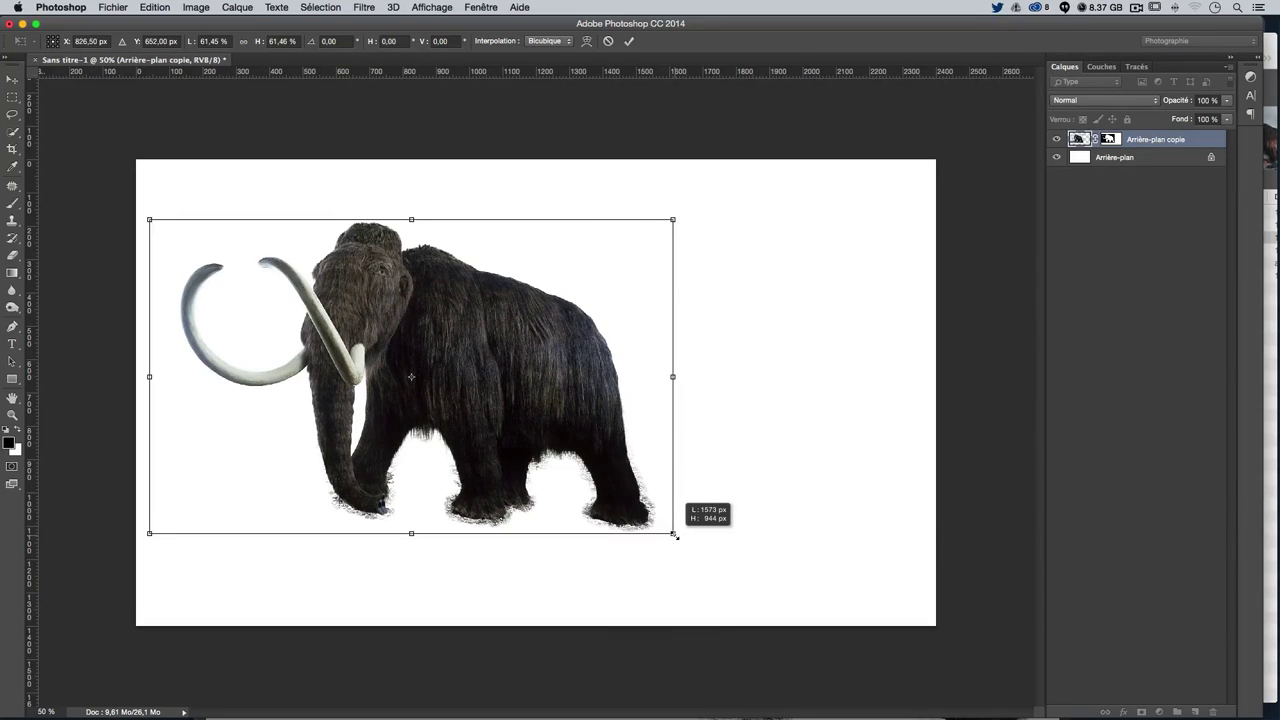
pyautogui.moveTo(675, 536); pyautogui.dragTo(675, 536)
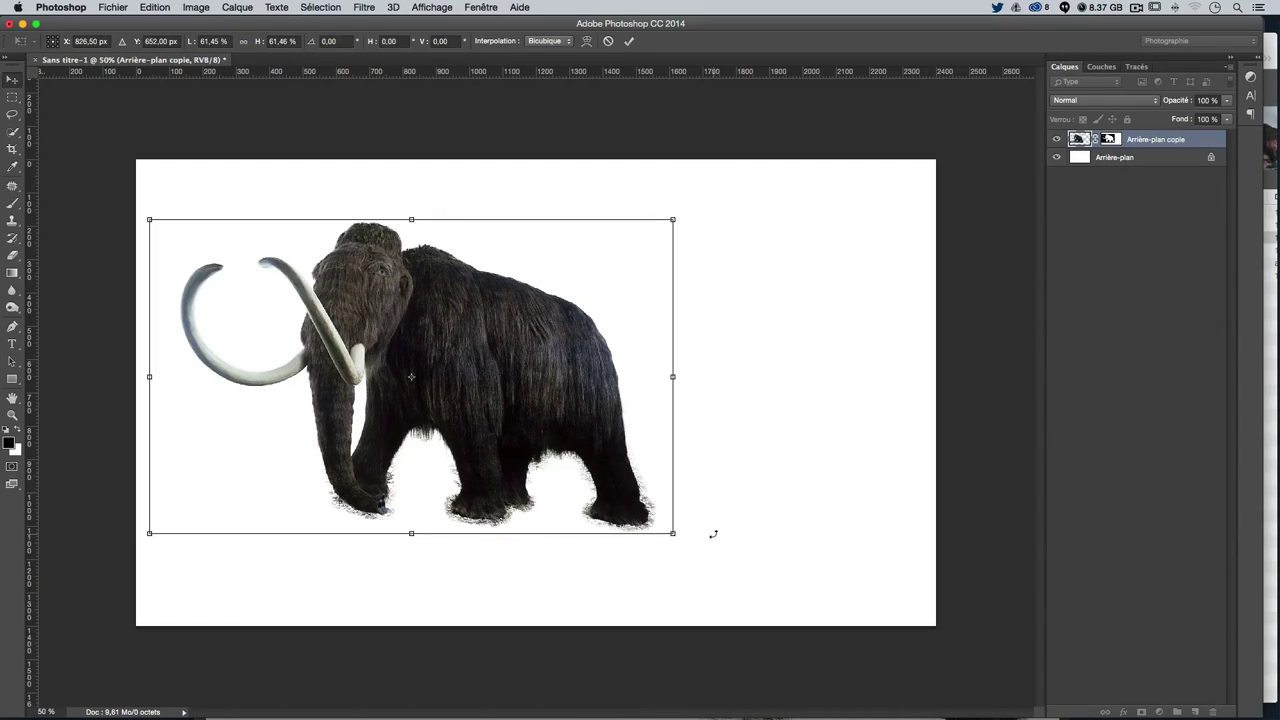
pyautogui.press('Return')
pyautogui.moveTo(503, 352); pyautogui.dragTo(521, 355)
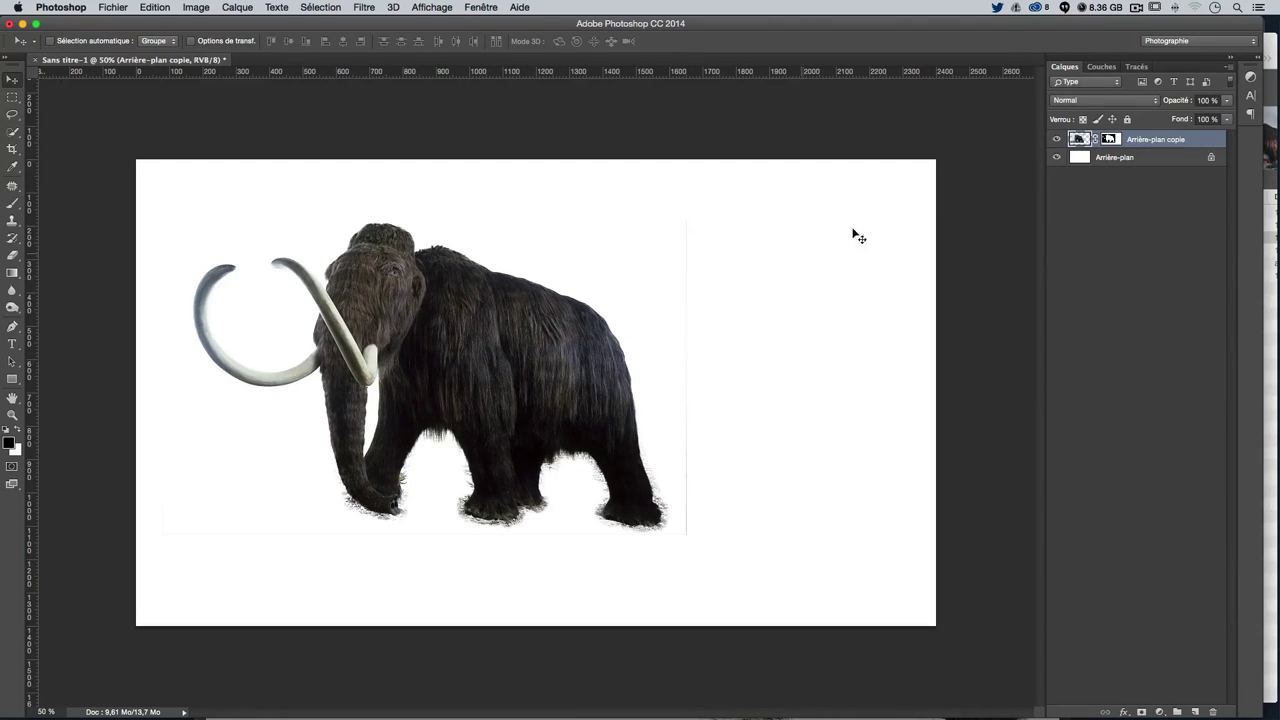
pyautogui.doubleClick(1142, 141)
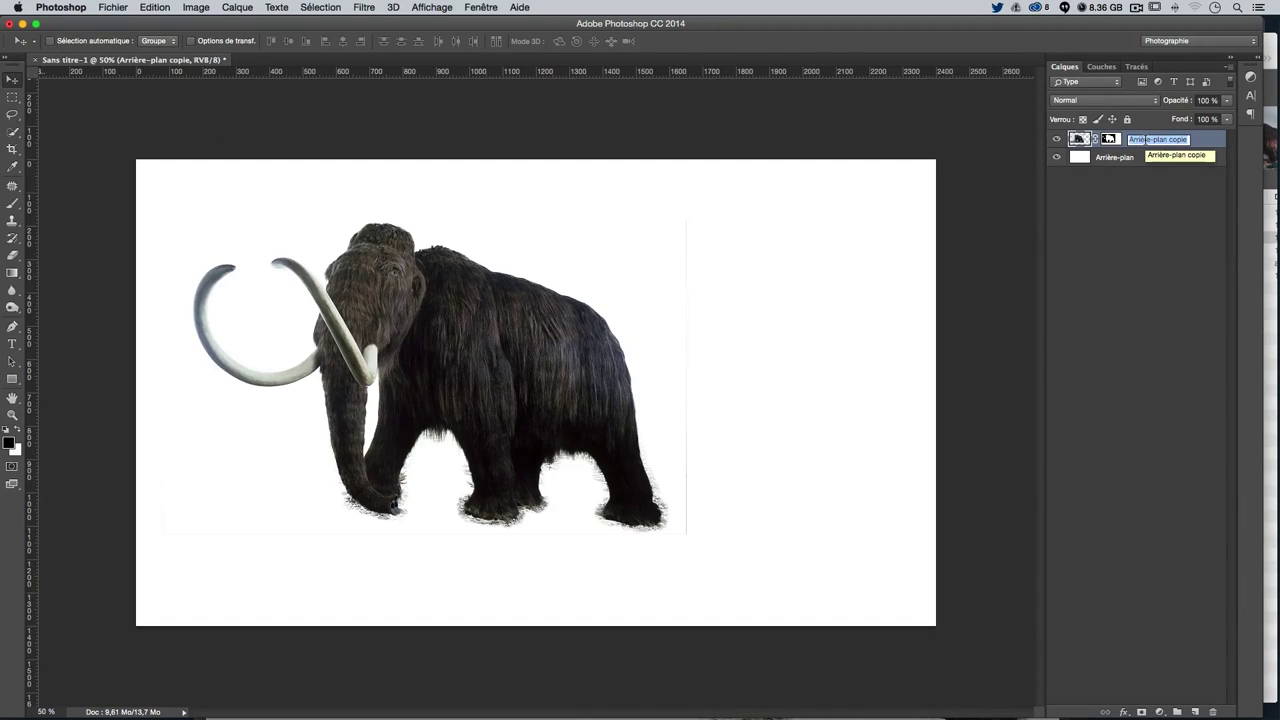
pyautogui.write('mam')
pyautogui.press('Return')
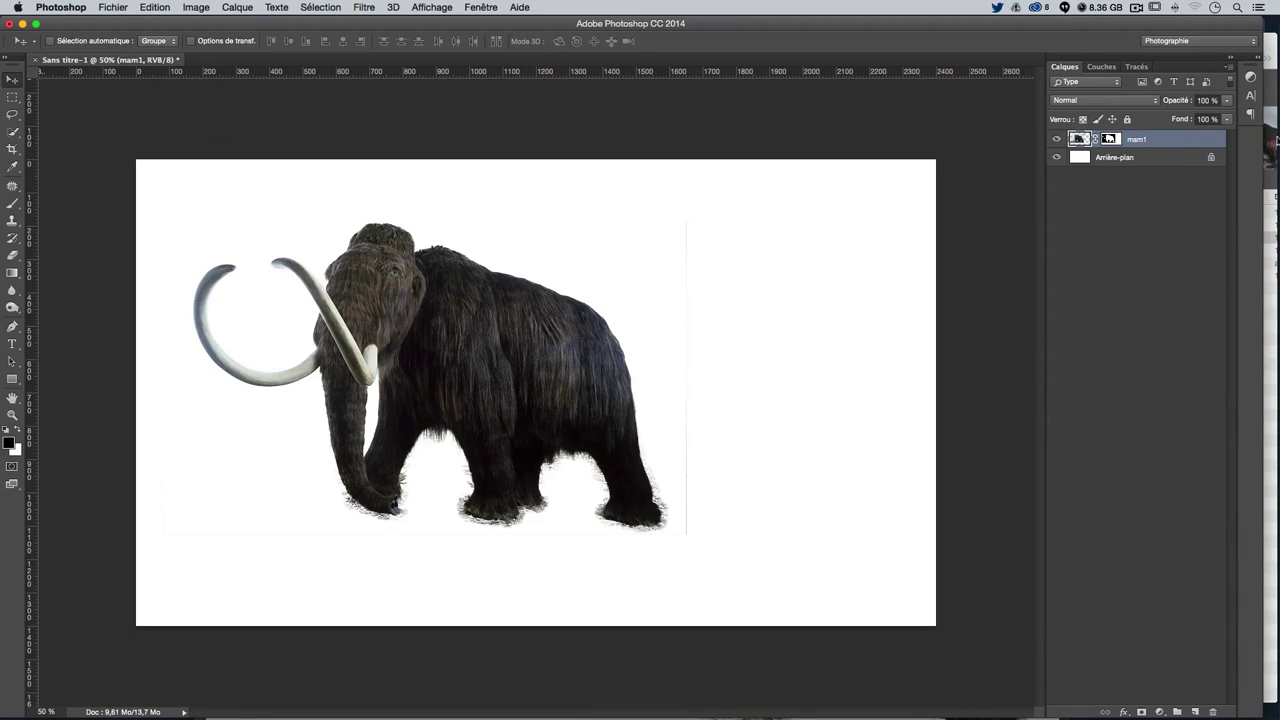
# Open mam2.jpeg from the Finder images folder via Ouvrir avec > Adobe Photoshop CC 2014
pyautogui.click(1275, 80)
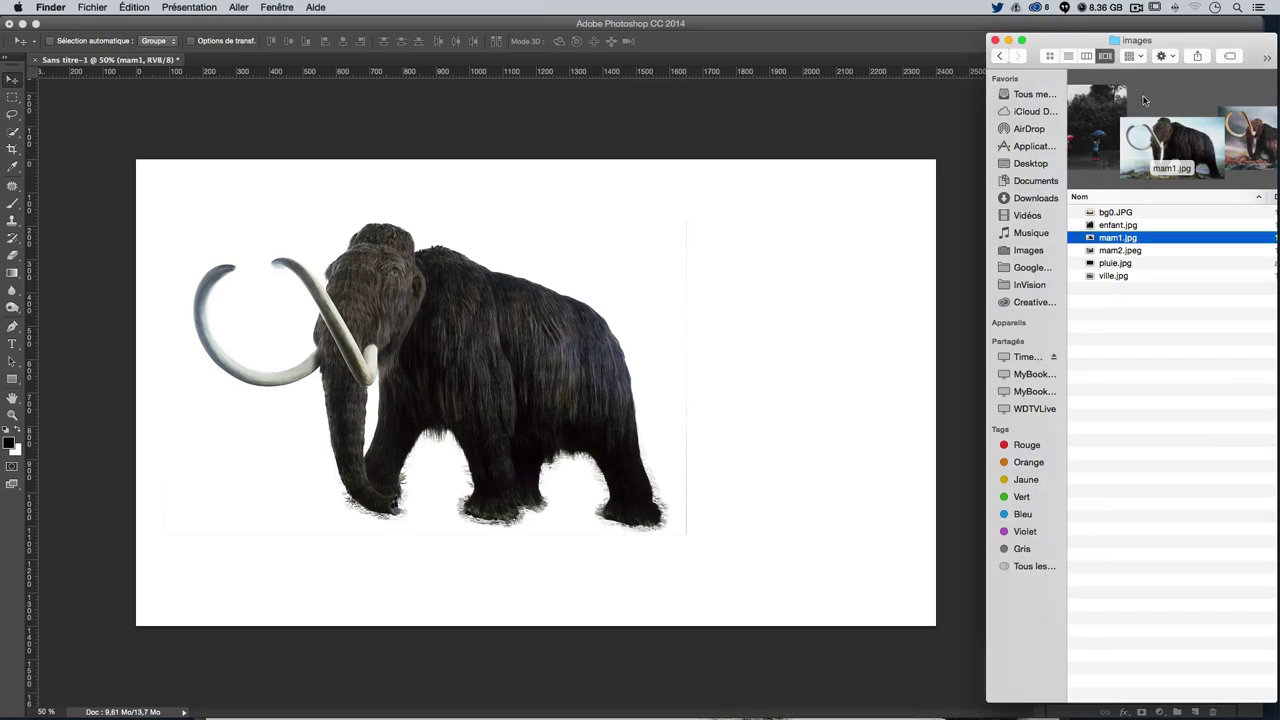
pyautogui.click(1112, 250)
pyautogui.rightClick(1100, 250)
pyautogui.moveTo(945, 269)
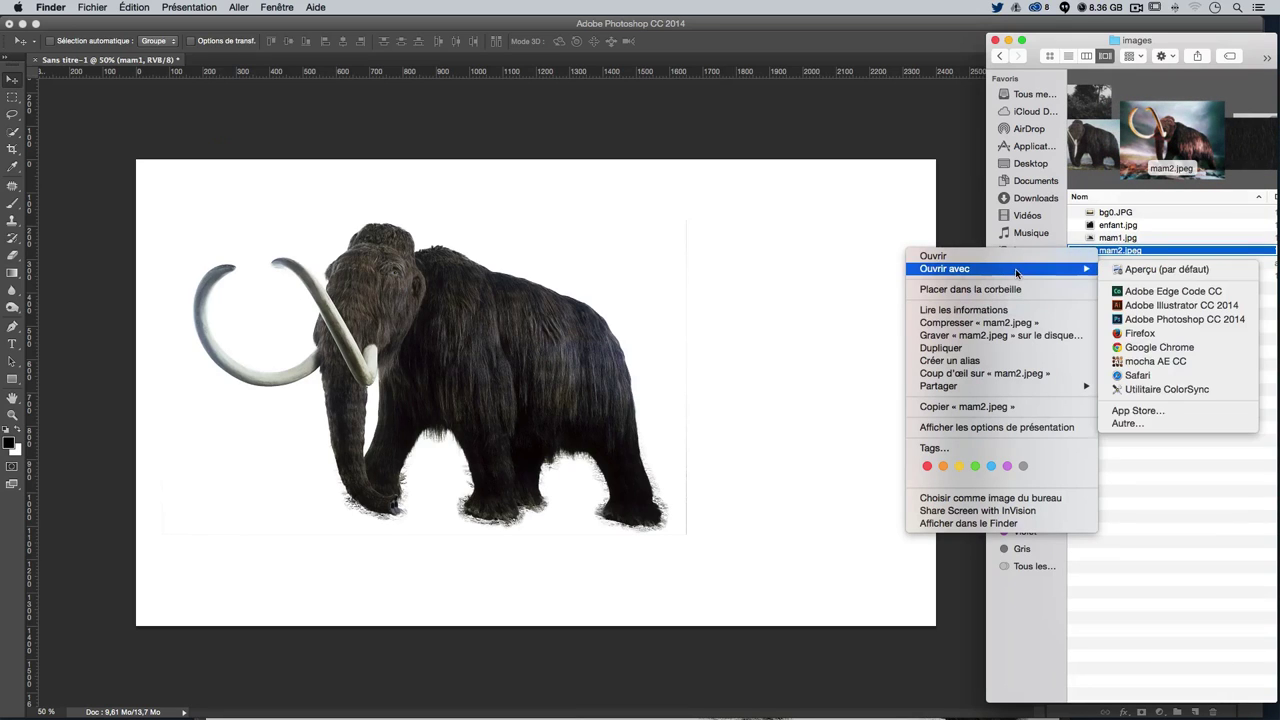
pyautogui.click(1139, 319)
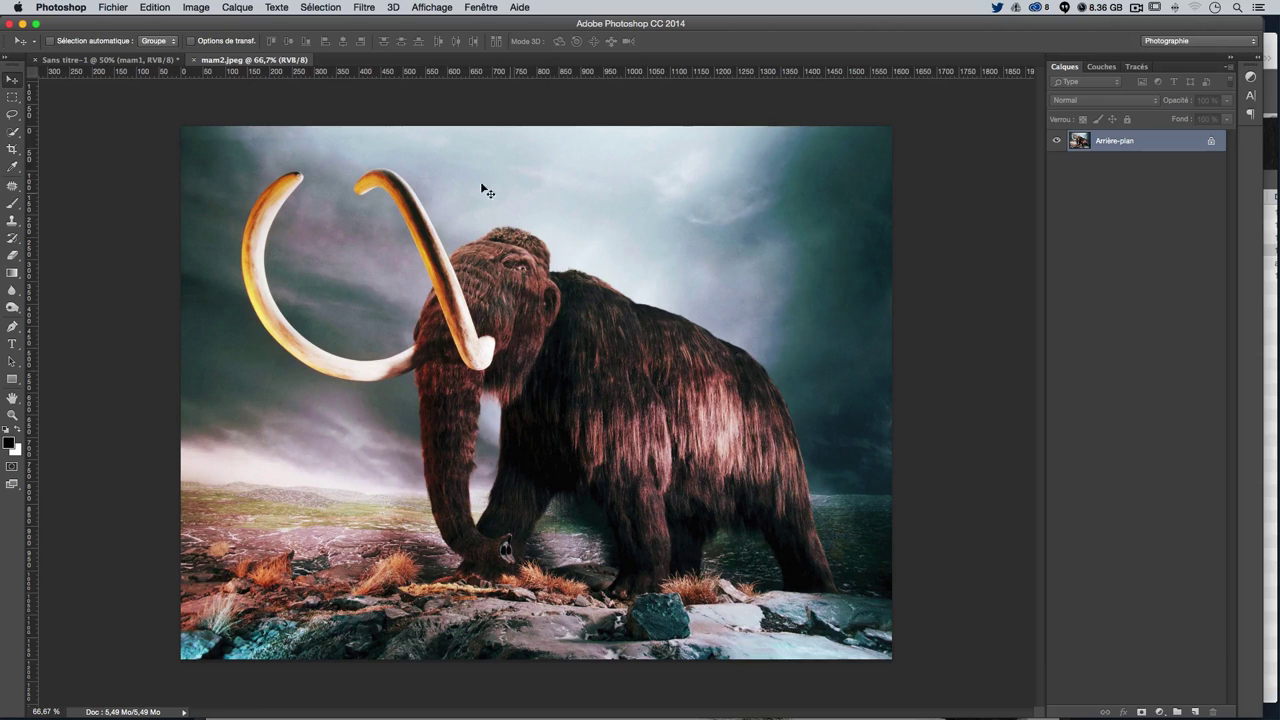
# Switch to Quick Selection, view mam2.jpeg at 100%, and set the brush to about 30 px
pyautogui.click(16, 133)
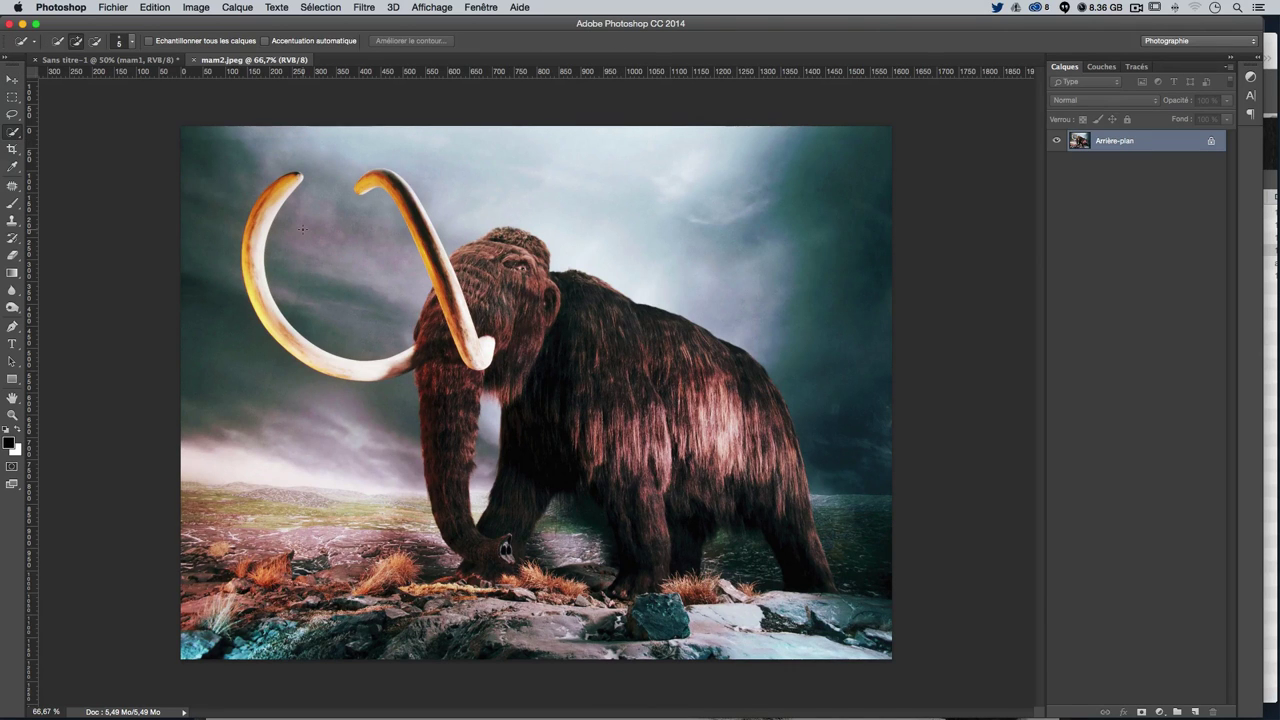
pyautogui.press('super+1')
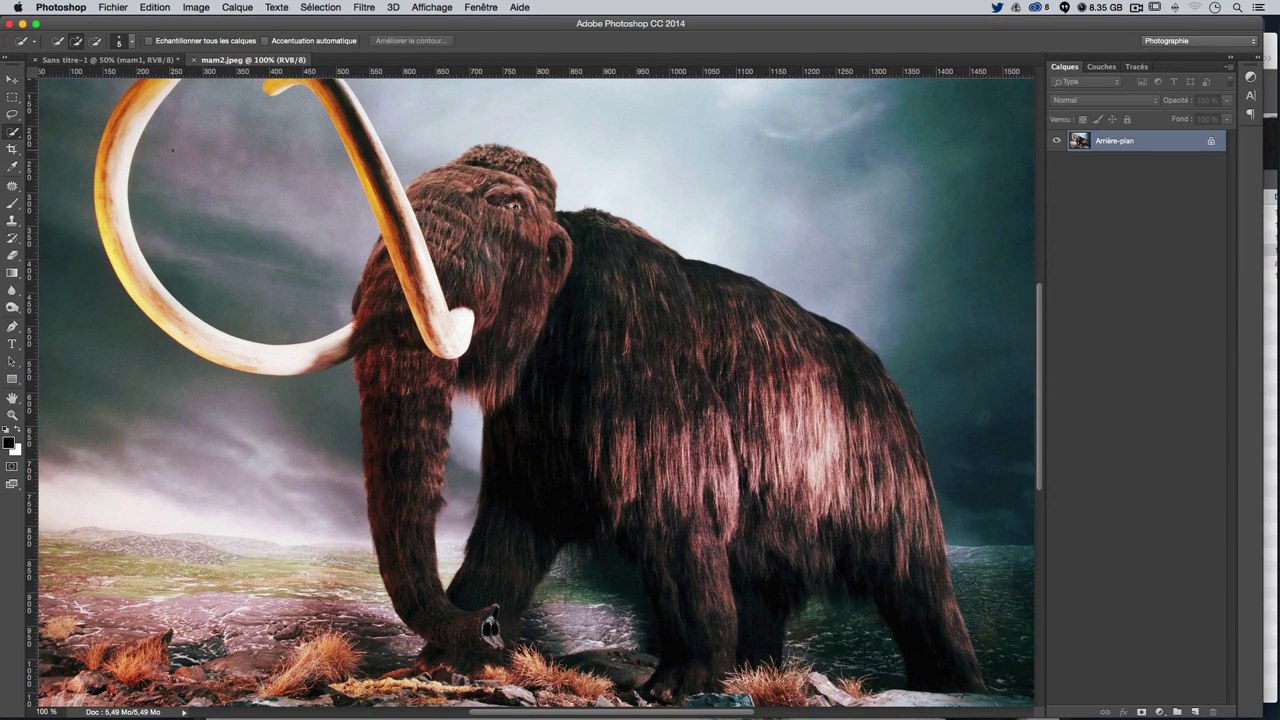
pyautogui.scroll(5, 350, 297)
pyautogui.hscroll(-5, 350, 297)
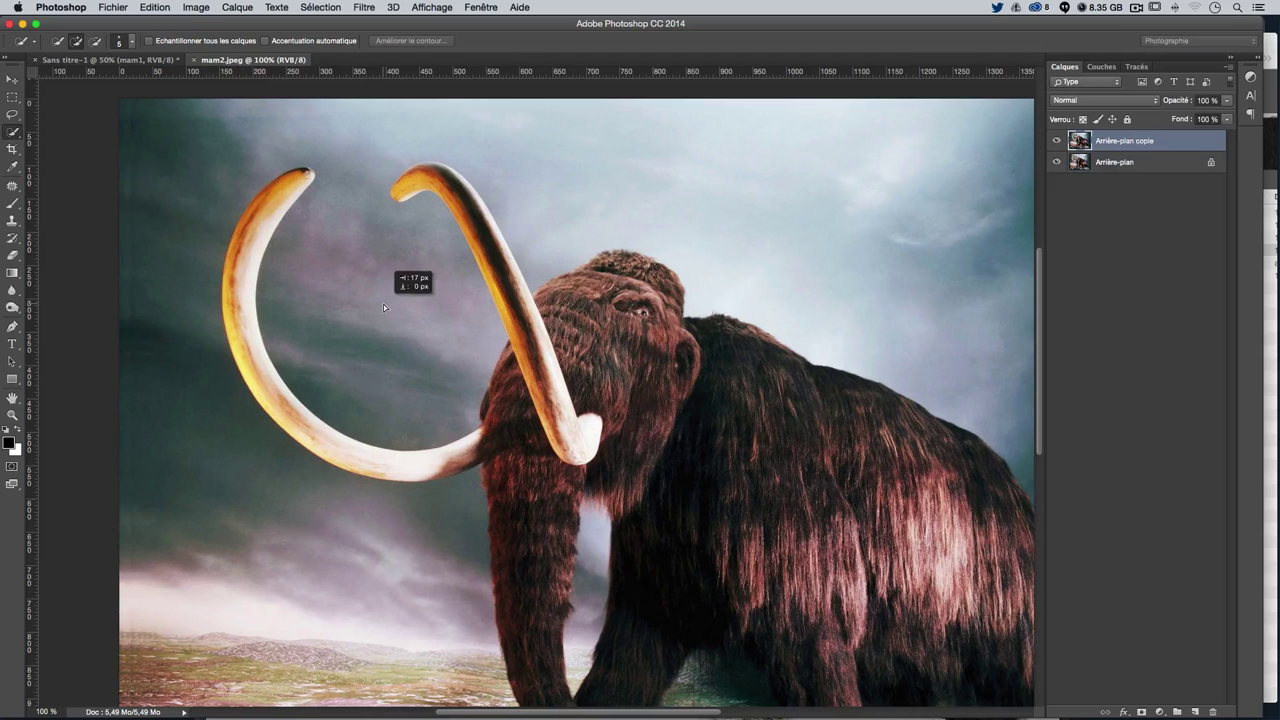
pyautogui.moveTo(353, 307); pyautogui.dragTo(364, 308)
pyautogui.moveTo(160, 212); pyautogui.dragTo(161, 214)
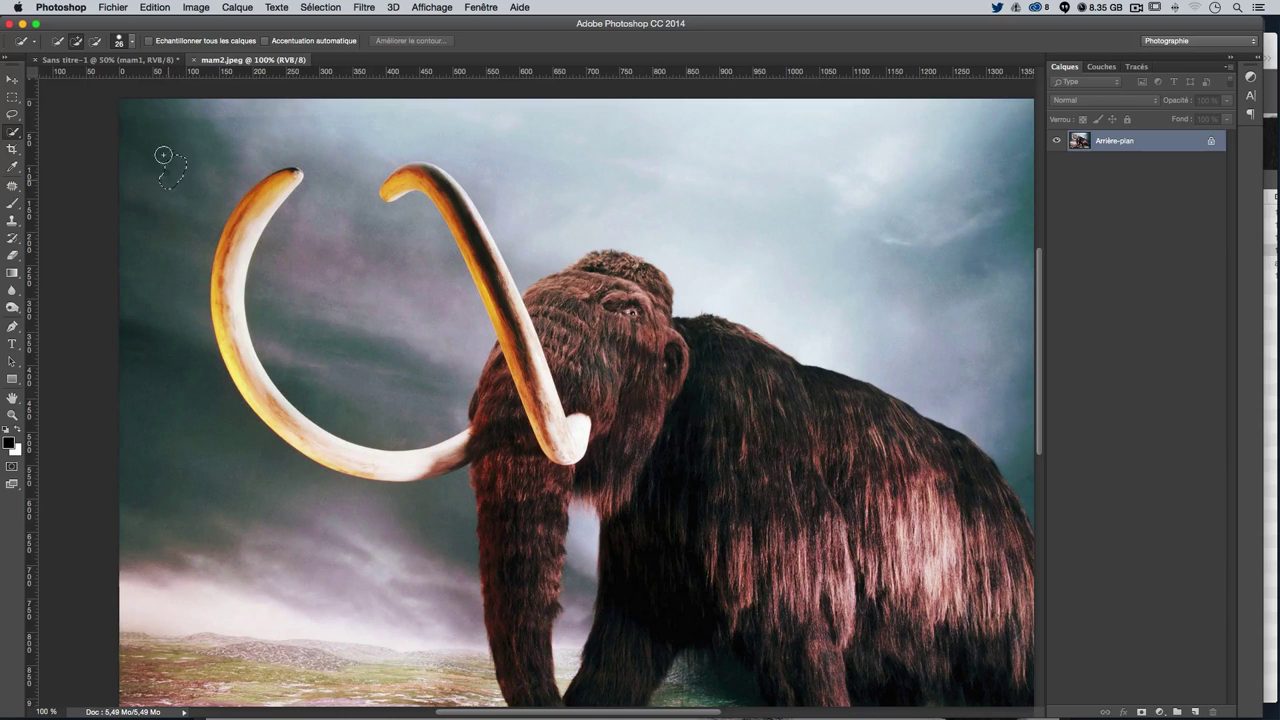
# Paint the selection around both tusks and along the mammoth's back and head
pyautogui.moveTo(249, 125); pyautogui.dragTo(444, 122)
pyautogui.moveTo(333, 237); pyautogui.dragTo(326, 320)
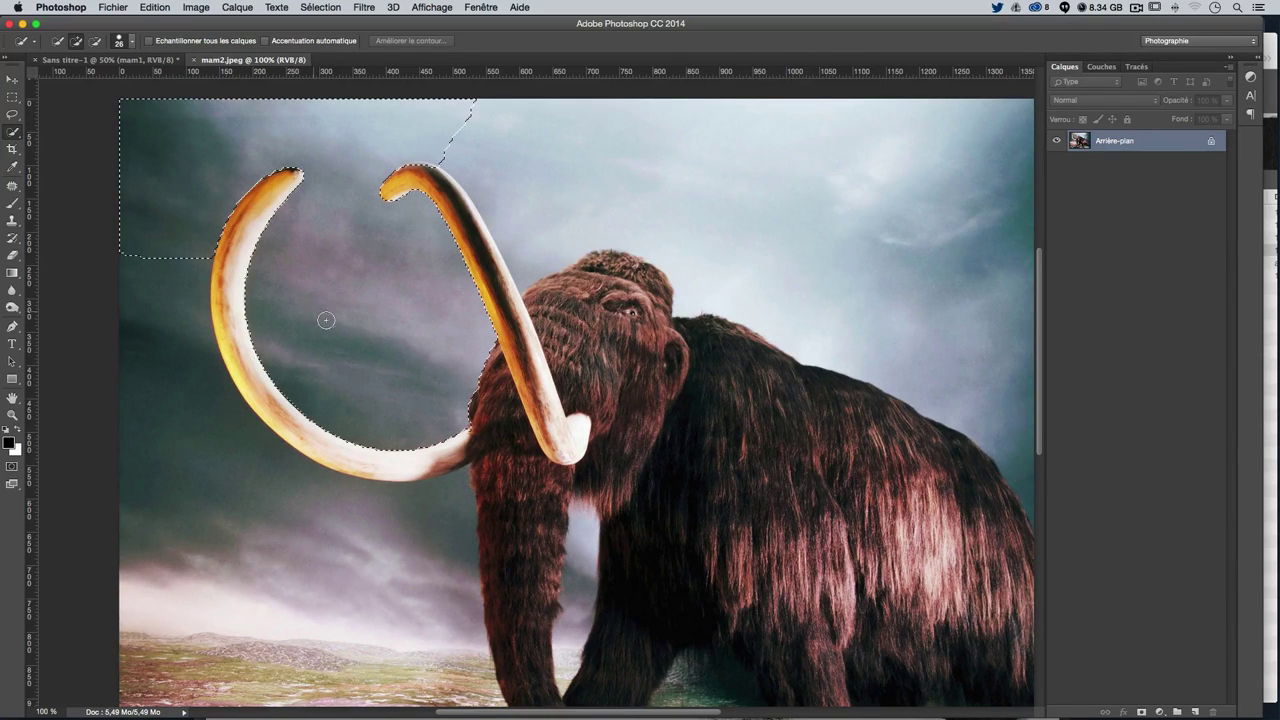
pyautogui.moveTo(486, 114); pyautogui.dragTo(968, 262)
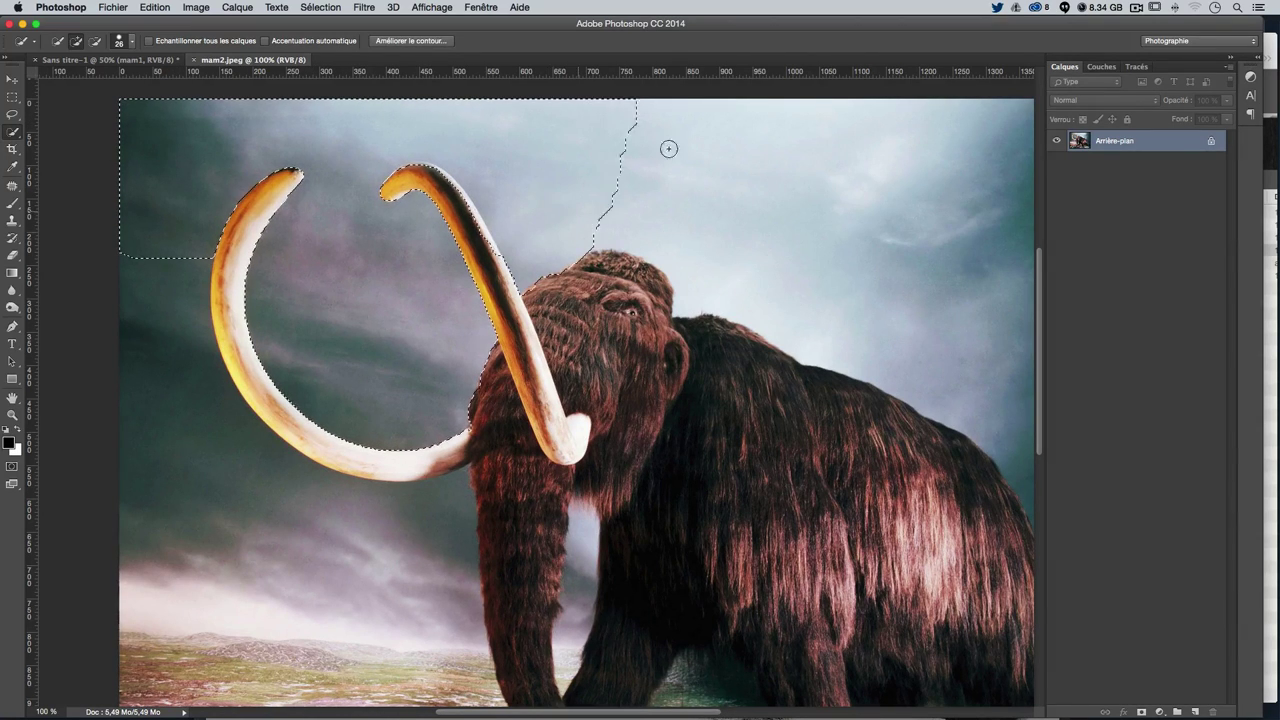
pyautogui.hscroll(4, 791, 303)
pyautogui.hscroll(6, 554, 220)
pyautogui.scroll(-3, 554, 220)
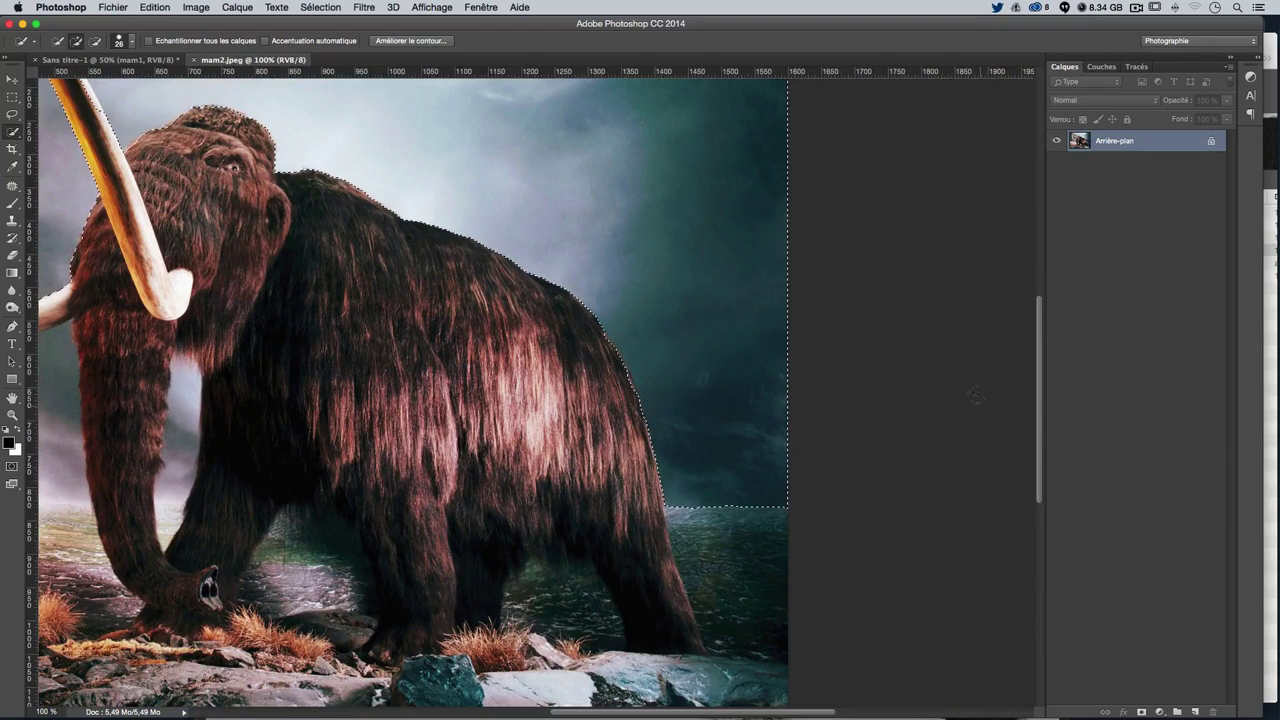
pyautogui.scroll(-3, 704, 519)
pyautogui.moveTo(717, 395); pyautogui.dragTo(742, 480)
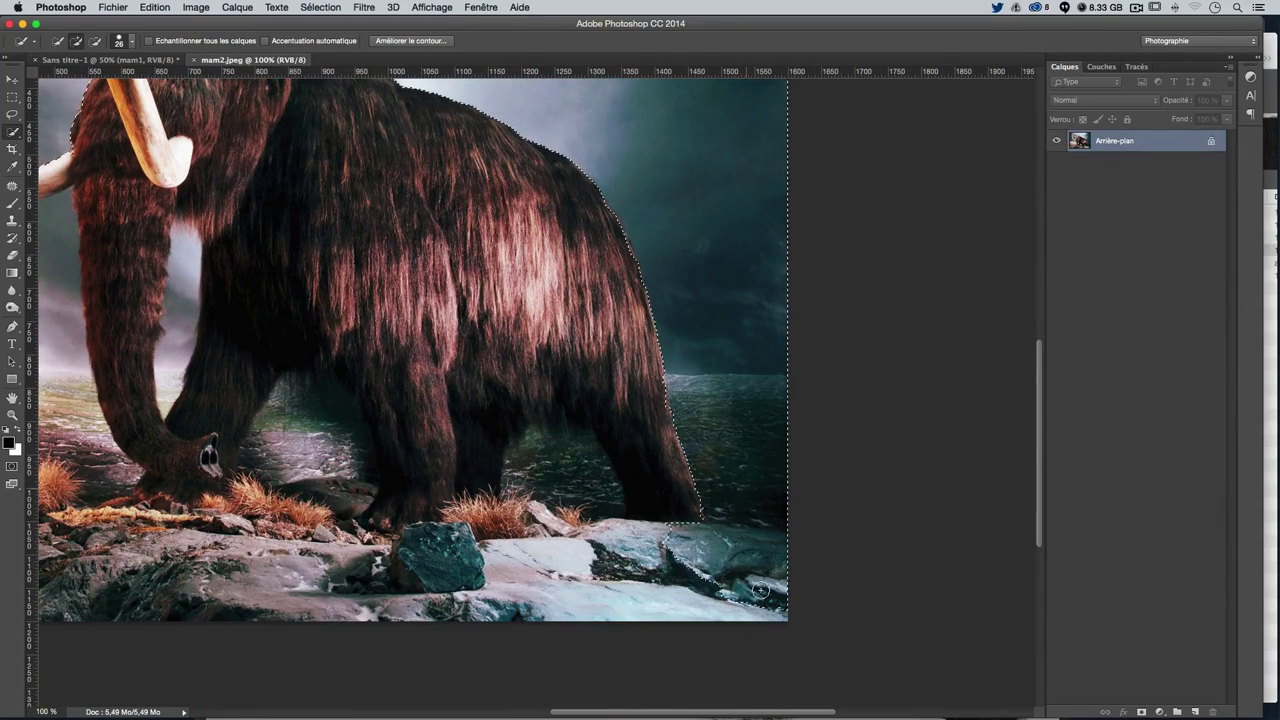
# Extend the selection between the legs and along the ground, leaving out the rock
pyautogui.moveTo(650, 596); pyautogui.dragTo(580, 564)
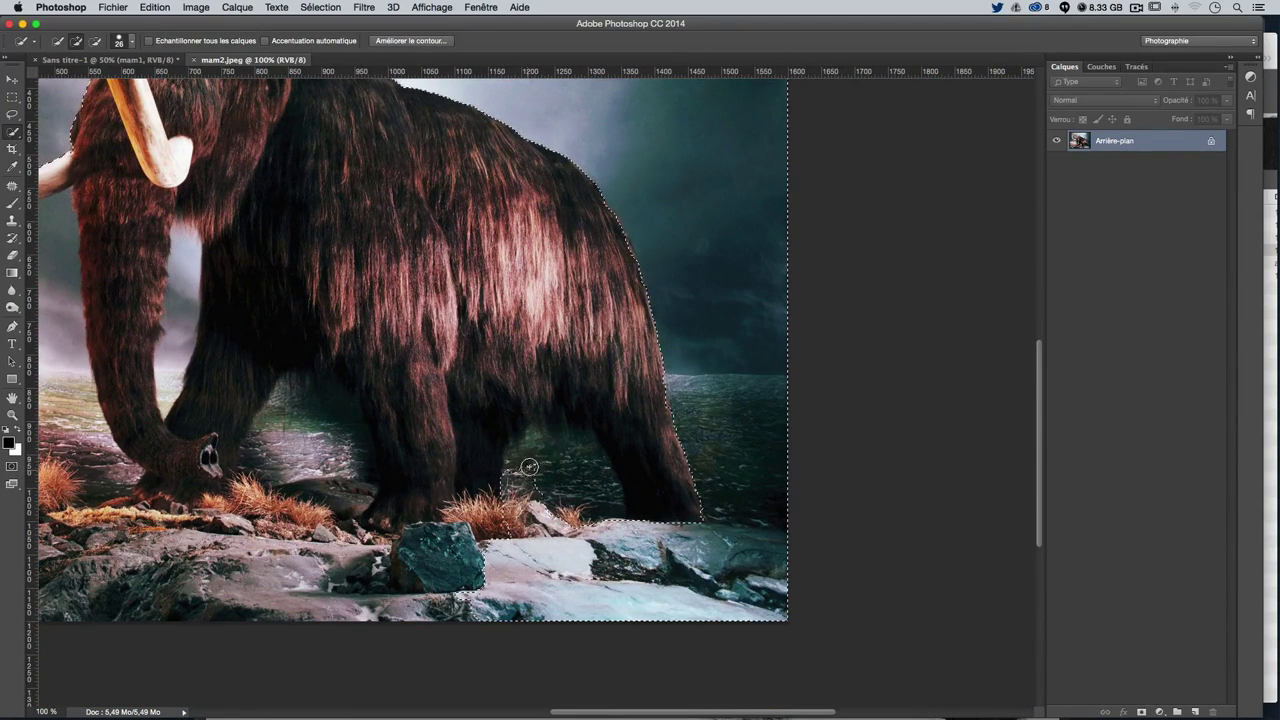
pyautogui.moveTo(536, 458)
pyautogui.mouseDown()
pyautogui.moveTo(543, 466)
pyautogui.moveTo(451, 380)
pyautogui.mouseUp()
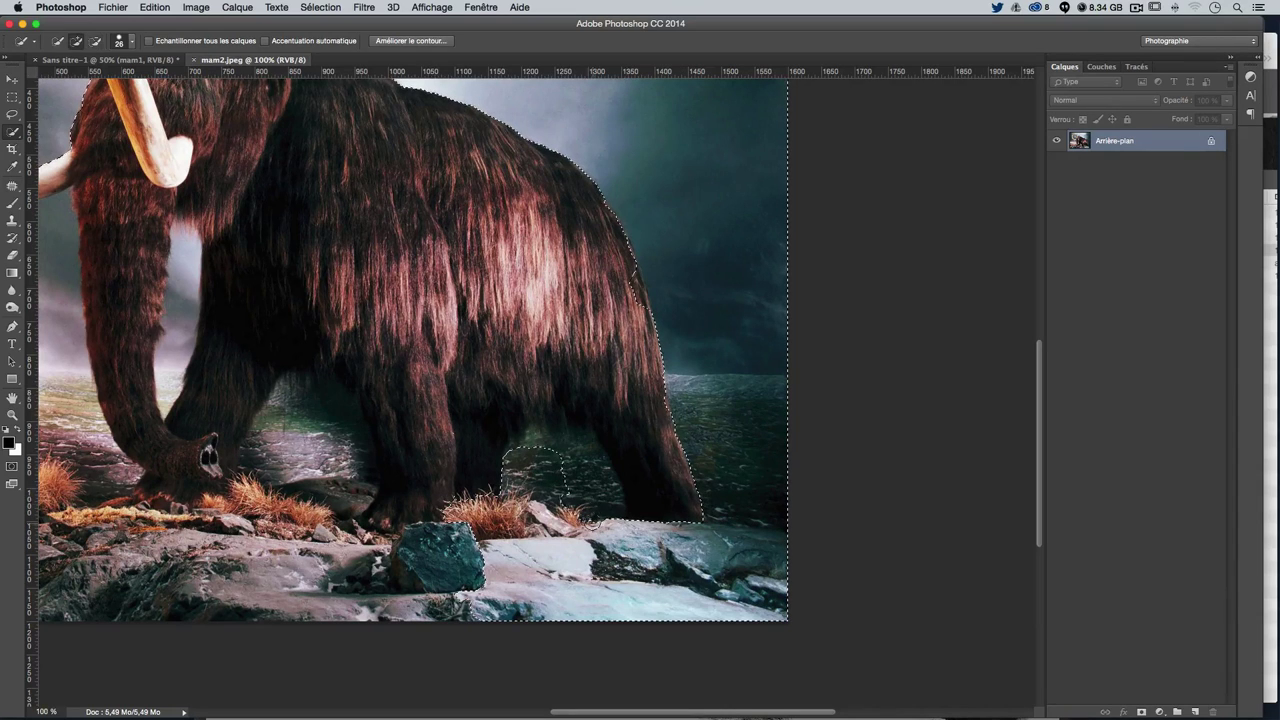
pyautogui.moveTo(683, 497); pyautogui.dragTo(535, 451)
pyautogui.moveTo(452, 560); pyautogui.dragTo(366, 520)
pyautogui.hscroll(-5, 366, 520)
pyautogui.hscroll(-4, 828, 623)
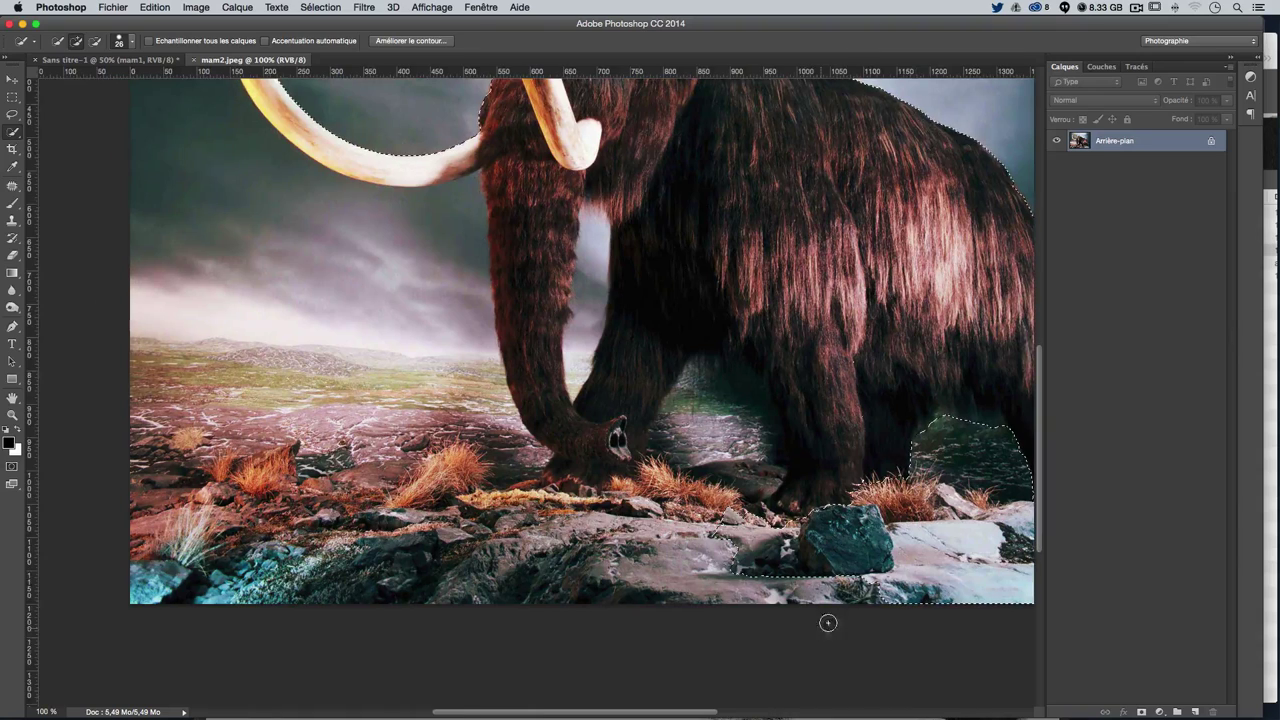
pyautogui.moveTo(720, 522)
pyautogui.mouseDown()
pyautogui.moveTo(745, 585)
pyautogui.moveTo(667, 518)
pyautogui.mouseUp()
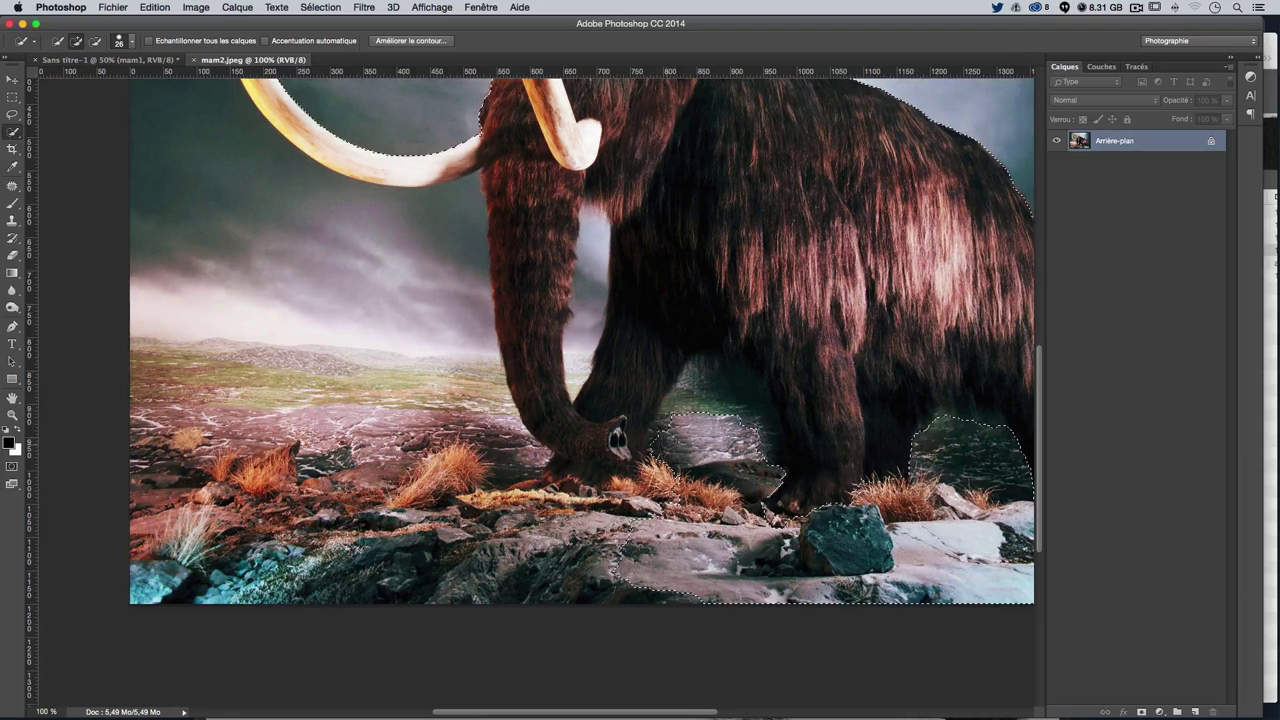
pyautogui.moveTo(685, 395)
pyautogui.mouseDown()
pyautogui.moveTo(725, 405)
pyautogui.moveTo(745, 440)
pyautogui.mouseUp()
# Subtract the grass and rocks from the selection and zoom in on the head and tusks
pyautogui.press('alt')
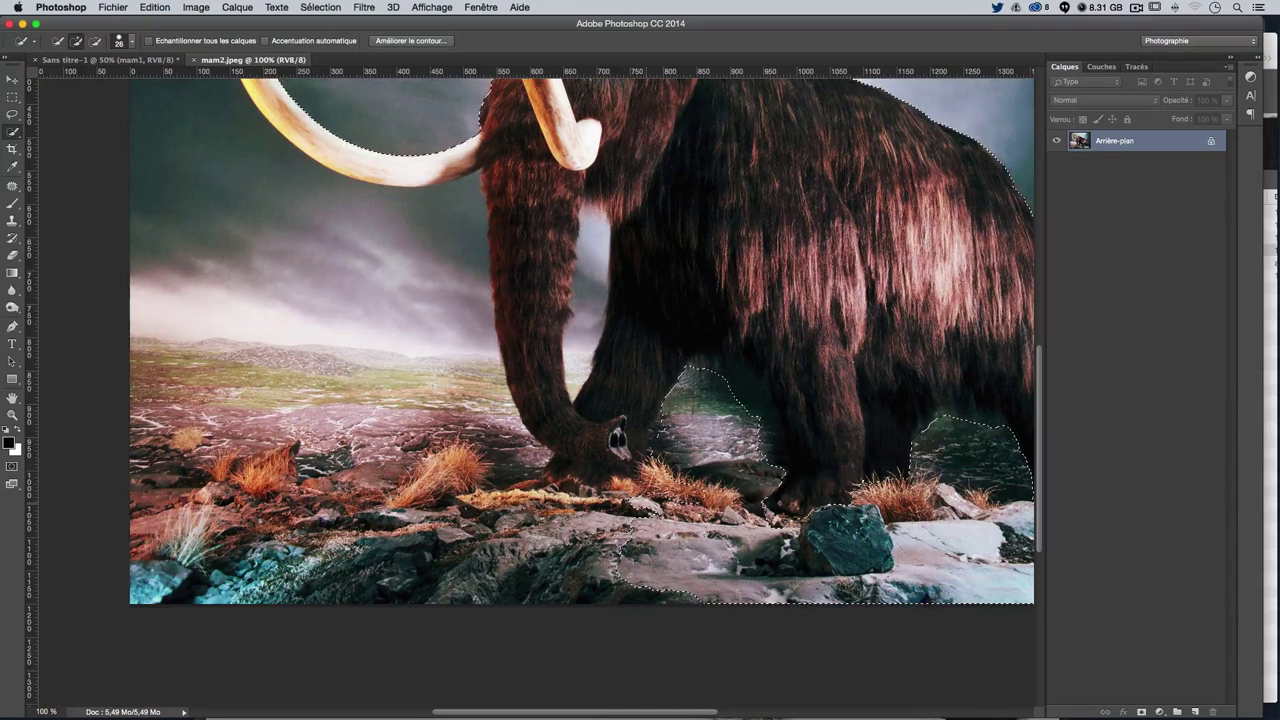
pyautogui.moveTo(615, 507)
pyautogui.mouseDown()
pyautogui.moveTo(485, 500)
pyautogui.moveTo(180, 570)
pyautogui.moveTo(430, 520)
pyautogui.mouseUp()
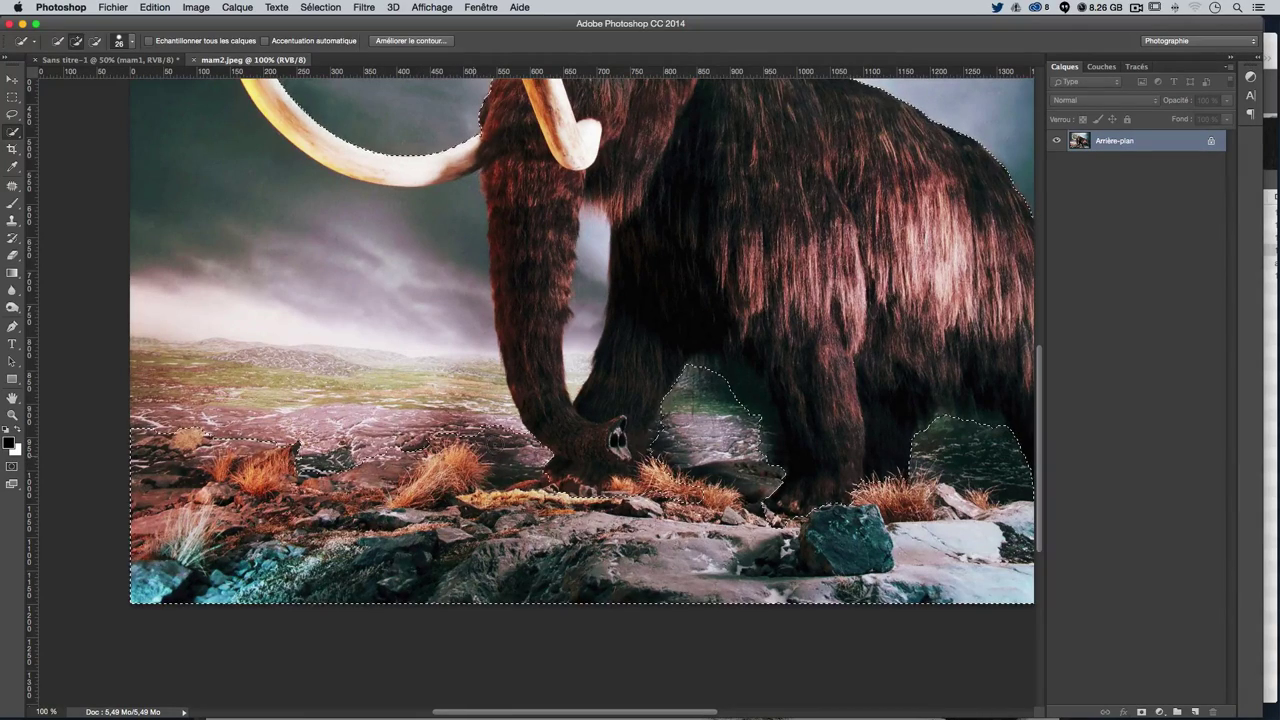
pyautogui.moveTo(497, 443); pyautogui.dragTo(428, 400)
pyautogui.scroll(5, 428, 400)
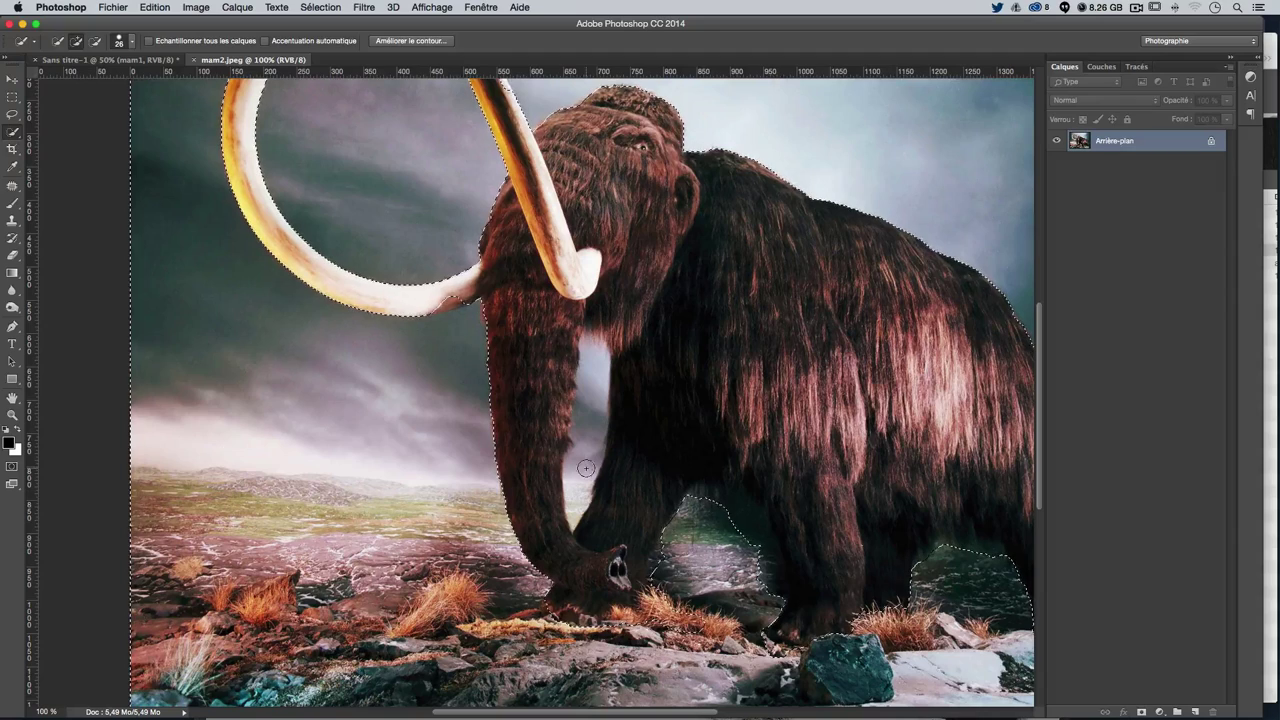
pyautogui.scroll(5, 598, 447)
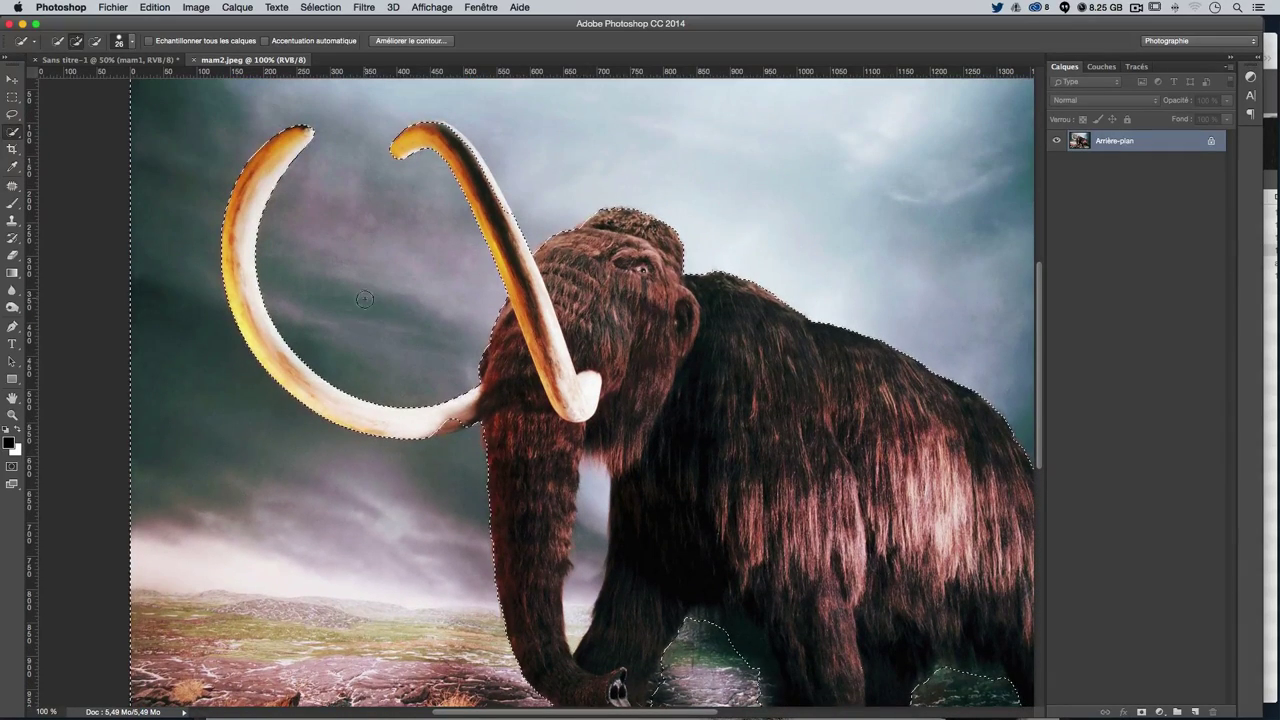
pyautogui.press('alt')
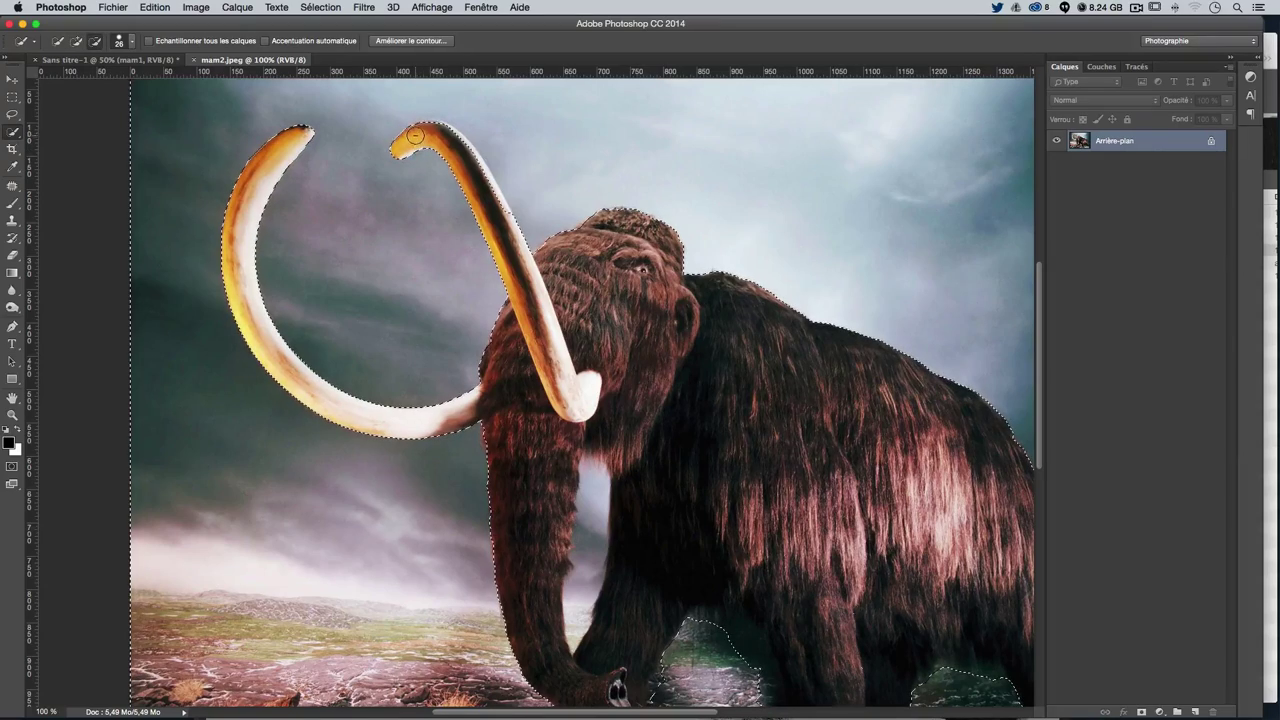
pyautogui.hotkey('ctrl', '+')
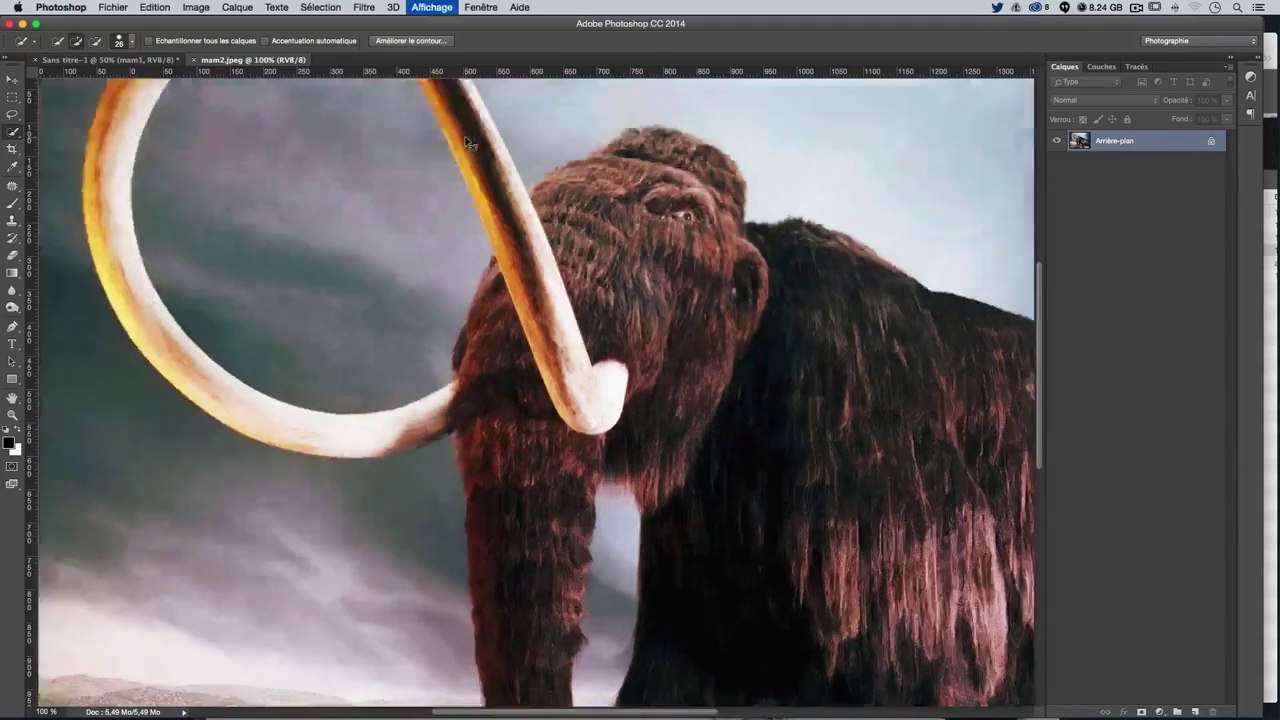
# Add the notch along the tusk back into the selection
pyautogui.scroll(5, 465, 137)
pyautogui.scroll(1, 465, 137)
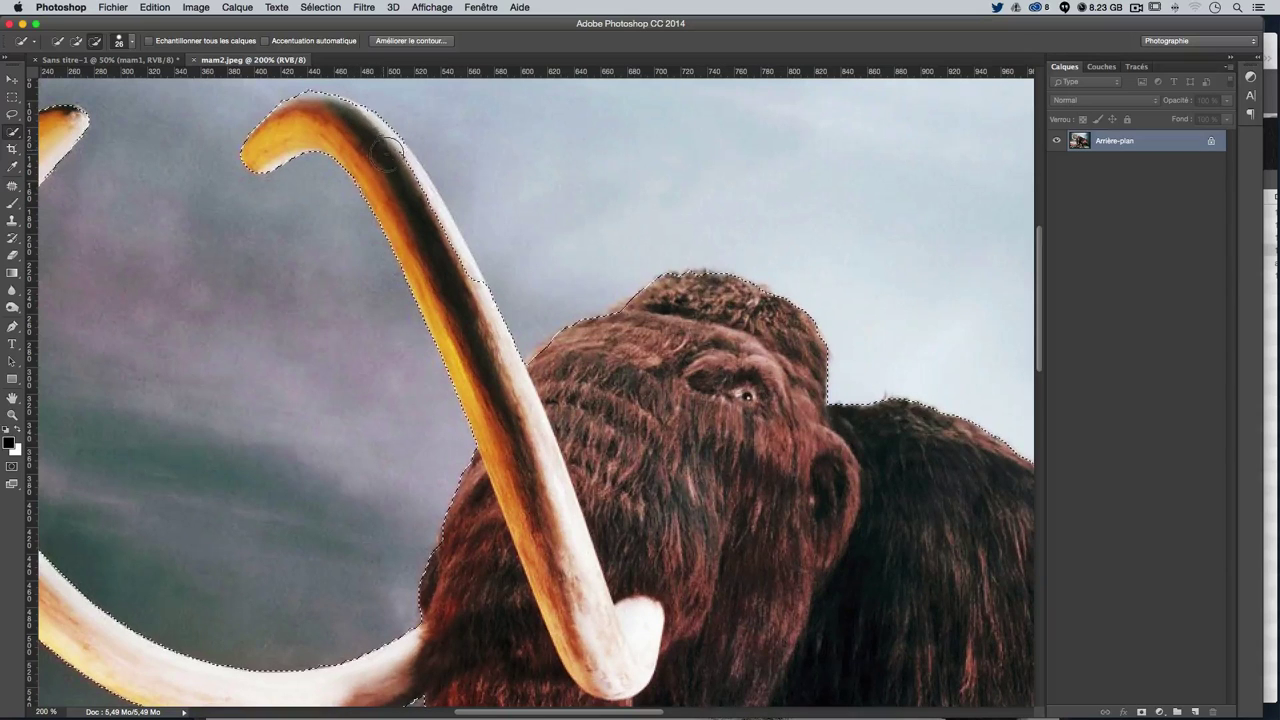
pyautogui.moveTo(388, 150); pyautogui.dragTo(460, 283)
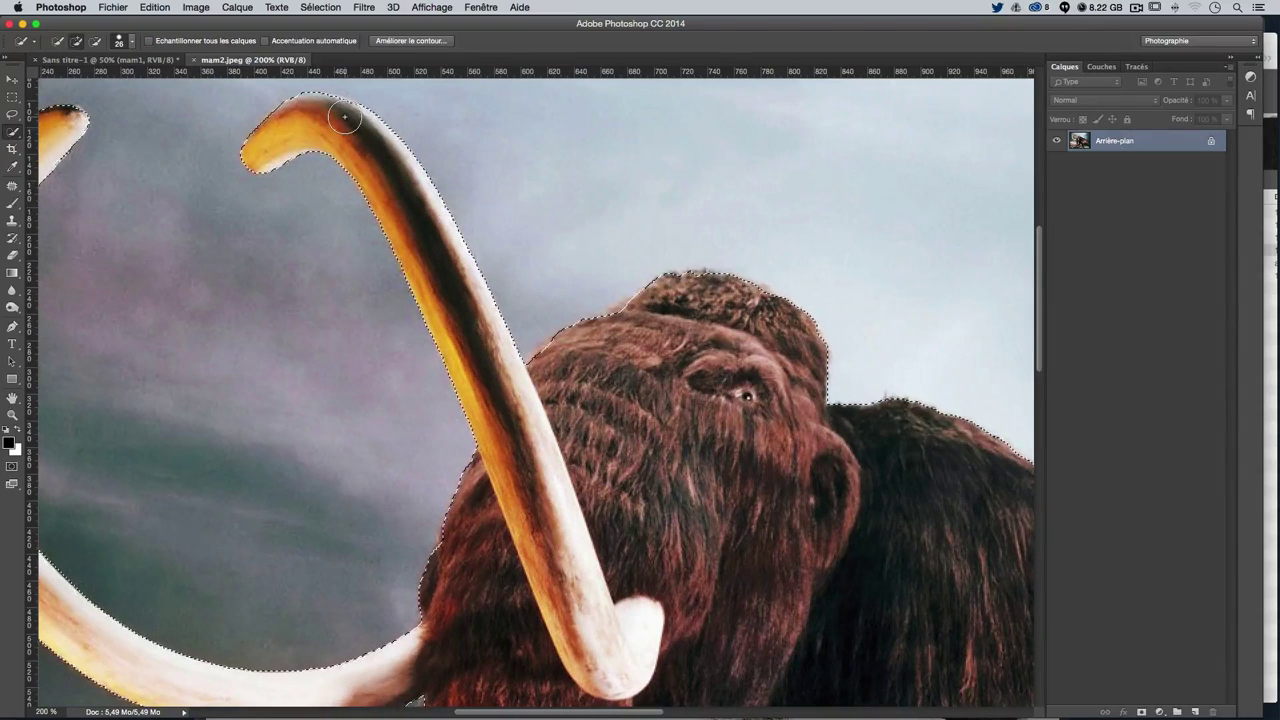
pyautogui.press('alt')
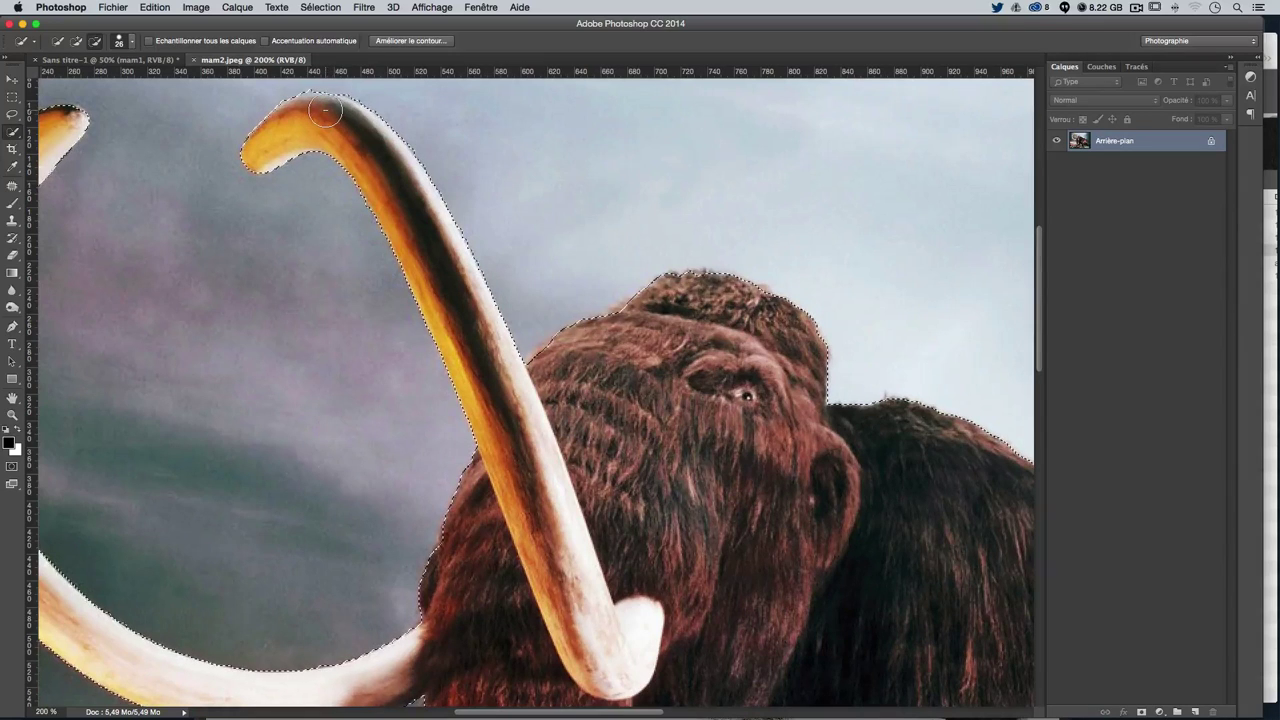
# Remove the sky gap between the front legs from the selection
pyautogui.hscroll(-3, 343, 175)
pyautogui.hscroll(-4, 300, 178)
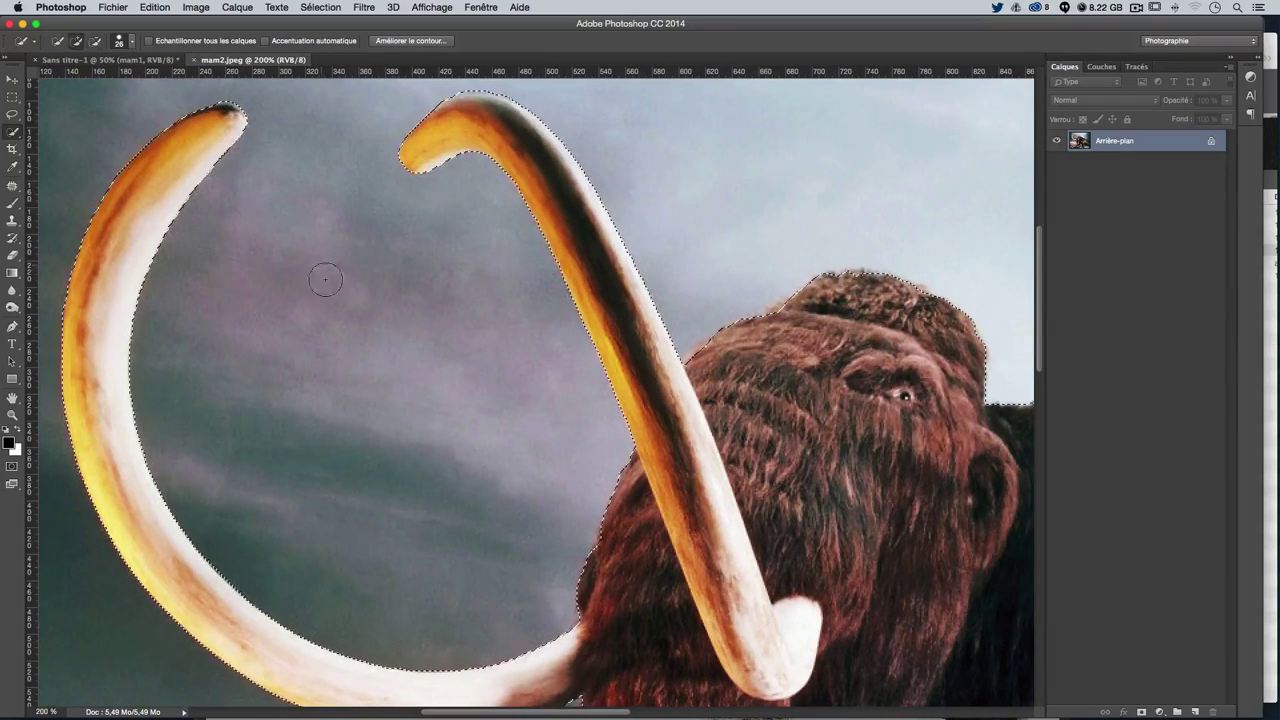
pyautogui.scroll(-2, 286, 263)
pyautogui.scroll(-1, 106, 309)
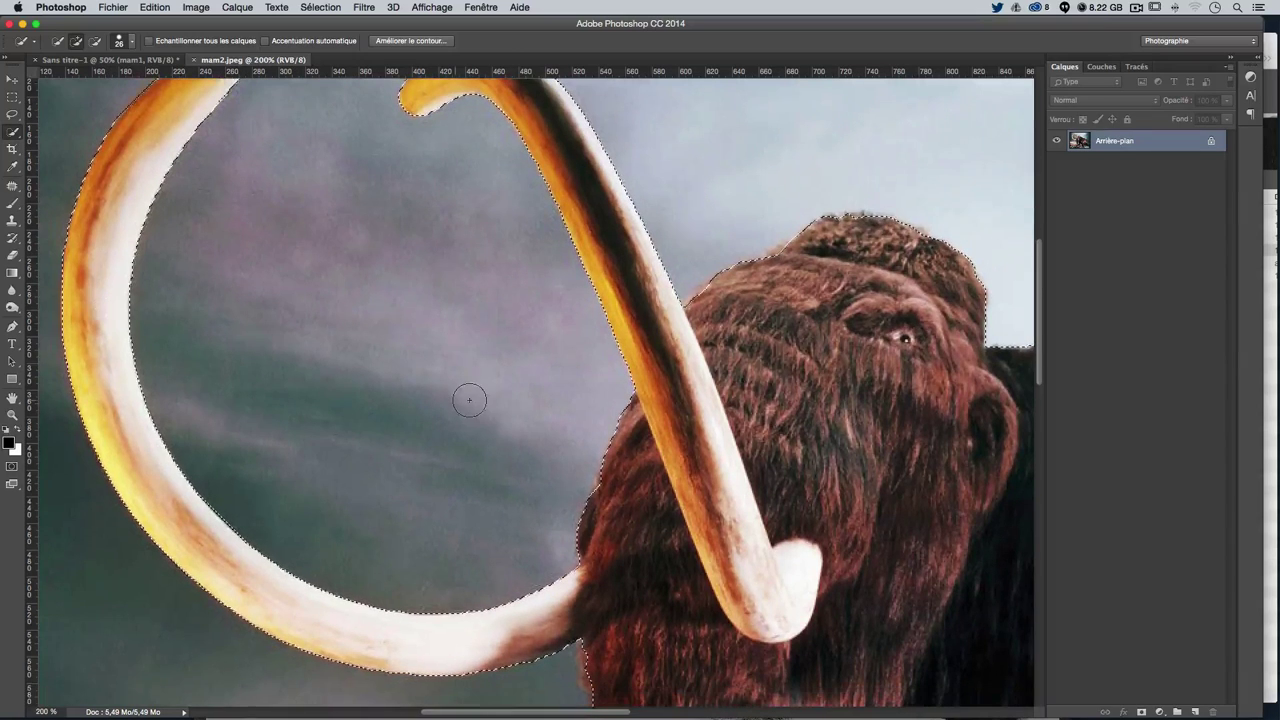
pyautogui.hscroll(3, 469, 400)
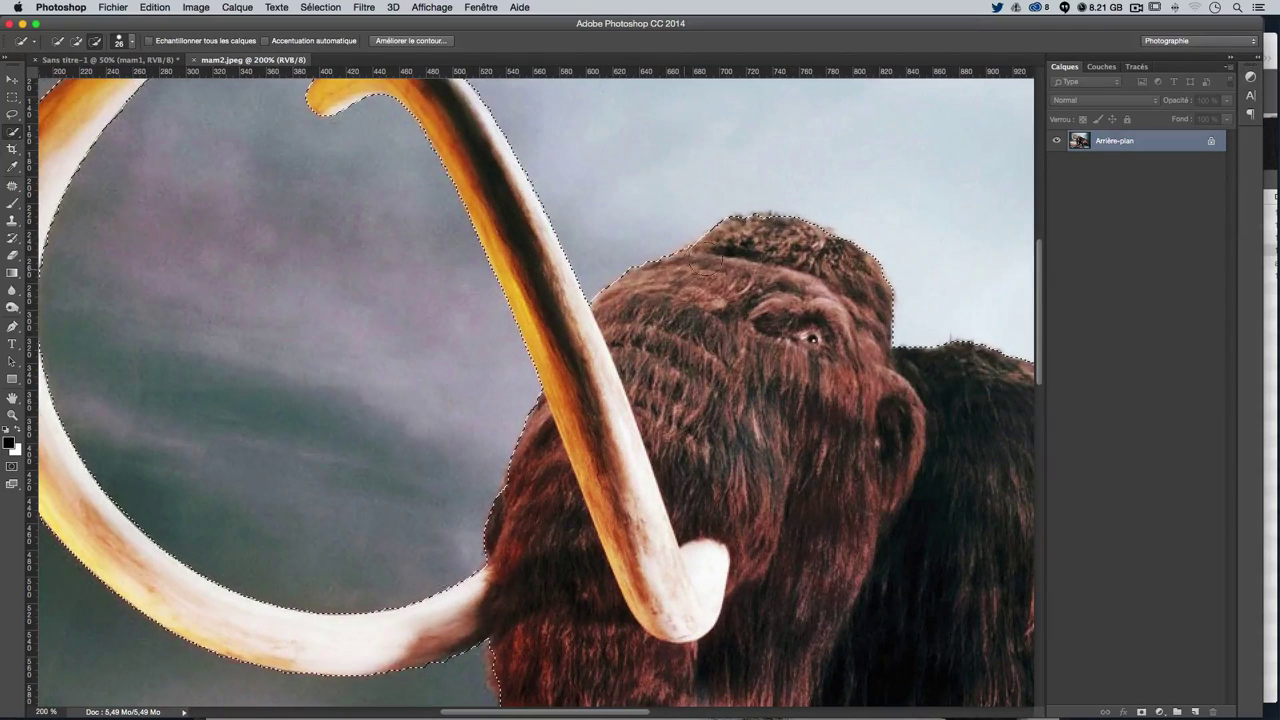
pyautogui.scroll(-5, 834, 349)
pyautogui.scroll(-3, 877, 380)
pyautogui.moveTo(877, 380)
pyautogui.mouseDown()
pyautogui.moveTo(541, 318)
pyautogui.moveTo(557, 171)
pyautogui.mouseUp()
pyautogui.press('alt')
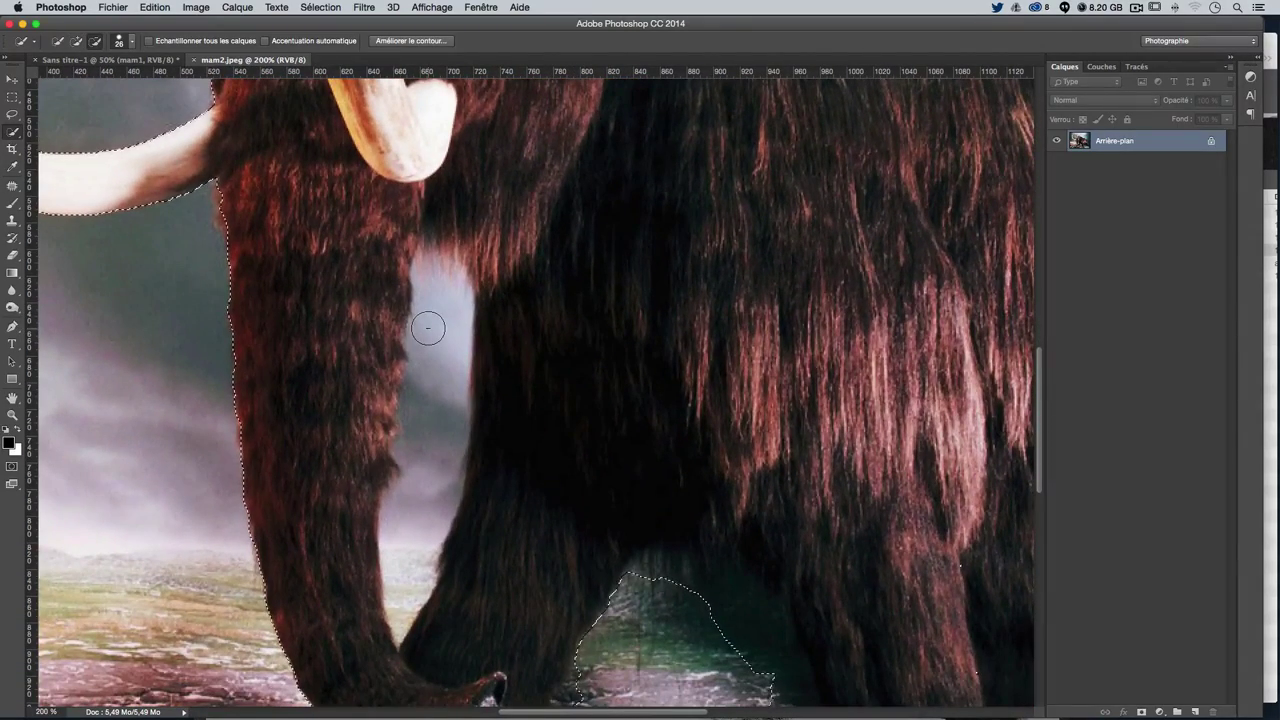
pyautogui.moveTo(431, 309); pyautogui.dragTo(417, 560)
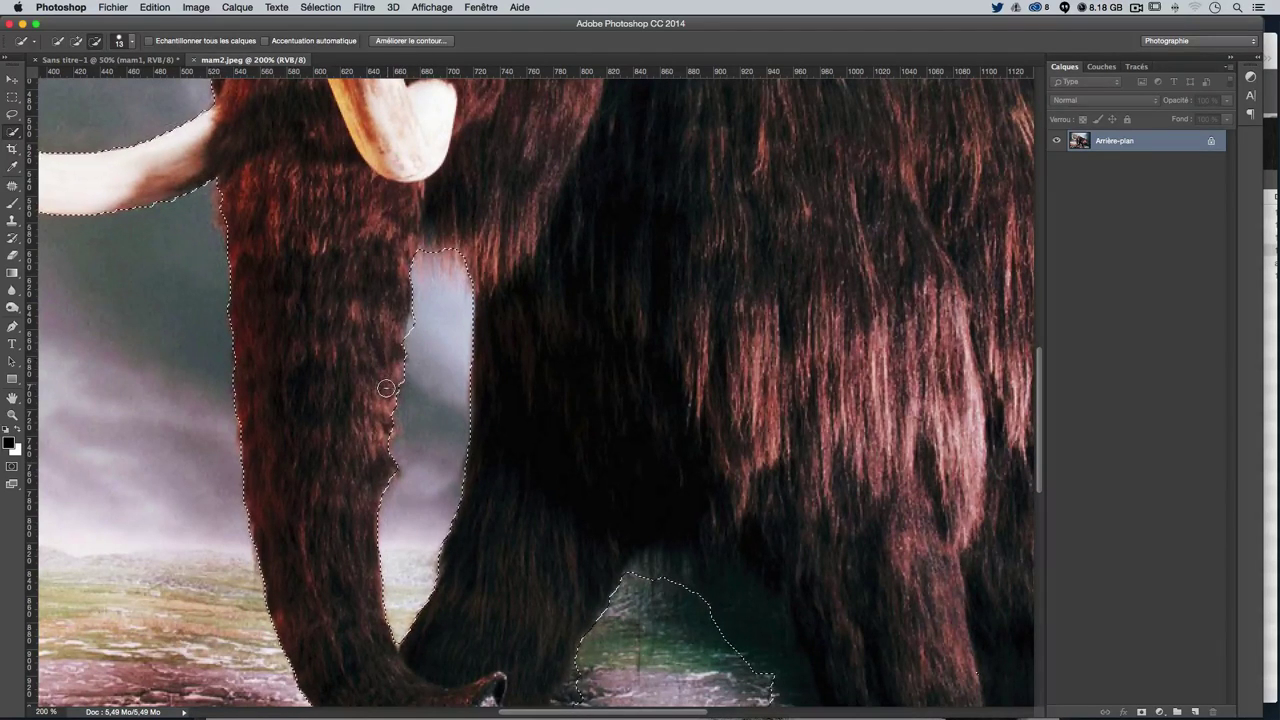
pyautogui.click(420, 316)
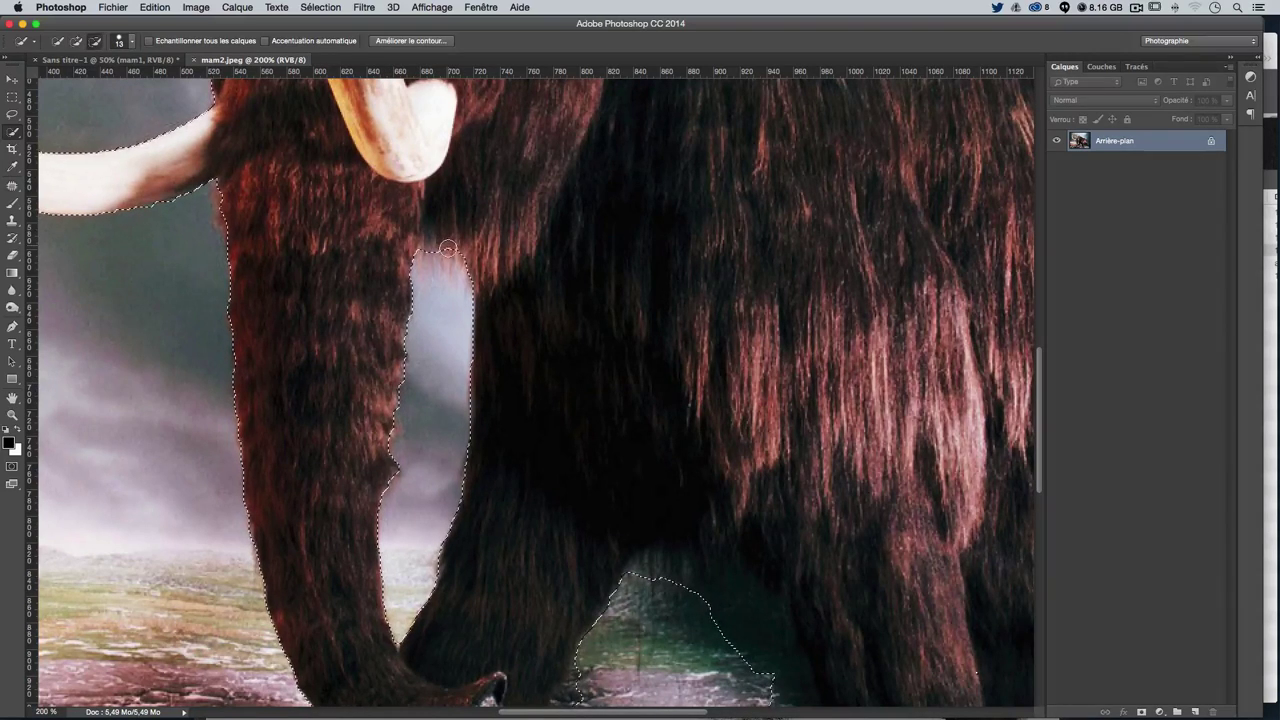
# Remove the ground between the legs while keeping the right leg's edge selected
pyautogui.scroll(-5, 645, 596)
pyautogui.scroll(-2, 645, 596)
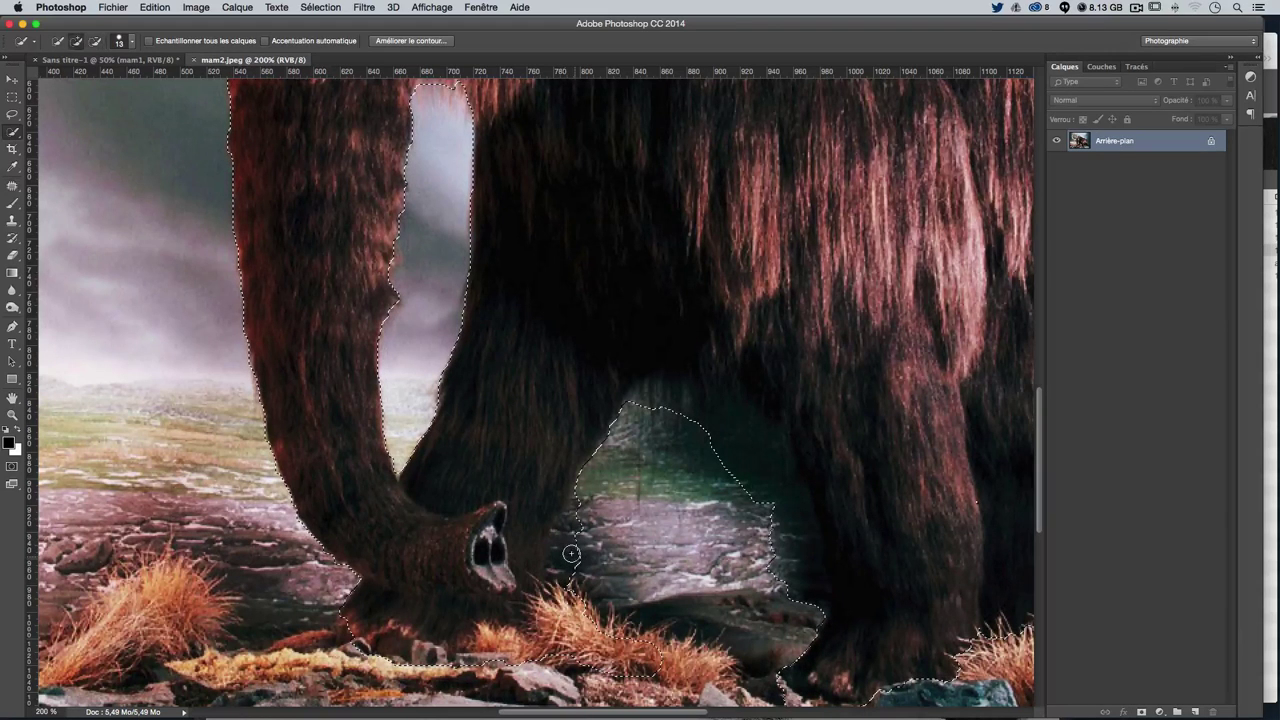
pyautogui.moveTo(563, 539)
pyautogui.mouseDown()
pyautogui.moveTo(571, 519)
pyautogui.moveTo(529, 567)
pyautogui.mouseUp()
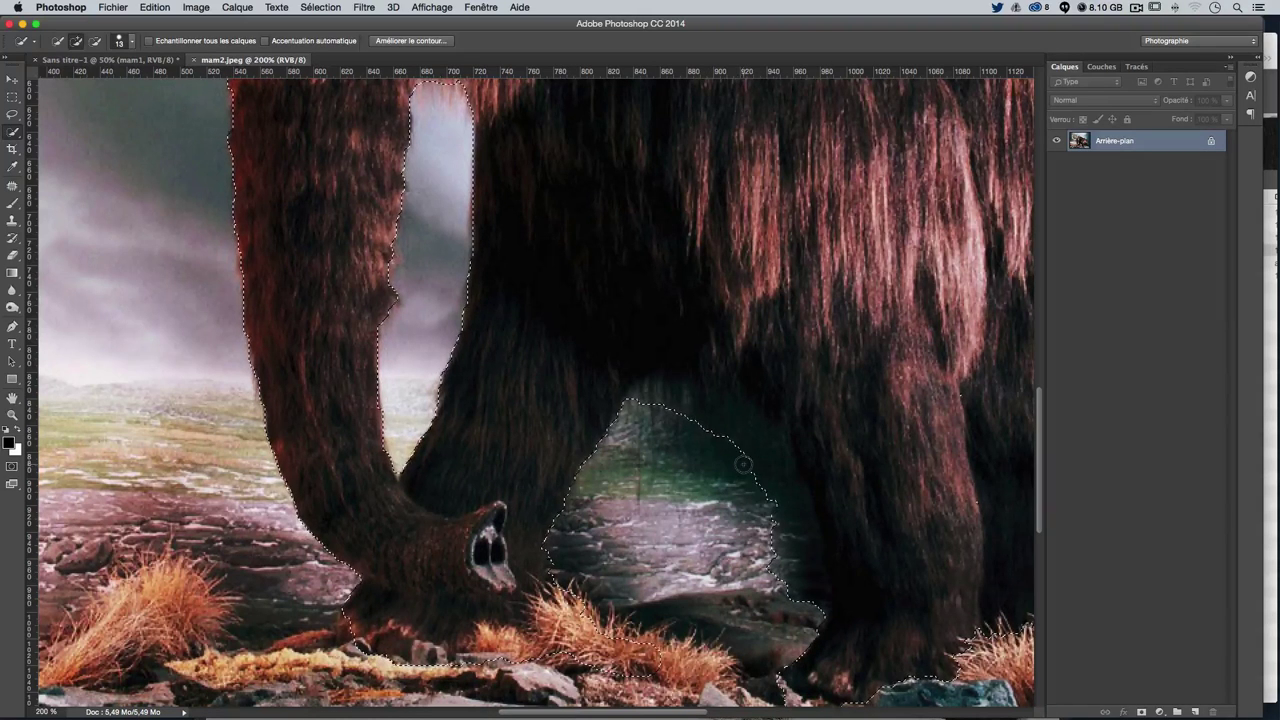
pyautogui.moveTo(598, 557); pyautogui.dragTo(752, 445)
pyautogui.press('alt')
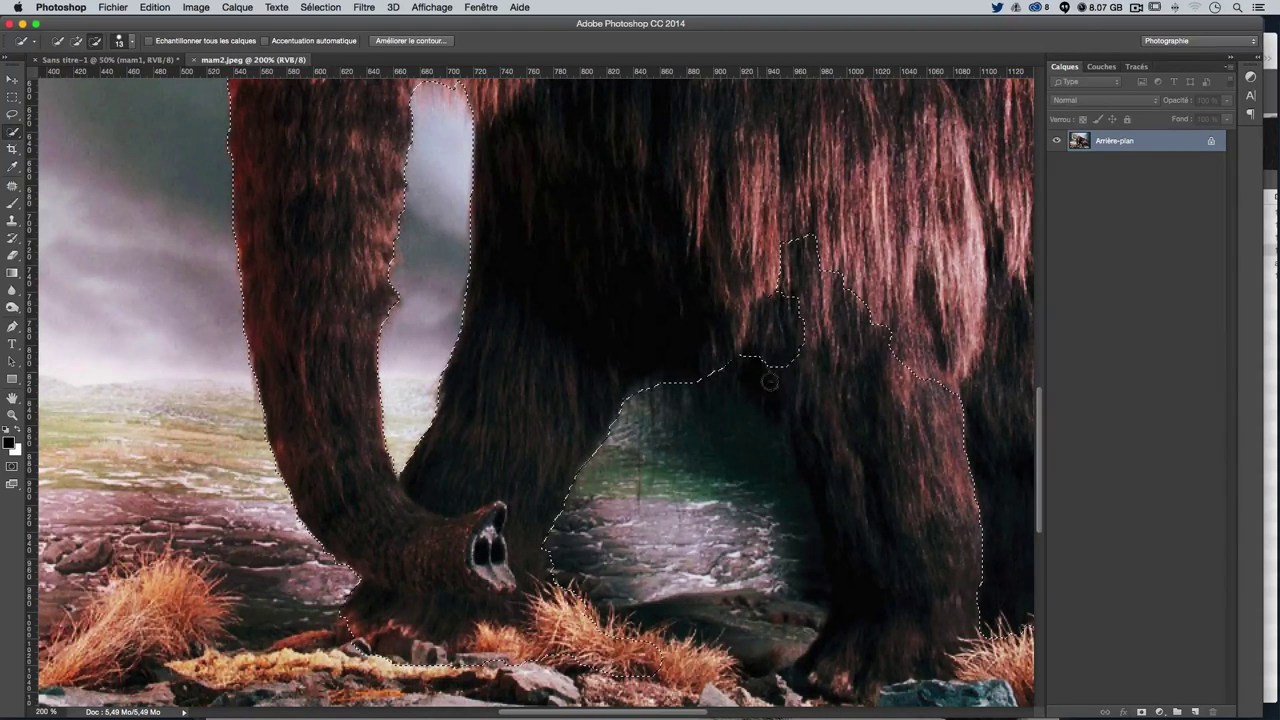
pyautogui.moveTo(770, 381); pyautogui.dragTo(790, 242)
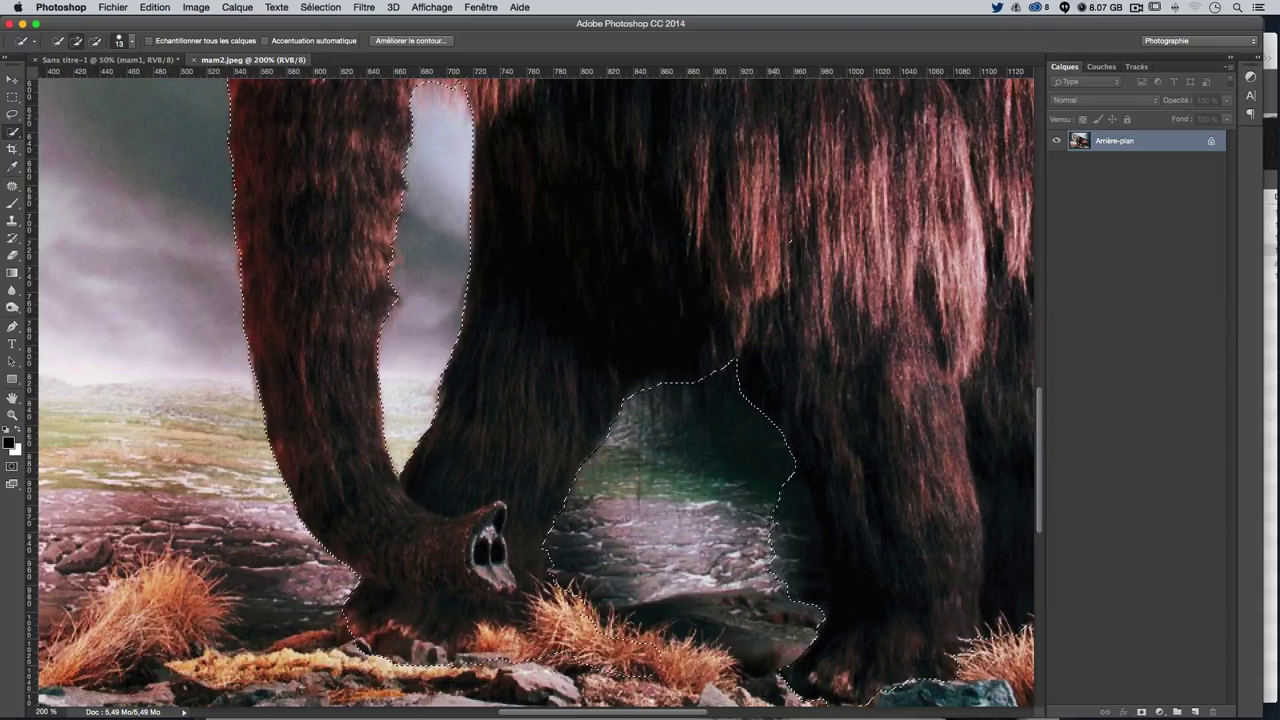
pyautogui.click(790, 553)
pyautogui.press('alt')
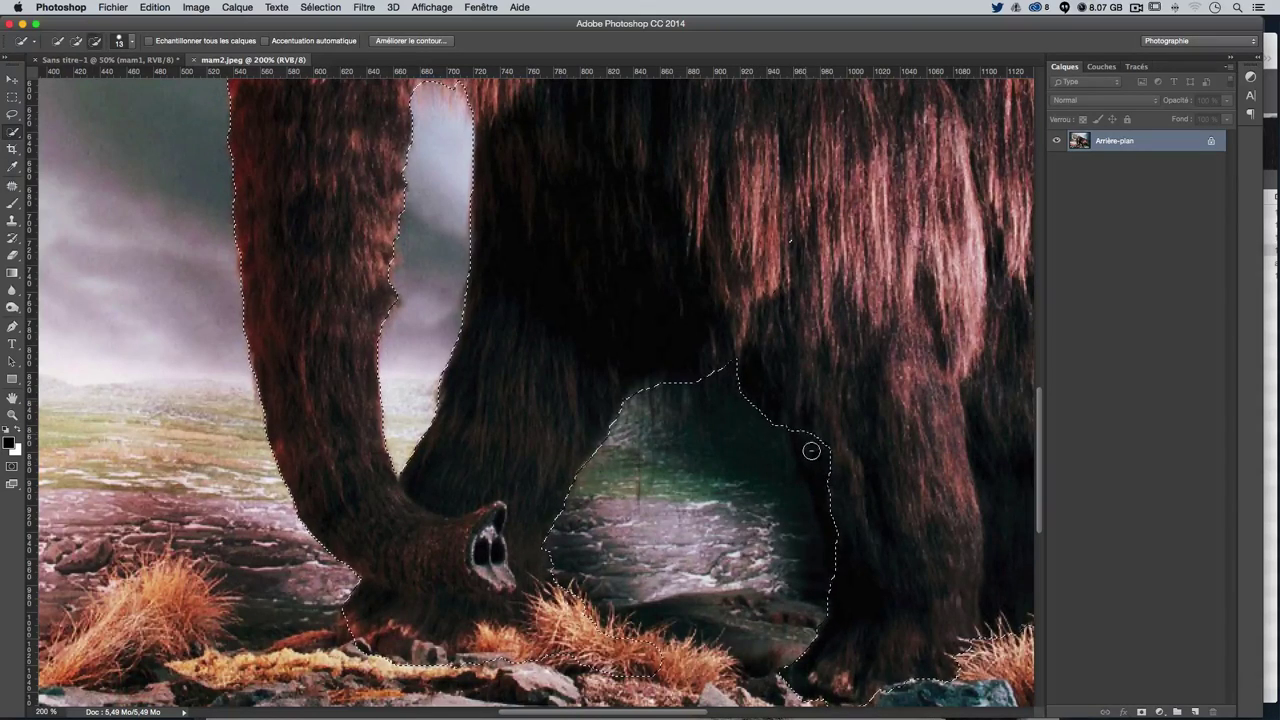
pyautogui.moveTo(795, 425); pyautogui.dragTo(833, 616)
# Exclude the grass clump near the feet from the mammoth selection
pyautogui.scroll(-5, 895, 568)
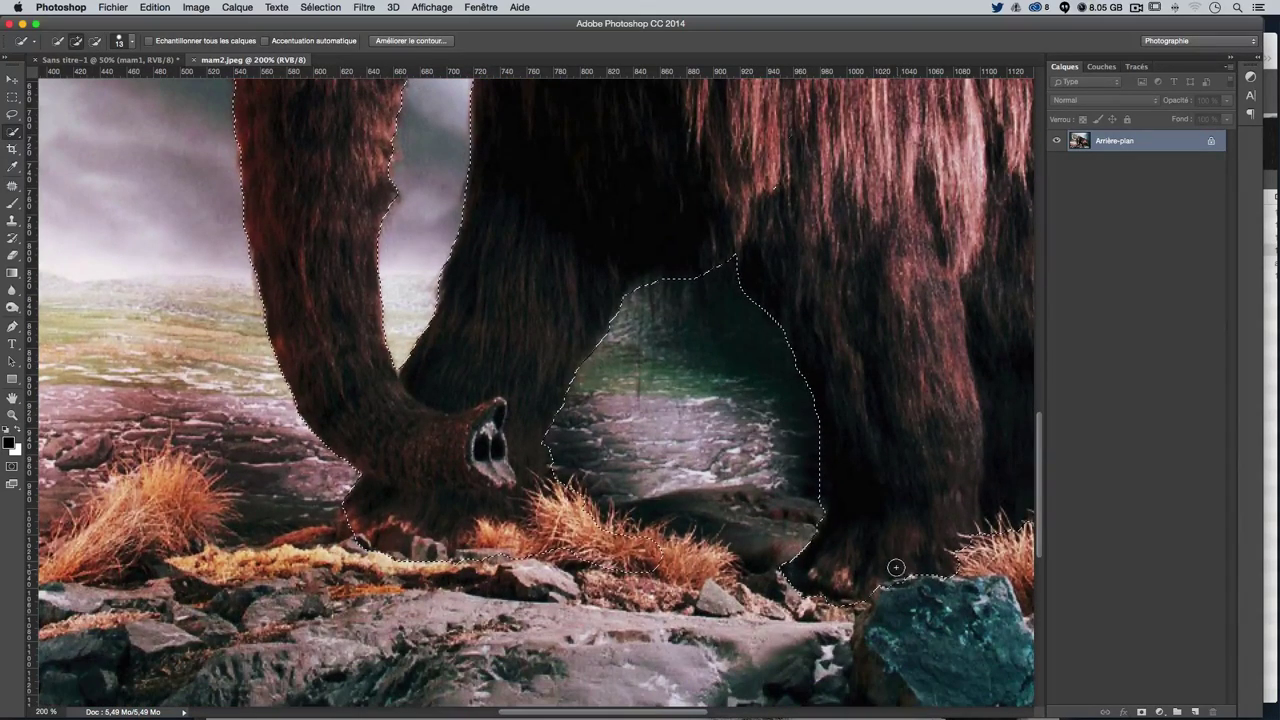
pyautogui.scroll(-2, 840, 384)
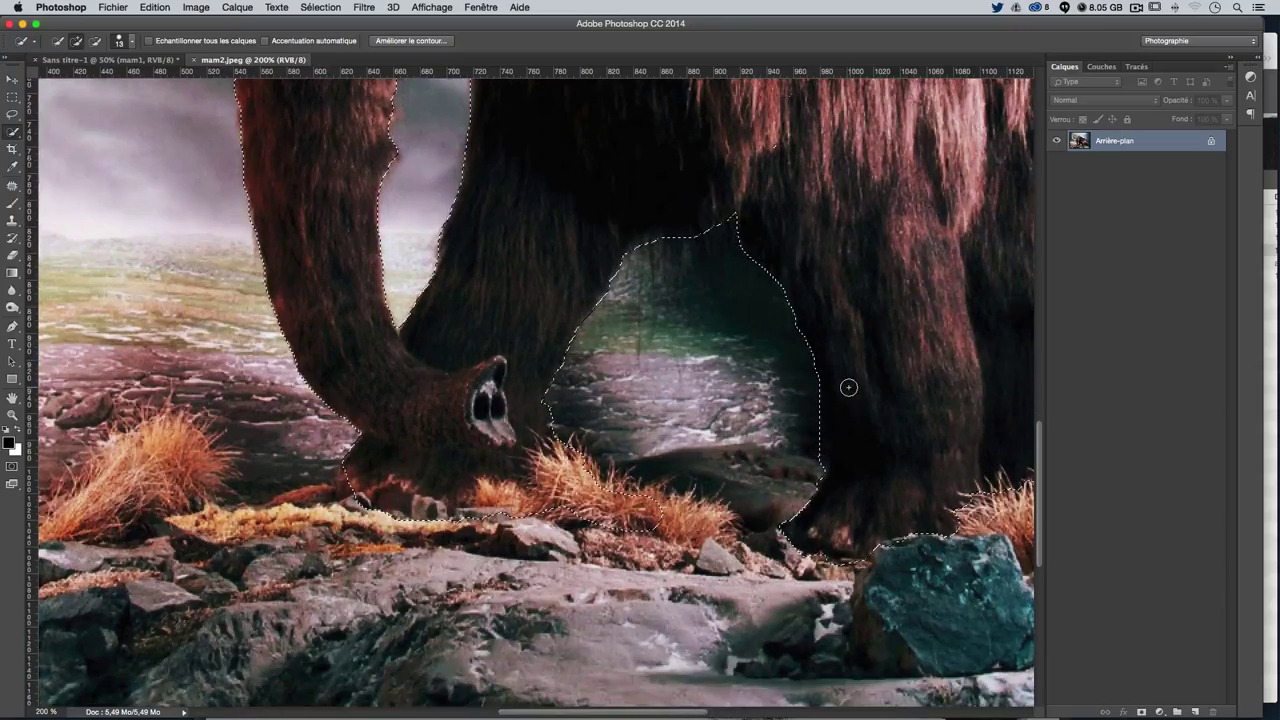
pyautogui.hscroll(10, 782, 349)
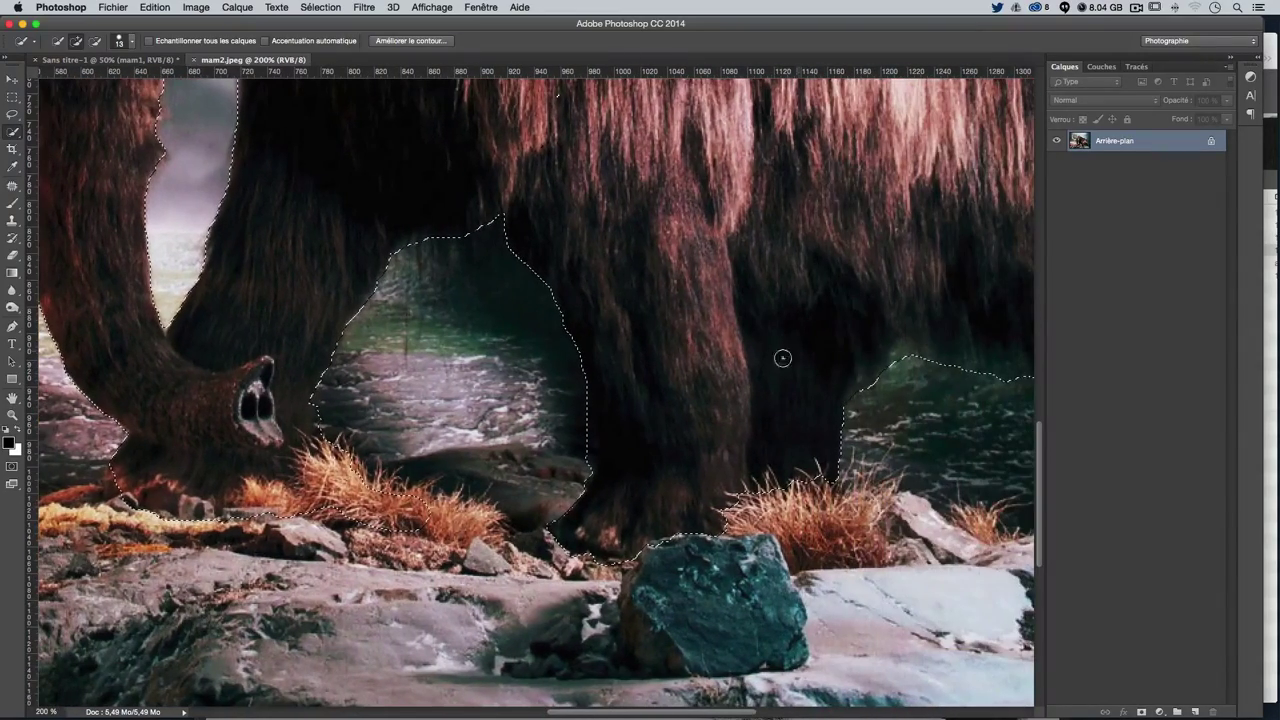
pyautogui.scroll(2, 816, 493)
pyautogui.hscroll(3, 816, 493)
pyautogui.hscroll(1, 816, 493)
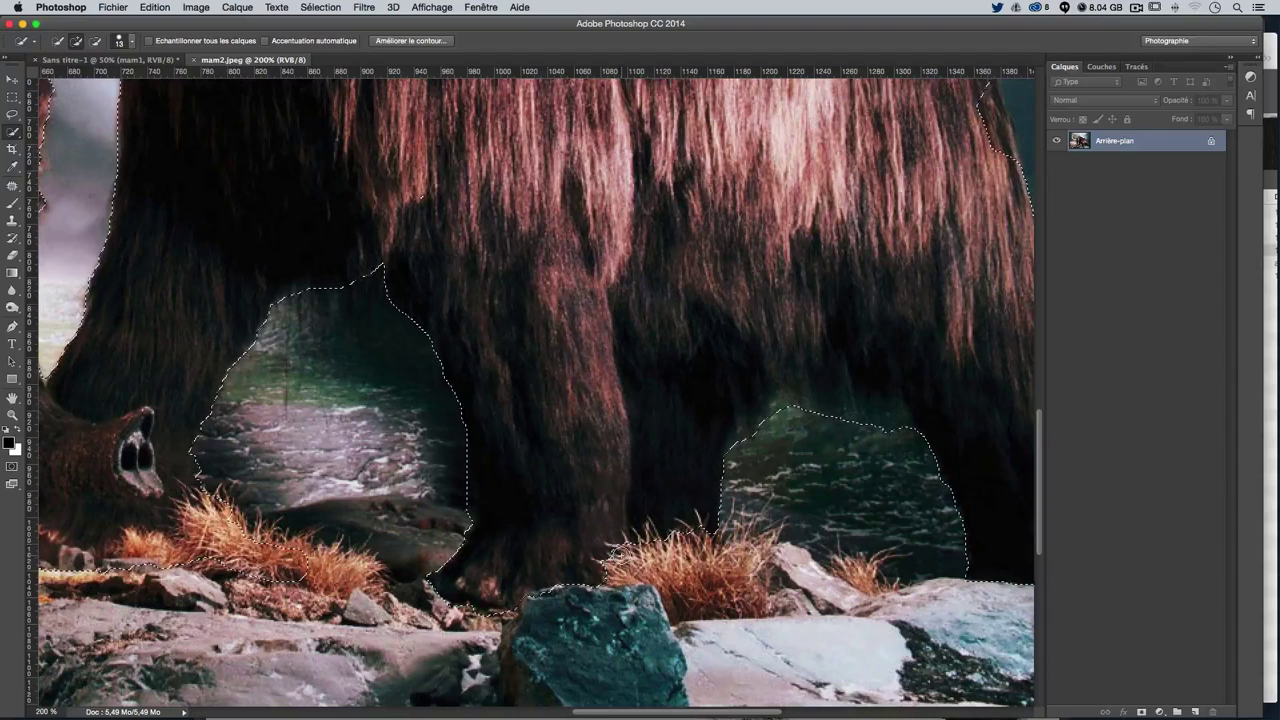
pyautogui.press('alt')
pyautogui.moveTo(614, 550); pyautogui.dragTo(733, 540)
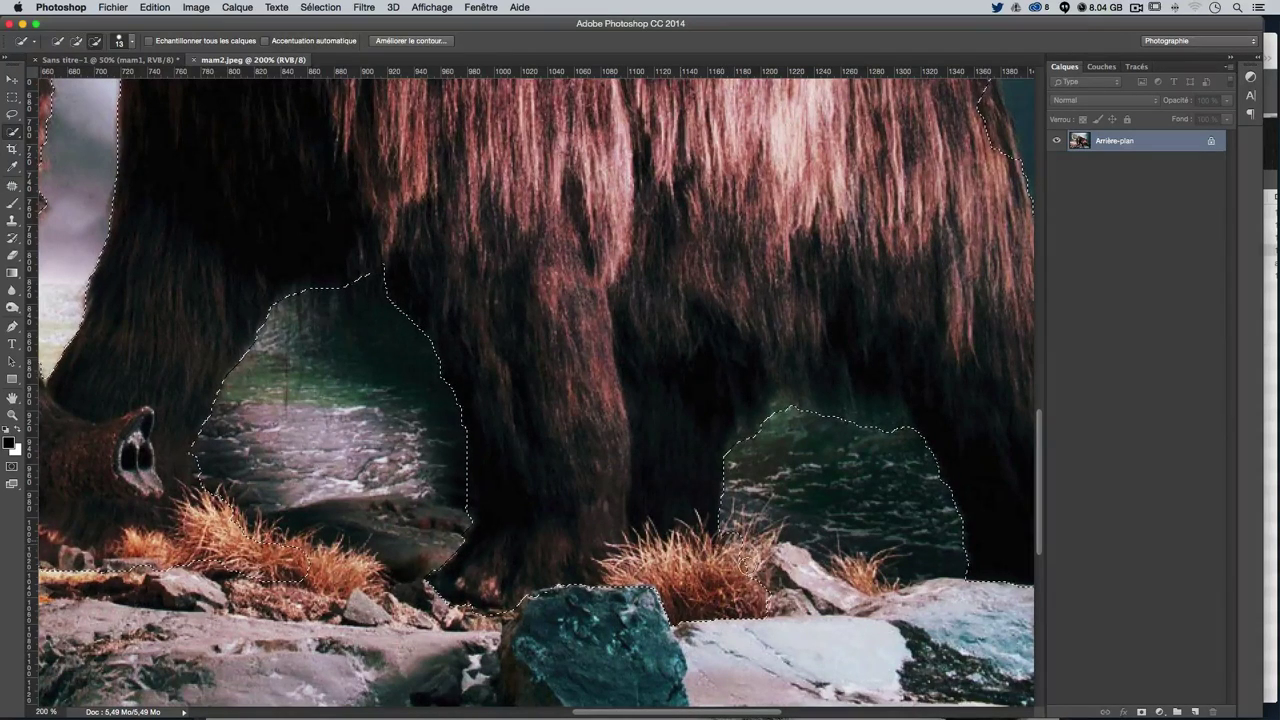
# Check the whole selection, then smooth its edge along the back's hair
pyautogui.press('super+0')
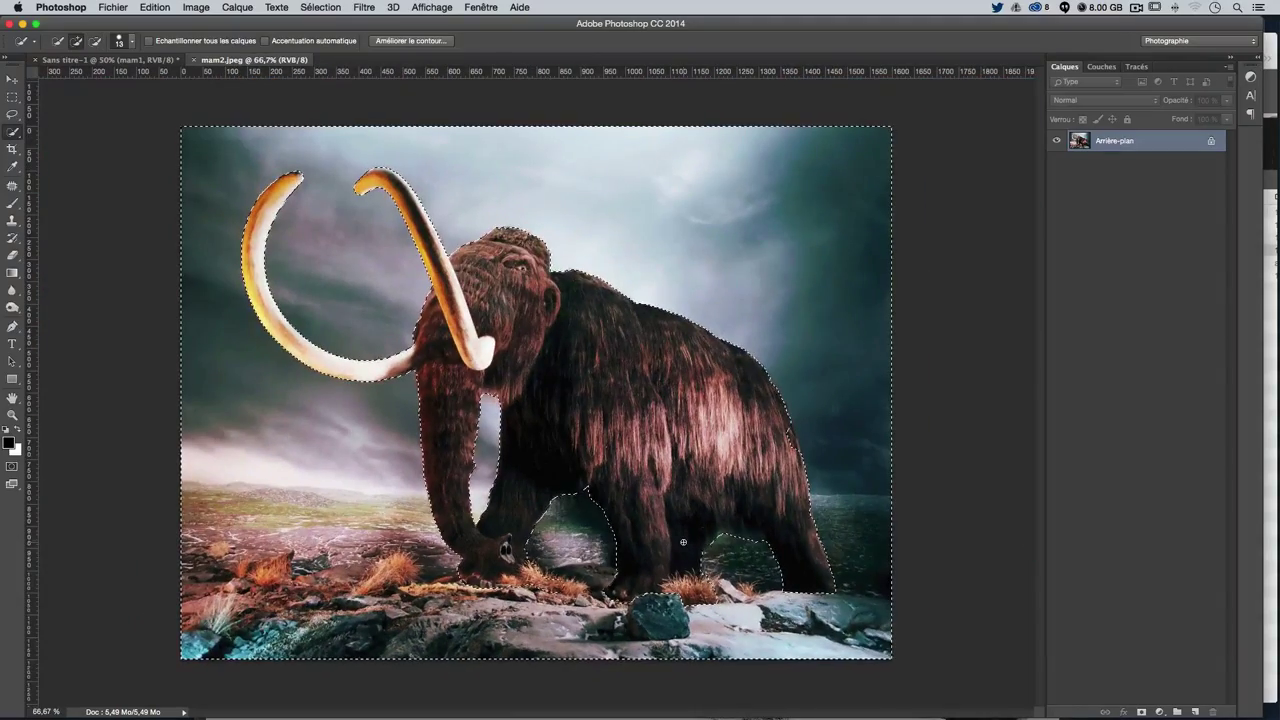
pyautogui.press('super+plus')
pyautogui.press('super+plus')
pyautogui.hscroll(3, 802, 451)
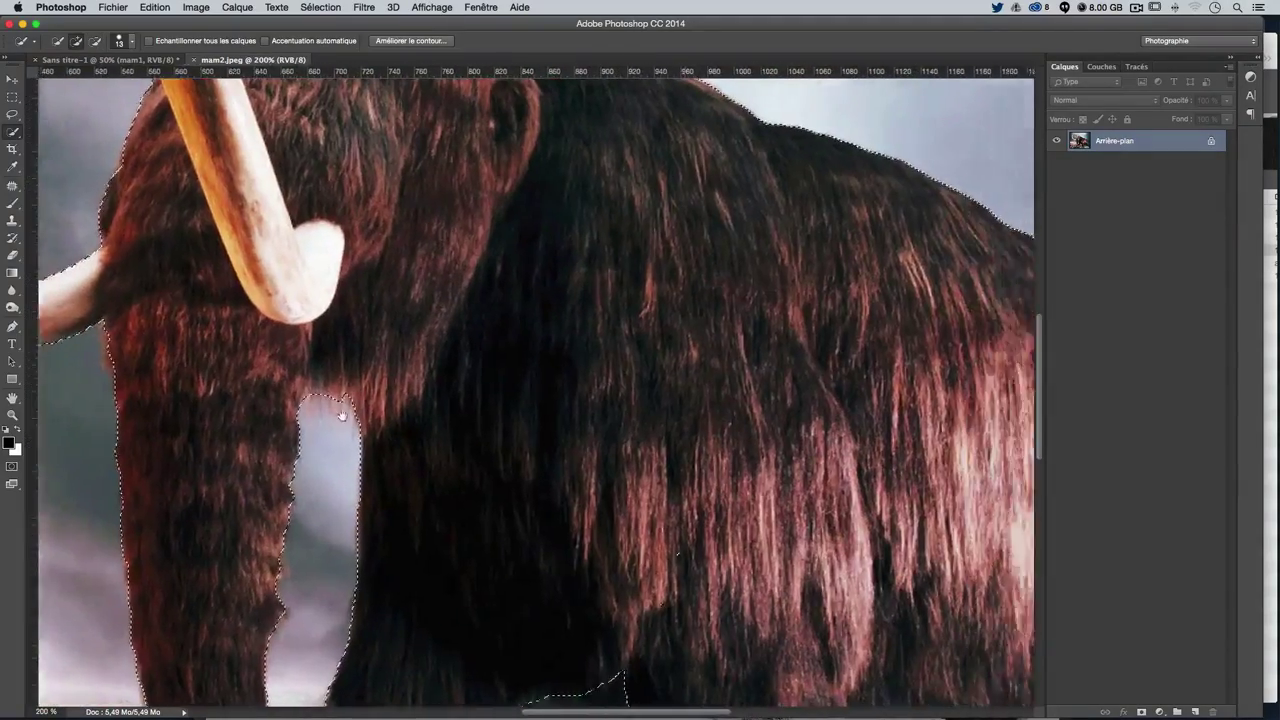
pyautogui.hscroll(7, 580, 429)
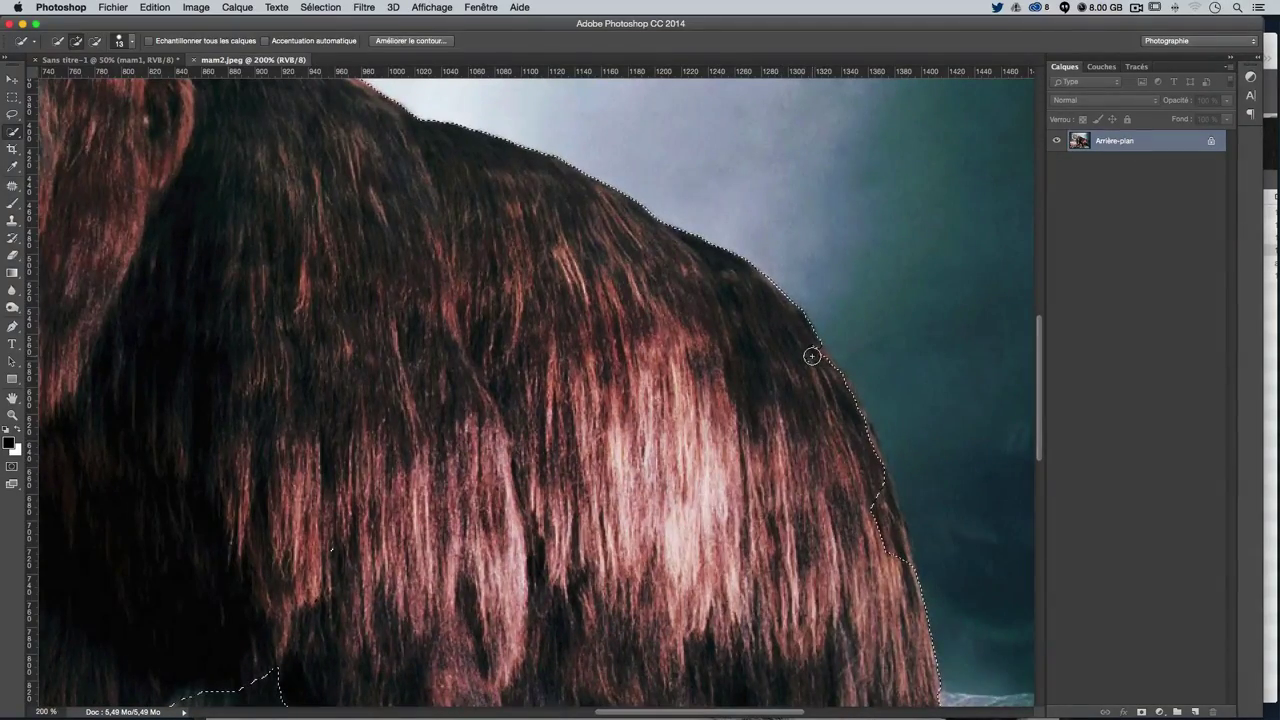
pyautogui.press('alt')
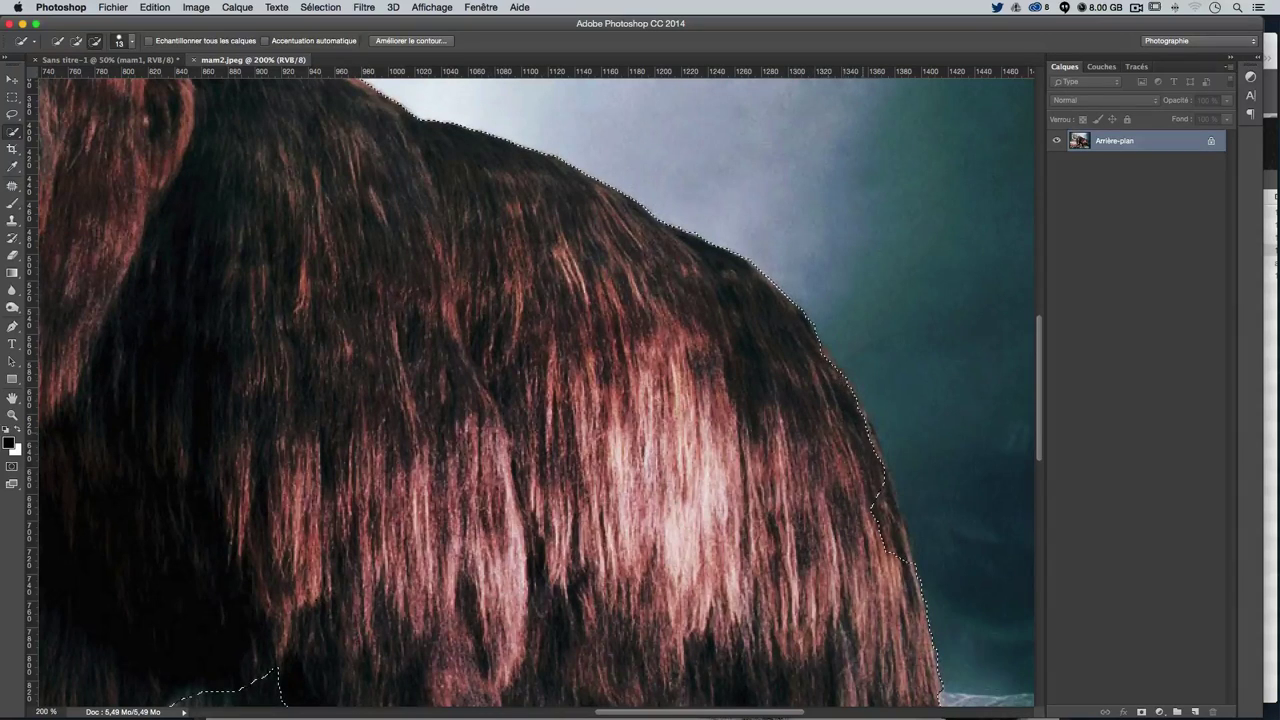
pyautogui.moveTo(900, 505); pyautogui.dragTo(906, 540)
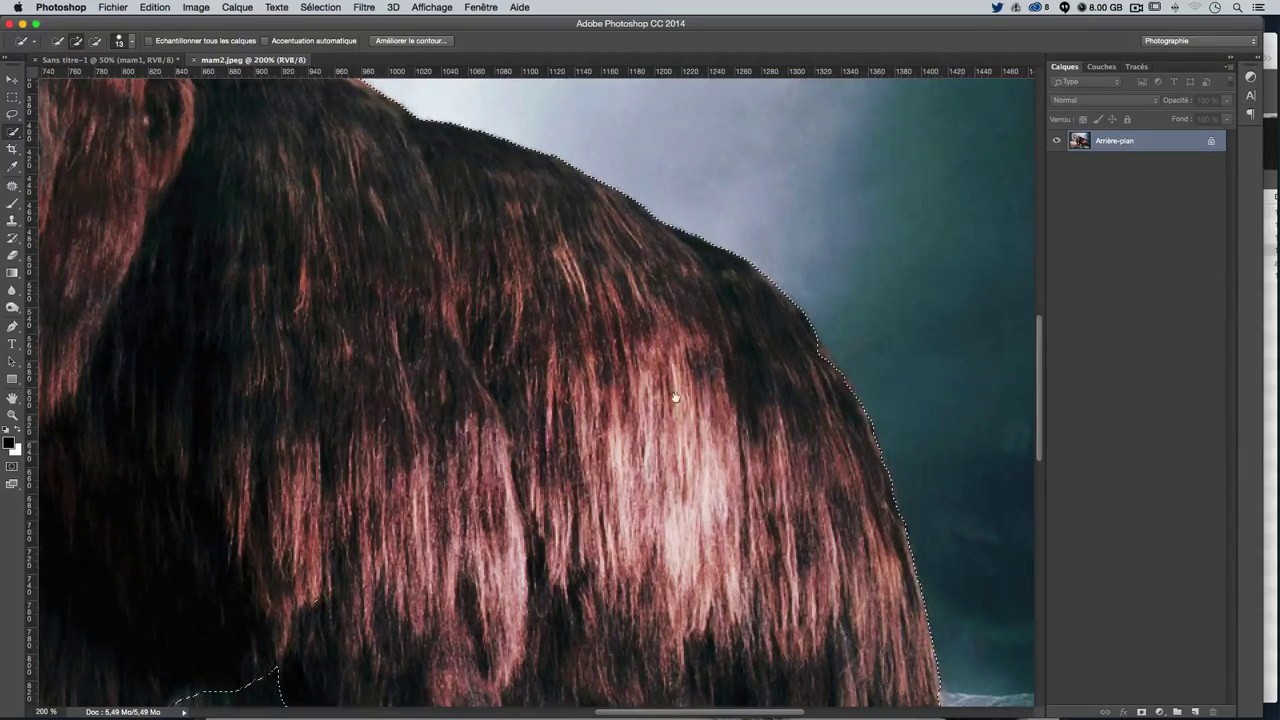
# Adjust the selection along the hind edge, dismissing the locked-layer warning
pyautogui.moveTo(675, 397); pyautogui.dragTo(601, 222)
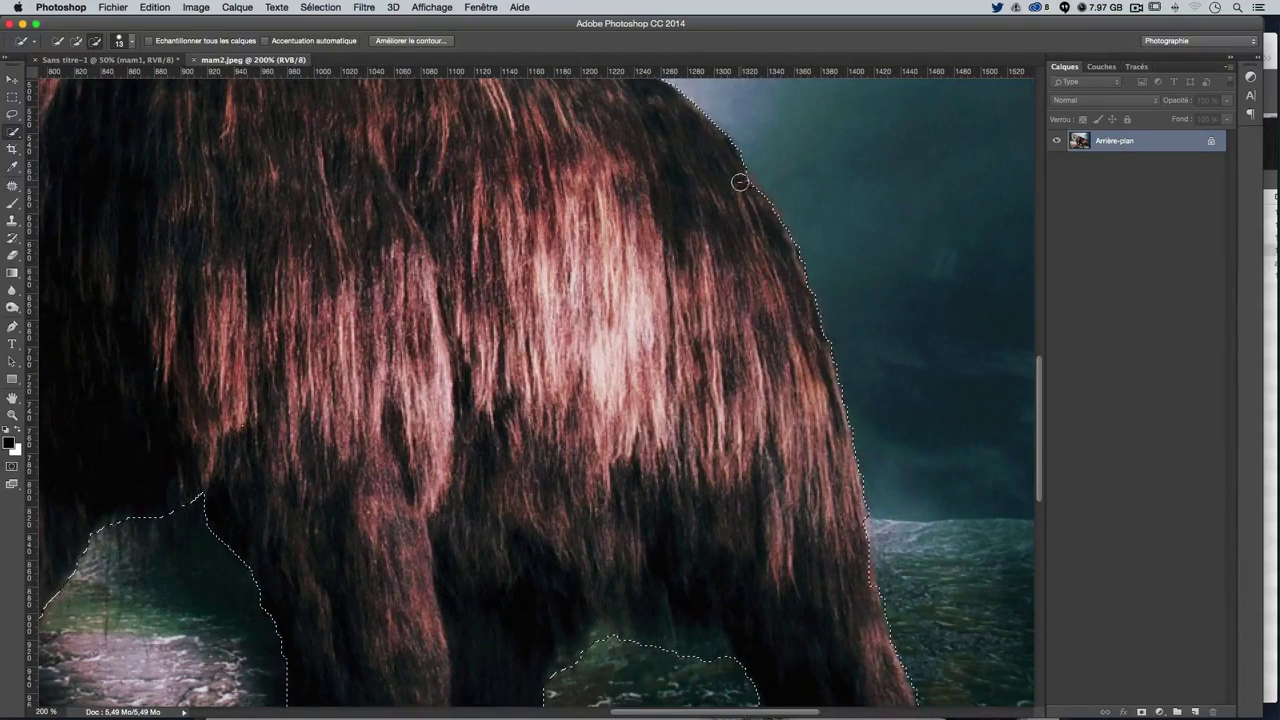
pyautogui.scroll(-5, 790, 320)
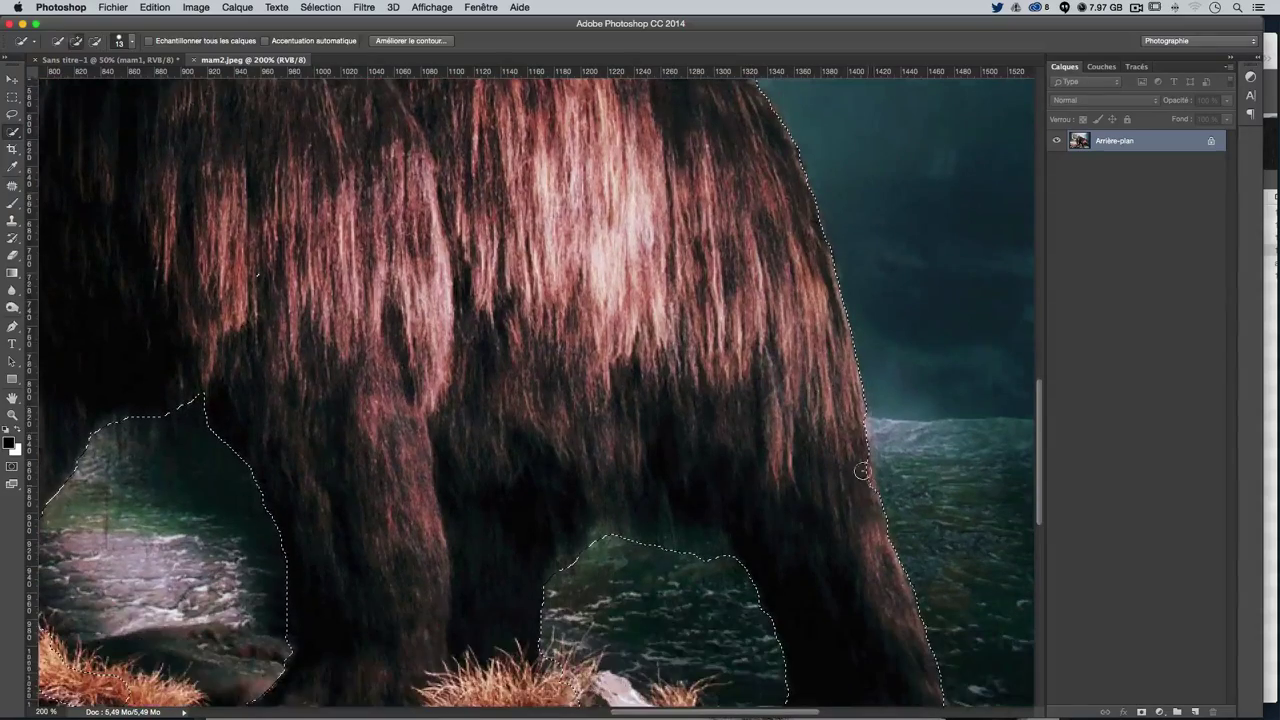
pyautogui.press('alt')
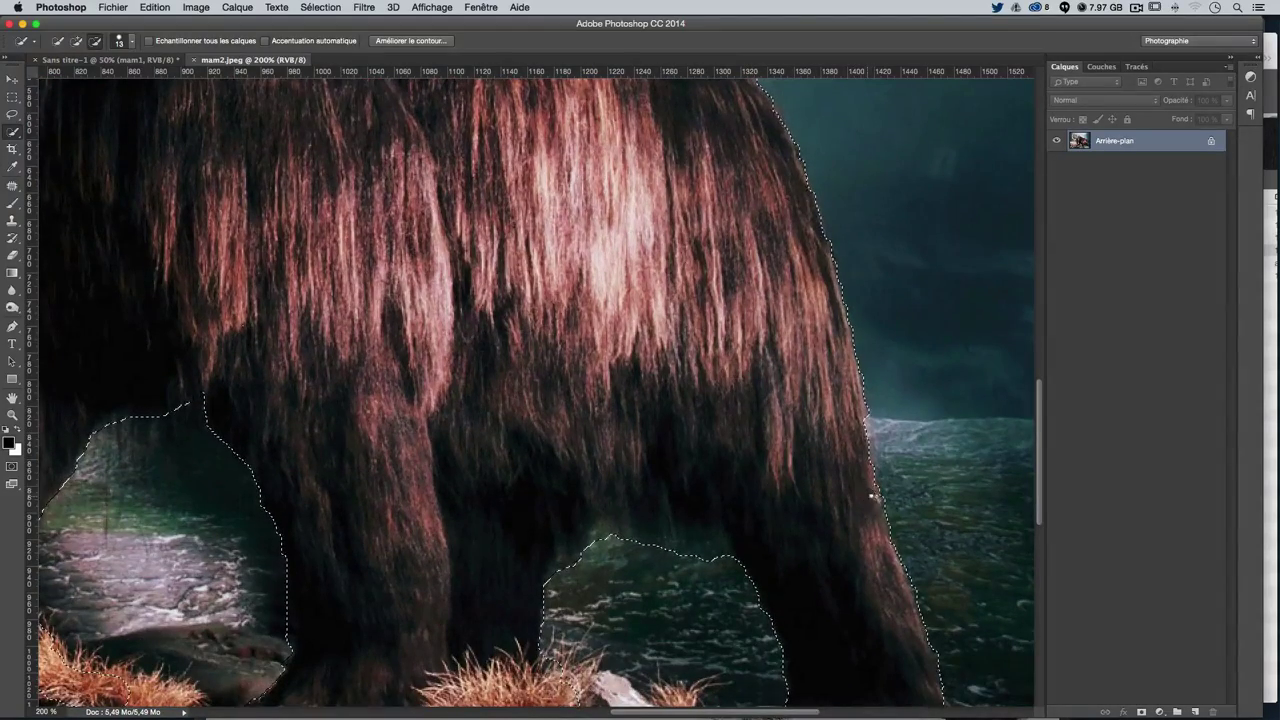
pyautogui.scroll(-10, 855, 484)
pyautogui.scroll(-12, 855, 484)
pyautogui.scroll(12, 855, 484)
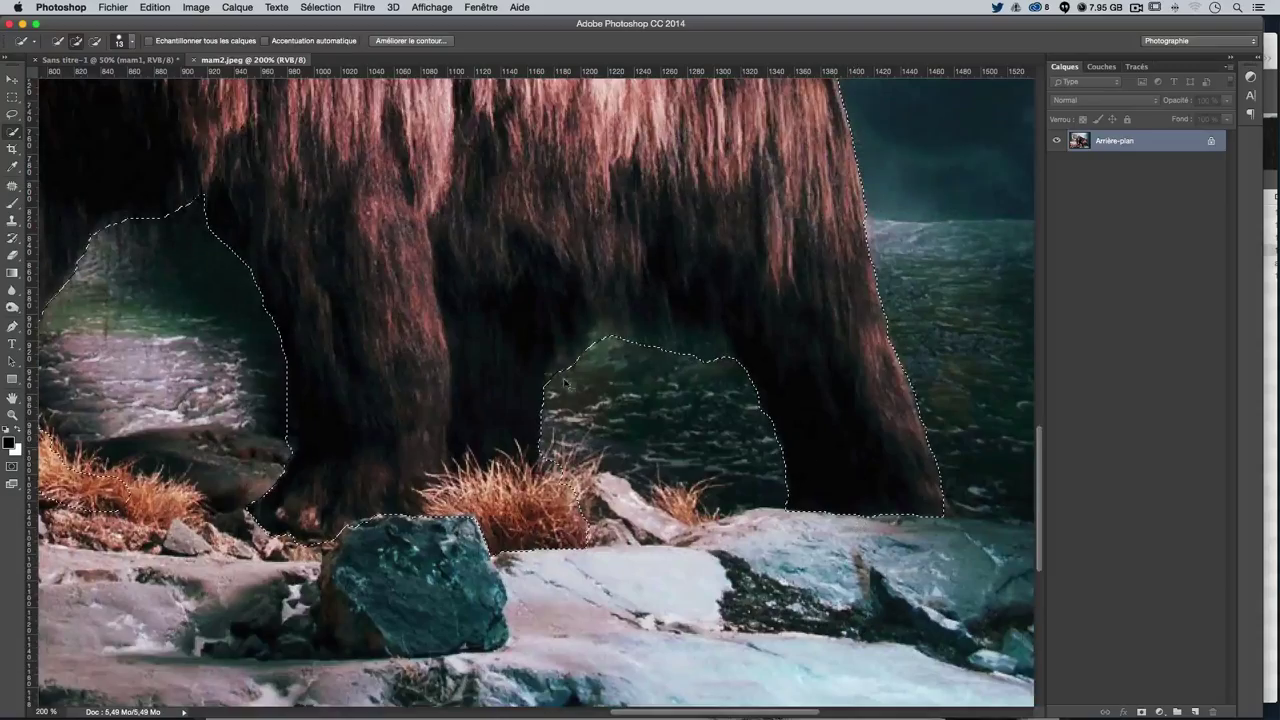
pyautogui.click(565, 375)
pyautogui.press('Return')
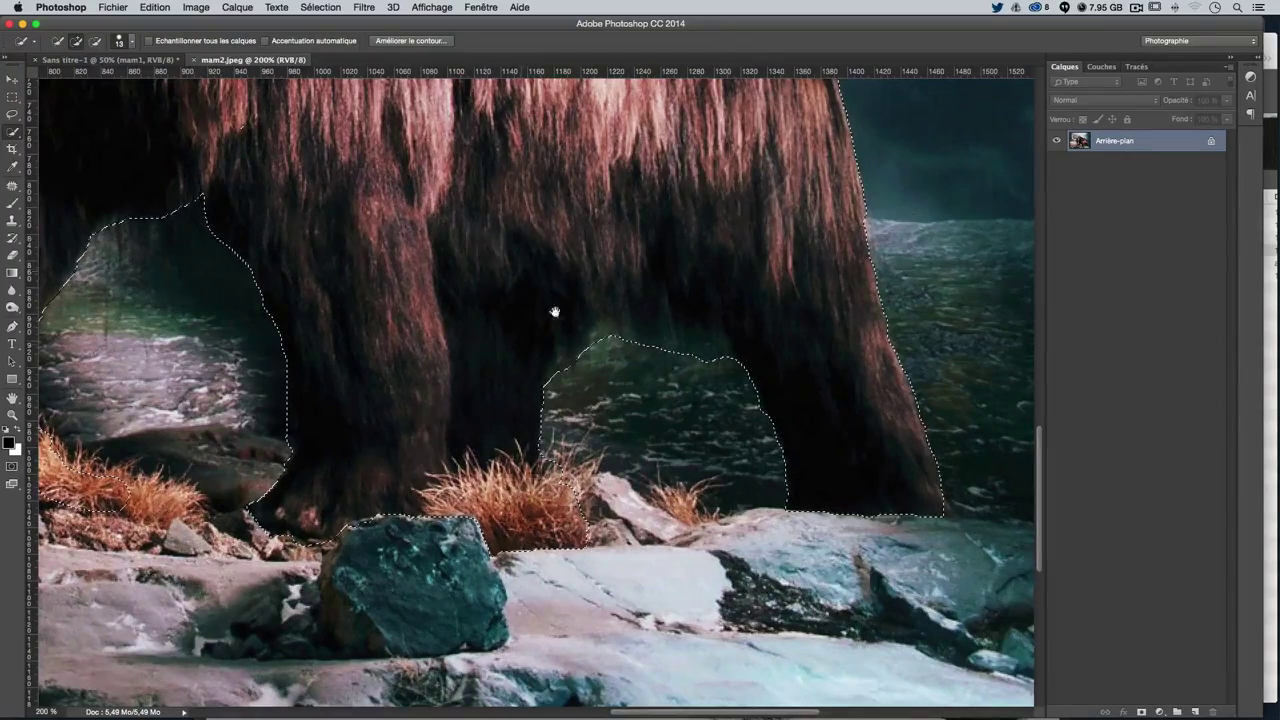
# Invert the selection so it covers the mammoth instead of its surroundings
pyautogui.moveTo(555, 312); pyautogui.dragTo(591, 494)
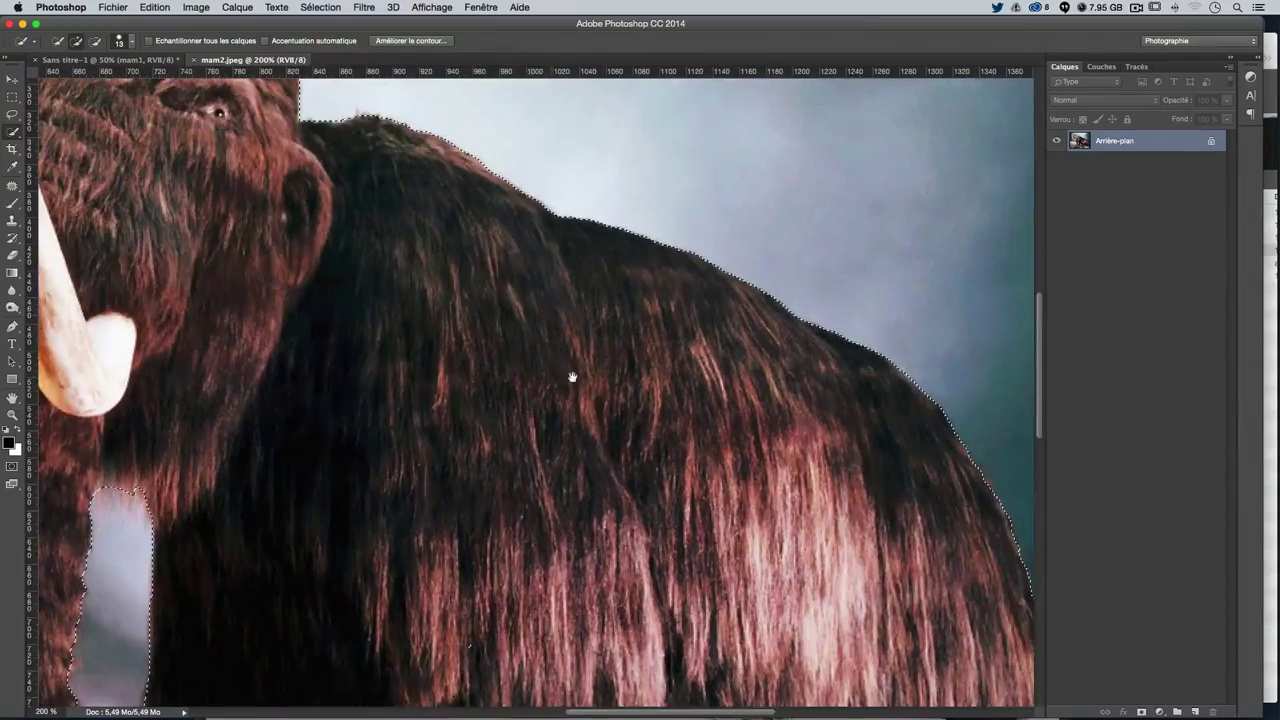
pyautogui.scroll(-3, 706, 420)
pyautogui.scroll(-2, 746, 414)
pyautogui.scroll(-2, 750, 418)
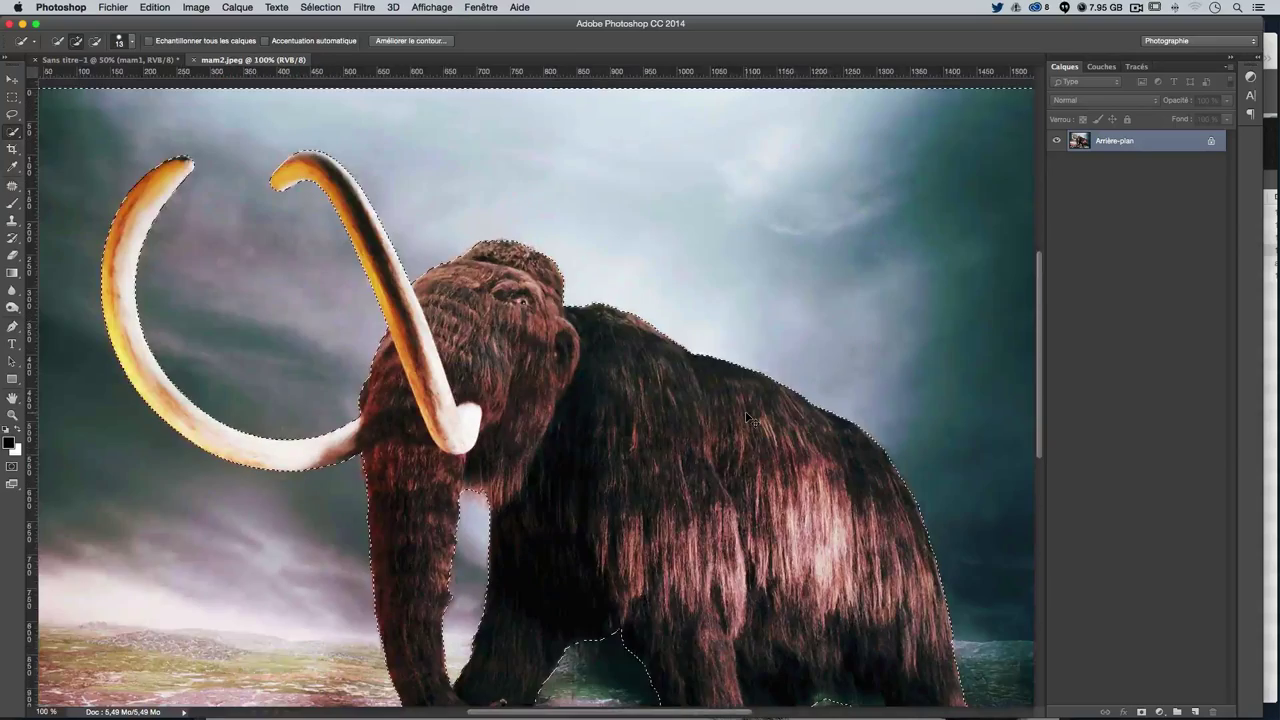
pyautogui.scroll(-1, 747, 416)
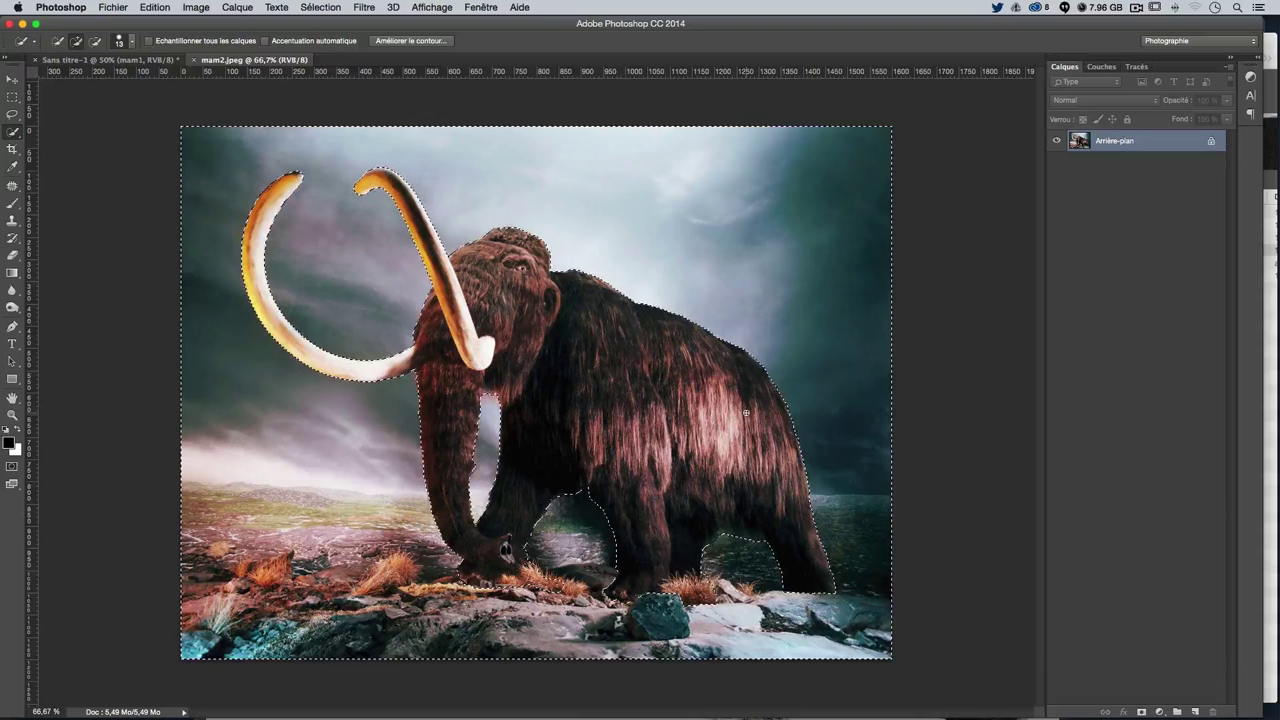
pyautogui.hotkey('ctrl', 'shift', 'i')
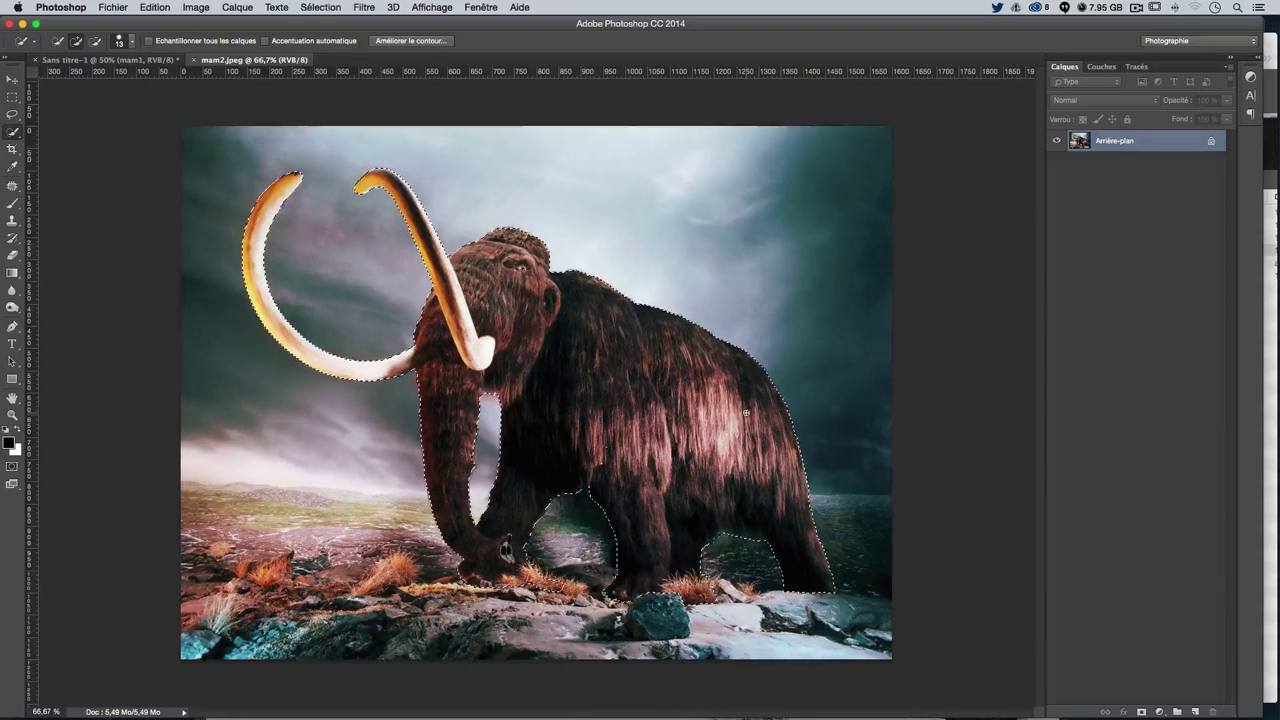
# Try Refine Edge radii of 30, 20 and 25 px, apply, then undo the result
pyautogui.click(391, 41)
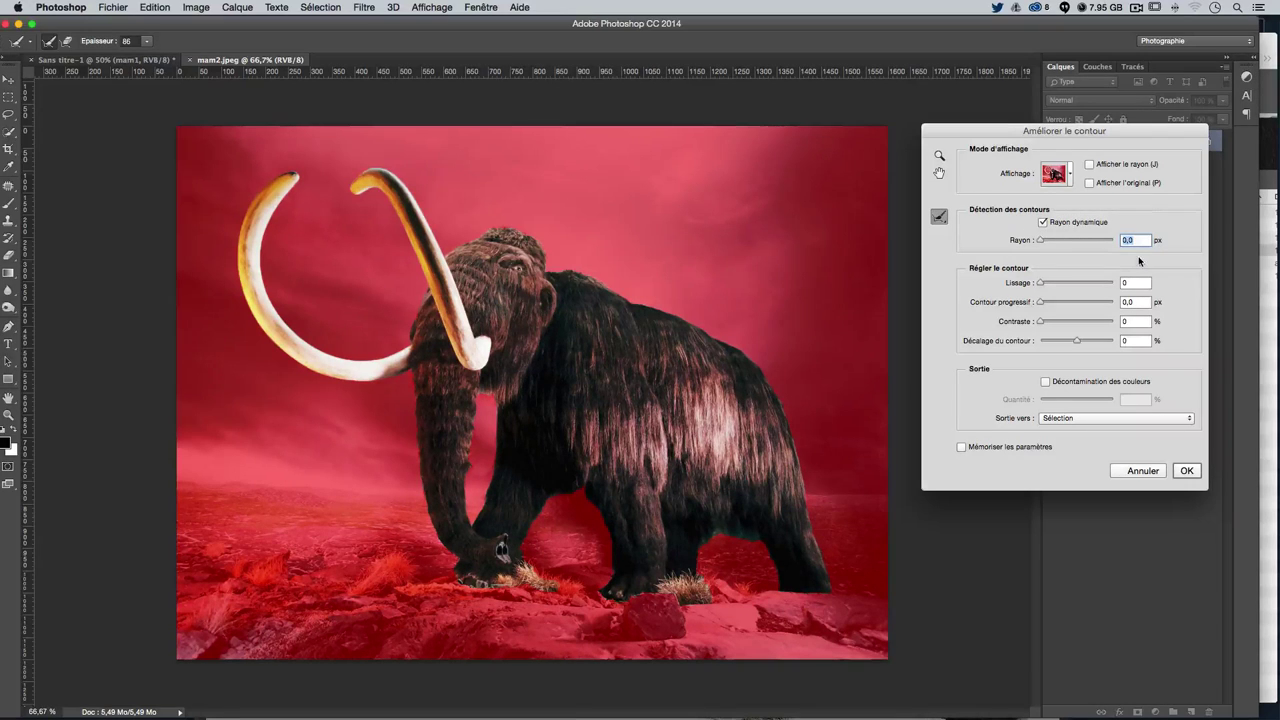
pyautogui.write('30')
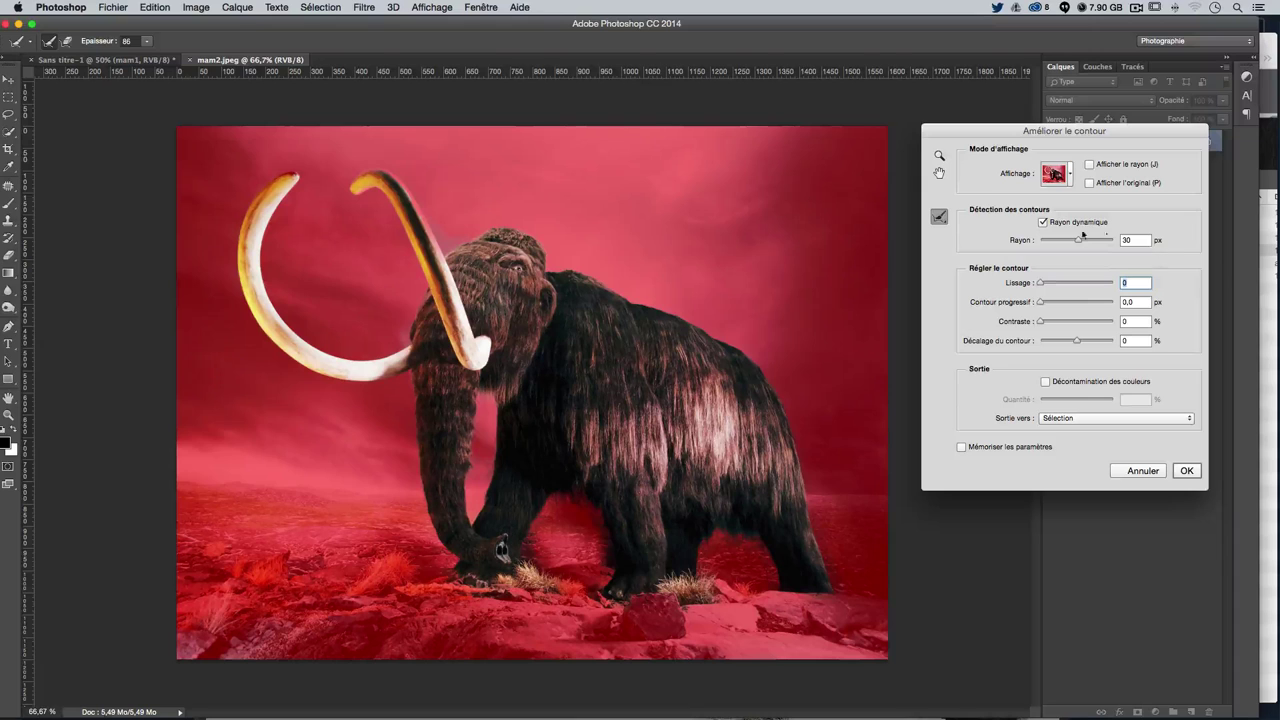
pyautogui.click(1079, 240)
pyautogui.write('2')
pyautogui.write('0')
pyautogui.press('Tab')
pyautogui.click(1068, 244)
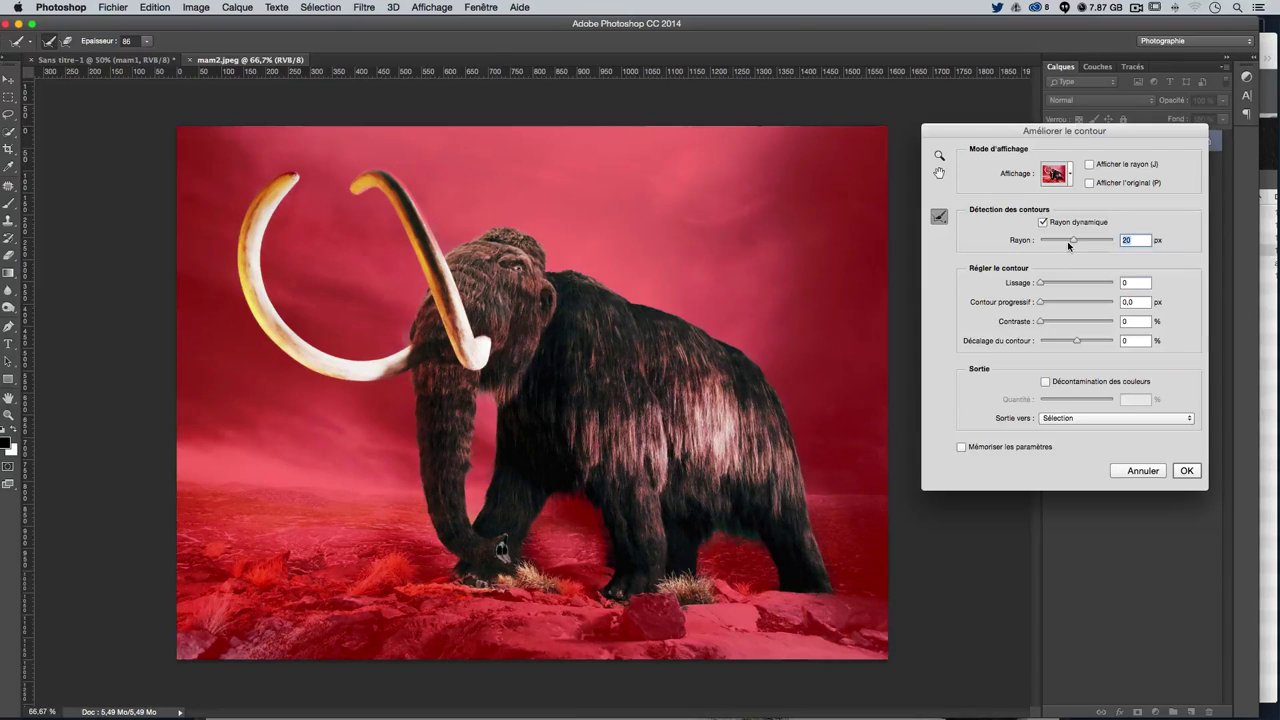
pyautogui.write('25')
pyautogui.press('Tab')
pyautogui.press('Return')
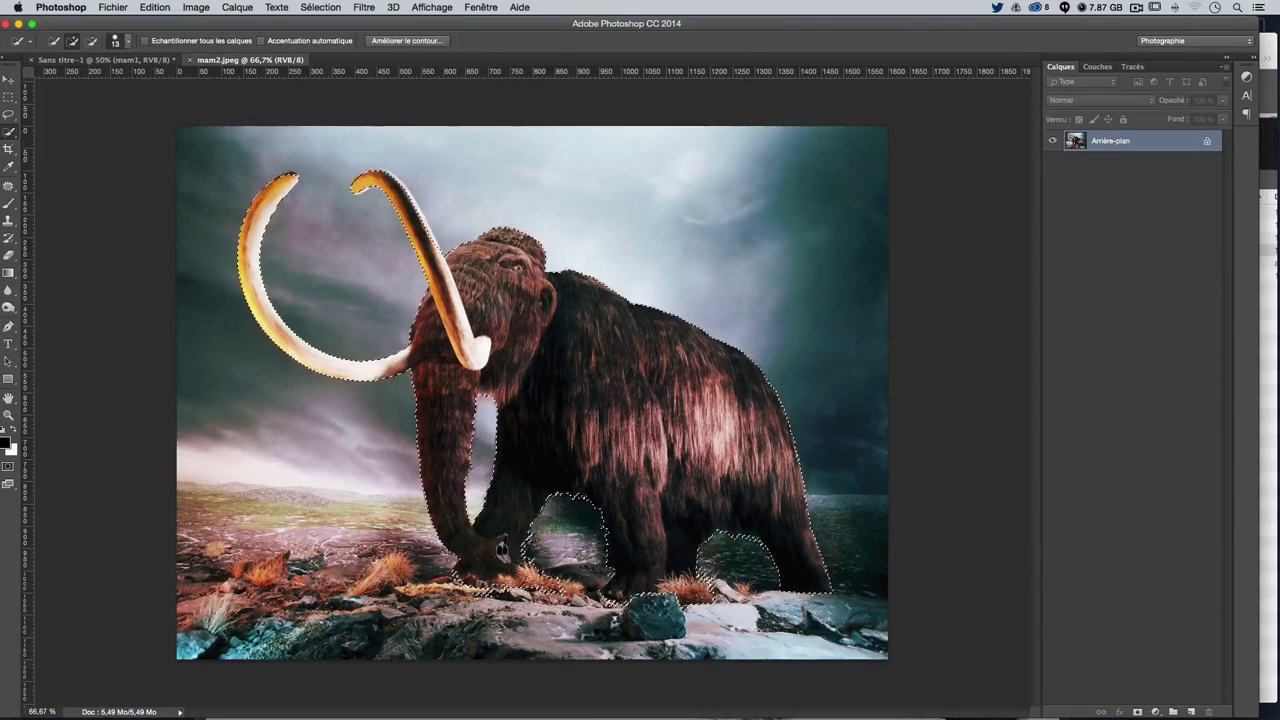
pyautogui.hotkey('ctrl', 'z')
# Refine the edge at 25 px radius, outputting to Nouveau calque avec masque de fusion
pyautogui.click(406, 41)
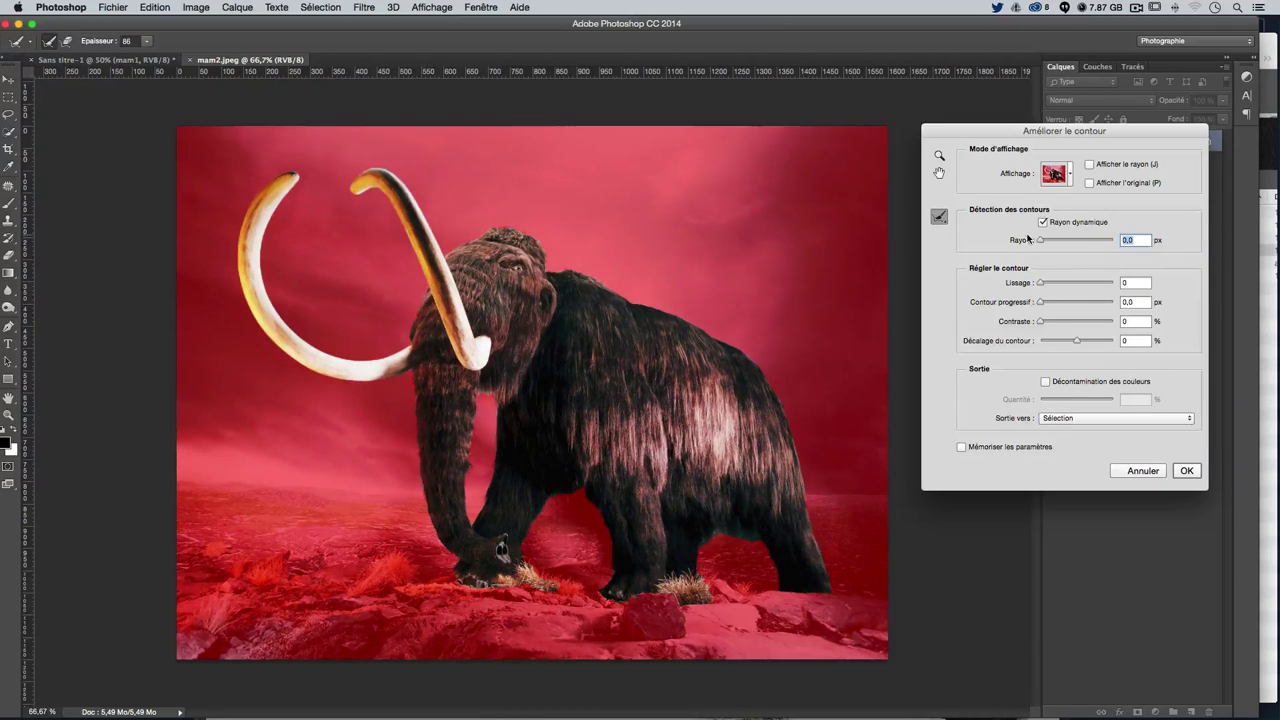
pyautogui.write('25')
pyautogui.press('Tab')
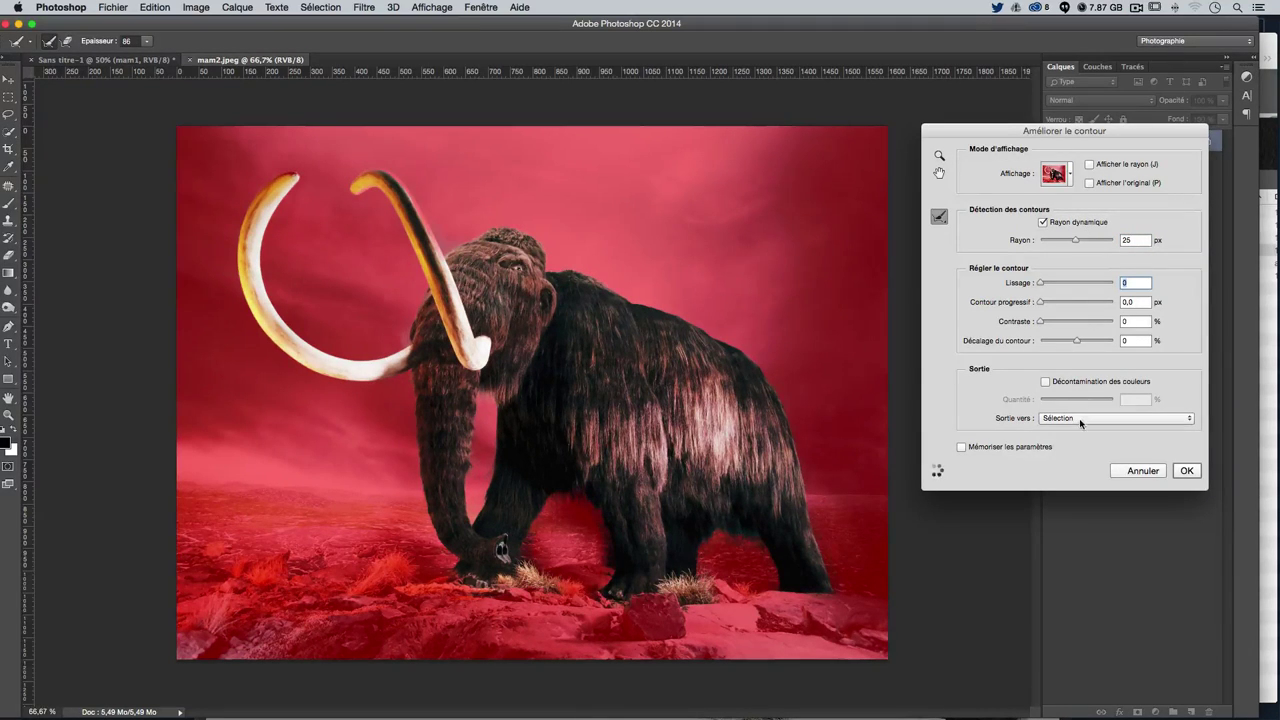
pyautogui.click(1078, 418)
pyautogui.click(1109, 447)
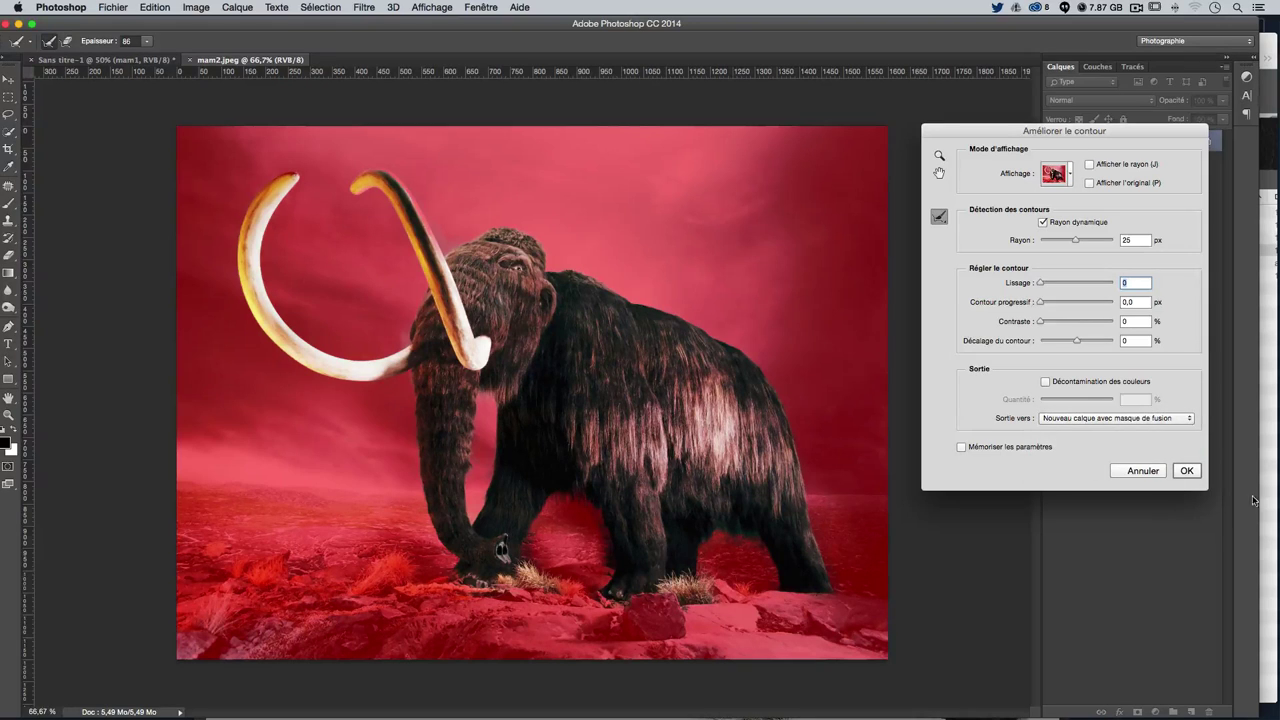
pyautogui.click(1187, 471)
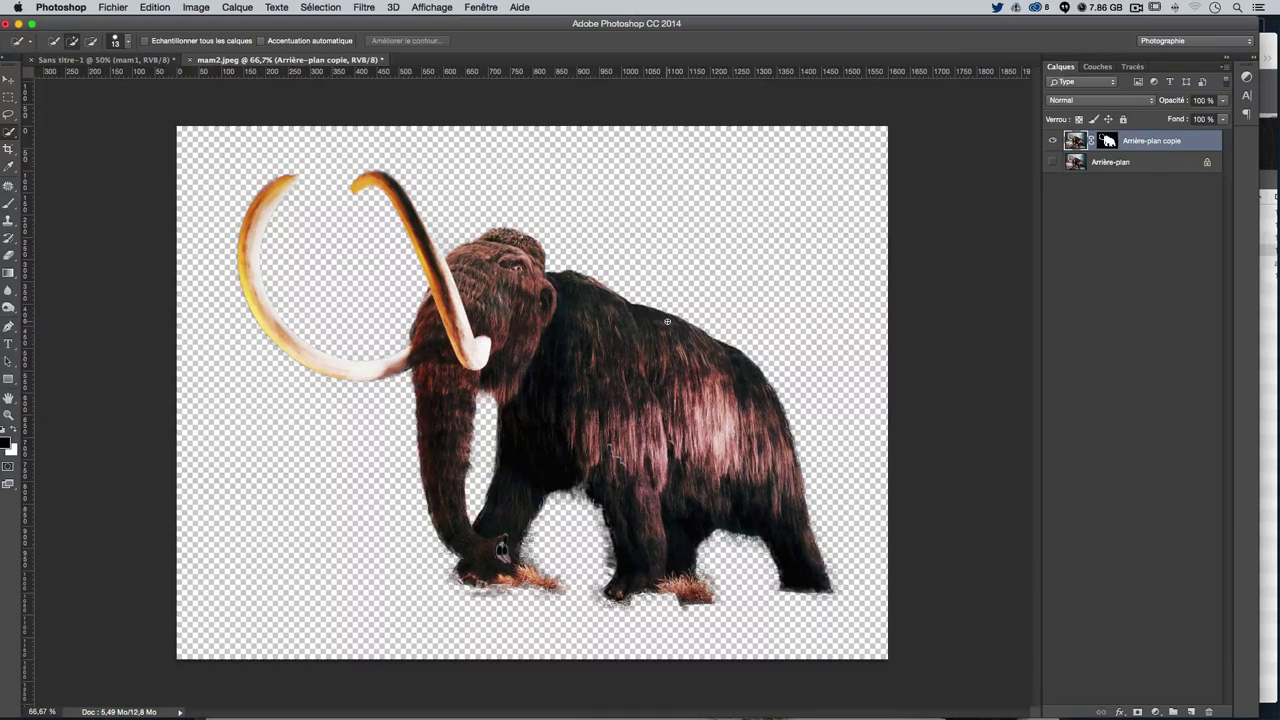
# Add a new layer above the background, fill it white, then undo the fill
pyautogui.click(1153, 163)
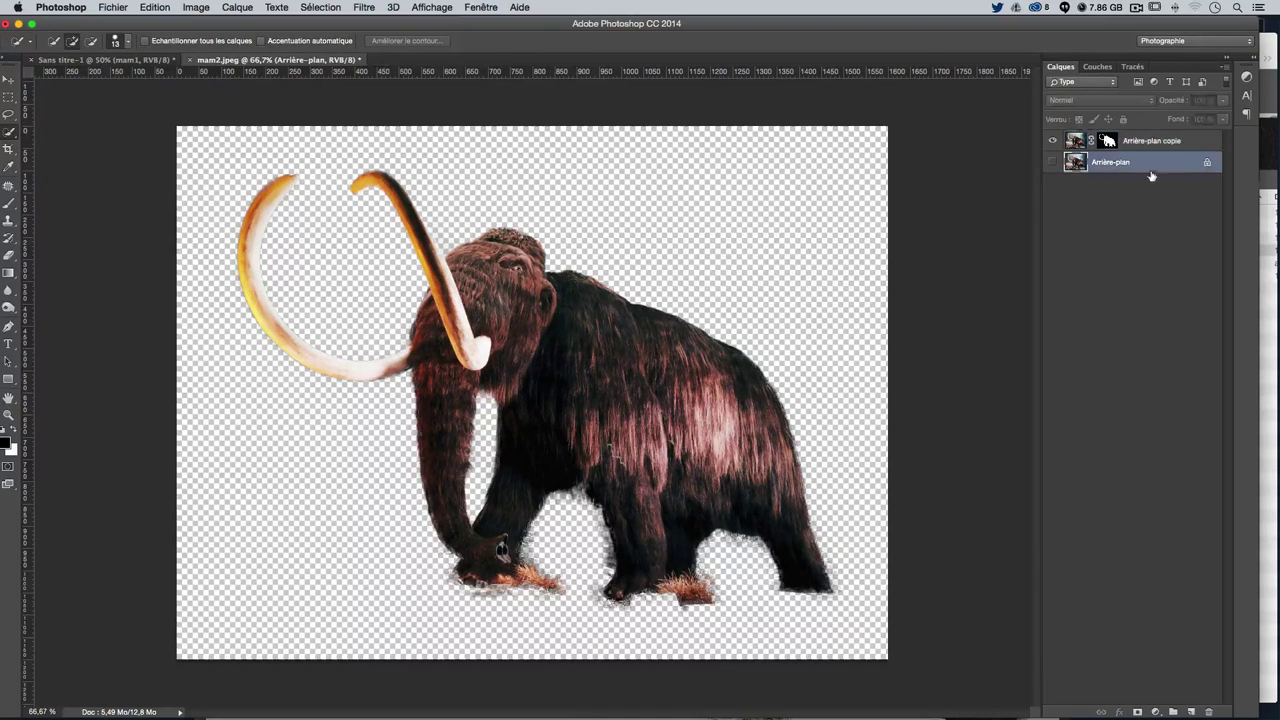
pyautogui.click(1191, 711)
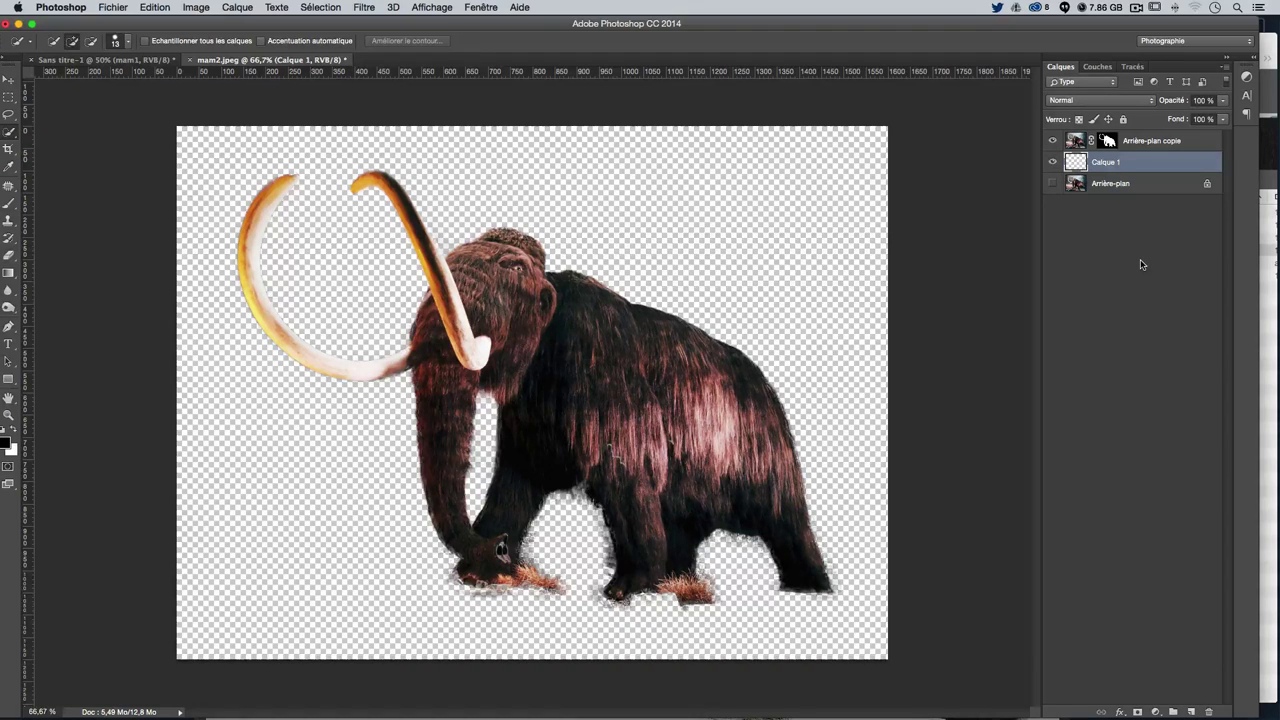
pyautogui.hotkey('ctrl', 'BackSpace')
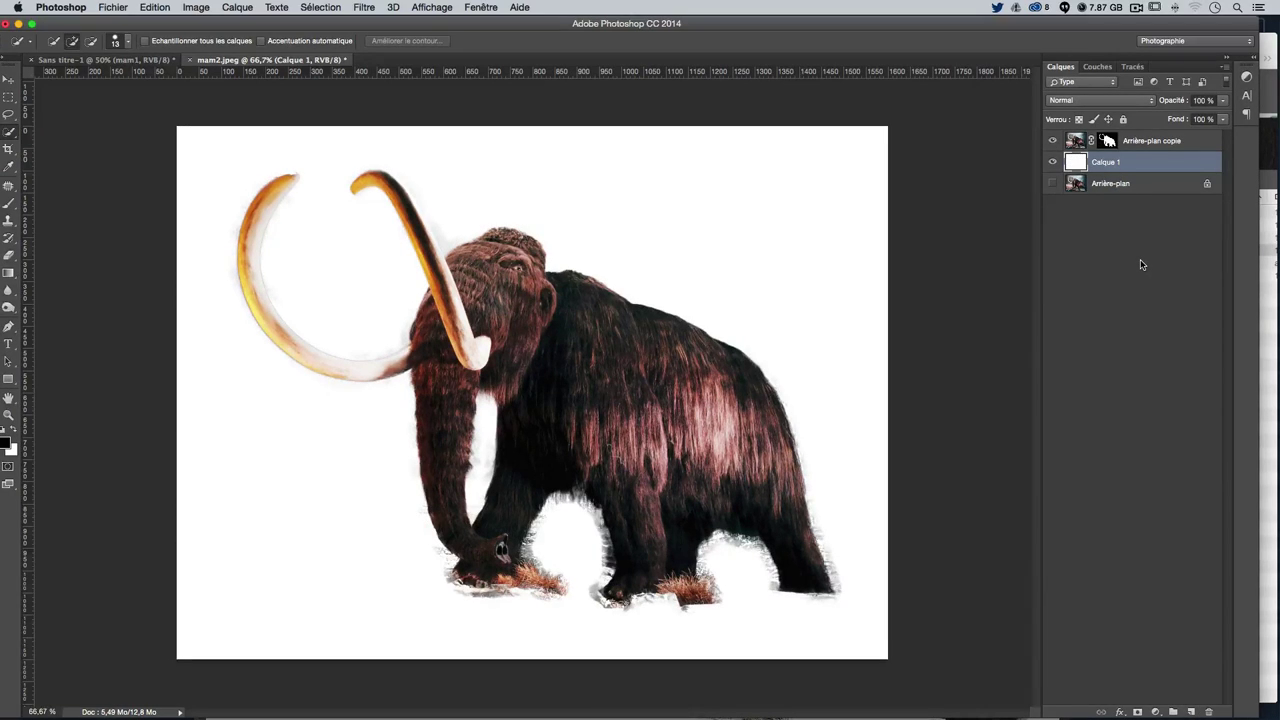
pyautogui.hotkey('ctrl', 'z')
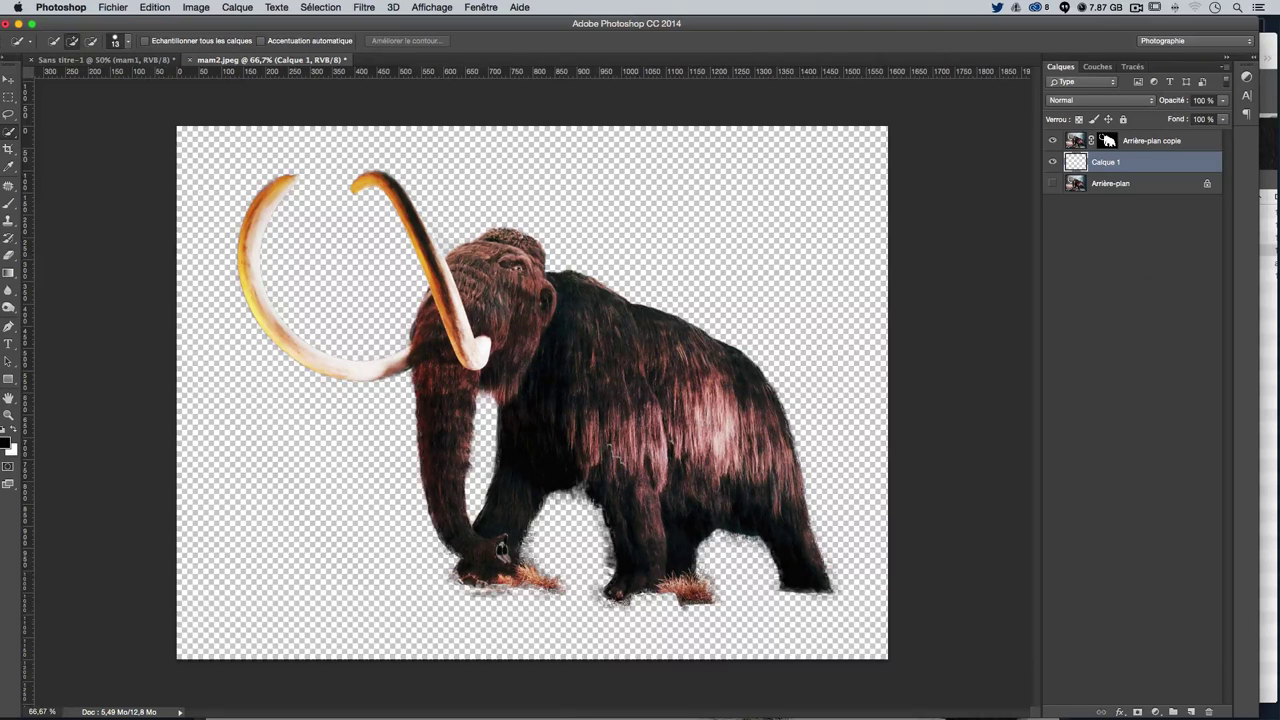
# Copy the masked mammoth into Sans titre-1 over the grey one, naming the layer mam2
pyautogui.click(1186, 144)
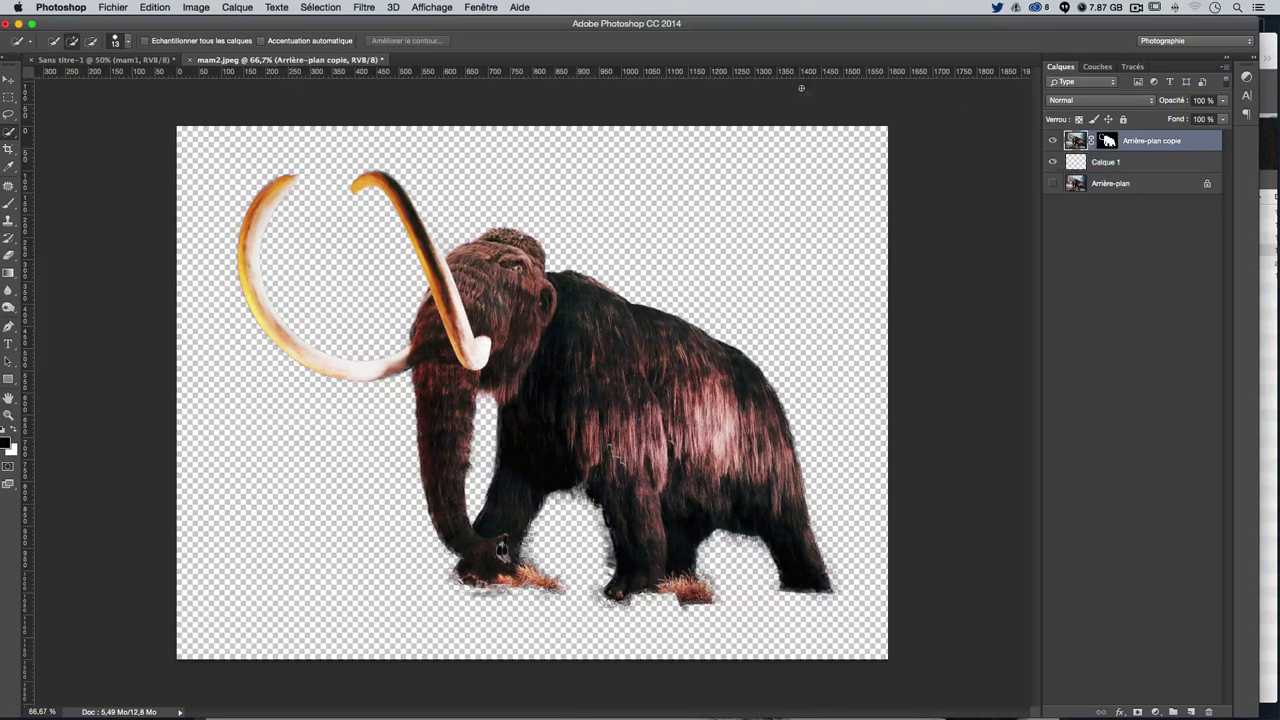
pyautogui.moveTo(270, 66)
pyautogui.mouseDown()
pyautogui.moveTo(728, 137)
pyautogui.moveTo(675, 264)
pyautogui.mouseUp()
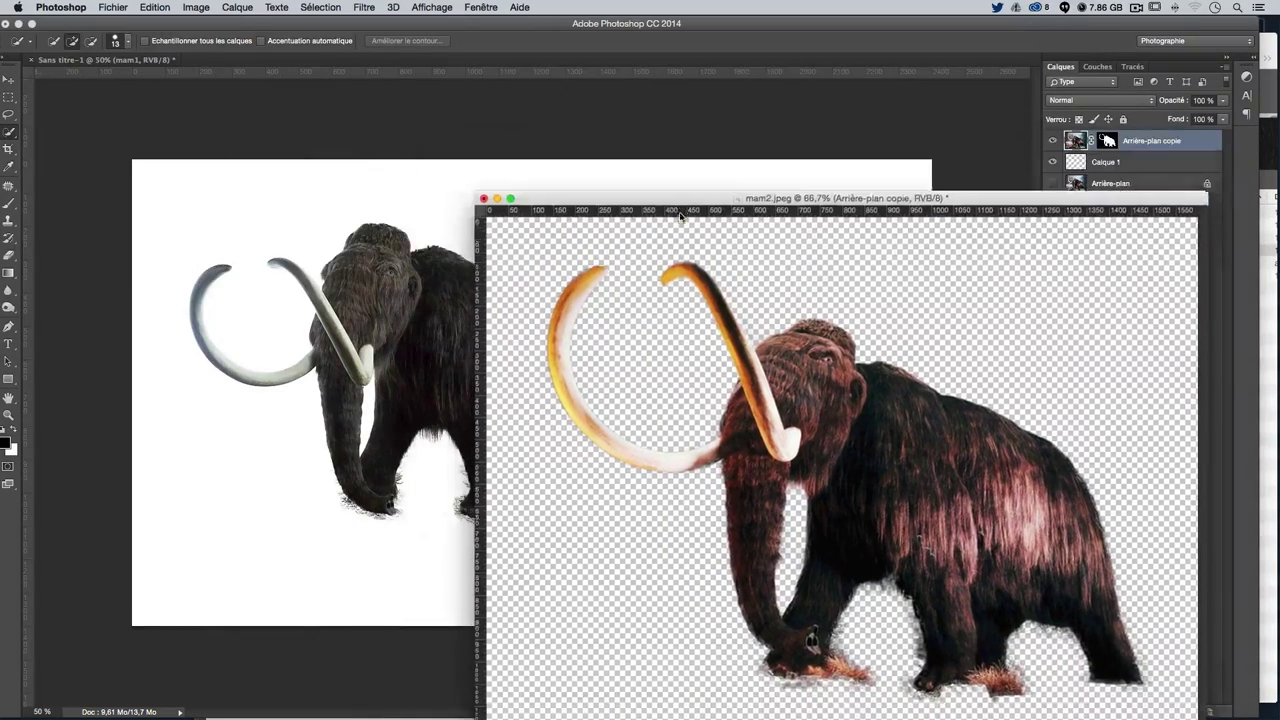
pyautogui.moveTo(1075, 140)
pyautogui.mouseDown()
pyautogui.moveTo(732, 202)
pyautogui.moveTo(659, 195)
pyautogui.mouseUp()
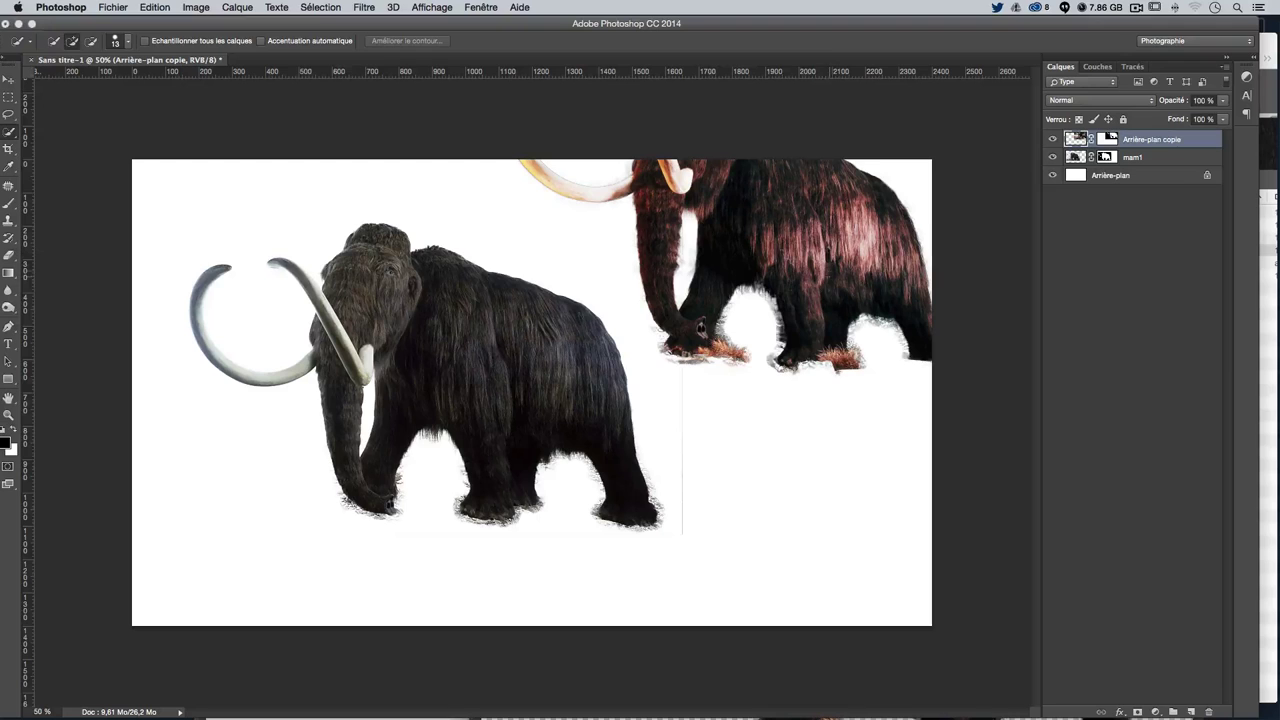
pyautogui.press('v')
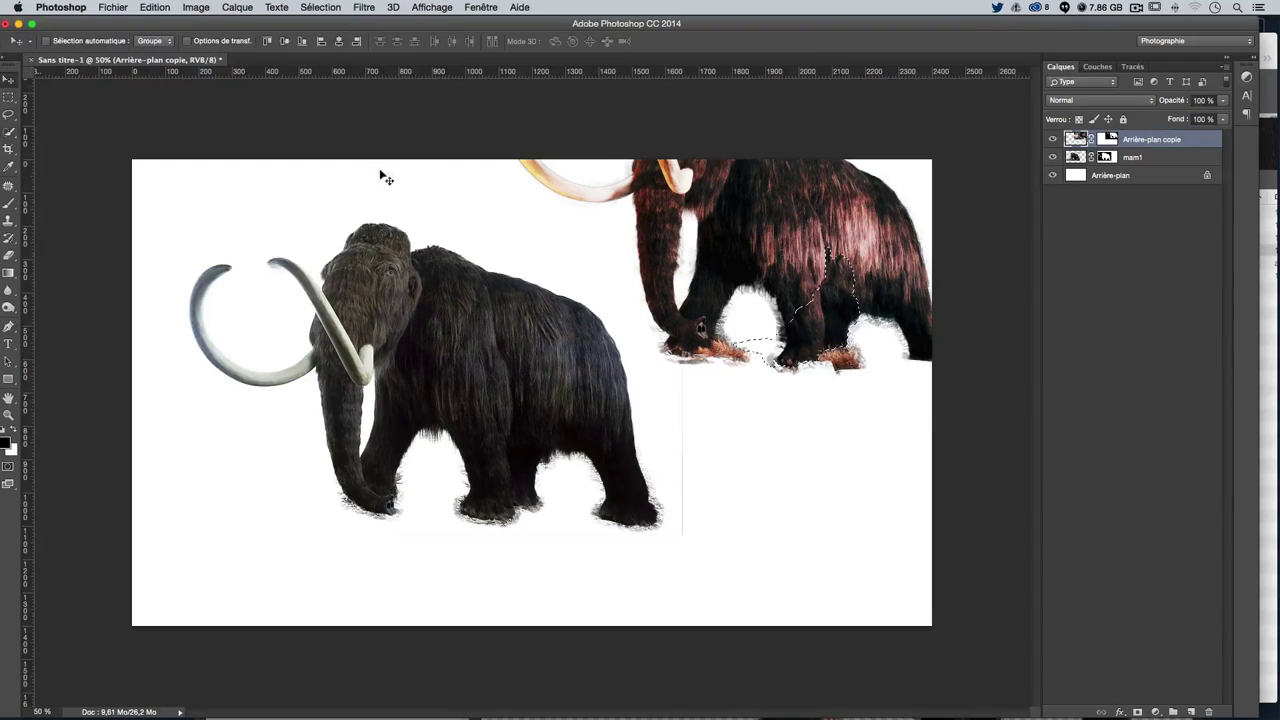
pyautogui.moveTo(830, 255)
pyautogui.mouseDown()
pyautogui.moveTo(717, 365)
pyautogui.moveTo(757, 393)
pyautogui.moveTo(706, 422)
pyautogui.moveTo(692, 448)
pyautogui.mouseUp()
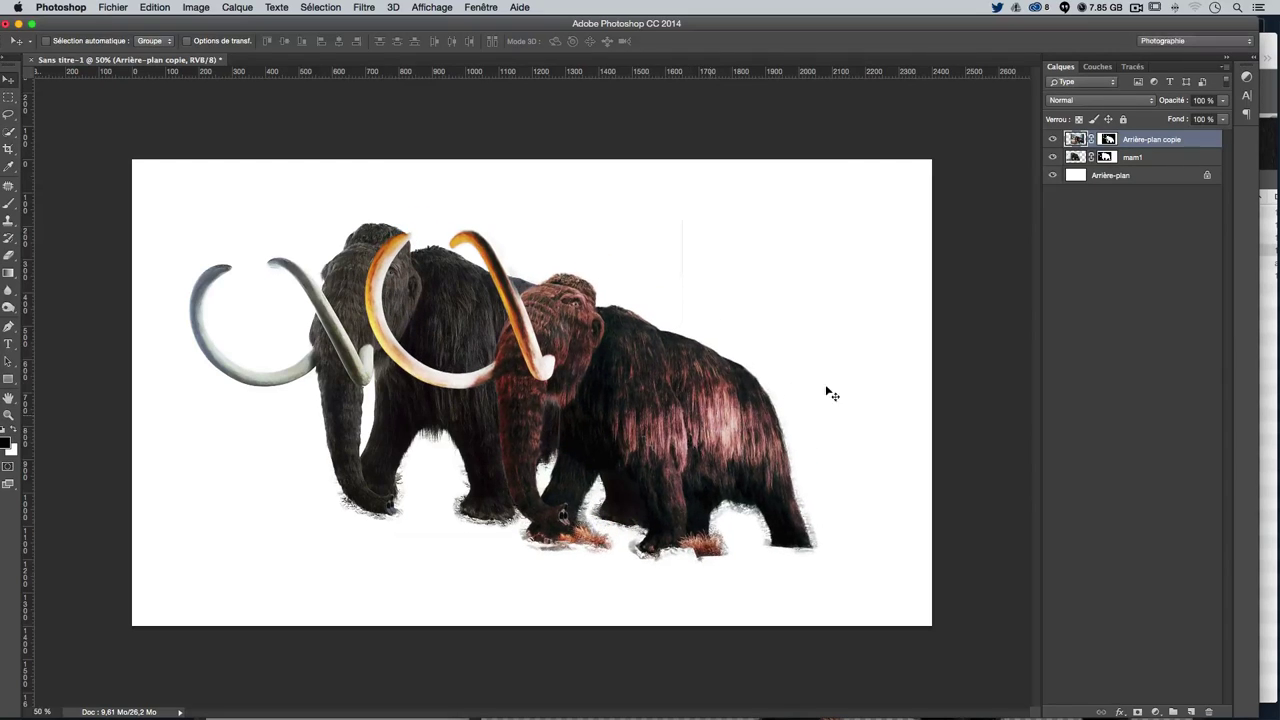
pyautogui.doubleClick(1137, 142)
pyautogui.write('mam2')
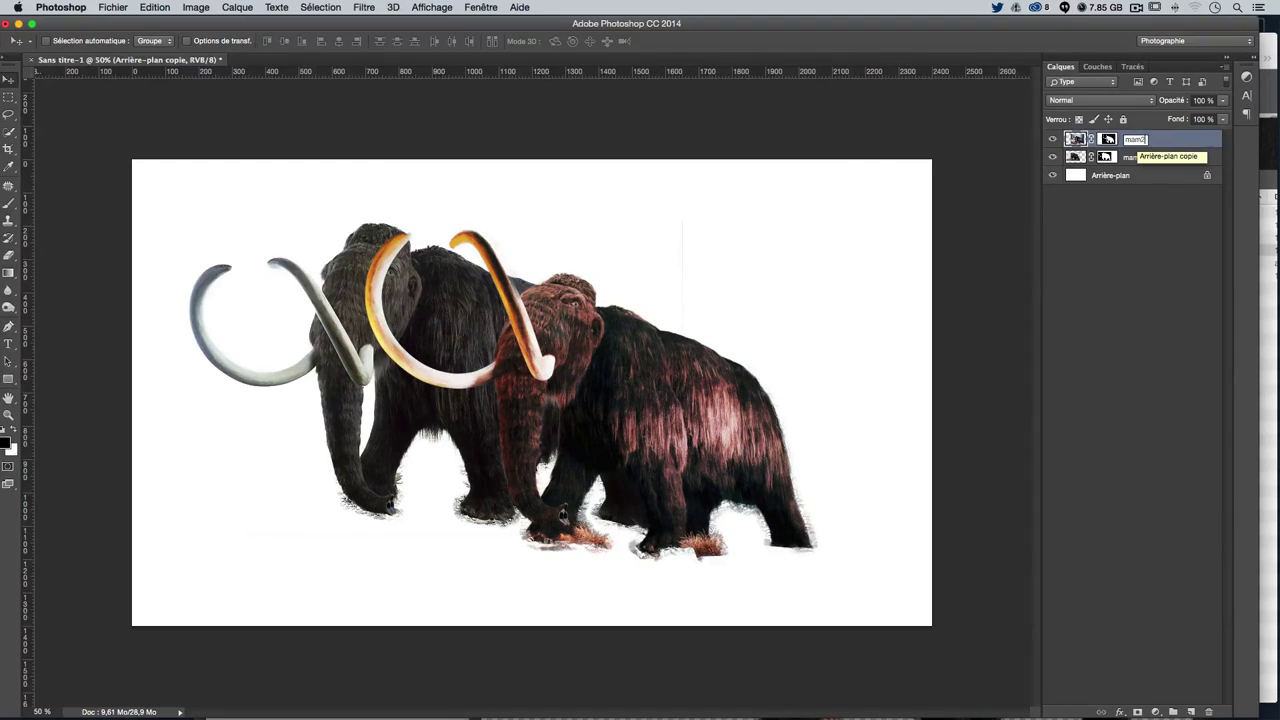
pyautogui.press('Return')
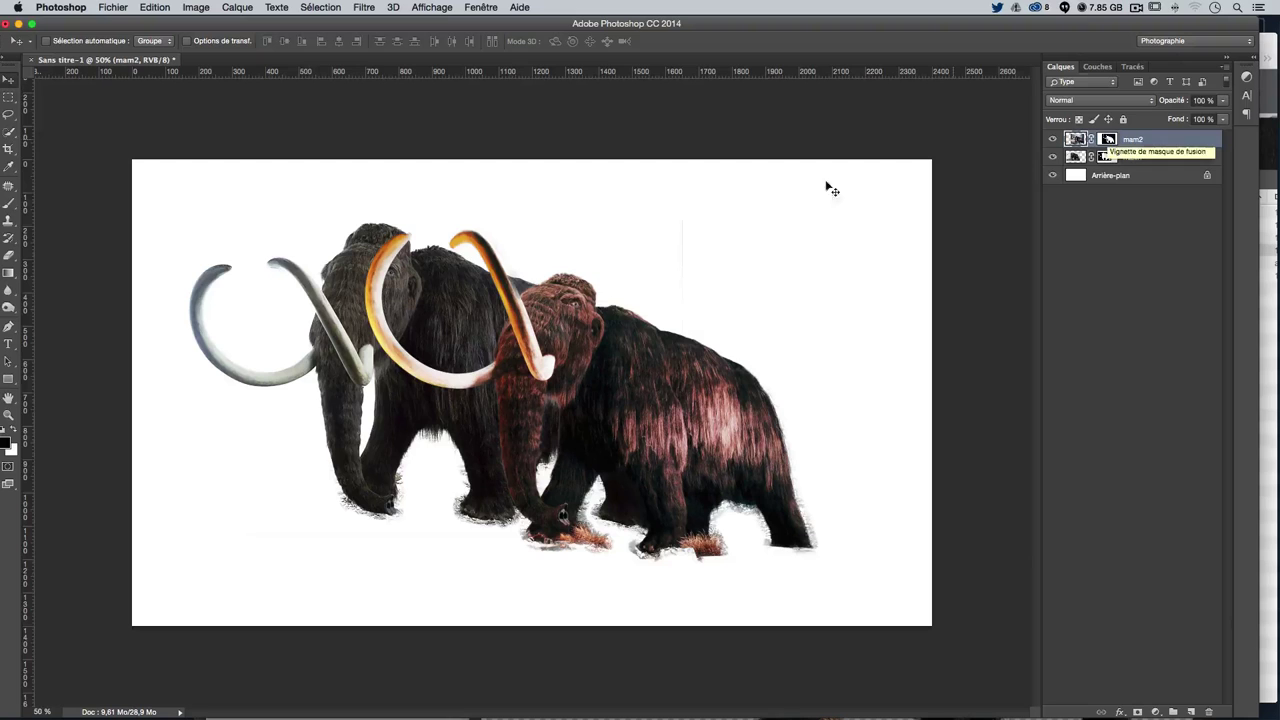
# Shift the brown mammoth slightly and scale the grey mam1 mammoth to about 87.5%
pyautogui.moveTo(701, 408)
pyautogui.mouseDown()
pyautogui.moveTo(612, 388)
pyautogui.moveTo(598, 425)
pyautogui.moveTo(650, 364)
pyautogui.moveTo(660, 380)
pyautogui.mouseUp()
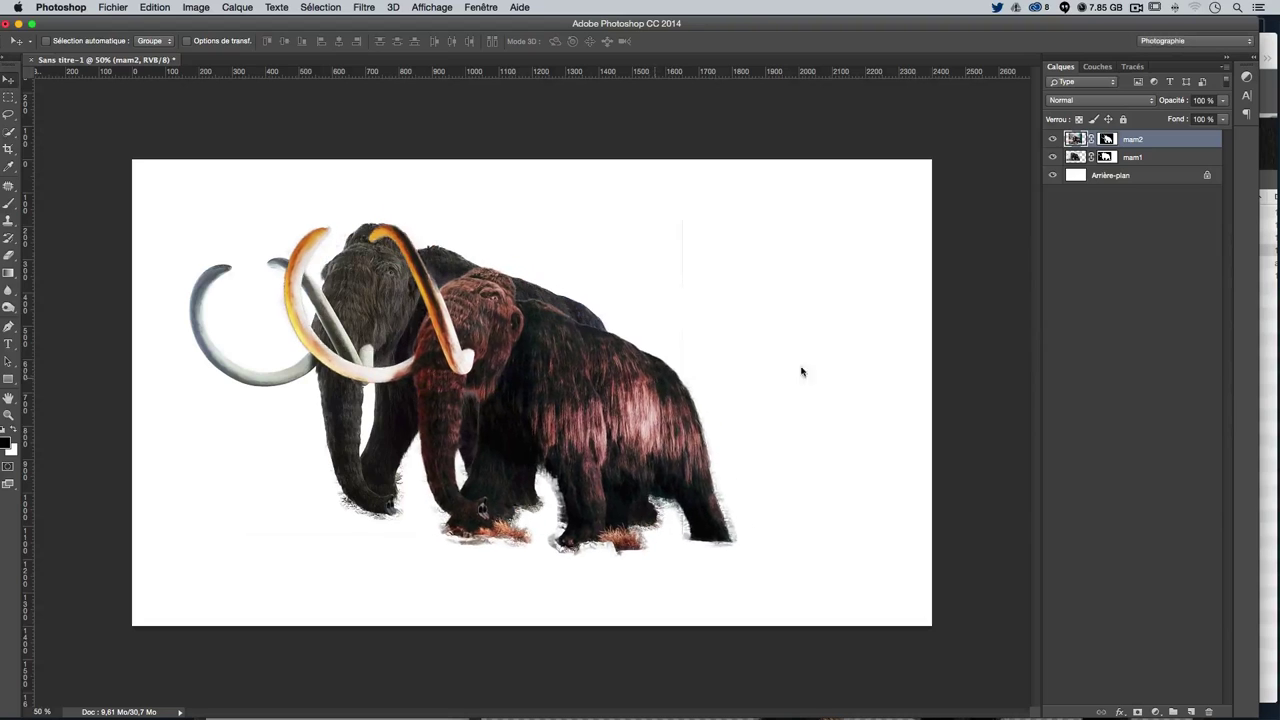
pyautogui.click(1168, 160)
pyautogui.hotkey('ctrl', 't')
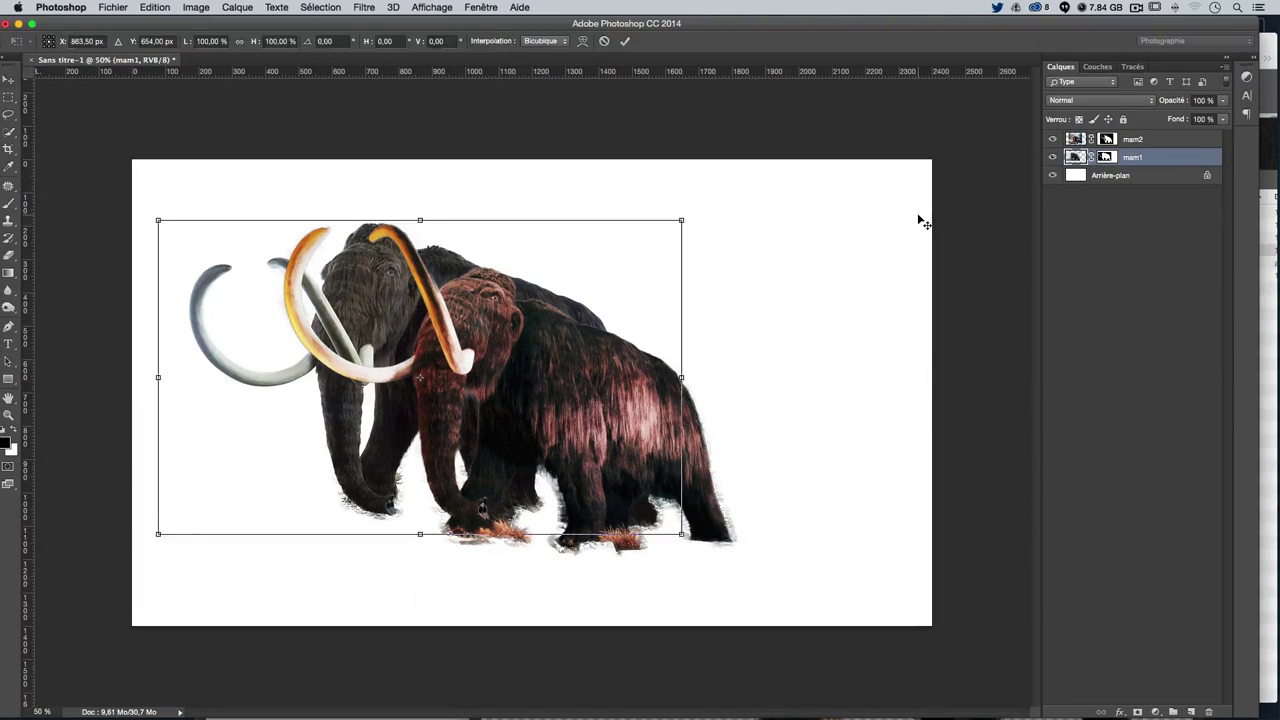
pyautogui.moveTo(684, 219); pyautogui.dragTo(610, 244)
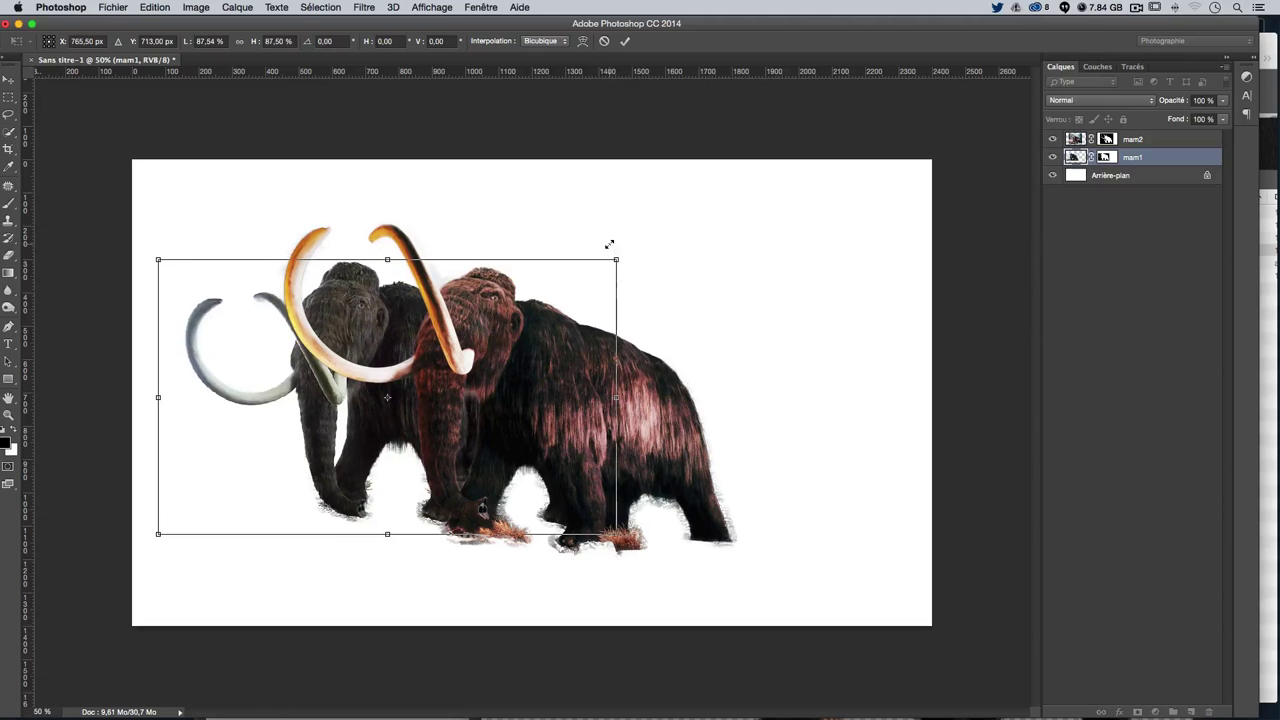
pyautogui.press('Return')
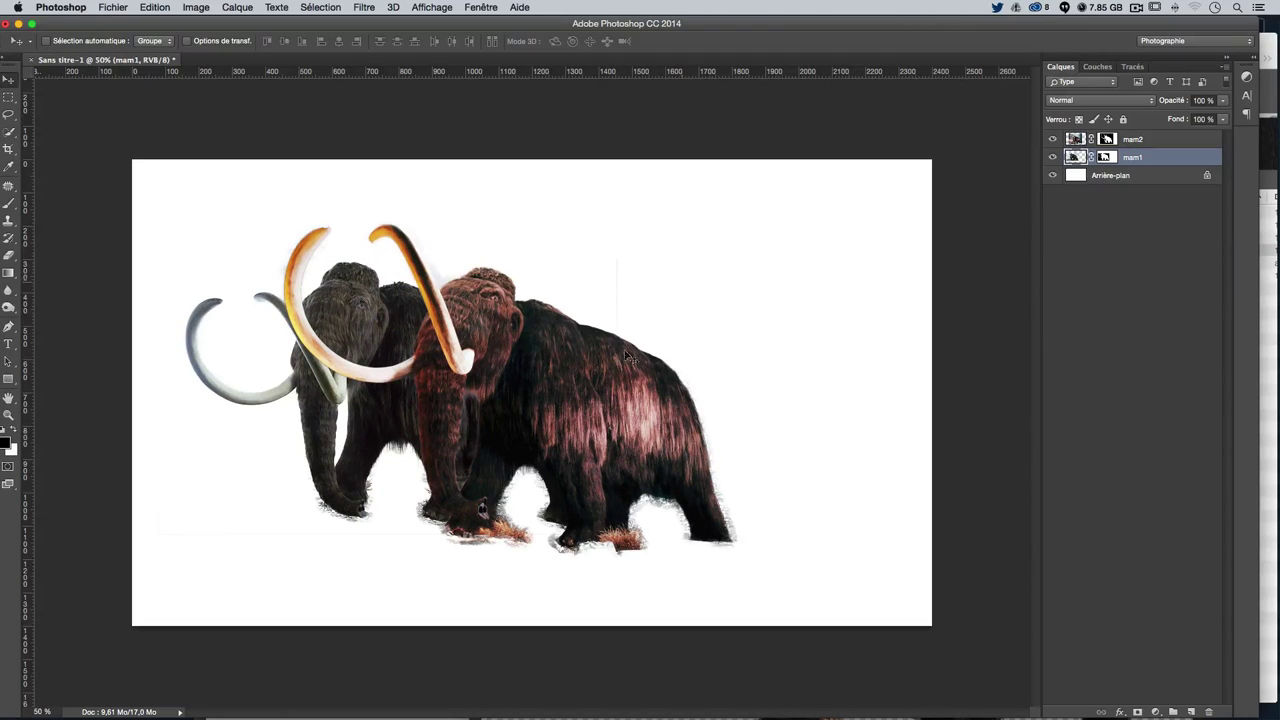
# Nudge both mammoths rightward so the brown one still overlaps the grey one
pyautogui.moveTo(604, 358); pyautogui.dragTo(638, 357)
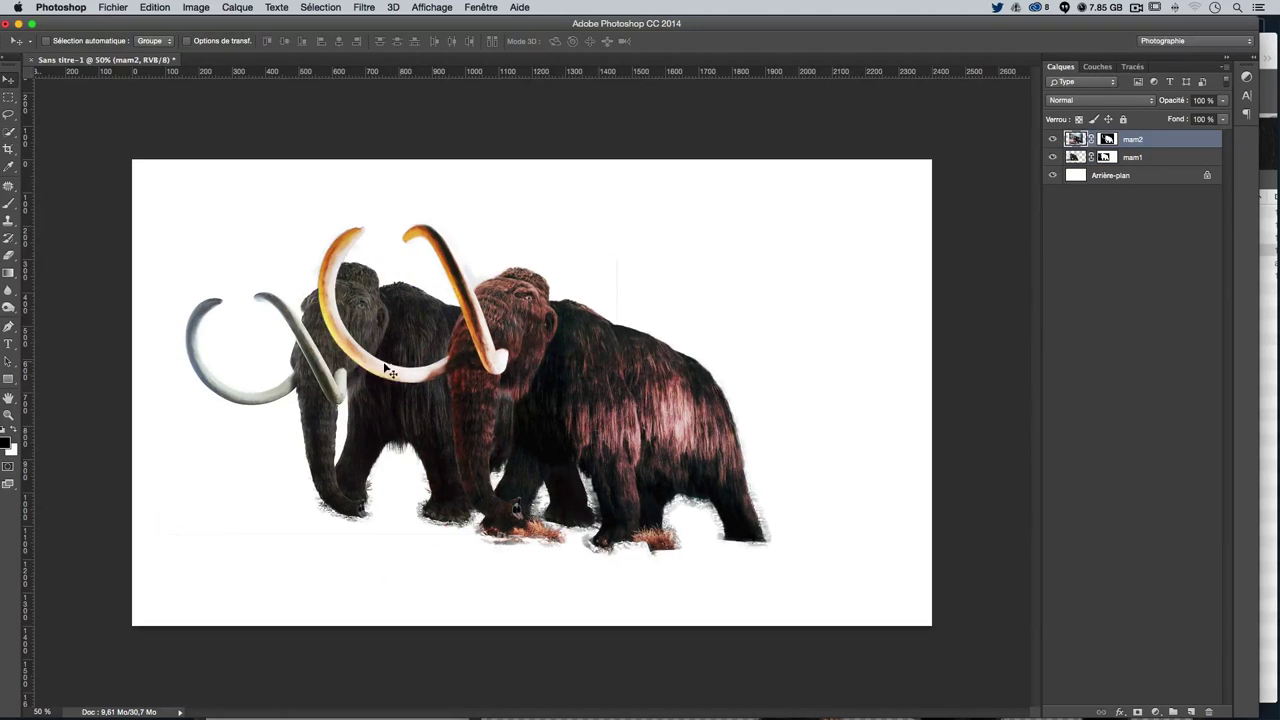
pyautogui.click(342, 410)
pyautogui.moveTo(400, 415); pyautogui.dragTo(446, 415)
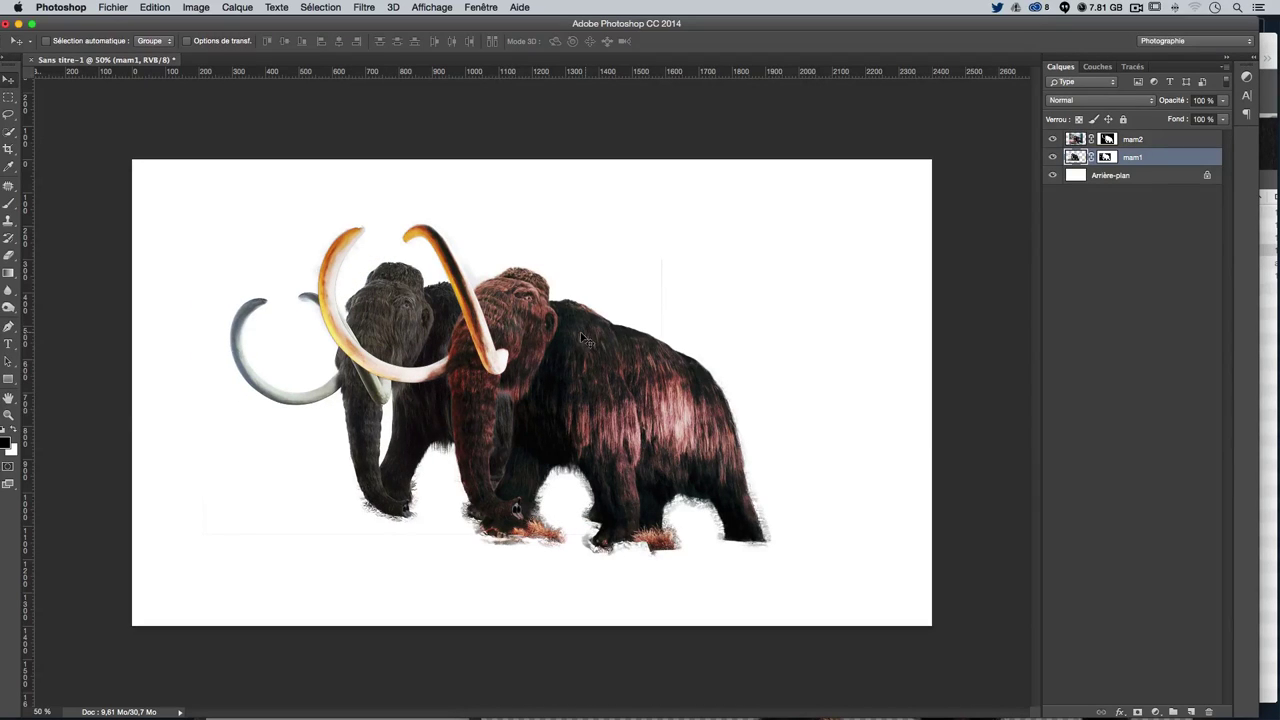
pyautogui.moveTo(568, 331); pyautogui.dragTo(578, 327)
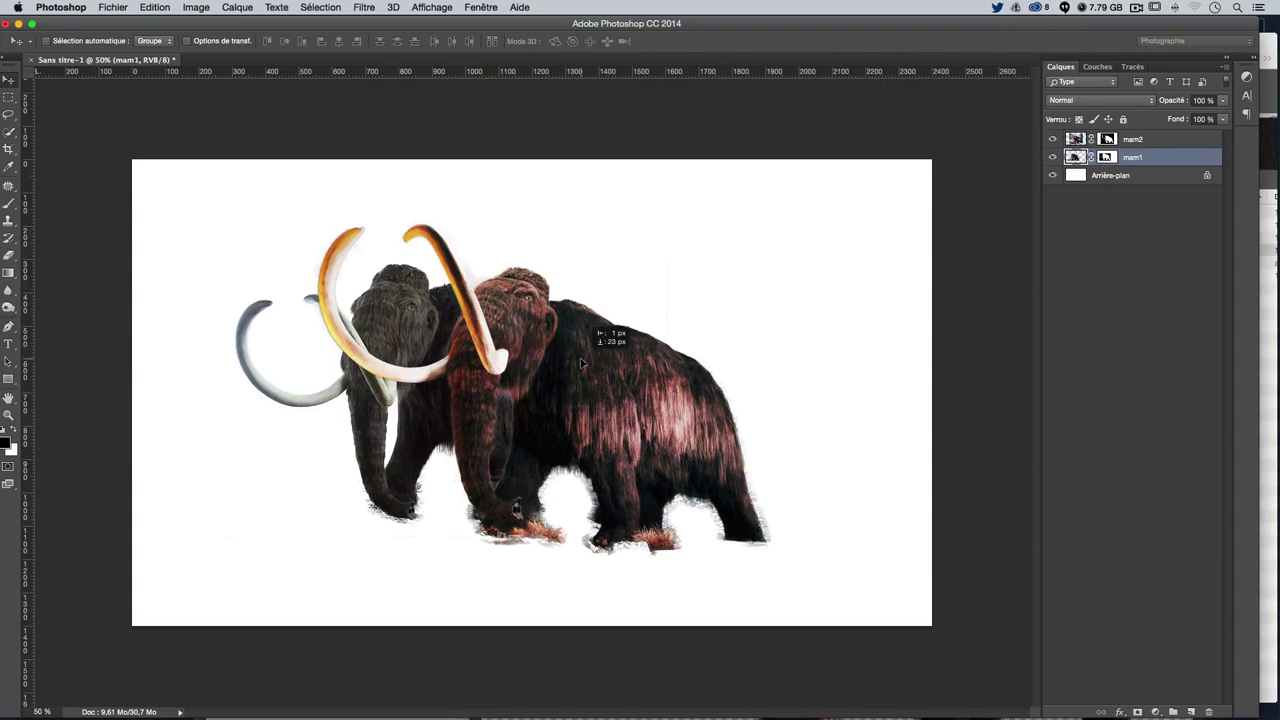
pyautogui.moveTo(578, 327); pyautogui.dragTo(605, 340)
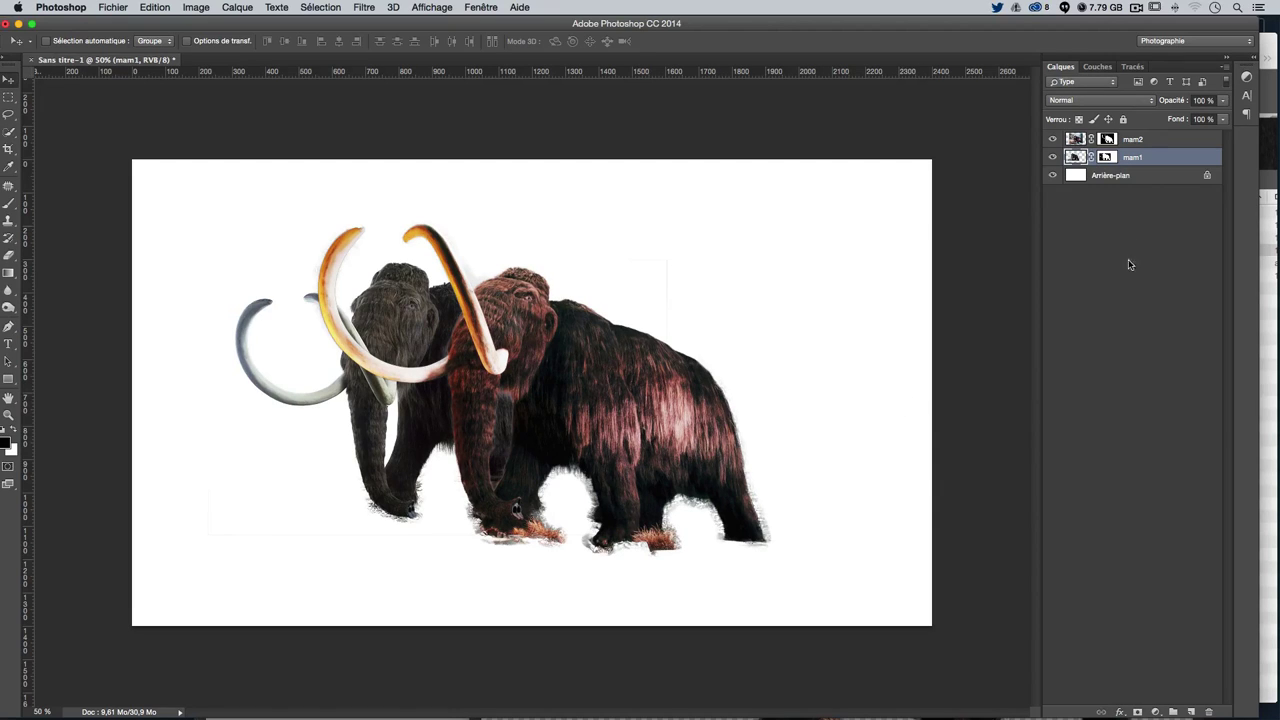
# Convert the composite to Grayscale without flattening, discarding the colour information
pyautogui.click(165, 7)
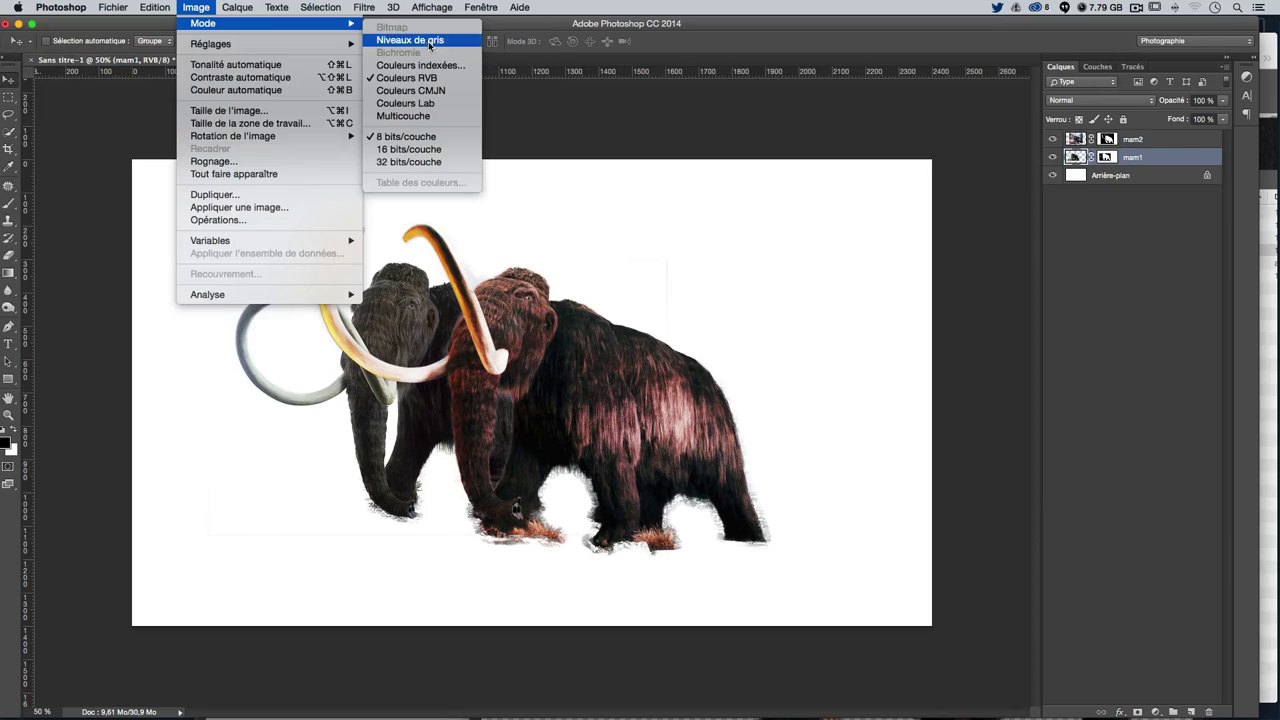
pyautogui.click(422, 78)
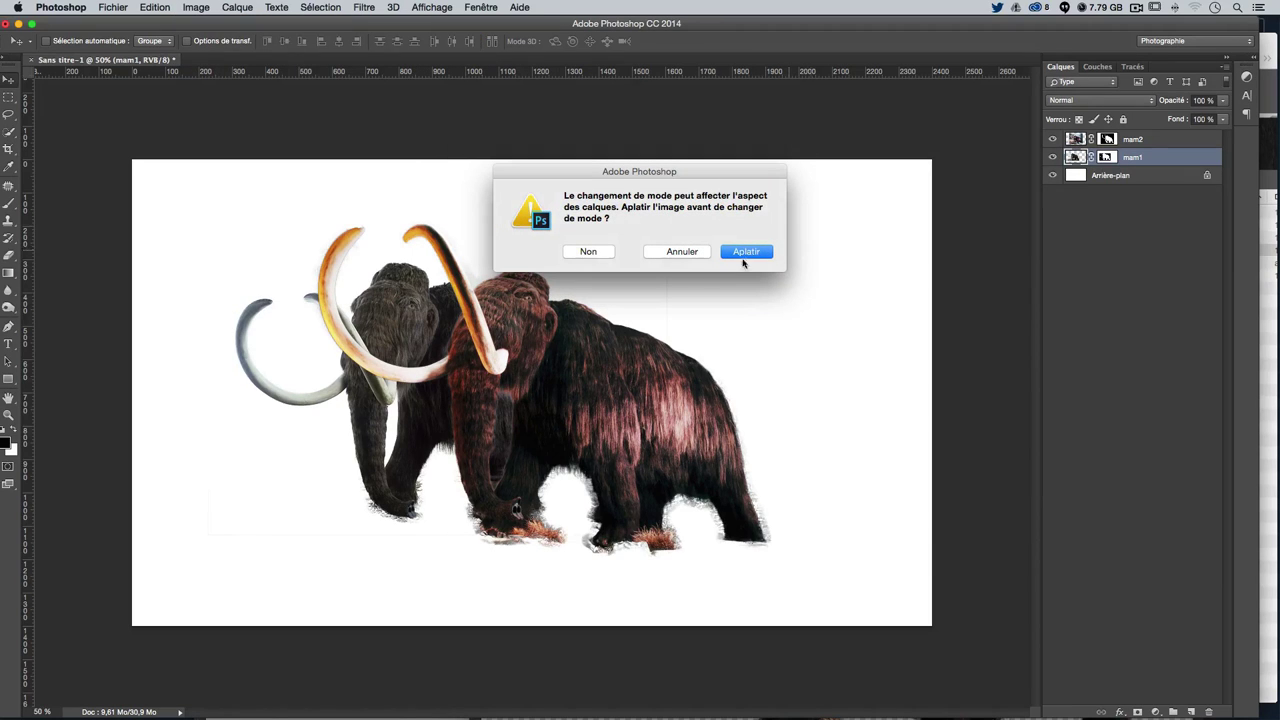
pyautogui.click(743, 258)
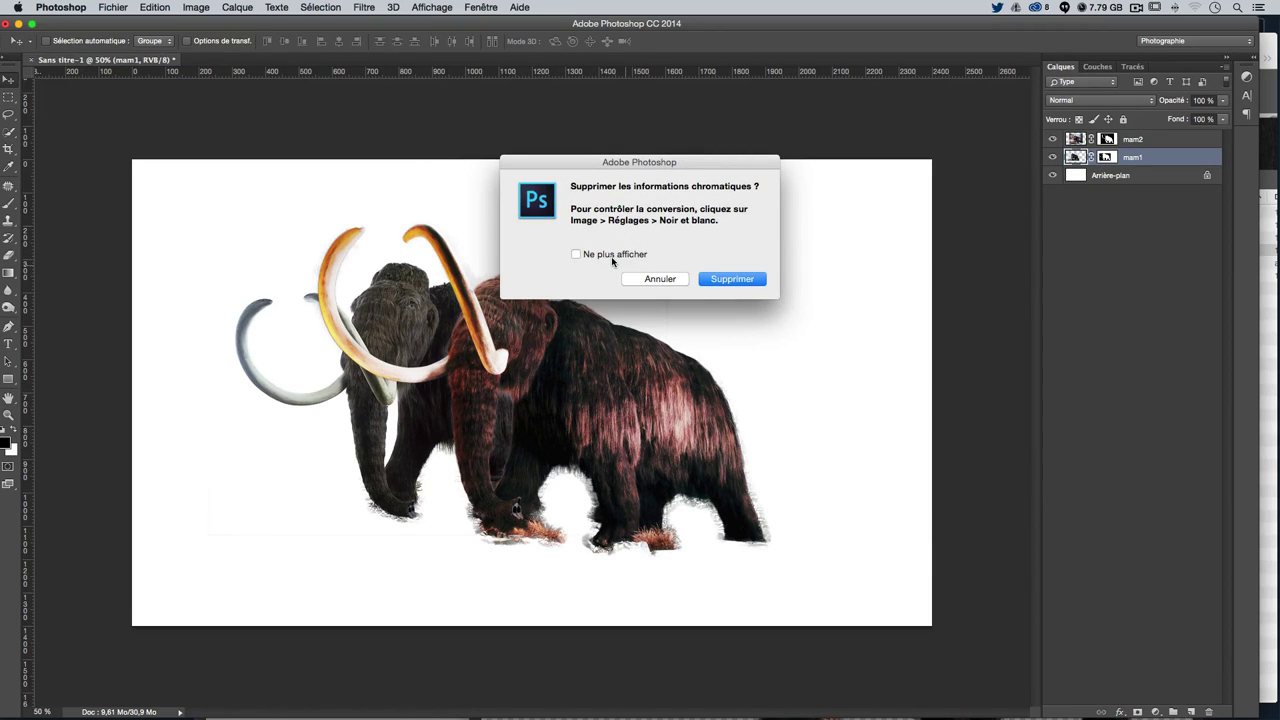
pyautogui.click(736, 282)
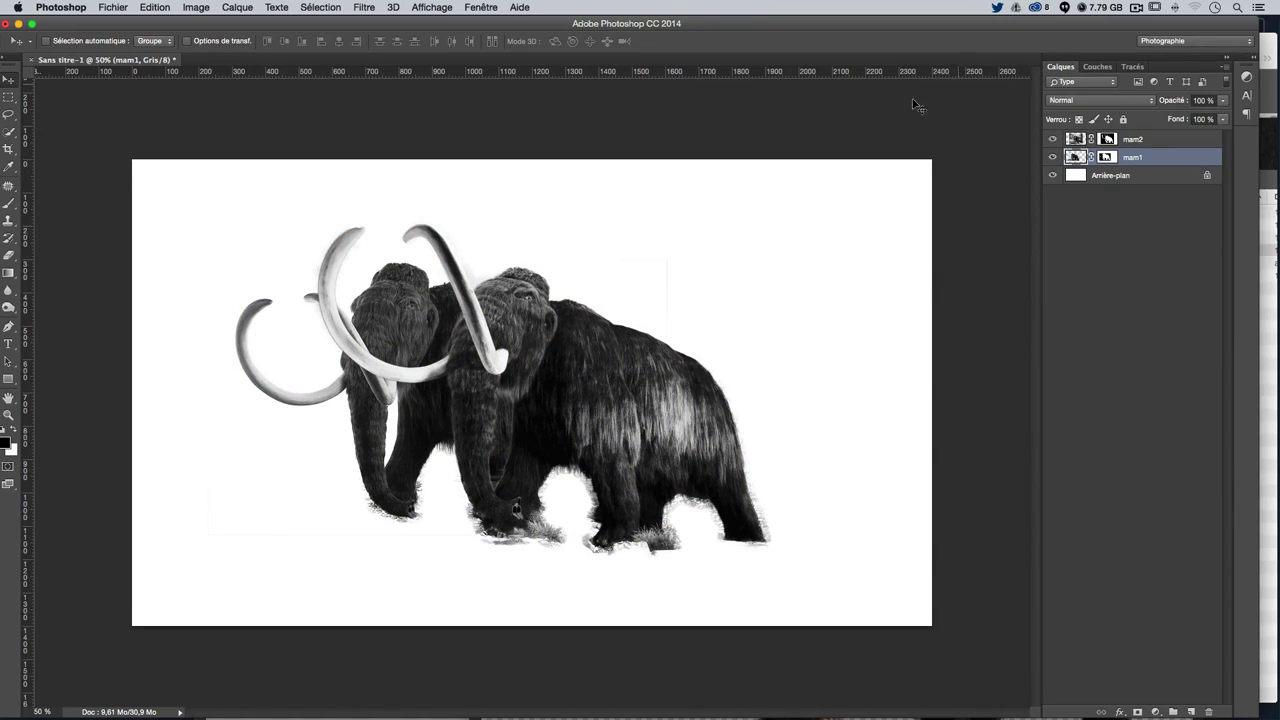
pyautogui.click(1166, 143)
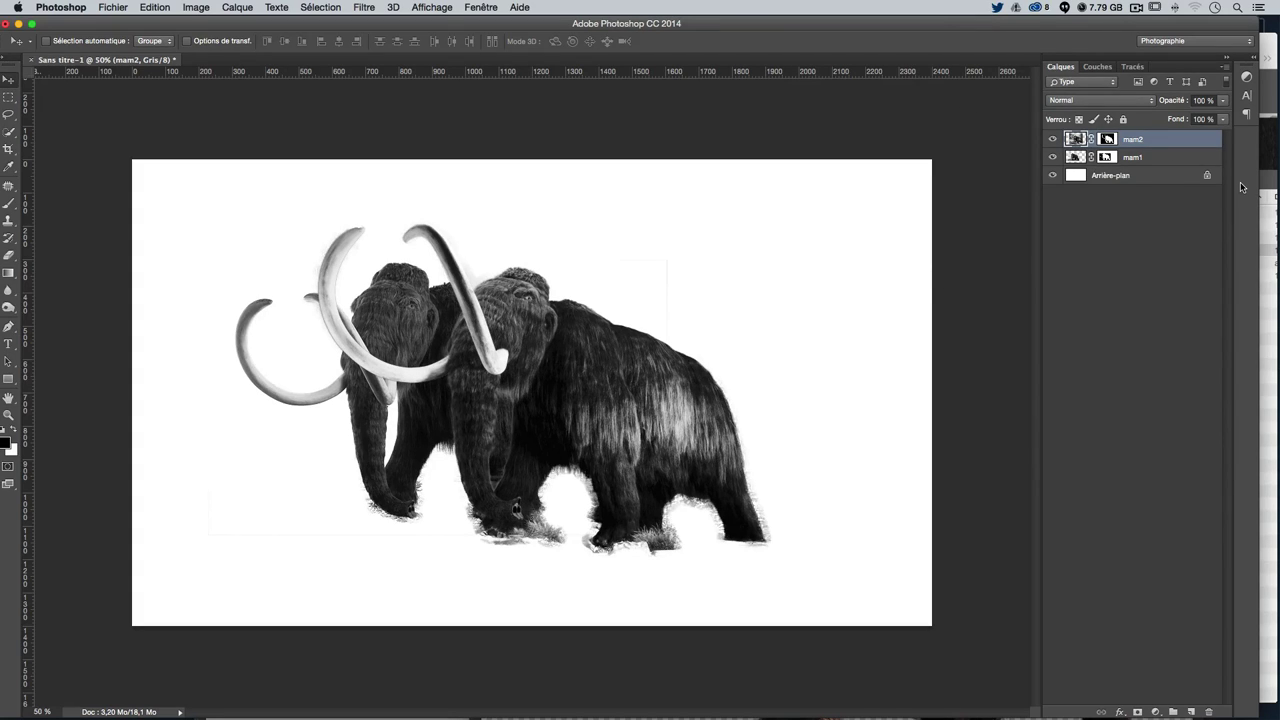
# Open ville.jpg in Photoshop from the Finder folder
pyautogui.click(1272, 289)
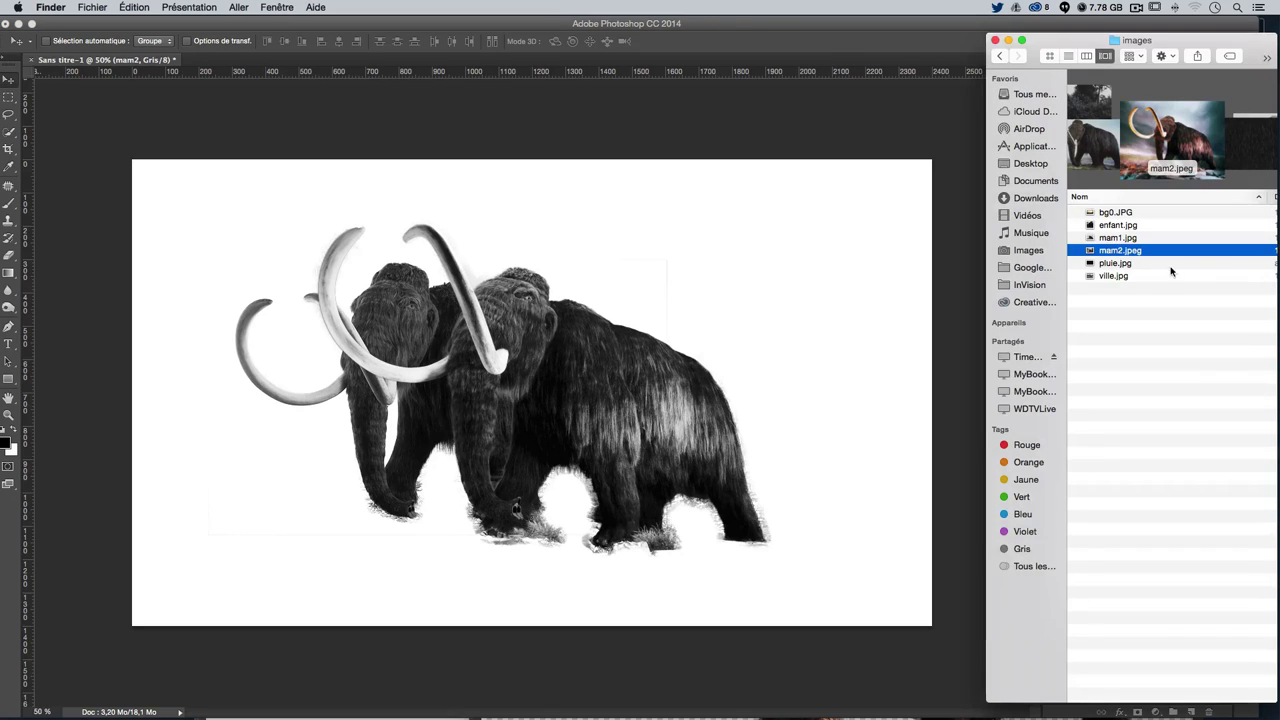
pyautogui.click(1116, 277)
pyautogui.rightClick(1119, 281)
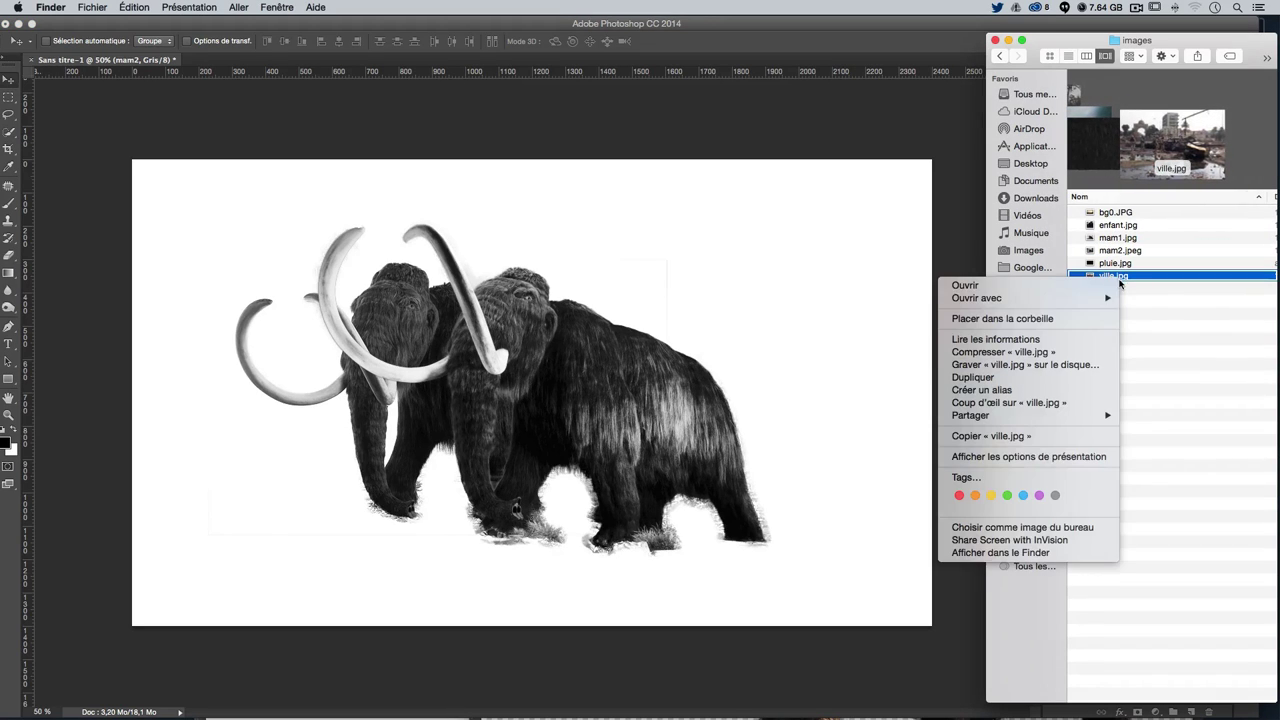
pyautogui.moveTo(1025, 298)
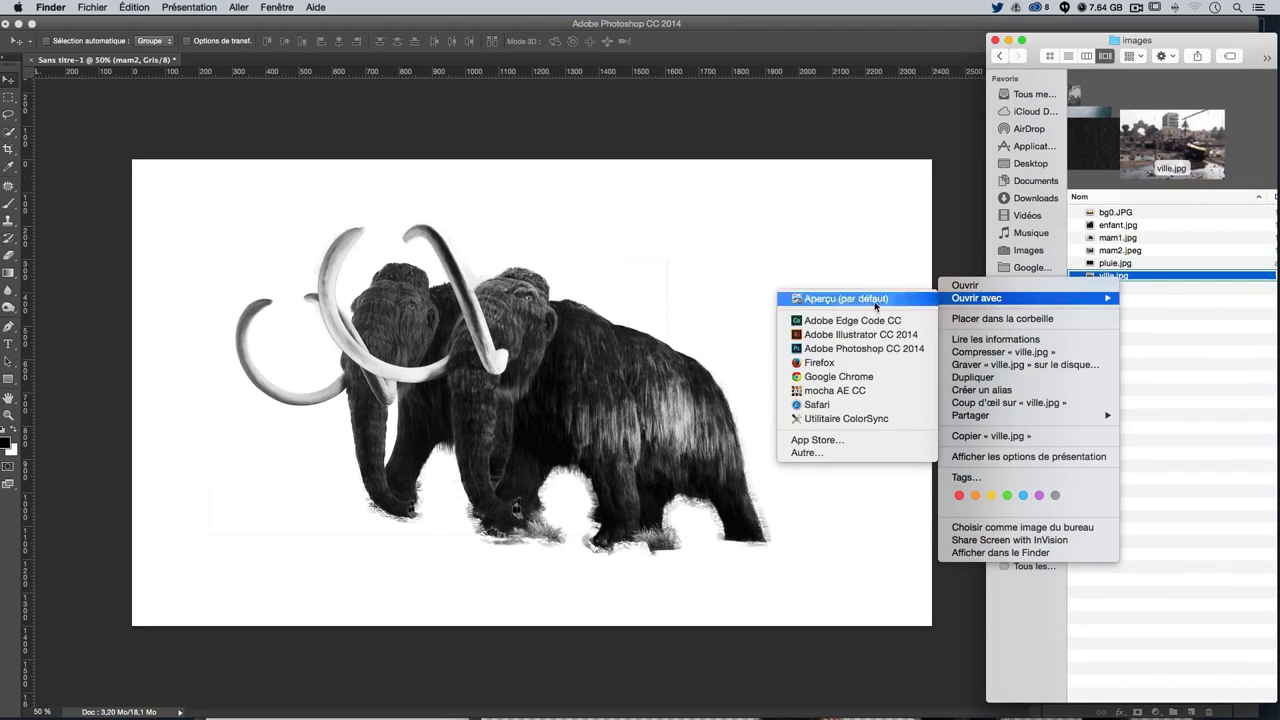
pyautogui.click(824, 349)
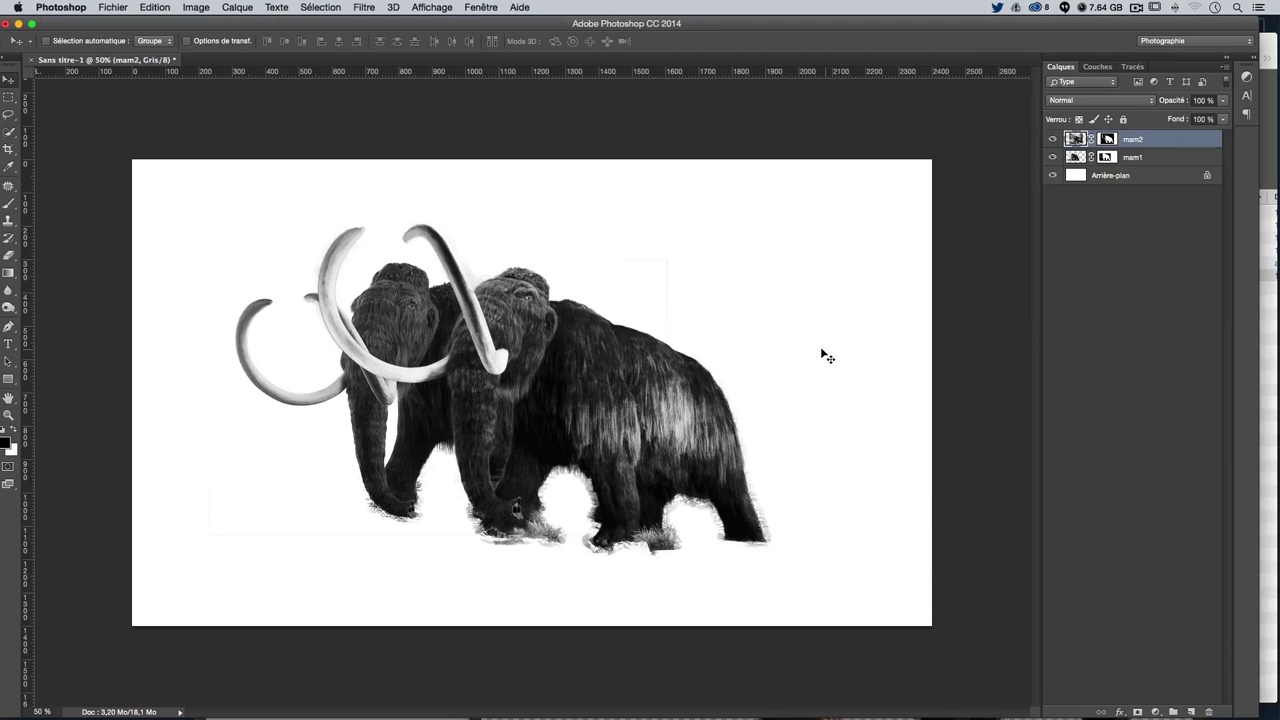
# Select all of the ville.jpg street photo and copy it
pyautogui.press('Return')
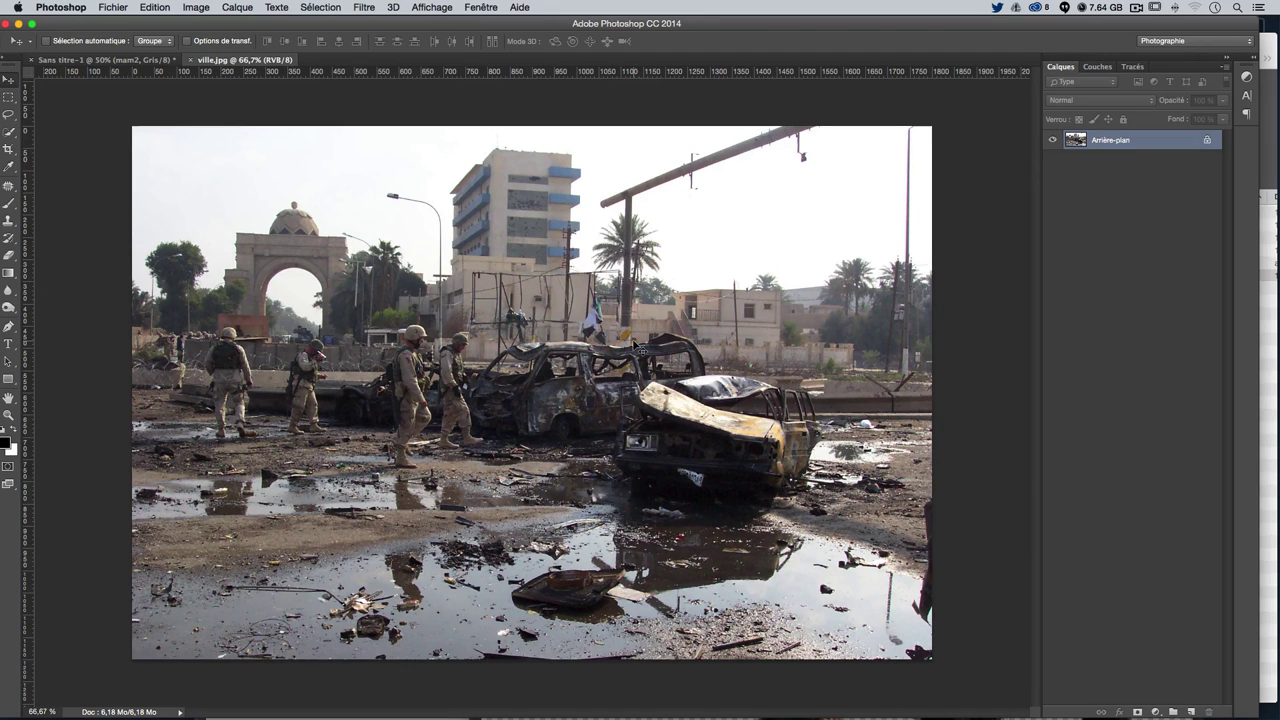
pyautogui.press('super+a')
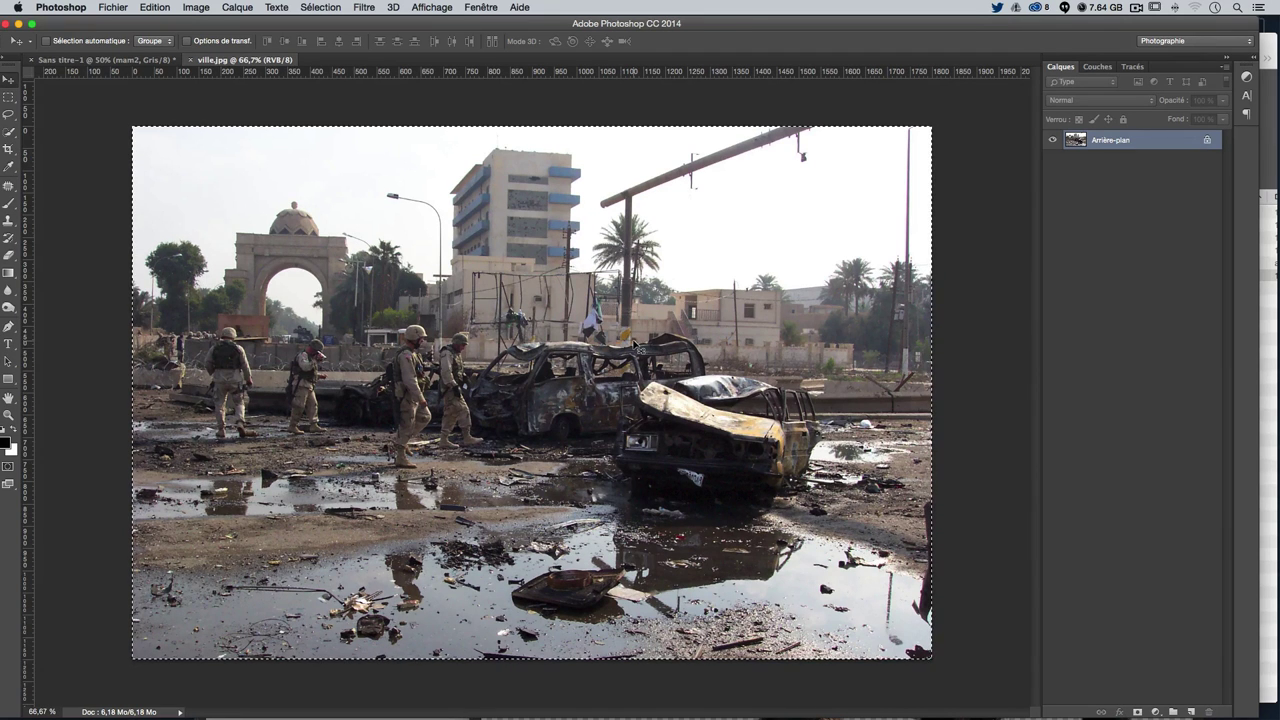
pyautogui.press('super+c')
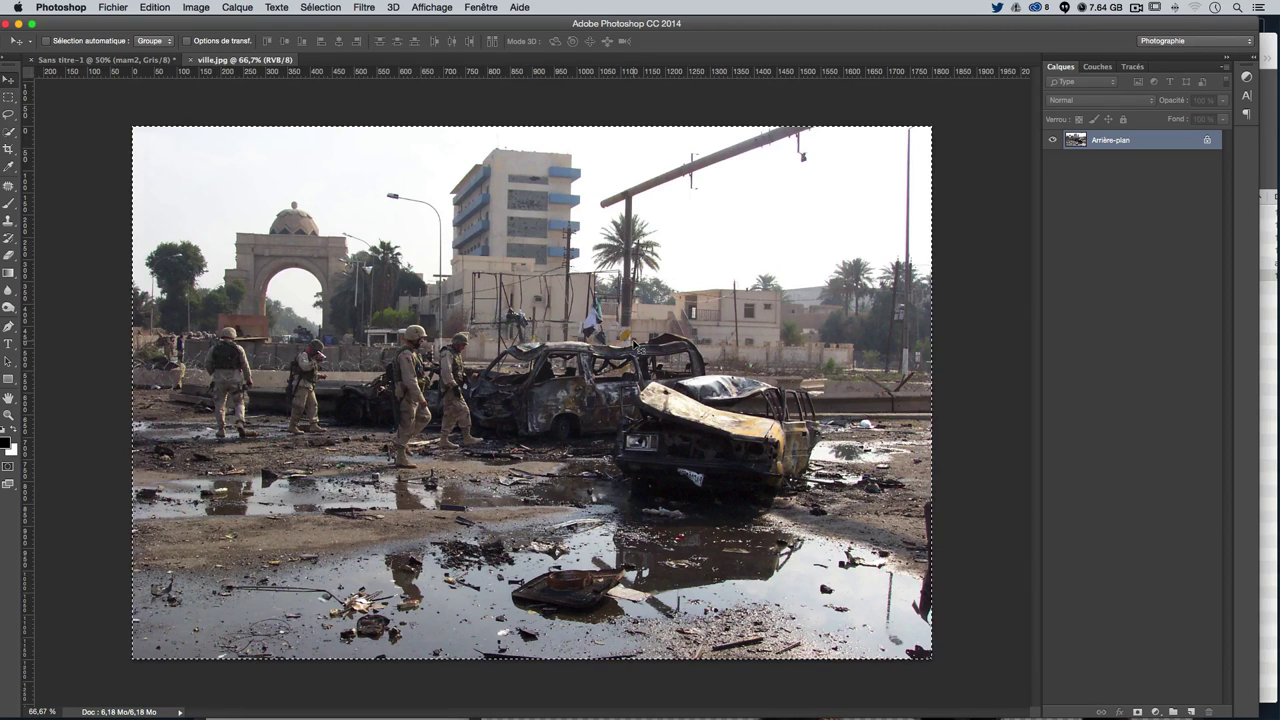
# Paste the street photo above Arrière-plan in Sans titre-1 and shift it left
pyautogui.click(124, 62)
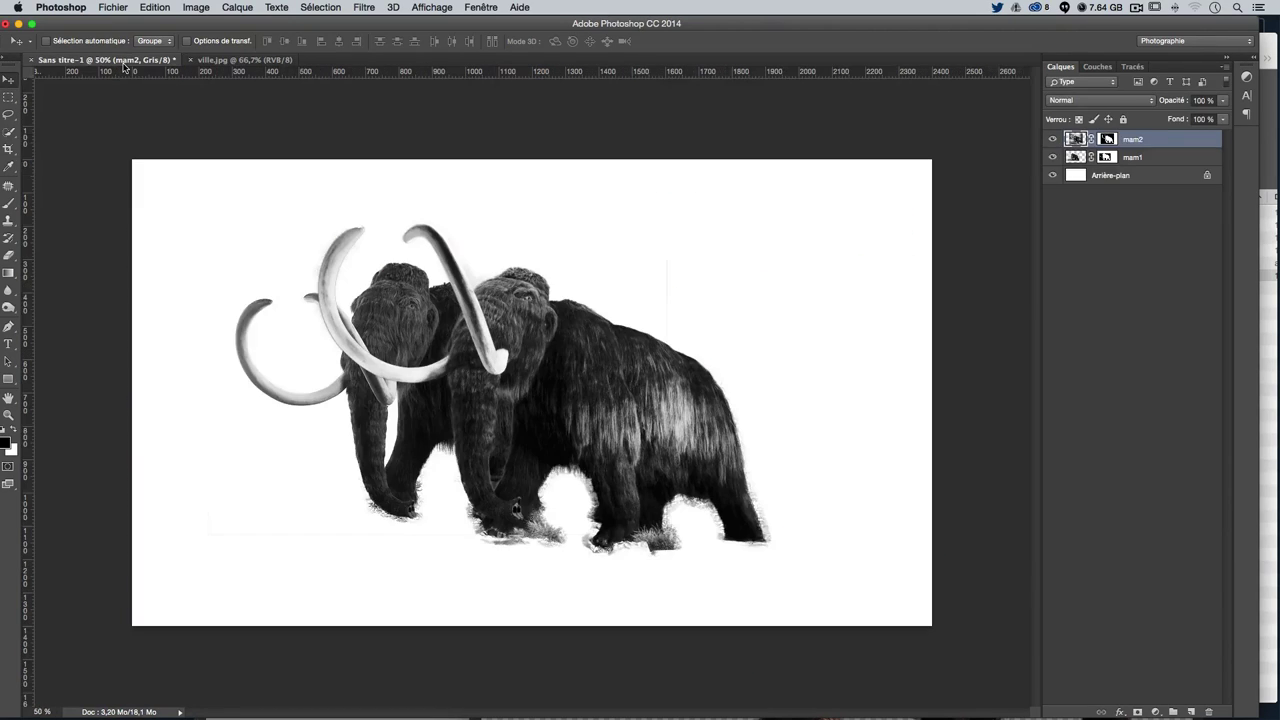
pyautogui.click(1177, 178)
pyautogui.press('super+v')
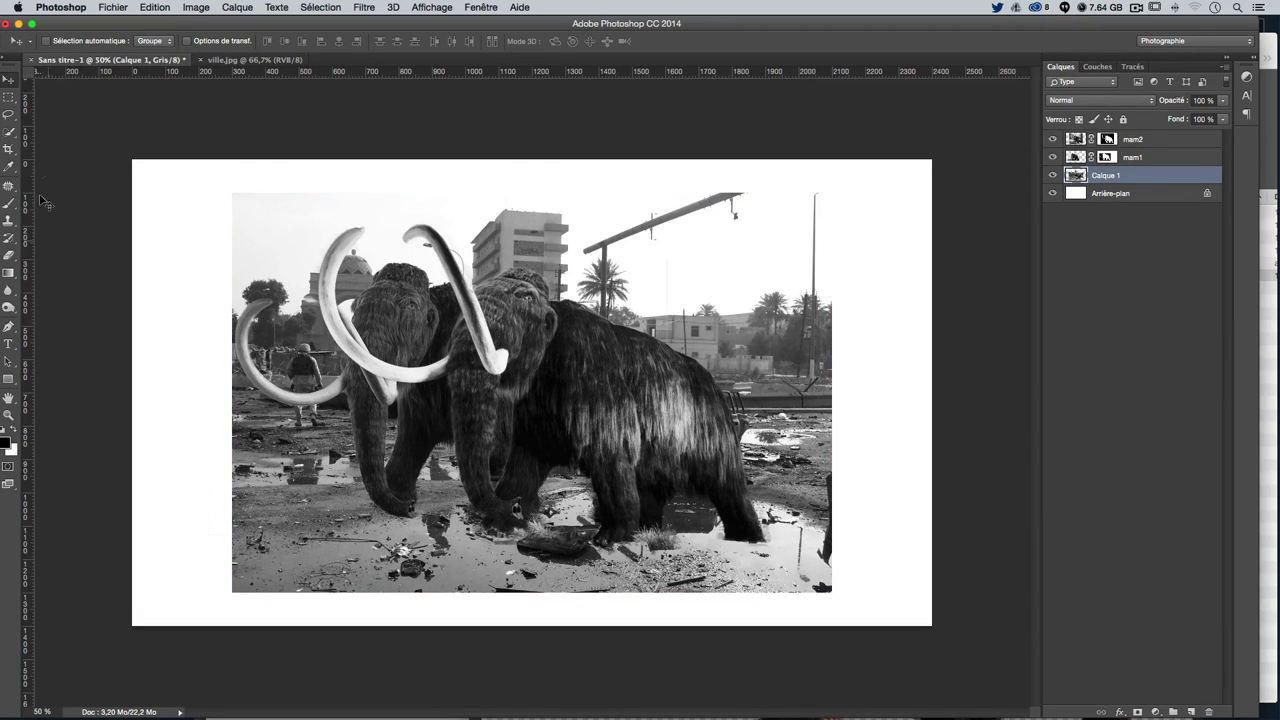
pyautogui.moveTo(542, 333); pyautogui.dragTo(408, 367)
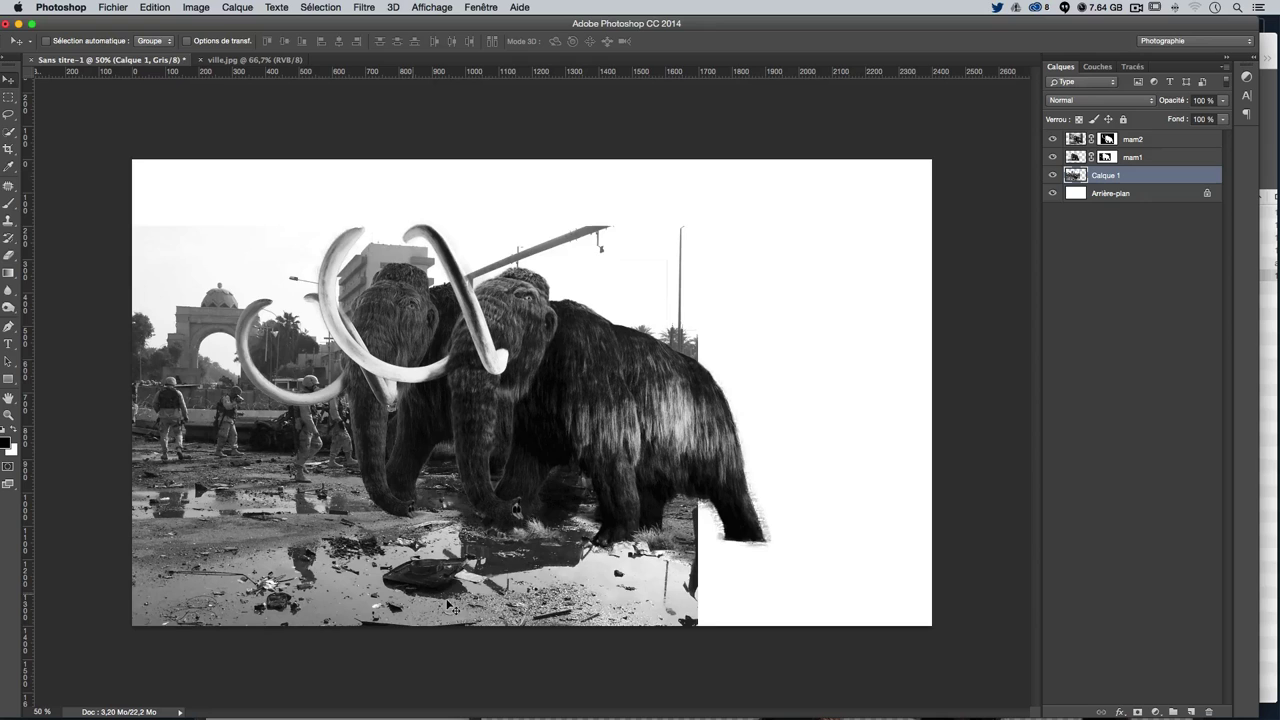
pyautogui.moveTo(284, 513); pyautogui.dragTo(318, 513)
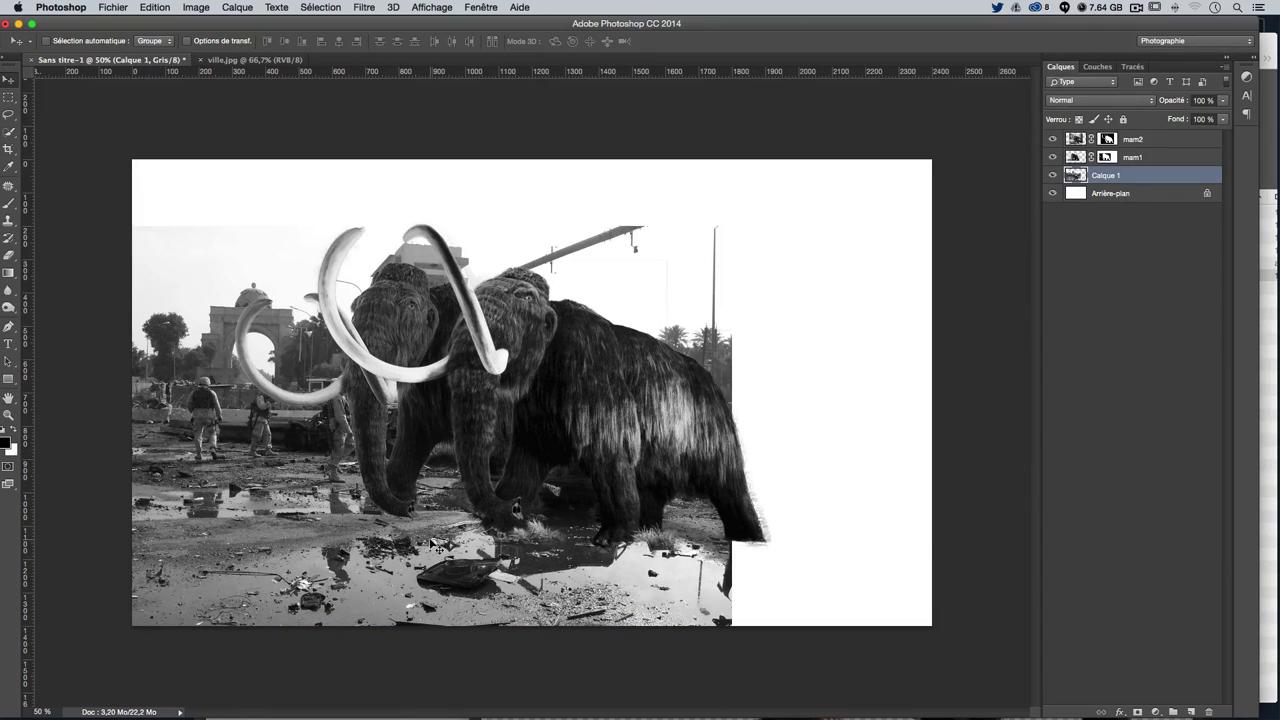
pyautogui.press('super+t')
# Flip Calque 1 horizontally (Symétrie axe horizontal) and nudge it slightly right
pyautogui.rightClick(484, 557)
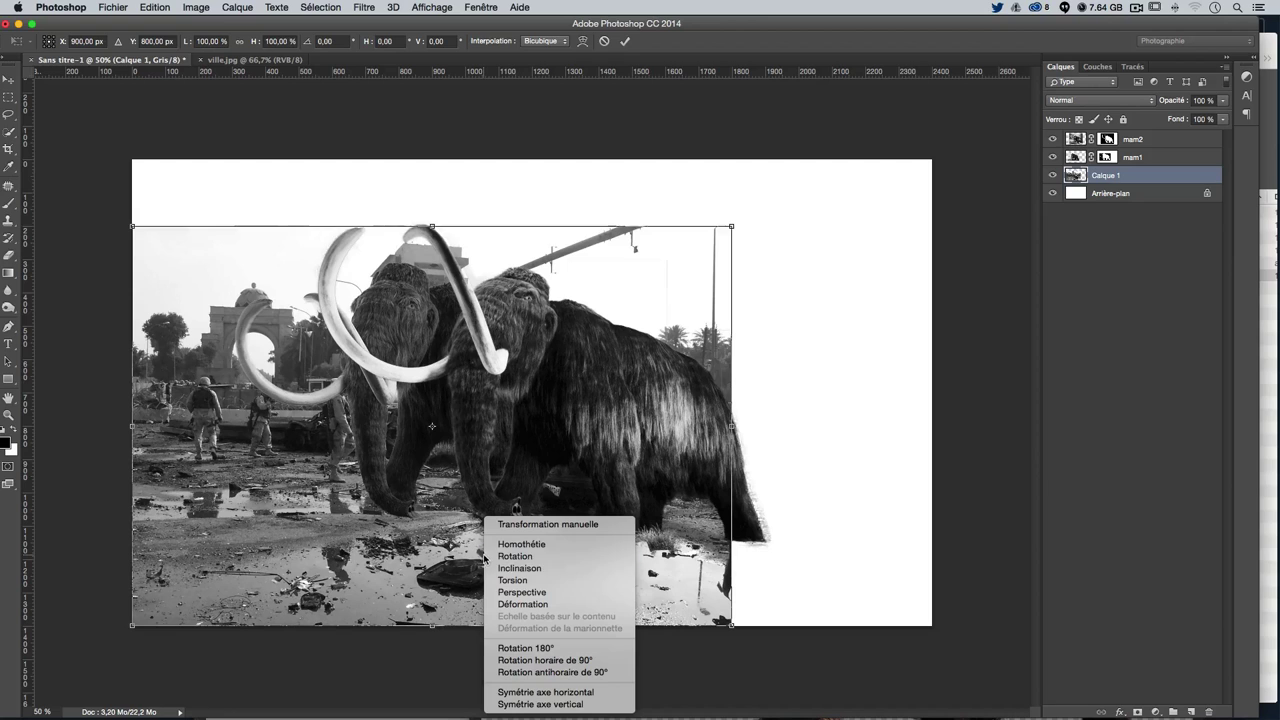
pyautogui.click(558, 693)
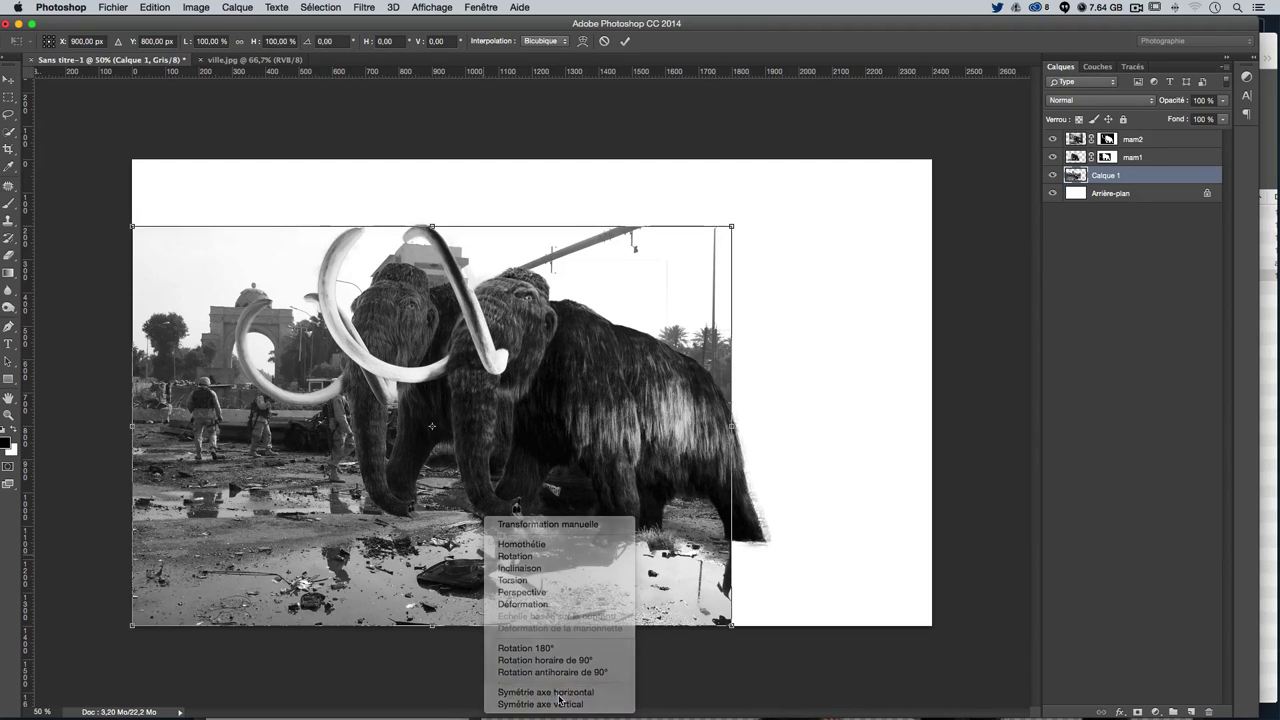
pyautogui.press('Return')
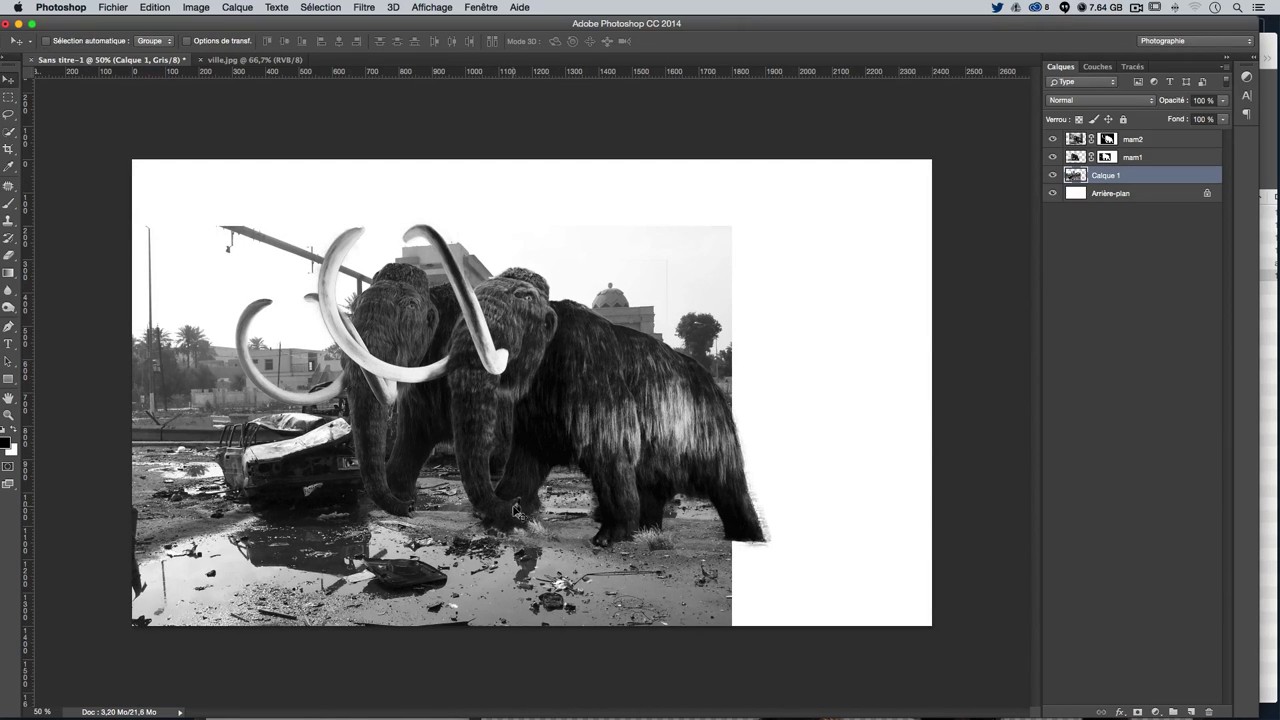
pyautogui.moveTo(517, 512); pyautogui.dragTo(523, 512)
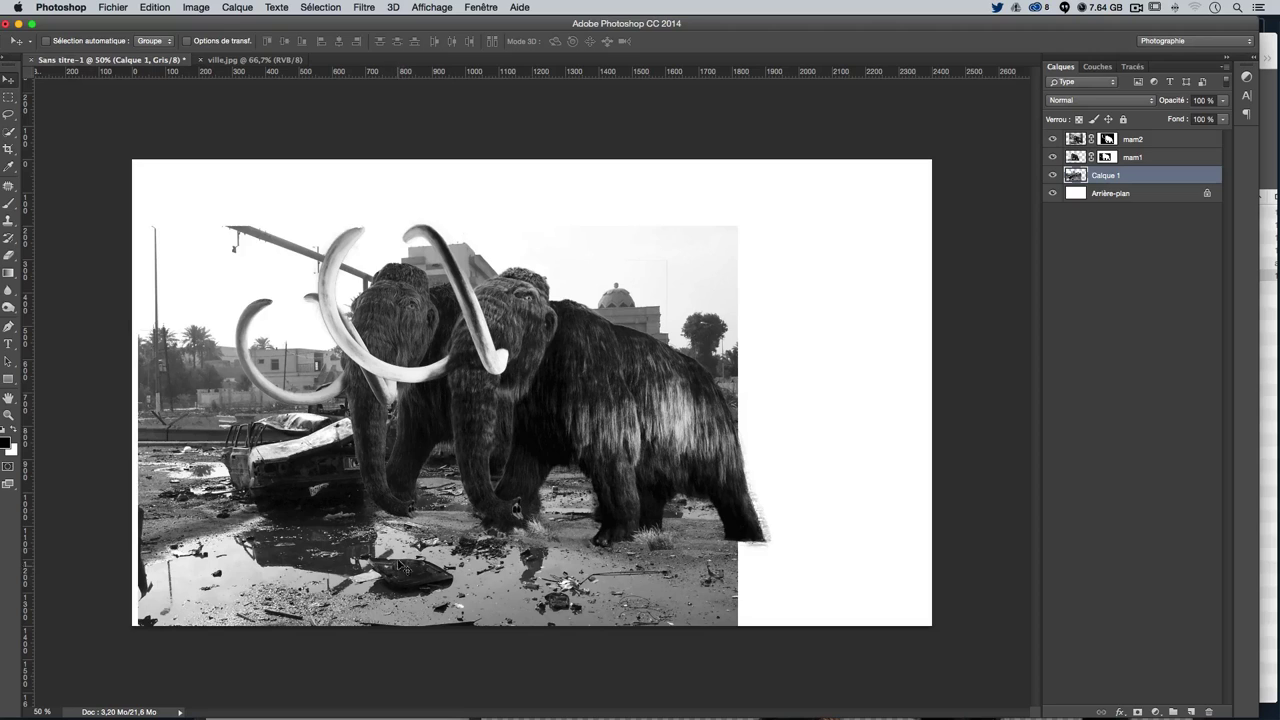
pyautogui.hotkey('alt', ']')
pyautogui.hotkey('shift', 'alt', ']')
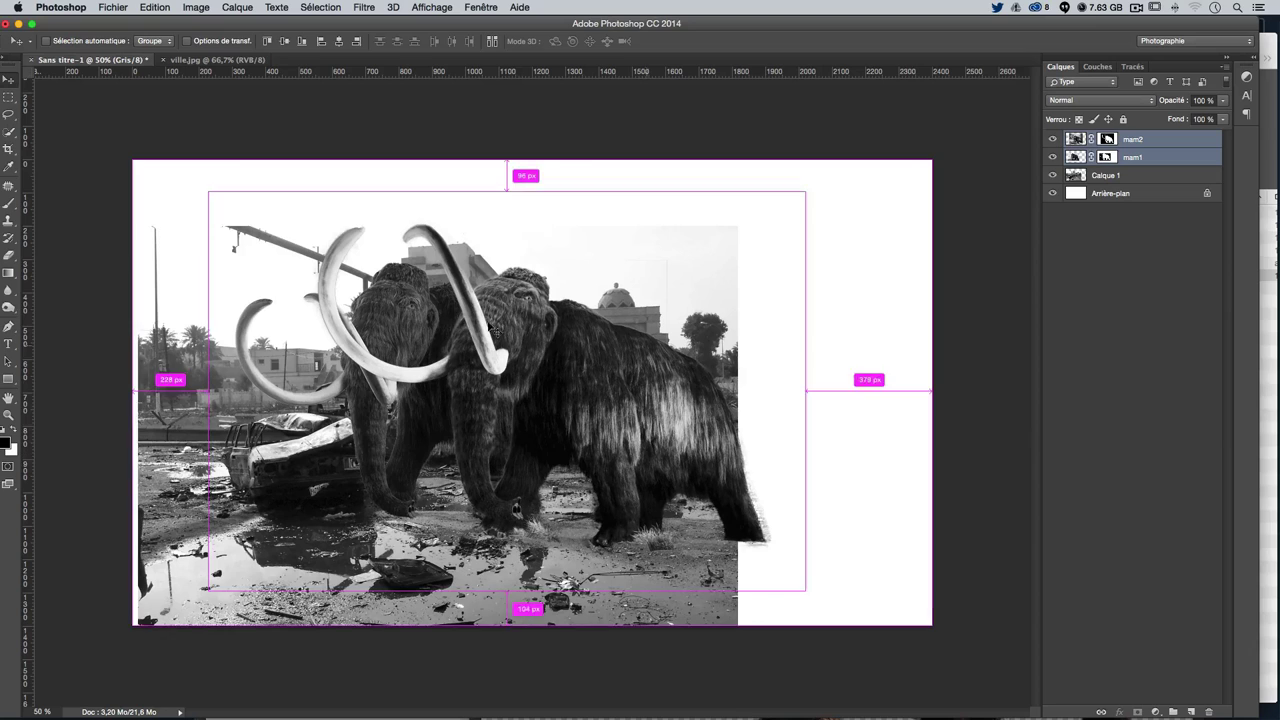
# Scale the mam1 mammoth down to about 86% and reposition it behind mam2
pyautogui.click(1178, 158)
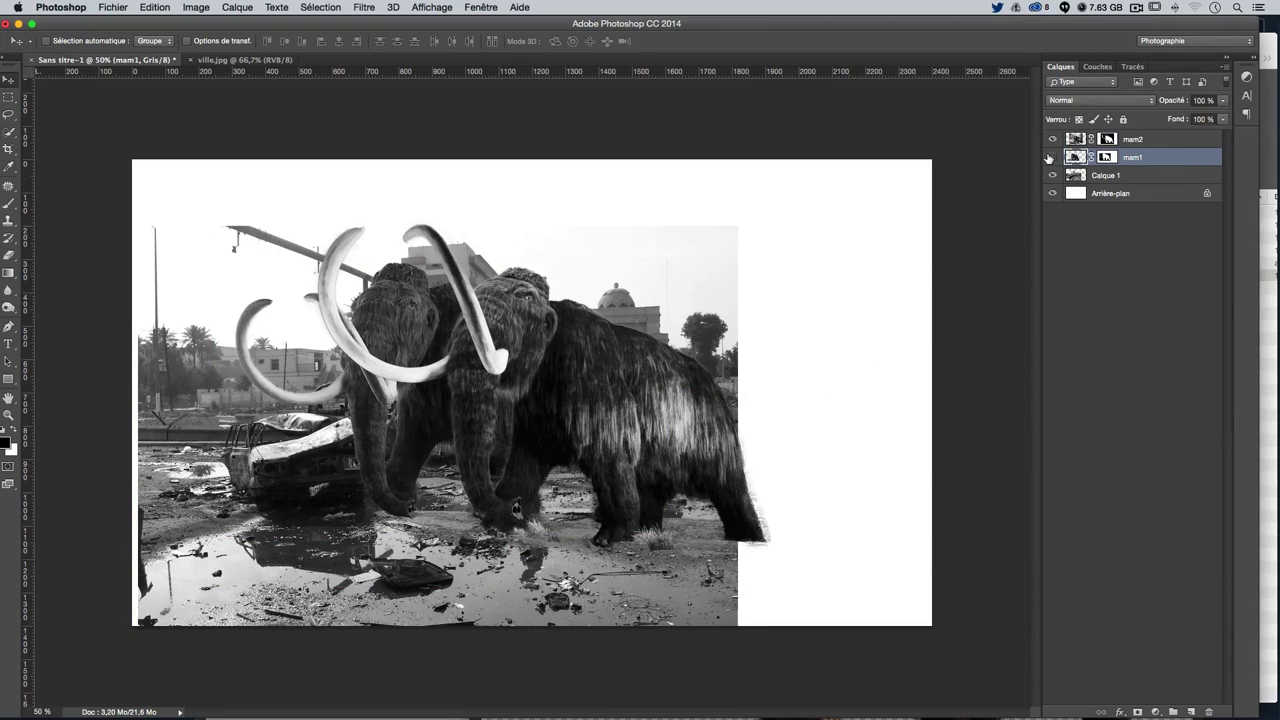
pyautogui.click(1051, 157)
pyautogui.click(1051, 157)
pyautogui.hotkey('ctrl', 't')
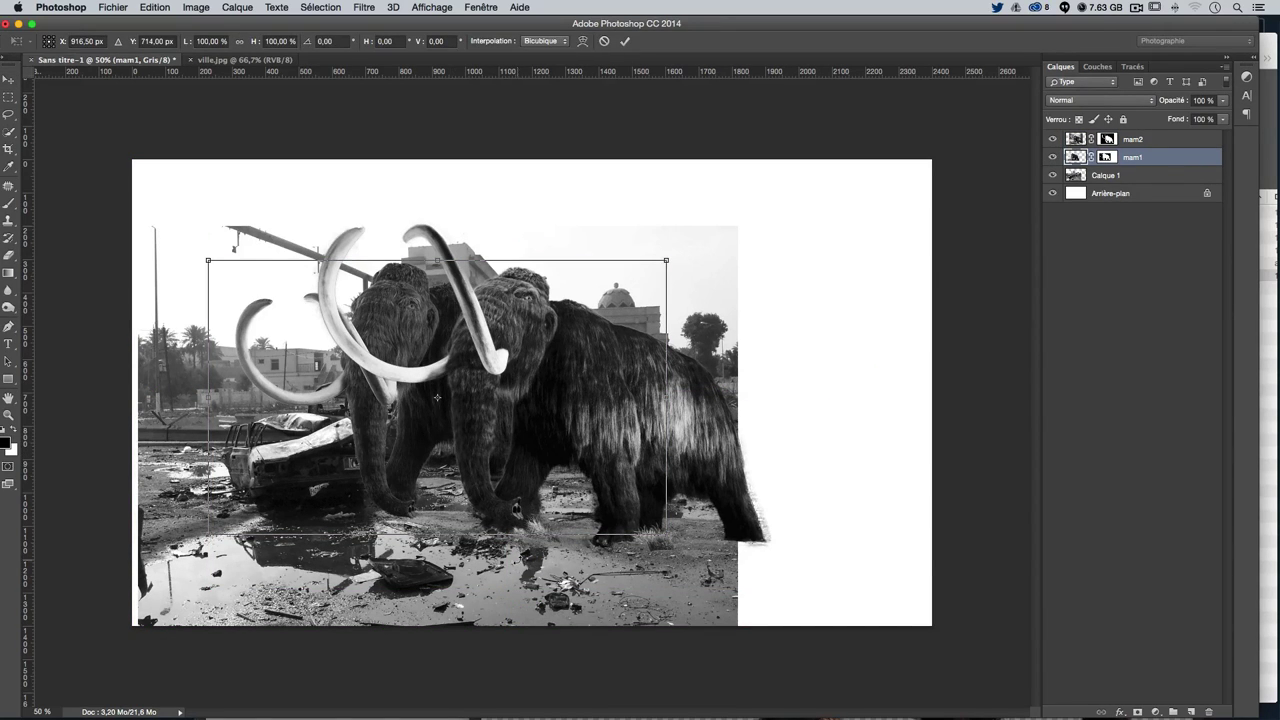
pyautogui.moveTo(205, 539); pyautogui.dragTo(214, 530)
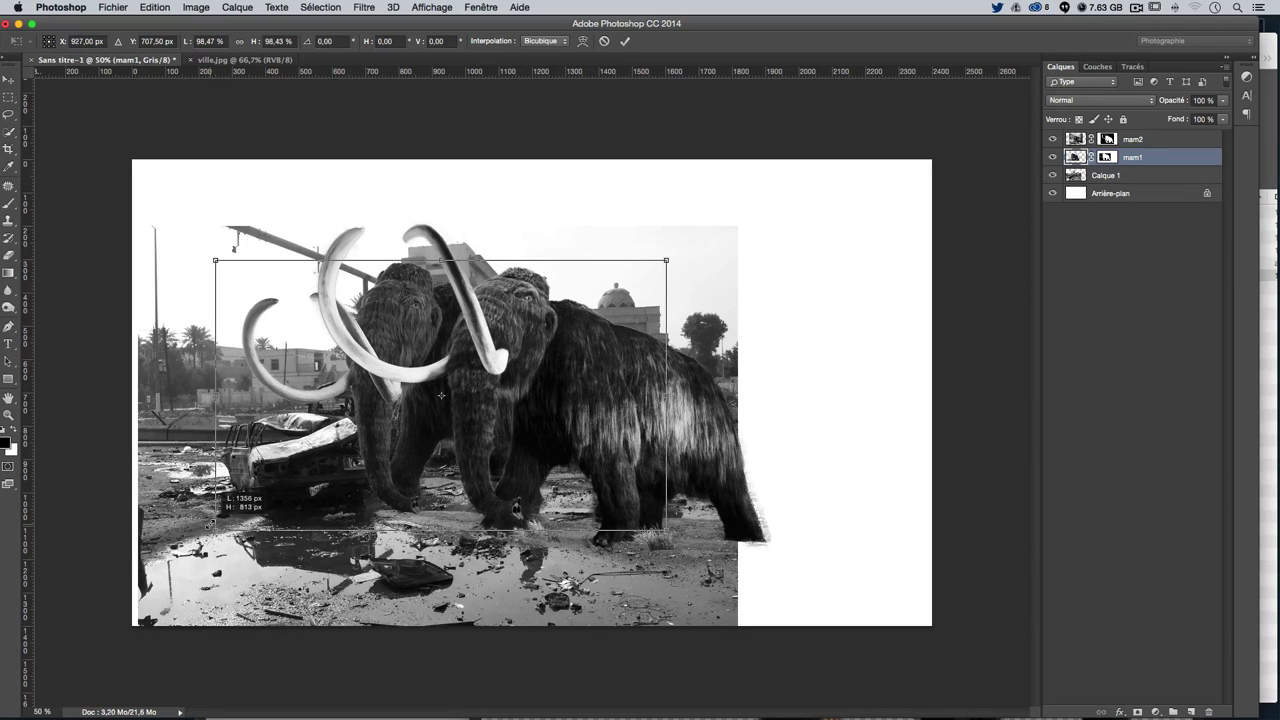
pyautogui.moveTo(520, 388); pyautogui.dragTo(439, 426)
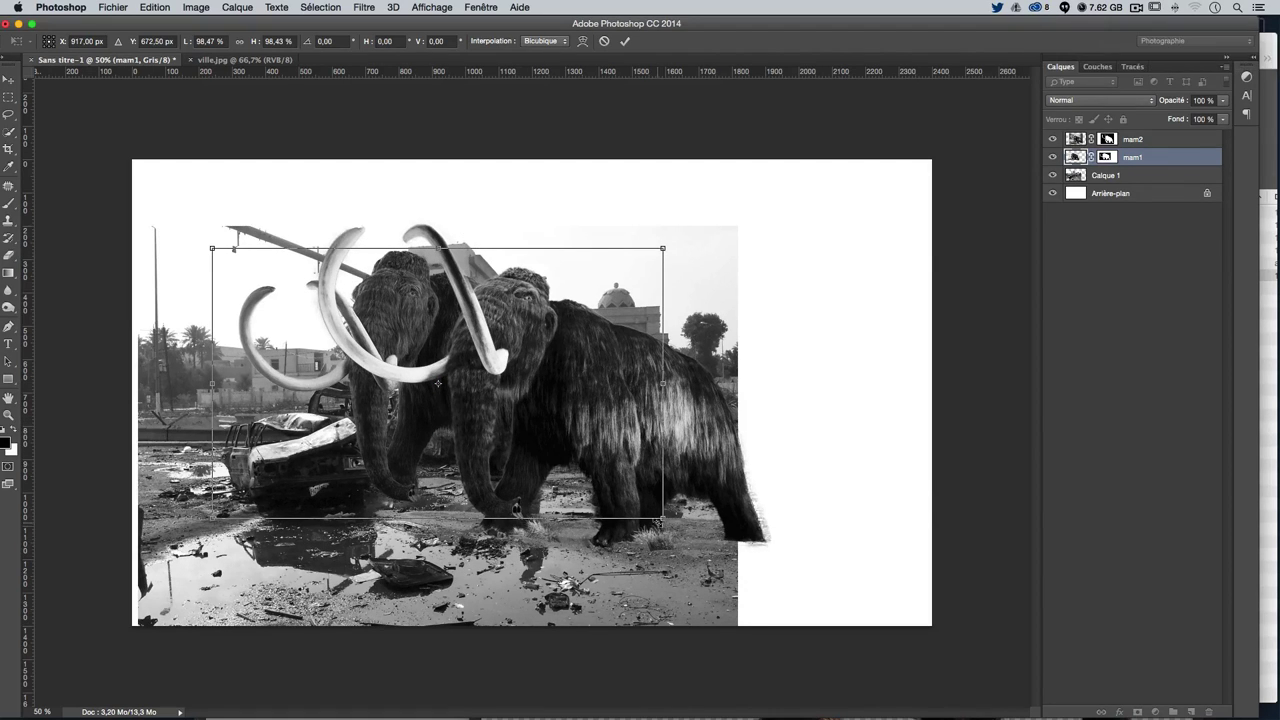
pyautogui.moveTo(663, 518); pyautogui.dragTo(647, 508)
pyautogui.moveTo(513, 430); pyautogui.dragTo(527, 437)
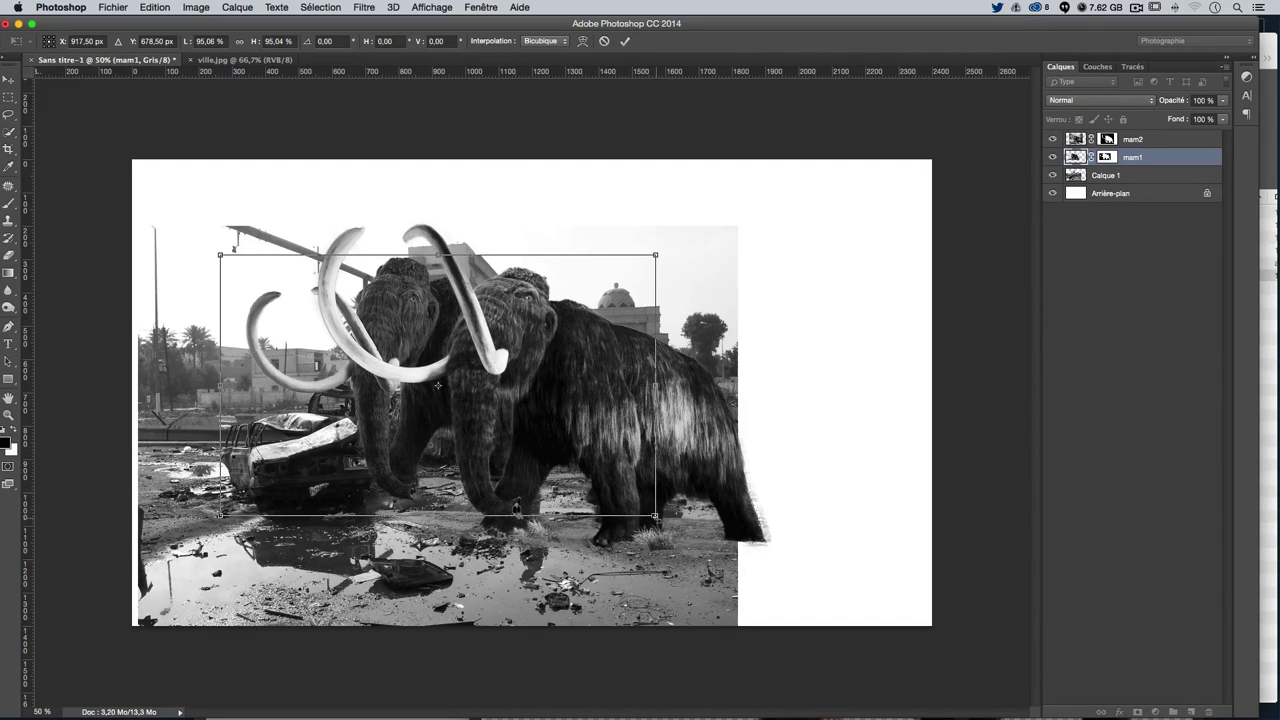
pyautogui.moveTo(655, 516); pyautogui.dragTo(637, 511)
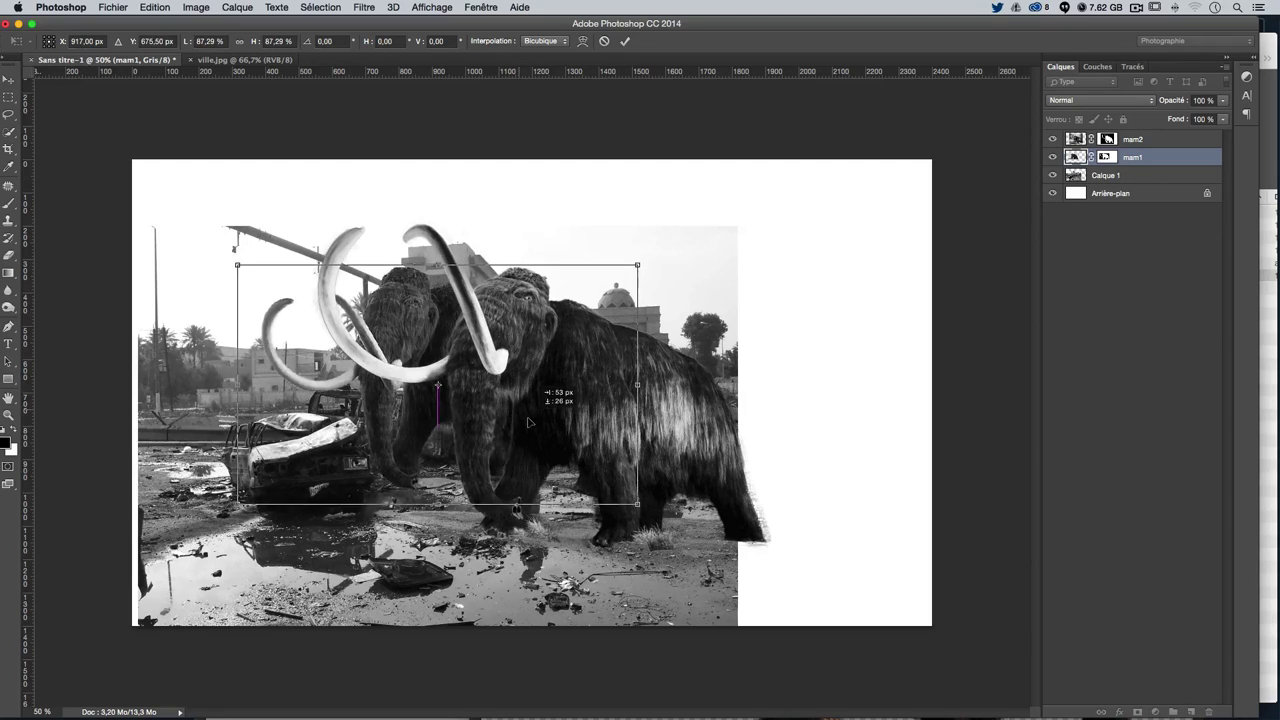
pyautogui.moveTo(502, 399); pyautogui.dragTo(530, 416)
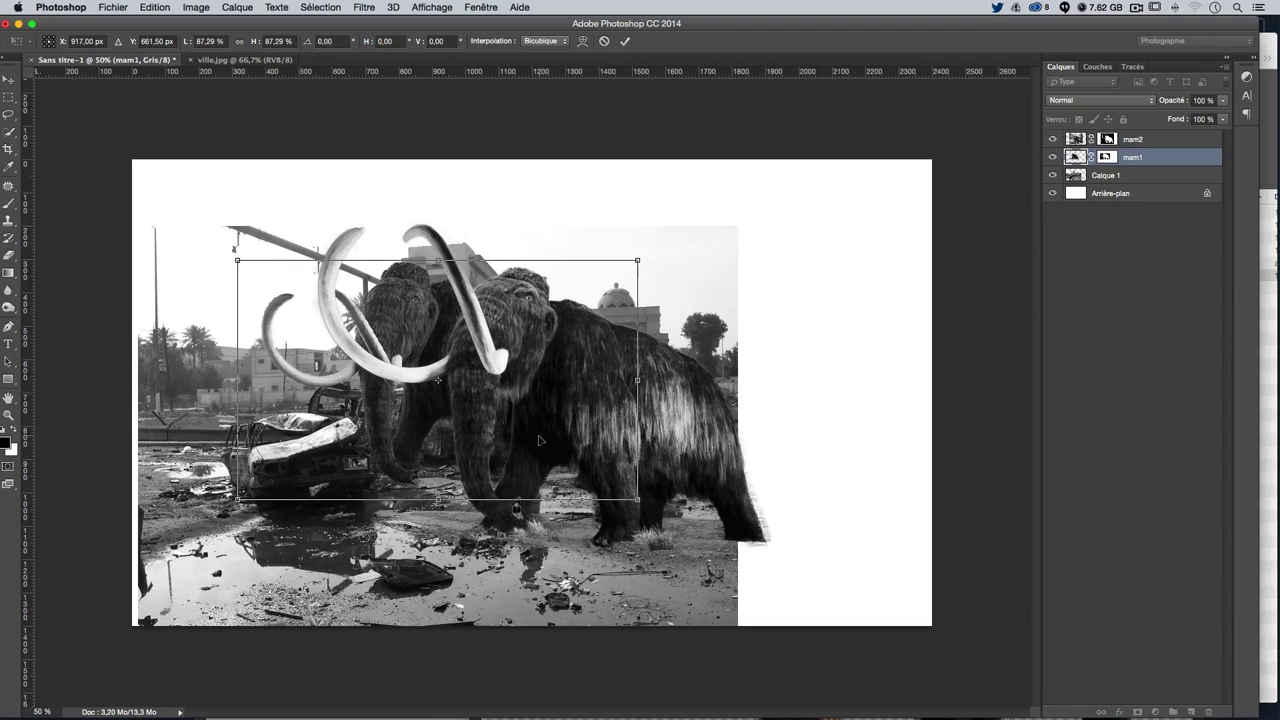
pyautogui.moveTo(530, 450); pyautogui.dragTo(531, 442)
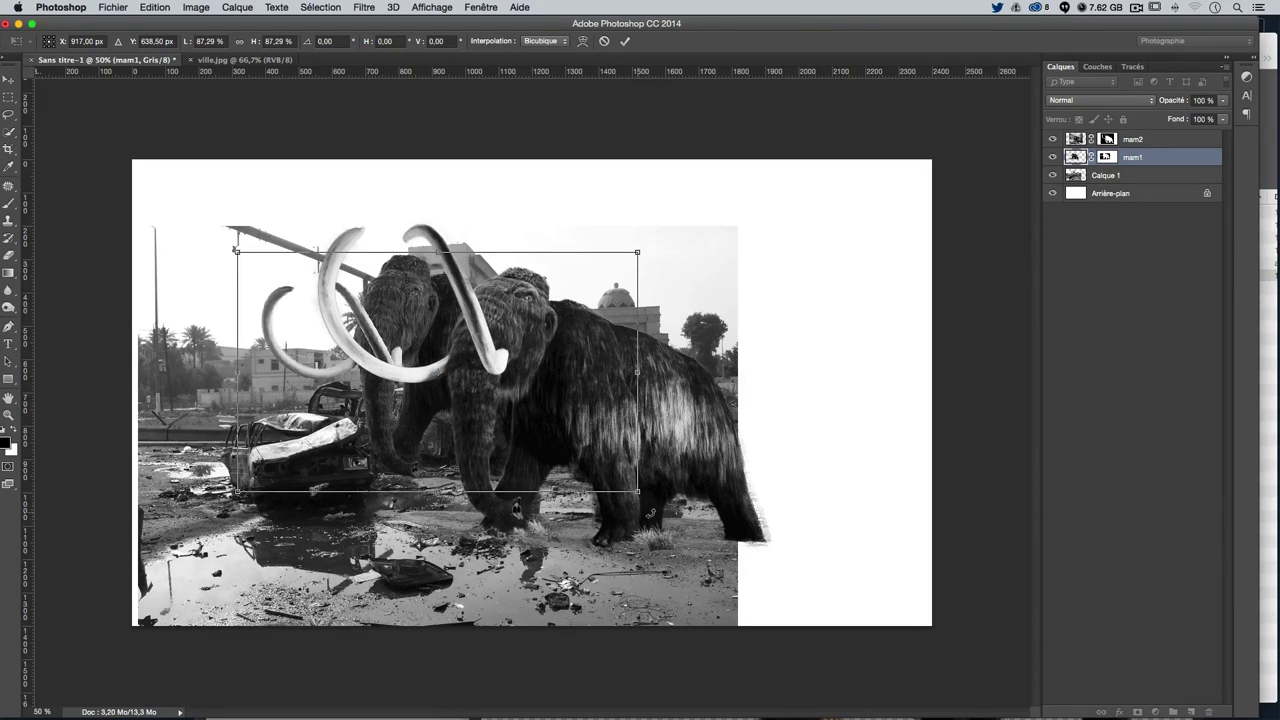
pyautogui.moveTo(637, 493); pyautogui.dragTo(632, 490)
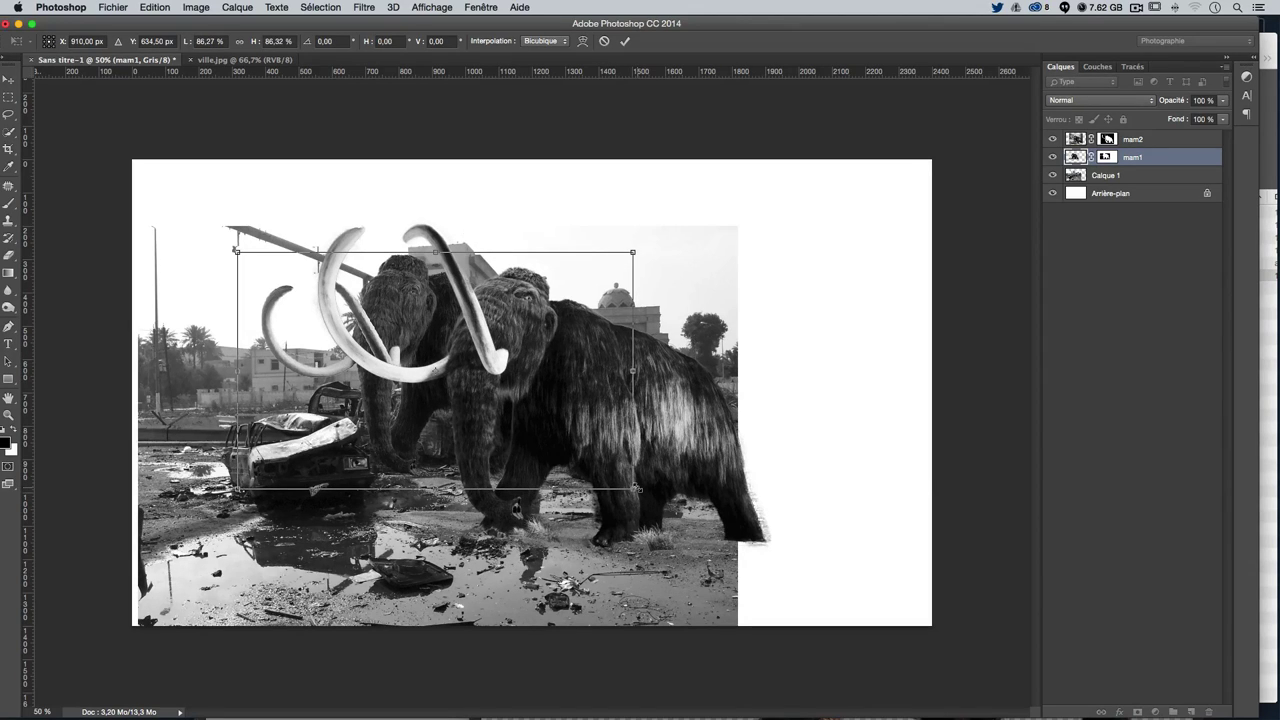
pyautogui.press('Return')
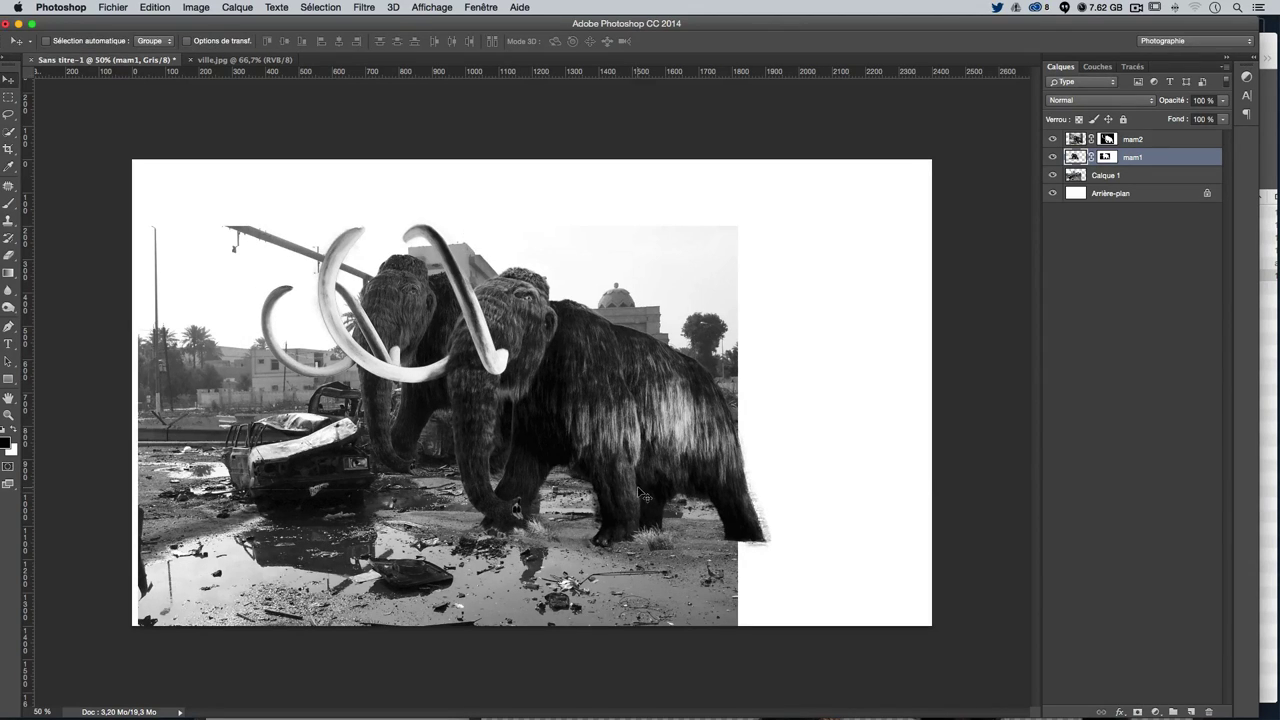
# Align the street photo with the canvas's left edge and shift both mammoths slightly left
pyautogui.keyDown('ctrl'); pyautogui.click(273, 491); pyautogui.keyUp('ctrl')
pyautogui.moveTo(373, 510); pyautogui.dragTo(367, 510)
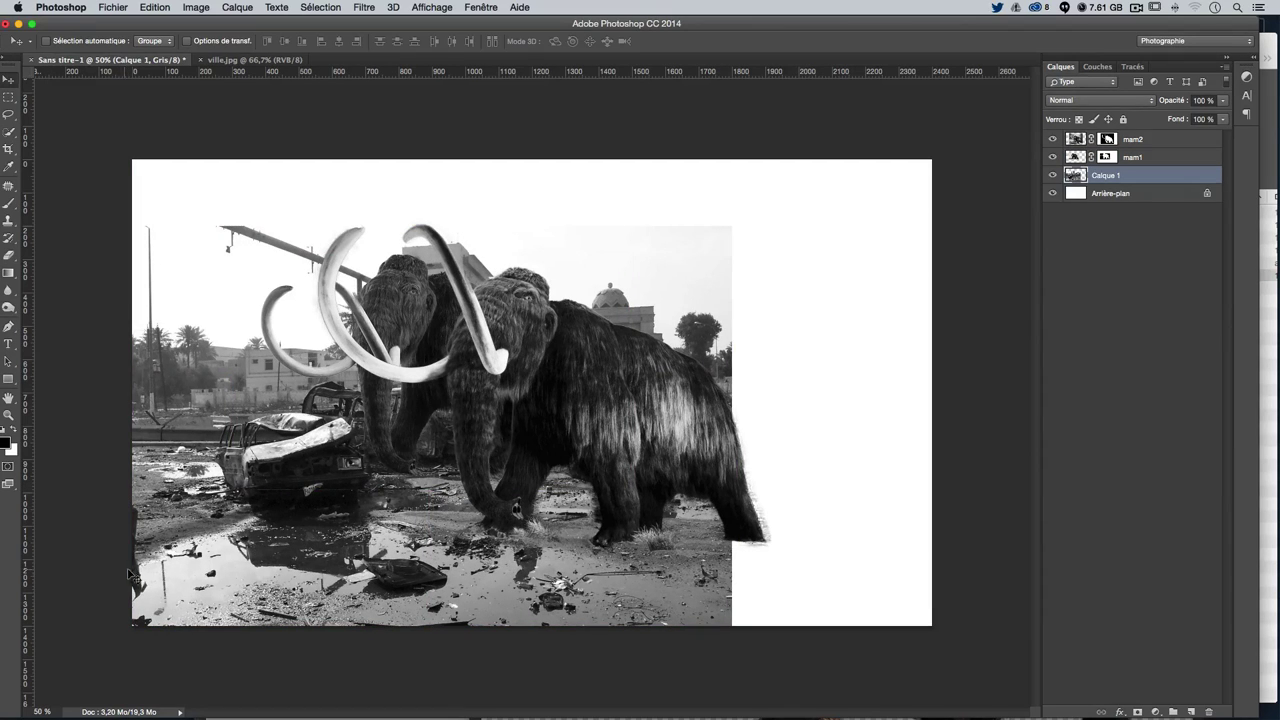
pyautogui.moveTo(357, 558); pyautogui.dragTo(328, 548)
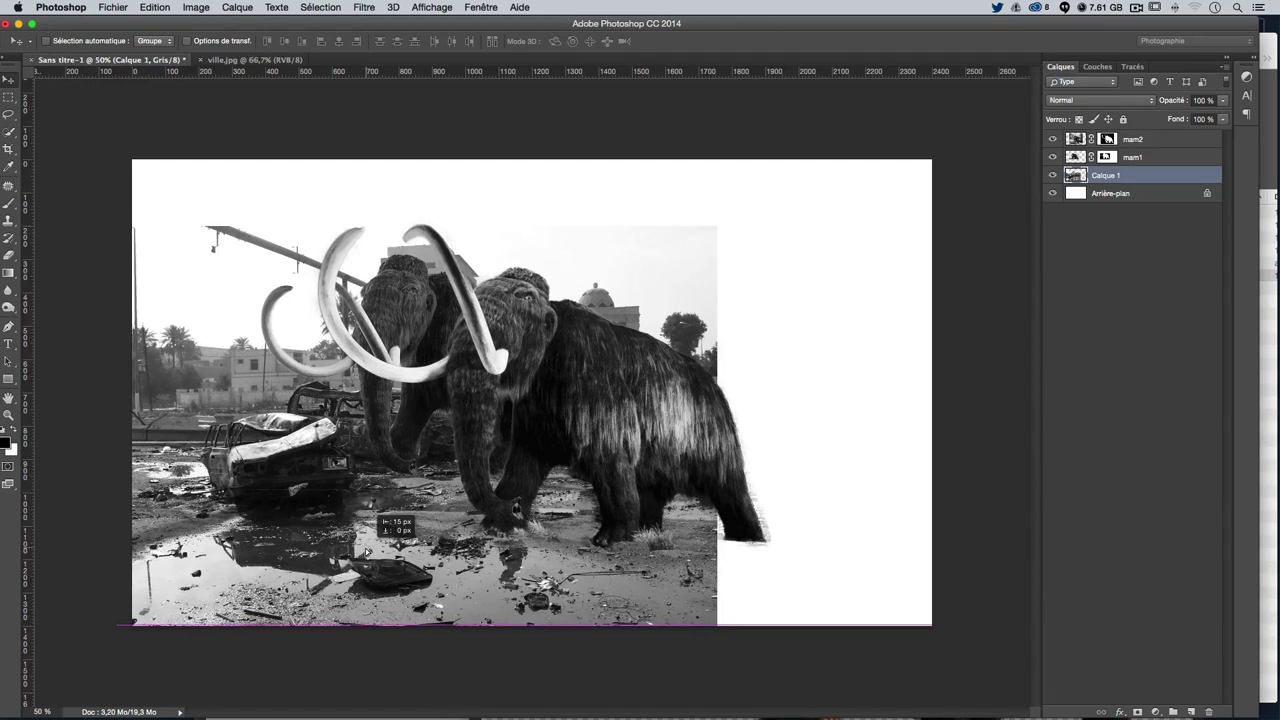
pyautogui.moveTo(328, 548); pyautogui.dragTo(382, 551)
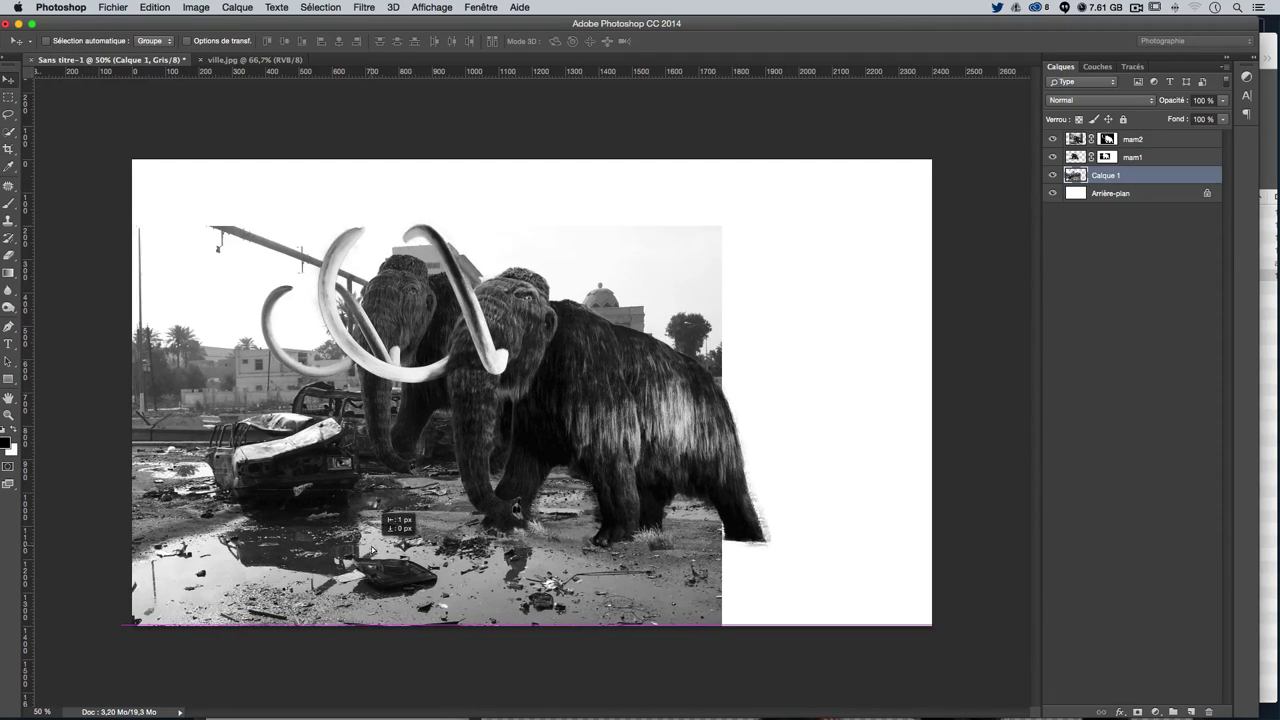
pyautogui.moveTo(272, 600); pyautogui.dragTo(253, 592)
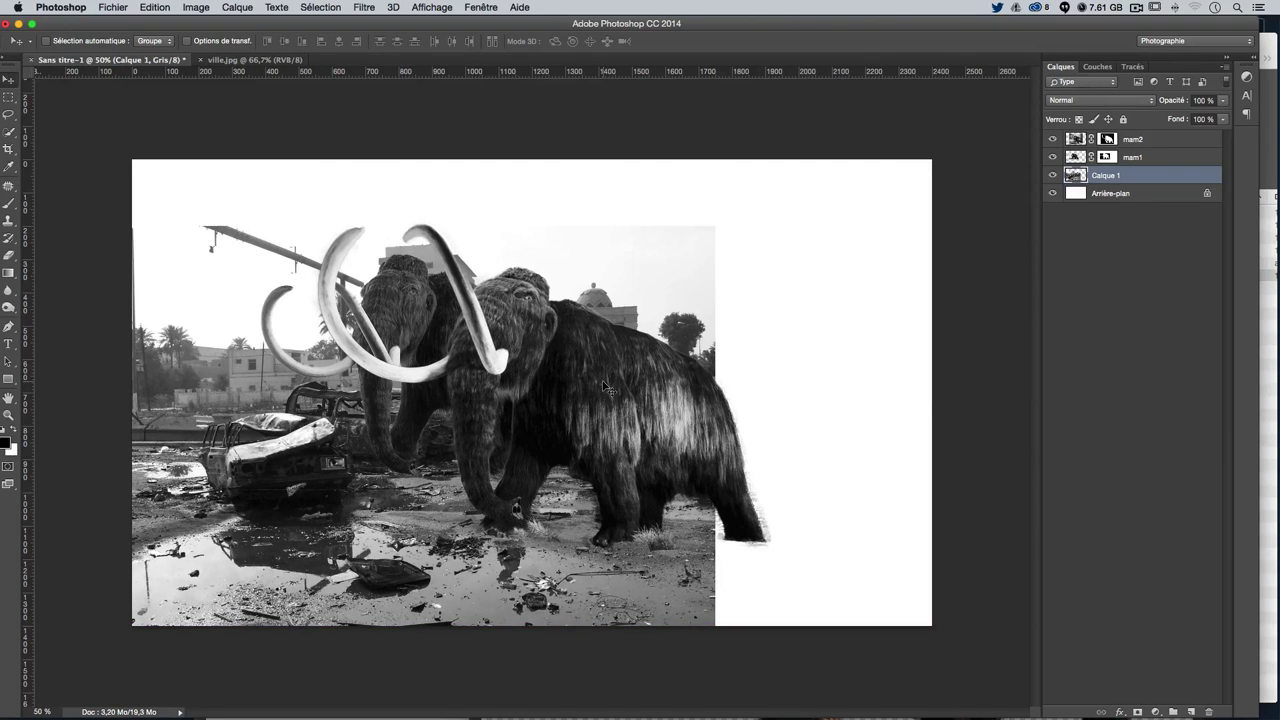
pyautogui.click(410, 322)
pyautogui.moveTo(572, 414)
pyautogui.mouseDown()
pyautogui.moveTo(549, 422)
pyautogui.moveTo(576, 428)
pyautogui.mouseUp()
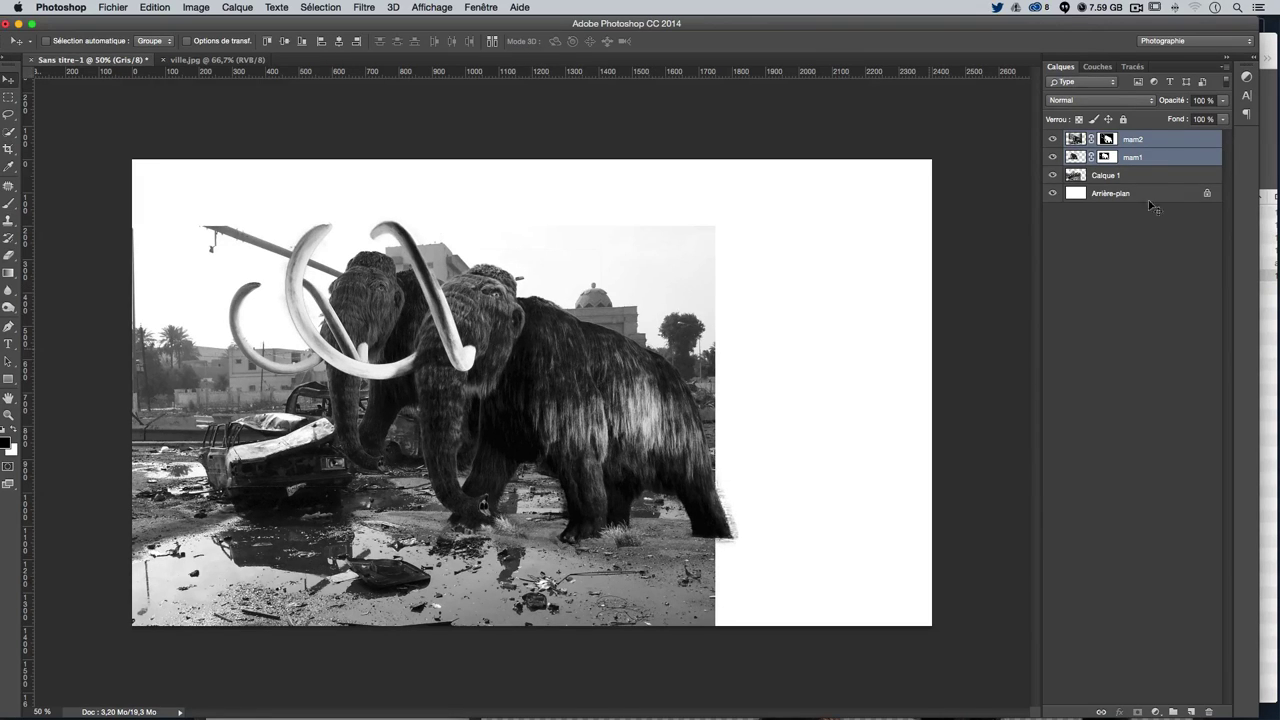
# Rename the Calque 1 street layer to 'ville'
pyautogui.click(1138, 174)
pyautogui.doubleClick(1105, 175)
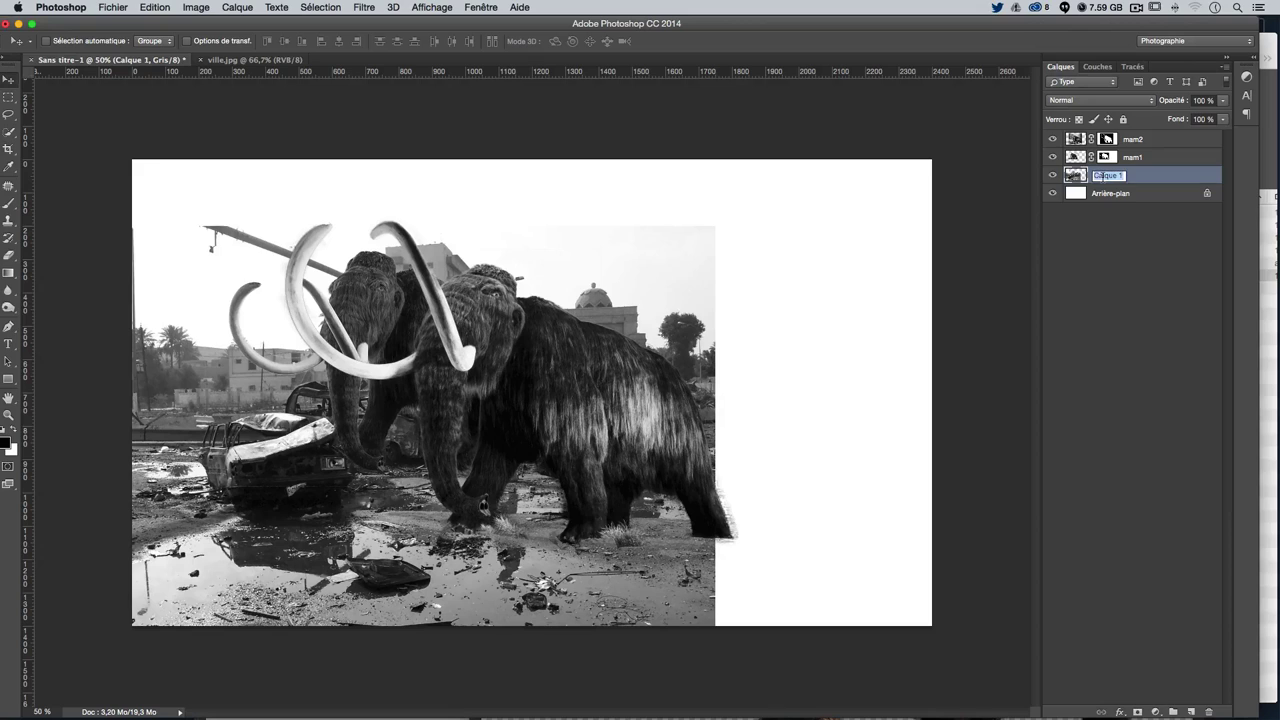
pyautogui.write('ville')
pyautogui.press('Return')
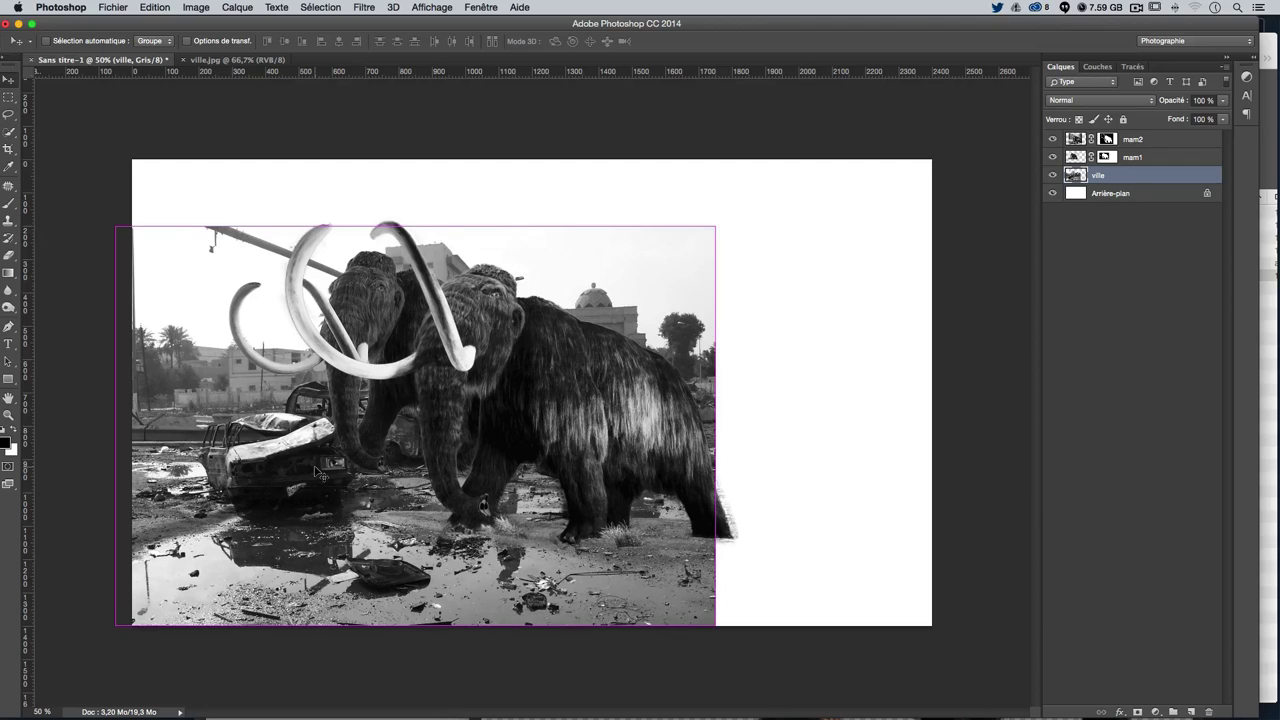
pyautogui.press('cmd+j')
# Duplicate the ville layer as 'ville copie' and drag the copy to the right
pyautogui.press('cmd+z')
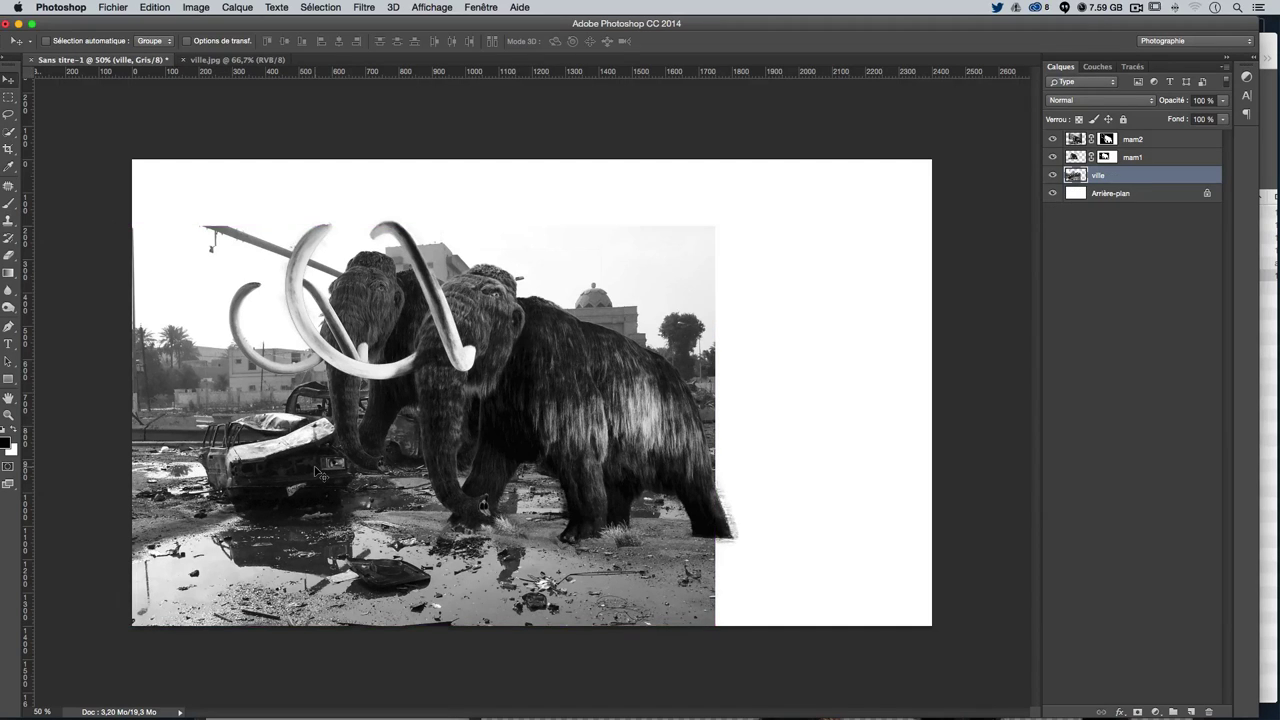
pyautogui.moveTo(329, 502); pyautogui.dragTo(363, 497)
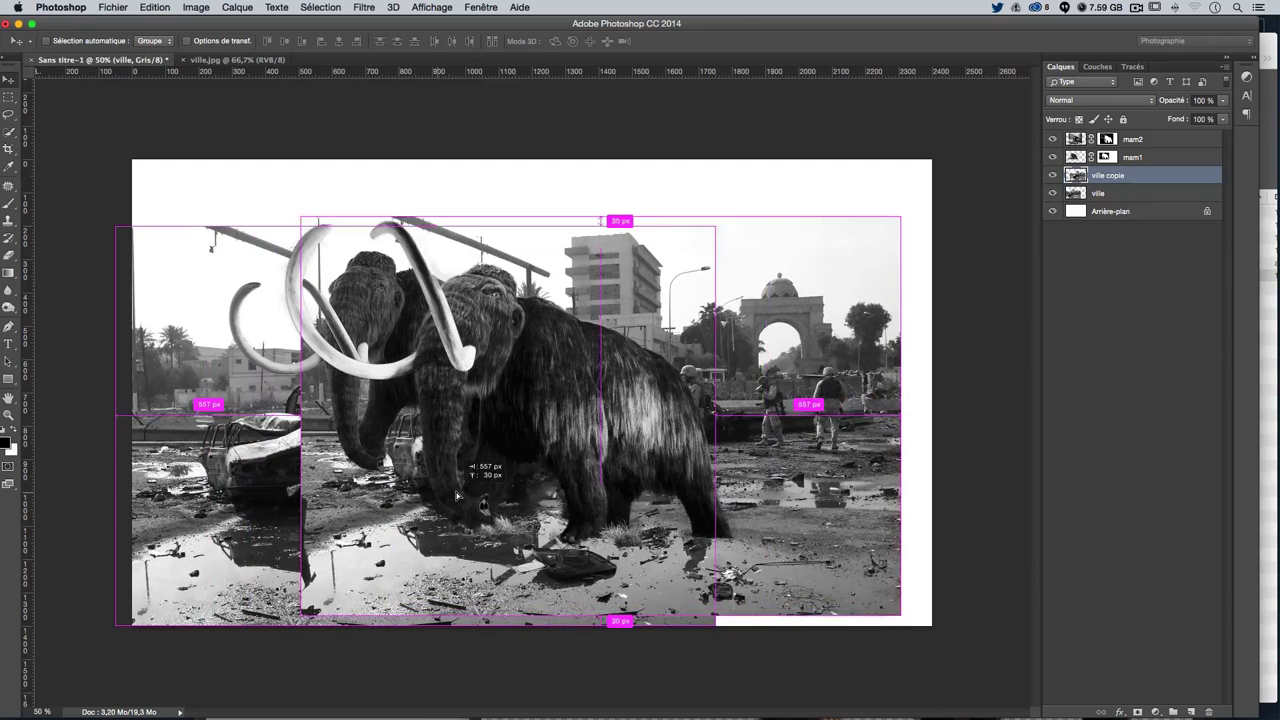
pyautogui.moveTo(363, 497); pyautogui.dragTo(807, 424)
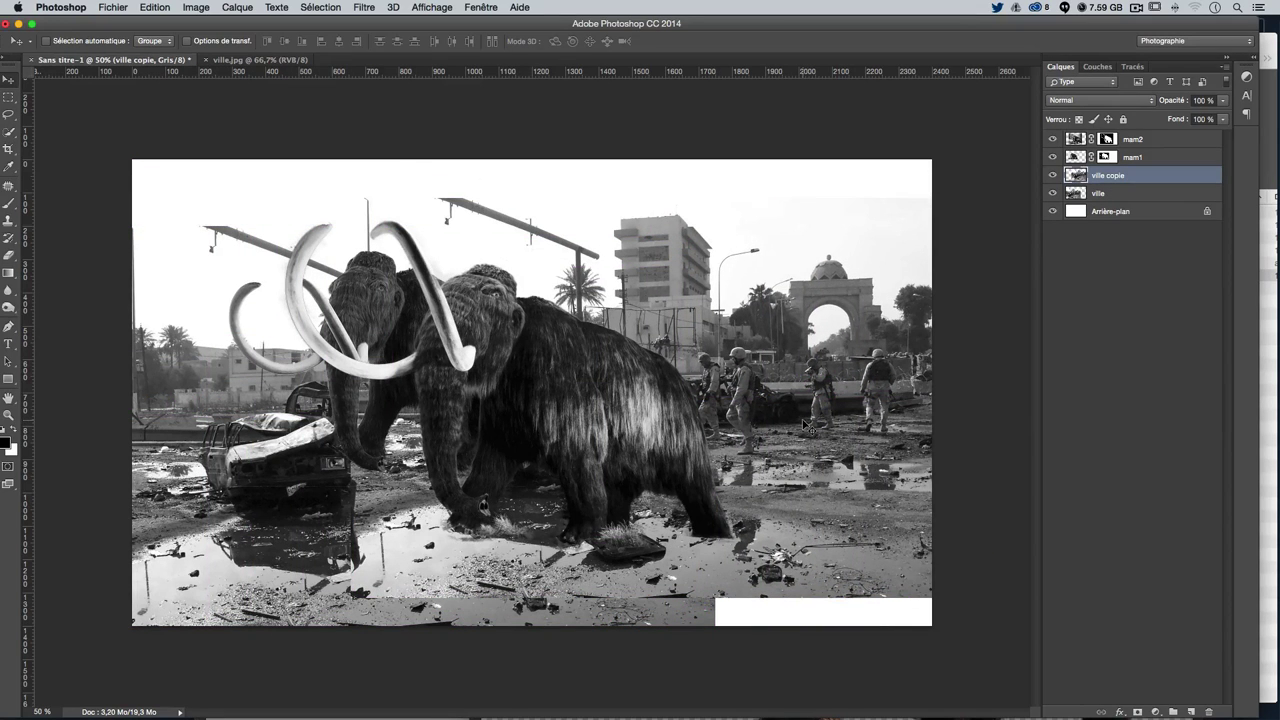
pyautogui.doubleClick(1103, 176)
pyautogui.press('Return')
# Flip ville copie horizontally and line it up with the canvas's right edge
pyautogui.hotkey('ctrl', 't')
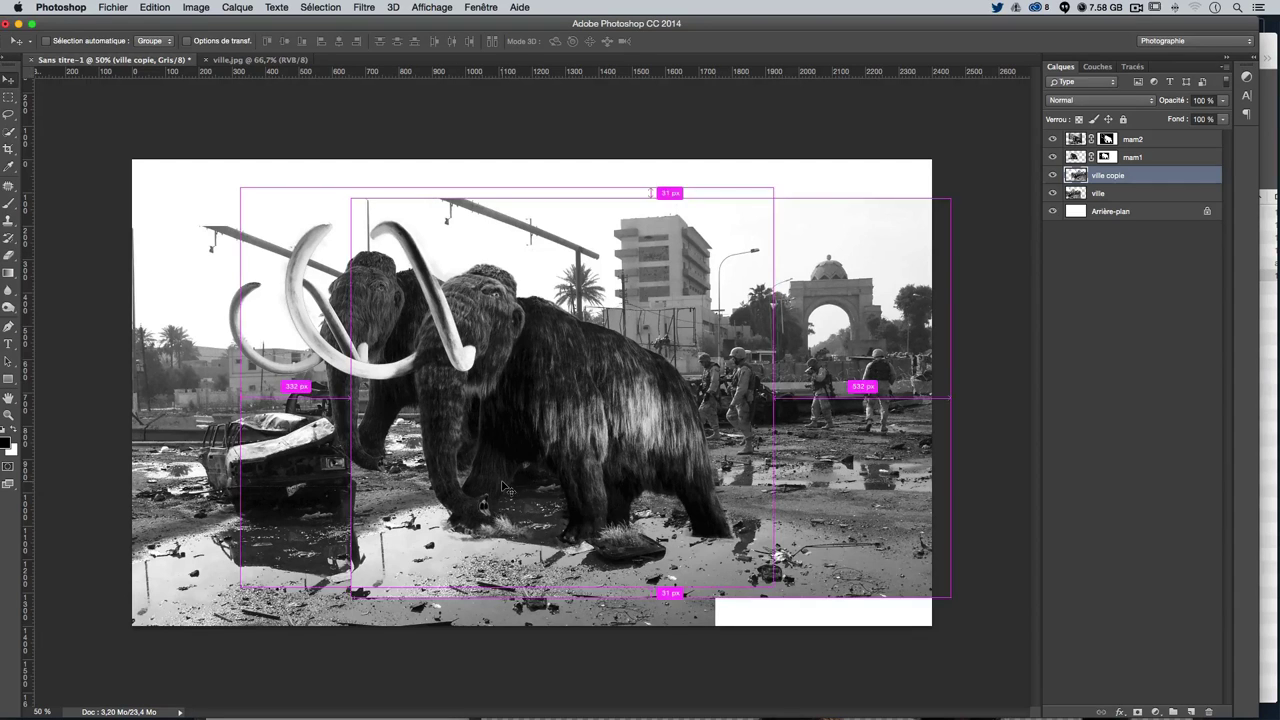
pyautogui.rightClick(775, 514)
pyautogui.click(800, 690)
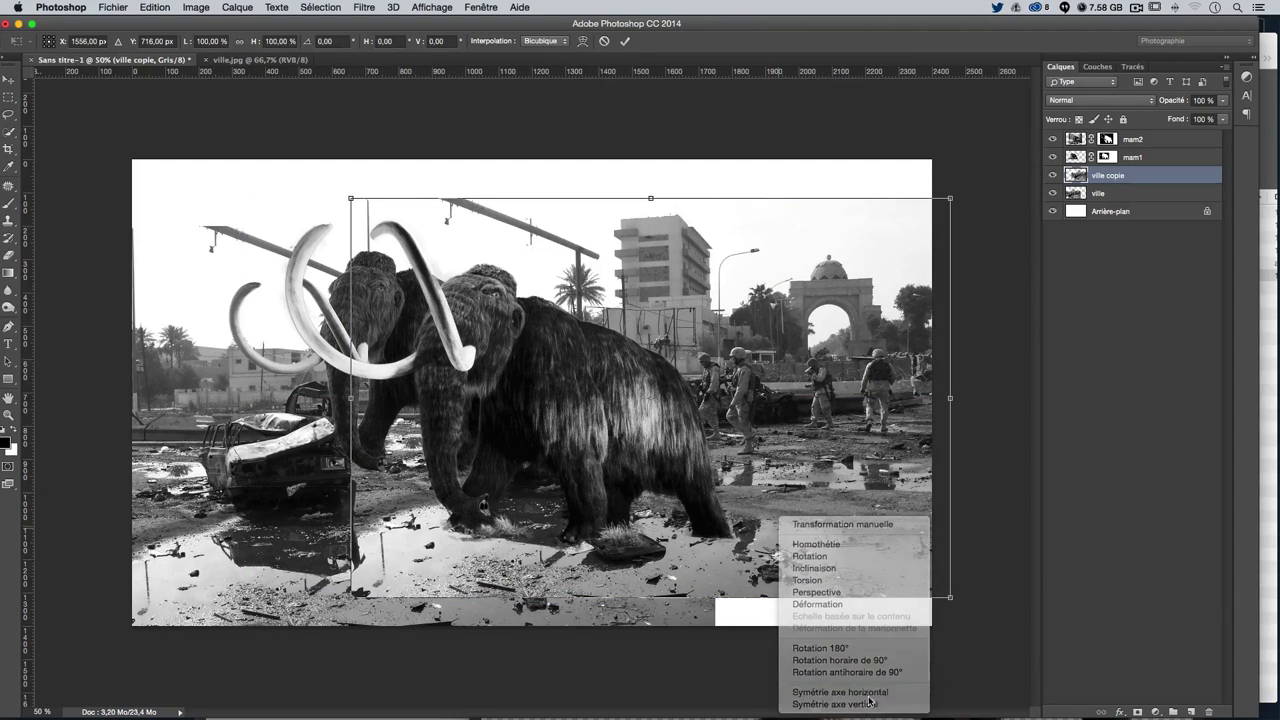
pyautogui.press('Return')
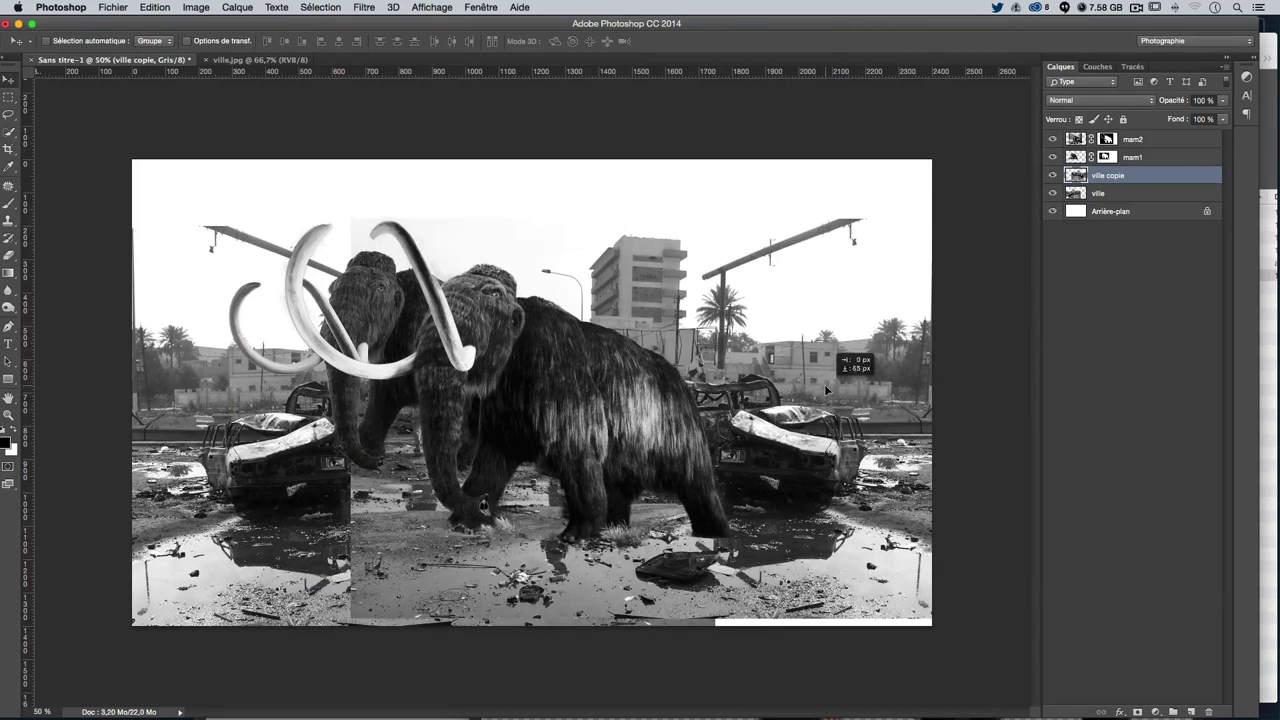
pyautogui.moveTo(825, 371); pyautogui.dragTo(826, 399)
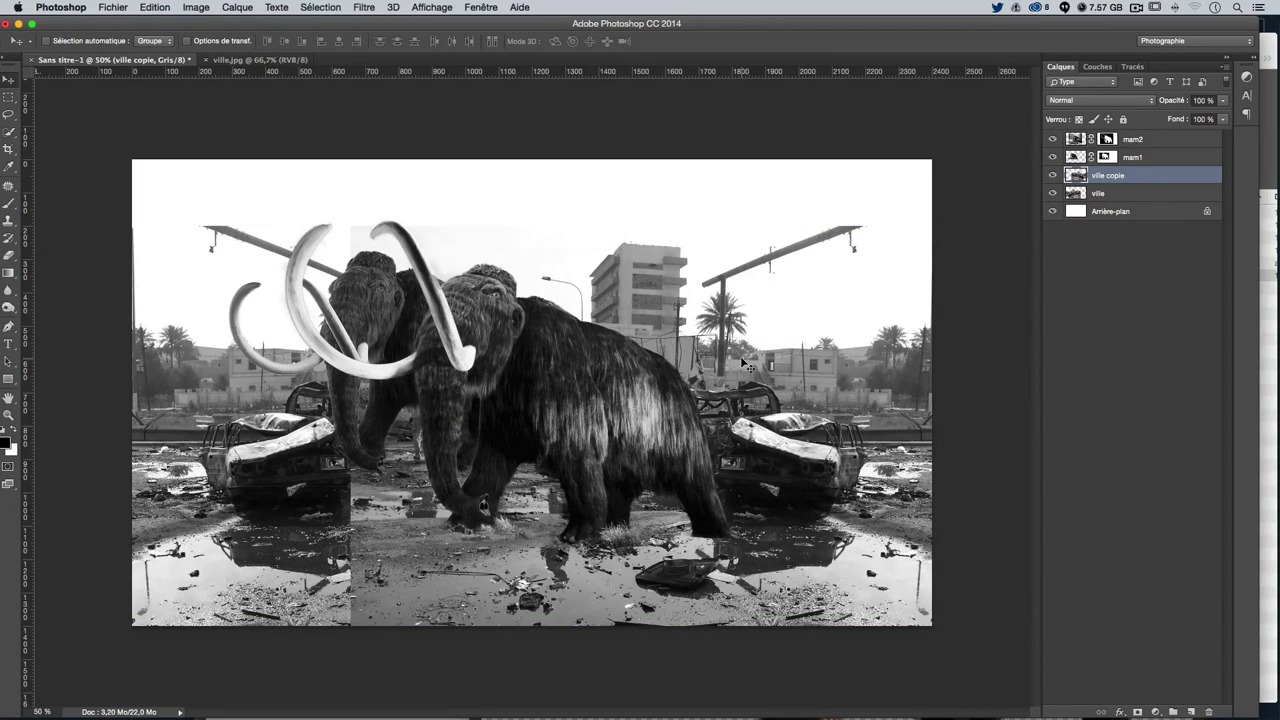
pyautogui.moveTo(875, 362); pyautogui.dragTo(928, 362)
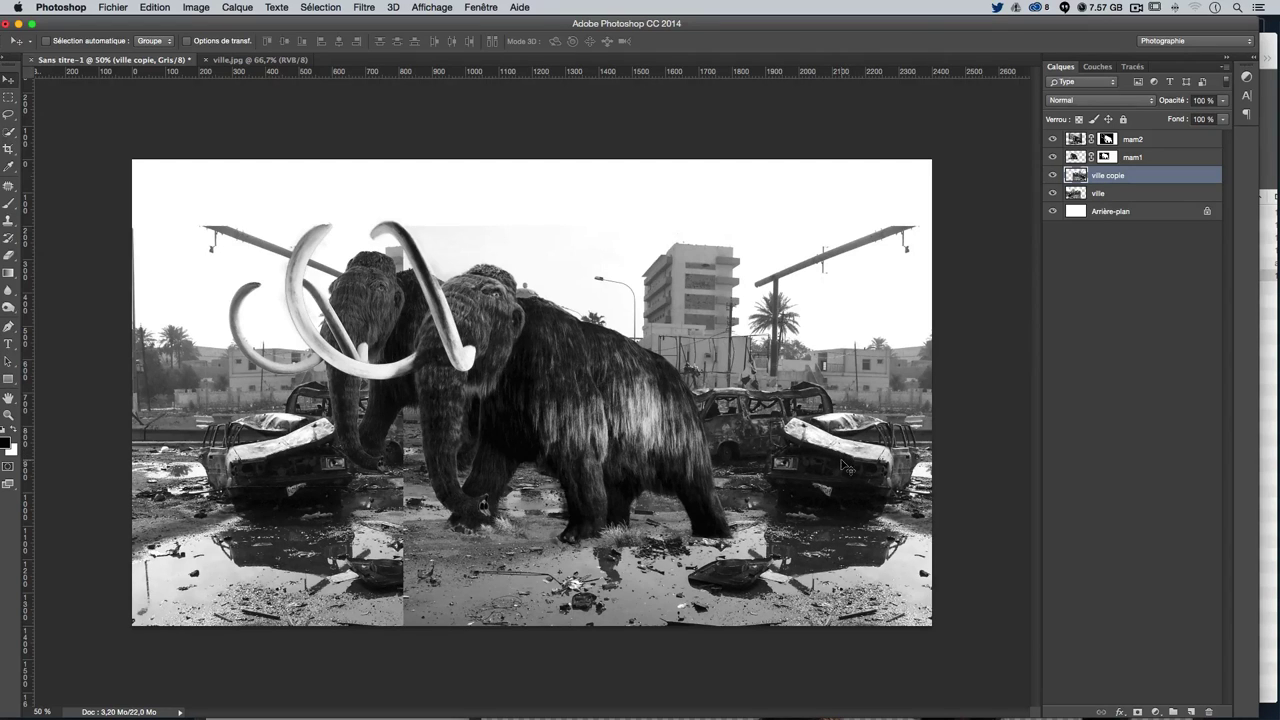
pyautogui.moveTo(845, 480)
pyautogui.mouseDown()
pyautogui.moveTo(840, 461)
pyautogui.moveTo(840, 479)
pyautogui.mouseUp()
# Add a mask to ville copie and paint out the central seam with a 124 px brush
pyautogui.click(1137, 712)
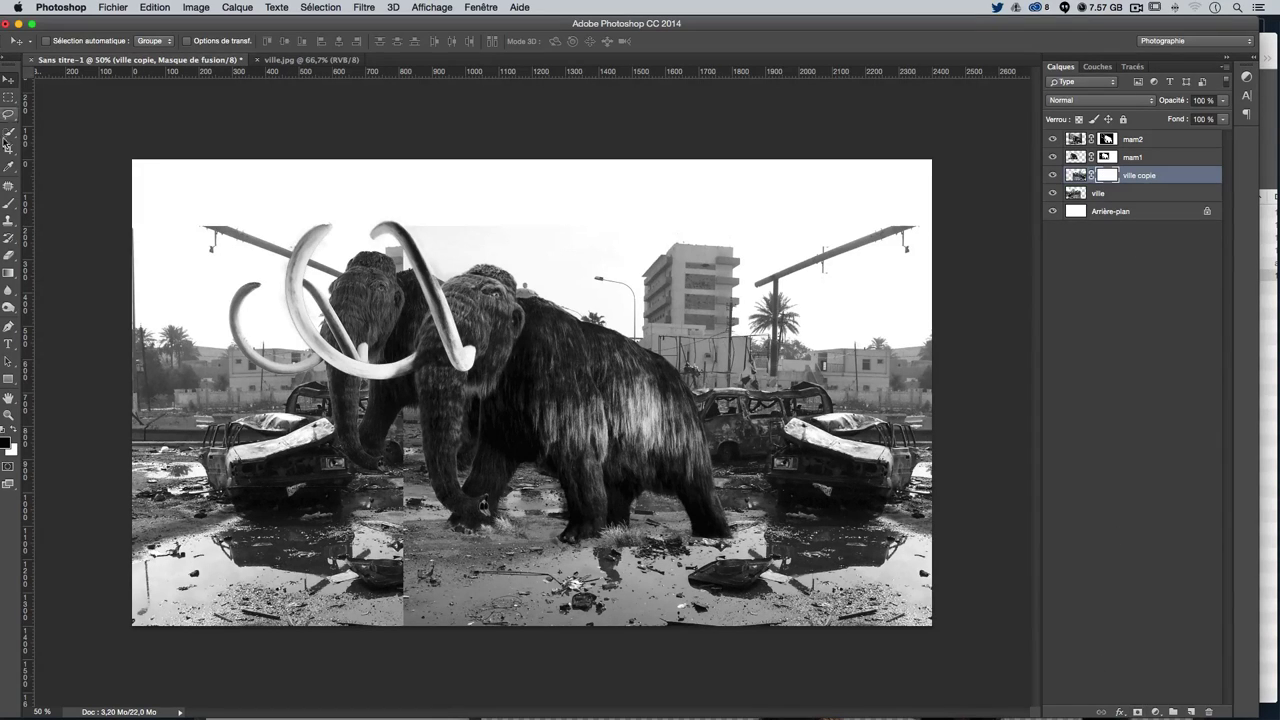
pyautogui.click(9, 203)
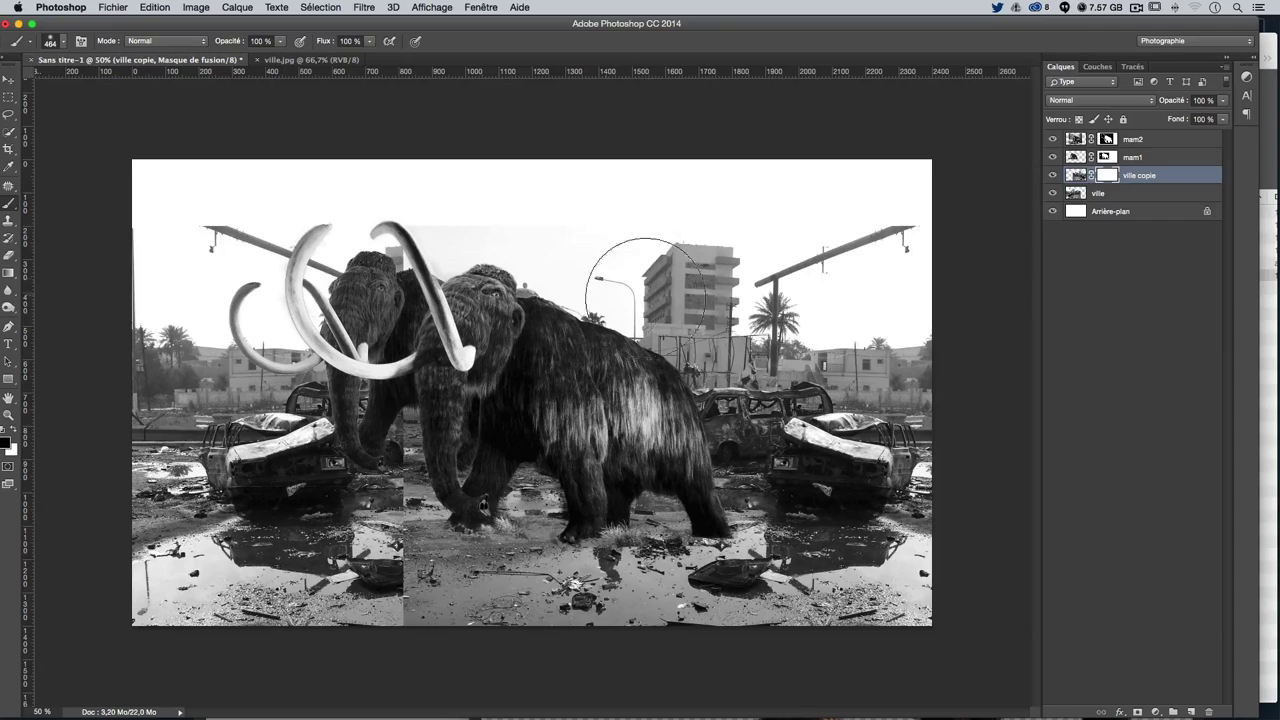
pyautogui.moveTo(650, 343); pyautogui.dragTo(592, 347)
pyautogui.moveTo(416, 500); pyautogui.dragTo(416, 610)
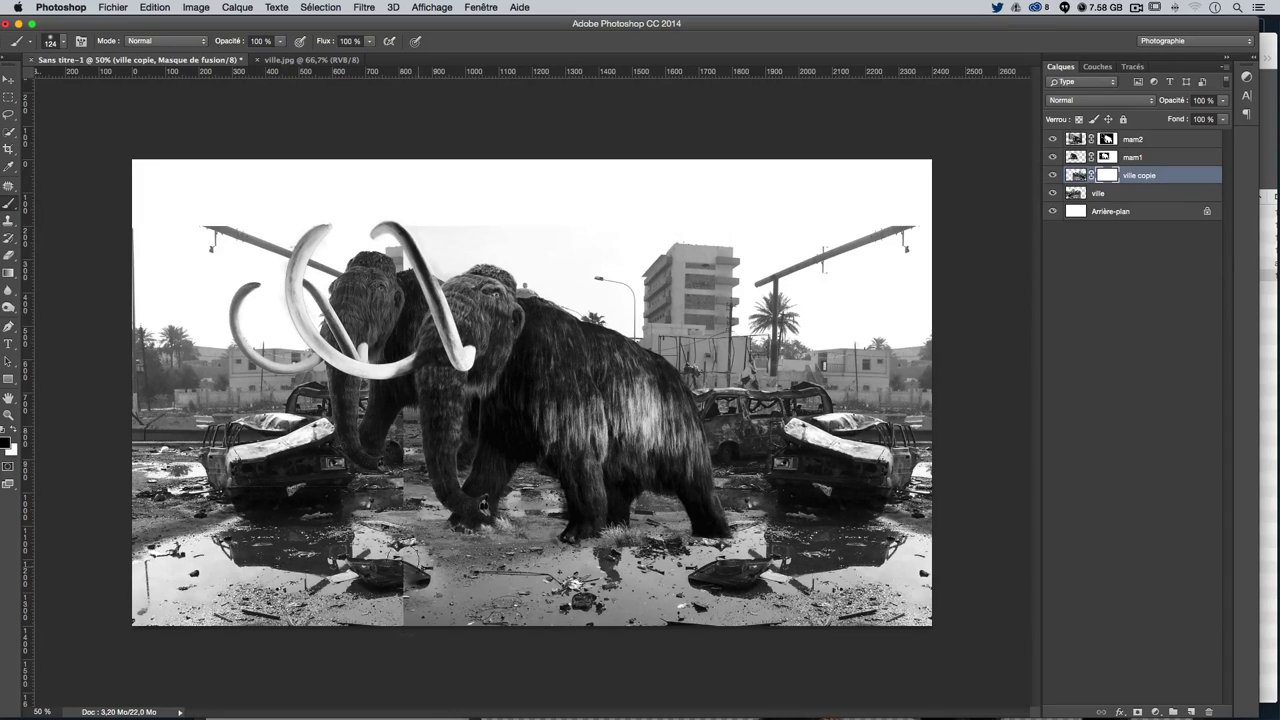
pyautogui.moveTo(420, 510); pyautogui.dragTo(410, 410)
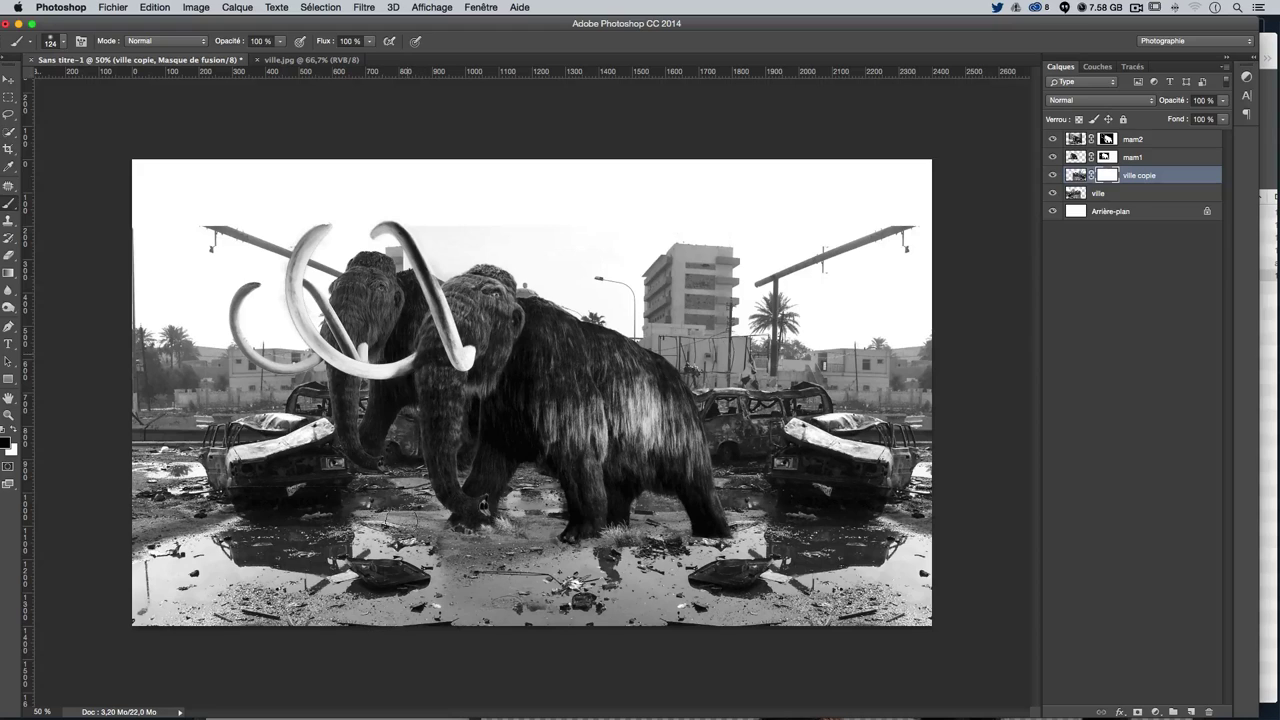
pyautogui.moveTo(438, 550); pyautogui.dragTo(505, 615)
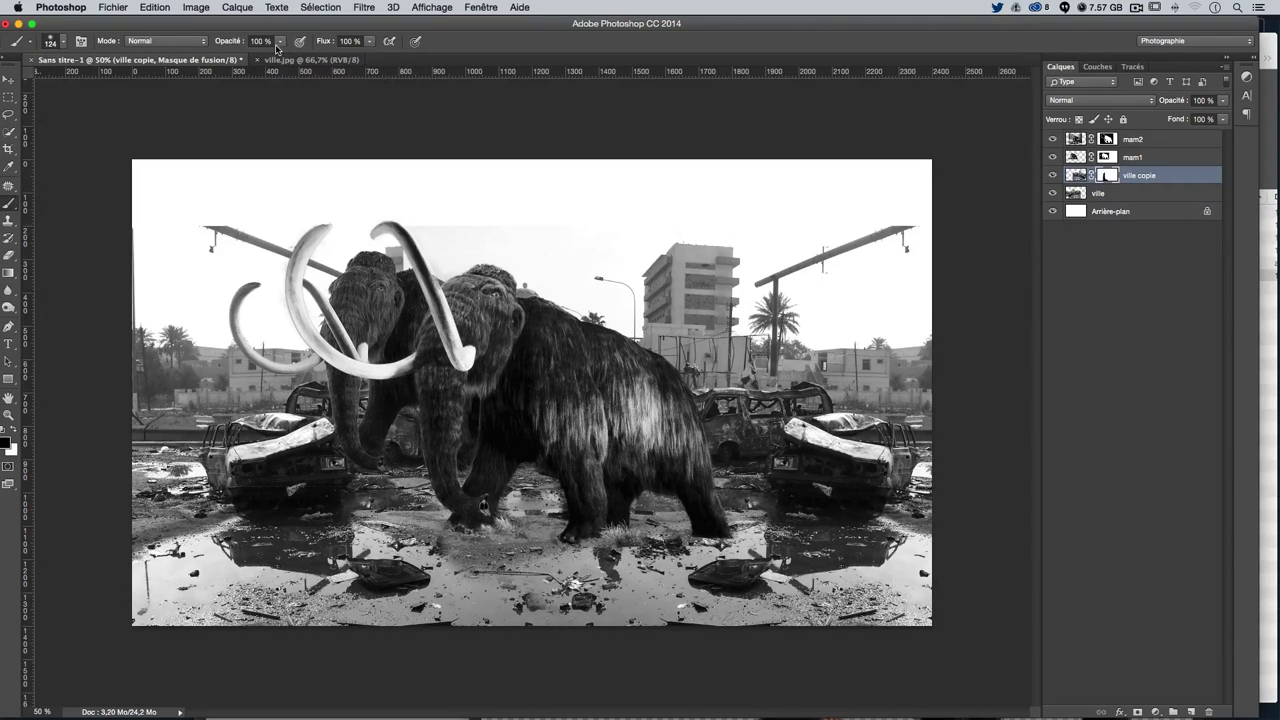
# Blend the puddle reflections under the mammoths with a 217 px brush at 40% opacity
pyautogui.moveTo(280, 41); pyautogui.dragTo(246, 60)
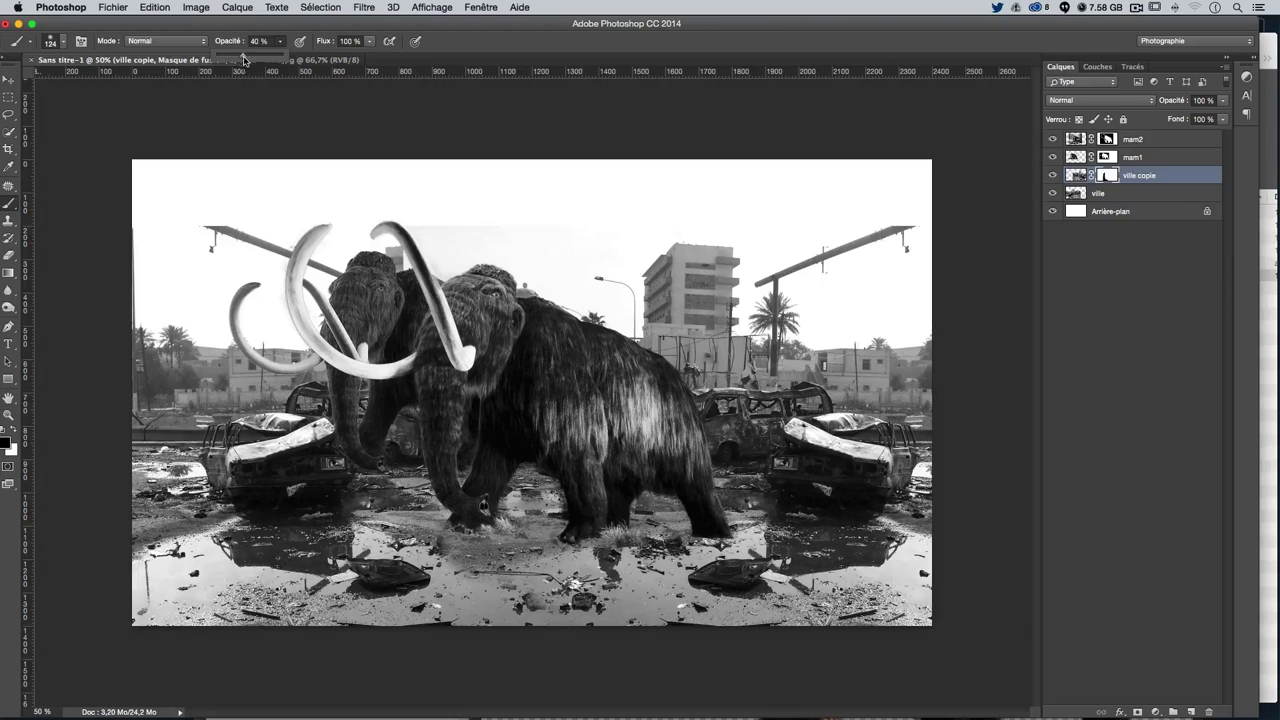
pyautogui.moveTo(340, 490); pyautogui.dragTo(385, 490)
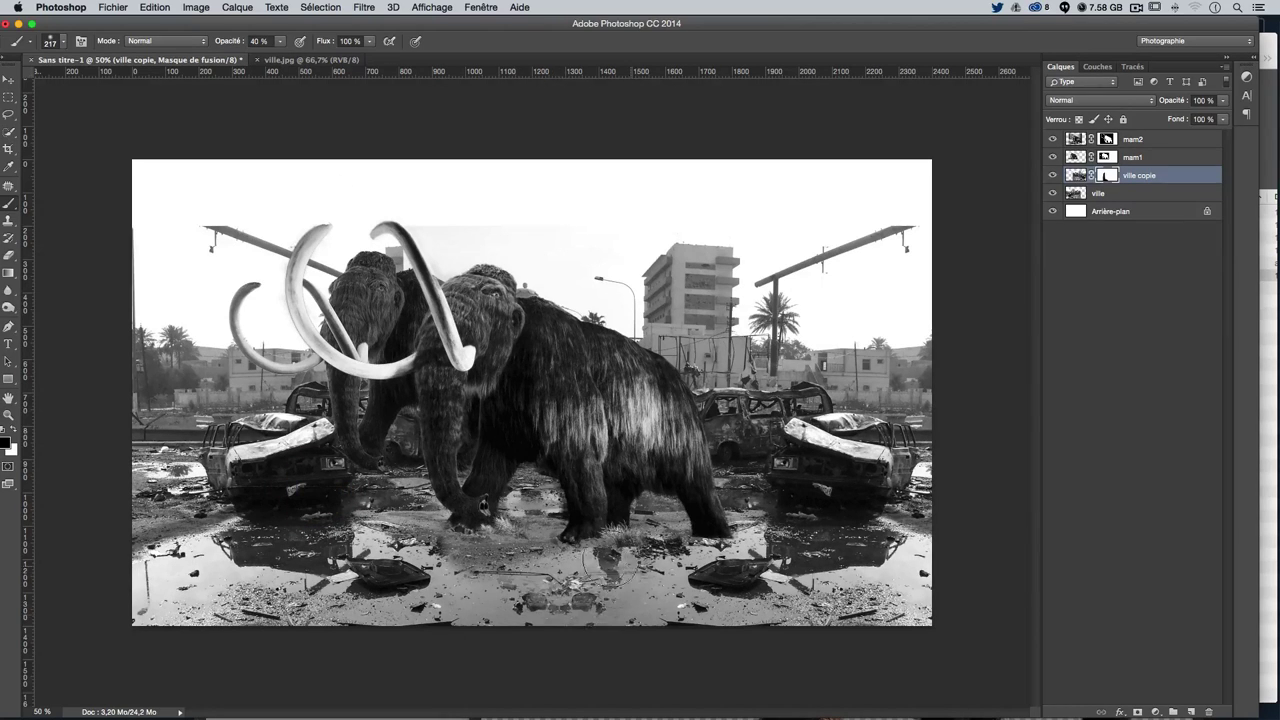
pyautogui.moveTo(610, 563)
pyautogui.mouseDown()
pyautogui.moveTo(505, 588)
pyautogui.moveTo(604, 614)
pyautogui.mouseUp()
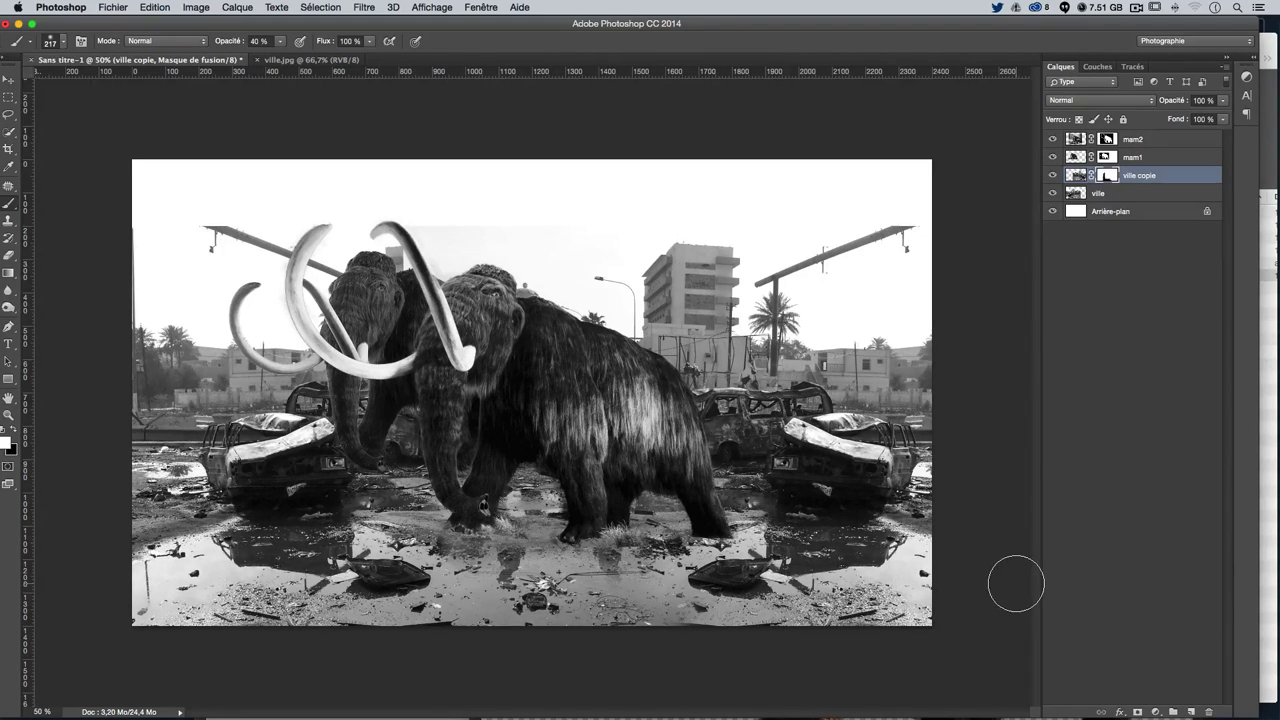
pyautogui.moveTo(595, 562)
pyautogui.mouseDown()
pyautogui.moveTo(613, 568)
pyautogui.moveTo(611, 584)
pyautogui.mouseUp()
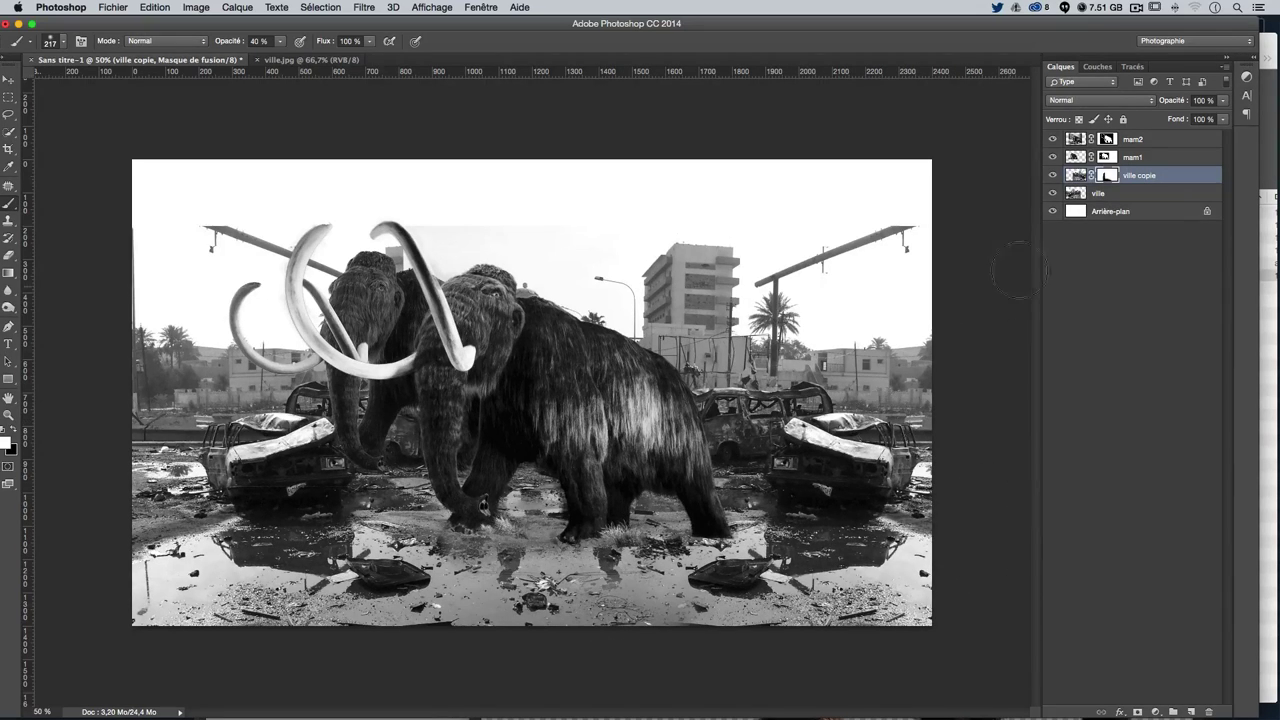
# Merge the ville and ville copie layers with Fusionner les calques
pyautogui.keyDown('shift'); pyautogui.click(1154, 195); pyautogui.keyUp('shift')
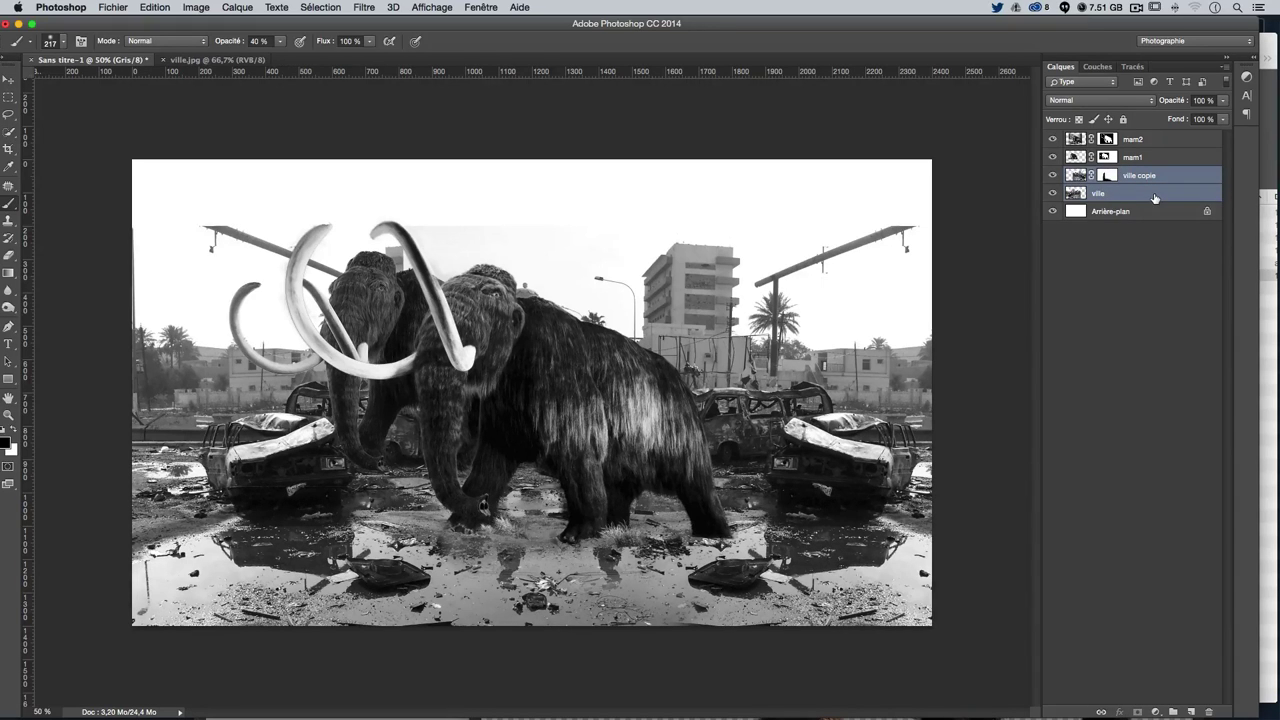
pyautogui.rightClick(1140, 202)
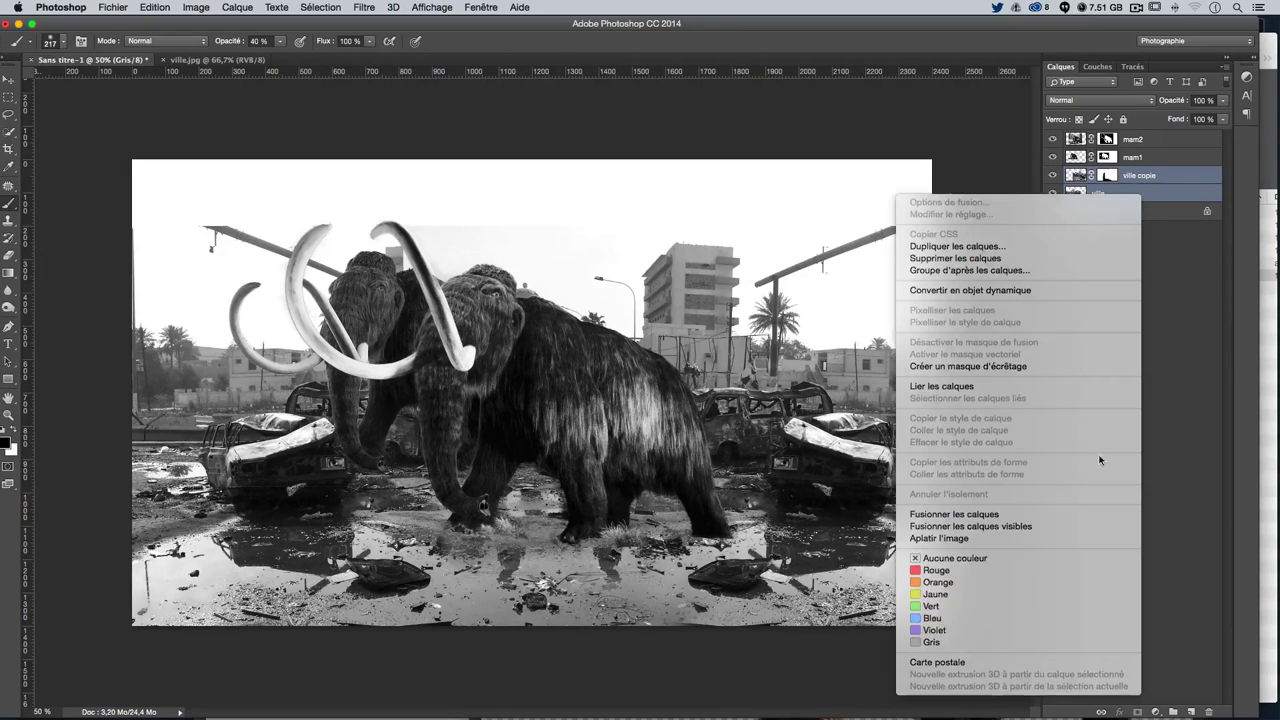
pyautogui.click(985, 514)
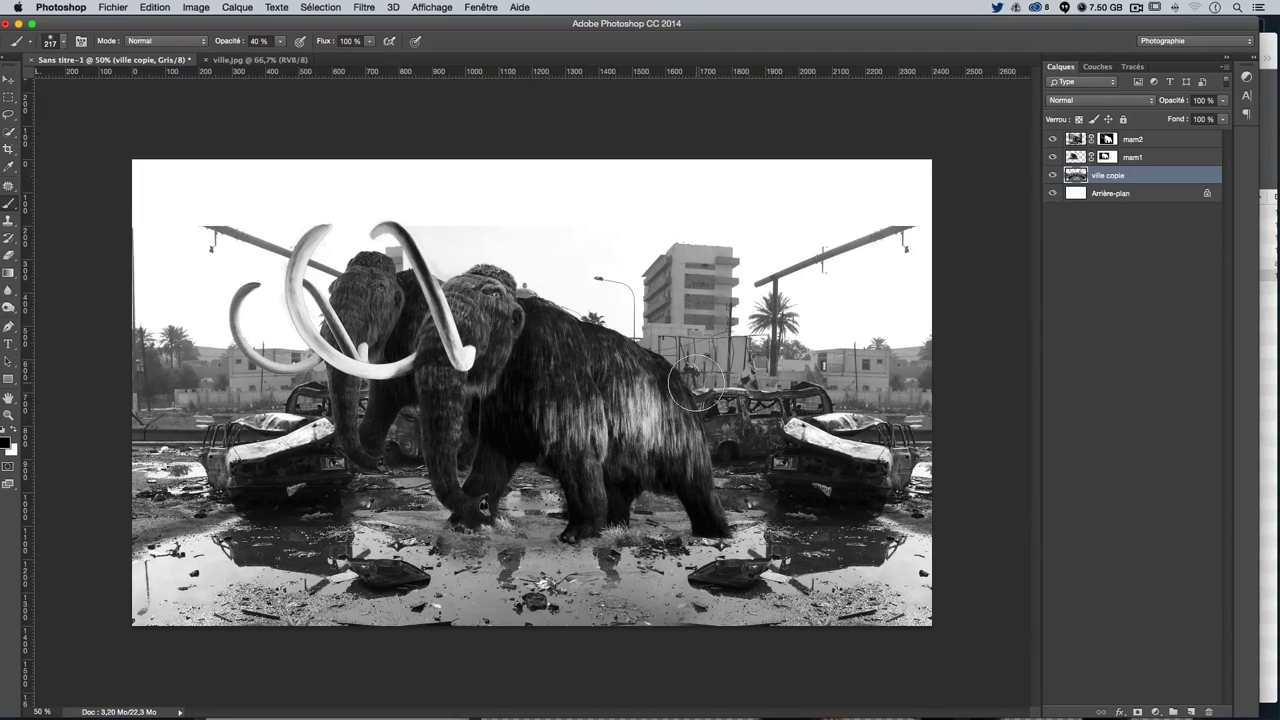
# Toggle layer visibility to compare, then zoom to 100% on the mammoths' heads
pyautogui.click(1052, 139)
pyautogui.click(1052, 139)
pyautogui.click(1052, 157)
pyautogui.click(1052, 139)
pyautogui.click(1052, 157)
pyautogui.click(1052, 175)
pyautogui.hotkey('ctrl', '+')
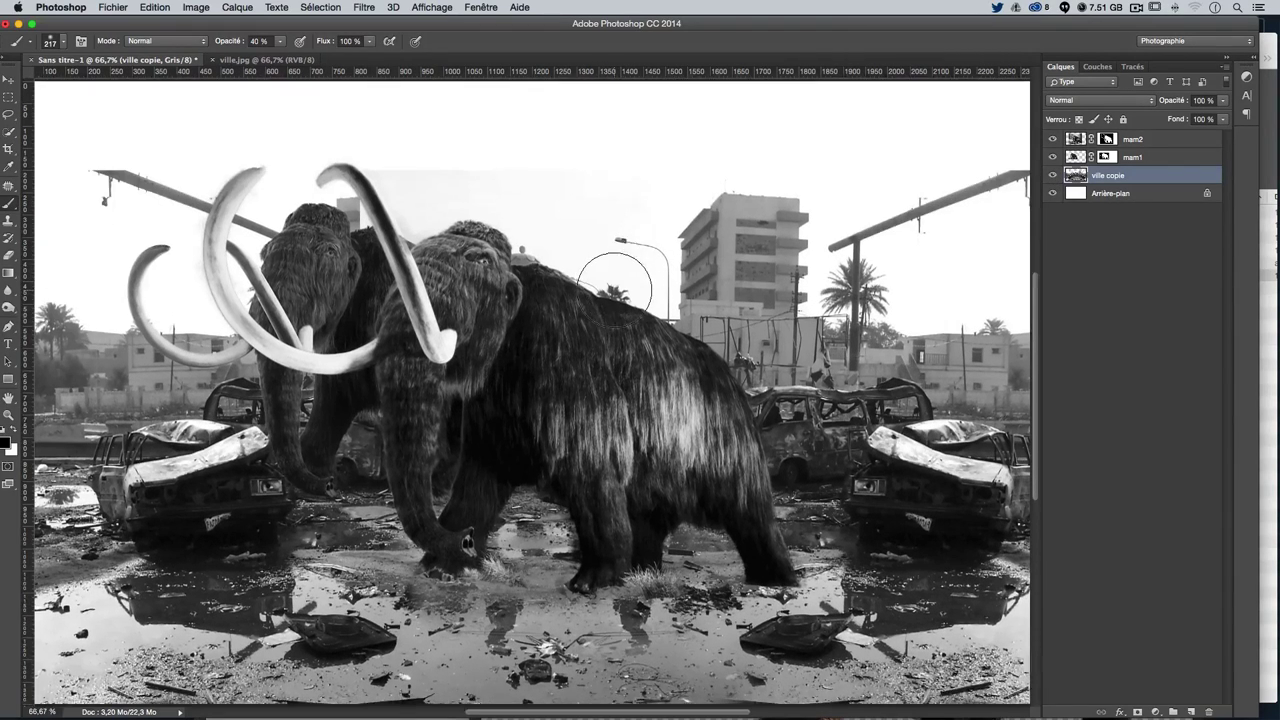
pyautogui.scroll(1, 621, 279)
pyautogui.press('v')
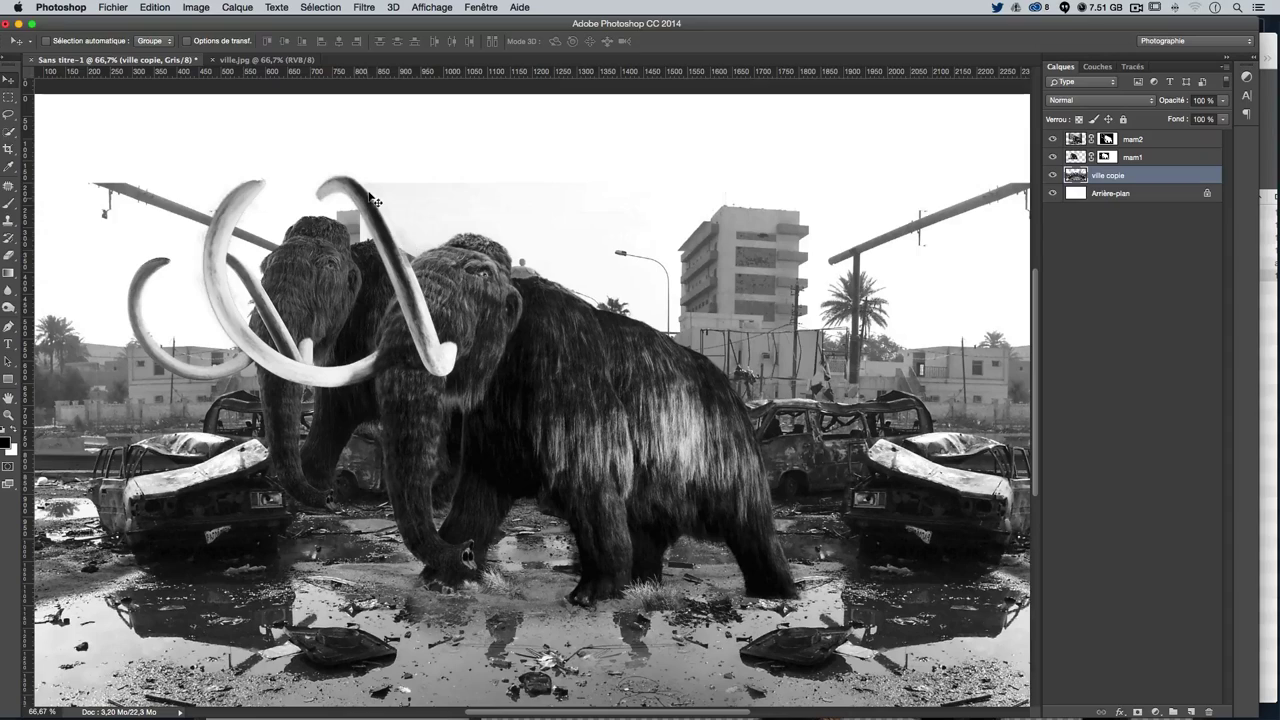
pyautogui.hotkey('ctrl', '+')
pyautogui.moveTo(427, 228); pyautogui.dragTo(455, 274)
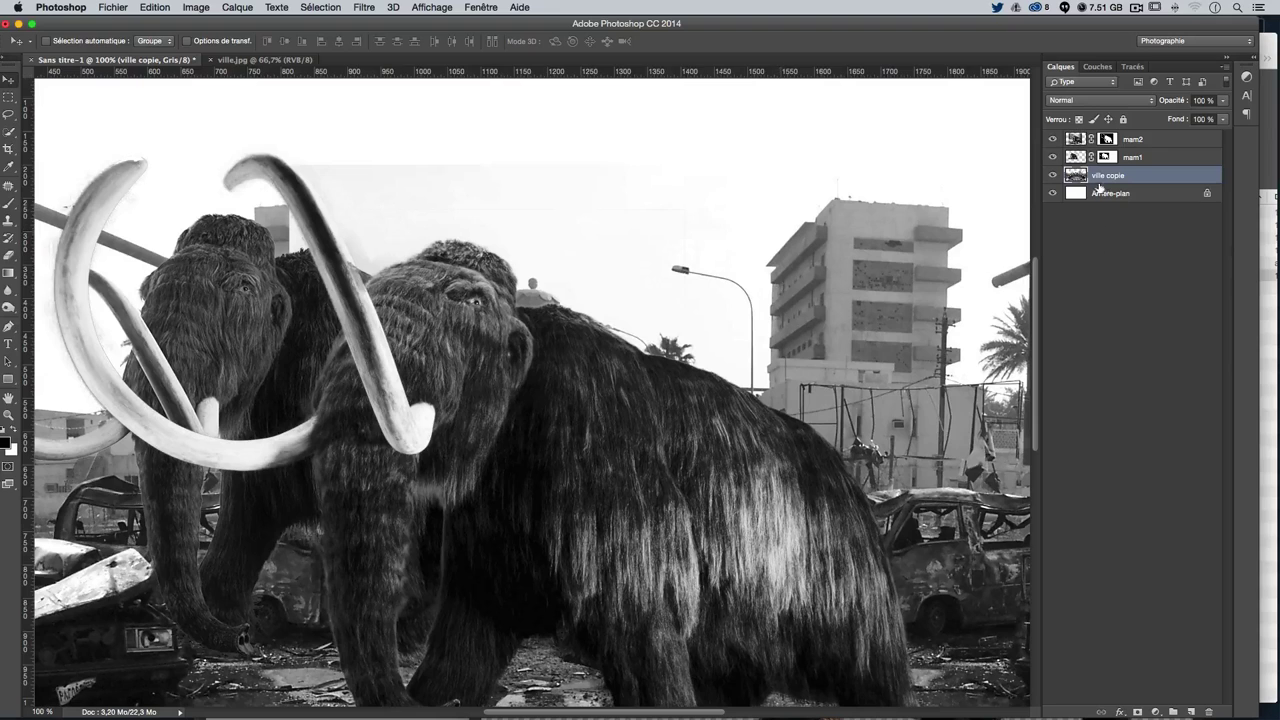
# Add a layer mask to ville copie and set up a black painting brush
pyautogui.click(1138, 710)
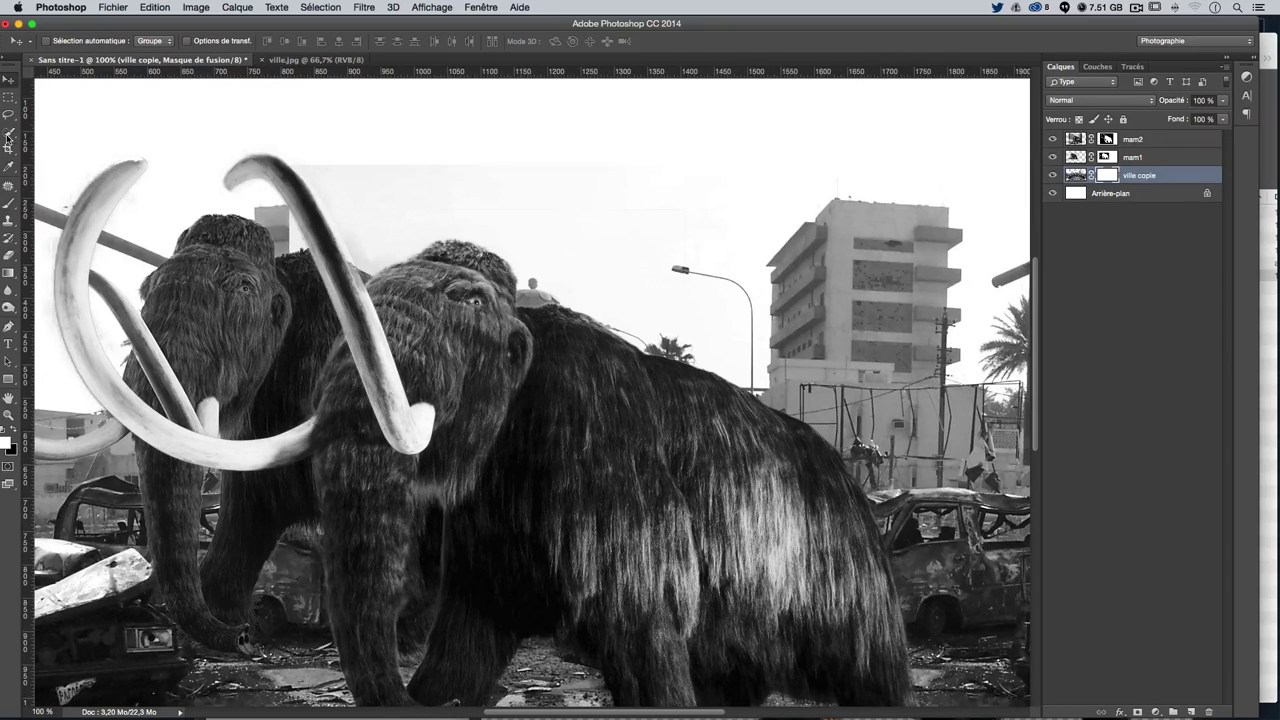
pyautogui.click(8, 201)
pyautogui.moveTo(430, 215); pyautogui.dragTo(377, 219)
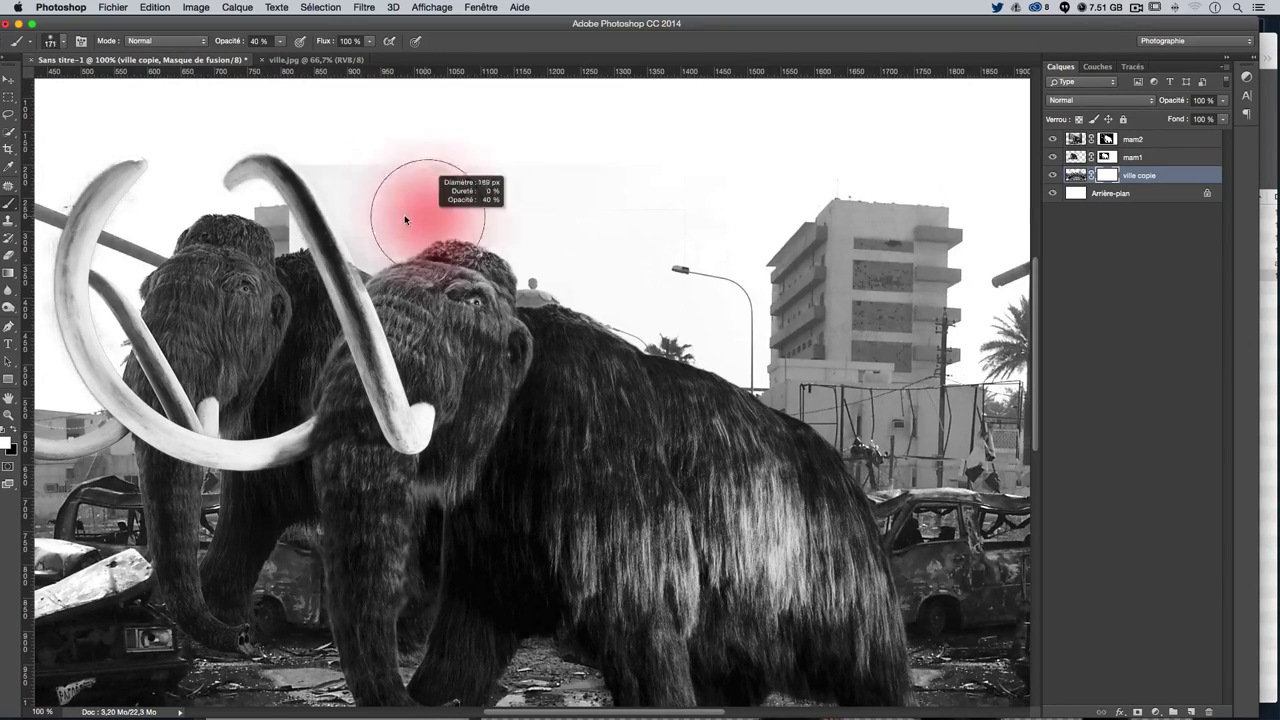
pyautogui.press('x')
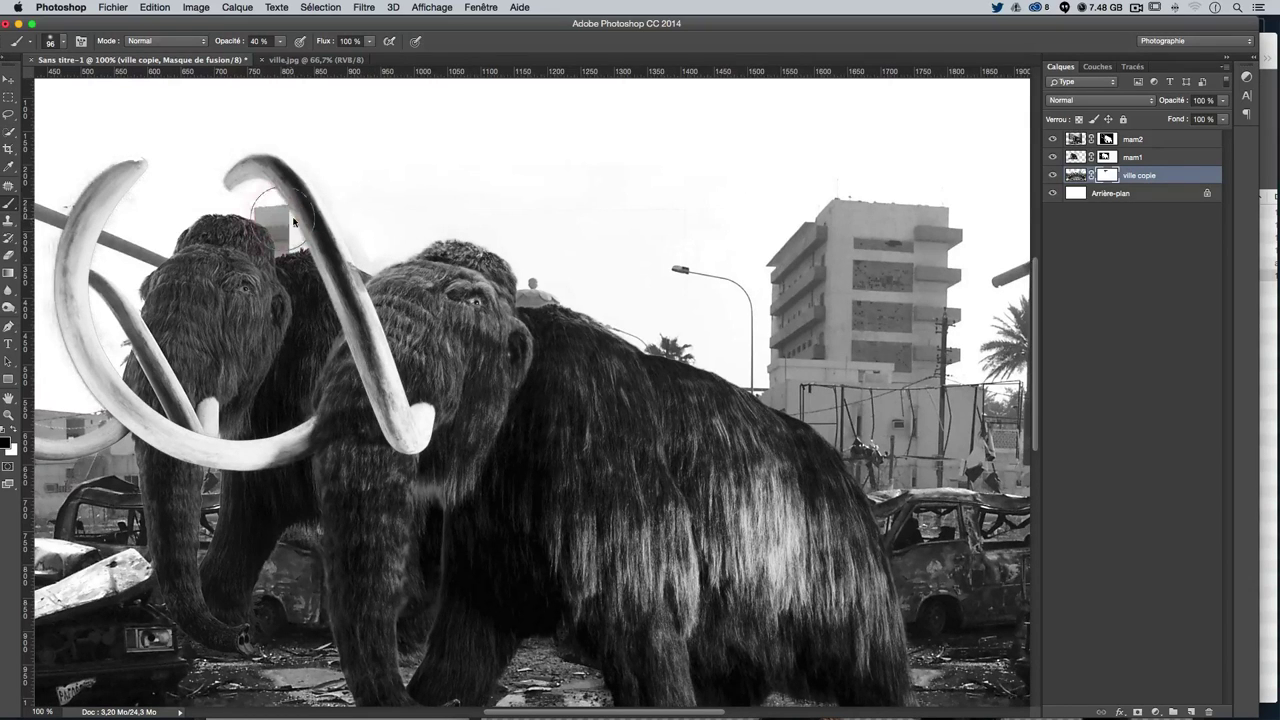
# Paint out the grey structure behind the left mammoth's head and the crane arm
pyautogui.moveTo(262, 218); pyautogui.dragTo(270, 225)
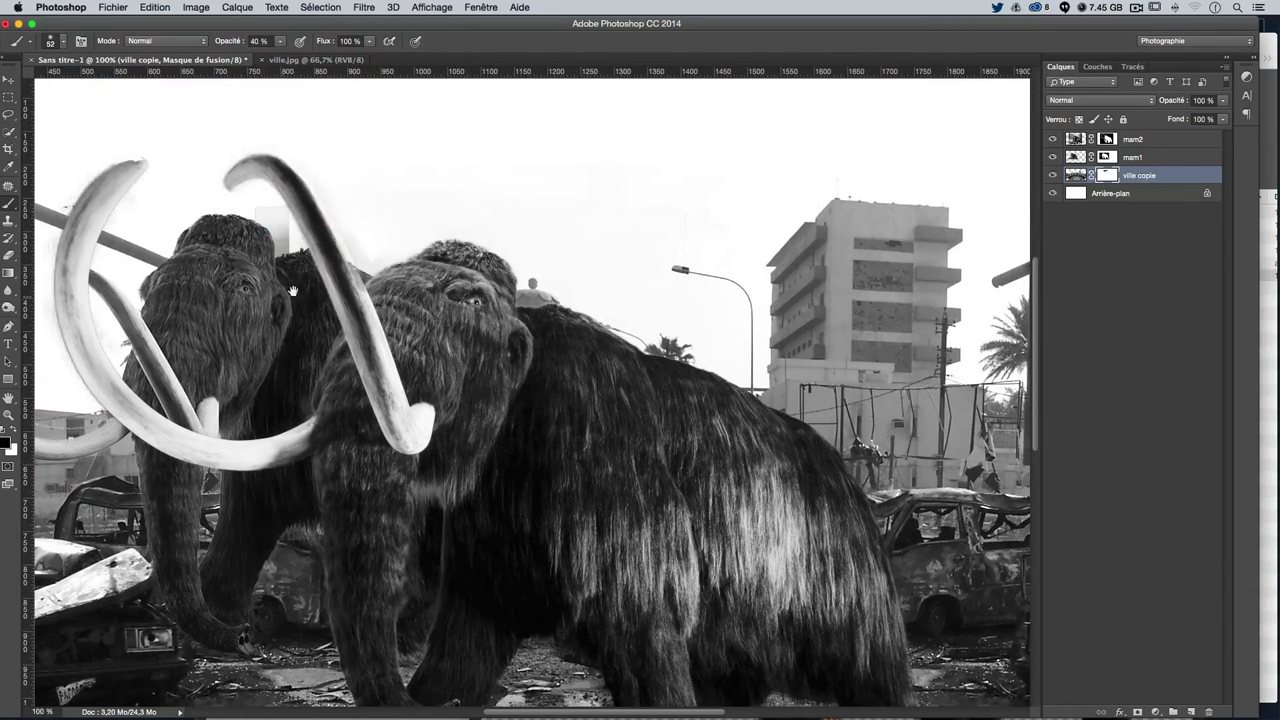
pyautogui.moveTo(293, 291); pyautogui.dragTo(520, 293)
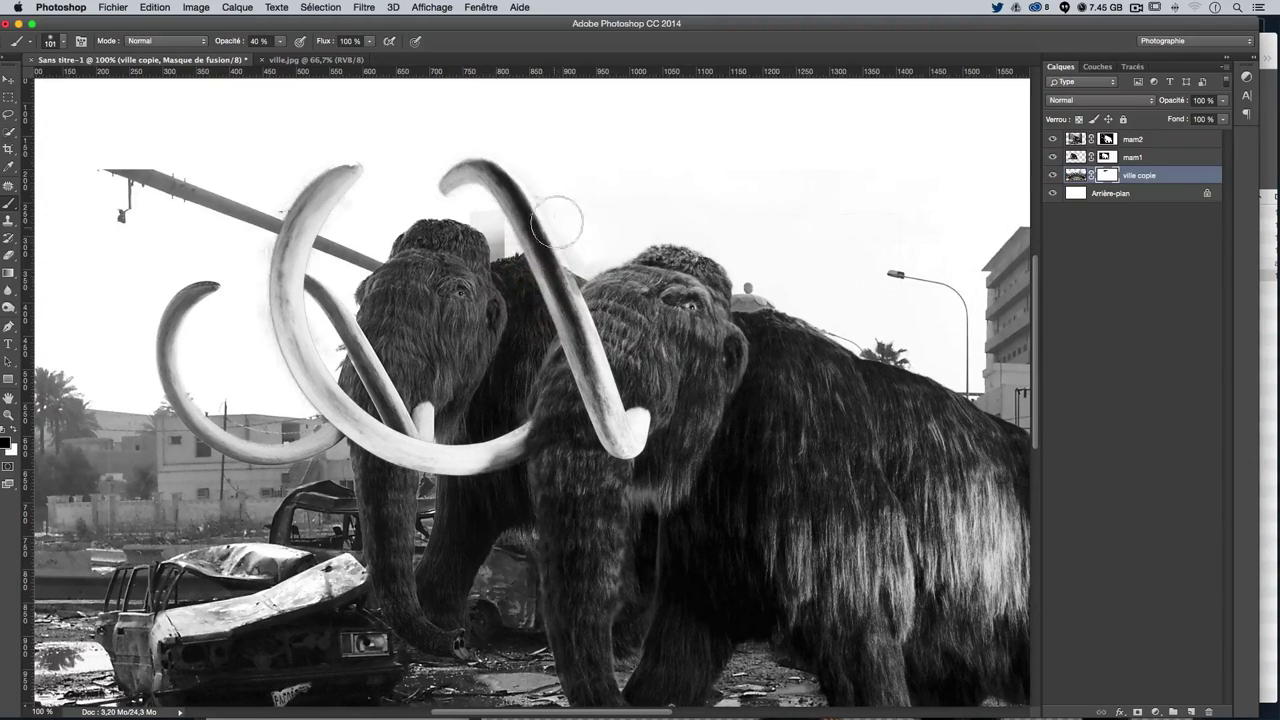
pyautogui.moveTo(478, 240); pyautogui.dragTo(496, 216)
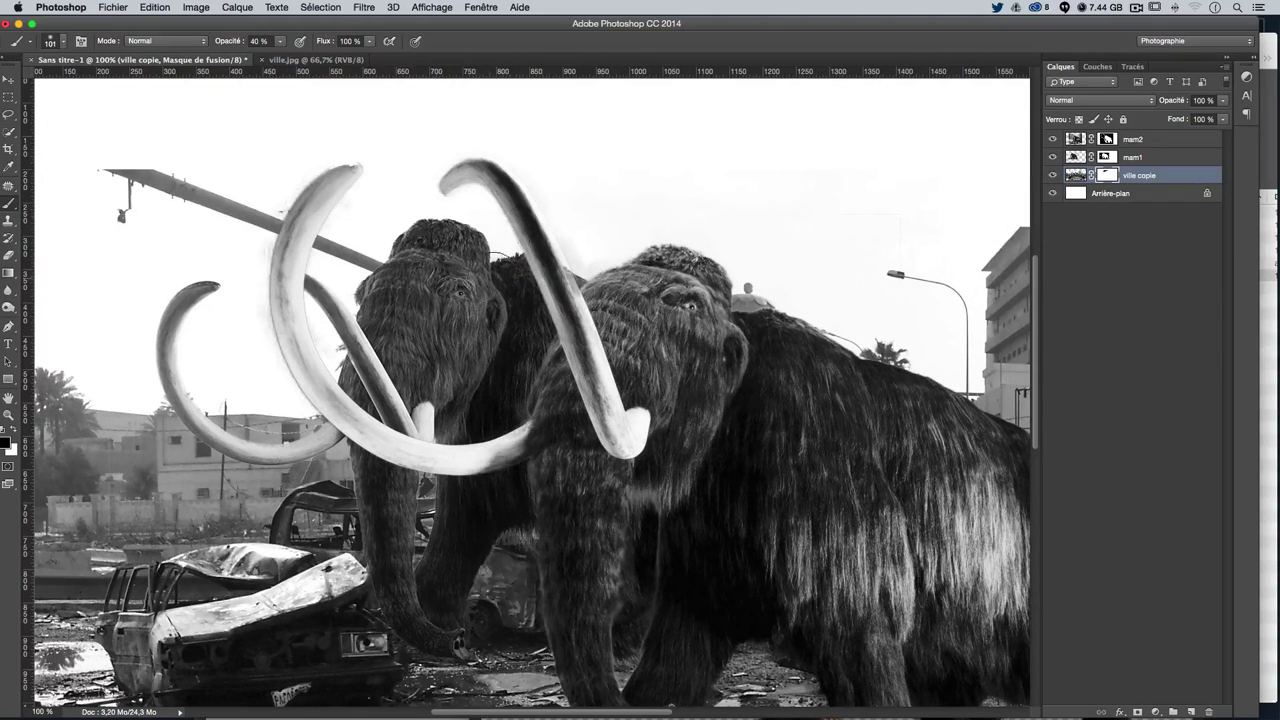
pyautogui.click(283, 42)
pyautogui.moveTo(337, 249); pyautogui.dragTo(104, 213)
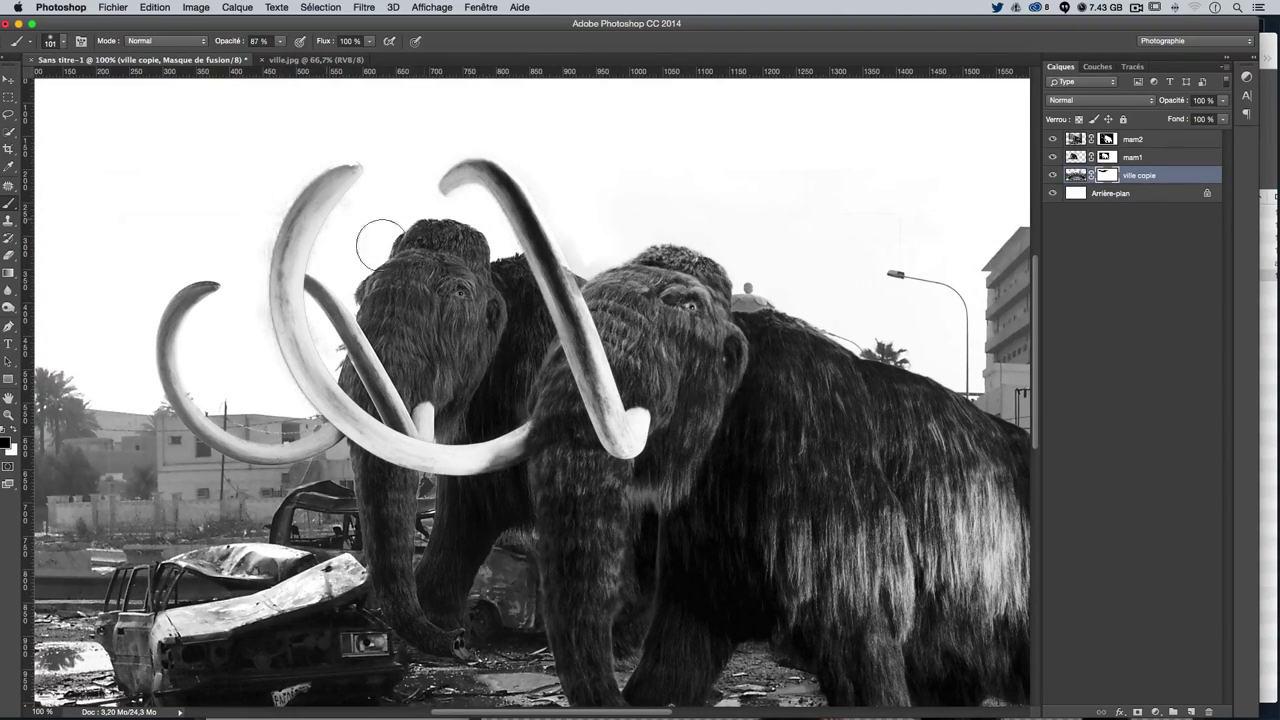
pyautogui.moveTo(400, 337); pyautogui.dragTo(479, 298)
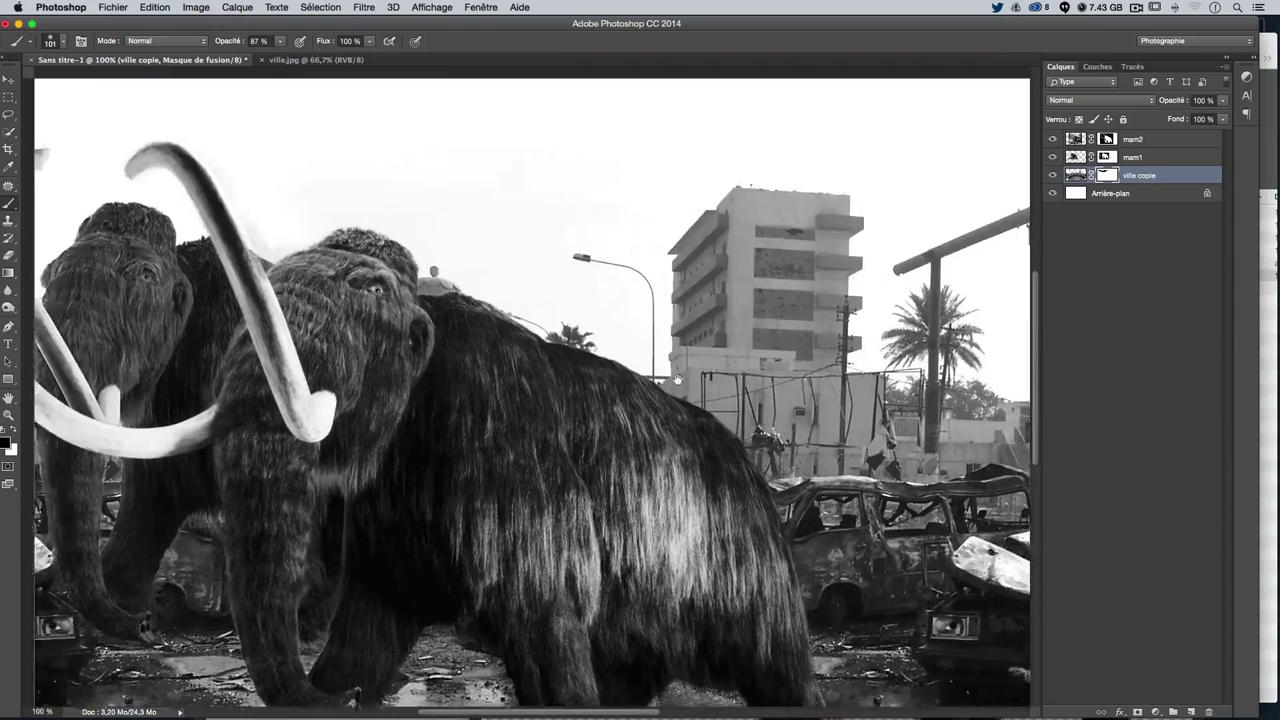
# Paint the pole, building top and streetlamp out to white at 100% brush opacity
pyautogui.moveTo(677, 378); pyautogui.dragTo(422, 398)
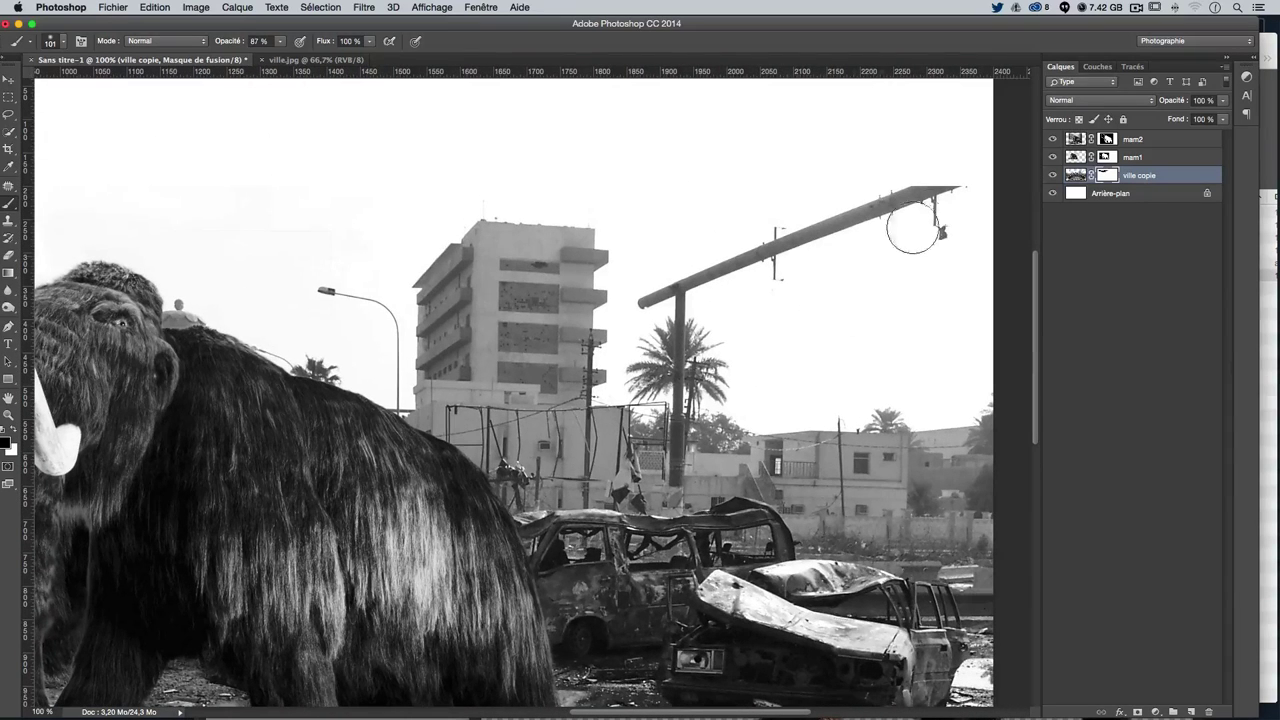
pyautogui.moveTo(913, 228)
pyautogui.mouseDown()
pyautogui.moveTo(965, 189)
pyautogui.moveTo(914, 251)
pyautogui.mouseUp()
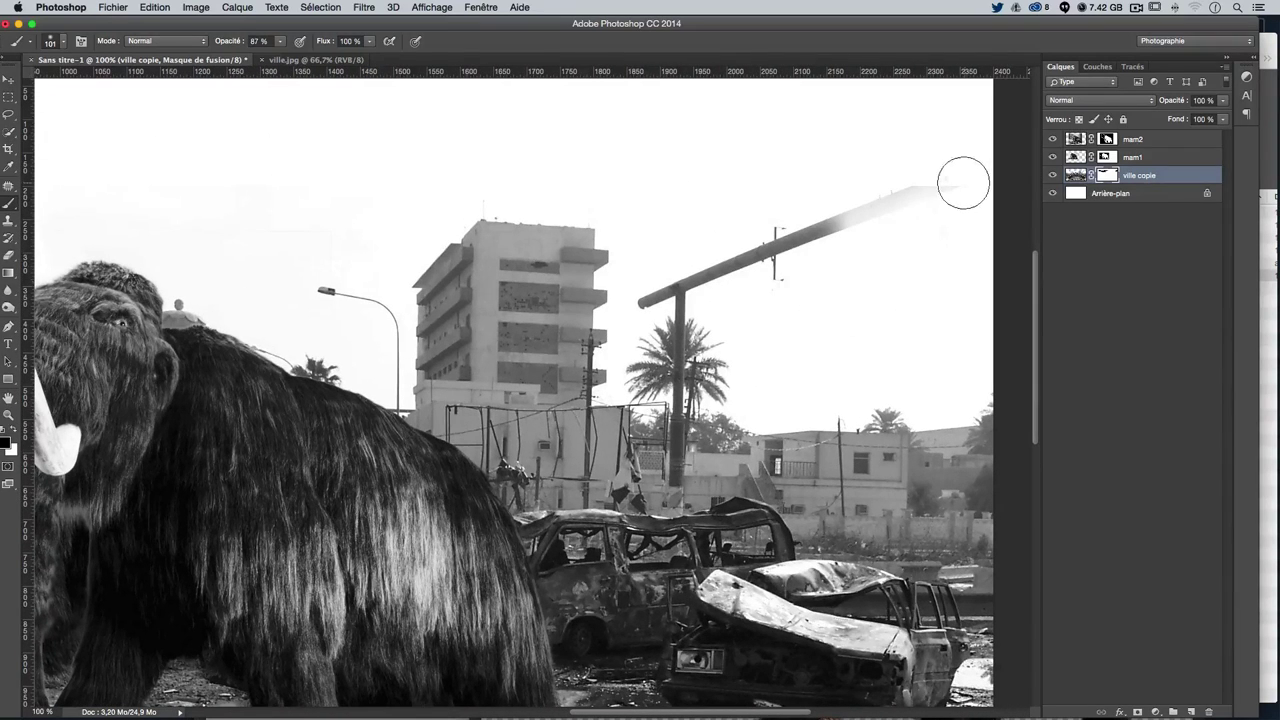
pyautogui.click(279, 44)
pyautogui.moveTo(293, 58); pyautogui.dragTo(298, 58)
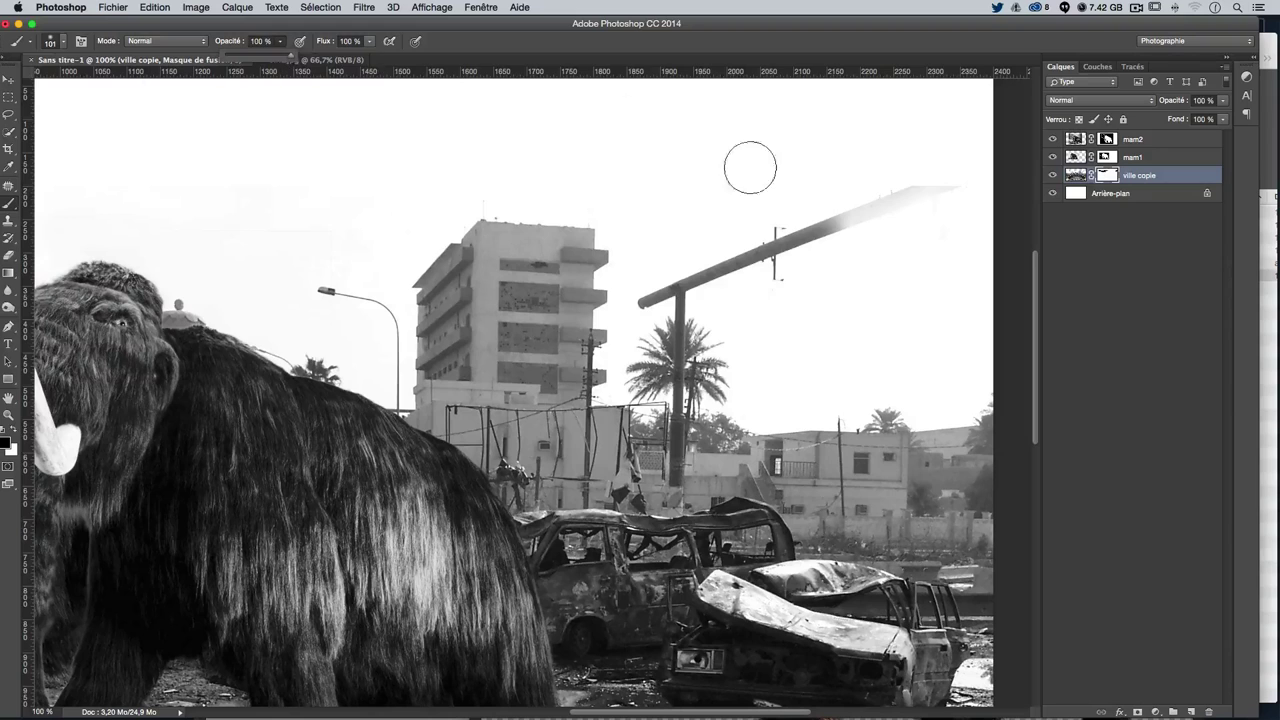
pyautogui.moveTo(771, 237)
pyautogui.mouseDown()
pyautogui.moveTo(949, 183)
pyautogui.moveTo(650, 268)
pyautogui.moveTo(720, 274)
pyautogui.moveTo(686, 306)
pyautogui.moveTo(667, 354)
pyautogui.mouseUp()
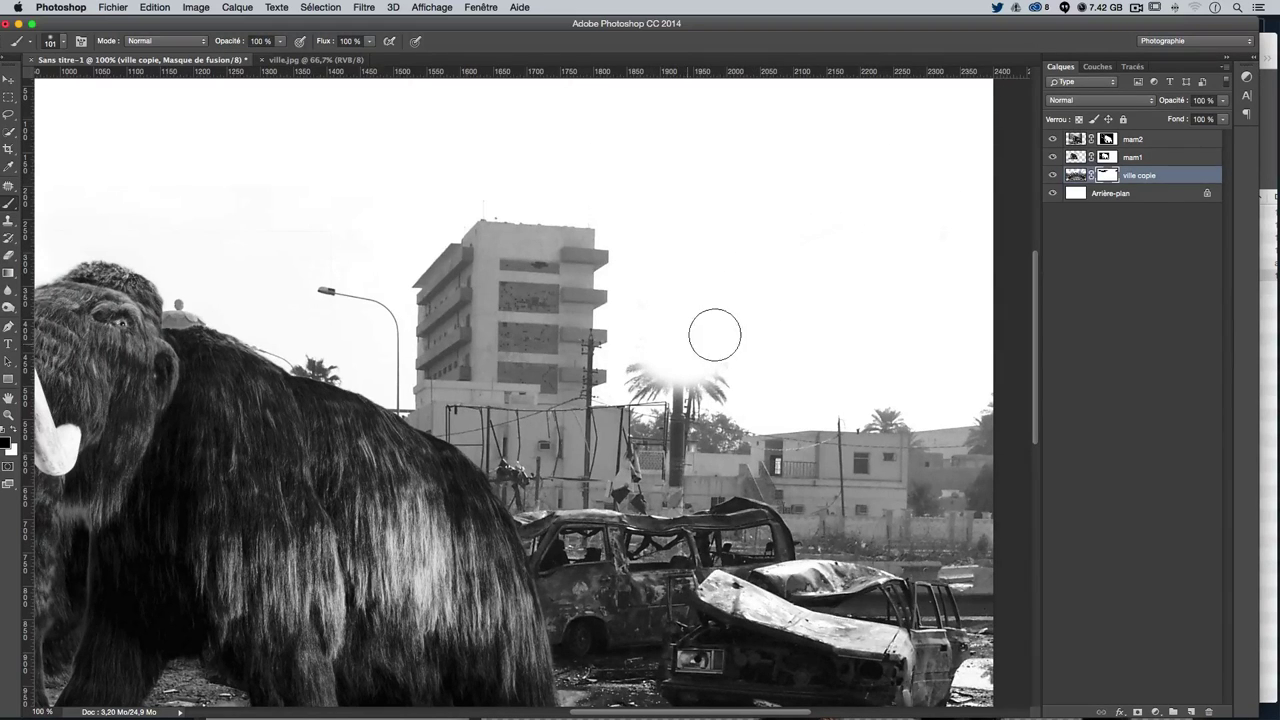
pyautogui.moveTo(600, 250)
pyautogui.mouseDown()
pyautogui.moveTo(394, 229)
pyautogui.moveTo(536, 315)
pyautogui.moveTo(283, 320)
pyautogui.mouseUp()
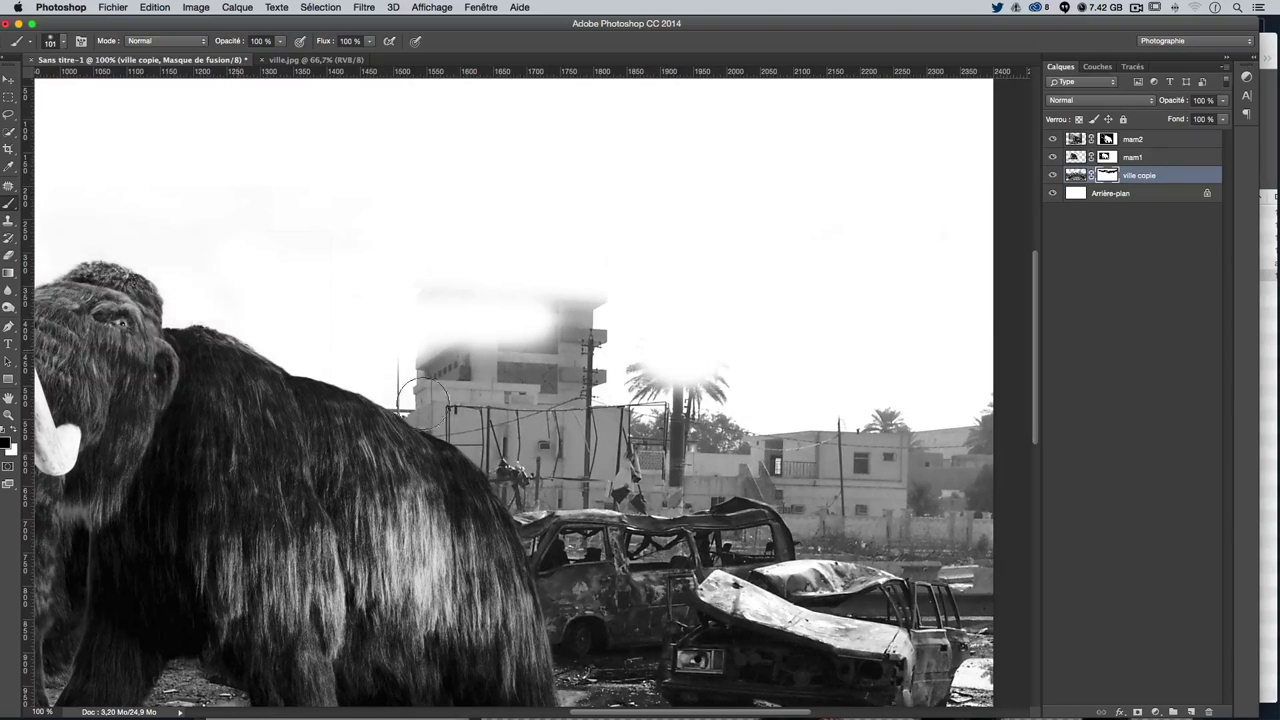
pyautogui.moveTo(413, 392); pyautogui.dragTo(420, 400)
pyautogui.moveTo(534, 277)
pyautogui.mouseDown()
pyautogui.moveTo(586, 357)
pyautogui.moveTo(575, 327)
pyautogui.moveTo(660, 380)
pyautogui.moveTo(637, 386)
pyautogui.moveTo(809, 409)
pyautogui.moveTo(331, 381)
pyautogui.mouseUp()
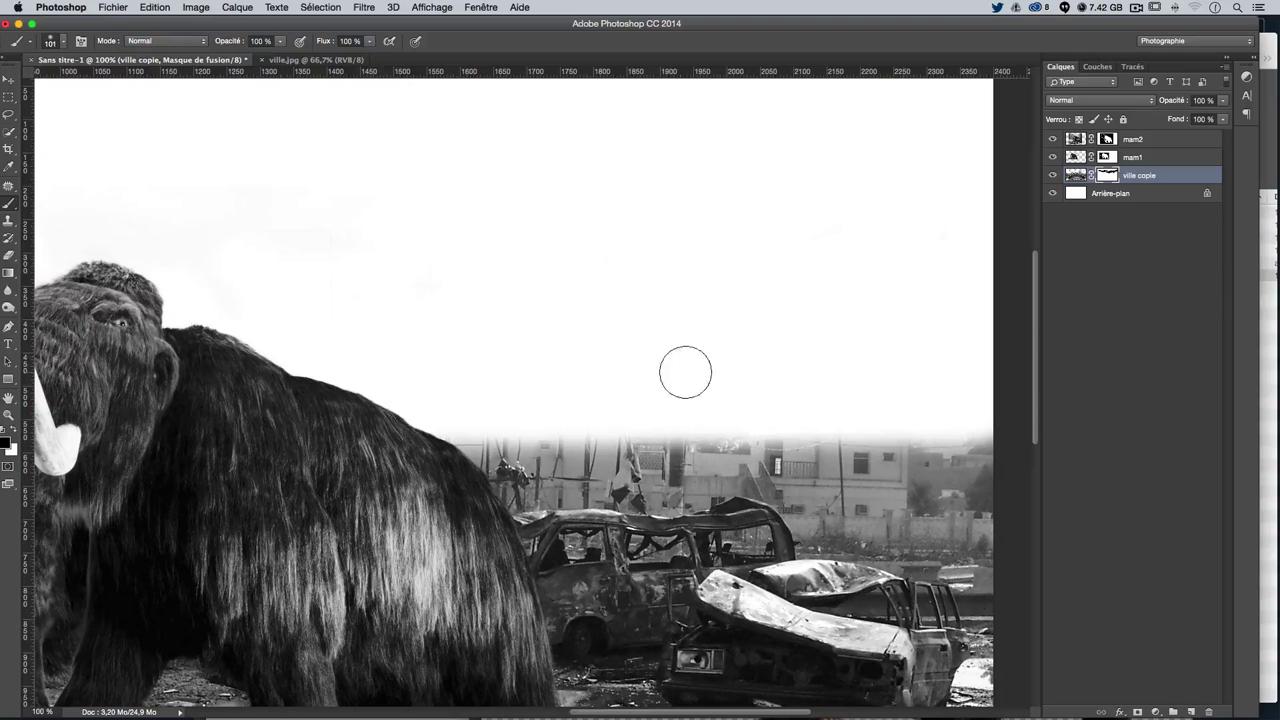
pyautogui.press('super+minus')
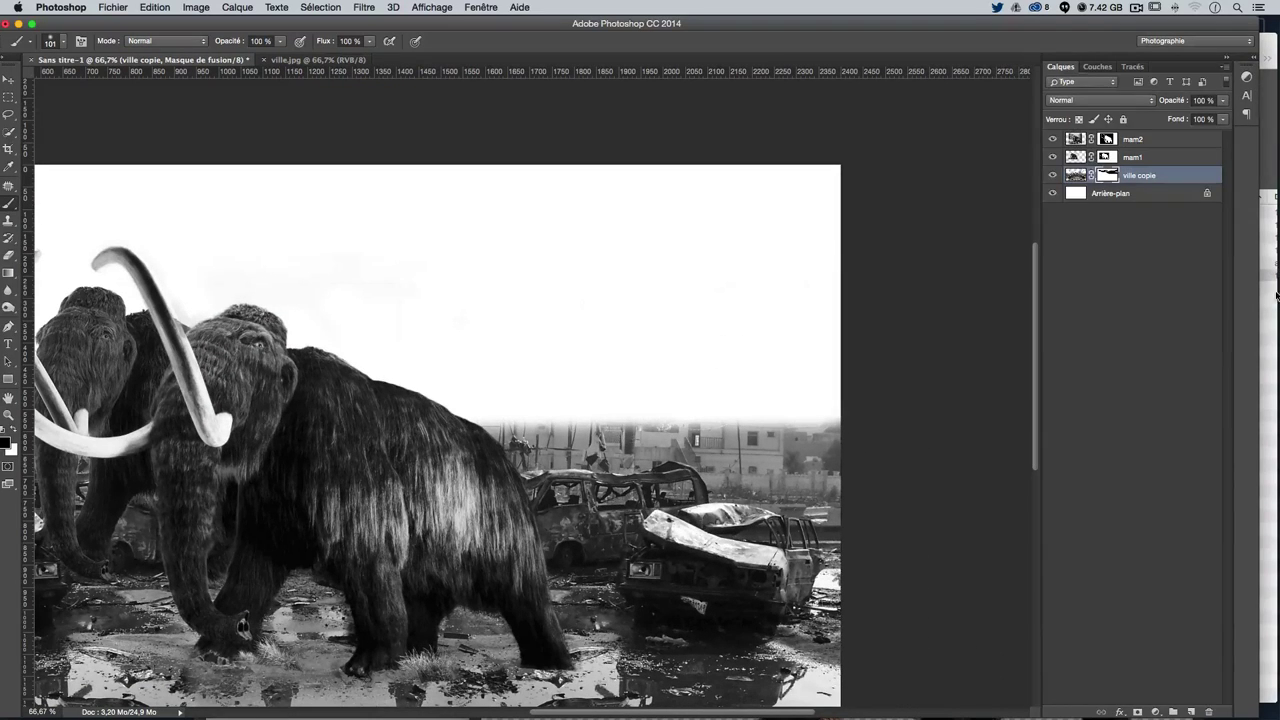
# Open bg0.JPG in Photoshop and copy the whole image
pyautogui.click(1276, 295)
pyautogui.click(1240, 213)
pyautogui.rightClick(1265, 213)
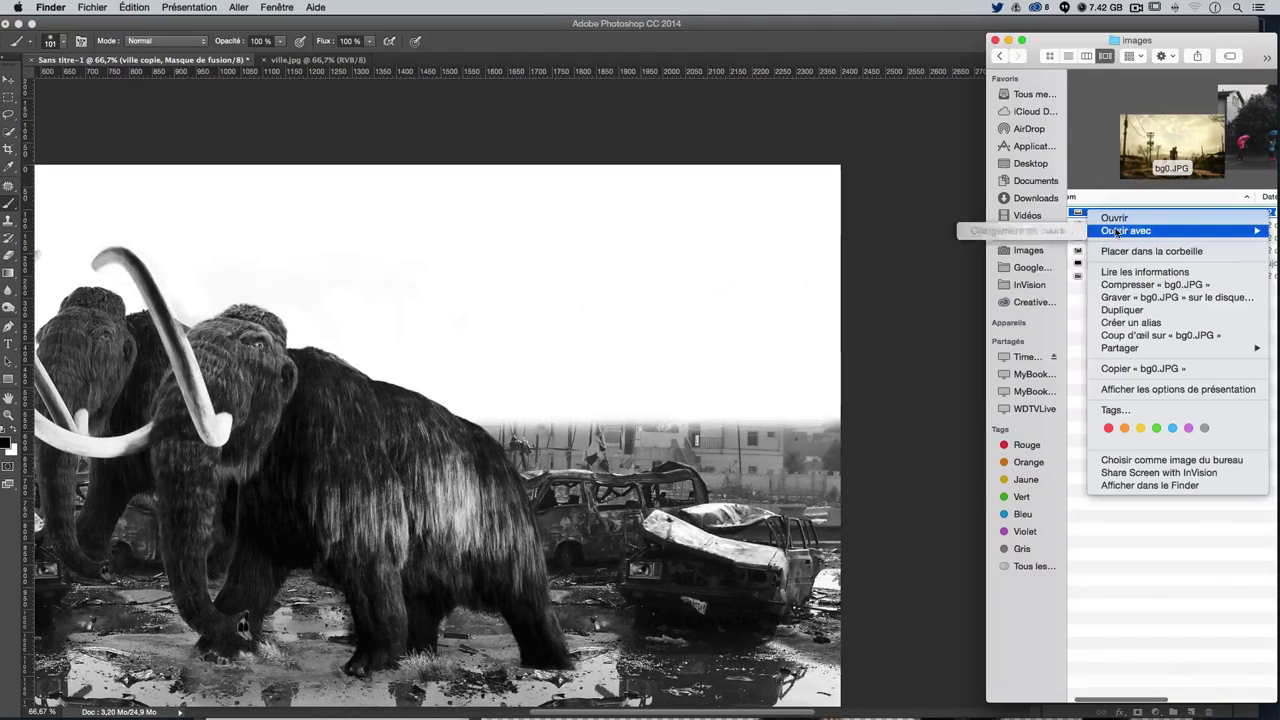
pyautogui.click(985, 283)
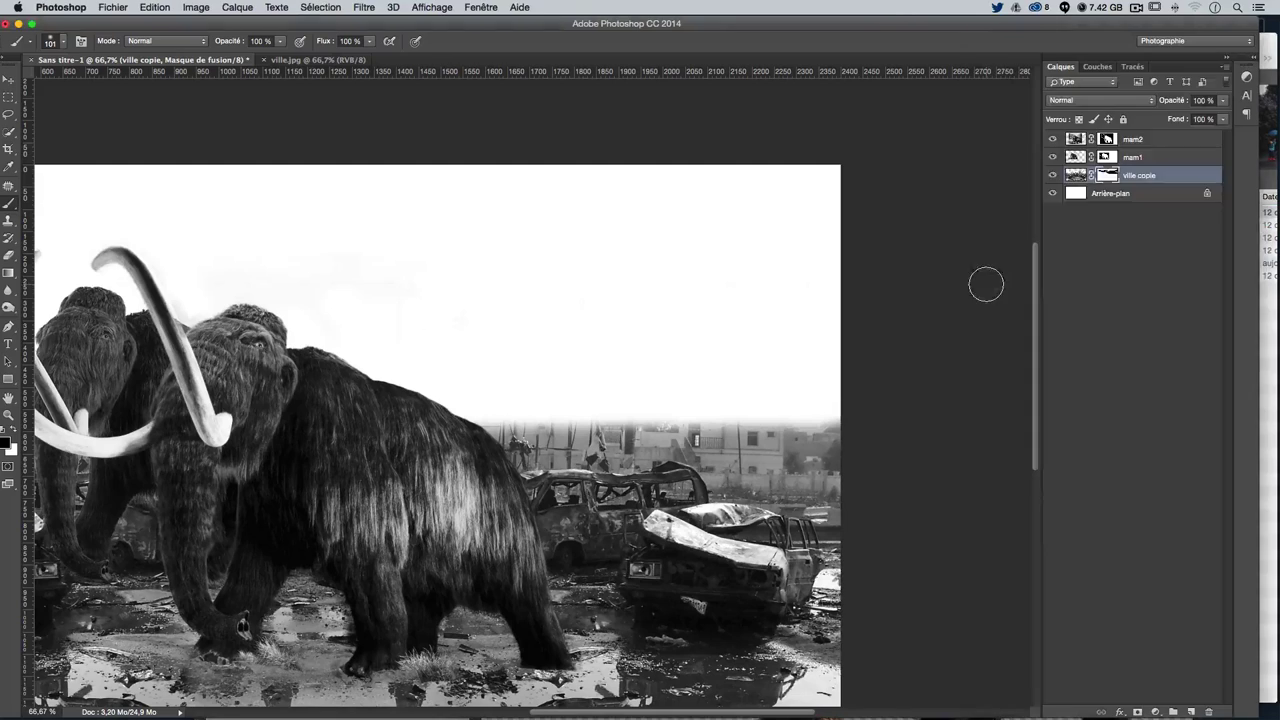
pyautogui.press('super+a')
pyautogui.press('super+c')
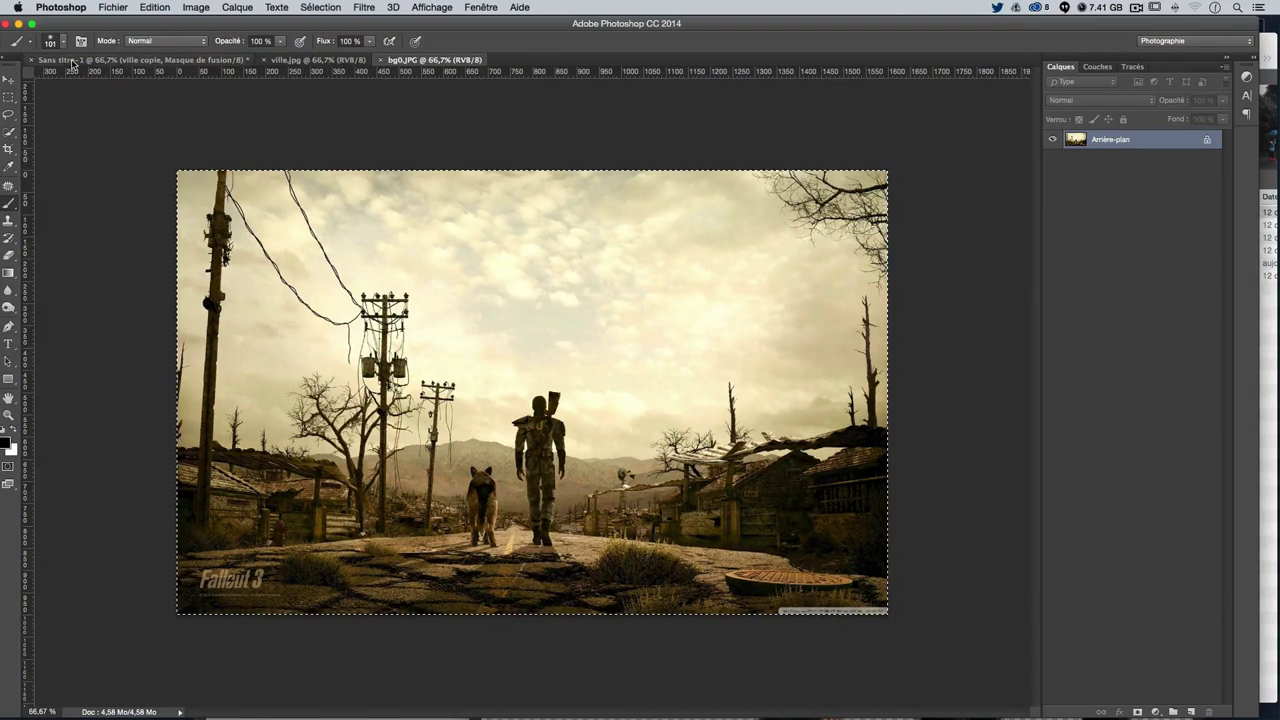
# Paste the bg0 wasteland into the mammoth composite and drag it up-right to fill the sky
pyautogui.click(120, 60)
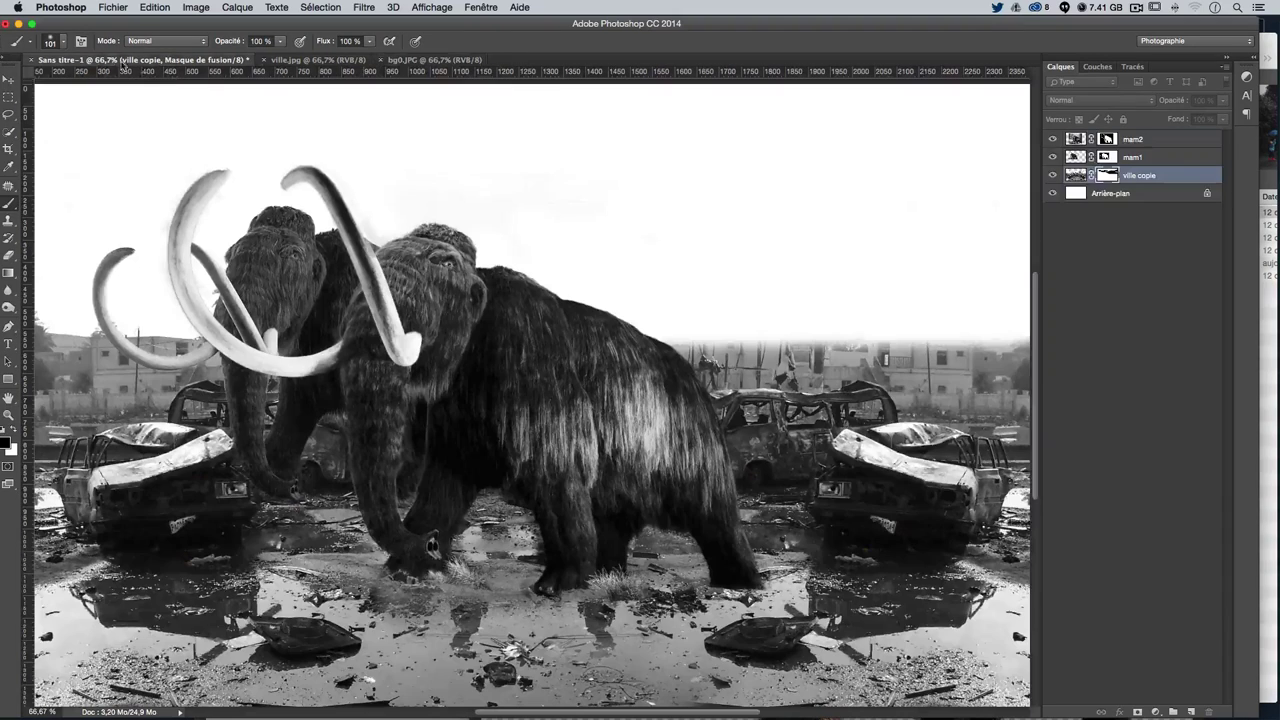
pyautogui.click(8, 78)
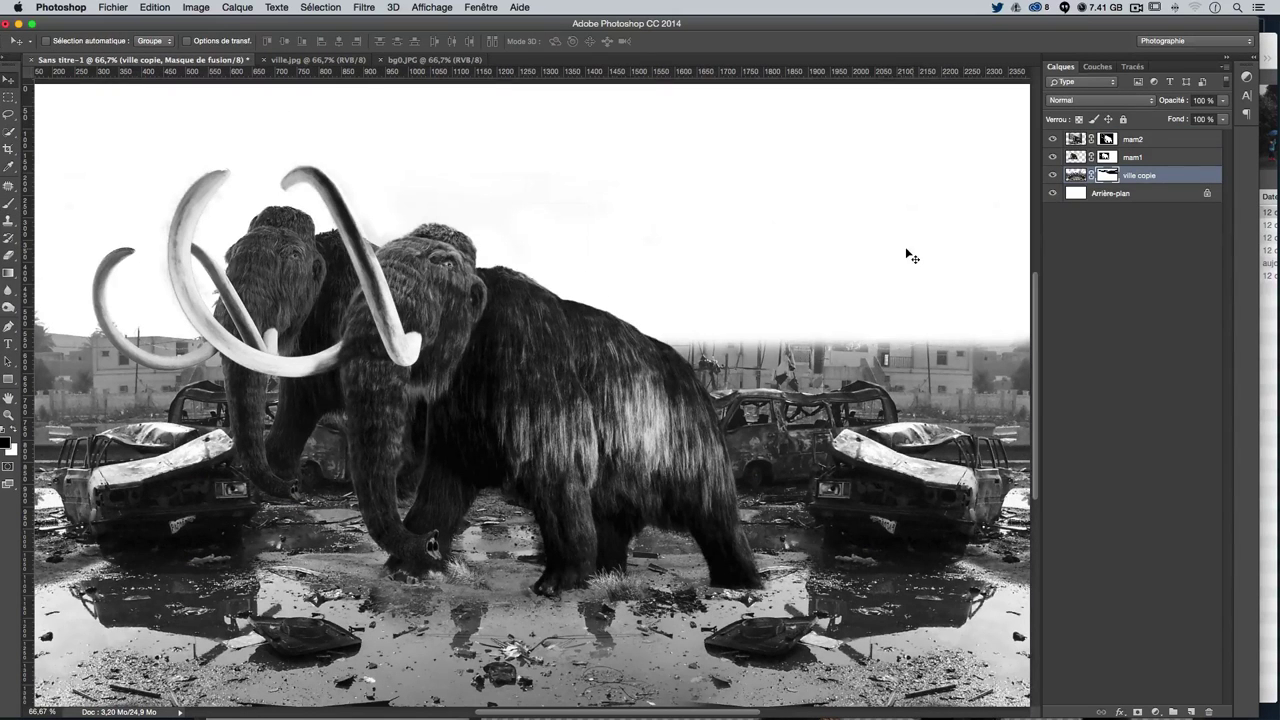
pyautogui.hscroll(3, 905, 255)
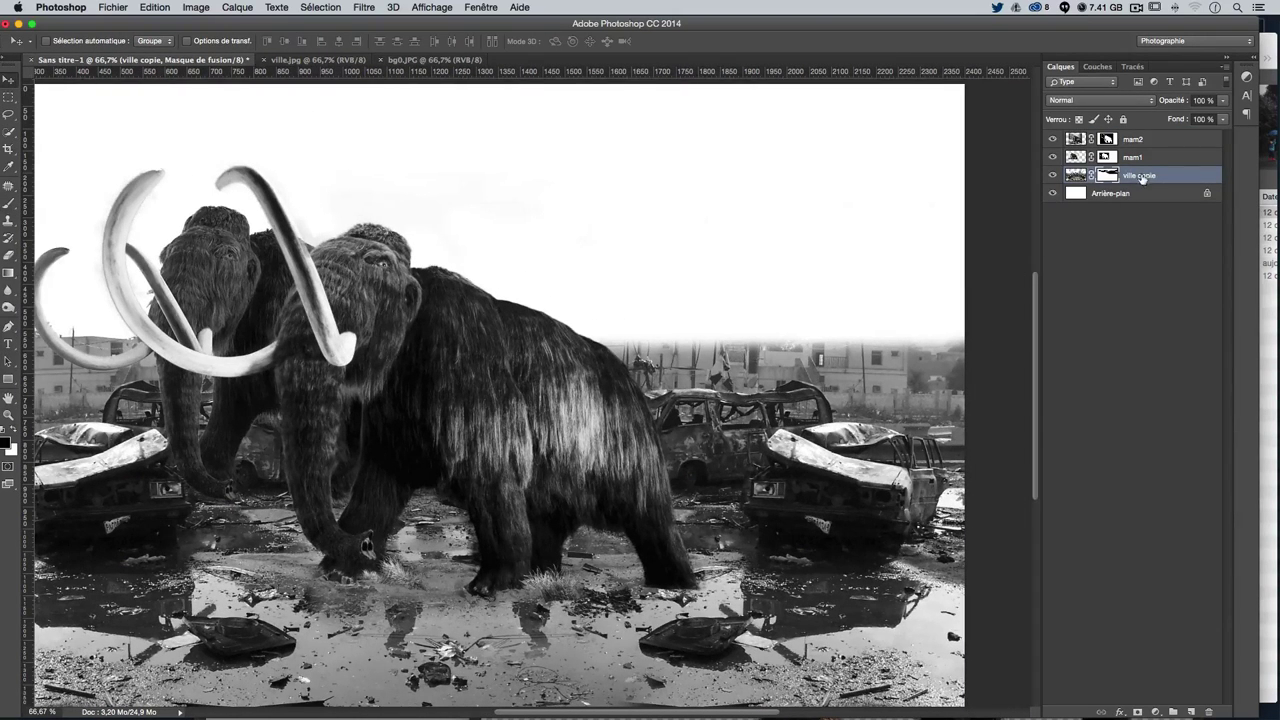
pyautogui.hotkey('ctrl', 'v')
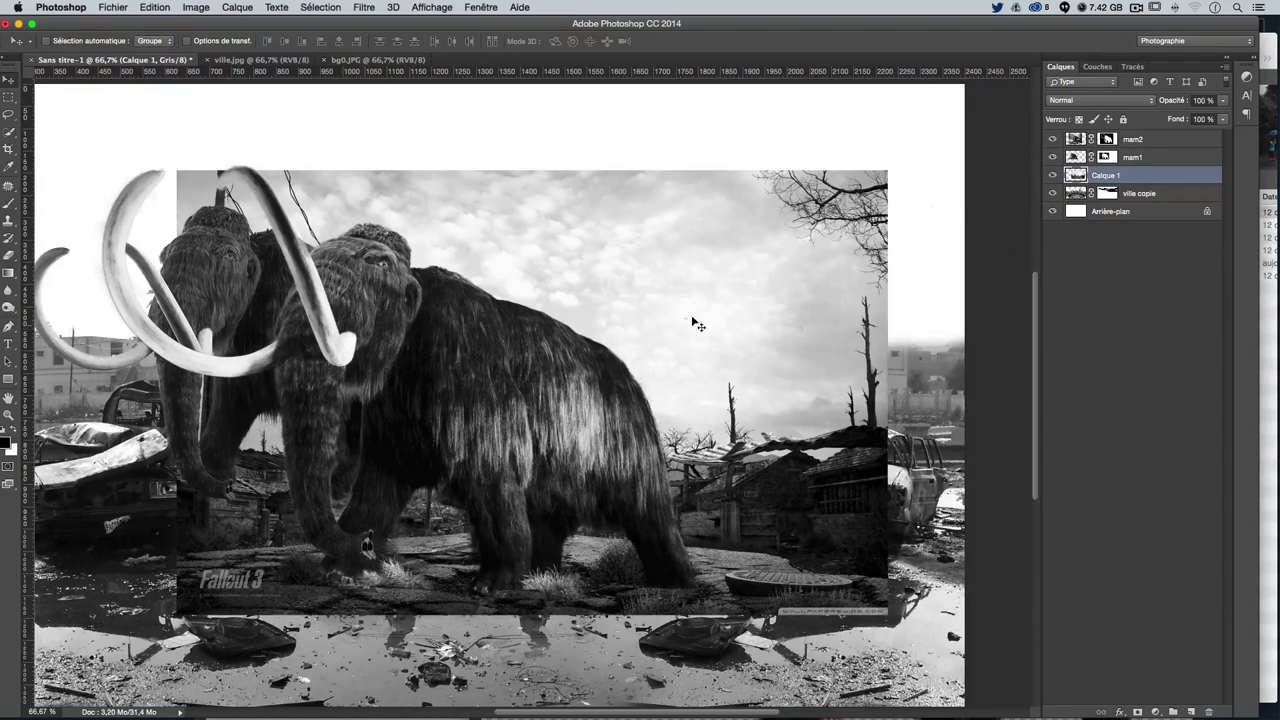
pyautogui.moveTo(793, 273); pyautogui.dragTo(873, 105)
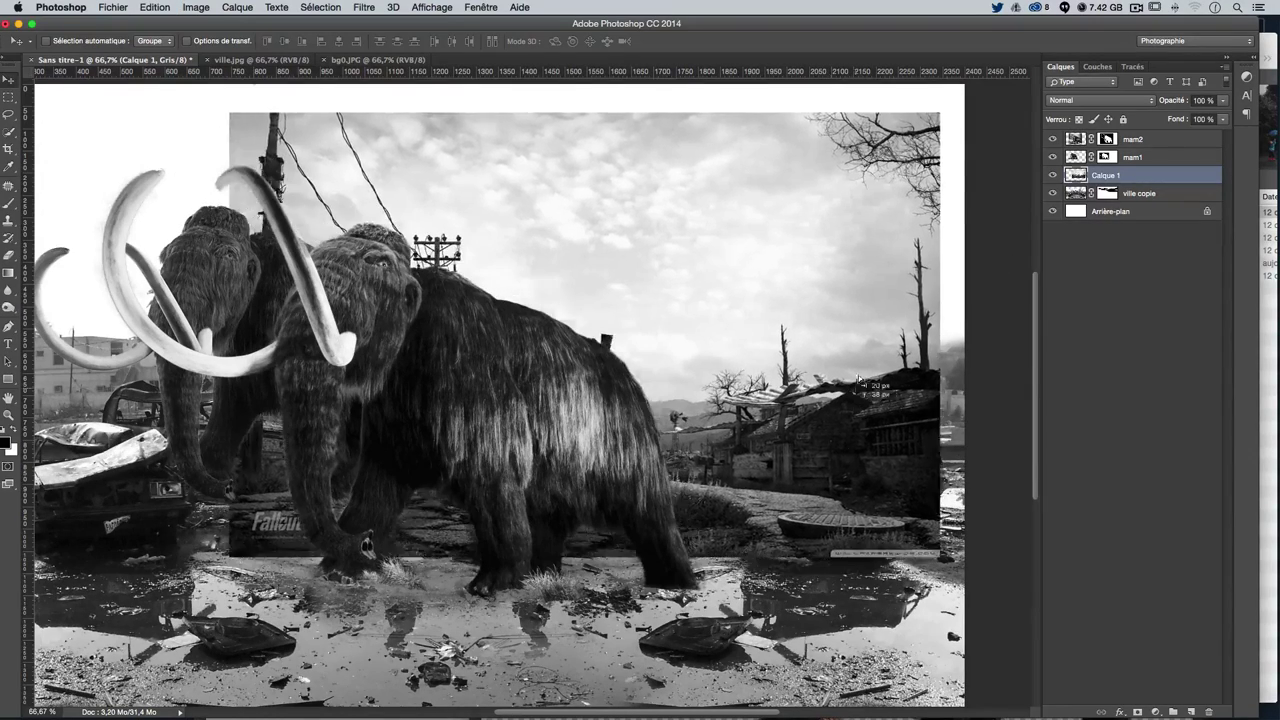
pyautogui.moveTo(830, 378)
pyautogui.mouseDown()
pyautogui.moveTo(841, 315)
pyautogui.moveTo(816, 382)
pyautogui.moveTo(822, 426)
pyautogui.mouseUp()
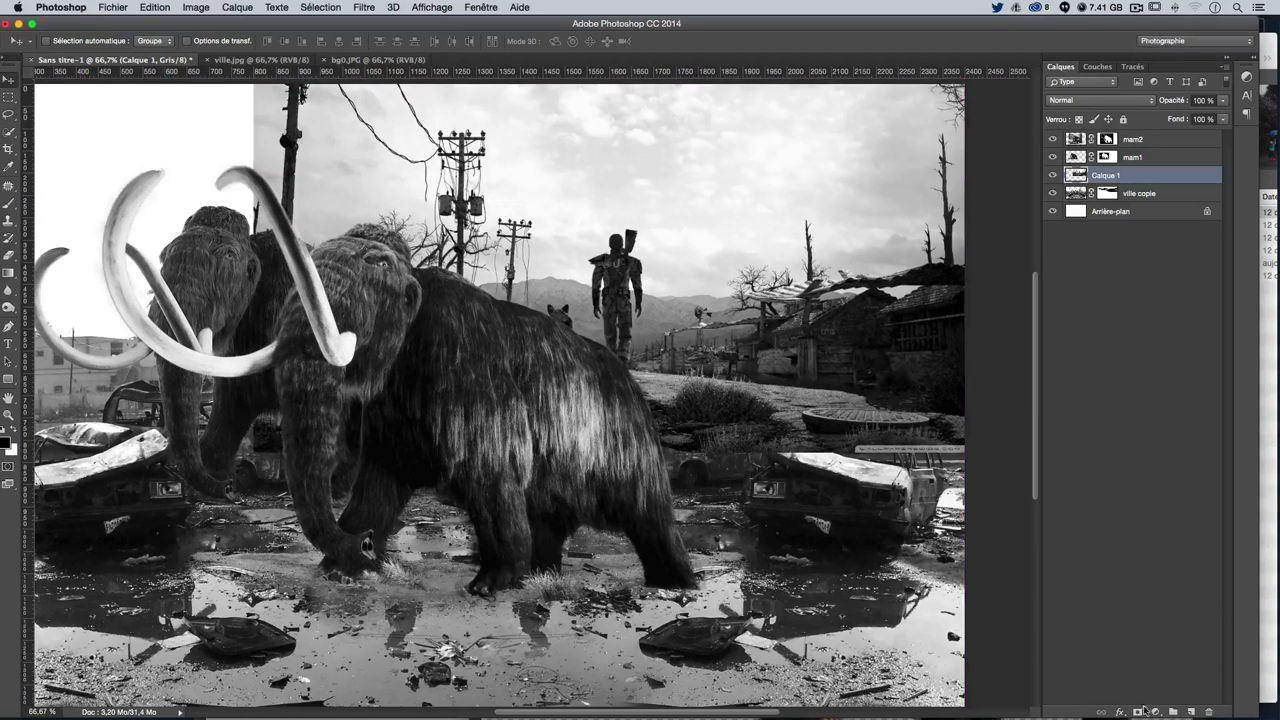
# Rename the Calque 1 landscape layer to ville2 and add a white layer mask
pyautogui.doubleClick(1113, 173)
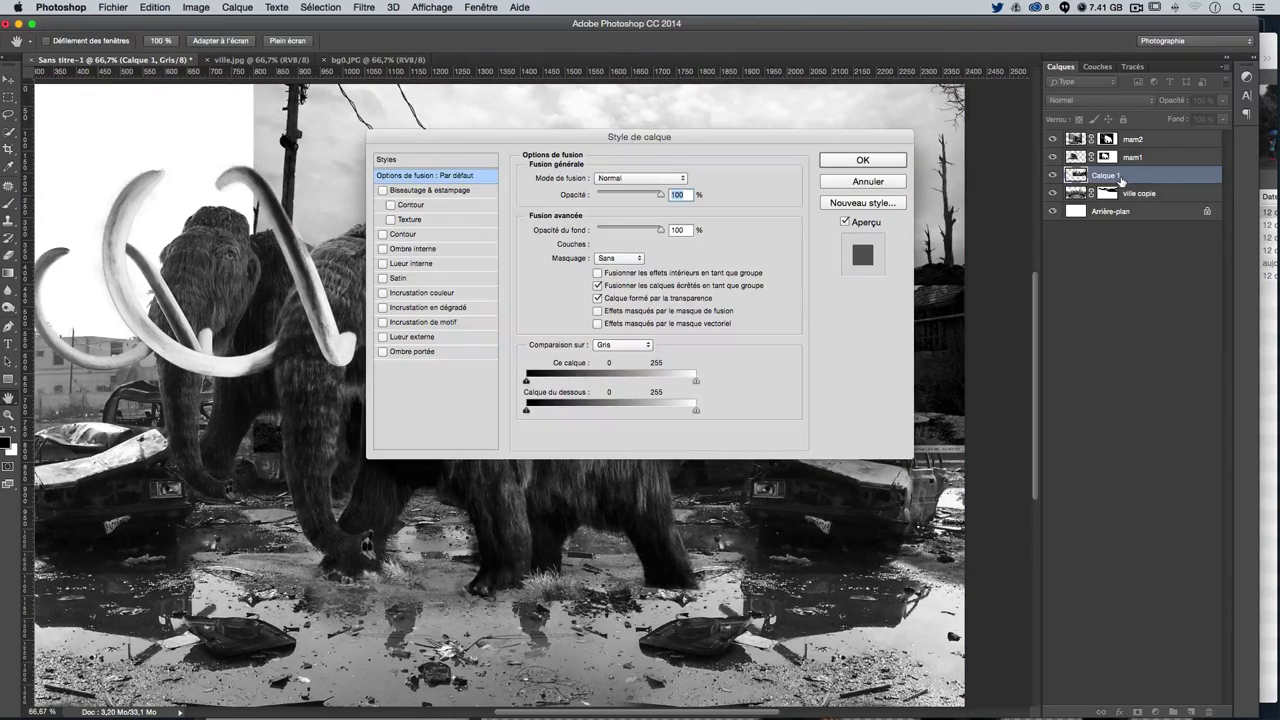
pyautogui.press('Escape')
pyautogui.doubleClick(1108, 175)
pyautogui.write('ville2')
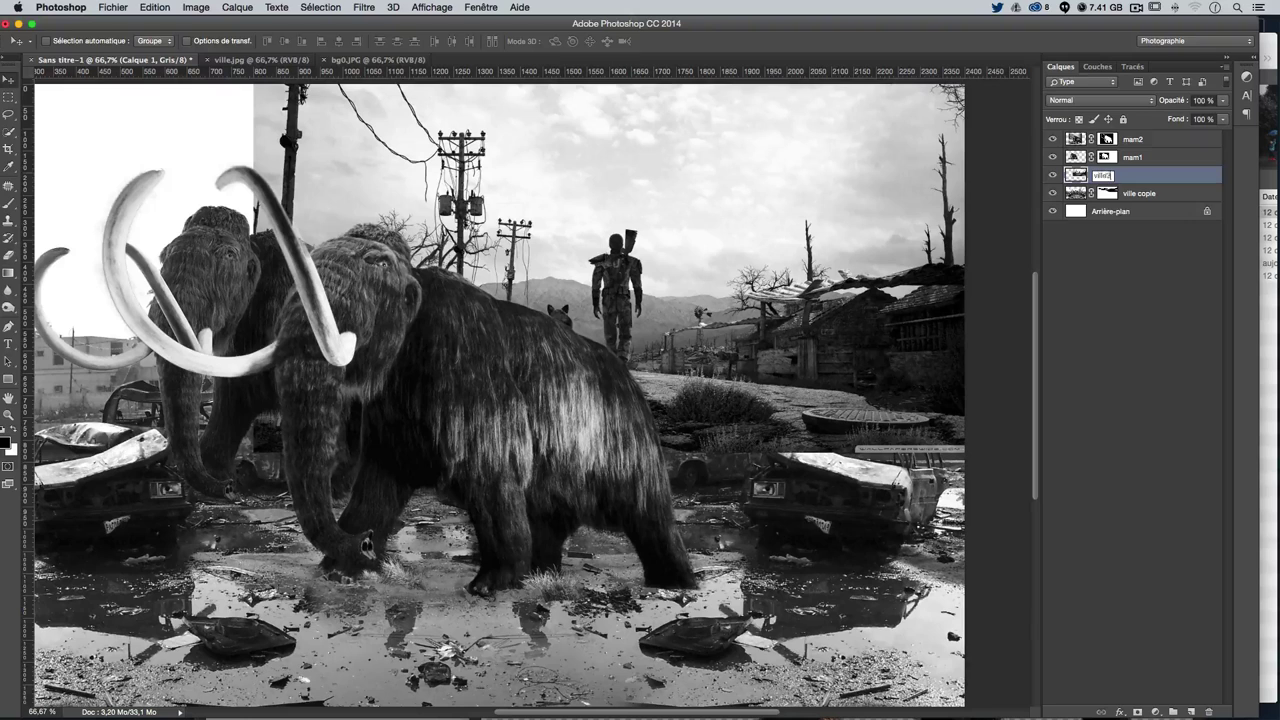
pyautogui.press('Return')
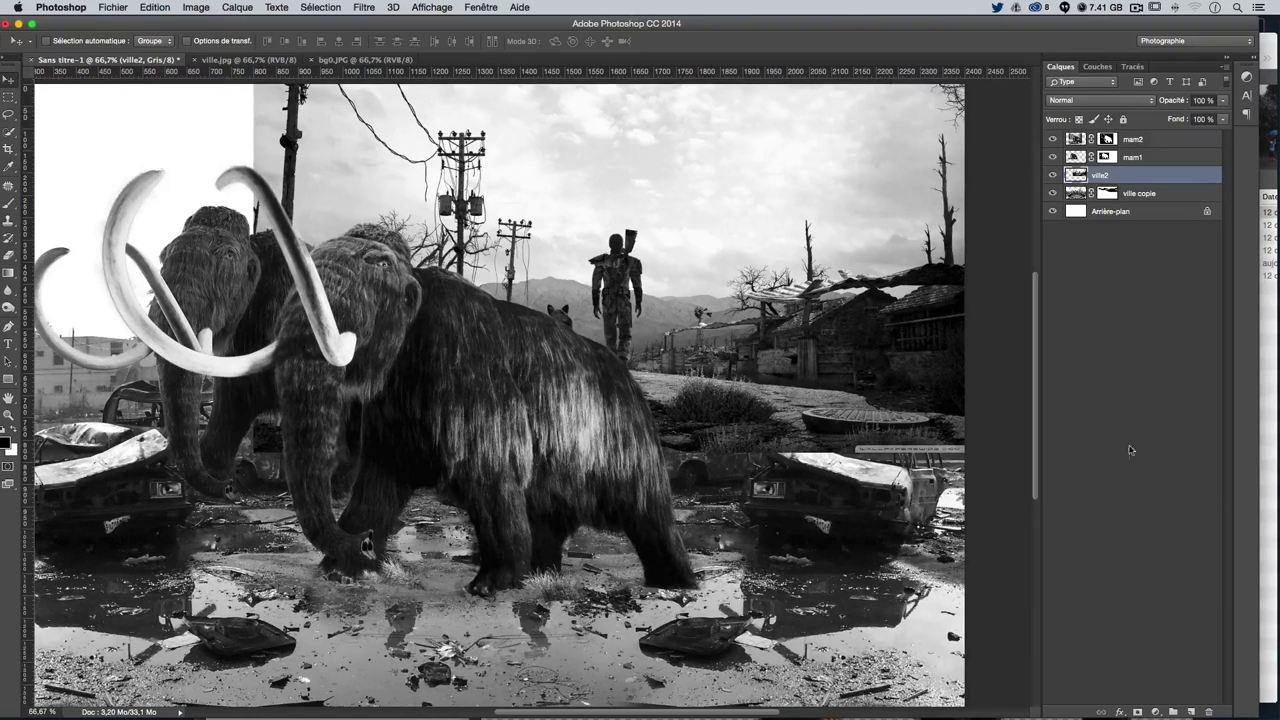
pyautogui.click(1138, 712)
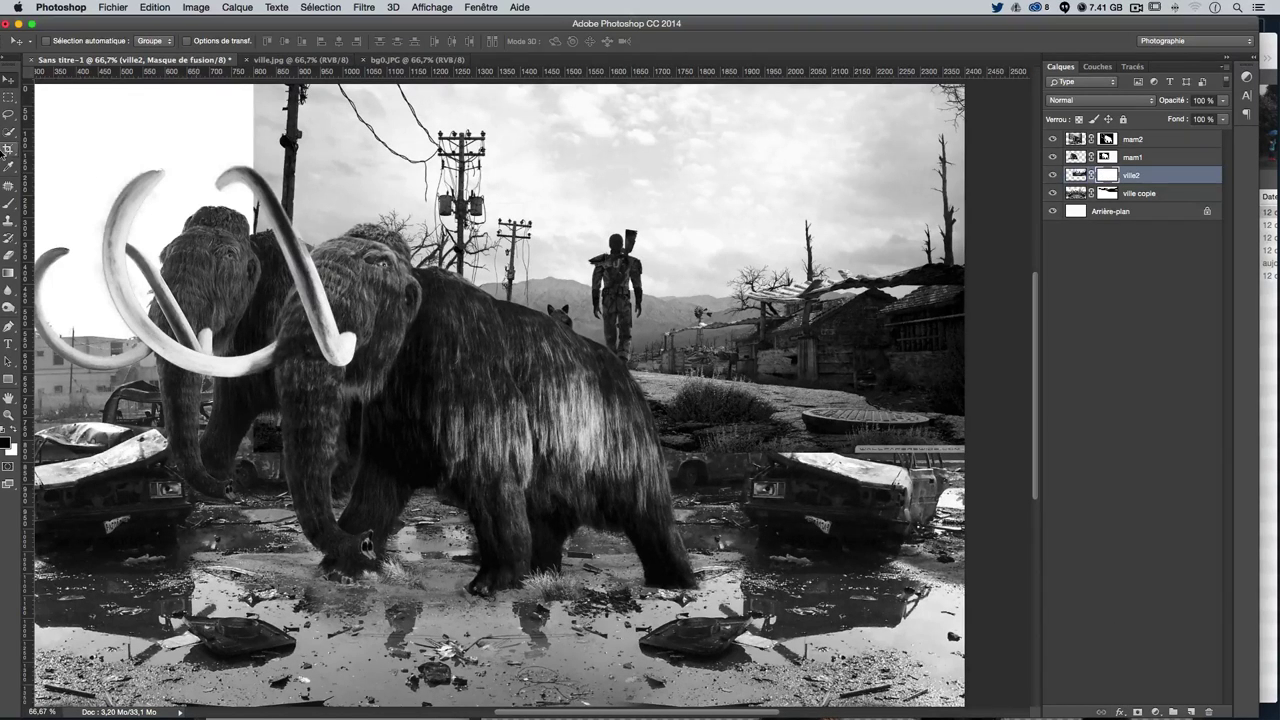
# Set a 171 px mask brush and reveal the right-hand wrecked car on the ville2 mask
pyautogui.click(8, 200)
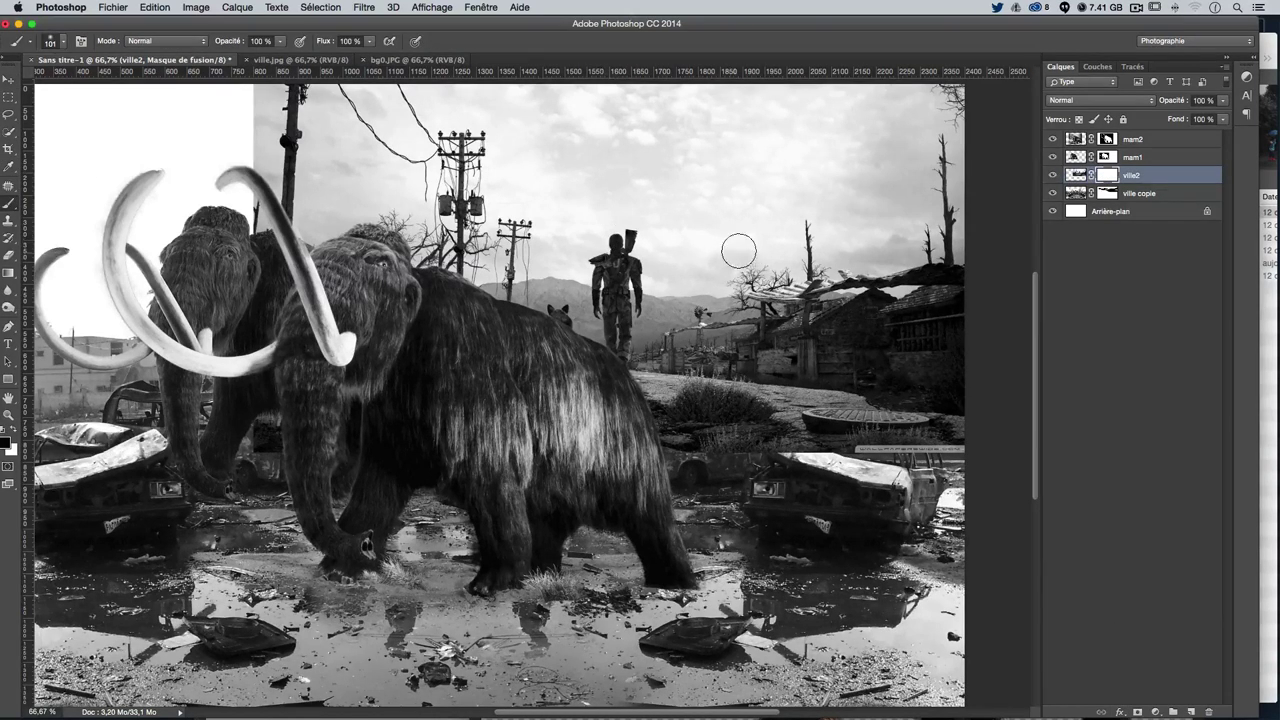
pyautogui.moveTo(737, 251); pyautogui.dragTo(772, 251)
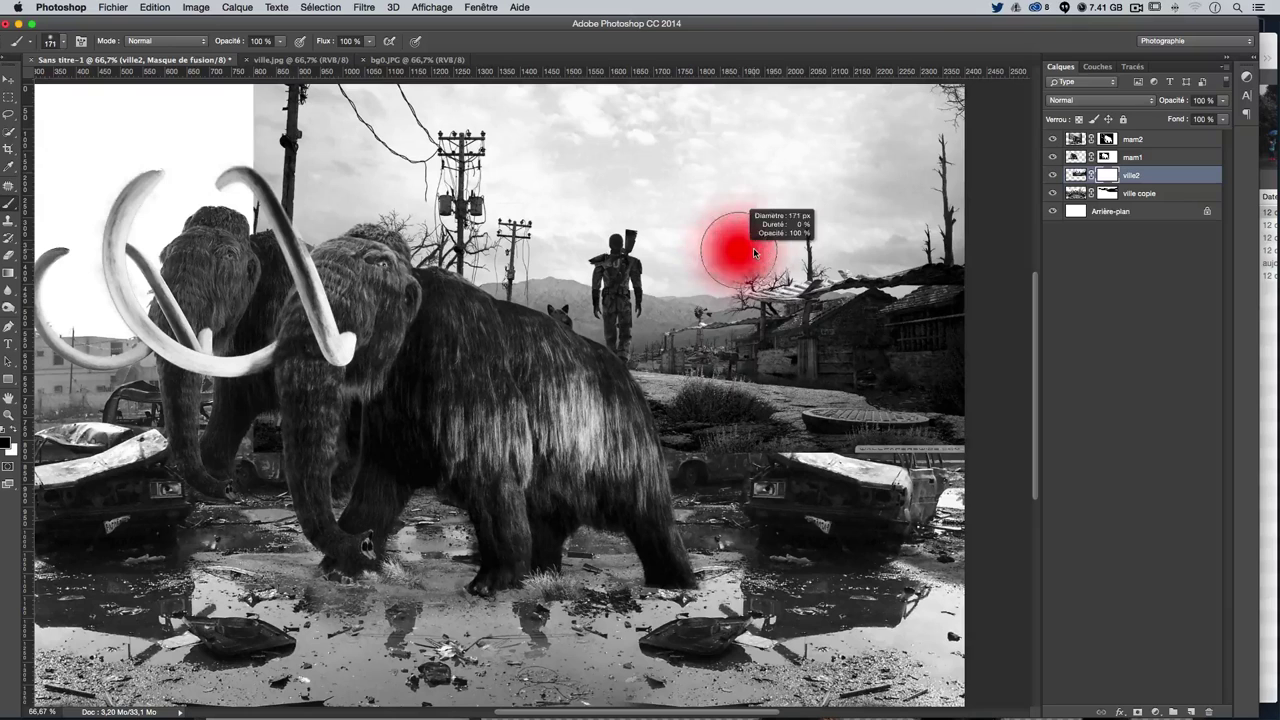
pyautogui.click(279, 42)
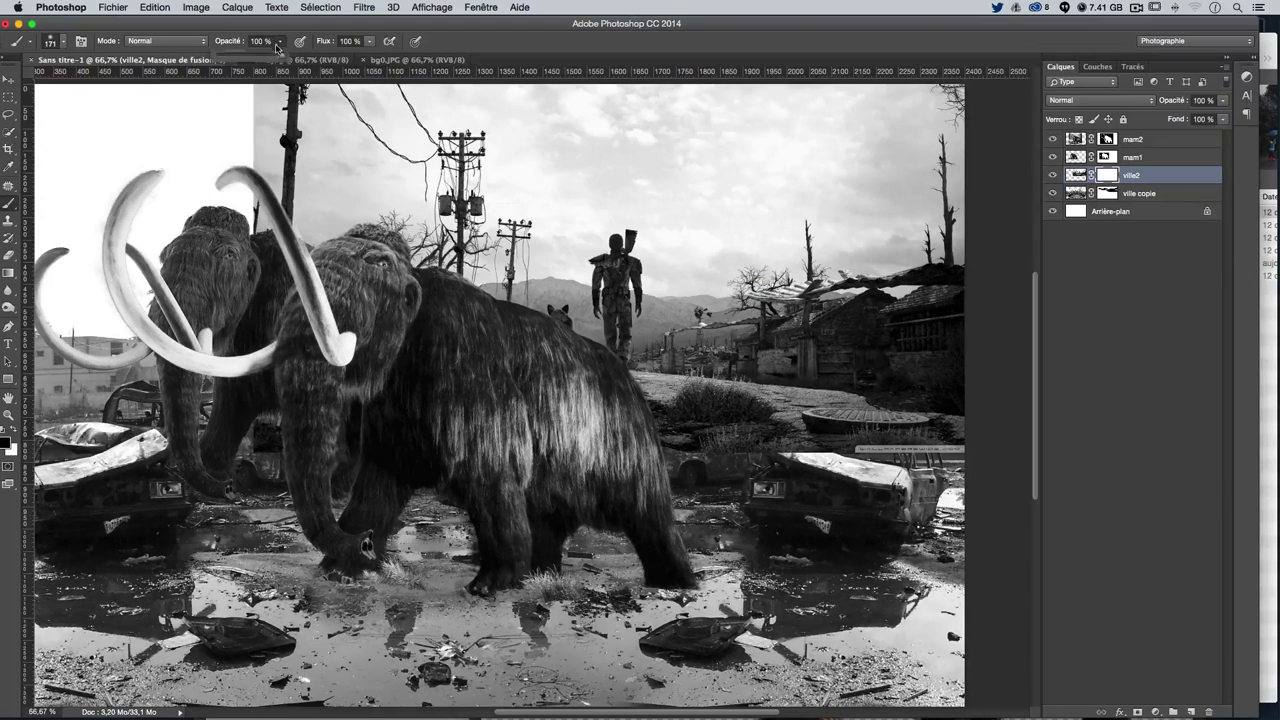
pyautogui.click(816, 467)
pyautogui.moveTo(740, 470); pyautogui.dragTo(670, 458)
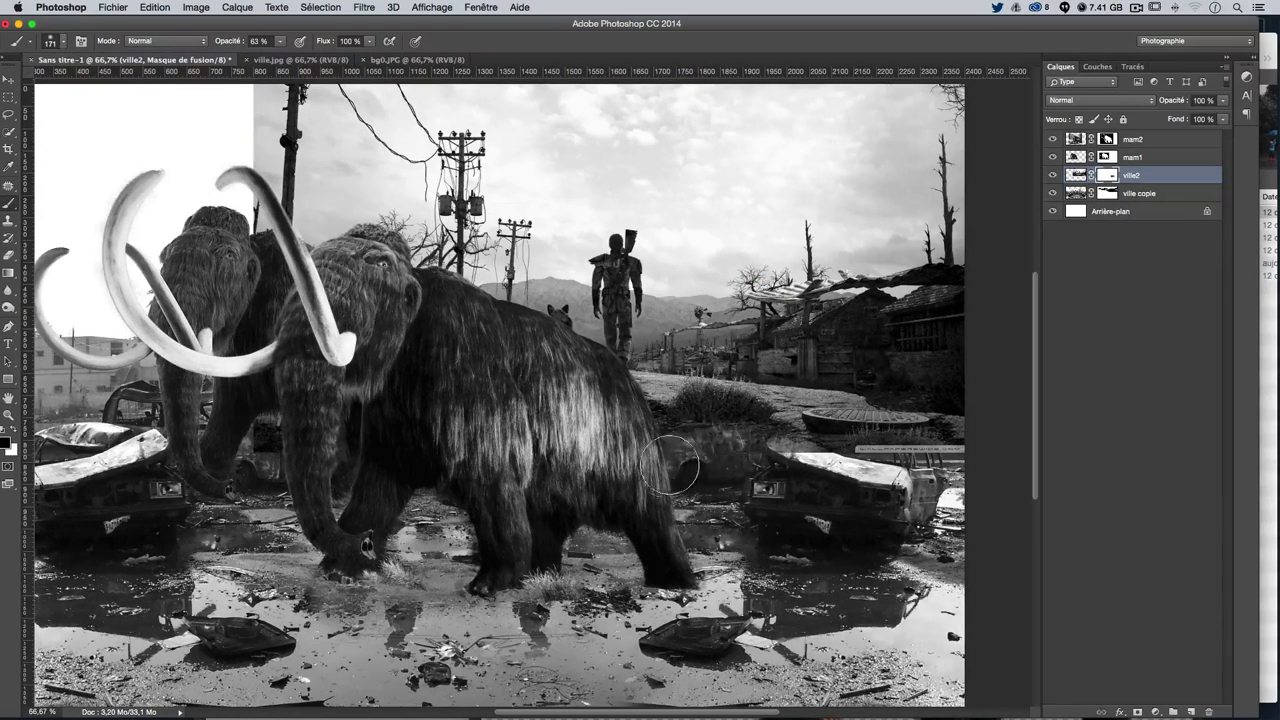
pyautogui.moveTo(834, 466)
pyautogui.mouseDown()
pyautogui.moveTo(790, 430)
pyautogui.moveTo(885, 440)
pyautogui.moveTo(826, 444)
pyautogui.mouseUp()
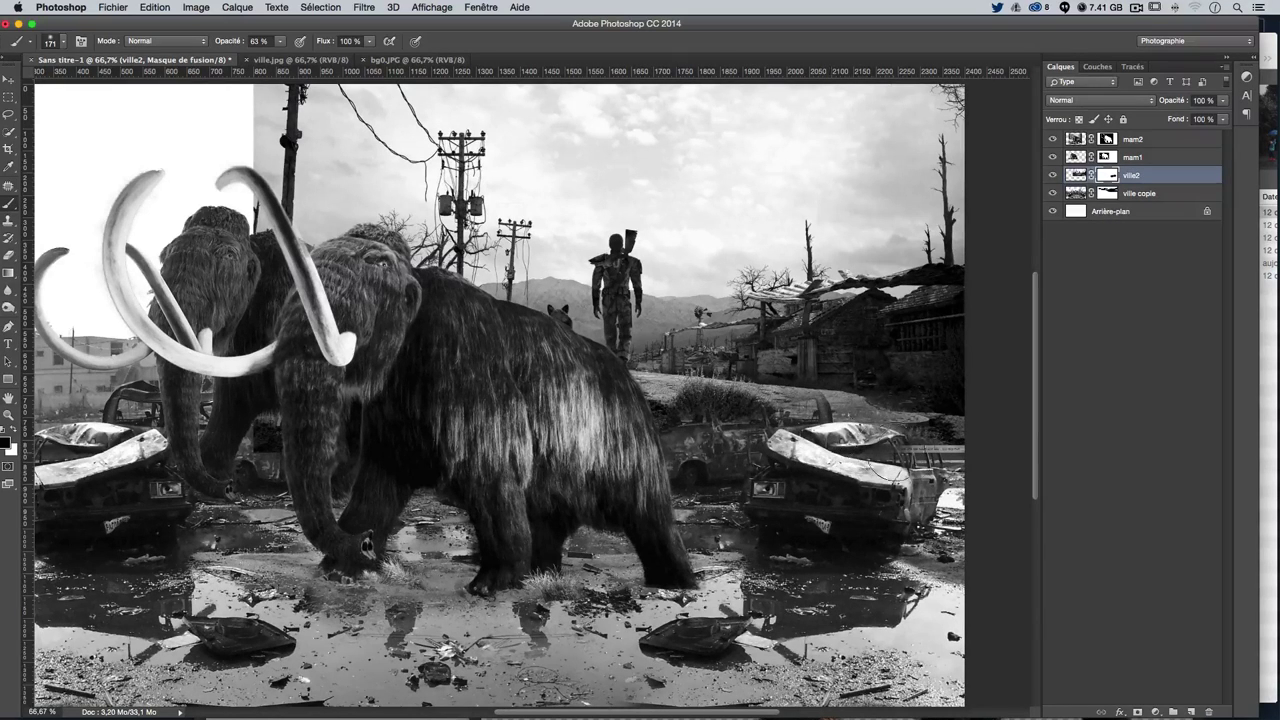
pyautogui.moveTo(955, 458); pyautogui.dragTo(884, 457)
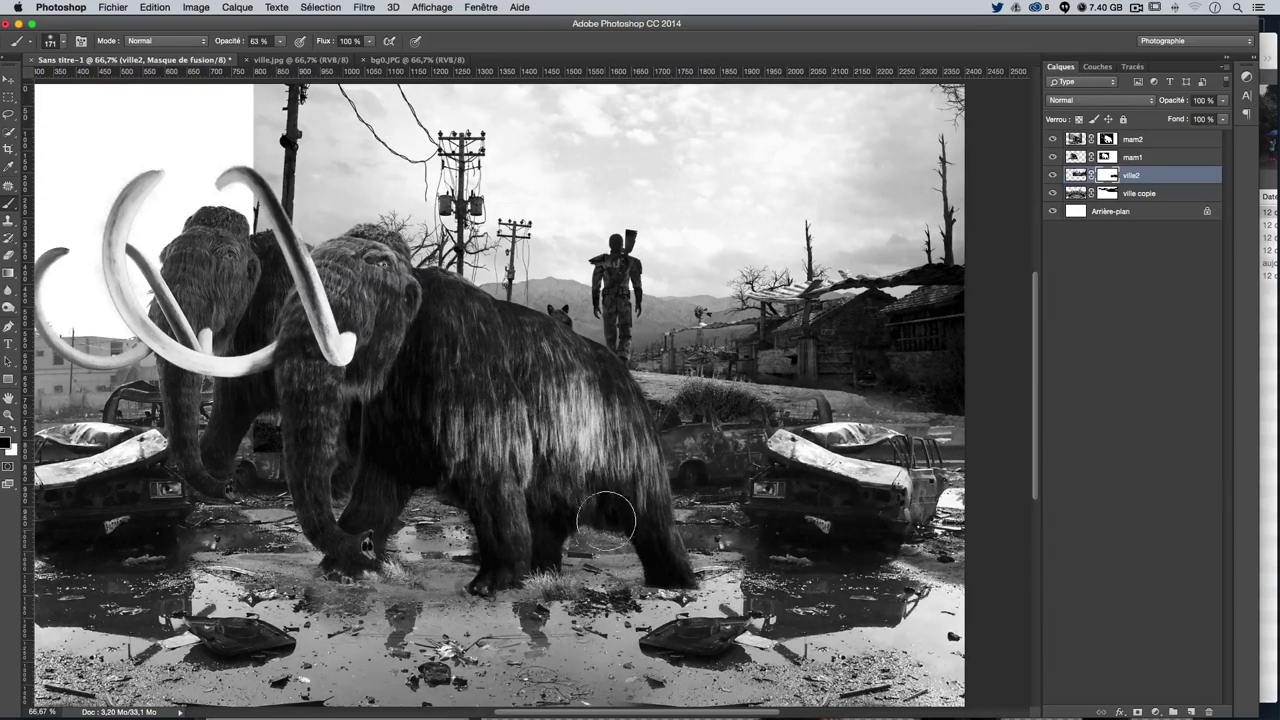
# Paint the ville2 mask to reveal the burnt car behind the mammoth and the houses beyond
pyautogui.moveTo(655, 425); pyautogui.dragTo(735, 410)
pyautogui.moveTo(660, 395); pyautogui.dragTo(740, 412)
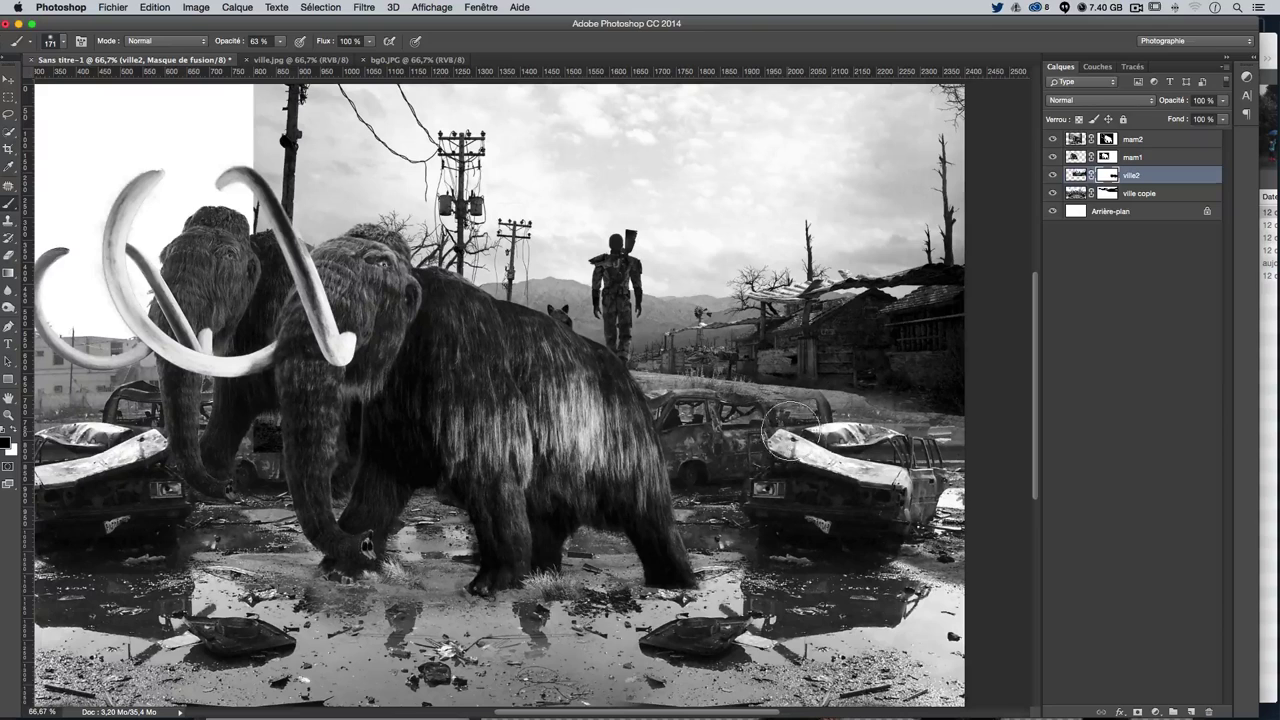
pyautogui.moveTo(756, 460); pyautogui.dragTo(752, 392)
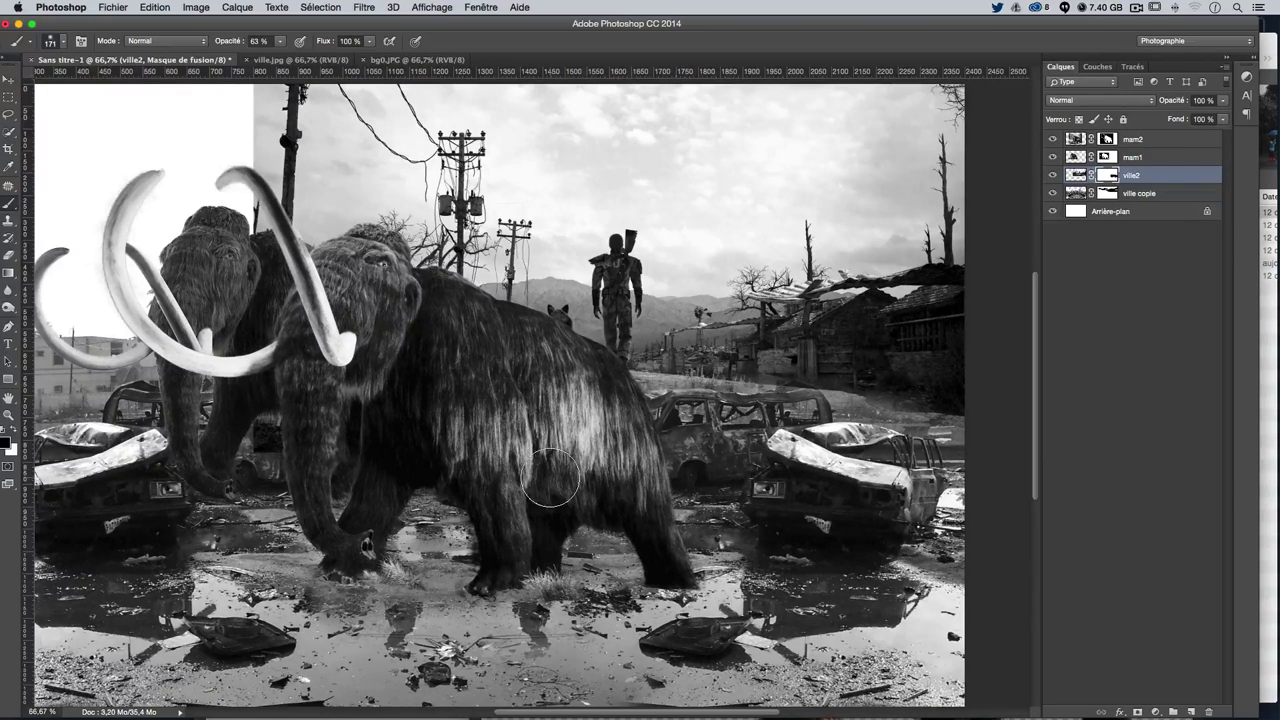
pyautogui.hscroll(-2, 550, 480)
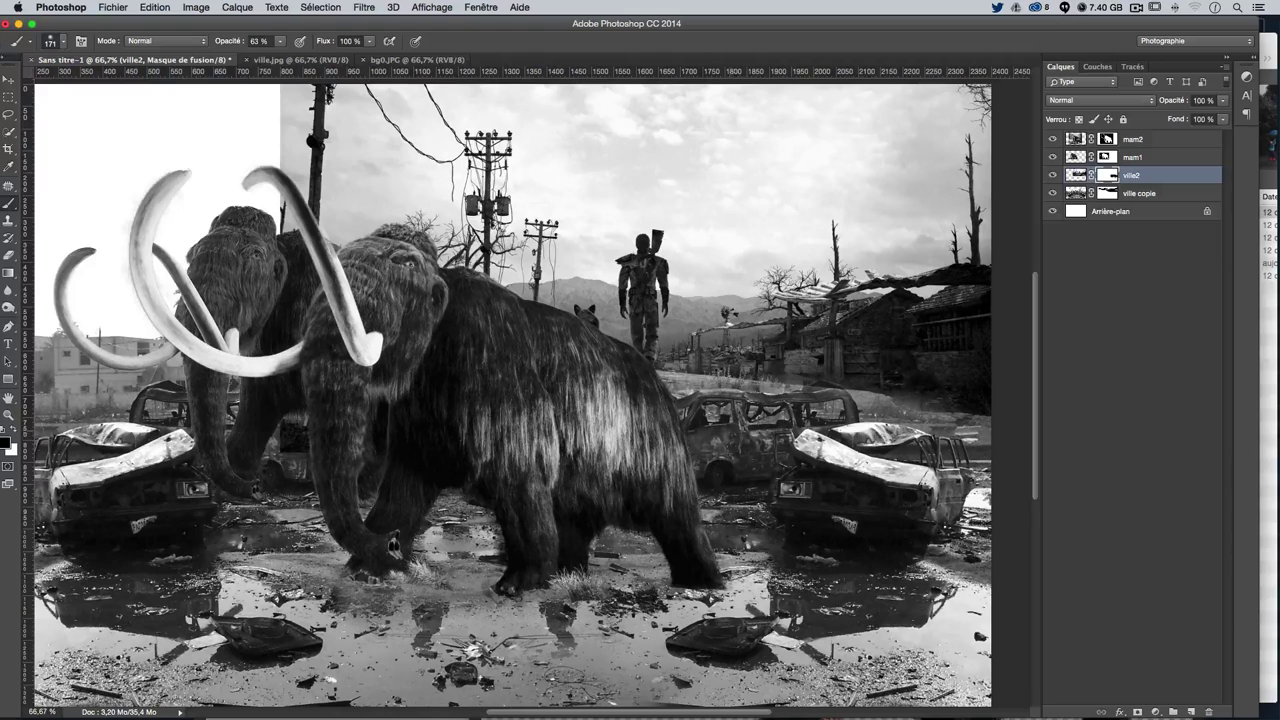
pyautogui.moveTo(740, 370); pyautogui.dragTo(720, 365)
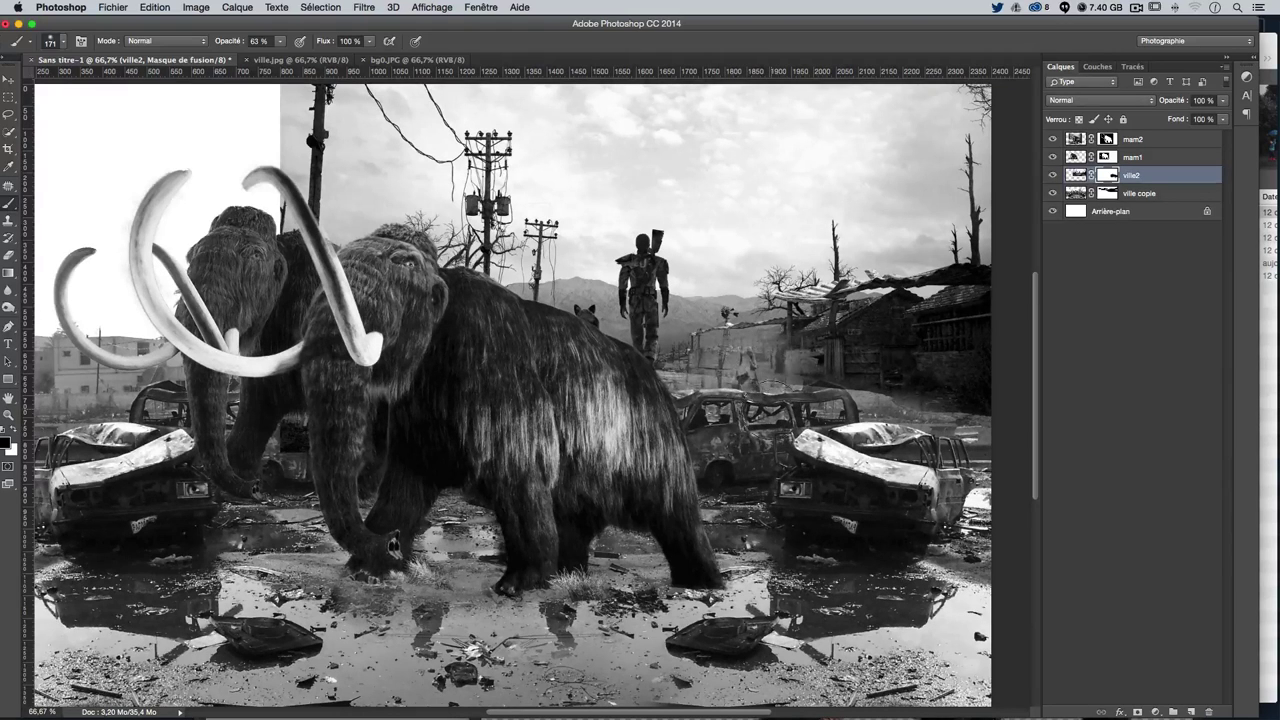
pyautogui.moveTo(773, 424); pyautogui.dragTo(763, 408)
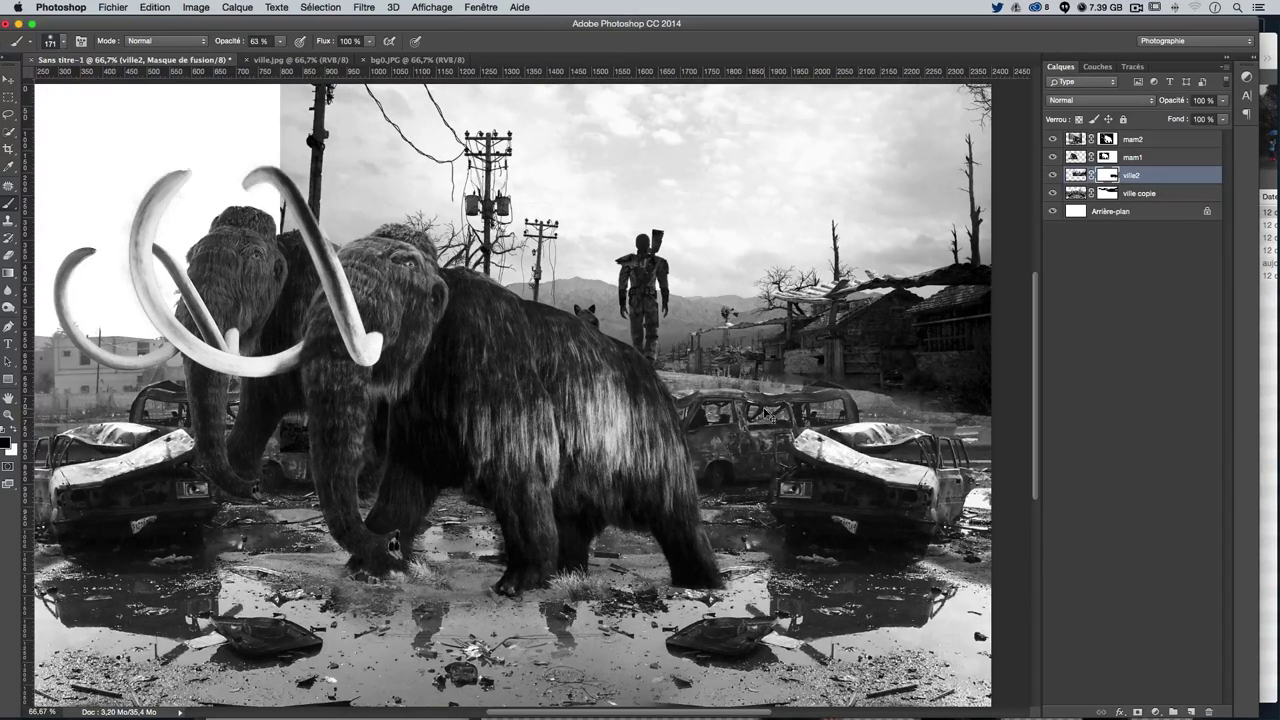
# Undo the accidental copy of the ville2 layer
pyautogui.hotkey('ctrl', 'j')
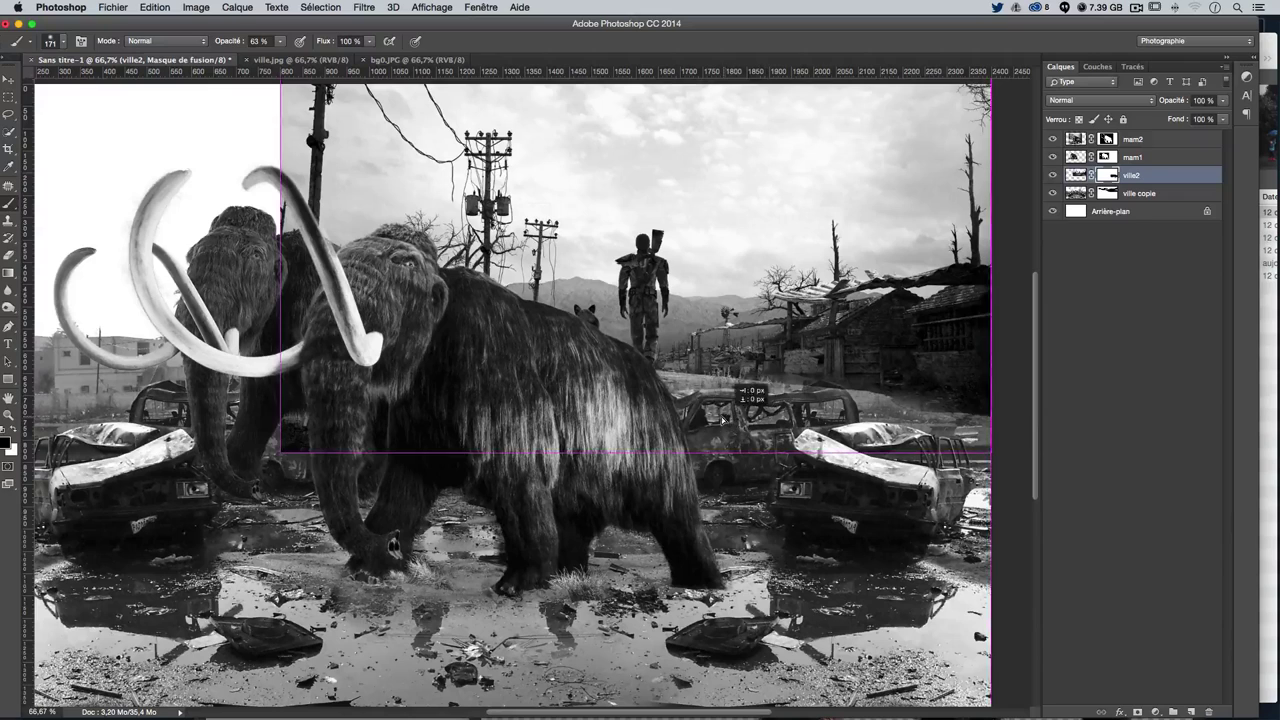
pyautogui.moveTo(727, 426); pyautogui.dragTo(666, 382)
pyautogui.hotkey('ctrl', 'alt', 'z')
pyautogui.hotkey('ctrl', 'alt', 'z')
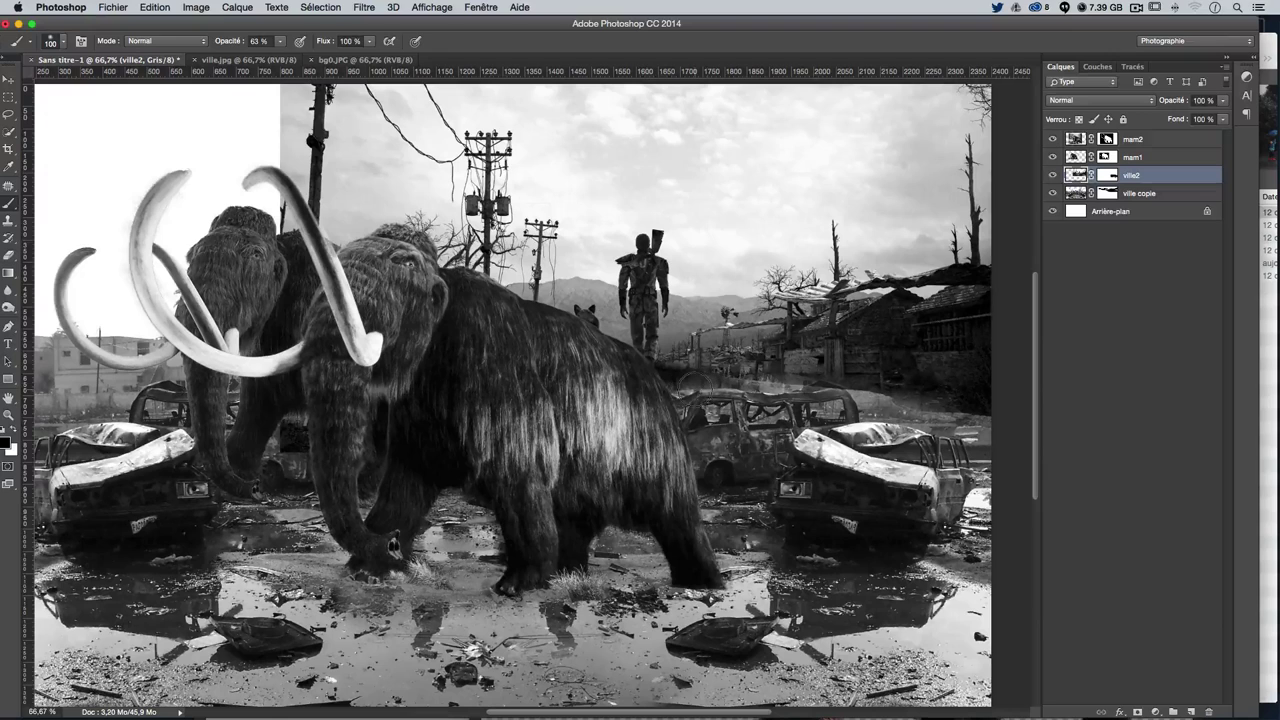
# Step back through the recent mask strokes, retarget the ville2 mask and swap to white
pyautogui.hotkey('ctrl', 'alt', 'z')
pyautogui.hotkey('ctrl', 'alt', 'z')
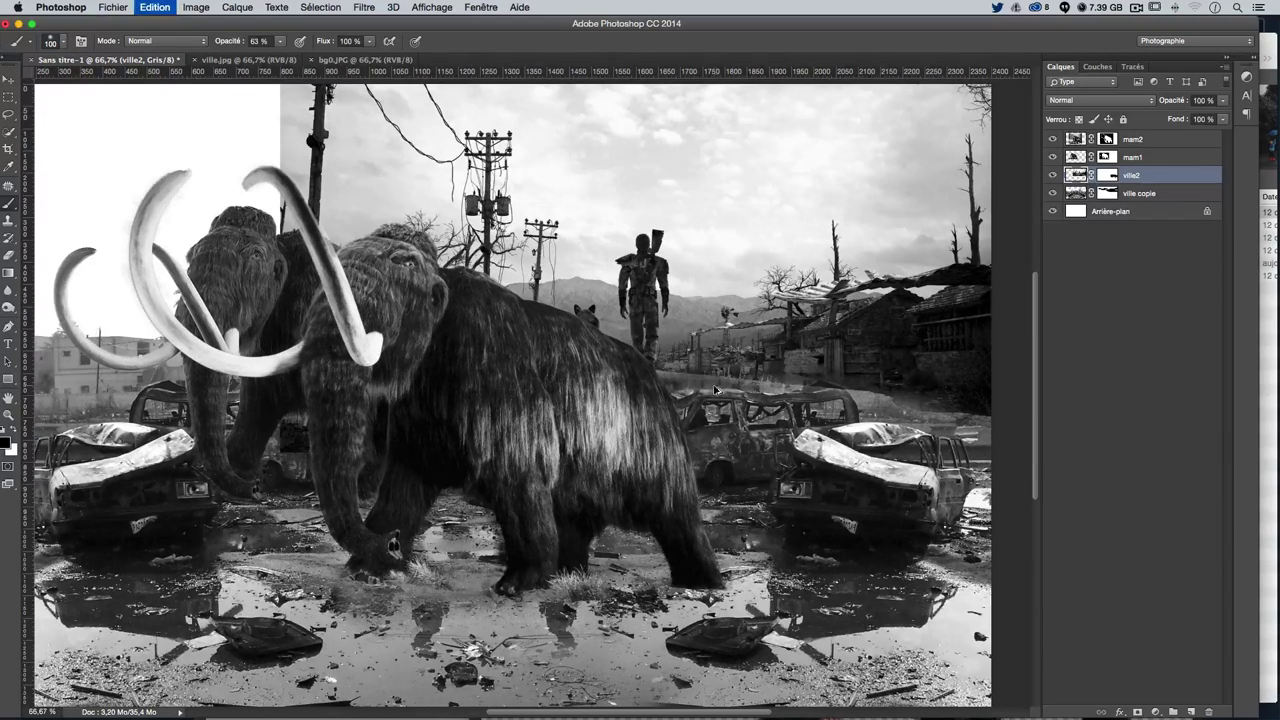
pyautogui.hotkey('ctrl', 'alt', 'z')
pyautogui.hotkey('ctrl', 'alt', 'z')
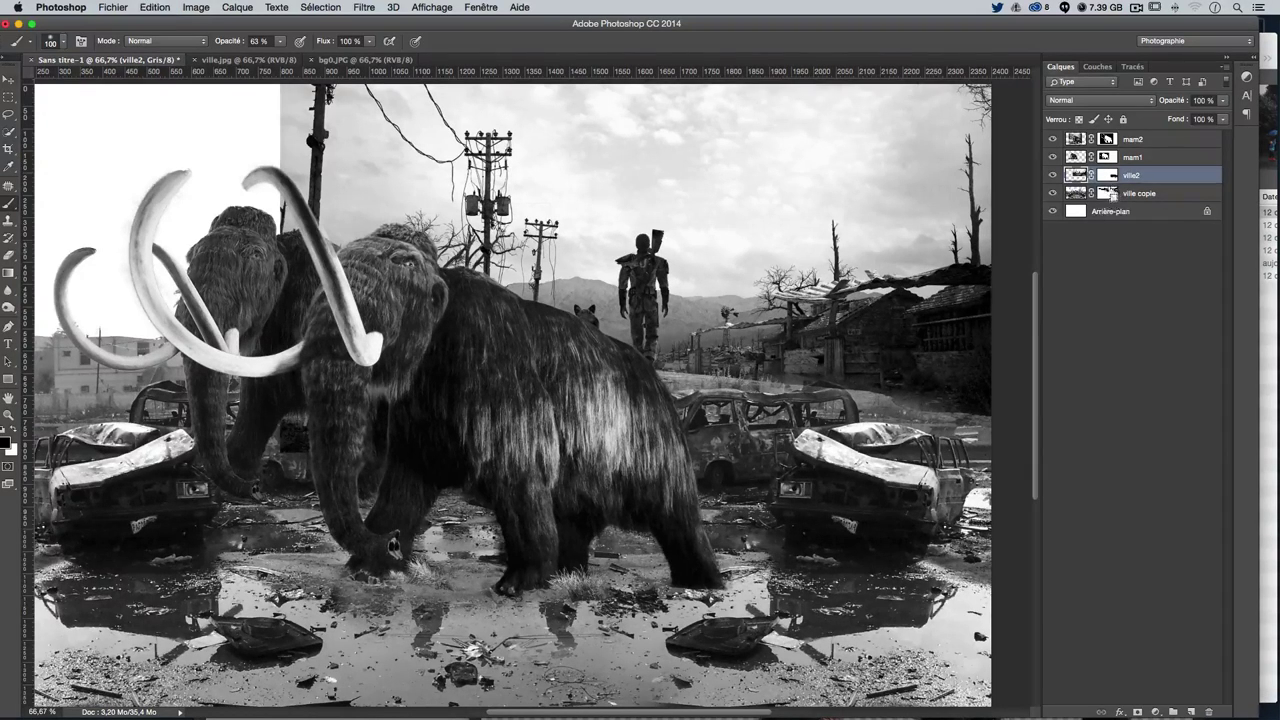
pyautogui.hotkey('ctrl', 'alt', 'z')
pyautogui.hotkey('ctrl', 'alt', 'z')
pyautogui.hotkey('ctrl', 'alt', 'z')
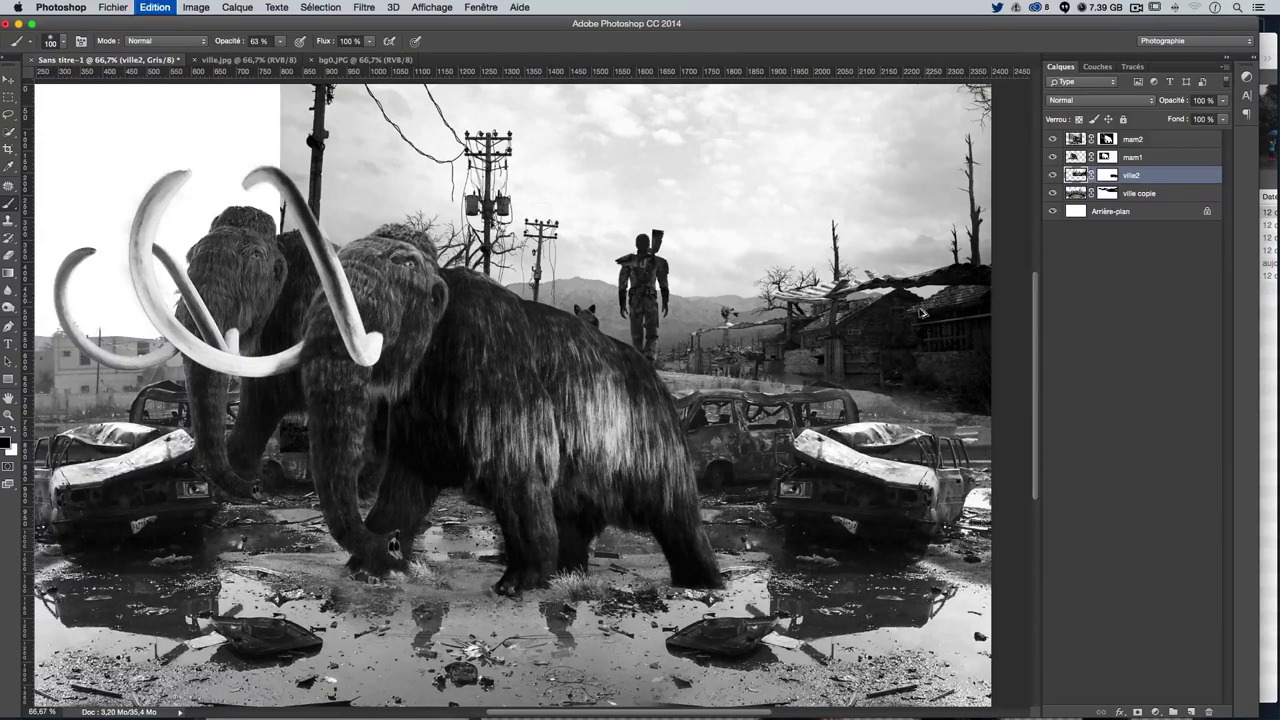
pyautogui.hotkey('ctrl', 'alt', 'z')
pyautogui.hotkey('ctrl', 'alt', 'z')
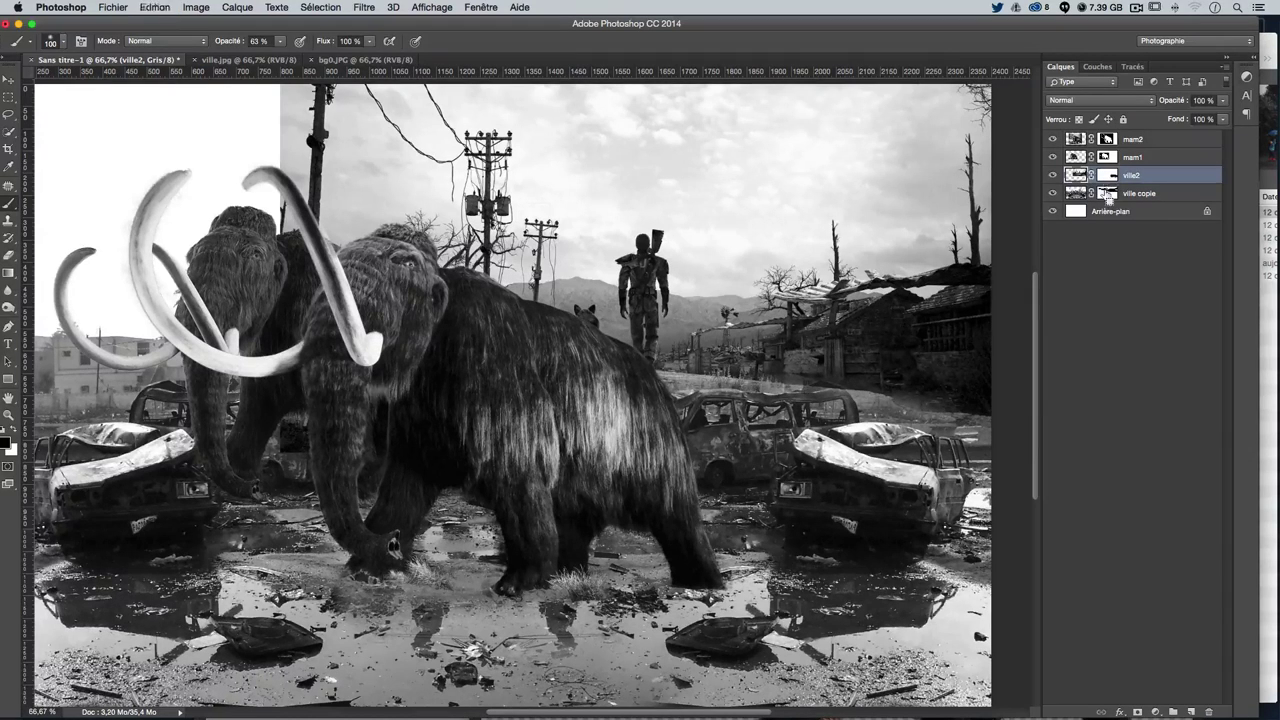
pyautogui.click(1107, 178)
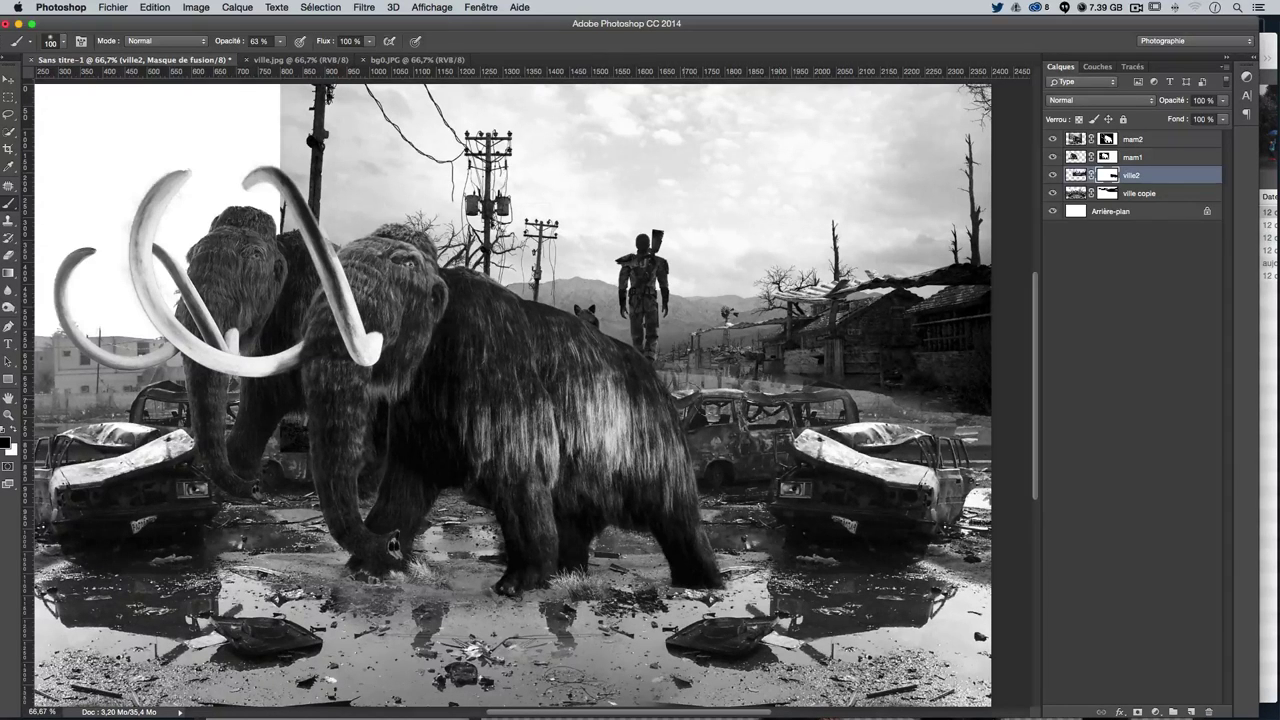
pyautogui.press('x')
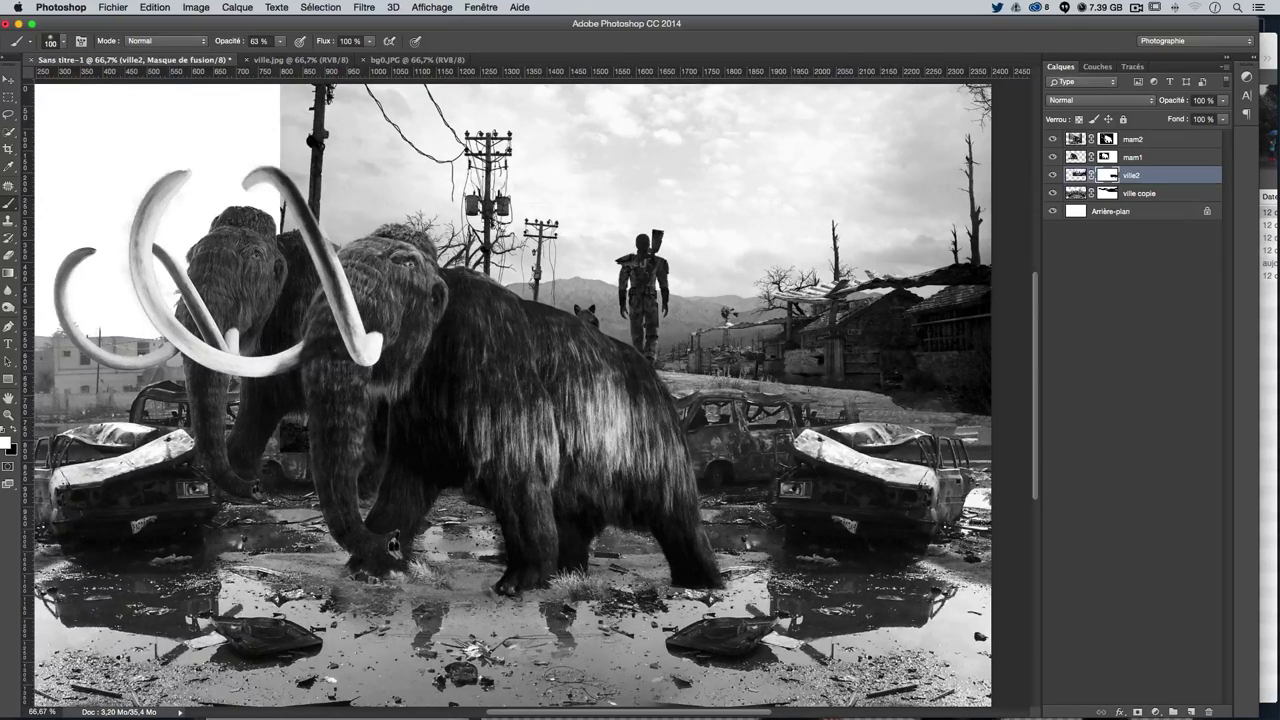
# Move the ville2 layer about 90 px lower
pyautogui.click(8, 79)
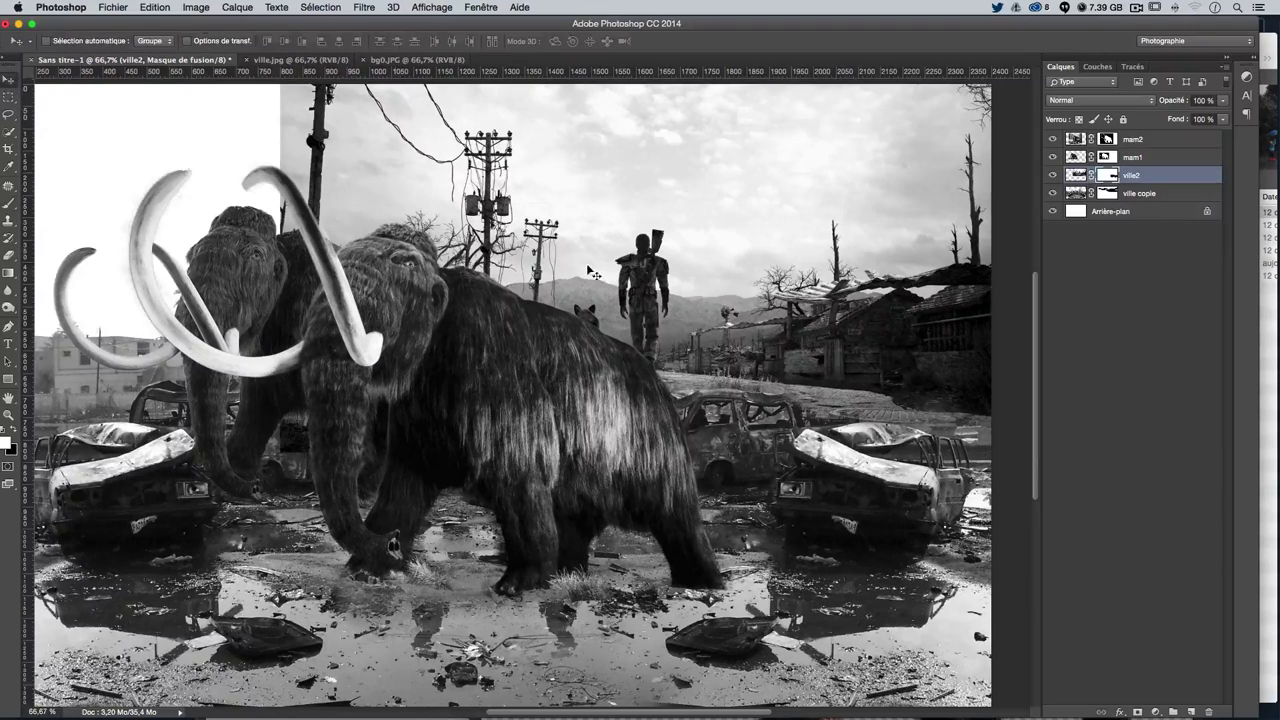
pyautogui.moveTo(666, 293); pyautogui.dragTo(663, 328)
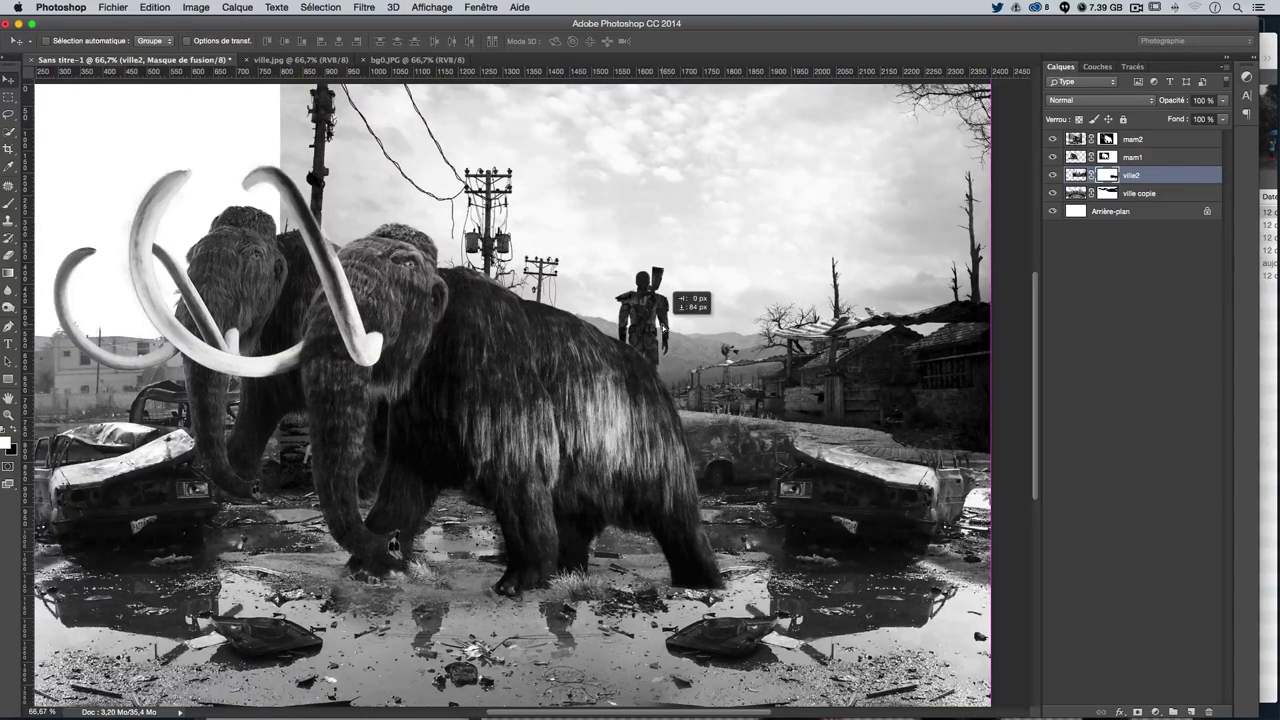
pyautogui.moveTo(663, 328); pyautogui.dragTo(663, 330)
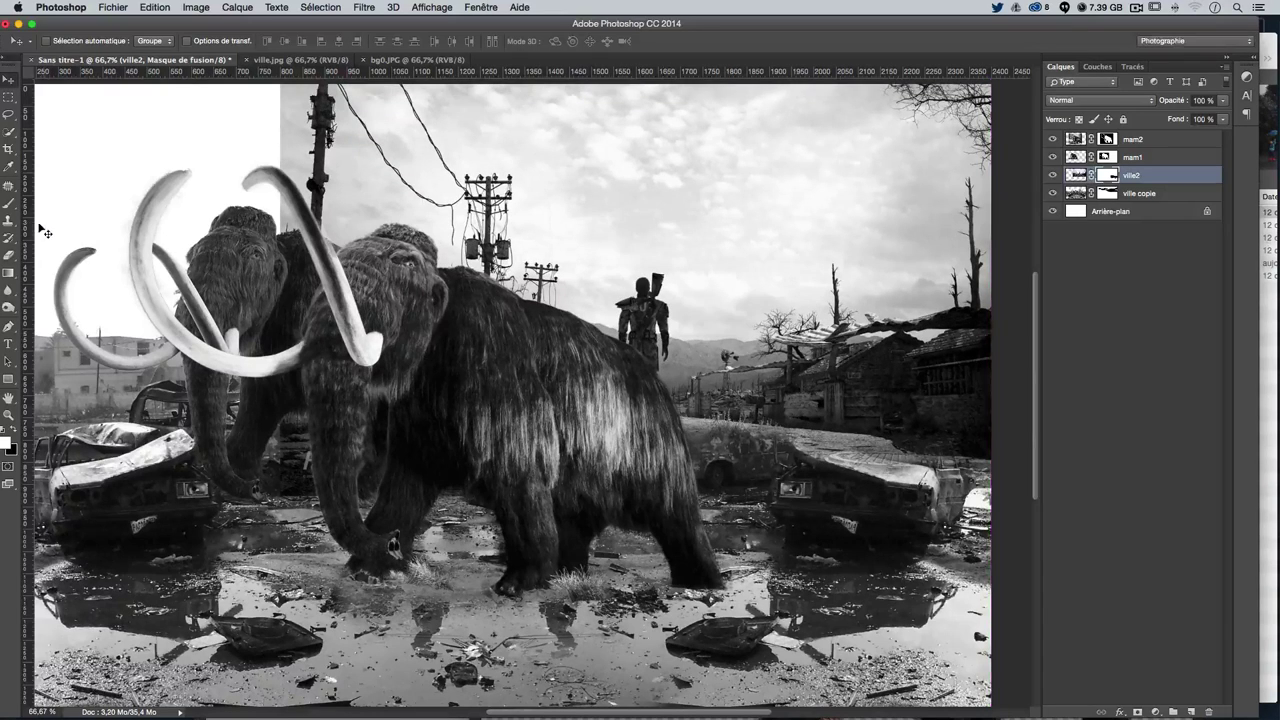
# Repaint the ville2 mask near the mammoth's rear and along the right car's hood
pyautogui.press('b')
pyautogui.moveTo(655, 420)
pyautogui.mouseDown()
pyautogui.moveTo(705, 458)
pyautogui.moveTo(740, 466)
pyautogui.moveTo(772, 448)
pyautogui.moveTo(775, 462)
pyautogui.mouseUp()
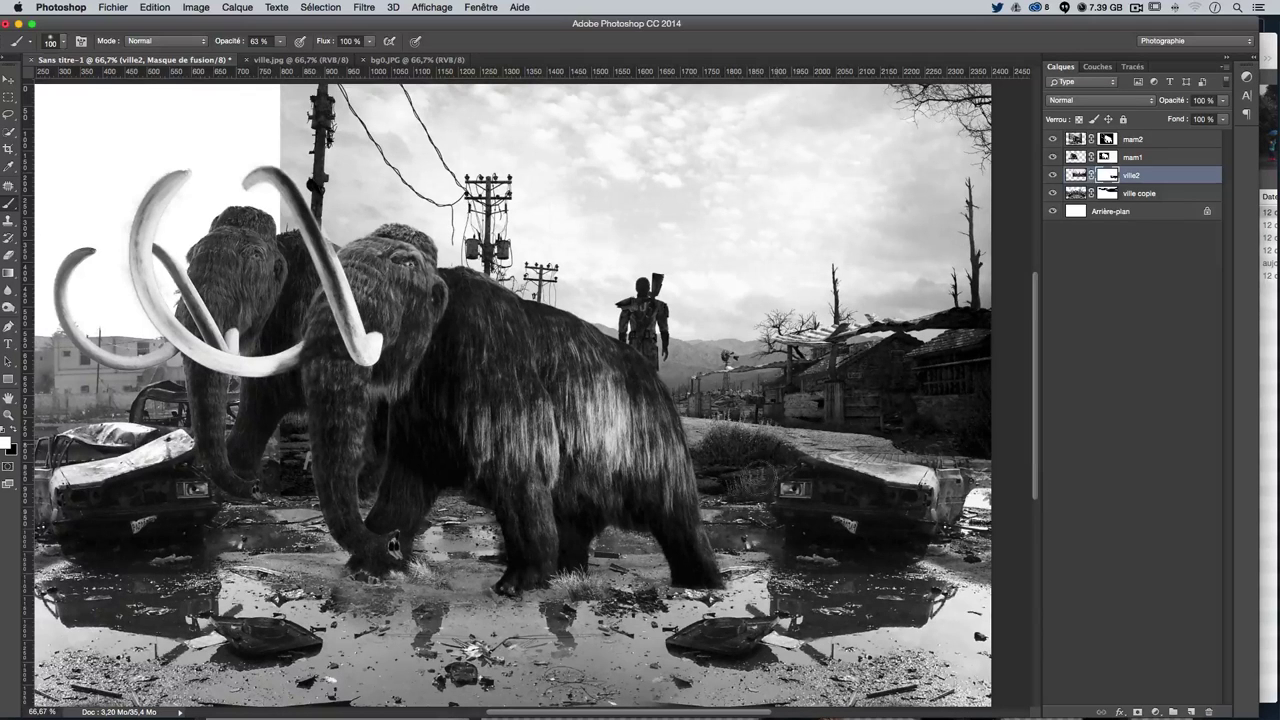
pyautogui.moveTo(820, 470)
pyautogui.mouseDown()
pyautogui.moveTo(885, 450)
pyautogui.moveTo(845, 485)
pyautogui.moveTo(895, 455)
pyautogui.moveTo(818, 441)
pyautogui.moveTo(905, 447)
pyautogui.moveTo(860, 432)
pyautogui.moveTo(883, 443)
pyautogui.moveTo(890, 470)
pyautogui.moveTo(930, 472)
pyautogui.moveTo(860, 430)
pyautogui.moveTo(935, 480)
pyautogui.moveTo(935, 435)
pyautogui.moveTo(955, 460)
pyautogui.moveTo(928, 470)
pyautogui.mouseUp()
pyautogui.moveTo(860, 440)
pyautogui.mouseDown()
pyautogui.moveTo(830, 455)
pyautogui.moveTo(810, 445)
pyautogui.moveTo(810, 470)
pyautogui.moveTo(790, 455)
pyautogui.mouseUp()
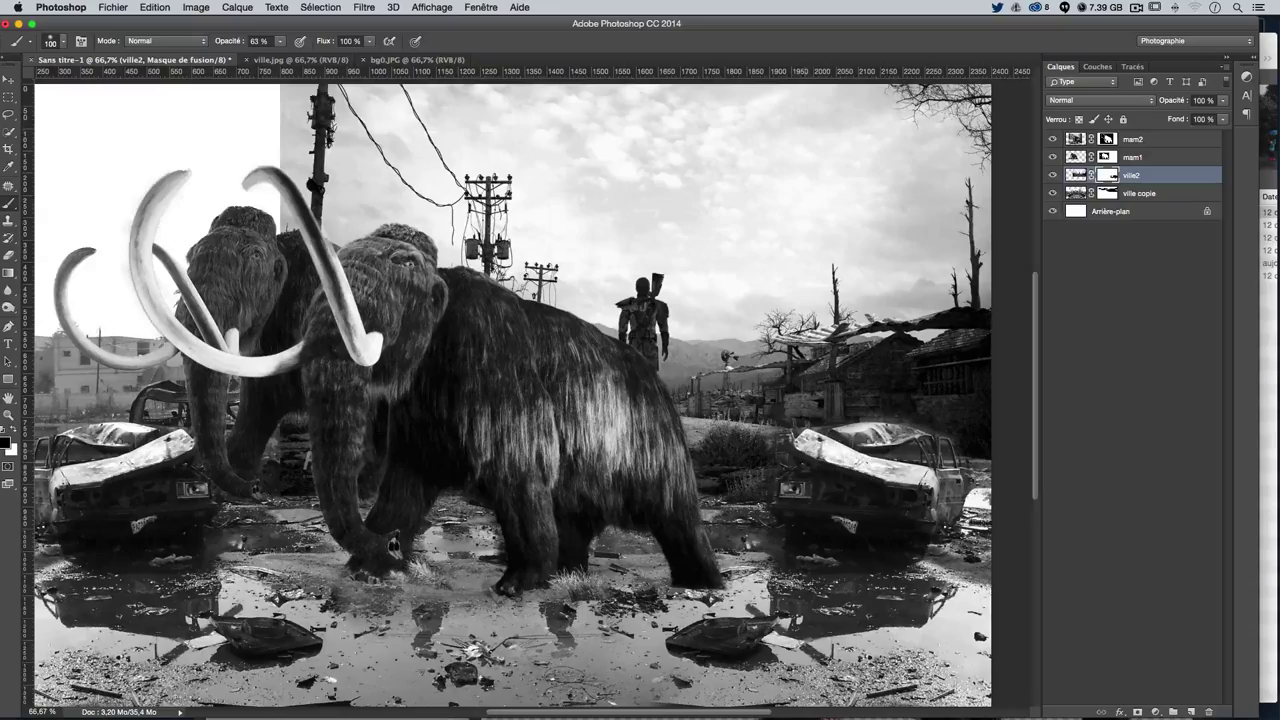
pyautogui.hotkey('ctrl', '+')
pyautogui.hotkey('ctrl', '+')
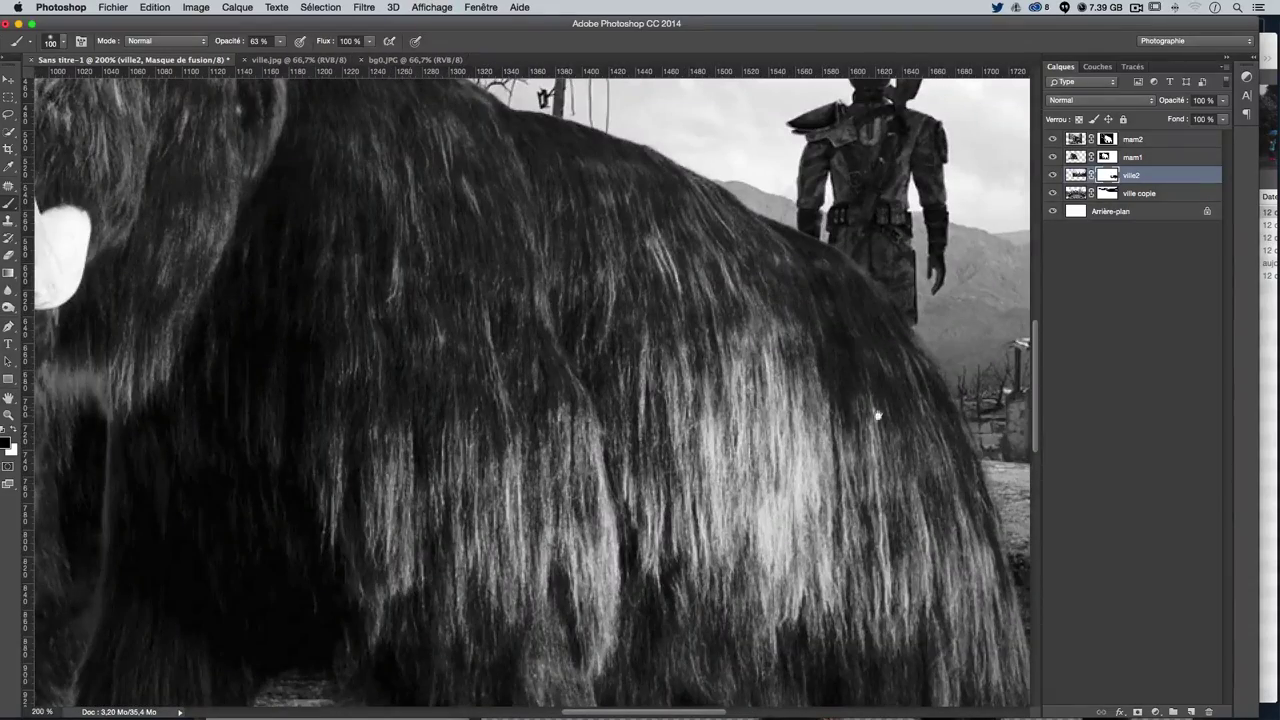
# Set up a hard round brush around 49 px at 100% opacity for fine mask edges
pyautogui.moveTo(877, 415); pyautogui.dragTo(599, 391)
pyautogui.moveTo(889, 404); pyautogui.dragTo(590, 370)
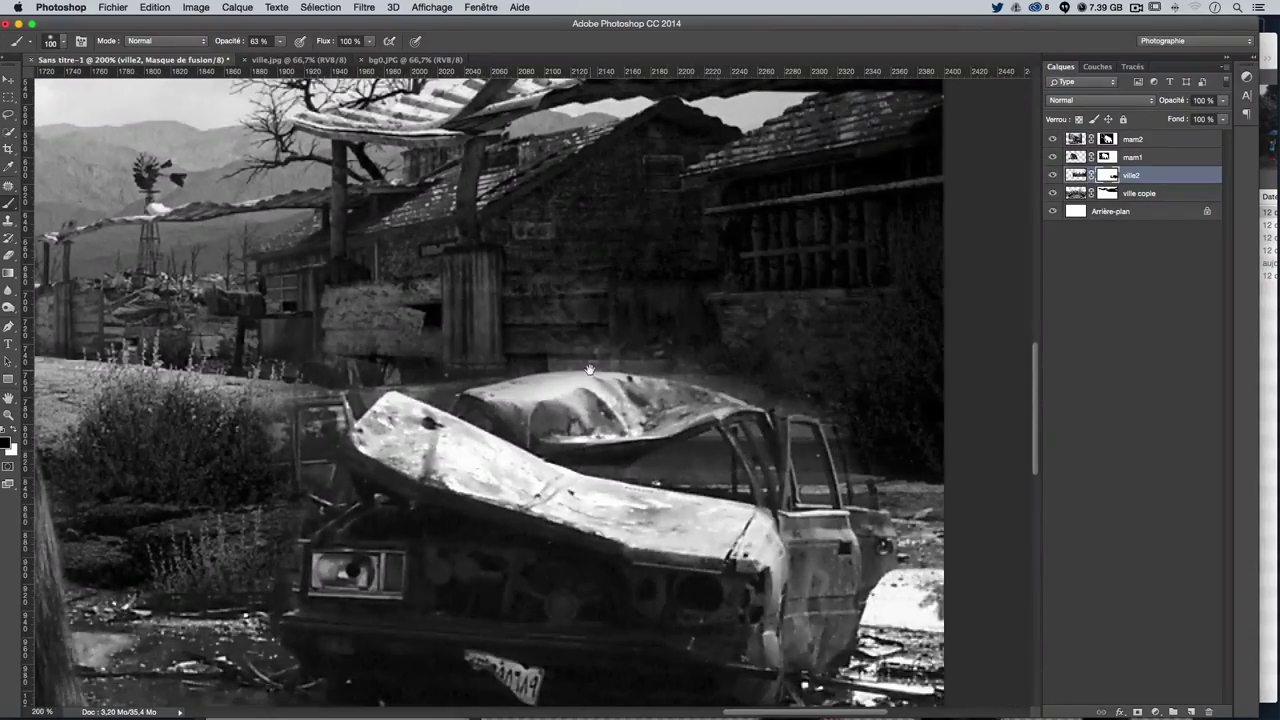
pyautogui.moveTo(580, 320); pyautogui.dragTo(534, 330)
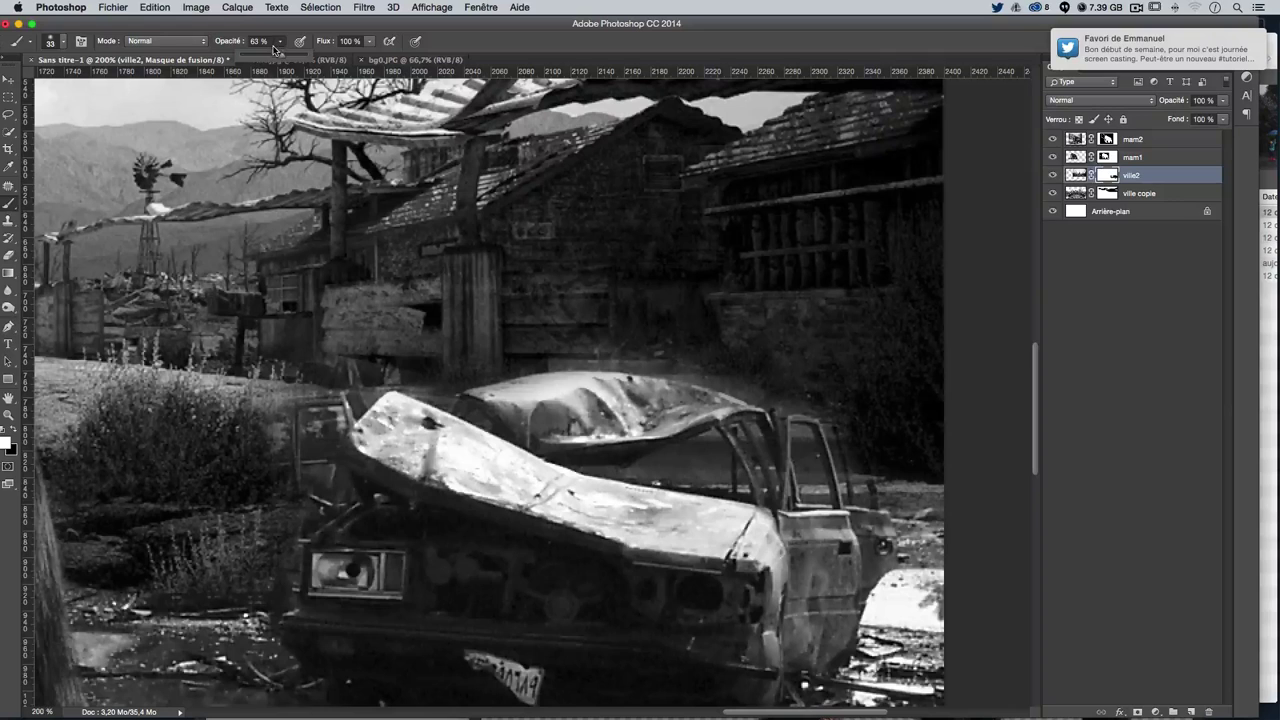
pyautogui.press('0')
pyautogui.click(62, 46)
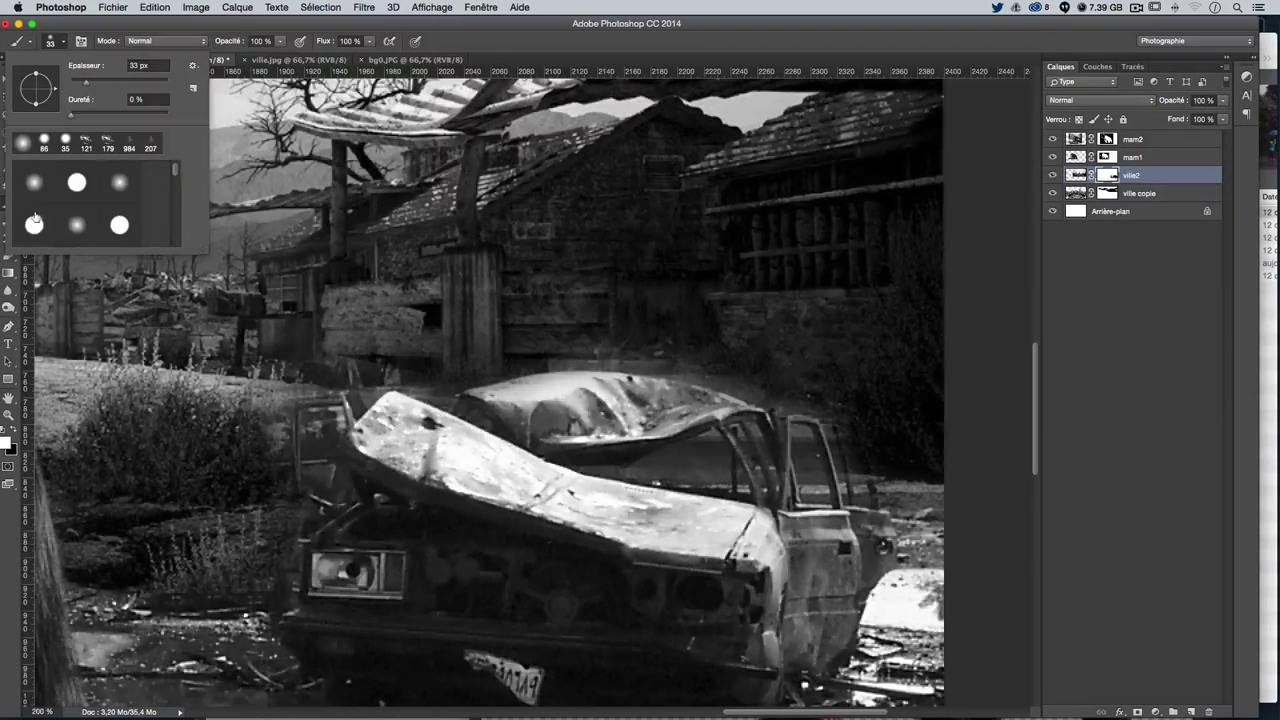
pyautogui.click(74, 182)
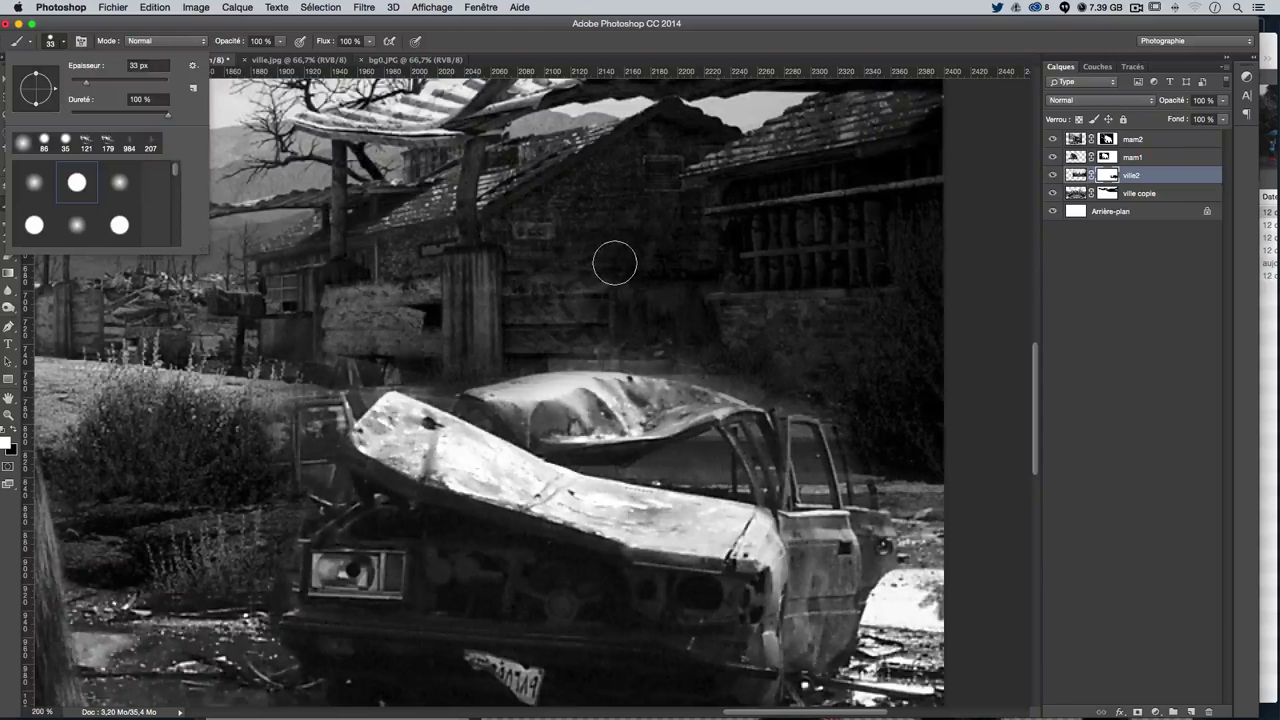
pyautogui.moveTo(610, 280); pyautogui.dragTo(590, 284)
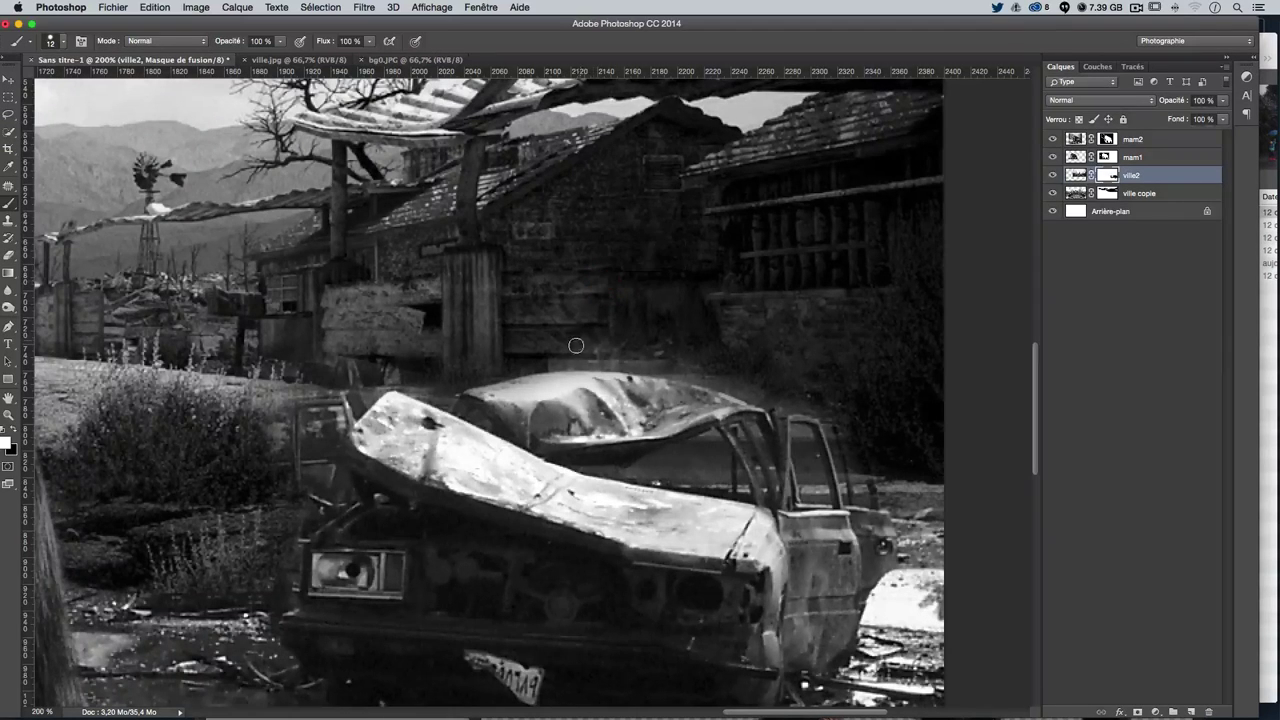
pyautogui.hotkey('ctrl', 'z')
pyautogui.press('x')
pyautogui.hotkey('ctrl', 'z')
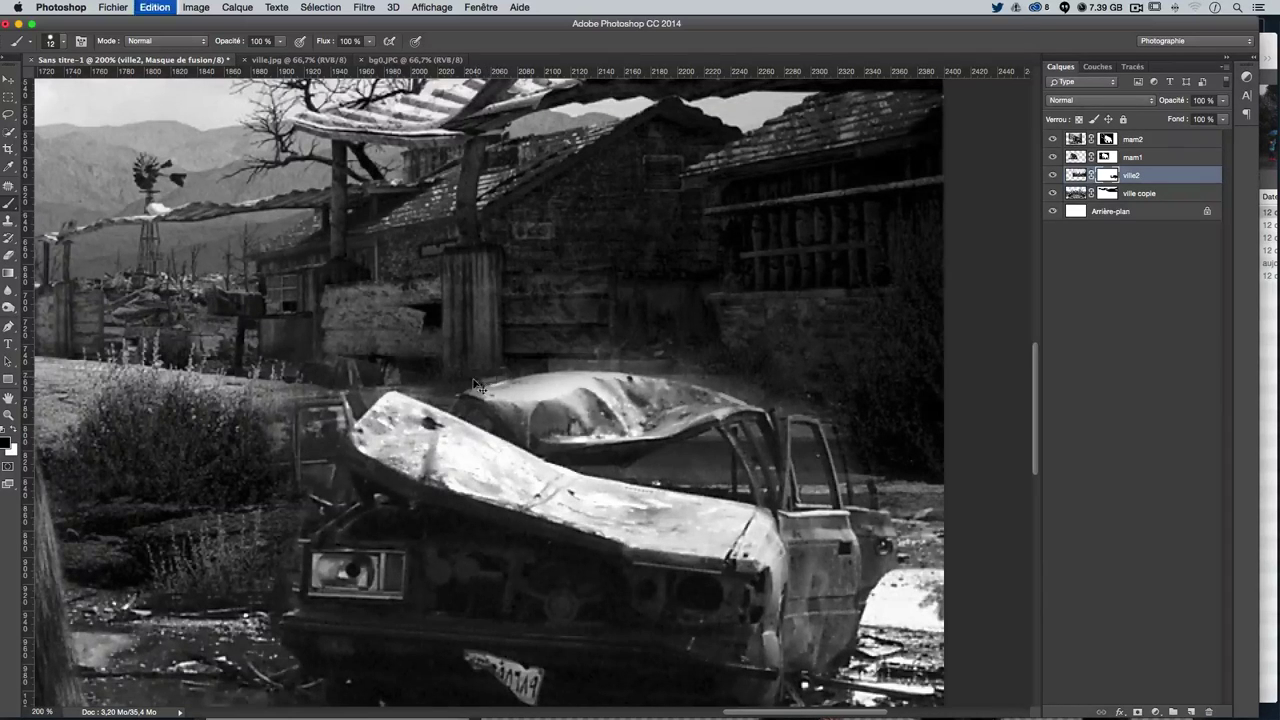
# Reveal the wrecked car roof's left edge and door frame on the ville2 mask
pyautogui.moveTo(463, 396)
pyautogui.mouseDown()
pyautogui.moveTo(588, 379)
pyautogui.moveTo(722, 401)
pyautogui.moveTo(780, 448)
pyautogui.moveTo(795, 425)
pyautogui.moveTo(816, 432)
pyautogui.moveTo(835, 498)
pyautogui.moveTo(887, 522)
pyautogui.moveTo(850, 432)
pyautogui.moveTo(819, 428)
pyautogui.moveTo(838, 445)
pyautogui.moveTo(832, 472)
pyautogui.moveTo(848, 452)
pyautogui.moveTo(857, 552)
pyautogui.mouseUp()
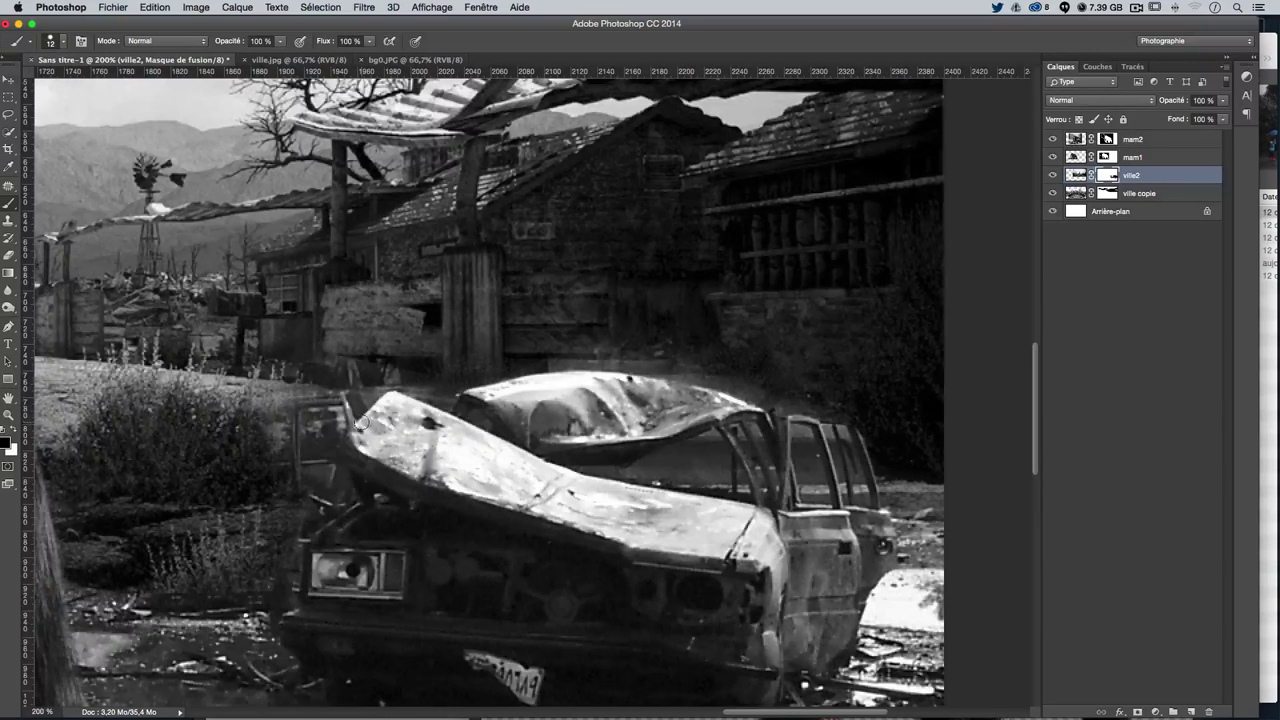
pyautogui.moveTo(309, 402)
pyautogui.mouseDown()
pyautogui.moveTo(292, 527)
pyautogui.moveTo(307, 540)
pyautogui.mouseUp()
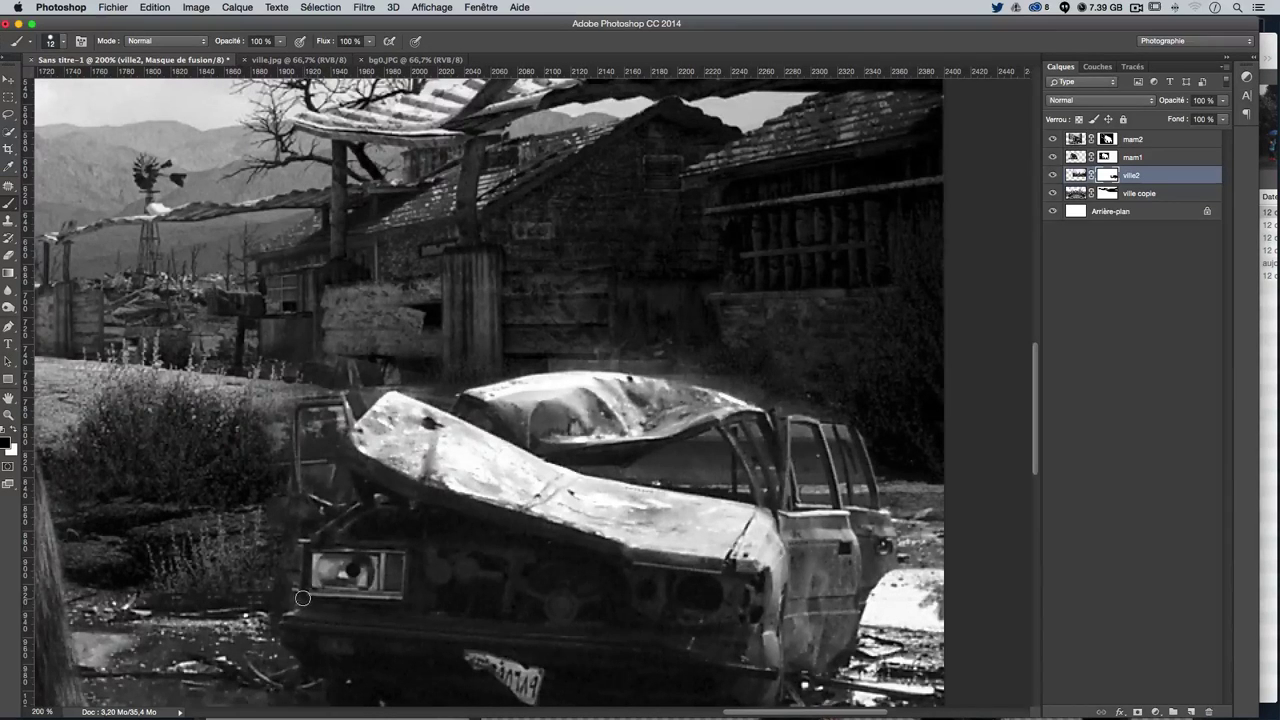
pyautogui.press('x')
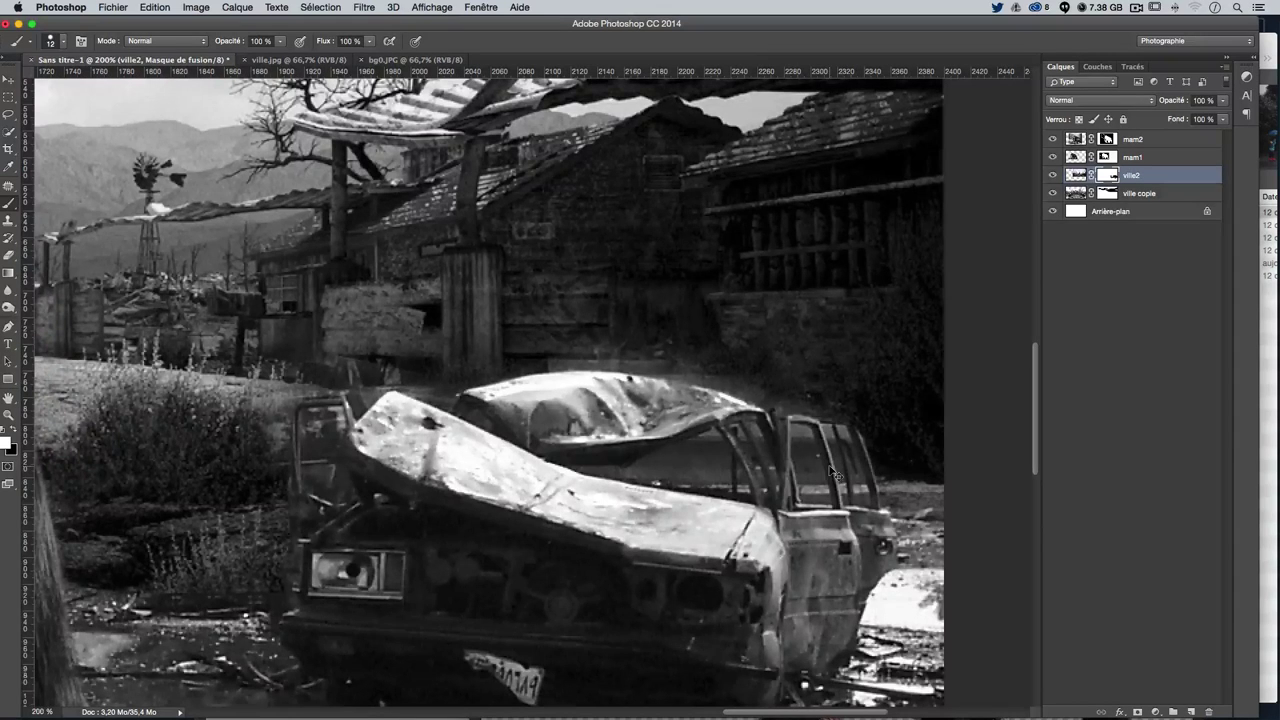
pyautogui.press('super+plus')
pyautogui.moveTo(830, 466); pyautogui.dragTo(641, 431)
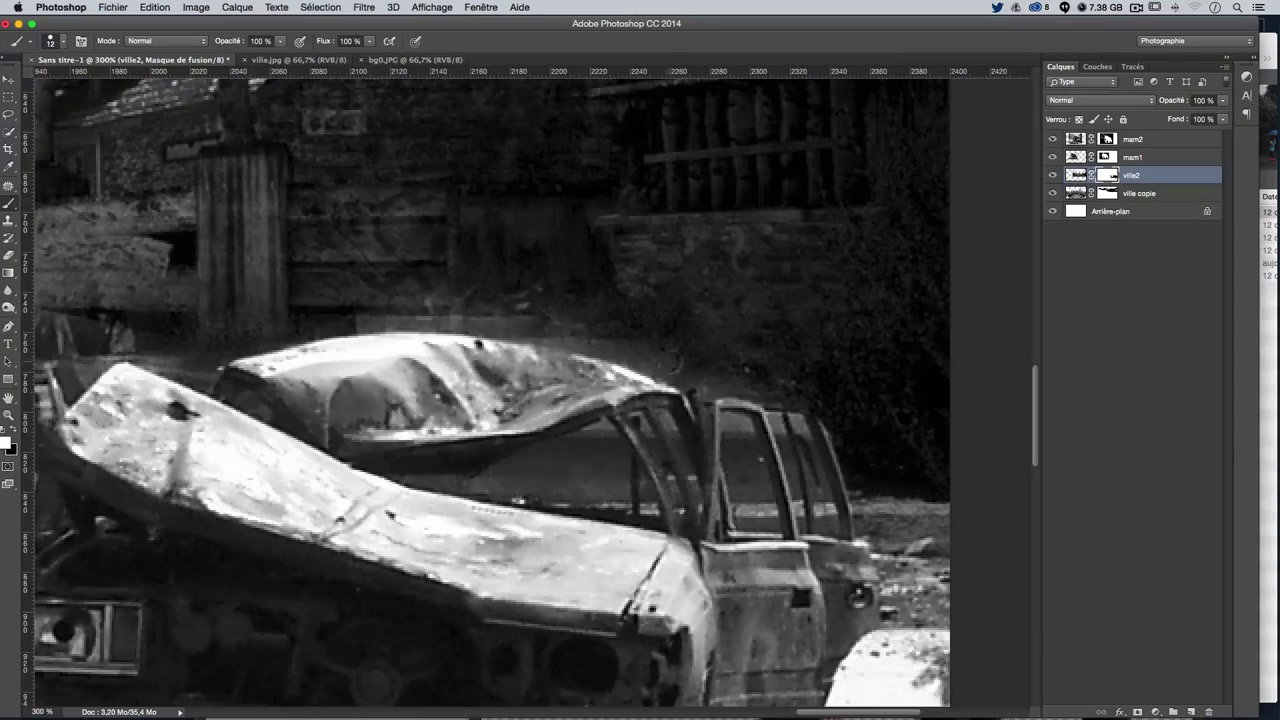
# Paint the ville2 mask over the car roof and, with a 4 px brush, the door frame
pyautogui.moveTo(580, 325)
pyautogui.mouseDown()
pyautogui.moveTo(689, 374)
pyautogui.moveTo(580, 334)
pyautogui.moveTo(346, 320)
pyautogui.moveTo(394, 306)
pyautogui.mouseUp()
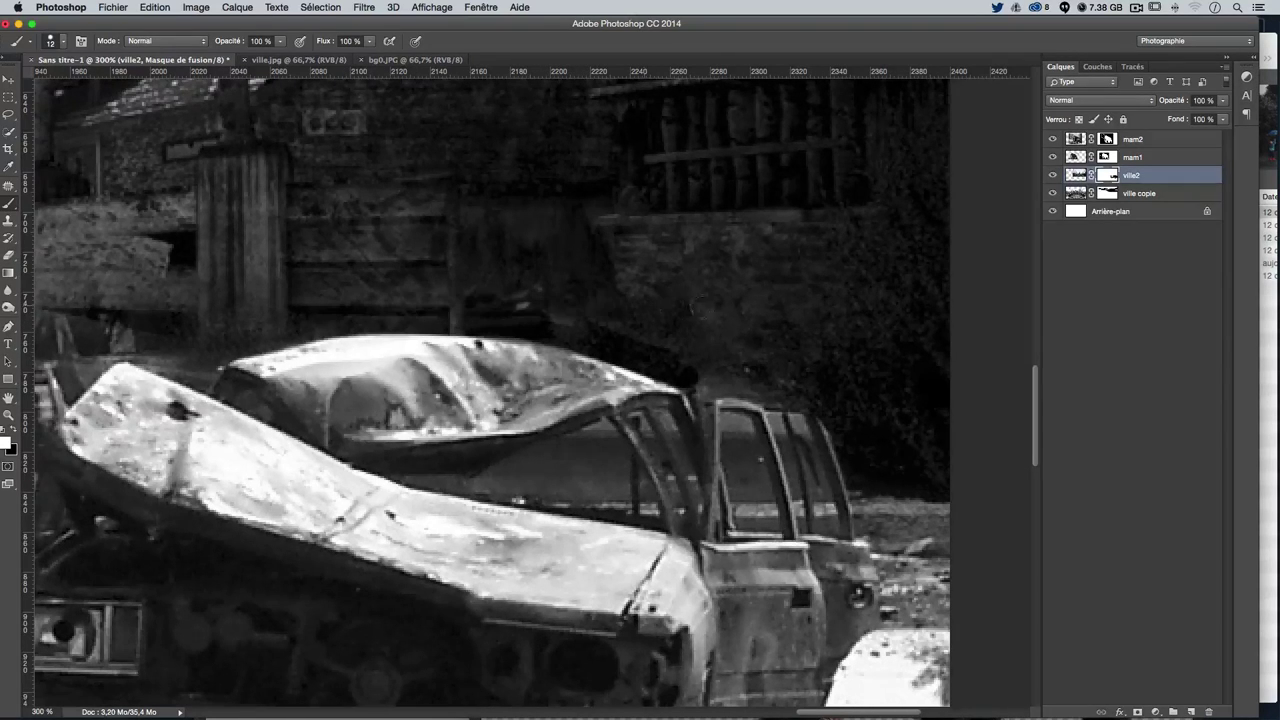
pyautogui.moveTo(745, 395); pyautogui.dragTo(610, 333)
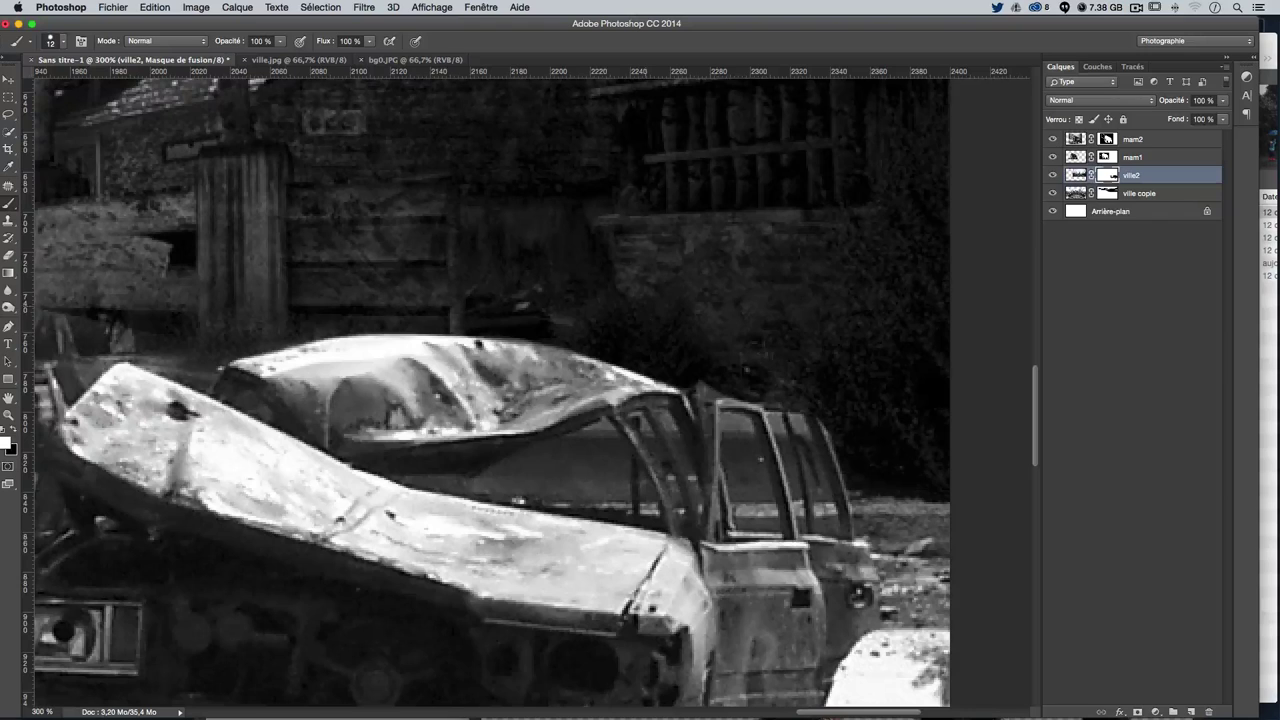
pyautogui.moveTo(756, 362); pyautogui.dragTo(750, 366)
pyautogui.moveTo(725, 462)
pyautogui.mouseDown()
pyautogui.moveTo(724, 418)
pyautogui.moveTo(745, 527)
pyautogui.moveTo(748, 466)
pyautogui.mouseUp()
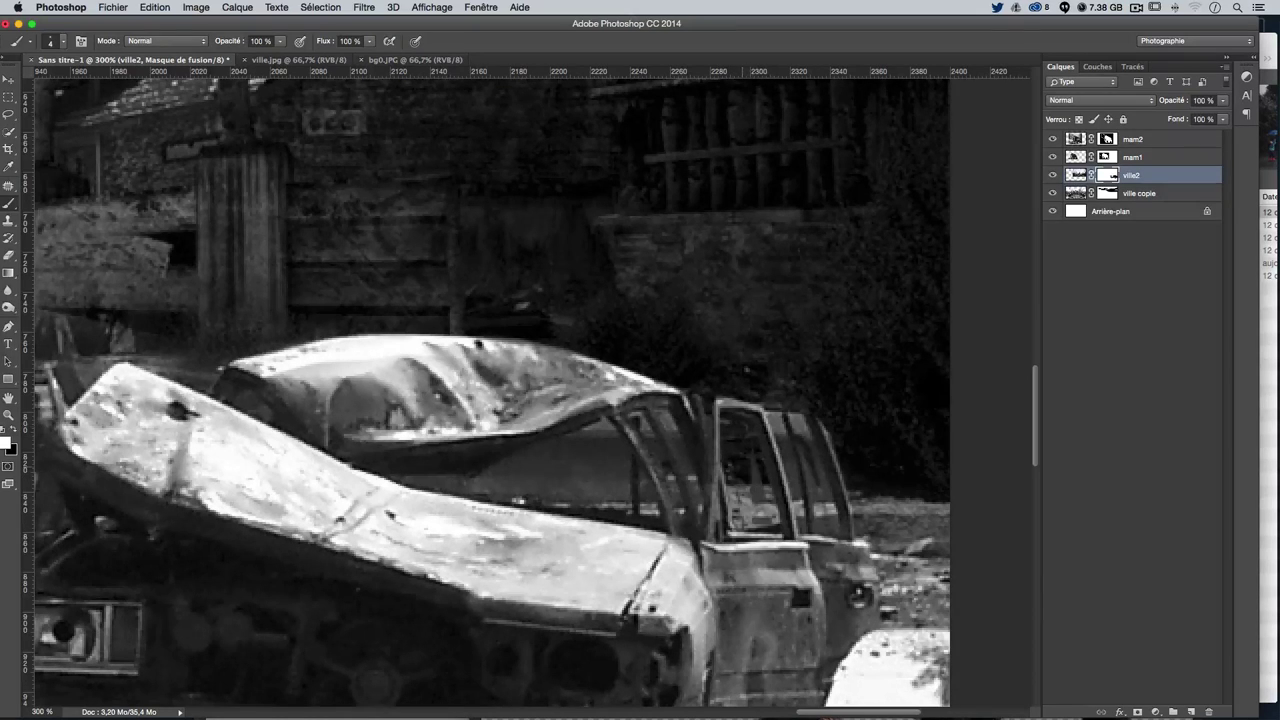
pyautogui.moveTo(754, 462); pyautogui.dragTo(758, 496)
pyautogui.moveTo(801, 487); pyautogui.dragTo(795, 491)
# Touch up the door top and door edge, swapping between black and white
pyautogui.press('x')
pyautogui.moveTo(787, 407); pyautogui.dragTo(777, 399)
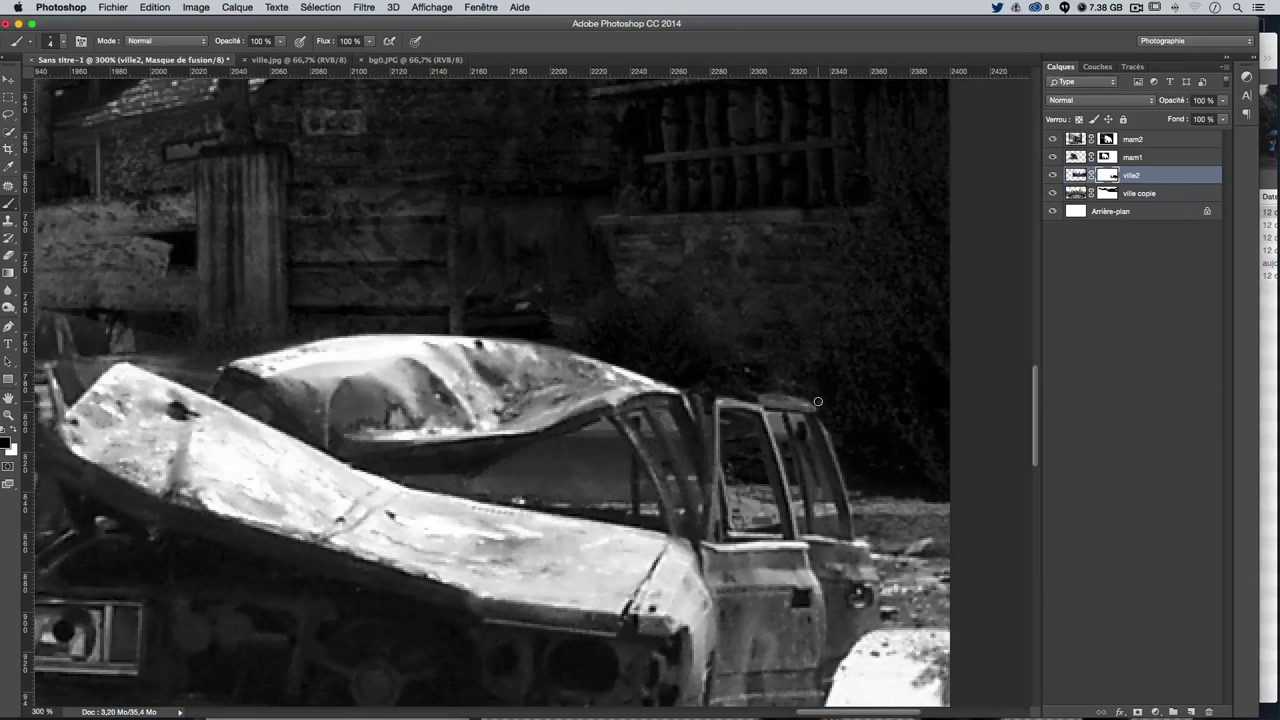
pyautogui.press('x')
pyautogui.moveTo(840, 445); pyautogui.dragTo(856, 515)
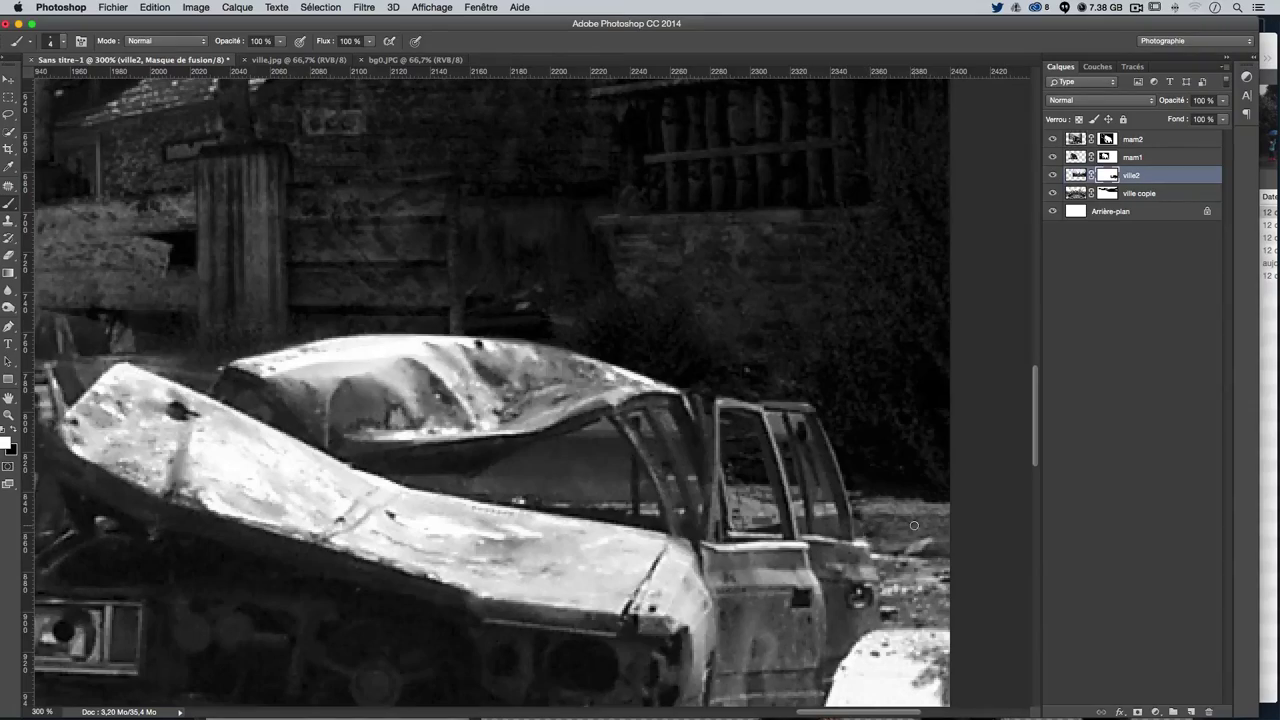
# Zoom to 66.7% and toggle ville2 visibility to review the whole composition
pyautogui.hotkey('ctrl', '-')
pyautogui.hotkey('ctrl', '-')
pyautogui.hotkey('ctrl', '-')
pyautogui.hotkey('ctrl', '-')
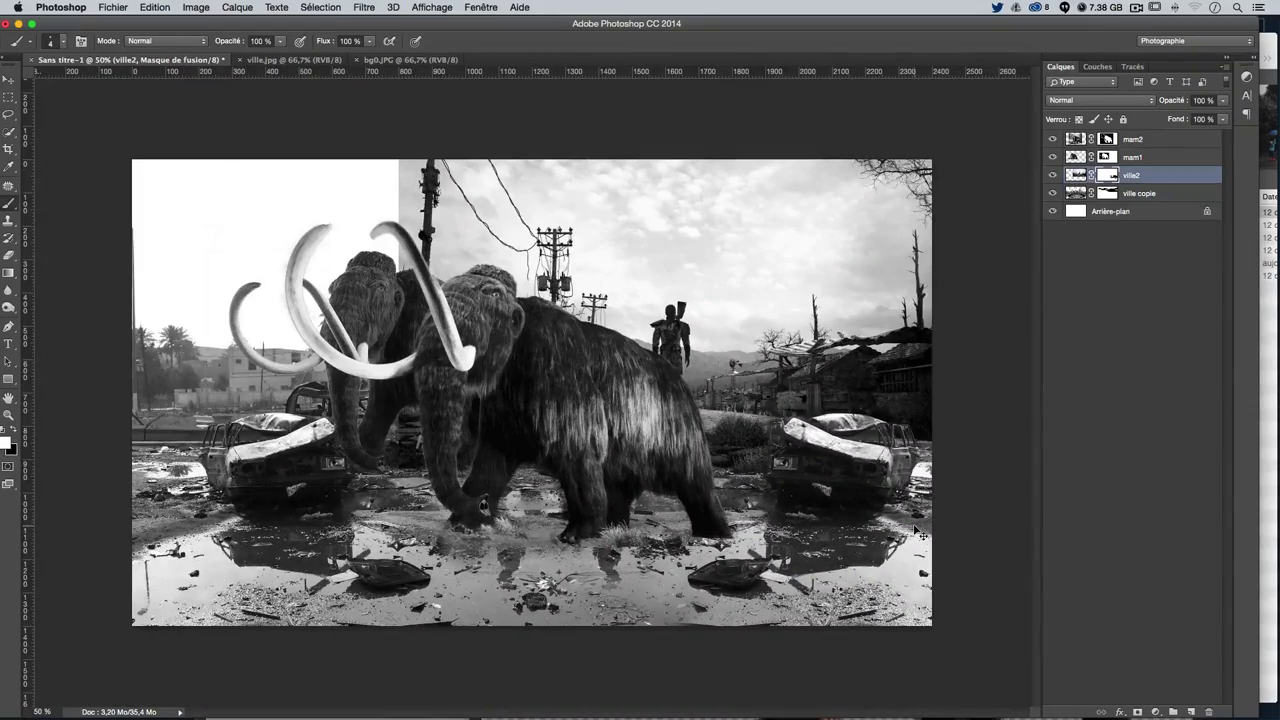
pyautogui.hotkey('ctrl', '+')
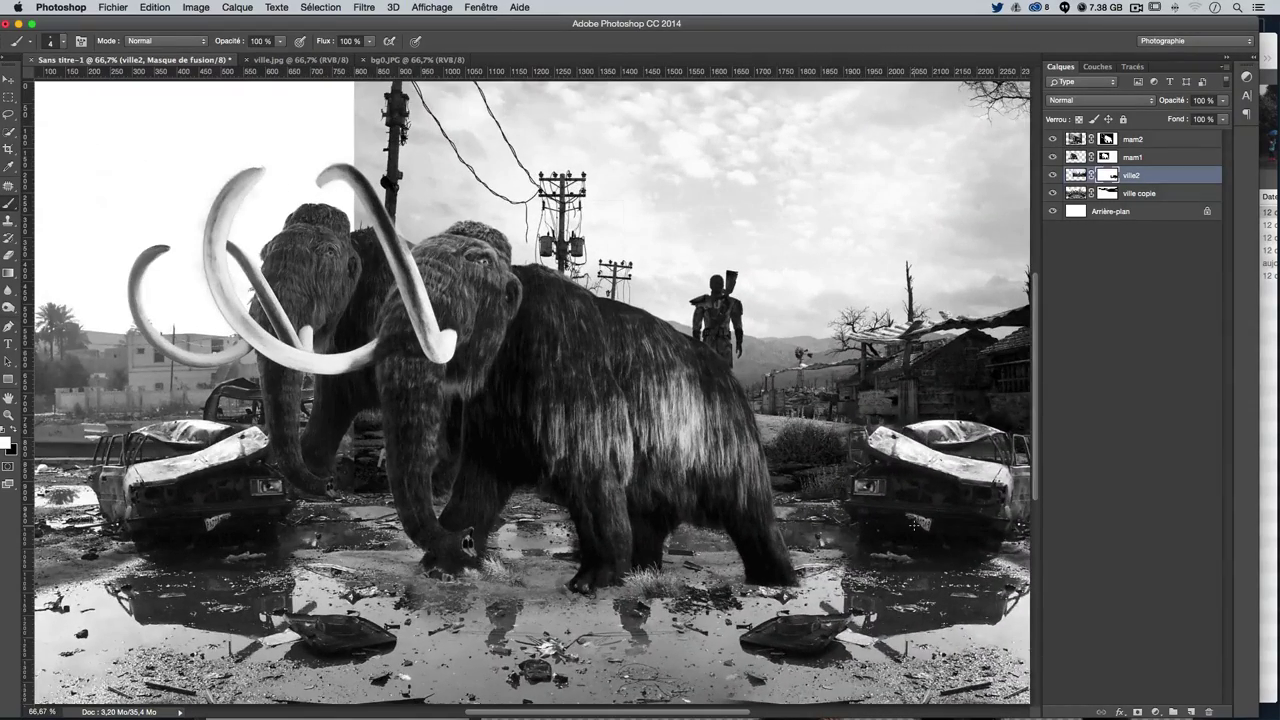
pyautogui.moveTo(778, 328); pyautogui.dragTo(754, 384)
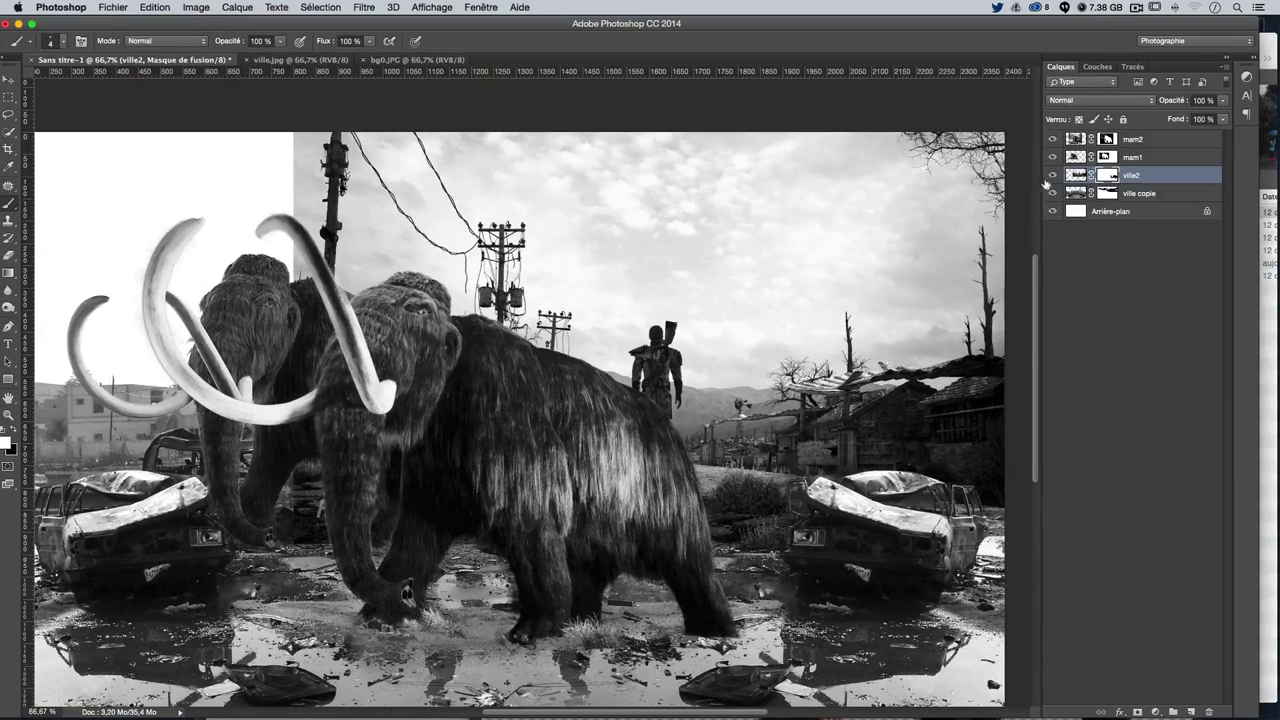
pyautogui.doubleClick(1052, 176)
# At 200% zoom, paint white with a 23 px brush over the soldier's head and shoulders
pyautogui.hotkey('ctrl', '+')
pyautogui.hotkey('ctrl', '+')
pyautogui.moveTo(672, 214); pyautogui.dragTo(607, 212)
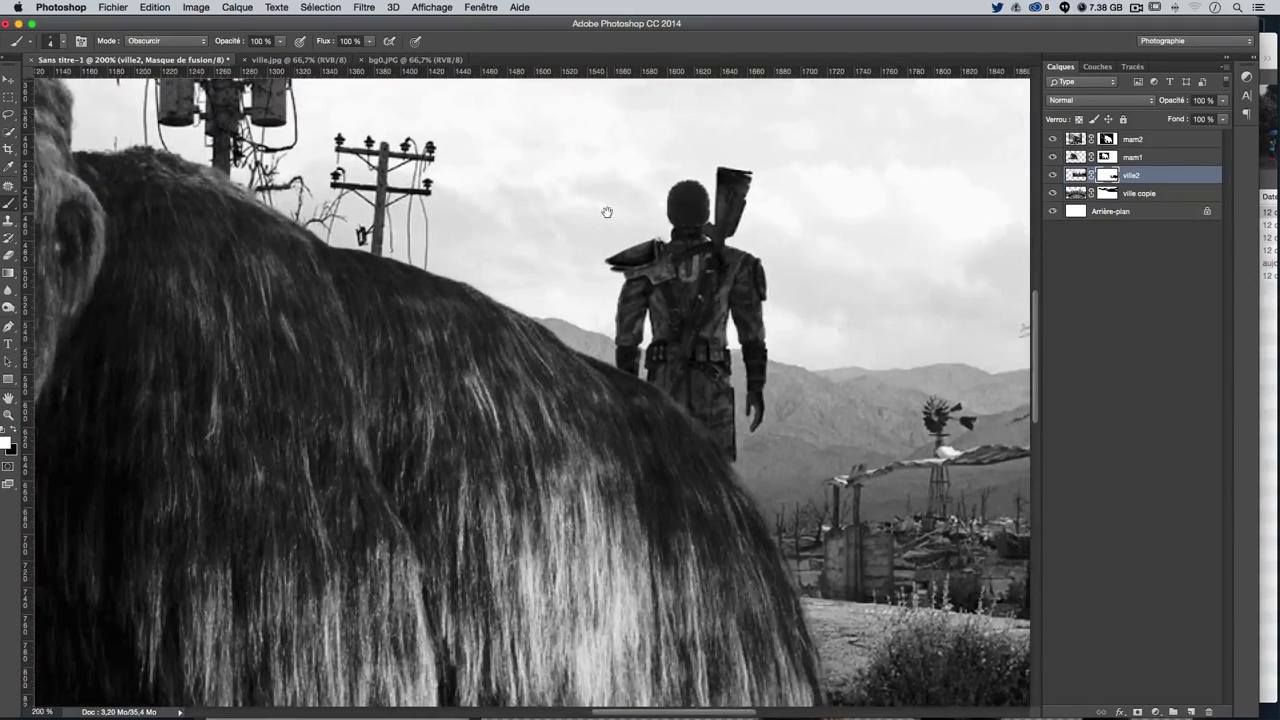
pyautogui.moveTo(707, 256); pyautogui.dragTo(740, 256)
pyautogui.moveTo(718, 211)
pyautogui.mouseDown()
pyautogui.moveTo(674, 200)
pyautogui.moveTo(671, 171)
pyautogui.moveTo(663, 183)
pyautogui.mouseUp()
pyautogui.moveTo(680, 290)
pyautogui.mouseDown()
pyautogui.moveTo(614, 223)
pyautogui.moveTo(663, 251)
pyautogui.moveTo(500, 203)
pyautogui.moveTo(605, 310)
pyautogui.moveTo(640, 294)
pyautogui.moveTo(725, 320)
pyautogui.moveTo(633, 258)
pyautogui.moveTo(694, 229)
pyautogui.moveTo(791, 277)
pyautogui.moveTo(783, 317)
pyautogui.mouseUp()
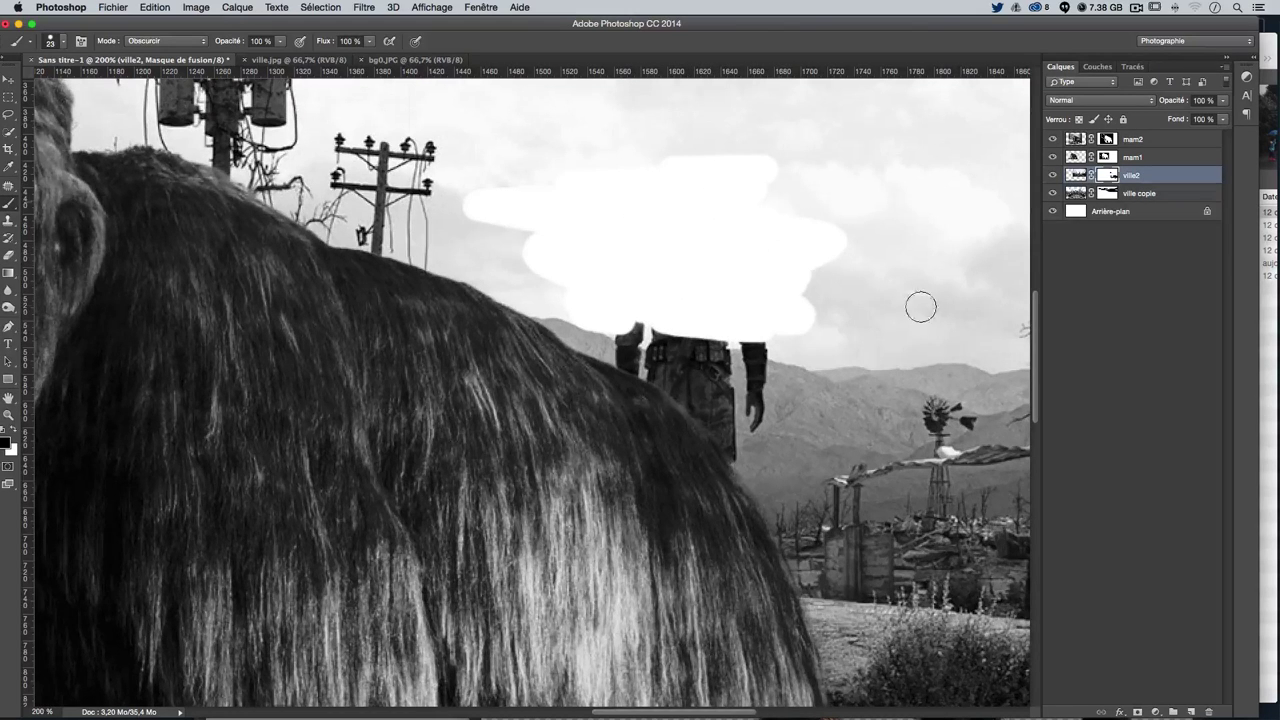
pyautogui.moveTo(920, 303); pyautogui.dragTo(750, 353)
pyautogui.moveTo(660, 343); pyautogui.dragTo(670, 284)
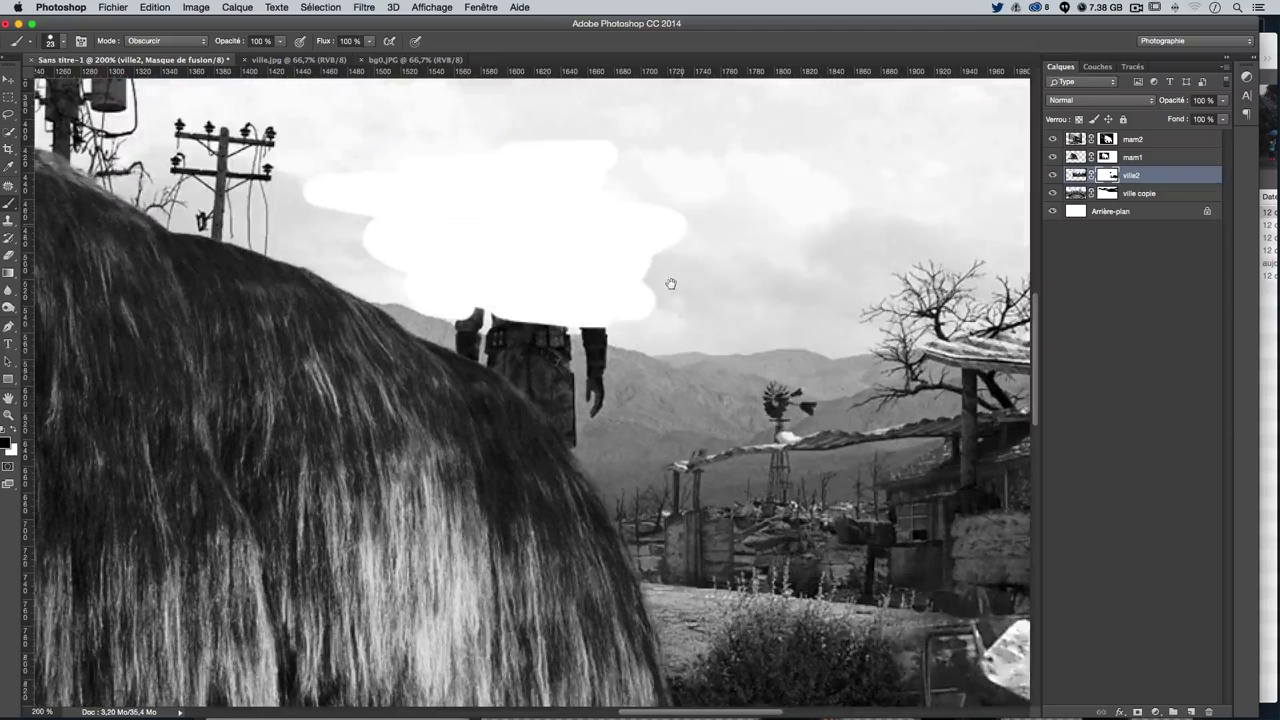
pyautogui.moveTo(459, 310)
pyautogui.mouseDown()
pyautogui.moveTo(591, 314)
pyautogui.moveTo(635, 334)
pyautogui.mouseUp()
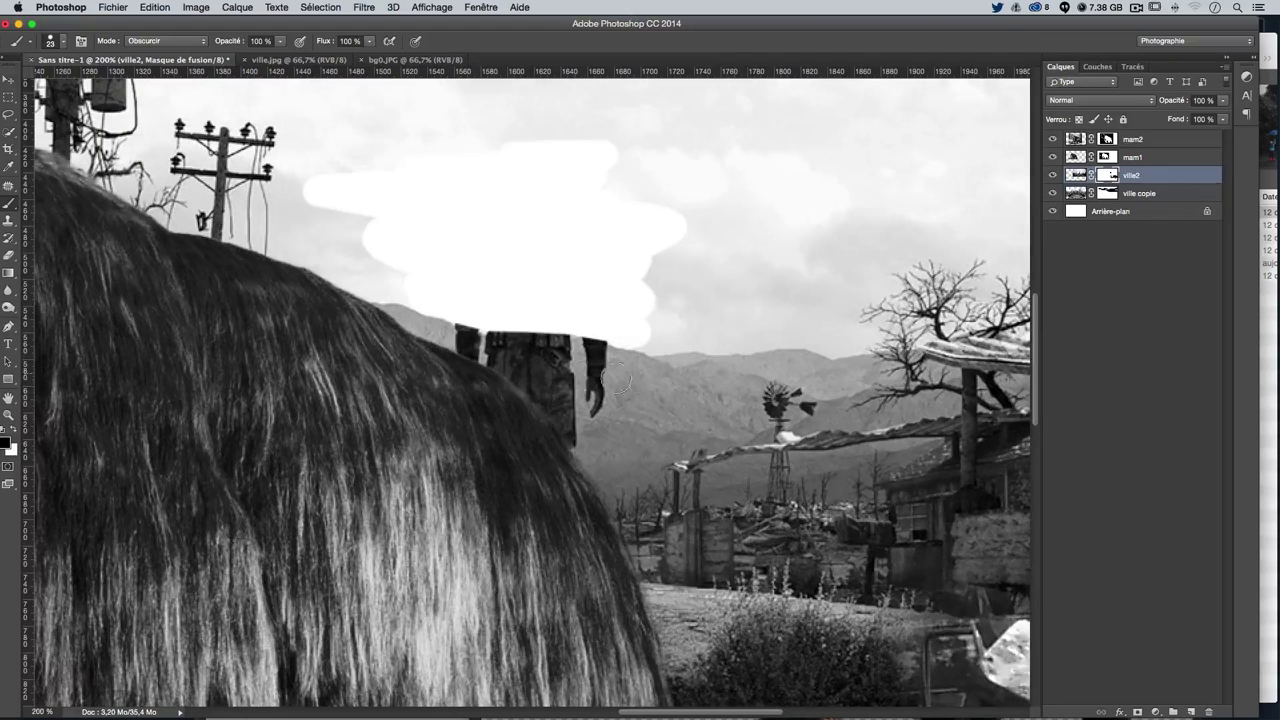
pyautogui.click(1075, 175)
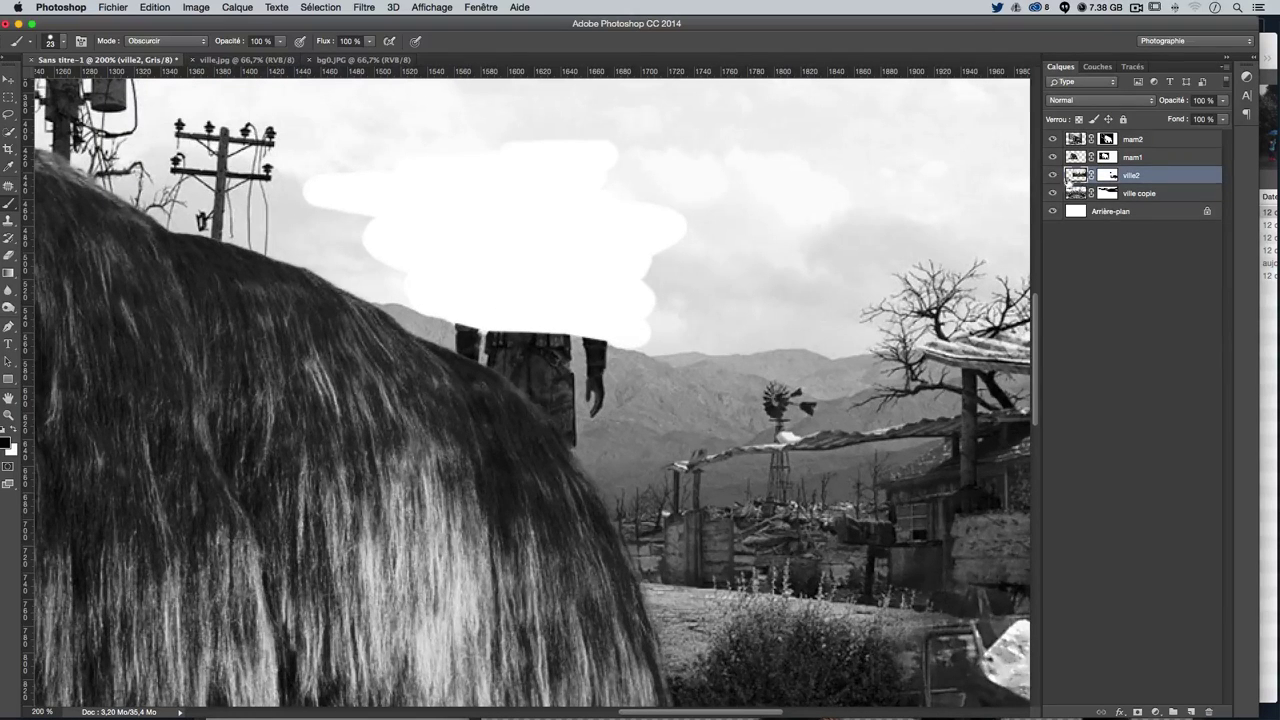
# Clone mountain texture over the soldier's hand and trousers with a 14 px hard round Clone Stamp
pyautogui.click(8, 220)
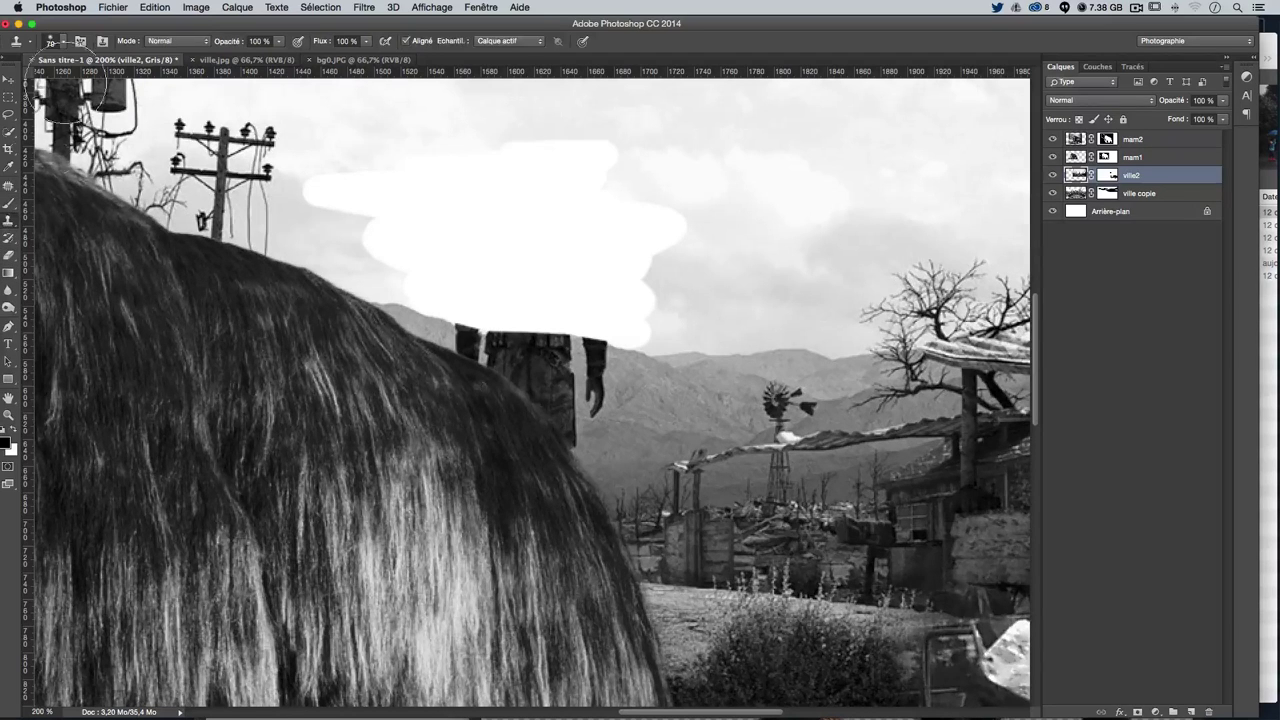
pyautogui.click(55, 42)
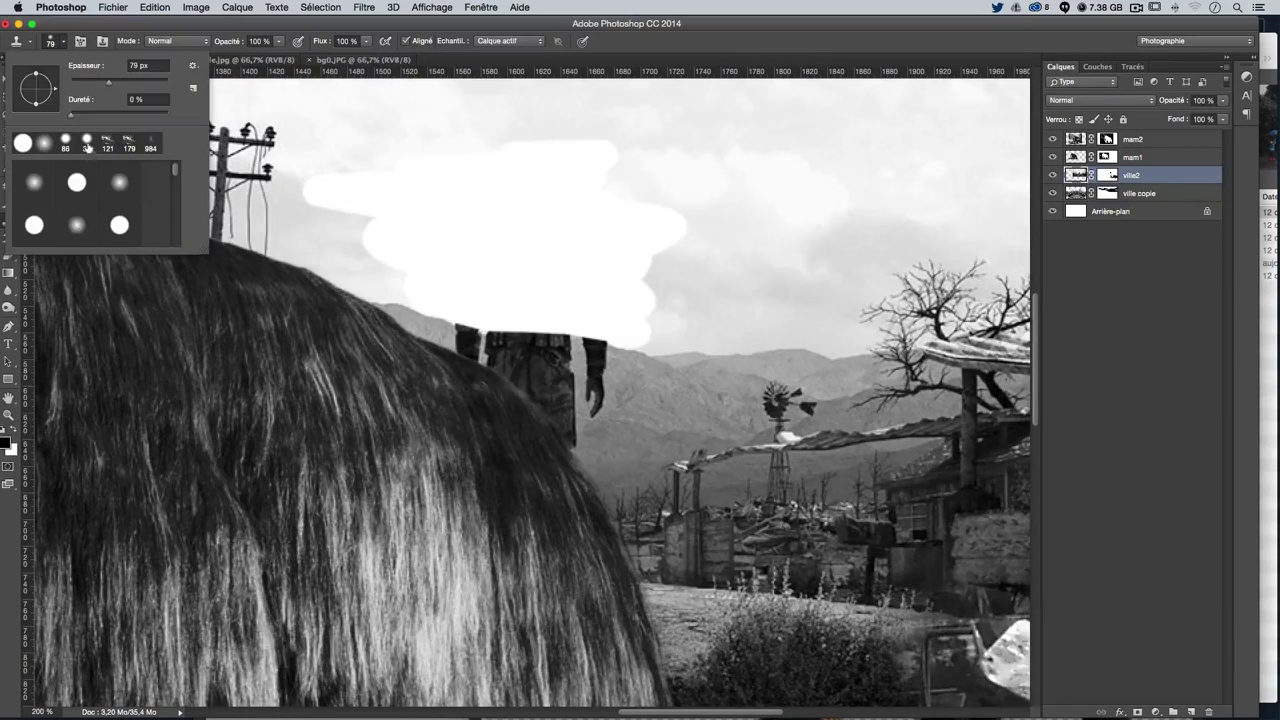
pyautogui.click(77, 182)
pyautogui.moveTo(662, 415); pyautogui.dragTo(659, 384)
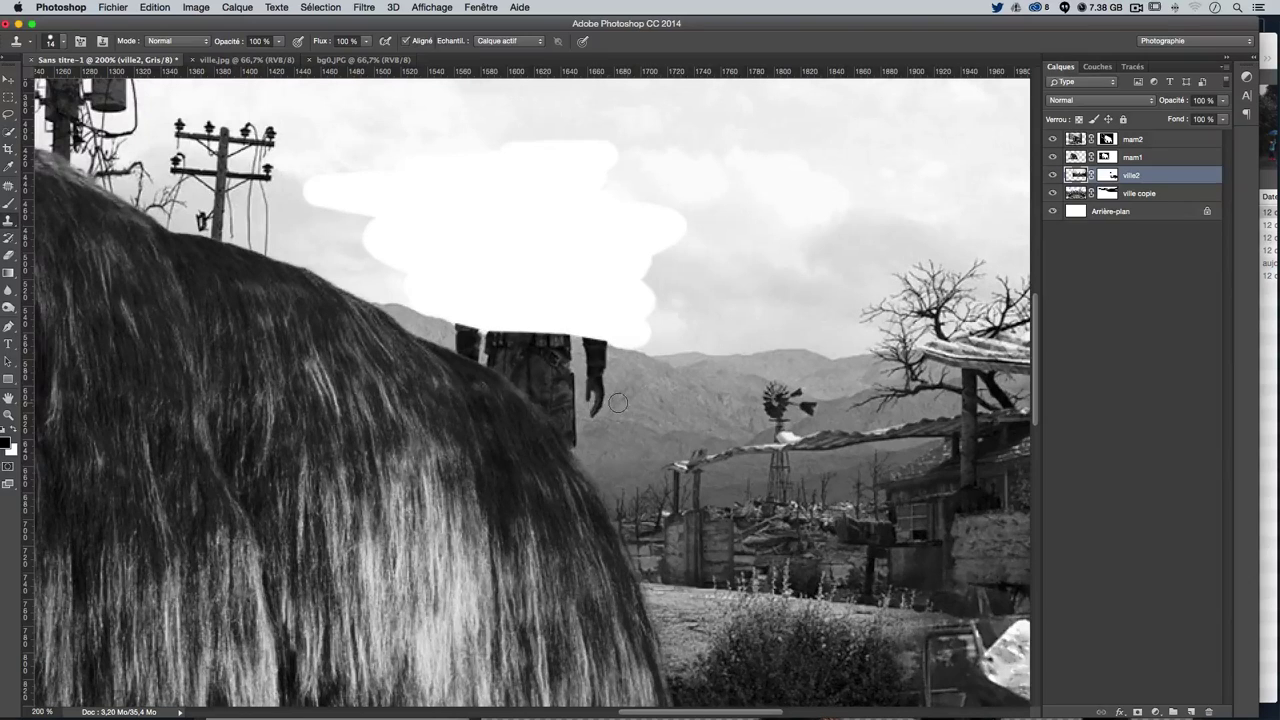
pyautogui.moveTo(632, 400)
pyautogui.mouseDown()
pyautogui.moveTo(596, 394)
pyautogui.moveTo(607, 380)
pyautogui.mouseUp()
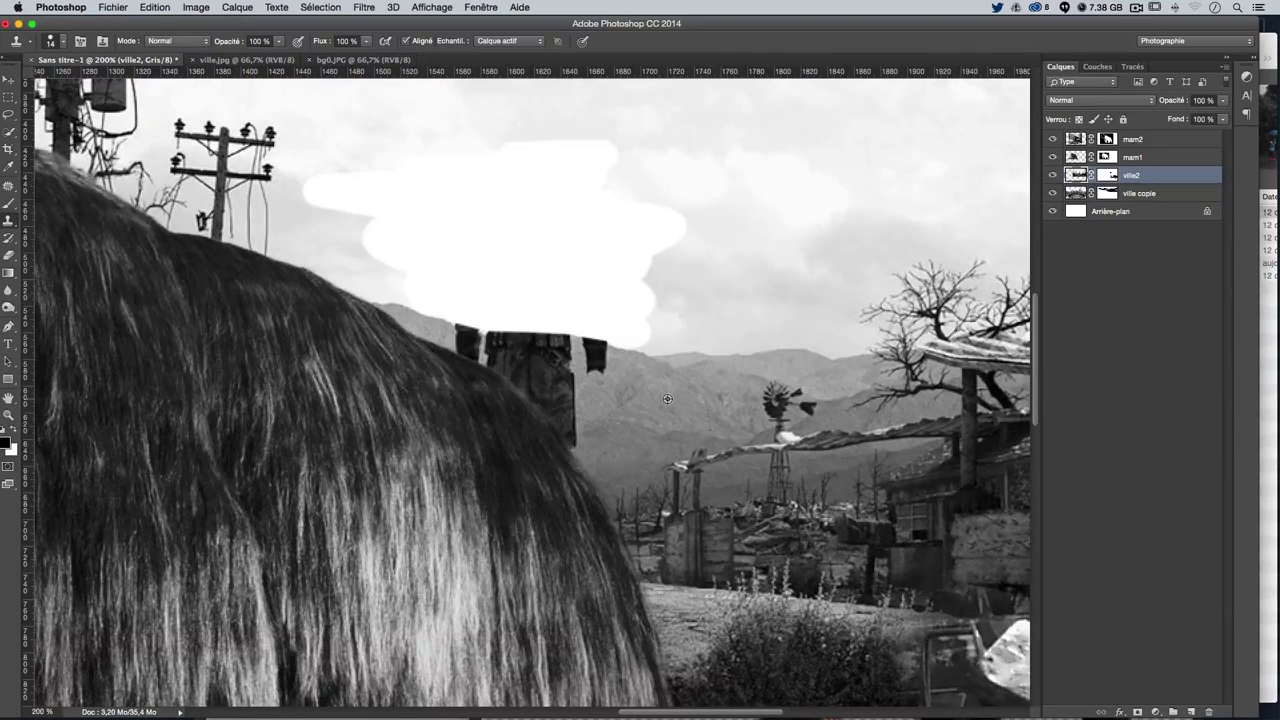
pyautogui.moveTo(603, 380); pyautogui.dragTo(607, 357)
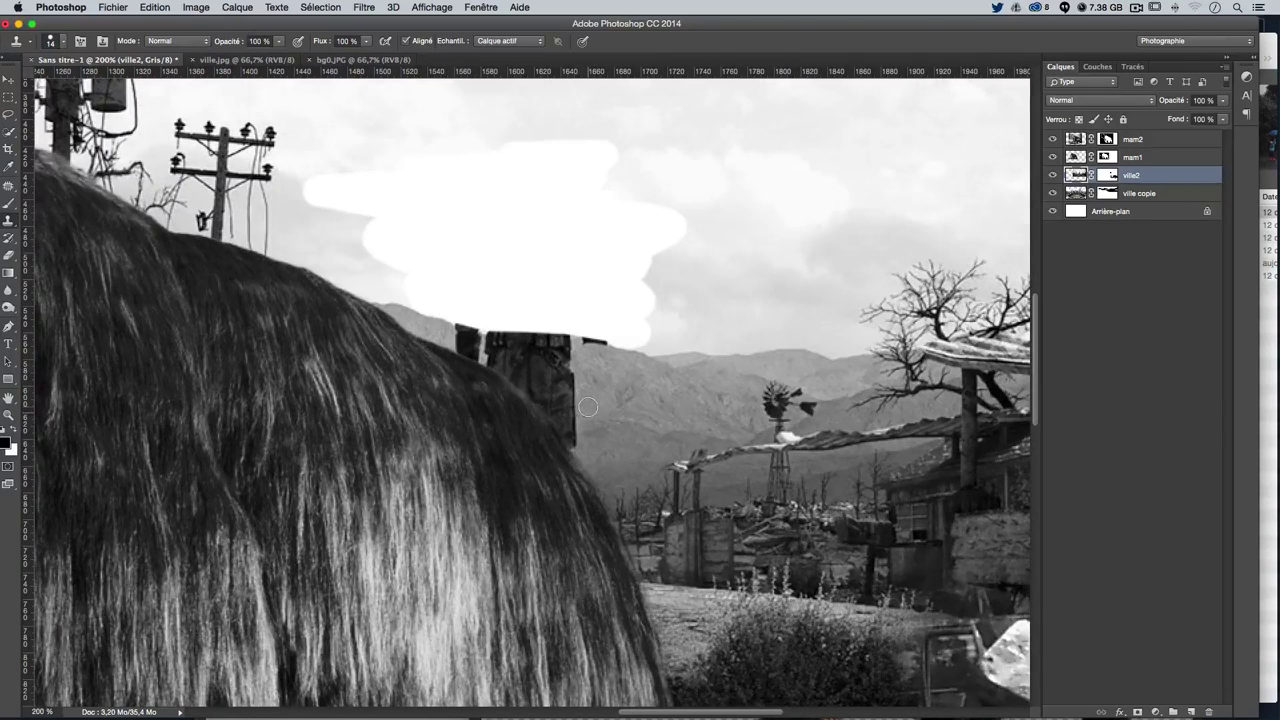
pyautogui.moveTo(570, 425); pyautogui.dragTo(557, 422)
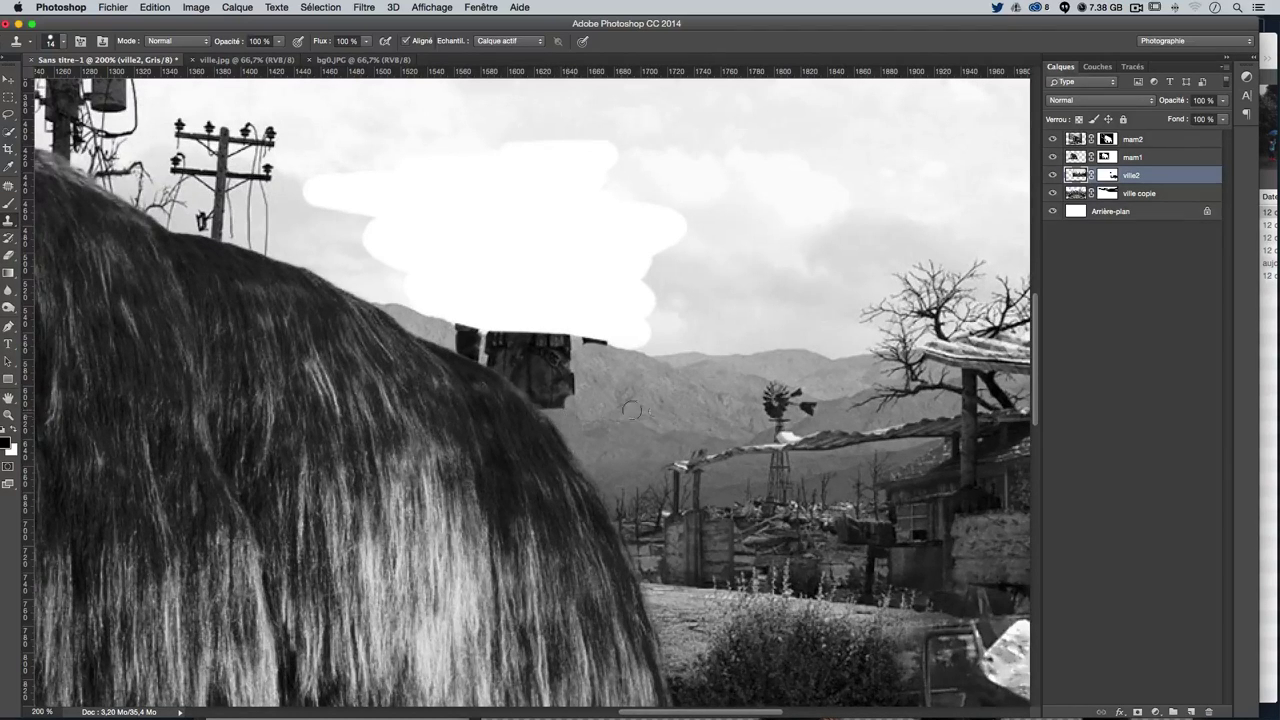
pyautogui.moveTo(593, 404); pyautogui.dragTo(496, 373)
pyautogui.moveTo(573, 378); pyautogui.dragTo(488, 356)
pyautogui.moveTo(600, 360); pyautogui.dragTo(470, 360)
# Clone over the dark streaks at the hair edge and, at 5 px, the remaining ridge spots
pyautogui.moveTo(576, 408); pyautogui.dragTo(462, 408)
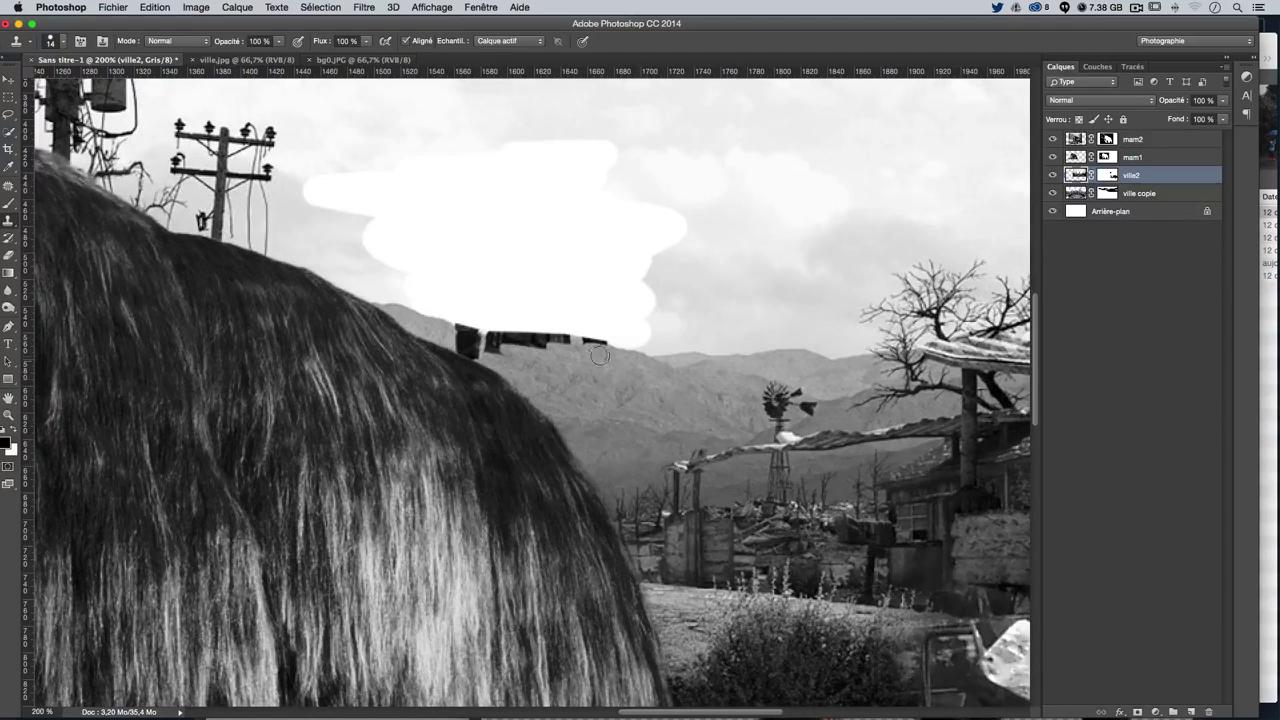
pyautogui.moveTo(596, 348)
pyautogui.mouseDown()
pyautogui.moveTo(474, 338)
pyautogui.moveTo(496, 340)
pyautogui.mouseUp()
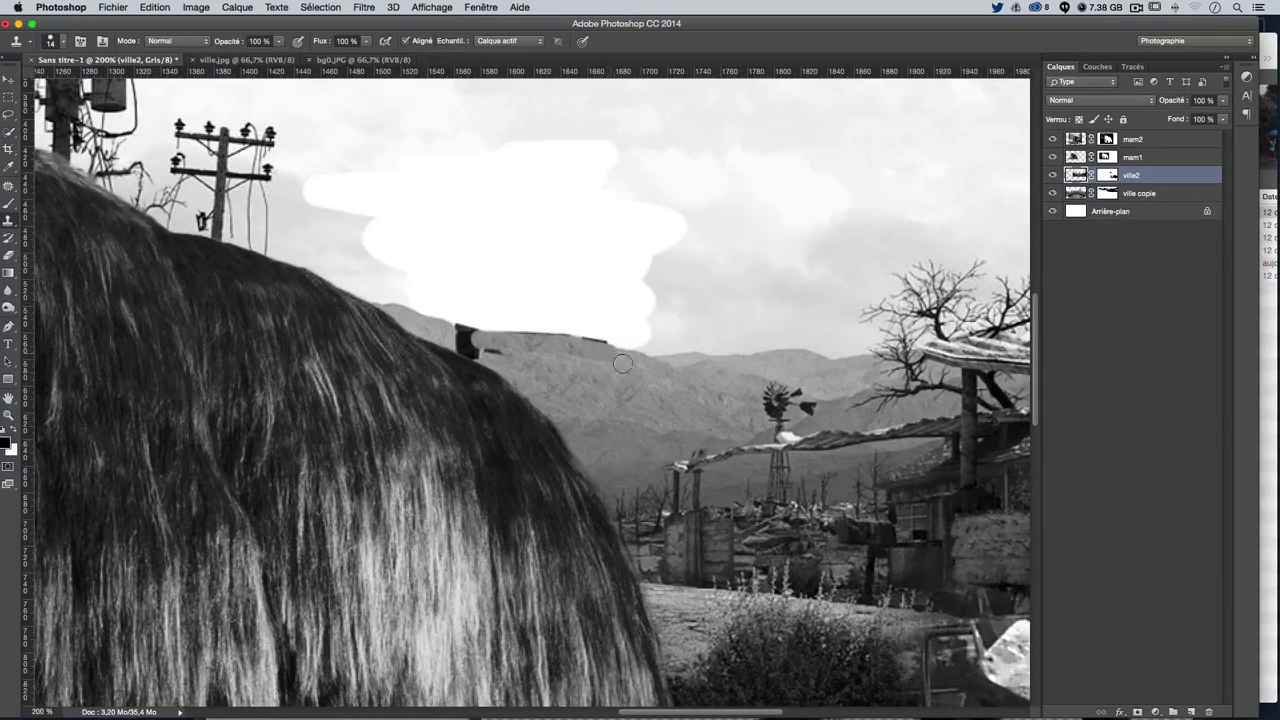
pyautogui.moveTo(647, 377); pyautogui.dragTo(643, 377)
pyautogui.moveTo(466, 329); pyautogui.dragTo(449, 324)
pyautogui.moveTo(458, 332)
pyautogui.mouseDown()
pyautogui.moveTo(493, 349)
pyautogui.moveTo(484, 362)
pyautogui.mouseUp()
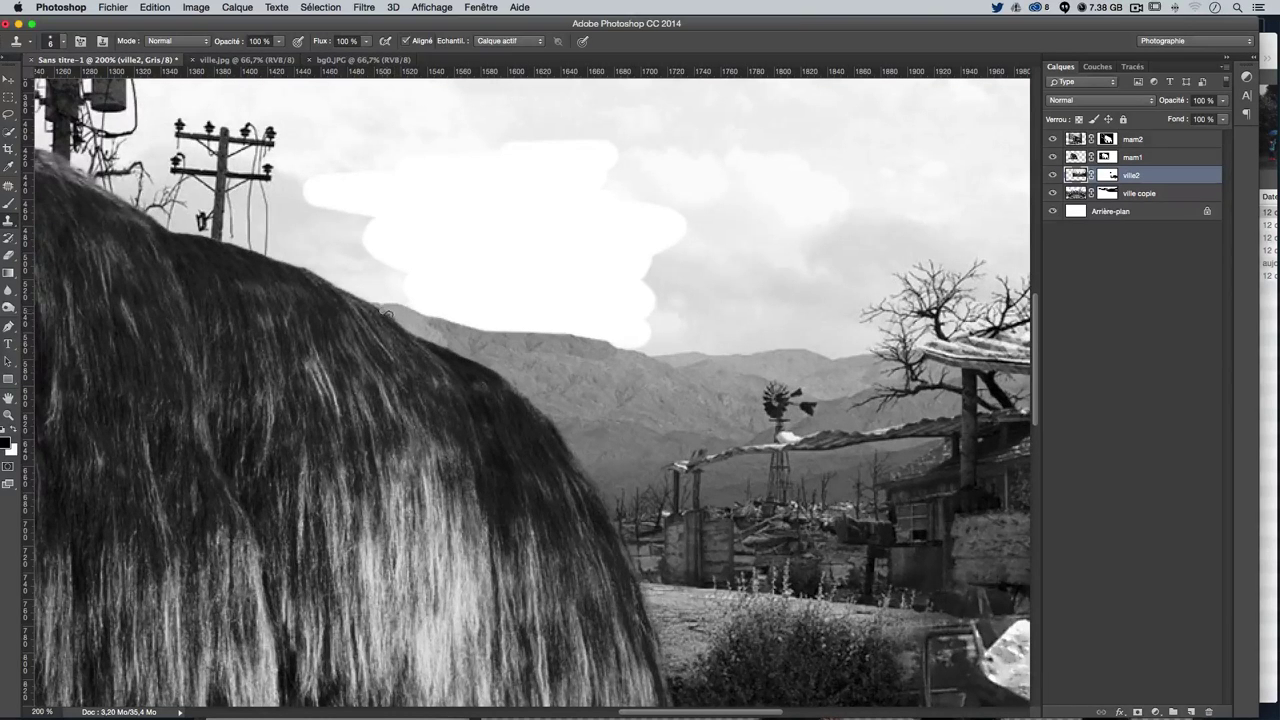
pyautogui.moveTo(386, 314); pyautogui.dragTo(445, 342)
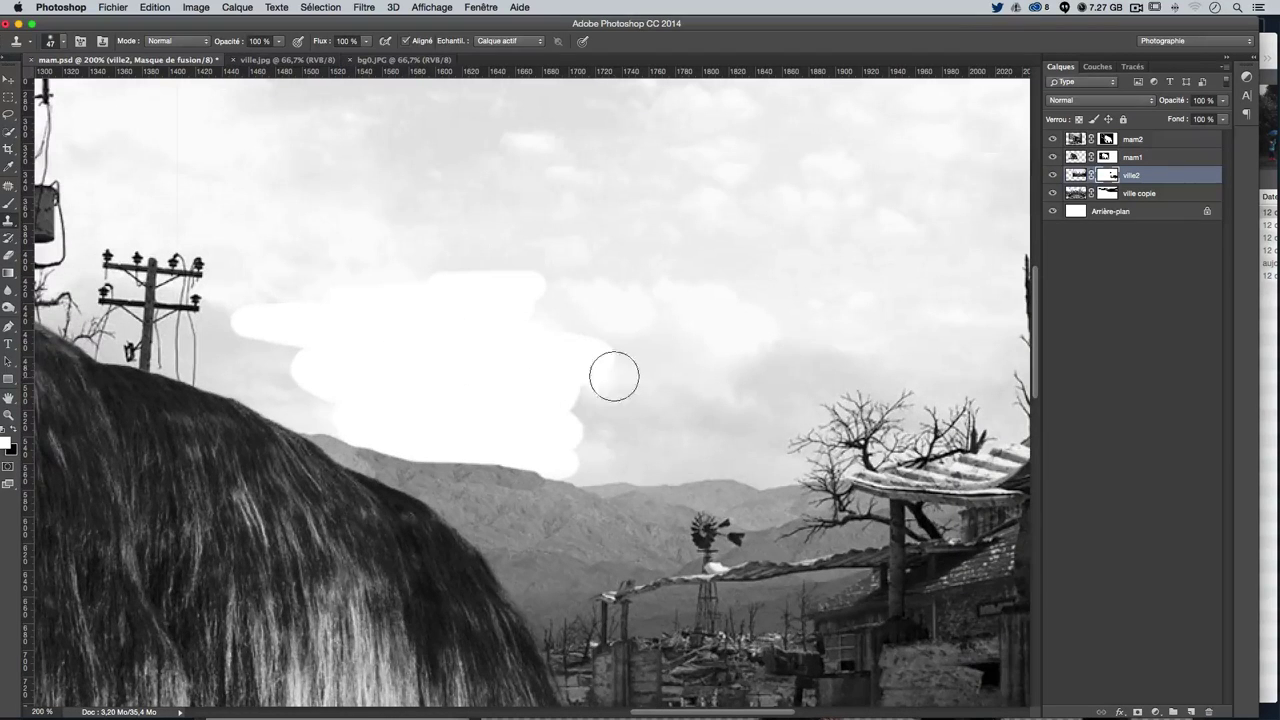
# Repaint the ville2 mask to restore the soldier's torso and shoulders and clear the sky's white patch
pyautogui.moveTo(545, 370)
pyautogui.mouseDown()
pyautogui.moveTo(451, 314)
pyautogui.moveTo(456, 340)
pyautogui.moveTo(257, 306)
pyautogui.moveTo(443, 300)
pyautogui.mouseUp()
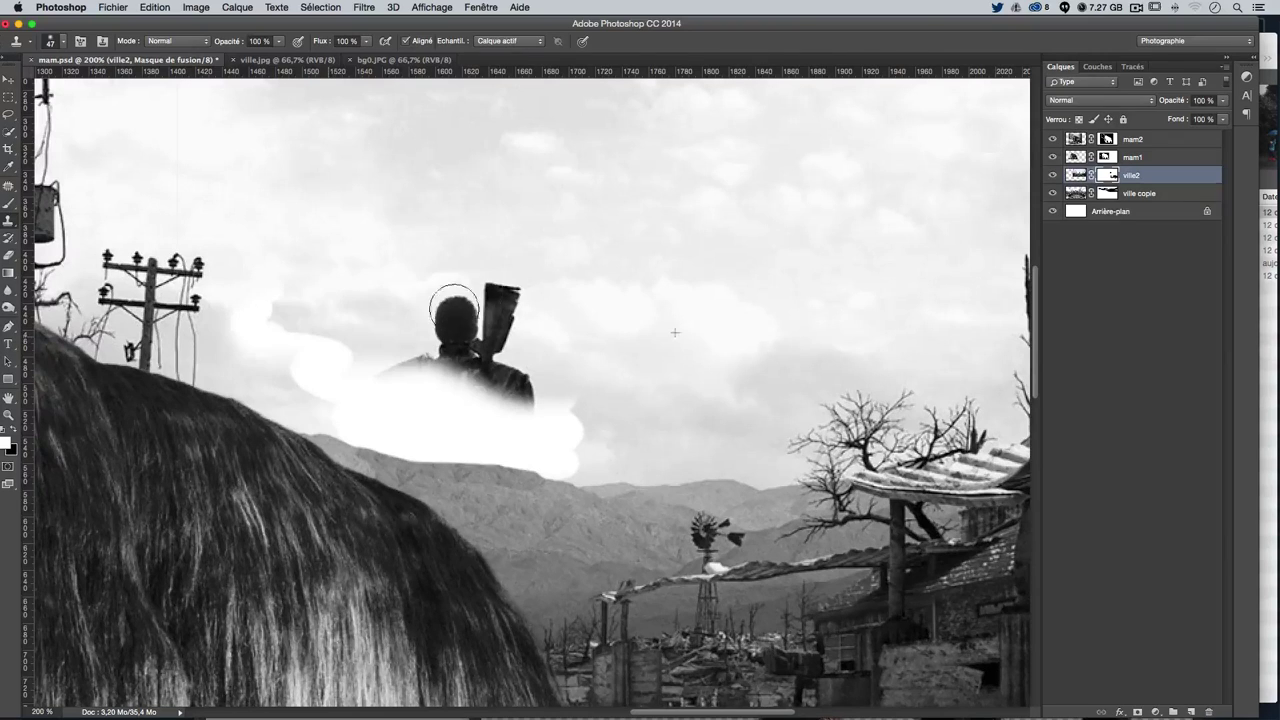
pyautogui.moveTo(249, 316)
pyautogui.mouseDown()
pyautogui.moveTo(277, 286)
pyautogui.moveTo(294, 349)
pyautogui.moveTo(370, 429)
pyautogui.moveTo(423, 446)
pyautogui.moveTo(589, 451)
pyautogui.moveTo(395, 380)
pyautogui.moveTo(510, 460)
pyautogui.moveTo(430, 460)
pyautogui.mouseUp()
pyautogui.moveTo(574, 417)
pyautogui.mouseDown()
pyautogui.moveTo(525, 362)
pyautogui.moveTo(440, 375)
pyautogui.mouseUp()
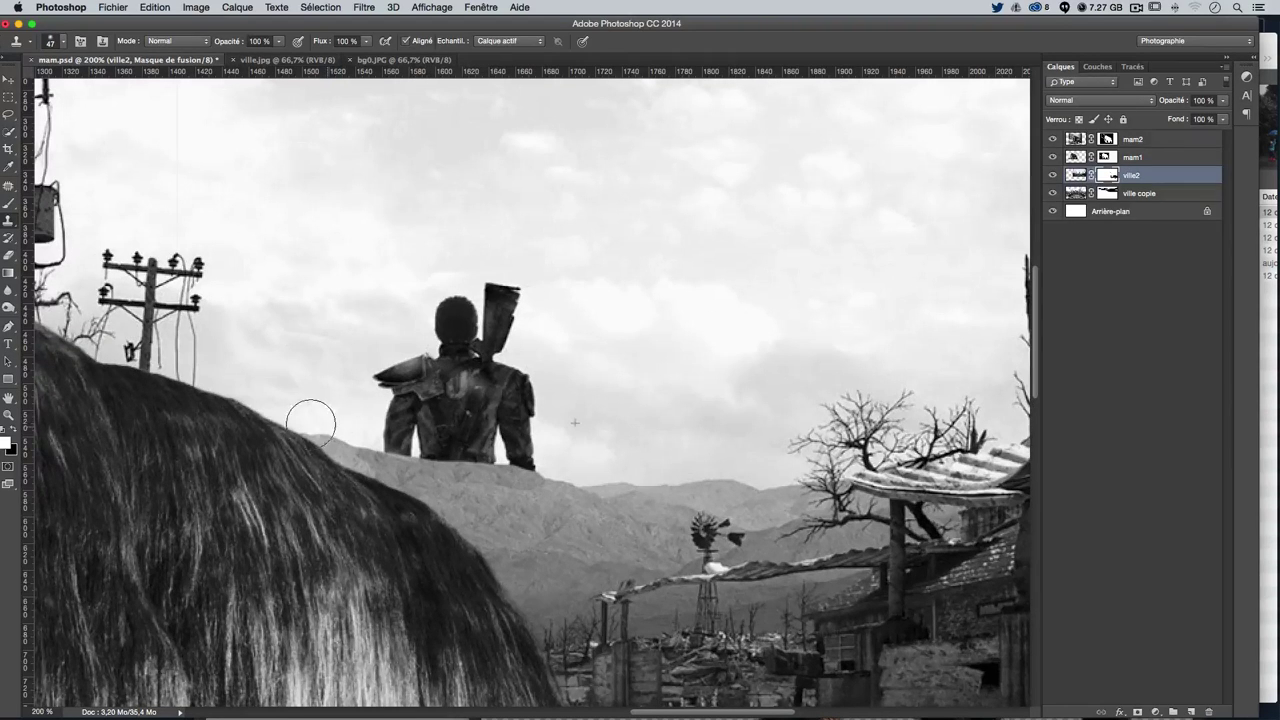
pyautogui.moveTo(306, 377); pyautogui.dragTo(420, 362)
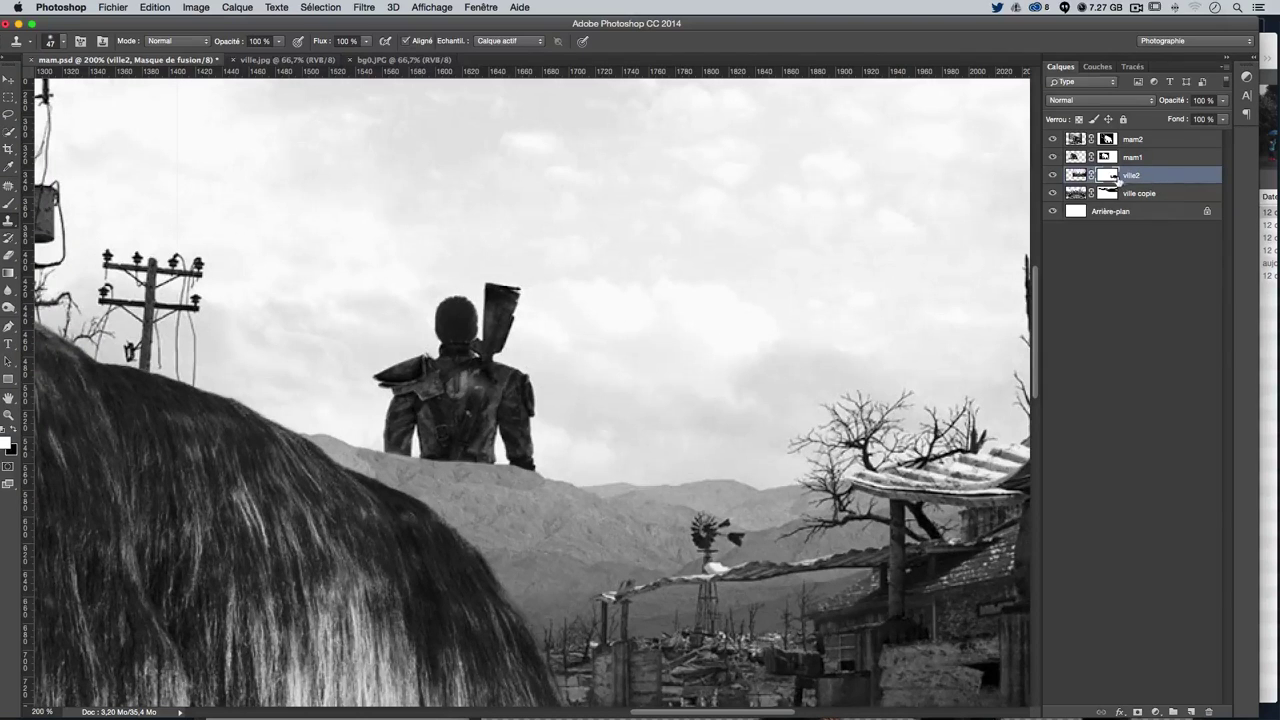
pyautogui.click(1077, 175)
pyautogui.click(1090, 194)
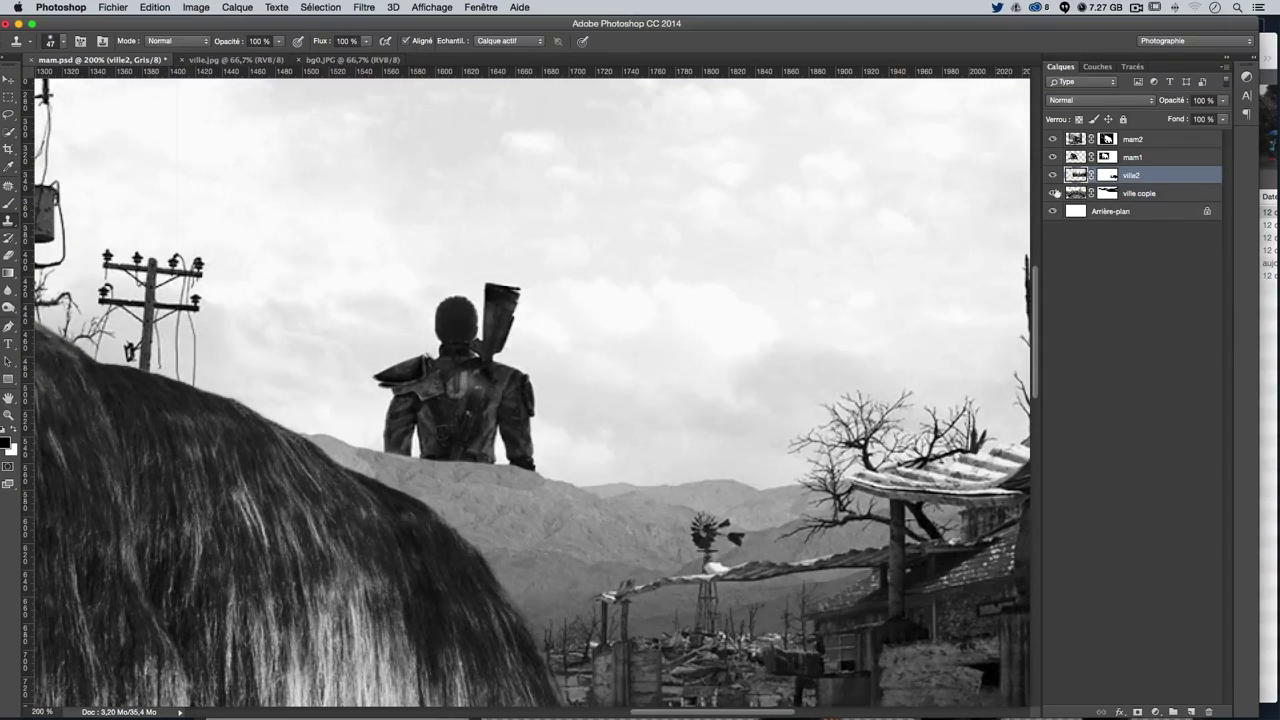
# Clone sky over the soldier's rifle, head and upper body, undoing the leg strokes, then zoom in
pyautogui.keyDown('alt'); pyautogui.click(636, 328); pyautogui.keyUp('alt')
pyautogui.moveTo(510, 300); pyautogui.dragTo(490, 305)
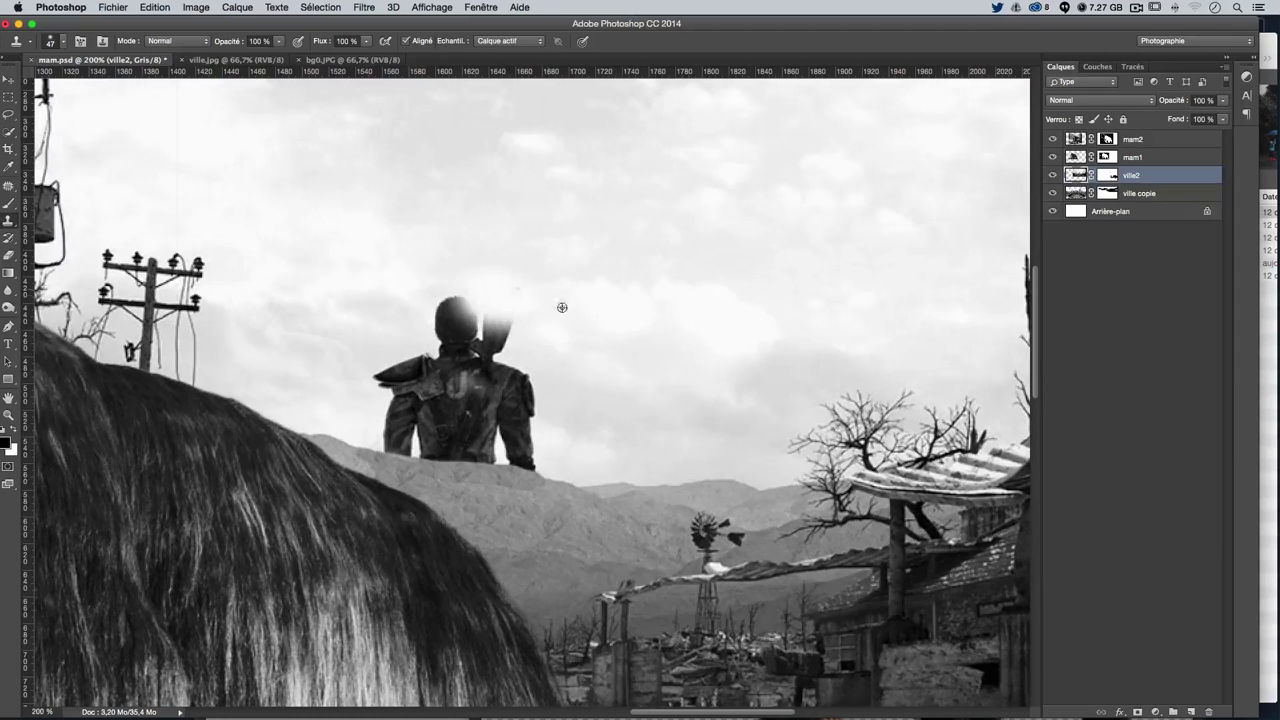
pyautogui.moveTo(562, 372)
pyautogui.mouseDown()
pyautogui.moveTo(470, 362)
pyautogui.moveTo(495, 315)
pyautogui.mouseUp()
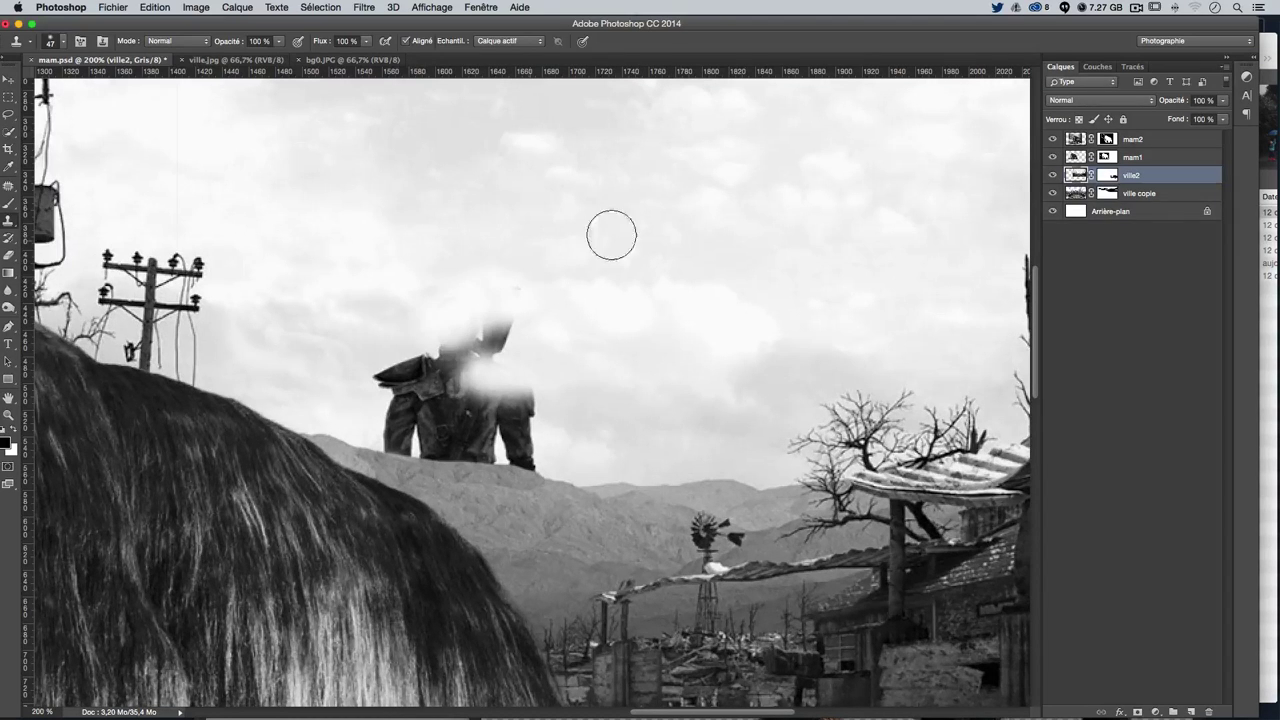
pyautogui.moveTo(410, 305); pyautogui.dragTo(510, 320)
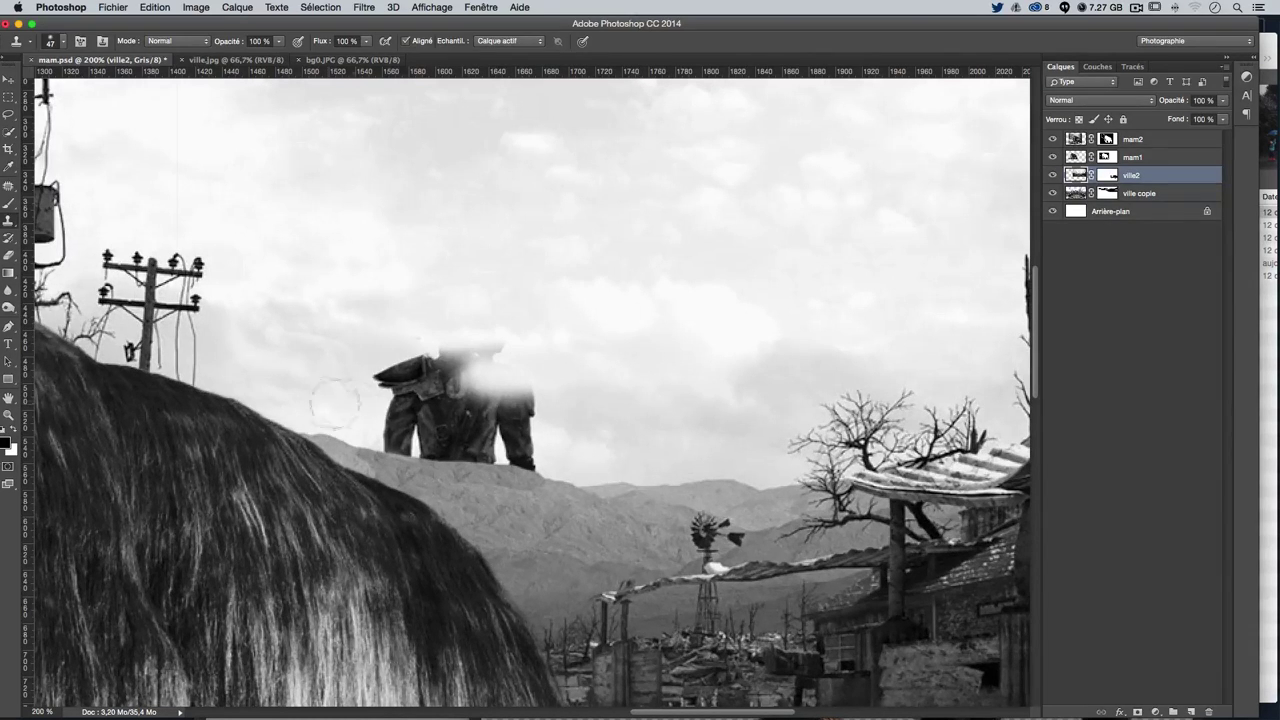
pyautogui.moveTo(334, 401)
pyautogui.mouseDown()
pyautogui.moveTo(529, 360)
pyautogui.moveTo(414, 371)
pyautogui.moveTo(560, 370)
pyautogui.mouseUp()
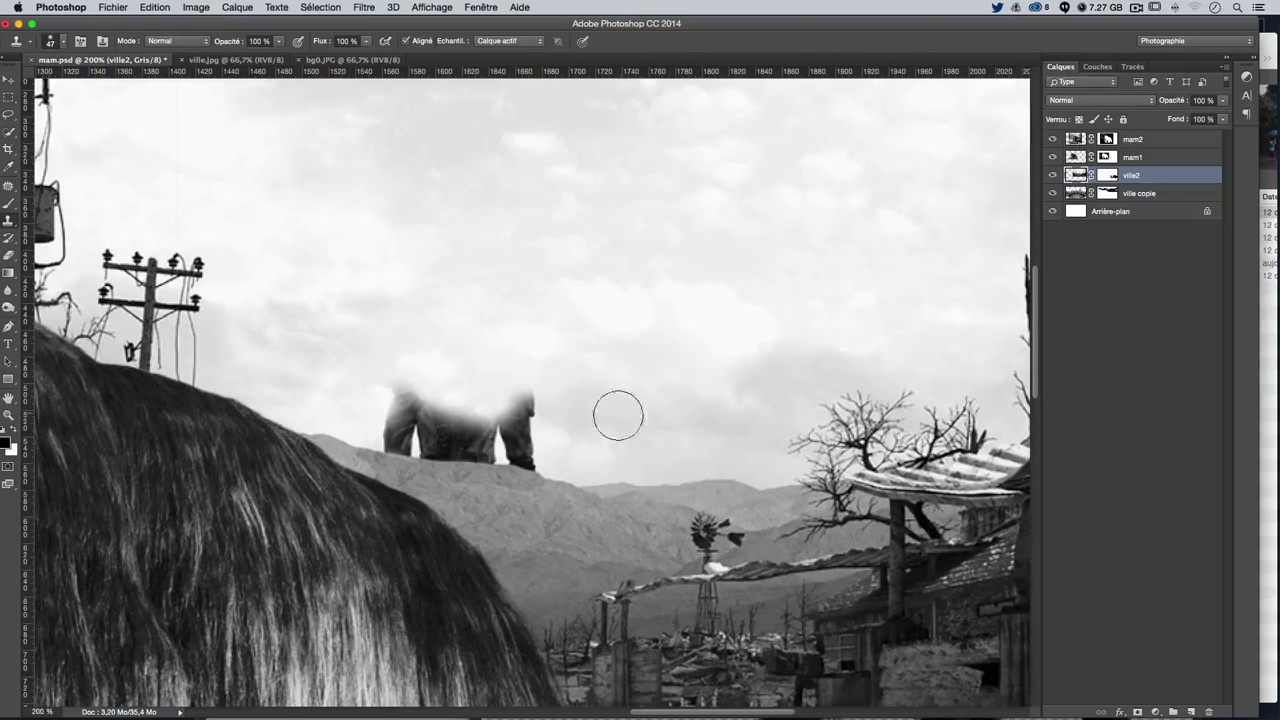
pyautogui.moveTo(618, 415)
pyautogui.mouseDown()
pyautogui.moveTo(440, 440)
pyautogui.moveTo(511, 437)
pyautogui.moveTo(471, 420)
pyautogui.moveTo(529, 392)
pyautogui.moveTo(397, 377)
pyautogui.moveTo(486, 423)
pyautogui.moveTo(531, 406)
pyautogui.moveTo(383, 405)
pyautogui.moveTo(526, 429)
pyautogui.moveTo(380, 394)
pyautogui.moveTo(349, 371)
pyautogui.mouseUp()
pyautogui.hotkey('ctrl', 'alt', 'z')
pyautogui.hotkey('ctrl', 'alt', 'z')
pyautogui.hotkey('ctrl', 'alt', 'z')
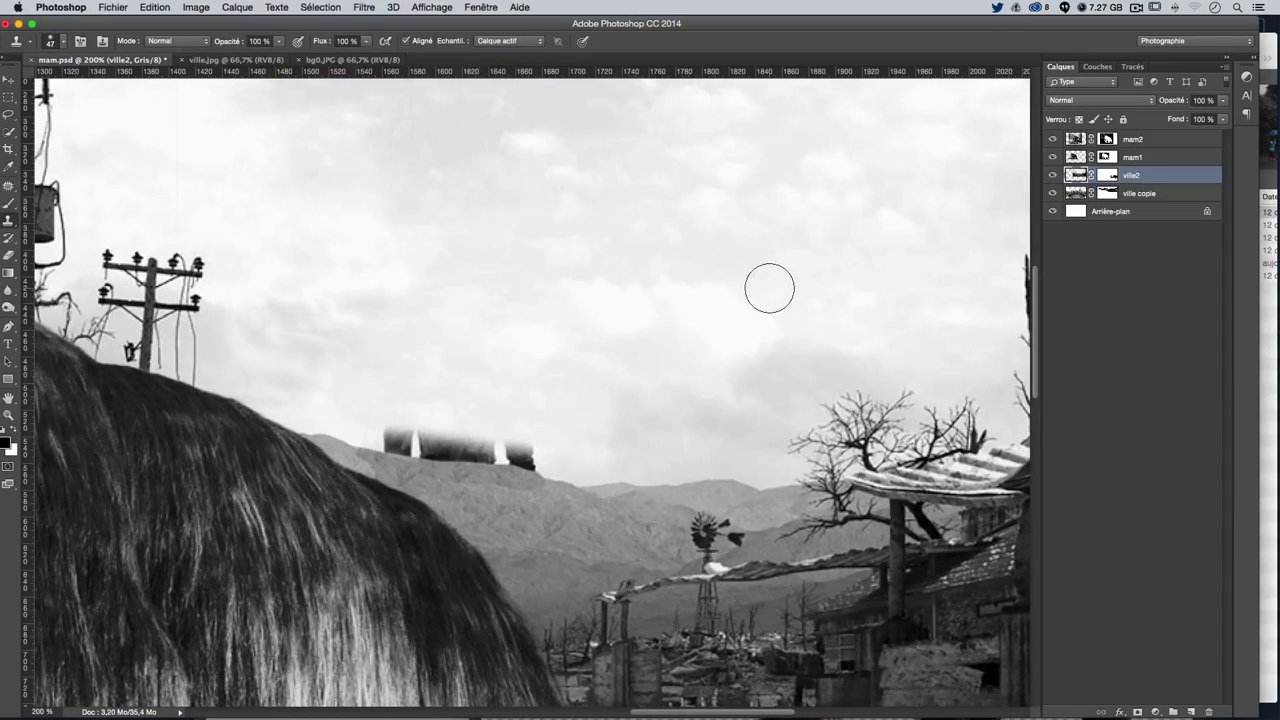
pyautogui.hotkey('ctrl', '+')
pyautogui.hotkey('ctrl', '+')
# Frame the leftover leg fragments and make the Clone Stamp brush smaller with adjusted hardness
pyautogui.moveTo(300, 546); pyautogui.dragTo(500, 296)
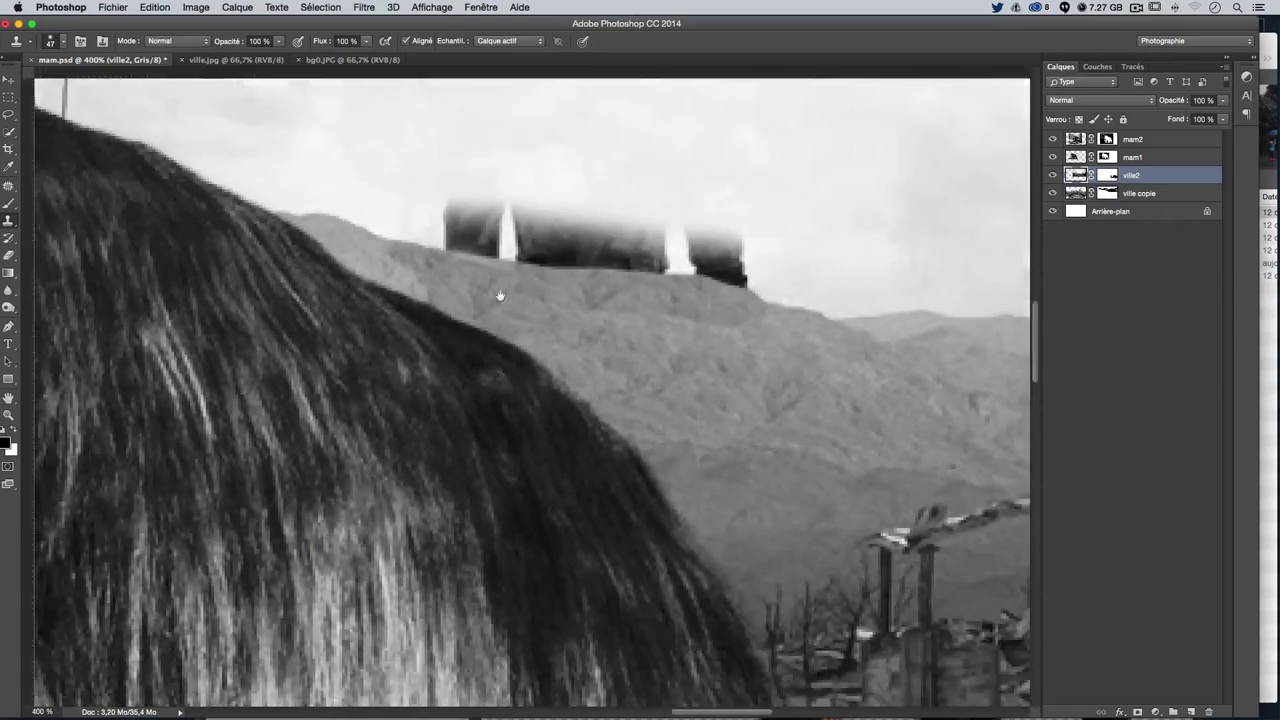
pyautogui.moveTo(737, 283); pyautogui.dragTo(688, 290)
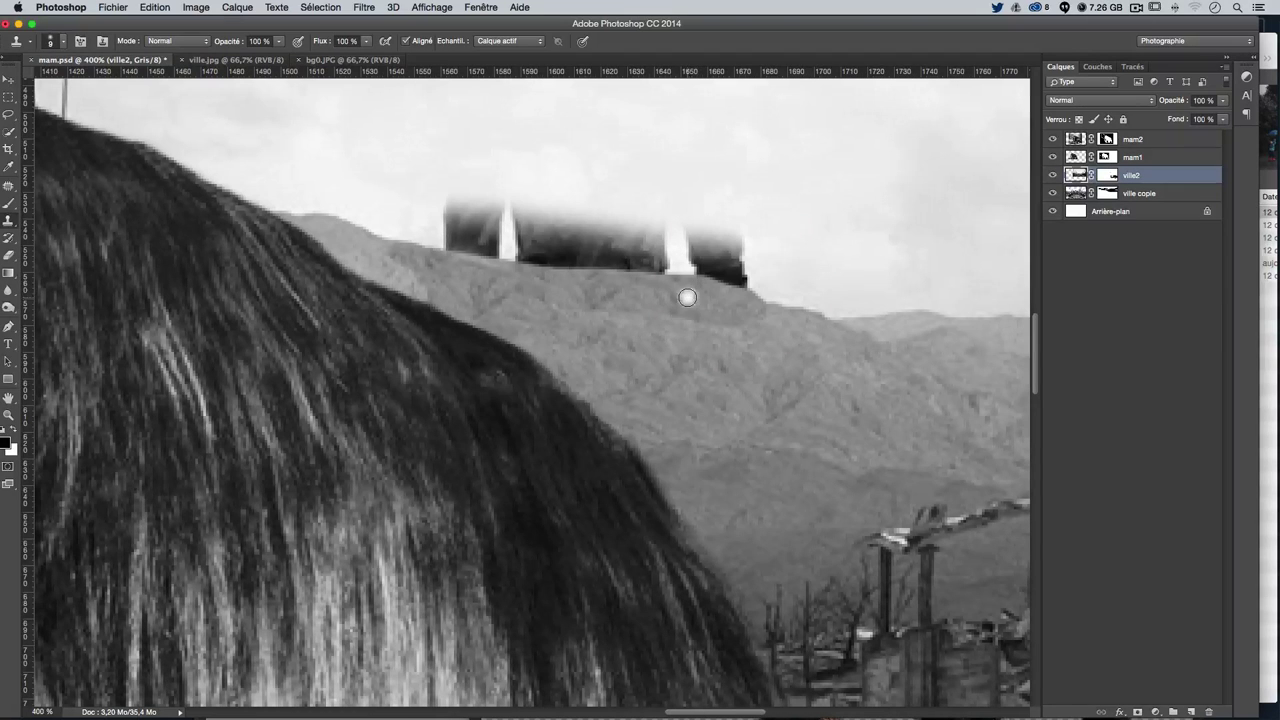
pyautogui.click(50, 45)
pyautogui.moveTo(795, 280); pyautogui.dragTo(805, 215)
pyautogui.scroll(4, 906, 260)
pyautogui.hscroll(6, 906, 260)
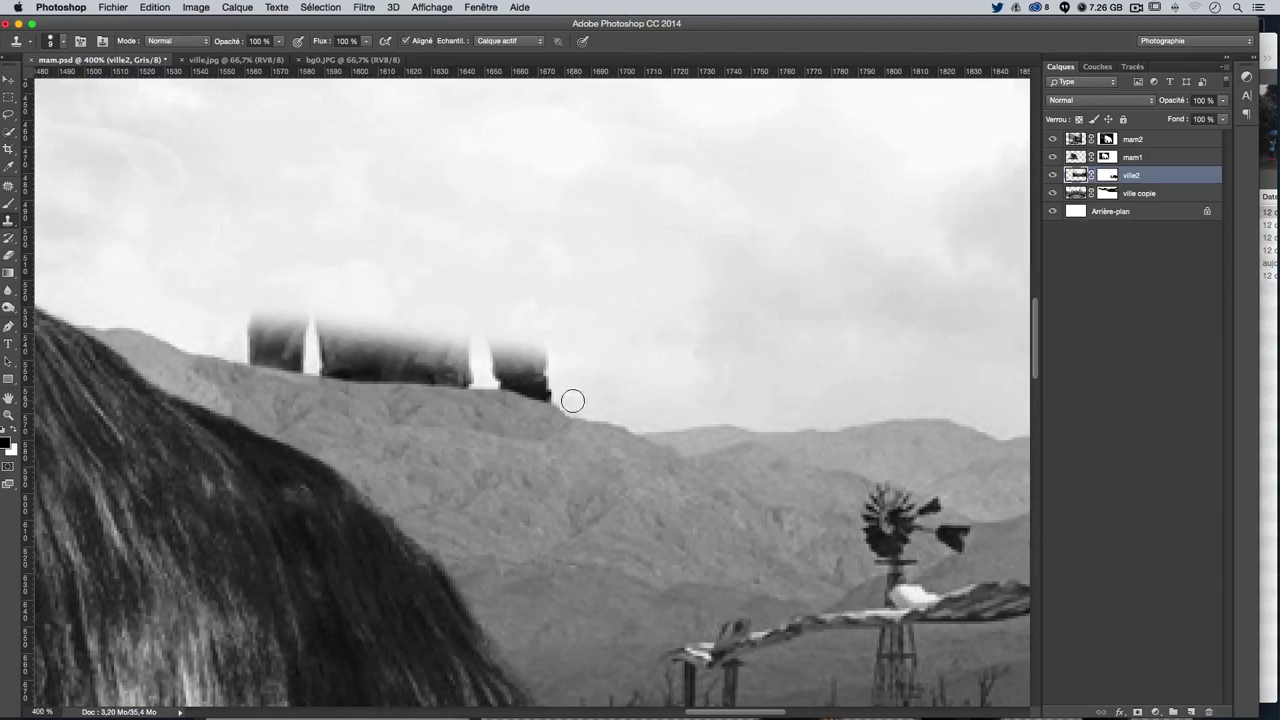
# Stamp sky over the leftover dark fragments on the ridge
pyautogui.moveTo(565, 398); pyautogui.dragTo(480, 376)
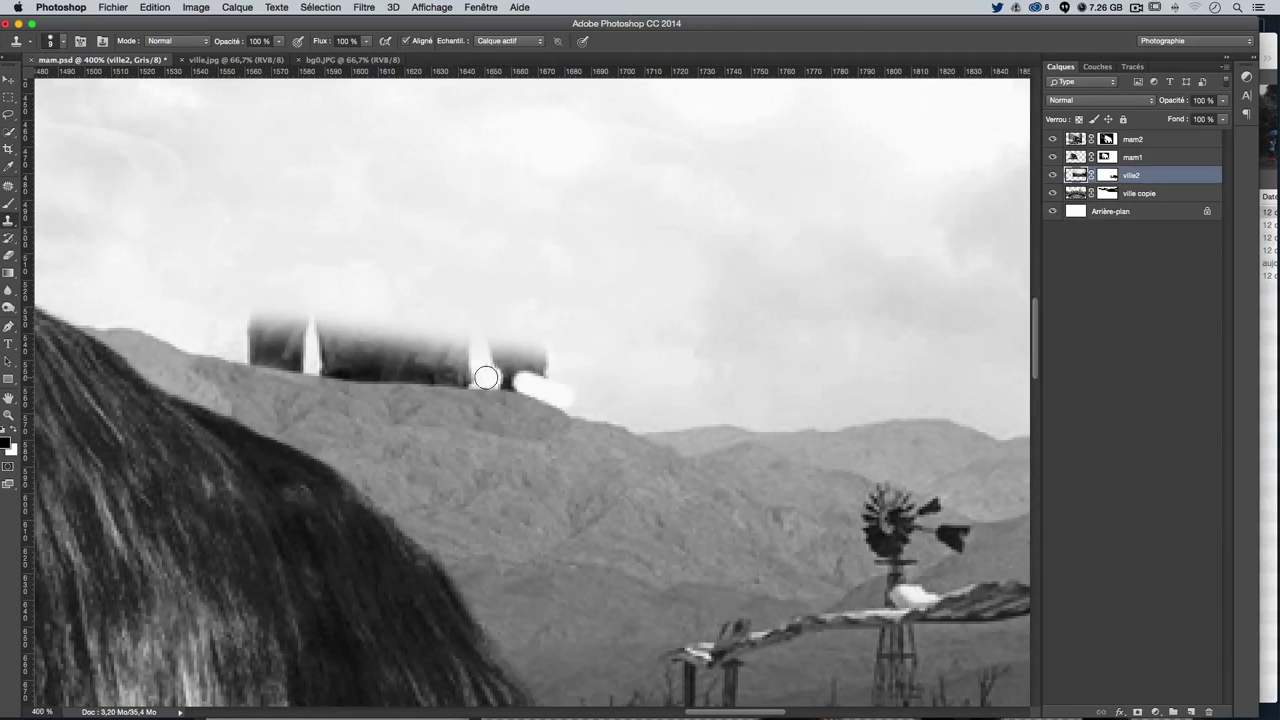
pyautogui.moveTo(400, 372)
pyautogui.mouseDown()
pyautogui.moveTo(411, 372)
pyautogui.moveTo(254, 356)
pyautogui.moveTo(234, 329)
pyautogui.moveTo(374, 330)
pyautogui.moveTo(254, 337)
pyautogui.mouseUp()
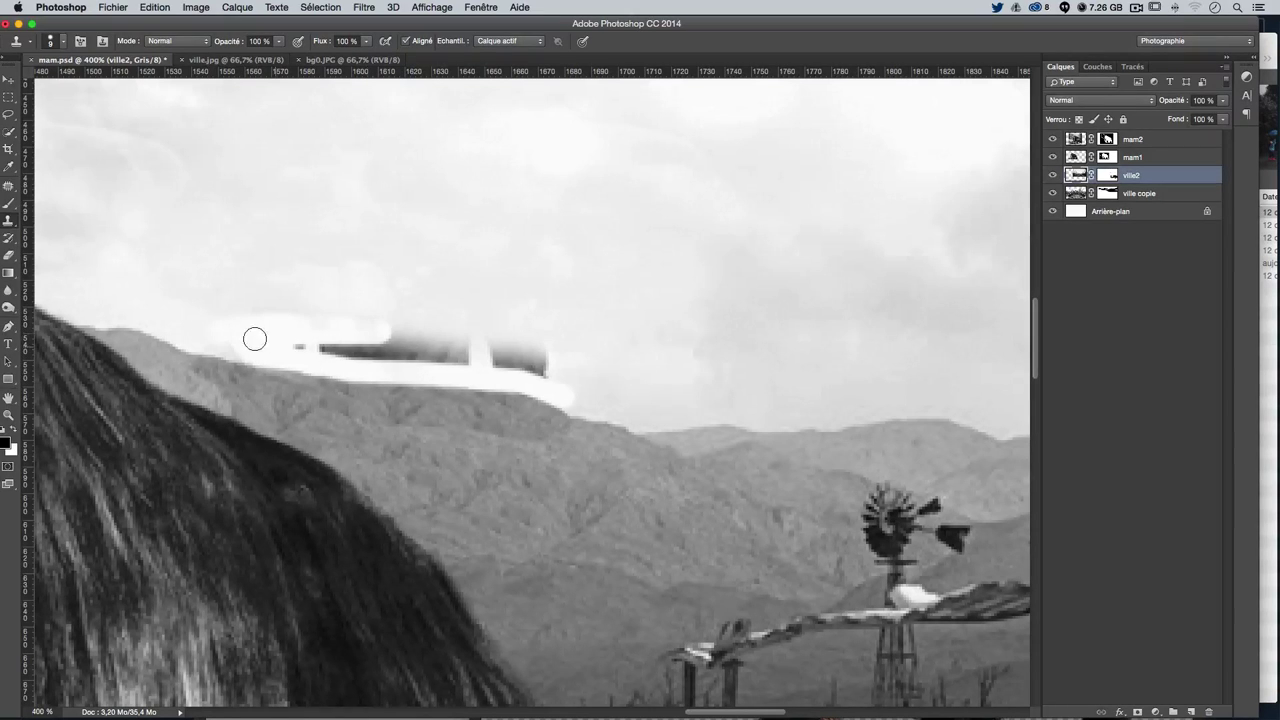
pyautogui.moveTo(390, 328); pyautogui.dragTo(432, 328)
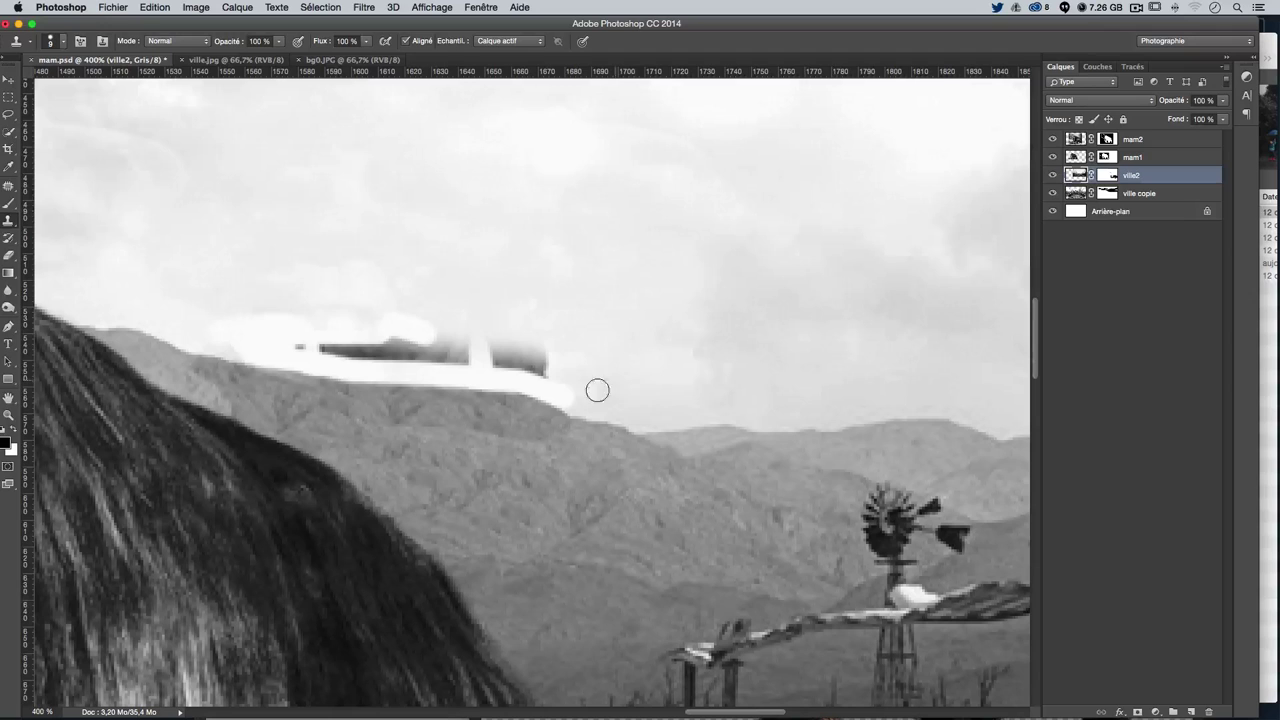
pyautogui.moveTo(586, 400)
pyautogui.mouseDown()
pyautogui.moveTo(531, 366)
pyautogui.moveTo(568, 347)
pyautogui.moveTo(257, 331)
pyautogui.mouseUp()
pyautogui.moveTo(530, 345); pyautogui.dragTo(417, 337)
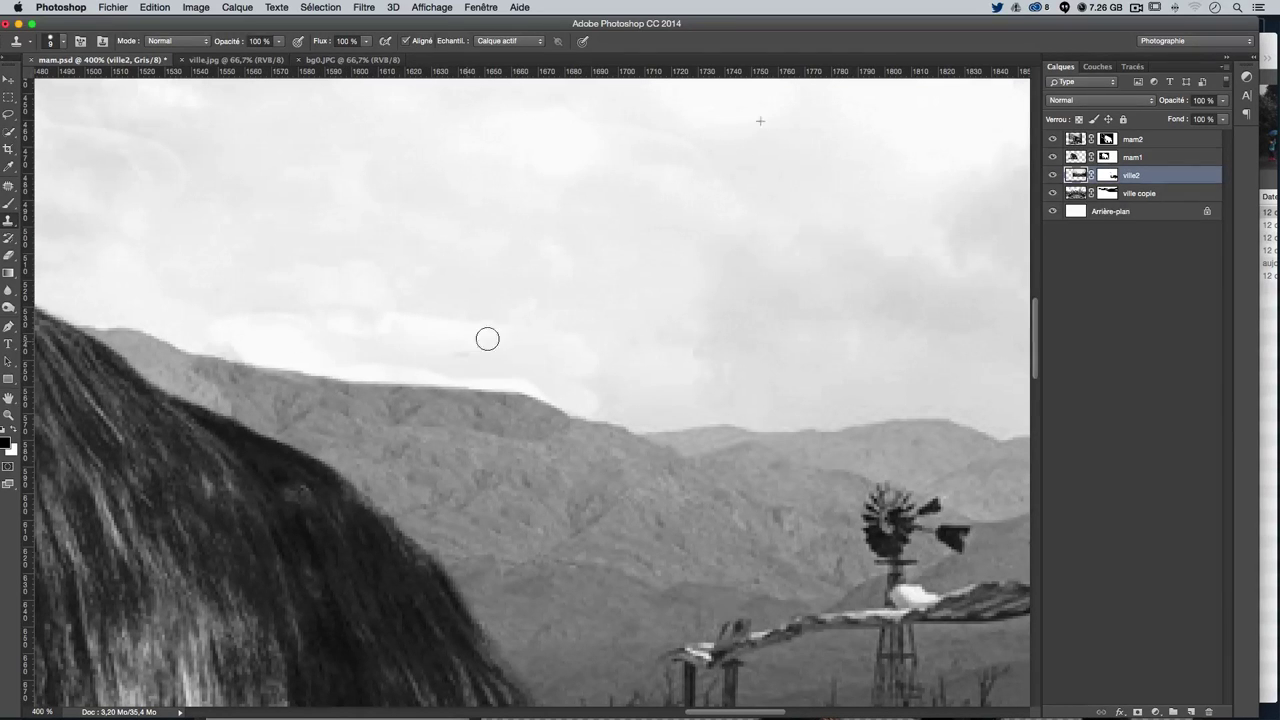
# Resize the brush larger and softer, then smooth the patched sky above the ridge
pyautogui.moveTo(822, 236)
pyautogui.mouseDown()
pyautogui.moveTo(817, 330)
pyautogui.moveTo(820, 252)
pyautogui.mouseUp()
pyautogui.moveTo(829, 174)
pyautogui.mouseDown()
pyautogui.moveTo(800, 166)
pyautogui.moveTo(863, 180)
pyautogui.moveTo(811, 189)
pyautogui.mouseUp()
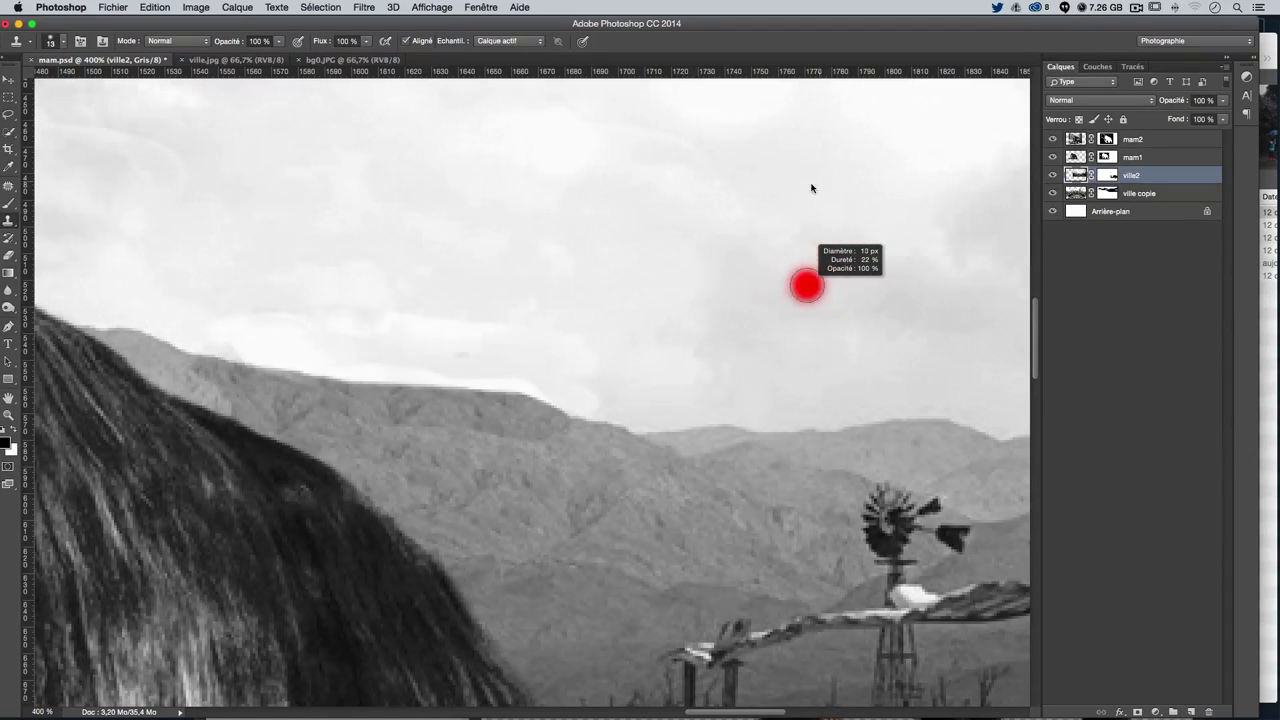
pyautogui.keyDown('alt'); pyautogui.click(796, 212); pyautogui.keyUp('alt')
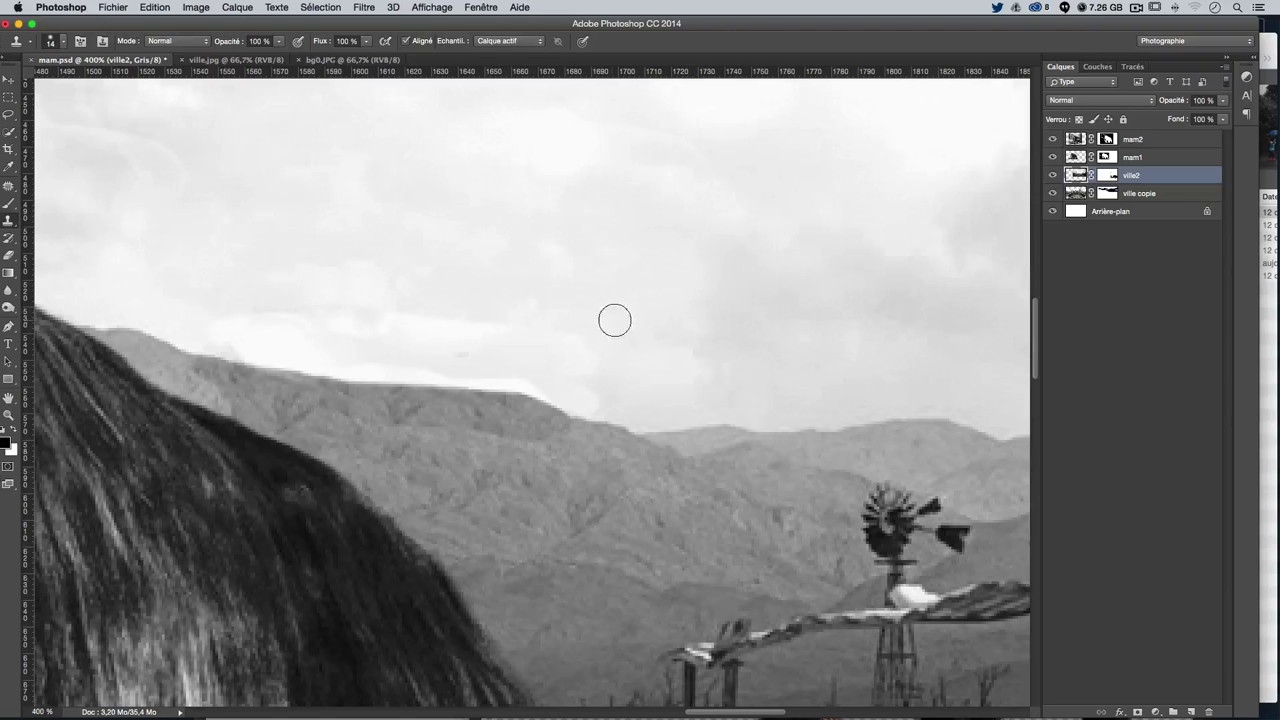
pyautogui.moveTo(611, 317)
pyautogui.mouseDown()
pyautogui.moveTo(380, 329)
pyautogui.moveTo(223, 309)
pyautogui.moveTo(229, 334)
pyautogui.moveTo(526, 366)
pyautogui.moveTo(593, 344)
pyautogui.mouseUp()
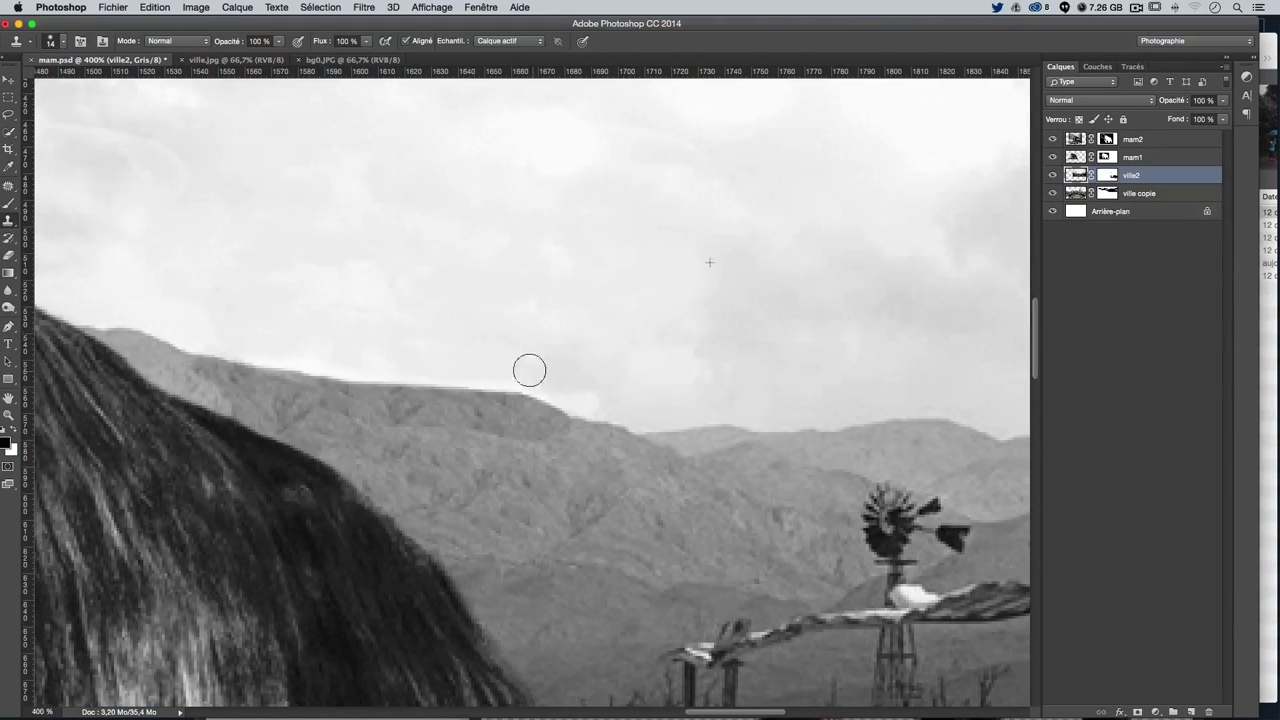
# Zoom in on the distant hills and clone sky over the hill ridge edge with a smaller brush
pyautogui.hotkey('ctrl', '-')
pyautogui.hotkey('ctrl', '-')
pyautogui.hotkey('ctrl', '-')
pyautogui.hotkey('ctrl', '-')
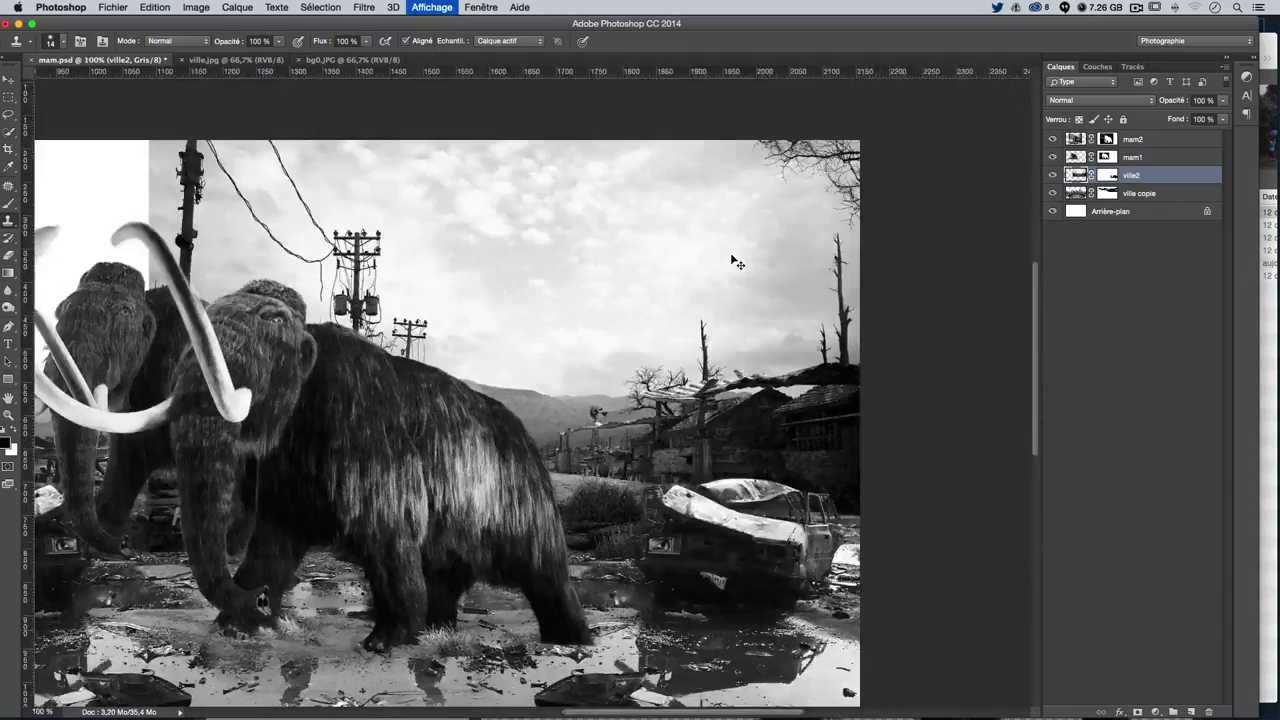
pyautogui.hotkey('ctrl', '0')
pyautogui.hotkey('ctrl', '+')
pyautogui.hotkey('ctrl', '+')
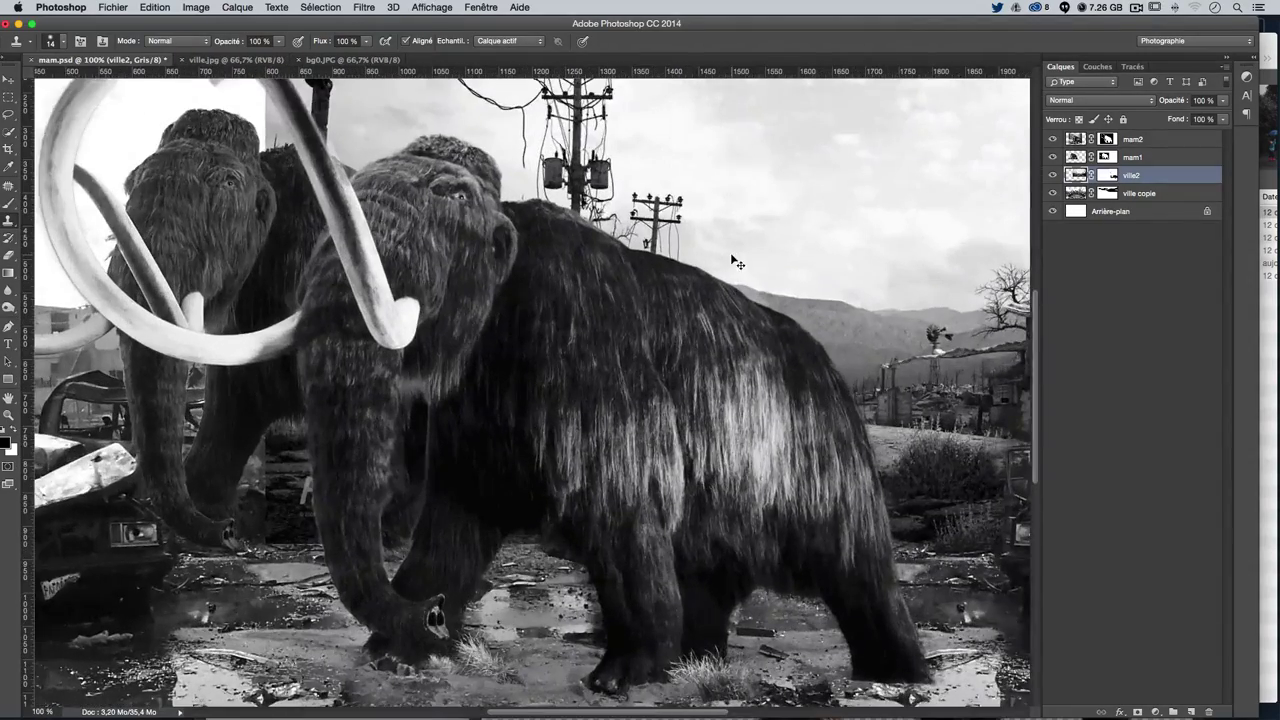
pyautogui.hotkey('ctrl', '+')
pyautogui.hotkey('ctrl', '+')
pyautogui.scroll(5, 680, 349)
pyautogui.hscroll(10, 417, 497)
pyautogui.scroll(5, 512, 471)
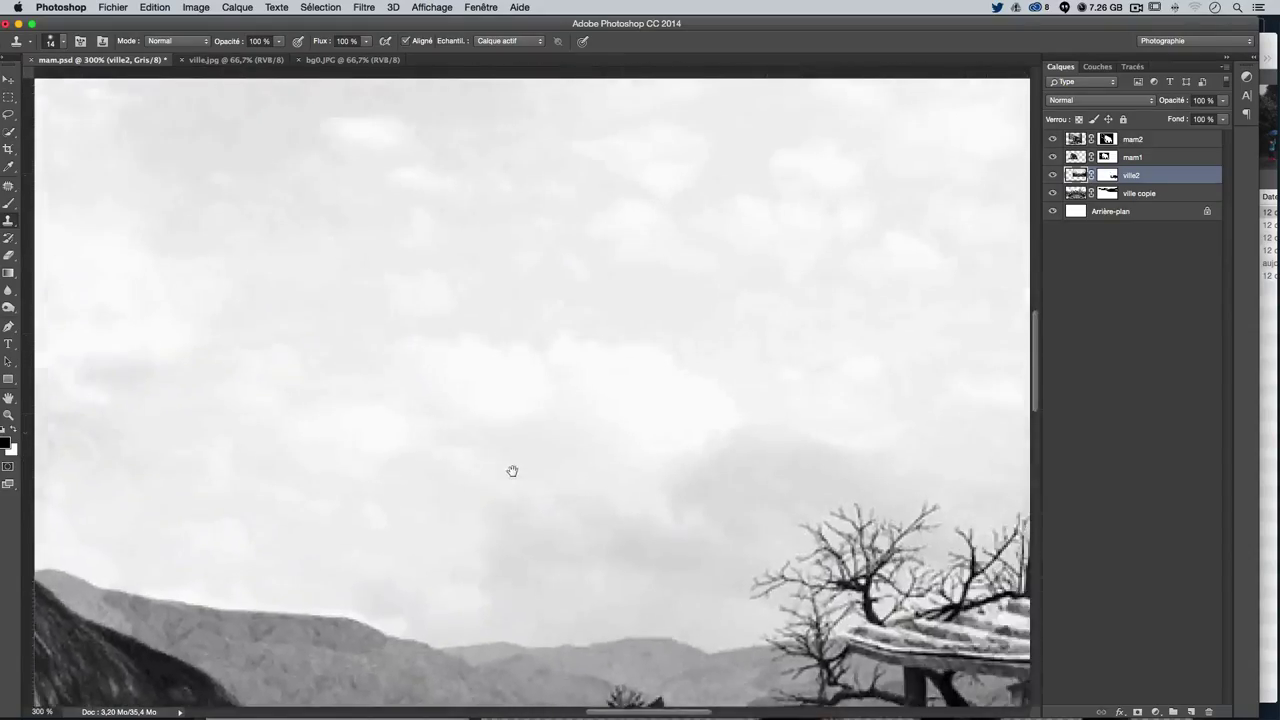
pyautogui.moveTo(512, 471); pyautogui.dragTo(537, 404)
pyautogui.hotkey('ctrl', 'r')
pyautogui.moveTo(510, 498); pyautogui.dragTo(519, 500)
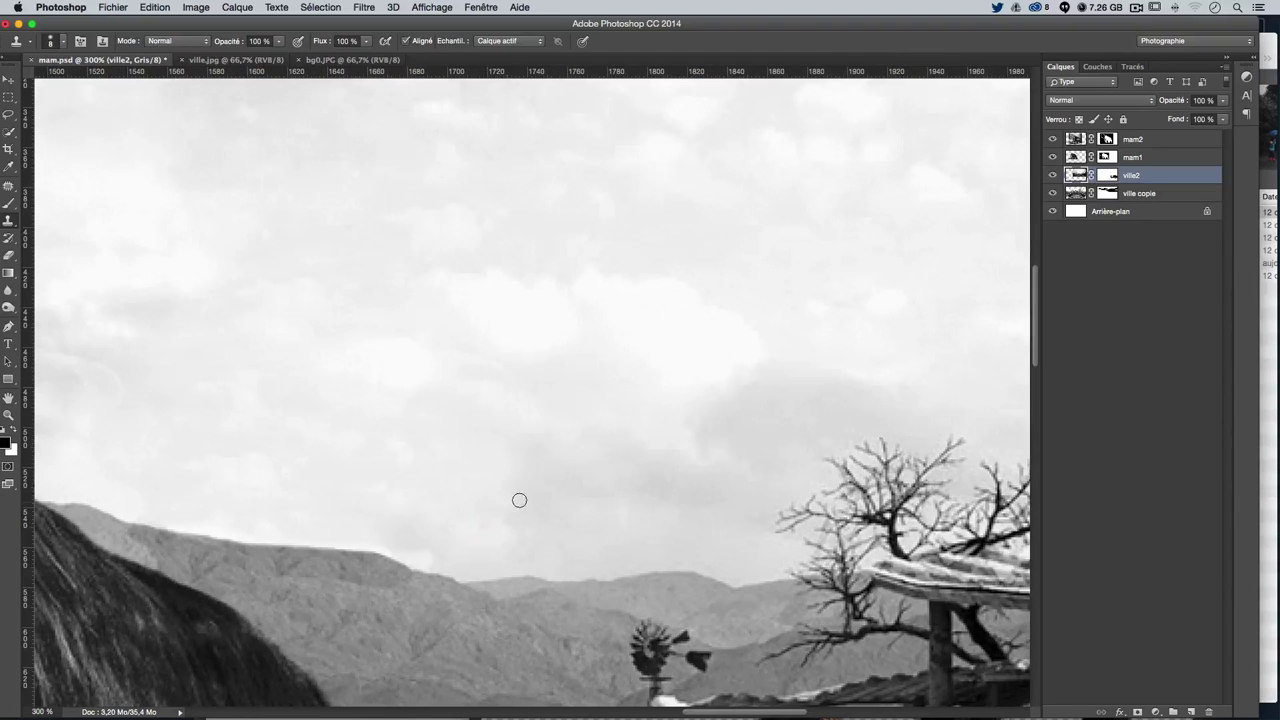
pyautogui.moveTo(432, 560); pyautogui.dragTo(400, 541)
# Zoom back out to view the whole composition
pyautogui.hotkey('ctrl', '-')
pyautogui.hotkey('ctrl', '-')
pyautogui.hotkey('ctrl', '-')
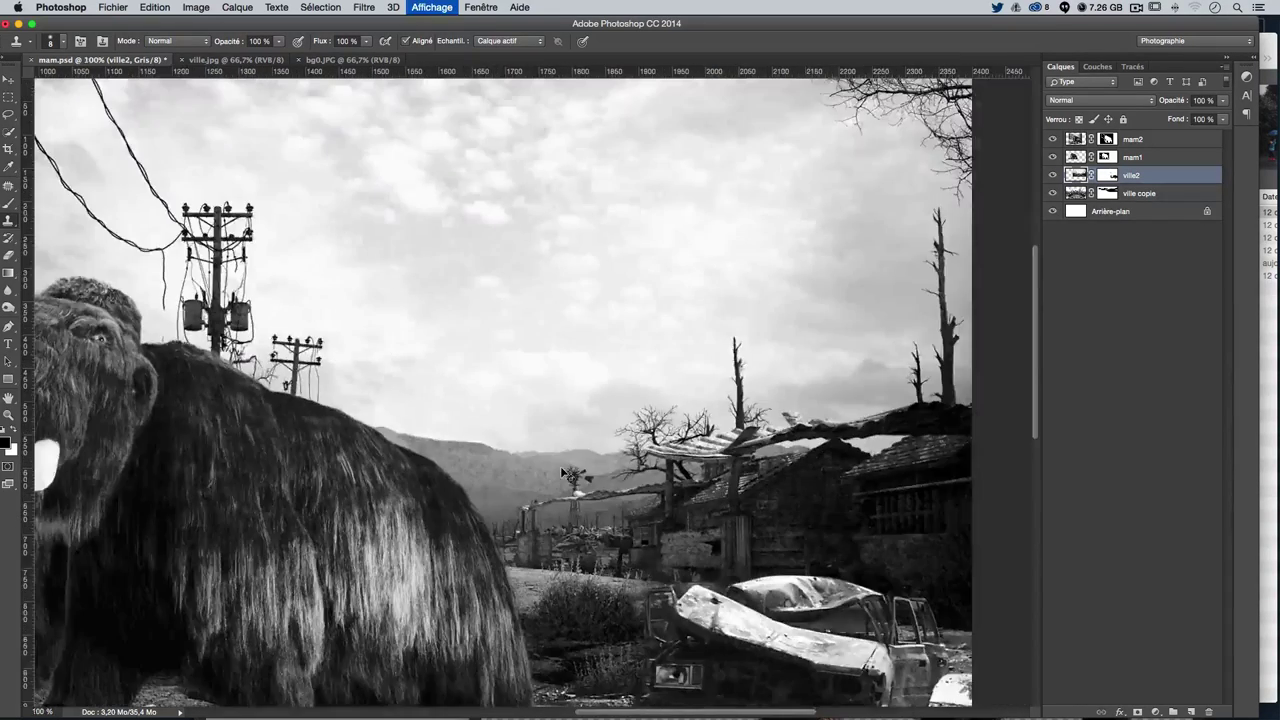
pyautogui.hotkey('ctrl', '-')
pyautogui.hotkey('ctrl', '-')
pyautogui.hotkey('ctrl', '+')
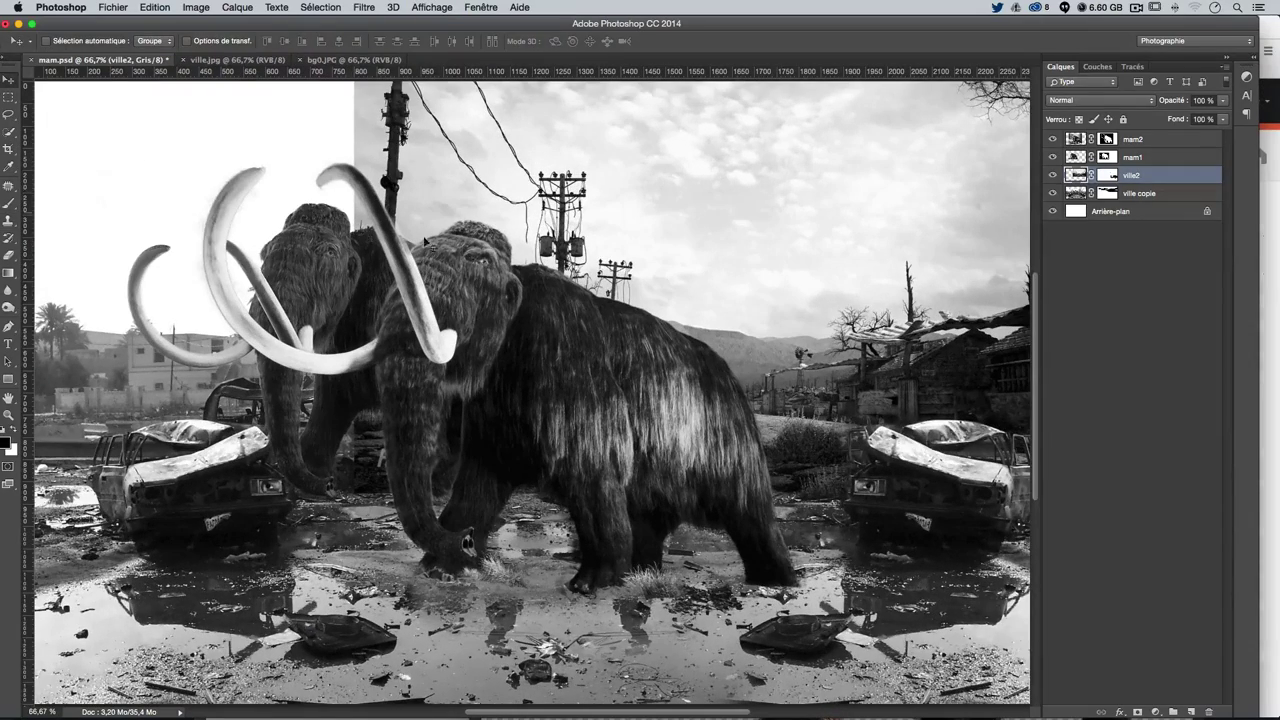
pyautogui.hotkey('ctrl', '-')
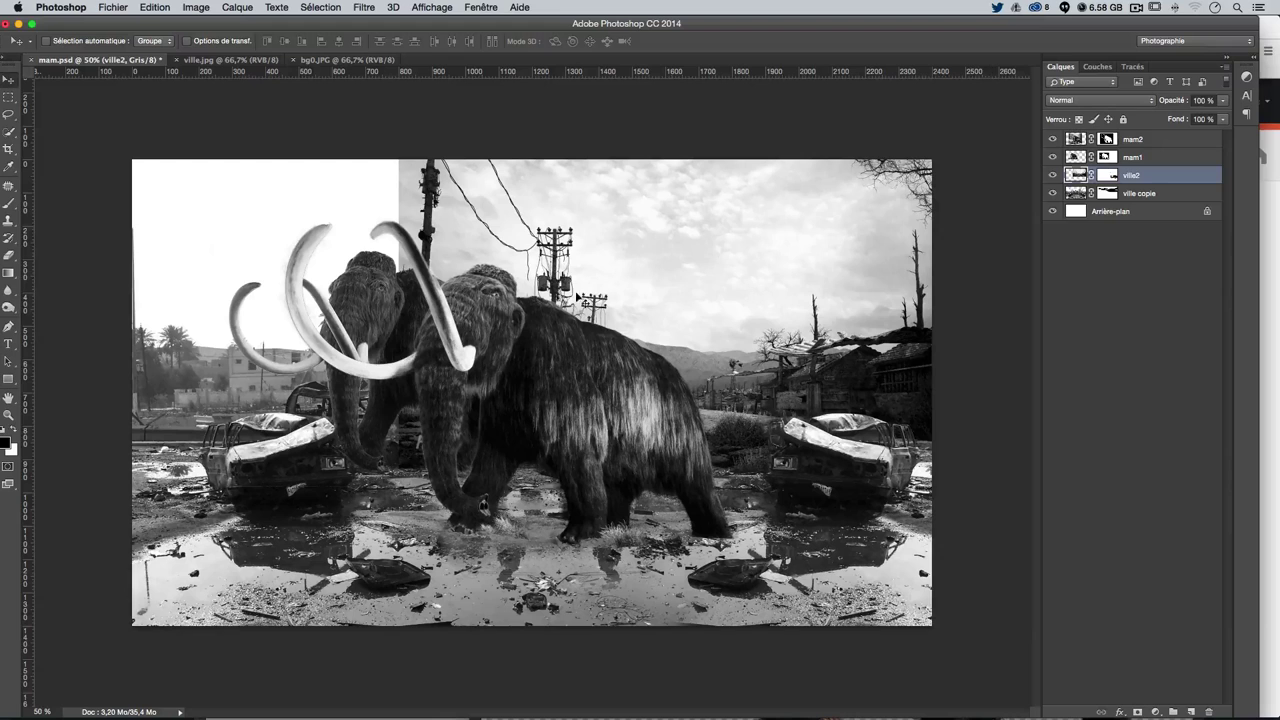
# Duplicate ville2 as ville2 copie, flip it horizontally, move it right, and select its mask
pyautogui.moveTo(492, 327); pyautogui.dragTo(612, 293)
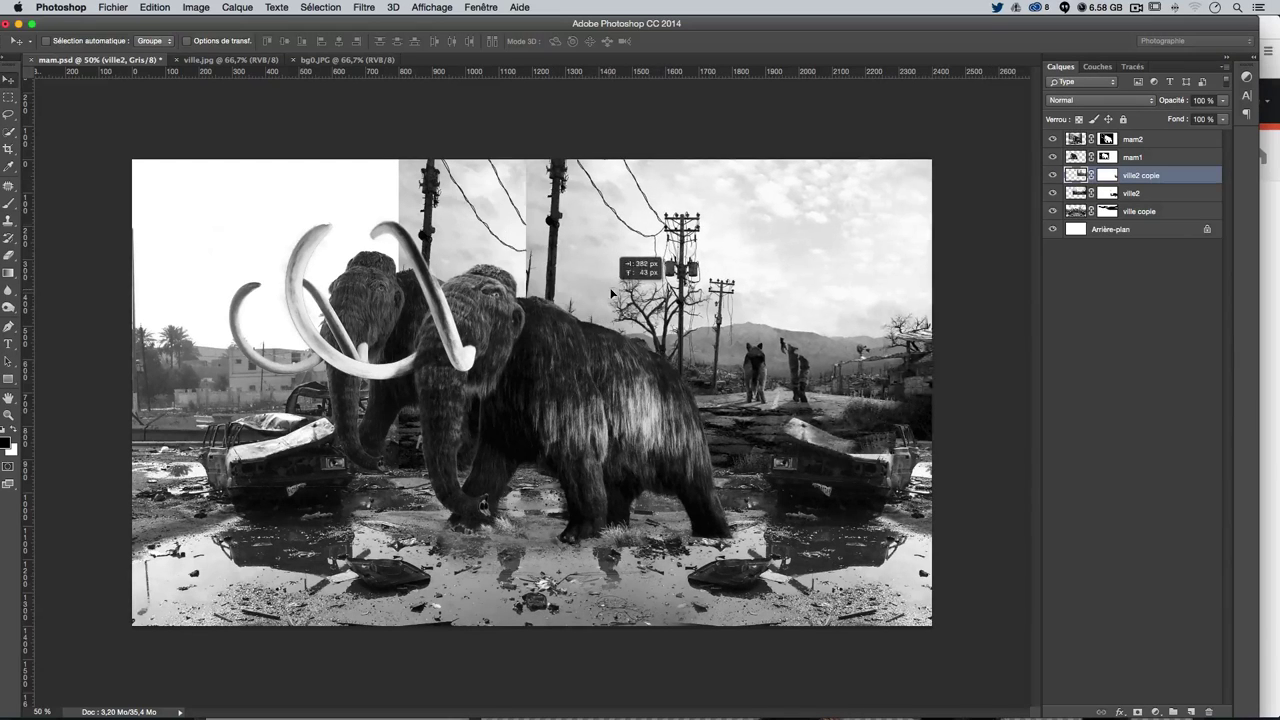
pyautogui.hotkey('ctrl', 't')
pyautogui.rightClick(662, 300)
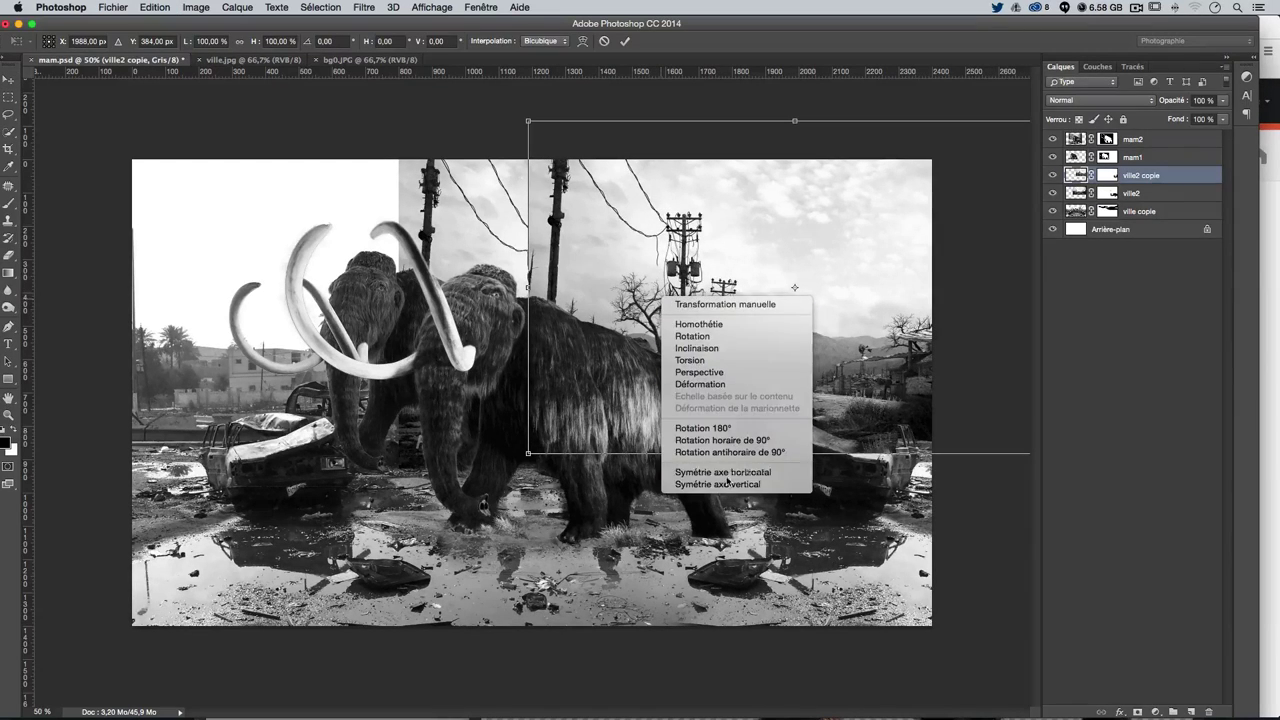
pyautogui.click(720, 475)
pyautogui.press('Return')
pyautogui.moveTo(826, 280)
pyautogui.mouseDown()
pyautogui.moveTo(782, 282)
pyautogui.moveTo(861, 223)
pyautogui.mouseUp()
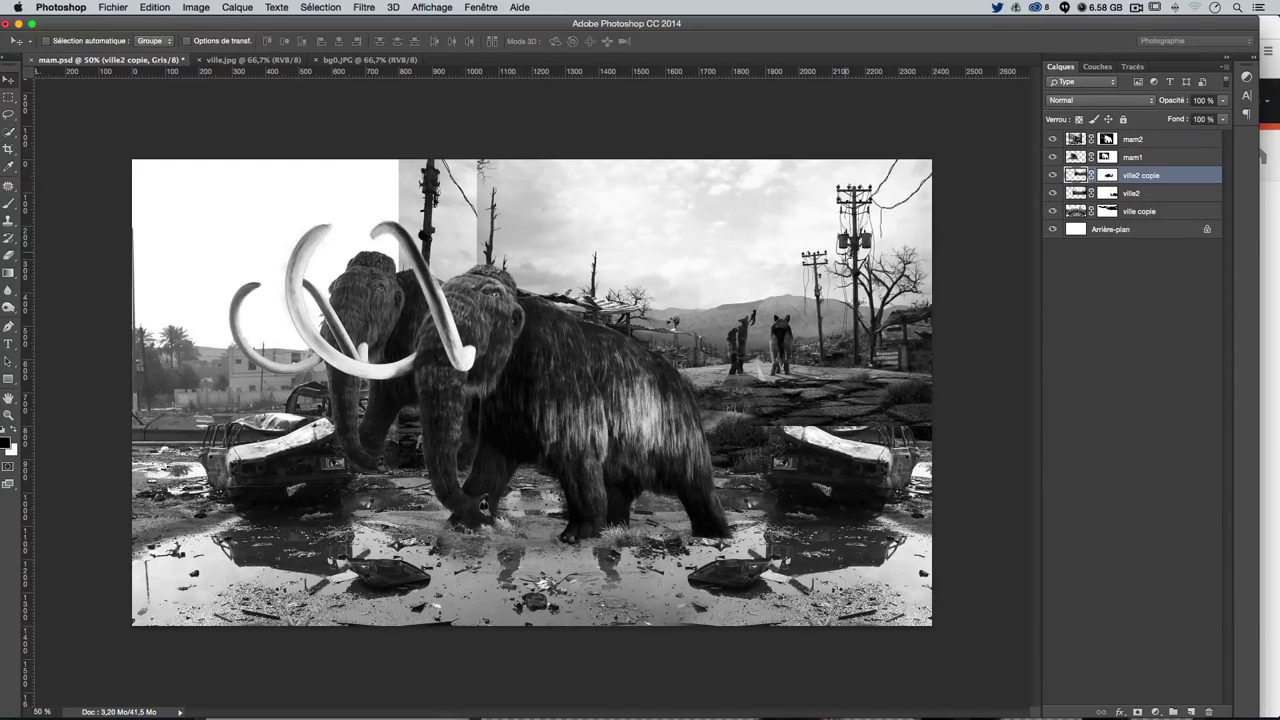
pyautogui.click(1108, 176)
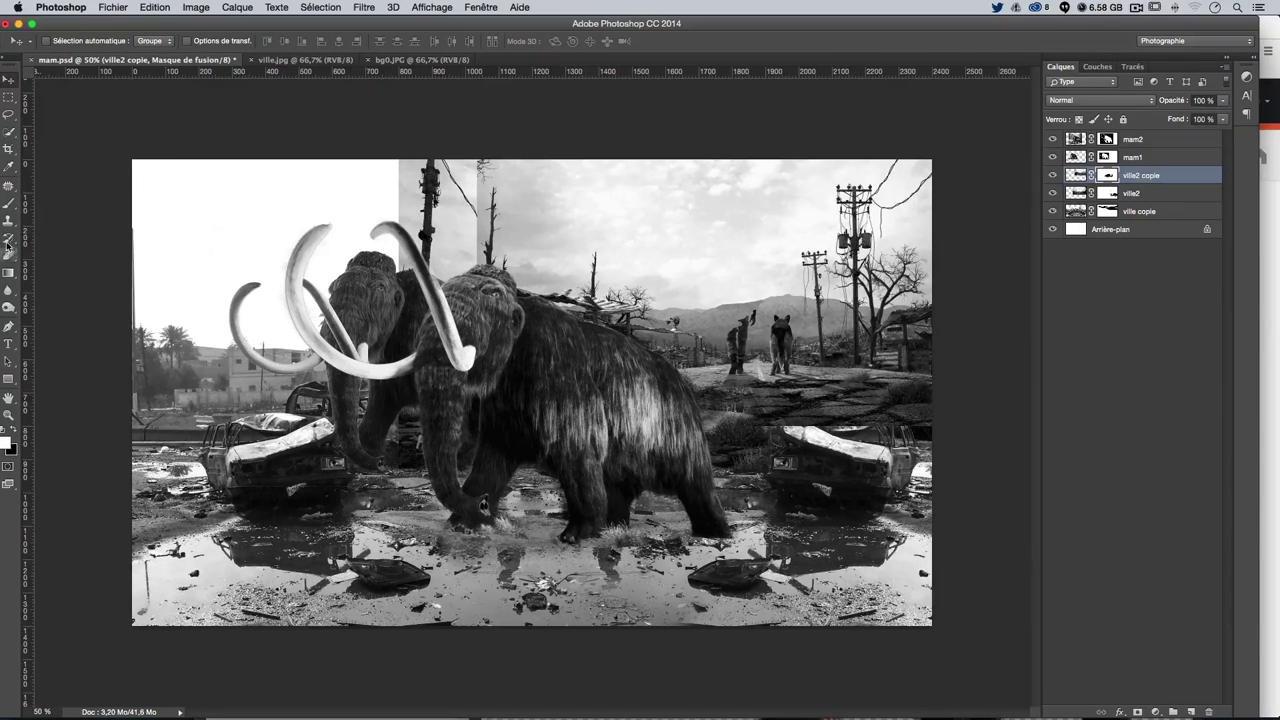
# Draw a black-to-white gradient on the ville2 copie mask to fade it into the right side
pyautogui.click(8, 272)
pyautogui.moveTo(920, 236)
pyautogui.mouseDown()
pyautogui.moveTo(718, 341)
pyautogui.moveTo(787, 334)
pyautogui.mouseUp()
pyautogui.hotkey('ctrl', 'z')
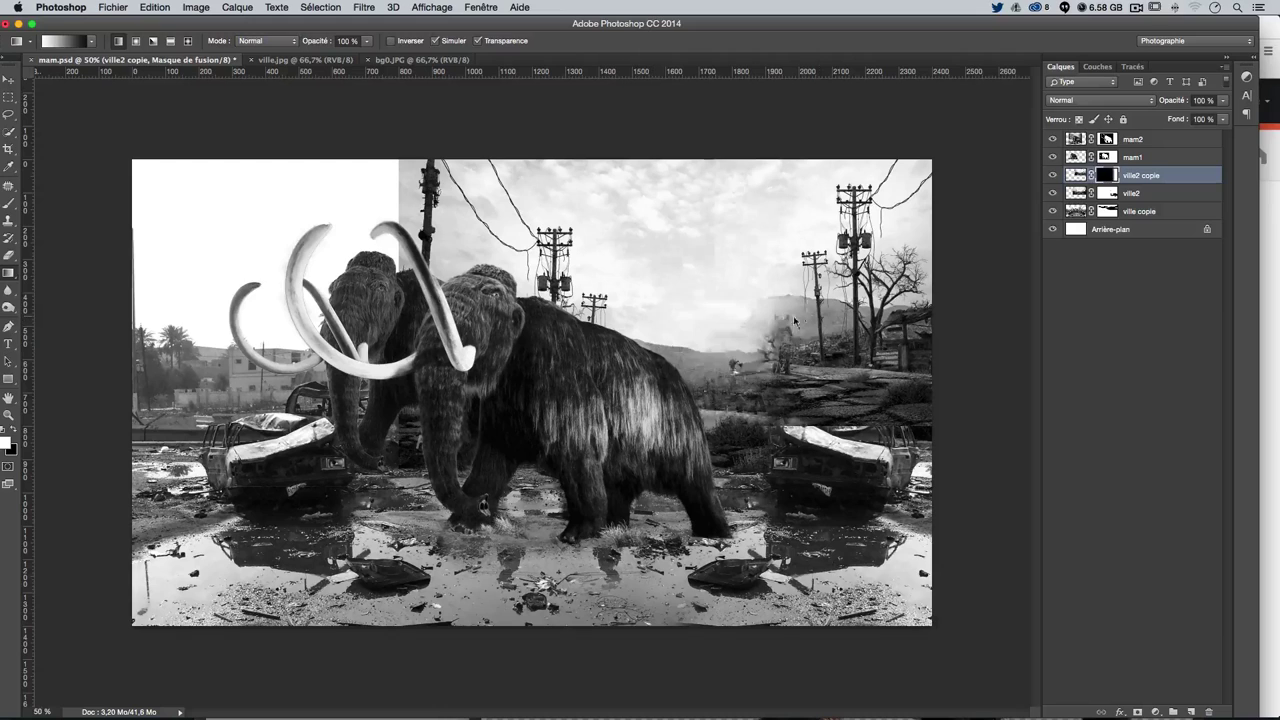
pyautogui.click(12, 429)
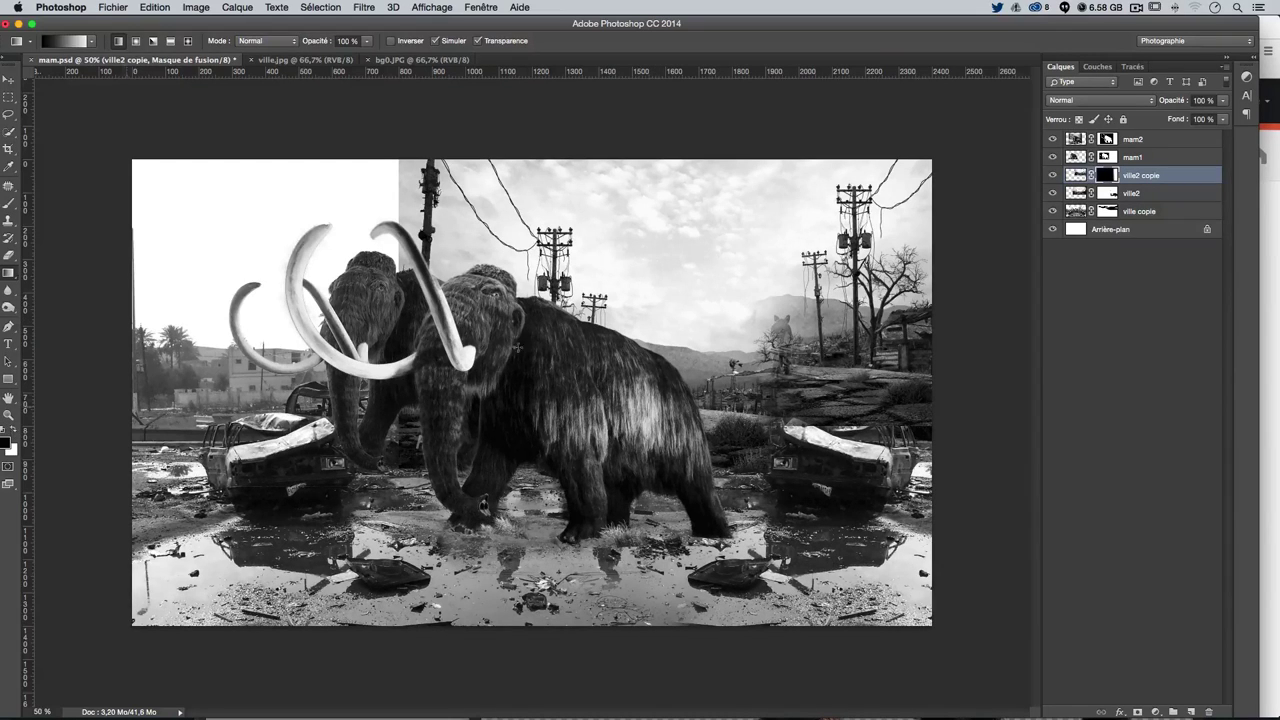
pyautogui.moveTo(686, 315)
pyautogui.mouseDown()
pyautogui.moveTo(803, 307)
pyautogui.moveTo(779, 313)
pyautogui.moveTo(792, 326)
pyautogui.moveTo(830, 323)
pyautogui.moveTo(818, 308)
pyautogui.mouseUp()
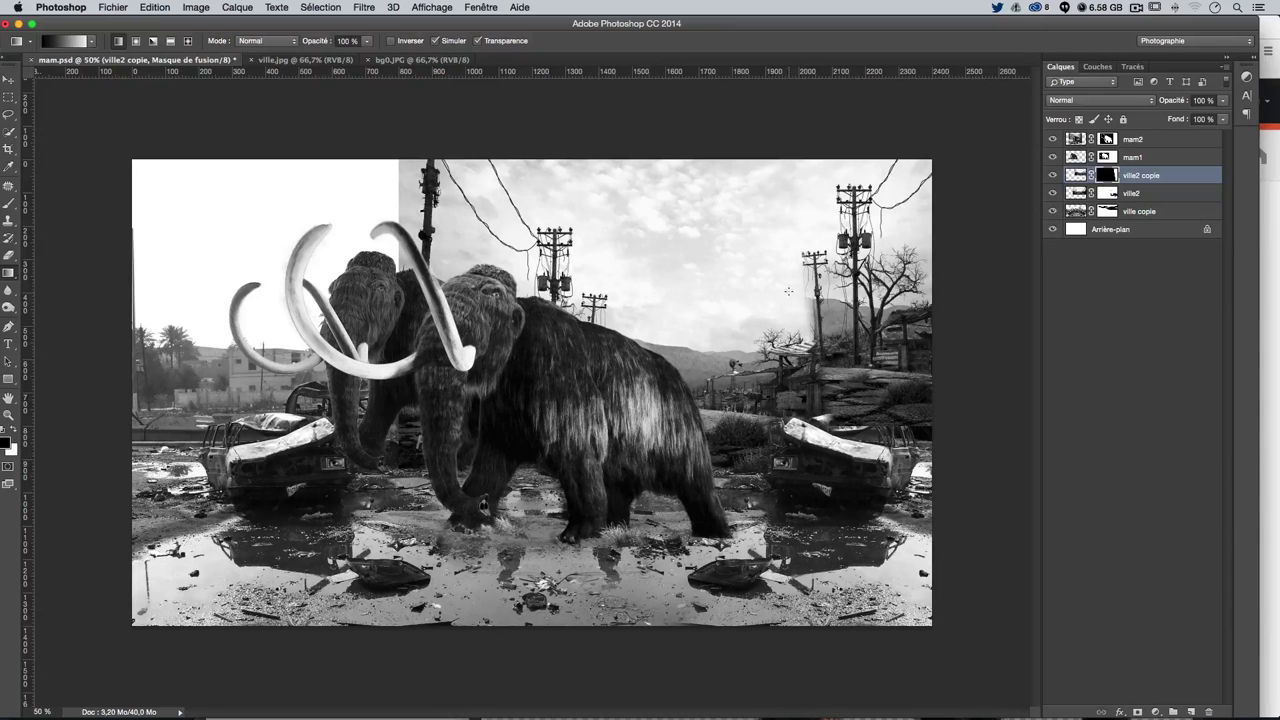
# Set ville2 copie to Obscurcir blend mode and nudge its content slightly down
pyautogui.press('v')
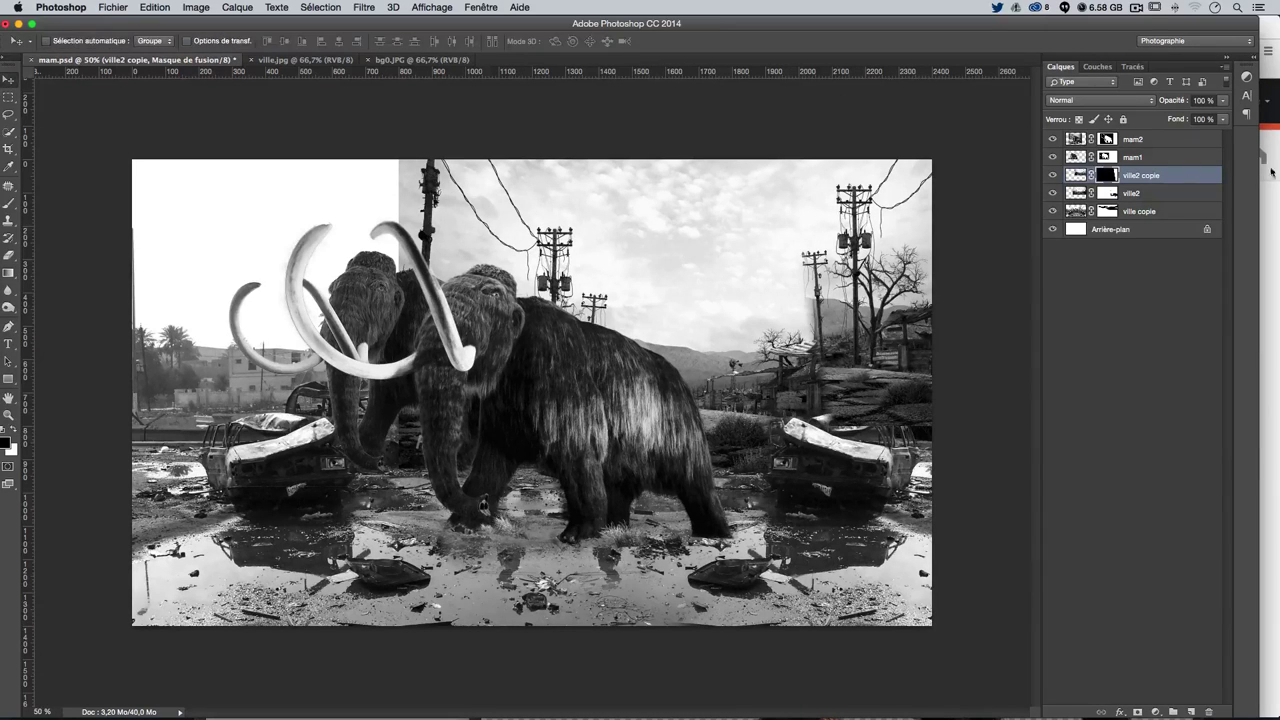
pyautogui.click(1072, 177)
pyautogui.click(1100, 100)
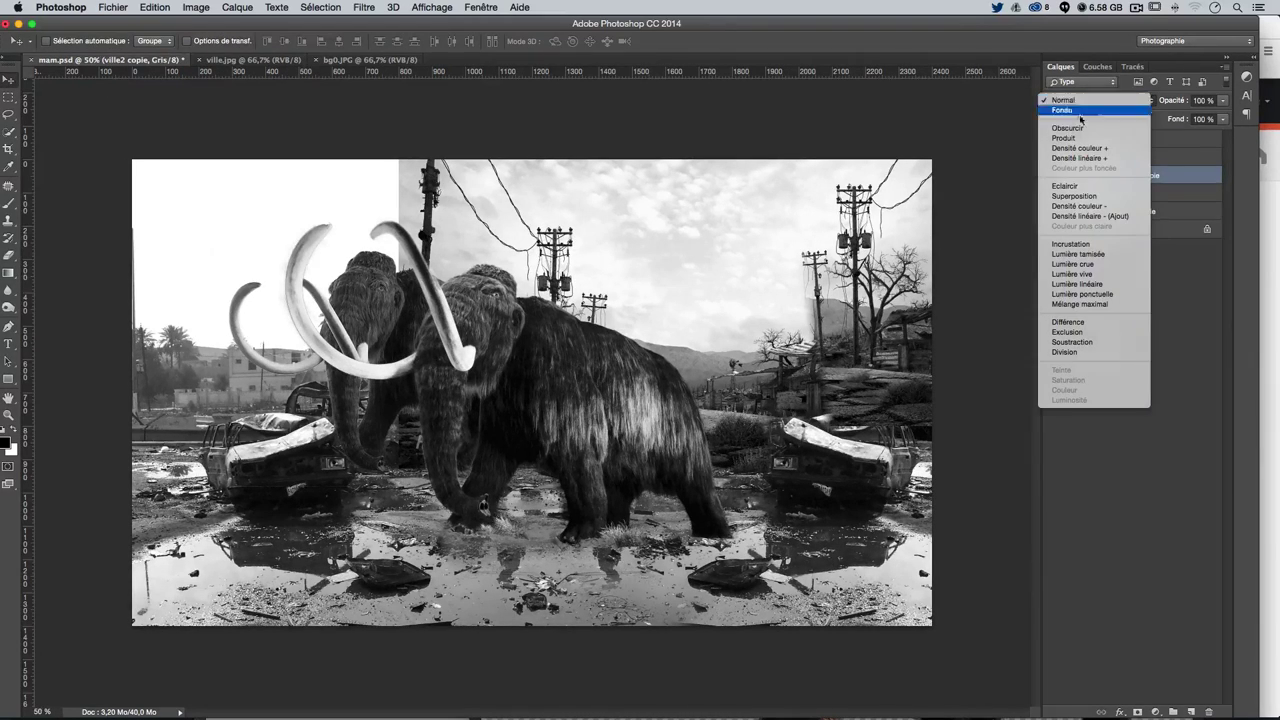
pyautogui.click(1086, 138)
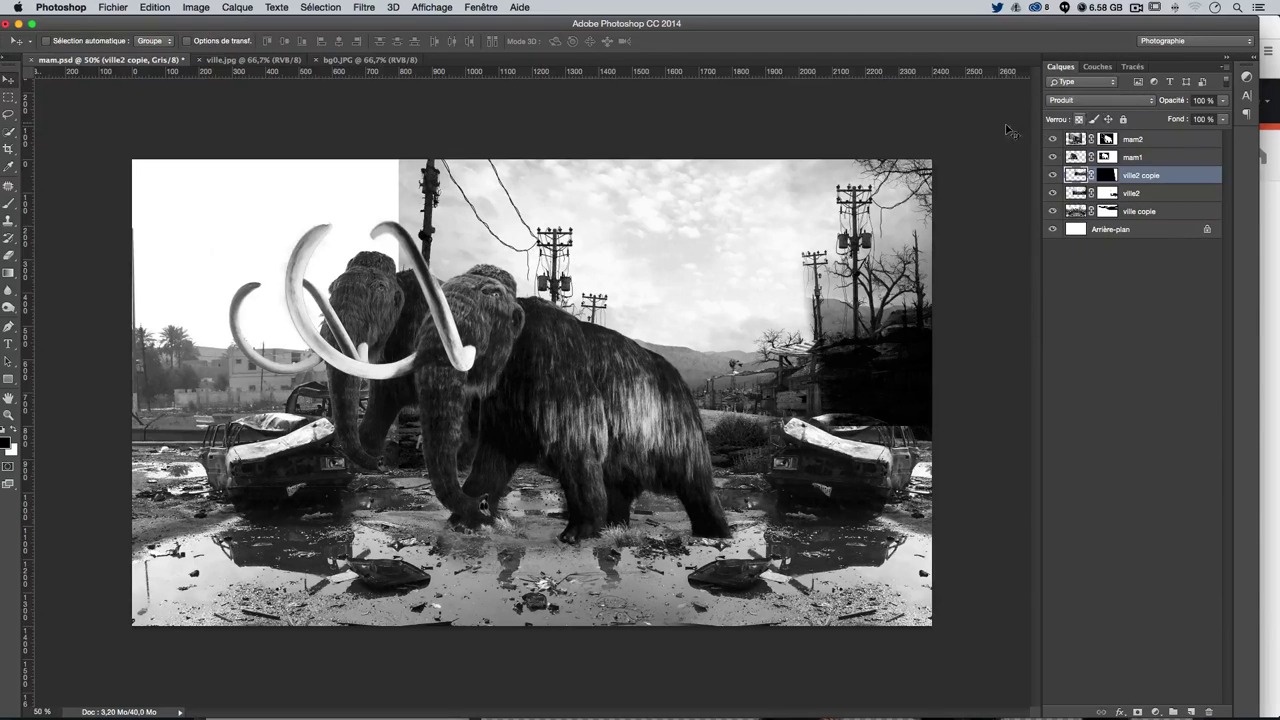
pyautogui.click(1080, 100)
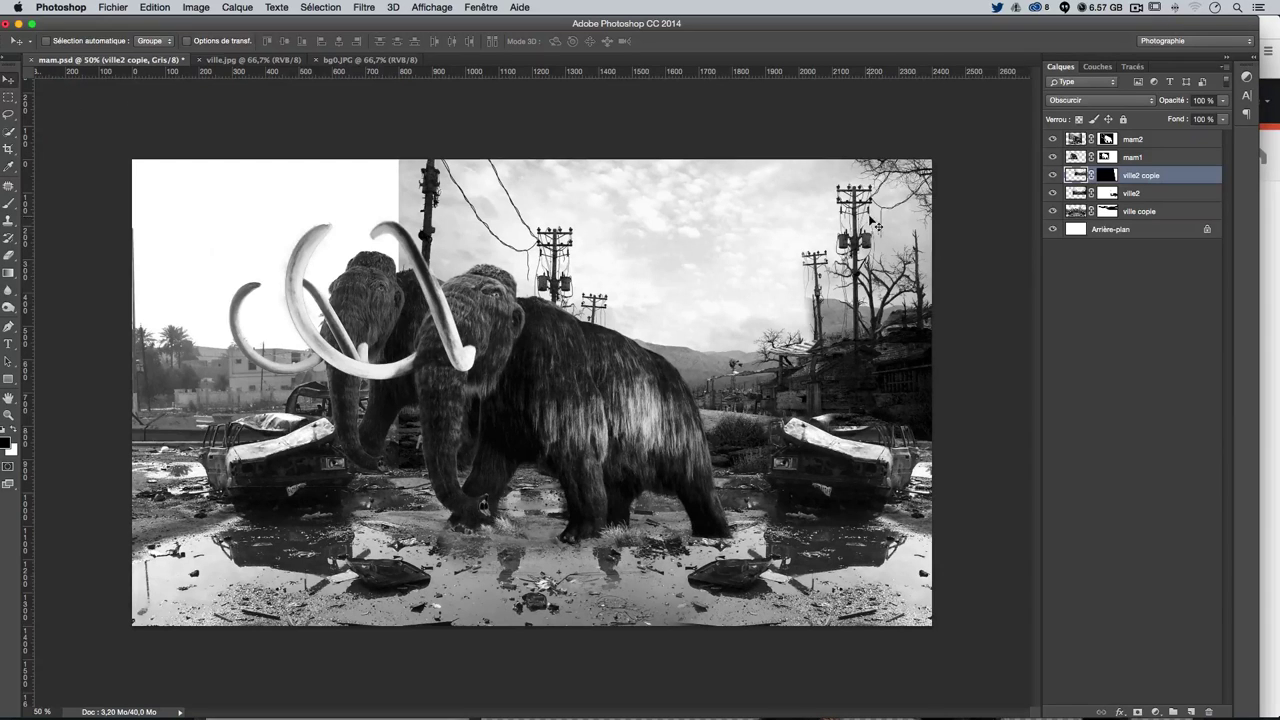
pyautogui.moveTo(871, 218)
pyautogui.mouseDown()
pyautogui.moveTo(875, 255)
pyautogui.moveTo(857, 256)
pyautogui.mouseUp()
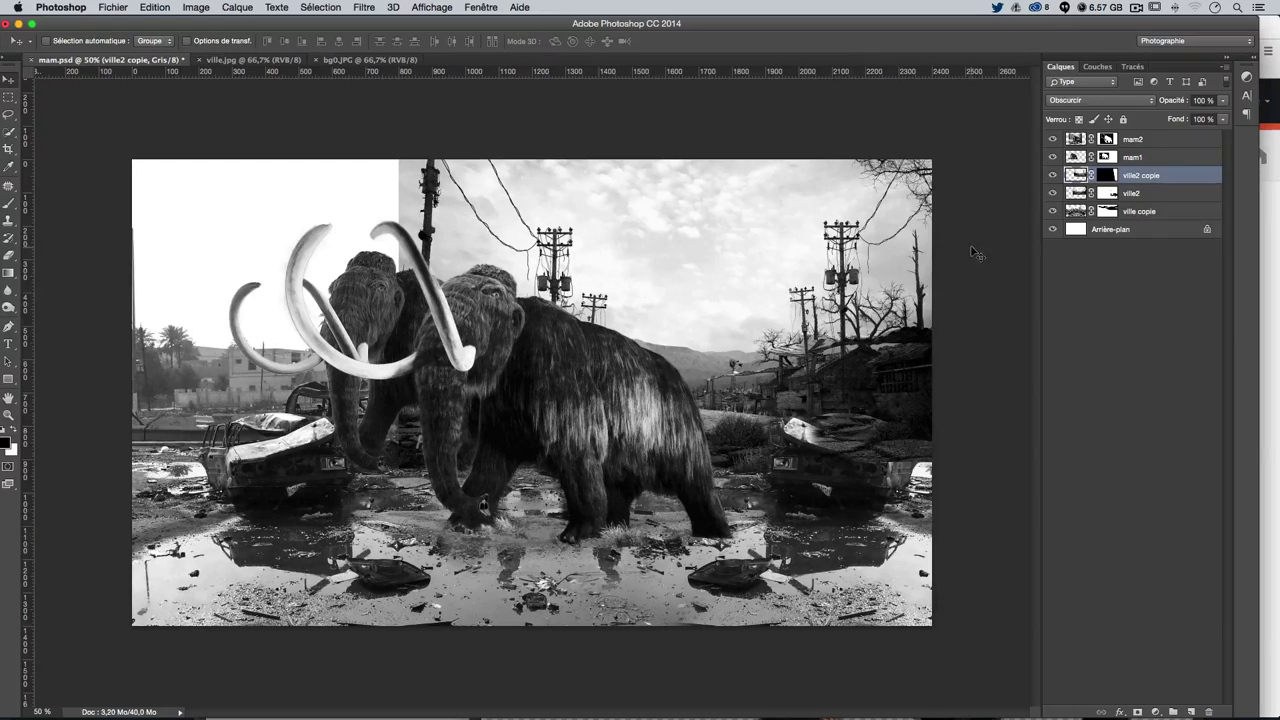
# Paint black on the ville2 copie mask to reveal the wrecked car on the right
pyautogui.click(1108, 176)
pyautogui.click(9, 203)
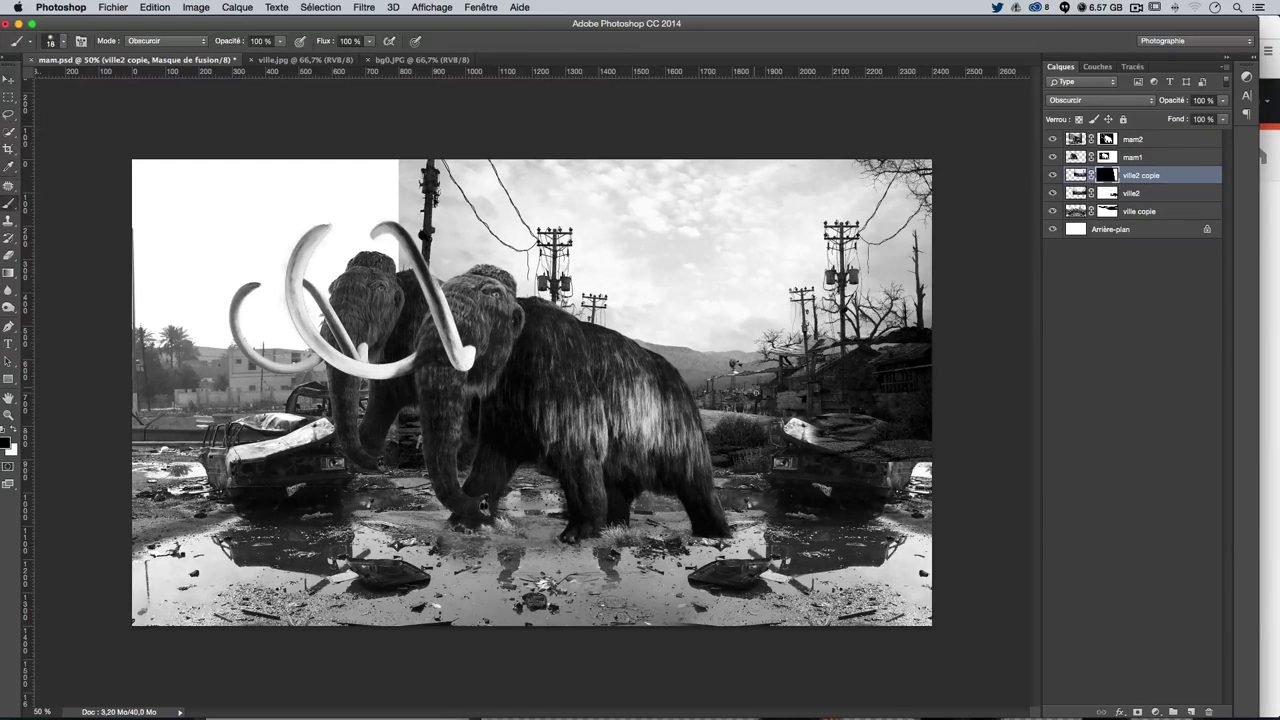
pyautogui.moveTo(833, 426)
pyautogui.mouseDown()
pyautogui.moveTo(877, 426)
pyautogui.moveTo(842, 395)
pyautogui.moveTo(896, 420)
pyautogui.moveTo(880, 348)
pyautogui.mouseUp()
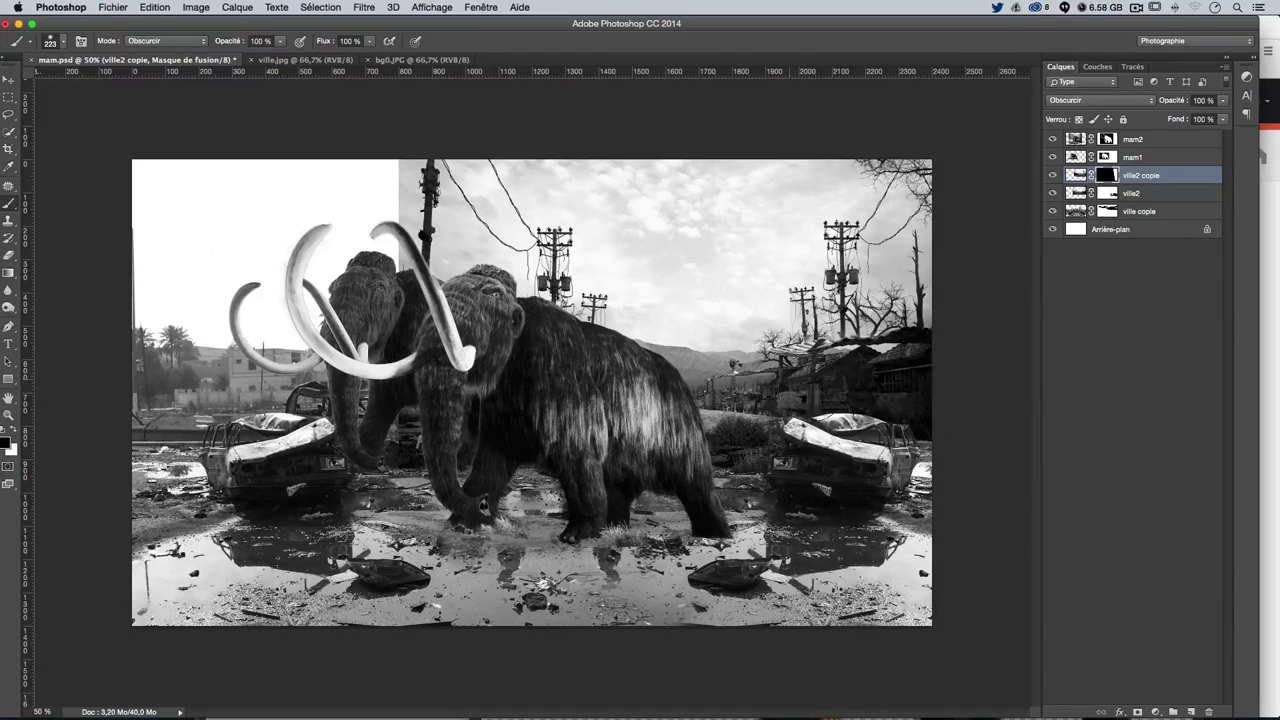
# With a ~78 px brush at 100% zoom, blend the house roofline, restoring the roof in white
pyautogui.hotkey('ctrl', '+')
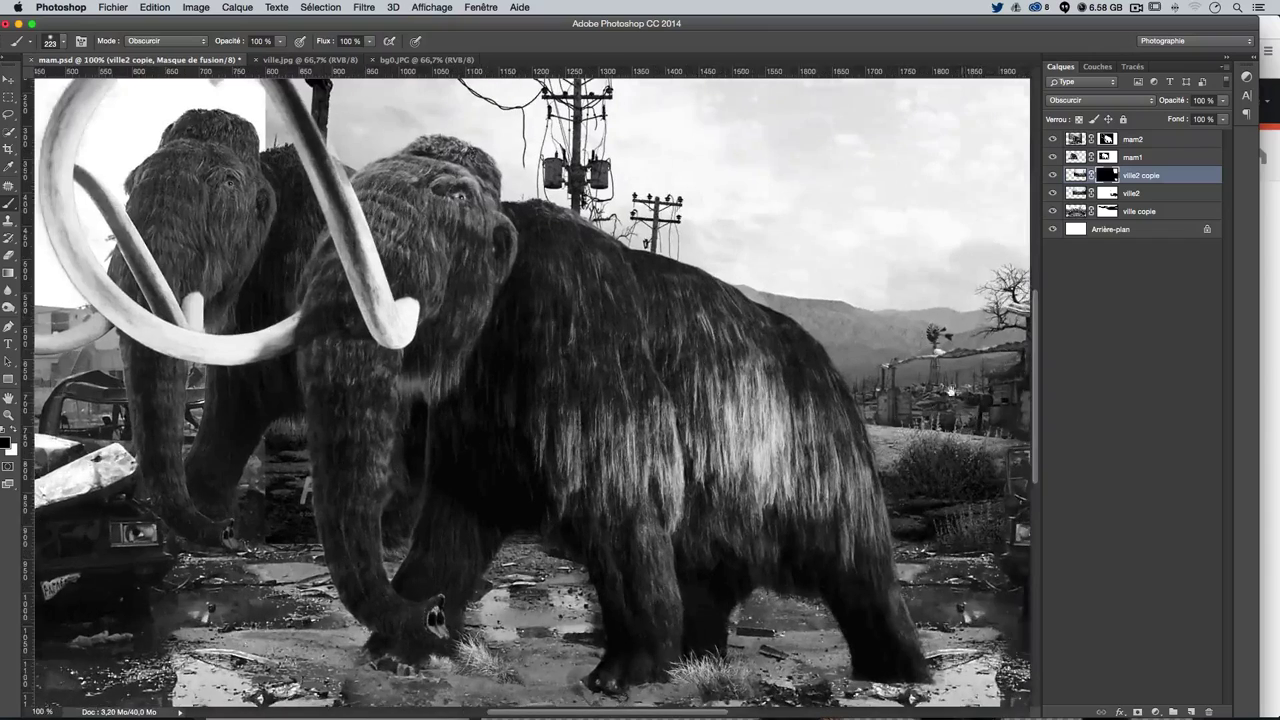
pyautogui.moveTo(963, 408); pyautogui.dragTo(480, 325)
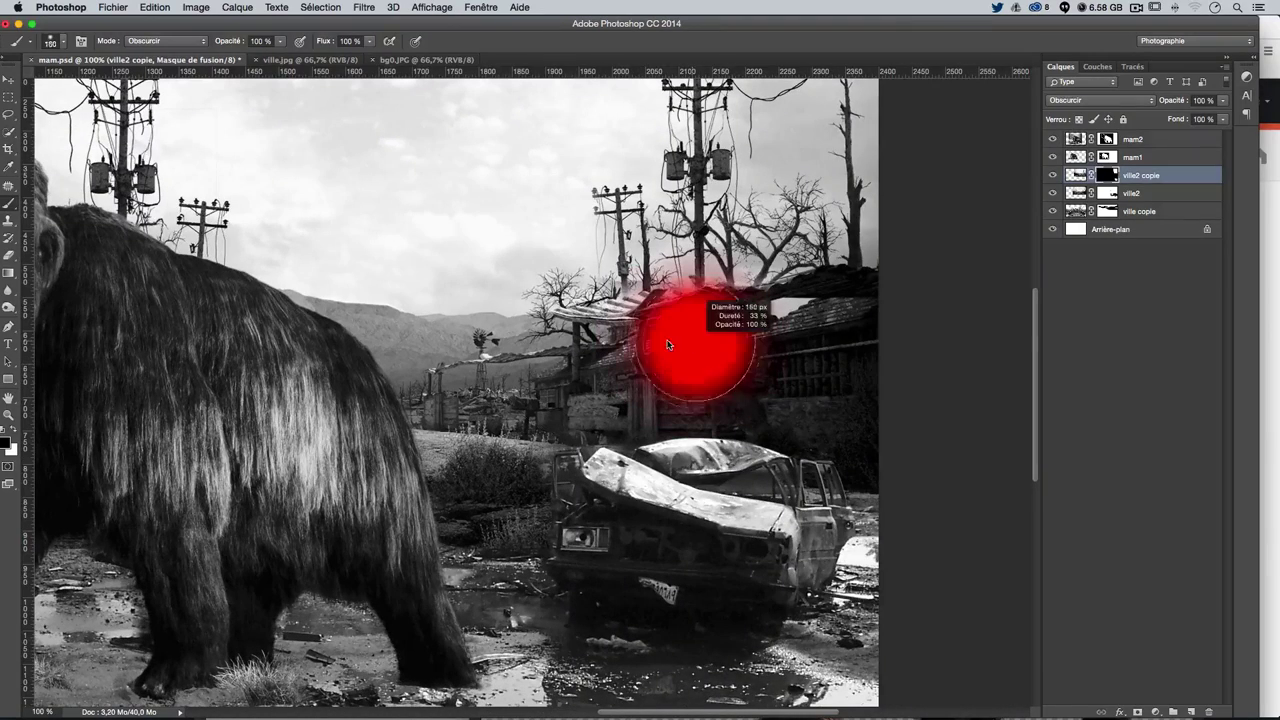
pyautogui.moveTo(686, 337); pyautogui.dragTo(630, 322)
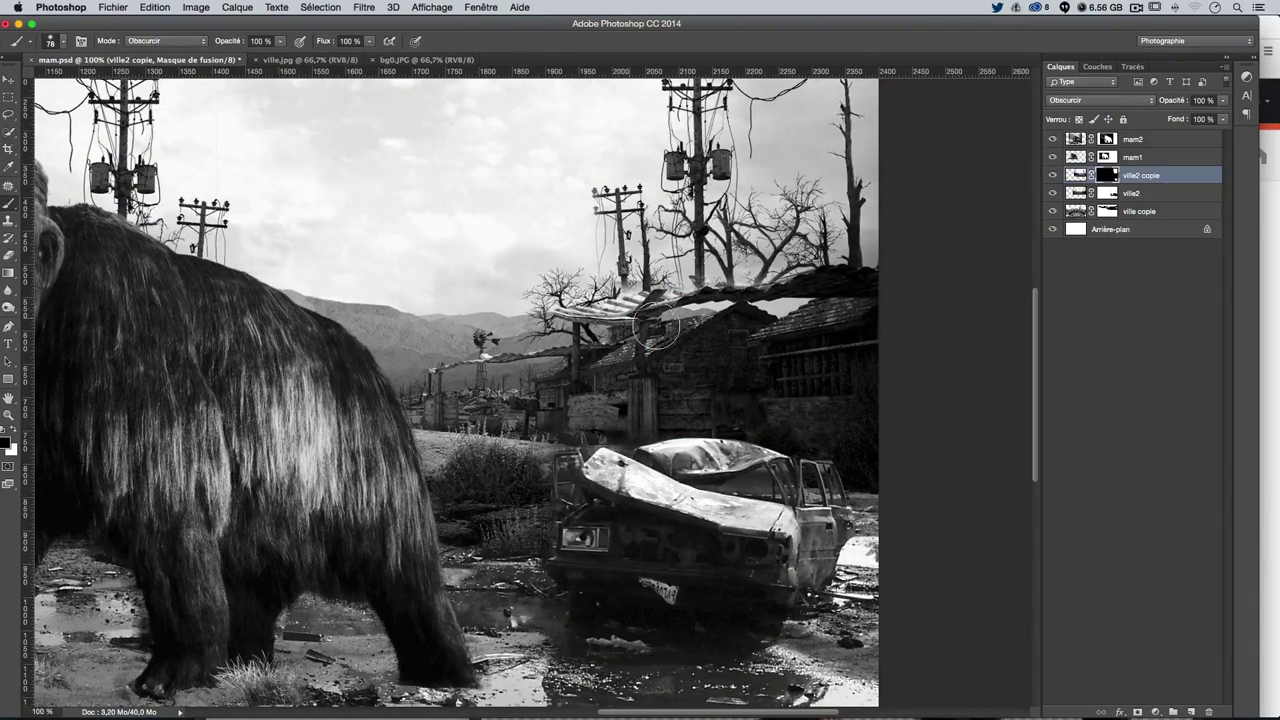
pyautogui.moveTo(687, 325)
pyautogui.mouseDown()
pyautogui.moveTo(770, 320)
pyautogui.moveTo(780, 300)
pyautogui.mouseUp()
pyautogui.press('x')
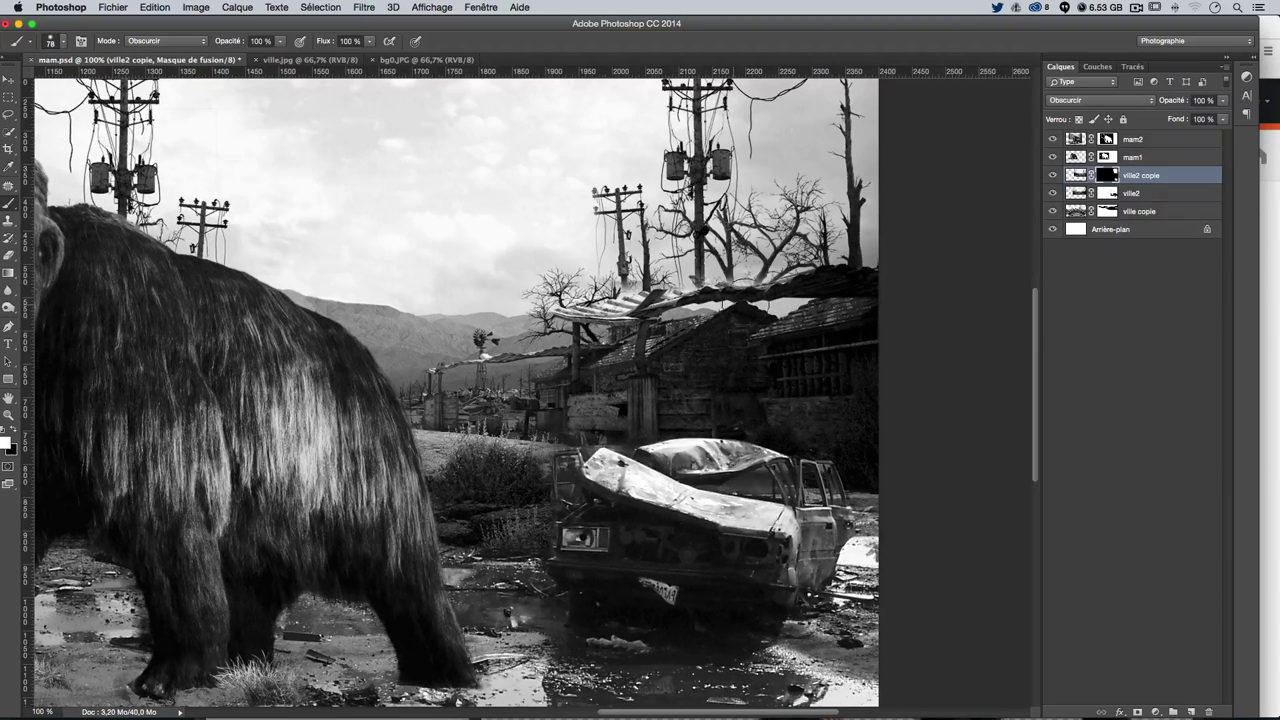
pyautogui.press('x')
pyautogui.press('super+minus')
pyautogui.press('super+minus')
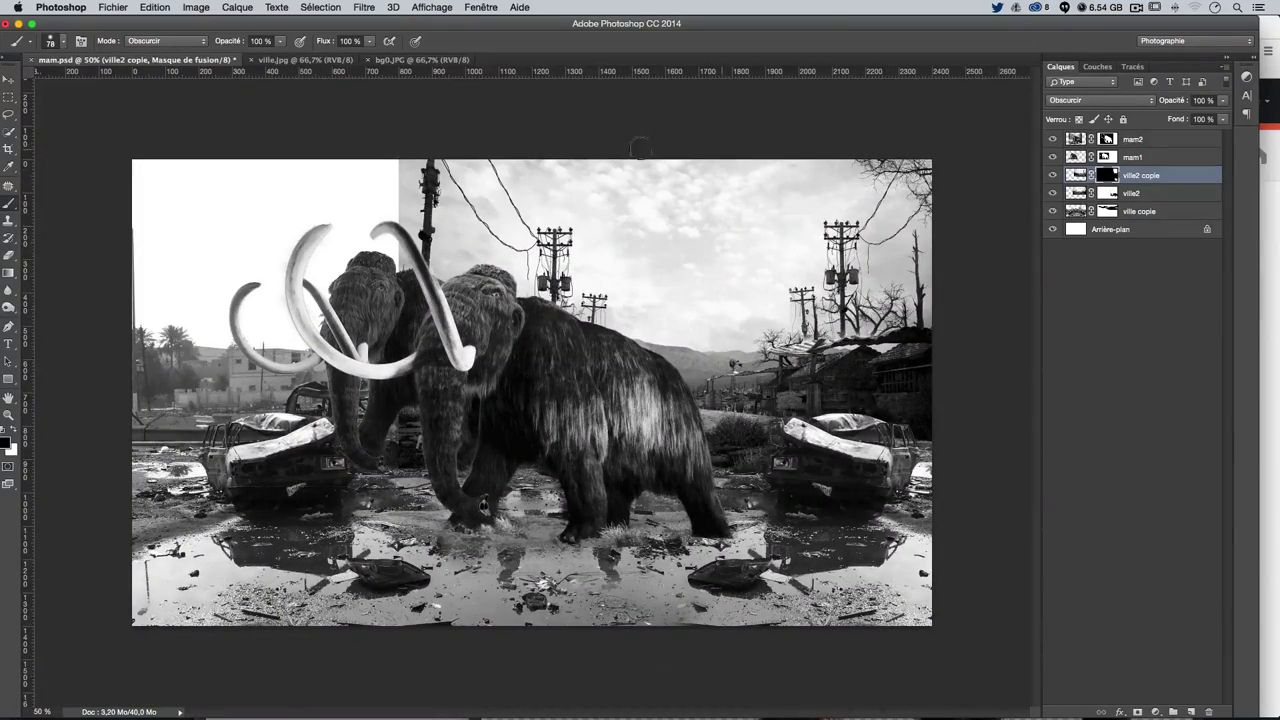
# On the ville2 mask, soften the hard vertical sky seam with a 280 px, 27% opacity brush
pyautogui.click(1083, 199)
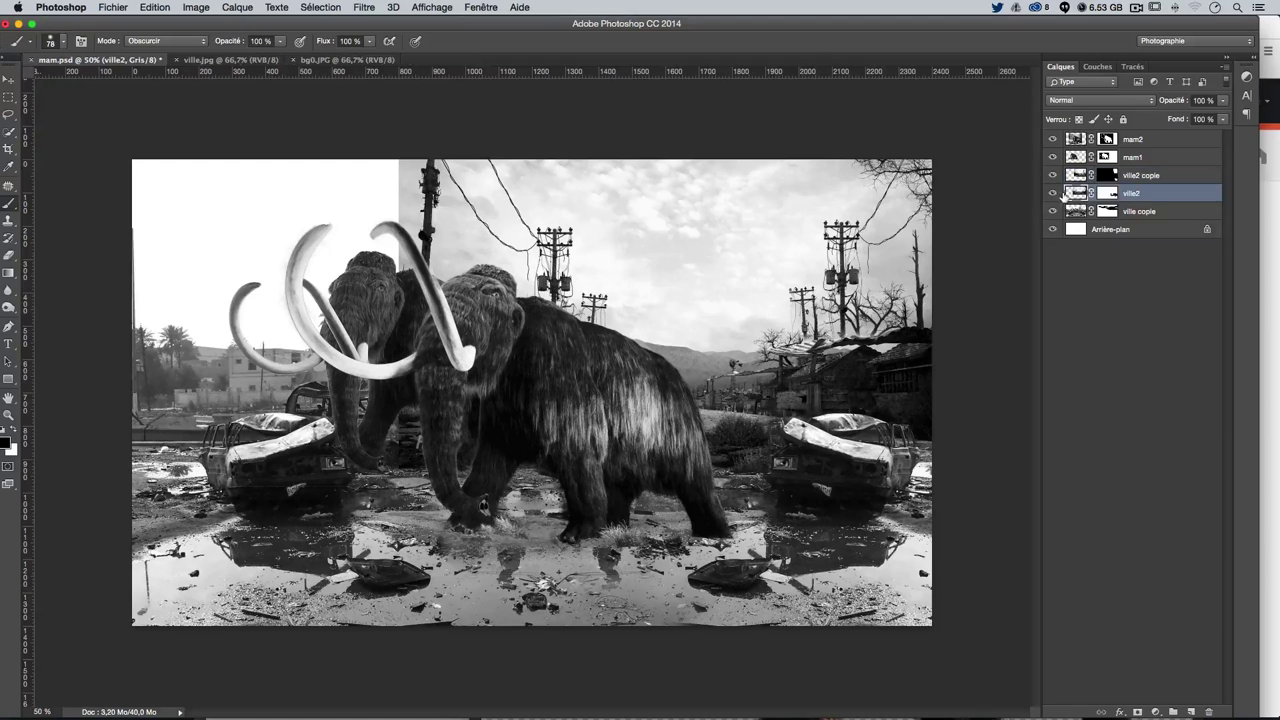
pyautogui.click(1051, 194)
pyautogui.click(1051, 194)
pyautogui.click(1110, 195)
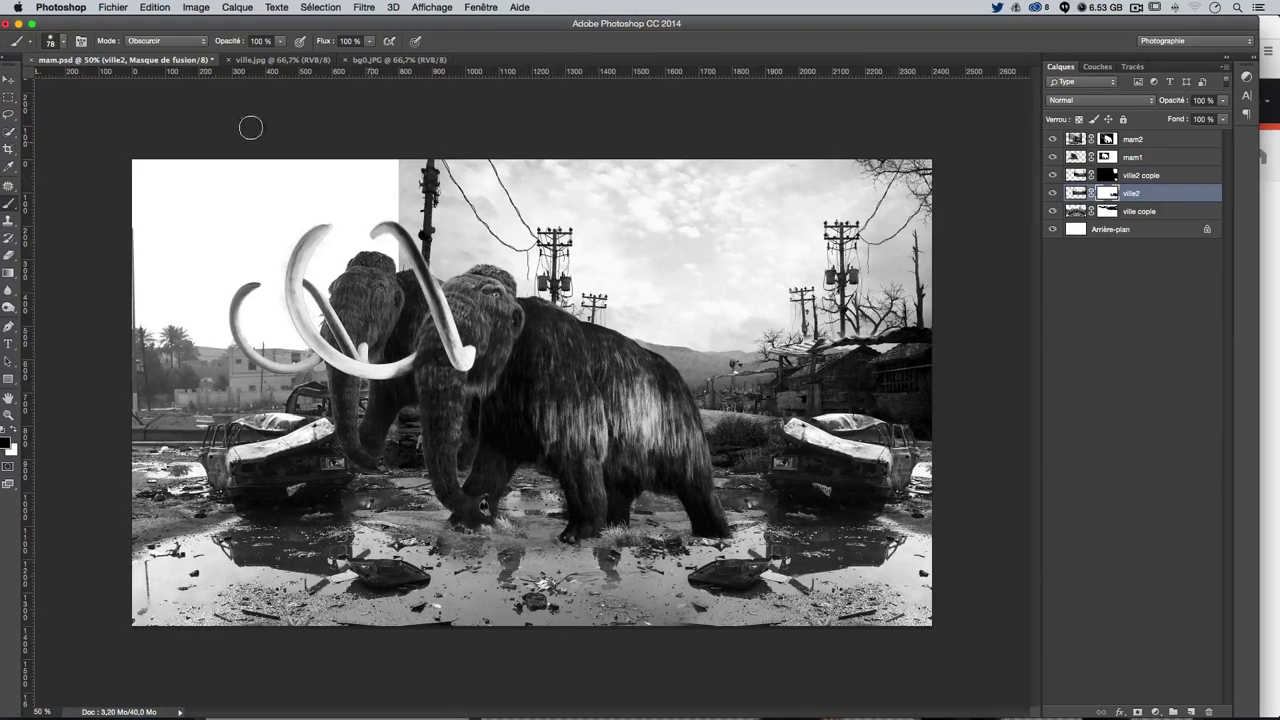
pyautogui.moveTo(396, 162); pyautogui.dragTo(389, 161)
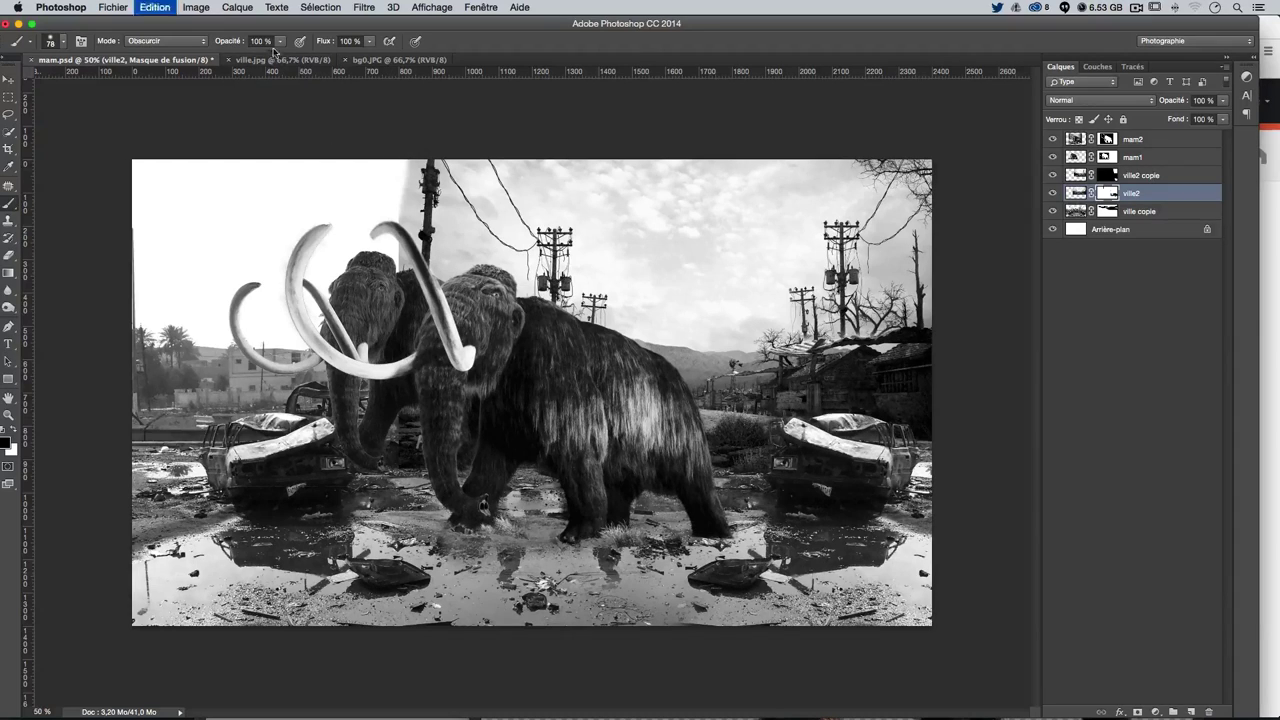
pyautogui.hotkey('ctrl', 'z')
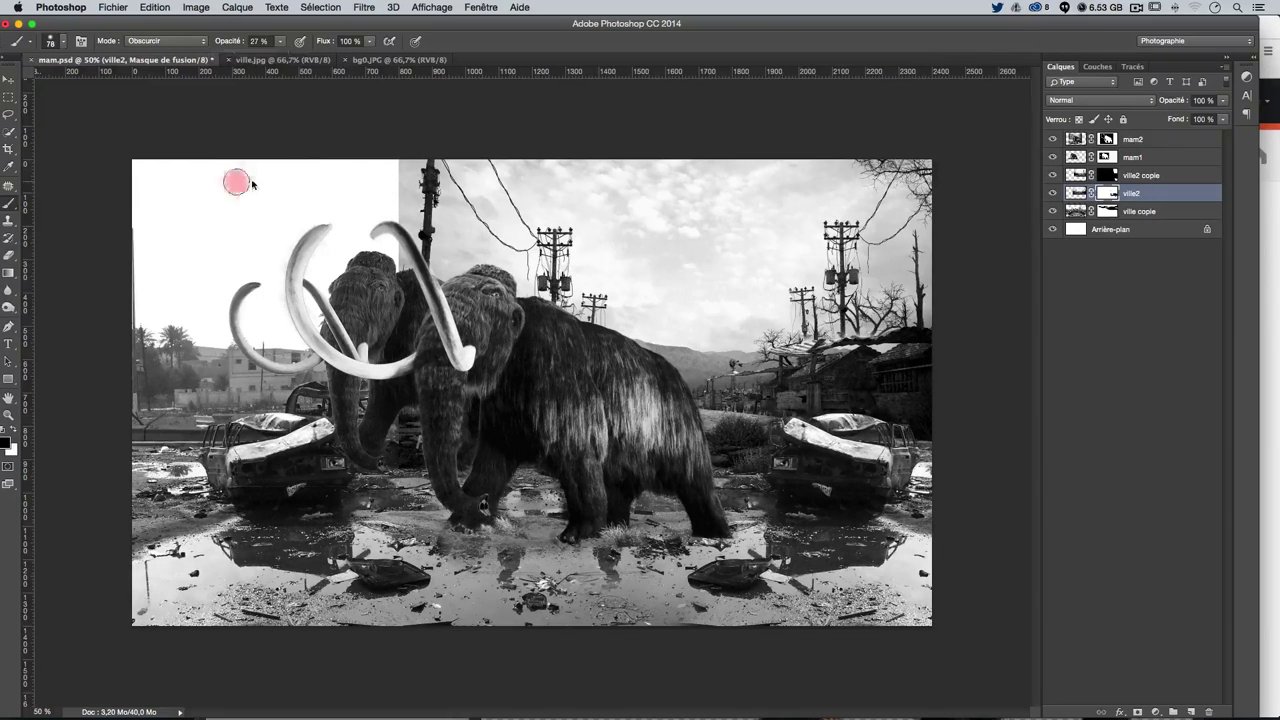
pyautogui.moveTo(221, 148)
pyautogui.mouseDown()
pyautogui.moveTo(300, 190)
pyautogui.moveTo(378, 169)
pyautogui.moveTo(351, 172)
pyautogui.mouseUp()
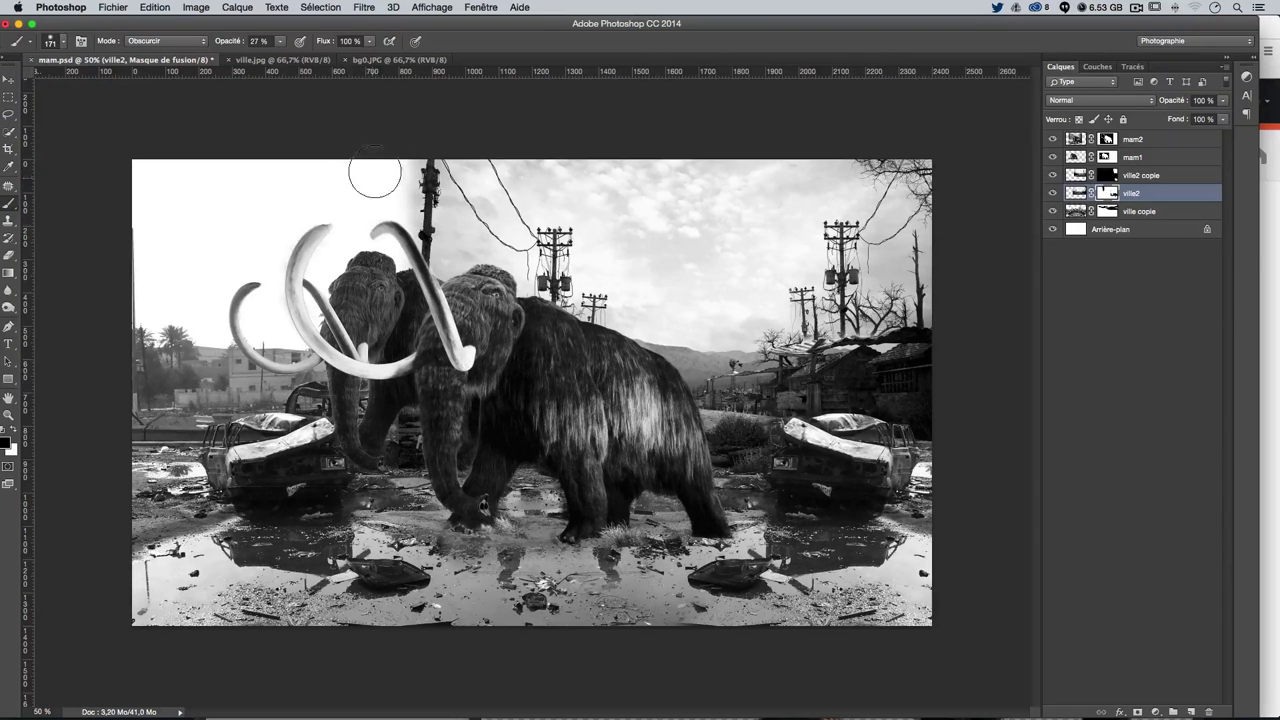
# Lasso a 40 px-feathered patch of cloudy sky on ville2 and copy it to Calque 1
pyautogui.click(8, 79)
pyautogui.click(7, 115)
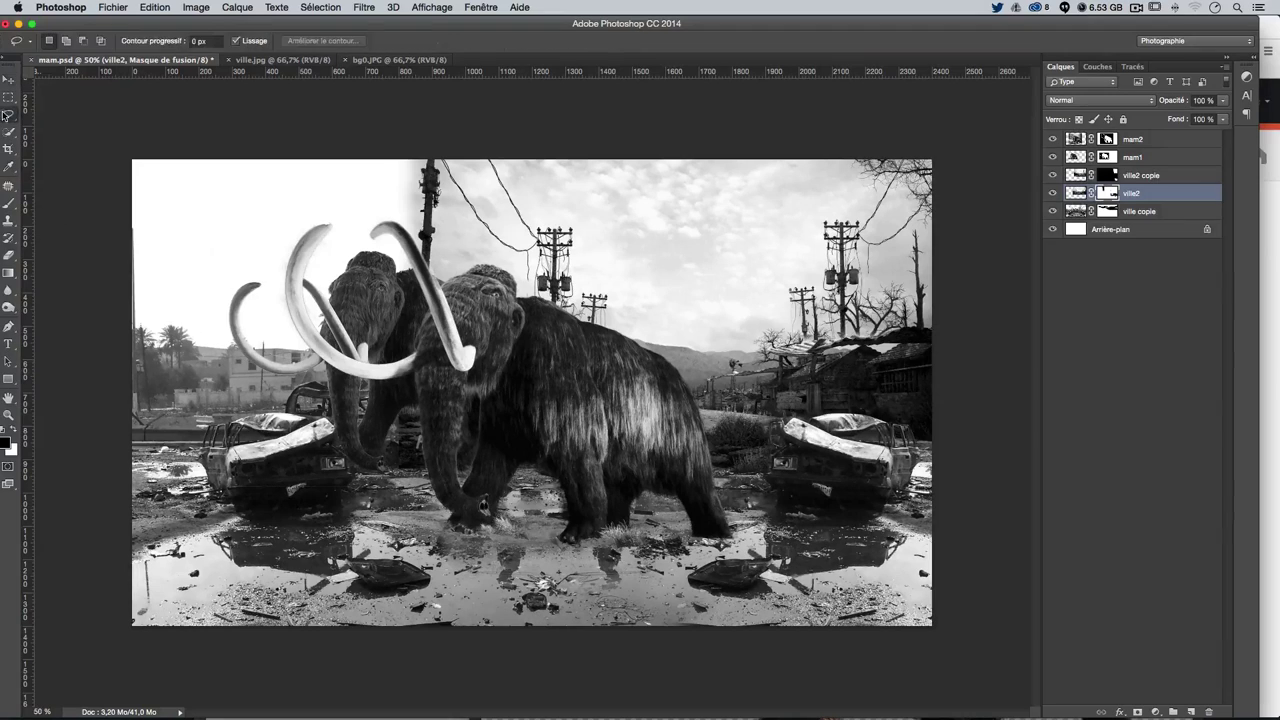
pyautogui.click(200, 41)
pyautogui.write('40')
pyautogui.press('Return')
pyautogui.click(1075, 193)
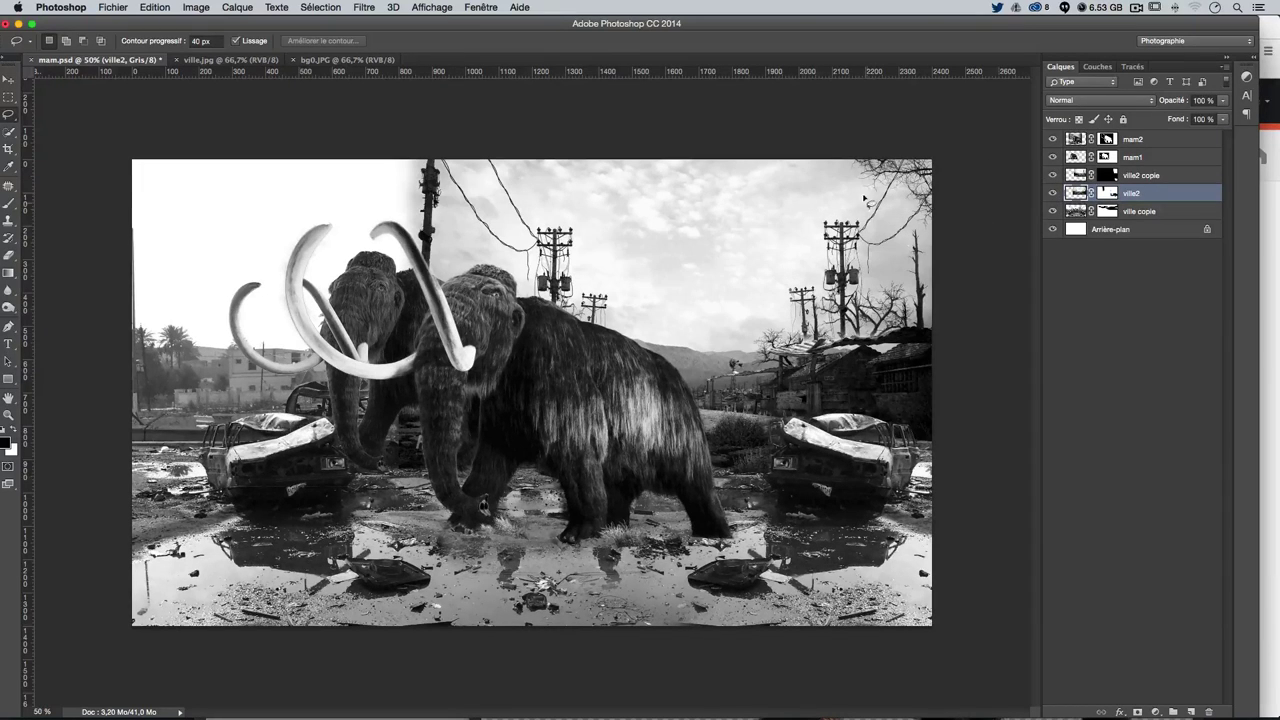
pyautogui.moveTo(861, 203)
pyautogui.mouseDown()
pyautogui.moveTo(609, 290)
pyautogui.moveTo(588, 232)
pyautogui.moveTo(528, 197)
pyautogui.mouseUp()
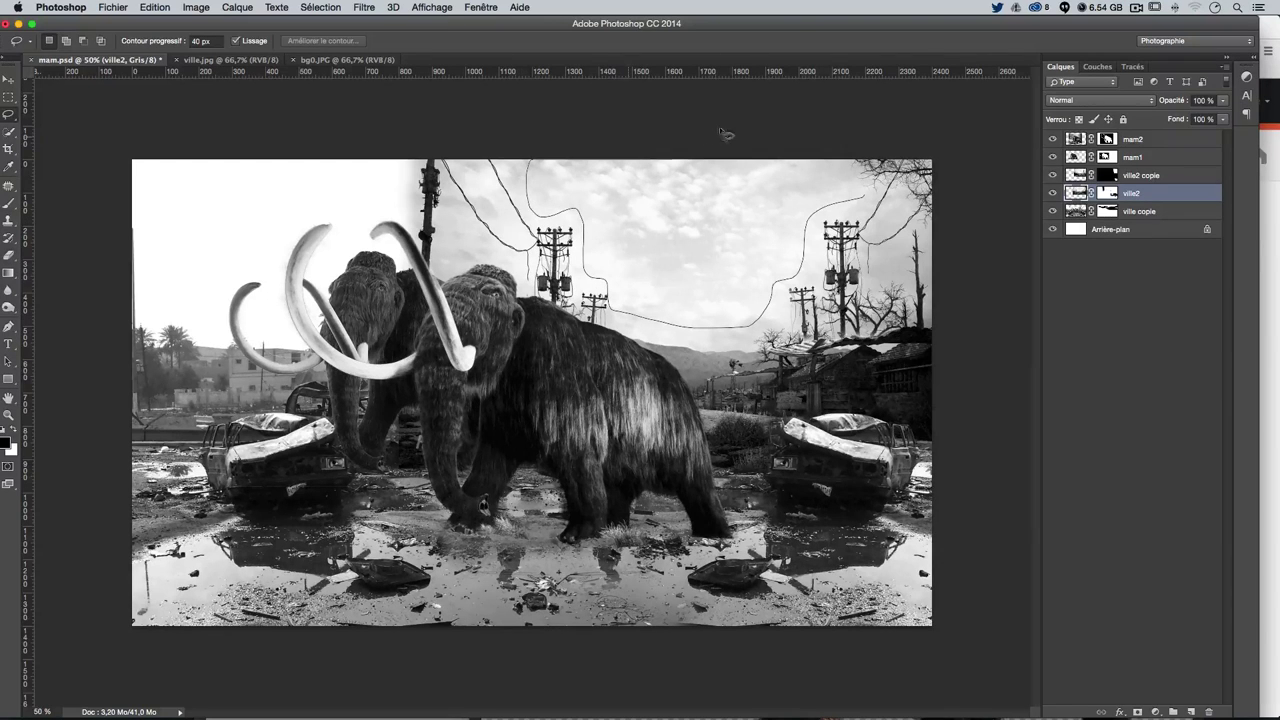
pyautogui.moveTo(725, 133); pyautogui.dragTo(850, 185)
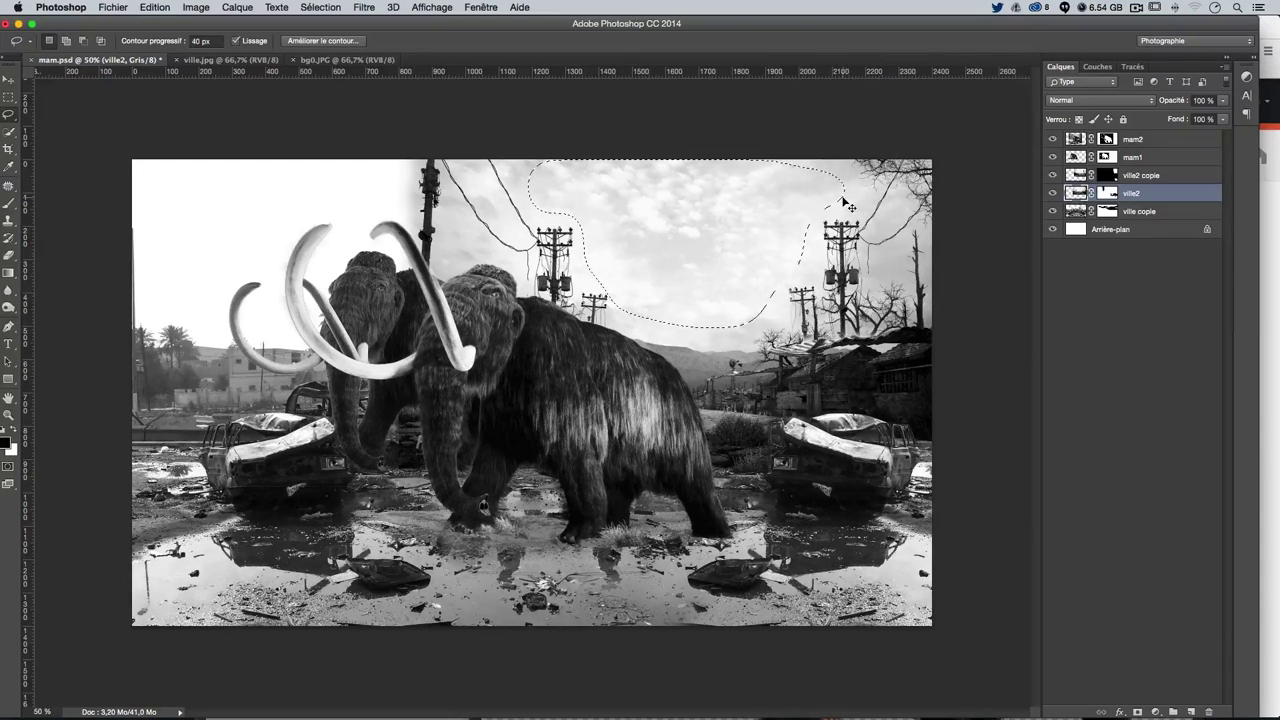
pyautogui.hotkey('ctrl', 'j')
# Move Calque 1's clouds over the blank left sky and erase the faint pylons at 42% opacity
pyautogui.click(7, 77)
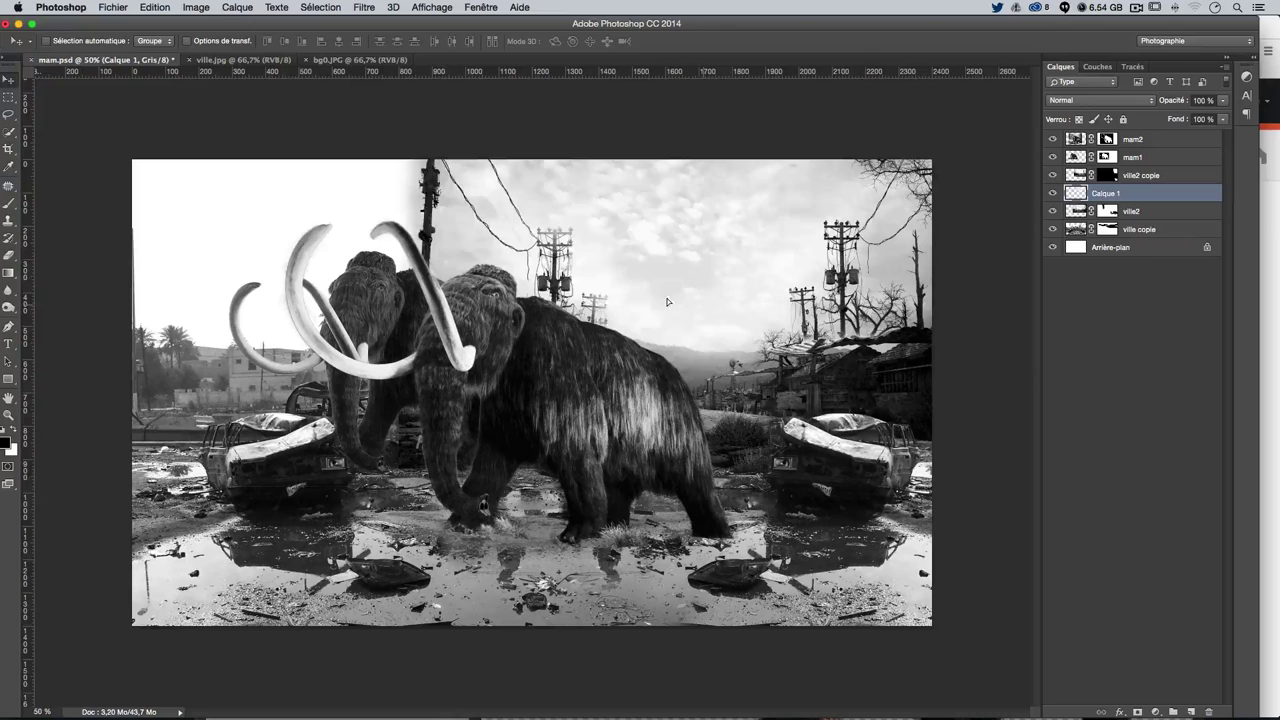
pyautogui.moveTo(908, 219)
pyautogui.mouseDown()
pyautogui.moveTo(291, 278)
pyautogui.moveTo(343, 306)
pyautogui.moveTo(346, 322)
pyautogui.mouseUp()
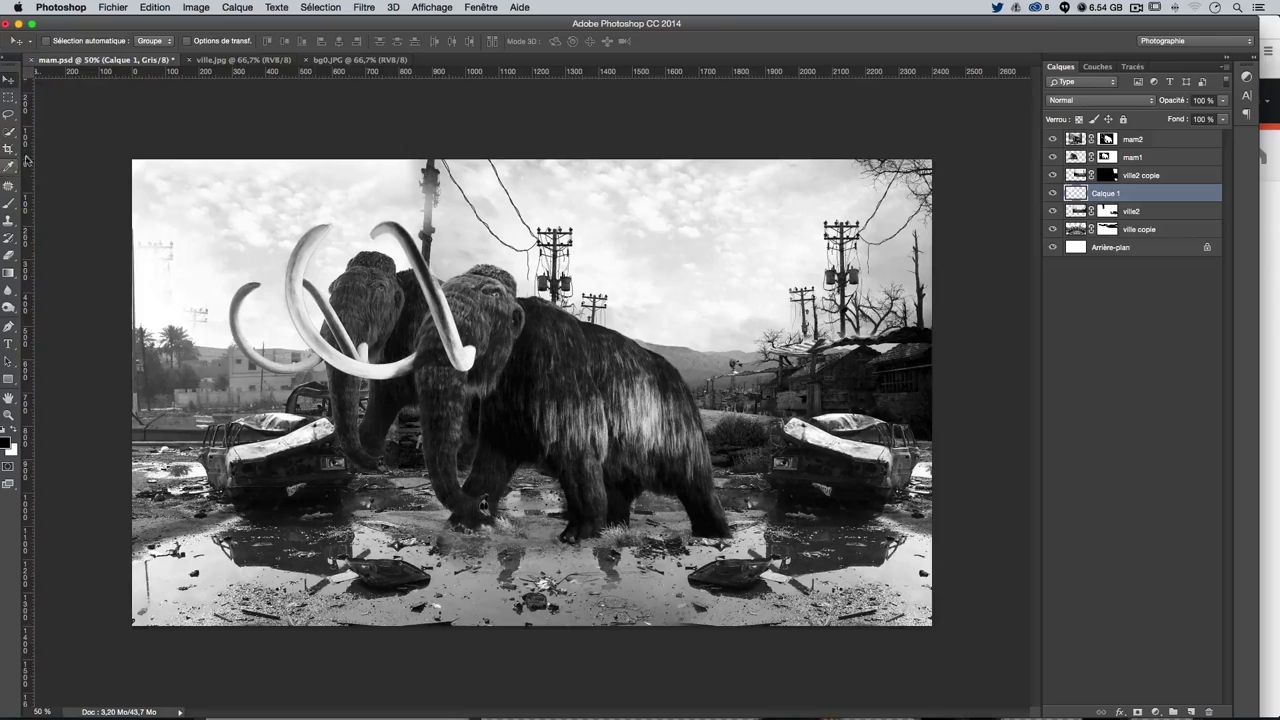
pyautogui.click(8, 255)
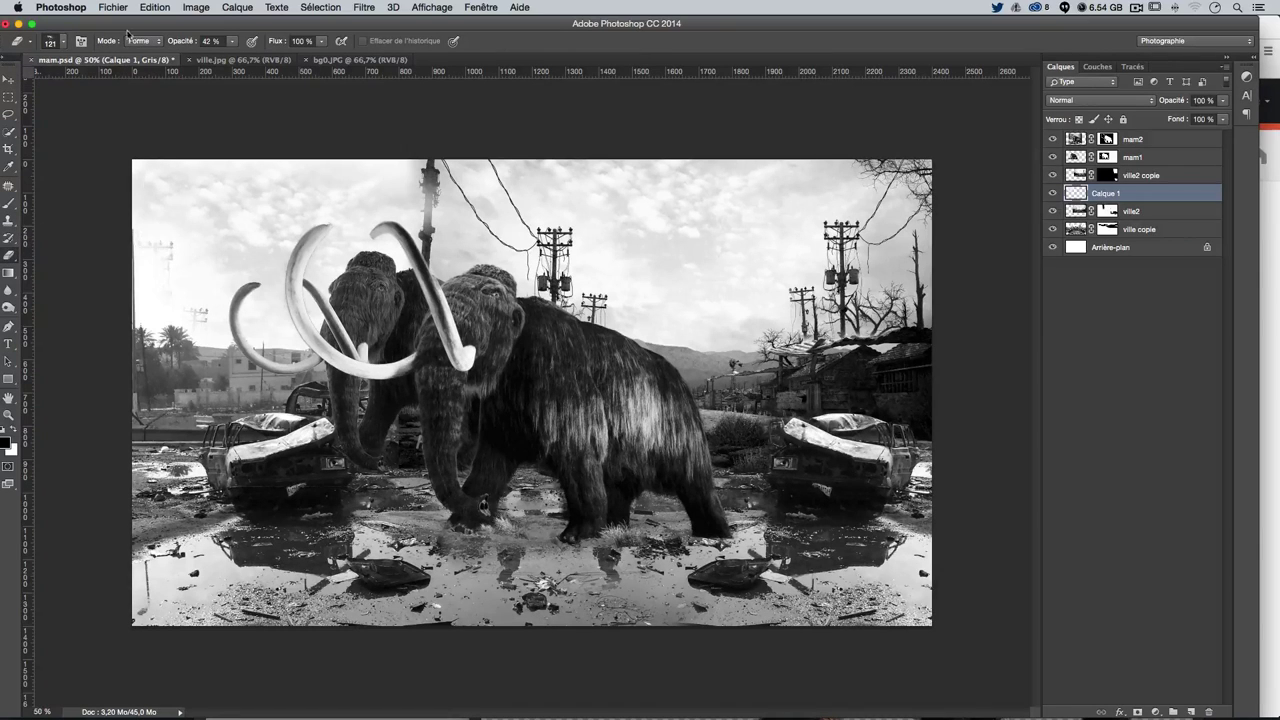
pyautogui.click(50, 43)
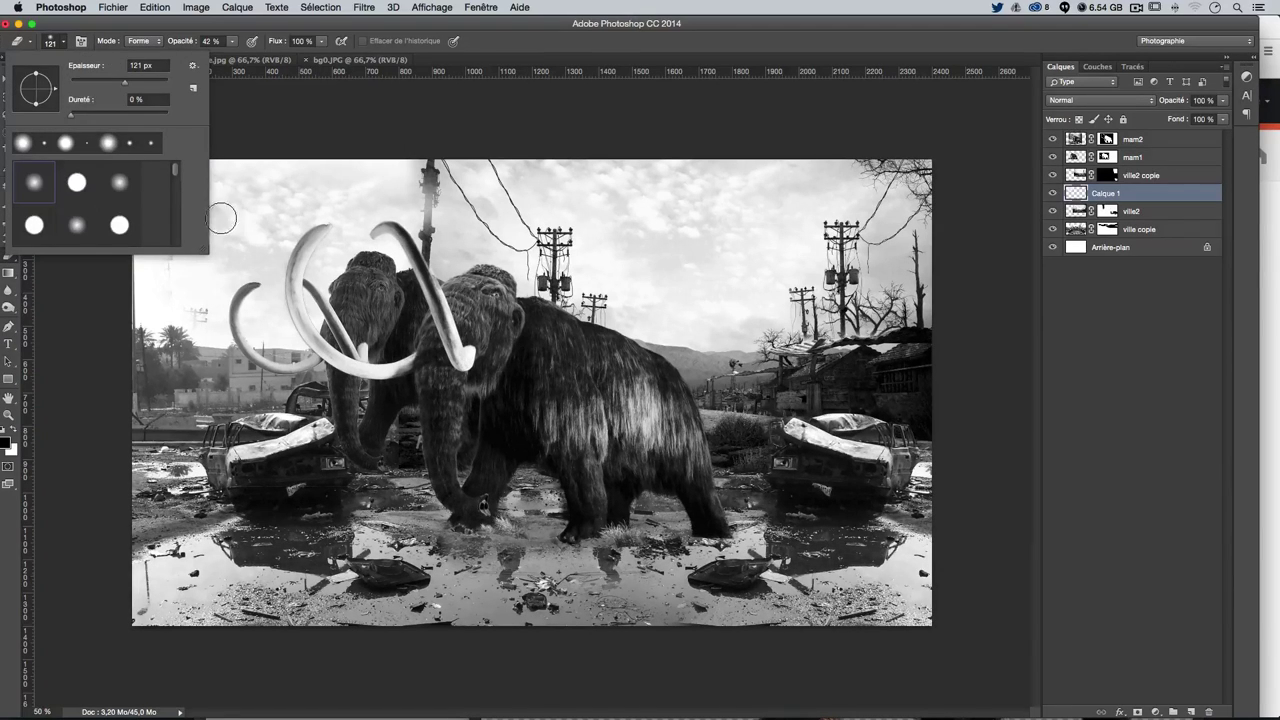
pyautogui.press('Return')
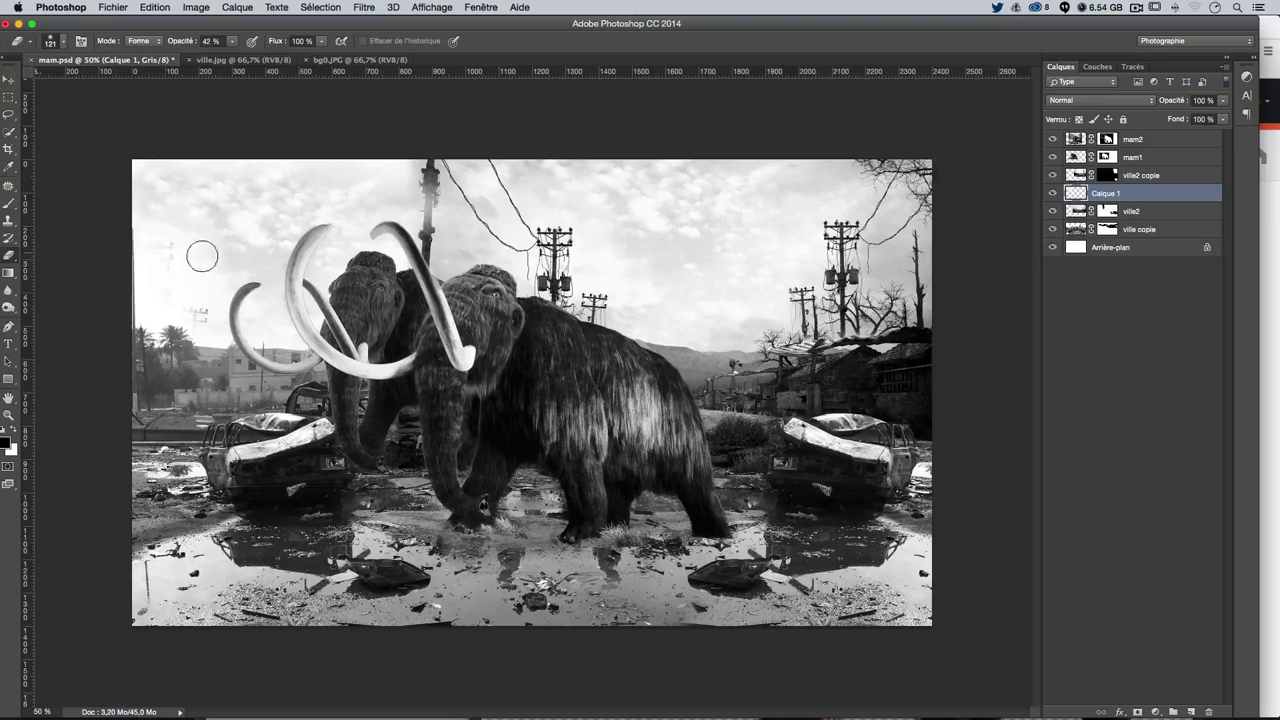
pyautogui.moveTo(191, 251); pyautogui.dragTo(152, 255)
pyautogui.moveTo(206, 318); pyautogui.dragTo(169, 306)
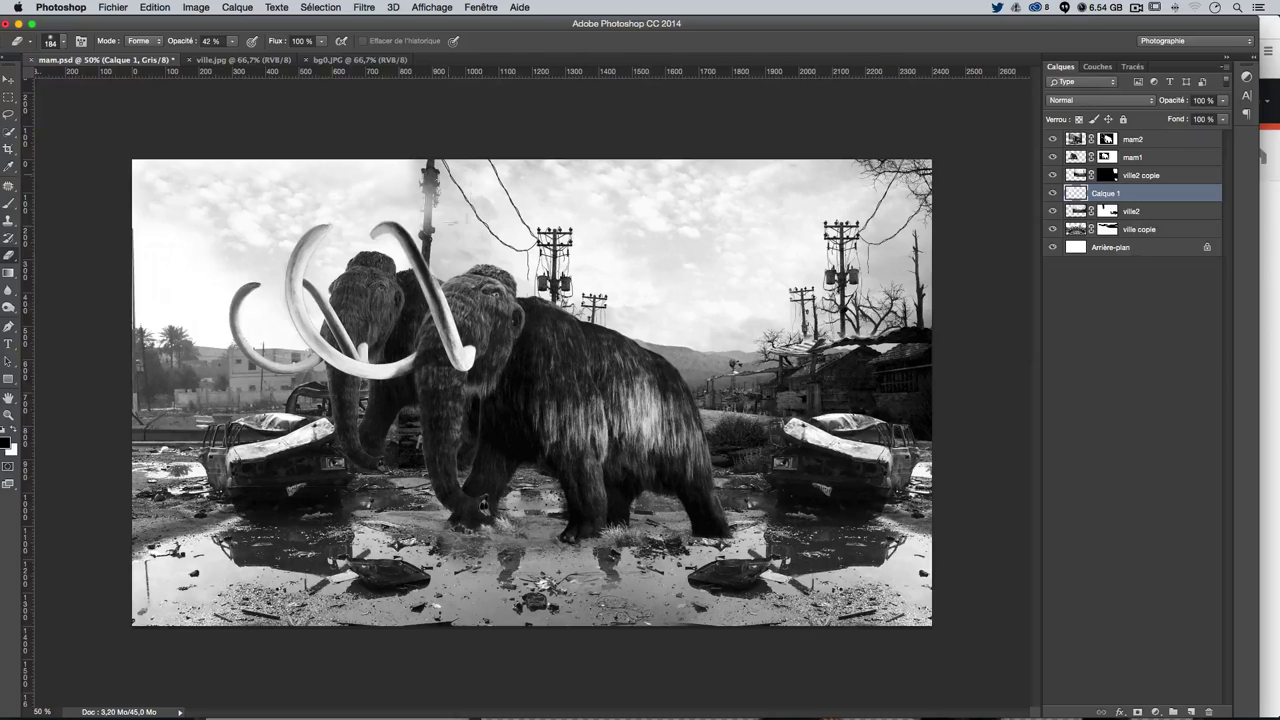
pyautogui.moveTo(457, 243); pyautogui.dragTo(440, 243)
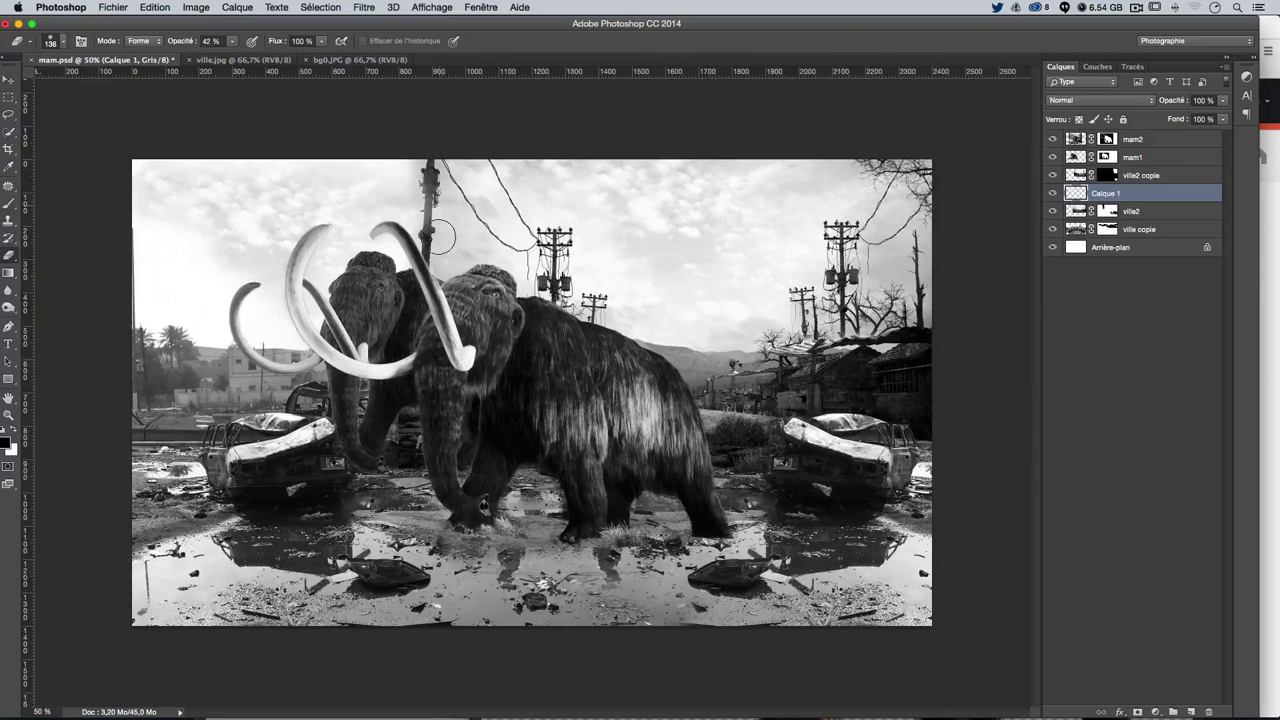
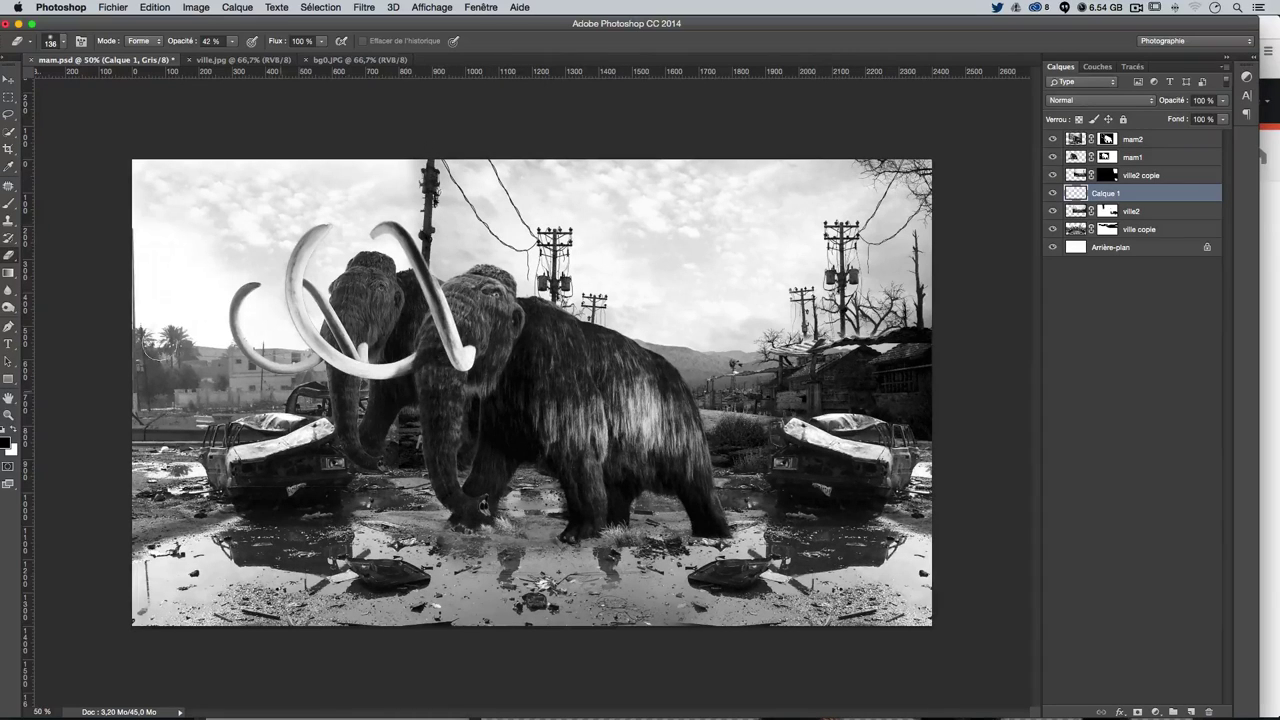
# Try a free-form warp on Calque 1, then undo and cancel it
pyautogui.click(7, 80)
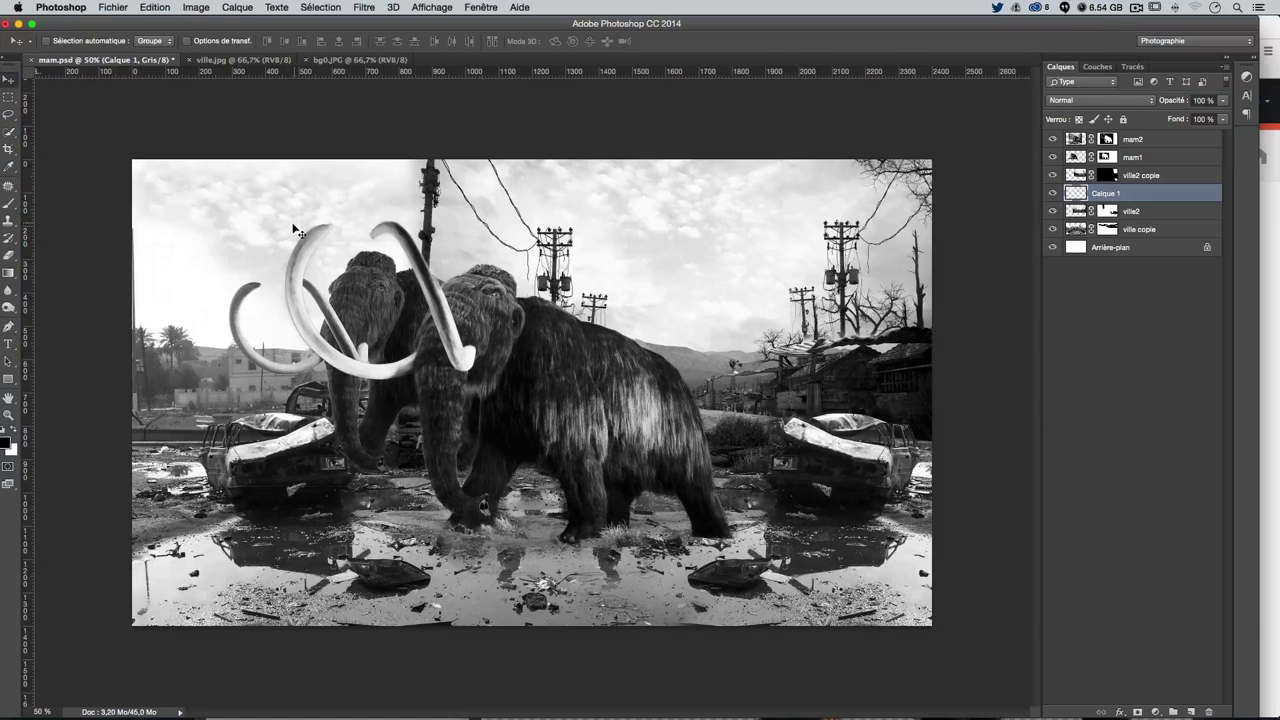
pyautogui.hotkey('ctrl', 't')
pyautogui.rightClick(237, 225)
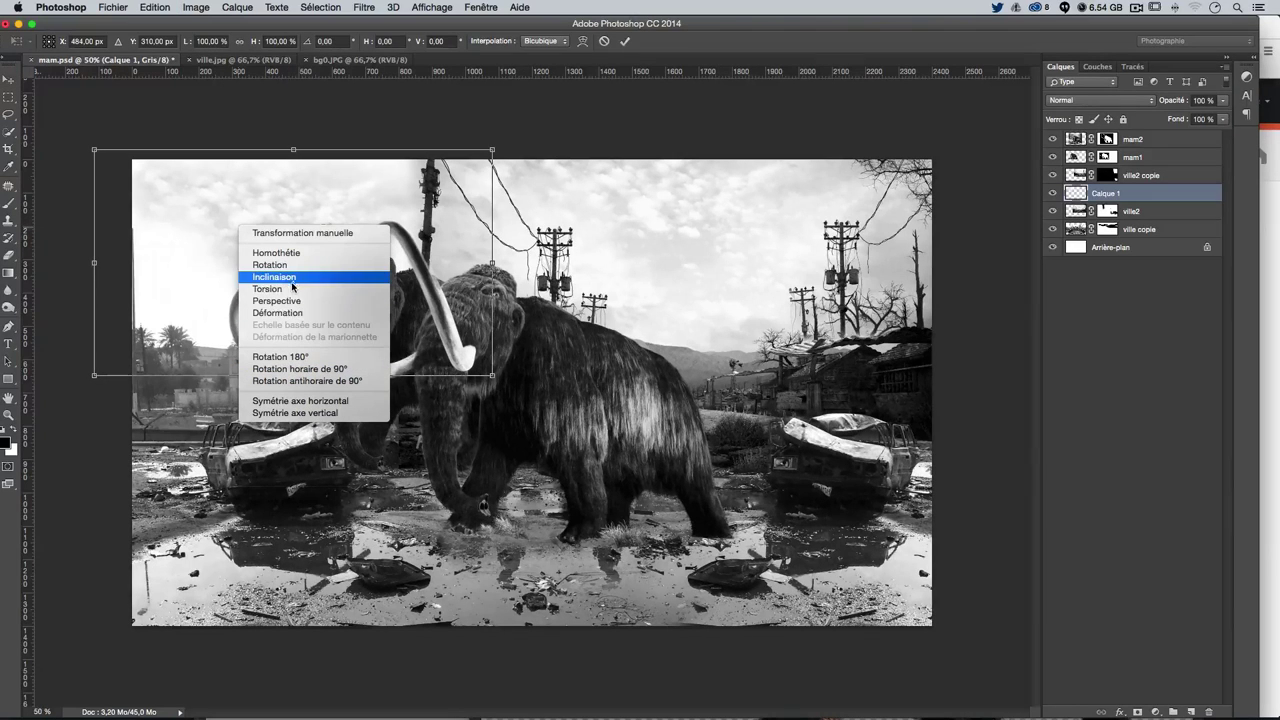
pyautogui.click(284, 312)
pyautogui.moveTo(175, 279)
pyautogui.mouseDown()
pyautogui.moveTo(264, 350)
pyautogui.moveTo(319, 345)
pyautogui.mouseUp()
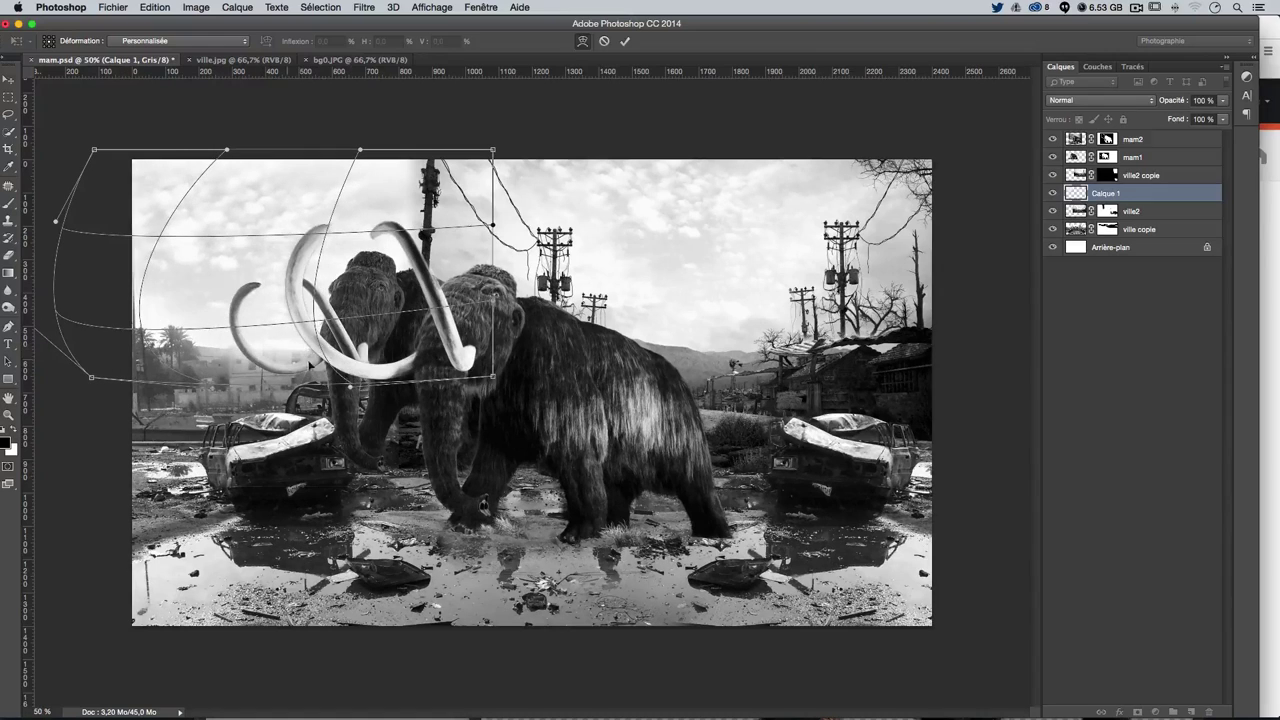
pyautogui.moveTo(117, 242); pyautogui.dragTo(126, 177)
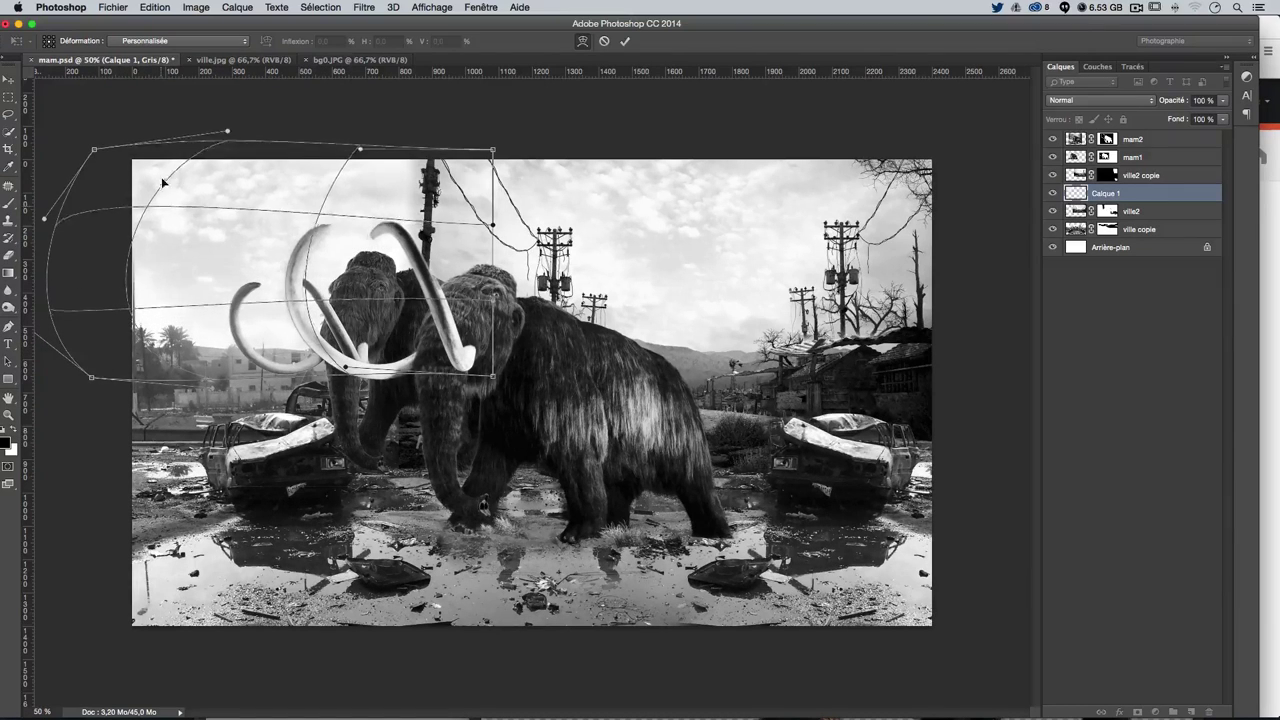
pyautogui.moveTo(278, 198); pyautogui.dragTo(415, 270)
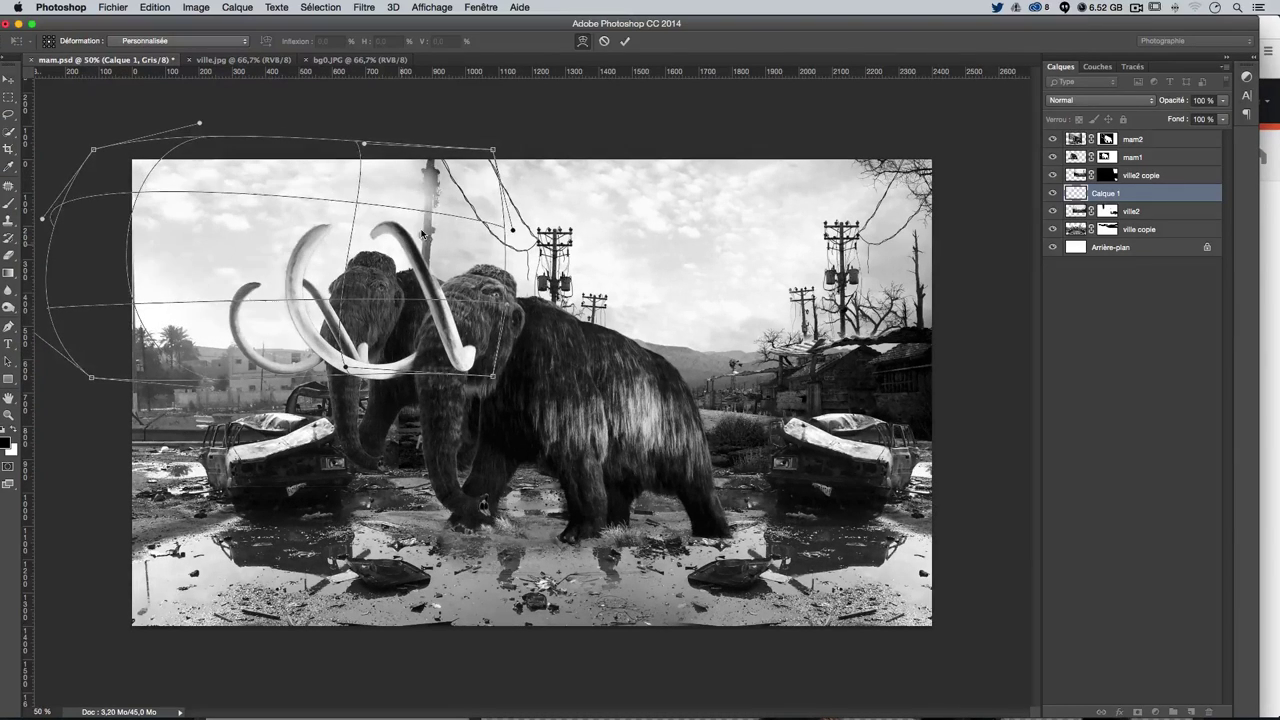
pyautogui.hotkey('ctrl', 'z')
pyautogui.hotkey('ctrl', 'z')
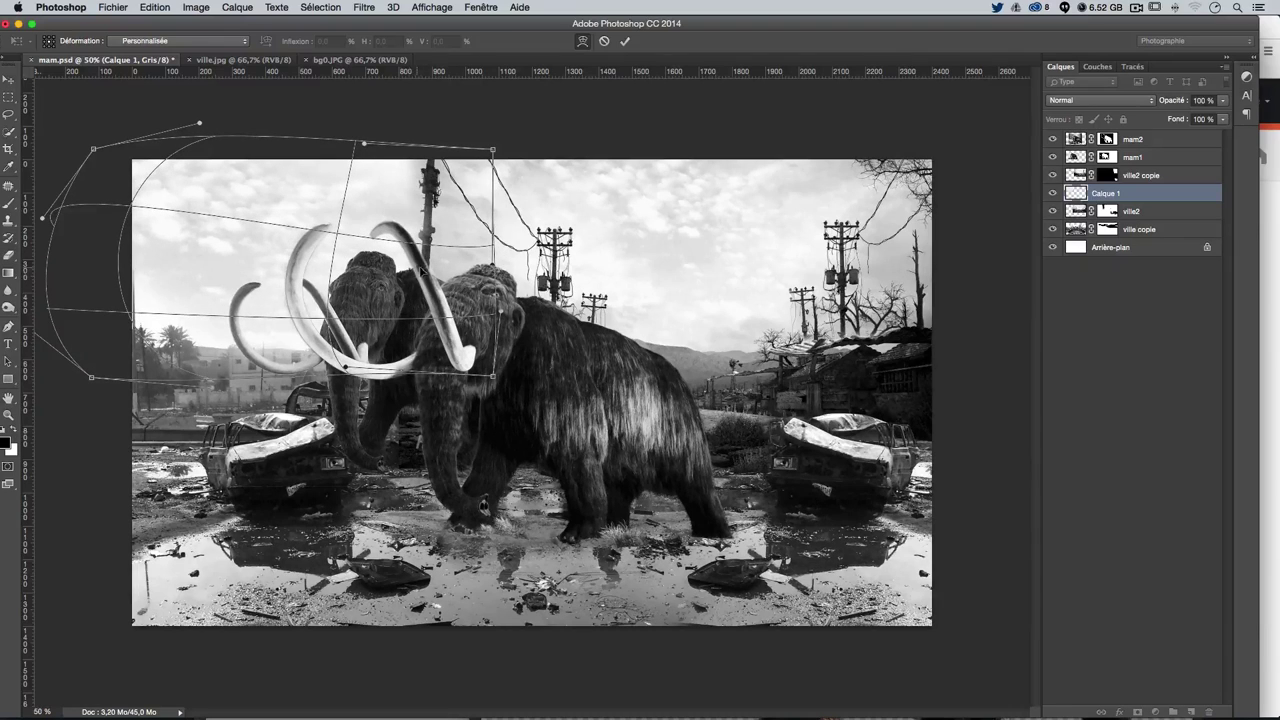
pyautogui.press('Return')
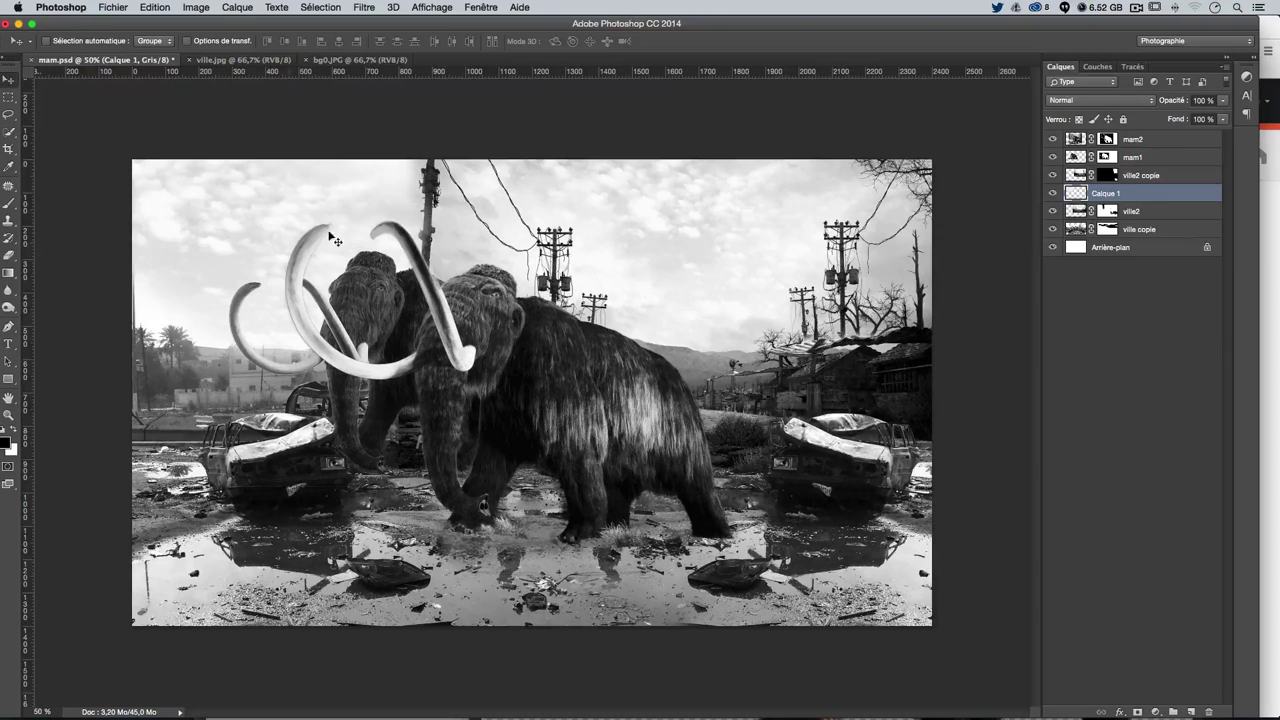
# Erase the stray haze around the top of the central power pole
pyautogui.click(8, 254)
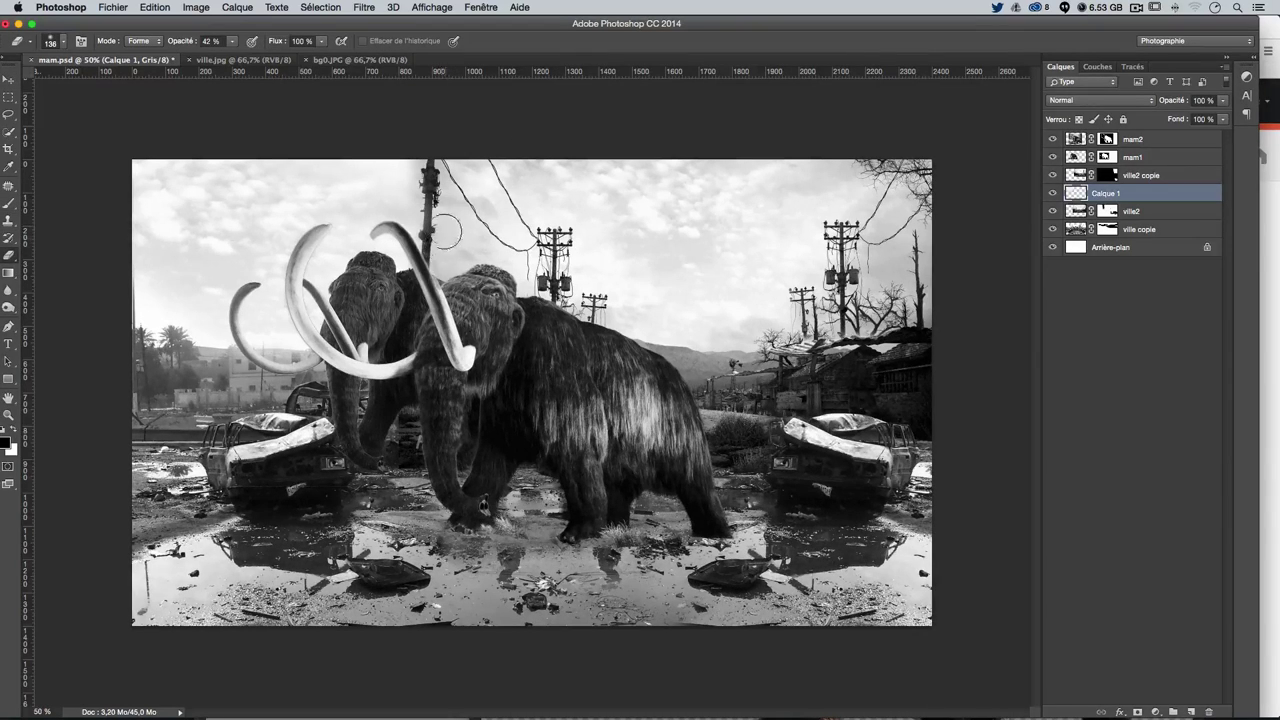
pyautogui.moveTo(464, 245)
pyautogui.mouseDown()
pyautogui.moveTo(449, 200)
pyautogui.moveTo(449, 266)
pyautogui.moveTo(411, 278)
pyautogui.mouseUp()
pyautogui.click(8, 79)
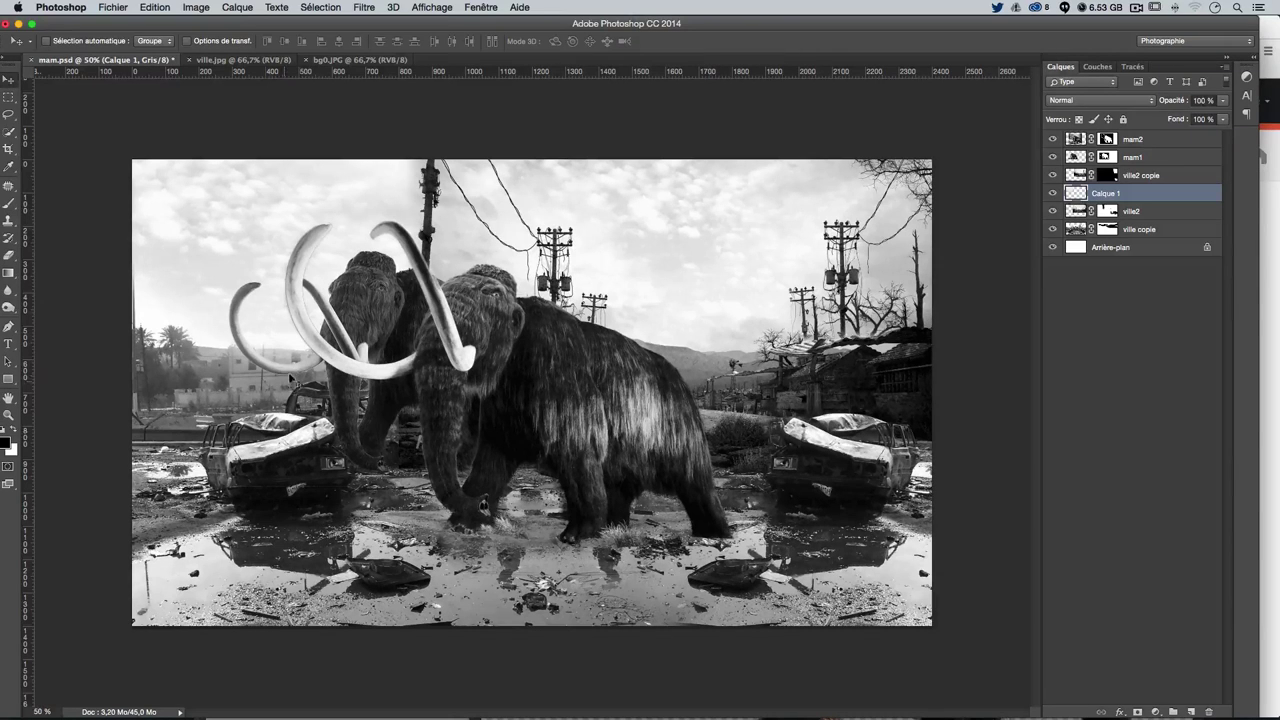
# Toggle ville2 and ville copie visibility, then target the ville copie layer mask
pyautogui.click(1052, 211)
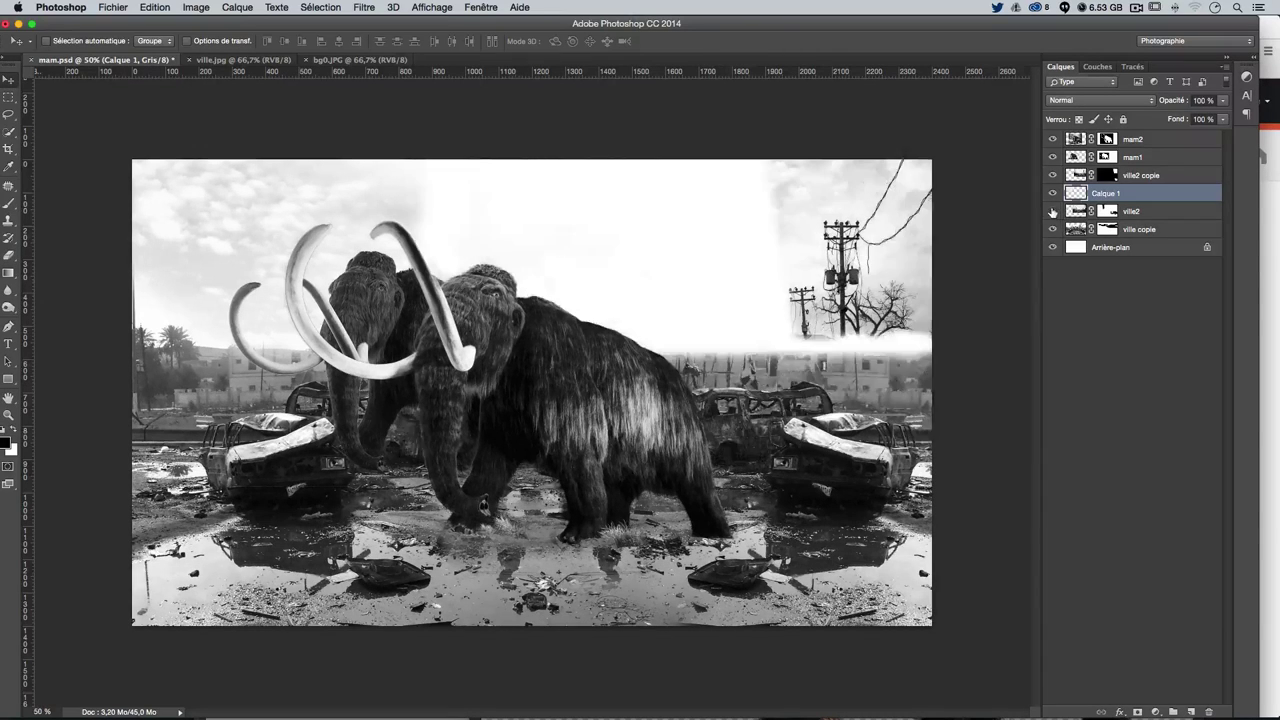
pyautogui.click(1052, 229)
pyautogui.click(1052, 229)
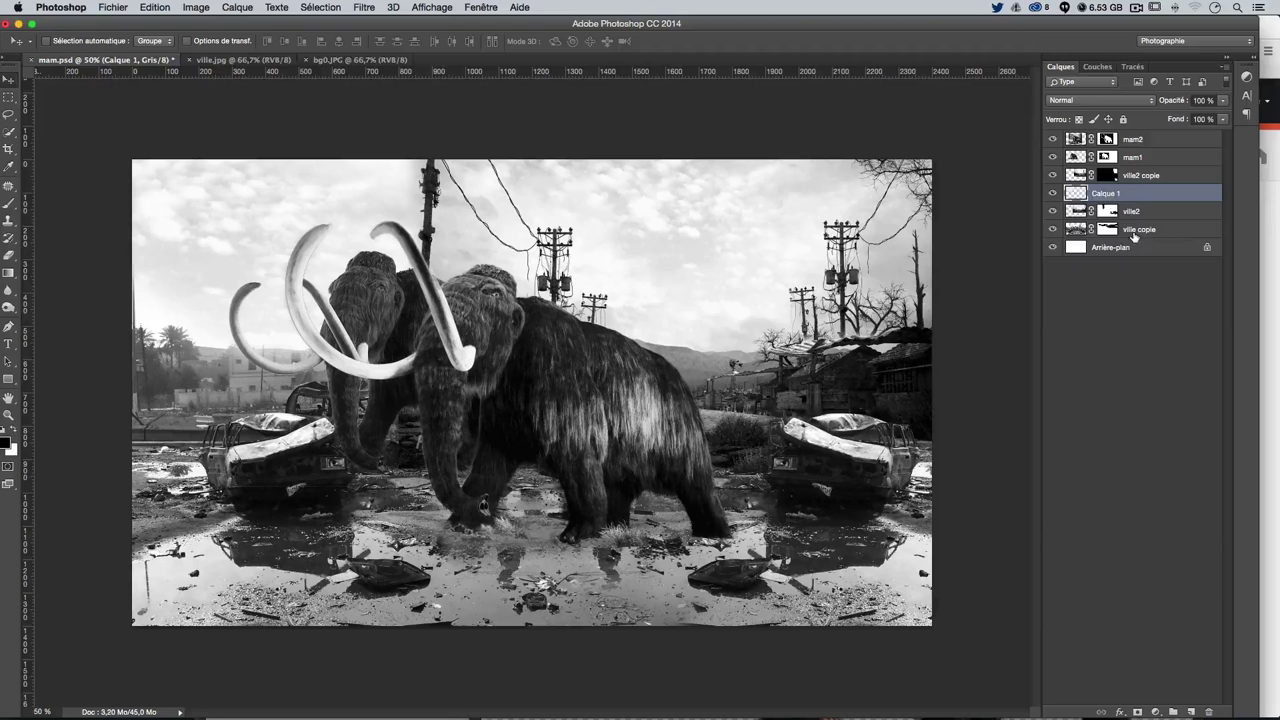
pyautogui.click(1100, 231)
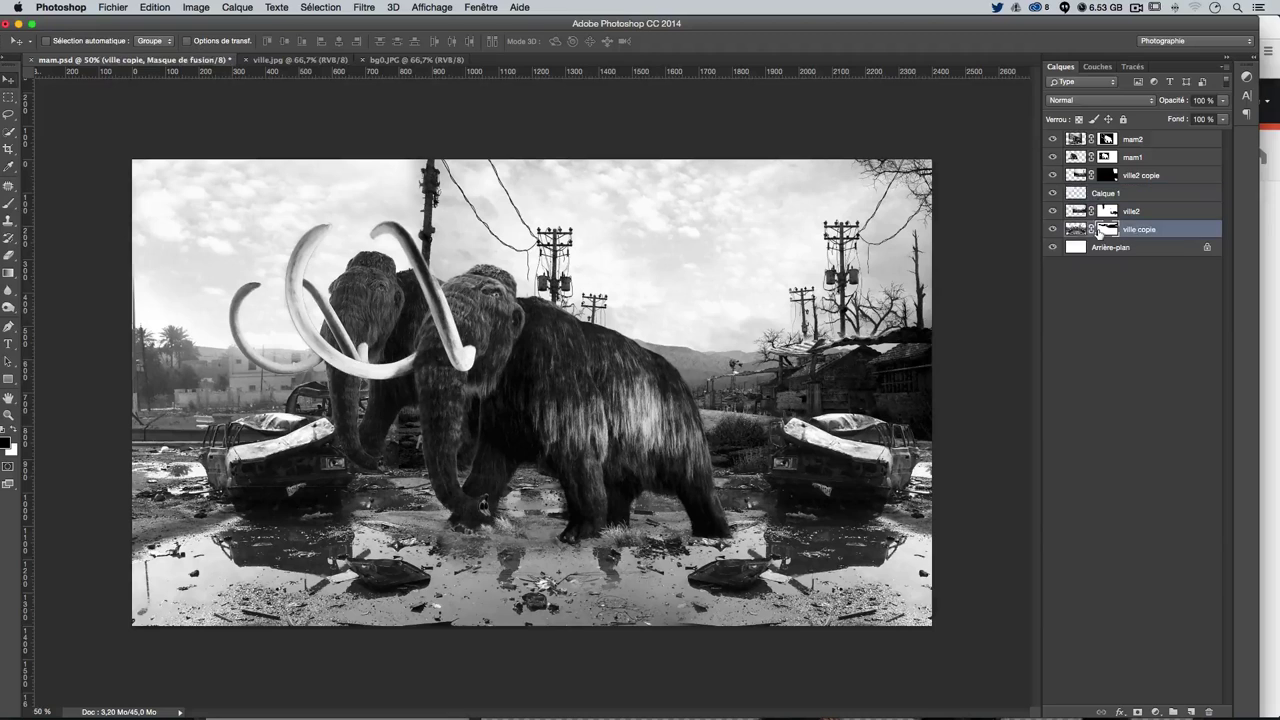
# Set up a full-opacity 12 px brush and zoom to 100% around the left mammoth
pyautogui.click(9, 203)
pyautogui.click(53, 44)
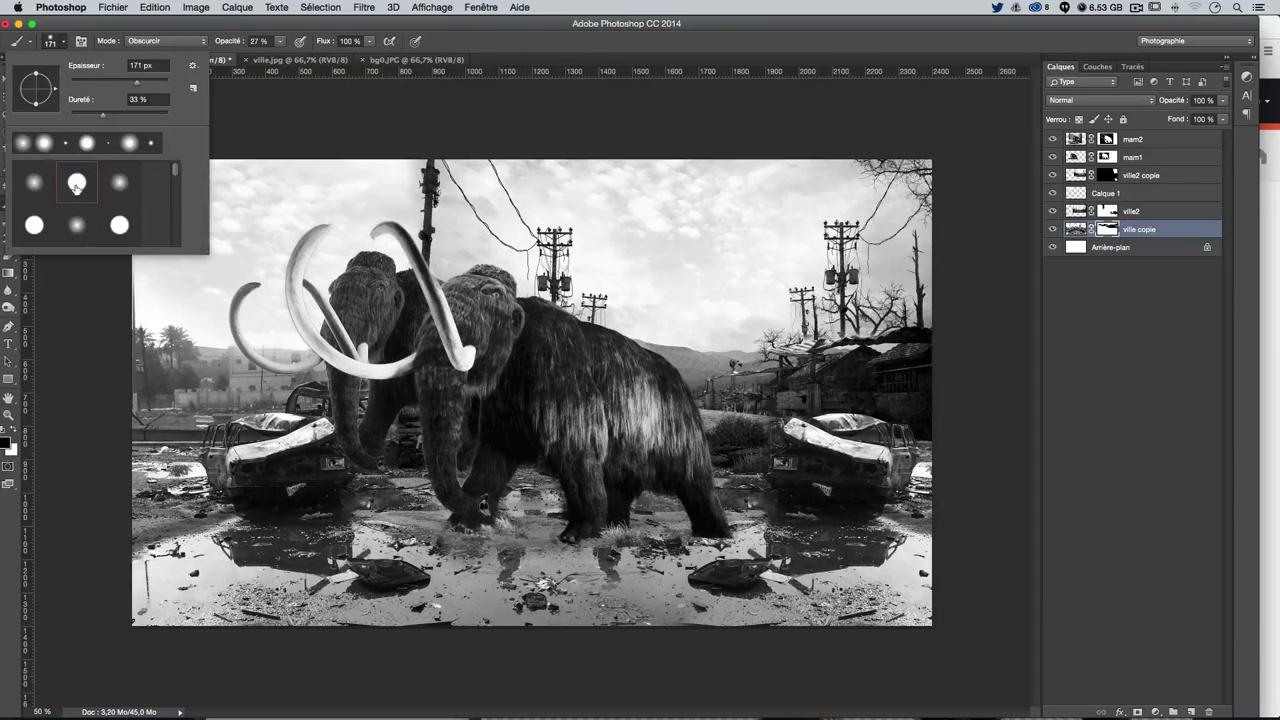
pyautogui.click(78, 82)
pyautogui.press('Return')
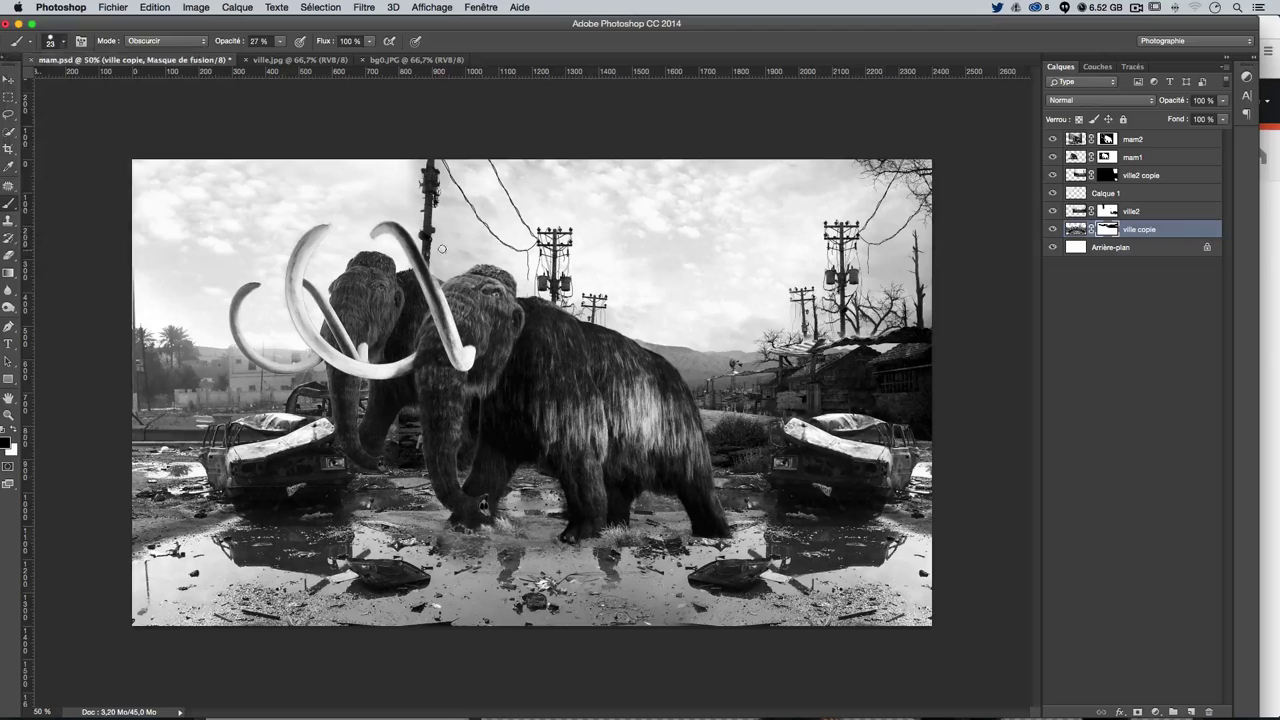
pyautogui.moveTo(438, 244); pyautogui.dragTo(470, 244)
pyautogui.click(281, 42)
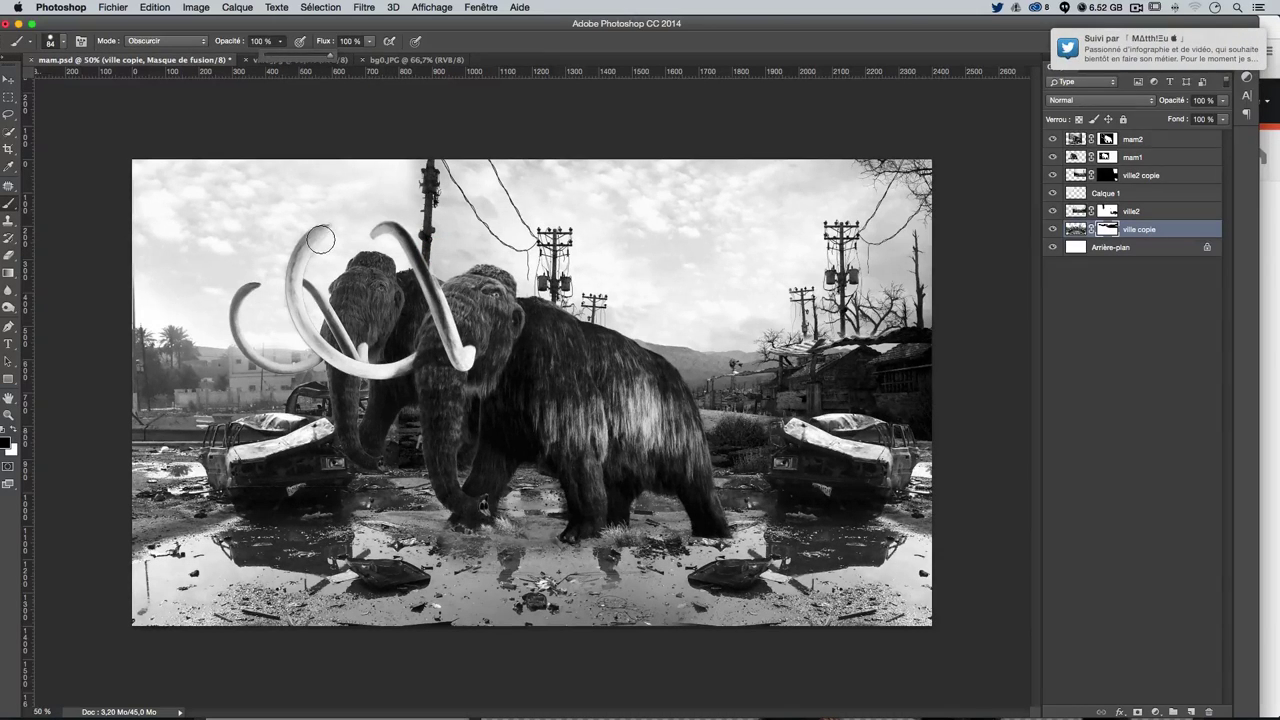
pyautogui.moveTo(320, 246); pyautogui.dragTo(308, 251)
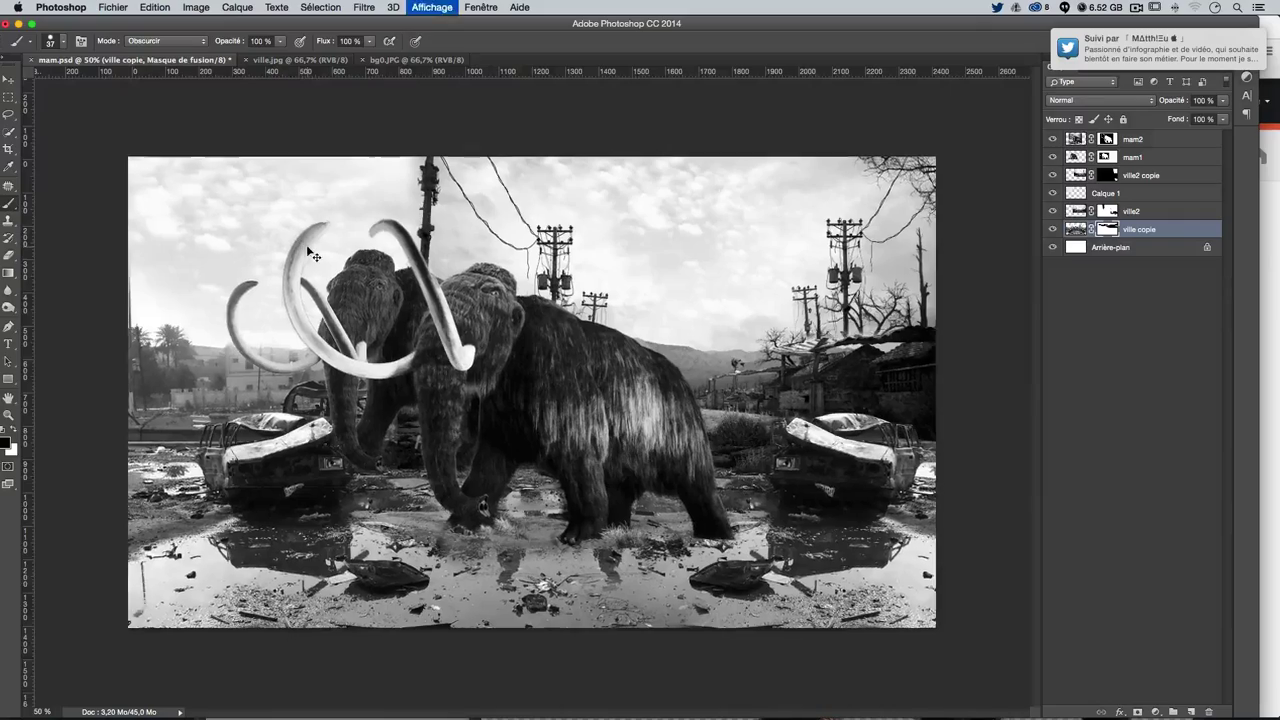
pyautogui.hotkey('ctrl', '+')
pyautogui.hscroll(-5, 440, 278)
pyautogui.hotkey('ctrl', '+')
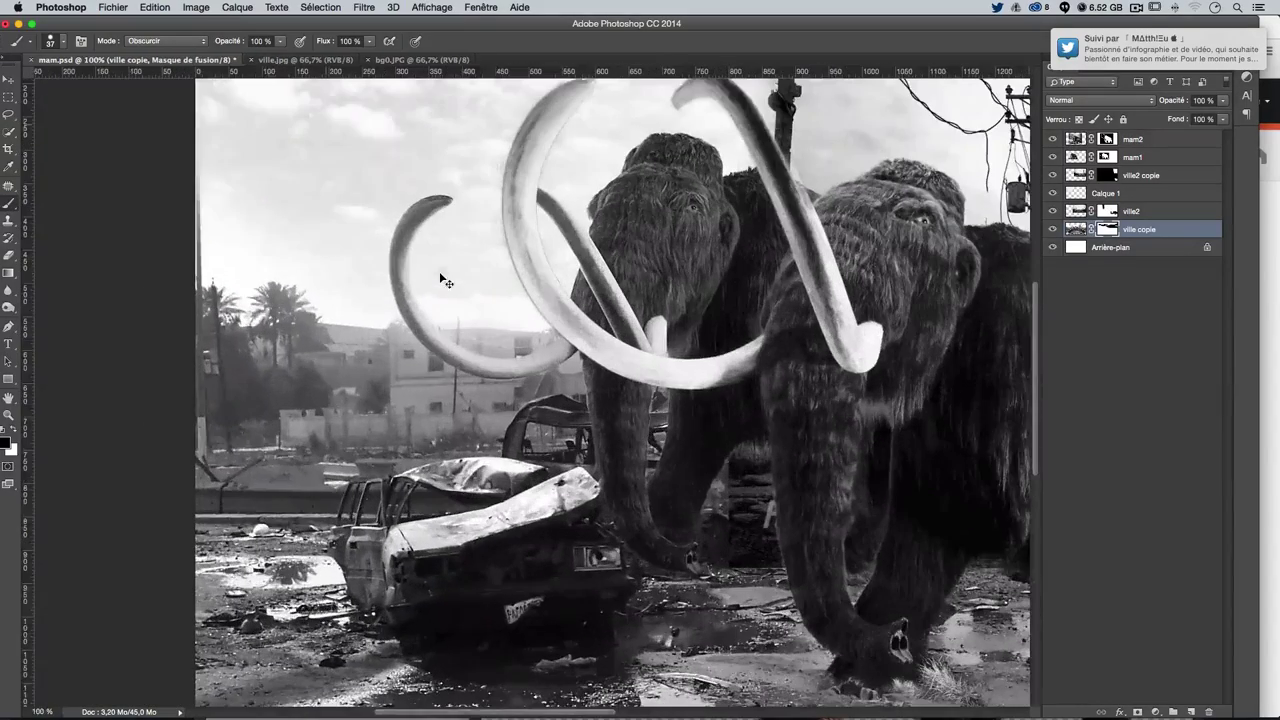
pyautogui.scroll(-1, 400, 350)
pyautogui.moveTo(385, 381); pyautogui.dragTo(370, 382)
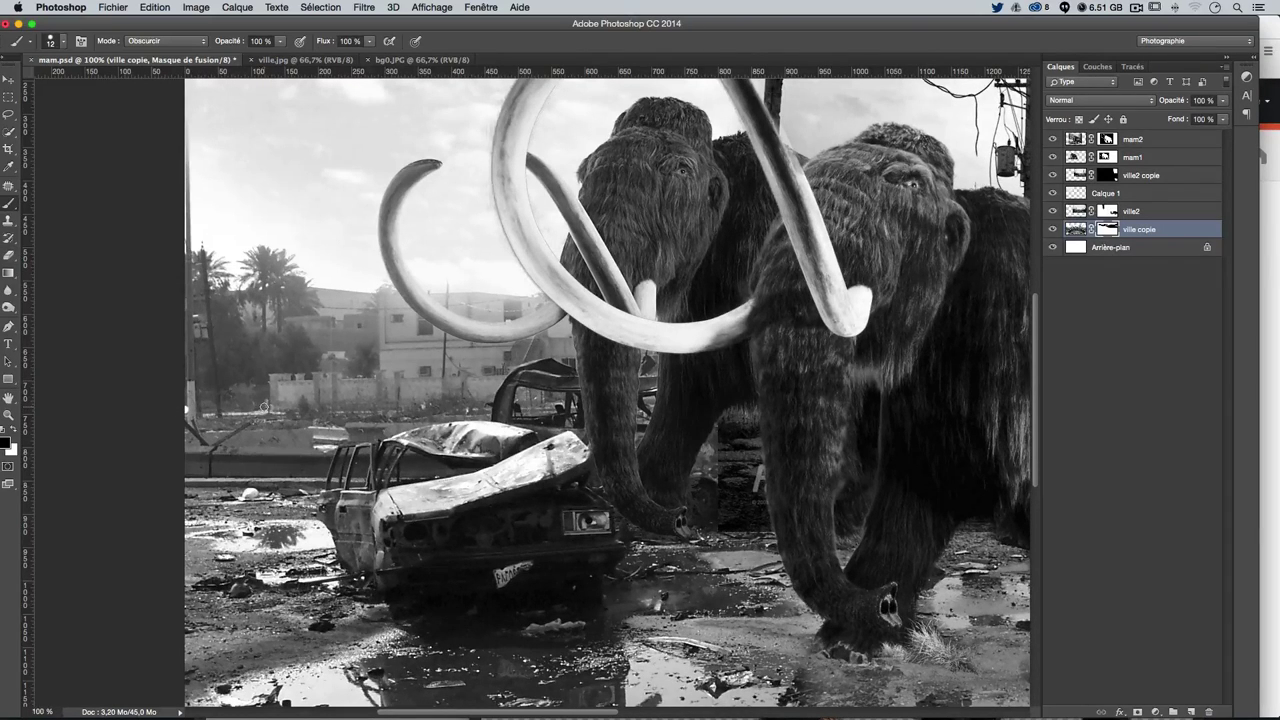
# Trace the mask along the wall's top edge, car roof and tusk tip
pyautogui.moveTo(187, 409); pyautogui.dragTo(265, 408)
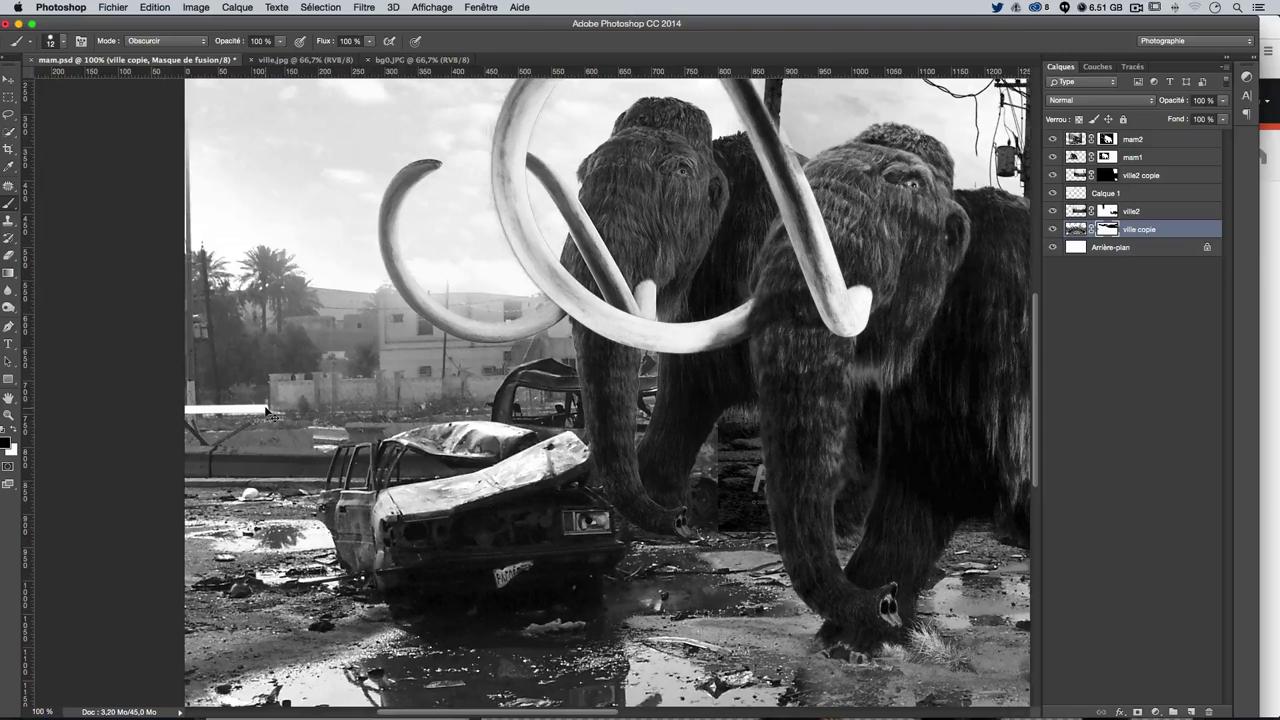
pyautogui.keyDown('shift'); pyautogui.click(265, 370); pyautogui.keyUp('shift')
pyautogui.moveTo(290, 370); pyautogui.dragTo(398, 370)
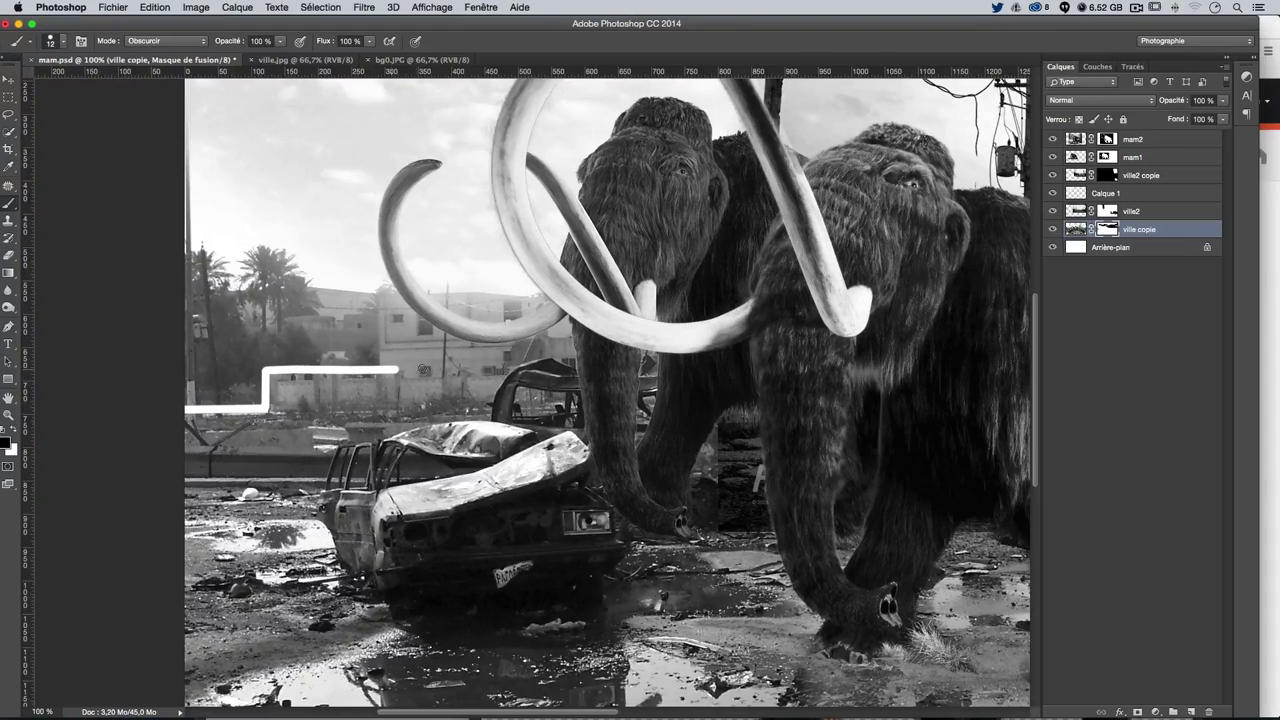
pyautogui.keyDown('shift'); pyautogui.click(506, 370); pyautogui.keyUp('shift')
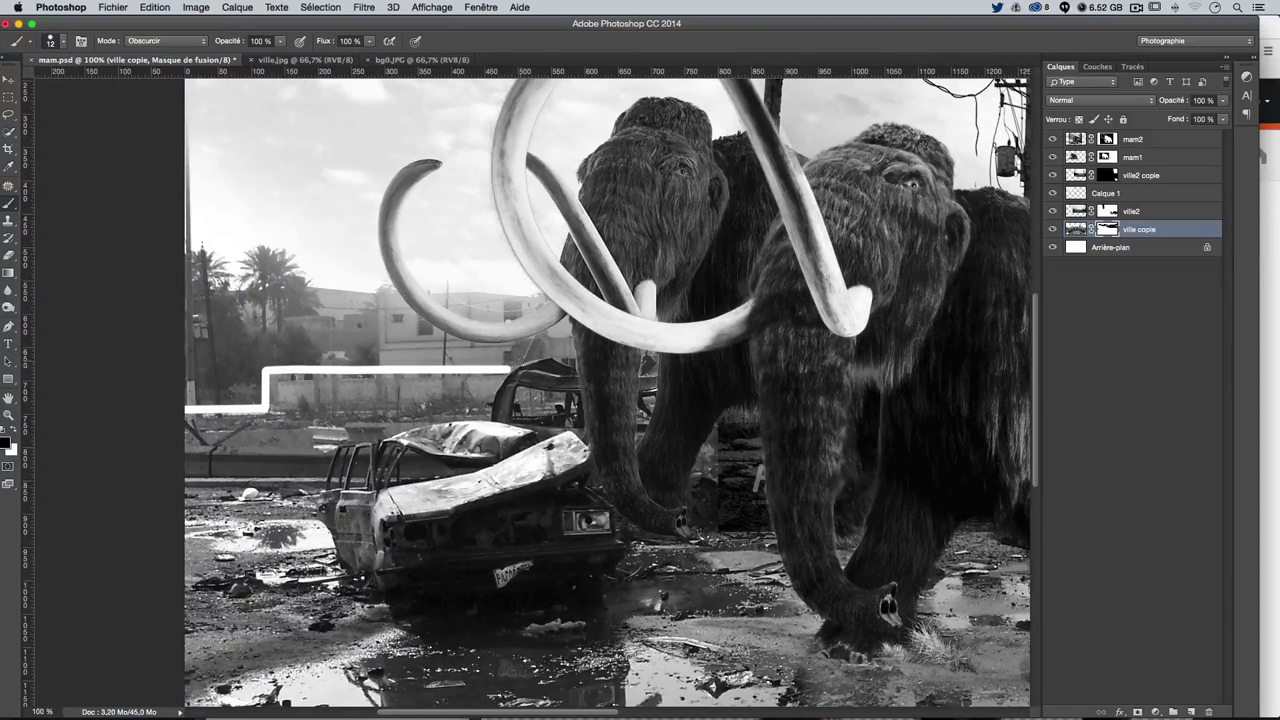
pyautogui.keyDown('shift'); pyautogui.click(553, 352); pyautogui.keyUp('shift')
pyautogui.keyDown('shift'); pyautogui.click(667, 370); pyautogui.keyUp('shift')
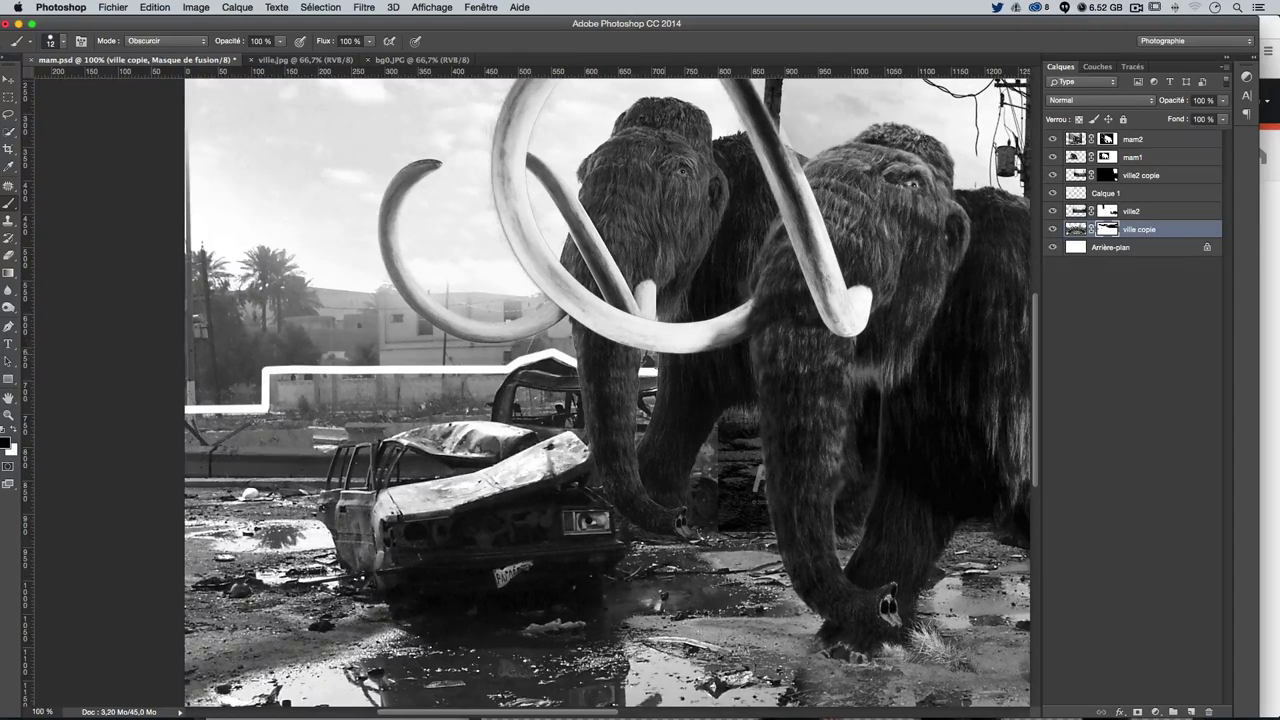
pyautogui.moveTo(654, 352); pyautogui.dragTo(666, 352)
pyautogui.moveTo(534, 325)
pyautogui.mouseDown()
pyautogui.moveTo(562, 352)
pyautogui.moveTo(497, 356)
pyautogui.mouseUp()
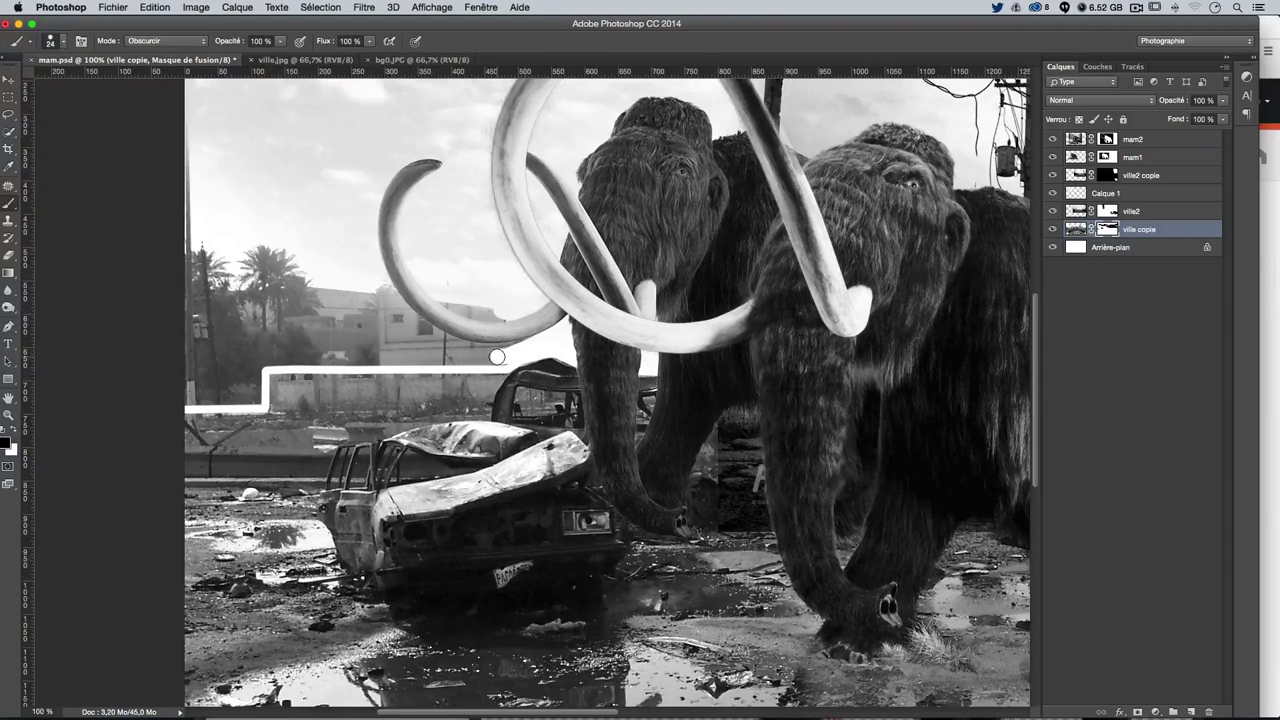
# Swap colours and paint out the left buildings and palm trees below the tusk
pyautogui.press('x')
pyautogui.moveTo(468, 358)
pyautogui.mouseDown()
pyautogui.moveTo(527, 328)
pyautogui.moveTo(440, 300)
pyautogui.moveTo(428, 280)
pyautogui.moveTo(314, 280)
pyautogui.mouseUp()
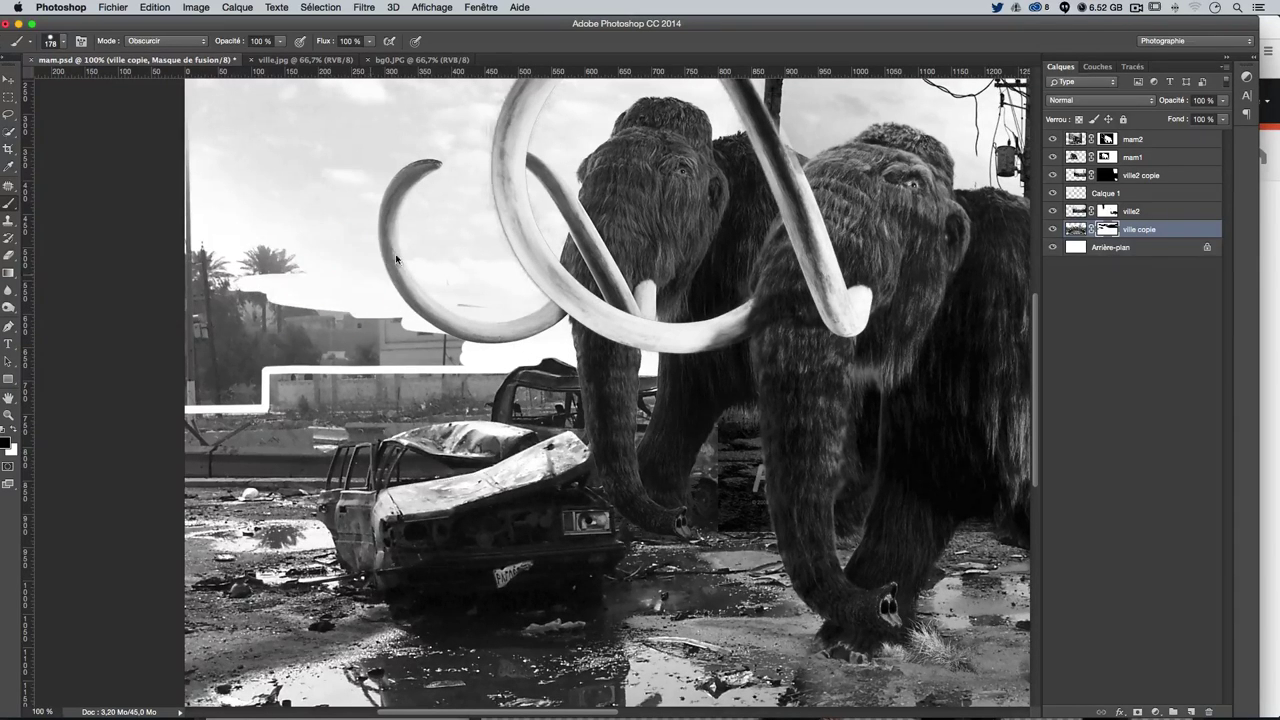
pyautogui.moveTo(300, 215); pyautogui.dragTo(212, 255)
pyautogui.scroll(2, 213, 253)
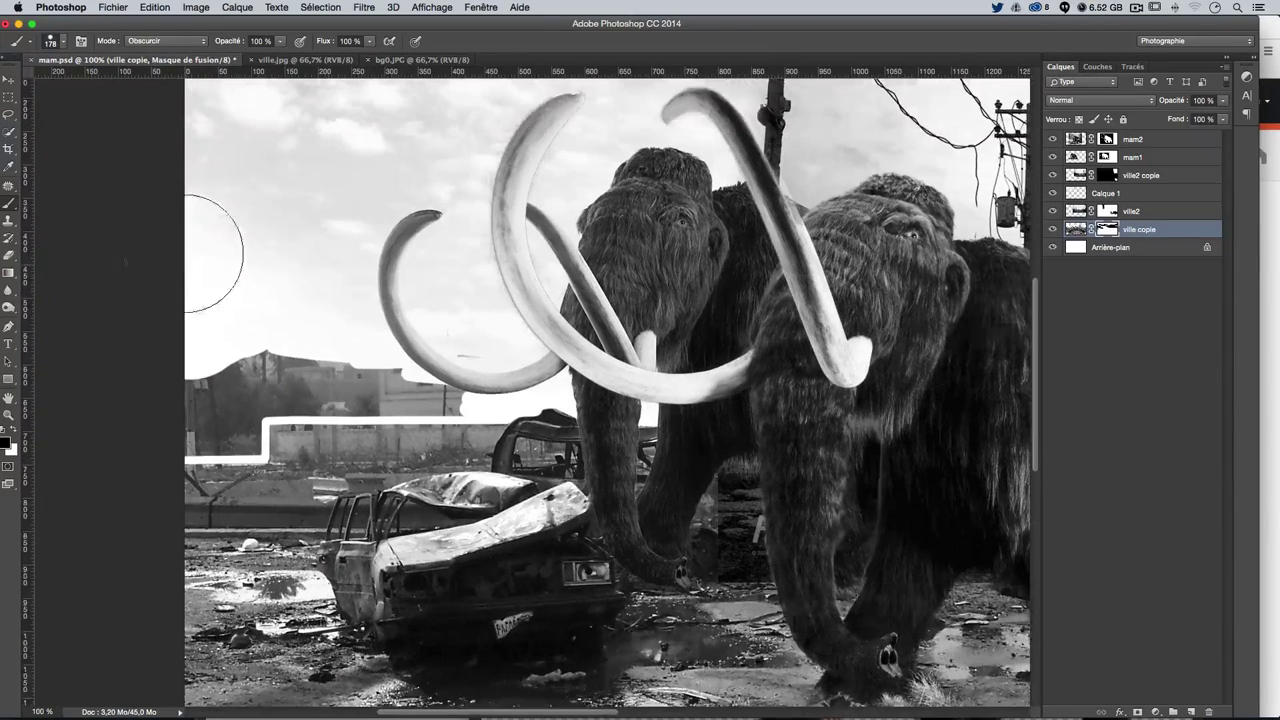
pyautogui.moveTo(306, 288); pyautogui.dragTo(272, 304)
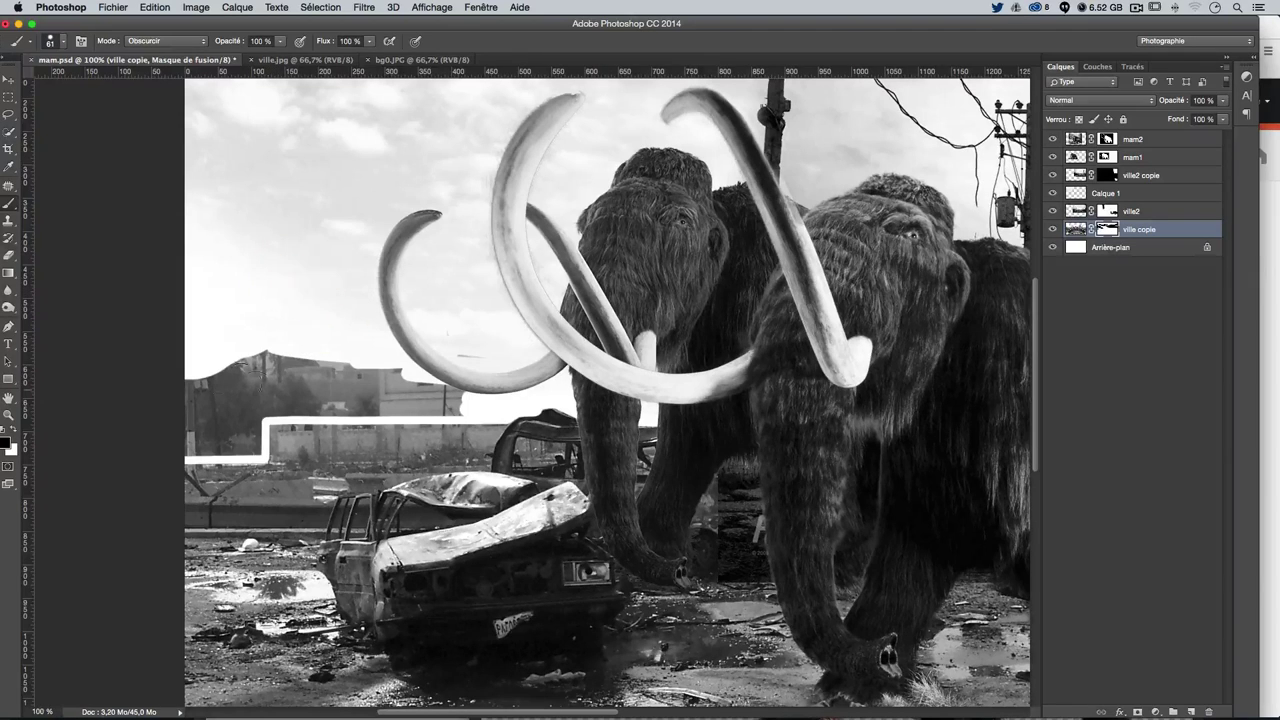
# Mask out the dark building fragment's edges at left, then zoom out to the whole image
pyautogui.moveTo(215, 378); pyautogui.dragTo(200, 400)
pyautogui.moveTo(266, 357); pyautogui.dragTo(250, 357)
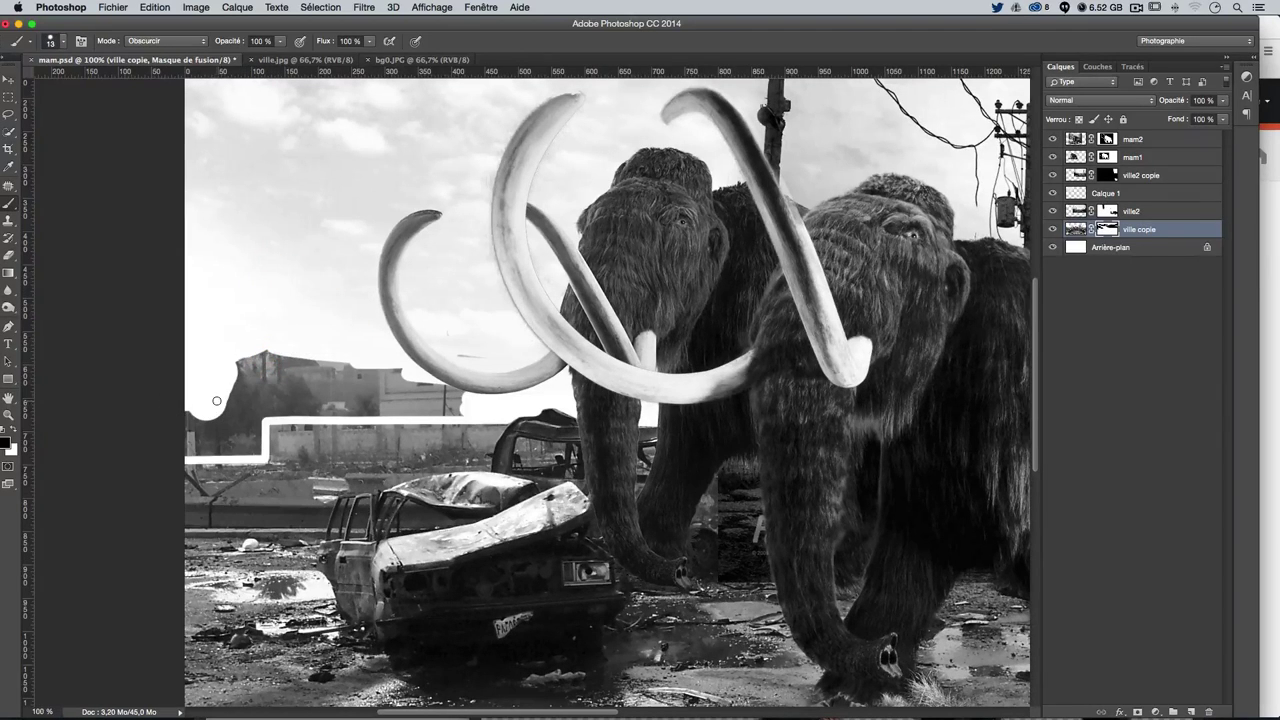
pyautogui.moveTo(205, 410)
pyautogui.mouseDown()
pyautogui.moveTo(190, 440)
pyautogui.moveTo(253, 445)
pyautogui.moveTo(220, 412)
pyautogui.moveTo(234, 317)
pyautogui.mouseUp()
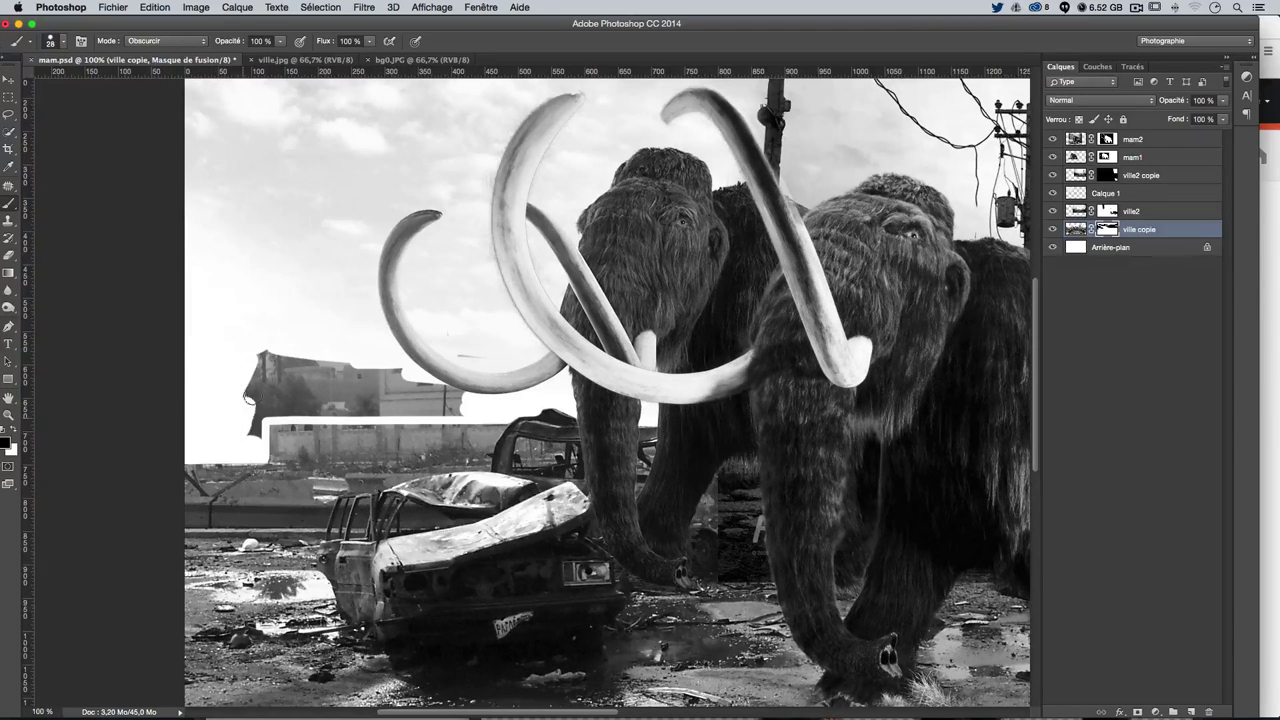
pyautogui.moveTo(248, 396)
pyautogui.mouseDown()
pyautogui.moveTo(245, 385)
pyautogui.moveTo(240, 400)
pyautogui.moveTo(486, 401)
pyautogui.moveTo(428, 360)
pyautogui.mouseUp()
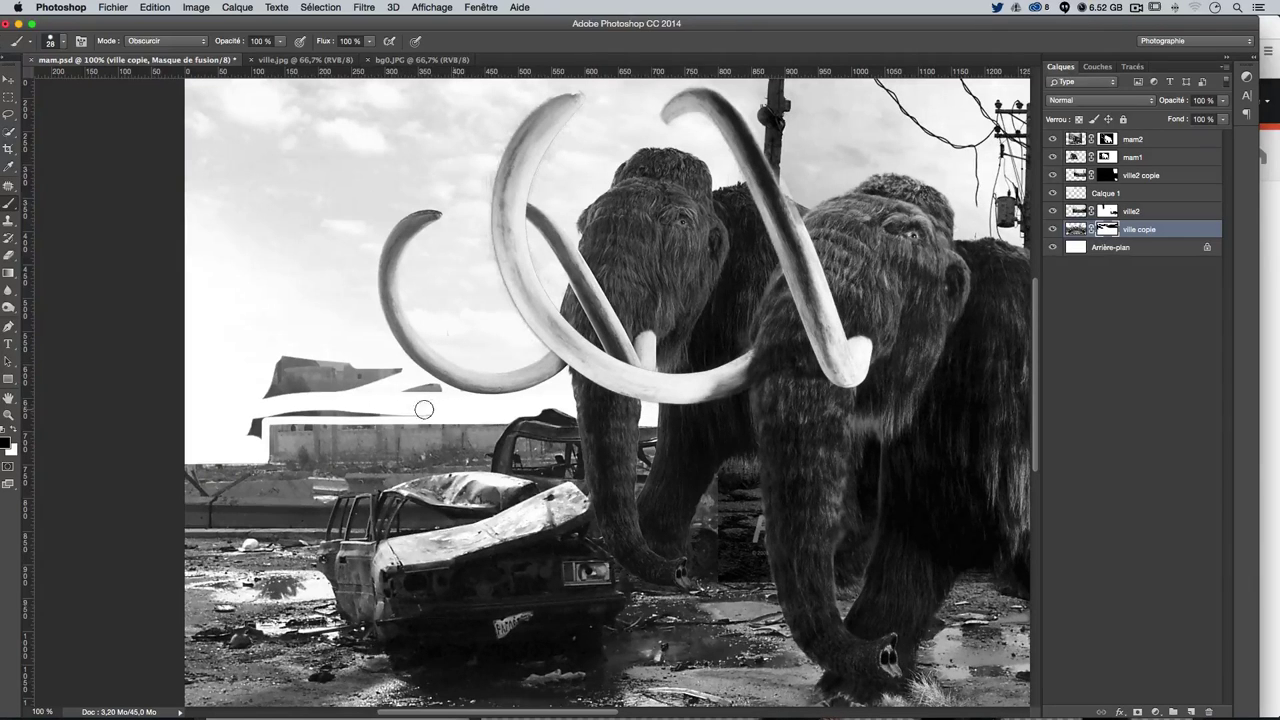
pyautogui.moveTo(329, 406)
pyautogui.mouseDown()
pyautogui.moveTo(234, 374)
pyautogui.moveTo(304, 350)
pyautogui.mouseUp()
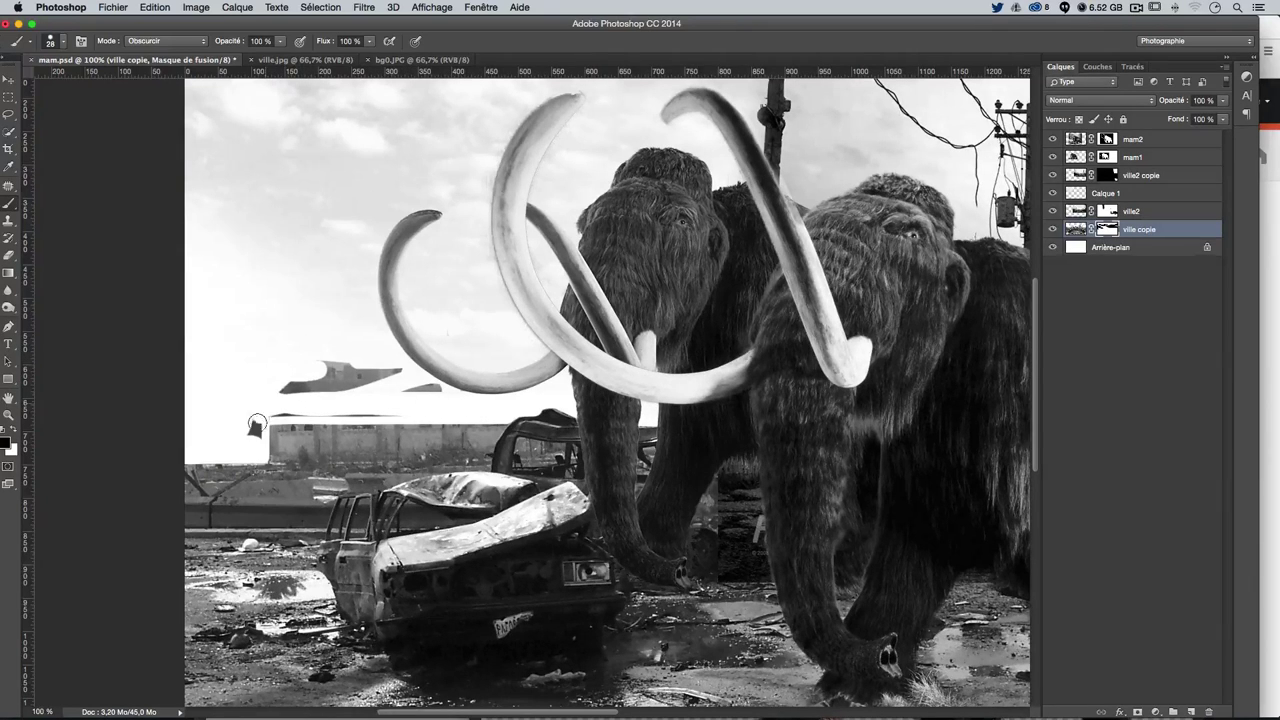
pyautogui.moveTo(429, 405)
pyautogui.mouseDown()
pyautogui.moveTo(277, 374)
pyautogui.moveTo(460, 340)
pyautogui.mouseUp()
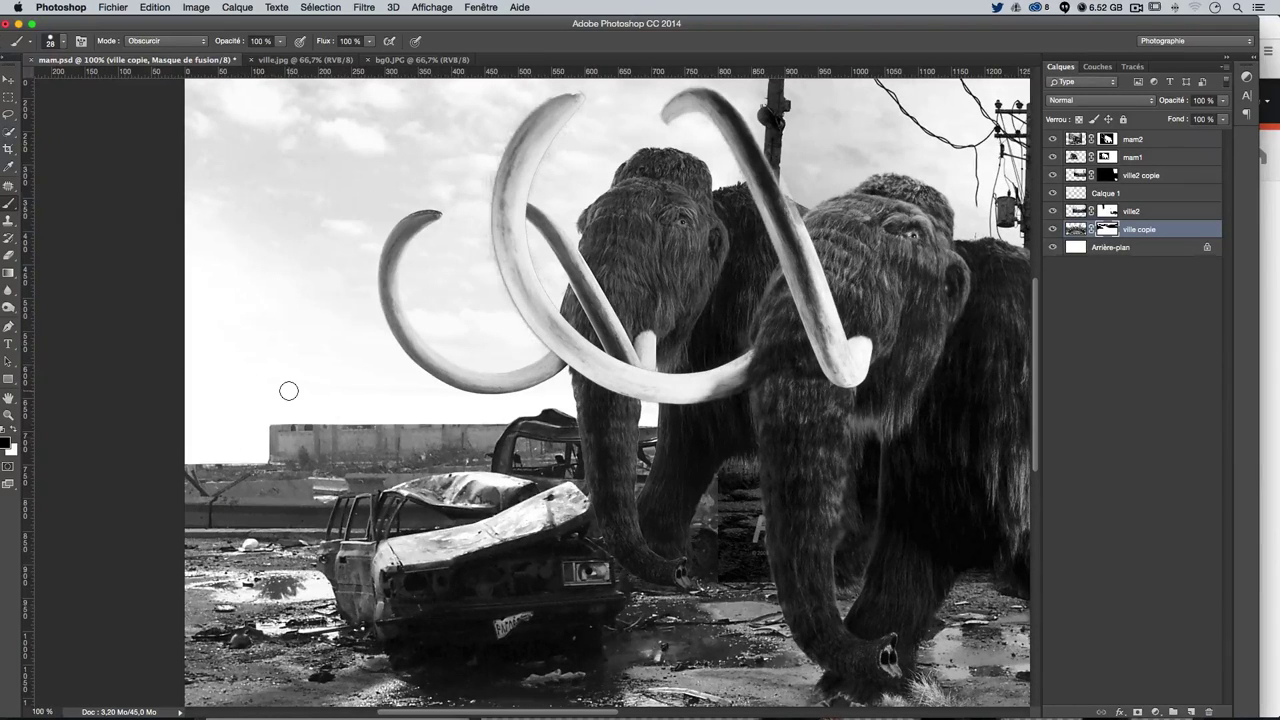
pyautogui.press('super+minus')
pyautogui.press('super+minus')
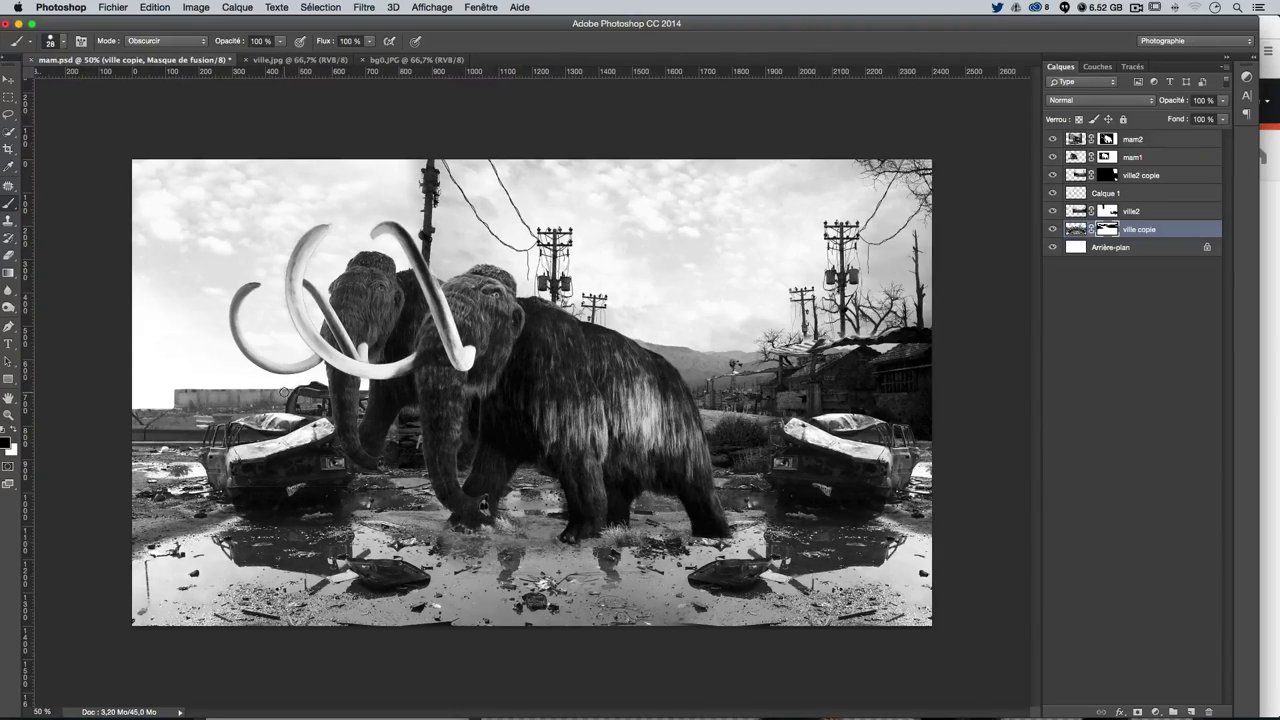
# Zoom to 66.7% and append the wg_dust_particles brush library to the presets
pyautogui.press('super+plus')
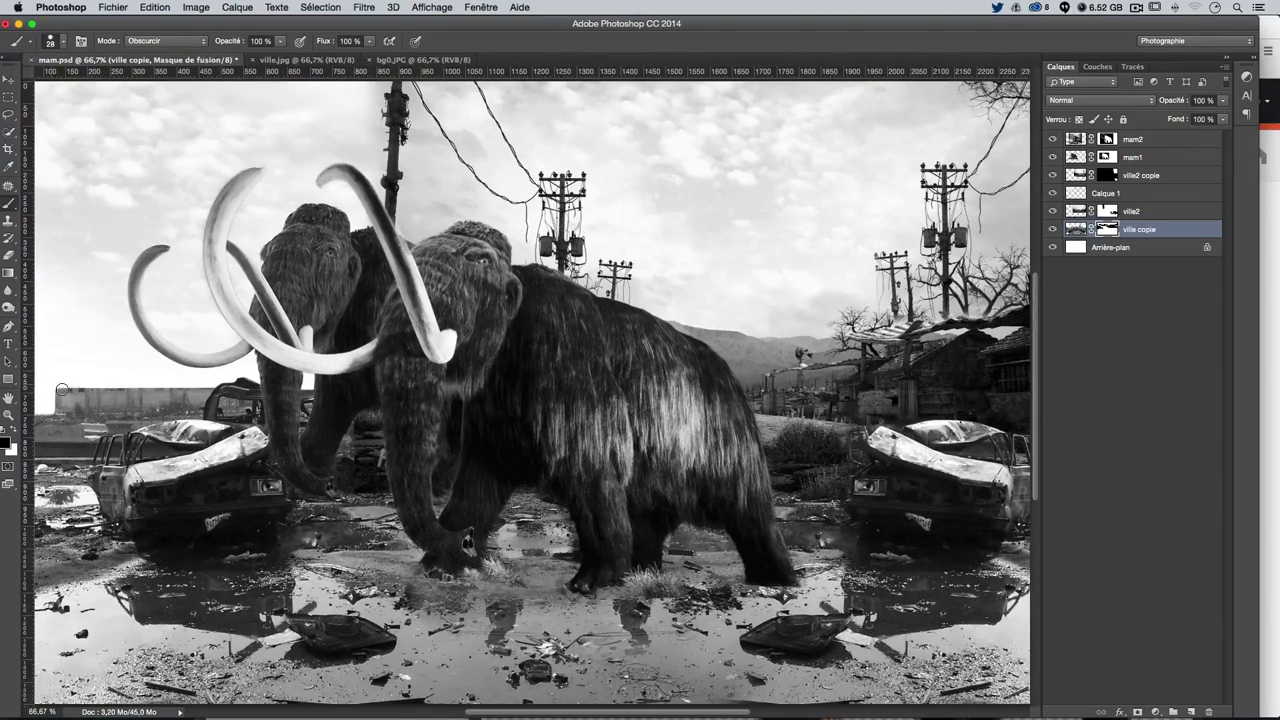
pyautogui.hscroll(-5, 130, 387)
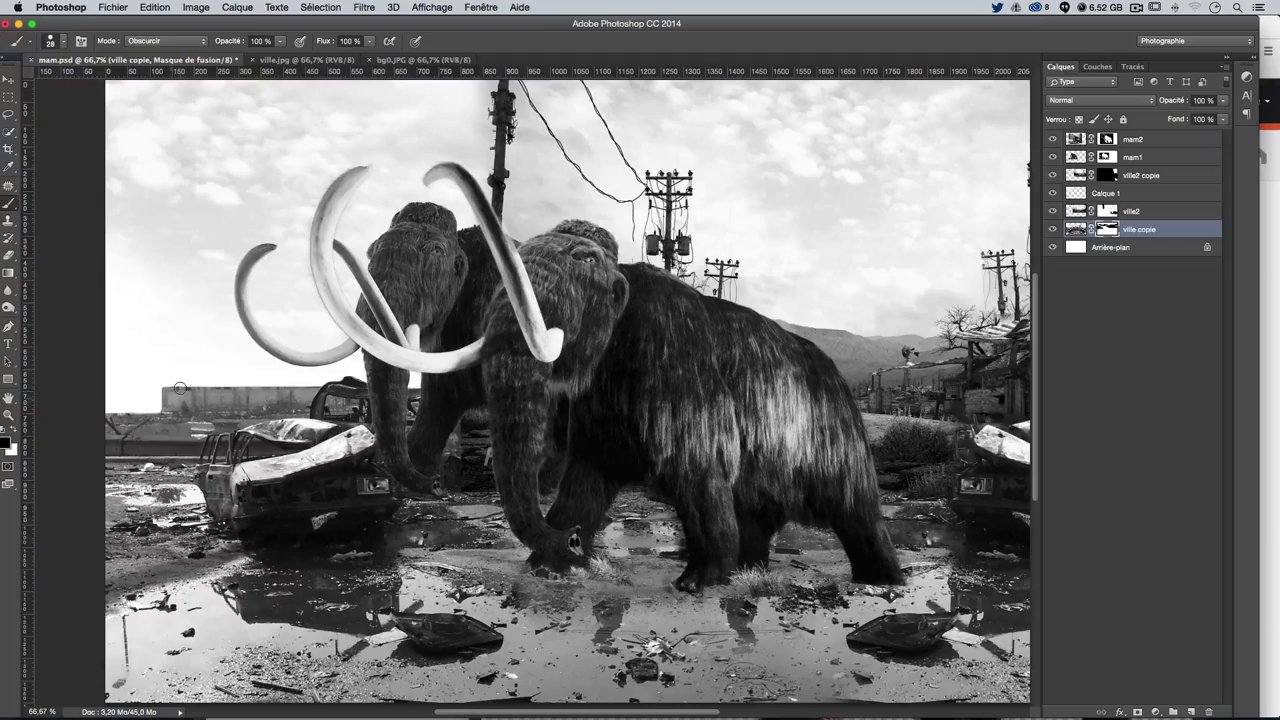
pyautogui.hscroll(5, 182, 390)
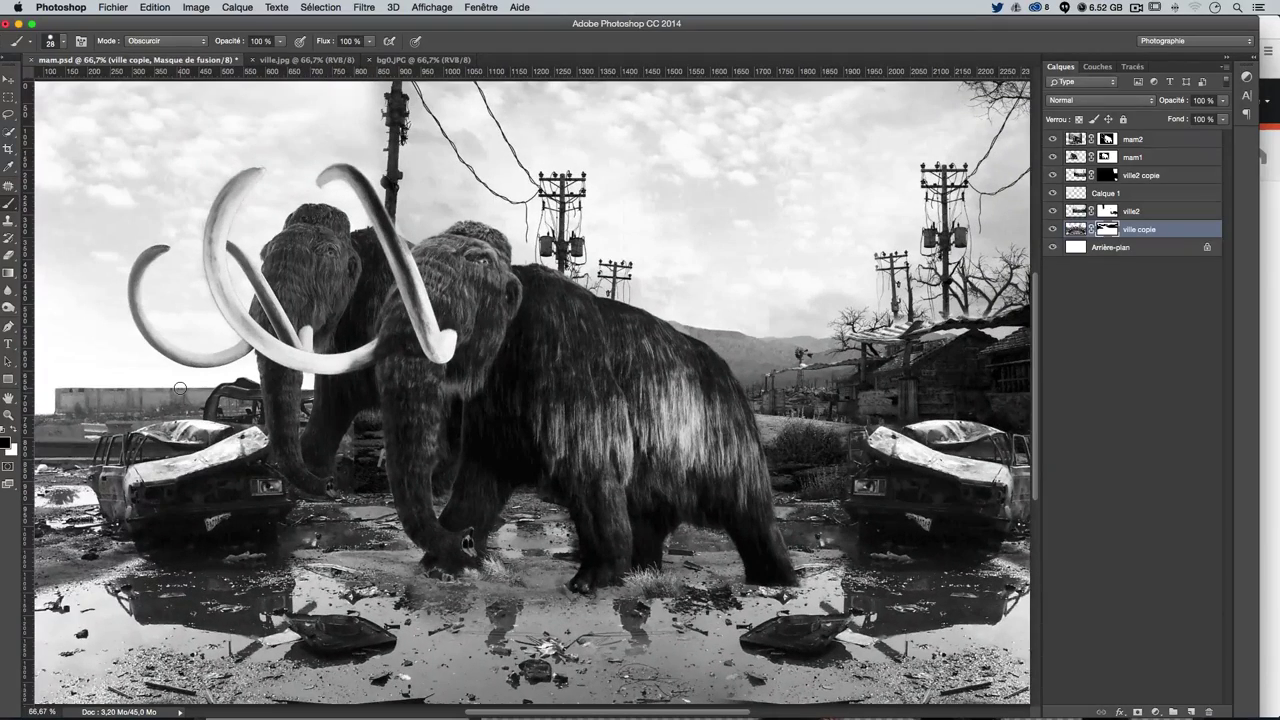
pyautogui.scroll(2, 338, 407)
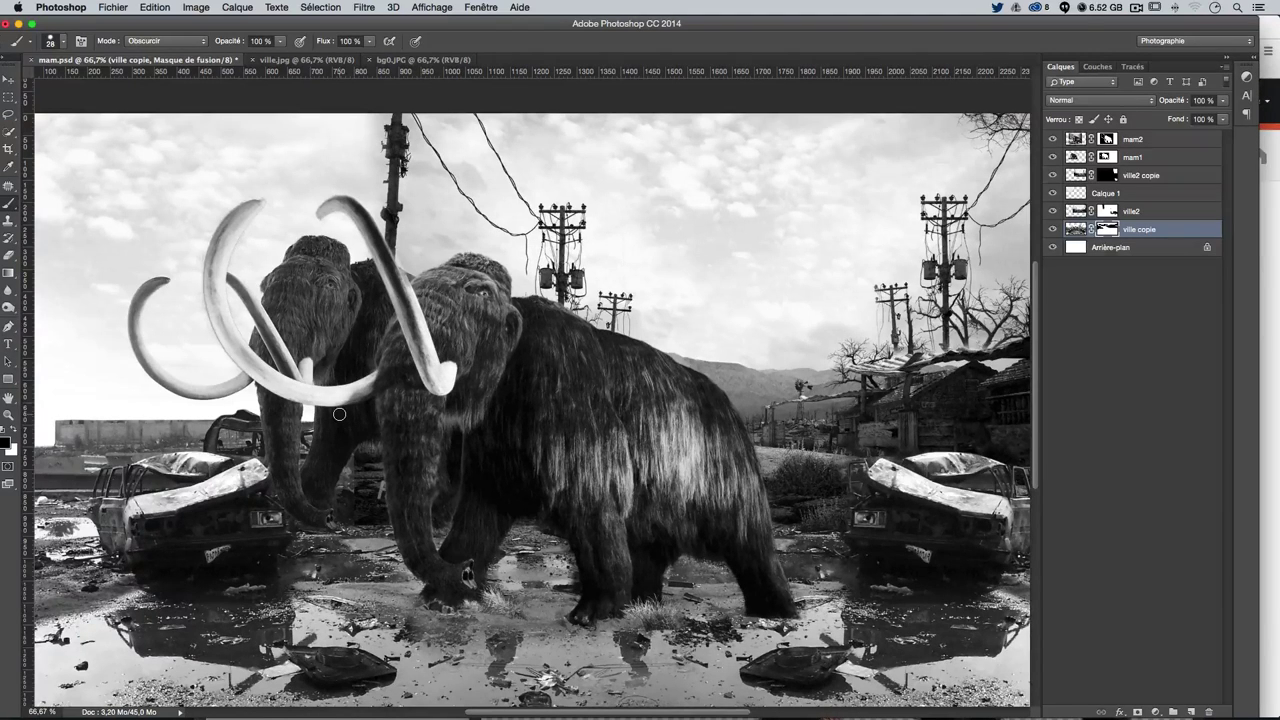
pyautogui.click(64, 44)
pyautogui.click(195, 70)
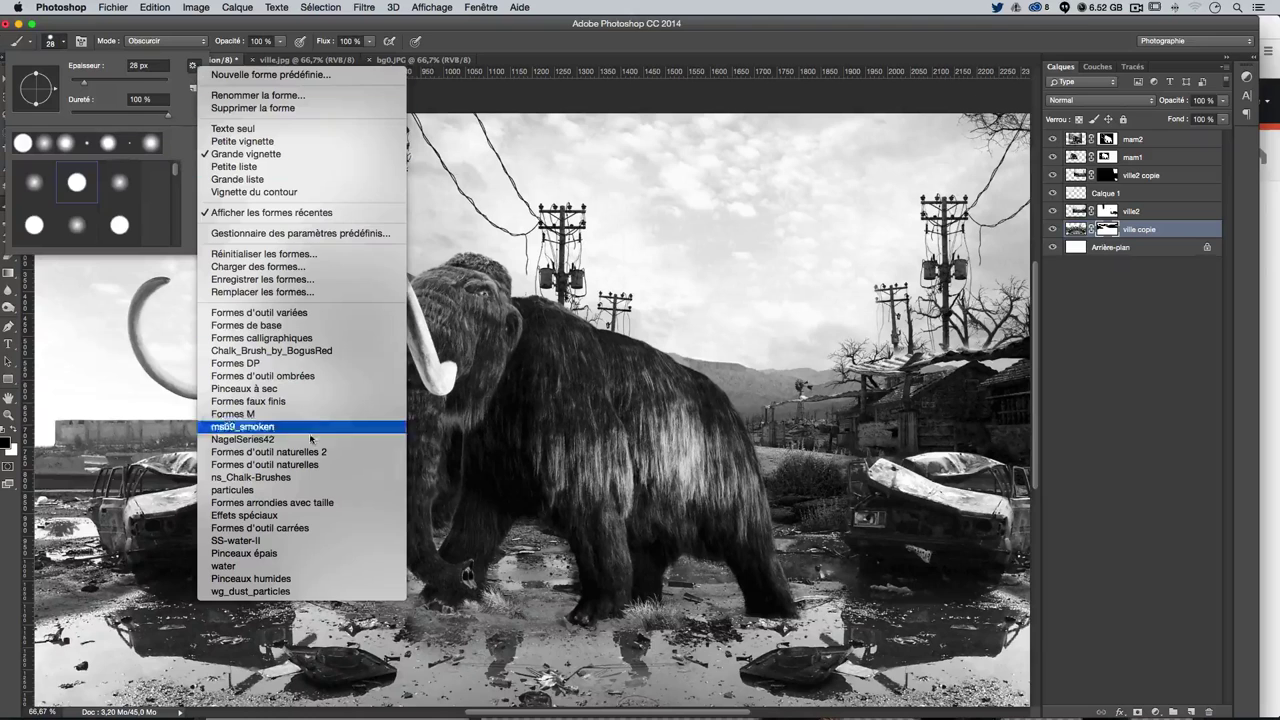
pyautogui.click(222, 598)
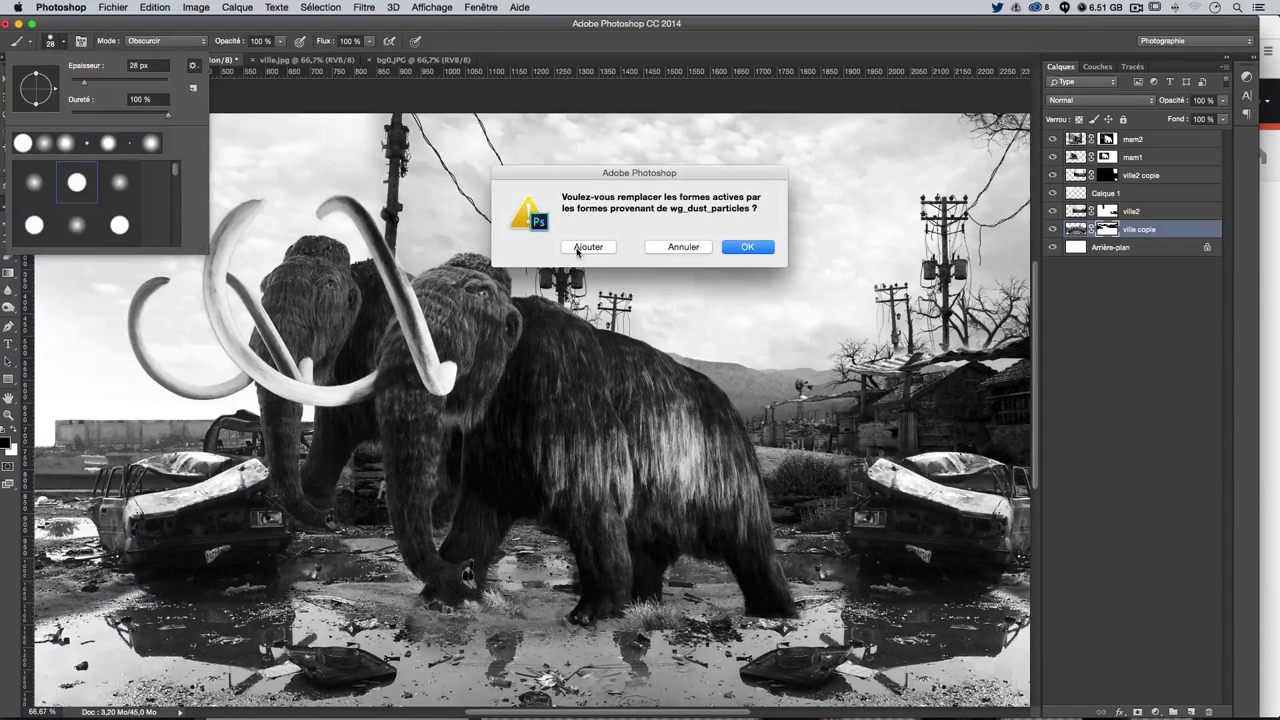
pyautogui.click(588, 247)
# Choose the 2494 dust brush and add a new empty layer above mam2
pyautogui.scroll(-10, 100, 205)
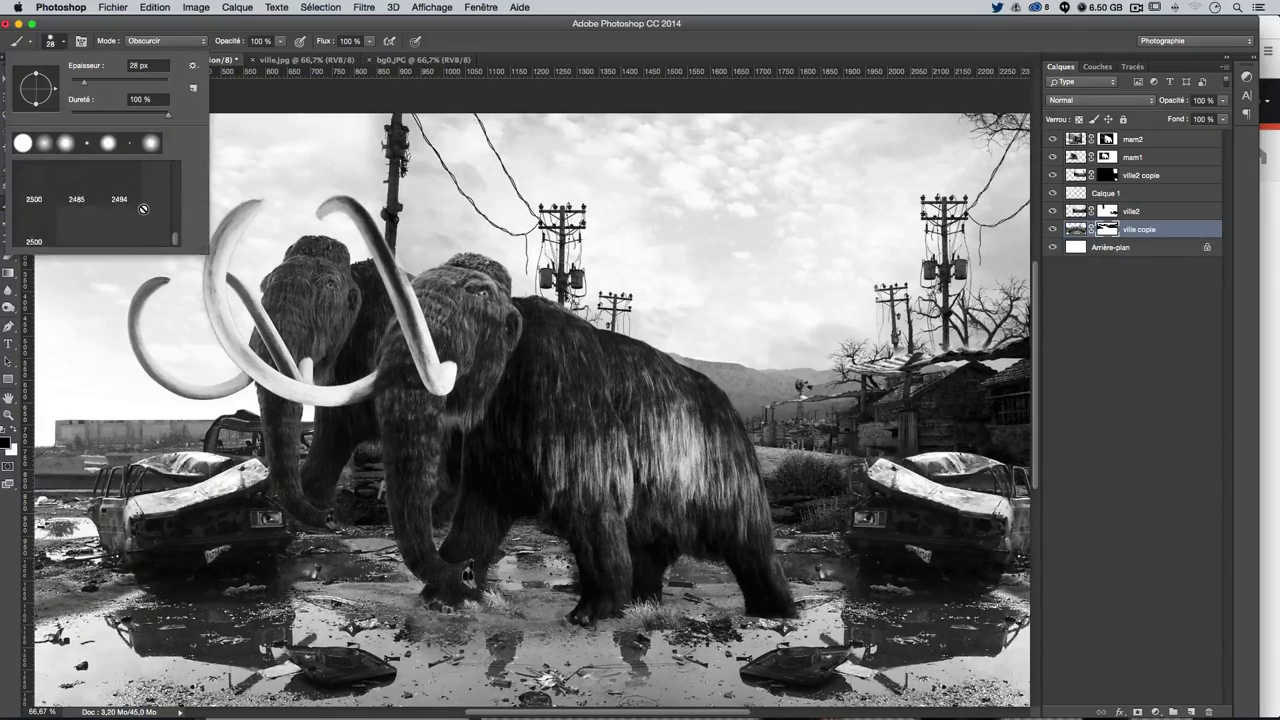
pyautogui.scroll(1, 140, 210)
pyautogui.scroll(1, 132, 216)
pyautogui.click(119, 215)
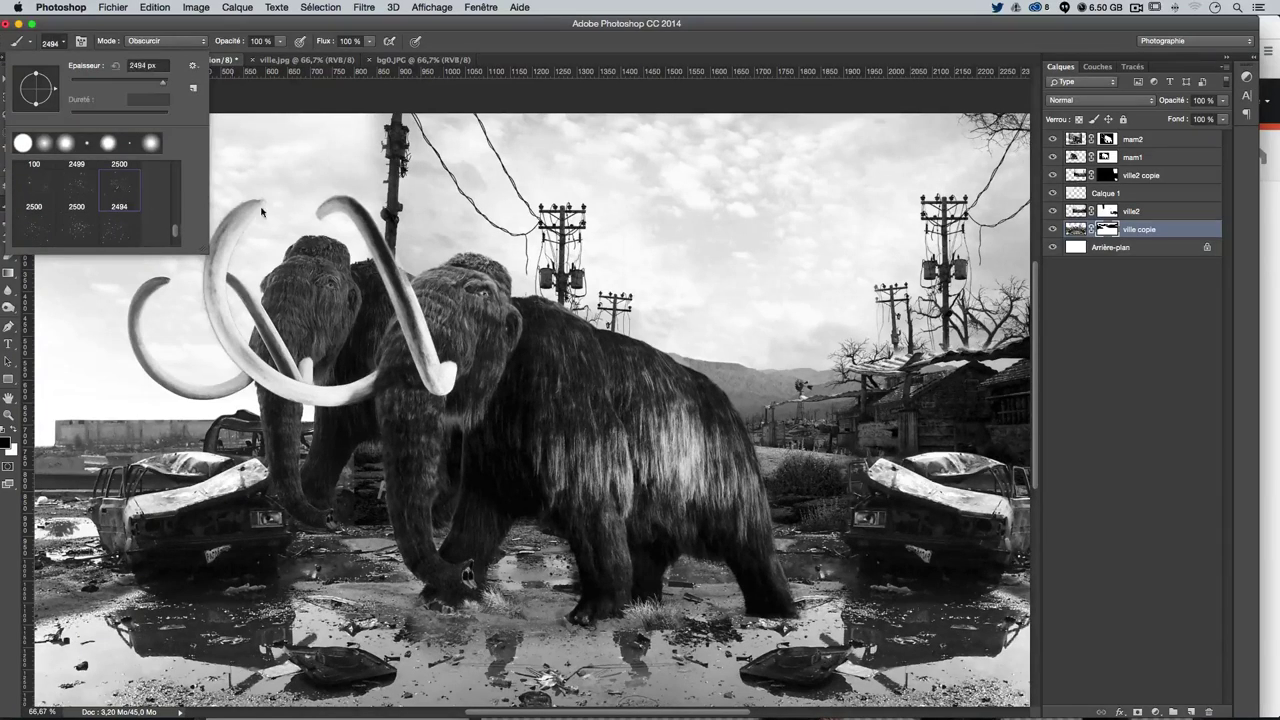
pyautogui.press('Return')
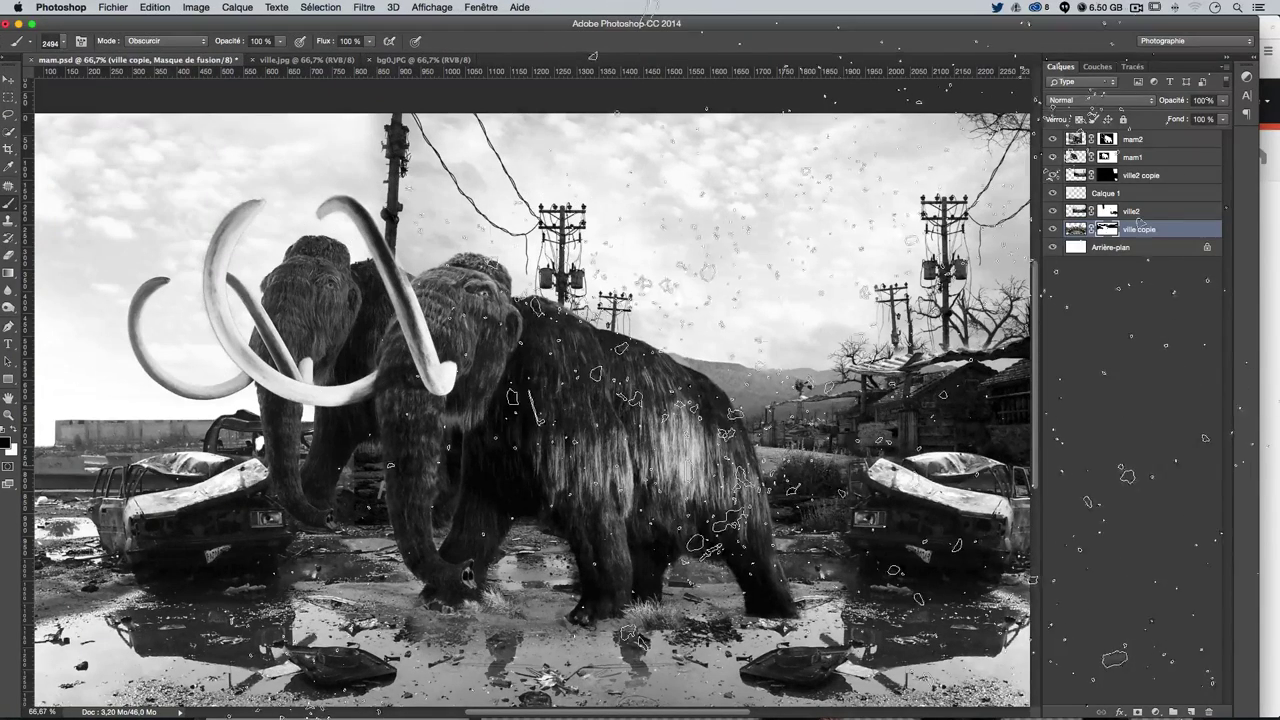
pyautogui.click(1160, 140)
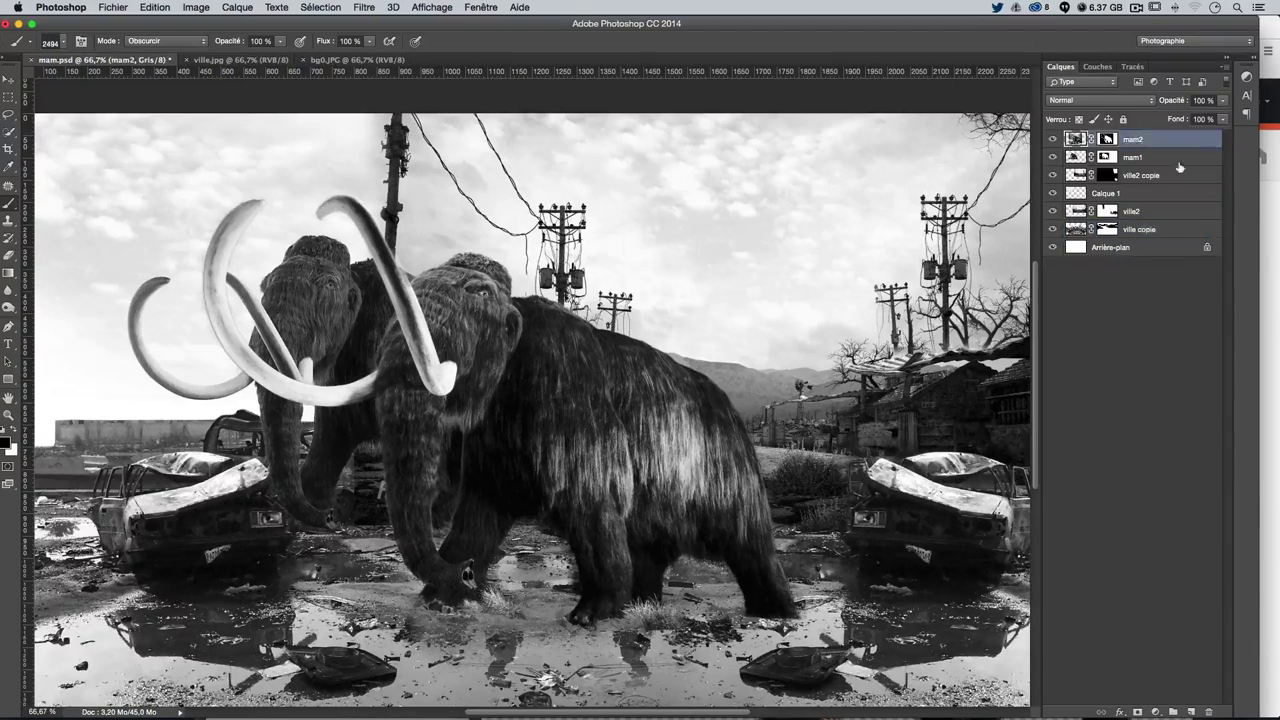
pyautogui.click(1190, 711)
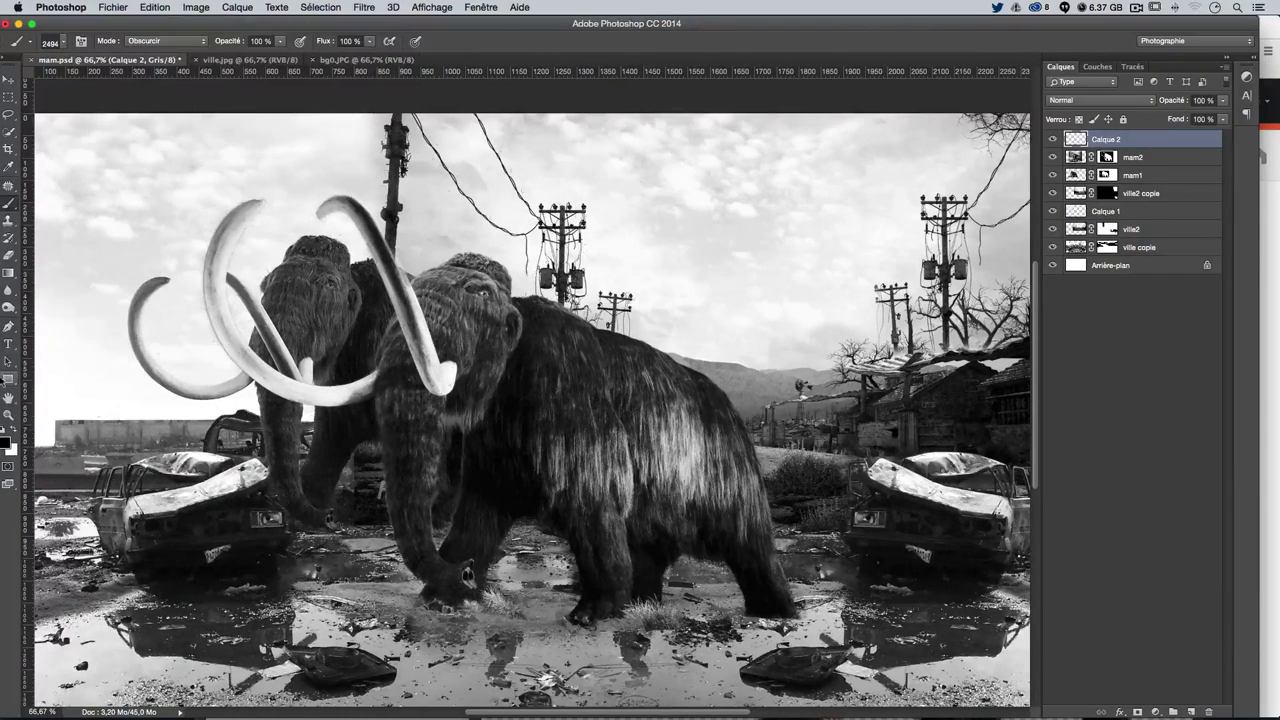
# Test dust stamps around the left mammoth's tusks, undoing and shrinking the brush to about 653 px
pyautogui.click(250, 300)
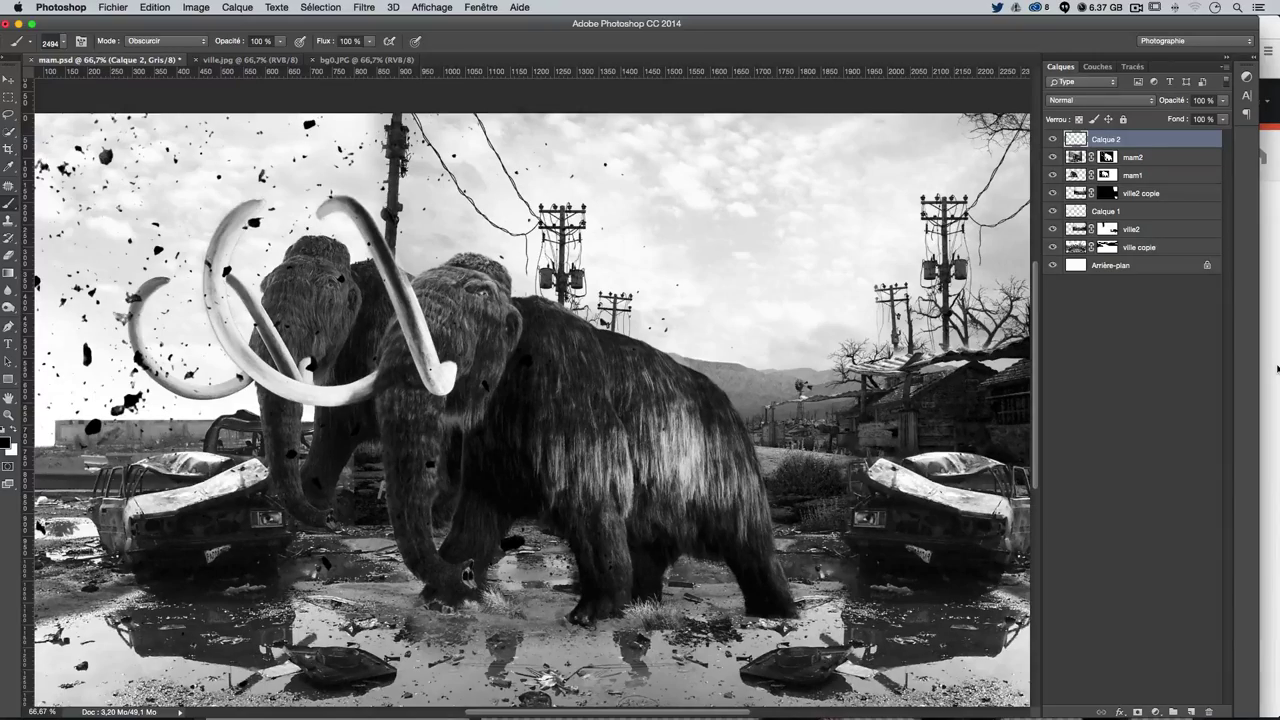
pyautogui.press('super+minus')
pyautogui.press('super+z')
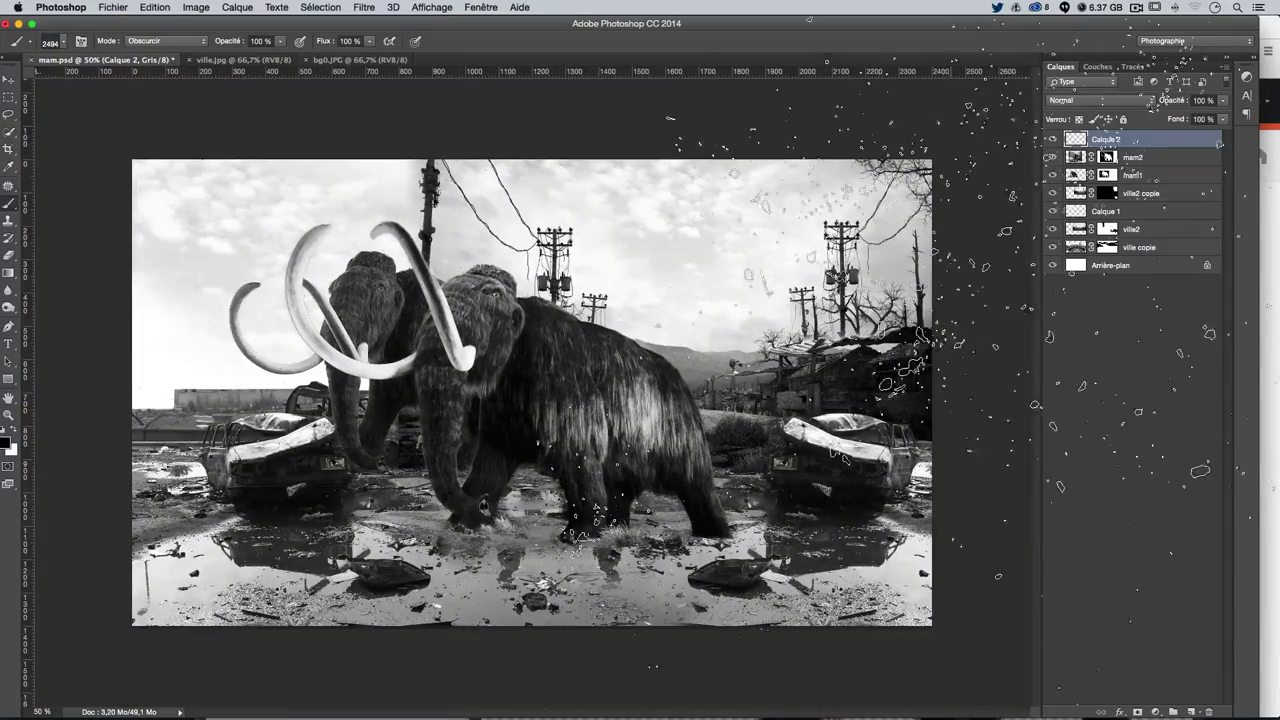
pyautogui.moveTo(565, 350); pyautogui.dragTo(305, 350)
pyautogui.click(290, 300)
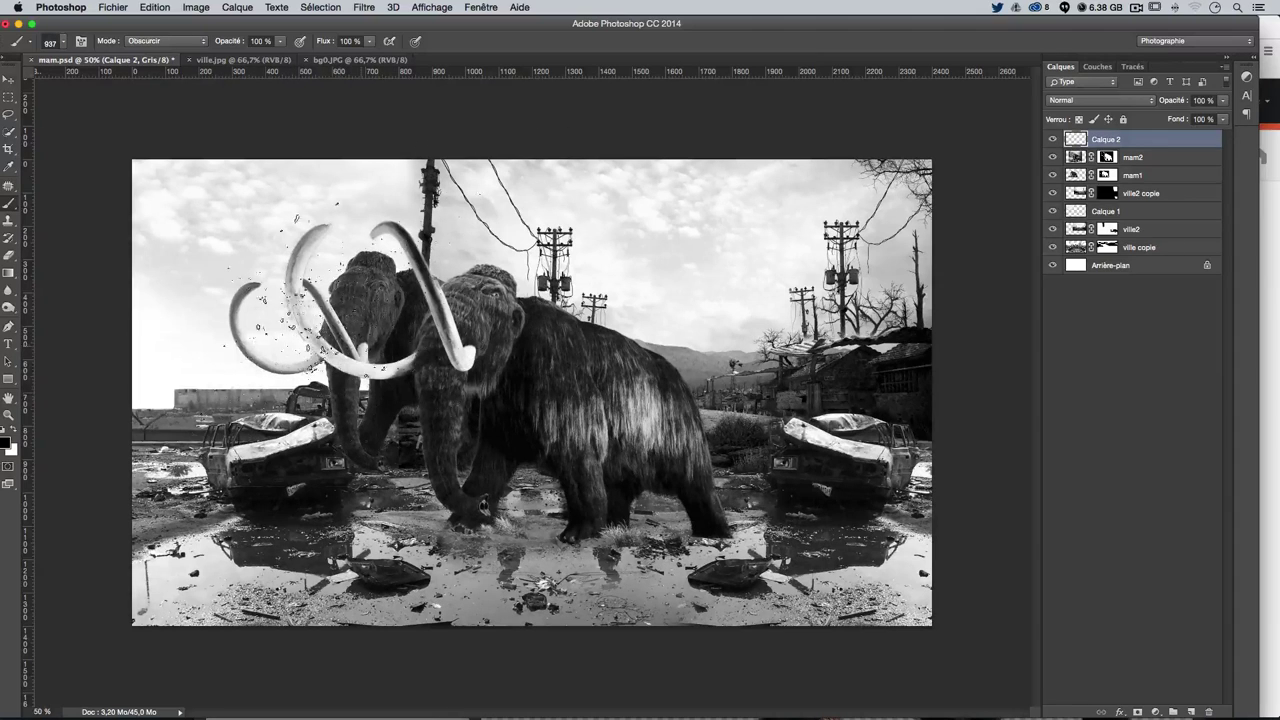
pyautogui.press('super+z')
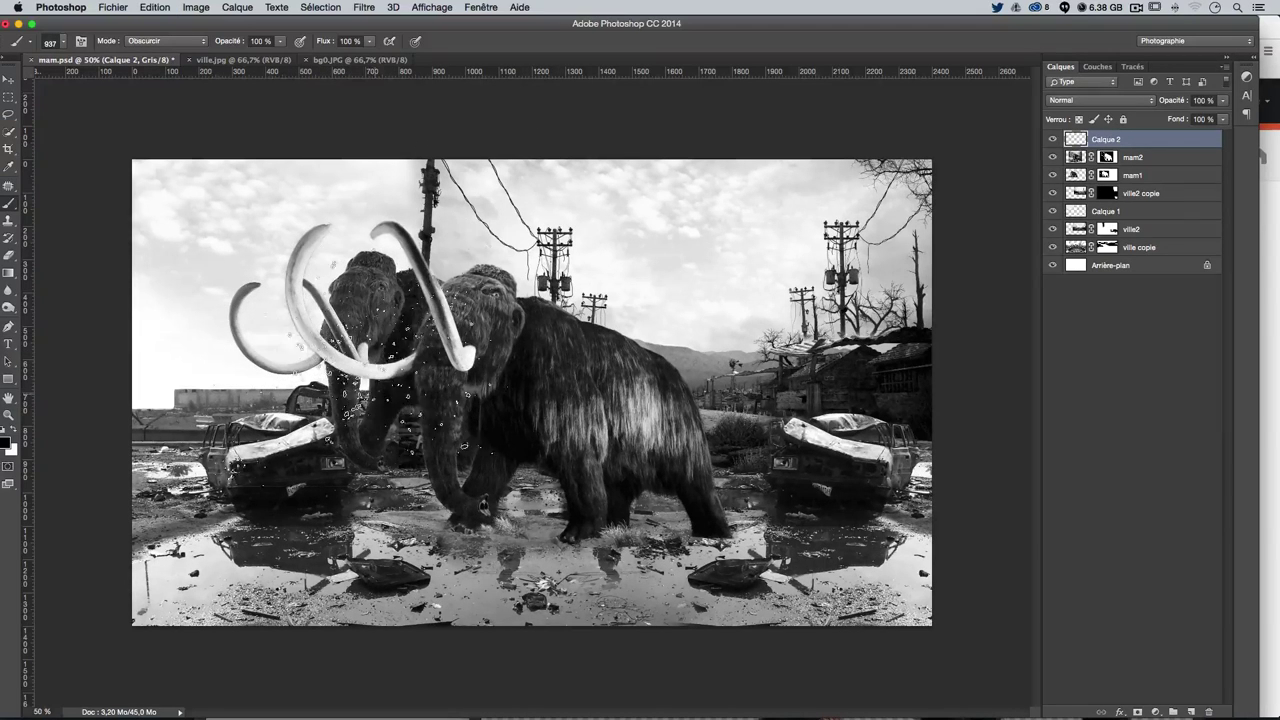
pyautogui.click(330, 350)
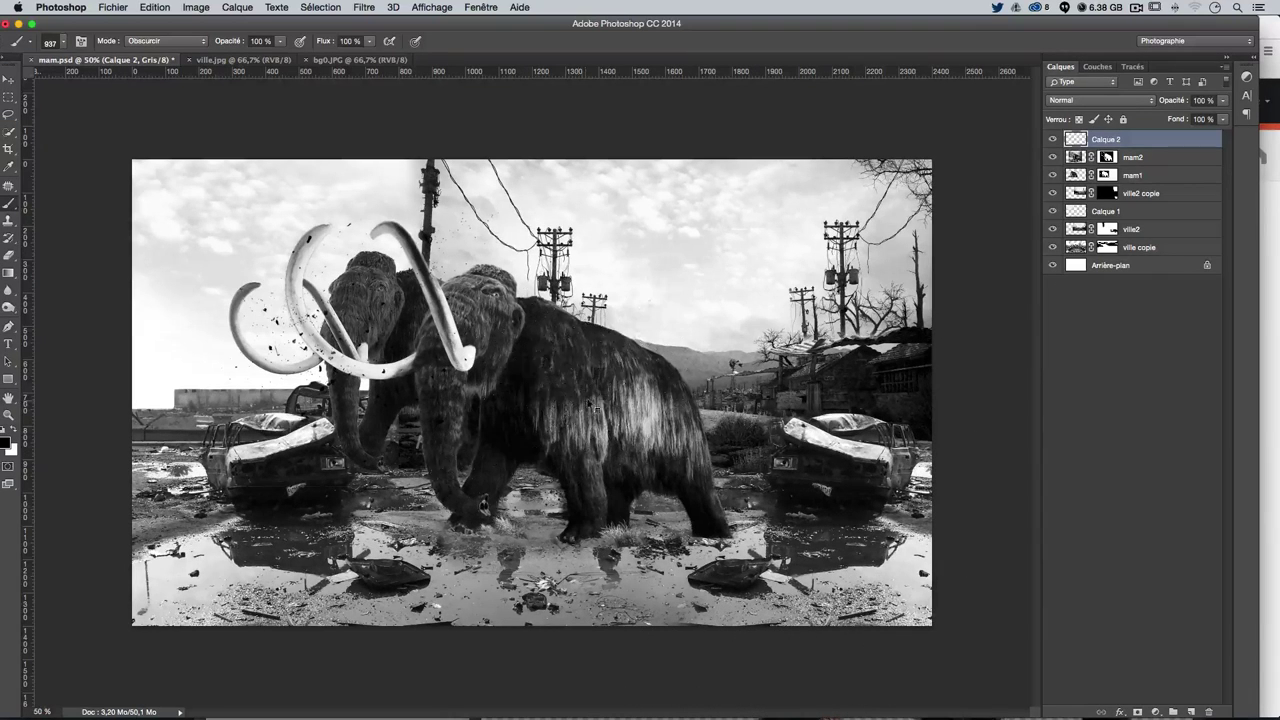
pyautogui.moveTo(591, 406); pyautogui.dragTo(560, 406)
# Try a 2500 px preset on the sky and mammoth's back, undo, and resize to about 840 px
pyautogui.click(43, 45)
pyautogui.scroll(-2, 81, 233)
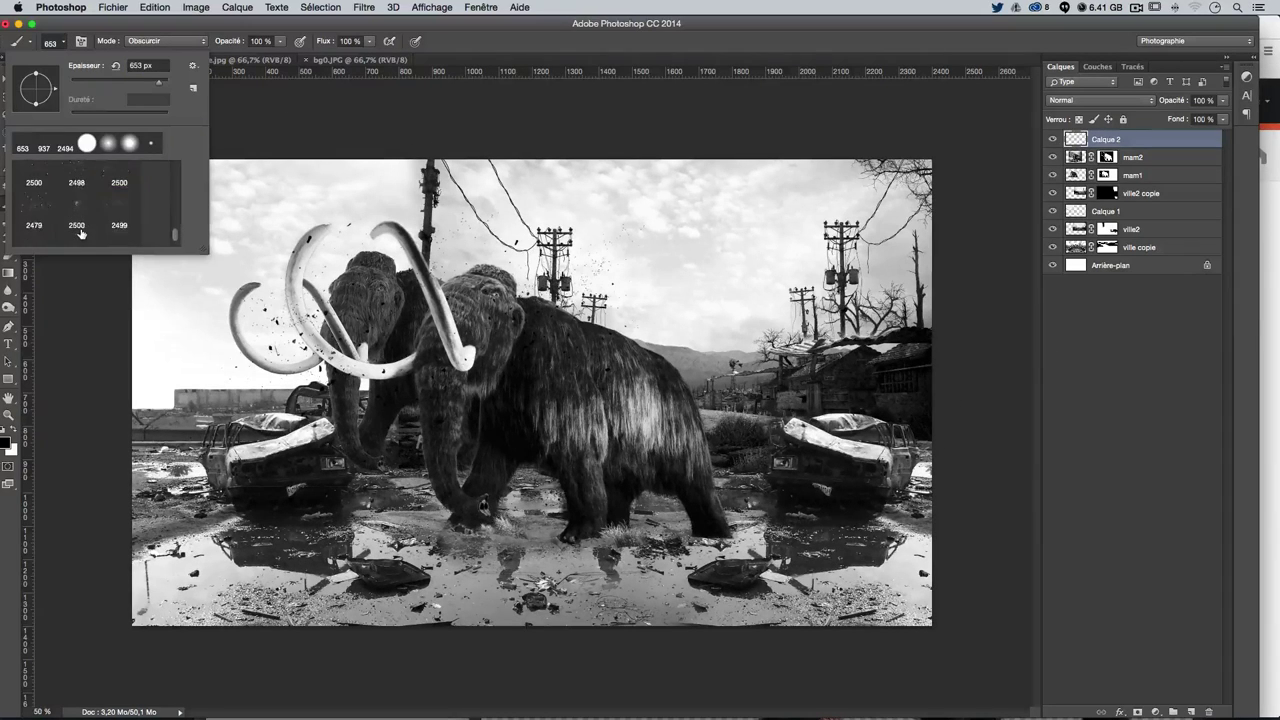
pyautogui.click(72, 184)
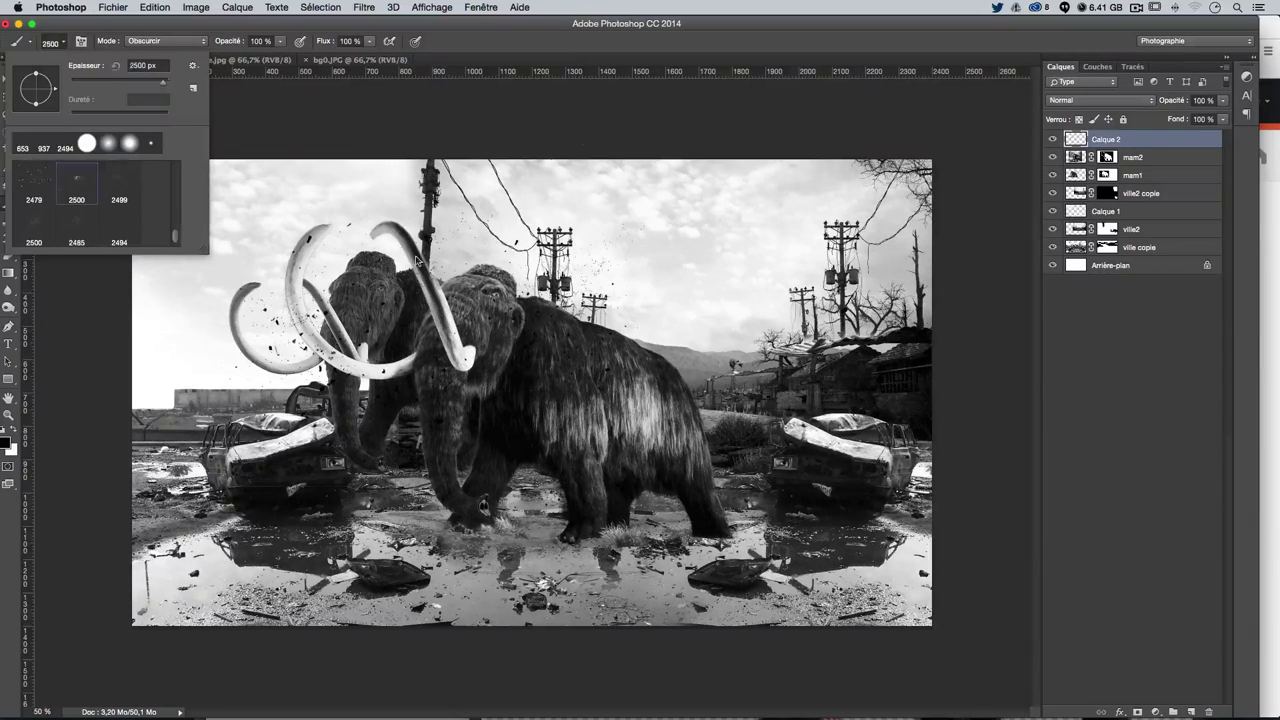
pyautogui.click(580, 270)
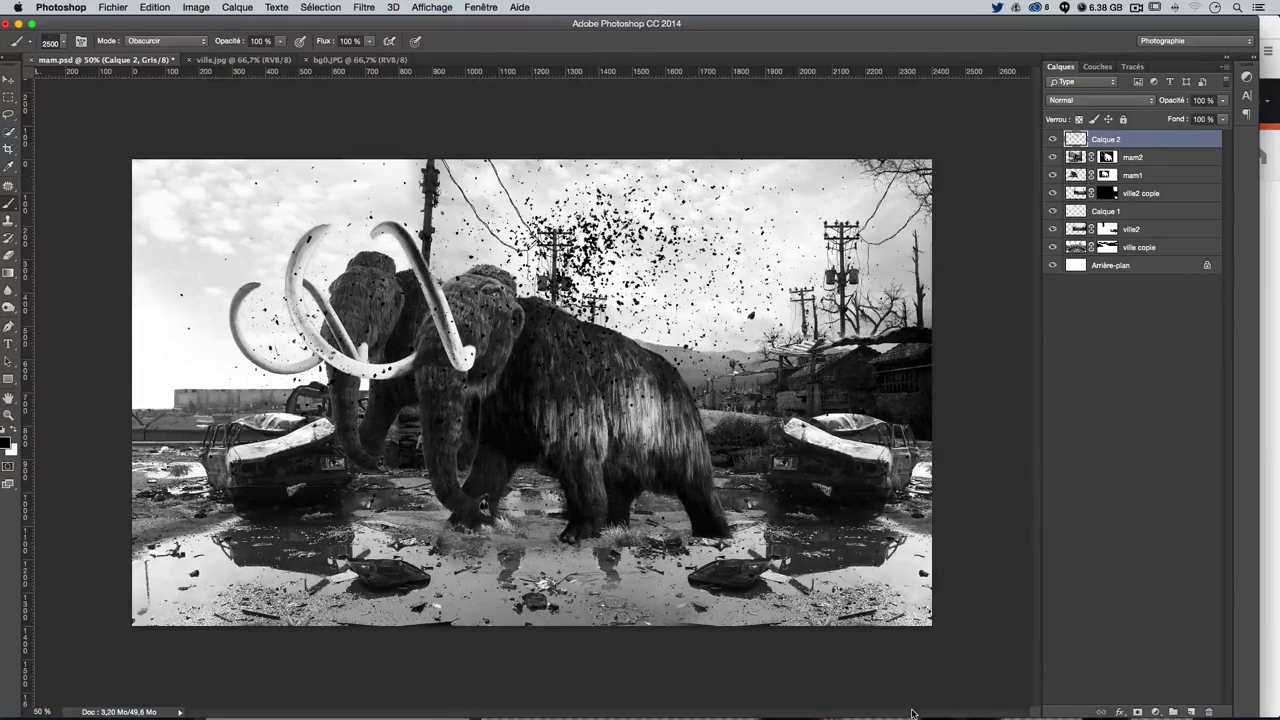
pyautogui.hotkey('ctrl', 'z')
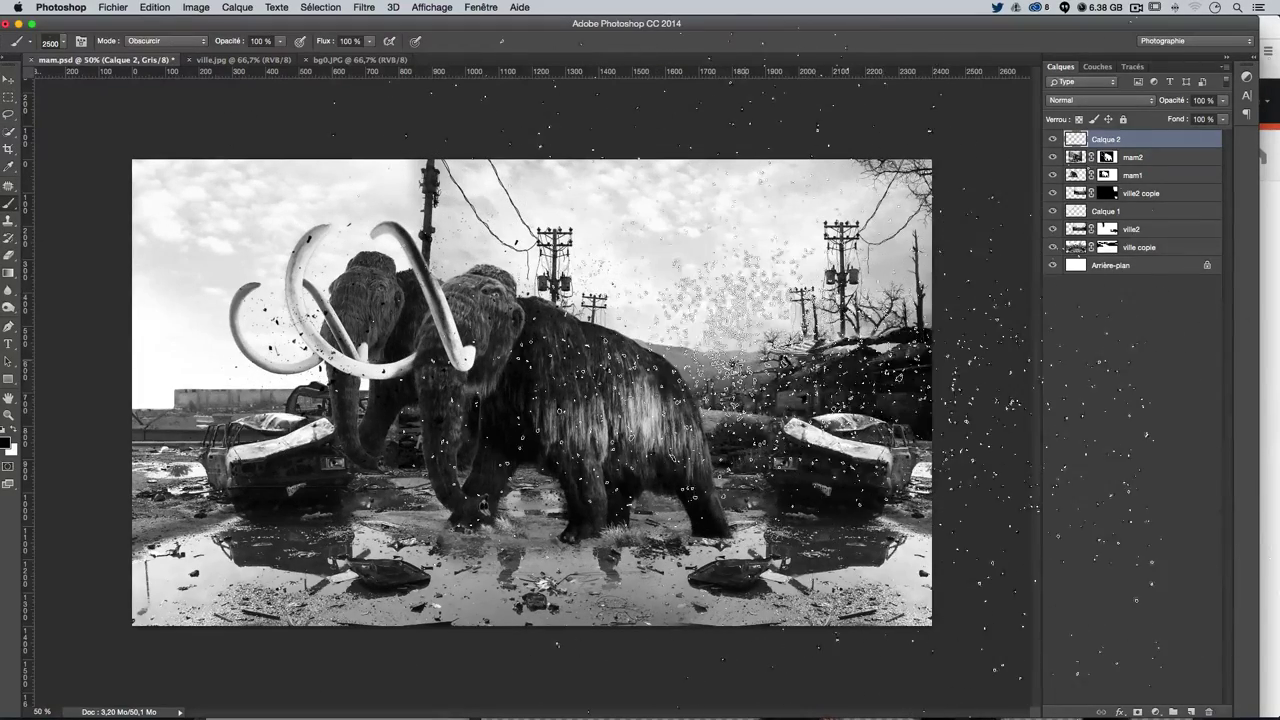
pyautogui.moveTo(671, 369); pyautogui.dragTo(640, 369)
pyautogui.moveTo(540, 360); pyautogui.dragTo(700, 380)
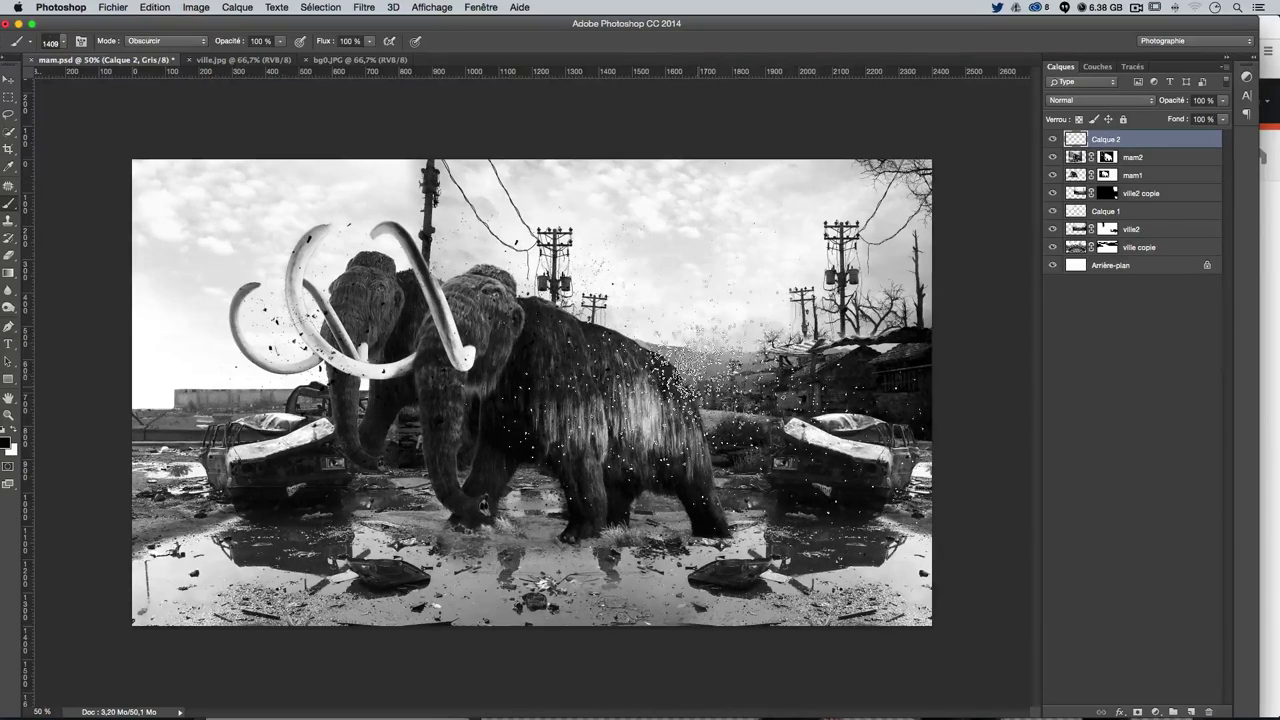
pyautogui.moveTo(698, 383)
pyautogui.mouseDown()
pyautogui.moveTo(650, 394)
pyautogui.moveTo(670, 410)
pyautogui.mouseUp()
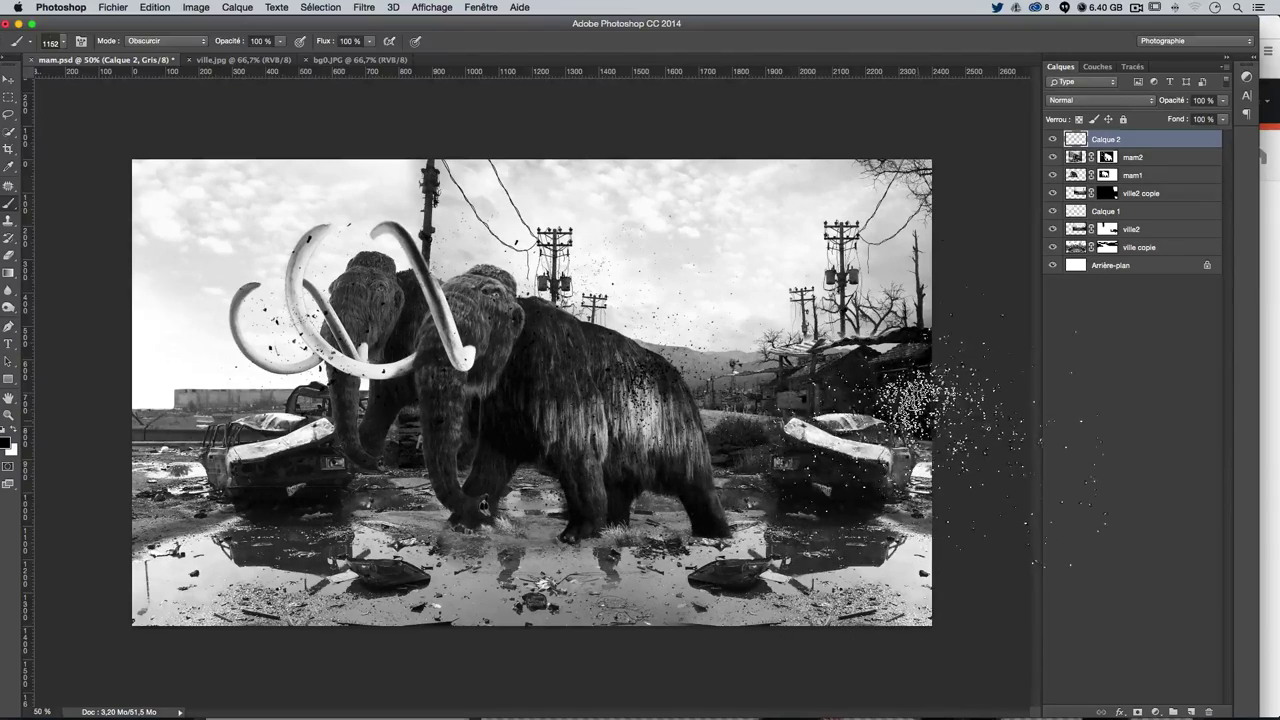
pyautogui.hotkey('ctrl', 'z')
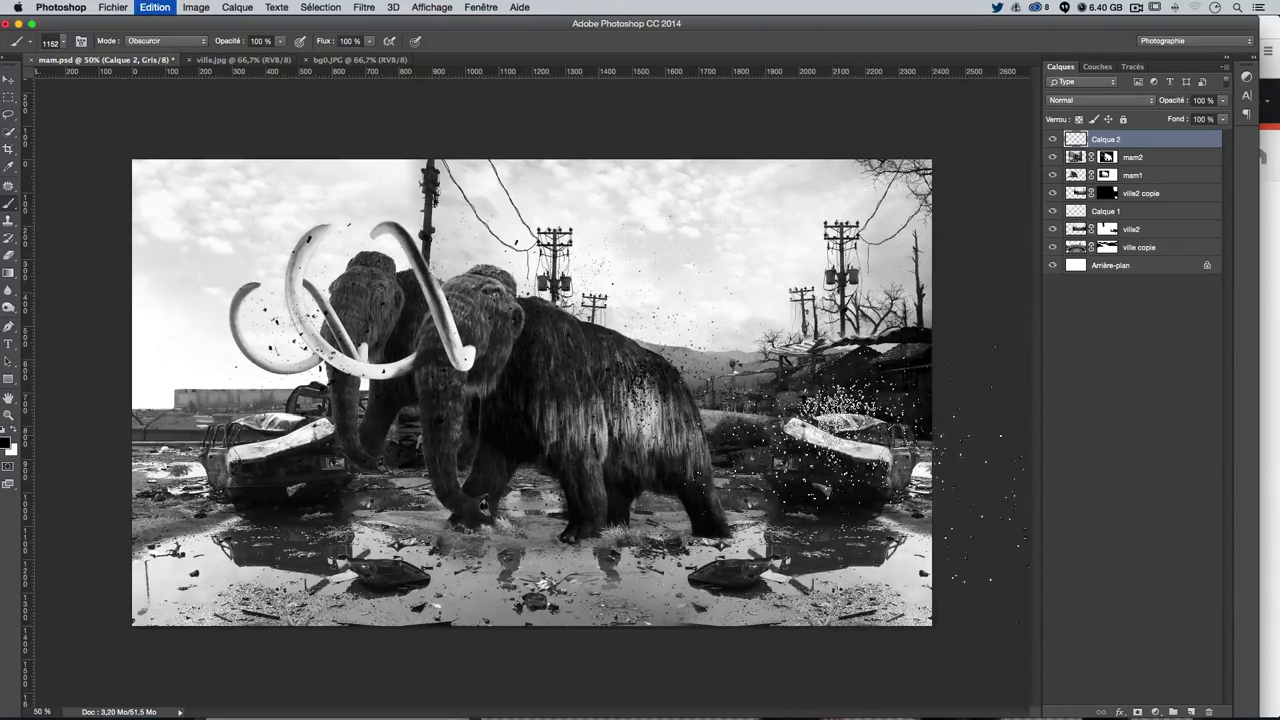
pyautogui.hotkey('ctrl', 'z')
pyautogui.moveTo(790, 380); pyautogui.dragTo(740, 380)
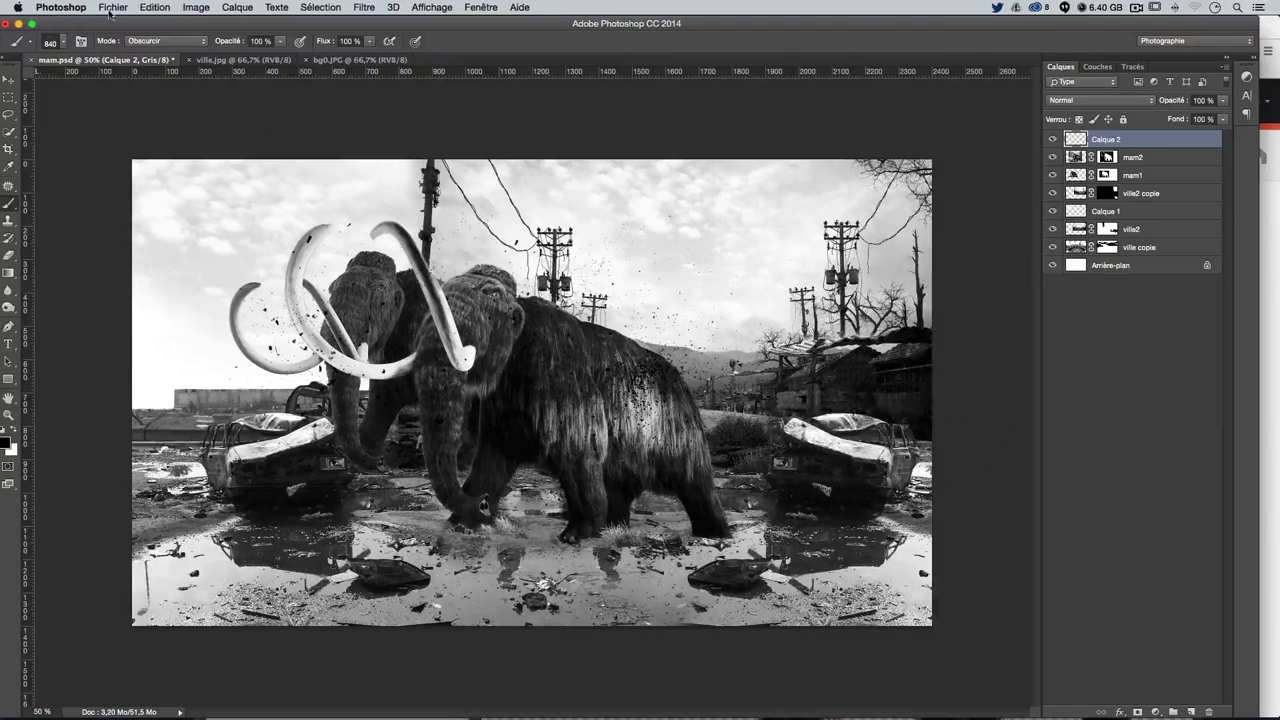
# Test the 2479 preset in the upper-right sky, then settle on the 2500 scatter preset at 1063 px
pyautogui.click(49, 42)
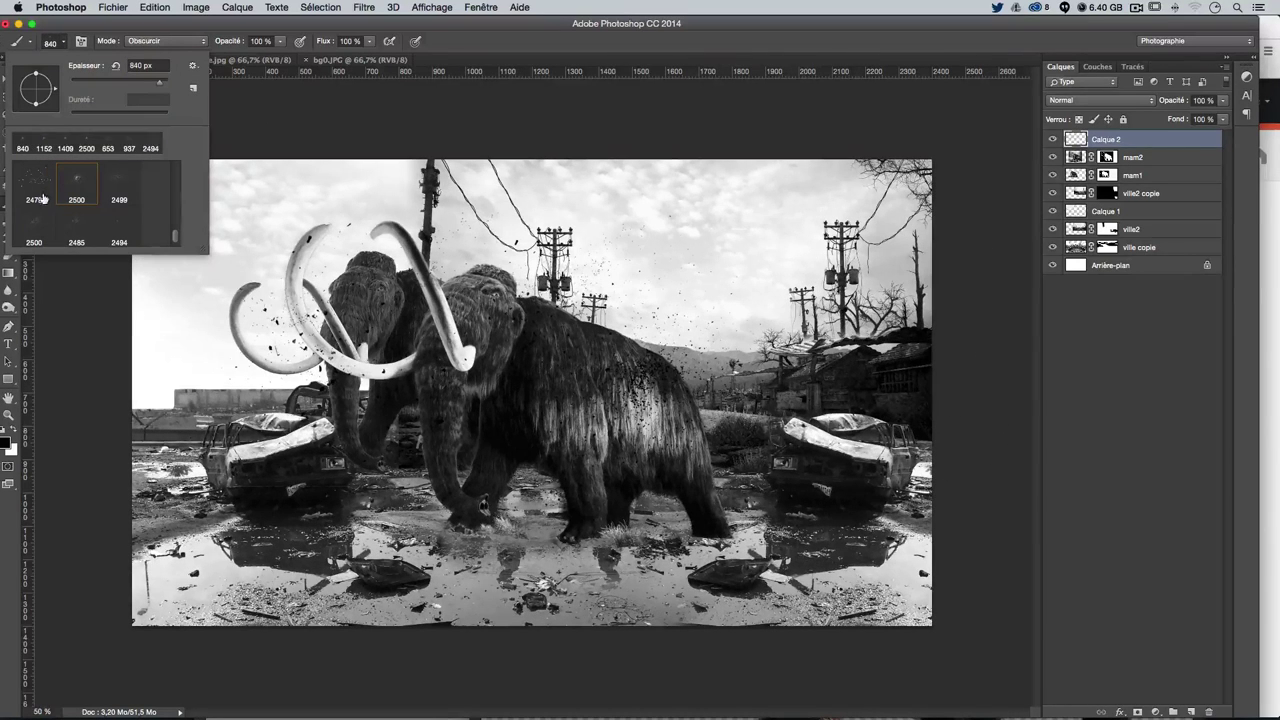
pyautogui.click(43, 198)
pyautogui.moveTo(800, 316); pyautogui.dragTo(760, 316)
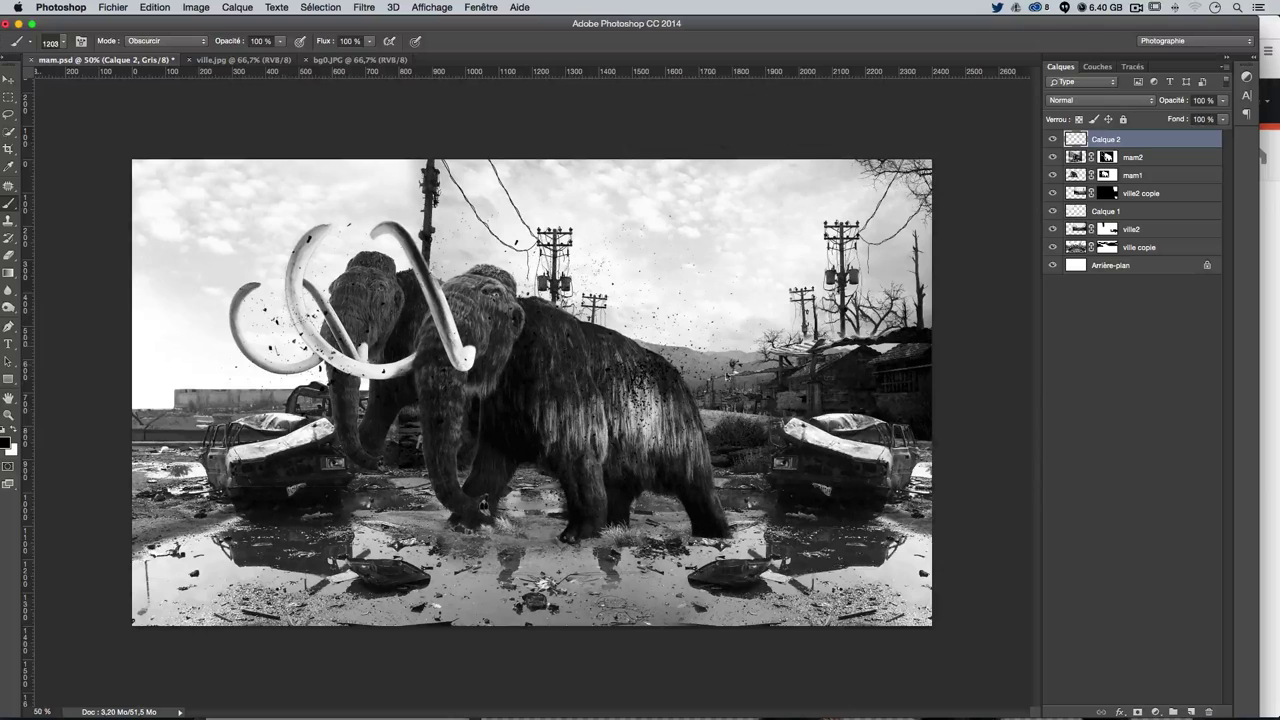
pyautogui.click(770, 300)
pyautogui.moveTo(1000, 343); pyautogui.dragTo(952, 343)
pyautogui.click(62, 42)
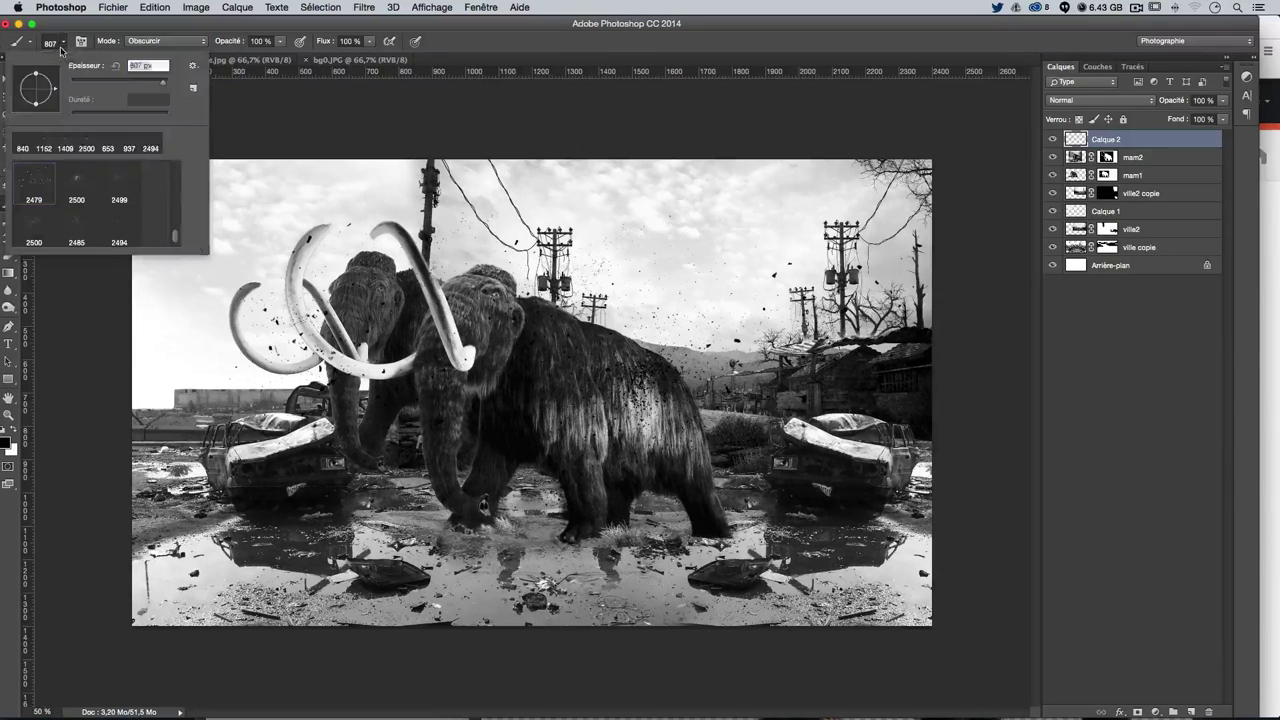
pyautogui.click(34, 212)
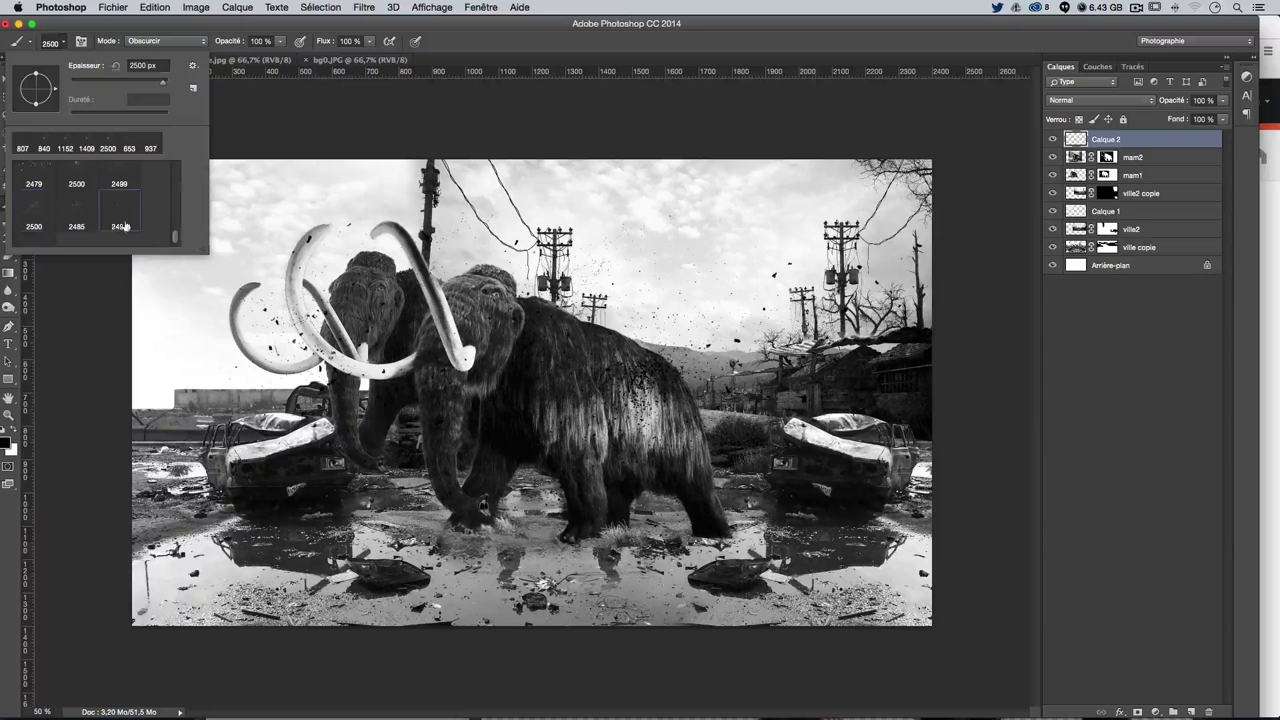
pyautogui.moveTo(743, 322); pyautogui.dragTo(800, 320)
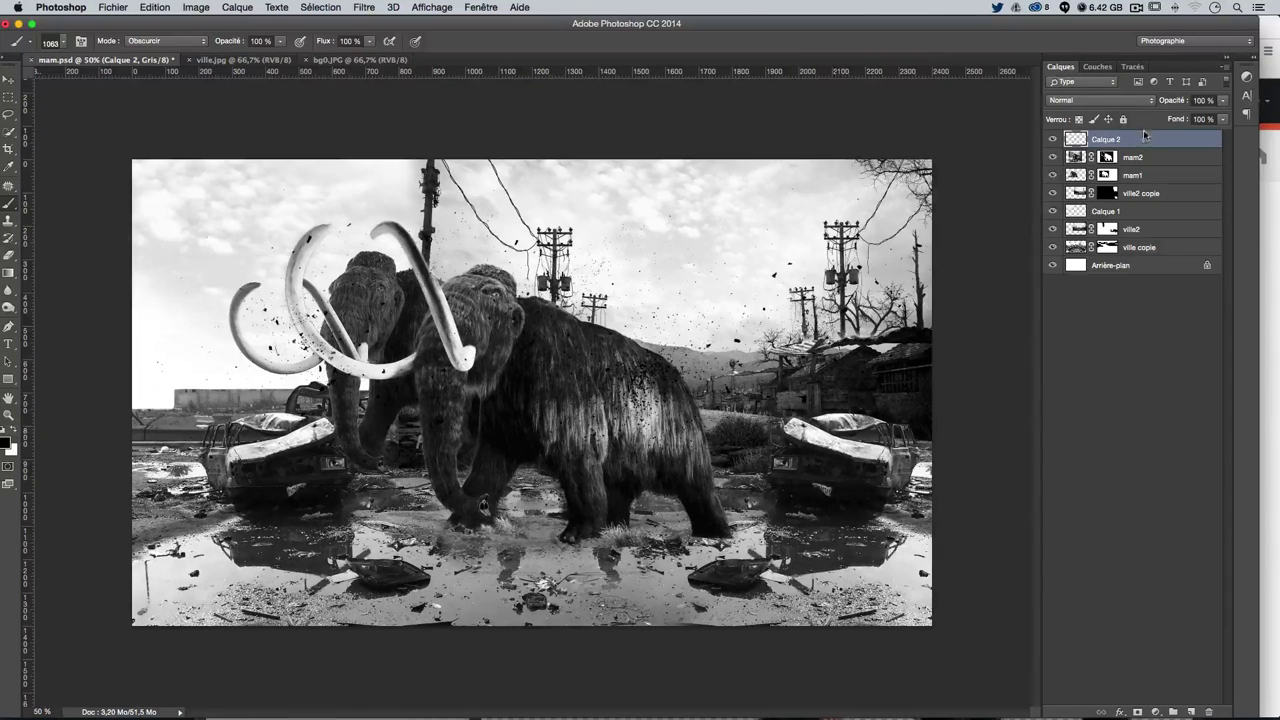
# Move Calque 2 beneath the mammoth layers and rename it part1
pyautogui.moveTo(1145, 136); pyautogui.dragTo(1140, 248)
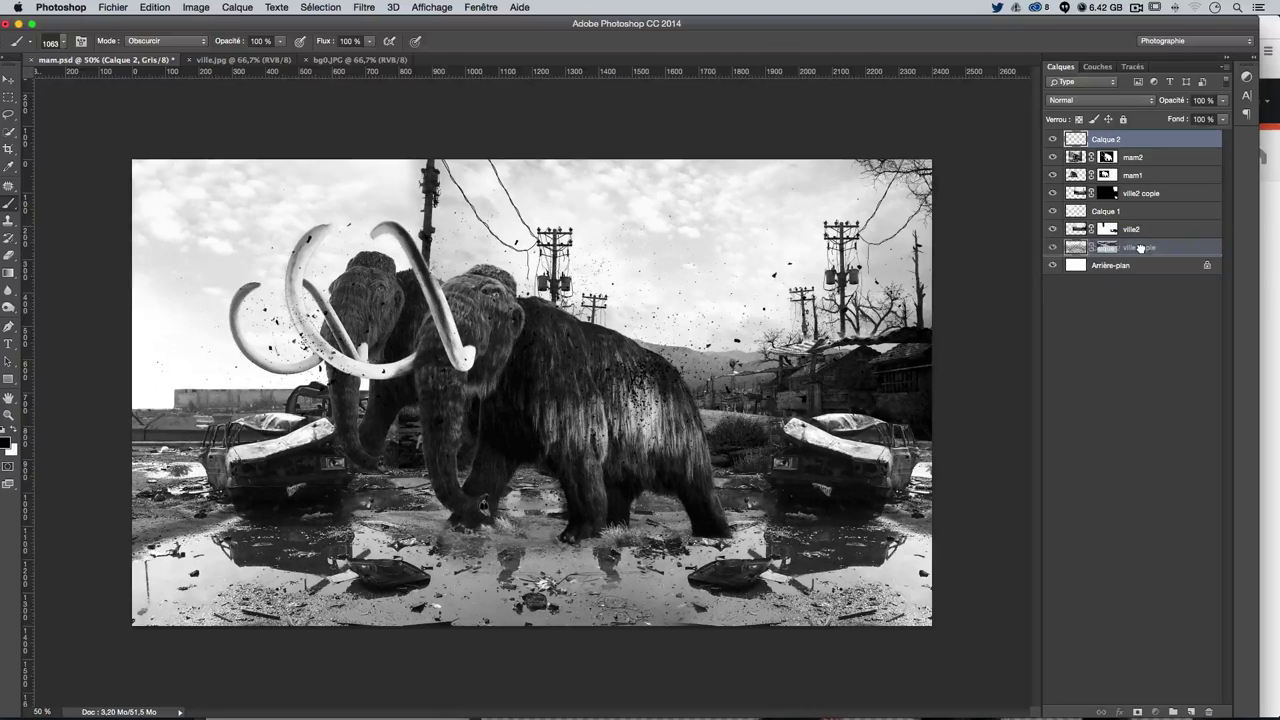
pyautogui.moveTo(1140, 248); pyautogui.dragTo(1138, 173)
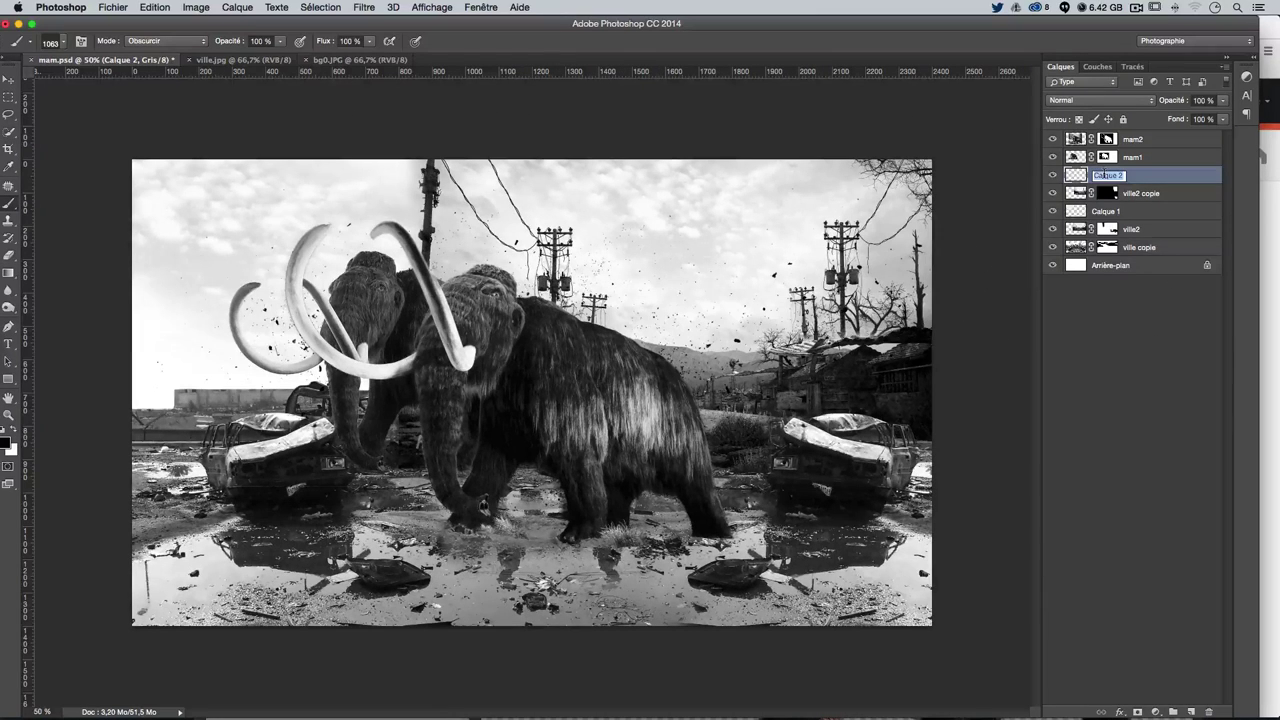
pyautogui.write('parti')
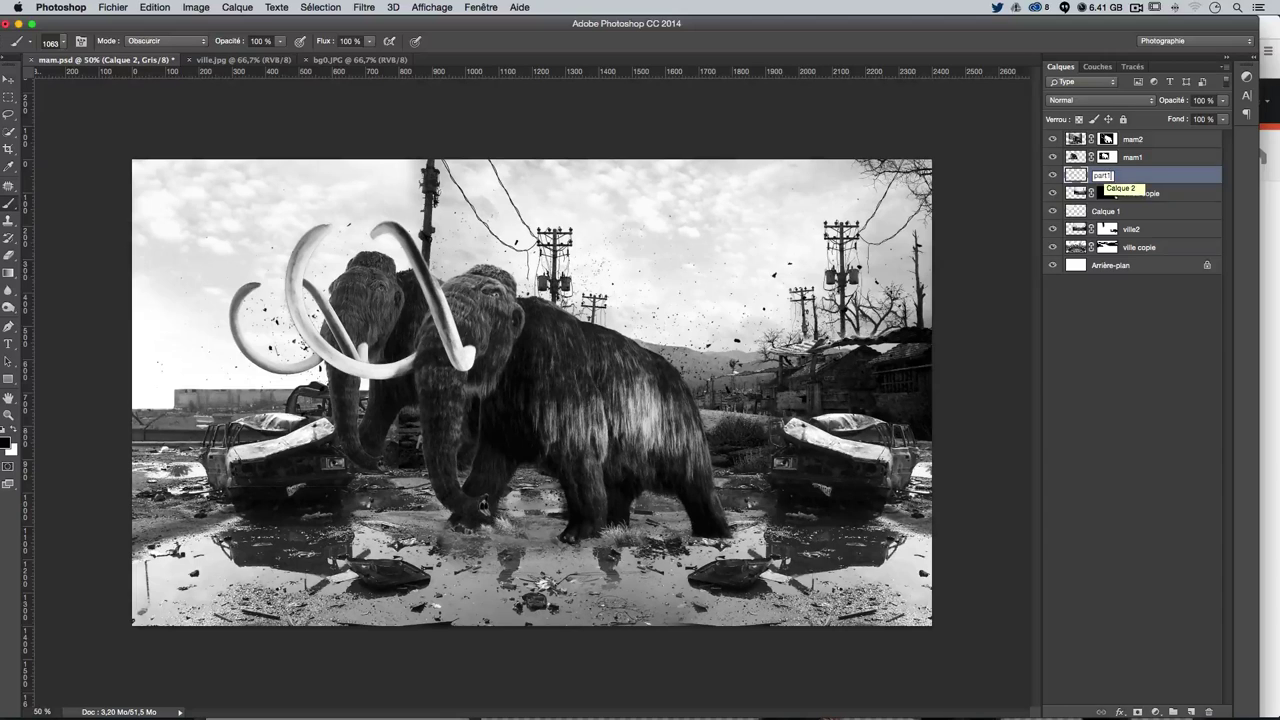
pyautogui.press('Return')
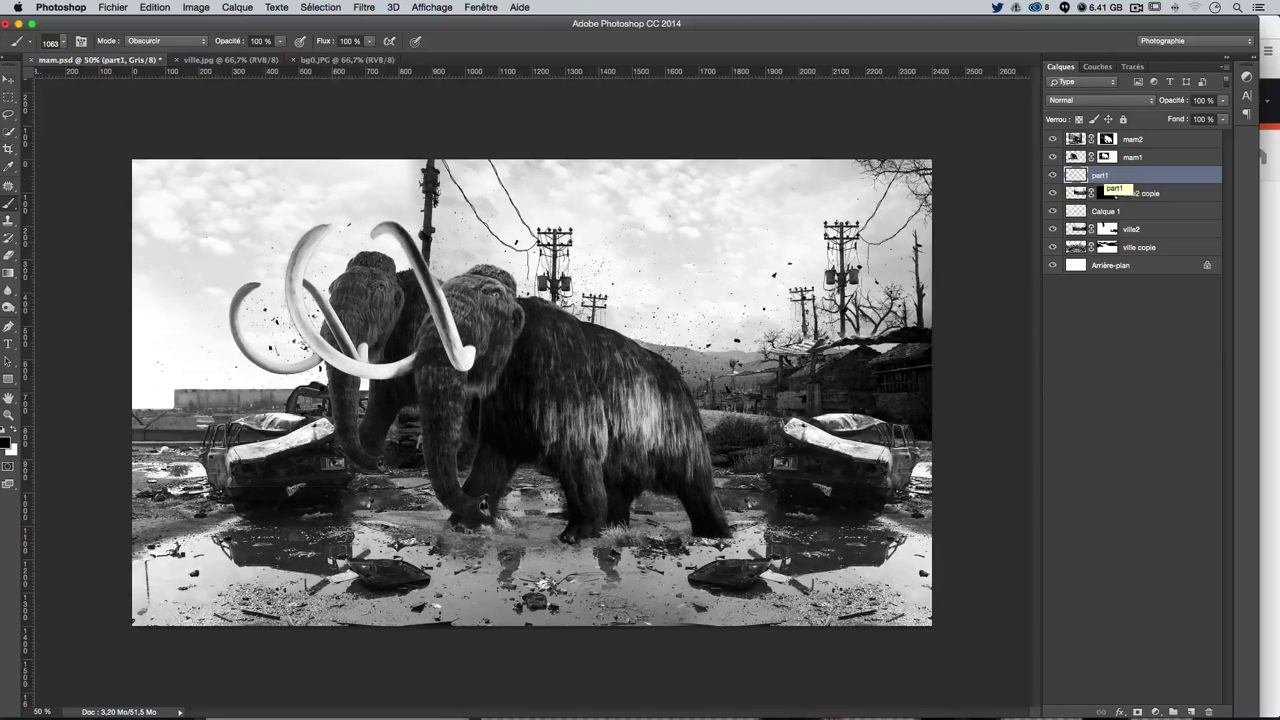
# Add a new layer named part2, undo a stray stroke, and move it to the top of the stack
pyautogui.click(1190, 712)
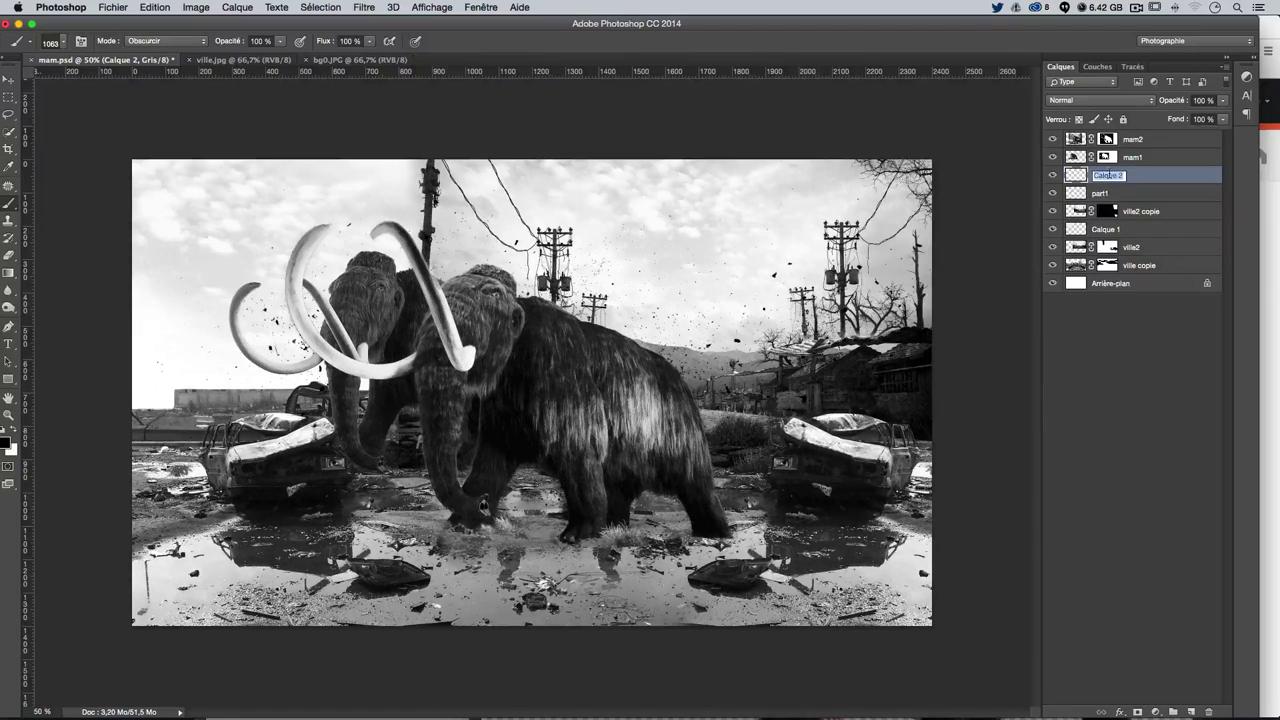
pyautogui.write('part2')
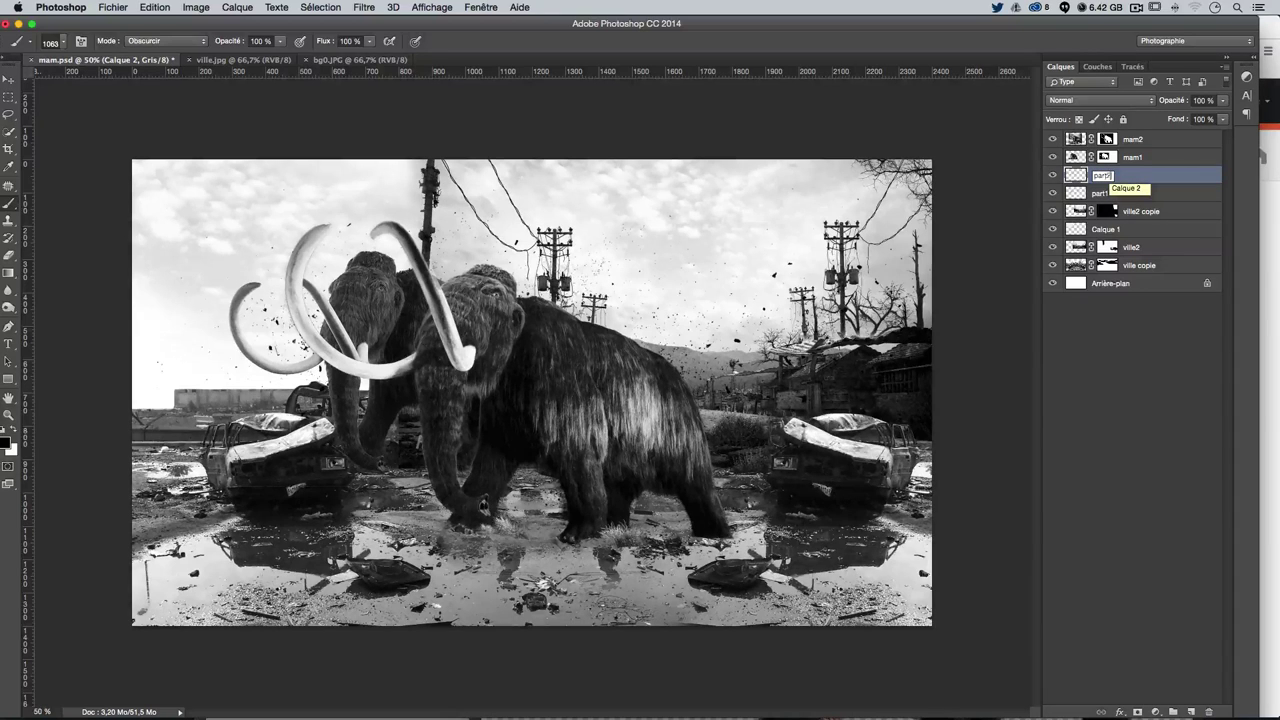
pyautogui.press('Return')
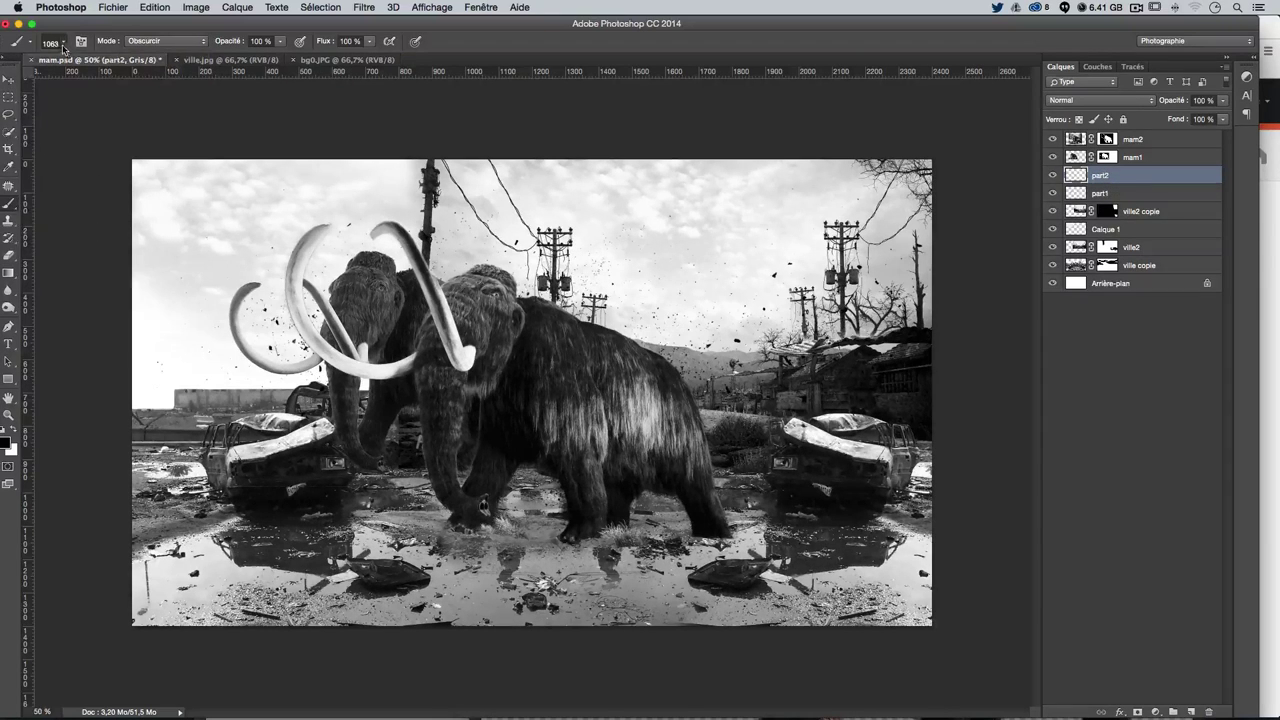
pyautogui.click(63, 48)
pyautogui.moveTo(300, 337)
pyautogui.mouseDown()
pyautogui.moveTo(350, 337)
pyautogui.moveTo(300, 337)
pyautogui.moveTo(440, 430)
pyautogui.moveTo(455, 455)
pyautogui.mouseUp()
pyautogui.hotkey('ctrl', 'z')
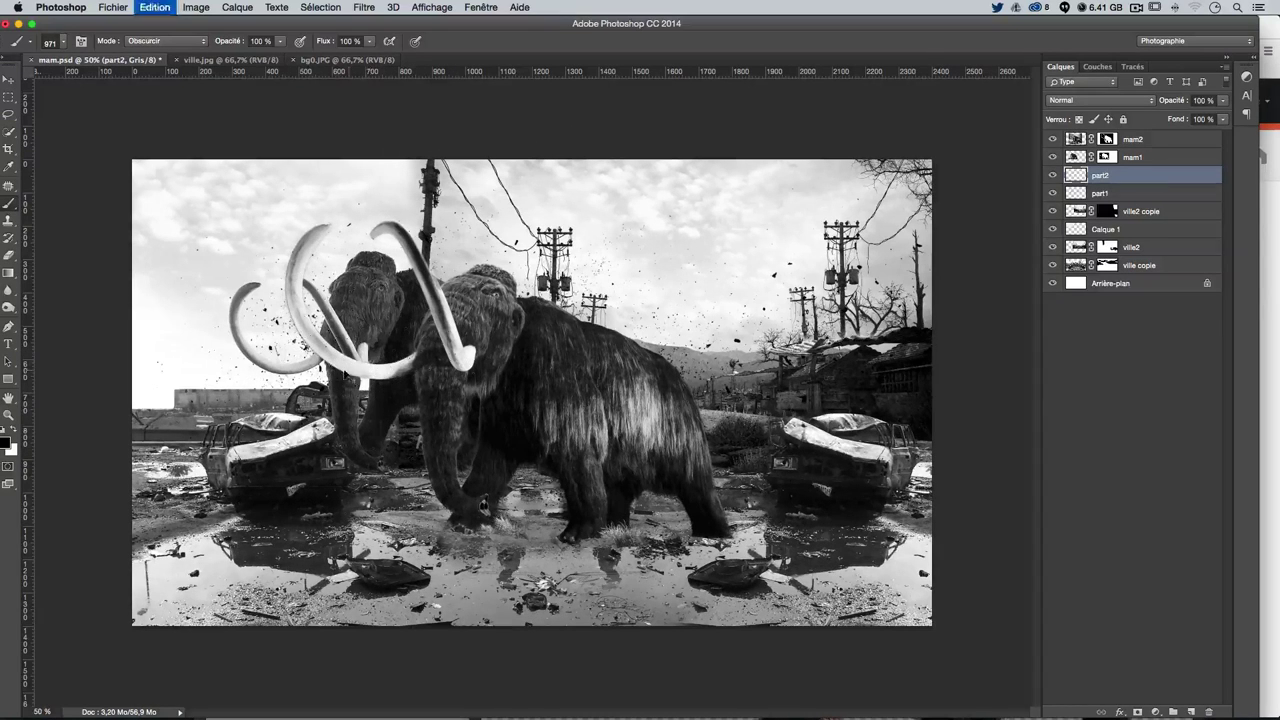
pyautogui.moveTo(1145, 178); pyautogui.dragTo(1142, 141)
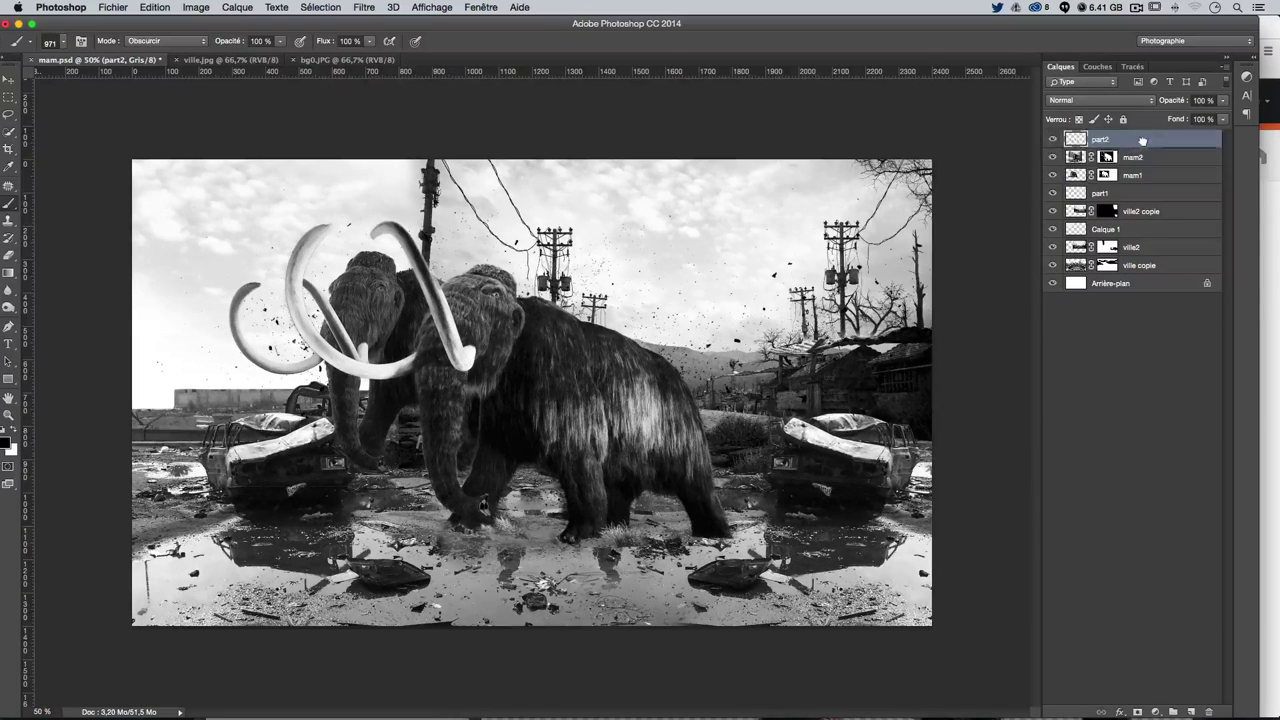
# Step through the particle stroke history and pick a scatter preset at about 1200 px
pyautogui.hotkey('ctrl', 'alt', 'z')
pyautogui.hotkey('ctrl', 'alt', 'z')
pyautogui.hotkey('ctrl', 'alt', 'z')
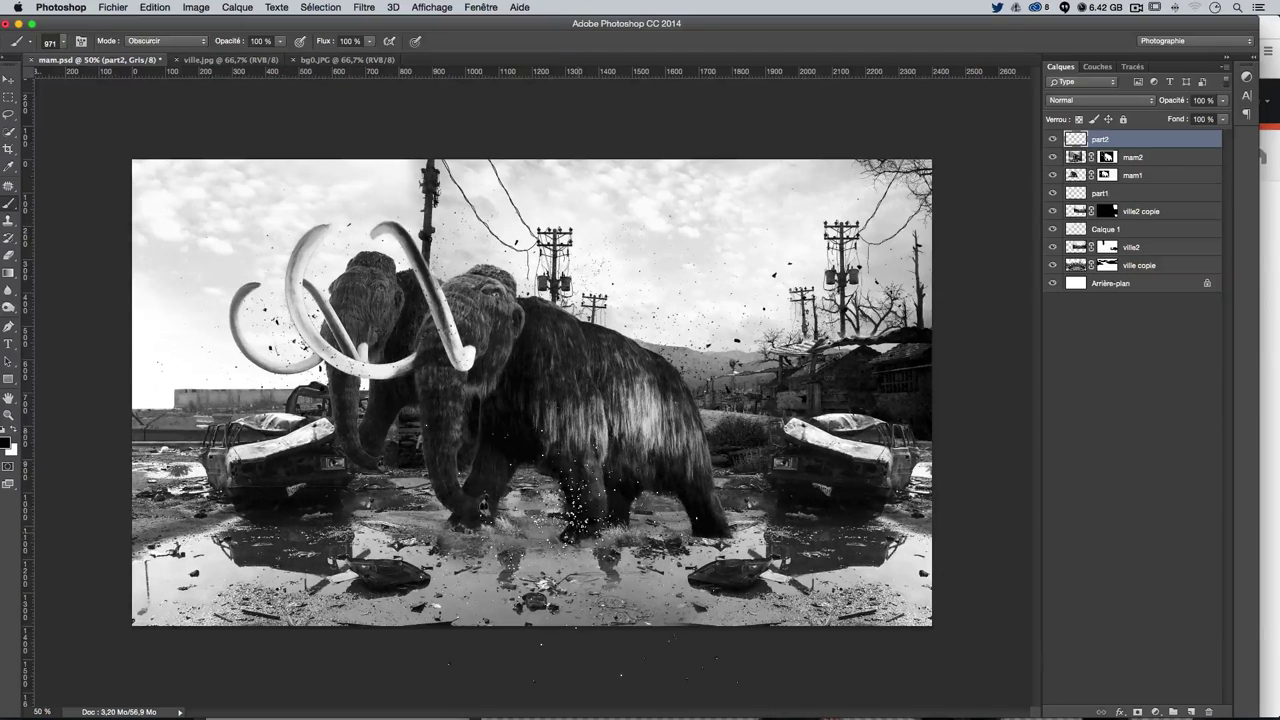
pyautogui.hotkey('ctrl', 'alt', 'z')
pyautogui.hotkey('ctrl', 'alt', 'z')
pyautogui.hotkey('ctrl', 'alt', 'z')
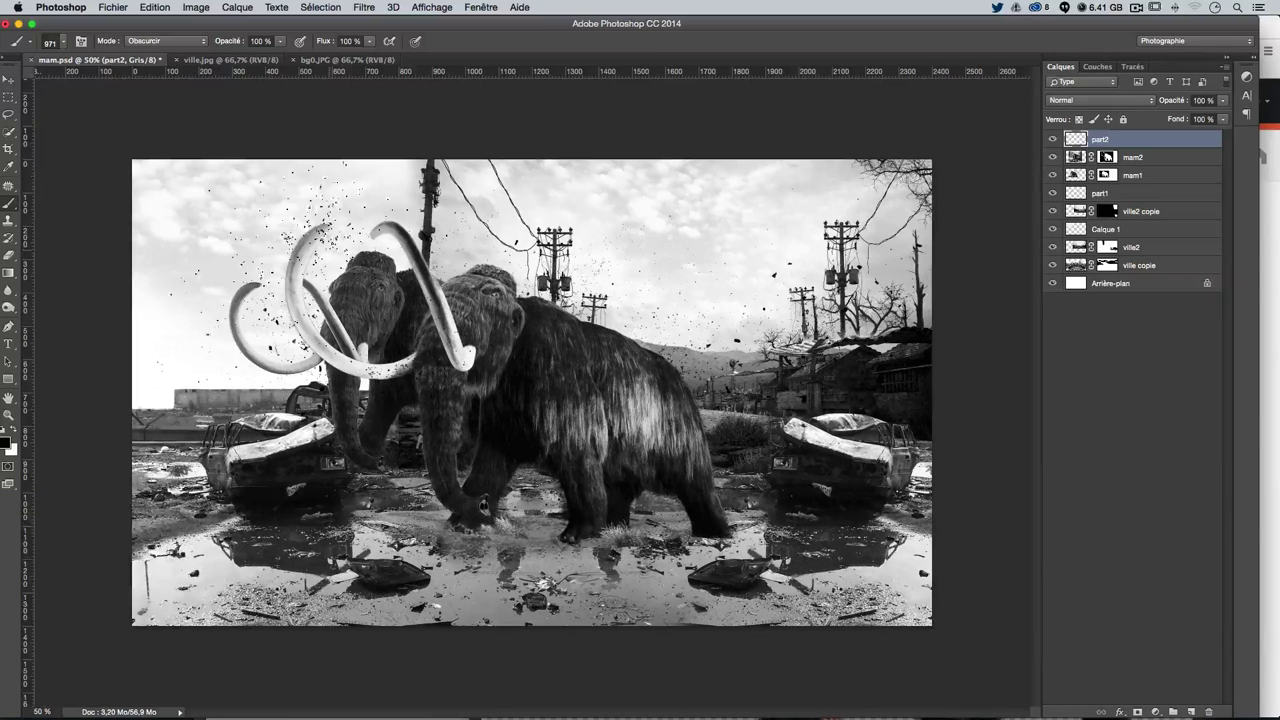
pyautogui.click(46, 44)
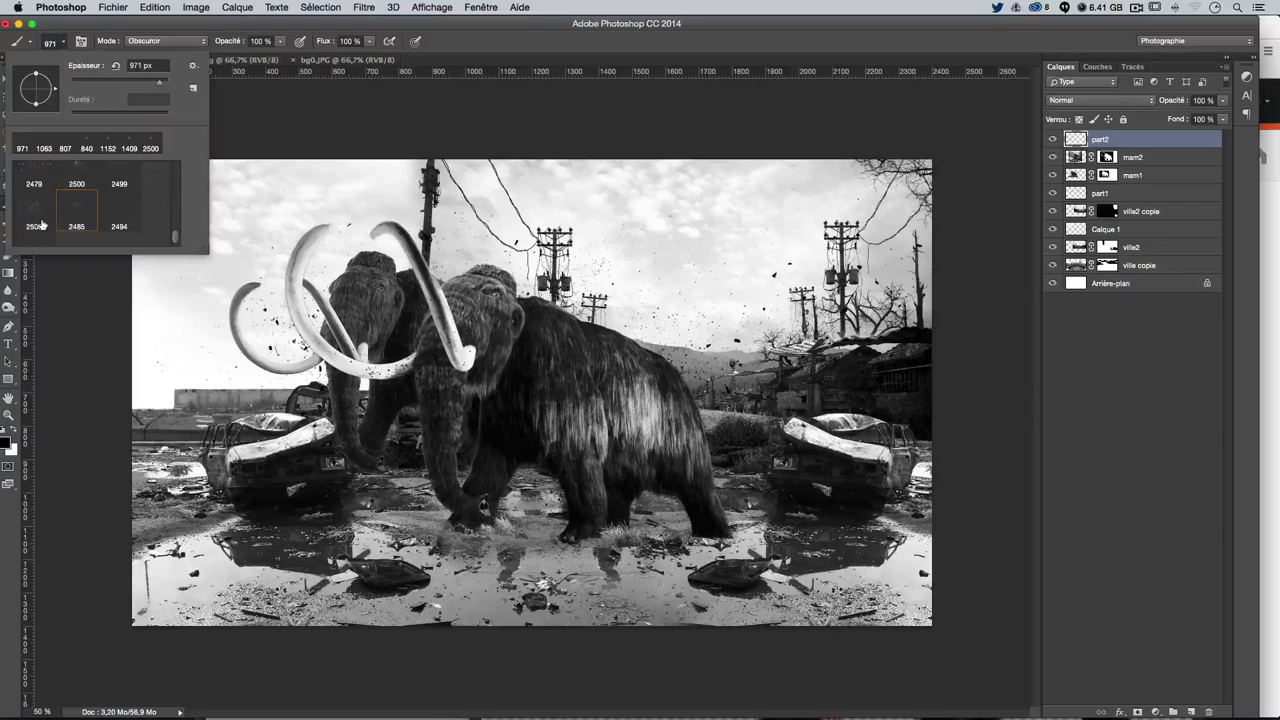
pyautogui.scroll(2, 41, 224)
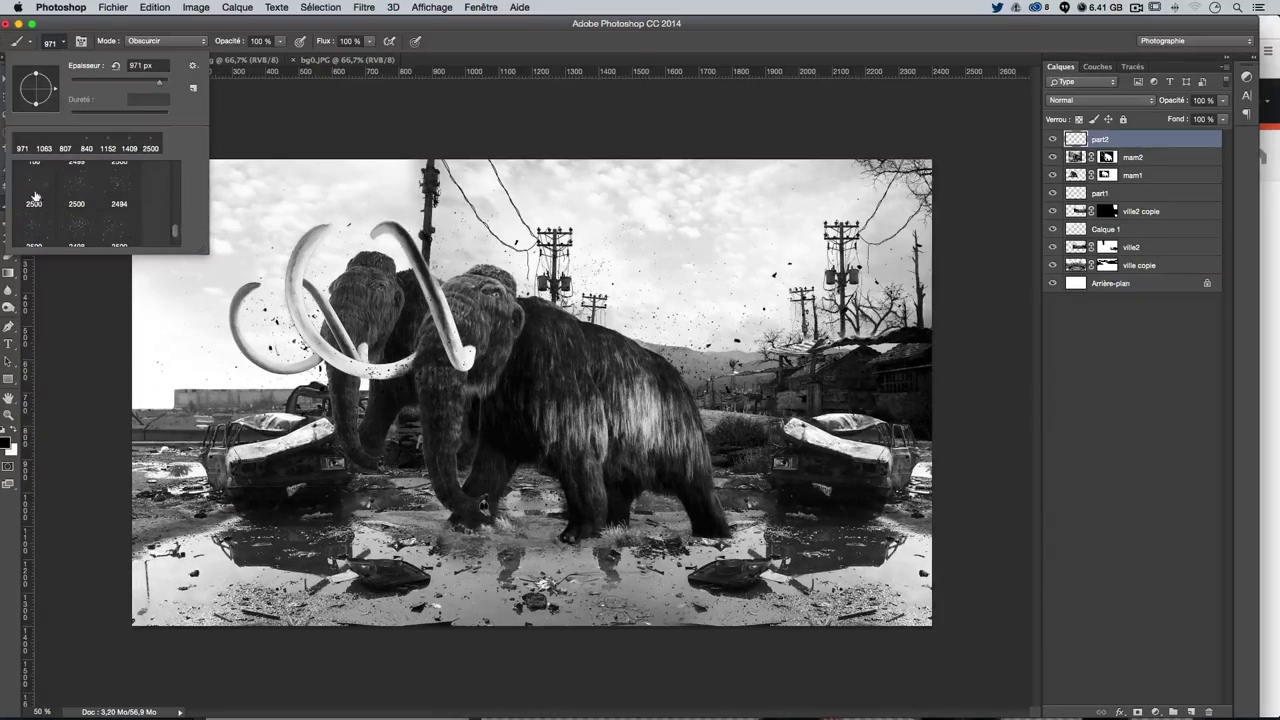
pyautogui.click(80, 195)
pyautogui.moveTo(433, 395)
pyautogui.mouseDown()
pyautogui.moveTo(214, 425)
pyautogui.moveTo(285, 532)
pyautogui.moveTo(170, 570)
pyautogui.moveTo(230, 500)
pyautogui.mouseUp()
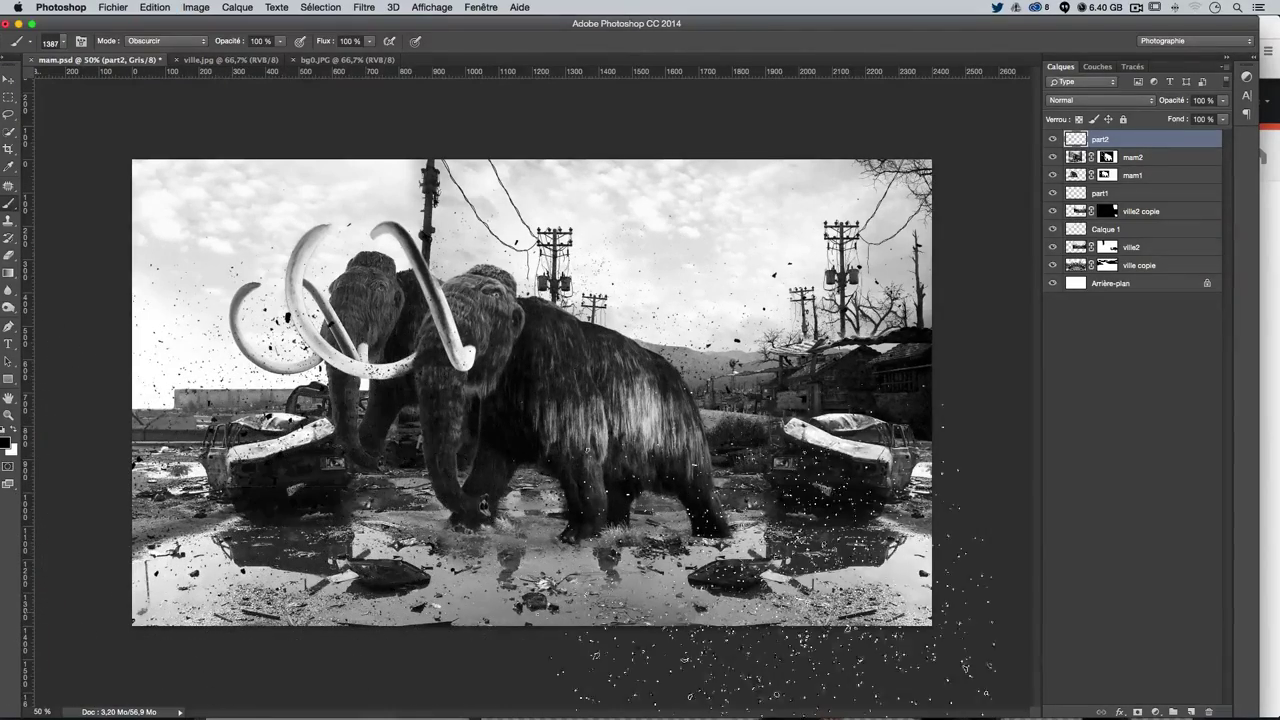
# Undo the latest strokes and paint dark particles across the right, shrinking the brush to about 471 px
pyautogui.click(155, 7)
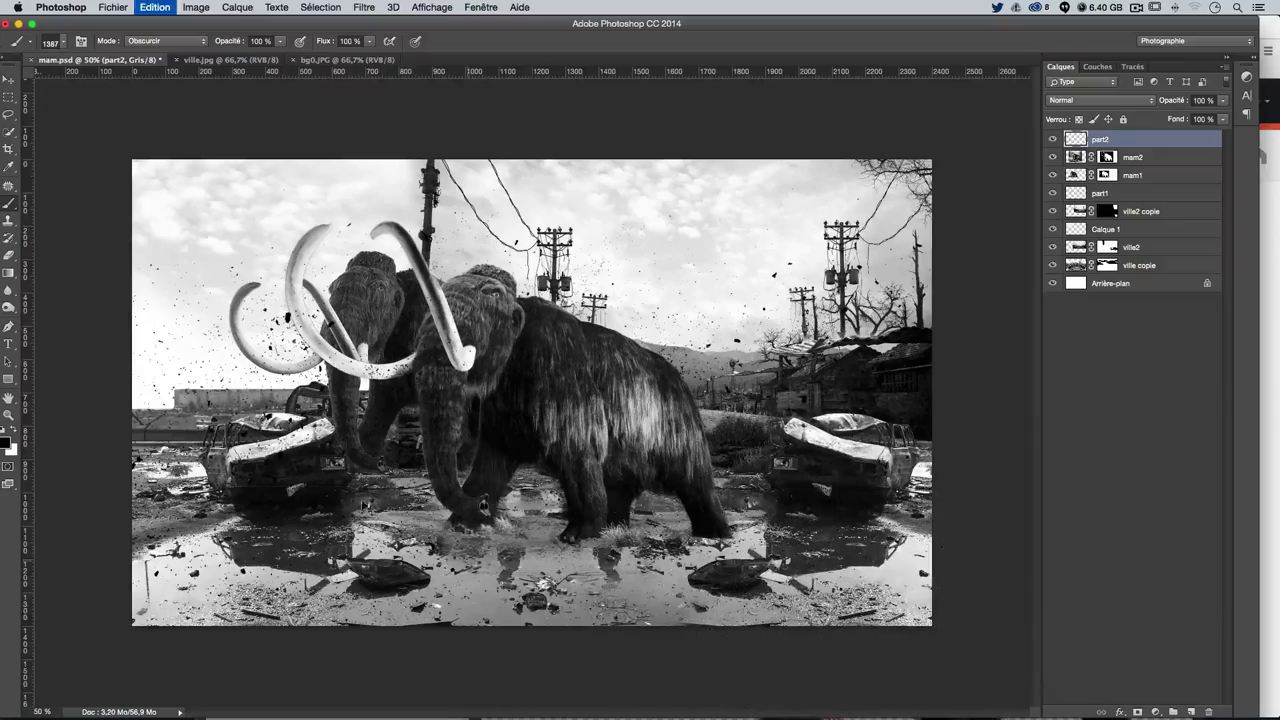
pyautogui.hotkey('ctrl', 'alt', 'z')
pyautogui.hotkey('ctrl', 'alt', 'z')
pyautogui.hotkey('ctrl', 'alt', 'z')
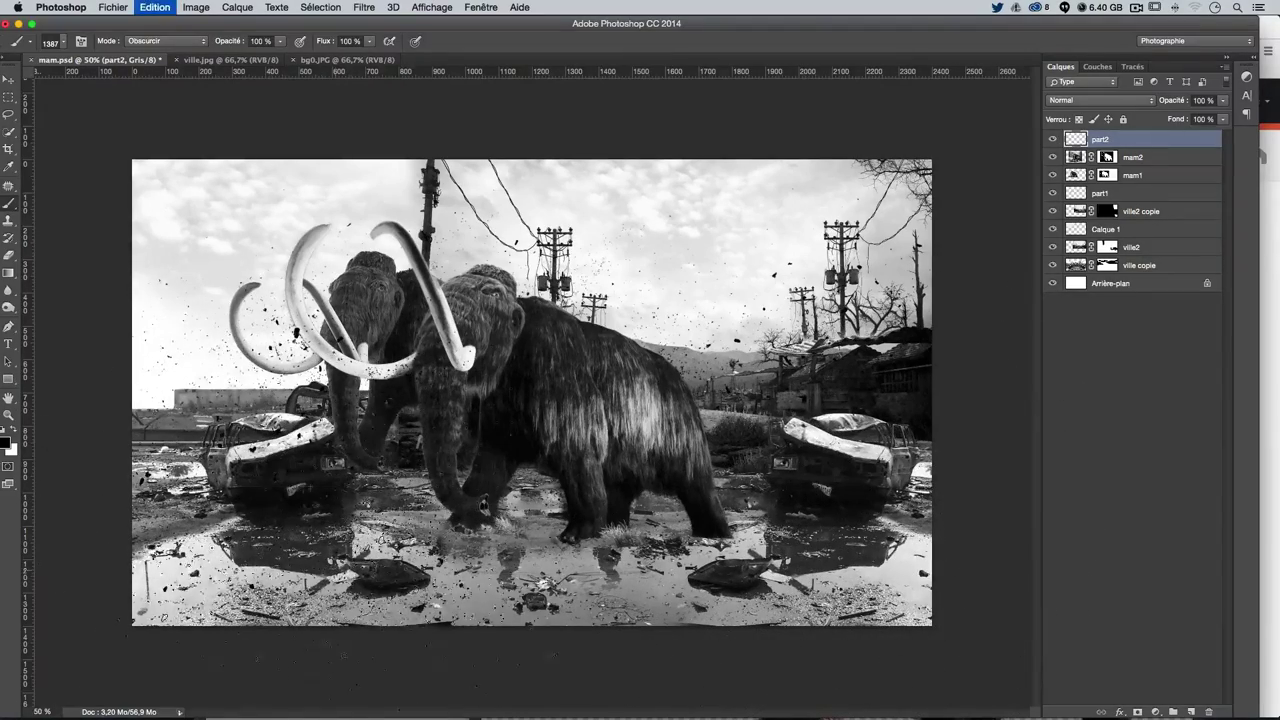
pyautogui.moveTo(900, 400); pyautogui.dragTo(1000, 400)
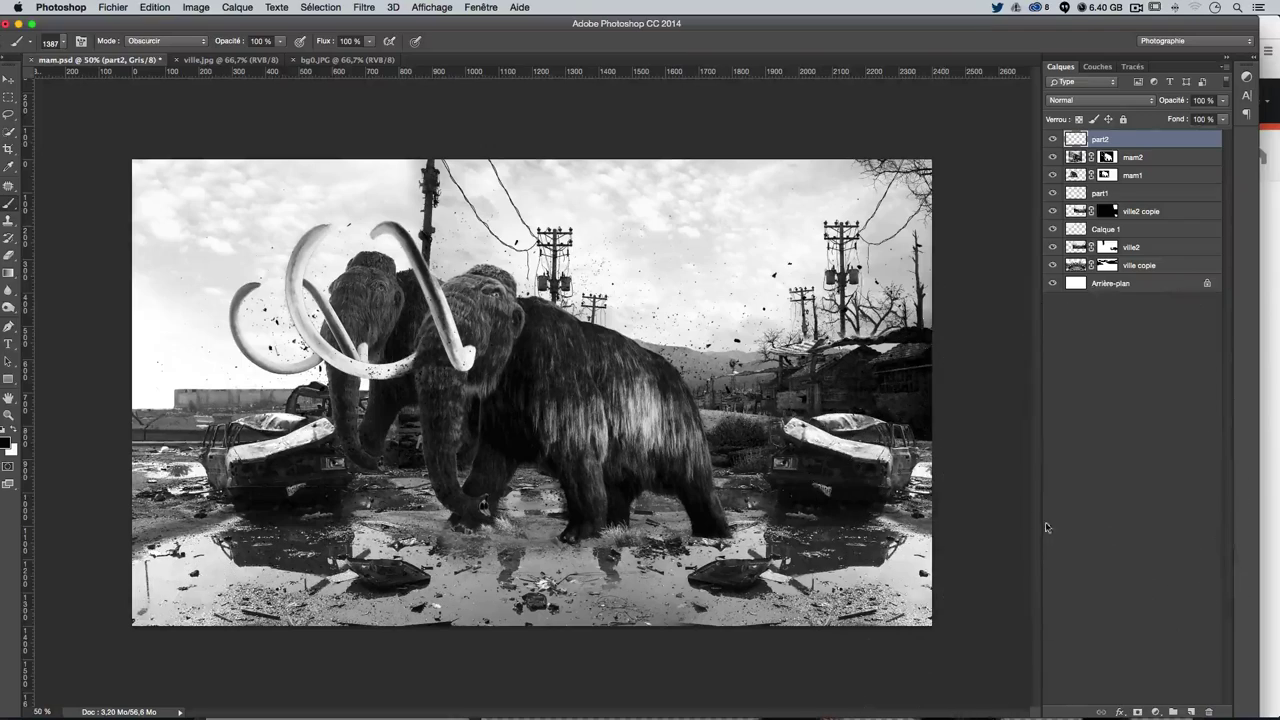
pyautogui.moveTo(1100, 600); pyautogui.dragTo(865, 514)
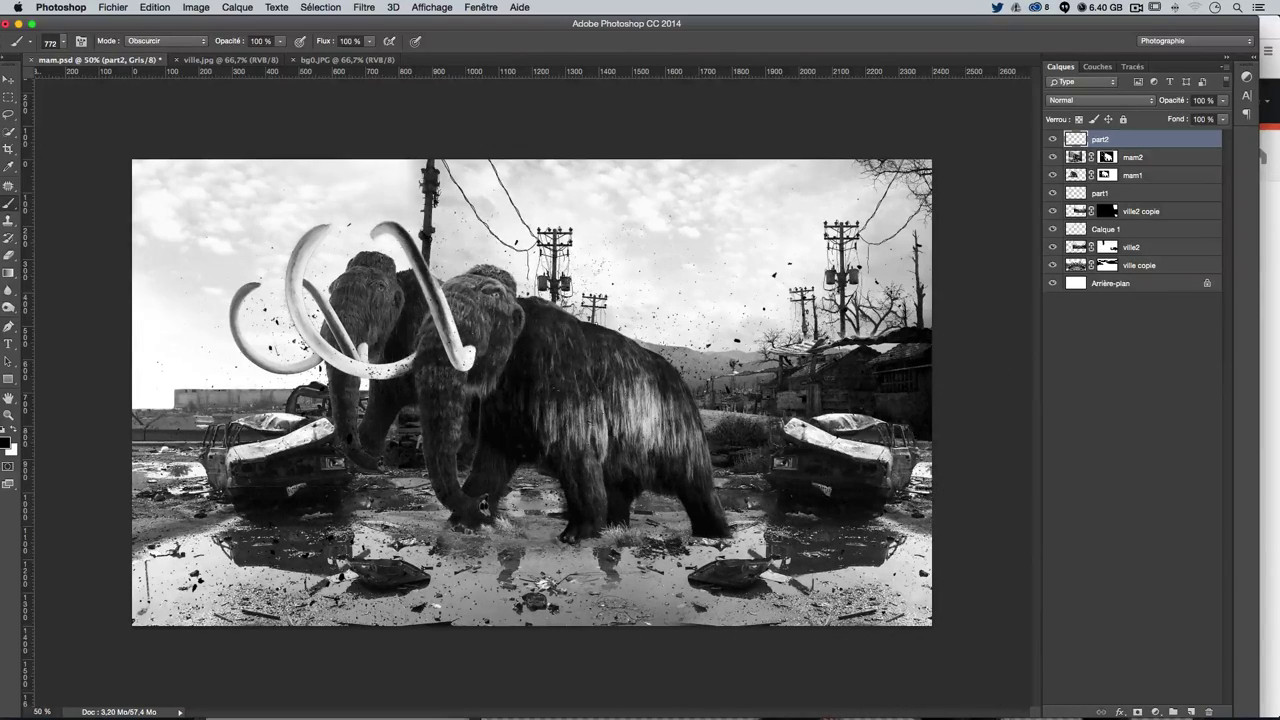
pyautogui.moveTo(550, 410); pyautogui.dragTo(410, 424)
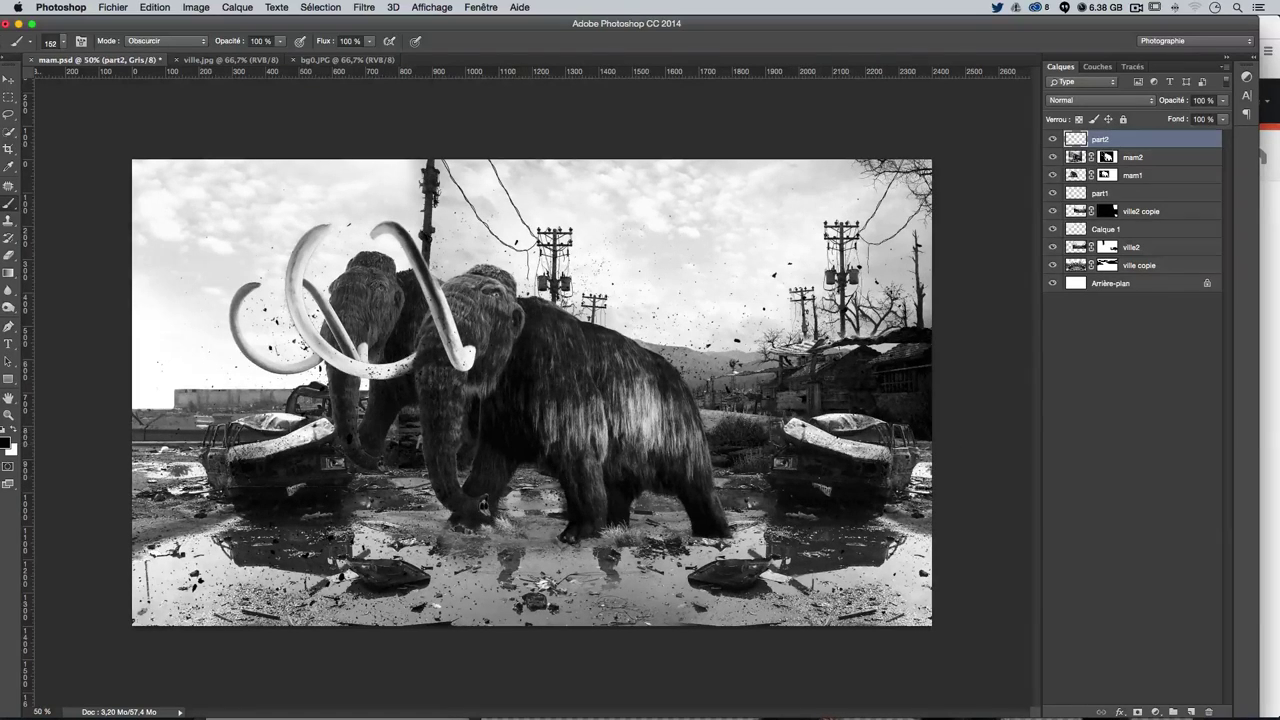
# Check ville2 and ville copie visibility, target ville copie's mask, and size the brush to about 134 px
pyautogui.click(1052, 248)
pyautogui.click(1052, 265)
pyautogui.click(1106, 265)
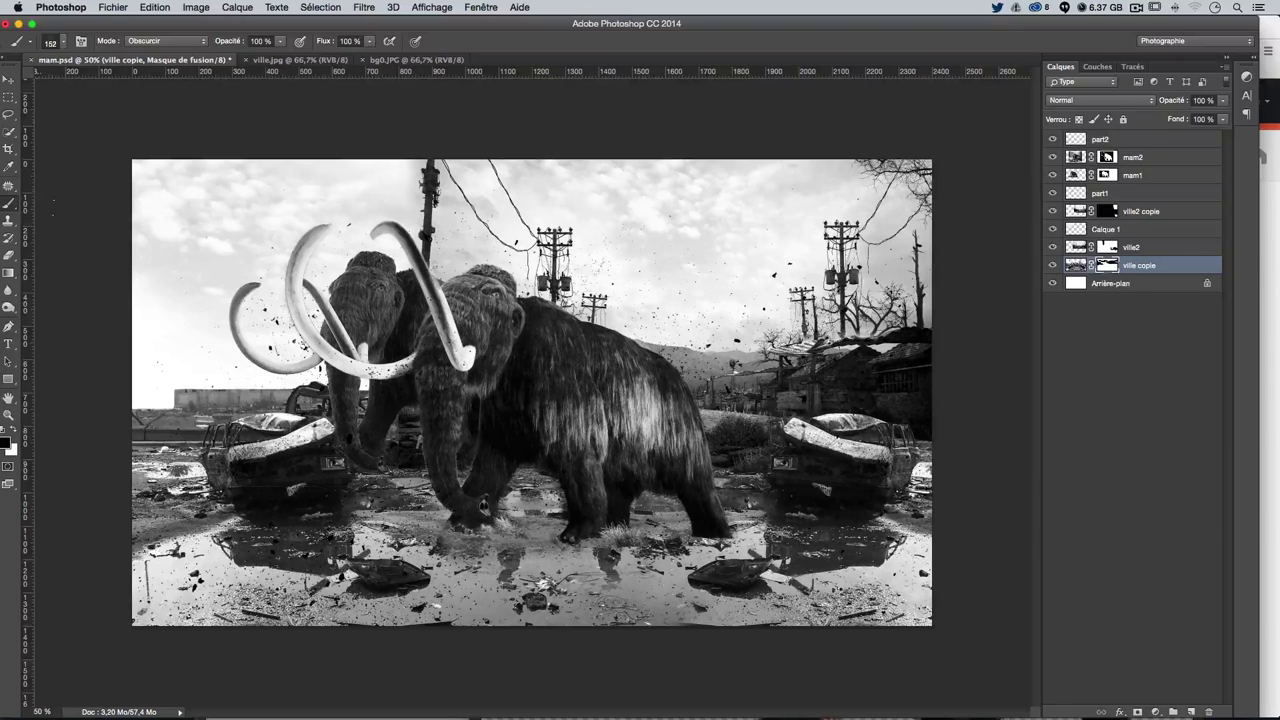
pyautogui.moveTo(178, 300); pyautogui.dragTo(210, 300)
pyautogui.moveTo(217, 378)
pyautogui.mouseDown()
pyautogui.moveTo(186, 400)
pyautogui.moveTo(172, 385)
pyautogui.mouseUp()
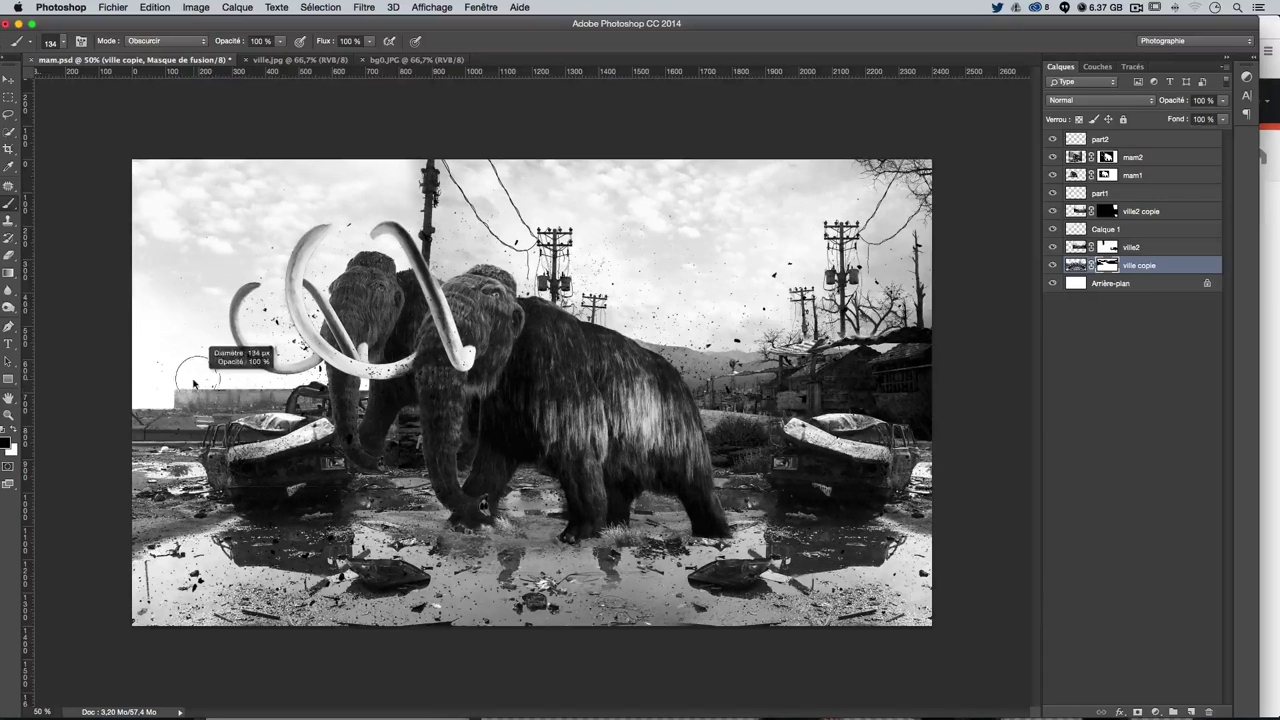
# Load the 2500 px scatter preset and shrink it through several sizes to about 186 px
pyautogui.click(59, 48)
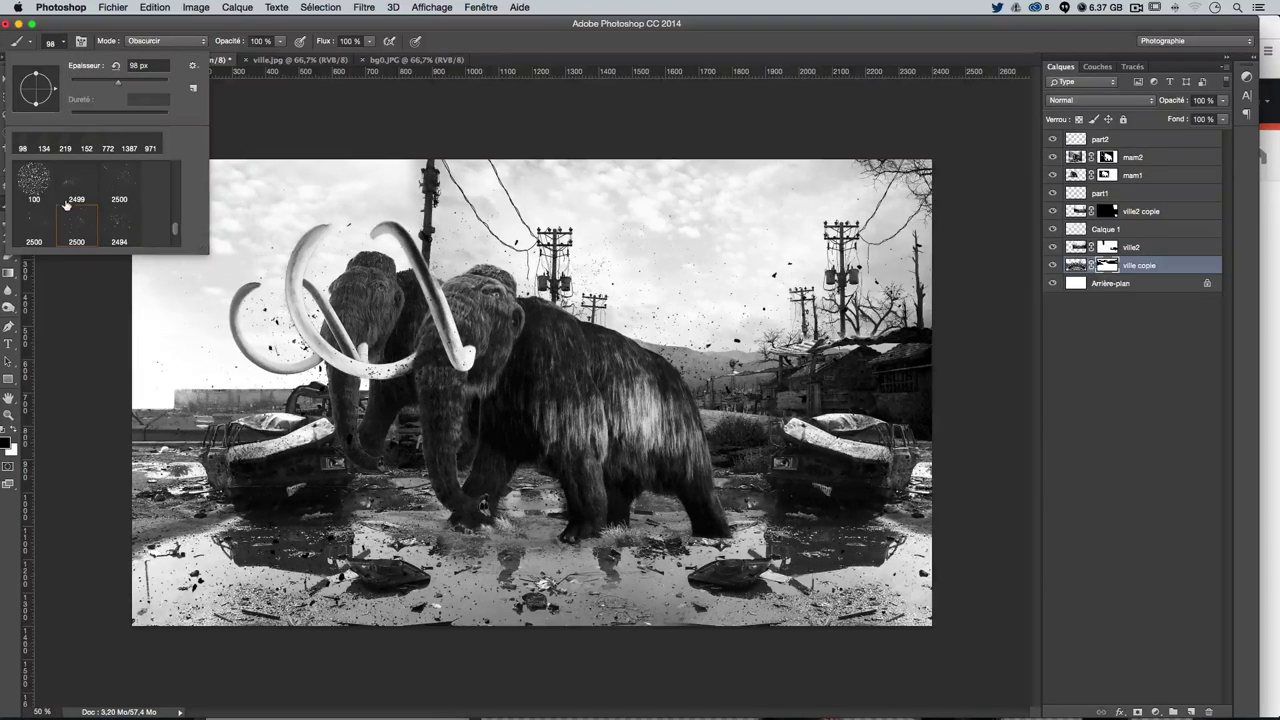
pyautogui.scroll(-2, 76, 207)
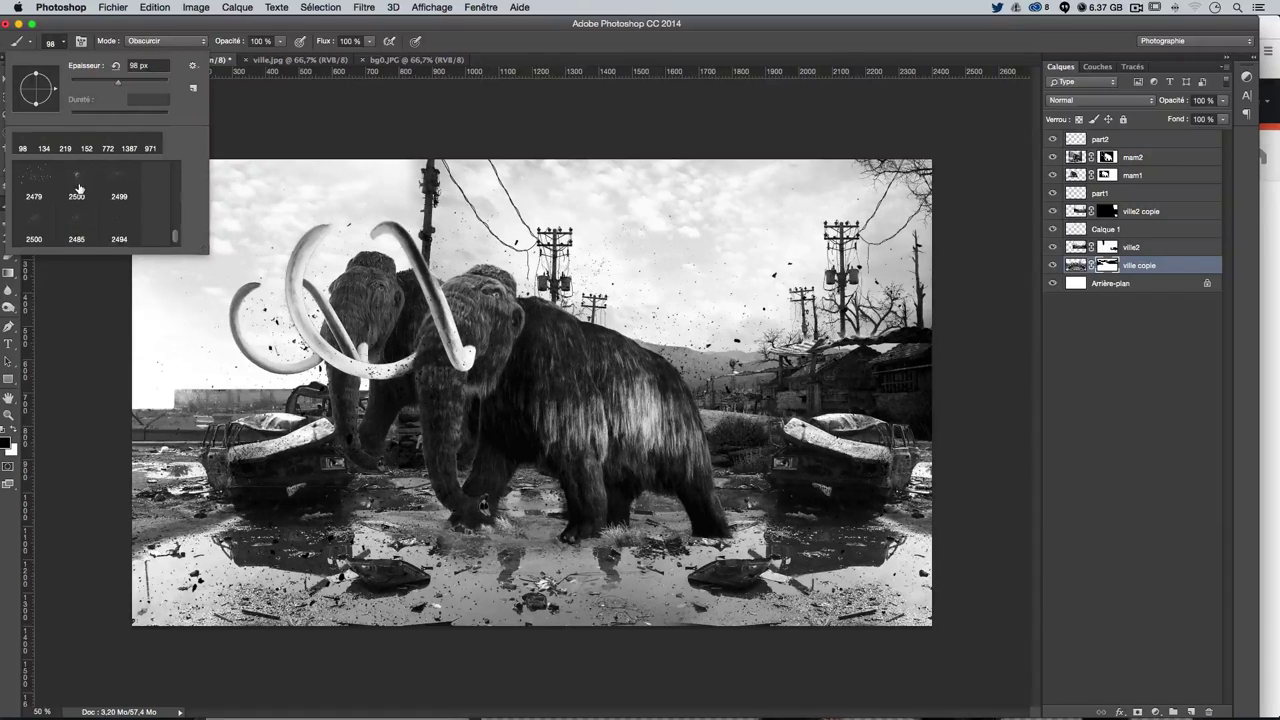
pyautogui.click(78, 186)
pyautogui.moveTo(285, 245); pyautogui.dragTo(300, 305)
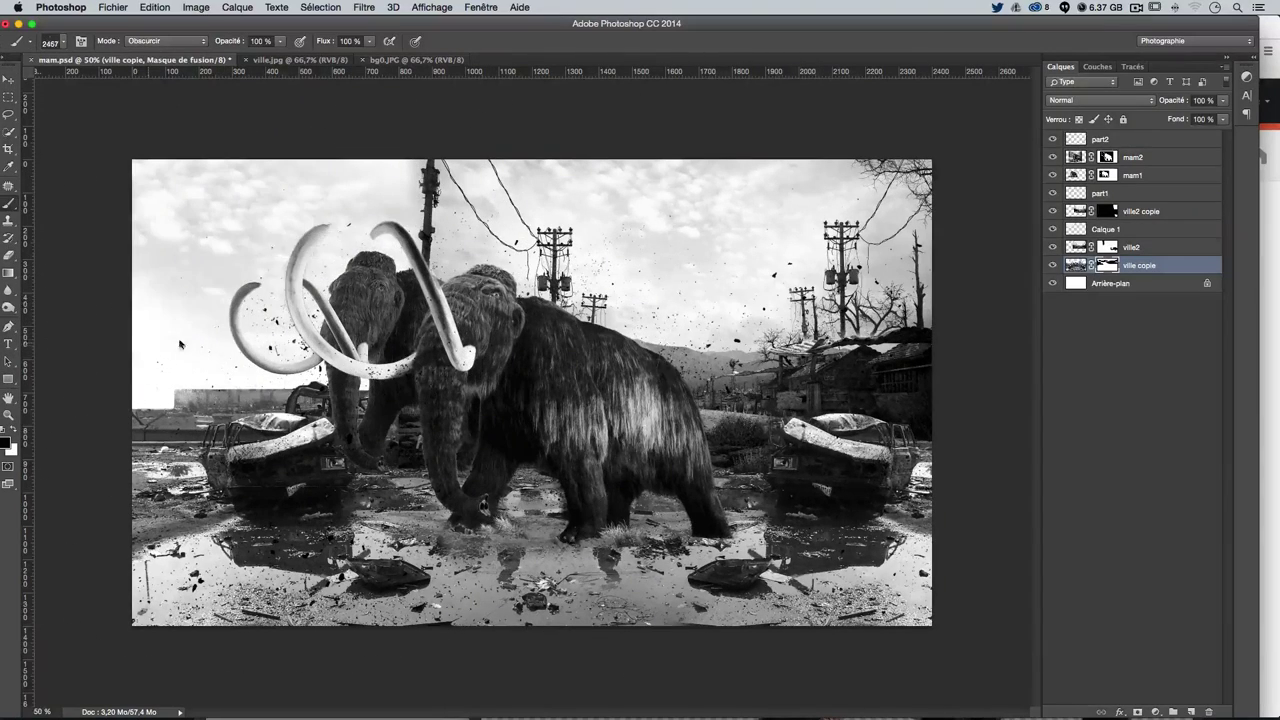
pyautogui.moveTo(170, 340); pyautogui.dragTo(205, 355)
pyautogui.moveTo(295, 300); pyautogui.dragTo(275, 300)
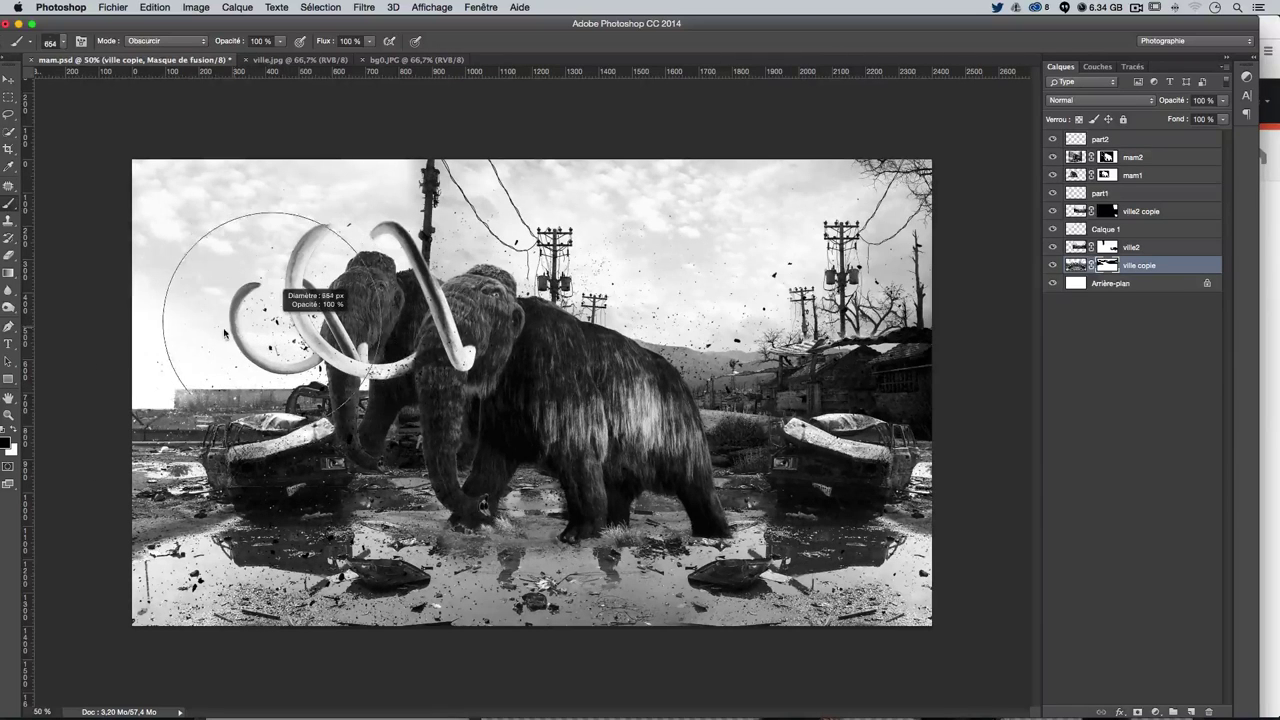
pyautogui.moveTo(210, 355)
pyautogui.mouseDown()
pyautogui.moveTo(170, 372)
pyautogui.moveTo(185, 381)
pyautogui.mouseUp()
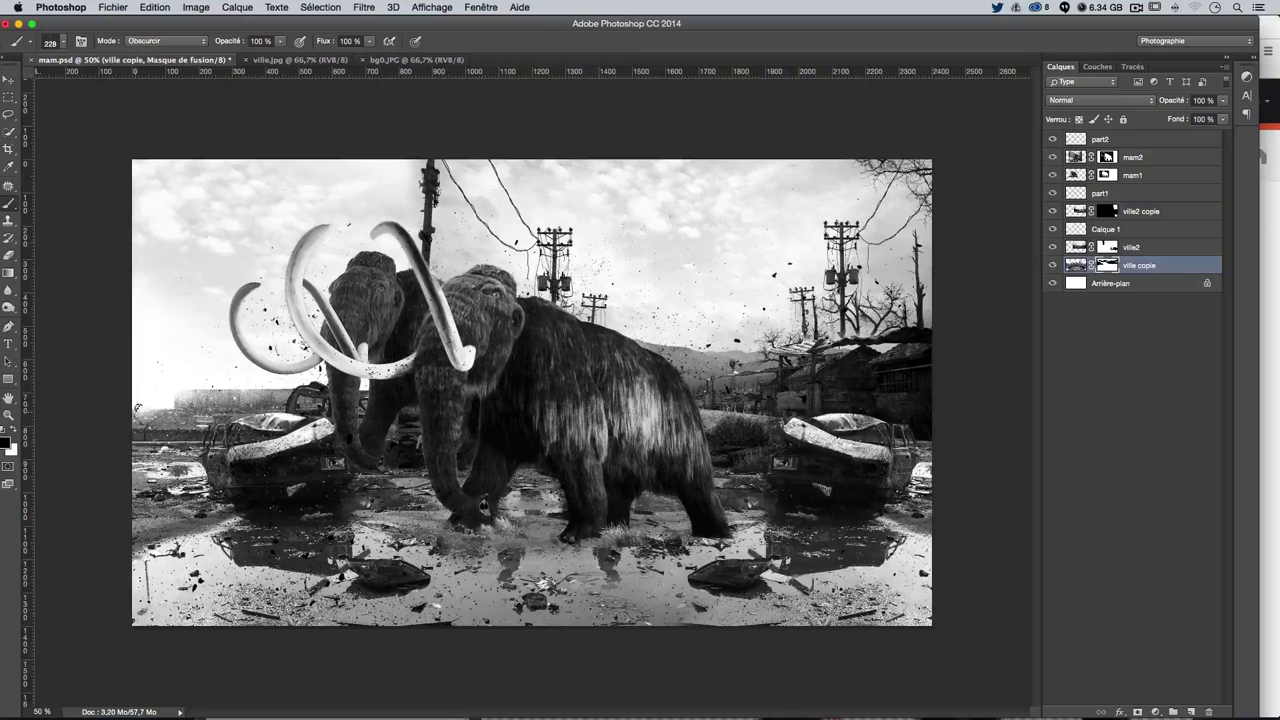
pyautogui.moveTo(210, 380); pyautogui.dragTo(264, 386)
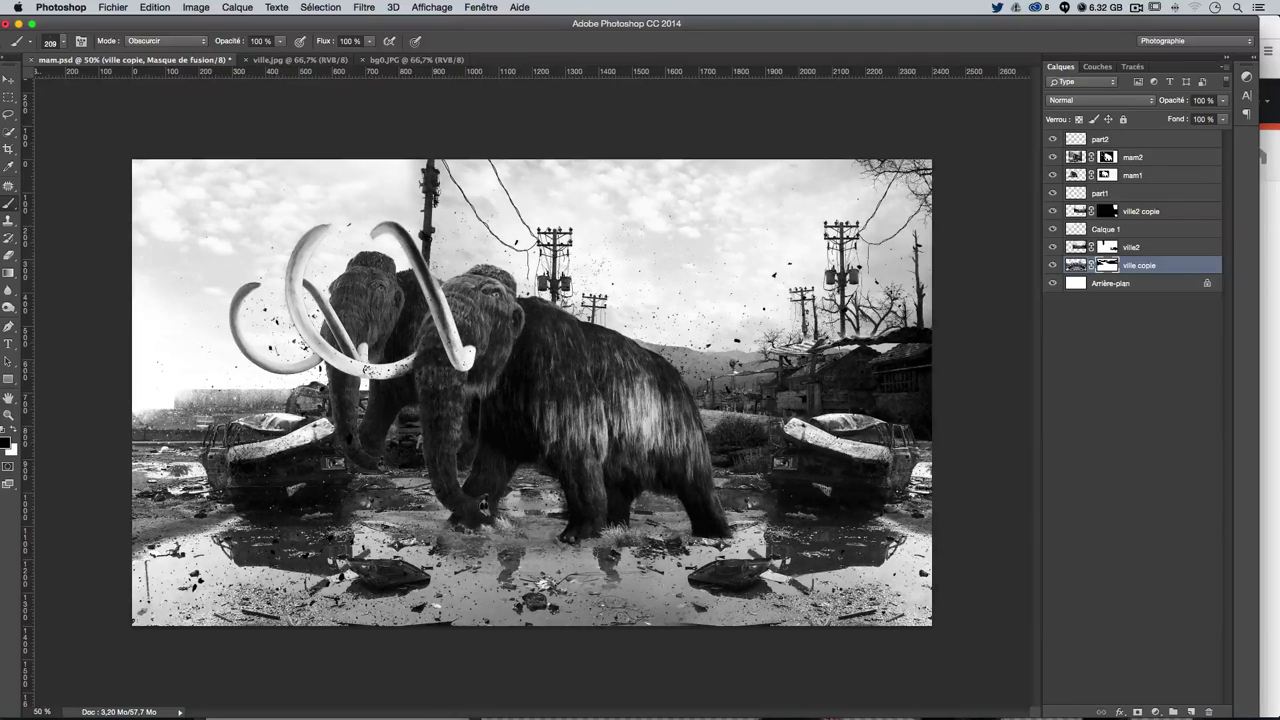
pyautogui.moveTo(255, 386); pyautogui.dragTo(214, 387)
pyautogui.click(1100, 193)
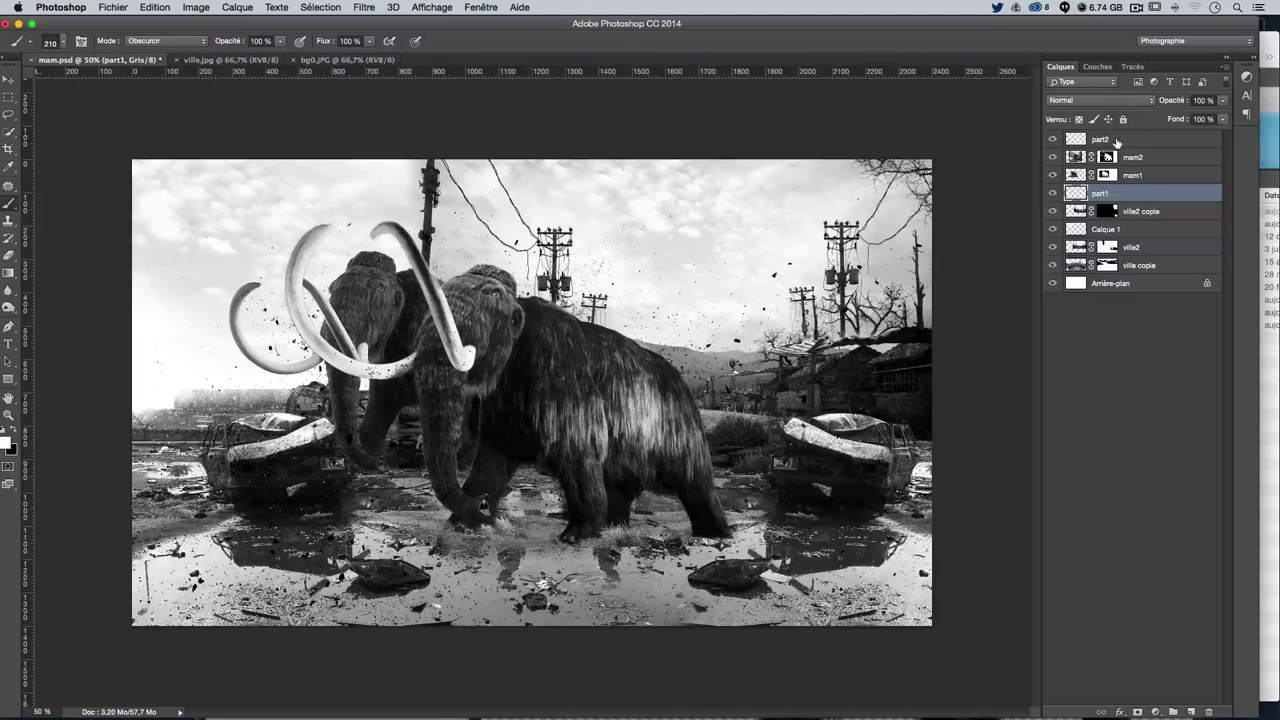
# Add a new layer above part2 and name it brouillard
pyautogui.click(1116, 140)
pyautogui.click(1191, 711)
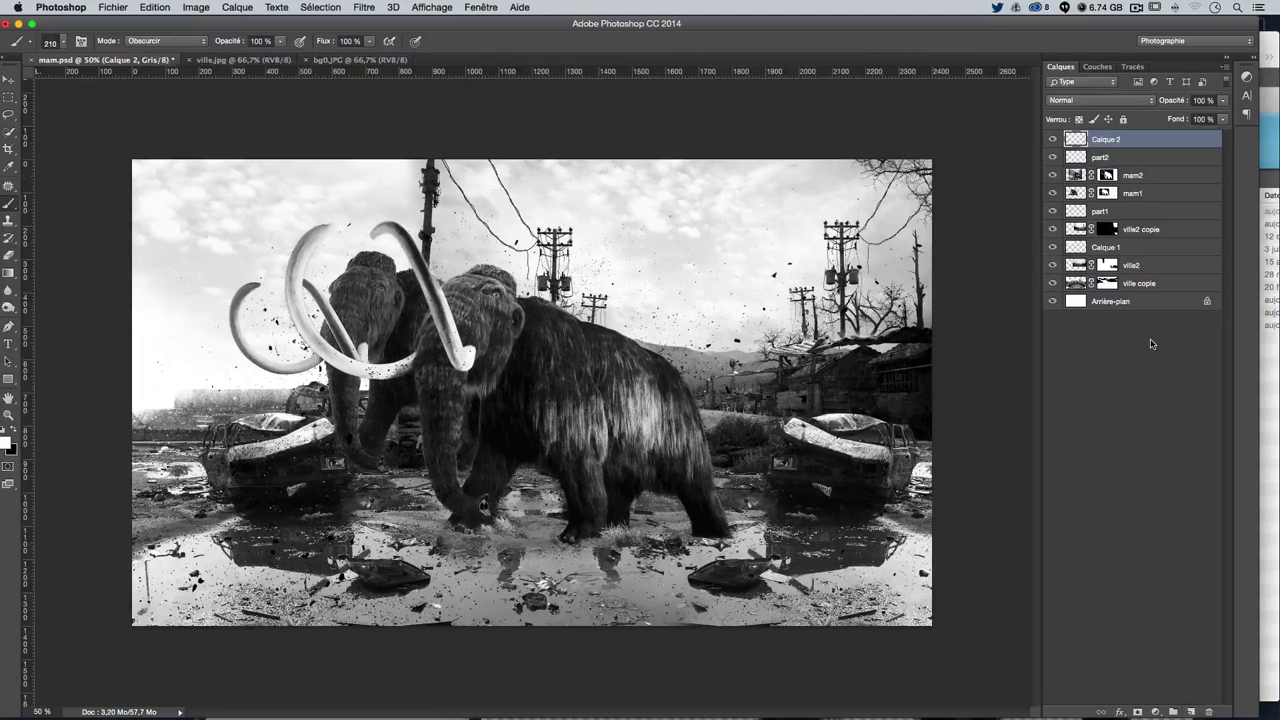
pyautogui.doubleClick(1116, 140)
pyautogui.write('p')
pyautogui.write('uillard')
pyautogui.press('Return')
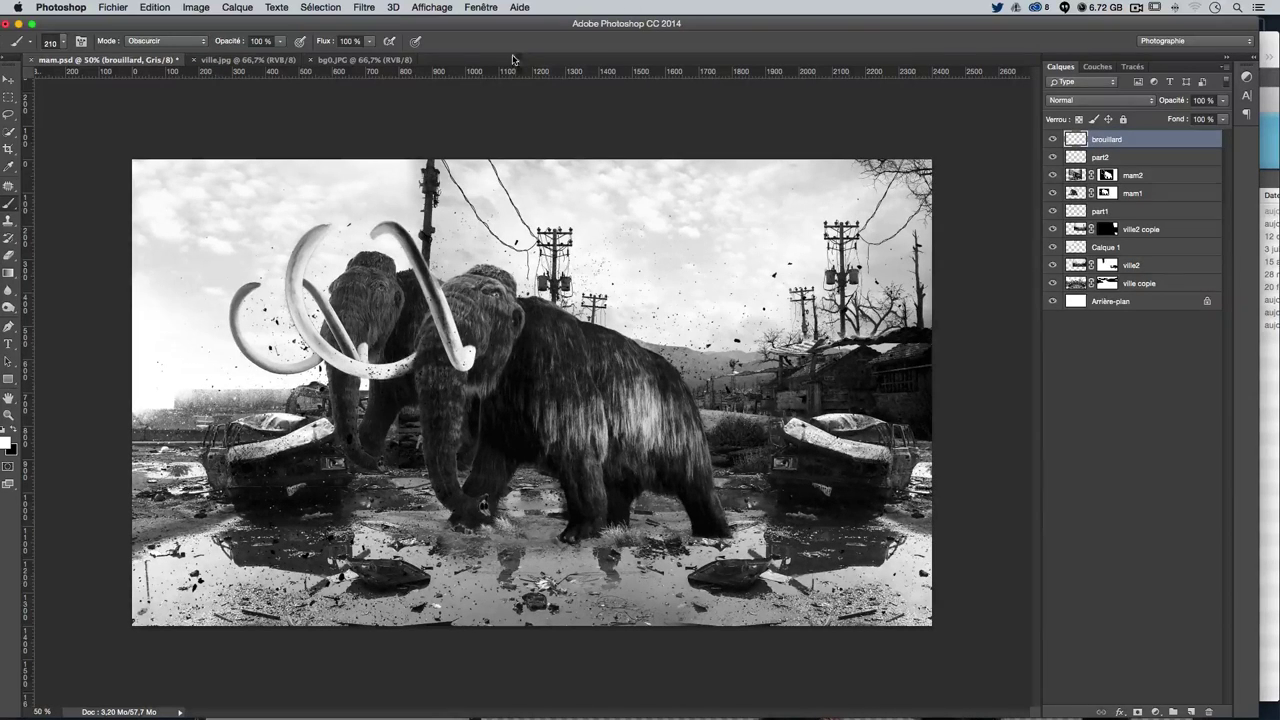
# Replace the brushes with the NagelSeries42 set and pick the 622 px cloud brush
pyautogui.click(63, 42)
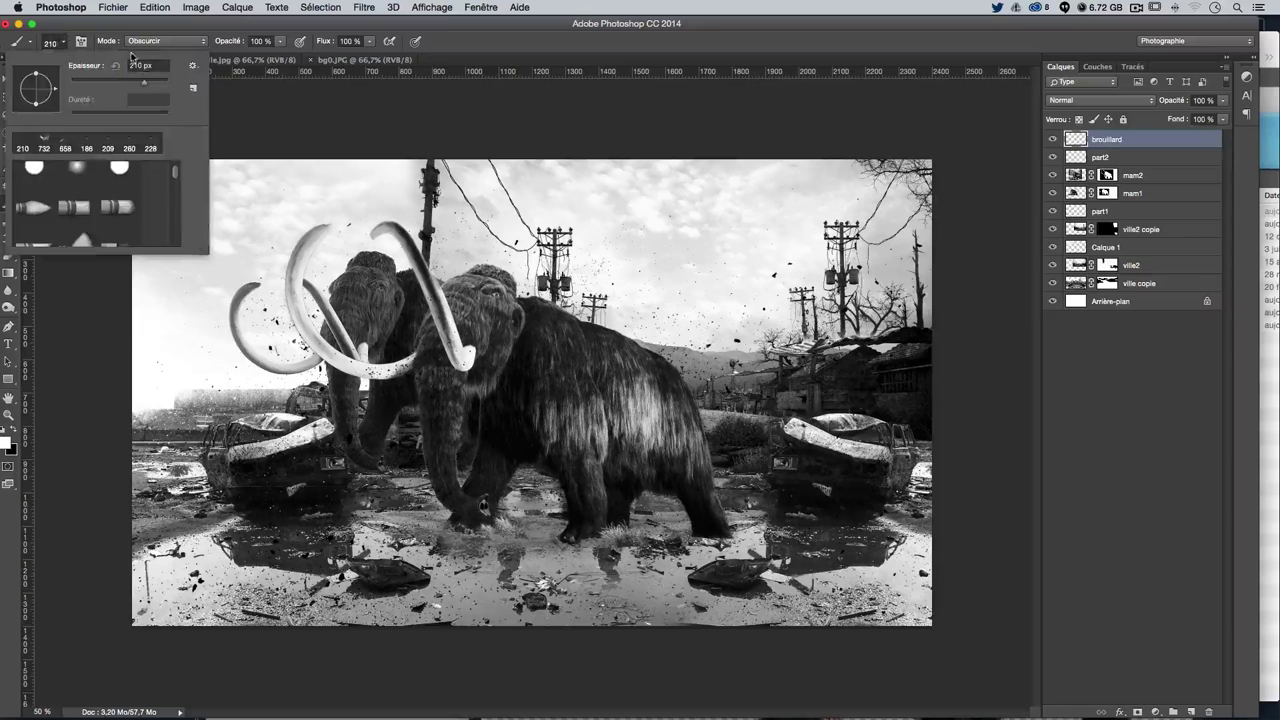
pyautogui.click(190, 66)
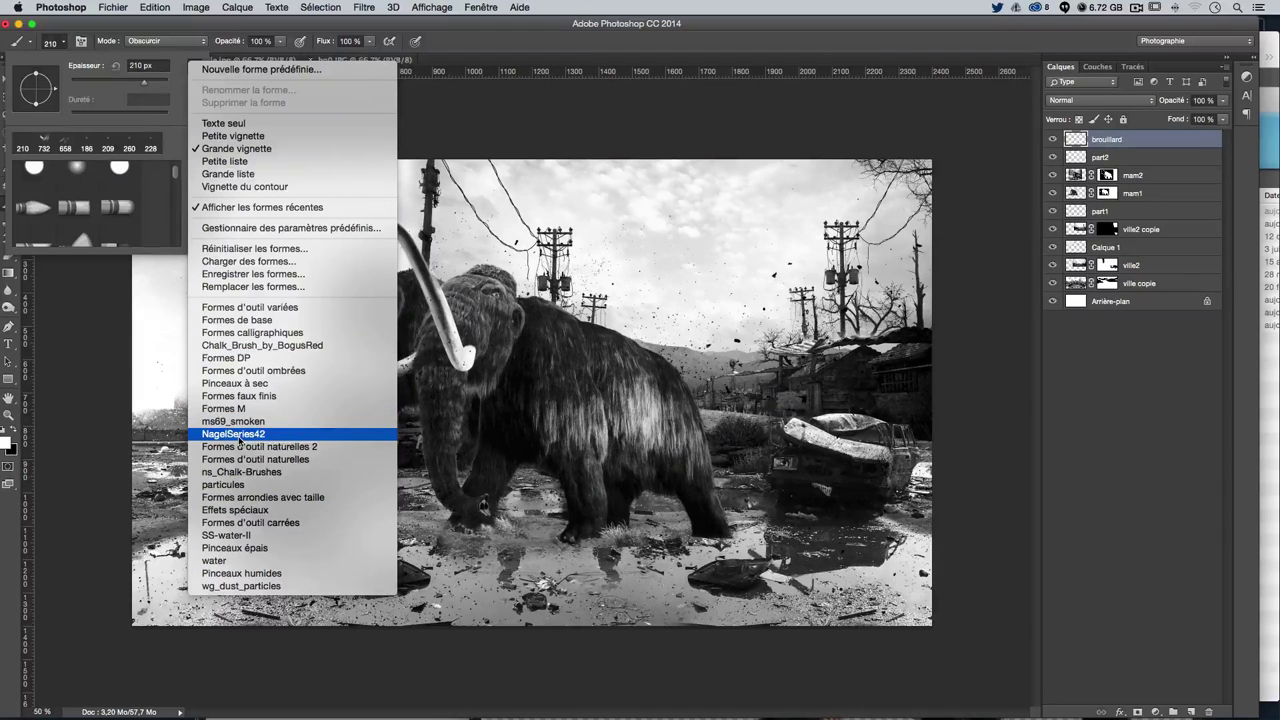
pyautogui.click(240, 436)
pyautogui.press('Return')
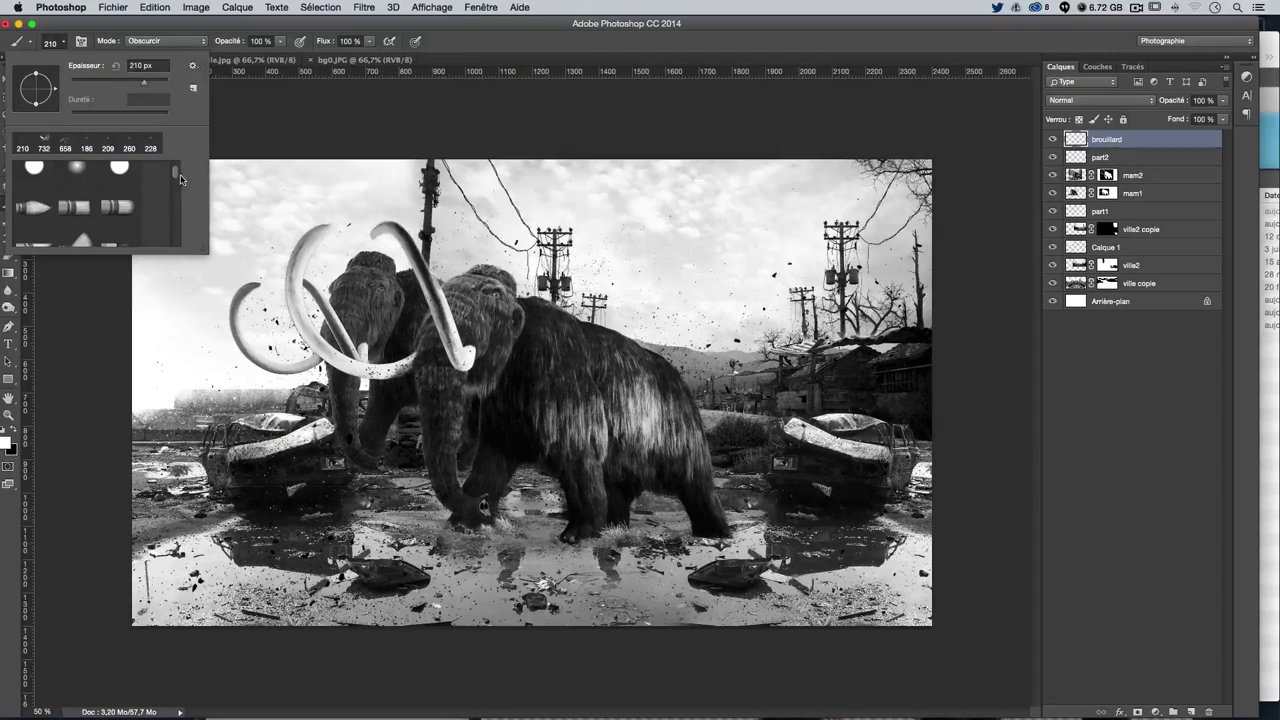
pyautogui.scroll(-10, 180, 174)
pyautogui.scroll(-3, 183, 237)
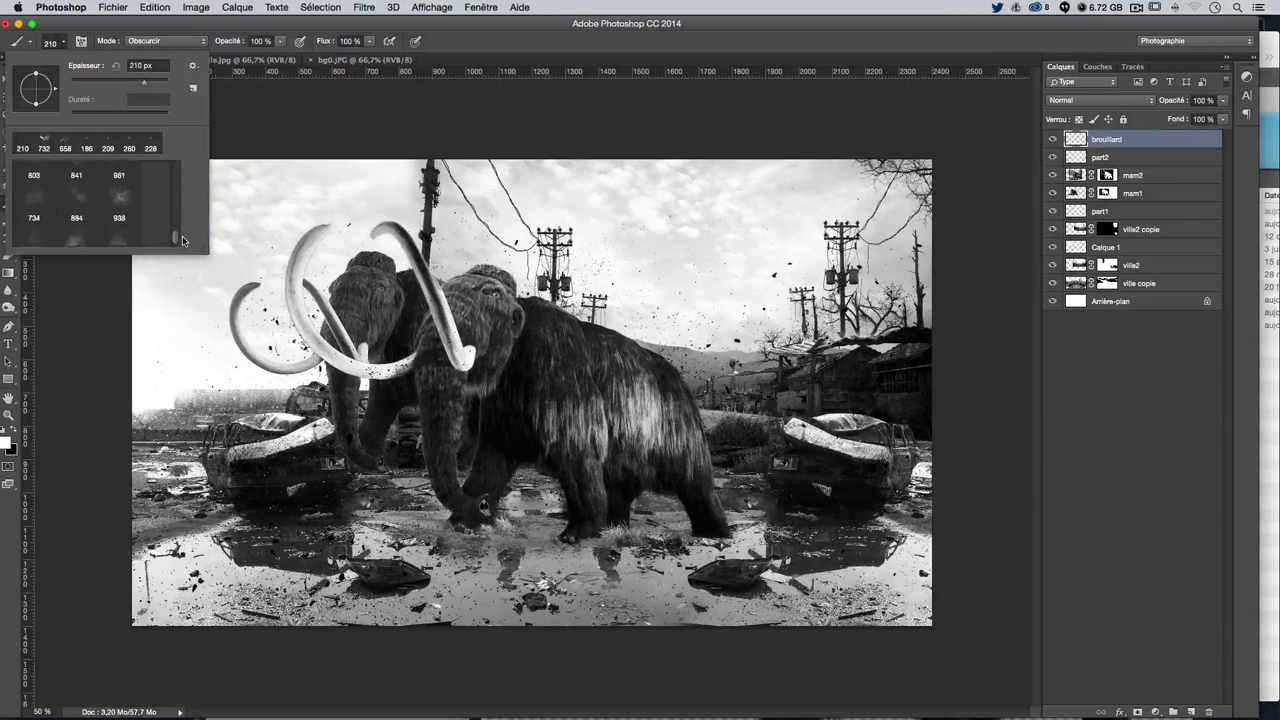
pyautogui.scroll(-2, 182, 236)
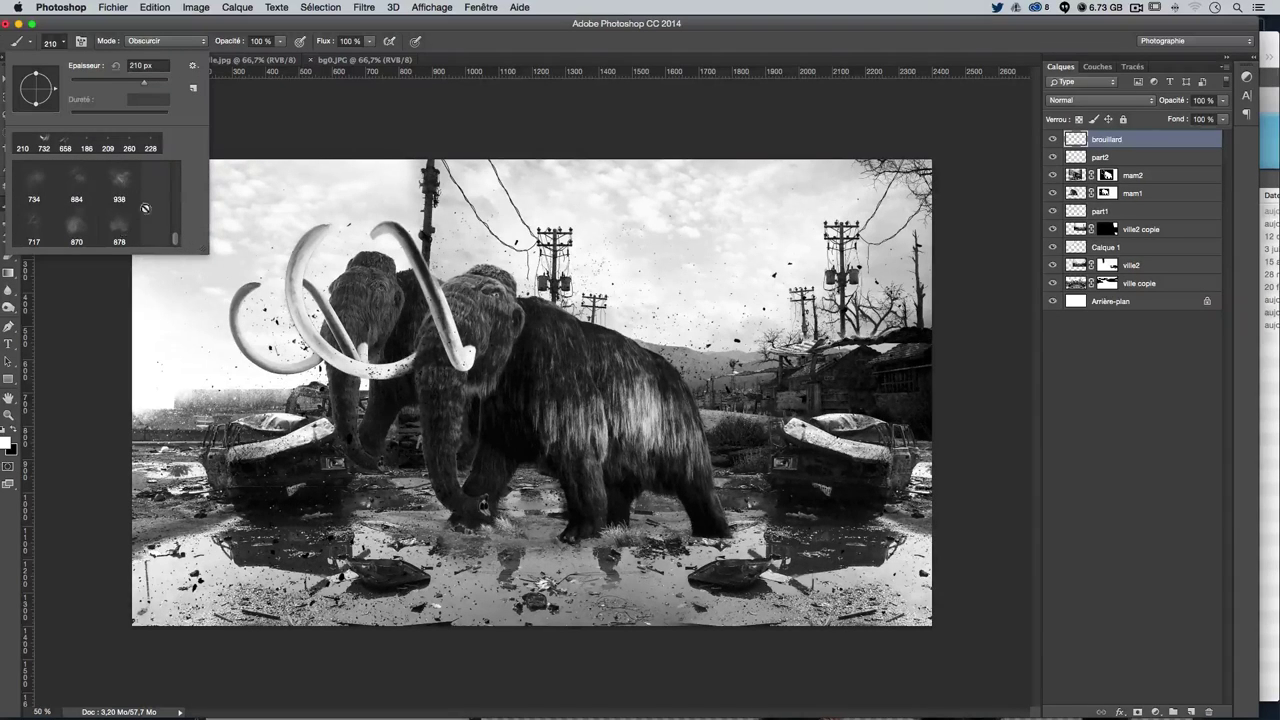
pyautogui.scroll(1, 112, 222)
pyautogui.scroll(2, 105, 213)
pyautogui.click(51, 204)
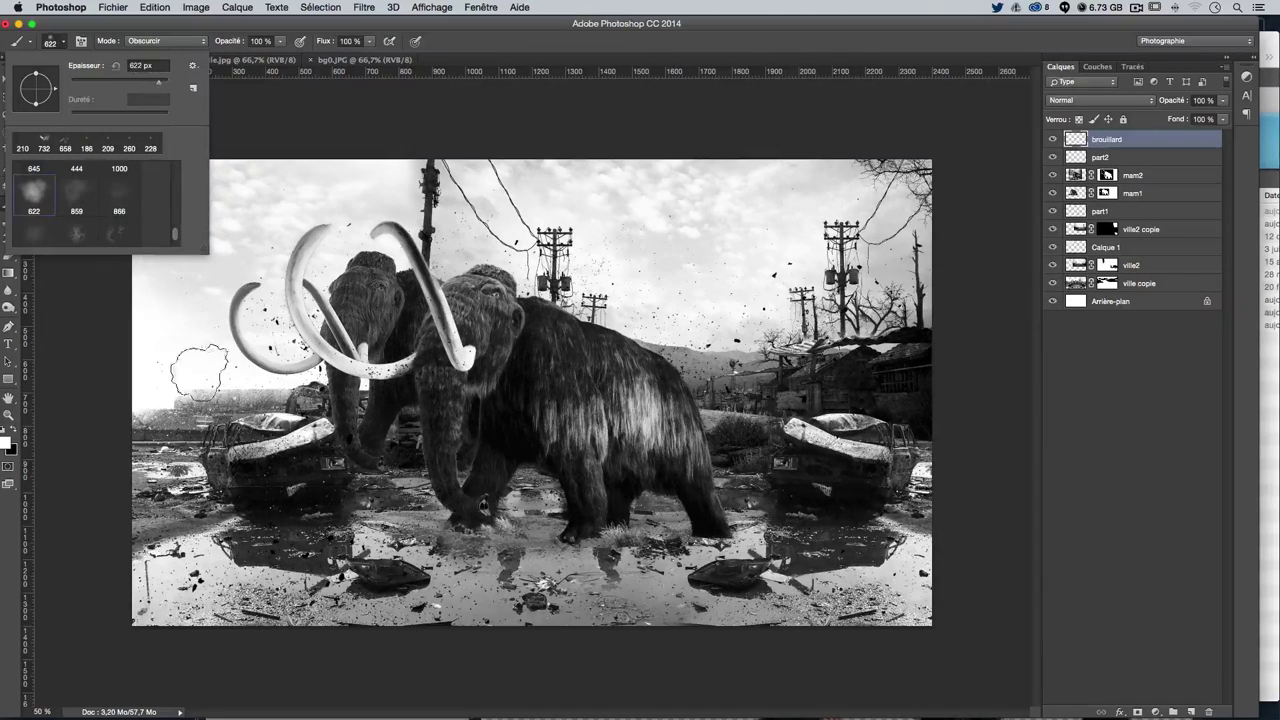
# Paint black smoky clouds across the sky with the cloud brush enlarged to 961 px
pyautogui.click(22, 430)
pyautogui.moveTo(250, 415); pyautogui.dragTo(320, 500)
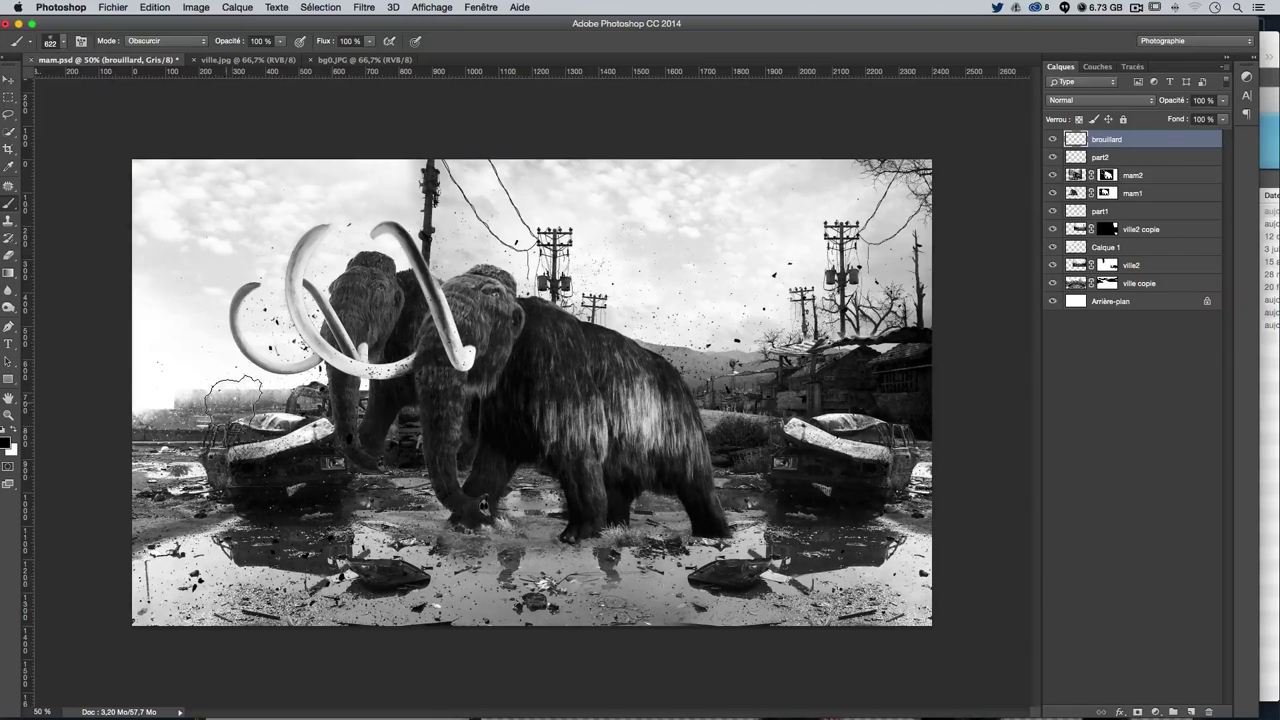
pyautogui.moveTo(400, 500)
pyautogui.mouseDown()
pyautogui.moveTo(690, 420)
pyautogui.moveTo(780, 320)
pyautogui.moveTo(830, 510)
pyautogui.mouseUp()
pyautogui.hotkey('ctrl', 'z')
pyautogui.click(50, 42)
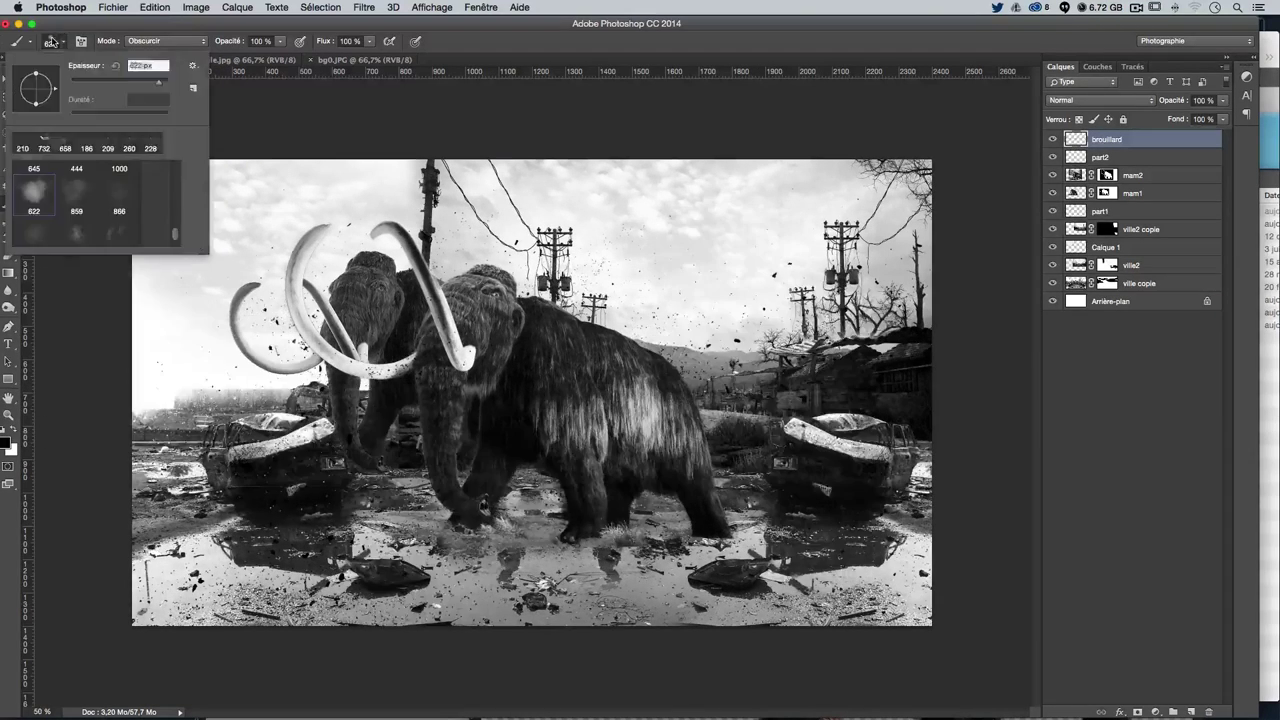
pyautogui.moveTo(100, 75); pyautogui.dragTo(140, 75)
pyautogui.click(236, 366)
pyautogui.moveTo(236, 366)
pyautogui.mouseDown()
pyautogui.moveTo(300, 300)
pyautogui.moveTo(700, 260)
pyautogui.moveTo(720, 320)
pyautogui.moveTo(700, 290)
pyautogui.moveTo(680, 300)
pyautogui.moveTo(230, 280)
pyautogui.moveTo(170, 330)
pyautogui.moveTo(90, 150)
pyautogui.mouseUp()
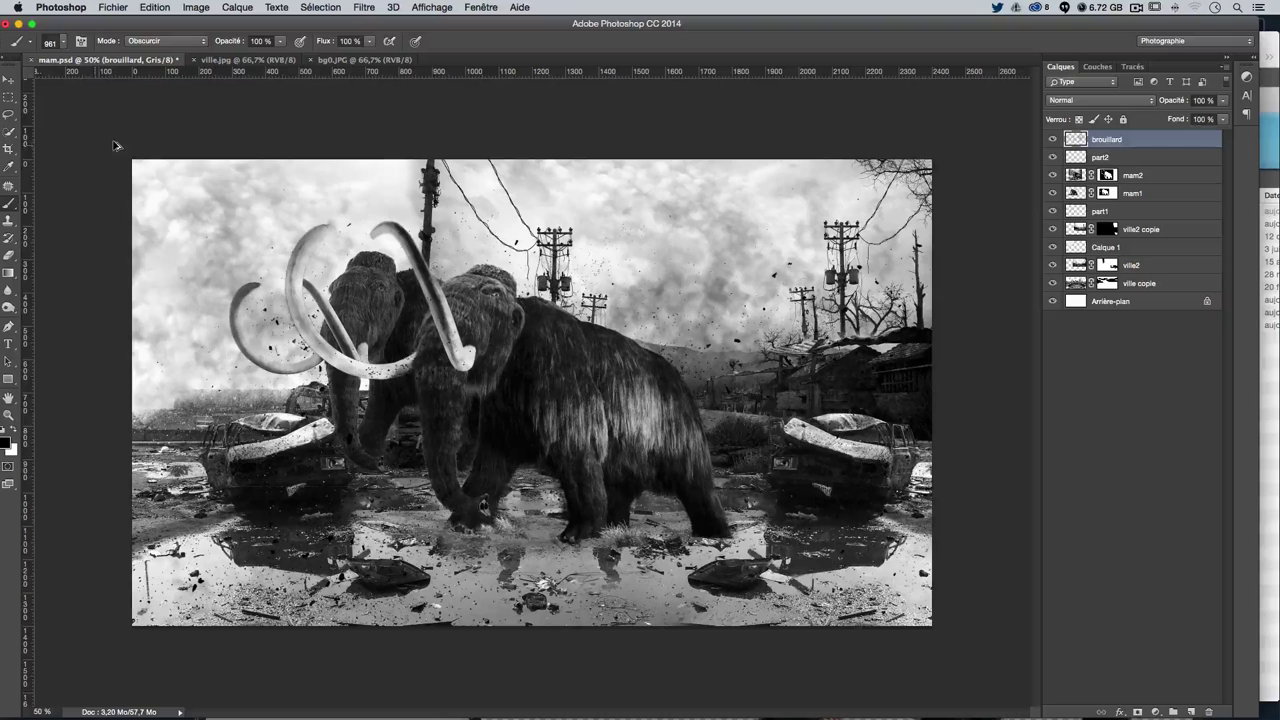
# Undo the dark smoke and brush white fog around the mammoths' legs and both cars
pyautogui.hotkey('ctrl', 'z')
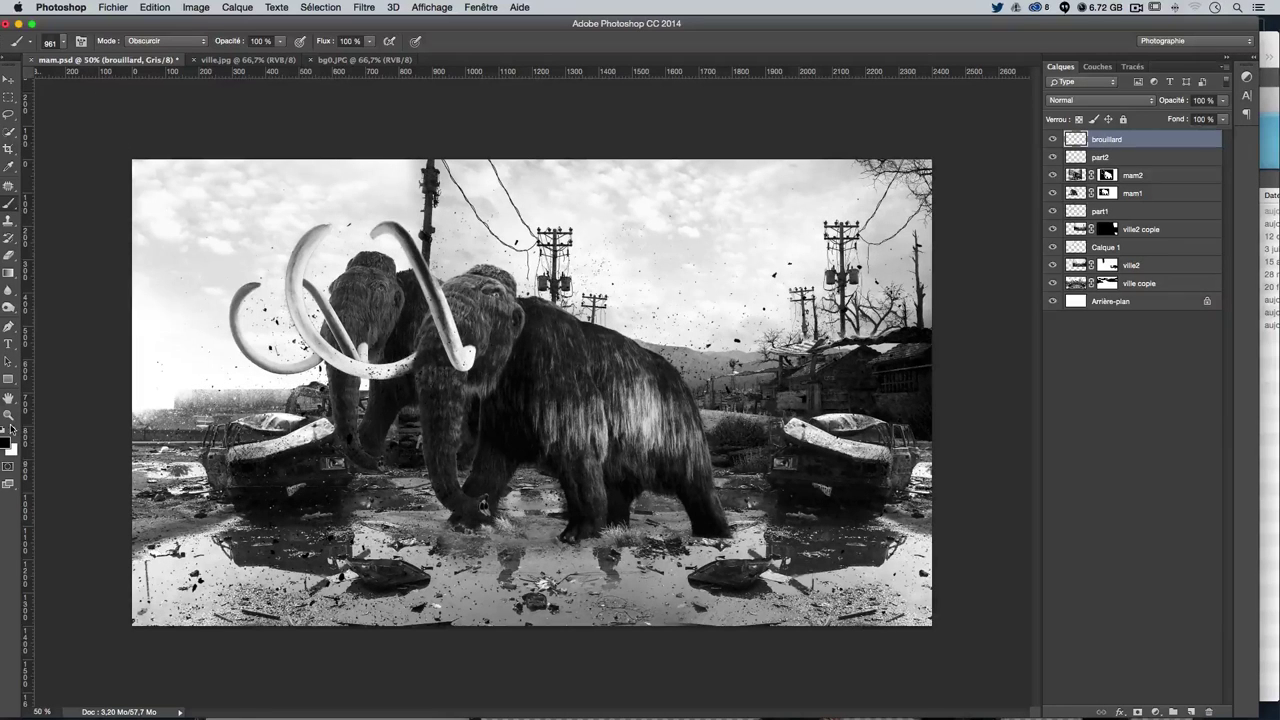
pyautogui.click(12, 428)
pyautogui.moveTo(240, 495)
pyautogui.mouseDown()
pyautogui.moveTo(420, 380)
pyautogui.moveTo(360, 480)
pyautogui.mouseUp()
pyautogui.moveTo(161, 404); pyautogui.dragTo(240, 440)
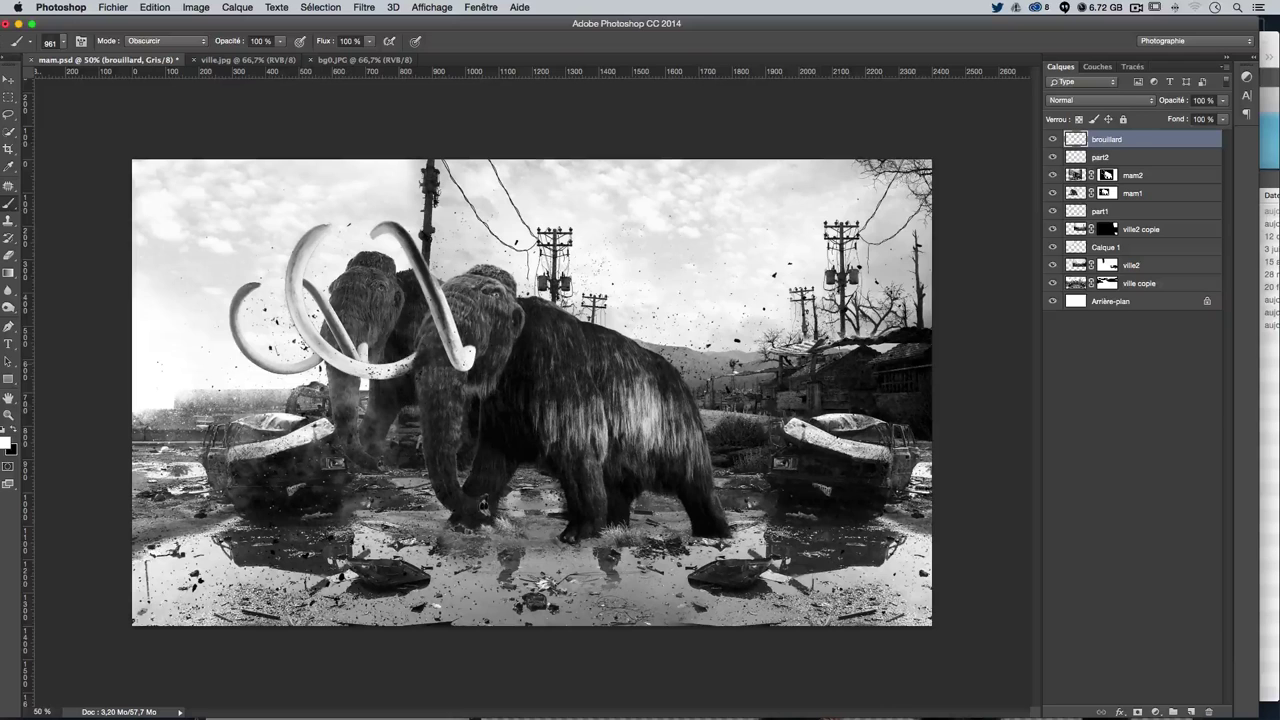
pyautogui.moveTo(800, 300)
pyautogui.mouseDown()
pyautogui.moveTo(770, 470)
pyautogui.moveTo(700, 380)
pyautogui.mouseUp()
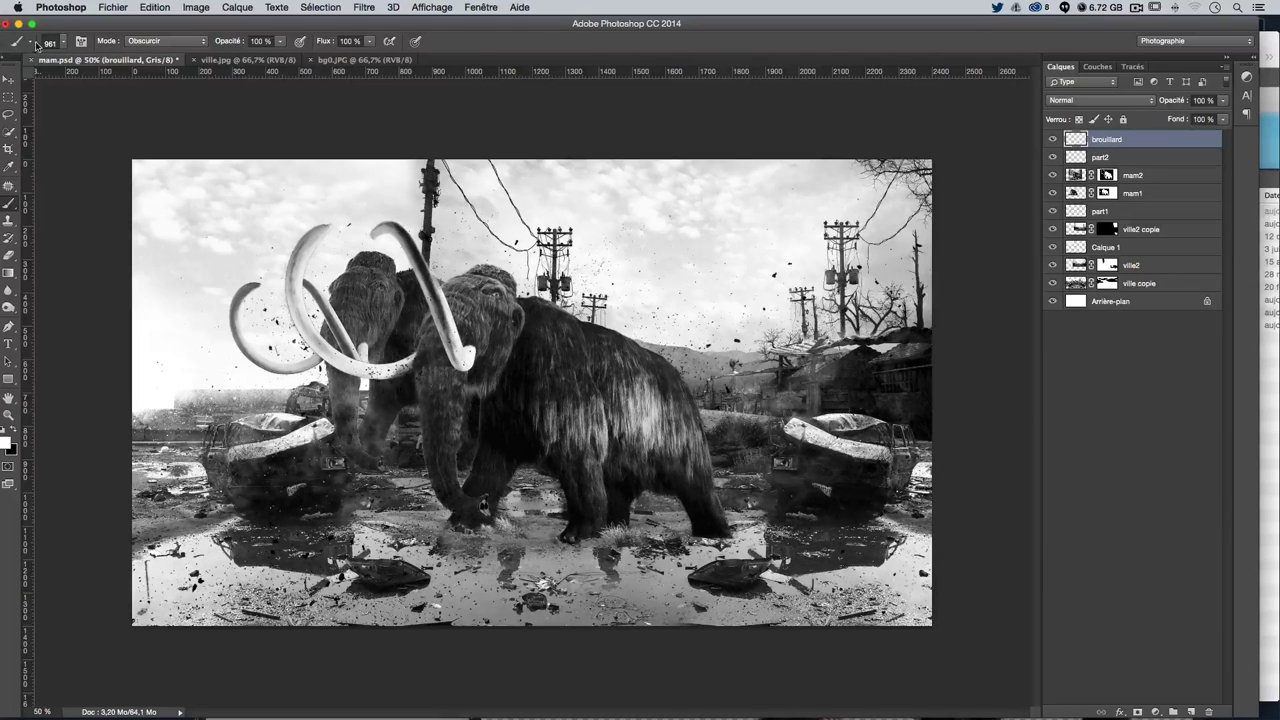
# Add more fog over the right car with the 841 px cloud brush, then move brouillard below the mammoth layers
pyautogui.click(36, 44)
pyautogui.doubleClick(76, 236)
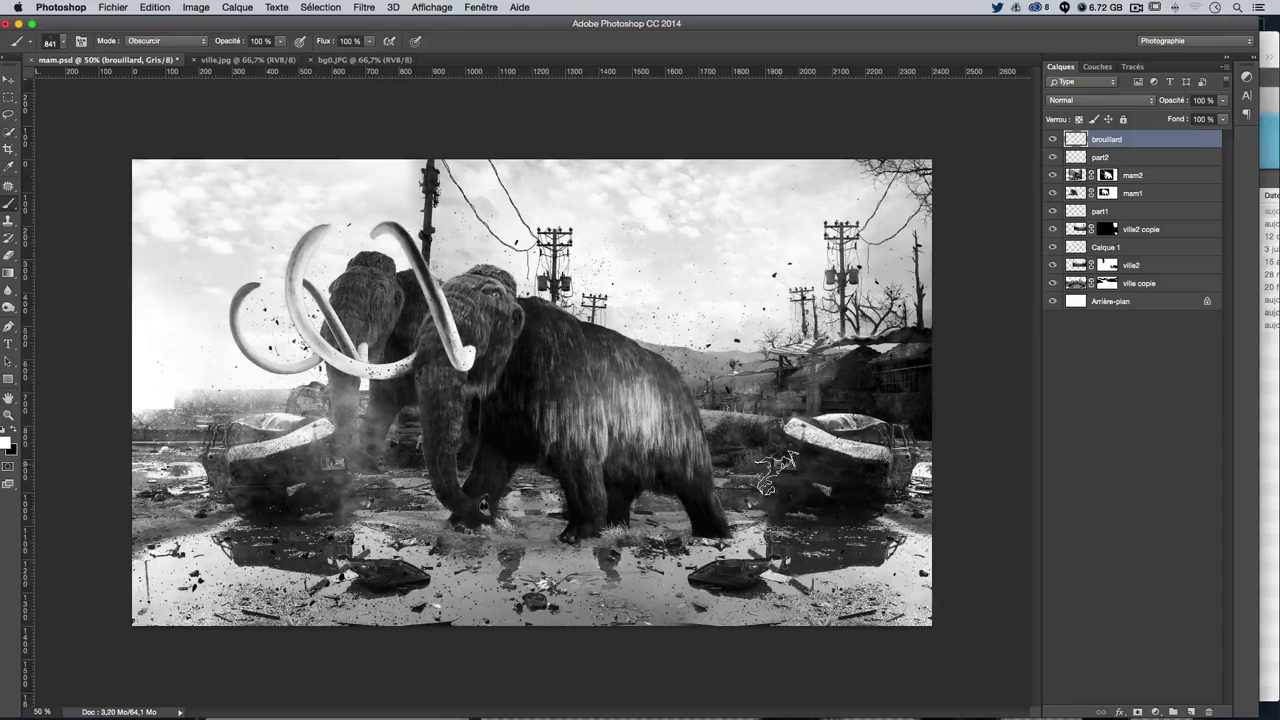
pyautogui.moveTo(780, 470)
pyautogui.mouseDown()
pyautogui.moveTo(740, 440)
pyautogui.moveTo(693, 352)
pyautogui.mouseUp()
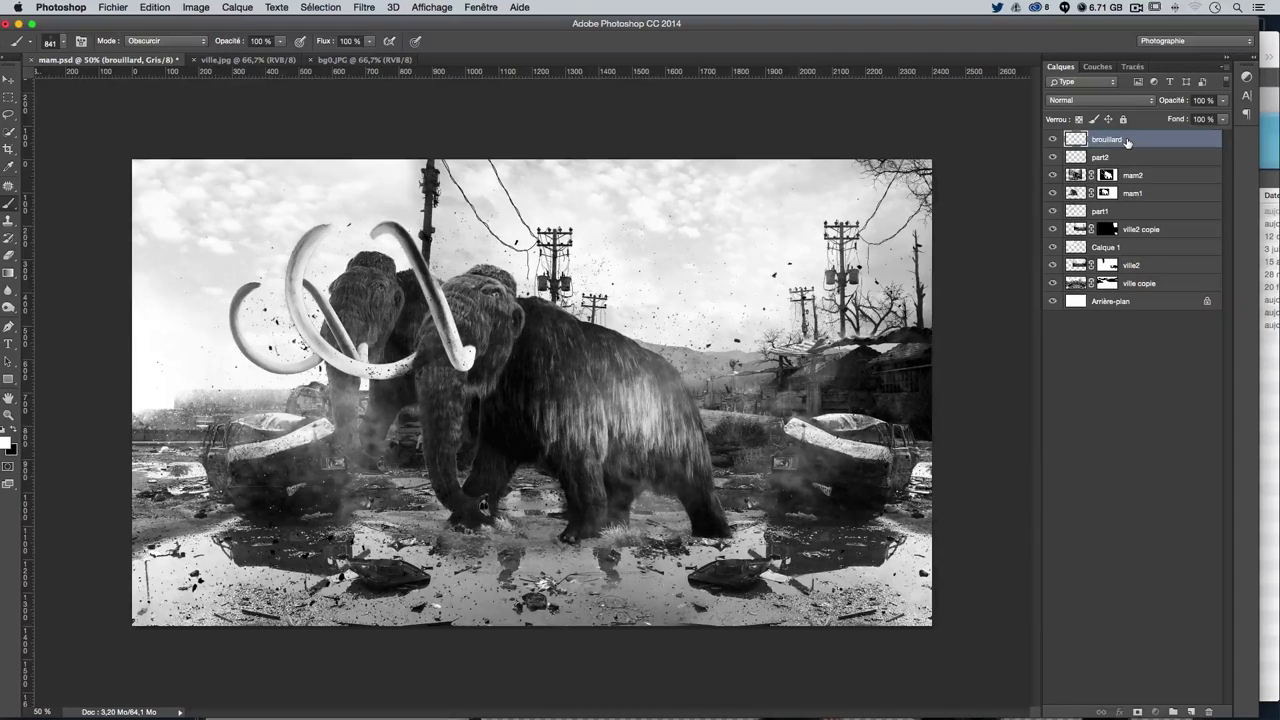
pyautogui.moveTo(1127, 143); pyautogui.dragTo(1134, 204)
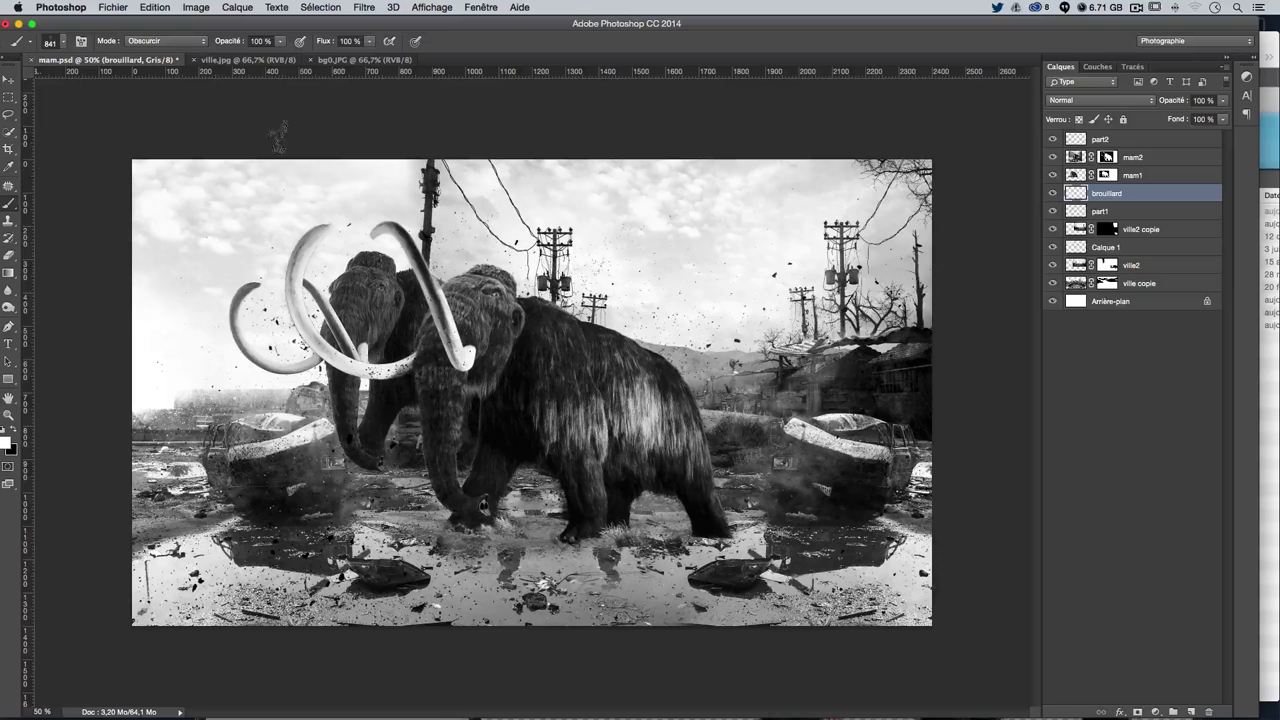
# Dab fog onto the right-centre ground with the 1000 px cloud brush
pyautogui.click(63, 43)
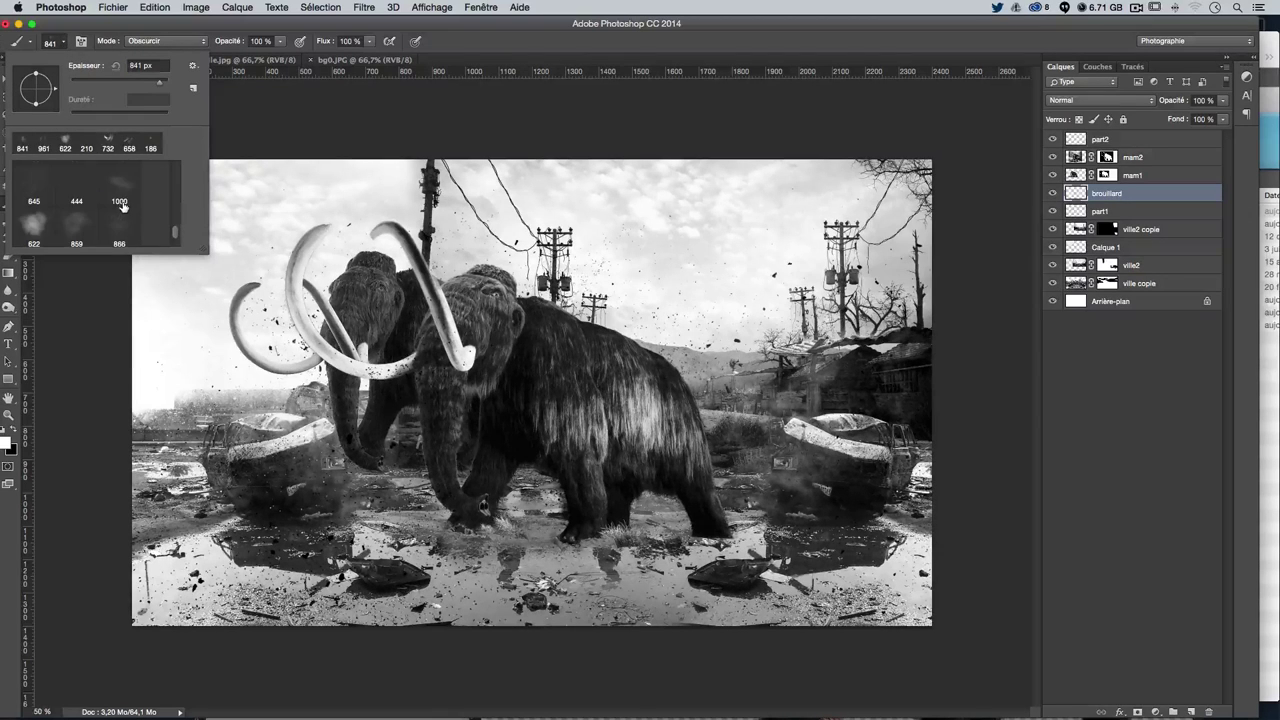
pyautogui.click(119, 180)
pyautogui.press('Return')
pyautogui.click(725, 470)
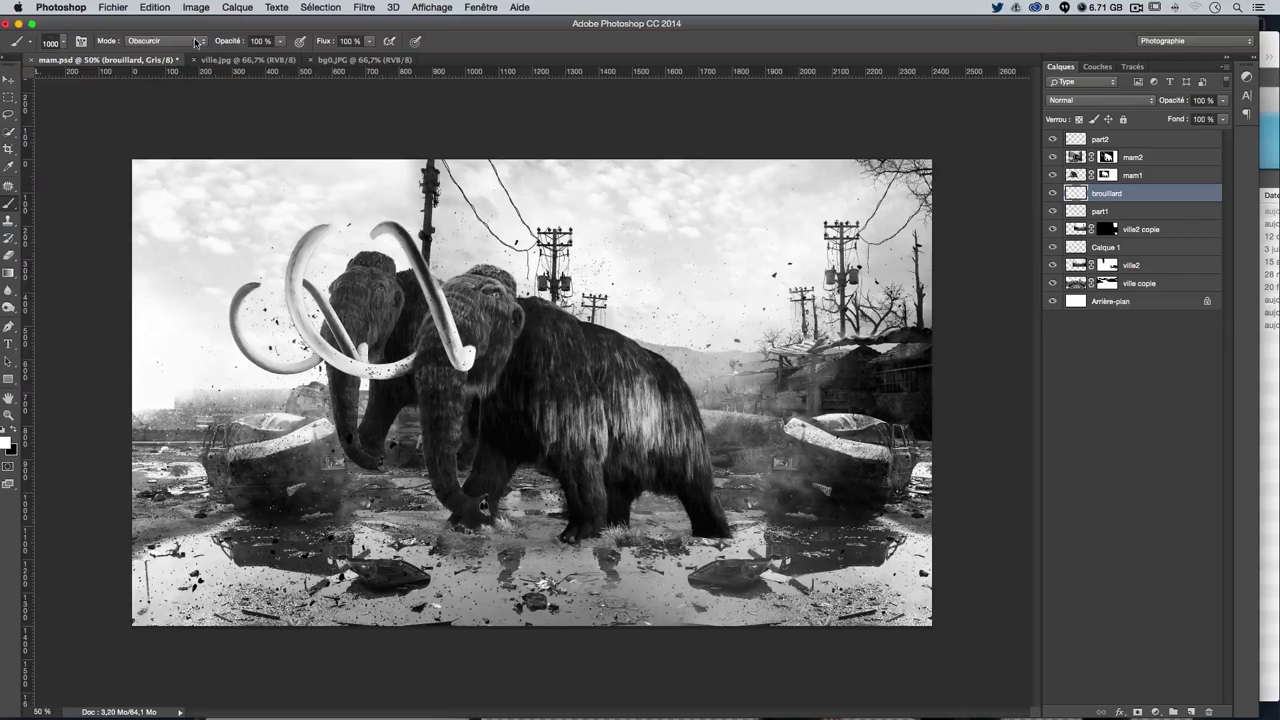
# Add fog to the lower-left ground, right-hand ruined buildings and left horizon using 878 px and 501 px cloud brushes
pyautogui.click(47, 43)
pyautogui.click(76, 190)
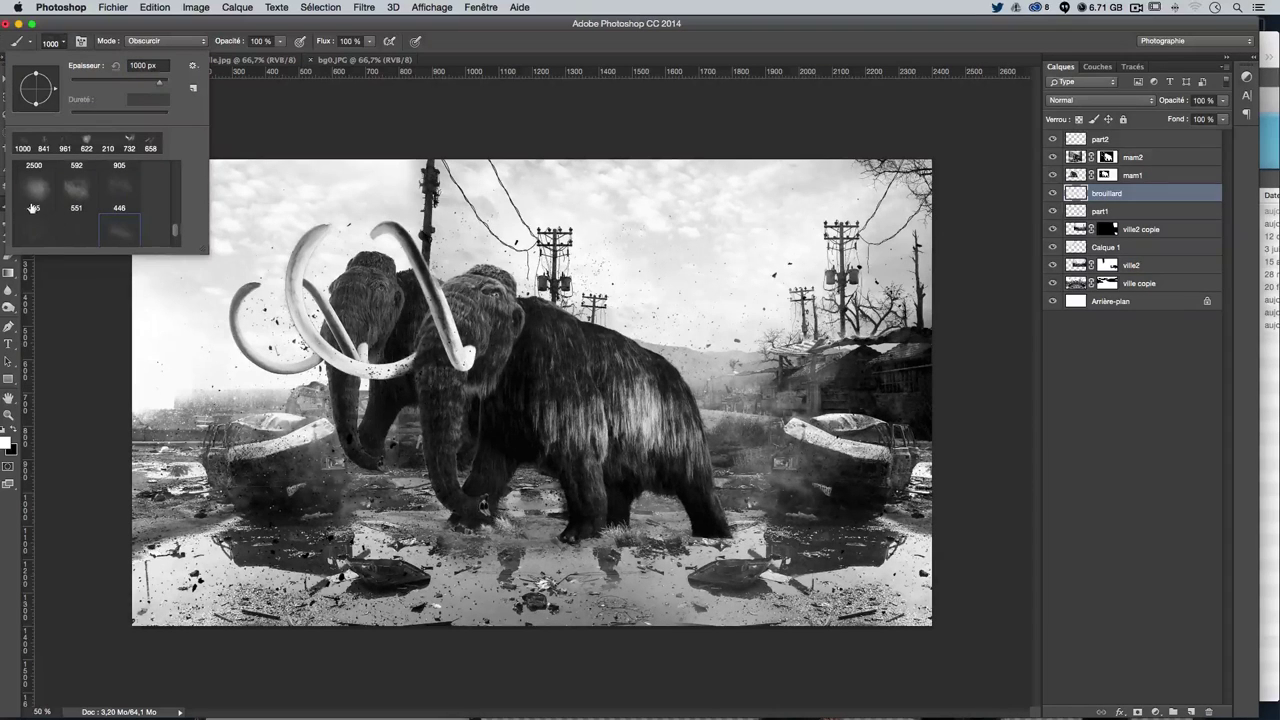
pyautogui.click(370, 370)
pyautogui.click(250, 470)
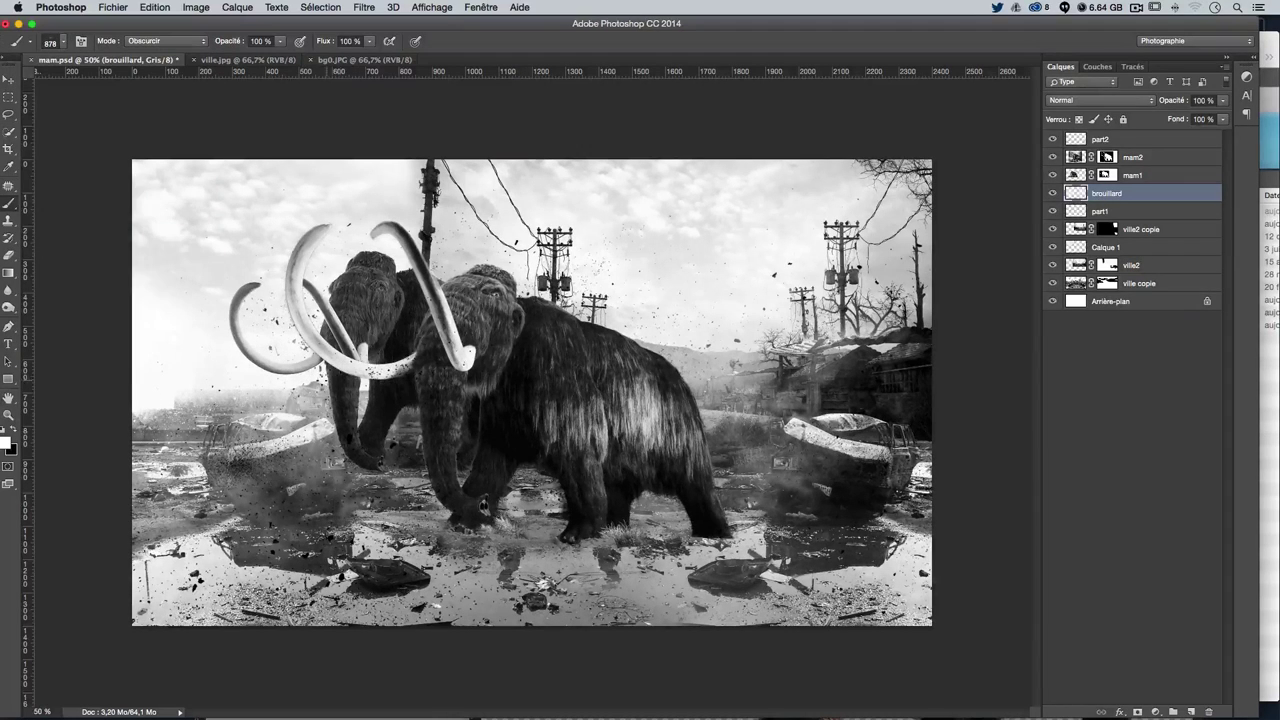
pyautogui.moveTo(370, 385)
pyautogui.mouseDown()
pyautogui.moveTo(207, 394)
pyautogui.moveTo(317, 376)
pyautogui.mouseUp()
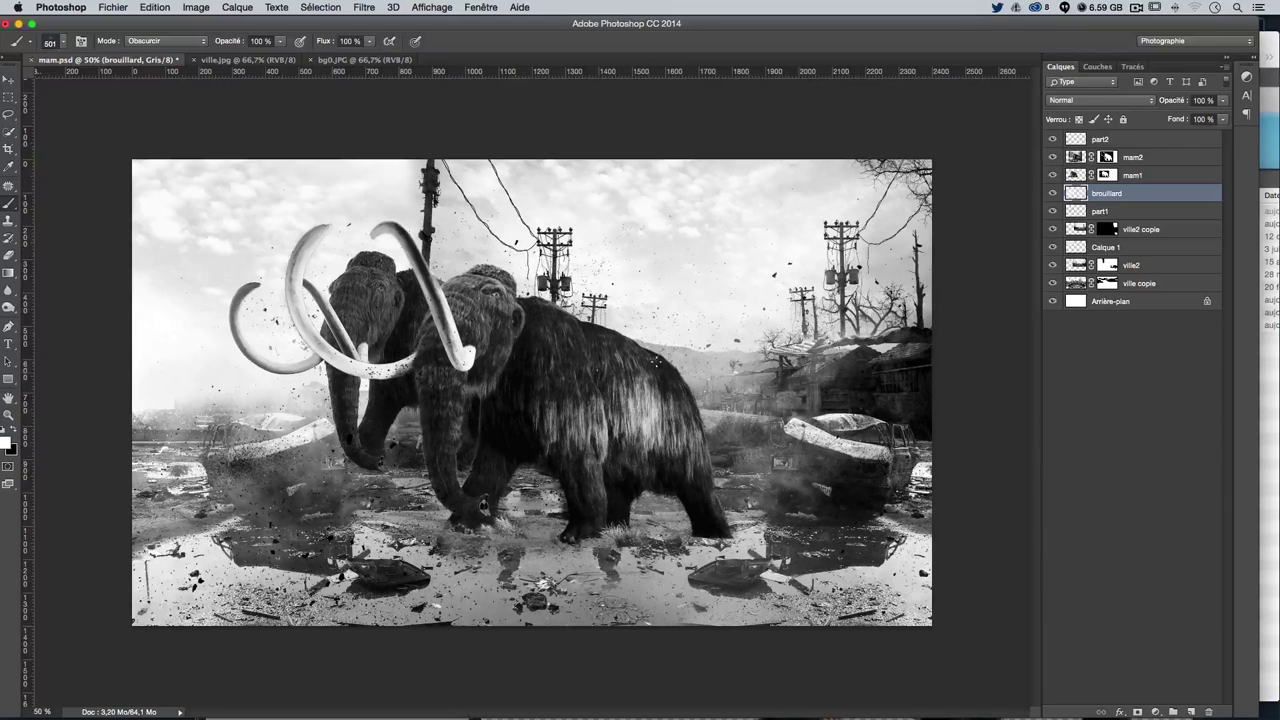
pyautogui.moveTo(647, 376); pyautogui.dragTo(725, 405)
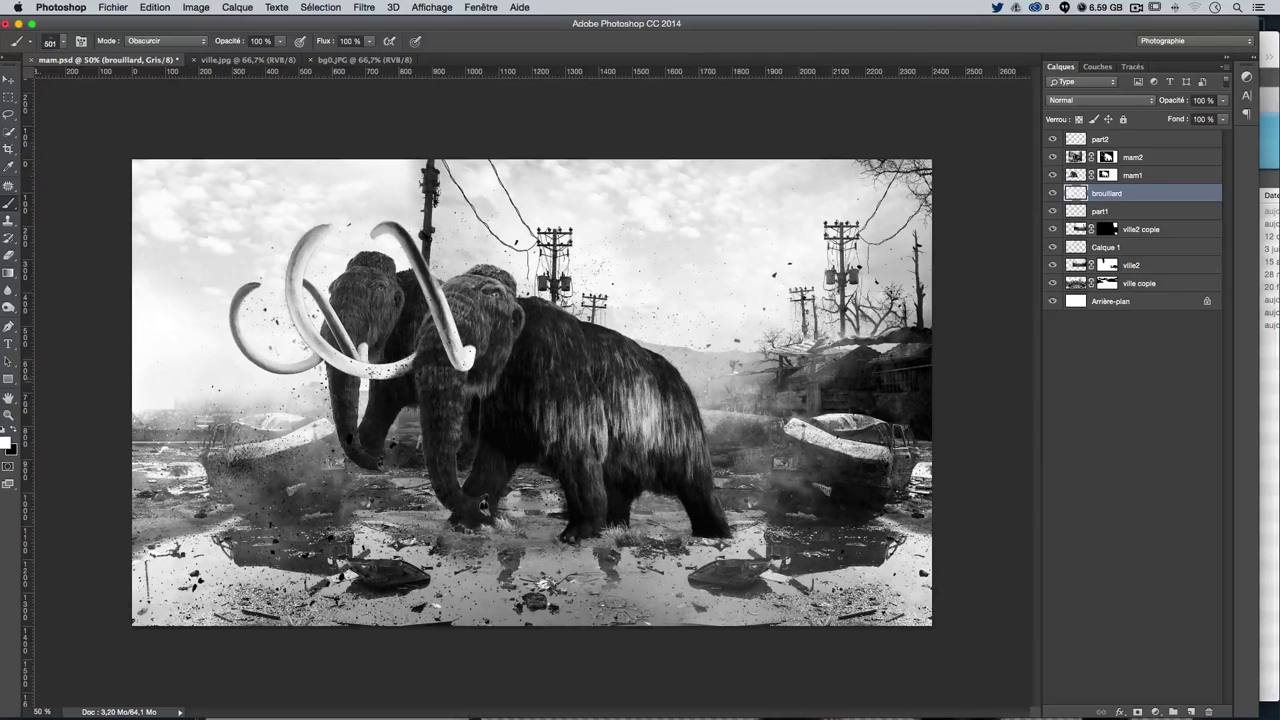
pyautogui.moveTo(167, 397)
pyautogui.mouseDown()
pyautogui.moveTo(128, 416)
pyautogui.moveTo(175, 440)
pyautogui.mouseUp()
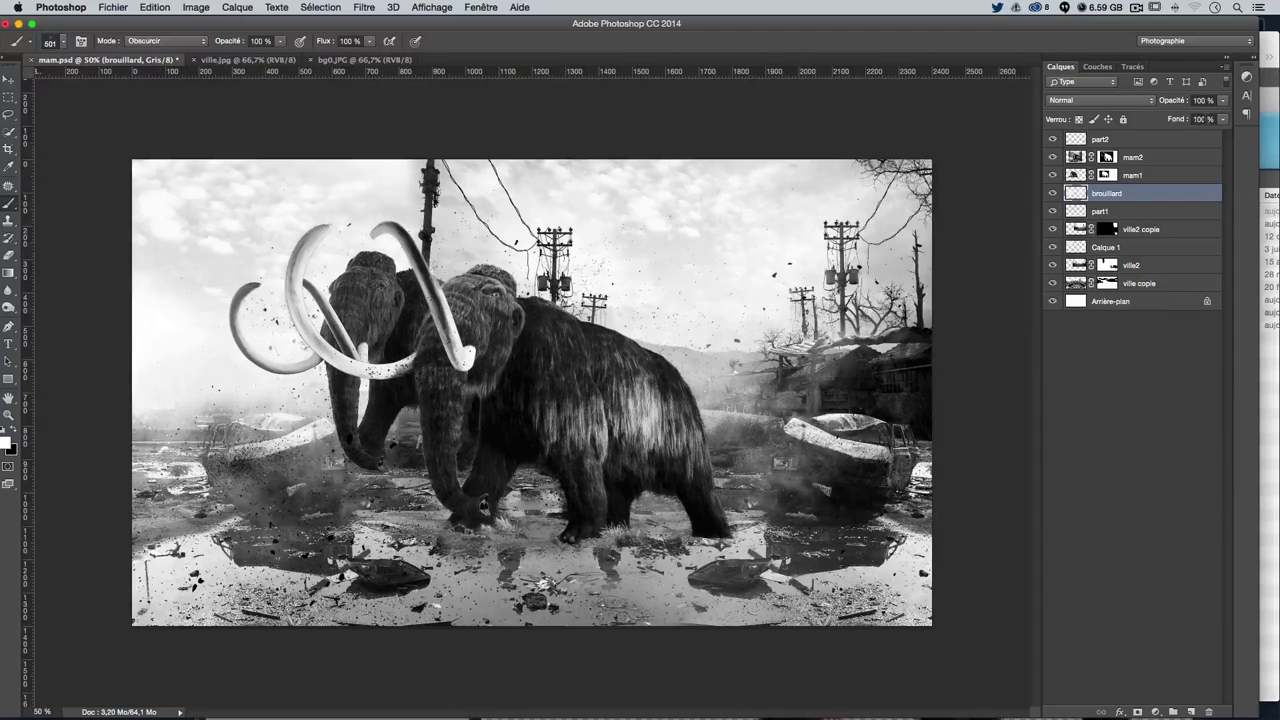
pyautogui.click(1141, 142)
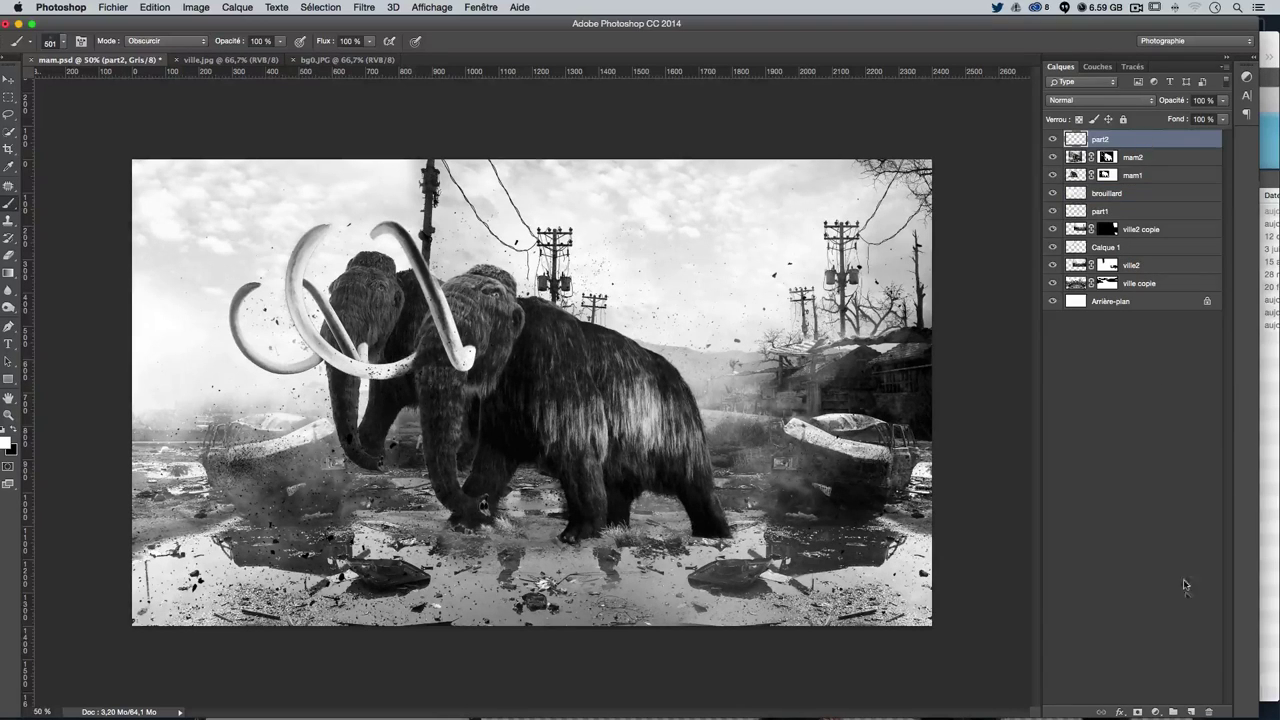
# Create a top layer named brouillard2 and brush white fog around the mammoths' front and rear legs
pyautogui.click(1190, 711)
pyautogui.doubleClick(1117, 139)
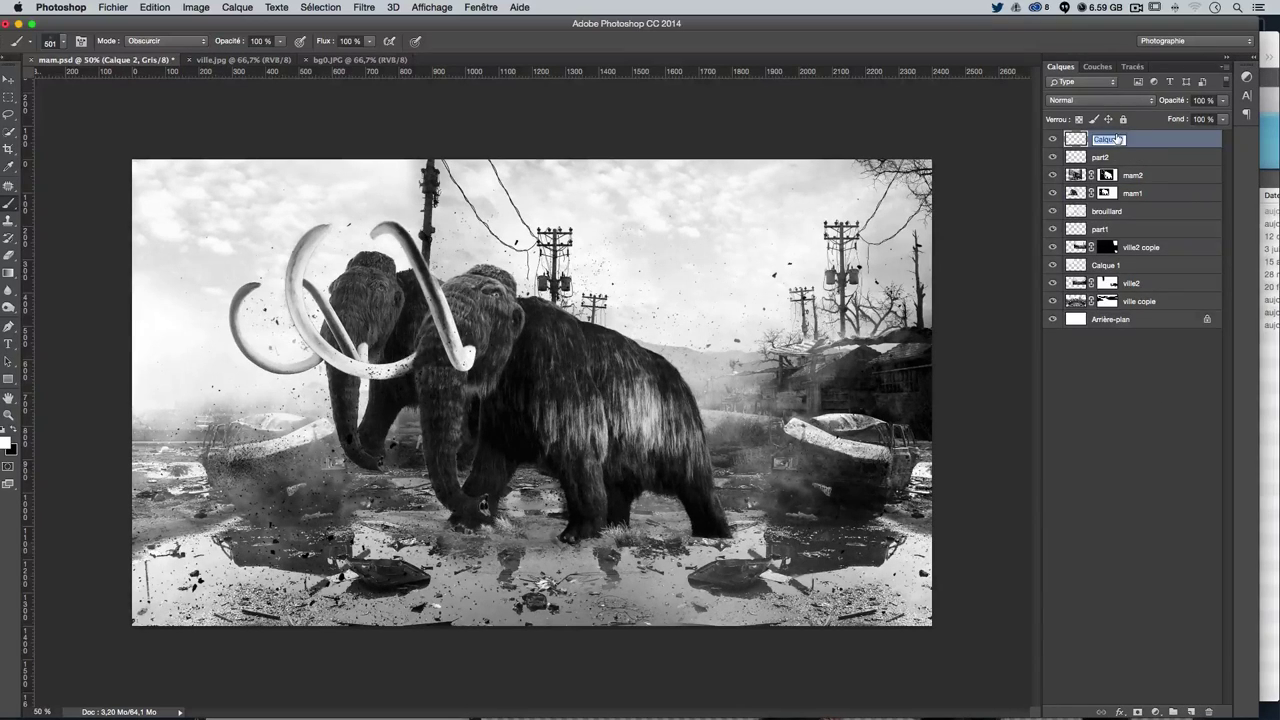
pyautogui.write('brou')
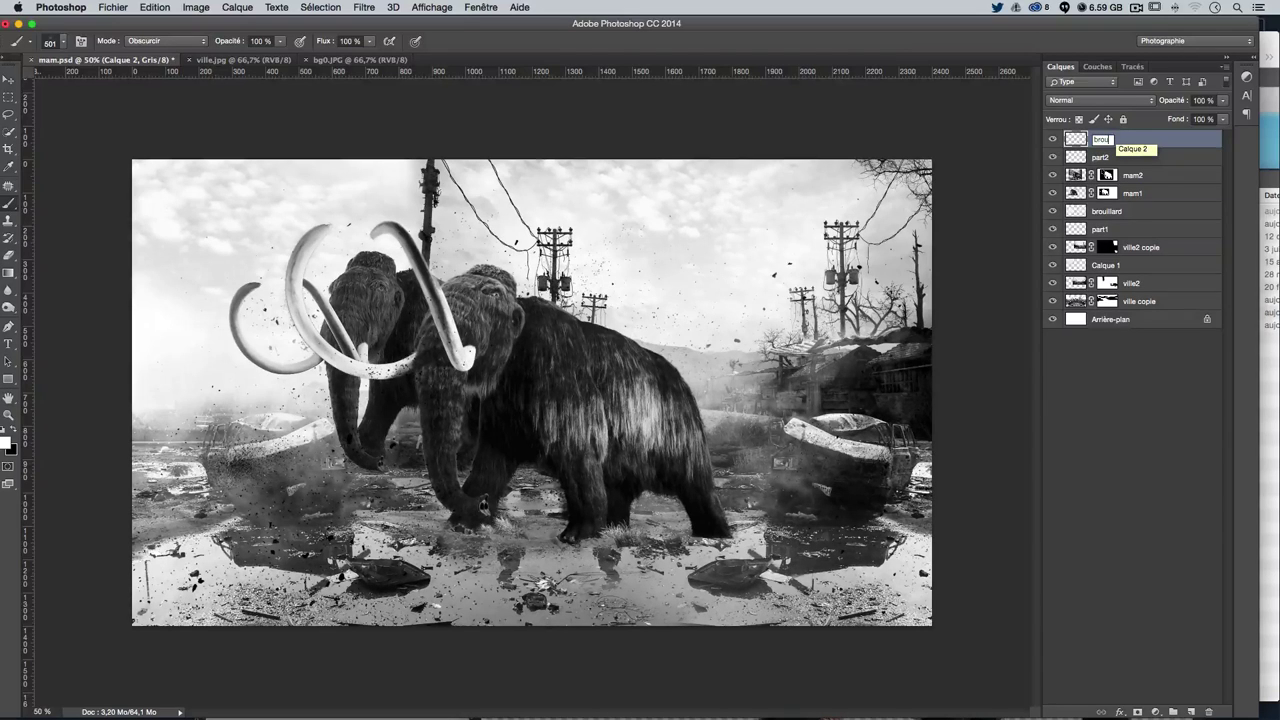
pyautogui.write('illard2')
pyautogui.press('Return')
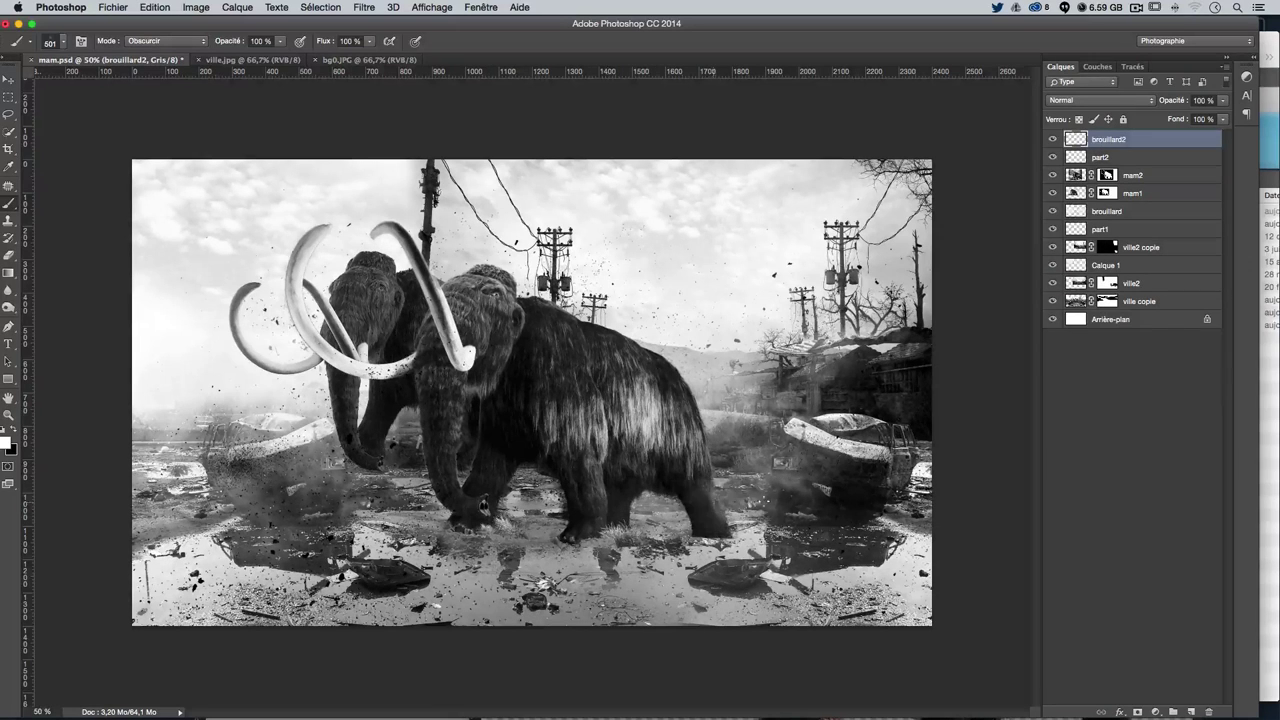
pyautogui.moveTo(750, 490); pyautogui.dragTo(716, 513)
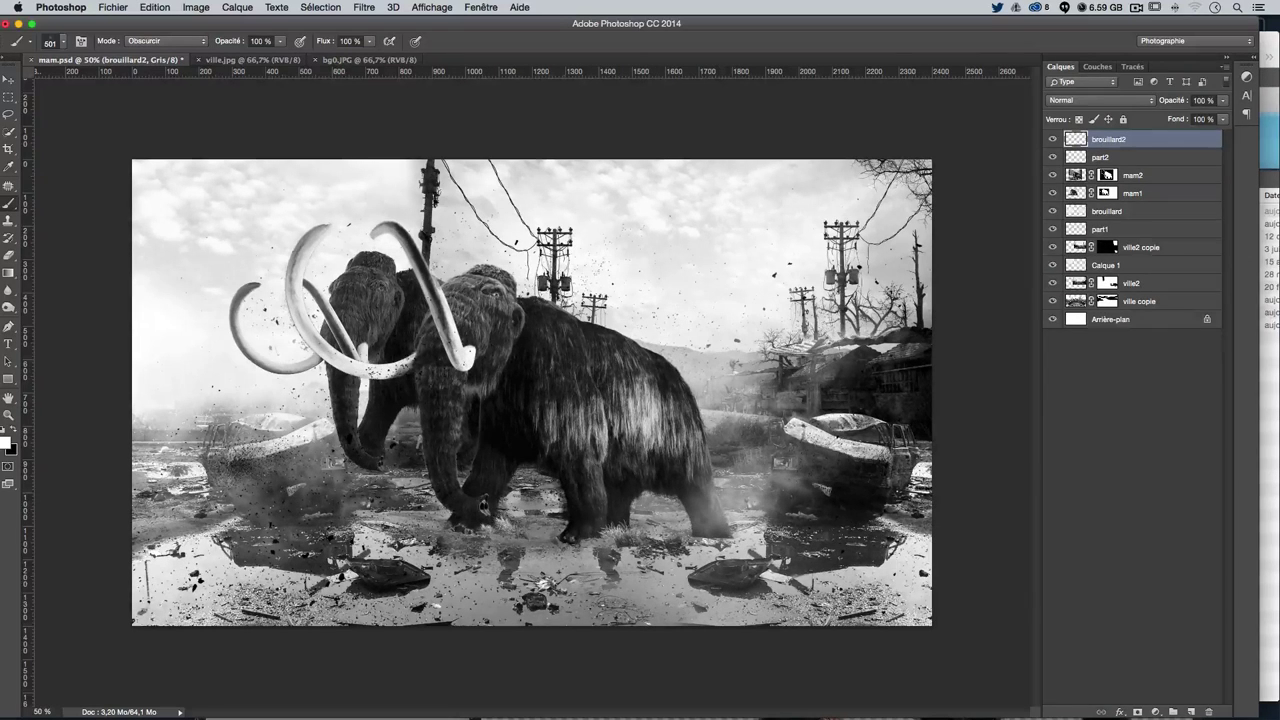
pyautogui.moveTo(430, 470)
pyautogui.mouseDown()
pyautogui.moveTo(320, 480)
pyautogui.moveTo(400, 470)
pyautogui.moveTo(283, 466)
pyautogui.mouseUp()
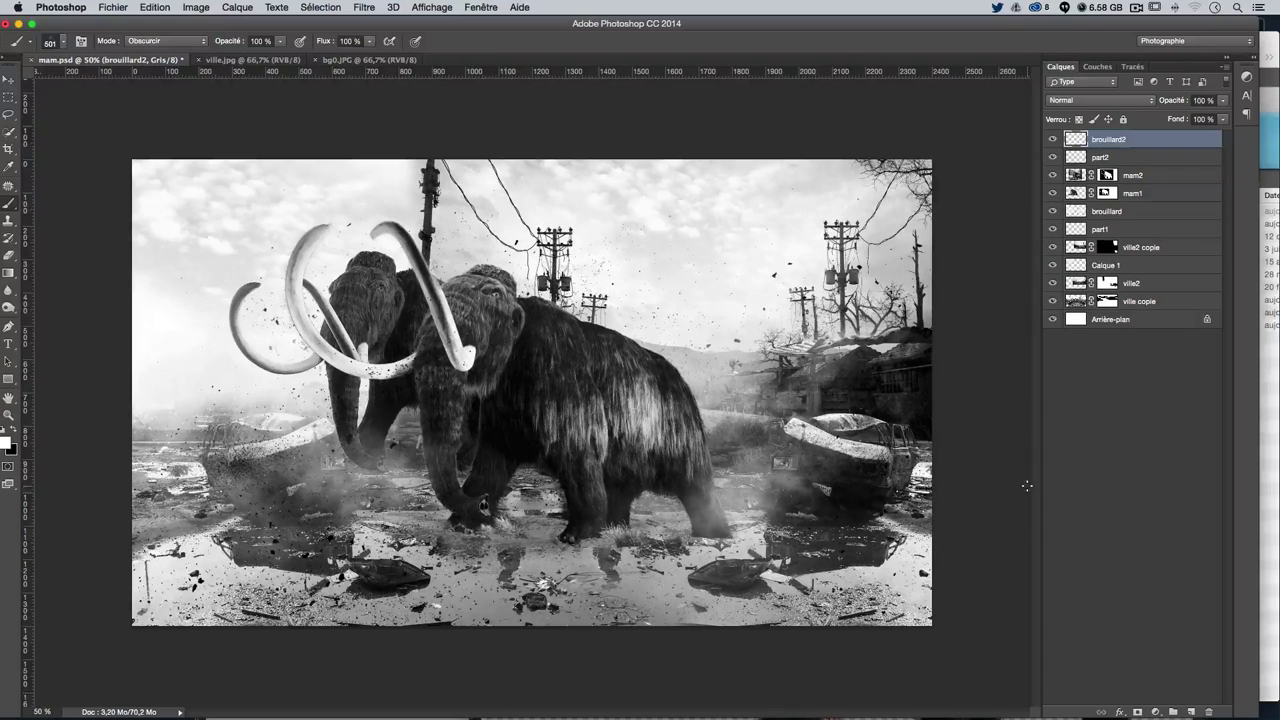
# Add a white mask to brouillard and paint out fog near the front legs and below the left car
pyautogui.click(1051, 211)
pyautogui.click(1108, 211)
pyautogui.click(1136, 712)
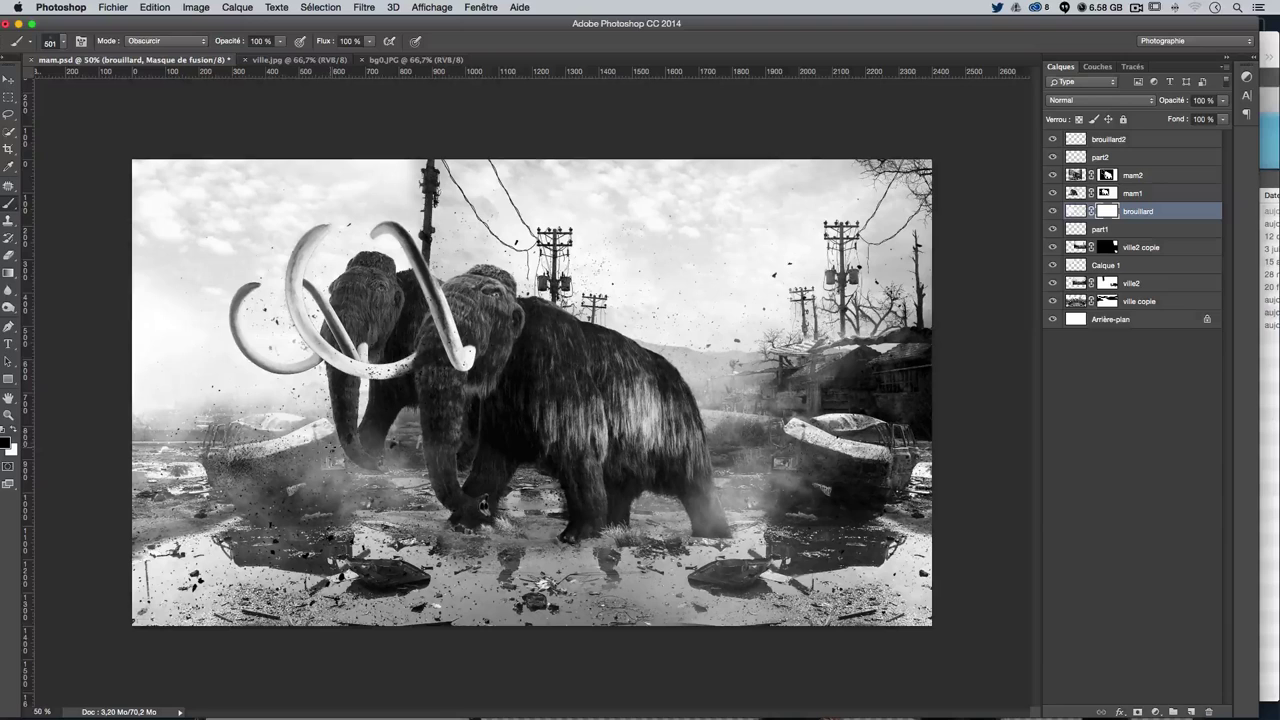
pyautogui.moveTo(325, 446)
pyautogui.mouseDown()
pyautogui.moveTo(330, 469)
pyautogui.moveTo(330, 445)
pyautogui.moveTo(259, 469)
pyautogui.moveTo(248, 430)
pyautogui.moveTo(320, 395)
pyautogui.moveTo(300, 362)
pyautogui.moveTo(275, 450)
pyautogui.mouseUp()
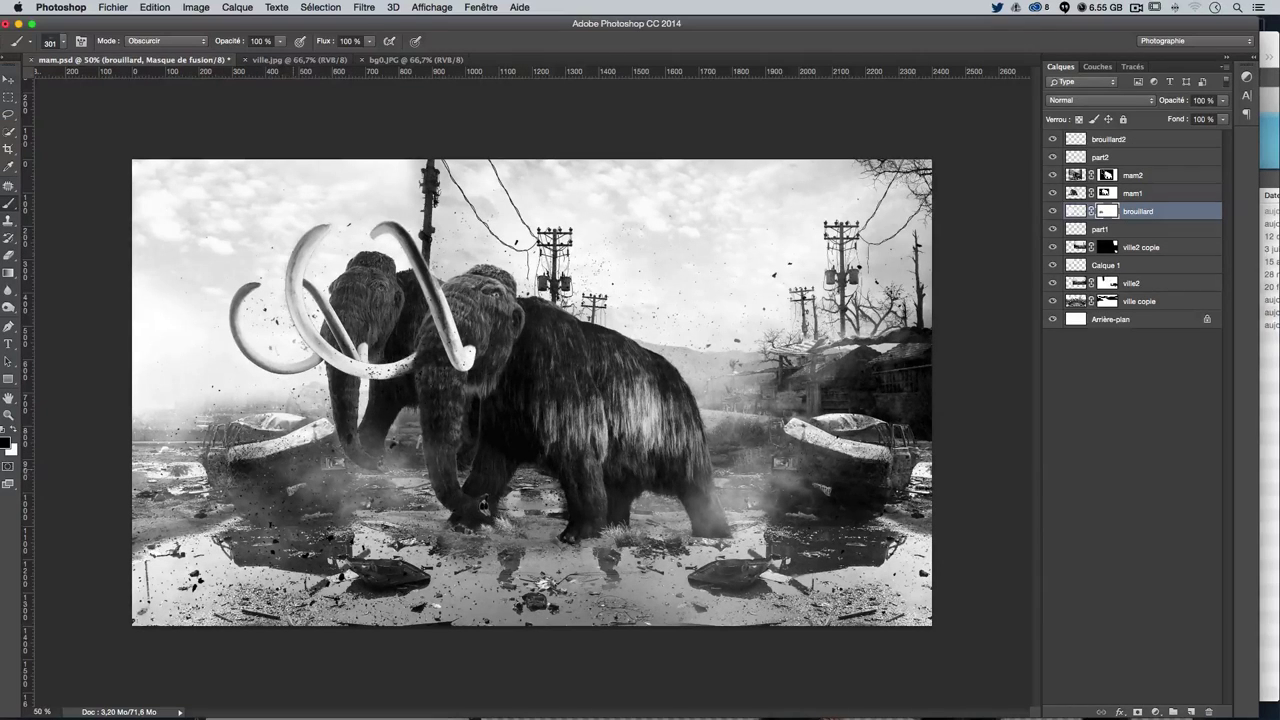
pyautogui.moveTo(247, 478)
pyautogui.mouseDown()
pyautogui.moveTo(290, 500)
pyautogui.moveTo(336, 478)
pyautogui.moveTo(318, 428)
pyautogui.mouseUp()
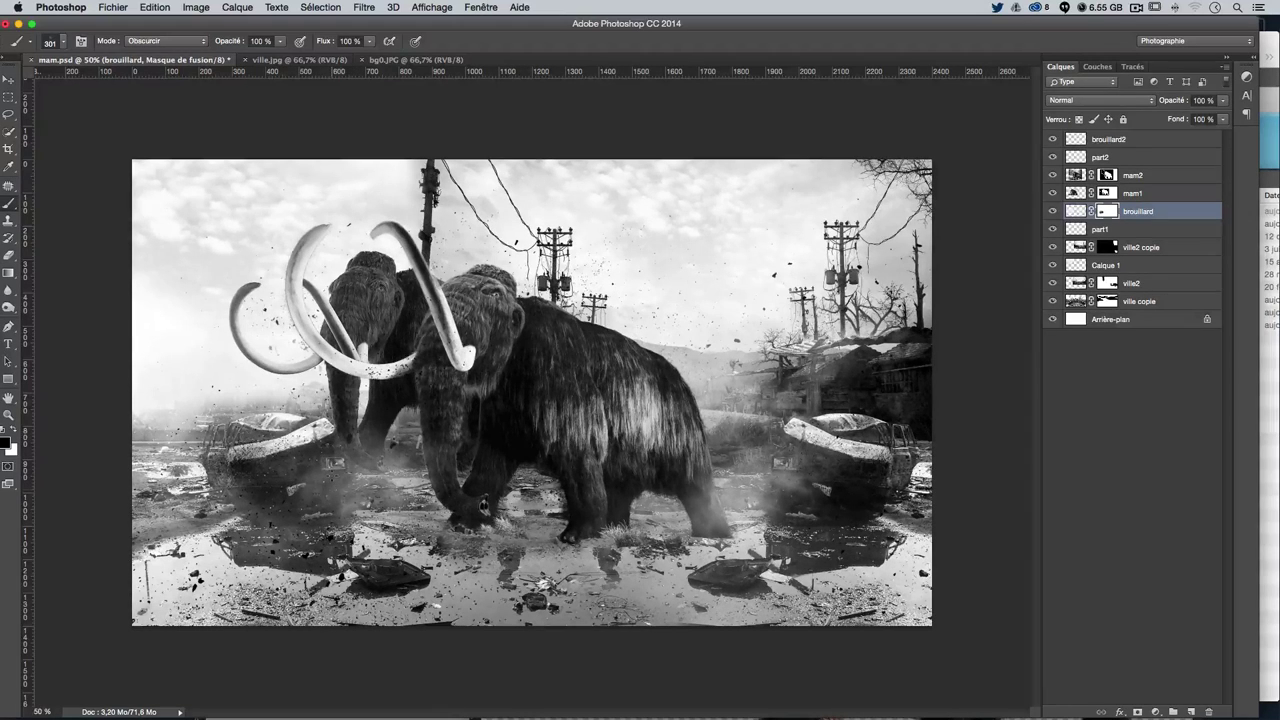
pyautogui.moveTo(313, 490); pyautogui.dragTo(330, 490)
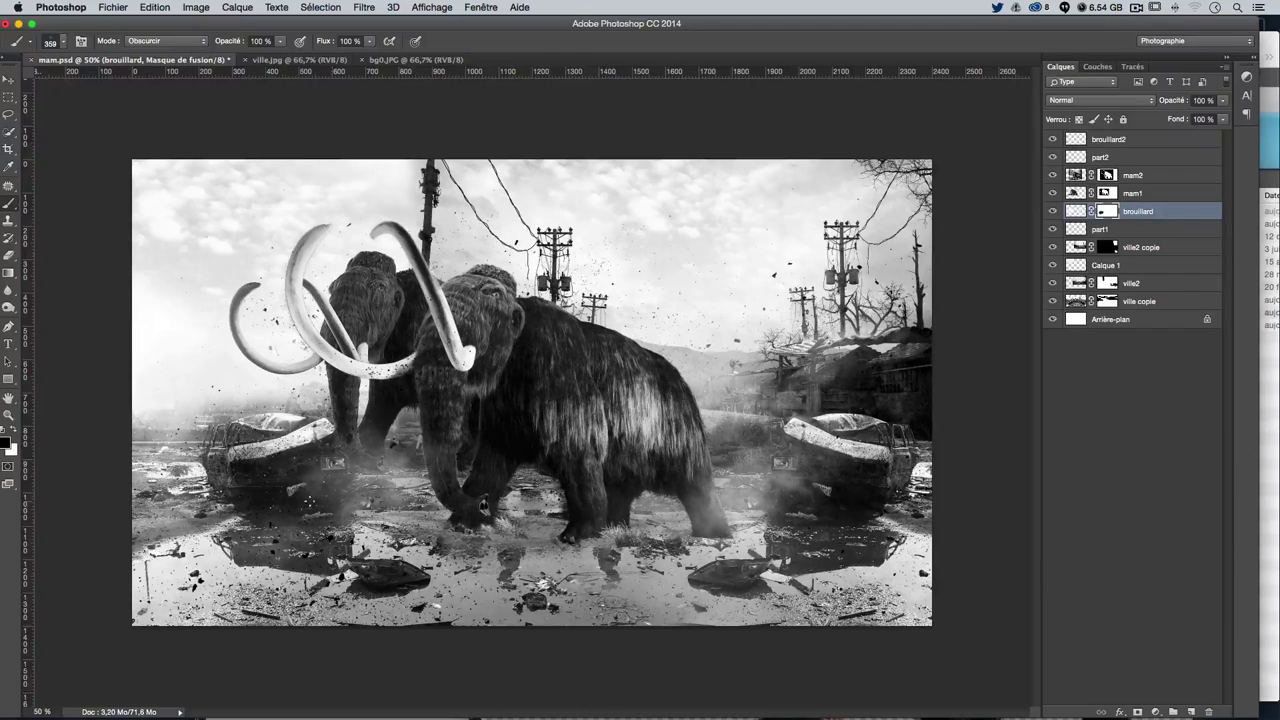
pyautogui.press('x')
pyautogui.moveTo(300, 392); pyautogui.dragTo(215, 392)
# Compare the fog layers, then paint darker fog around the right car on brouillard with a 258 px brush
pyautogui.click(8, 79)
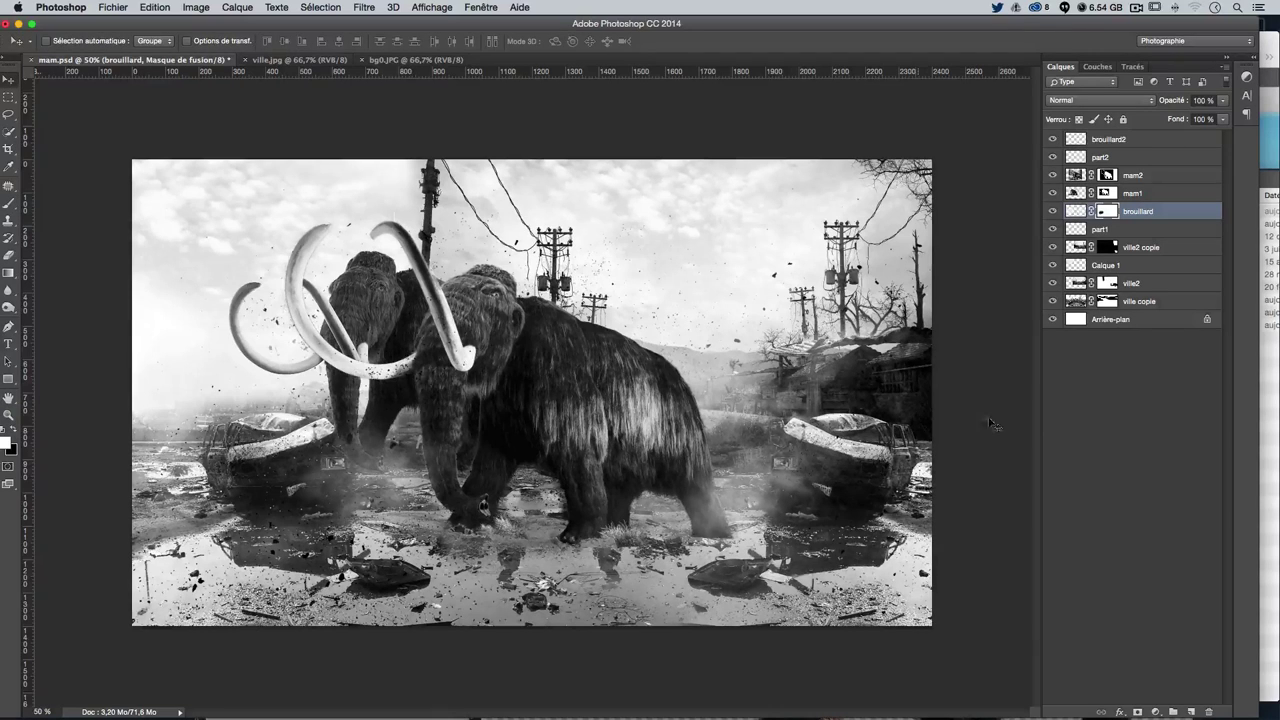
pyautogui.click(1051, 140)
pyautogui.click(1053, 211)
pyautogui.press('super+2')
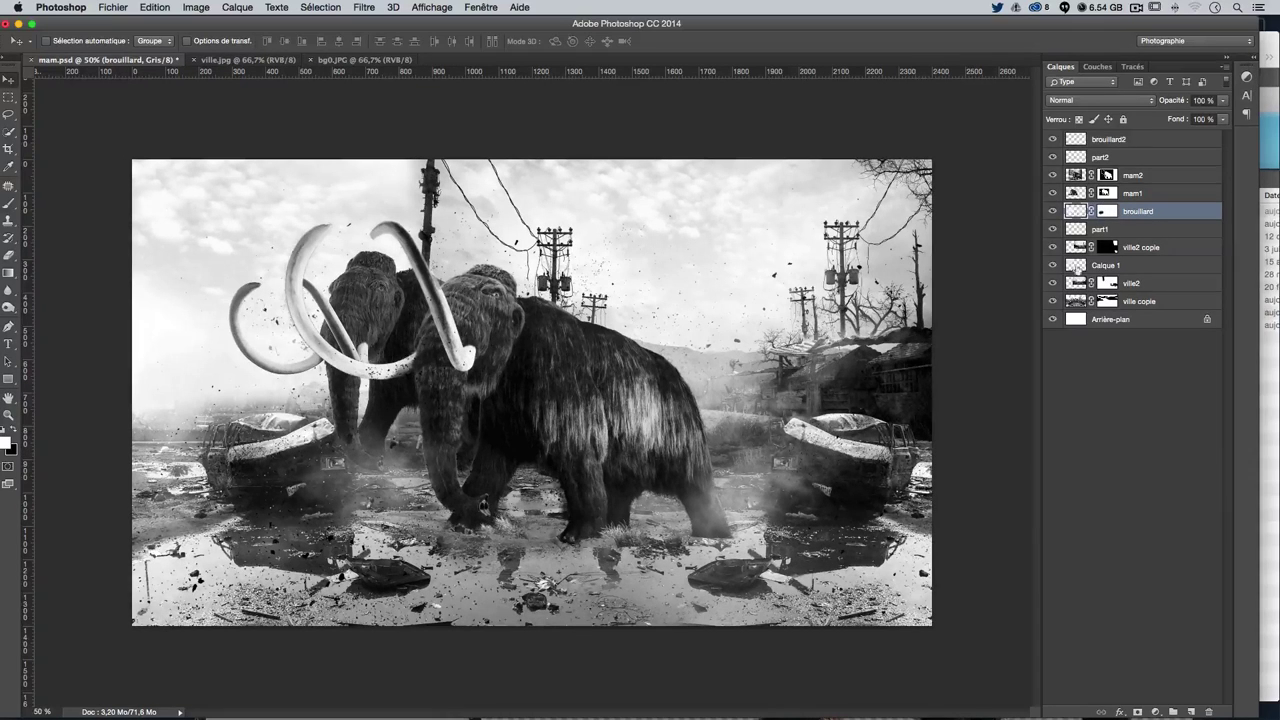
pyautogui.keyDown('super'); pyautogui.click(906, 374); pyautogui.keyUp('super')
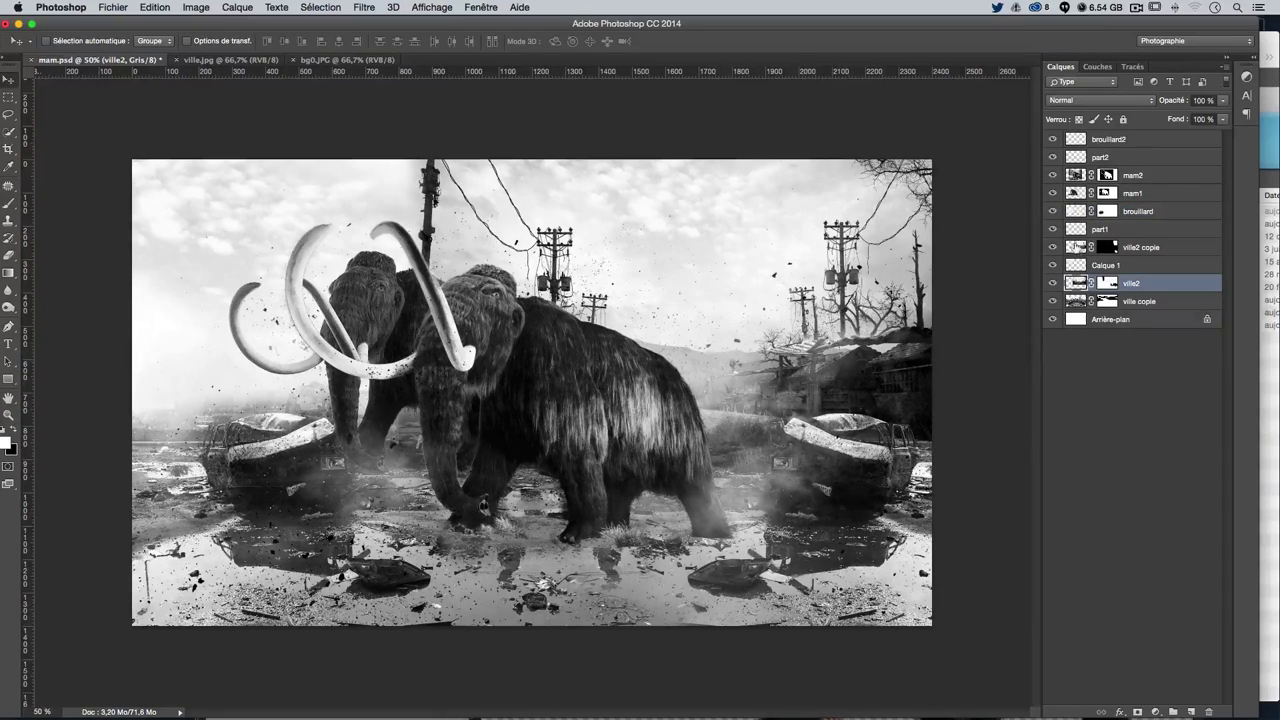
pyautogui.click(1074, 211)
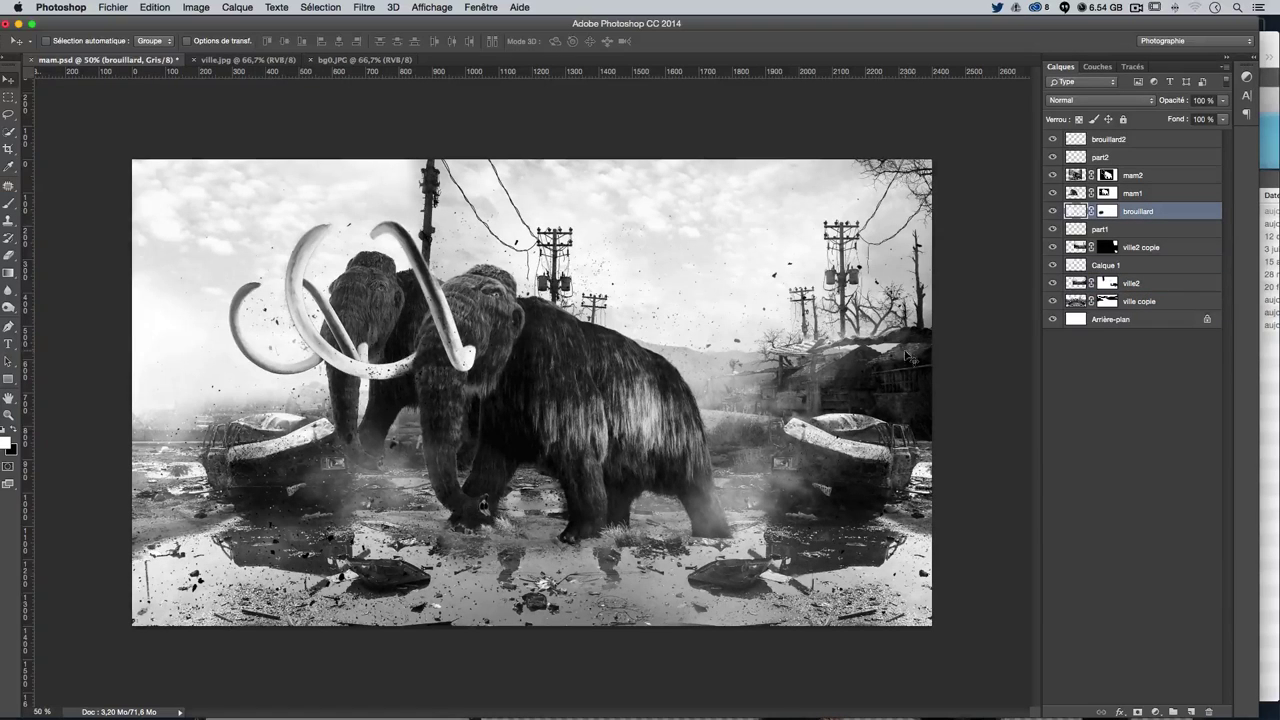
pyautogui.click(9, 203)
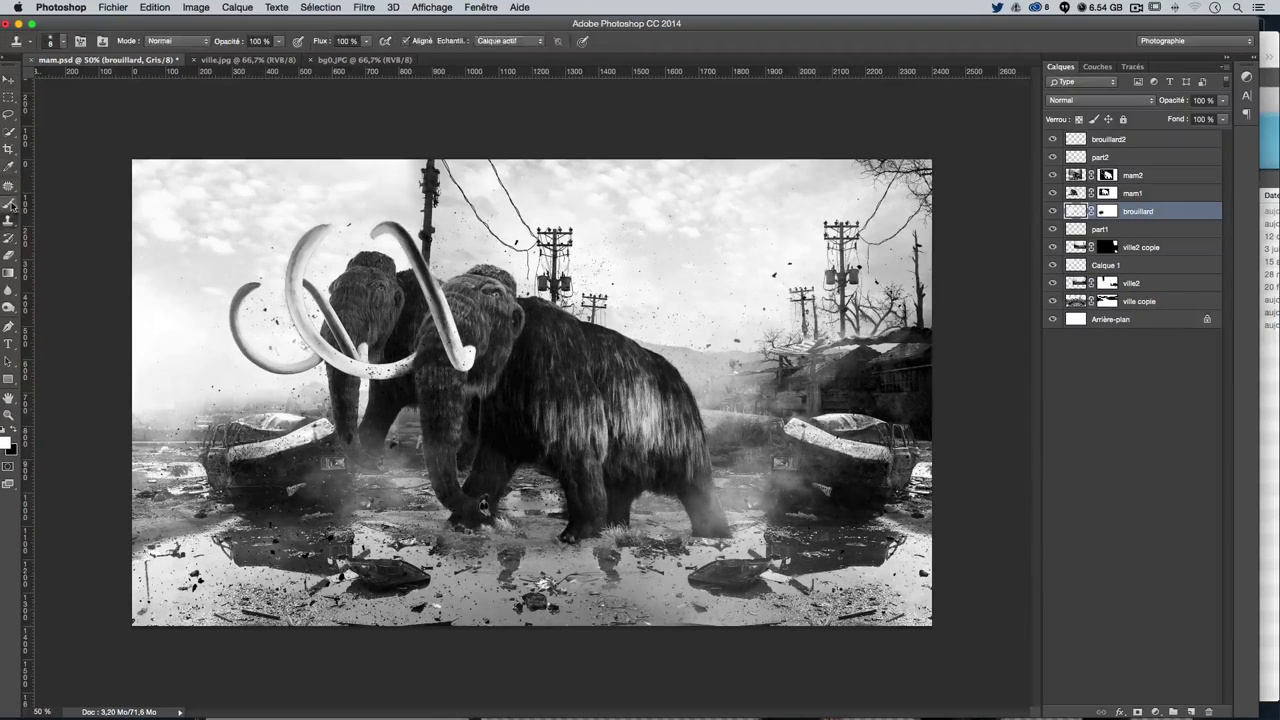
pyautogui.moveTo(788, 508); pyautogui.dragTo(831, 466)
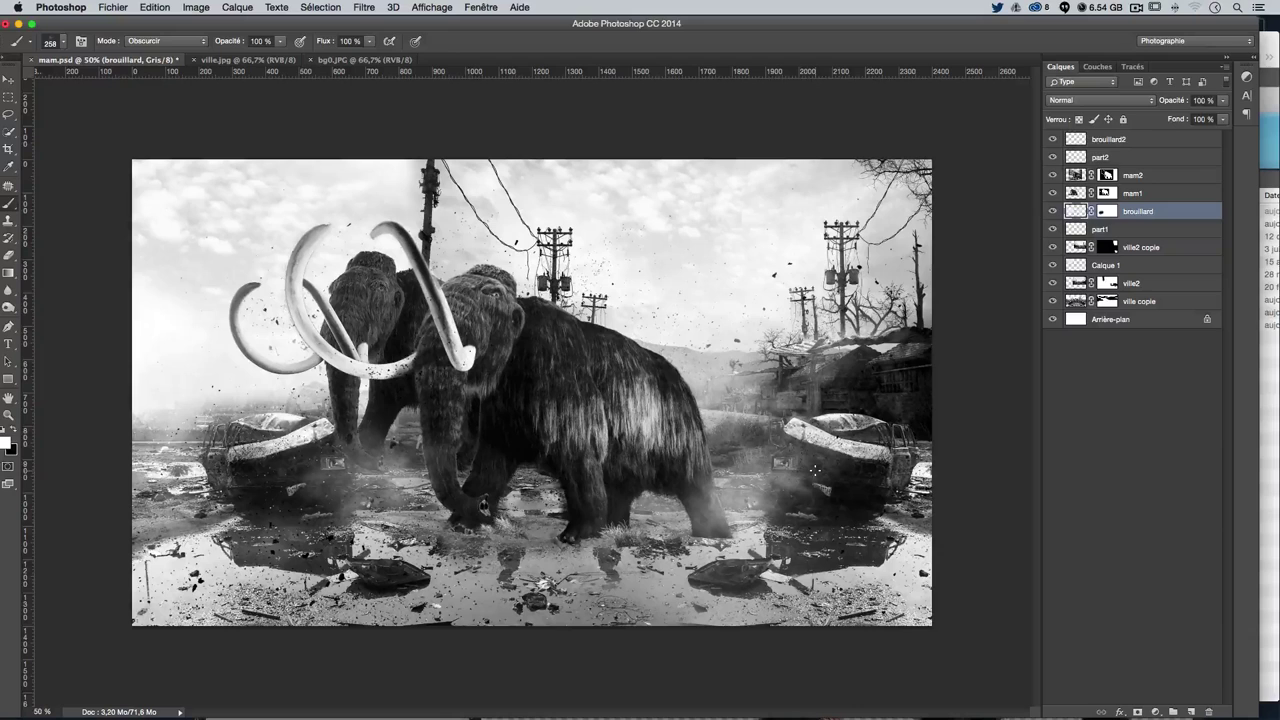
pyautogui.press('x')
pyautogui.moveTo(756, 482)
pyautogui.mouseDown()
pyautogui.moveTo(804, 458)
pyautogui.moveTo(828, 470)
pyautogui.moveTo(790, 456)
pyautogui.moveTo(824, 426)
pyautogui.moveTo(816, 414)
pyautogui.moveTo(836, 408)
pyautogui.moveTo(800, 448)
pyautogui.mouseUp()
# Undo the darkening strokes and mask out a fog patch left of the right car
pyautogui.hotkey('ctrl', 'alt', 'z')
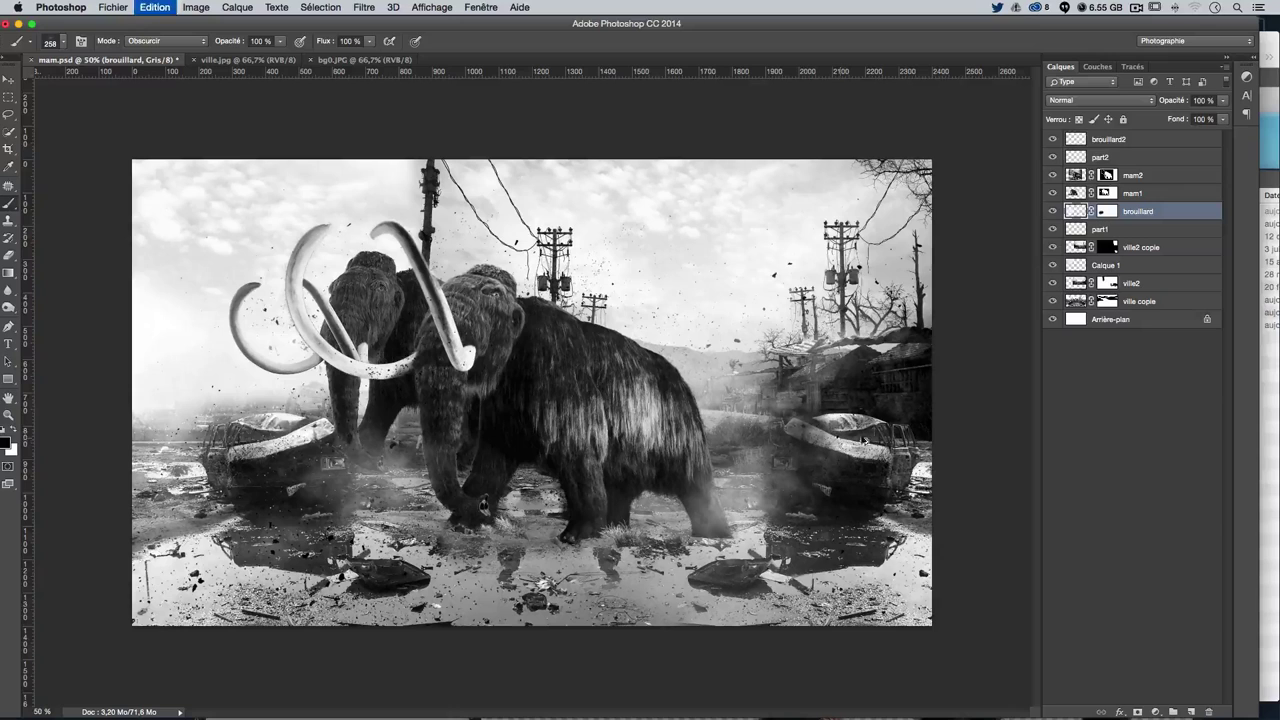
pyautogui.hotkey('ctrl', 'alt', 'z')
pyautogui.hotkey('ctrl', 'alt', 'z')
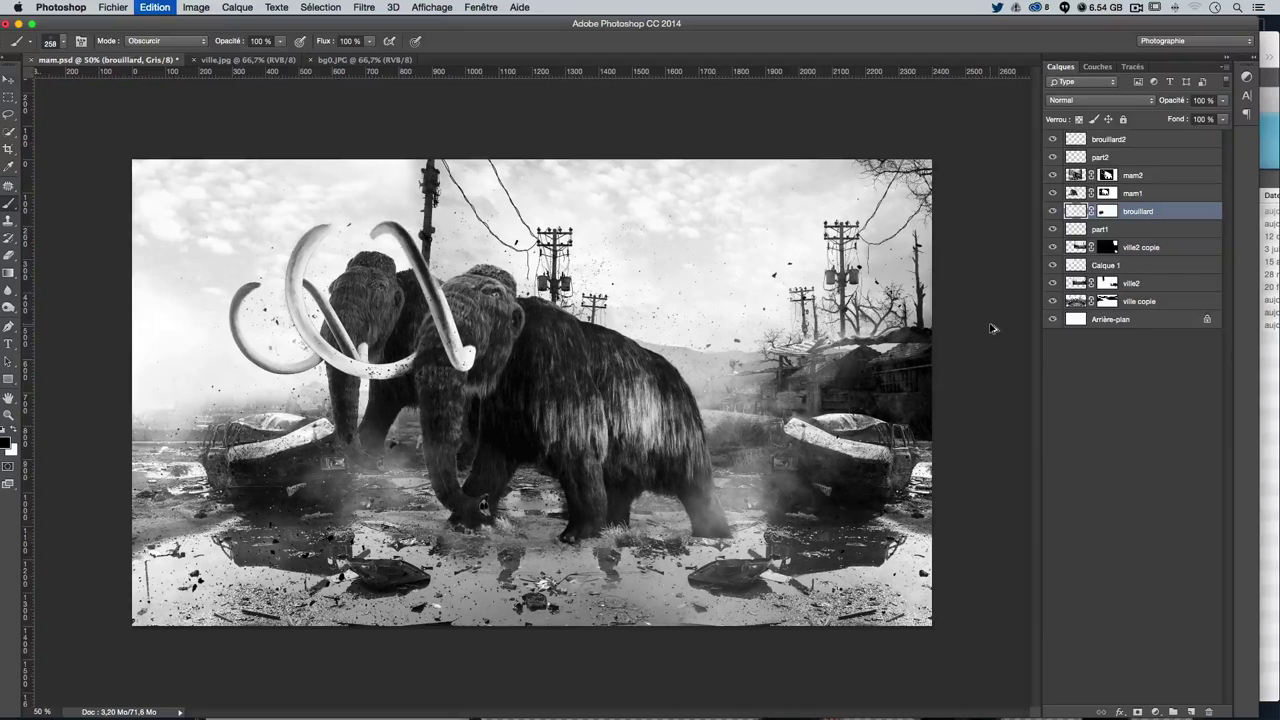
pyautogui.hotkey('ctrl', 'alt', 'z')
pyautogui.hotkey('ctrl', 'alt', 'z')
pyautogui.hotkey('ctrl', 'alt', 'z')
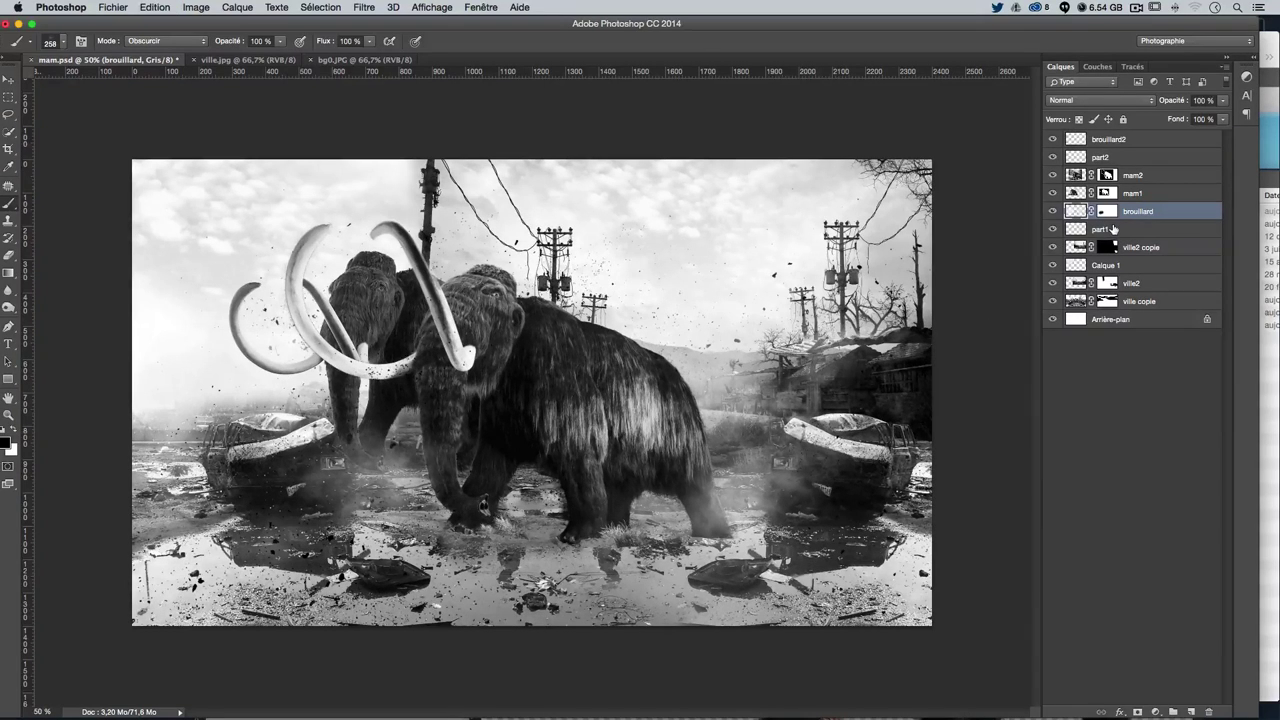
pyautogui.hotkey('ctrl', 'alt', 'z')
pyautogui.hotkey('ctrl', 'alt', 'z')
pyautogui.hotkey('ctrl', 'alt', 'z')
pyautogui.click(1106, 211)
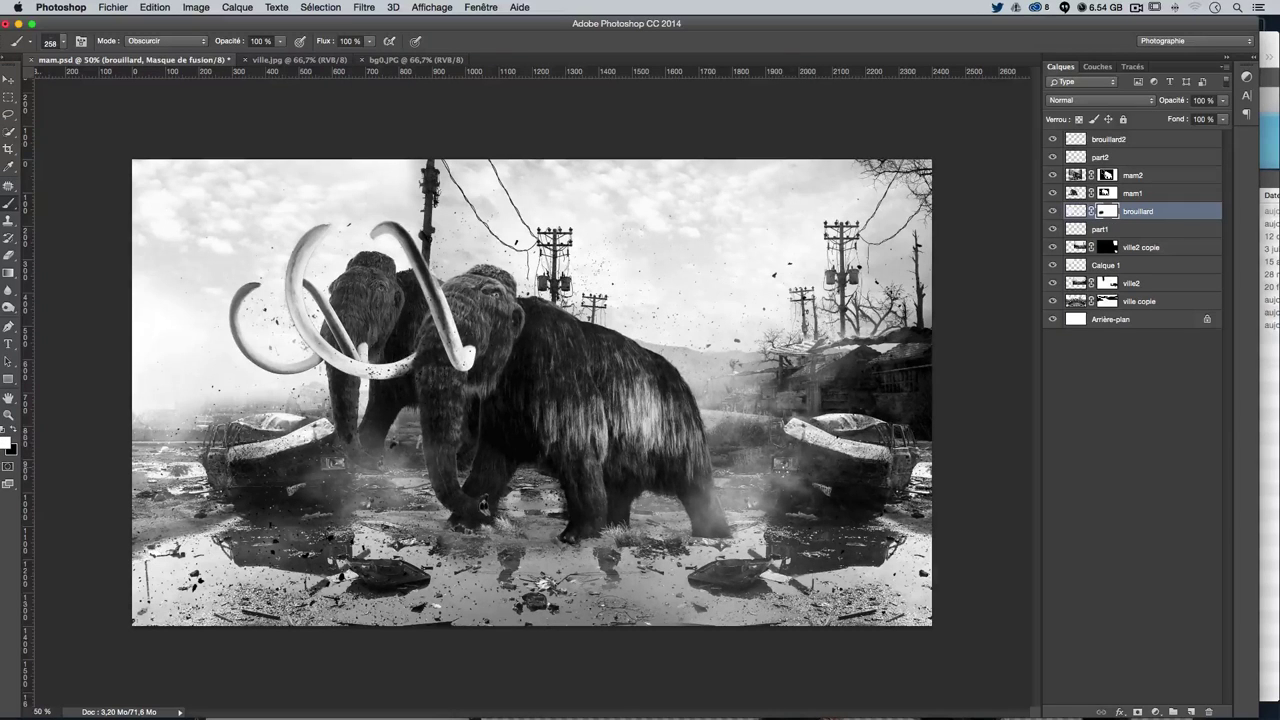
pyautogui.press('x')
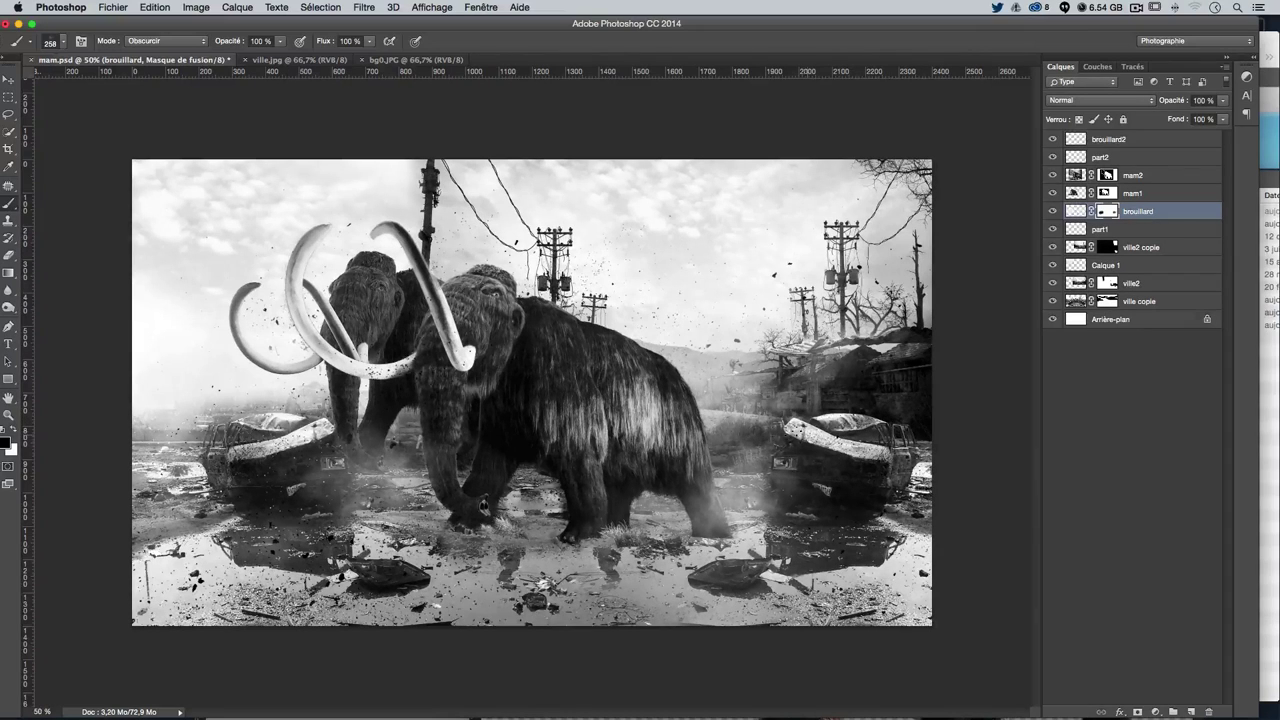
pyautogui.click(737, 423)
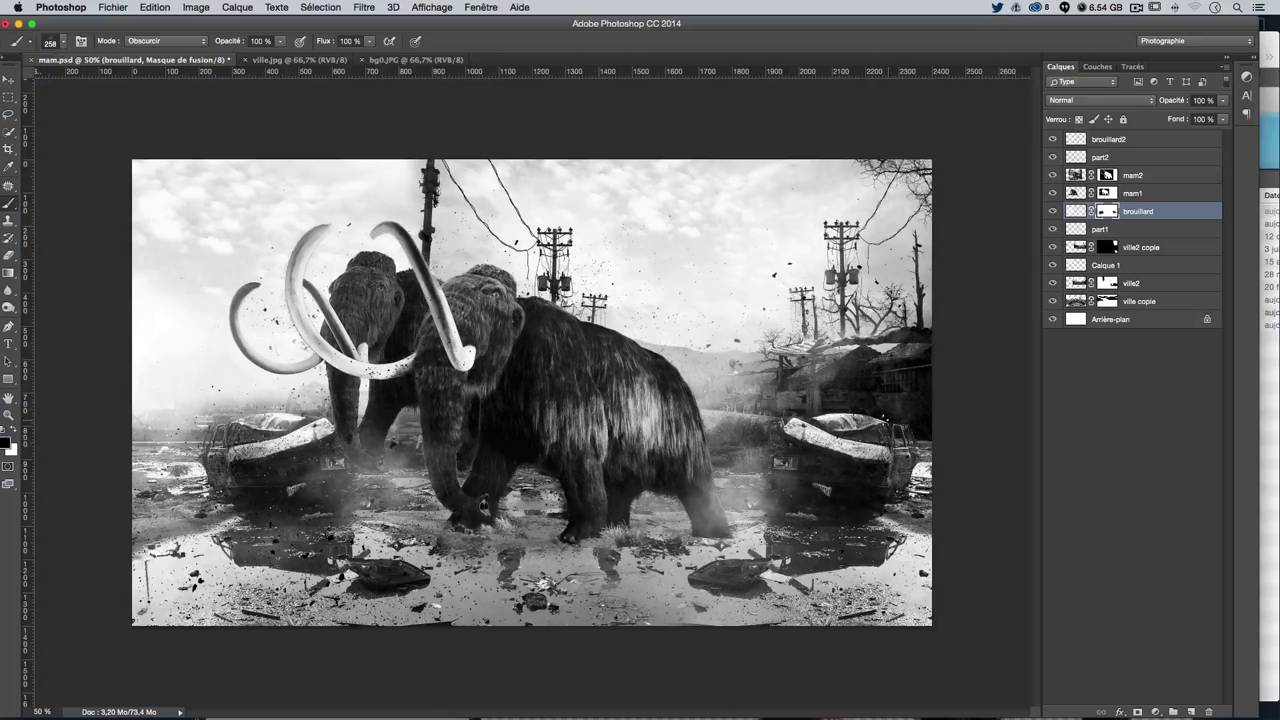
pyautogui.click(1160, 140)
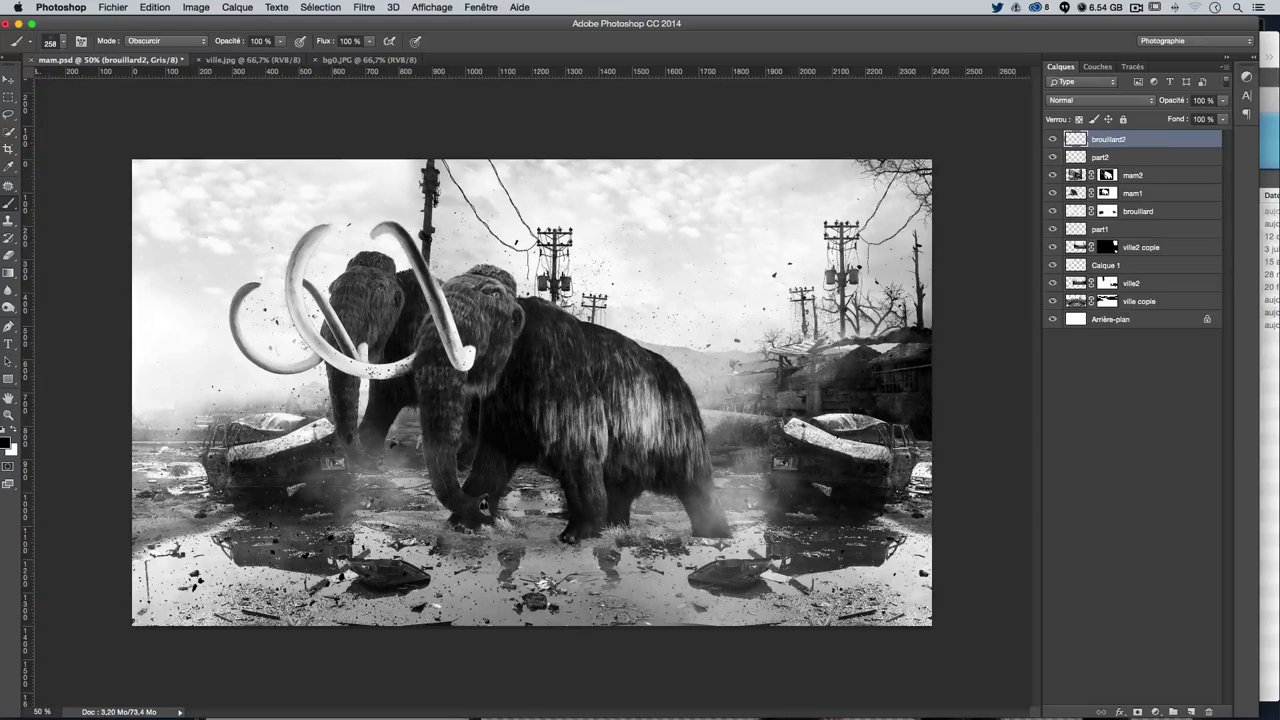
# Open enfant.jpg from the mam project's images folder in Photoshop CC 2014 via Finder's Ouvrir avec menu
pyautogui.click(1266, 507)
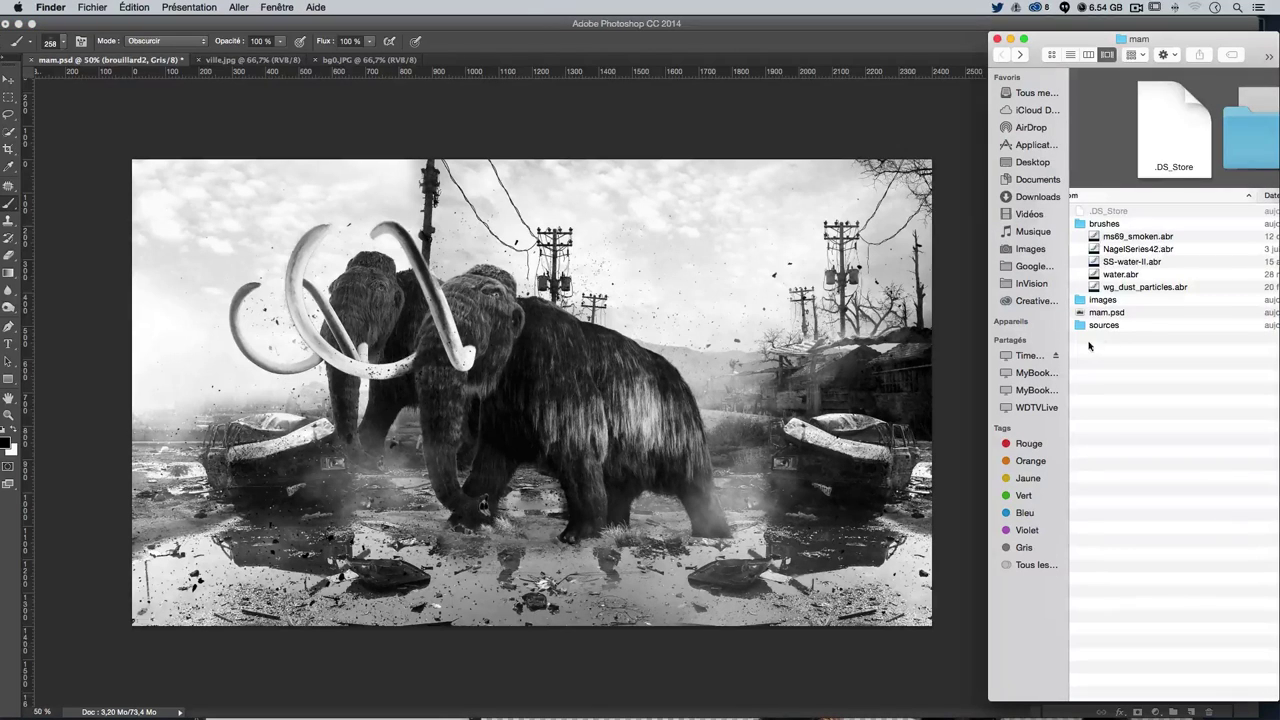
pyautogui.doubleClick(1100, 300)
pyautogui.click(1108, 225)
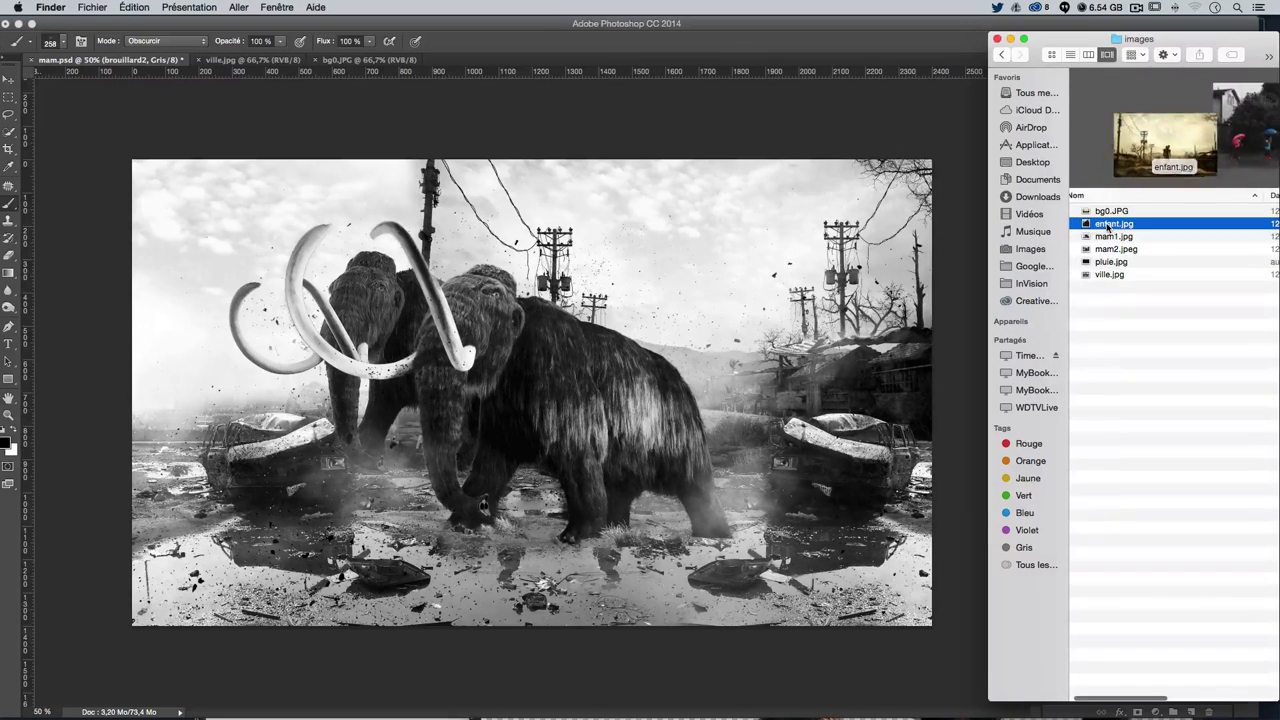
pyautogui.rightClick(1108, 225)
pyautogui.moveTo(1015, 243)
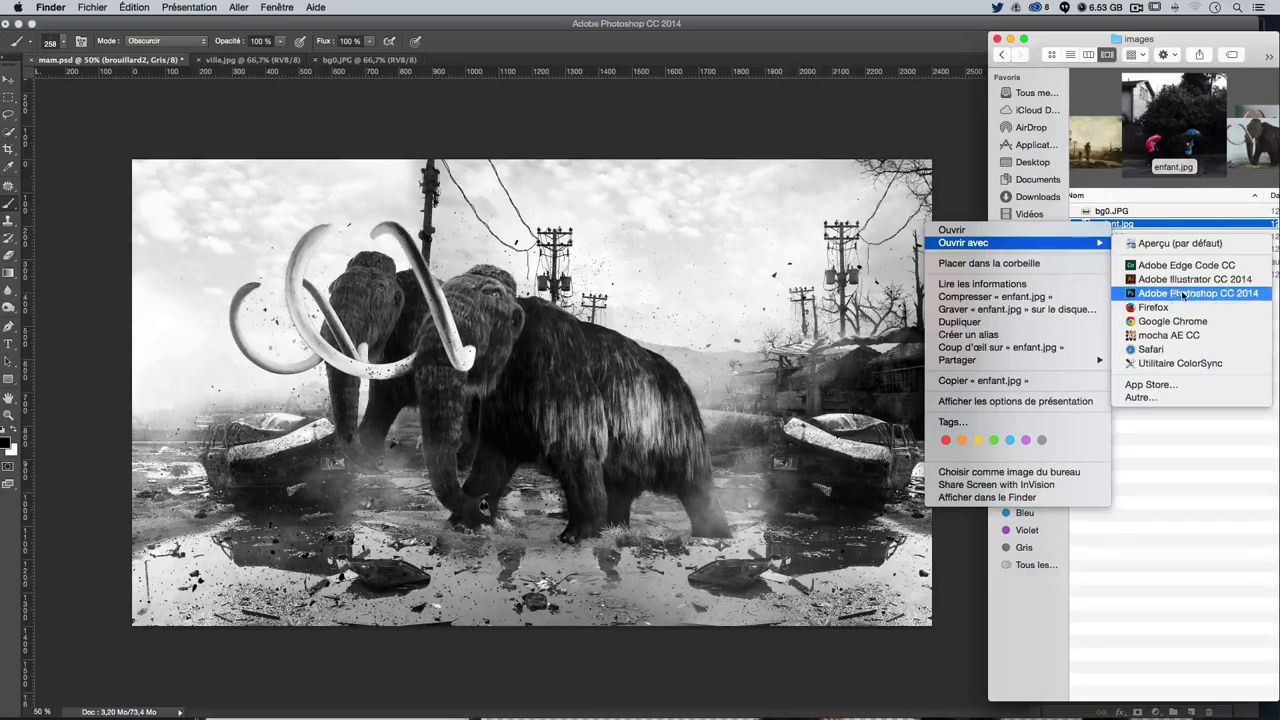
pyautogui.click(1183, 294)
# Accept the colour profile and zoom in on the boy with the blue umbrella
pyautogui.press('Return')
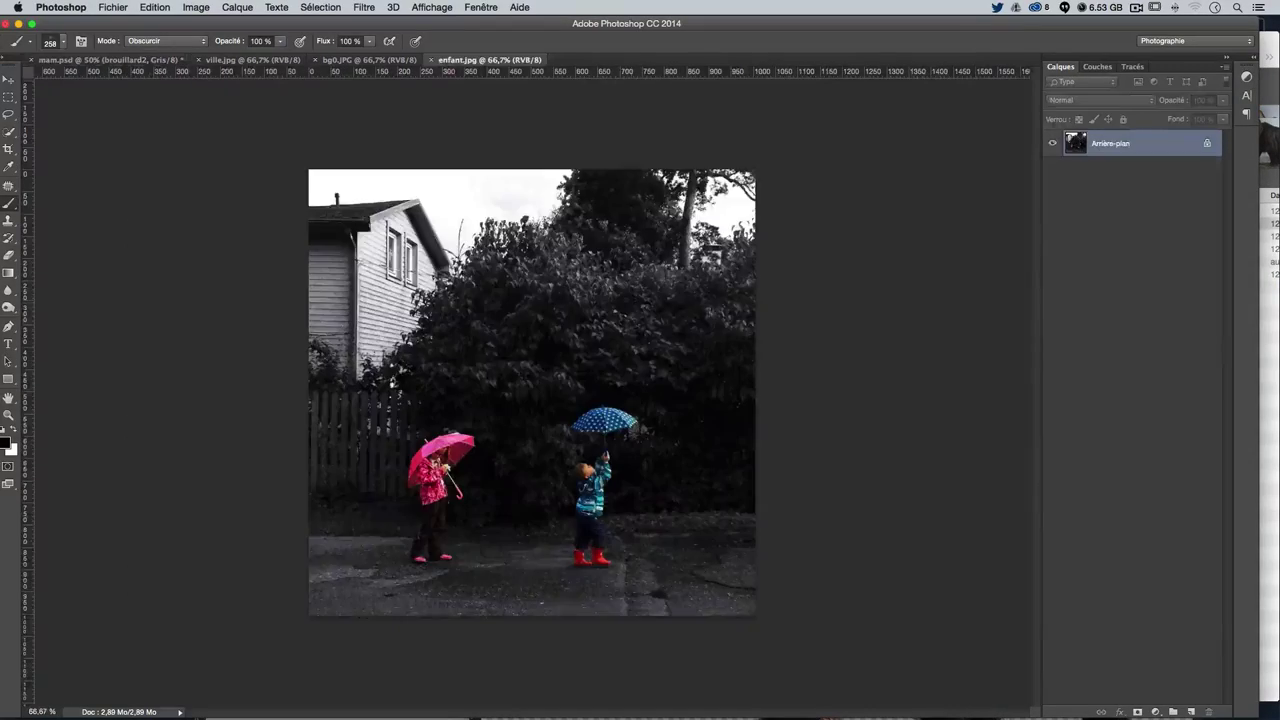
pyautogui.press('super+plus')
pyautogui.press('super+plus')
pyautogui.press('super+plus')
pyautogui.scroll(-5, 536, 377)
pyautogui.hscroll(5, 536, 377)
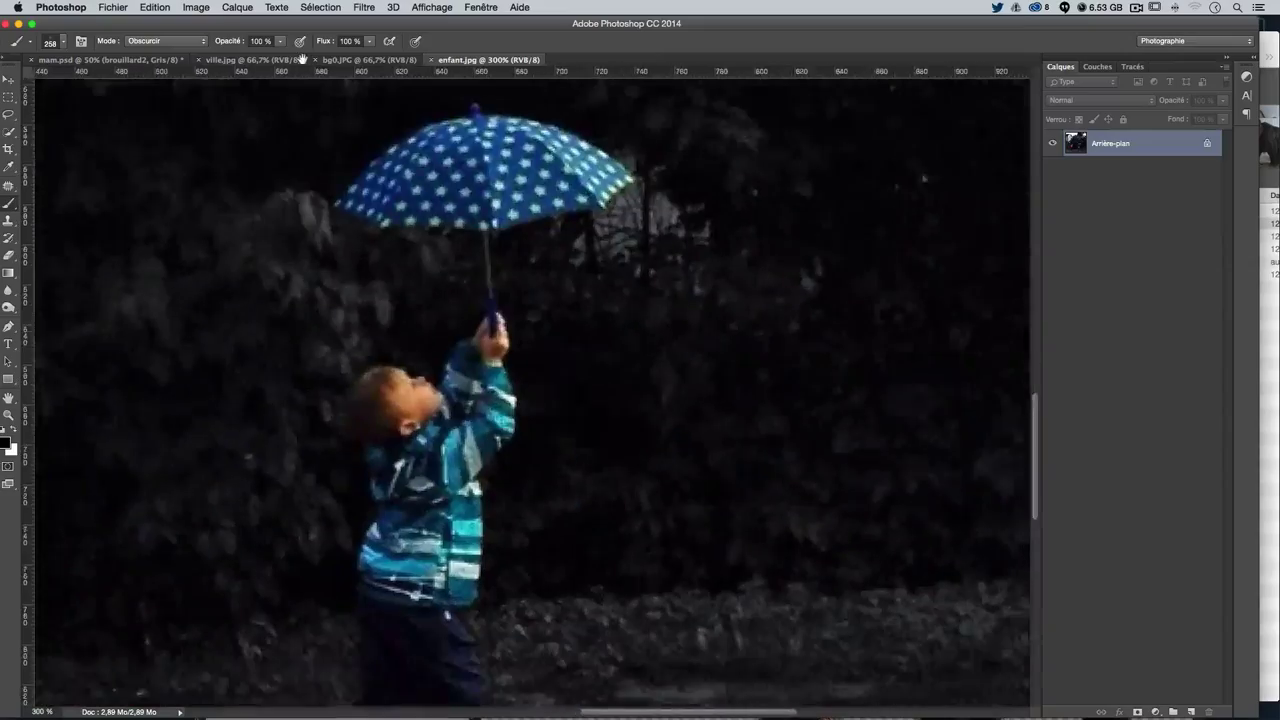
pyautogui.scroll(-2, 520, 375)
pyautogui.scroll(2, 510, 374)
pyautogui.moveTo(498, 372); pyautogui.dragTo(508, 446)
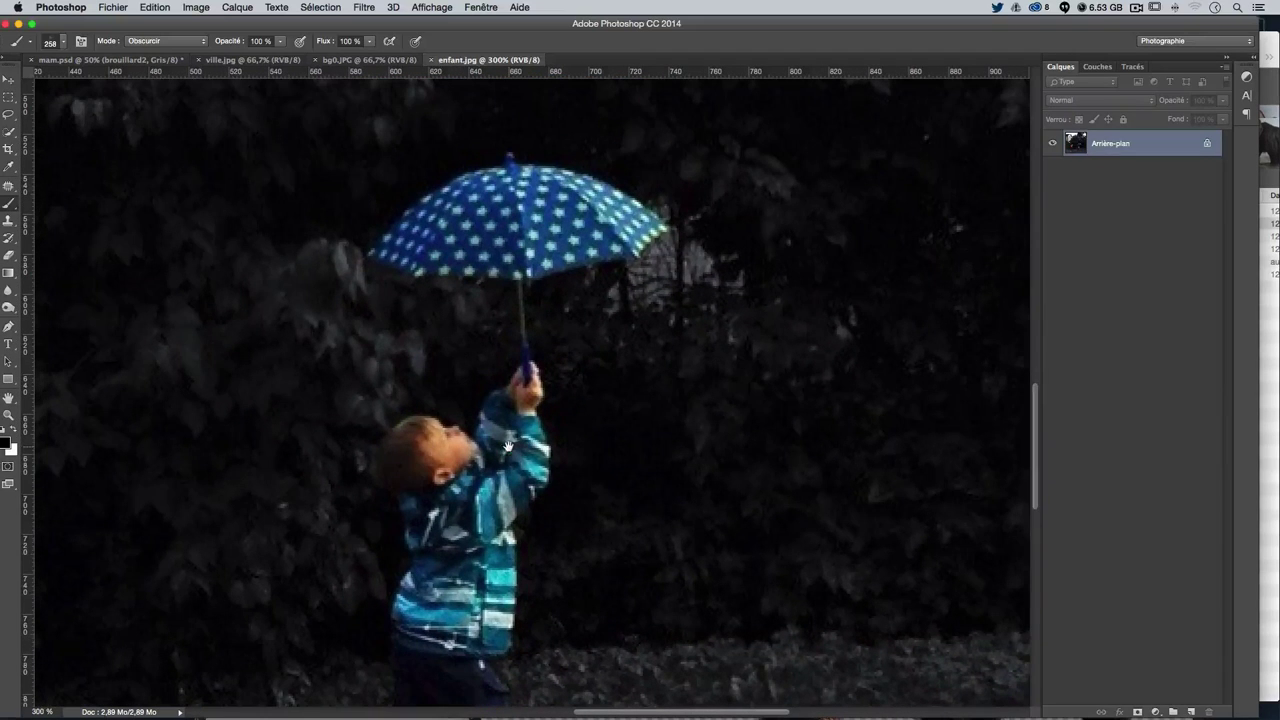
# Create a new path, Tracé 1, in the Tracés panel and undo the accidental pen shape
pyautogui.click(1140, 66)
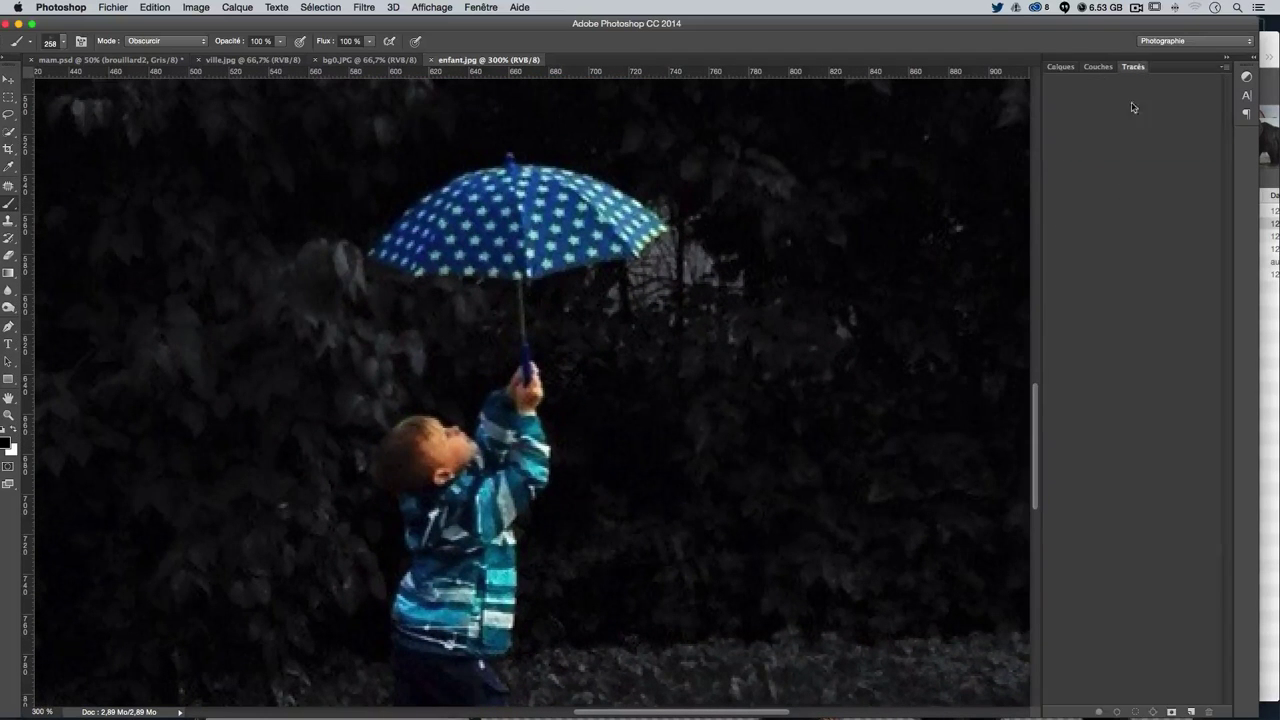
pyautogui.click(1191, 711)
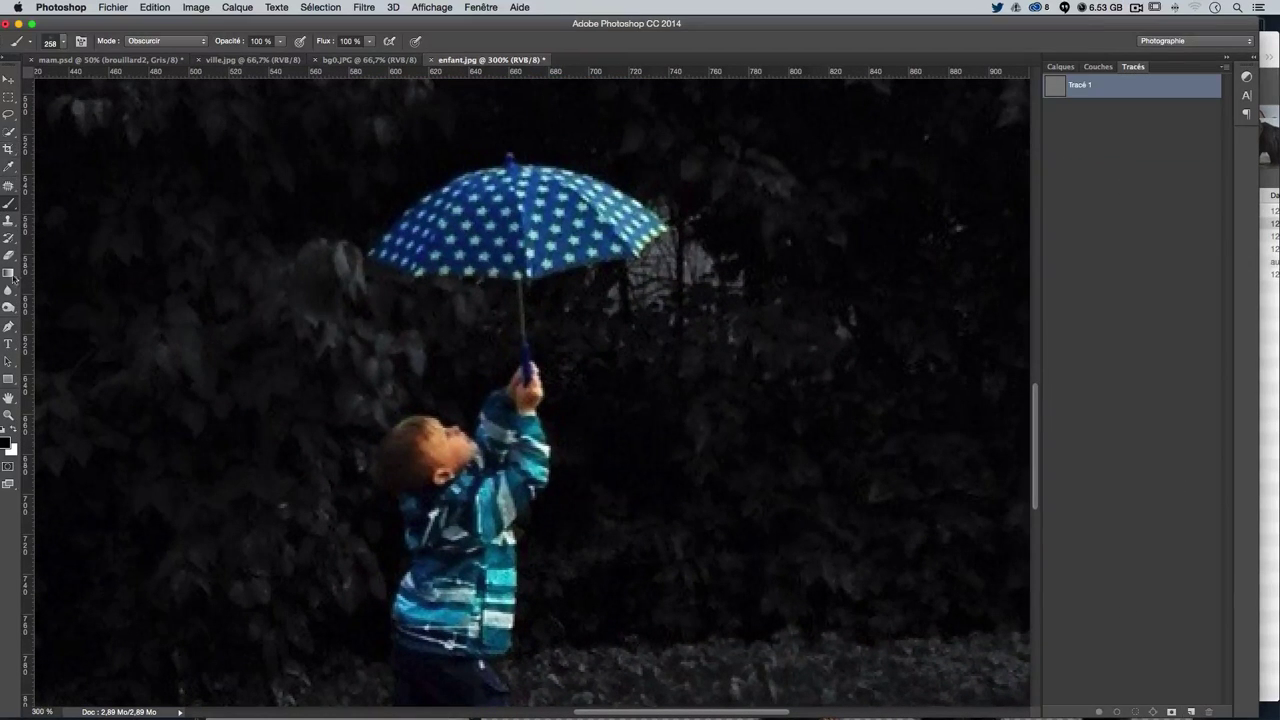
pyautogui.click(8, 326)
pyautogui.click(578, 448)
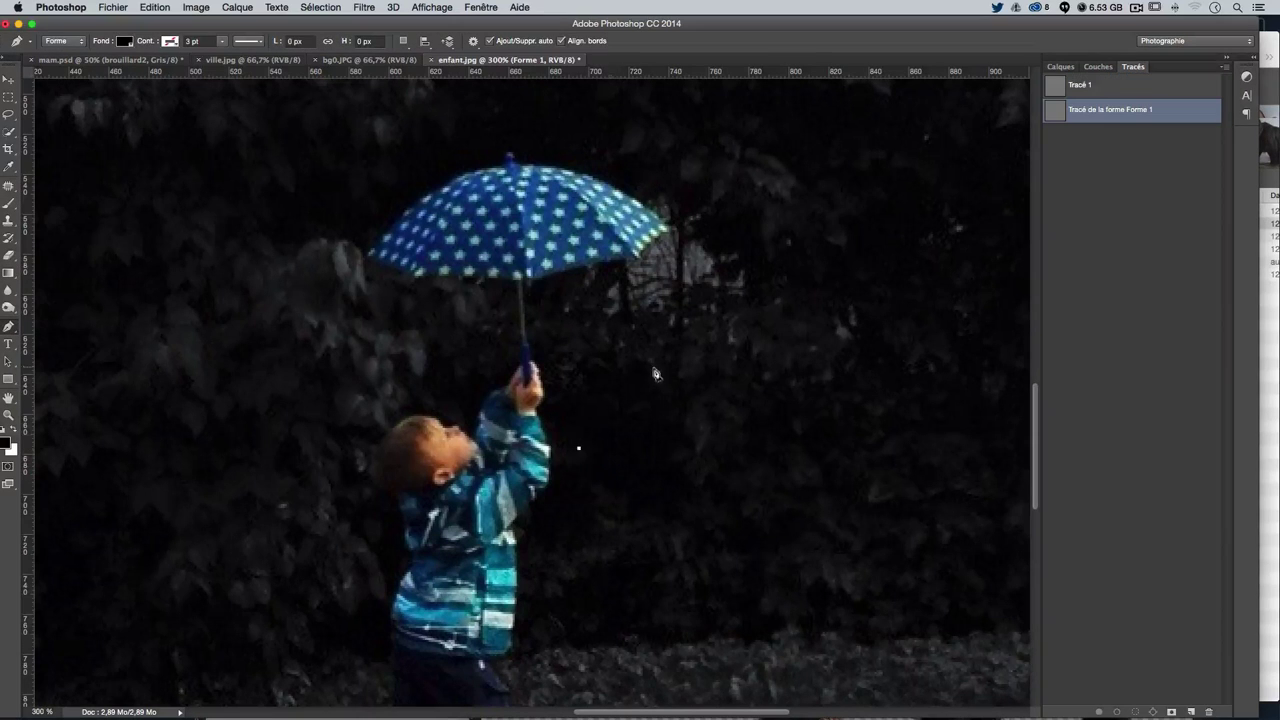
pyautogui.click(644, 368)
pyautogui.click(683, 512)
pyautogui.moveTo(561, 490); pyautogui.dragTo(559, 477)
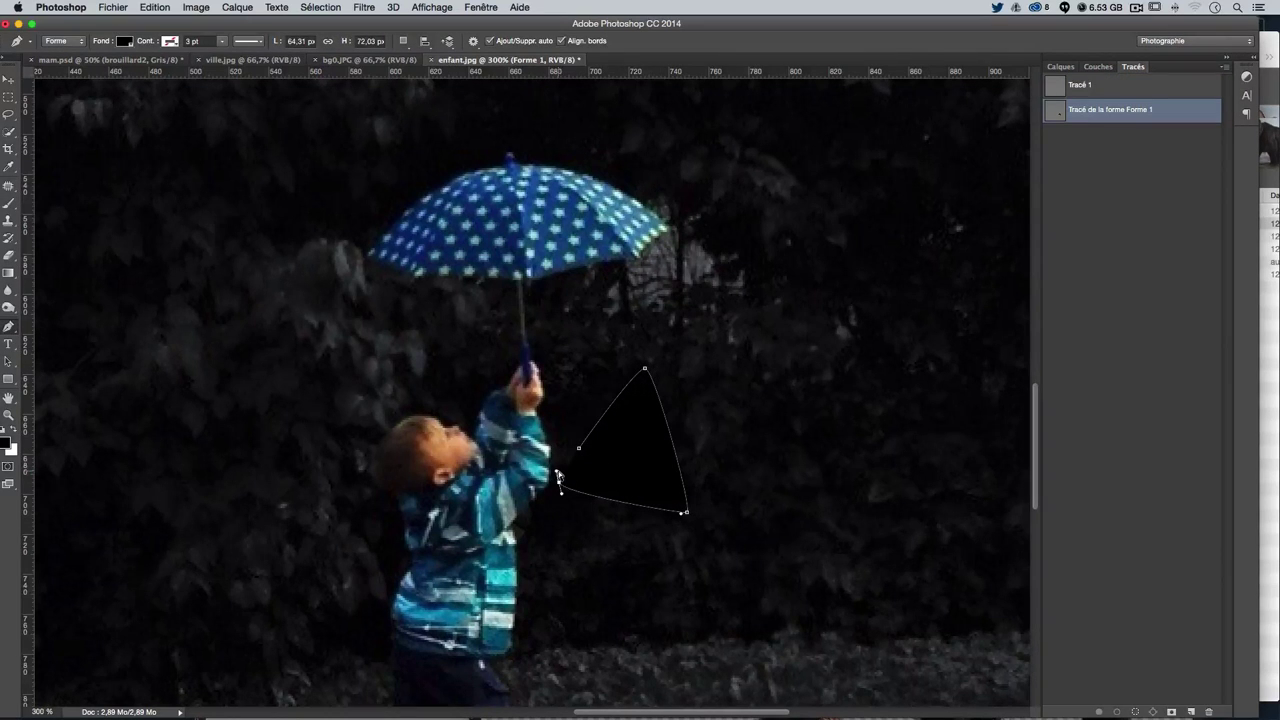
pyautogui.hotkey('ctrl', 'alt', 'z')
pyautogui.hotkey('ctrl', 'alt', 'z')
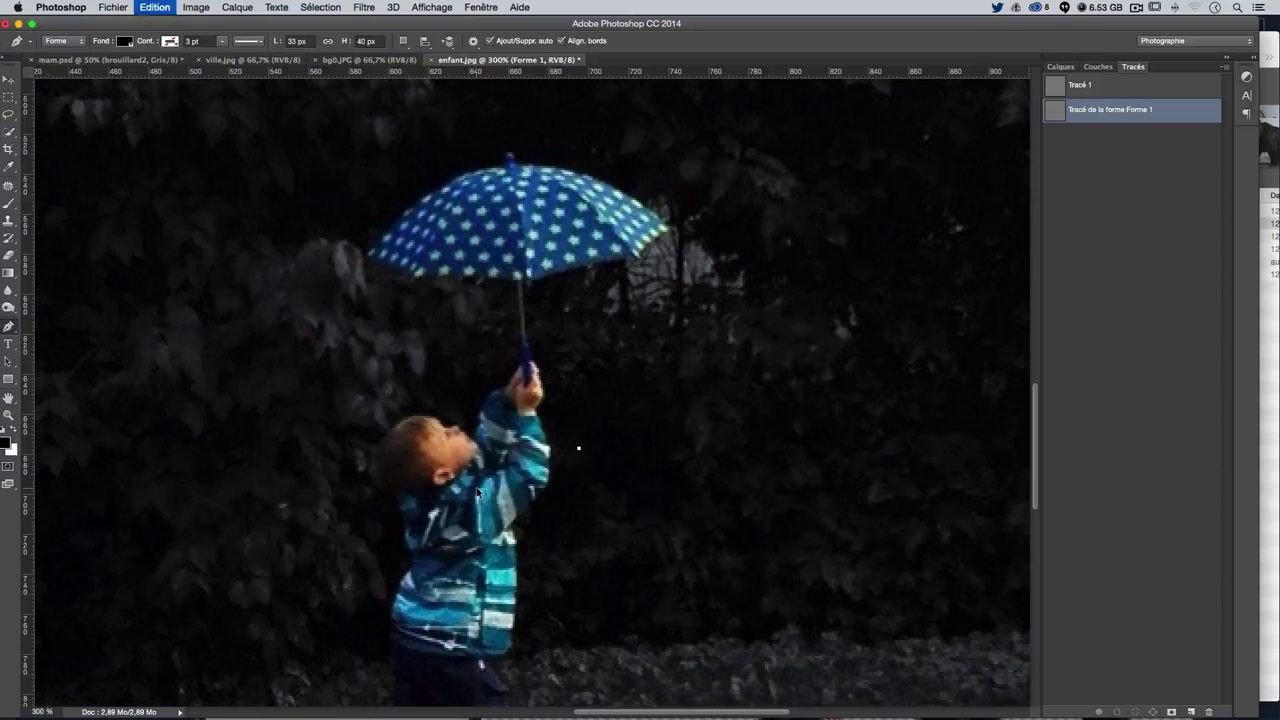
pyautogui.hotkey('ctrl', 'alt', 'z')
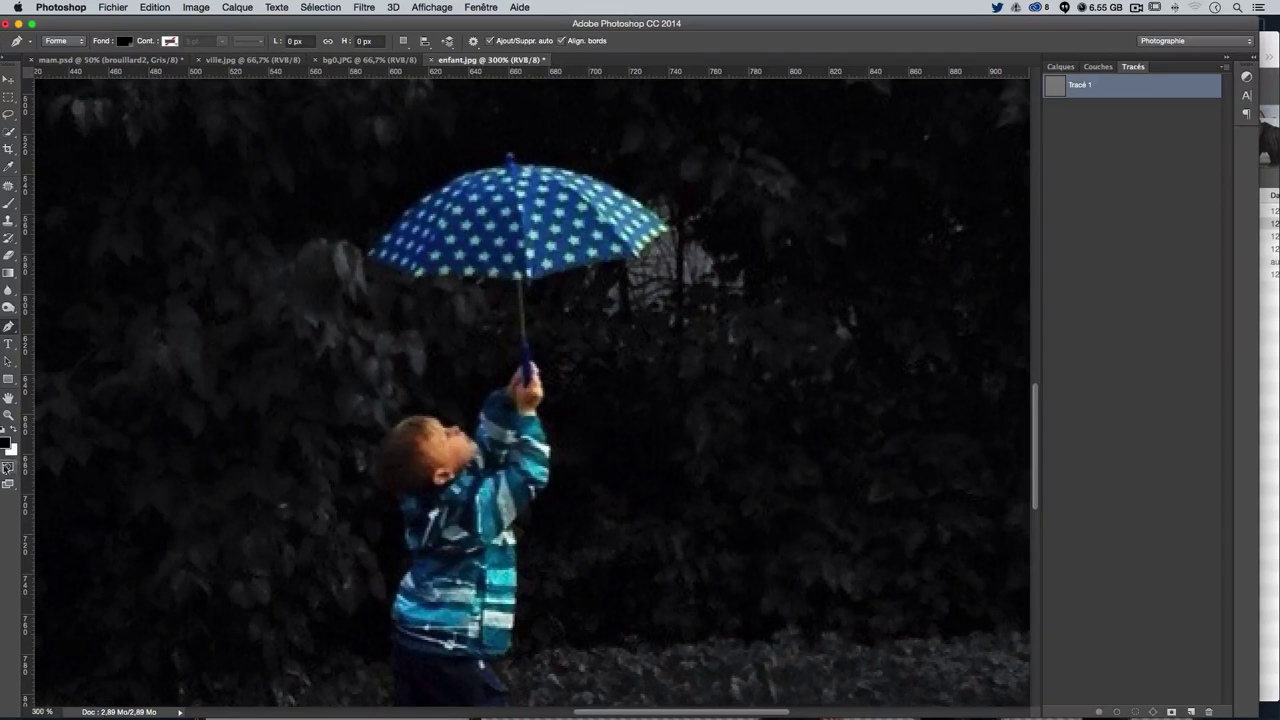
pyautogui.click(7, 467)
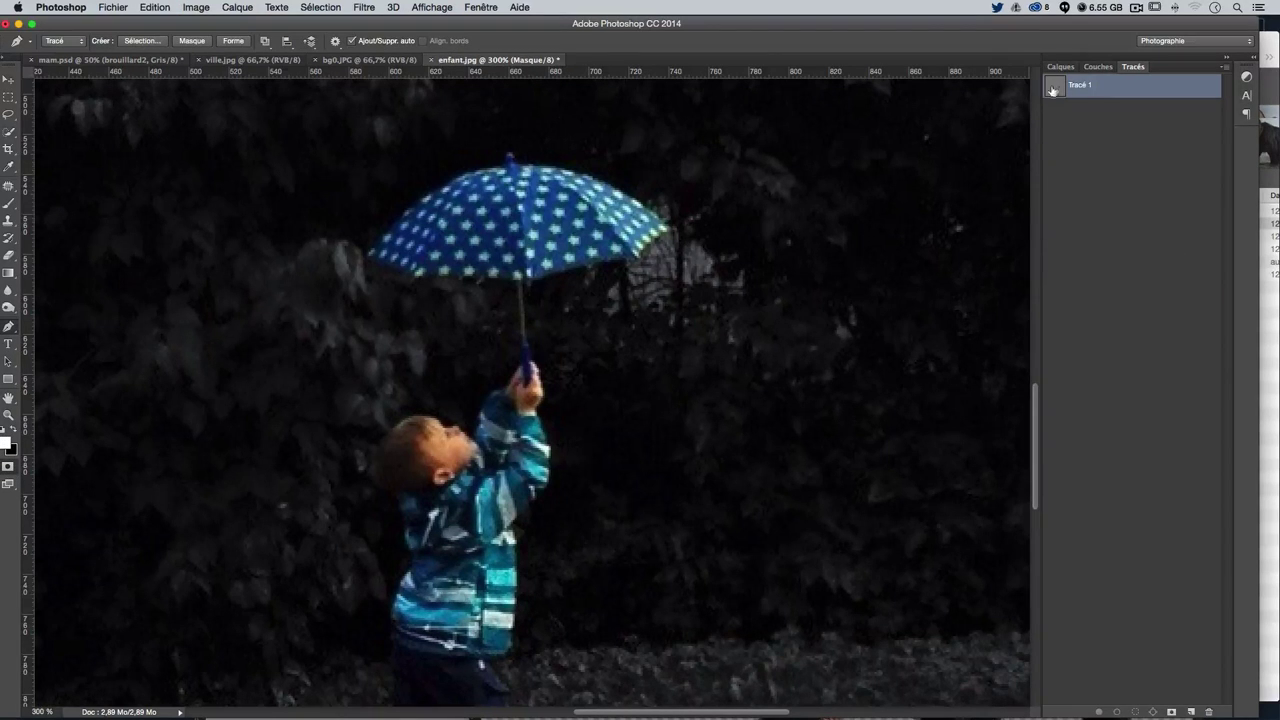
# Discard trial path points around the boy's head and zoom closer on the umbrella
pyautogui.click(392, 461)
pyautogui.click(435, 438)
pyautogui.click(438, 494)
pyautogui.click(392, 493)
pyautogui.click(380, 453)
pyautogui.hotkey('ctrl', 'alt', 'z')
pyautogui.hotkey('ctrl', 'alt', 'z')
pyautogui.hotkey('ctrl', 'alt', 'z')
pyautogui.hotkey('ctrl', 'alt', 'z')
pyautogui.hotkey('ctrl', 'alt', 'z')
pyautogui.hotkey('ctrl', '+')
pyautogui.hotkey('ctrl', '+')
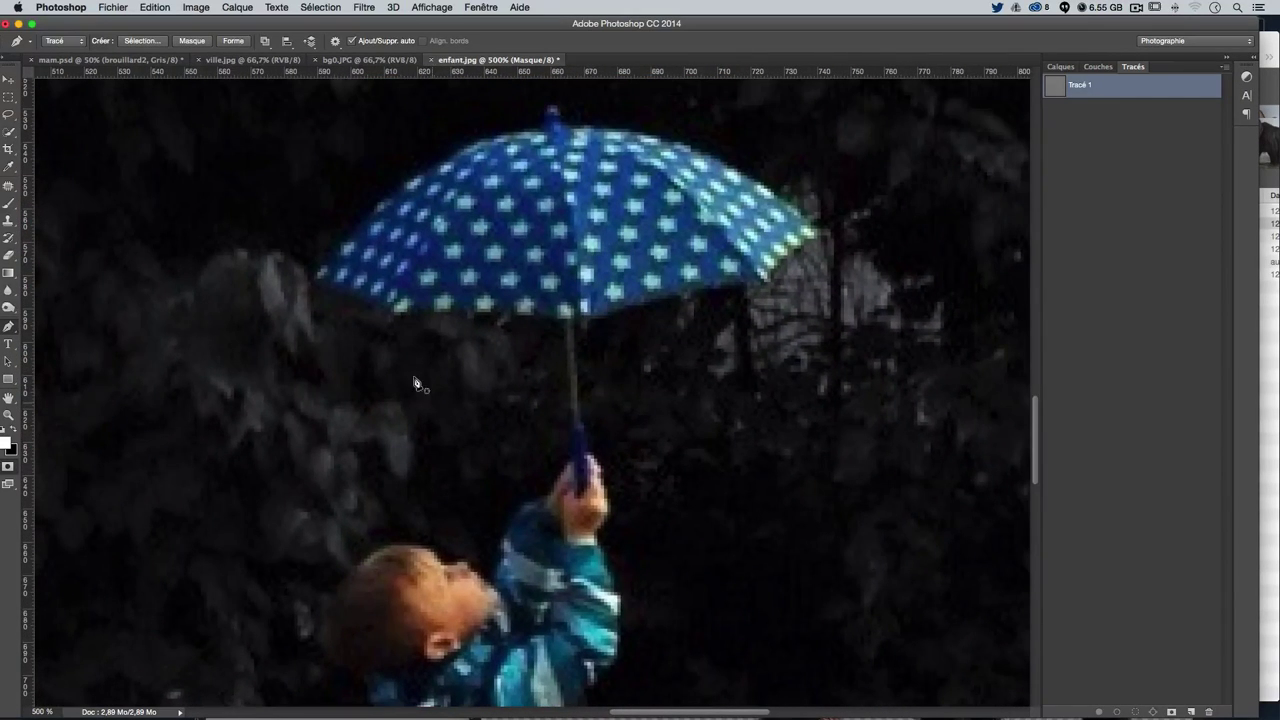
# Trace the umbrella from its left edge over the tip to the right tip and back underneath
pyautogui.click(390, 321)
pyautogui.moveTo(317, 282); pyautogui.dragTo(278, 275)
pyautogui.keyDown('alt'); pyautogui.click(318, 283); pyautogui.keyUp('alt')
pyautogui.moveTo(384, 205); pyautogui.dragTo(445, 155)
pyautogui.moveTo(544, 130); pyautogui.dragTo(558, 142)
pyautogui.click(552, 115)
pyautogui.moveTo(720, 163); pyautogui.dragTo(812, 205)
pyautogui.click(767, 288)
pyautogui.moveTo(591, 328)
pyautogui.mouseDown()
pyautogui.moveTo(535, 380)
pyautogui.moveTo(547, 384)
pyautogui.mouseUp()
pyautogui.keyDown('alt'); pyautogui.click(591, 328); pyautogui.keyUp('alt')
pyautogui.moveTo(507, 322); pyautogui.dragTo(580, 318)
pyautogui.hotkey('ctrl', 'z')
# Continue the path down the umbrella handle, around the hand, and down the sleeve to the jacket hem
pyautogui.click(584, 419)
pyautogui.click(607, 498)
pyautogui.moveTo(599, 538); pyautogui.dragTo(611, 510)
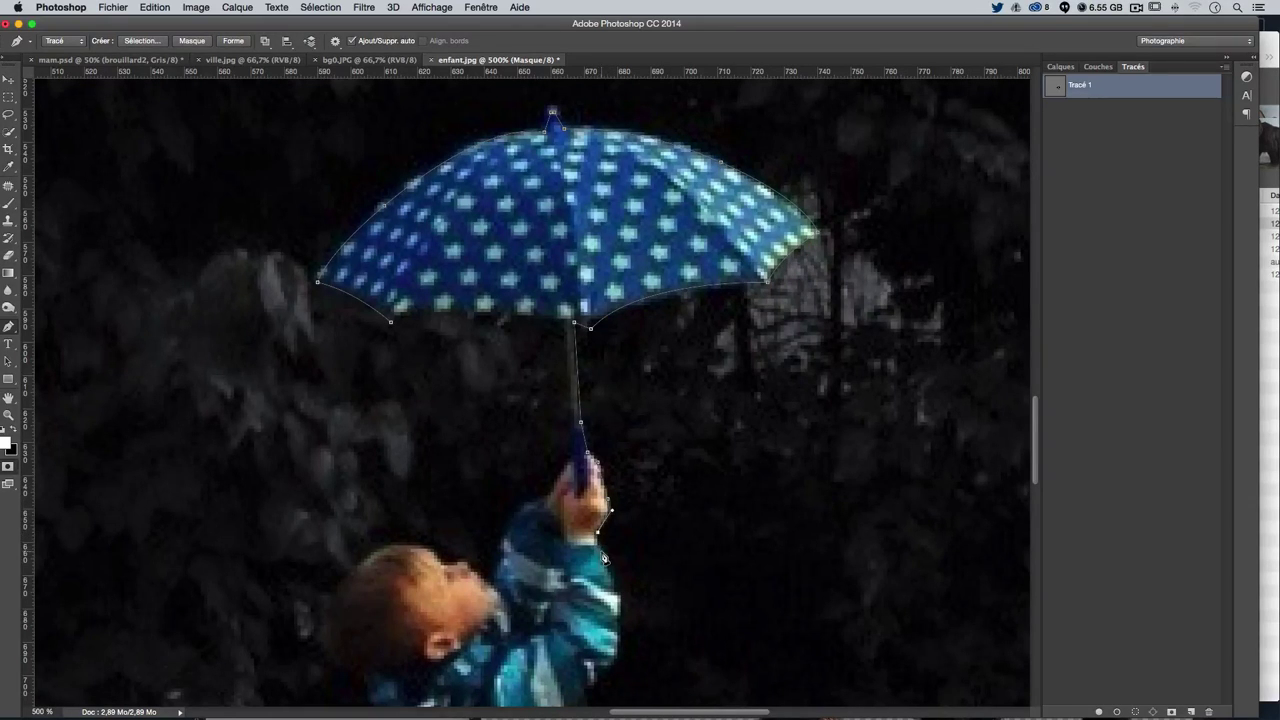
pyautogui.moveTo(629, 502); pyautogui.dragTo(608, 434)
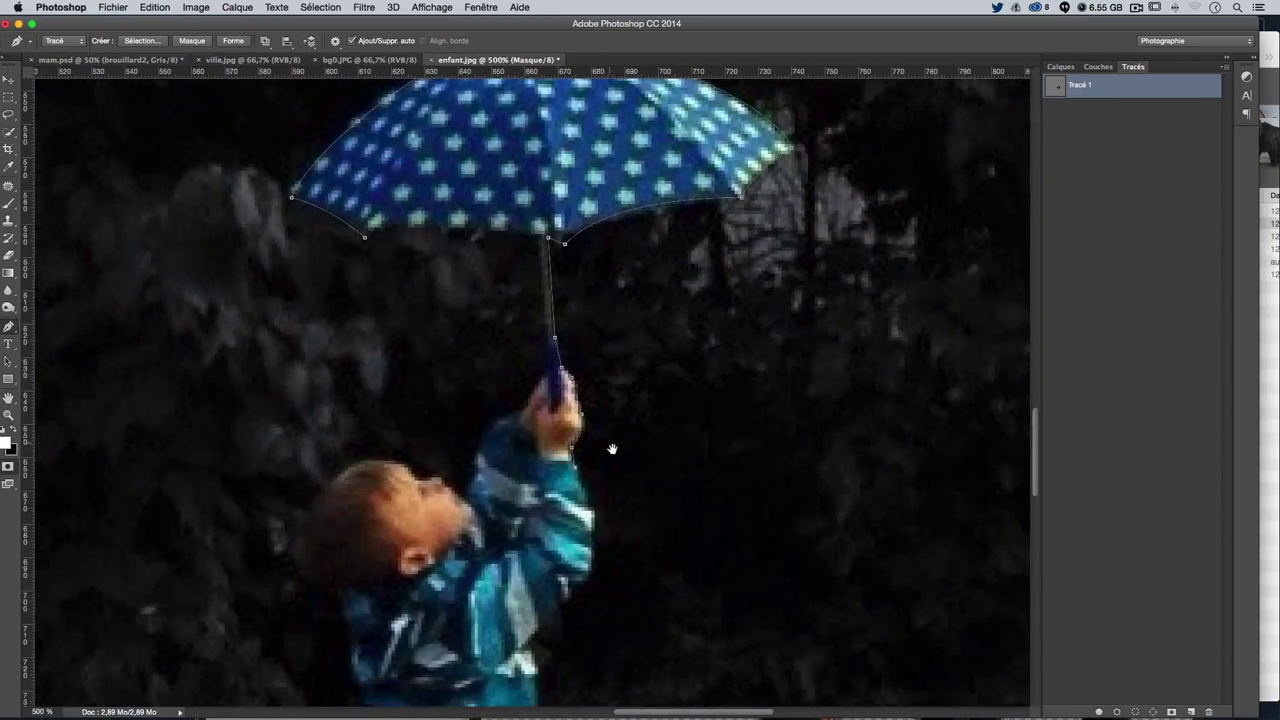
pyautogui.click(588, 497)
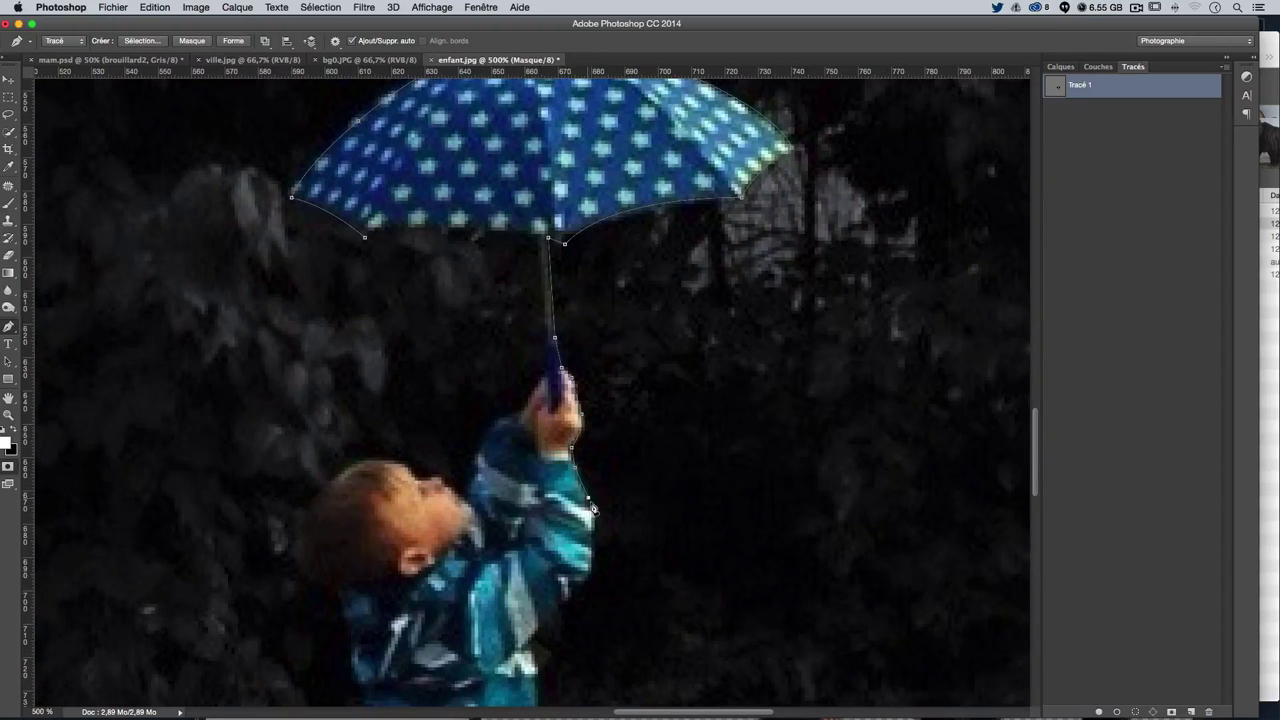
pyautogui.click(591, 581)
pyautogui.moveTo(616, 582); pyautogui.dragTo(652, 300)
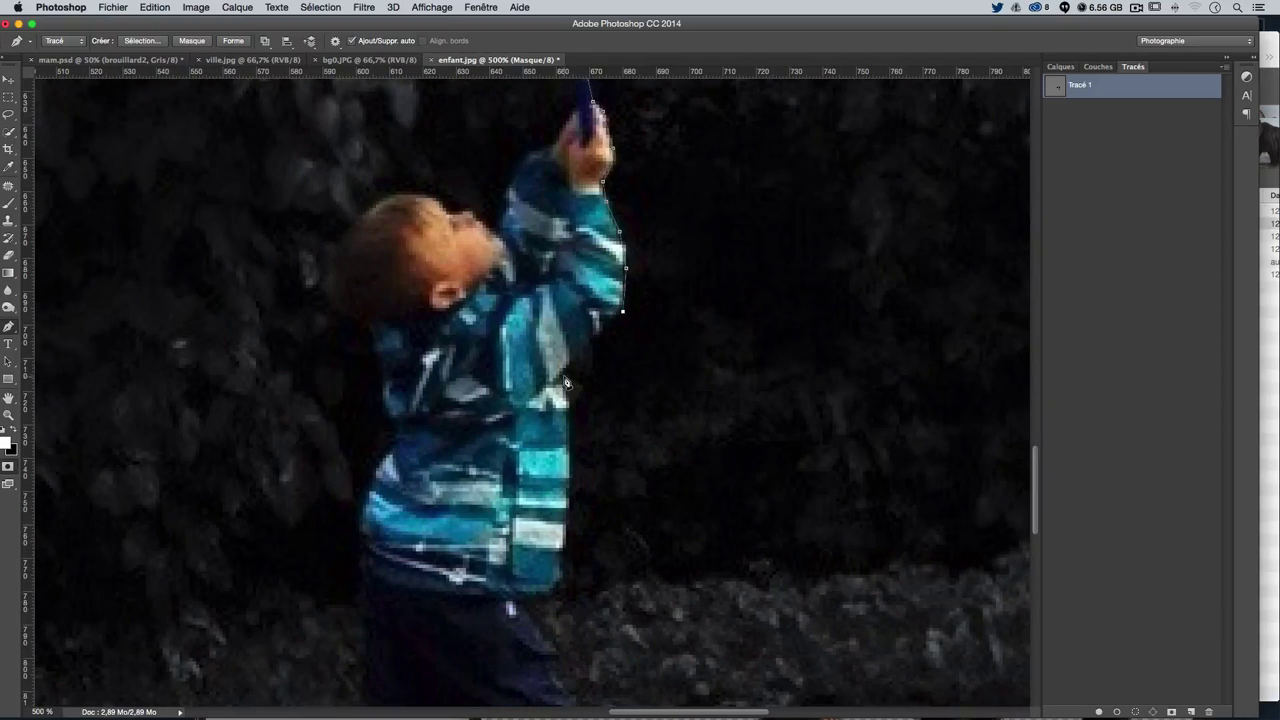
pyautogui.click(567, 370)
pyautogui.click(566, 578)
pyautogui.click(525, 603)
pyautogui.moveTo(512, 607); pyautogui.dragTo(525, 607)
pyautogui.scroll(-5, 566, 413)
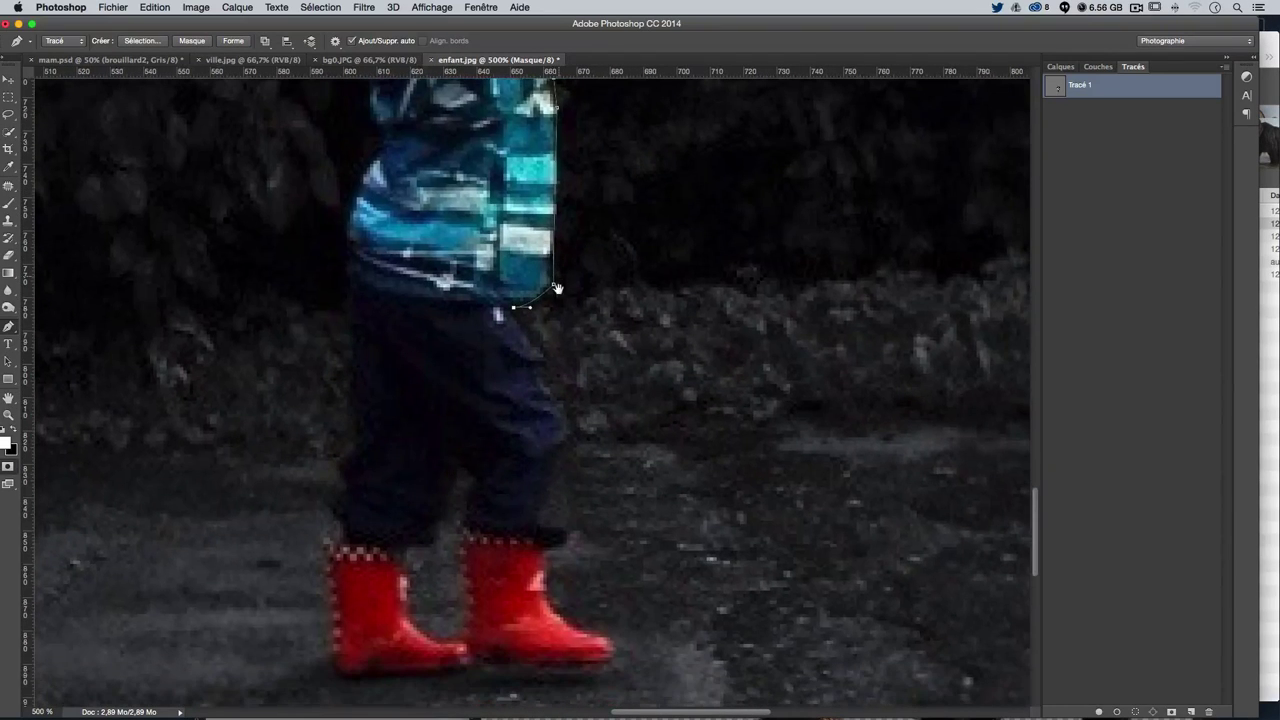
# Extend the Pen outline down the trousers' outer edge to the top of the boot
pyautogui.click(539, 354)
pyautogui.click(533, 367)
pyautogui.click(560, 421)
pyautogui.moveTo(547, 464); pyautogui.dragTo(529, 492)
pyautogui.keyDown('alt'); pyautogui.click(547, 464); pyautogui.keyUp('alt')
pyautogui.moveTo(537, 521); pyautogui.dragTo(541, 535)
pyautogui.click(550, 548)
# Trace around the boot toes and along the soles to the left boot's heel, undoing misplaced points
pyautogui.moveTo(584, 626); pyautogui.dragTo(603, 641)
pyautogui.hotkey('ctrl', 'z')
pyautogui.click(553, 573)
pyautogui.click(616, 647)
pyautogui.click(613, 655)
pyautogui.click(510, 667)
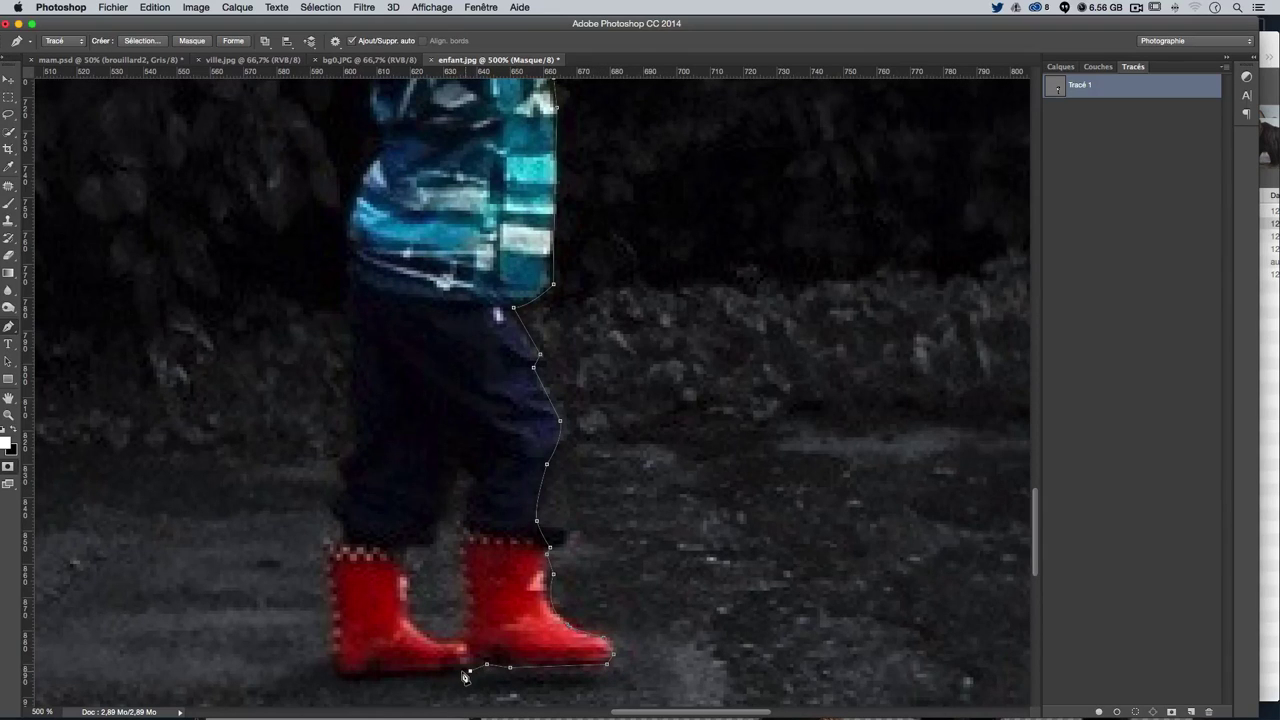
pyautogui.click(470, 670)
pyautogui.click(373, 677)
pyautogui.click(337, 674)
pyautogui.click(334, 562)
pyautogui.press('super+z')
pyautogui.press('super+z')
# Carry the outline up the left boot and trouser leg toward the jacket's left hem
pyautogui.click(331, 591)
pyautogui.click(346, 531)
pyautogui.click(337, 488)
pyautogui.click(346, 484)
pyautogui.click(341, 462)
pyautogui.click(356, 451)
pyautogui.click(350, 417)
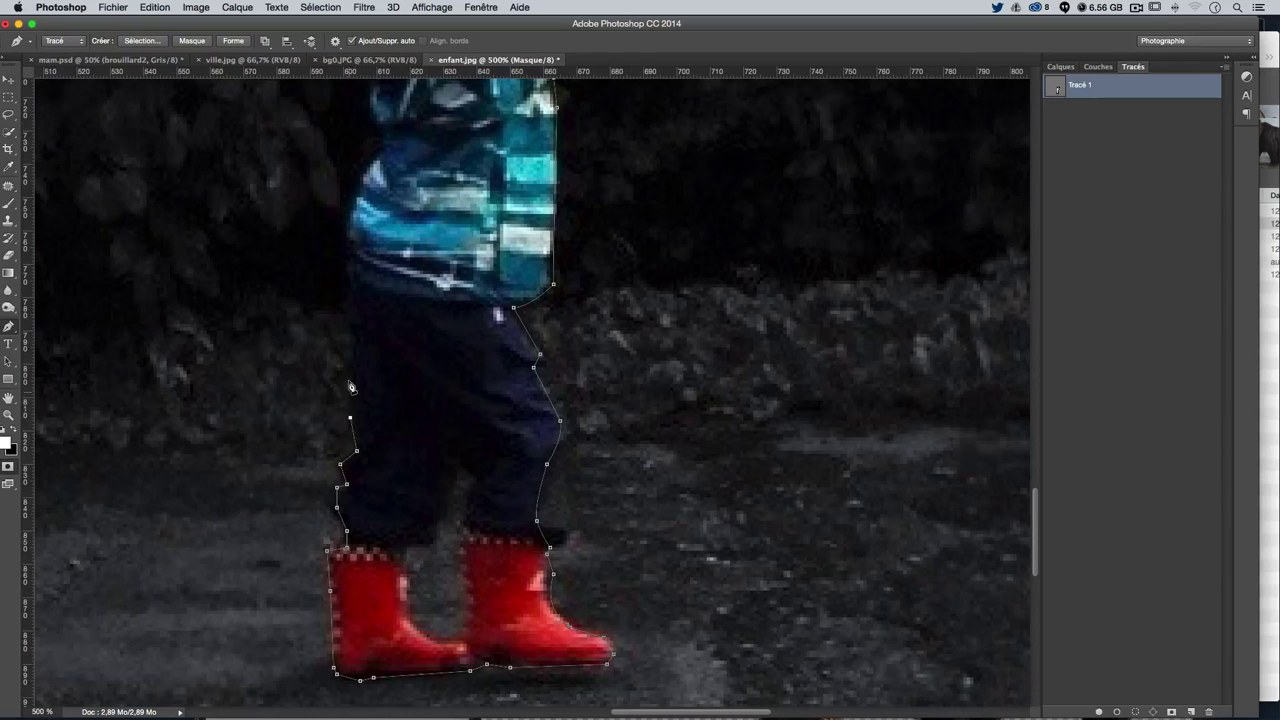
pyautogui.click(353, 320)
pyautogui.click(349, 257)
pyautogui.hotkey('ctrl', 'z')
pyautogui.click(351, 283)
pyautogui.scroll(5, 355, 280)
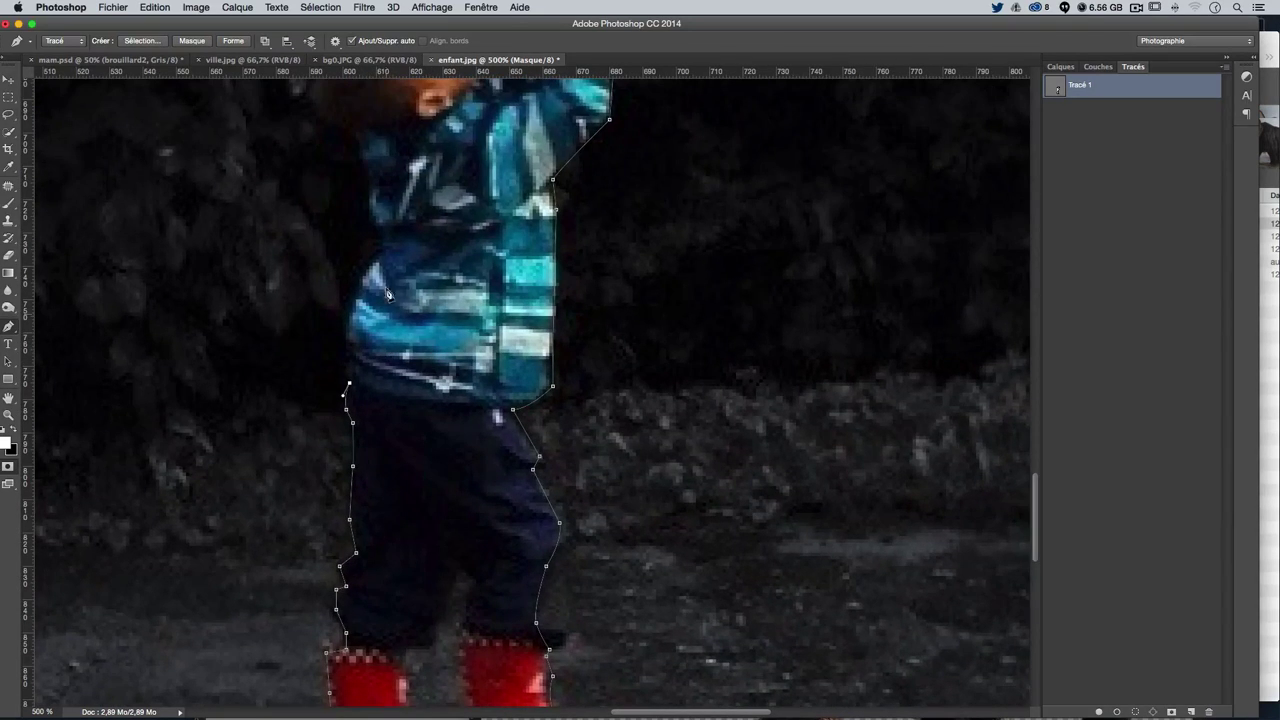
# Trace up the jacket back past the shoulder toward the neck
pyautogui.click(352, 345)
pyautogui.moveTo(359, 293)
pyautogui.mouseDown()
pyautogui.moveTo(383, 246)
pyautogui.moveTo(405, 329)
pyautogui.mouseUp()
pyautogui.click(371, 314)
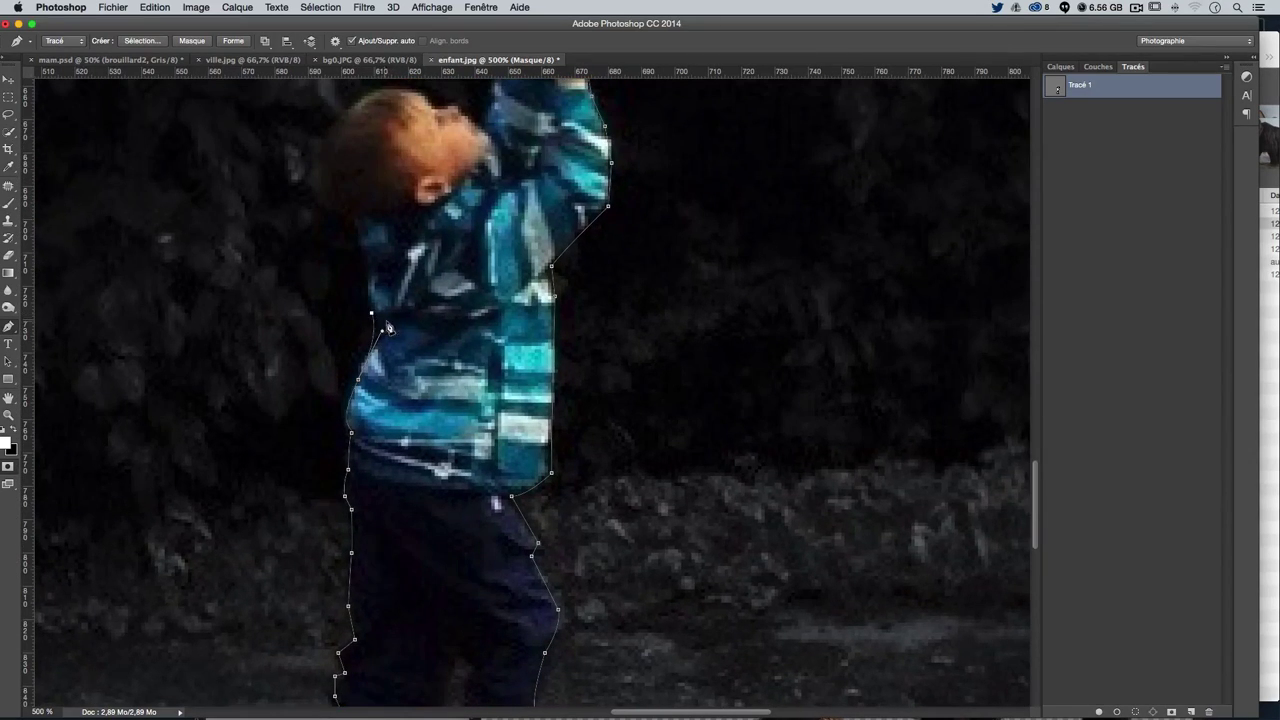
pyautogui.click(366, 258)
pyautogui.keyDown('alt'); pyautogui.click(366, 258); pyautogui.keyUp('alt')
pyautogui.click(369, 251)
pyautogui.moveTo(360, 226); pyautogui.dragTo(355, 205)
pyautogui.scroll(3, 442, 377)
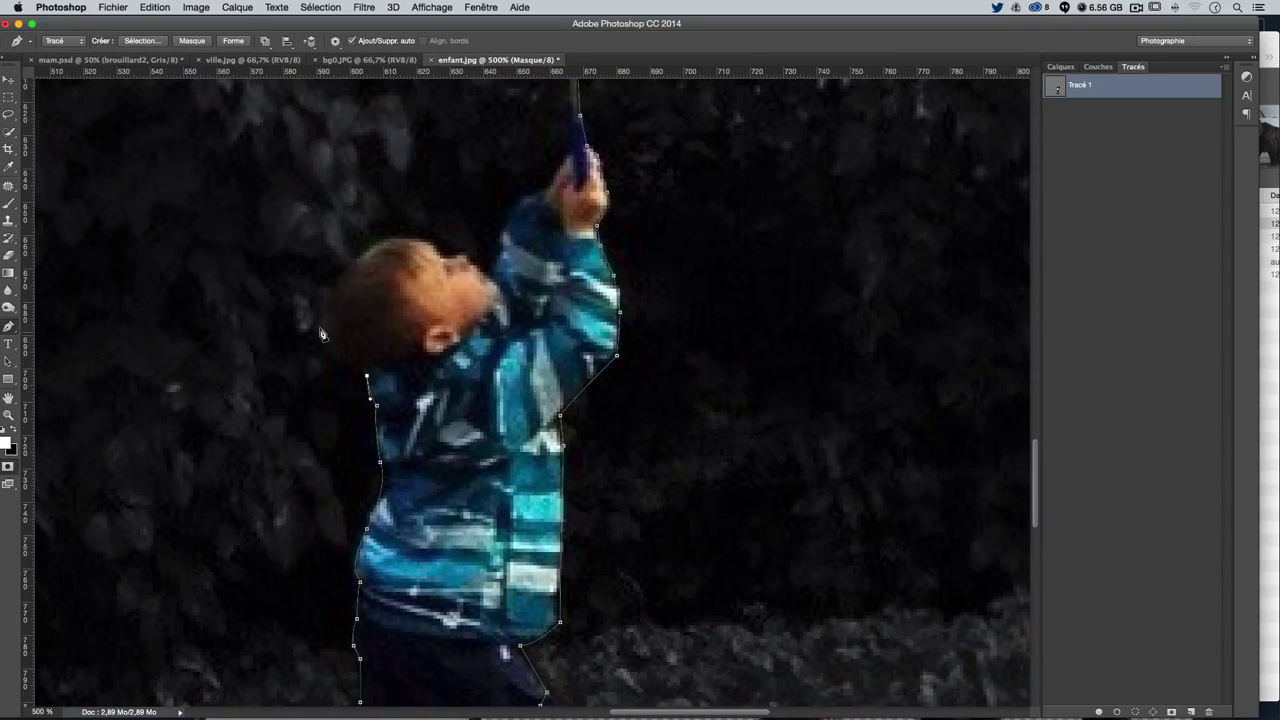
# Curve the outline around the back of the neck and head, undoing misplaced head points
pyautogui.moveTo(327, 331); pyautogui.dragTo(324, 304)
pyautogui.moveTo(390, 240); pyautogui.dragTo(442, 224)
pyautogui.keyDown('alt'); pyautogui.click(391, 241); pyautogui.keyUp('alt')
pyautogui.moveTo(459, 281); pyautogui.dragTo(452, 278)
pyautogui.keyDown('alt'); pyautogui.click(447, 259); pyautogui.keyUp('alt')
pyautogui.press('super+z')
pyautogui.press('super+plus')
pyautogui.press('super+plus')
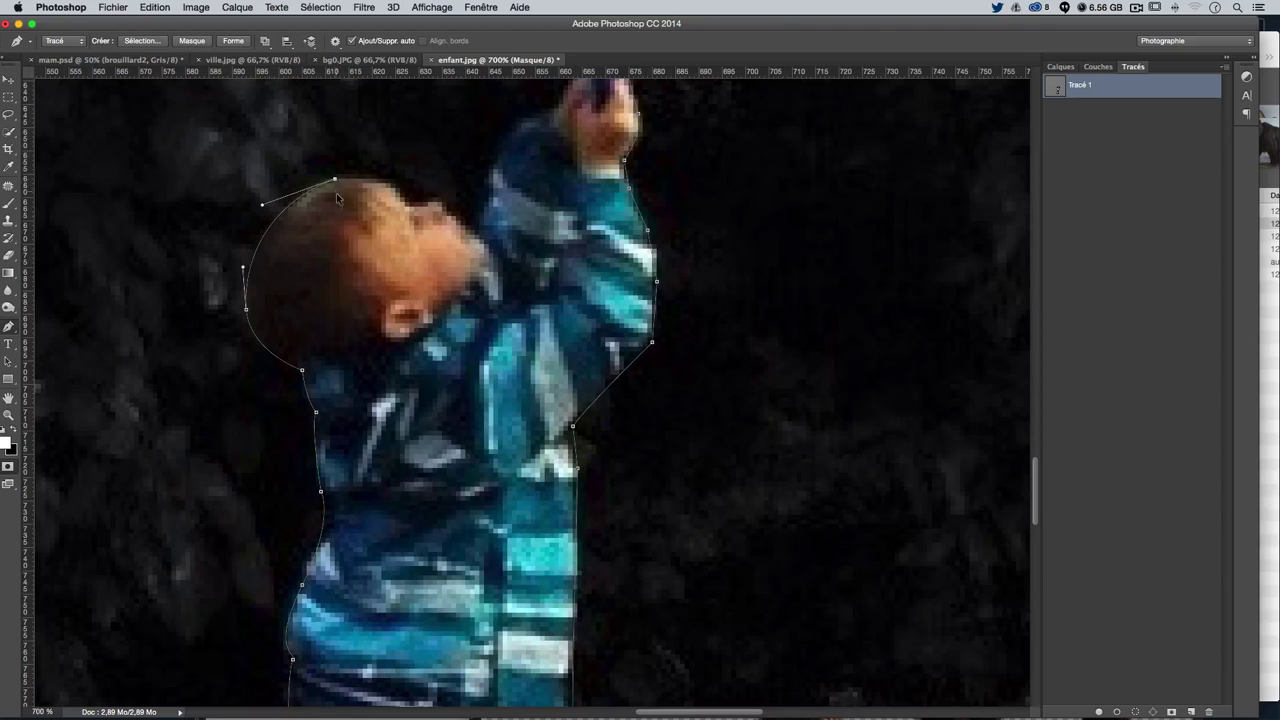
pyautogui.press('super+z')
# Redo curved points over the head, crown and forehead, removing their forward handles
pyautogui.moveTo(252, 251); pyautogui.dragTo(280, 224)
pyautogui.keyDown('alt'); pyautogui.click(256, 248); pyautogui.keyUp('alt')
pyautogui.moveTo(329, 184); pyautogui.dragTo(384, 170)
pyautogui.keyDown('alt'); pyautogui.click(331, 184); pyautogui.keyUp('alt')
pyautogui.moveTo(404, 198); pyautogui.dragTo(413, 209)
pyautogui.keyDown('alt'); pyautogui.click(405, 199); pyautogui.keyUp('alt')
# Outline below the chin, up the raised arm and around the hands
pyautogui.click(475, 231)
pyautogui.click(489, 199)
pyautogui.moveTo(542, 195); pyautogui.dragTo(524, 285)
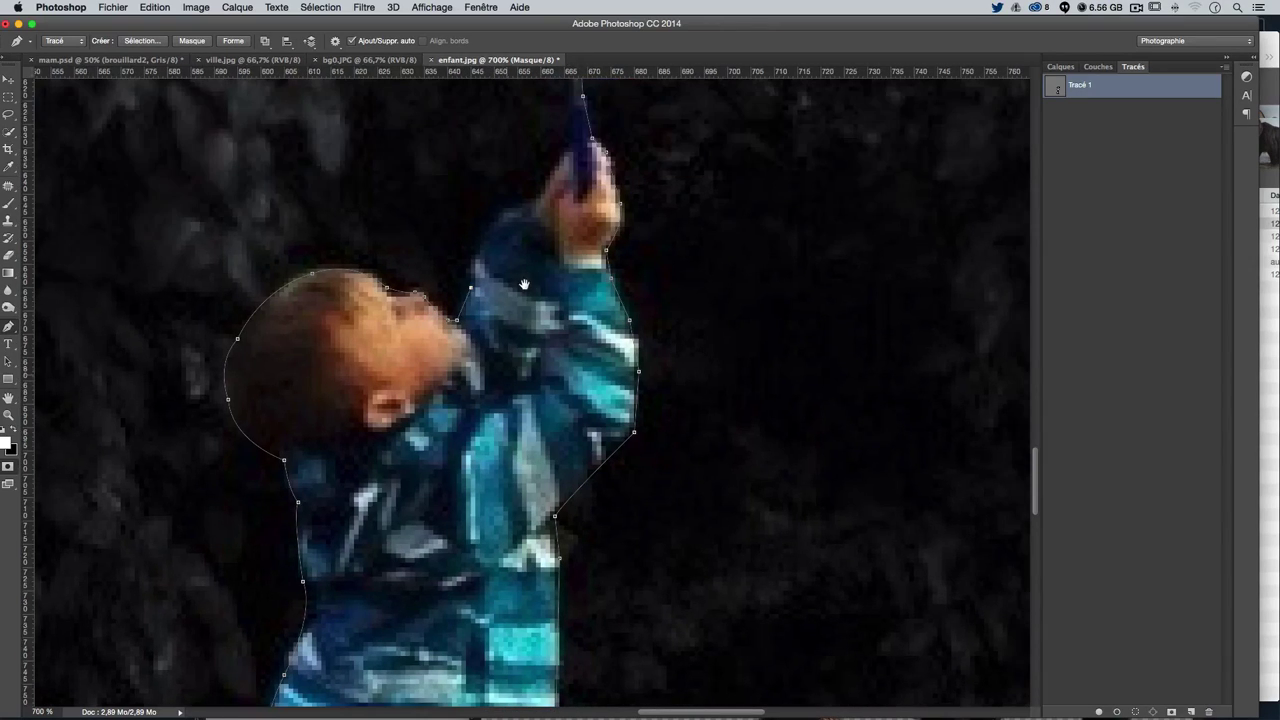
pyautogui.hotkey('ctrl', 'alt', 'z')
pyautogui.hotkey('ctrl', 'alt', 'z')
pyautogui.hotkey('ctrl', 'alt', 'z')
pyautogui.click(461, 324)
pyautogui.moveTo(508, 213); pyautogui.dragTo(545, 193)
pyautogui.scroll(3, 530, 213)
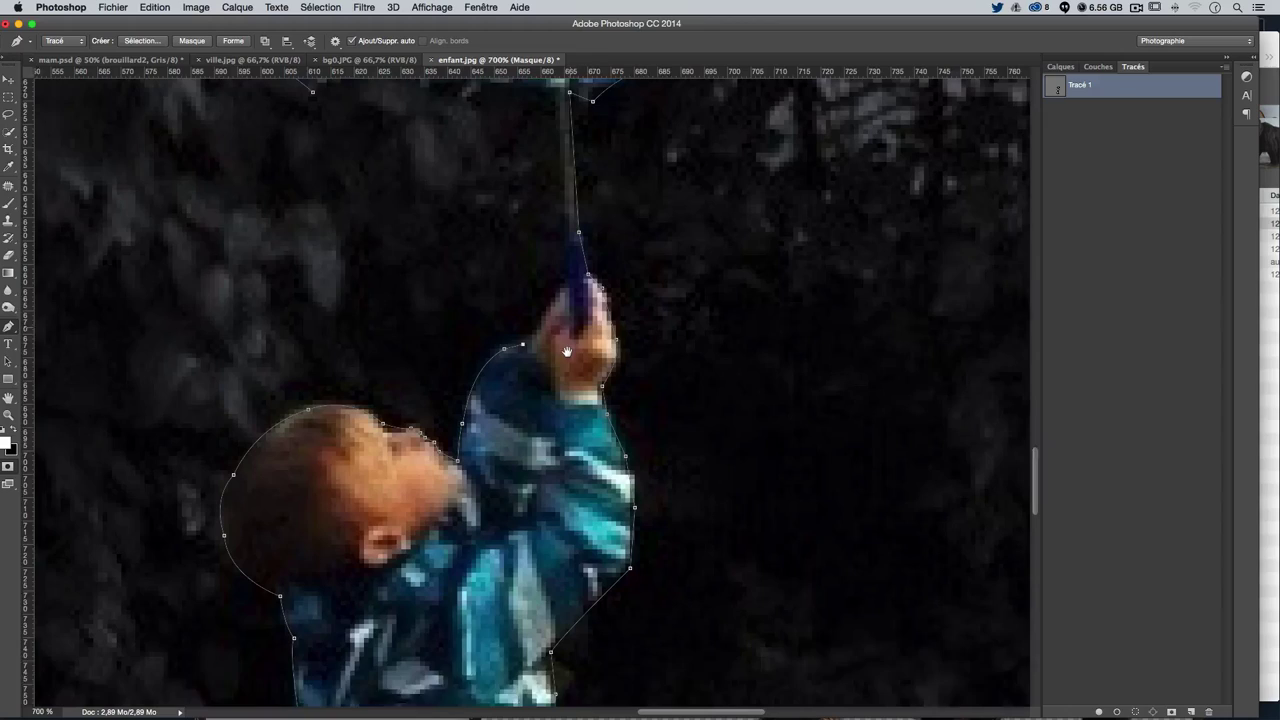
pyautogui.scroll(2, 550, 280)
pyautogui.moveTo(558, 314); pyautogui.dragTo(571, 290)
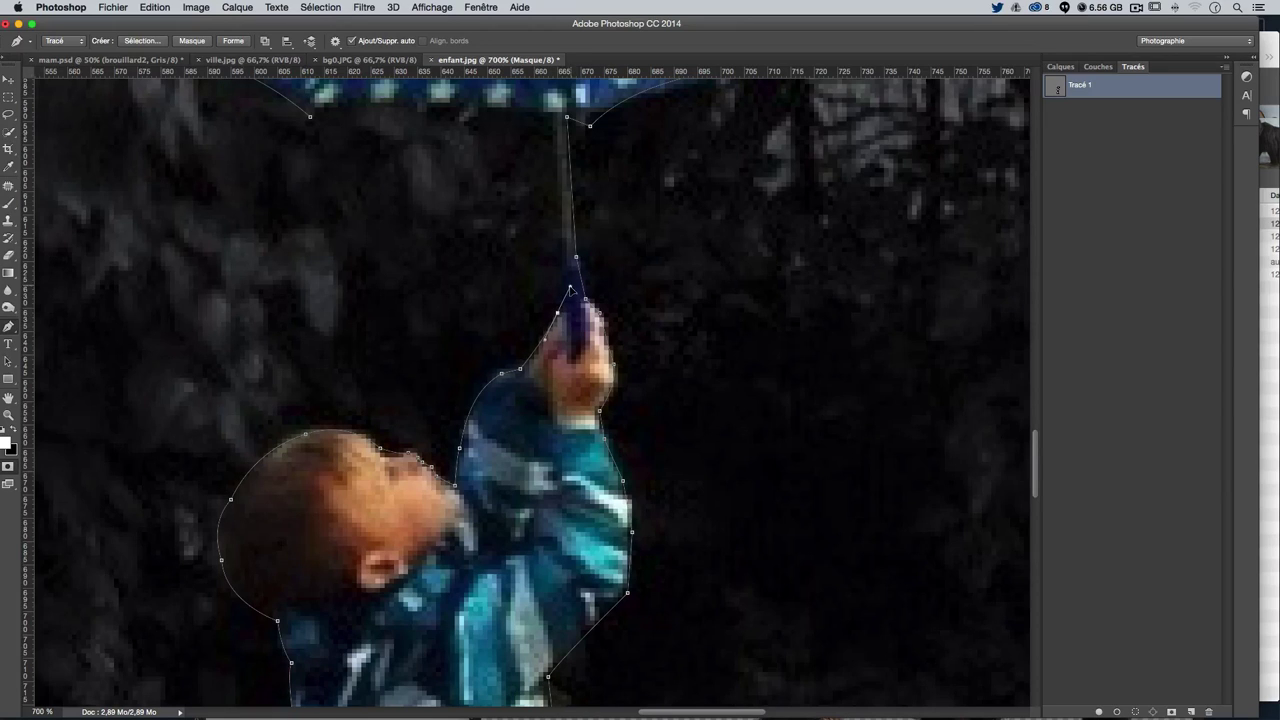
pyautogui.scroll(3, 570, 300)
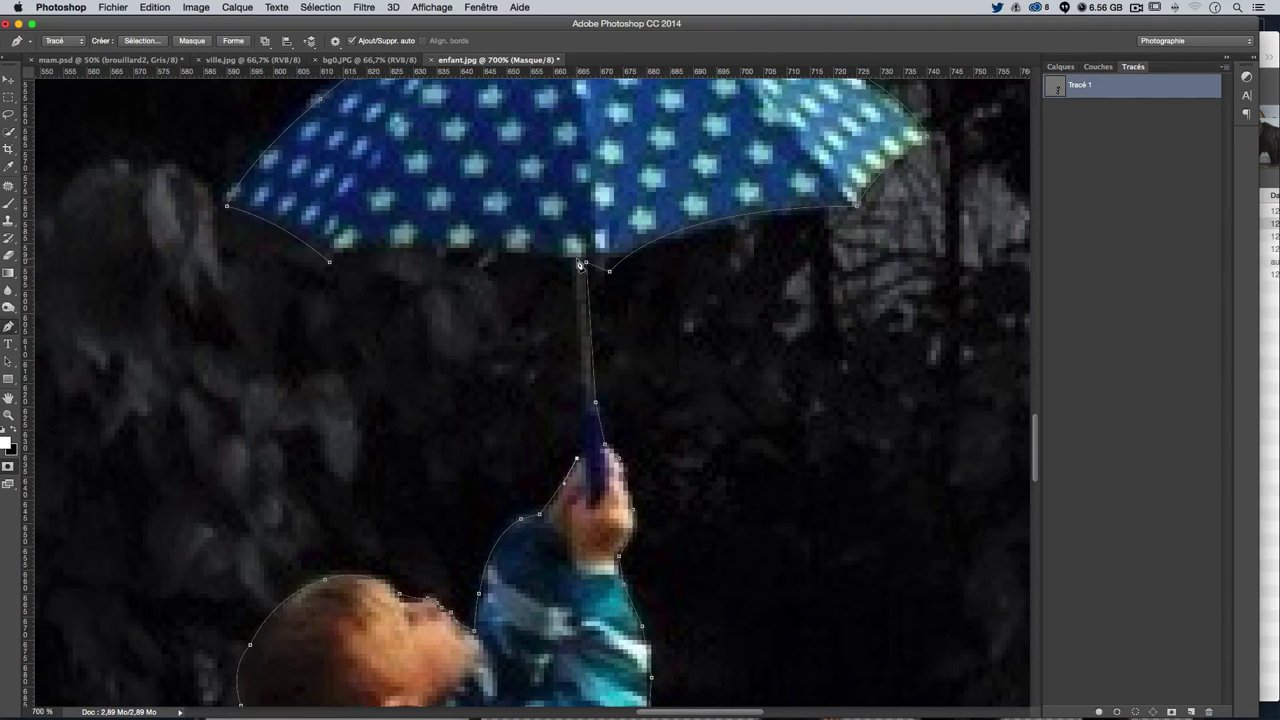
# Run the outline up the umbrella stick and along its rim, closing it at the start point
pyautogui.click(574, 261)
pyautogui.hotkey('ctrl', 'z')
pyautogui.click(573, 262)
pyautogui.moveTo(447, 257); pyautogui.dragTo(390, 270)
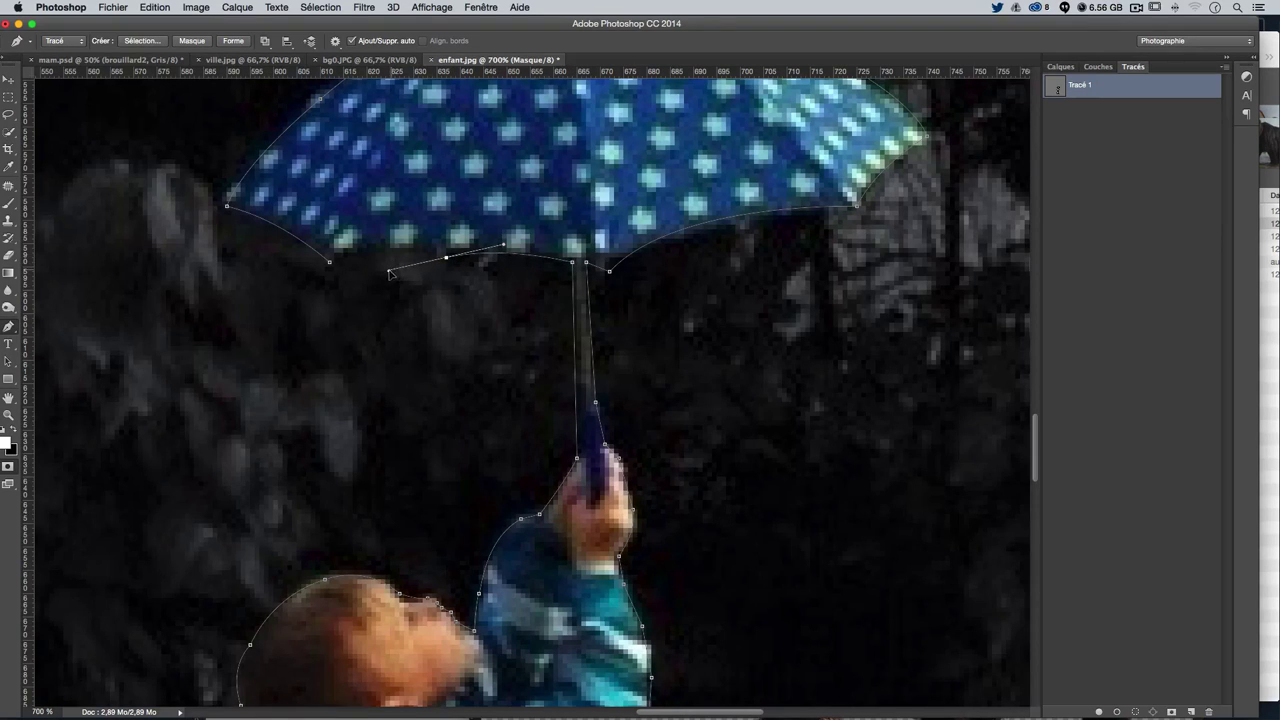
pyautogui.keyDown('alt'); pyautogui.click(447, 258); pyautogui.keyUp('alt')
pyautogui.click(334, 265)
pyautogui.press('v')
pyautogui.press('super+minus')
pyautogui.press('super+minus')
pyautogui.press('super+minus')
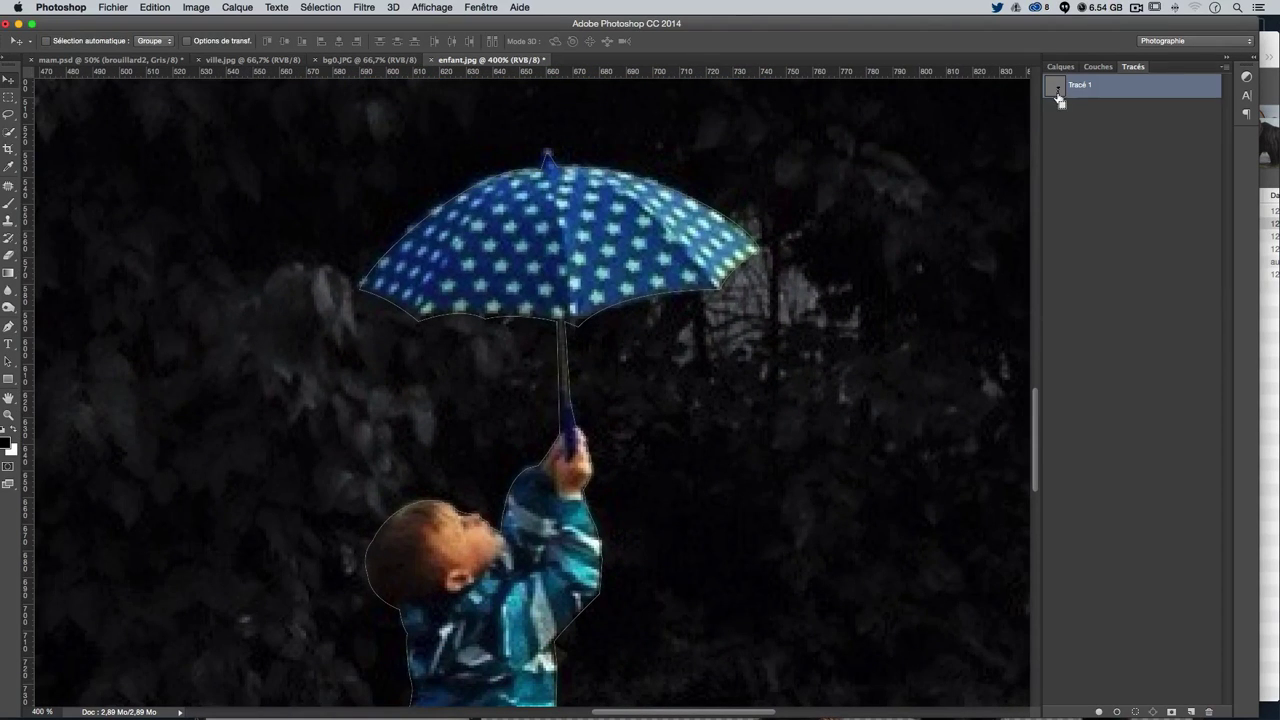
# Load Tracé 1 as a selection and test a copied child layer by moving it around
pyautogui.keyDown('super'); pyautogui.click(1058, 95); pyautogui.keyUp('super')
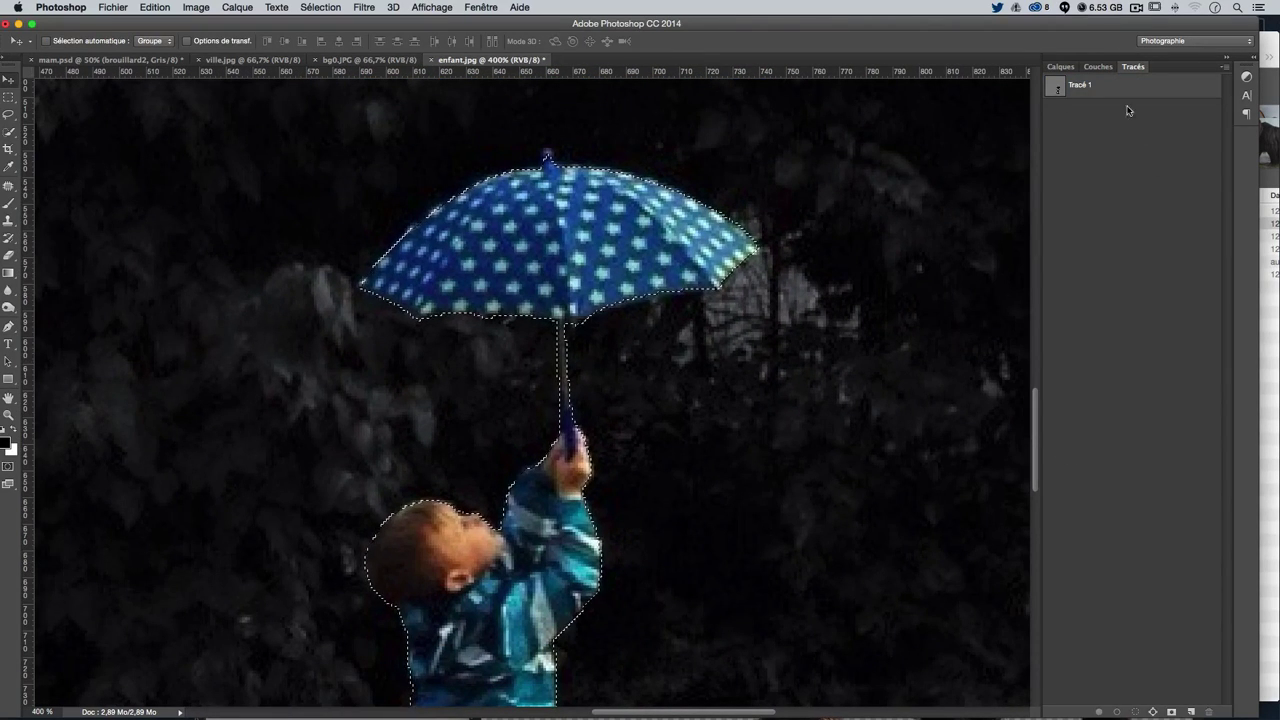
pyautogui.click(1060, 66)
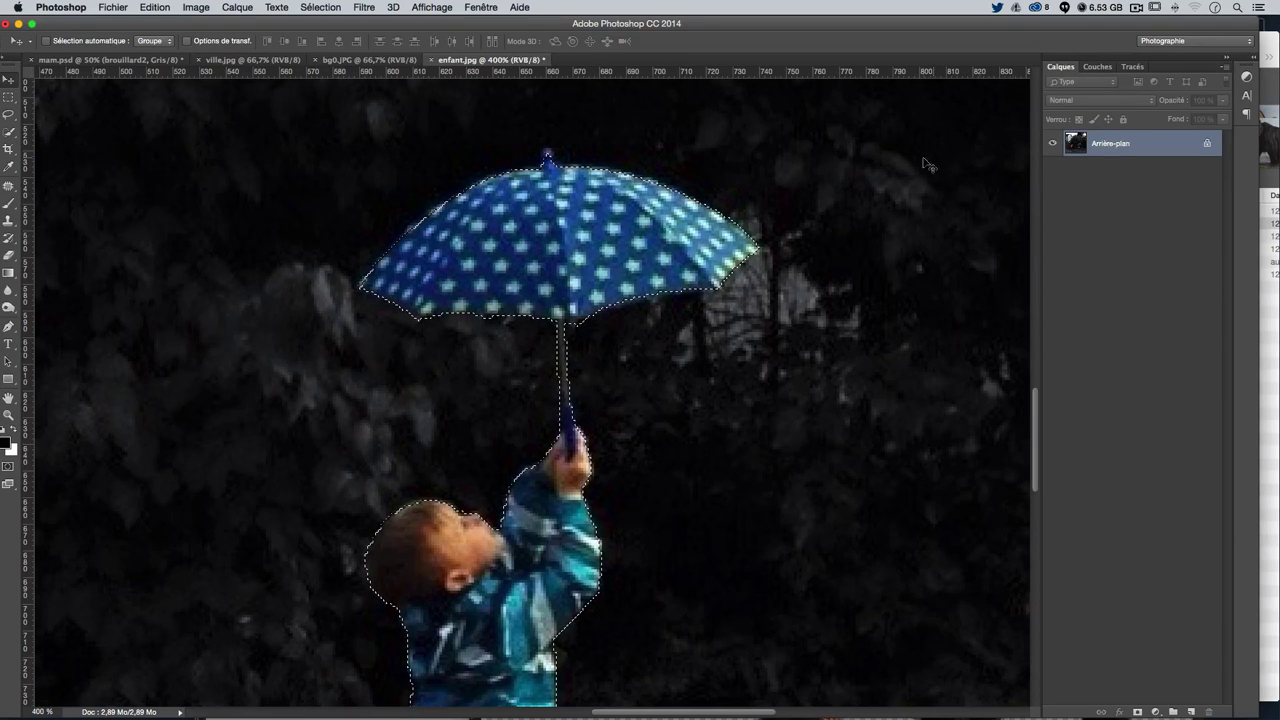
pyautogui.press('super+j')
pyautogui.moveTo(304, 366)
pyautogui.mouseDown()
pyautogui.moveTo(687, 395)
pyautogui.moveTo(540, 265)
pyautogui.mouseUp()
pyautogui.press('super+minus')
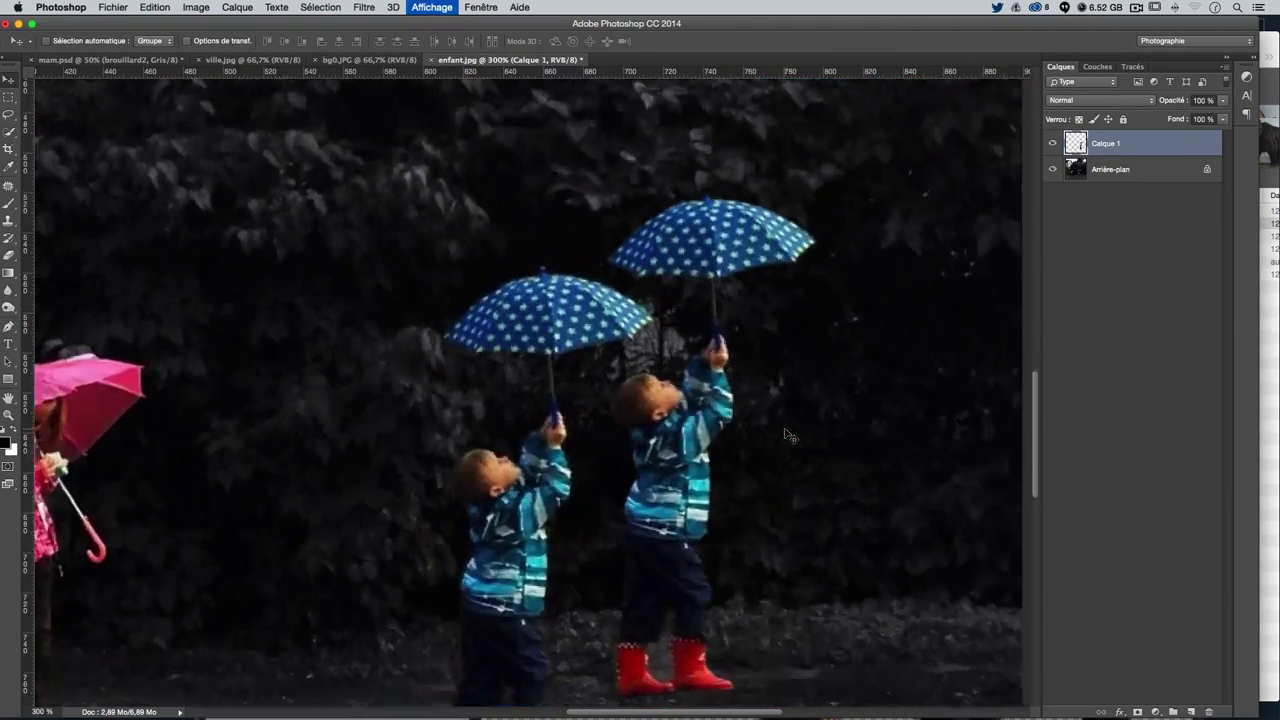
pyautogui.press('super+minus')
pyautogui.press('super+minus')
pyautogui.moveTo(624, 445); pyautogui.dragTo(397, 452)
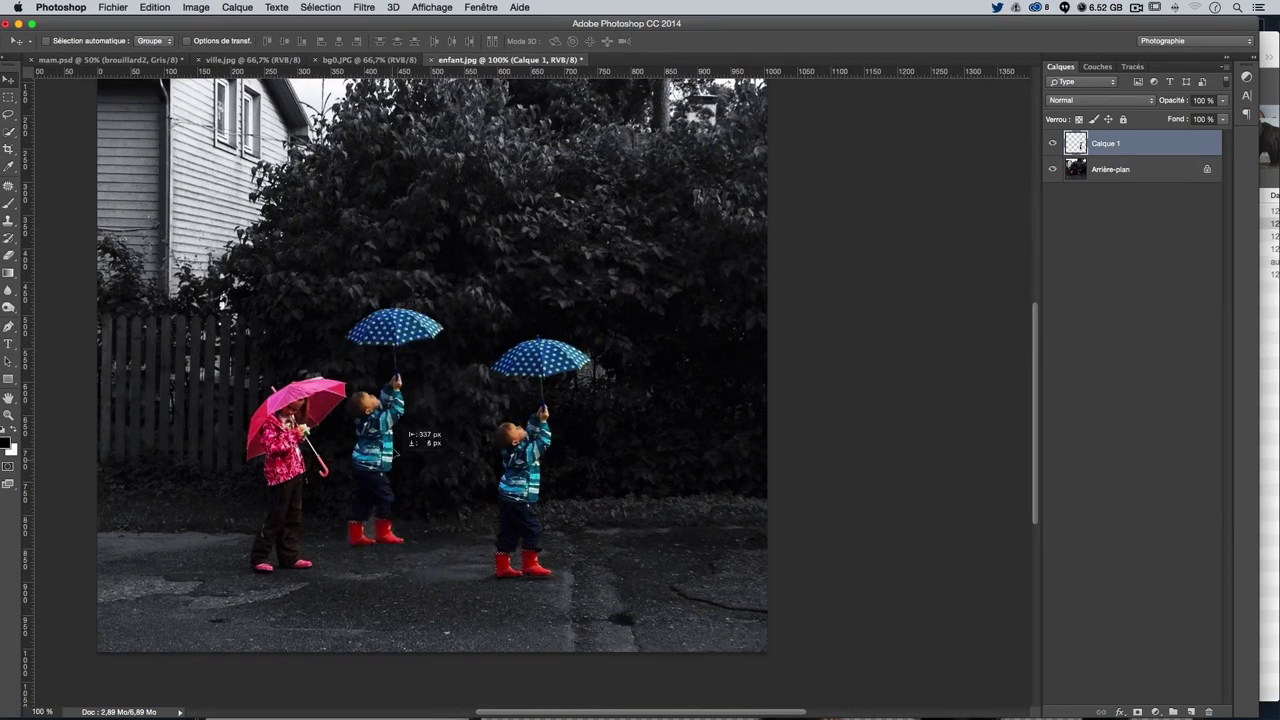
pyautogui.moveTo(397, 452); pyautogui.dragTo(402, 330)
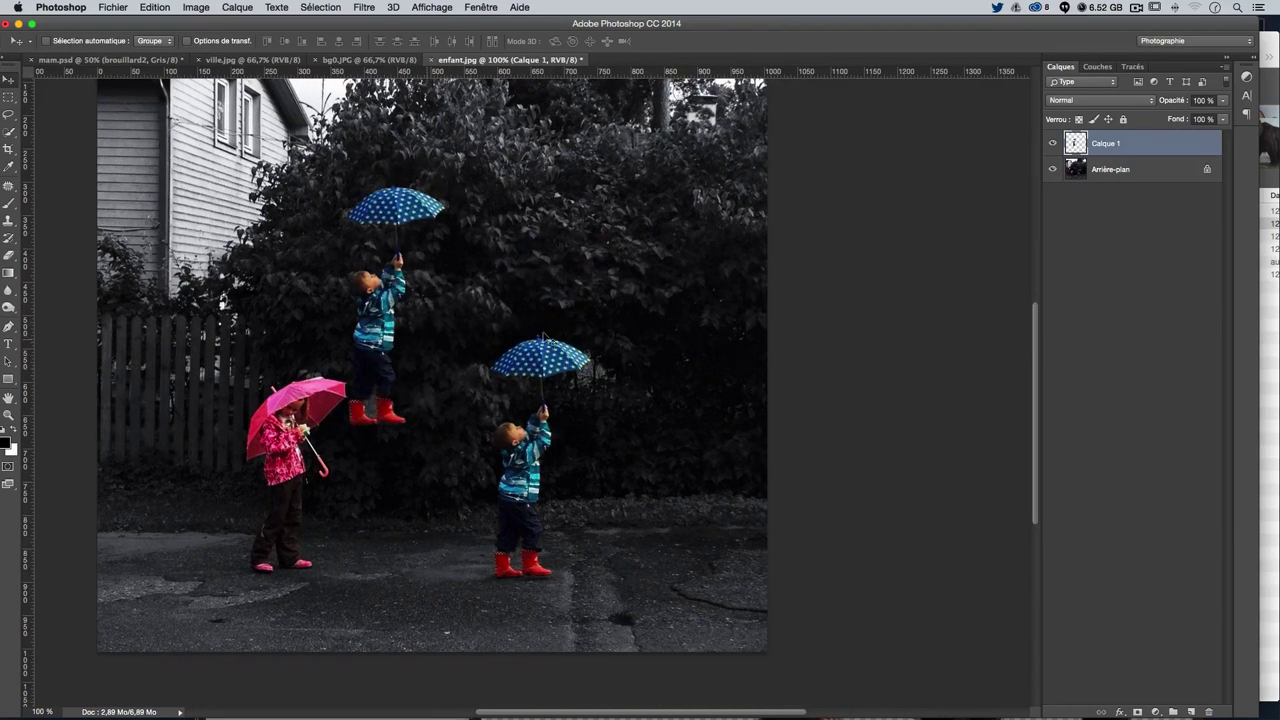
# Undo the test copy, removing the copied layer, and go back to the Paths panel
pyautogui.press('super+z')
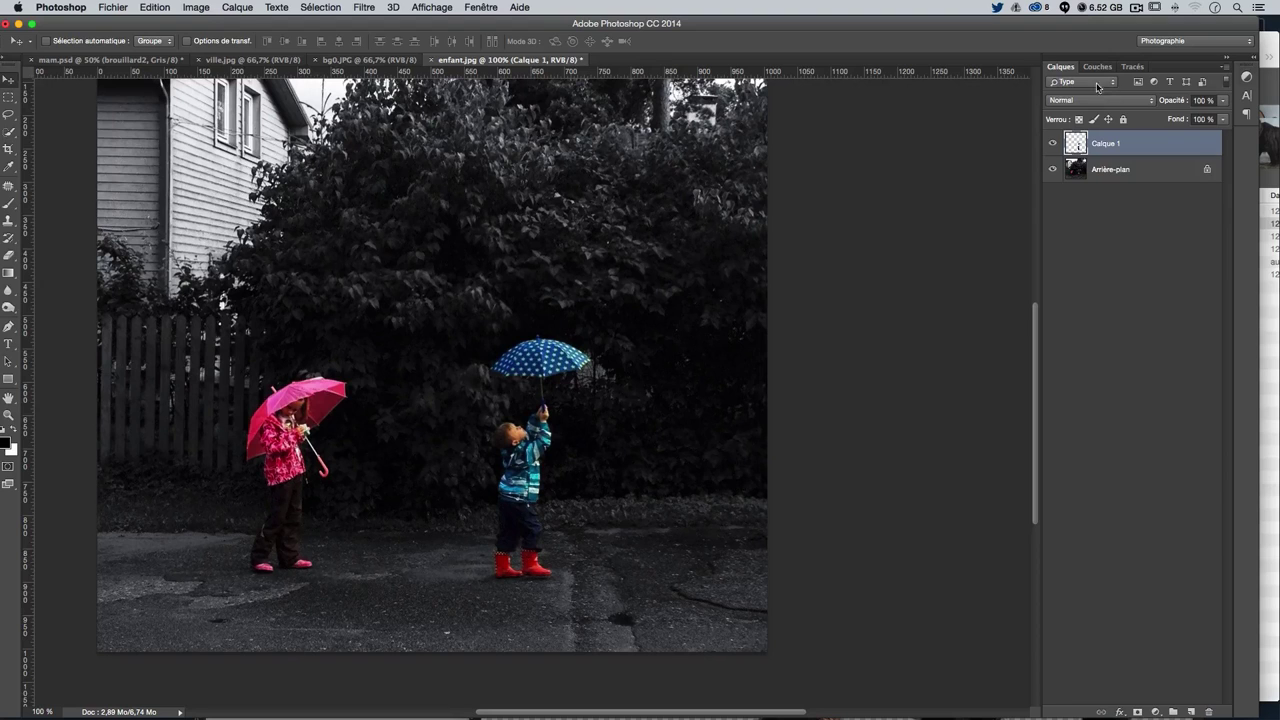
pyautogui.press('super+z')
pyautogui.click(1098, 66)
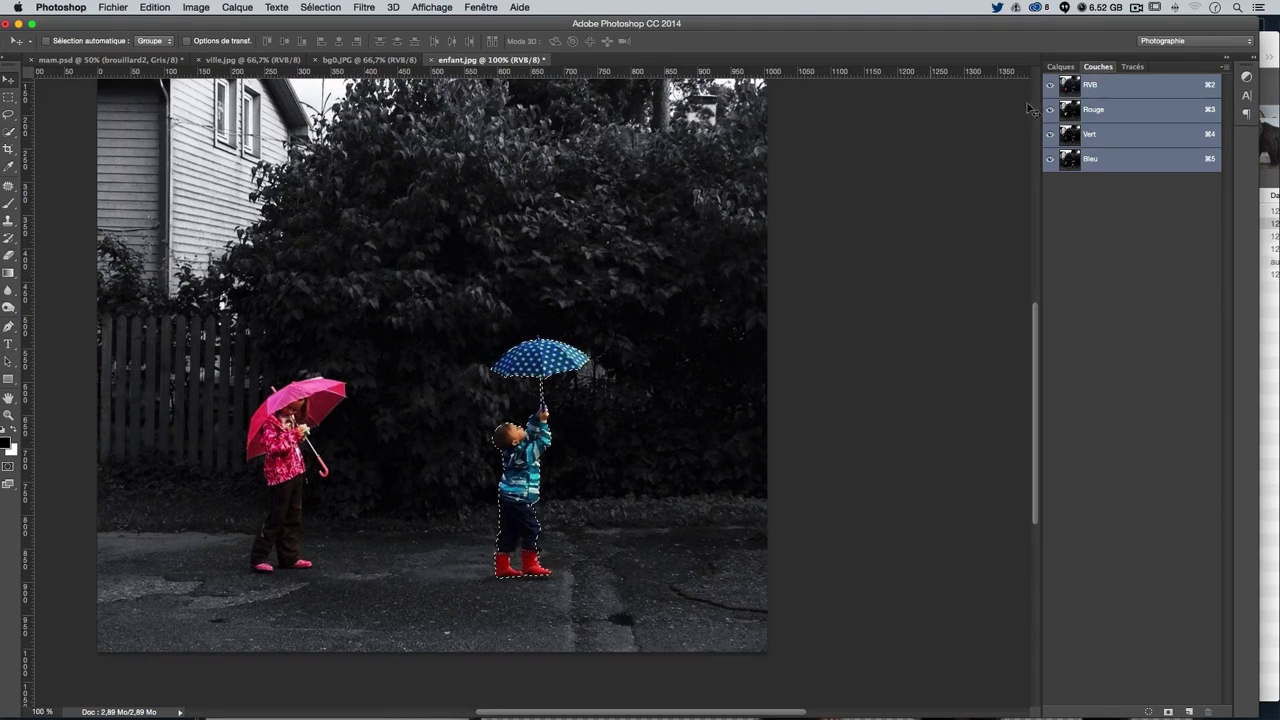
pyautogui.click(1132, 66)
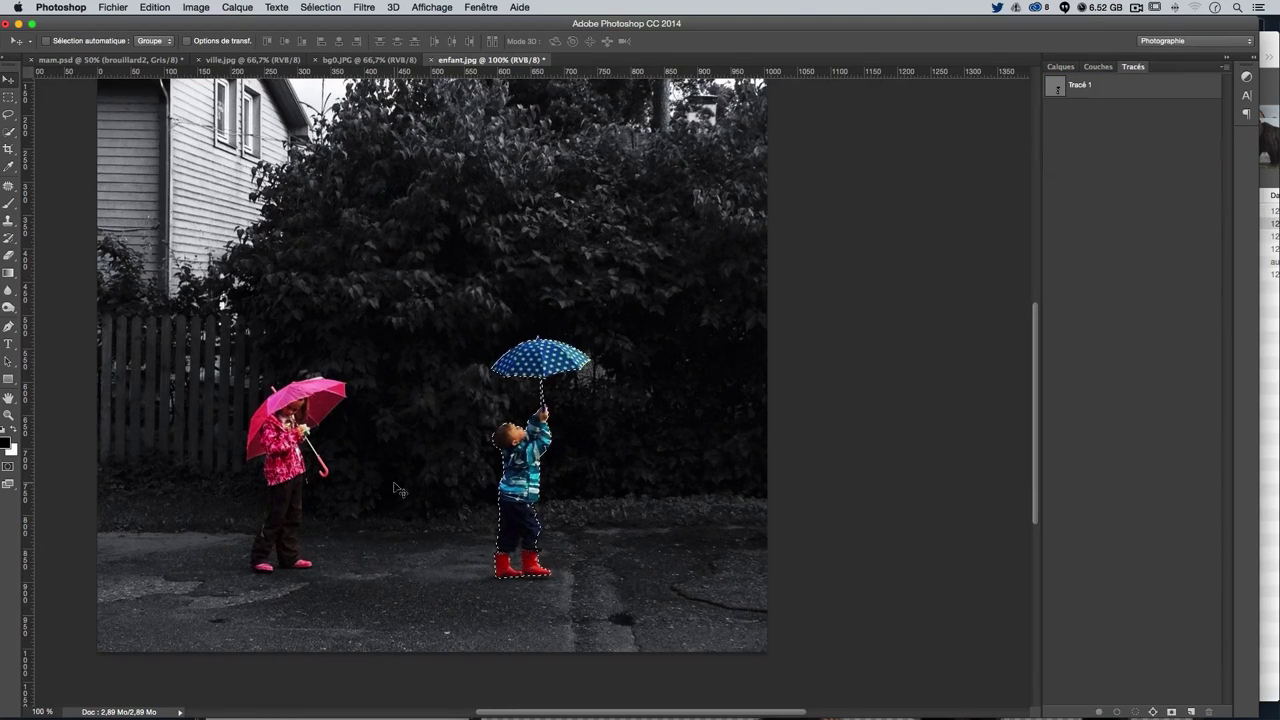
# Deselect, zoom in on the red boots and reactivate Tracé 1 for editing
pyautogui.press('super+d')
pyautogui.press('super+plus')
pyautogui.press('super+plus')
pyautogui.press('super+plus')
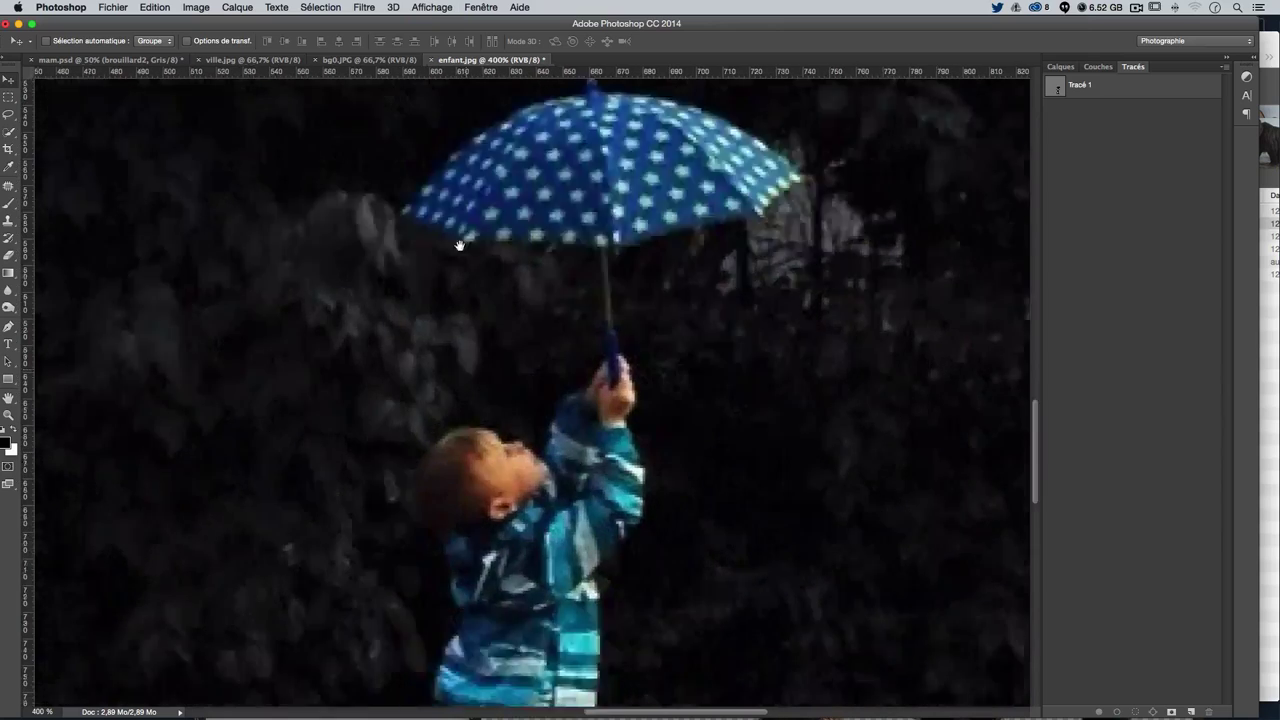
pyautogui.scroll(-10, 459, 245)
pyautogui.click(1063, 88)
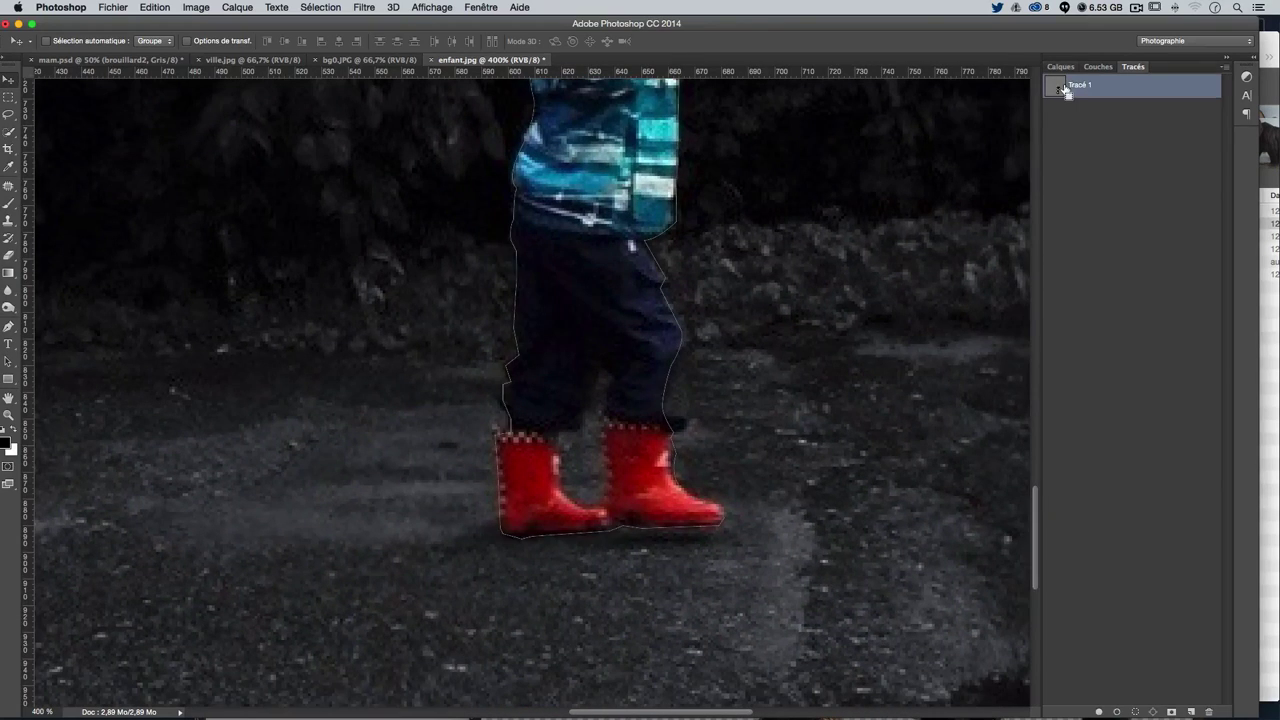
pyautogui.press('super+plus')
pyautogui.press('super+plus')
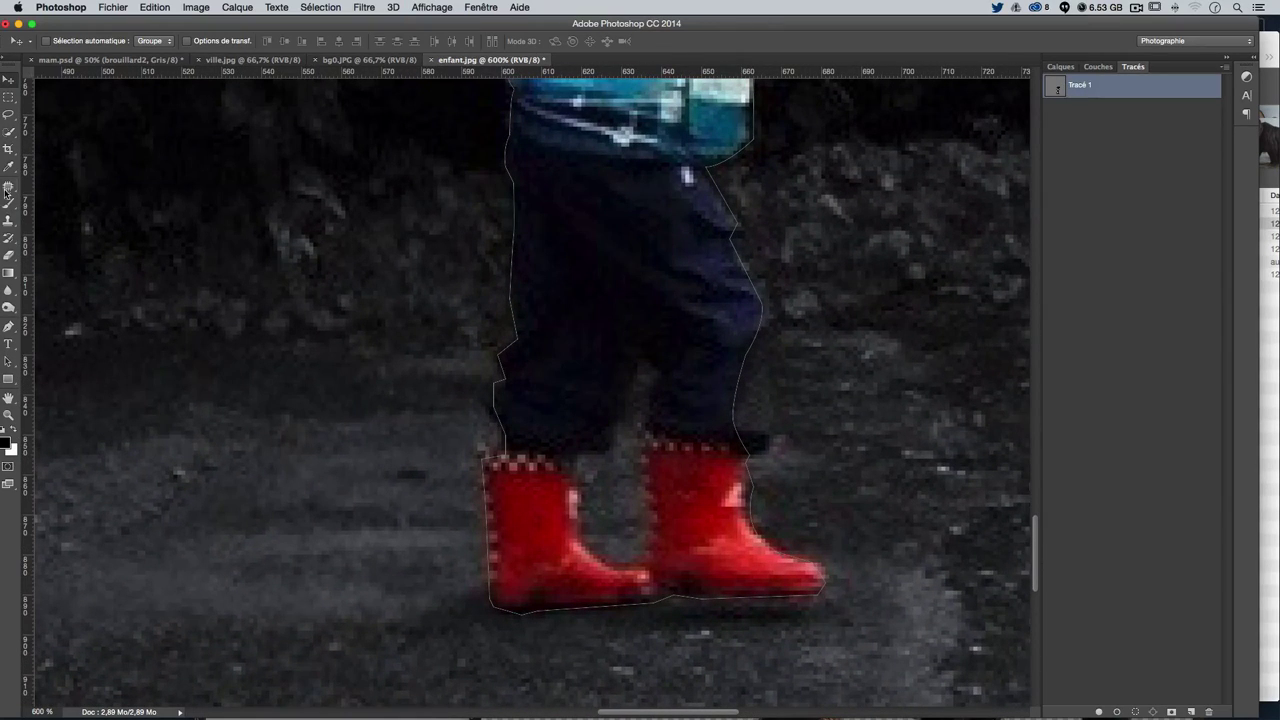
pyautogui.click(8, 326)
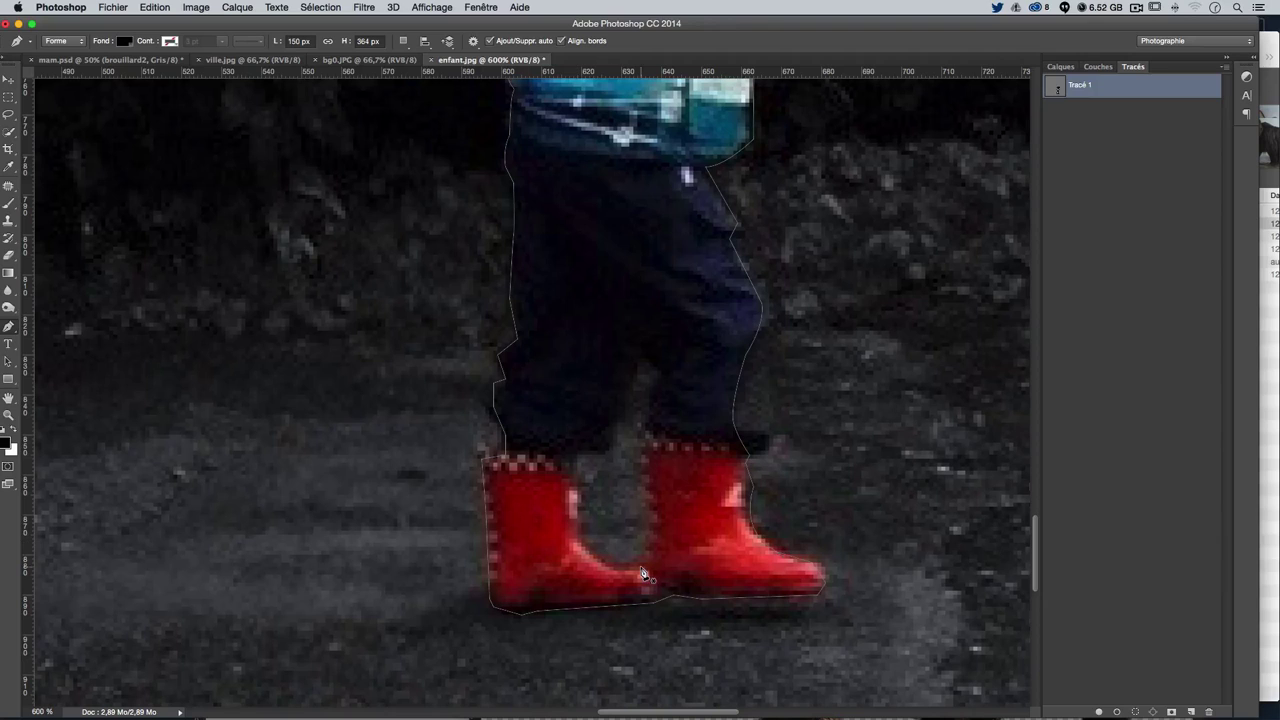
pyautogui.click(641, 567)
pyautogui.click(578, 536)
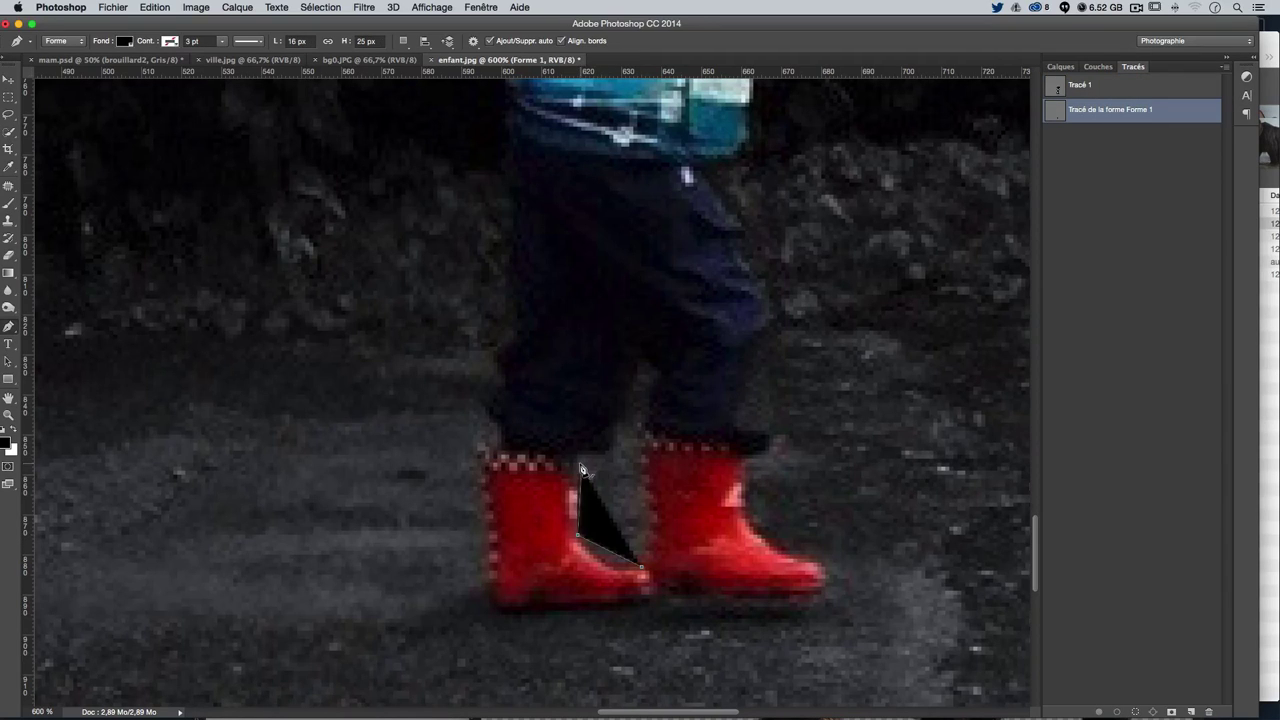
pyautogui.click(1082, 86)
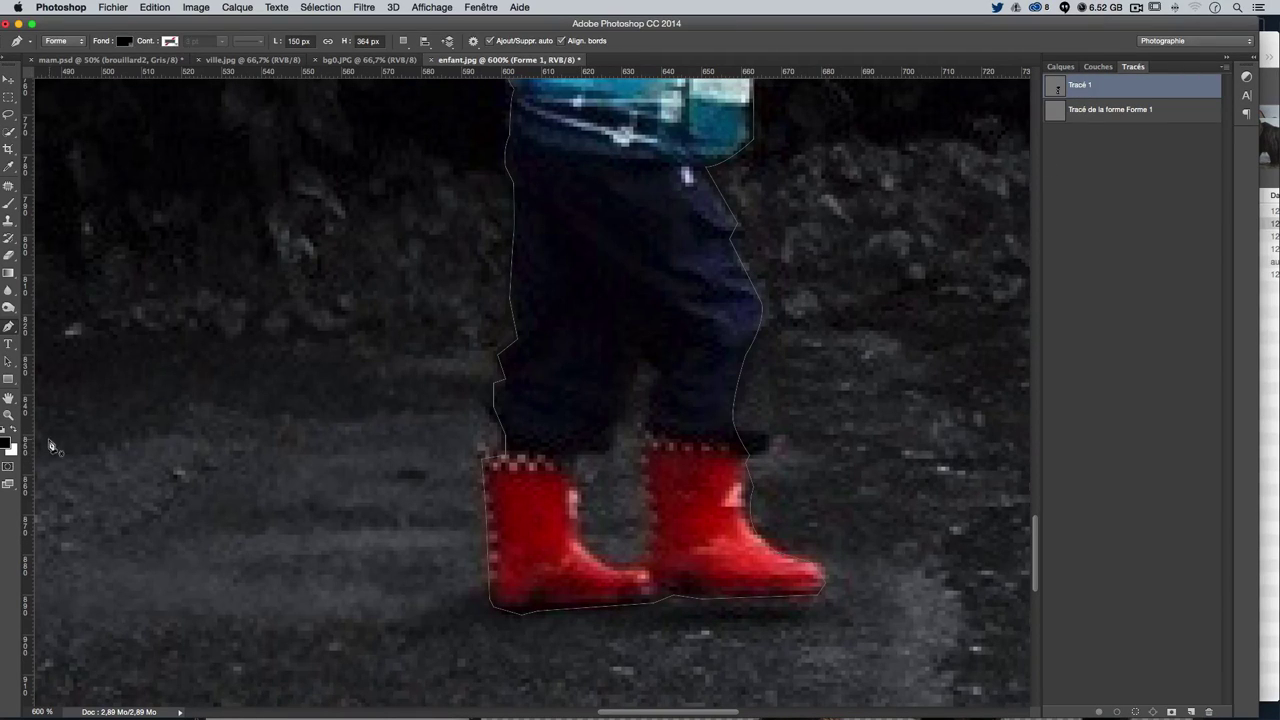
# Outline the gap between the child's legs down to the boots and close that subpath
pyautogui.click(632, 567)
pyautogui.click(589, 543)
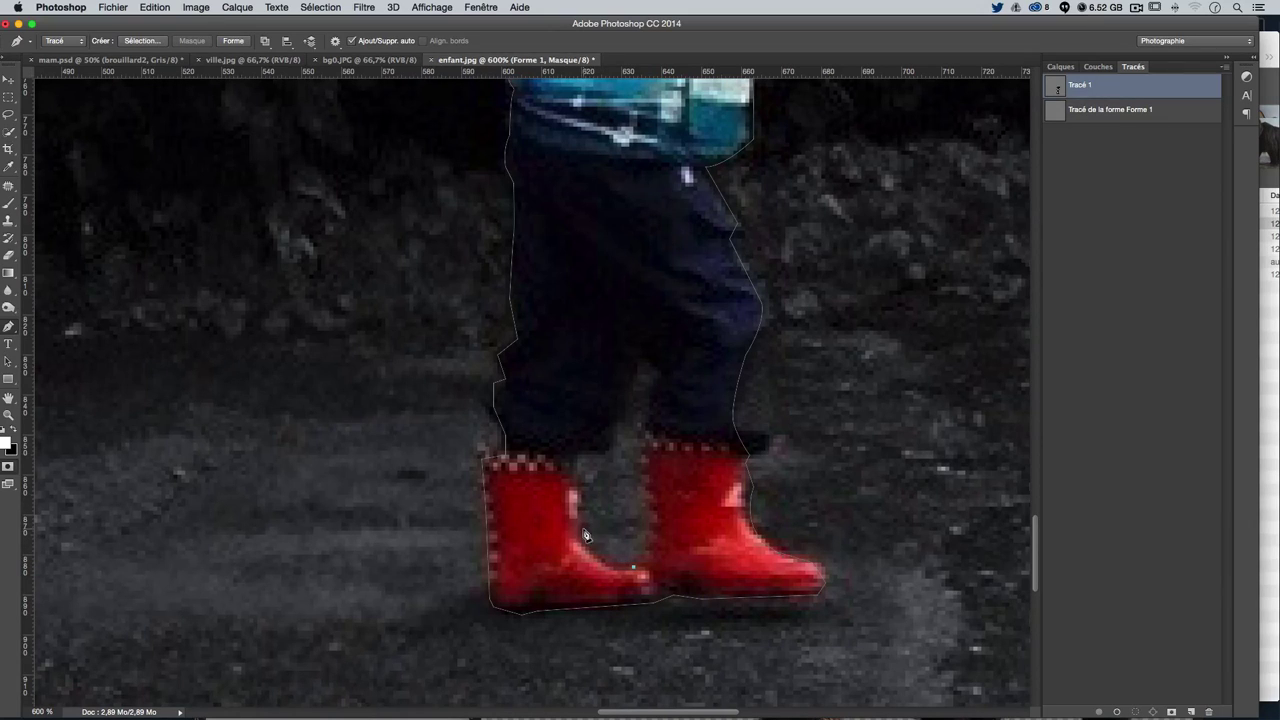
pyautogui.moveTo(586, 532); pyautogui.dragTo(583, 510)
pyautogui.moveTo(605, 452); pyautogui.dragTo(632, 454)
pyautogui.click(617, 423)
pyautogui.moveTo(645, 363); pyautogui.dragTo(661, 366)
pyautogui.moveTo(645, 426); pyautogui.dragTo(636, 444)
pyautogui.moveTo(645, 487); pyautogui.dragTo(653, 507)
pyautogui.click(633, 567)
# Load Tracé 1 as a selection and delete the Forme 1 shape layer
pyautogui.keyDown('ctrl'); pyautogui.click(1055, 95); pyautogui.keyUp('ctrl')
pyautogui.click(1060, 66)
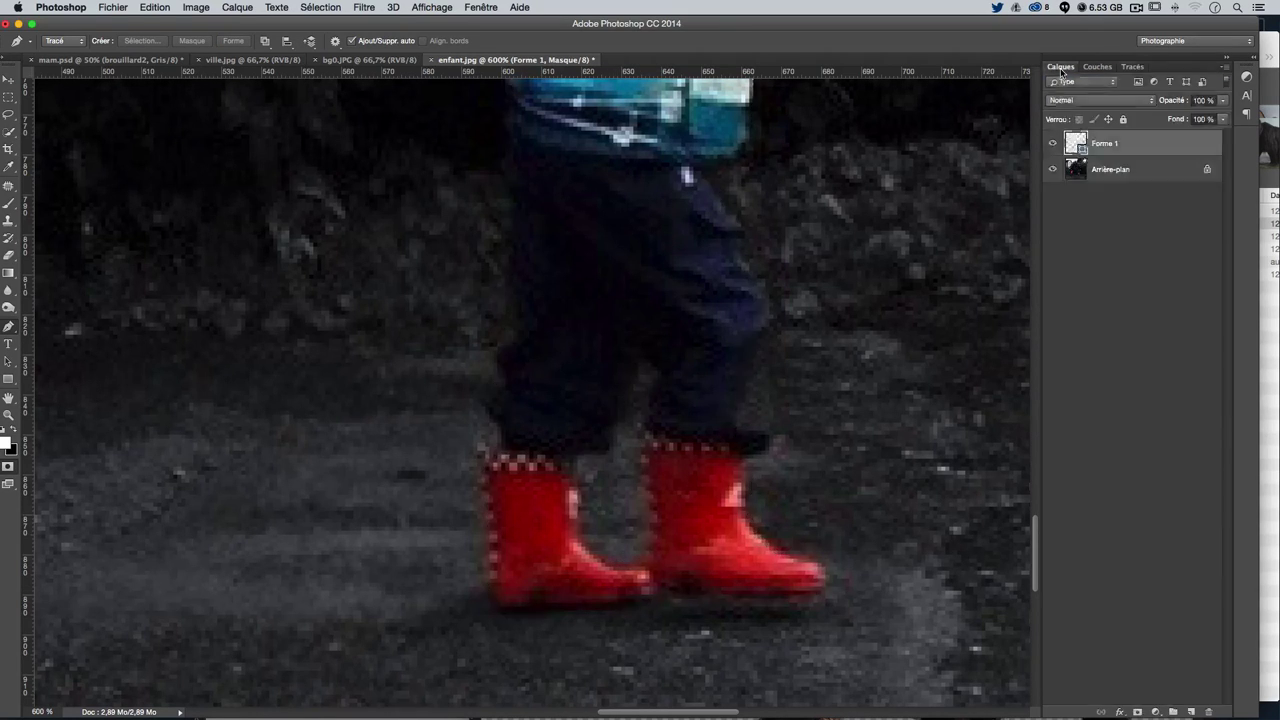
pyautogui.click(1110, 169)
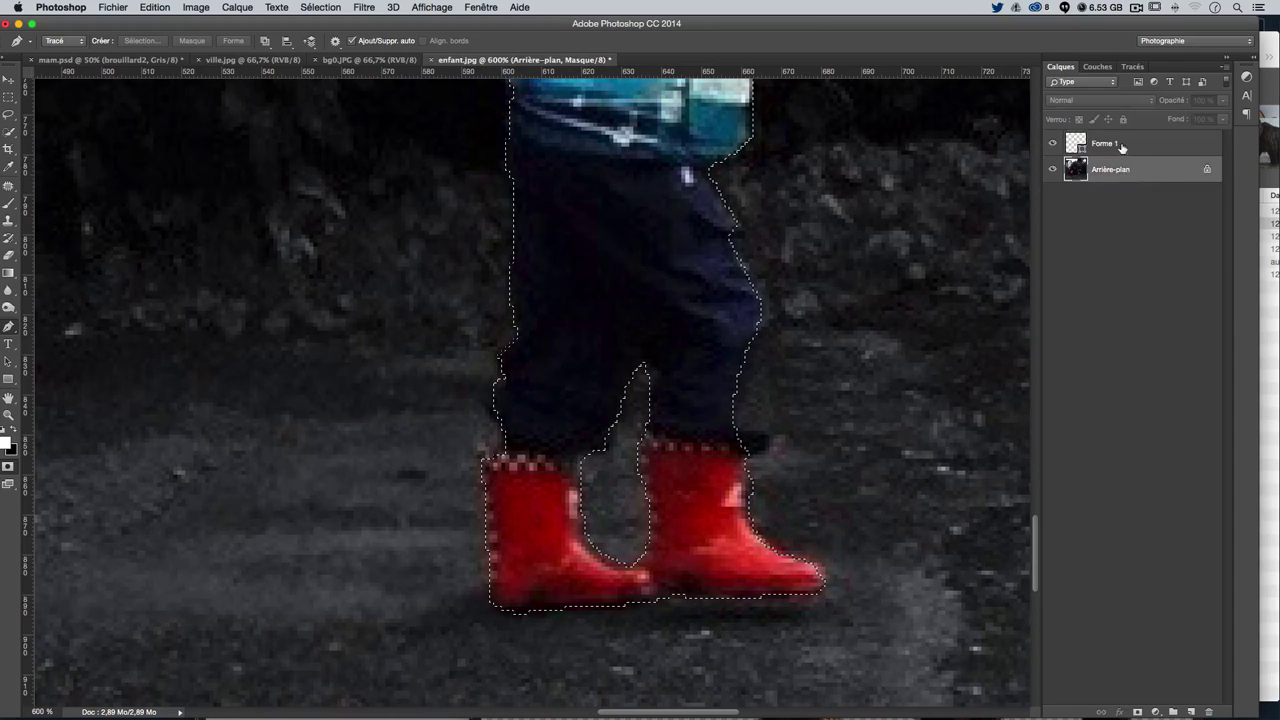
pyautogui.moveTo(1110, 143); pyautogui.dragTo(1211, 709)
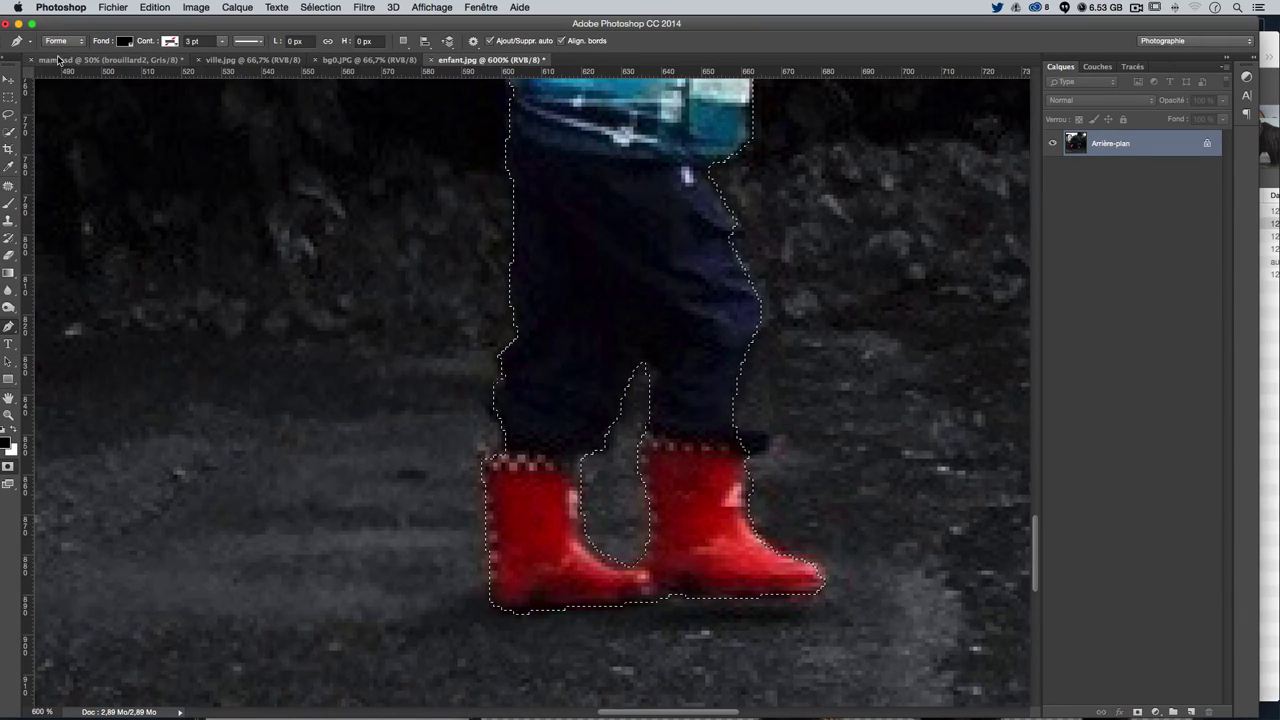
# Paste the child into mam.psd, move it onto the foreground debris and enlarge it about a quarter
pyautogui.click(105, 60)
pyautogui.press('v')
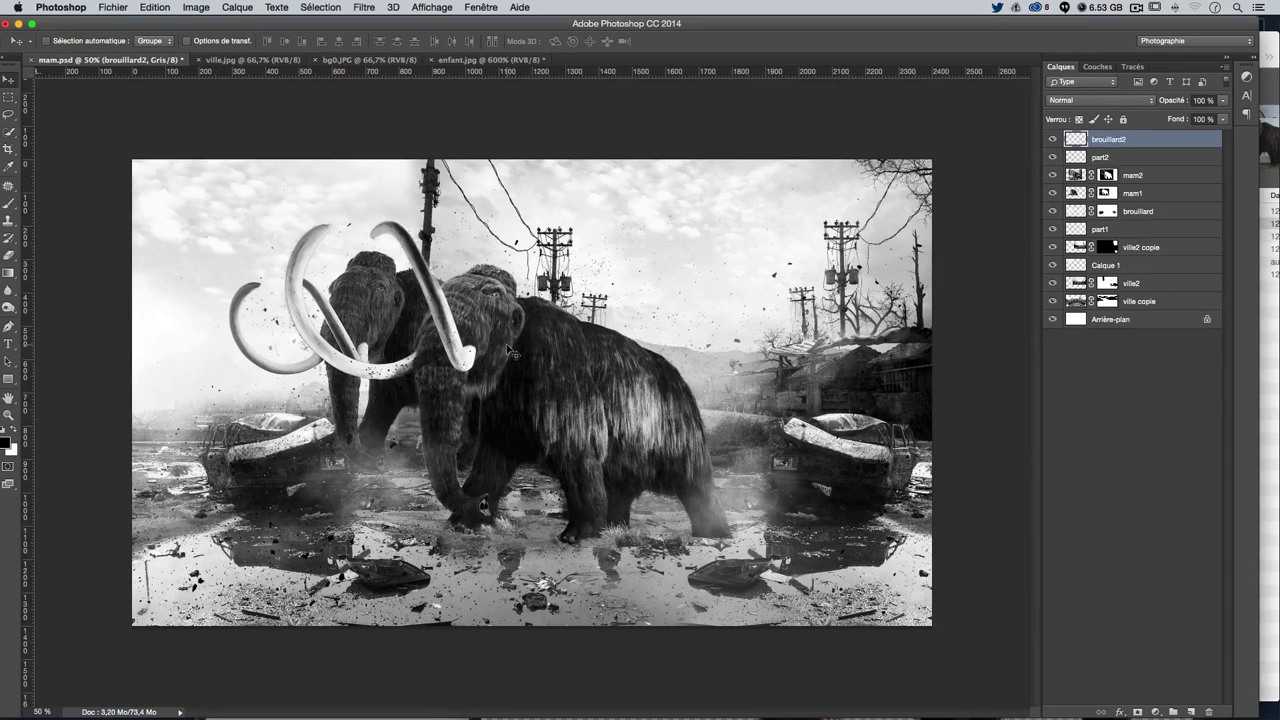
pyautogui.hotkey('ctrl', 'v')
pyautogui.moveTo(587, 432); pyautogui.dragTo(449, 543)
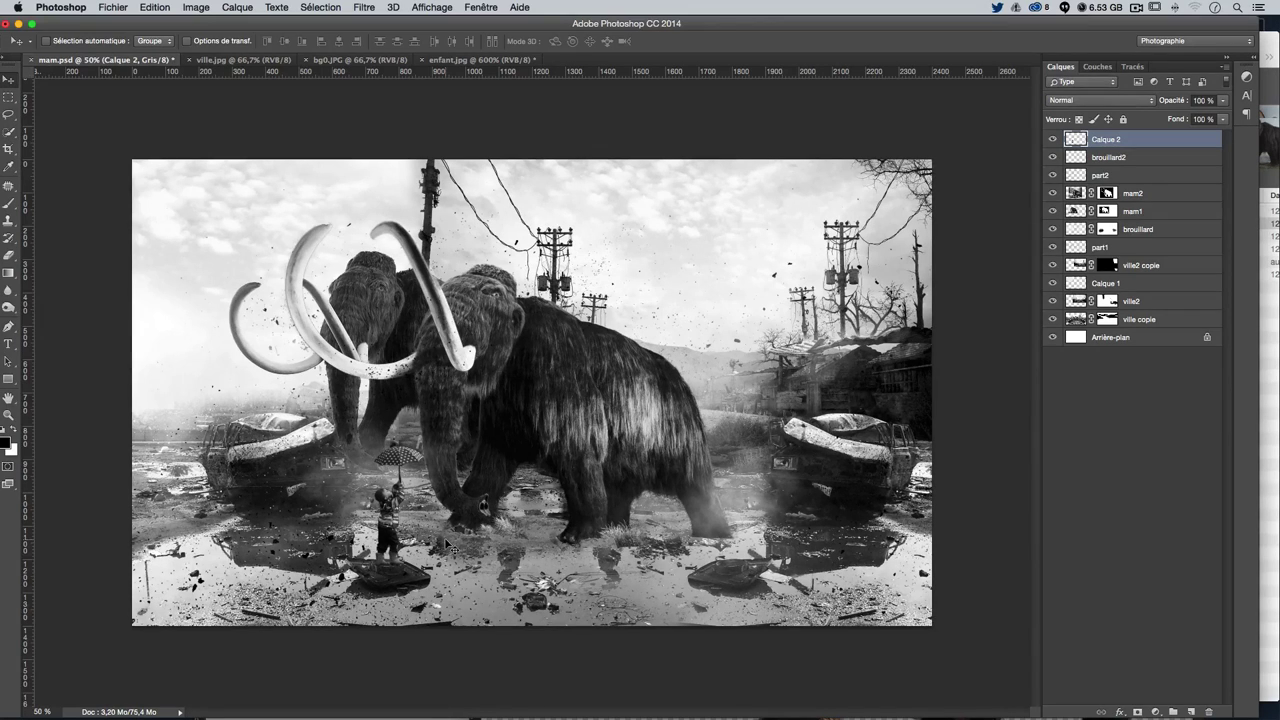
pyautogui.hotkey('ctrl', 't')
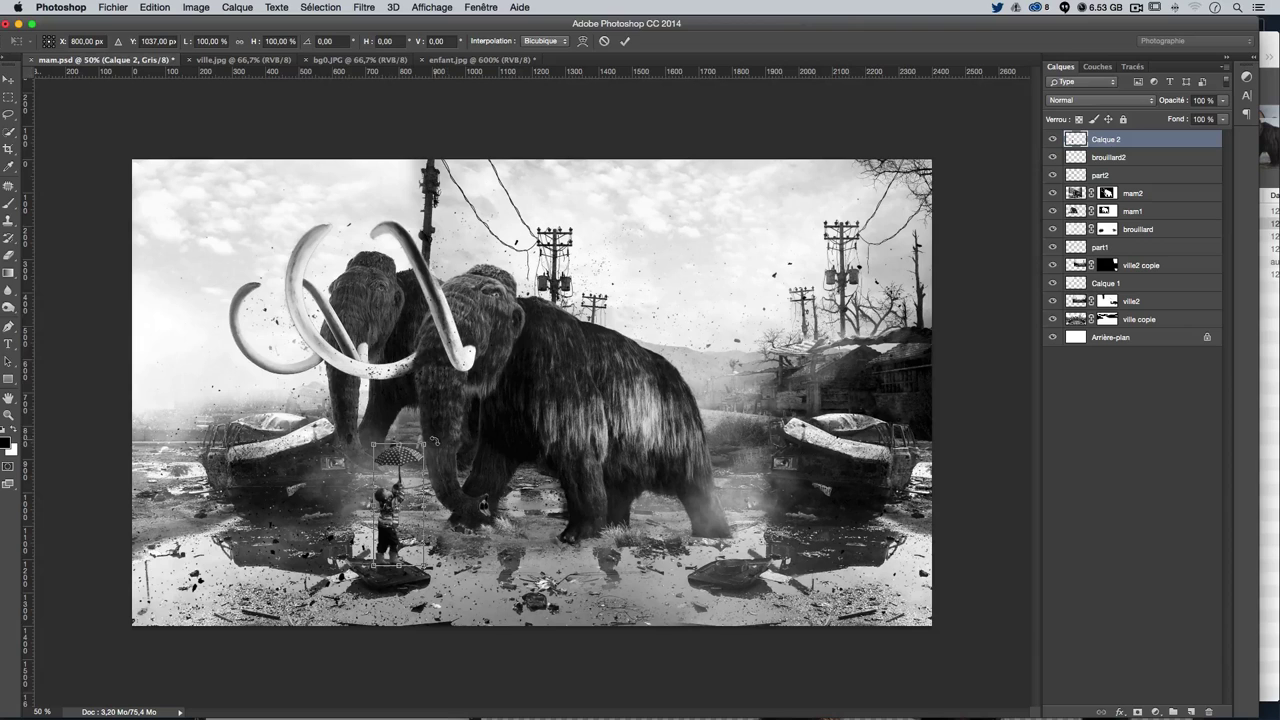
pyautogui.moveTo(426, 443)
pyautogui.mouseDown()
pyautogui.moveTo(443, 401)
pyautogui.moveTo(437, 412)
pyautogui.mouseUp()
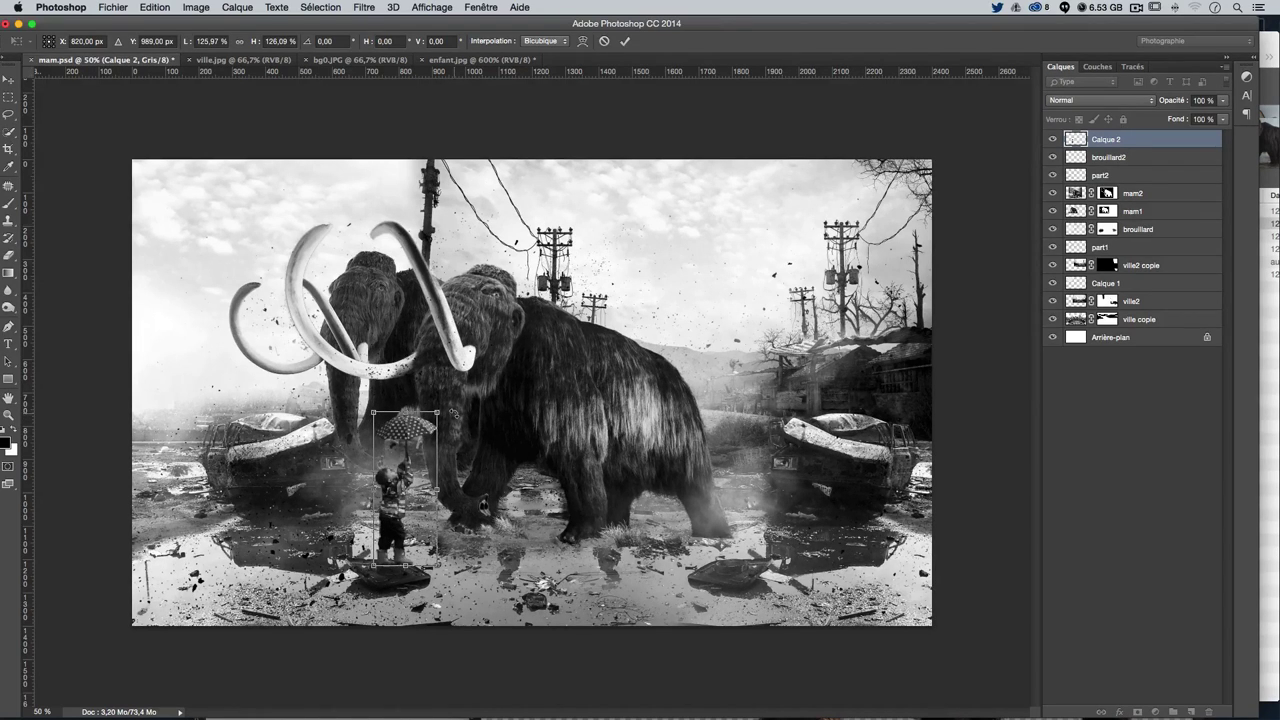
pyautogui.press('Return')
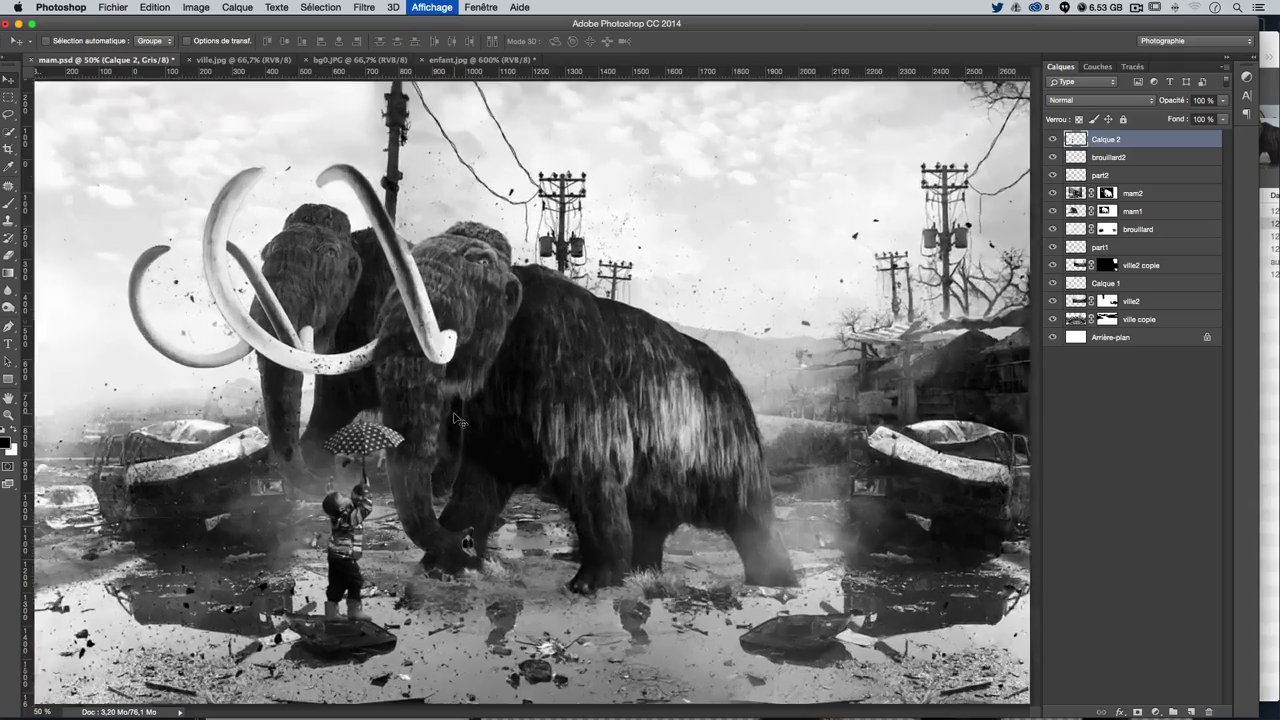
# Nudge the child down-left, then undo back until the pasted child layer is gone
pyautogui.press('super+1')
pyautogui.press('super+0')
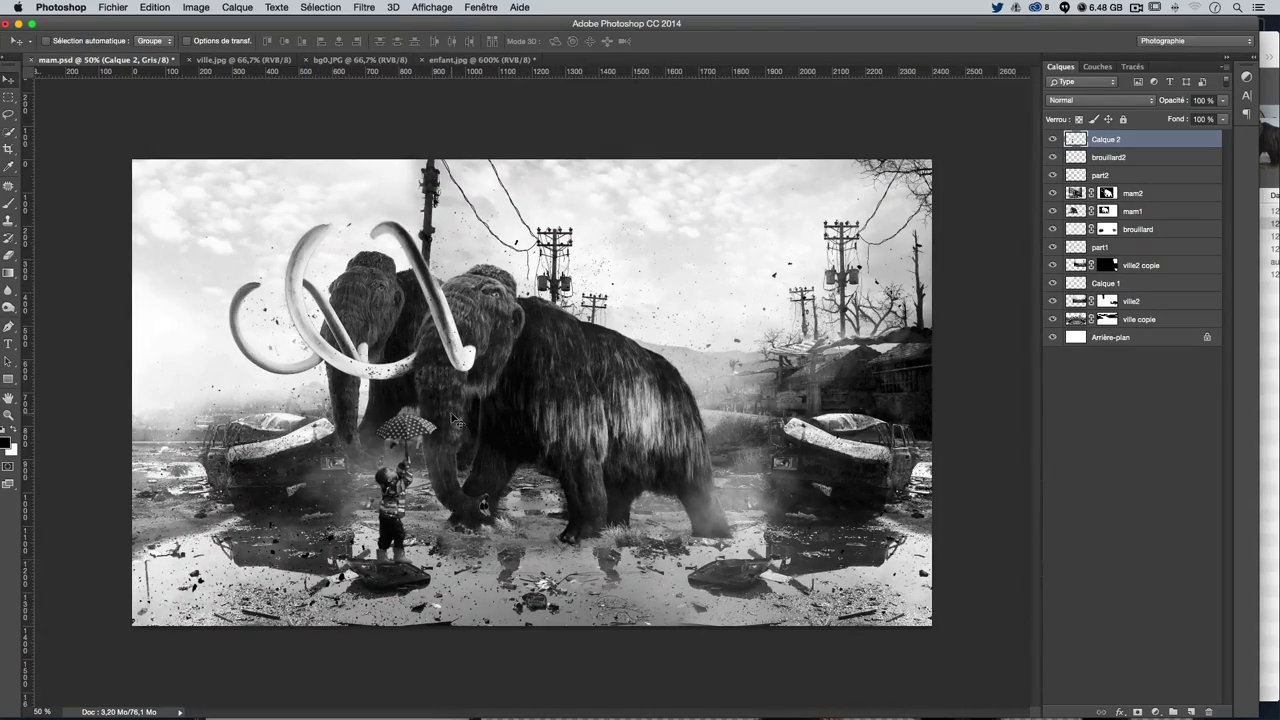
pyautogui.moveTo(455, 418); pyautogui.dragTo(444, 442)
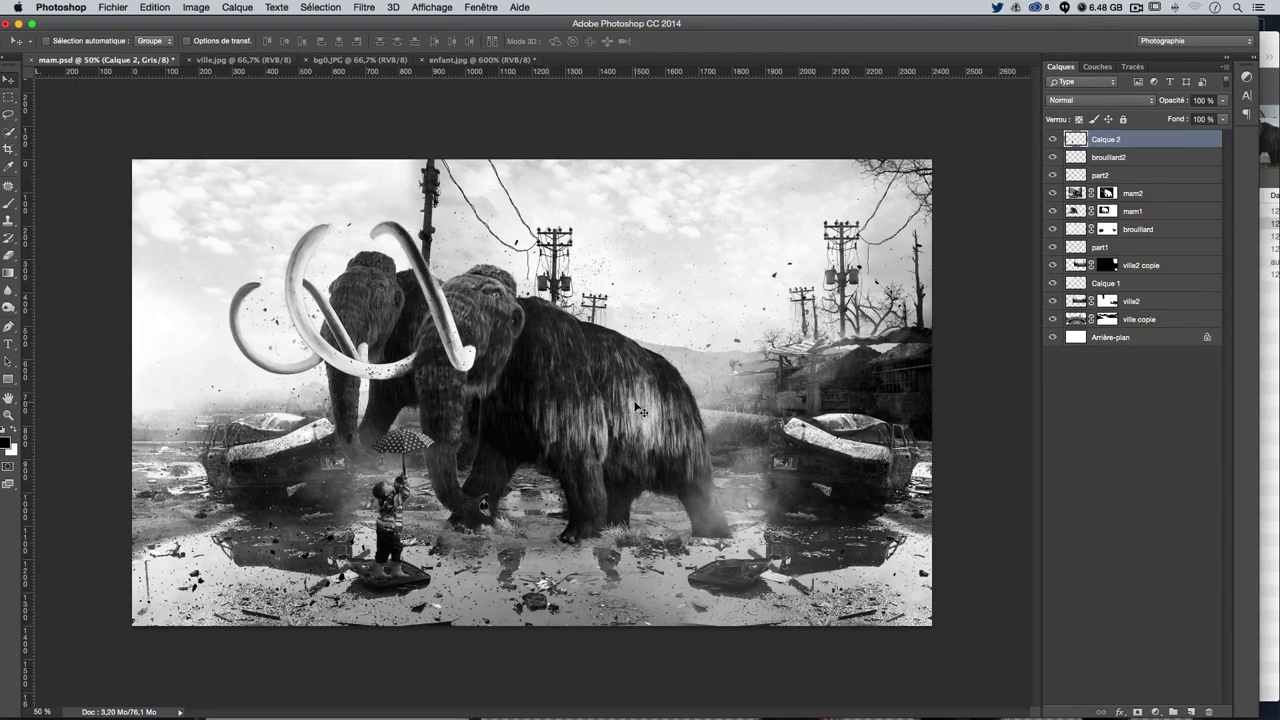
pyautogui.hotkey('ctrl', 'z')
pyautogui.hotkey('ctrl', 'alt', 'z')
pyautogui.hotkey('ctrl', 'alt', 'z')
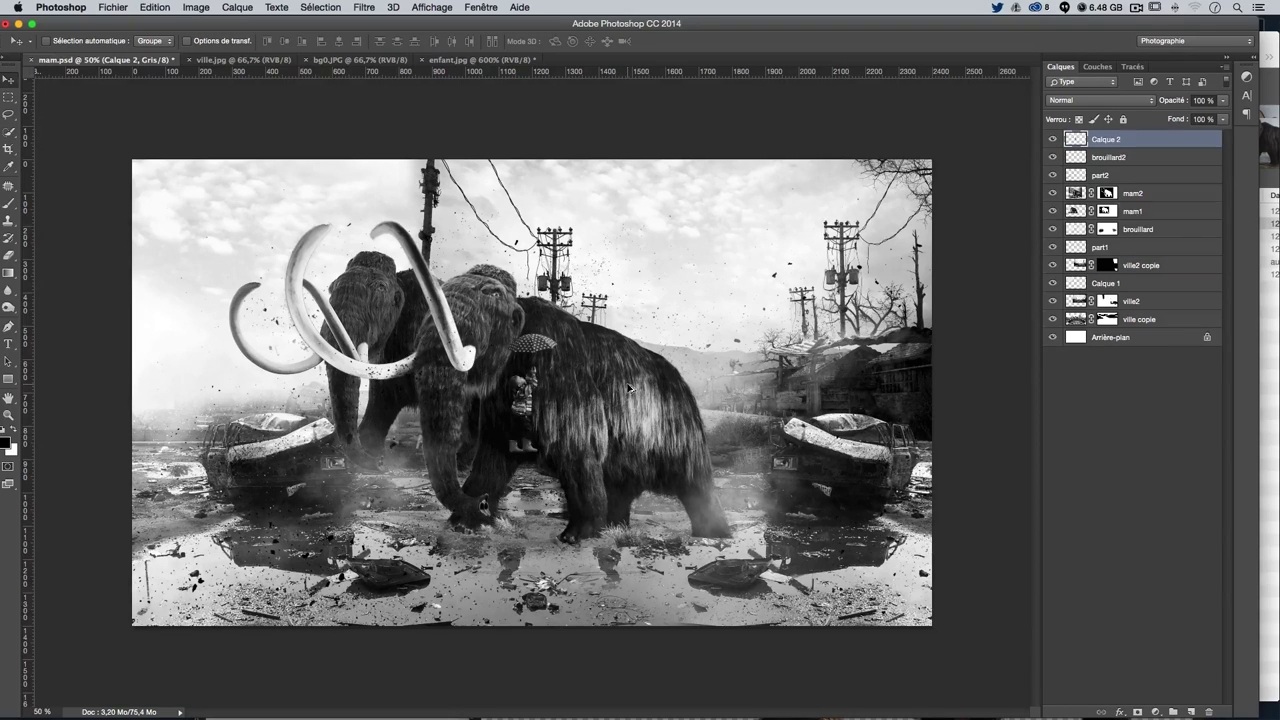
pyautogui.hotkey('ctrl', 'alt', 'z')
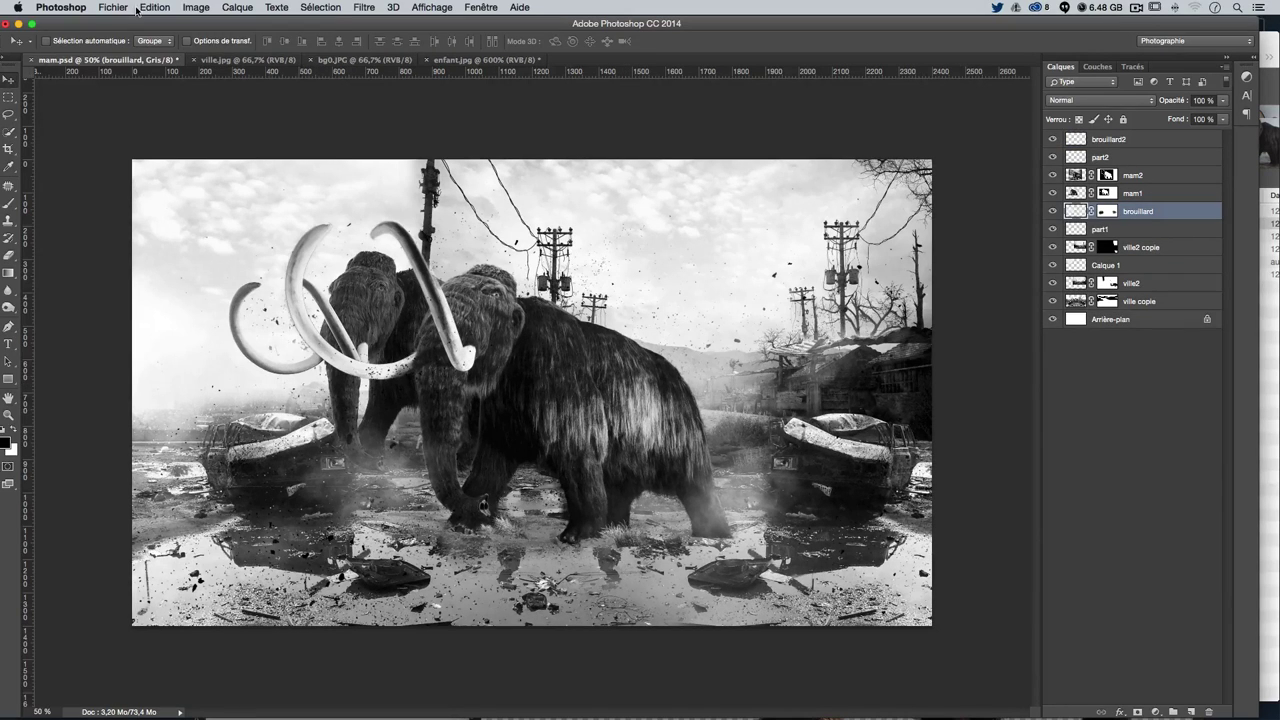
# Switch the composite to Couleurs RVB mode, answering Non to flattening; add then undo an empty layer
pyautogui.click(138, 9)
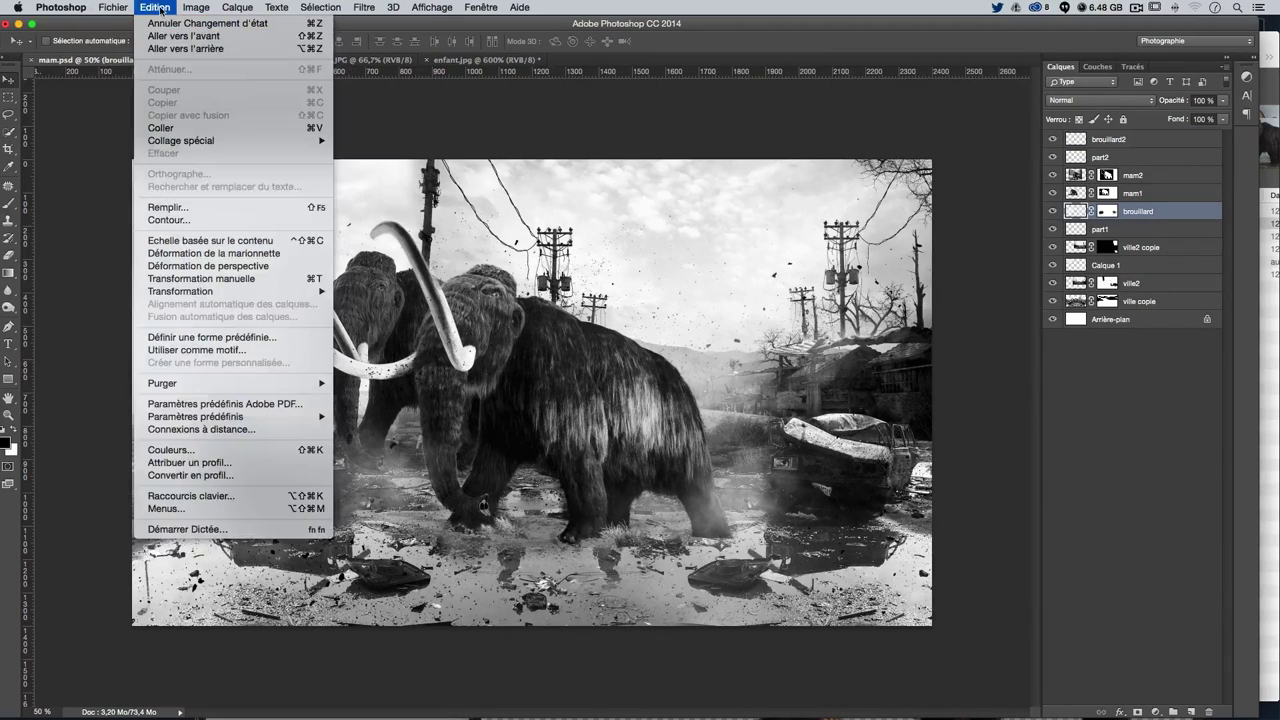
pyautogui.moveTo(215, 23)
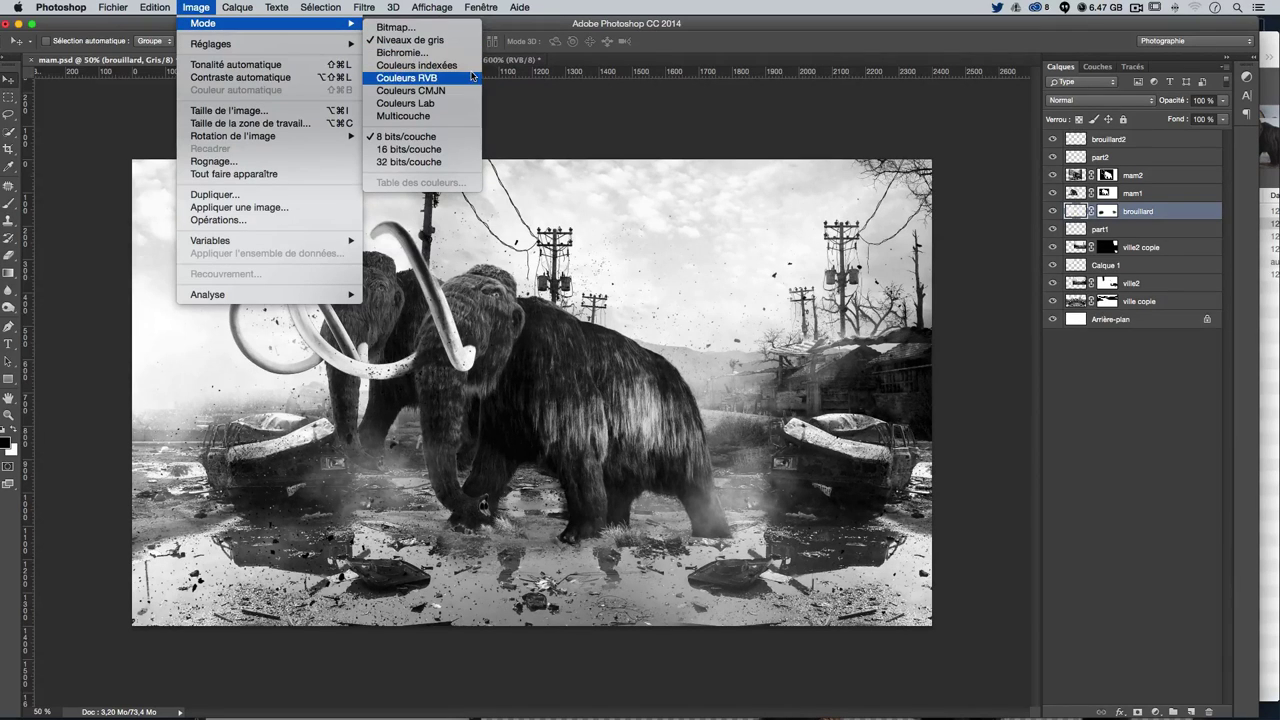
pyautogui.click(408, 77)
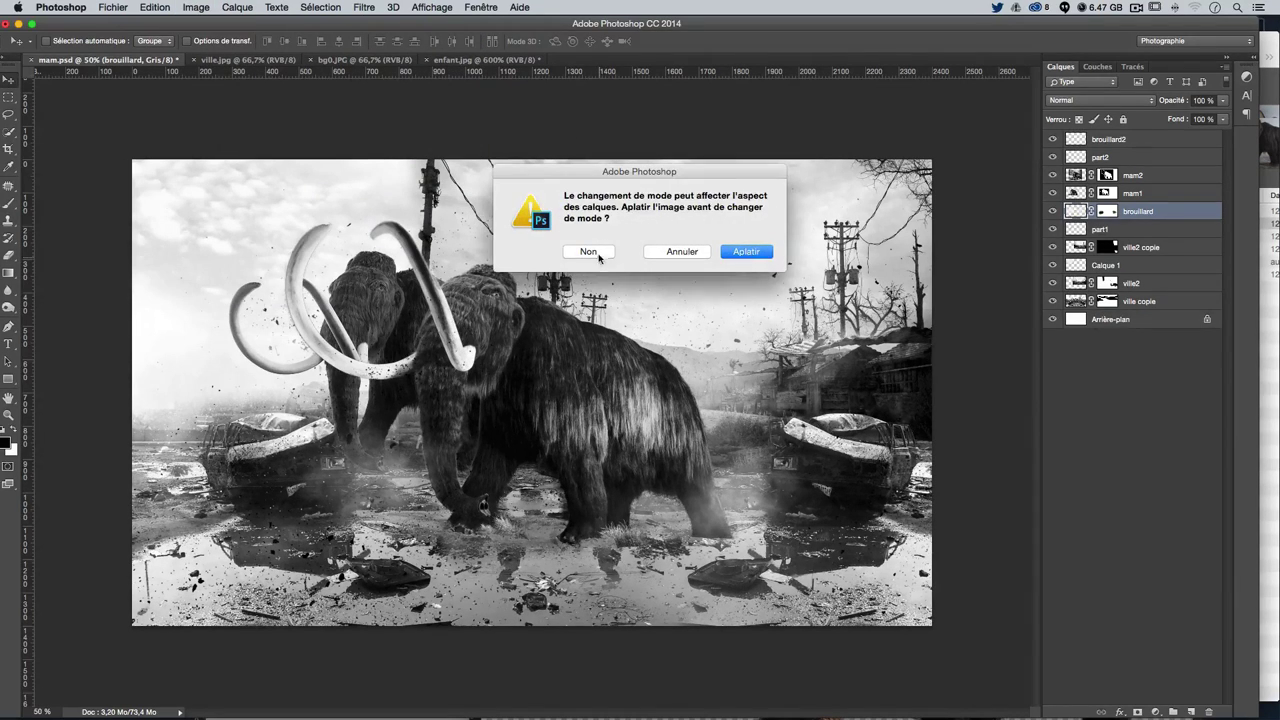
pyautogui.click(597, 255)
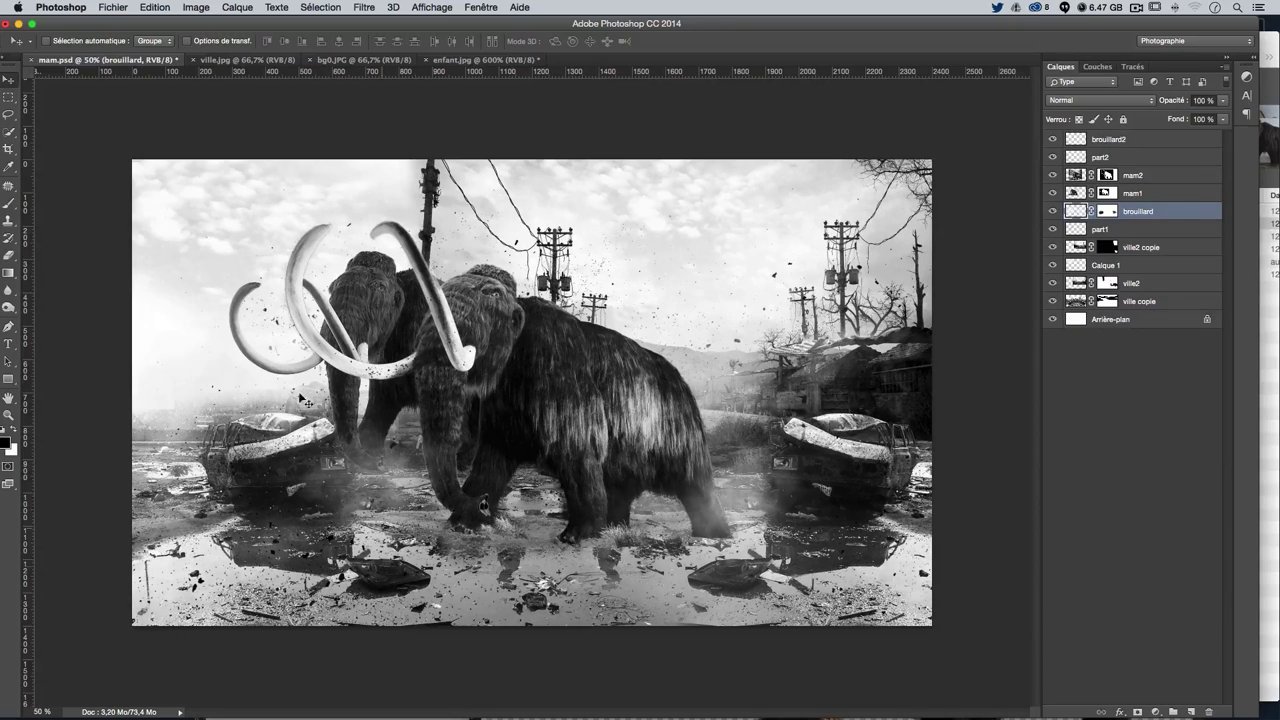
pyautogui.hotkey('ctrl', 'alt', 'shift', 'n')
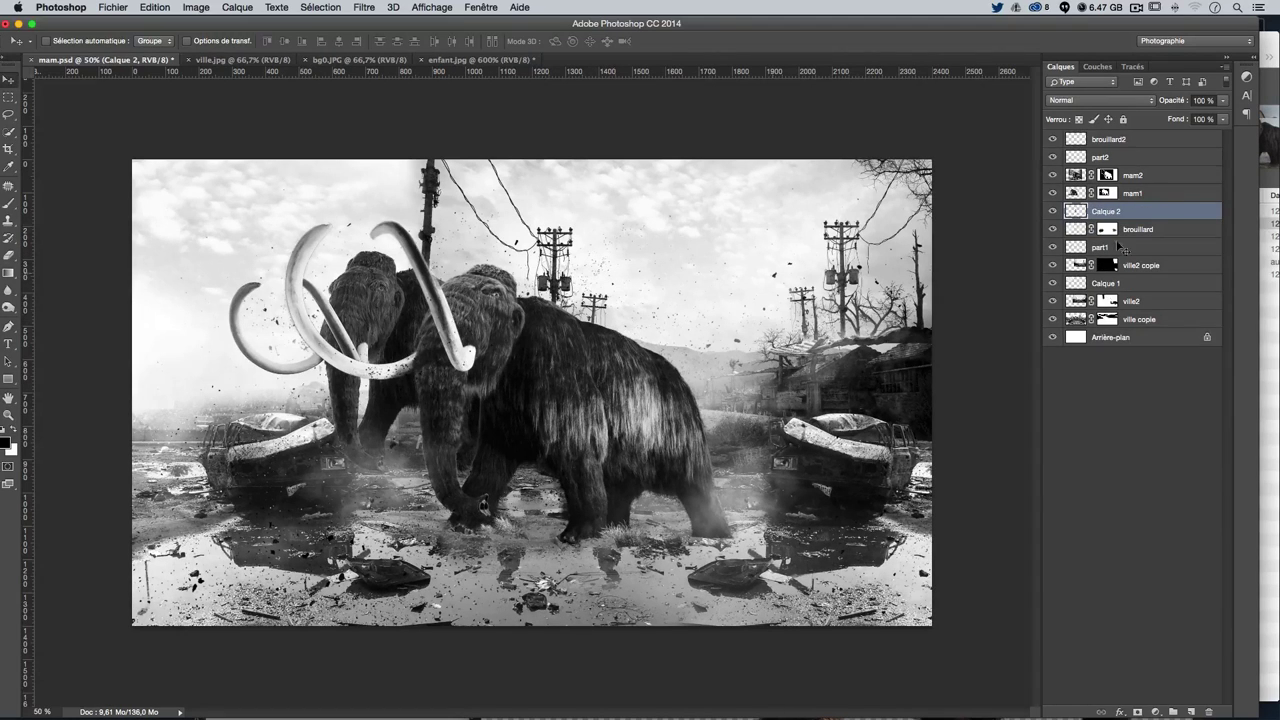
pyautogui.hotkey('ctrl', 'z')
# Paste the colour child above brouillard2, move it to the foreground and name the layer enfant
pyautogui.click(1145, 141)
pyautogui.hotkey('ctrl', 'v')
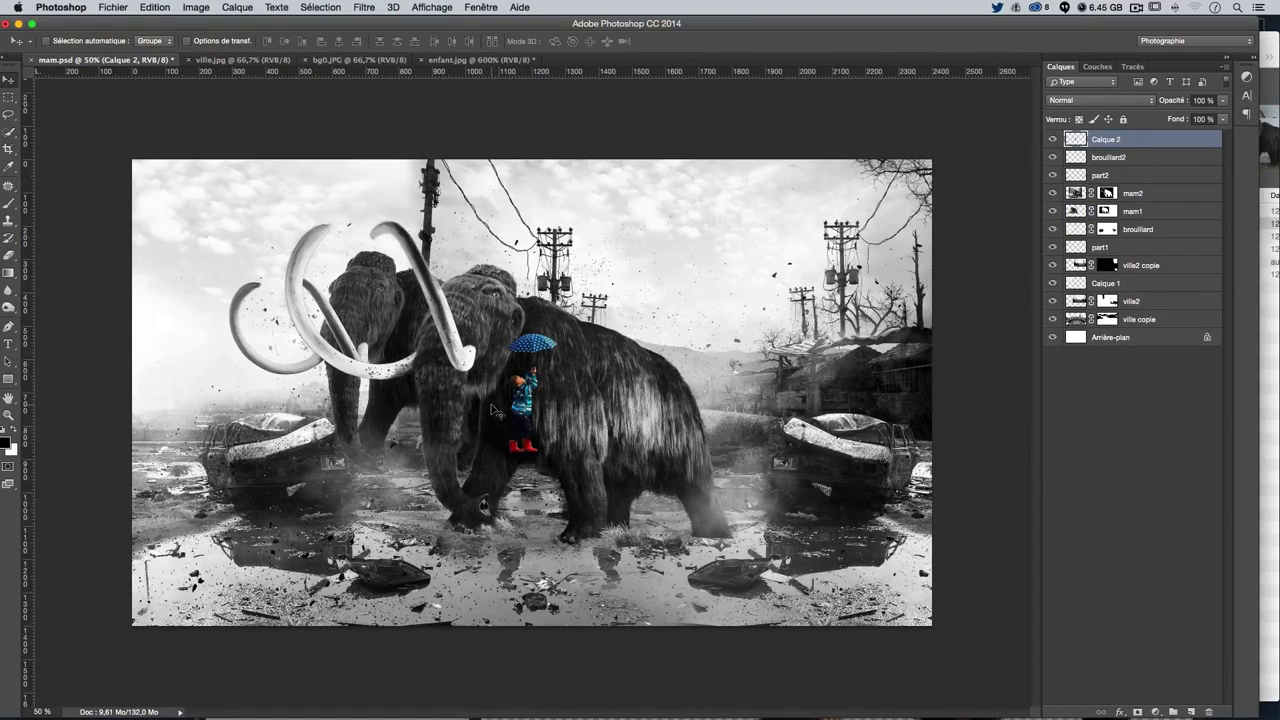
pyautogui.moveTo(538, 240)
pyautogui.mouseDown()
pyautogui.moveTo(538, 258)
pyautogui.moveTo(432, 352)
pyautogui.mouseUp()
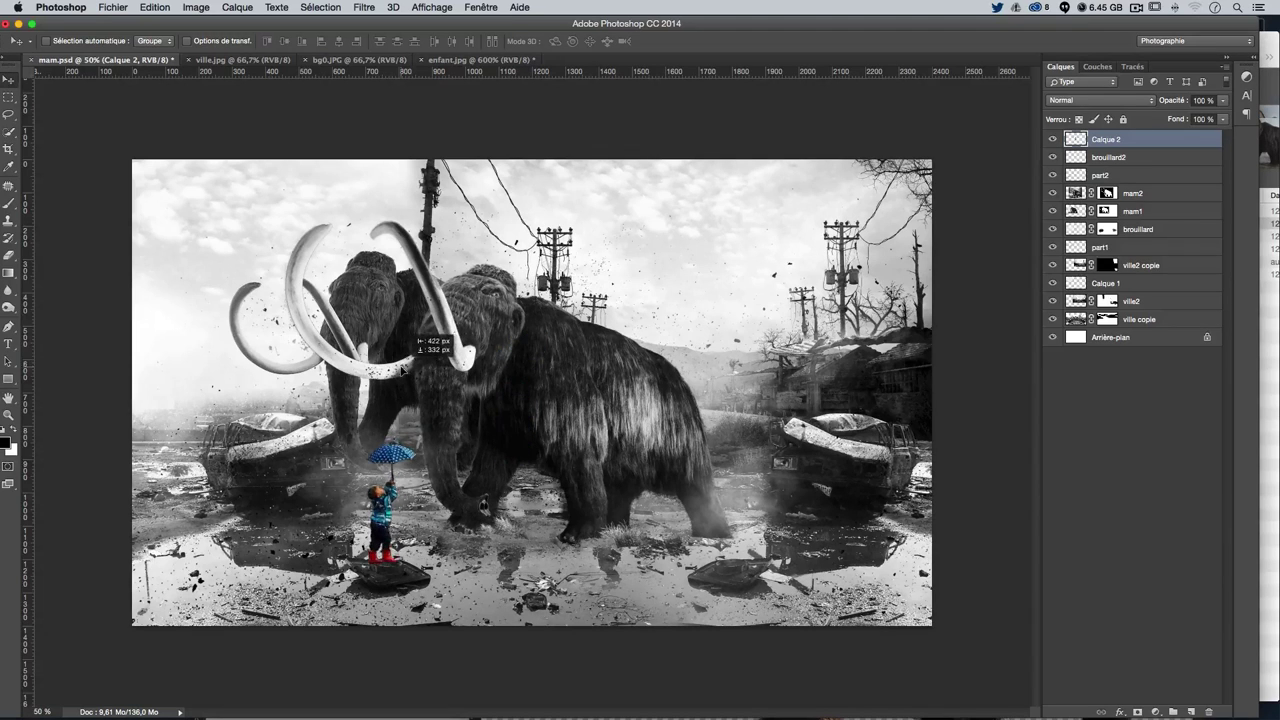
pyautogui.doubleClick(1107, 140)
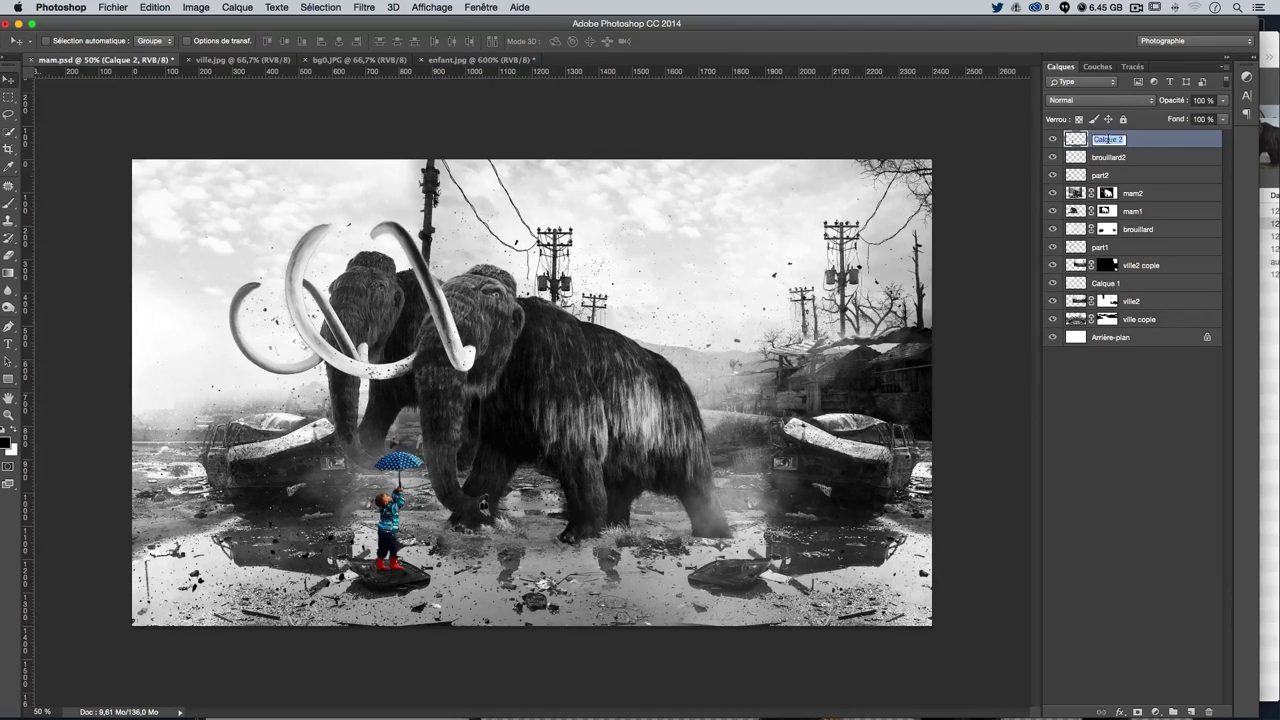
pyautogui.write('enfant')
pyautogui.press('Return')
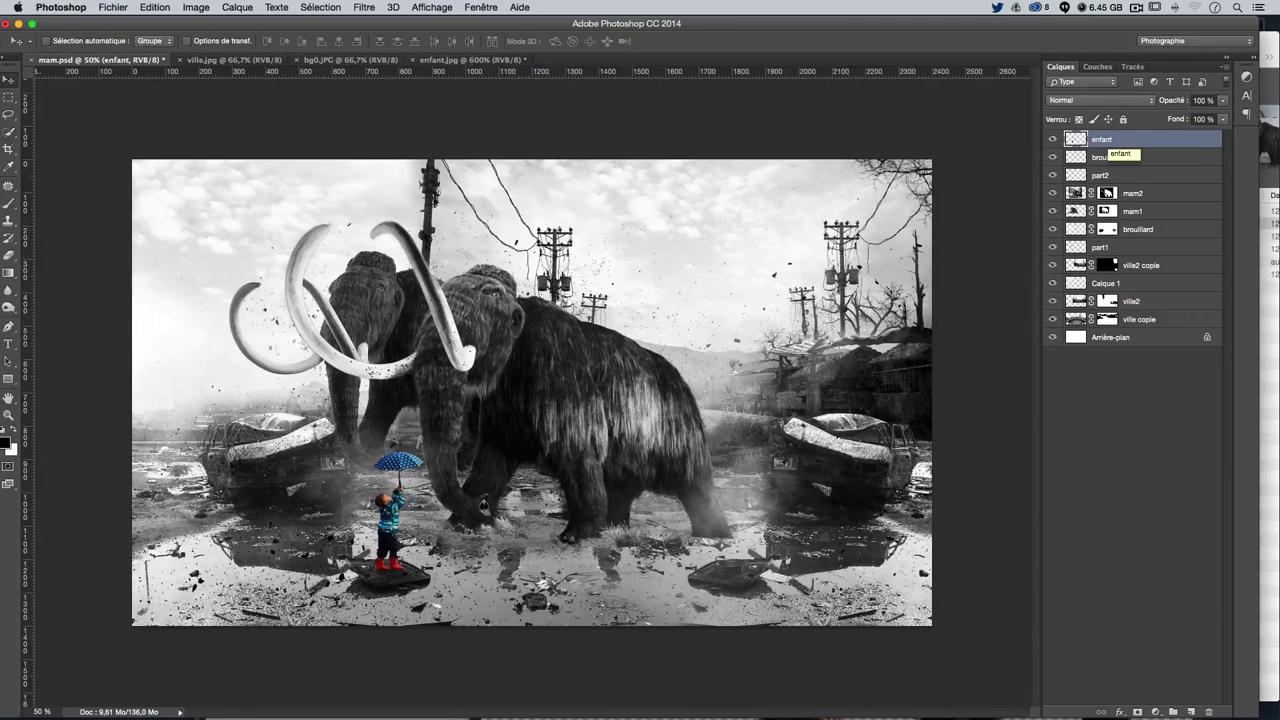
# Scale the enfant layer up to about 130% and nudge it into place on the debris
pyautogui.hotkey('ctrl', 't')
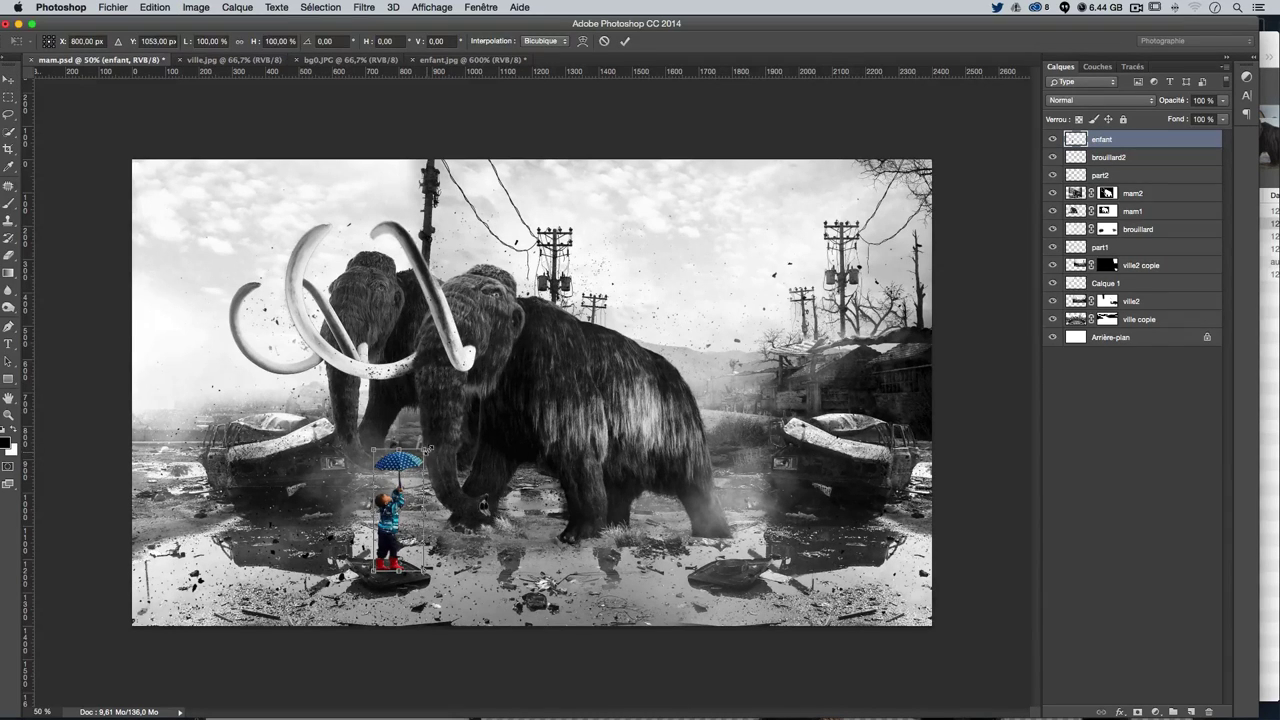
pyautogui.moveTo(428, 451); pyautogui.dragTo(444, 412)
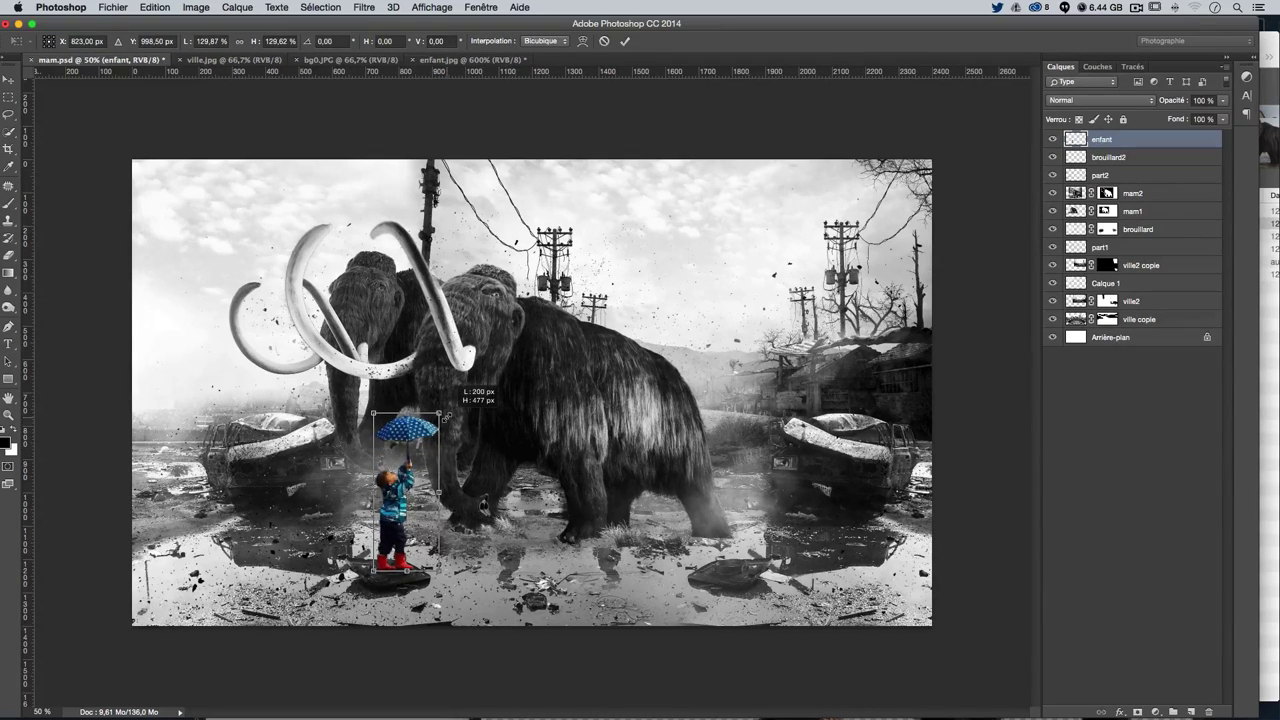
pyautogui.press('Return')
pyautogui.moveTo(612, 446); pyautogui.dragTo(620, 456)
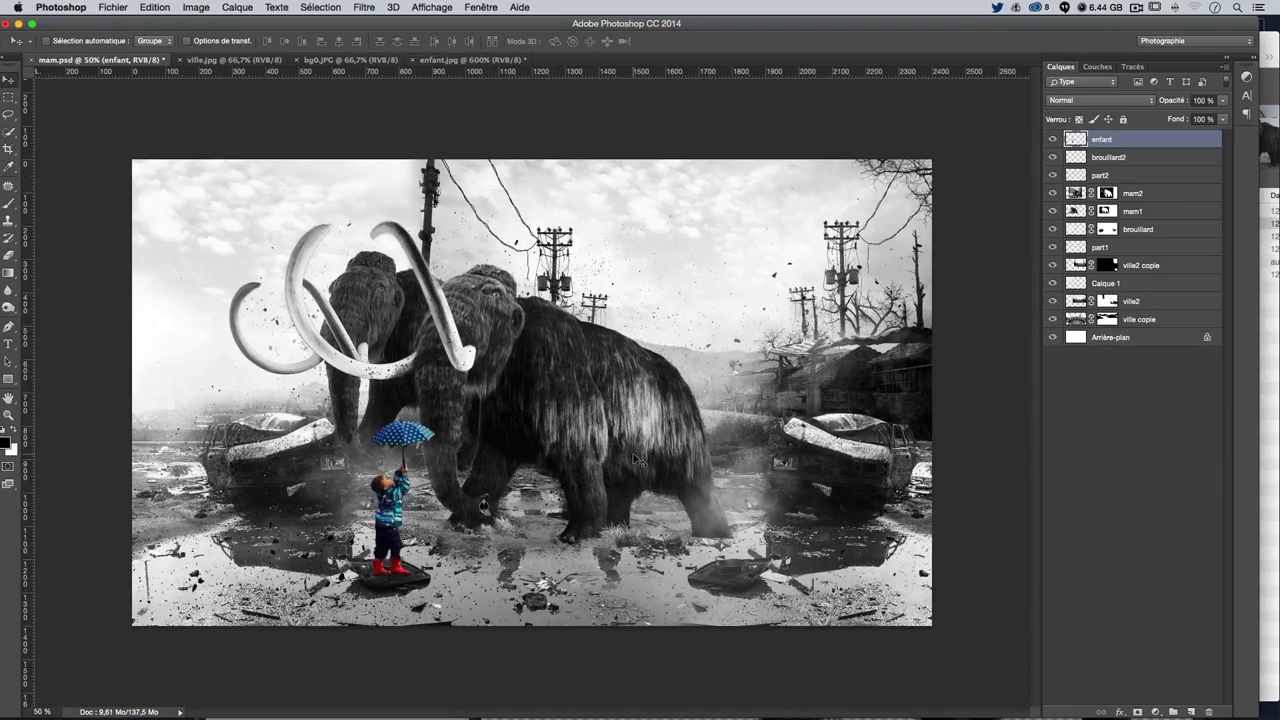
pyautogui.press('Left')
pyautogui.press('Left')
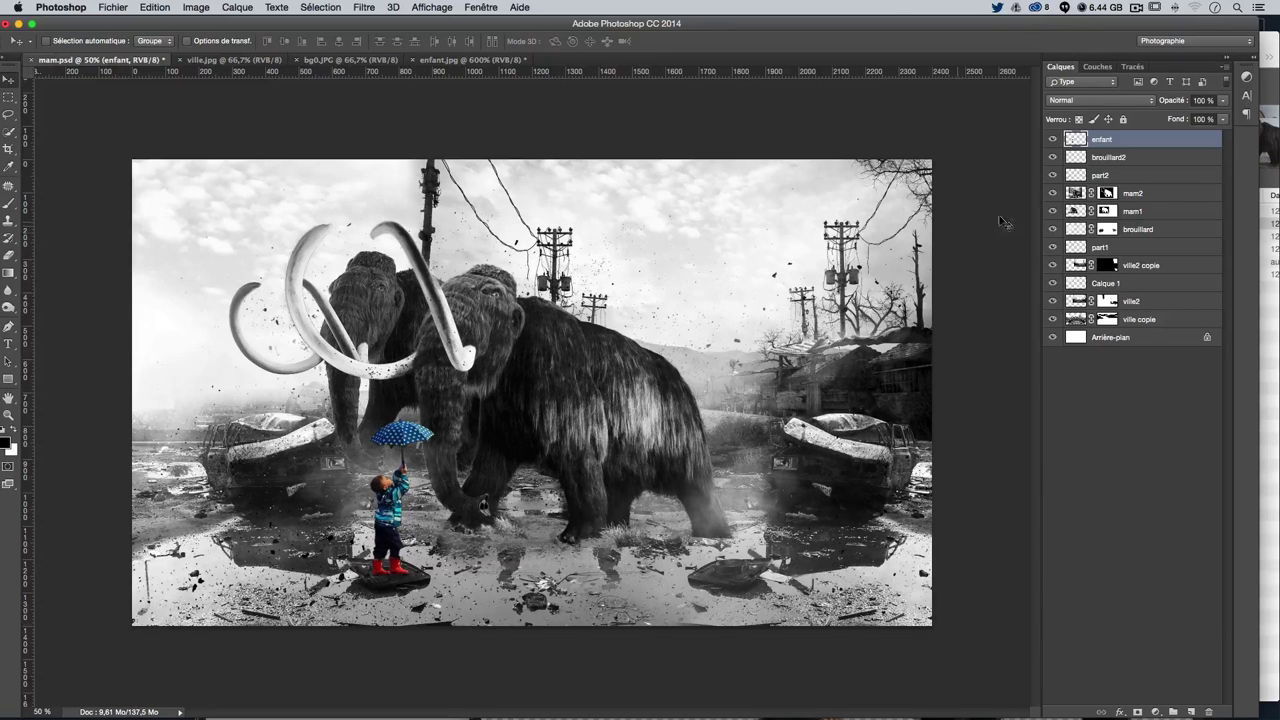
# Add a Noir et blanc adjustment layer clipped to the enfant layer and show its mask settings
pyautogui.click(1155, 711)
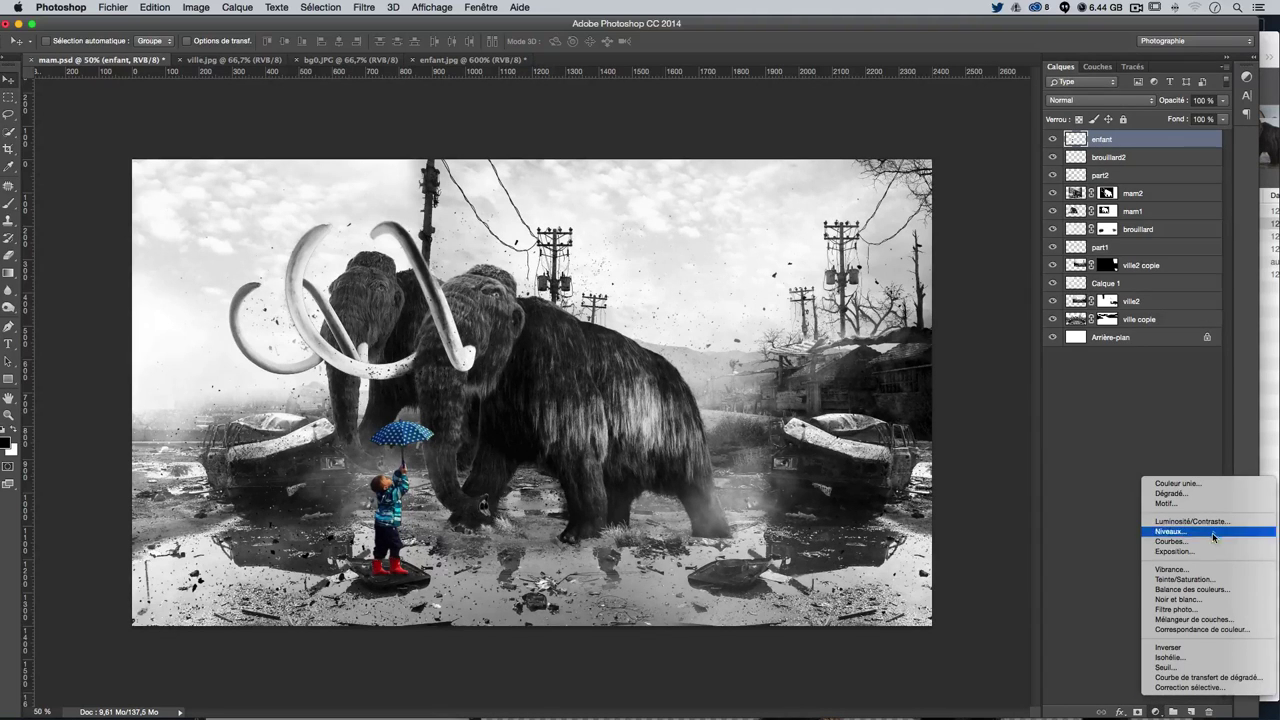
pyautogui.click(1187, 600)
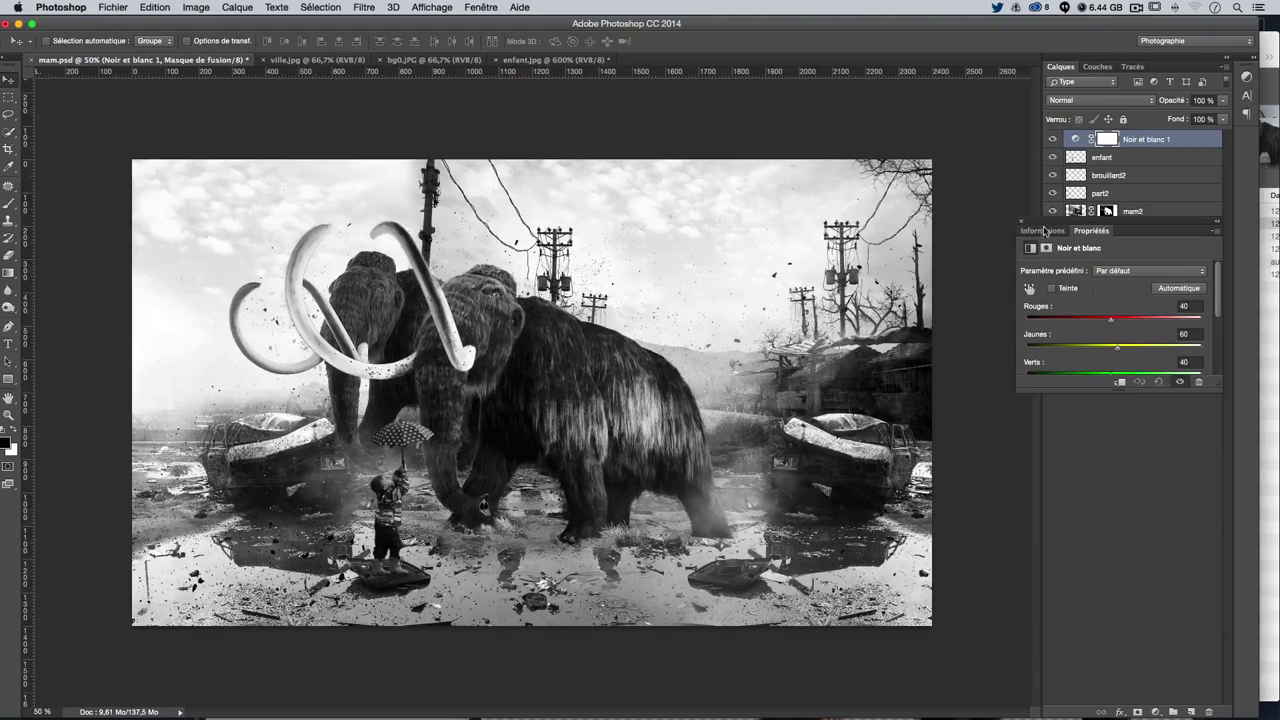
pyautogui.moveTo(1043, 232); pyautogui.dragTo(881, 510)
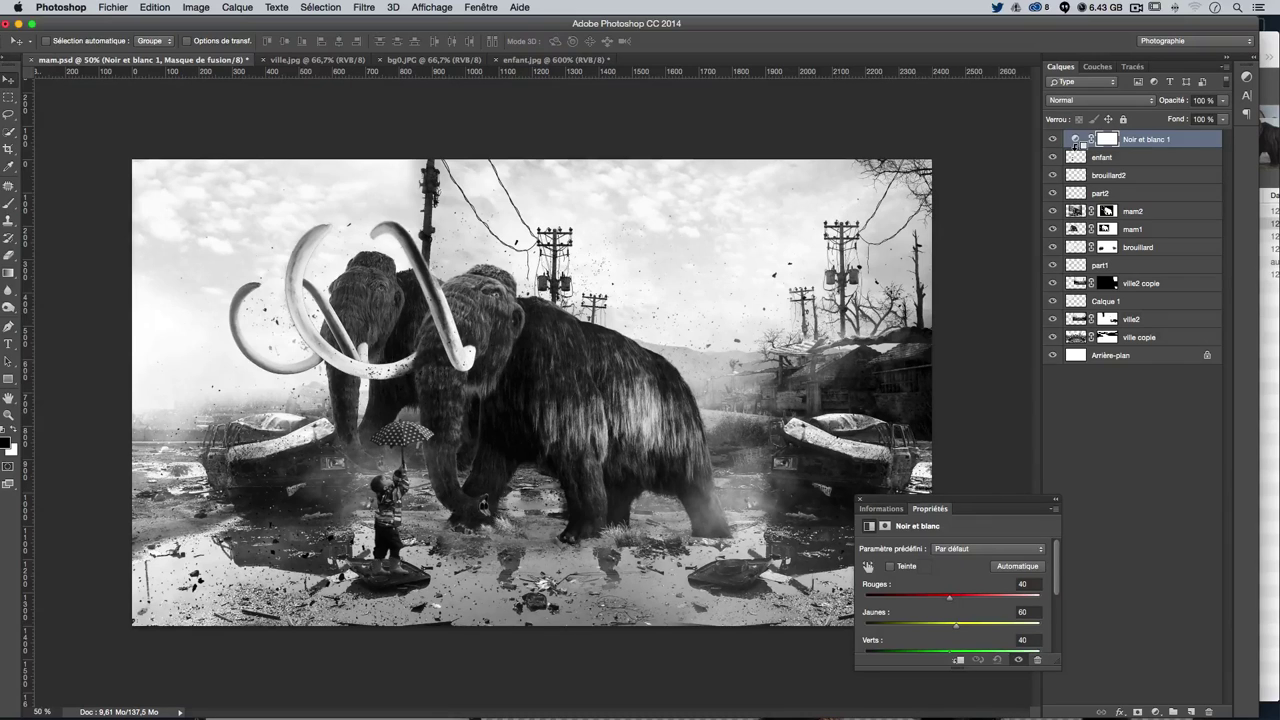
pyautogui.keyDown('alt'); pyautogui.click(1075, 147); pyautogui.keyUp('alt')
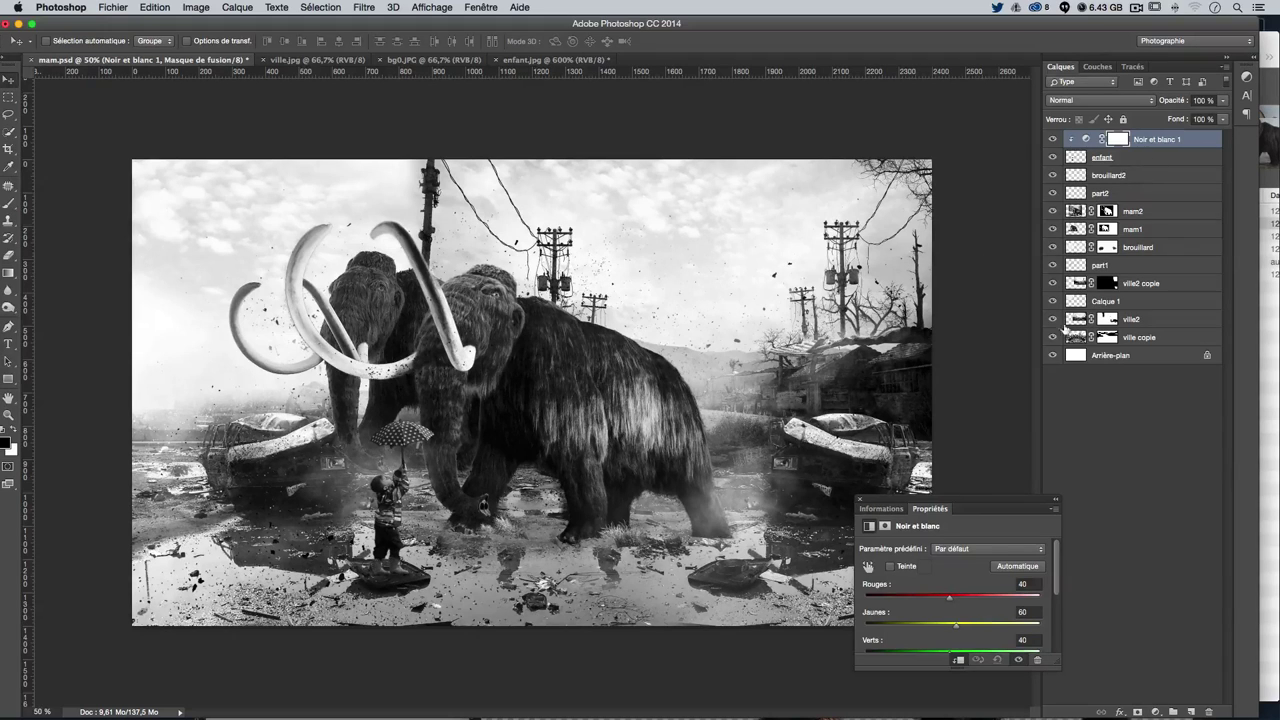
pyautogui.click(1120, 142)
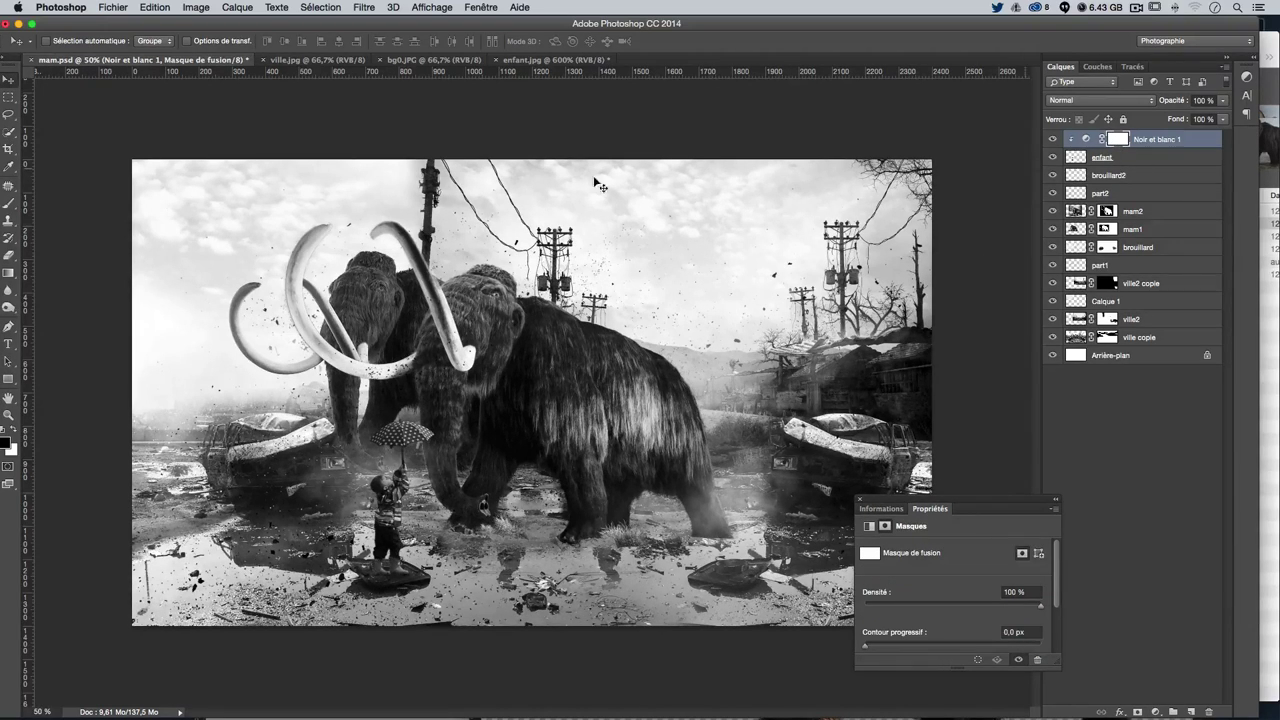
# Select a small soft round brush for painting the adjustment mask
pyautogui.click(9, 203)
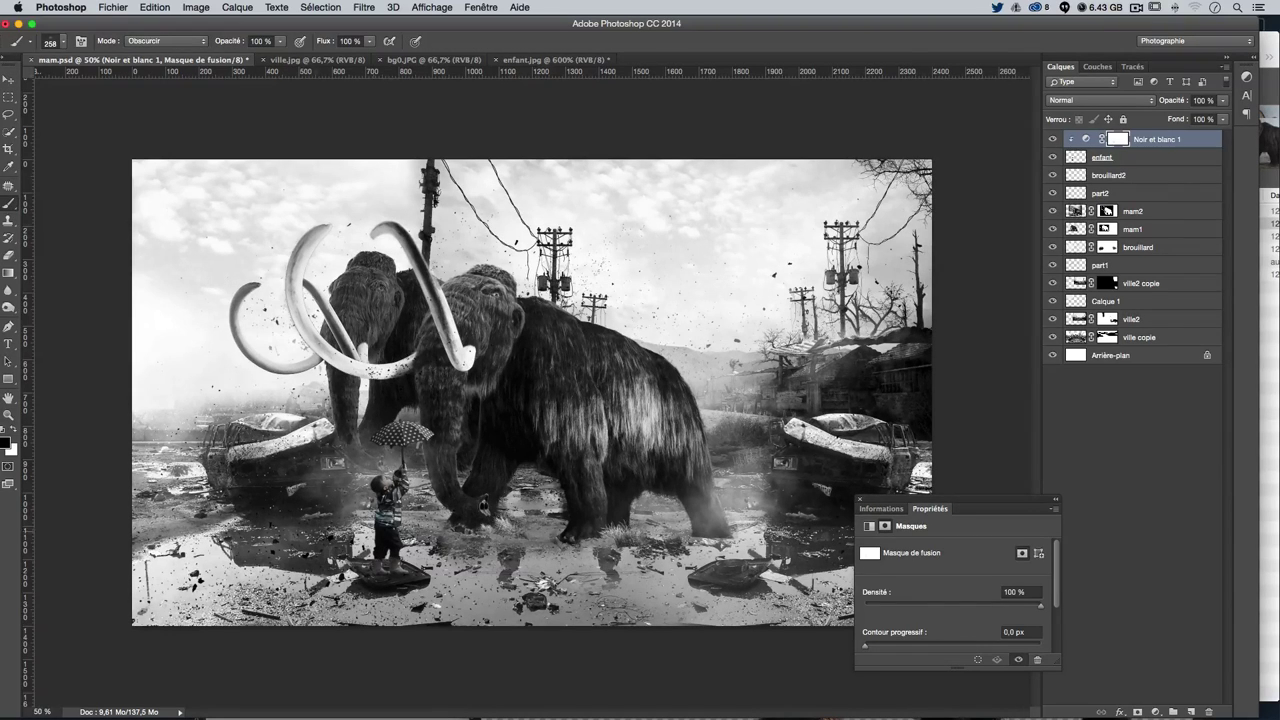
pyautogui.click(63, 42)
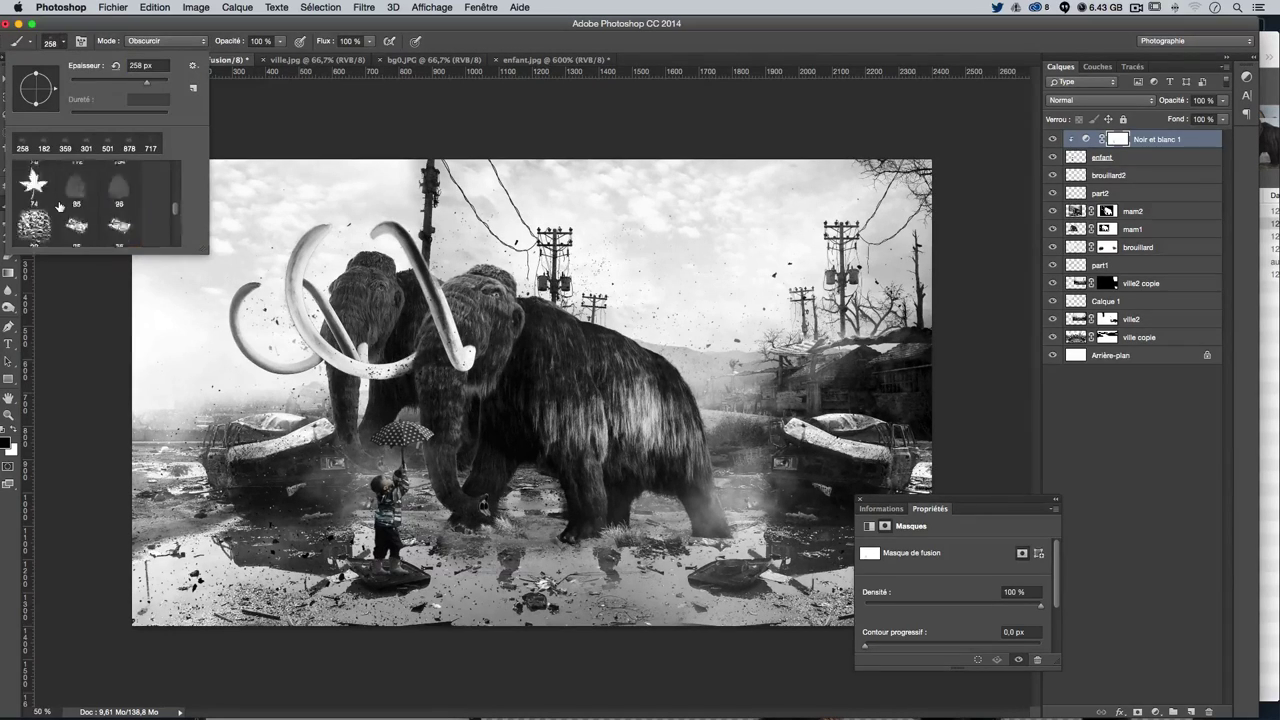
pyautogui.click(34, 182)
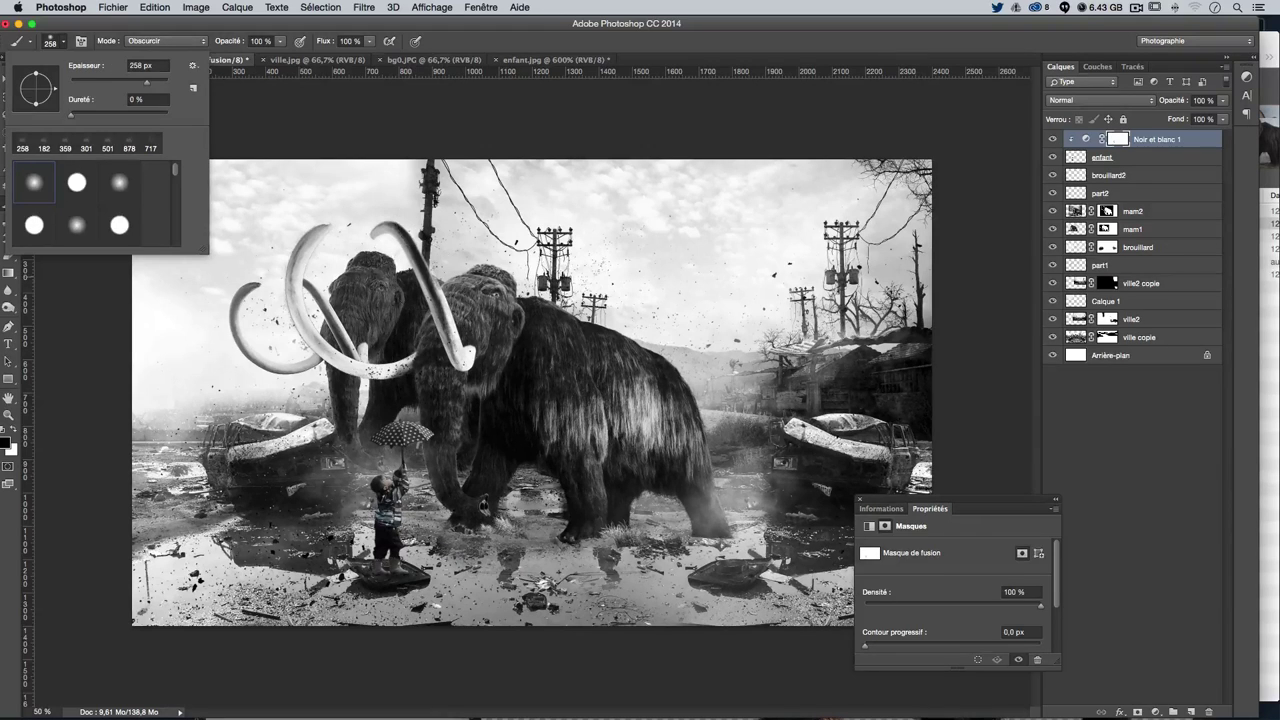
pyautogui.moveTo(423, 275); pyautogui.dragTo(382, 285)
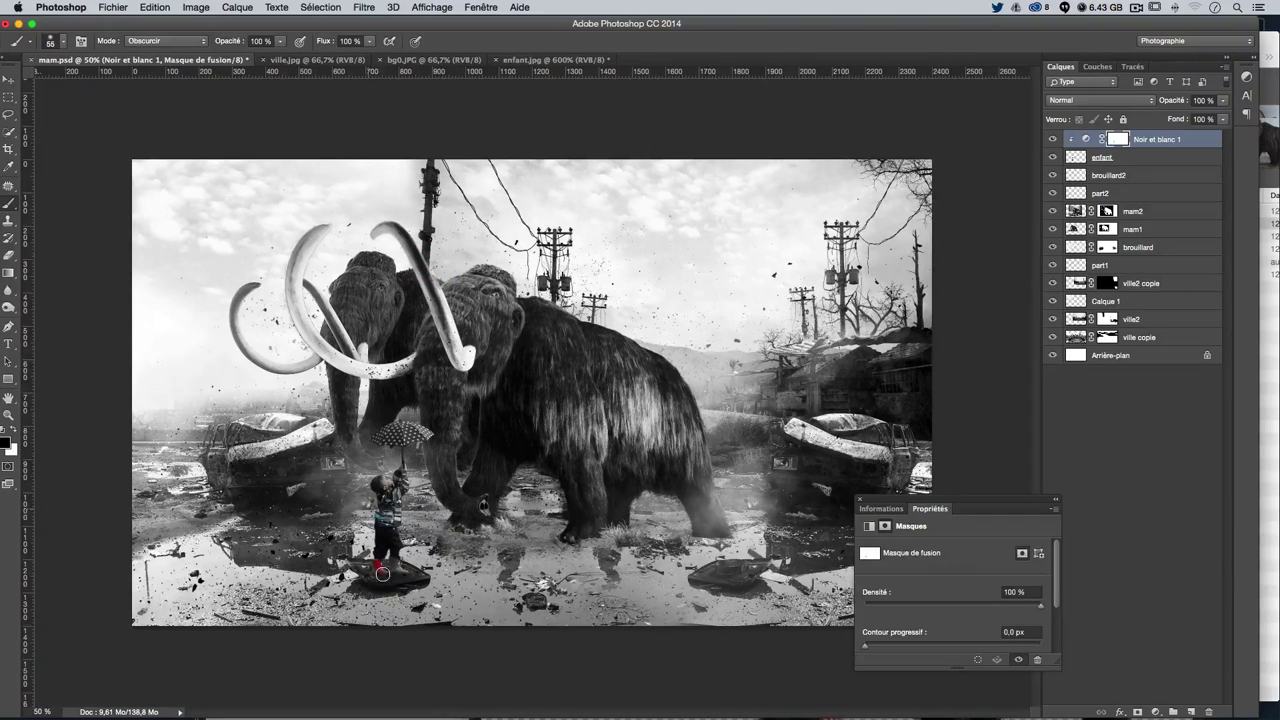
# Paint the mask at 14% opacity to restore the red boots, blue jacket and umbrella
pyautogui.moveTo(376, 566); pyautogui.dragTo(386, 570)
pyautogui.hotkey('ctrl', 'z')
pyautogui.moveTo(280, 41); pyautogui.dragTo(226, 60)
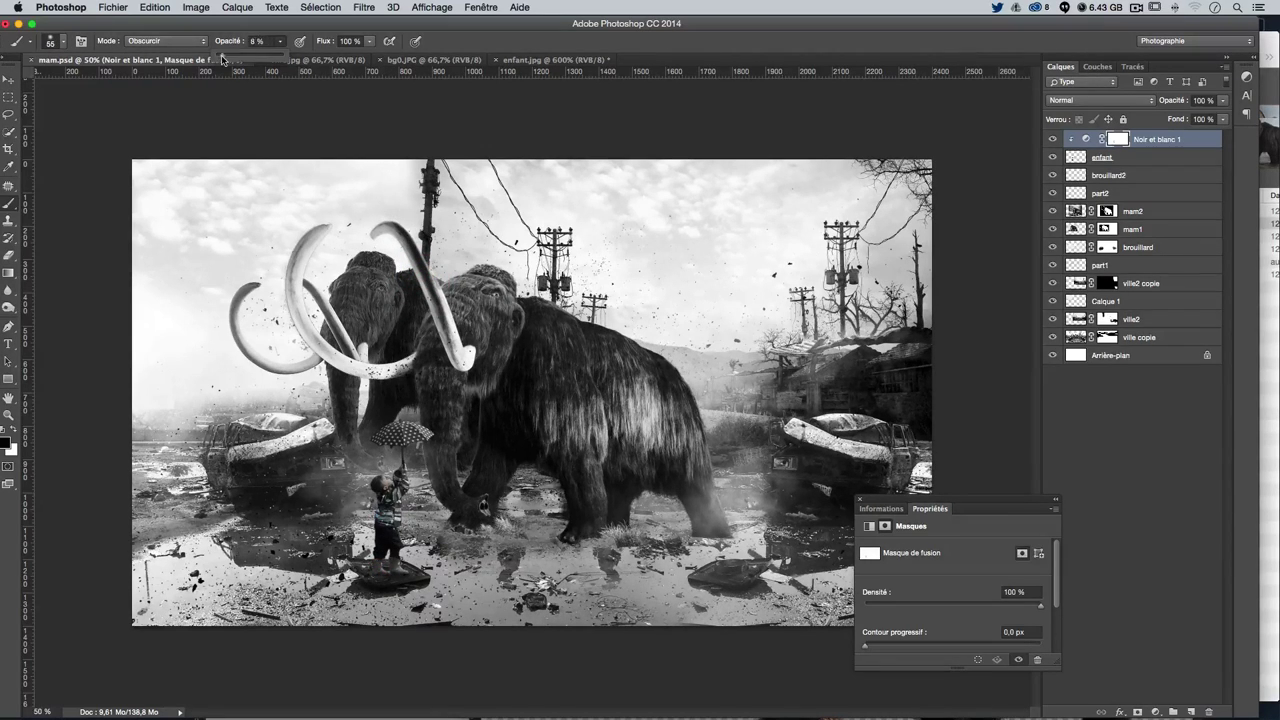
pyautogui.moveTo(365, 377); pyautogui.dragTo(384, 378)
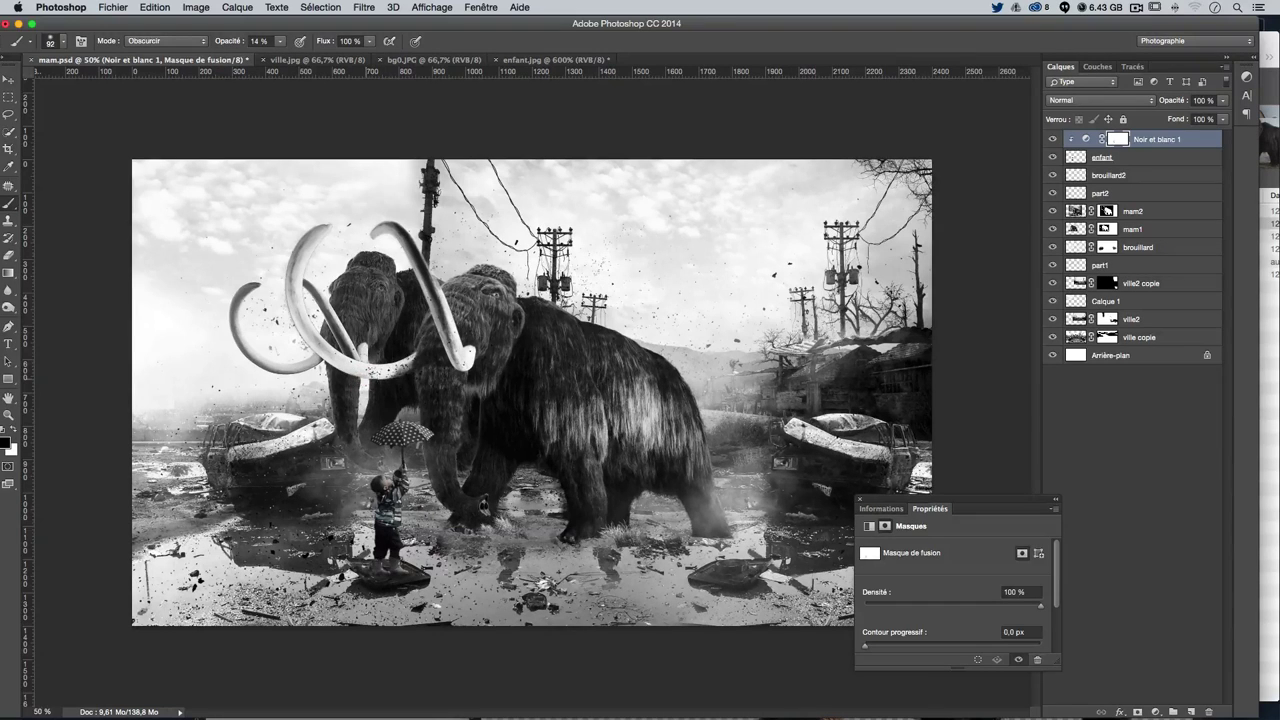
pyautogui.moveTo(376, 574); pyautogui.dragTo(385, 572)
pyautogui.moveTo(445, 466); pyautogui.dragTo(439, 468)
pyautogui.moveTo(358, 489); pyautogui.dragTo(330, 489)
pyautogui.click(858, 498)
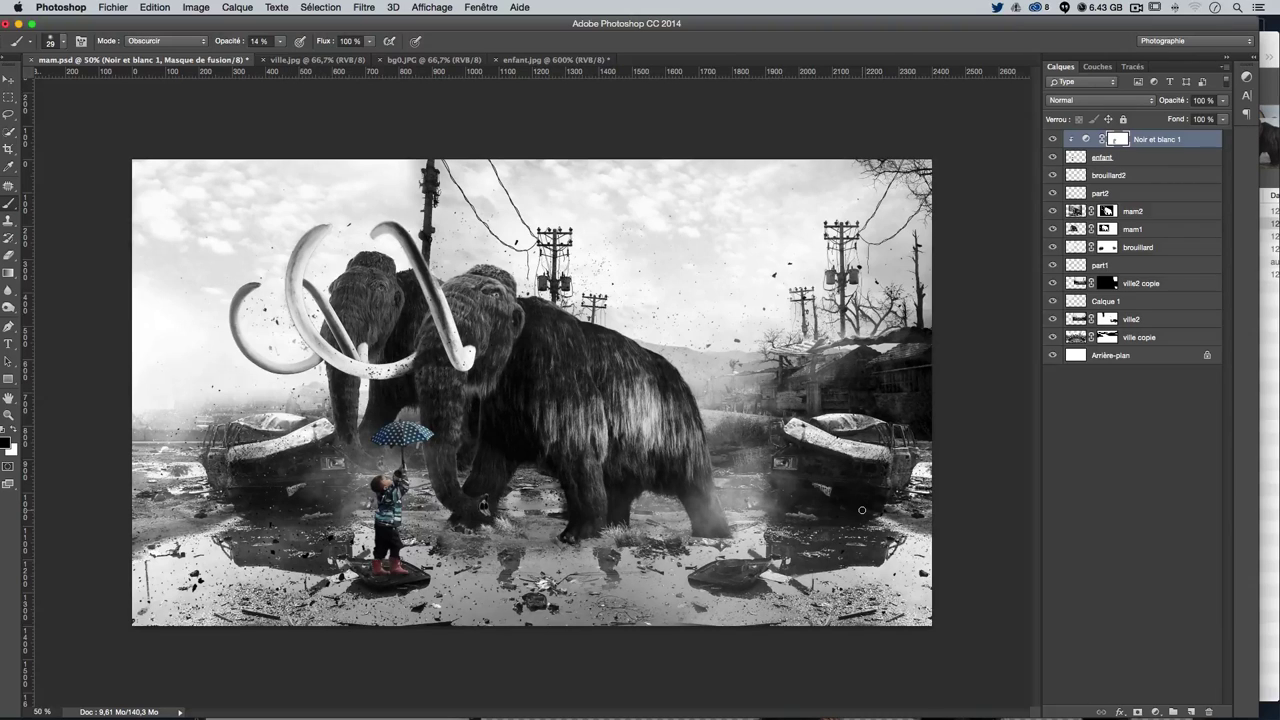
# Place pluie.jpg from the source images folder into the composite as a rain layer
pyautogui.click(1269, 314)
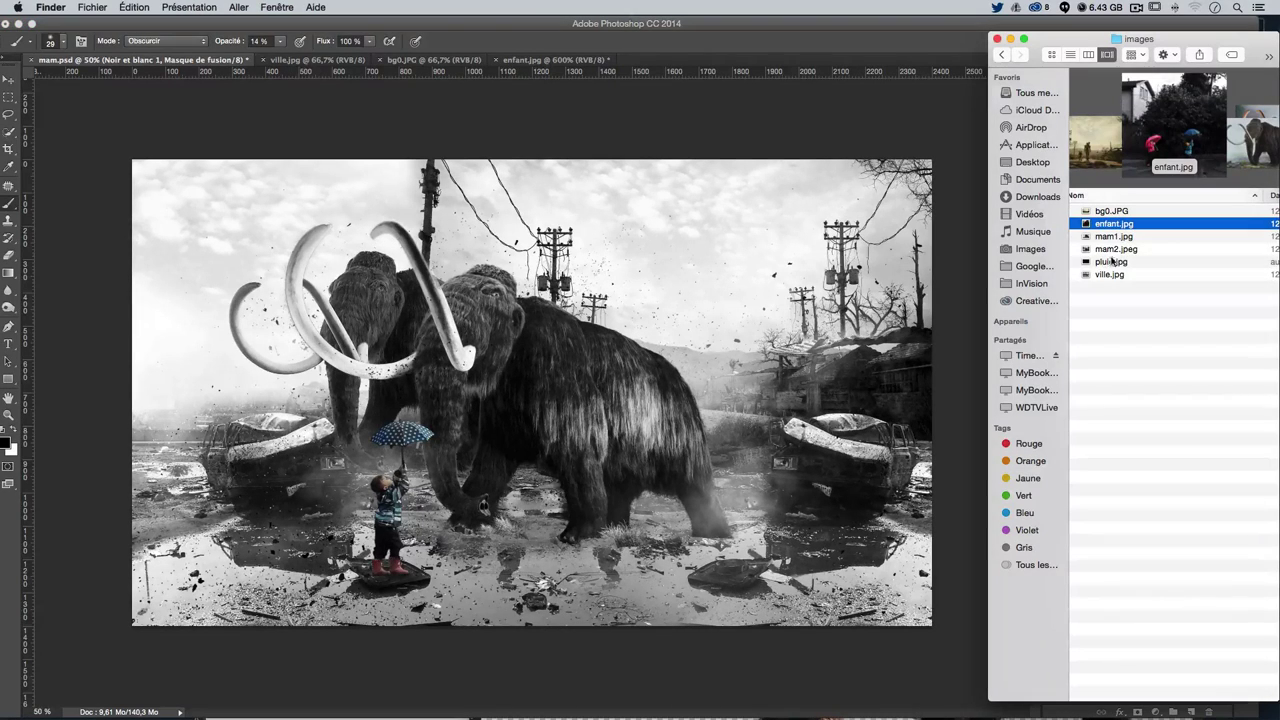
pyautogui.moveTo(1112, 261); pyautogui.dragTo(296, 255)
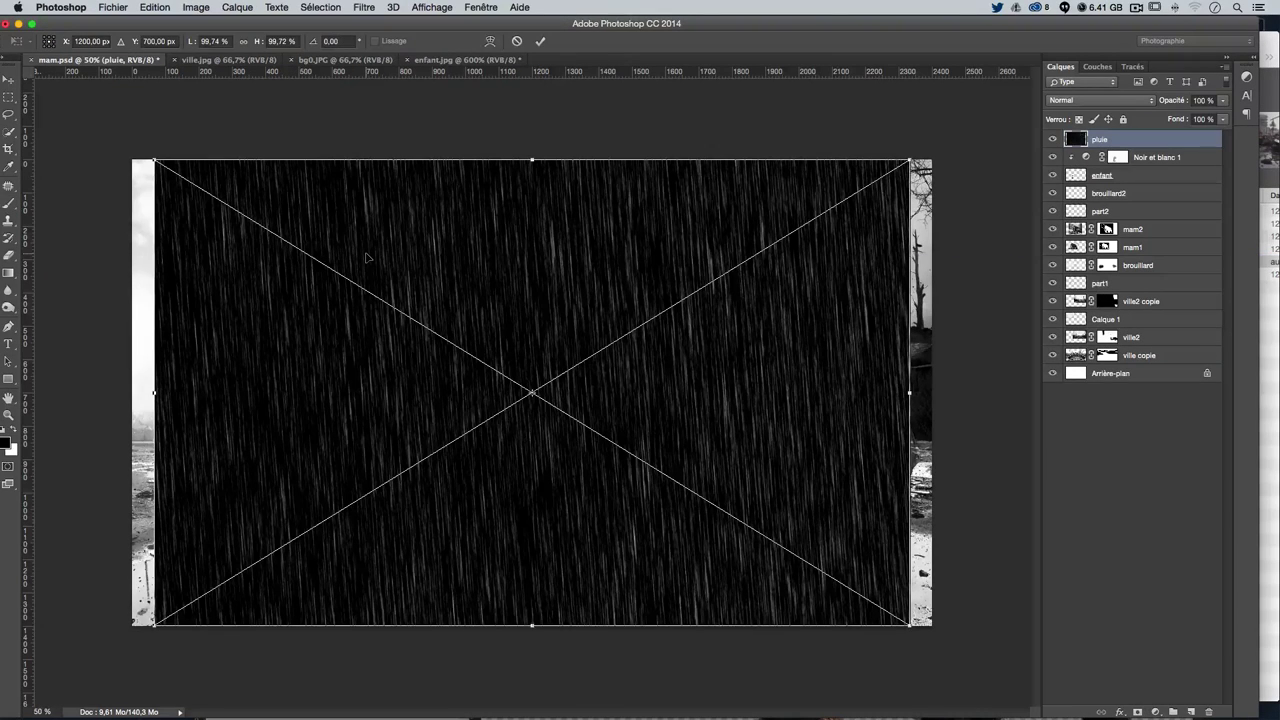
pyautogui.press('Return')
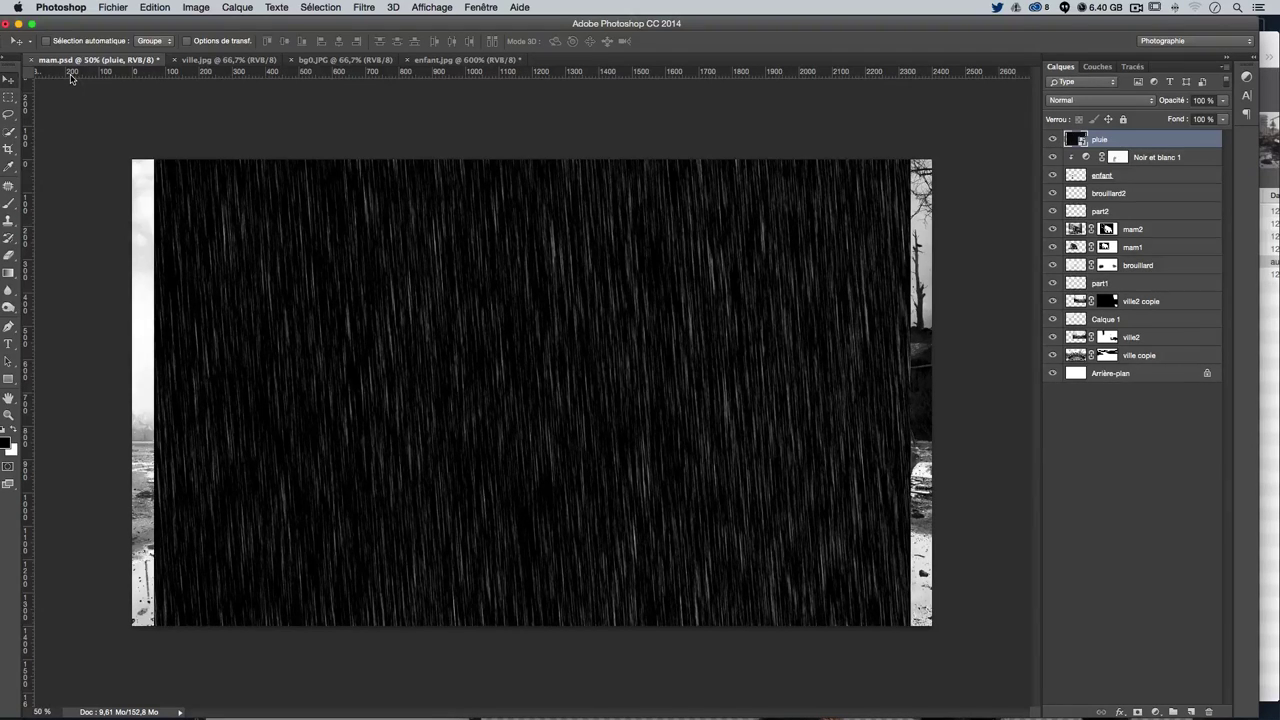
# Set the pluie layer to Superposition blend mode and nudge it slightly left
pyautogui.click(1085, 97)
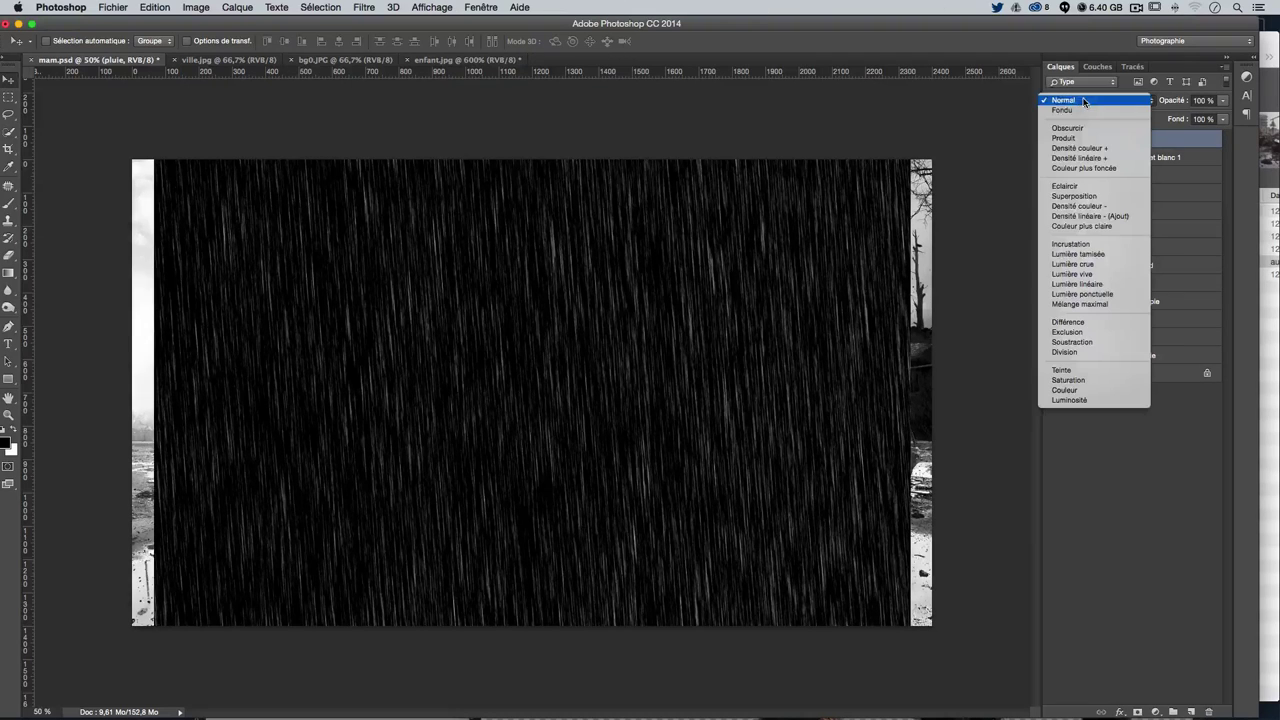
pyautogui.click(1094, 197)
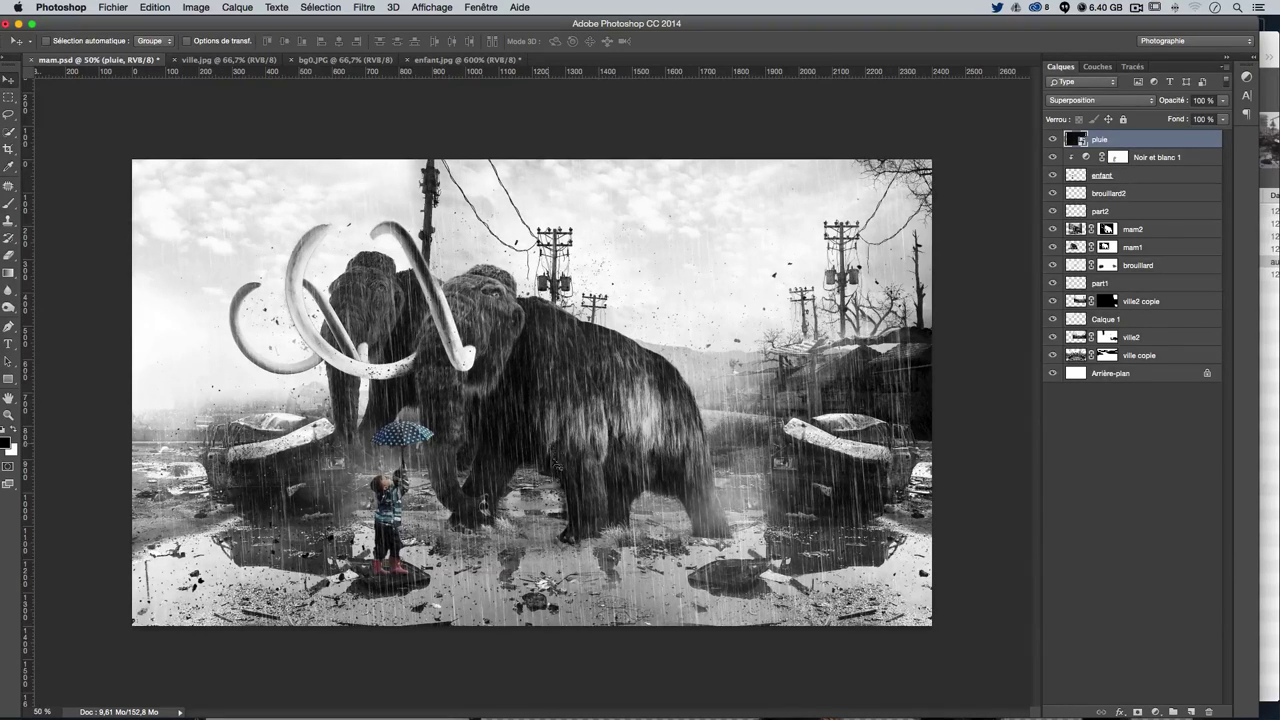
pyautogui.moveTo(566, 518)
pyautogui.mouseDown()
pyautogui.moveTo(556, 500)
pyautogui.moveTo(550, 519)
pyautogui.mouseUp()
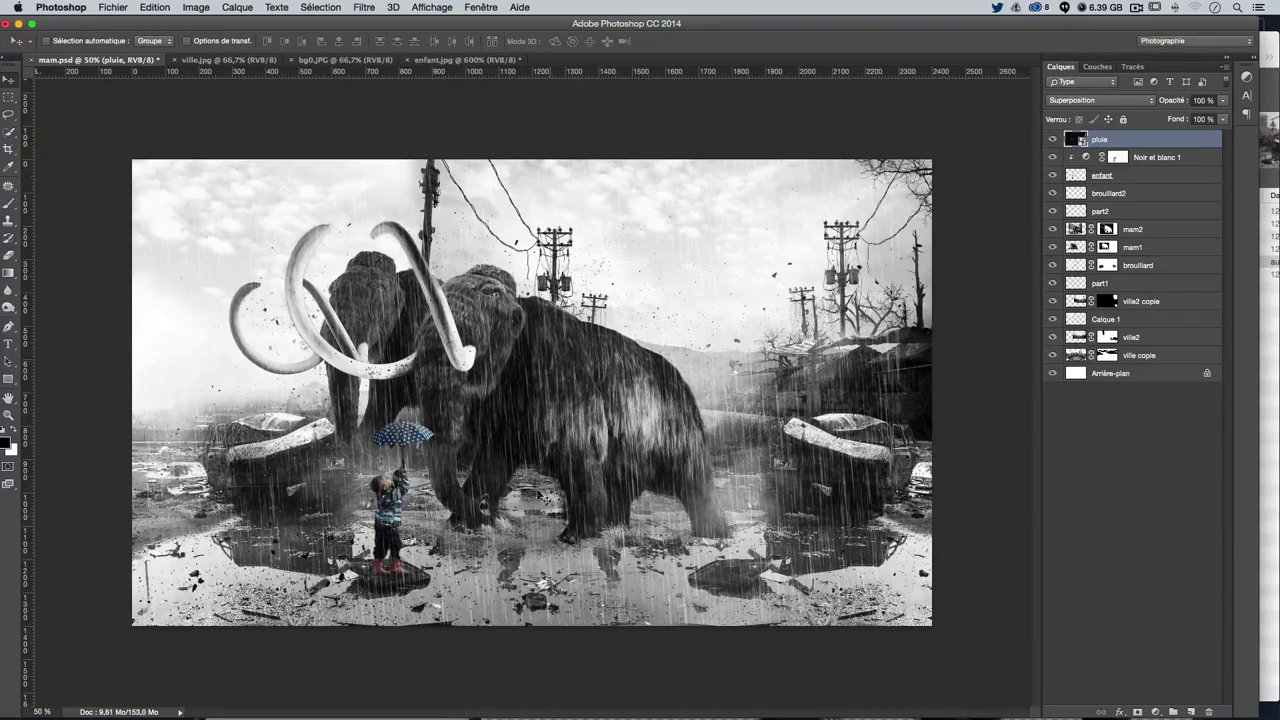
# Scale the pluie layer to about 105% and move it down about 14 px
pyautogui.hotkey('ctrl', 't')
pyautogui.moveTo(136, 150); pyautogui.dragTo(133, 153)
pyautogui.moveTo(899, 153); pyautogui.dragTo(931, 132)
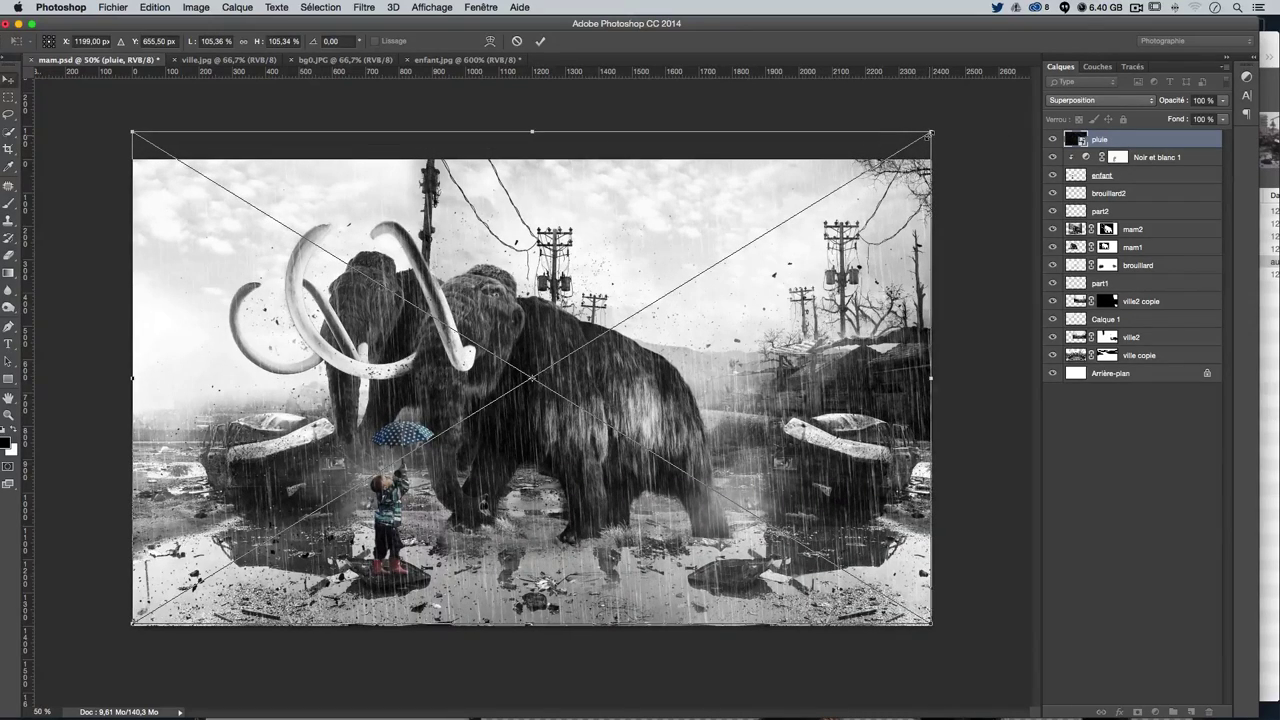
pyautogui.press('Return')
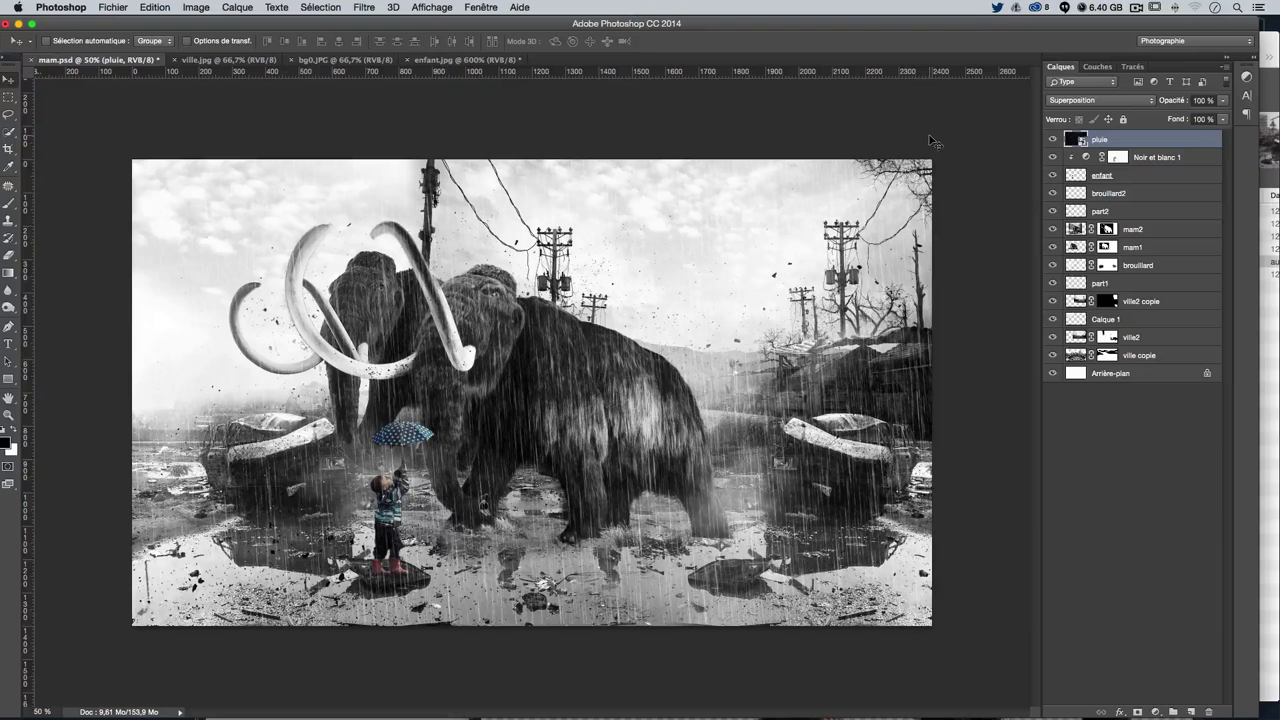
pyautogui.hotkey('ctrl', 't')
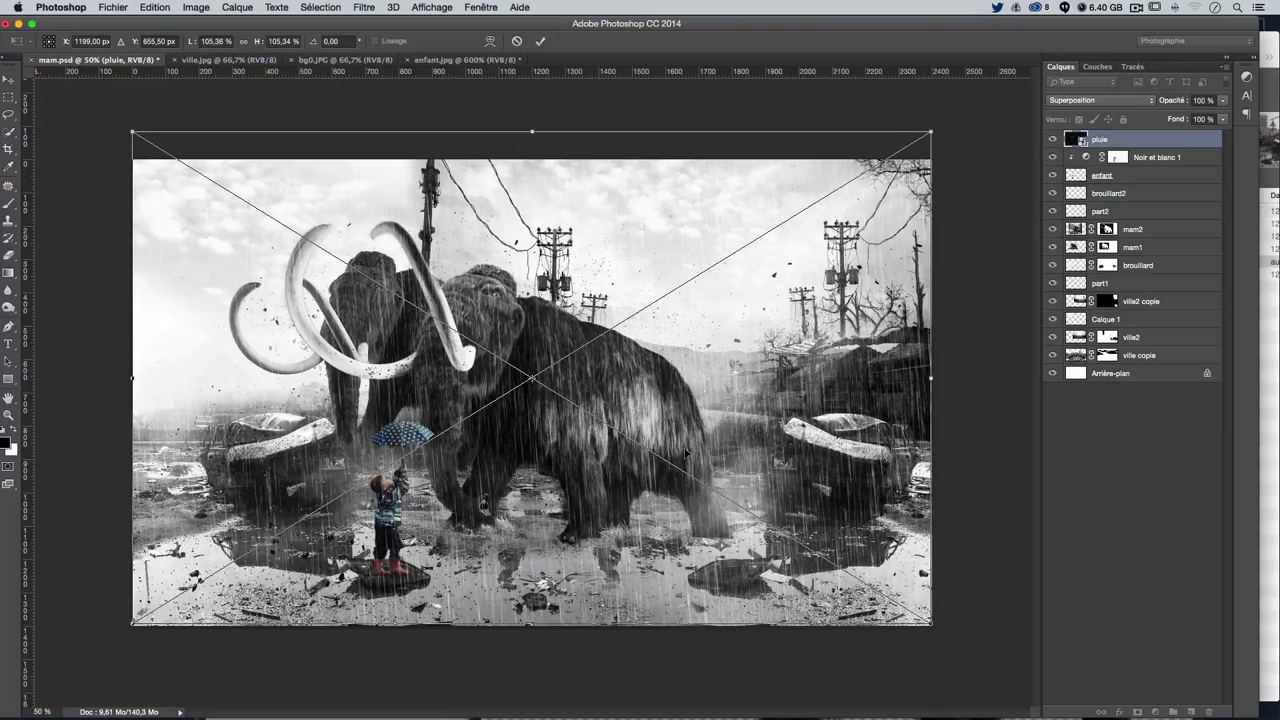
pyautogui.moveTo(687, 451); pyautogui.dragTo(686, 457)
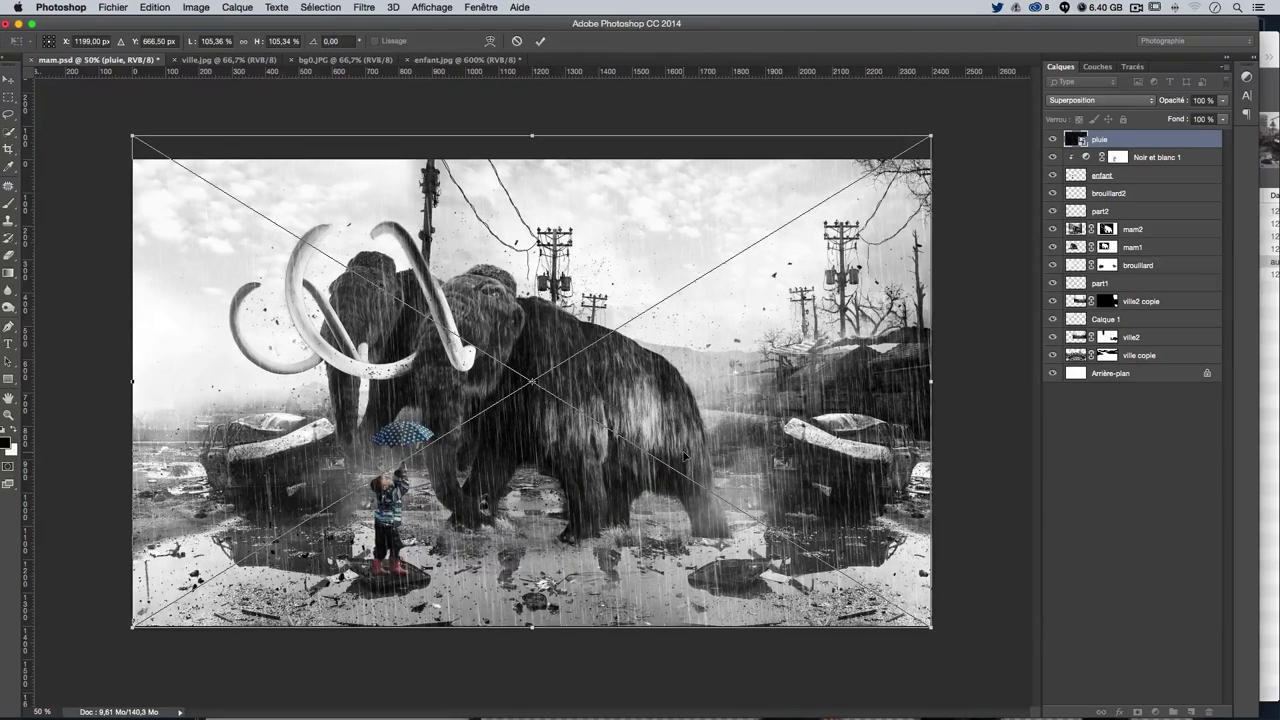
pyautogui.press('Return')
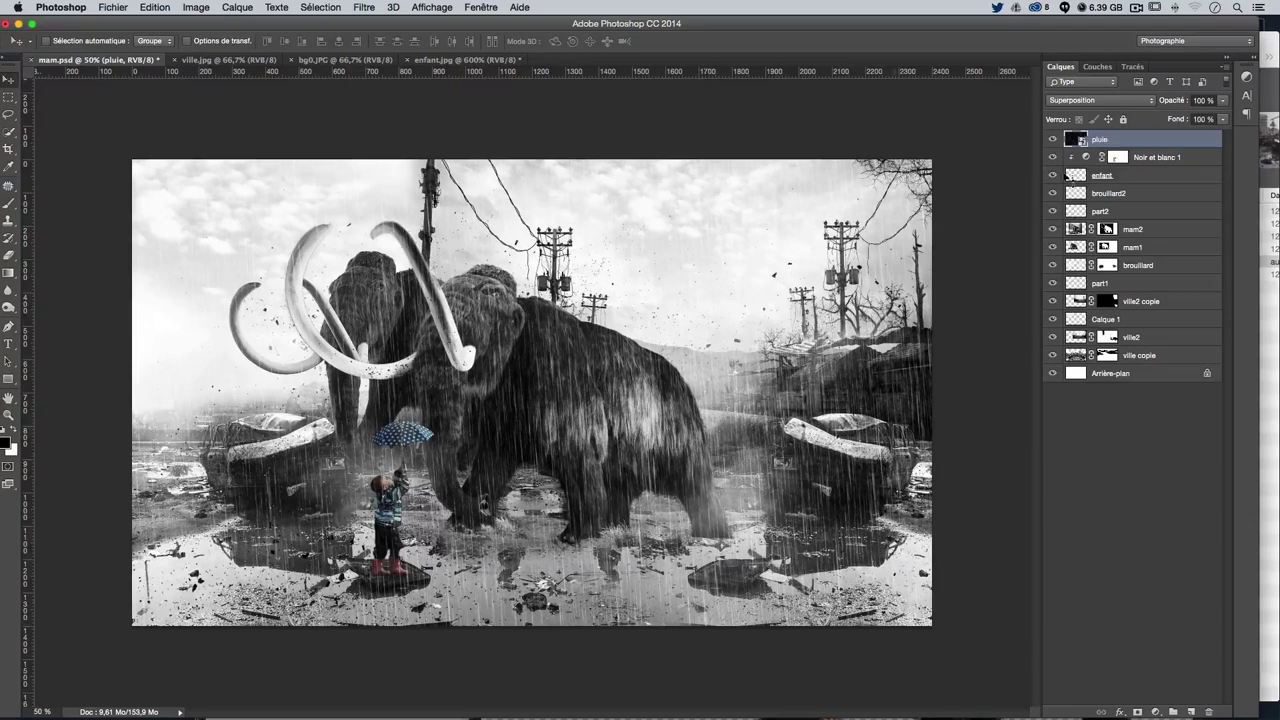
# Add a new empty layer named eau
pyautogui.click(1191, 711)
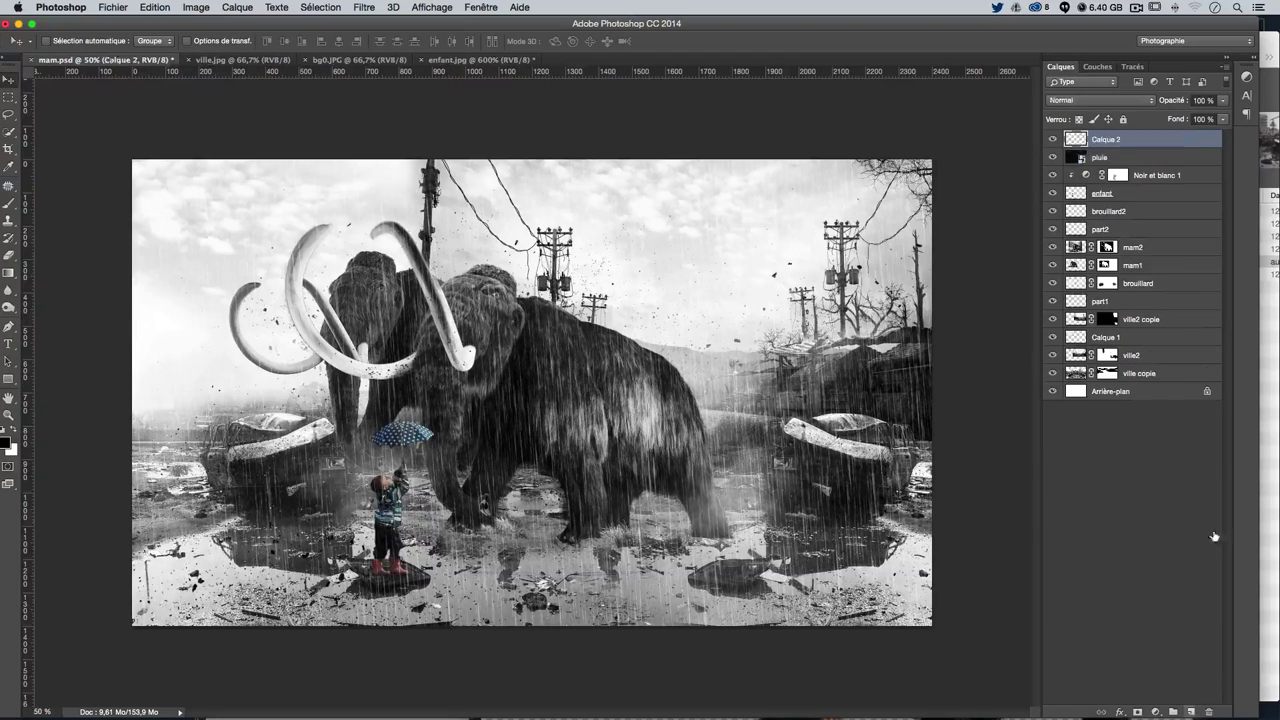
pyautogui.doubleClick(1100, 139)
pyautogui.write('d')
pyautogui.press('Return')
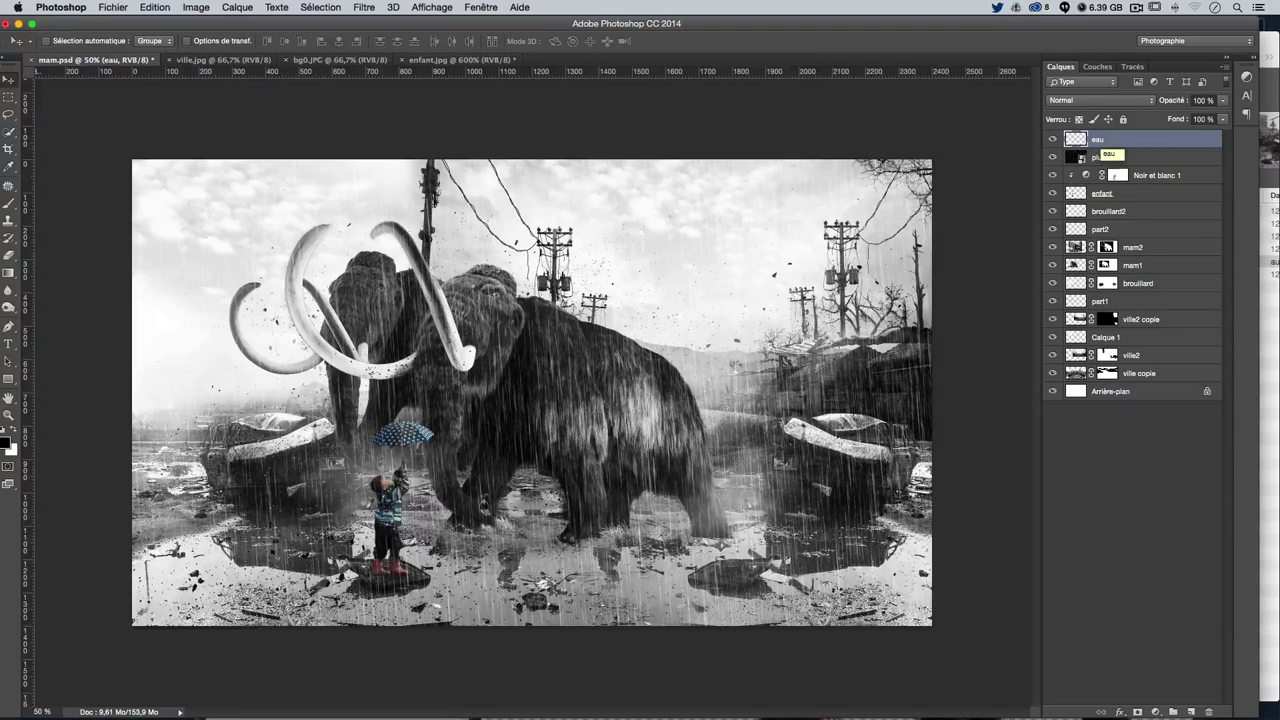
# Append the SS-water-II brush set to the brush presets and browse its brushes
pyautogui.click(6, 203)
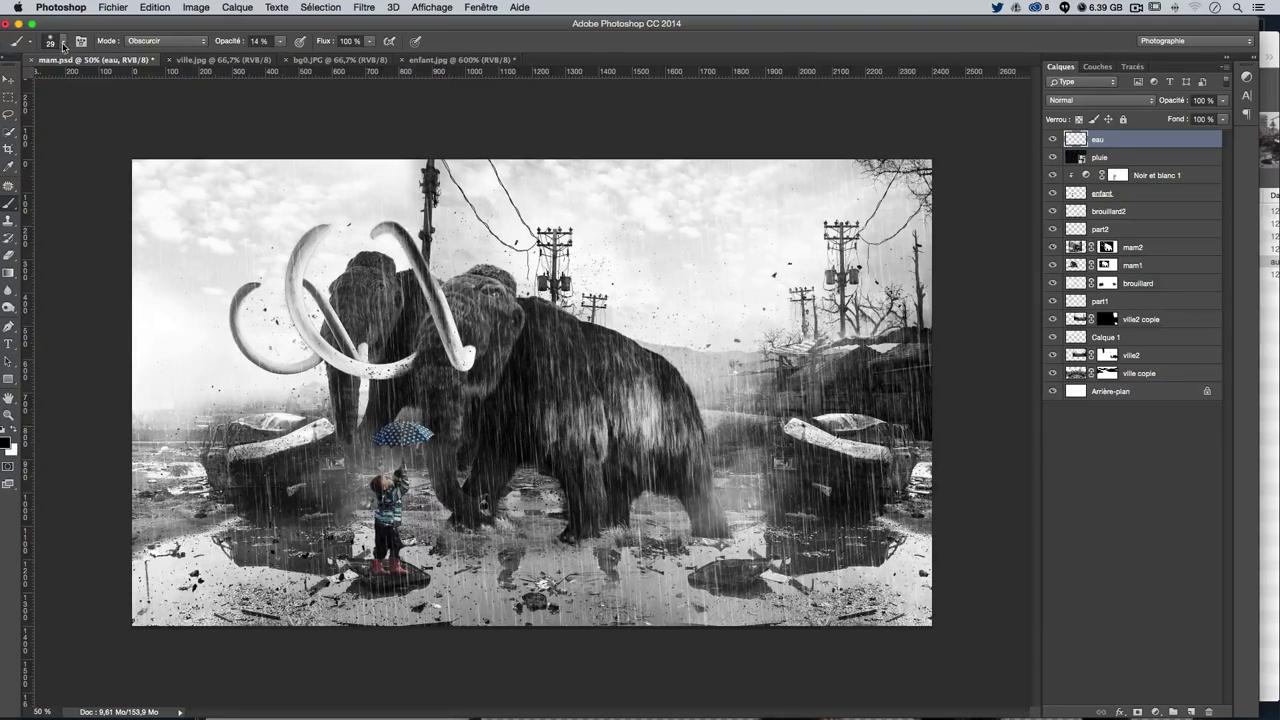
pyautogui.click(65, 45)
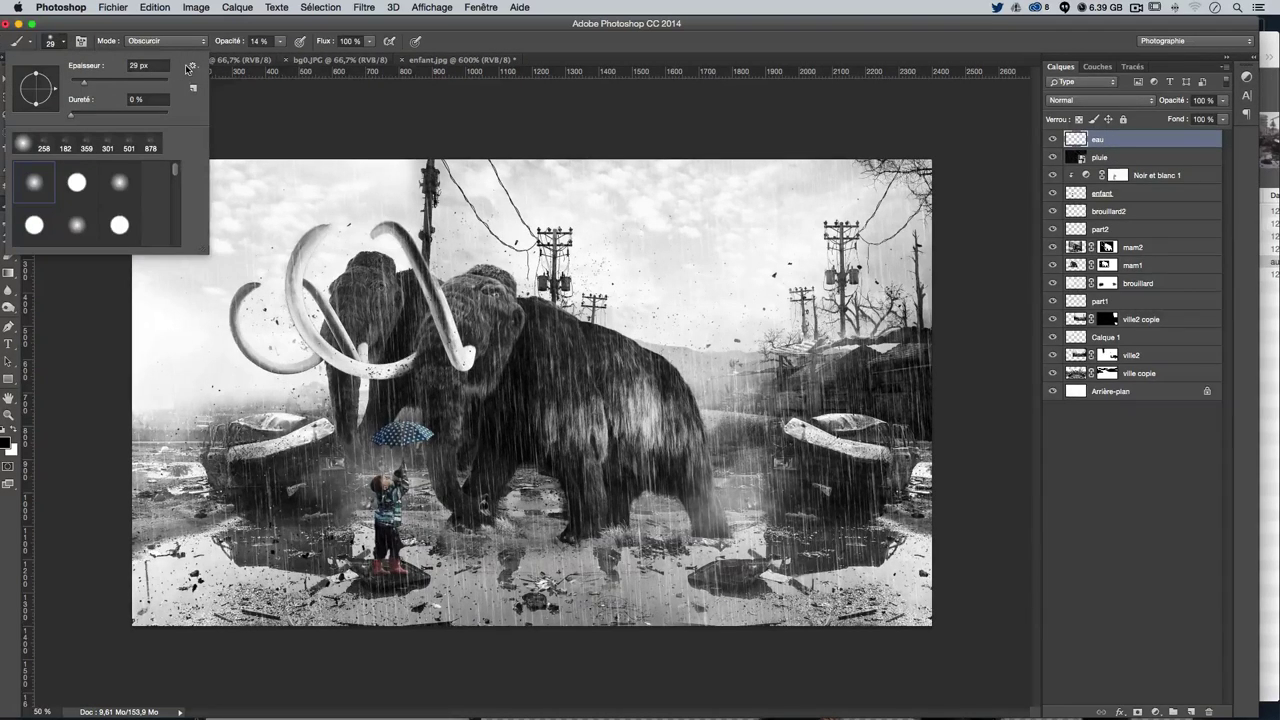
pyautogui.click(193, 65)
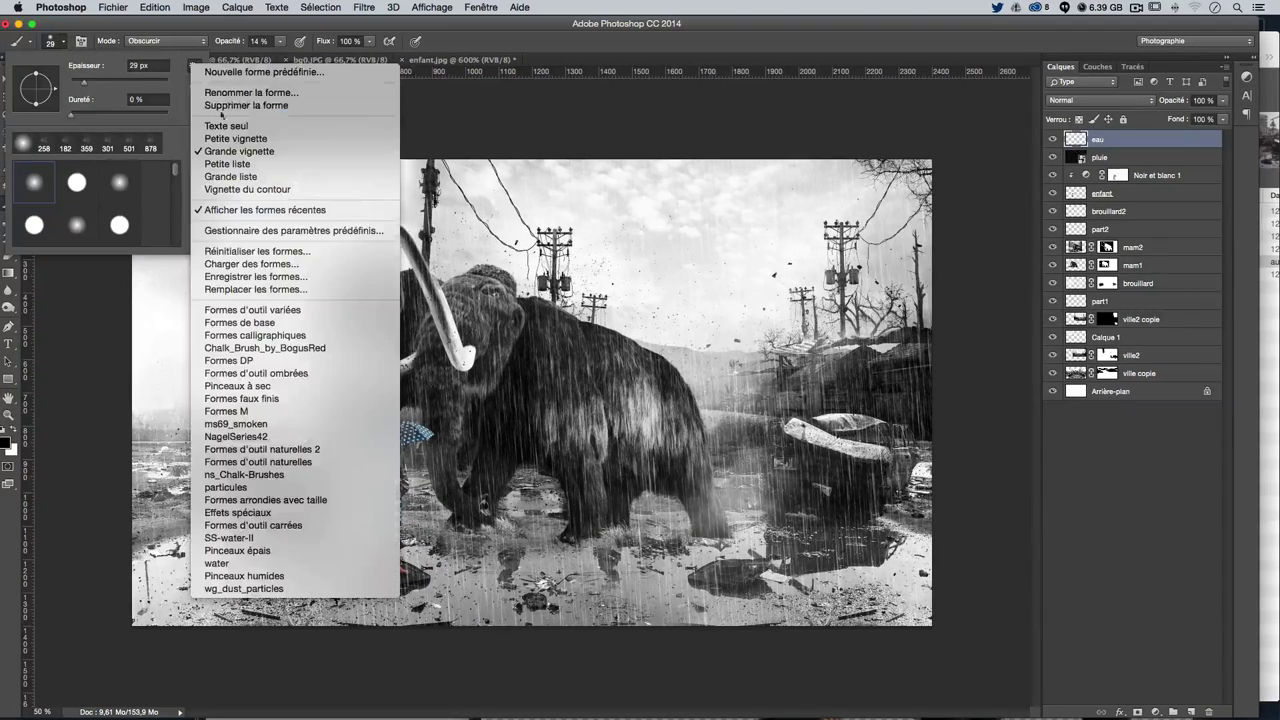
pyautogui.click(240, 543)
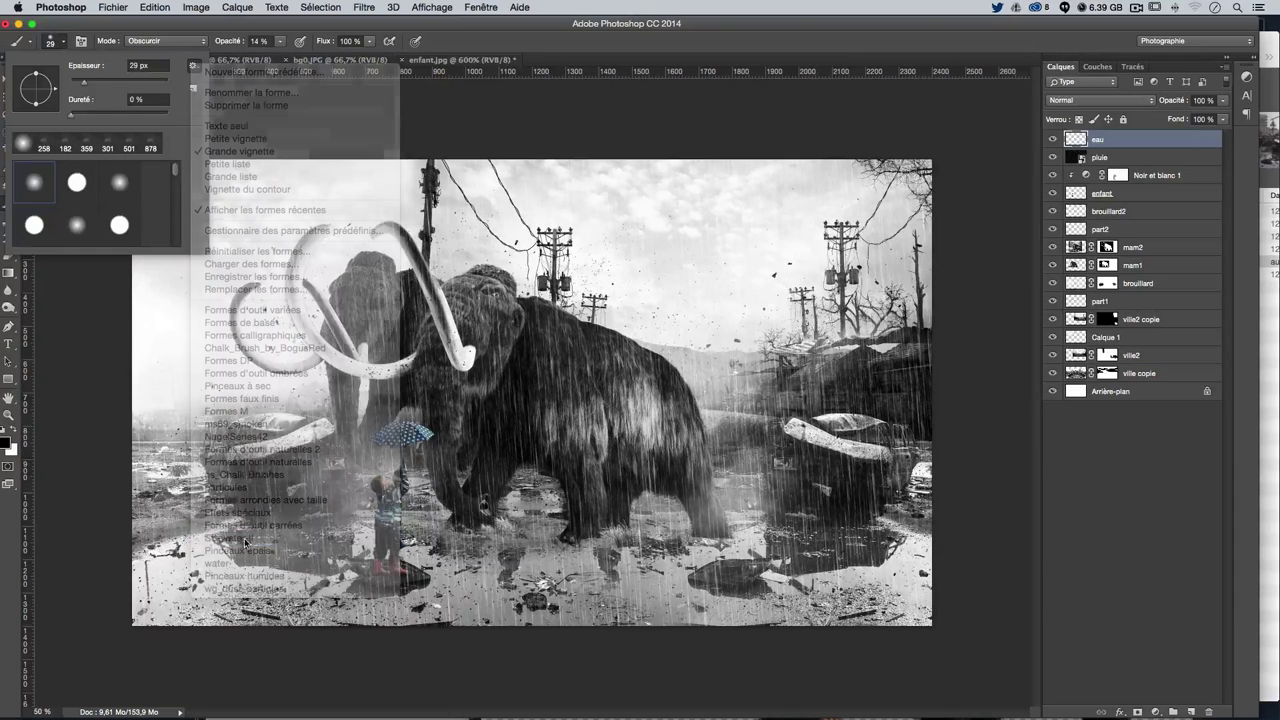
pyautogui.click(582, 249)
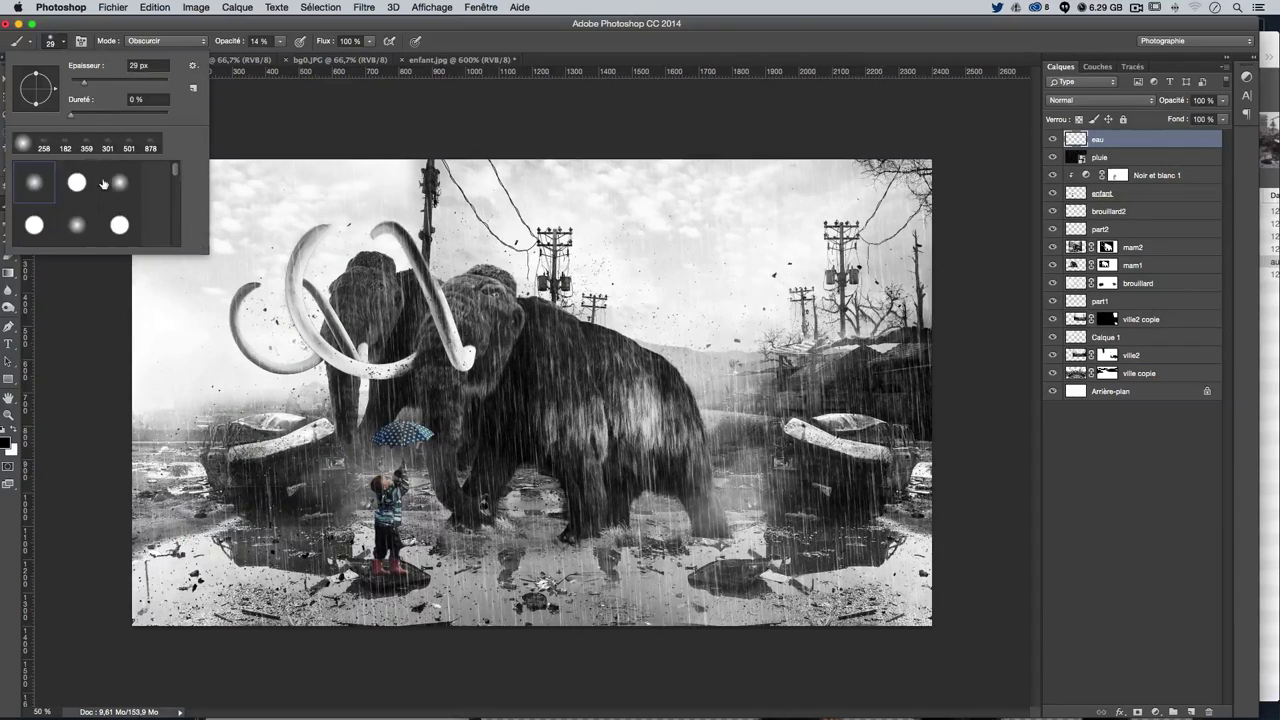
pyautogui.scroll(-5, 105, 190)
pyautogui.scroll(-5, 105, 195)
pyautogui.scroll(-5, 107, 197)
pyautogui.scroll(1, 107, 197)
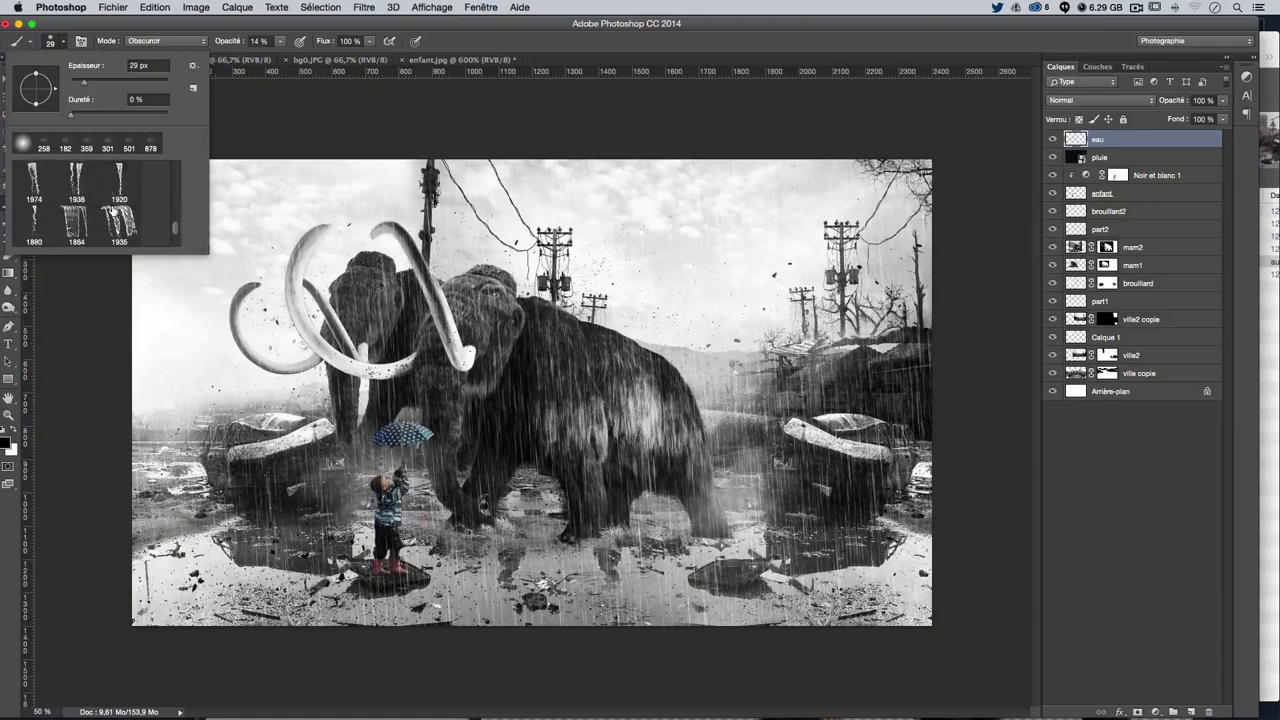
pyautogui.scroll(1, 109, 201)
pyautogui.scroll(2, 111, 205)
pyautogui.scroll(1, 113, 210)
pyautogui.scroll(-2, 112, 210)
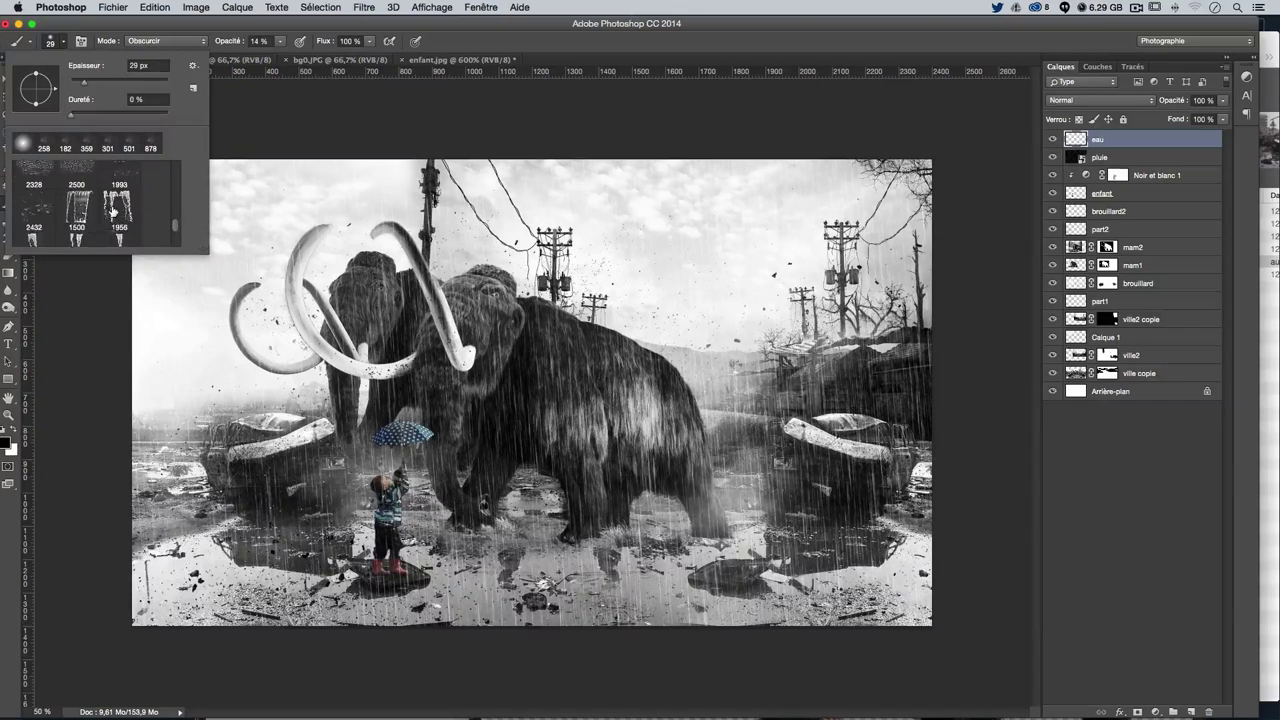
pyautogui.scroll(-1, 112, 210)
pyautogui.scroll(-2, 50, 205)
pyautogui.scroll(-1, 55, 206)
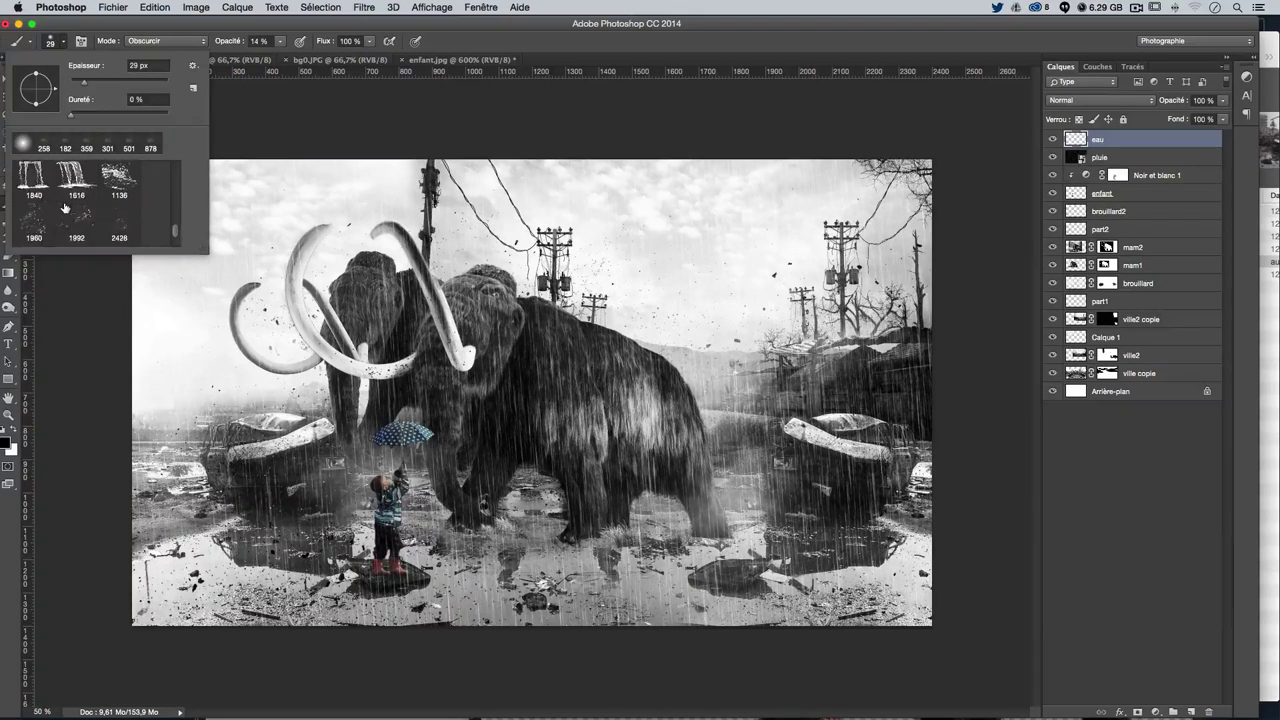
pyautogui.scroll(-1, 79, 208)
pyautogui.scroll(-1, 79, 208)
pyautogui.scroll(-2, 79, 208)
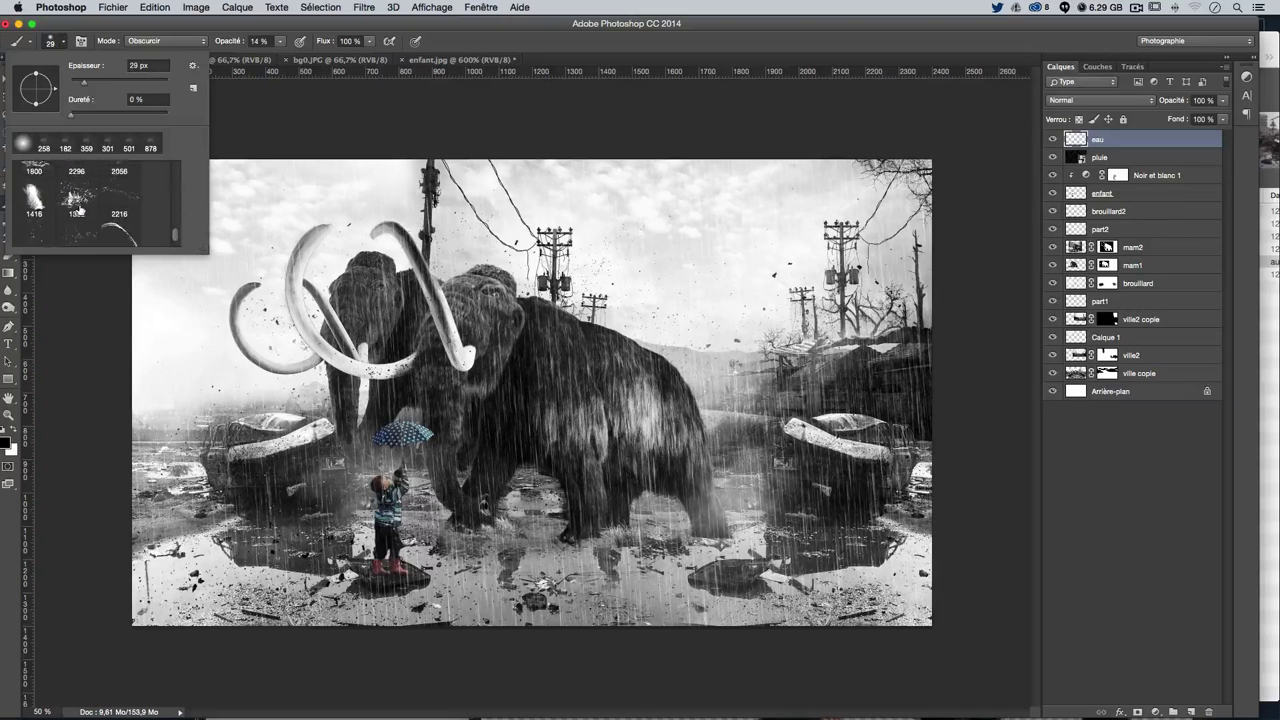
pyautogui.scroll(-2, 79, 208)
pyautogui.scroll(-1, 79, 208)
pyautogui.scroll(1, 79, 208)
pyautogui.scroll(1, 79, 208)
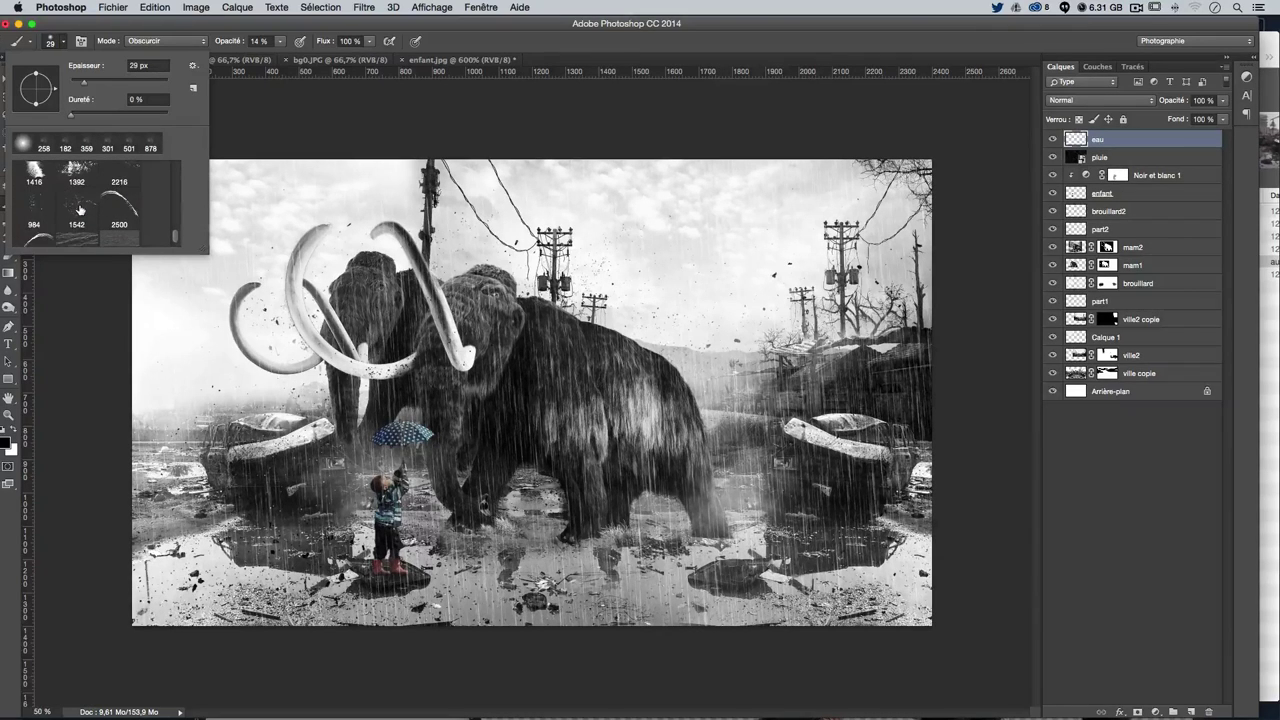
pyautogui.scroll(-2, 79, 208)
pyautogui.scroll(1, 79, 210)
pyautogui.scroll(1, 90, 215)
pyautogui.scroll(1, 100, 220)
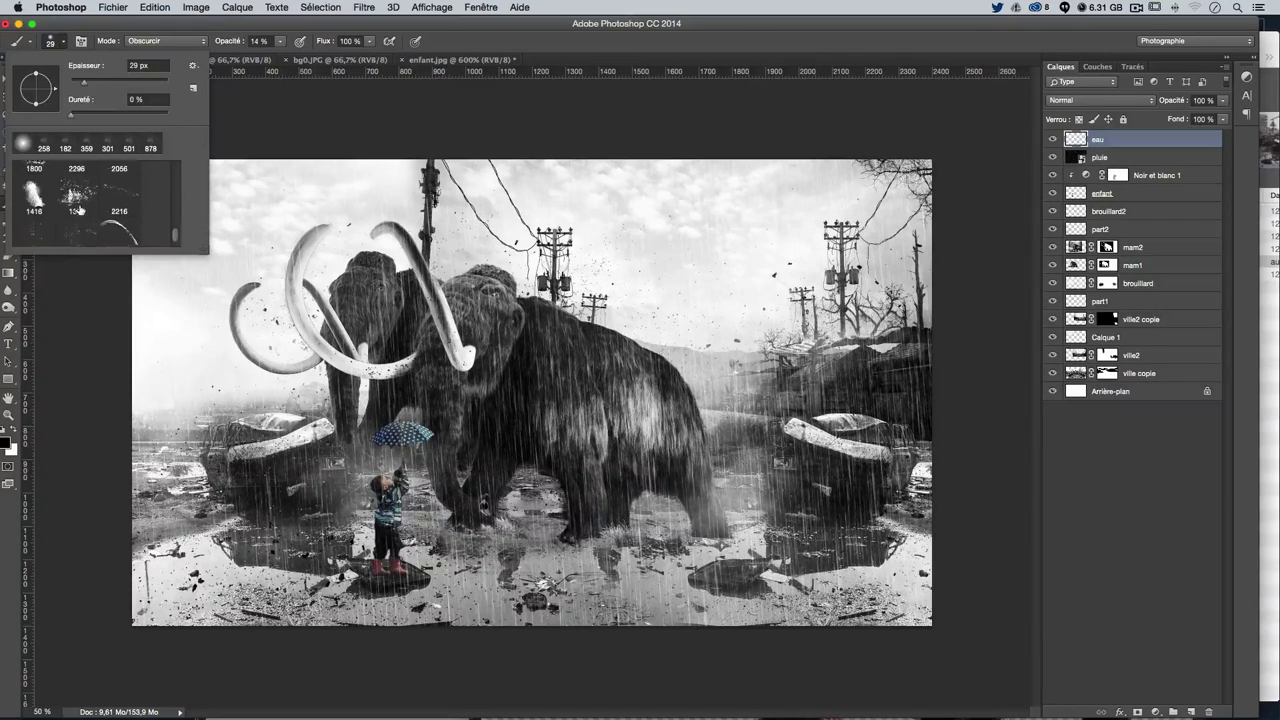
pyautogui.scroll(1, 115, 225)
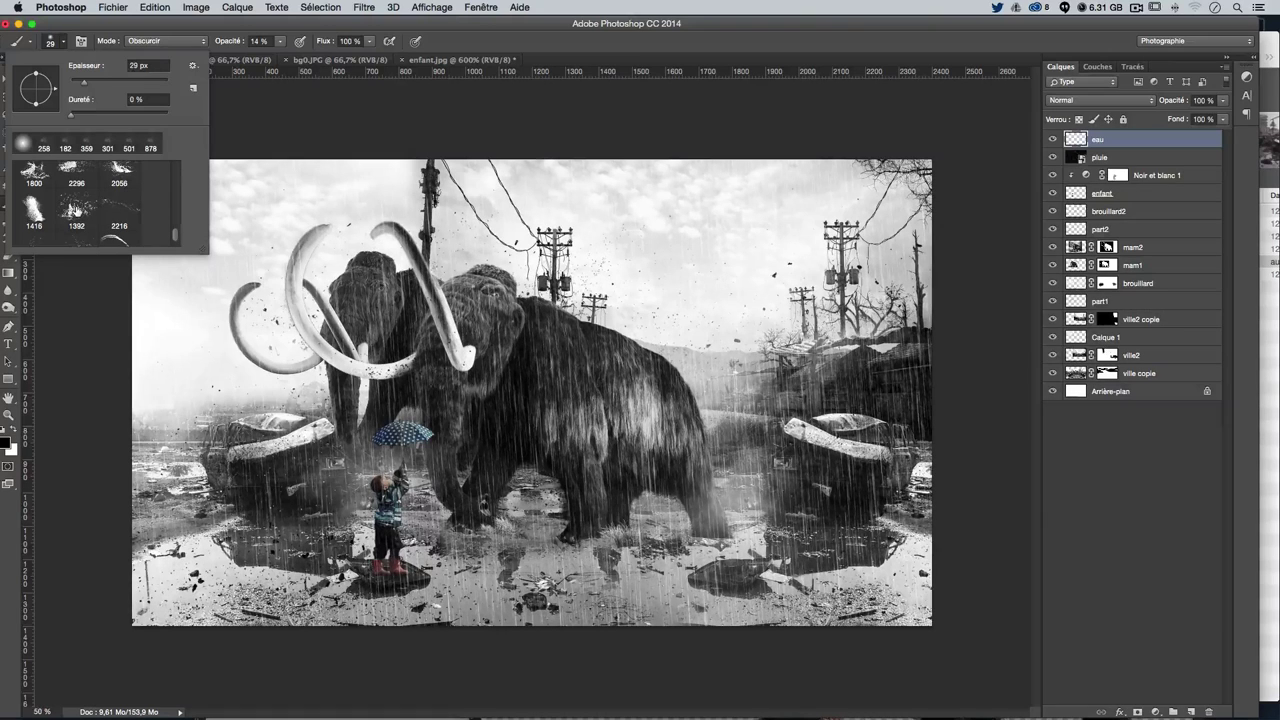
# Try a white 1392 px splash stamp at 100% opacity around the child, then undo it
pyautogui.click(77, 210)
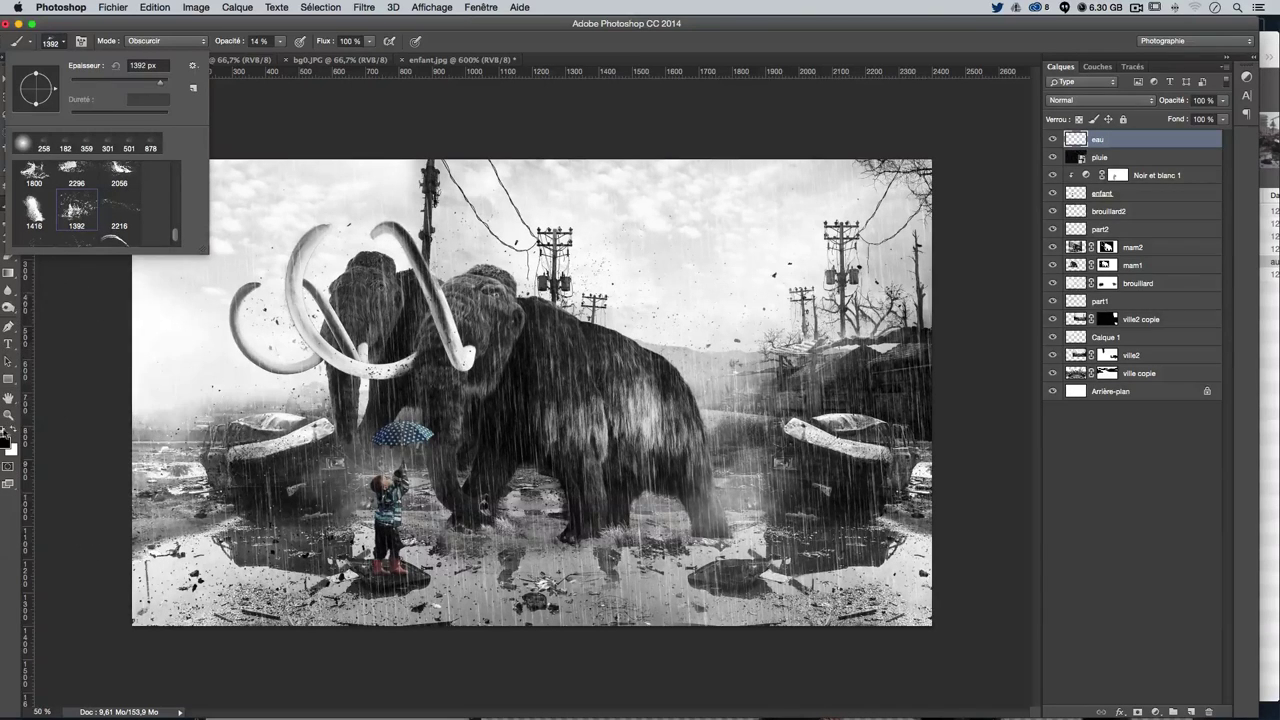
pyautogui.click(10, 430)
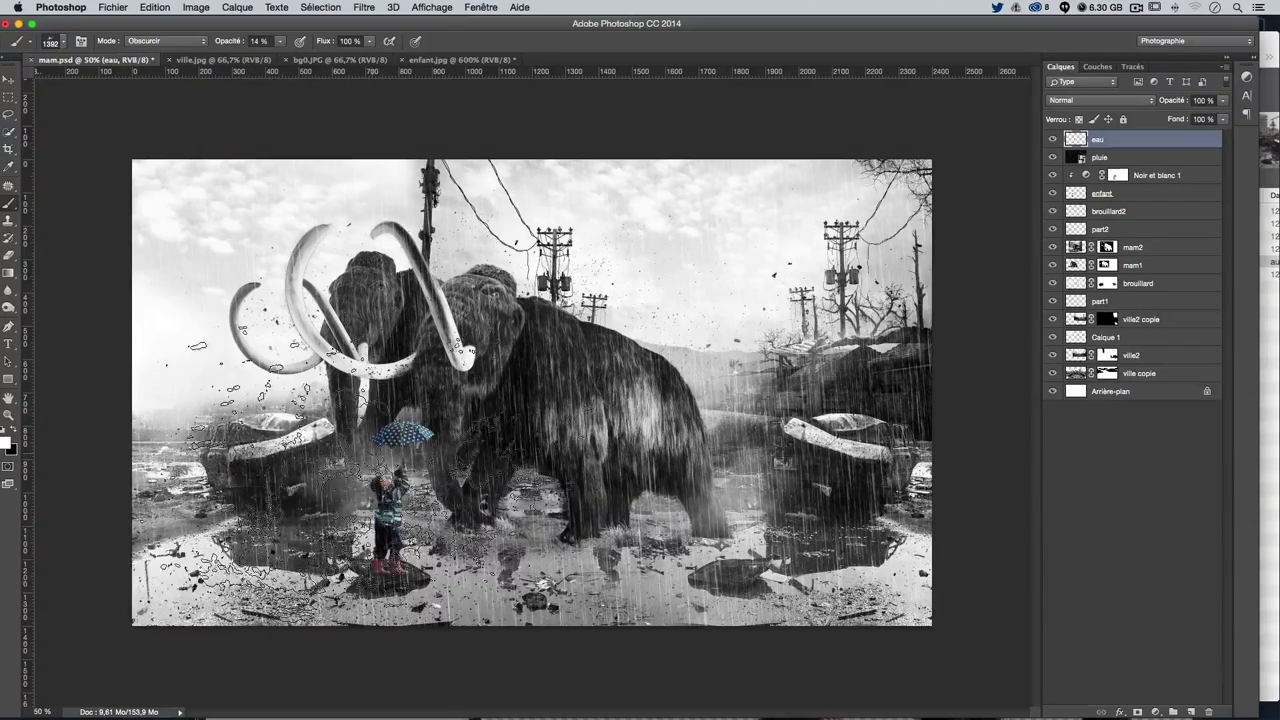
pyautogui.hotkey('ctrl', 'z')
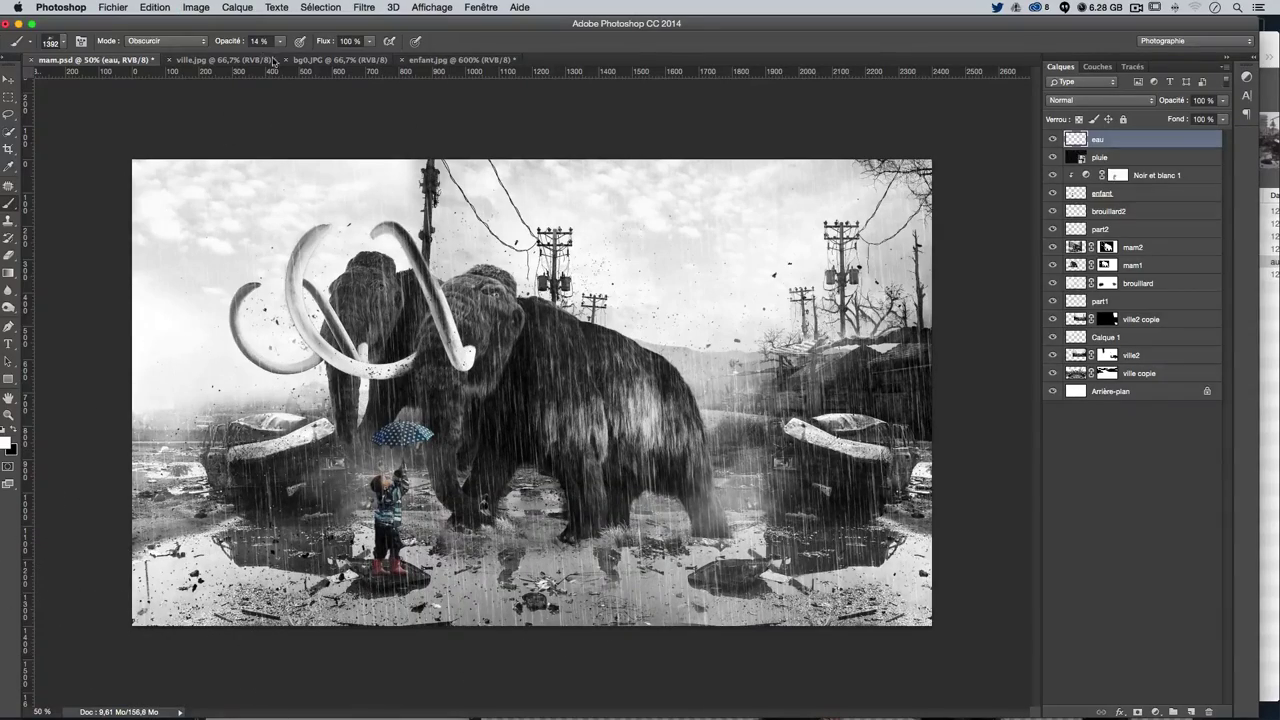
pyautogui.press('0')
pyautogui.click(360, 500)
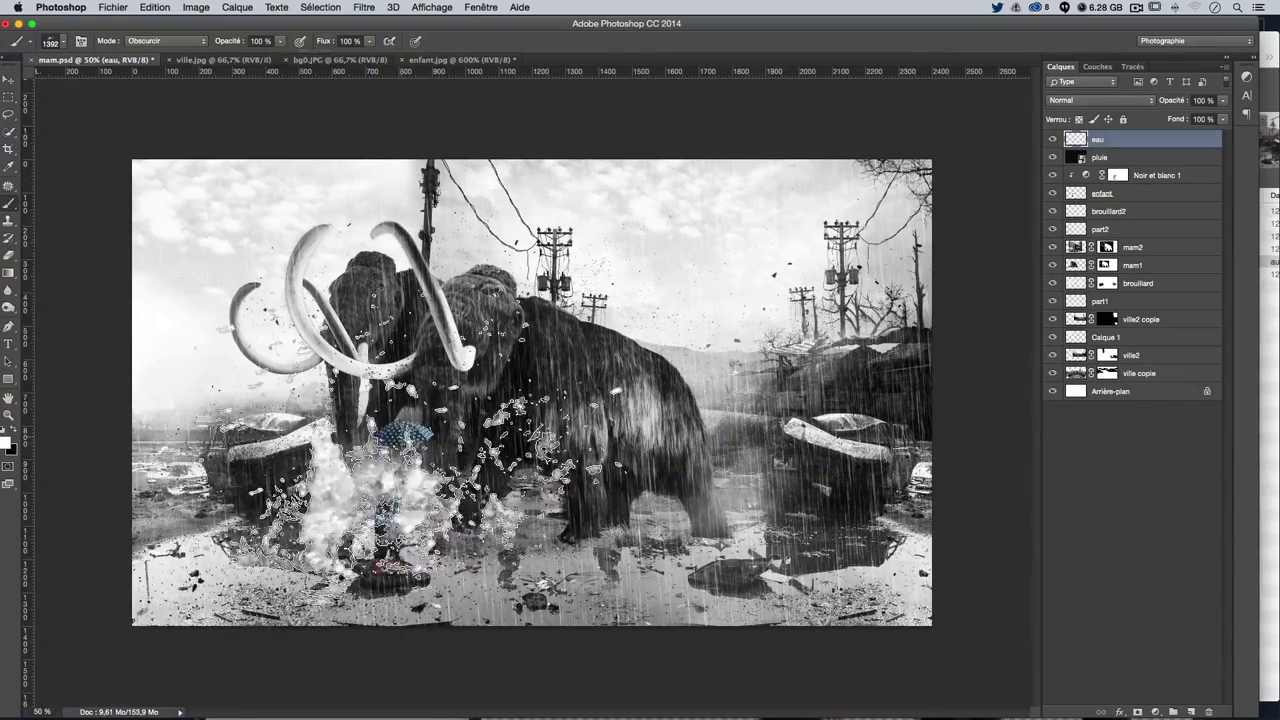
pyautogui.hotkey('ctrl', 'z')
# Replace the current brushes with the water set and pick the 504 px splash brush
pyautogui.click(52, 42)
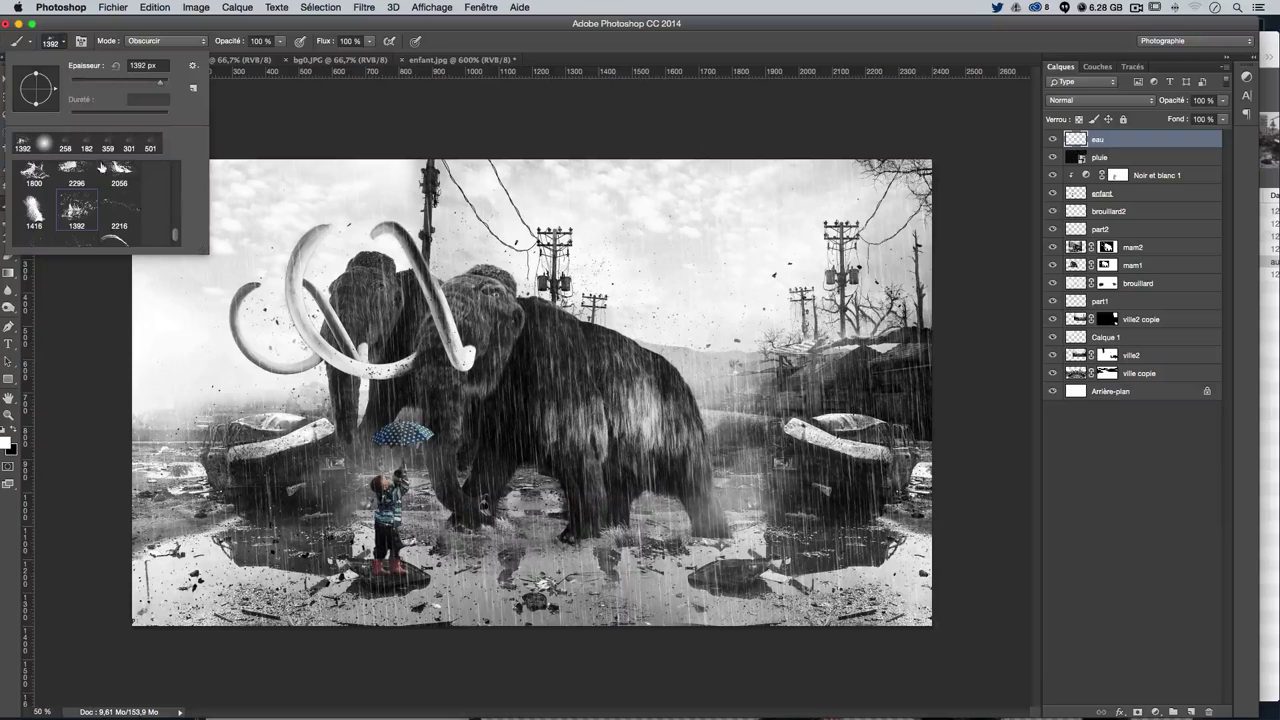
pyautogui.scroll(2, 126, 230)
pyautogui.scroll(1, 126, 230)
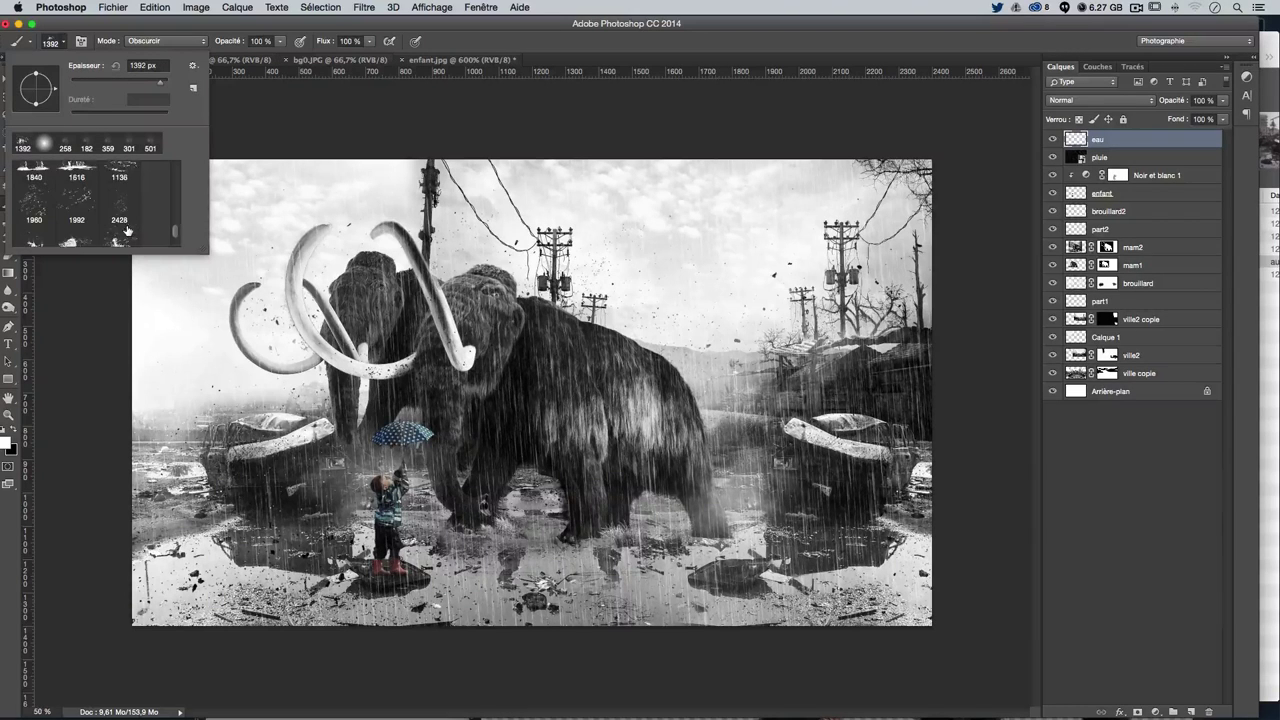
pyautogui.scroll(1, 126, 230)
pyautogui.scroll(1, 126, 230)
pyautogui.scroll(1, 126, 230)
pyautogui.scroll(1, 126, 230)
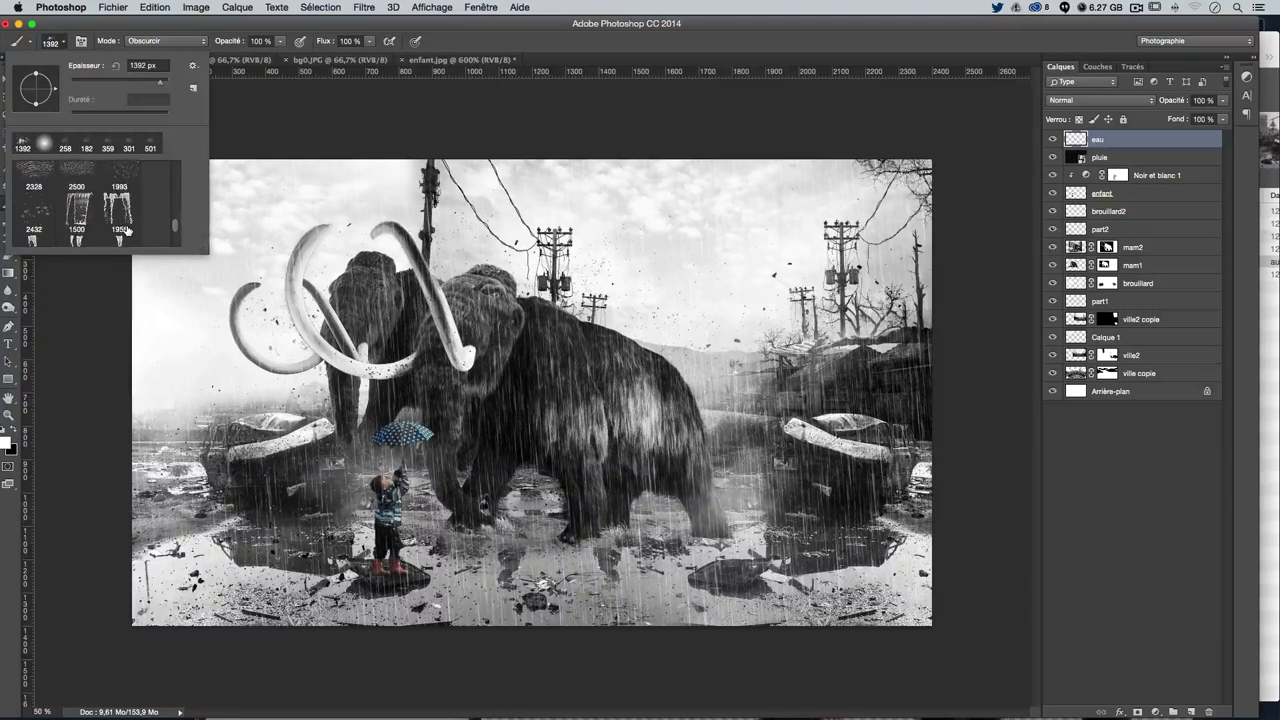
pyautogui.click(193, 66)
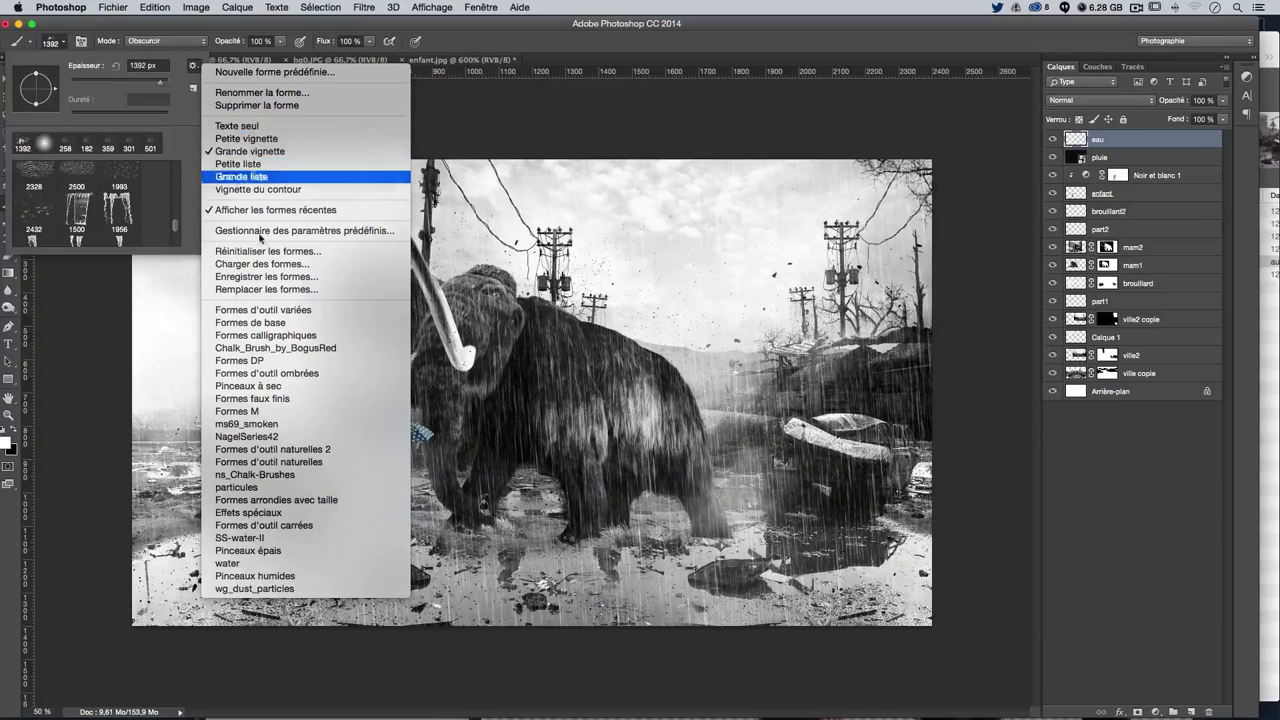
pyautogui.click(256, 566)
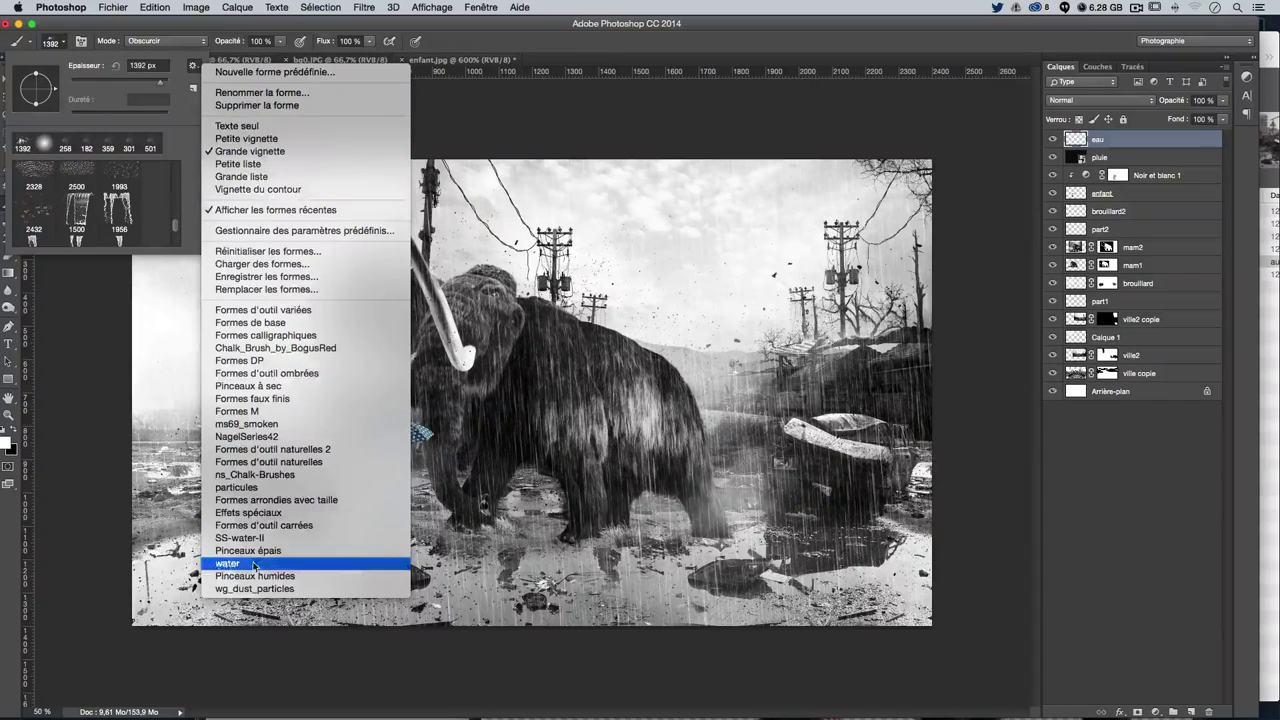
pyautogui.click(751, 248)
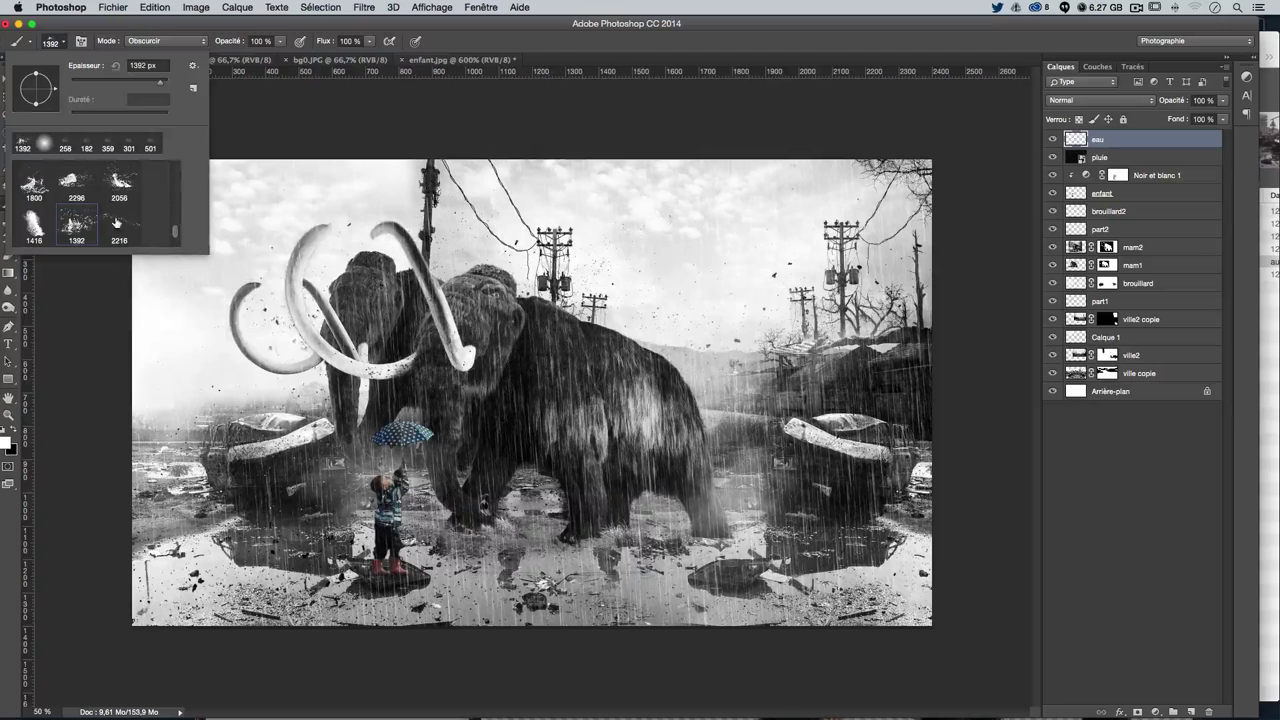
pyautogui.scroll(-2, 116, 222)
pyautogui.scroll(-2, 116, 222)
pyautogui.scroll(-2, 116, 222)
pyautogui.scroll(1, 116, 222)
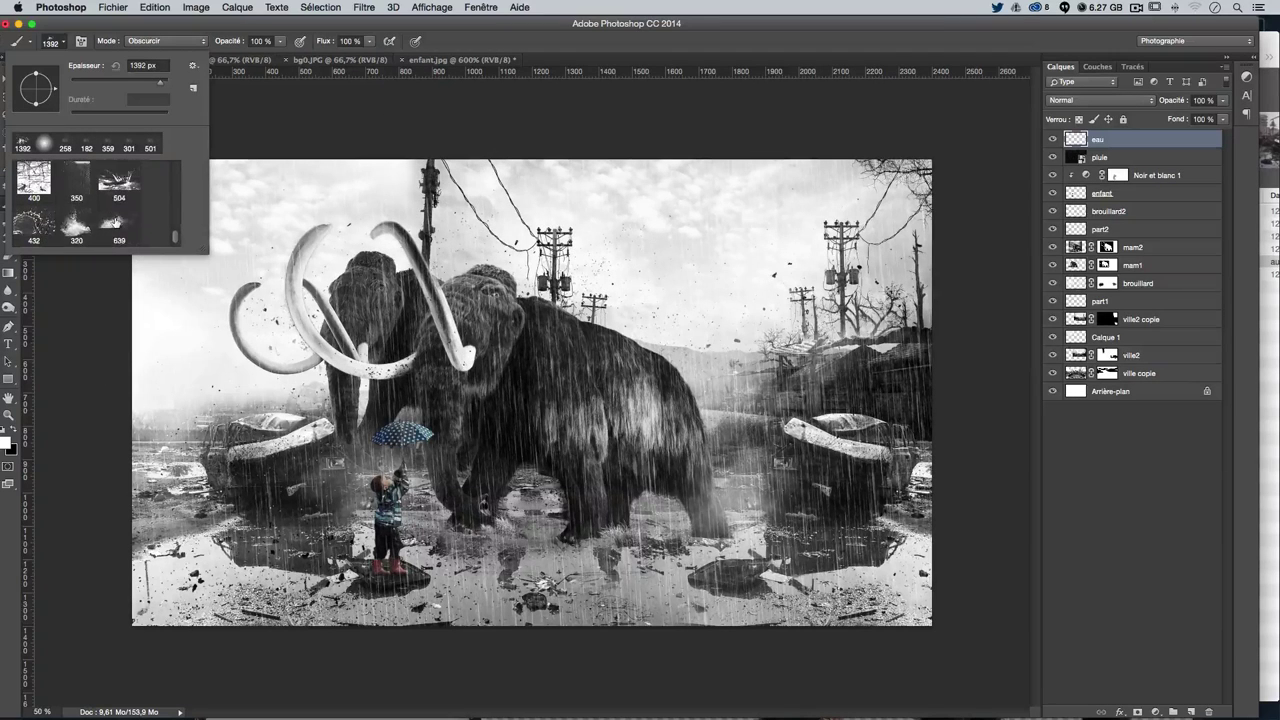
pyautogui.scroll(1, 120, 215)
pyautogui.click(120, 205)
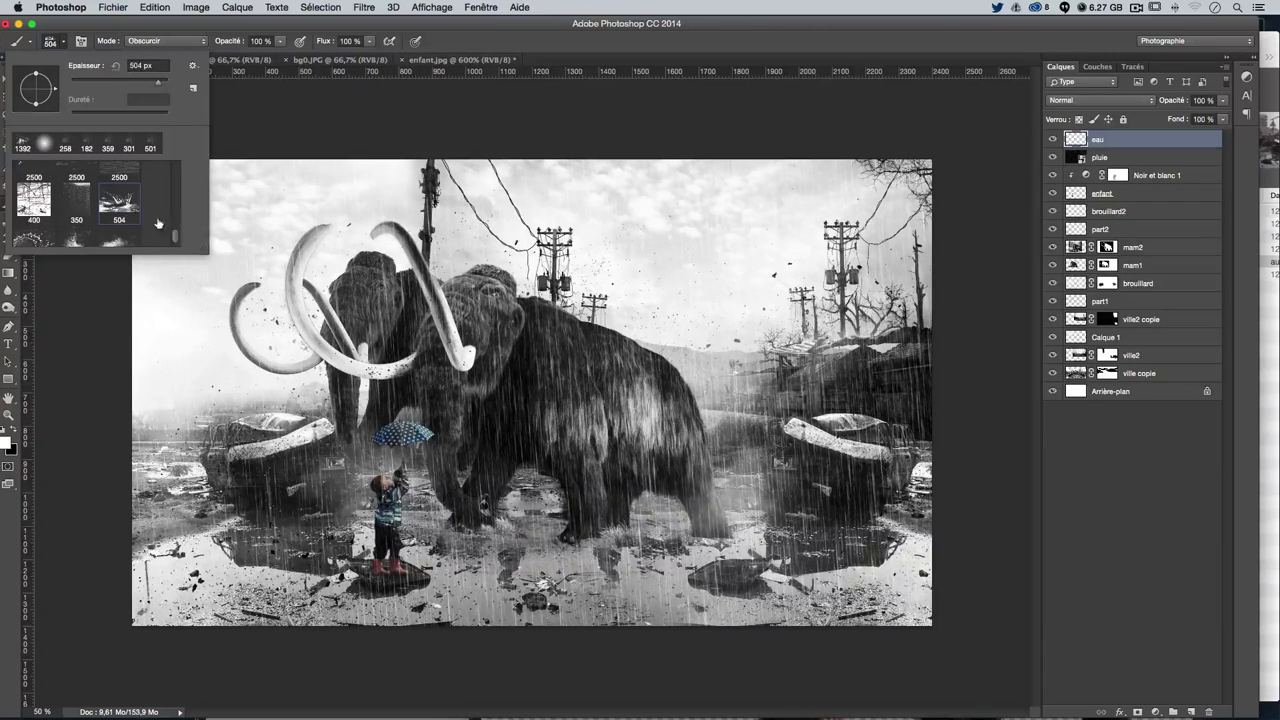
pyautogui.click(546, 578)
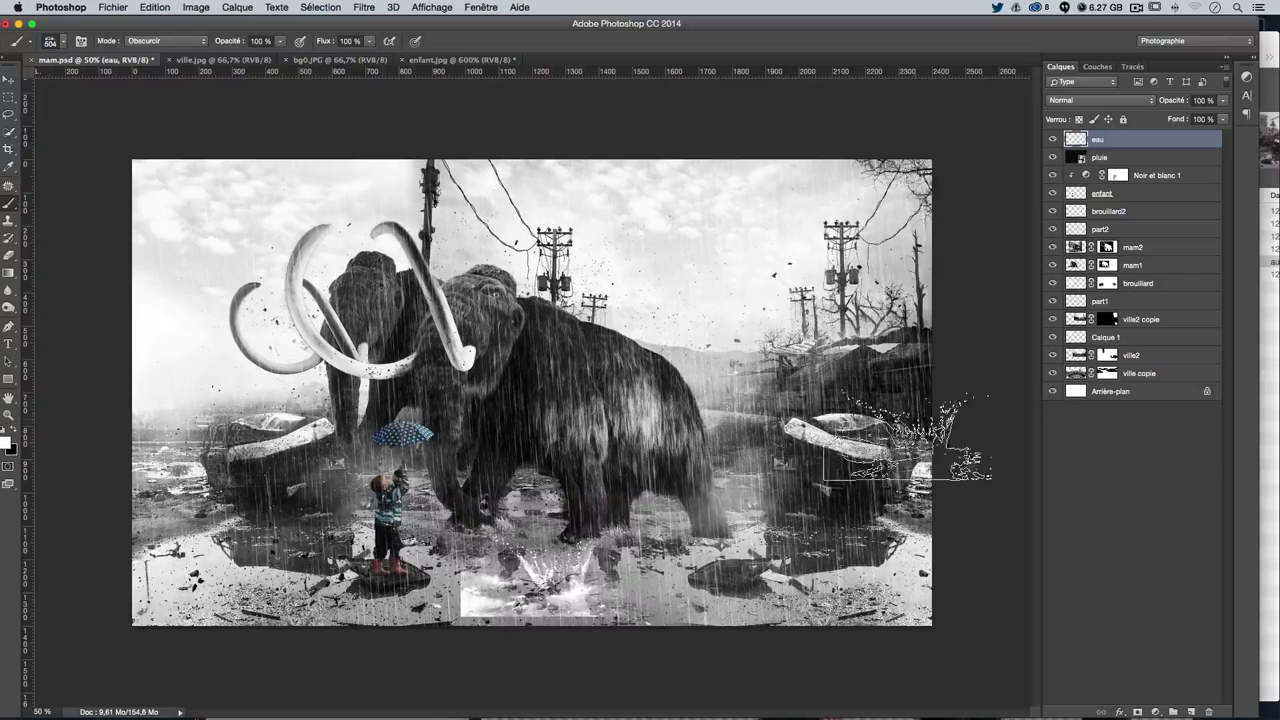
# Stamp the white 504 px splash near the bottom centre and add a mask to eau
pyautogui.hotkey('ctrl', 'z')
pyautogui.click(625, 580)
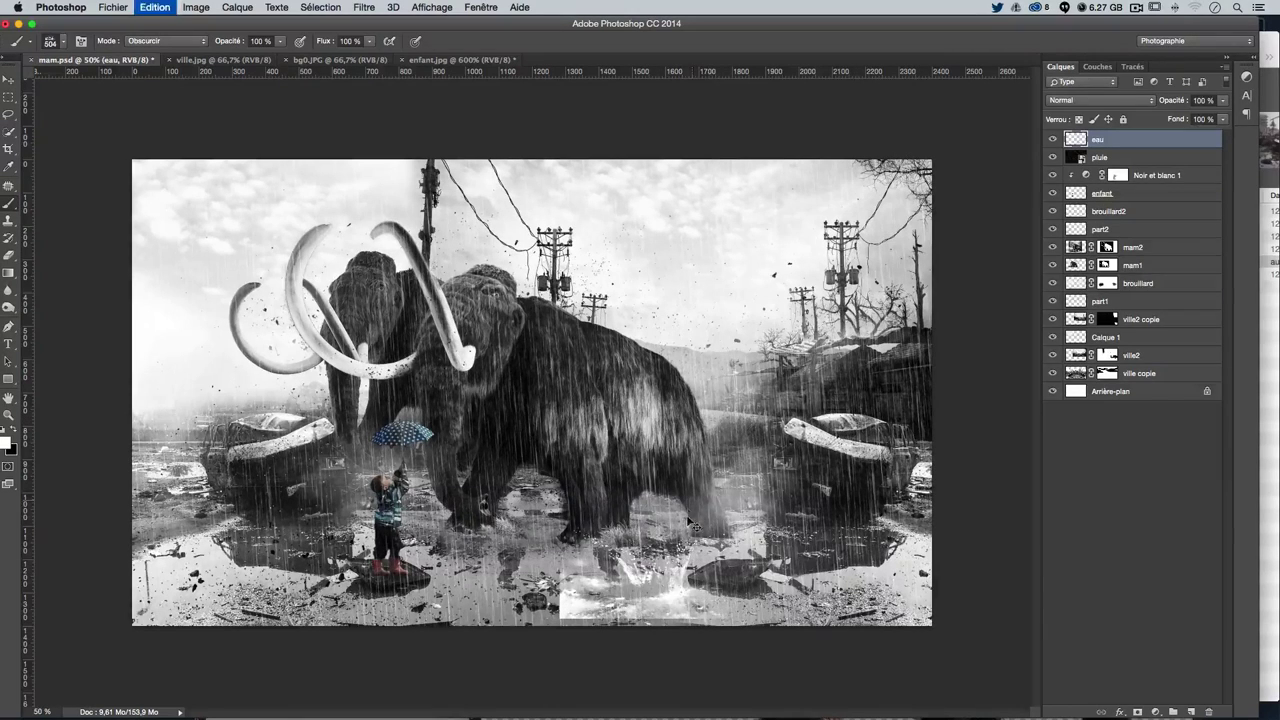
pyautogui.hotkey('ctrl', 'z')
pyautogui.click(640, 555)
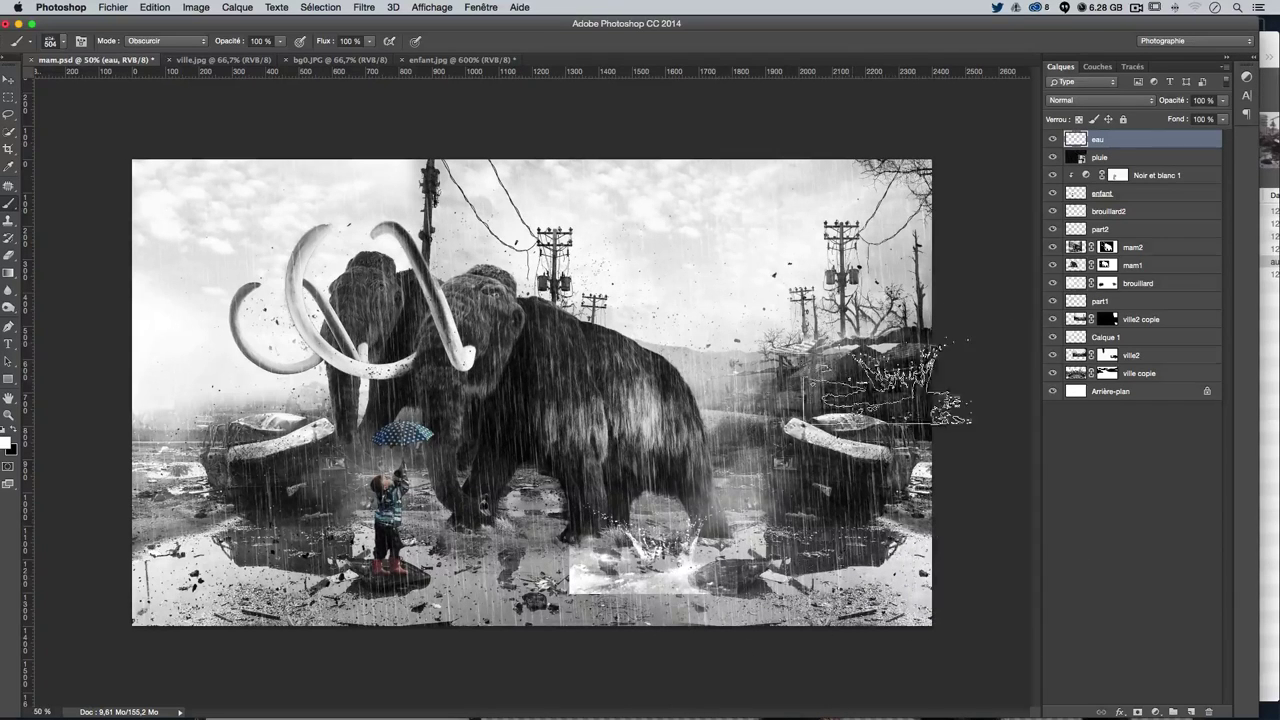
pyautogui.click(1137, 711)
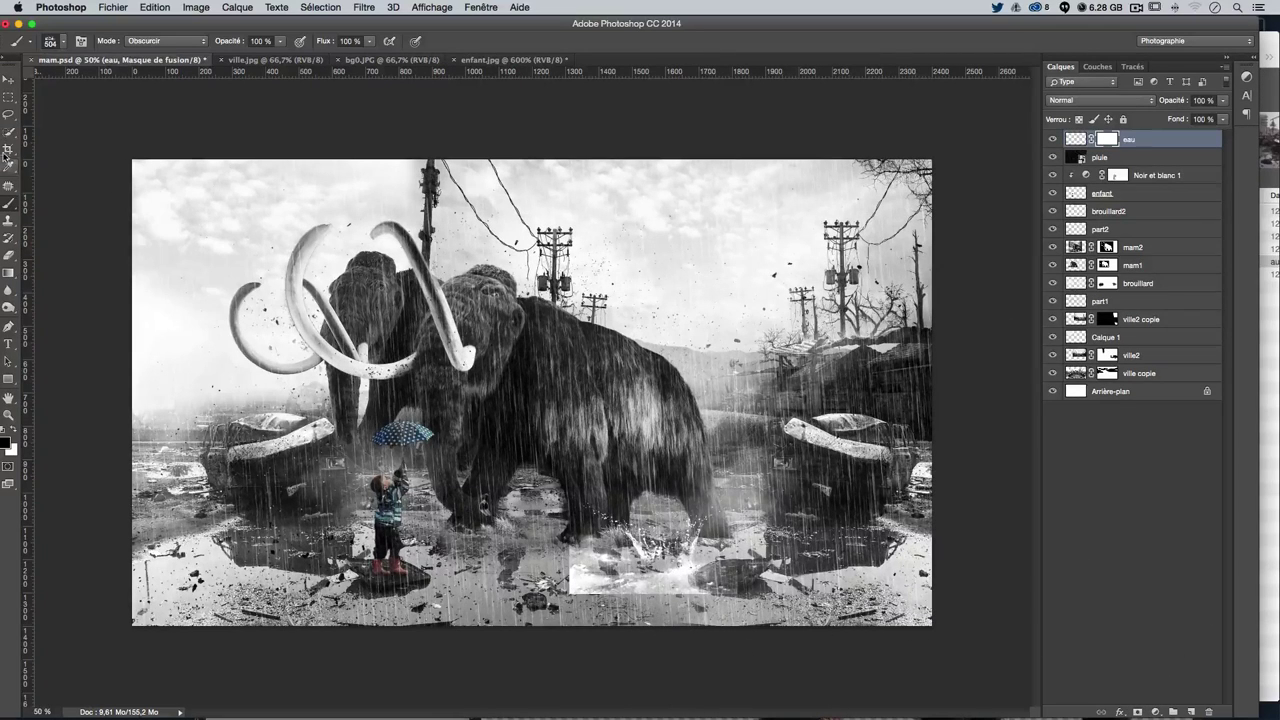
# Fade the splash edges on the eau mask with a 152 px soft brush at 33% opacity
pyautogui.click(50, 42)
pyautogui.scroll(5, 90, 200)
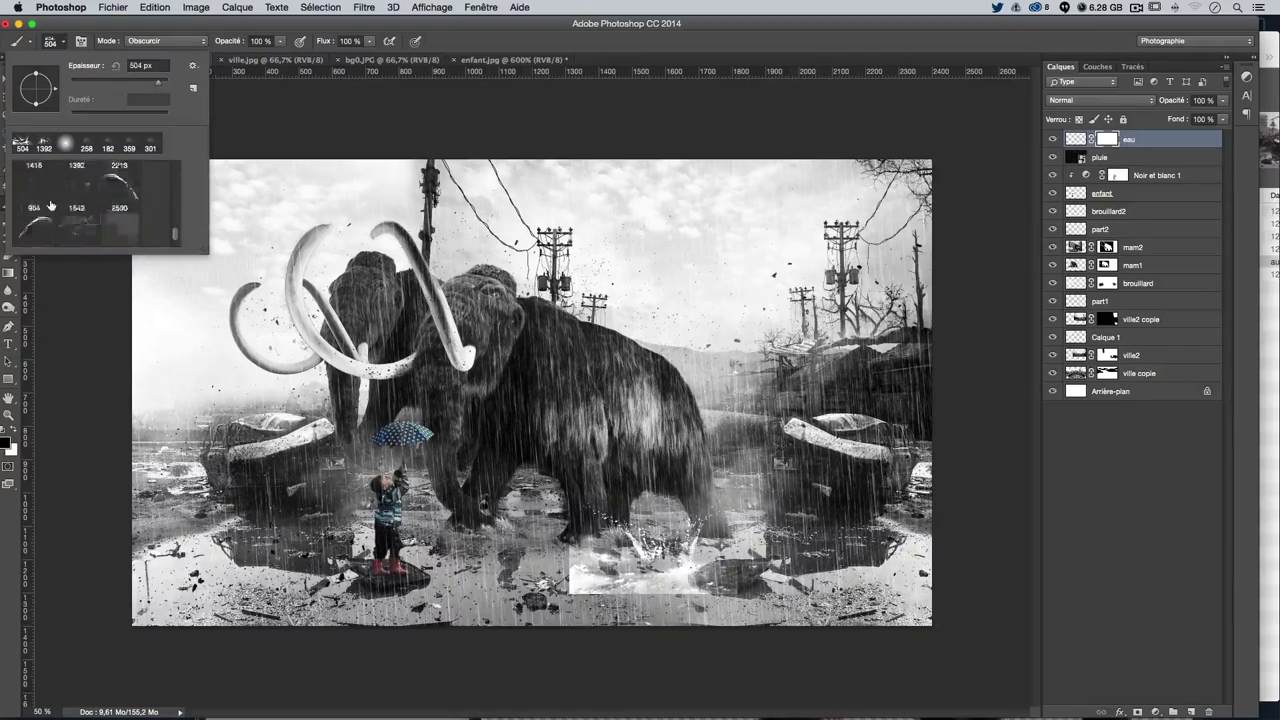
pyautogui.scroll(5, 90, 200)
pyautogui.scroll(3, 90, 200)
pyautogui.click(34, 182)
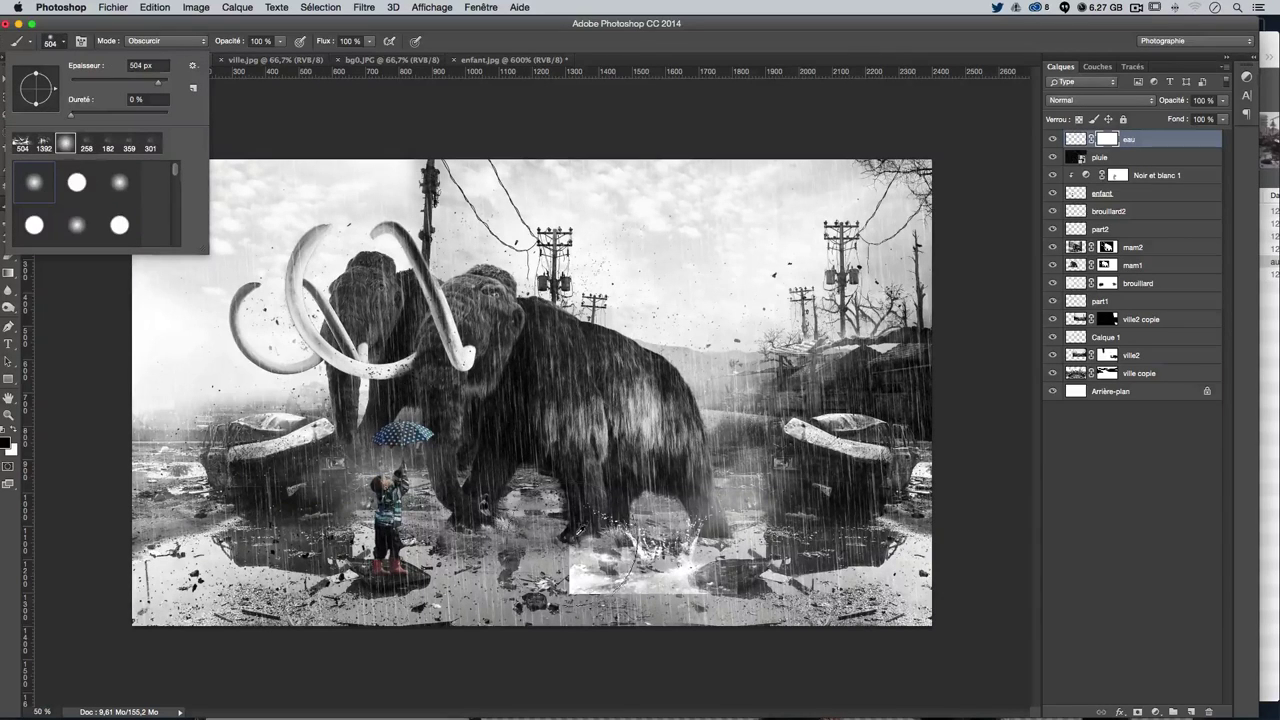
pyautogui.moveTo(577, 523); pyautogui.dragTo(517, 526)
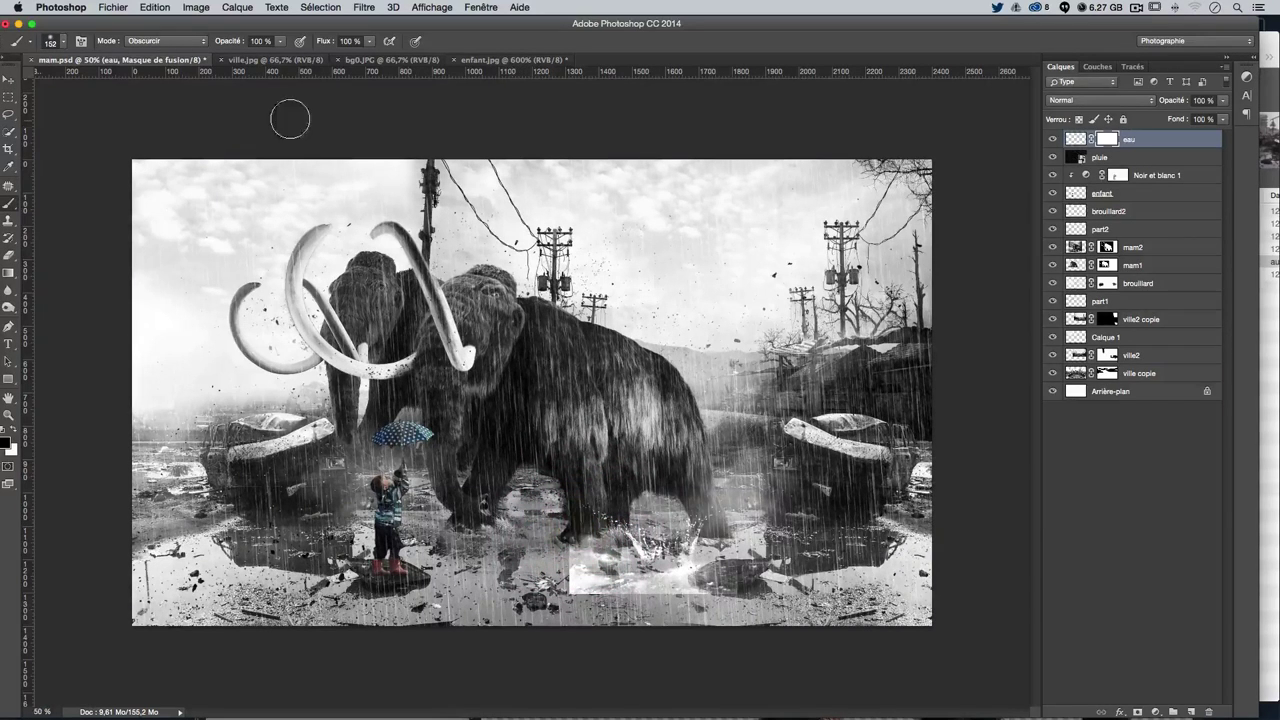
pyautogui.moveTo(280, 41); pyautogui.dragTo(234, 60)
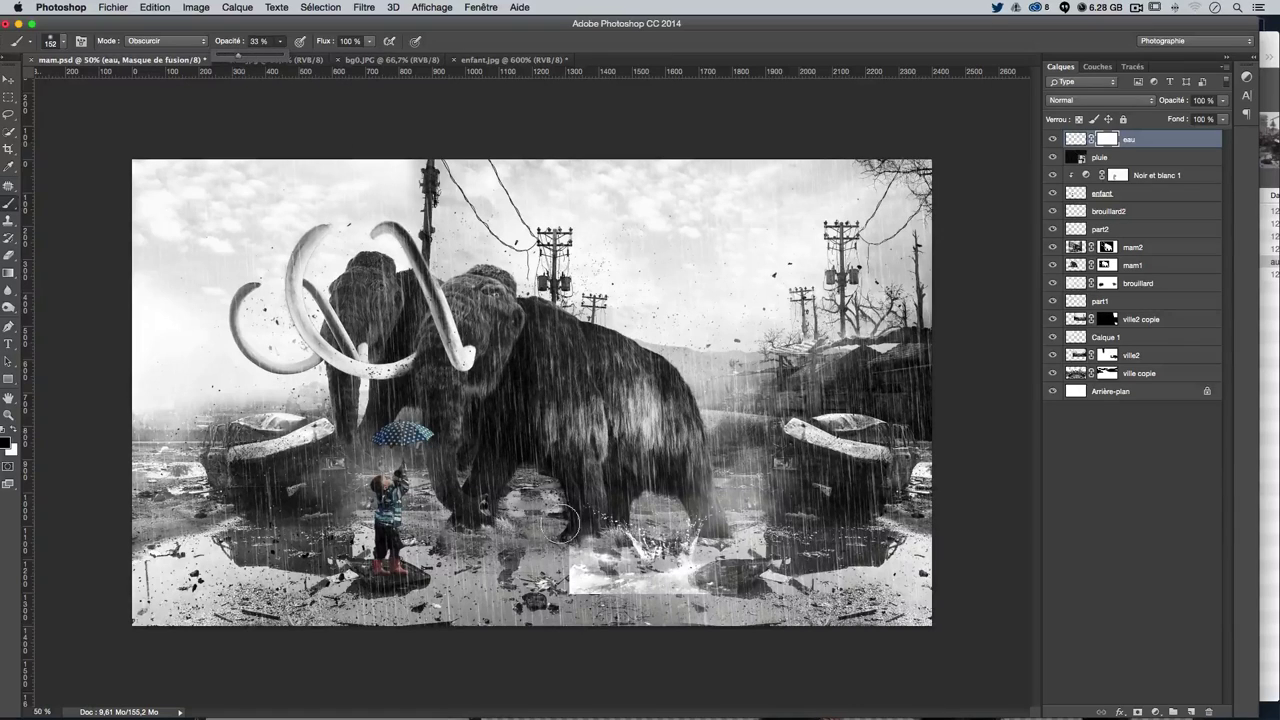
pyautogui.moveTo(557, 577)
pyautogui.mouseDown()
pyautogui.moveTo(545, 578)
pyautogui.moveTo(576, 560)
pyautogui.moveTo(600, 590)
pyautogui.mouseUp()
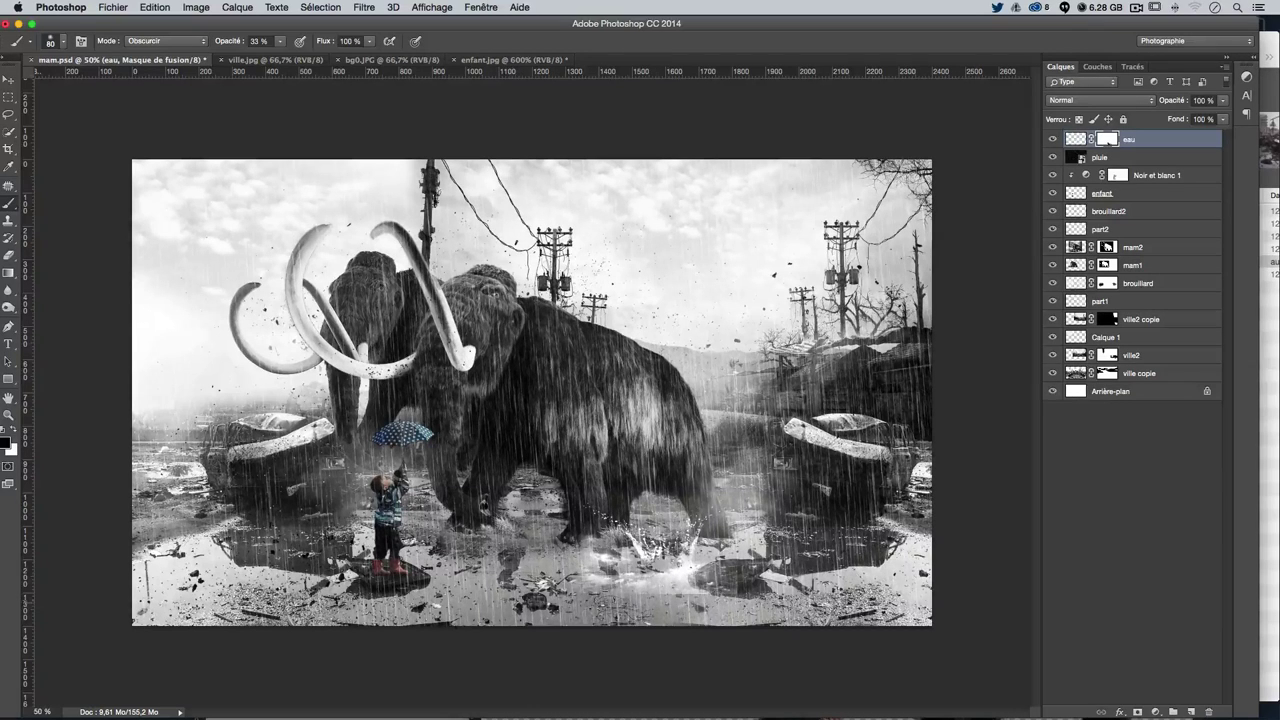
pyautogui.moveTo(688, 596); pyautogui.dragTo(692, 594)
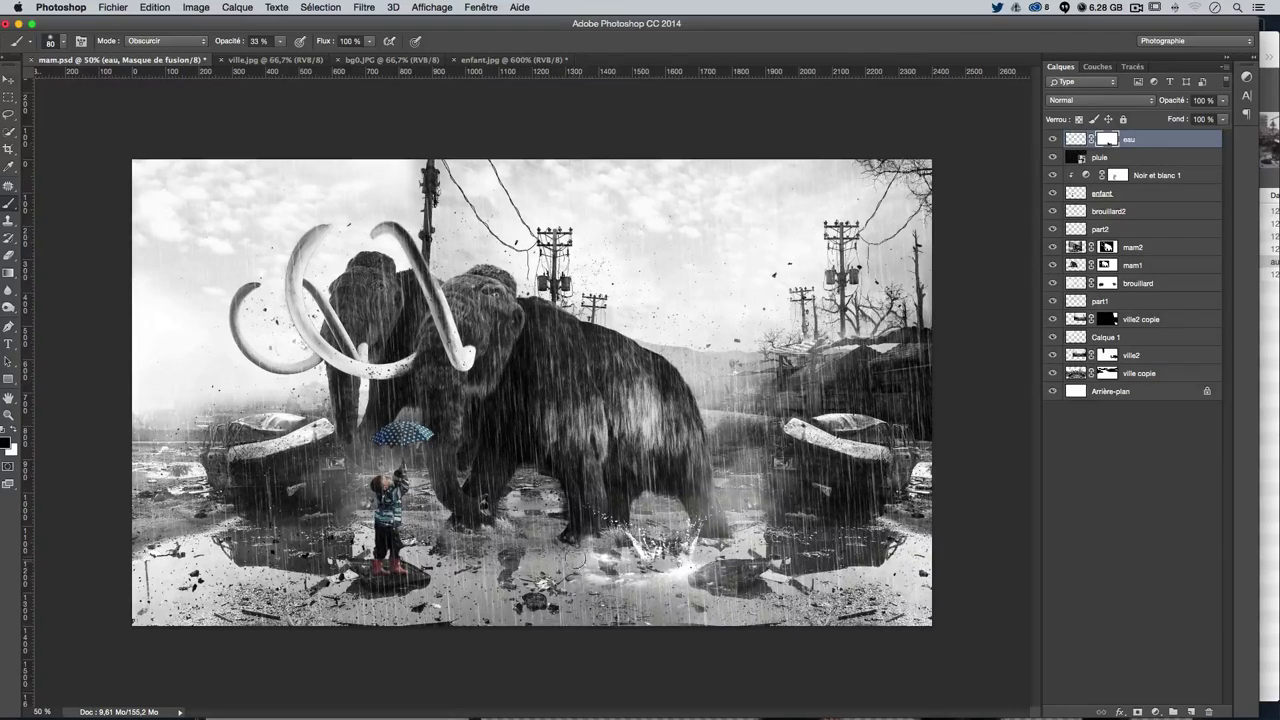
# Move the splash left so it settles under the child's feet
pyautogui.click(8, 78)
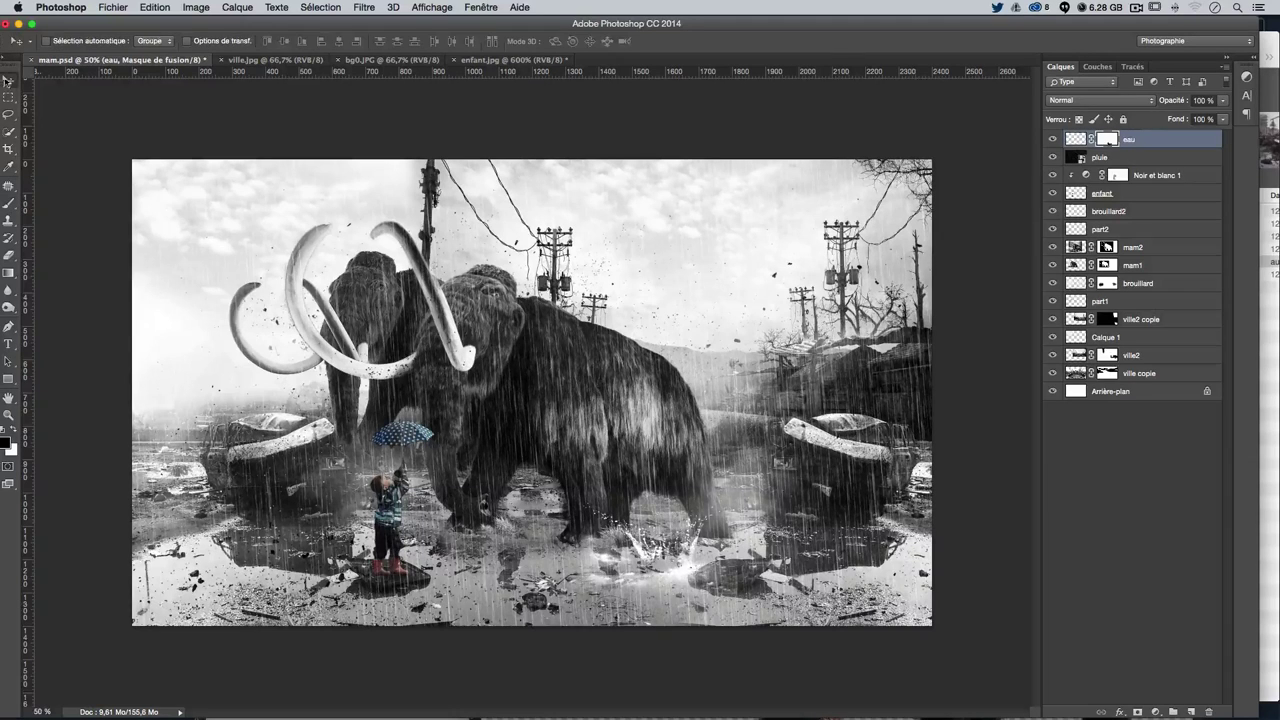
pyautogui.moveTo(558, 386)
pyautogui.mouseDown()
pyautogui.moveTo(357, 381)
pyautogui.moveTo(442, 436)
pyautogui.moveTo(388, 436)
pyautogui.mouseUp()
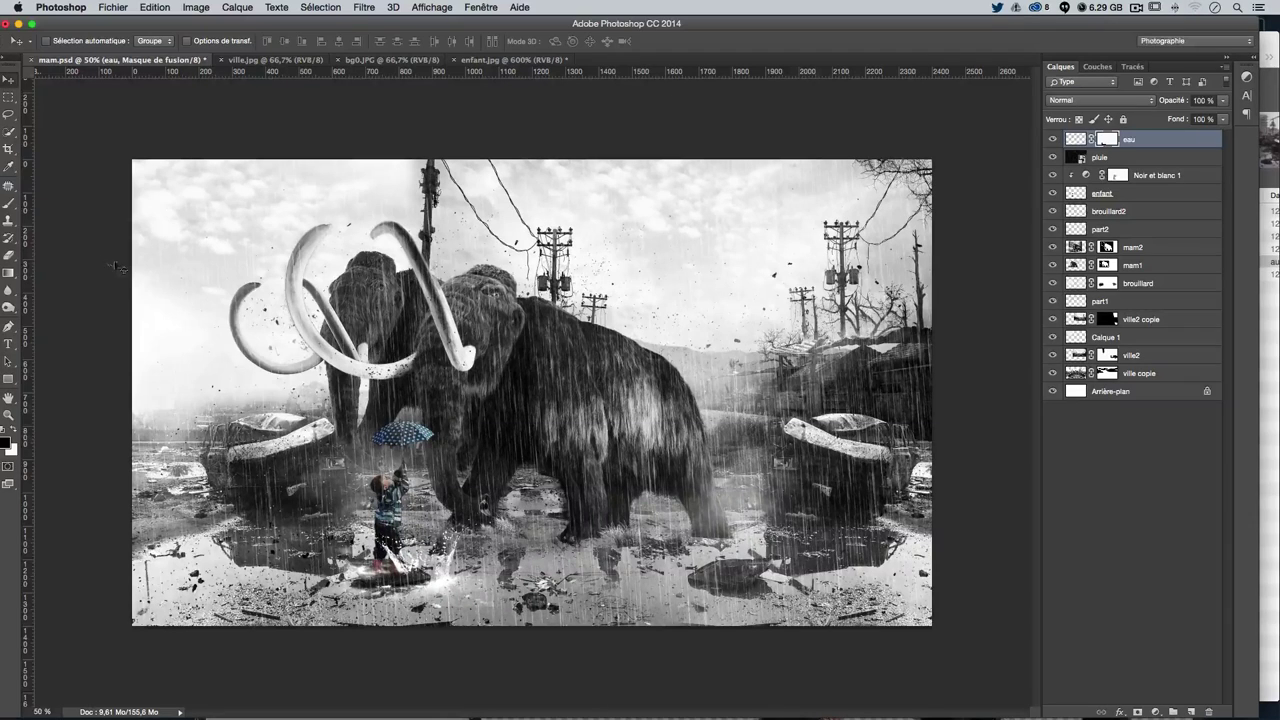
pyautogui.click(8, 202)
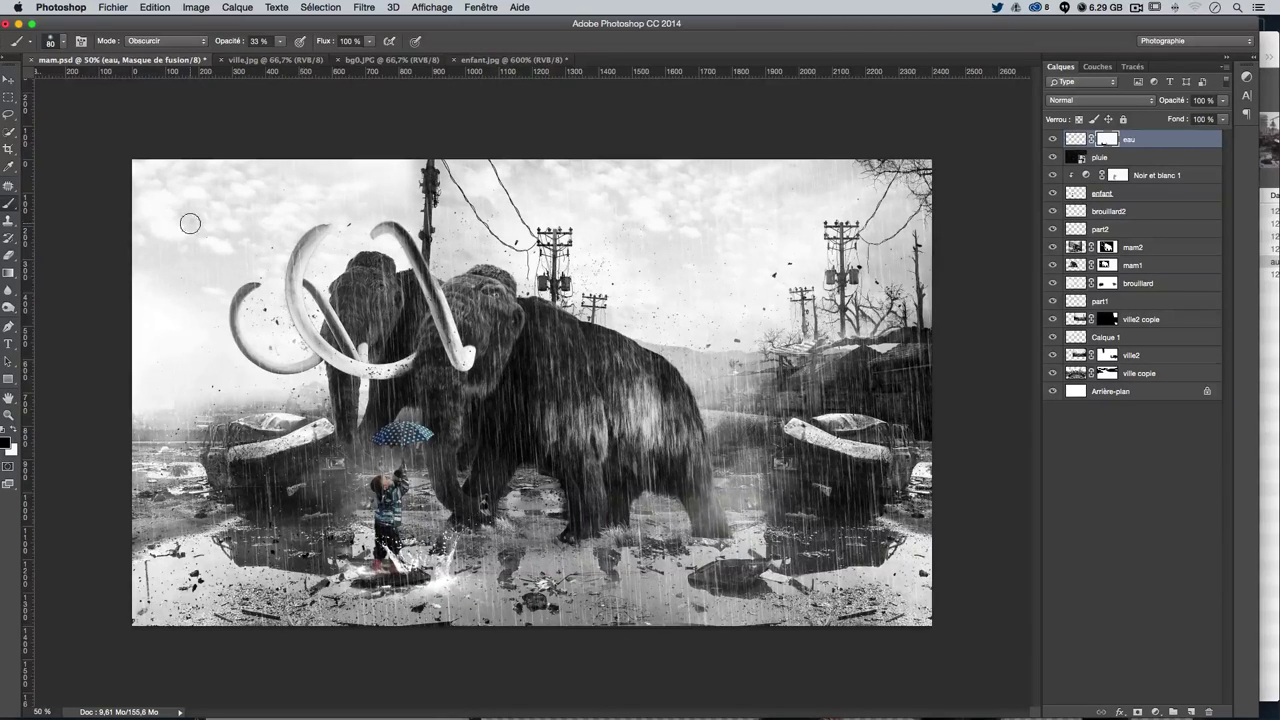
pyautogui.click(8, 79)
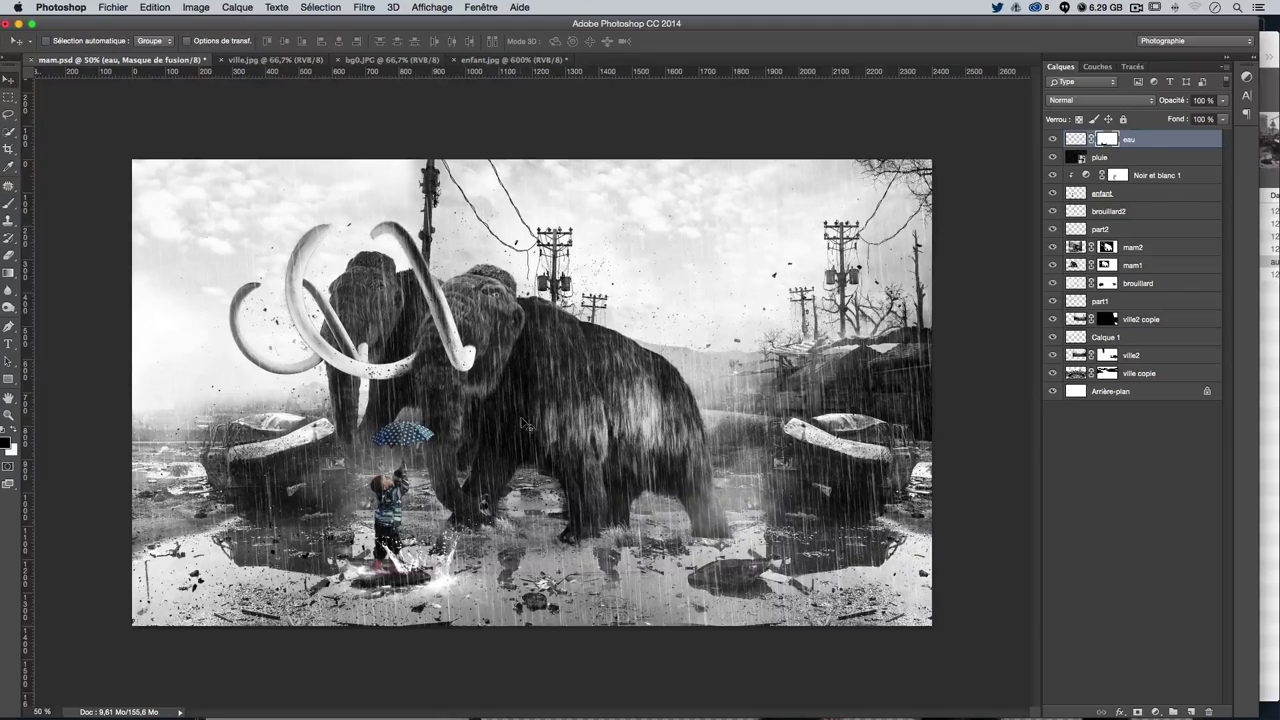
pyautogui.moveTo(521, 423); pyautogui.dragTo(508, 418)
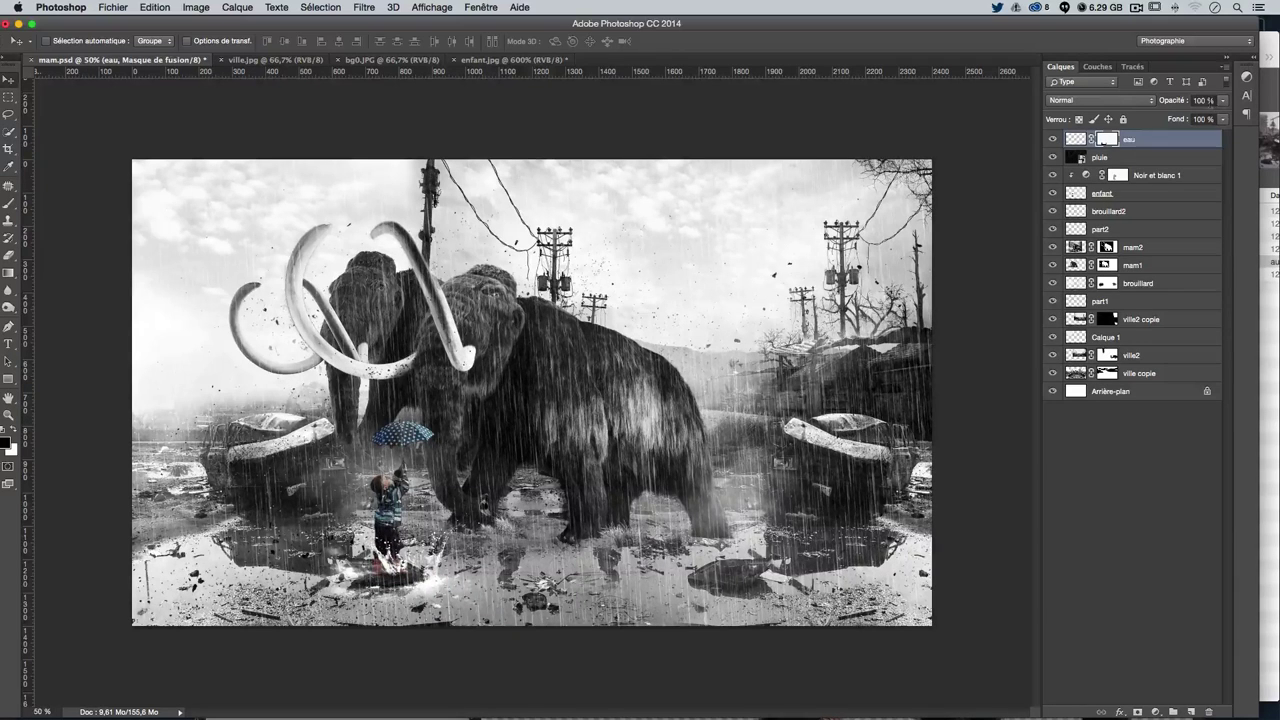
pyautogui.click(1203, 100)
# Set the eau layer to 75% opacity and enable an Ombre portée drop shadow
pyautogui.write('75')
pyautogui.press('Return')
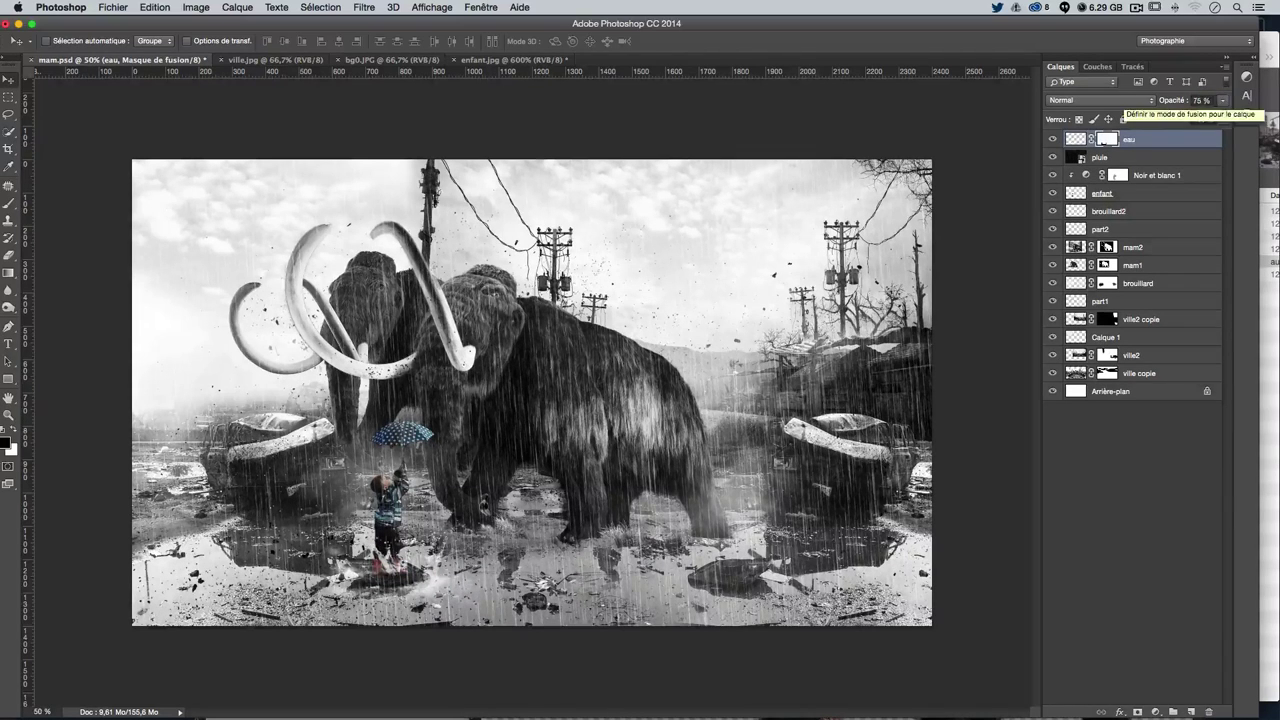
pyautogui.doubleClick(1154, 141)
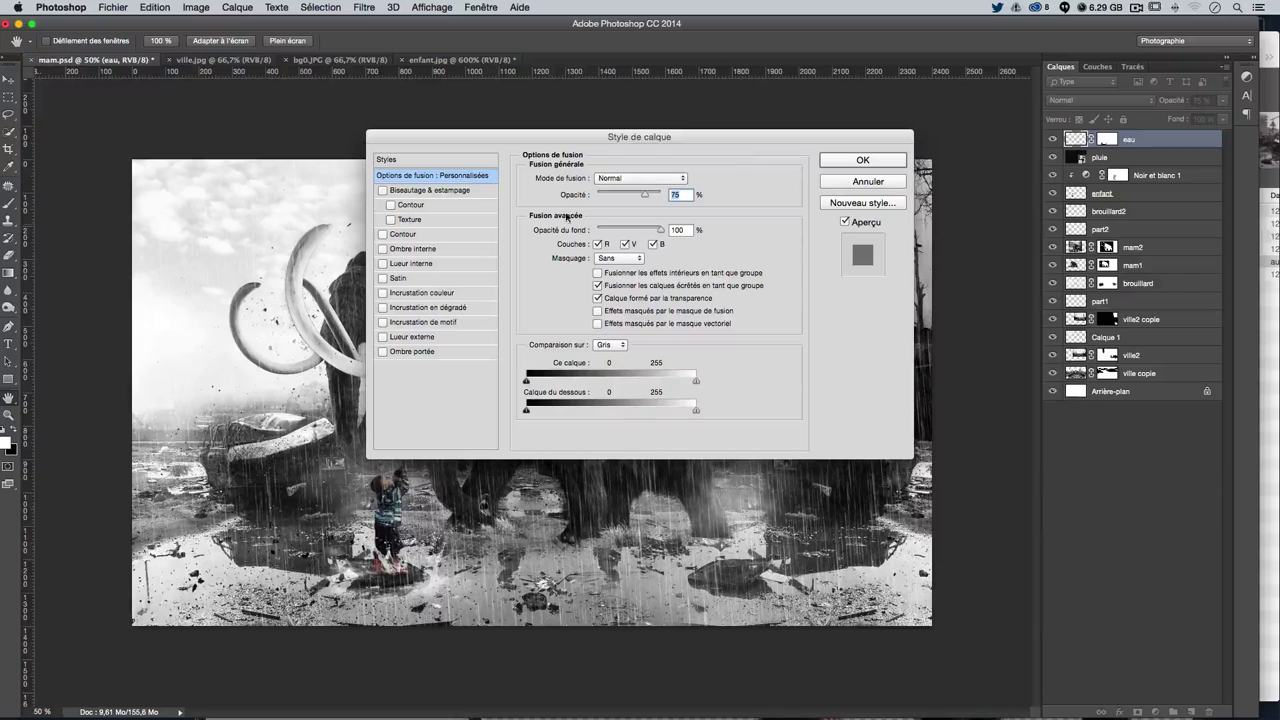
pyautogui.click(407, 354)
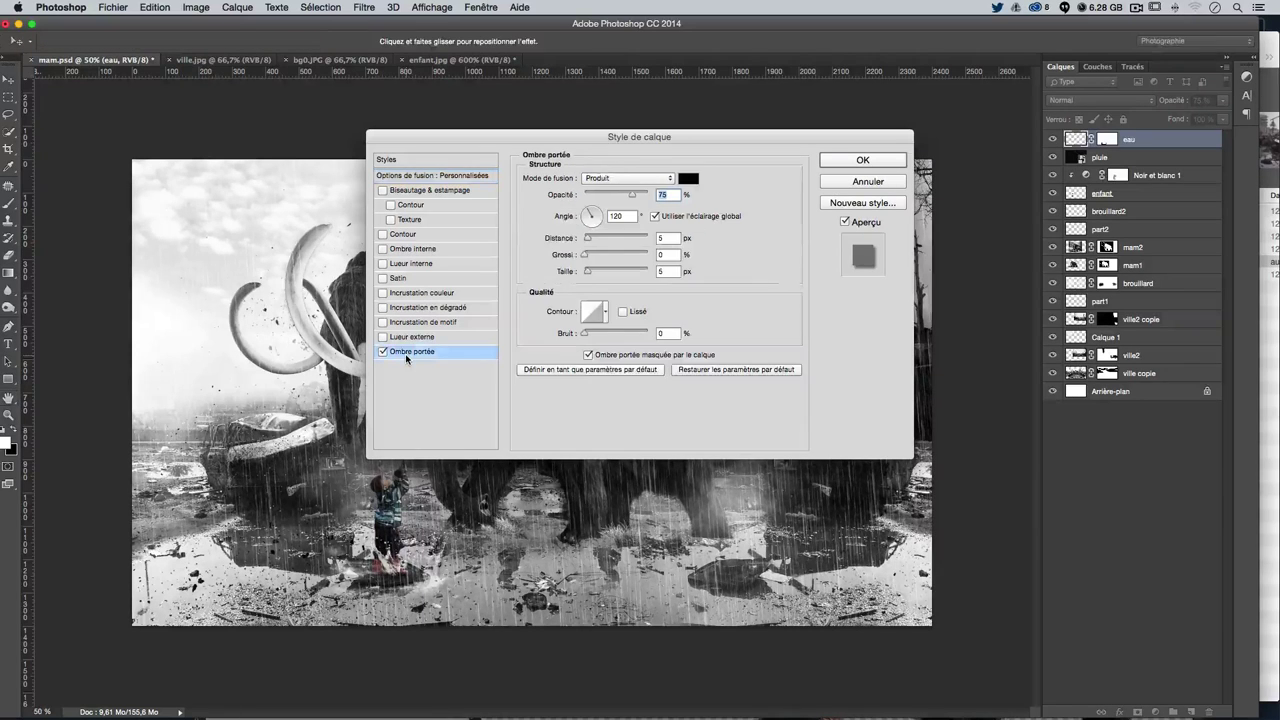
# Set the drop shadow size to 0 and drag it close beneath the splash
pyautogui.moveTo(588, 238); pyautogui.dragTo(576, 242)
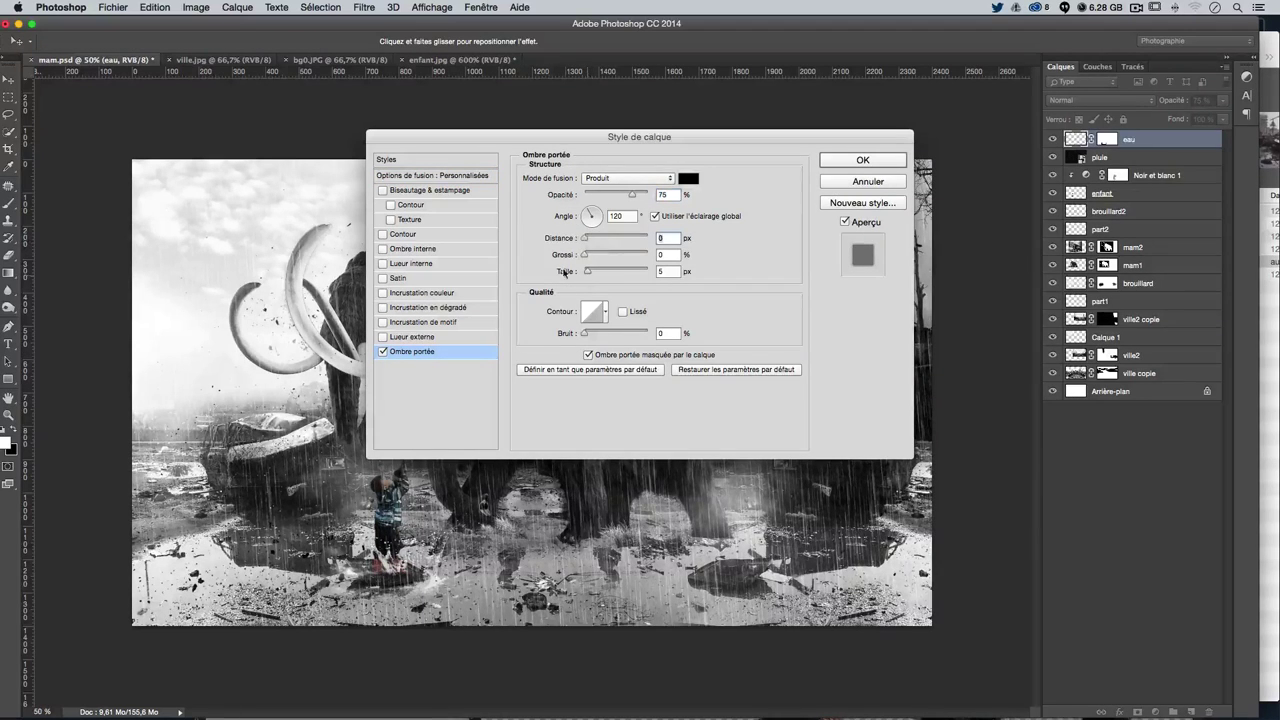
pyautogui.doubleClick(664, 194)
pyautogui.write('5')
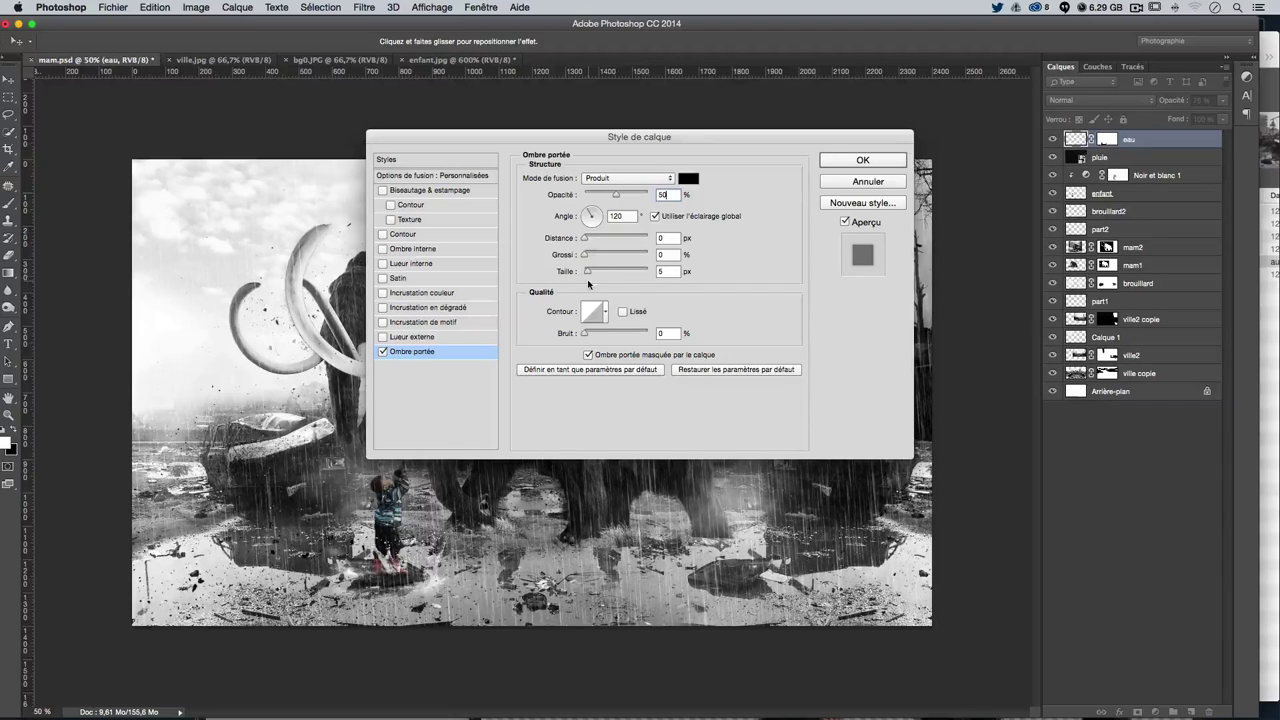
pyautogui.moveTo(588, 270)
pyautogui.mouseDown()
pyautogui.moveTo(572, 276)
pyautogui.moveTo(589, 240)
pyautogui.mouseUp()
pyautogui.moveTo(452, 604); pyautogui.dragTo(450, 608)
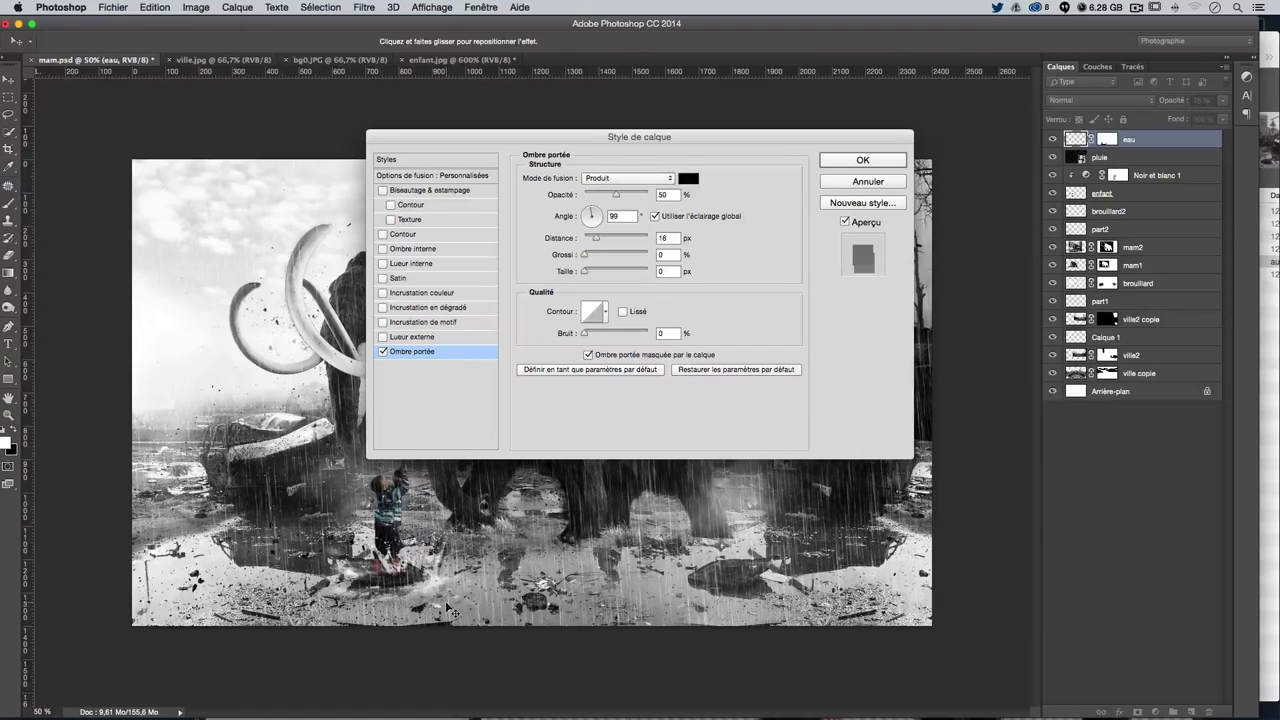
pyautogui.moveTo(449, 610); pyautogui.dragTo(454, 603)
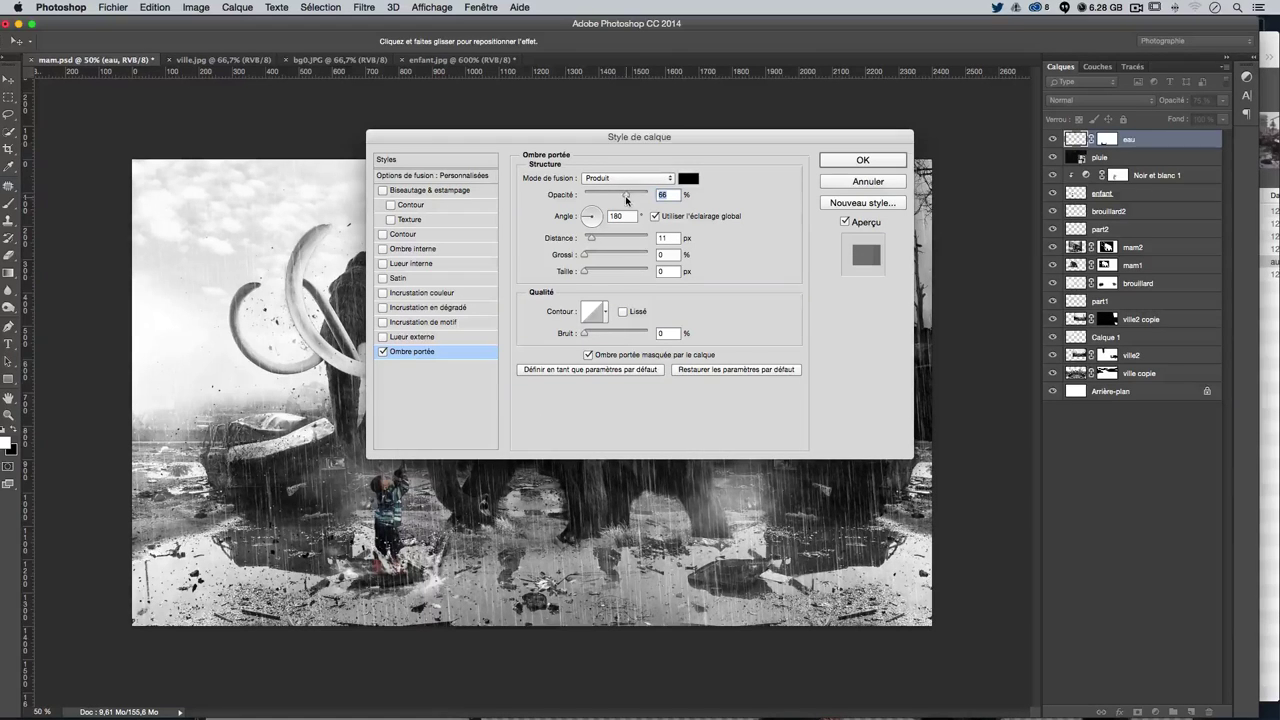
# Adjust the shadow to an 84° angle, 10 px distance and 60% opacity, then apply
pyautogui.moveTo(625, 194); pyautogui.dragTo(650, 194)
pyautogui.moveTo(414, 556); pyautogui.dragTo(410, 561)
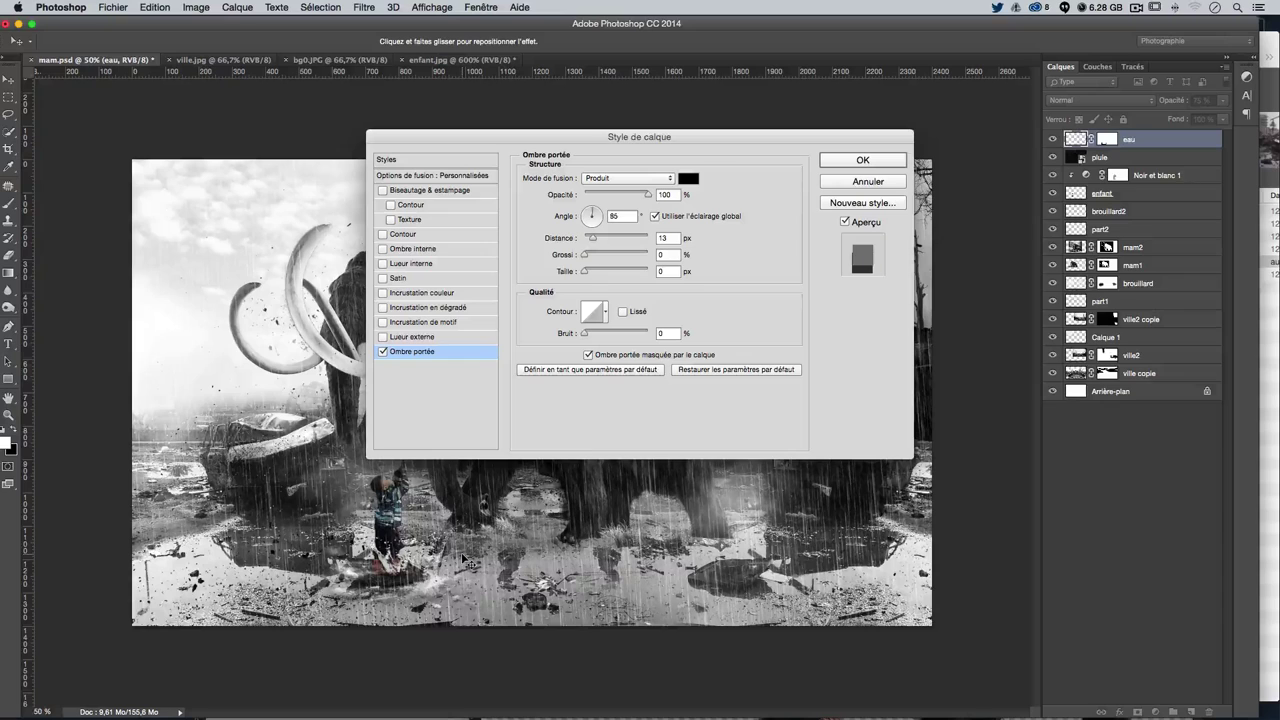
pyautogui.moveTo(462, 558); pyautogui.dragTo(462, 556)
pyautogui.doubleClick(663, 194)
pyautogui.write('60')
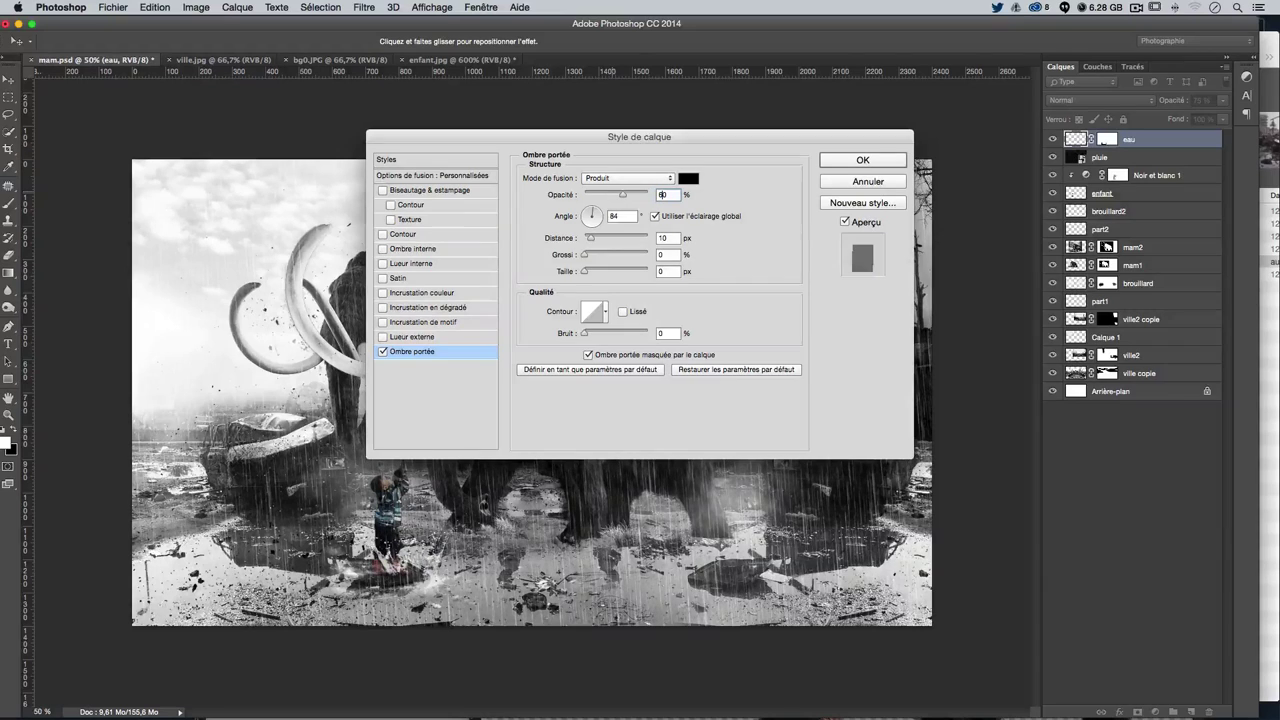
pyautogui.press('Return')
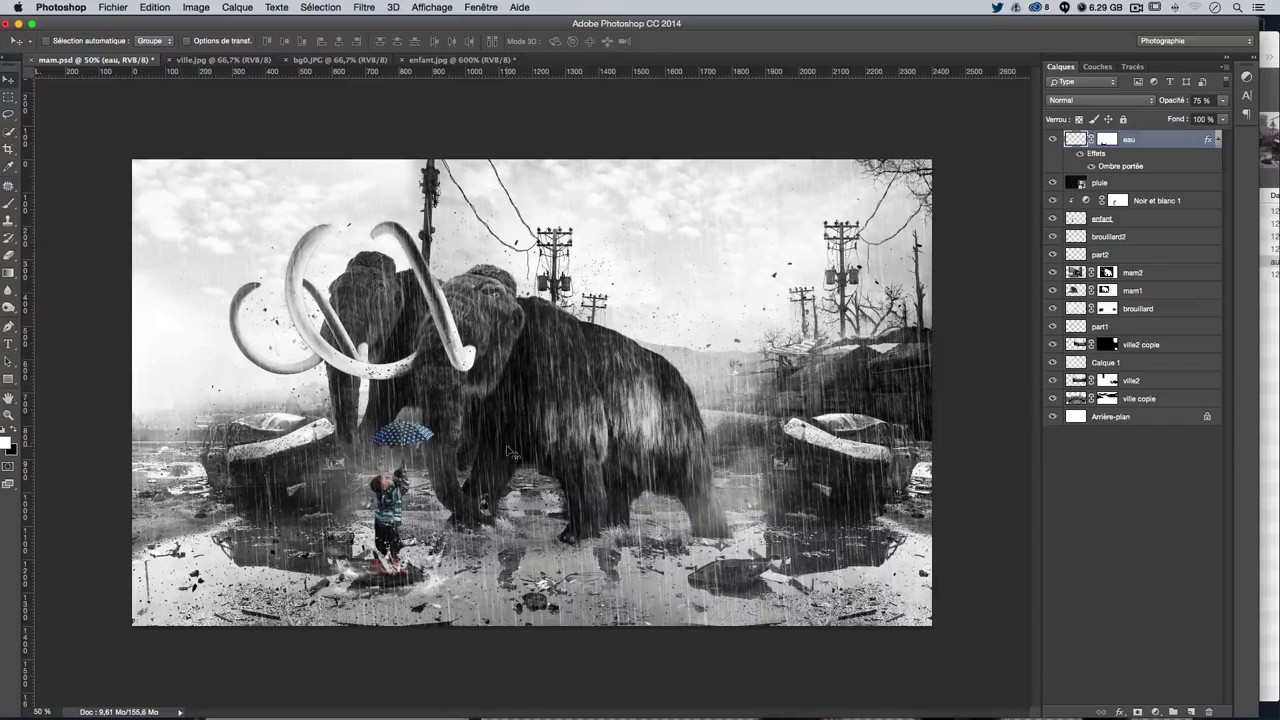
# Duplicate the splash under the mammoth's legs and shrink the copy to about 35%
pyautogui.moveTo(512, 452); pyautogui.dragTo(490, 455)
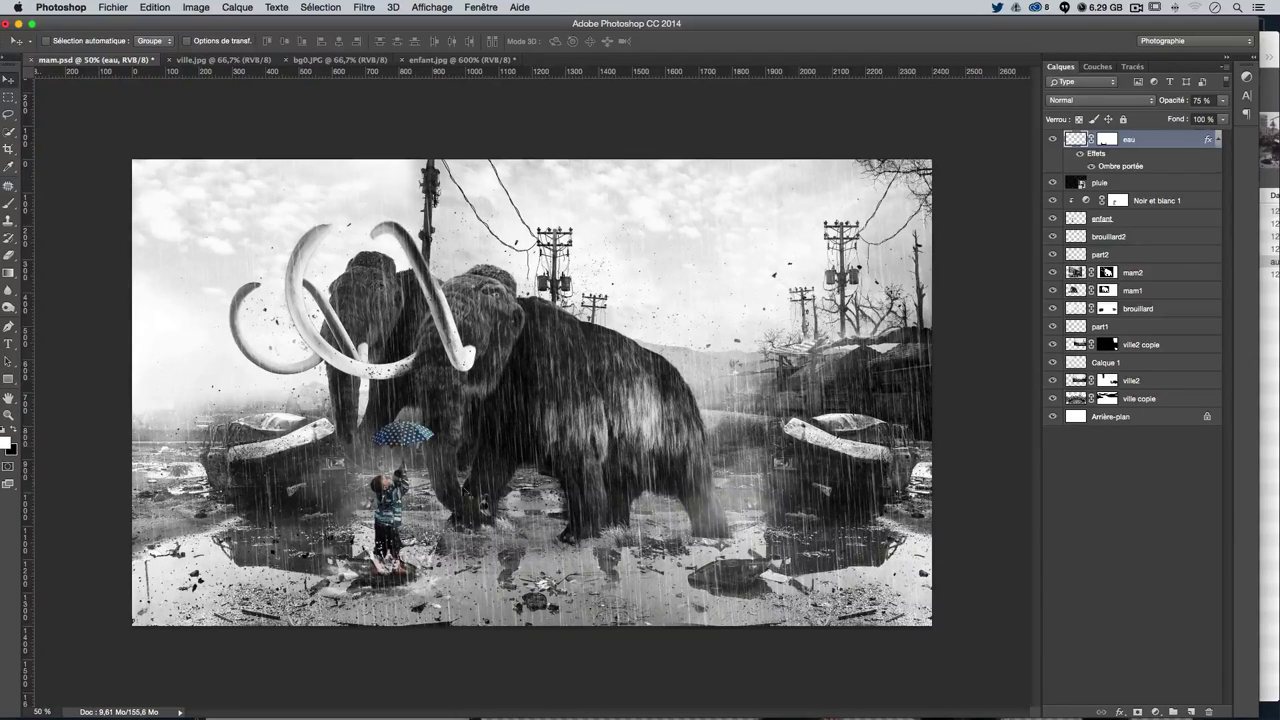
pyautogui.keyDown('alt'); pyautogui.moveTo(410, 522); pyautogui.dragTo(590, 523); pyautogui.keyUp('alt')
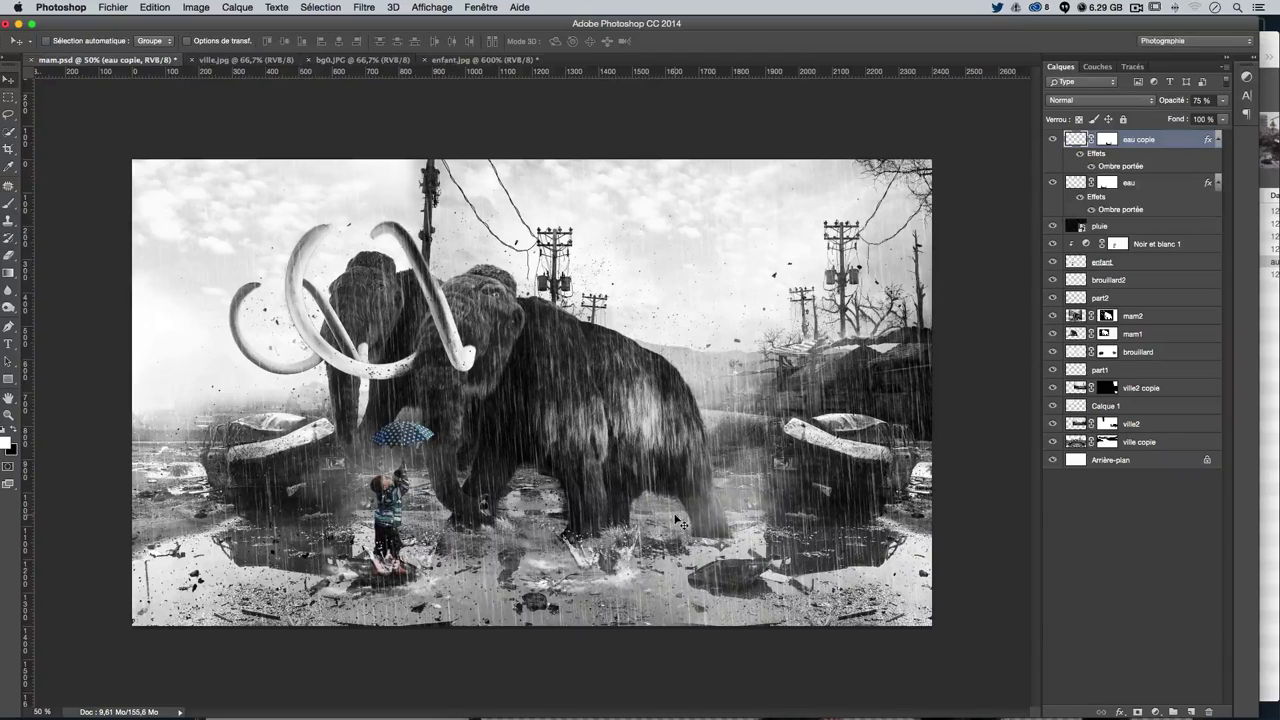
pyautogui.hotkey('ctrl', 't')
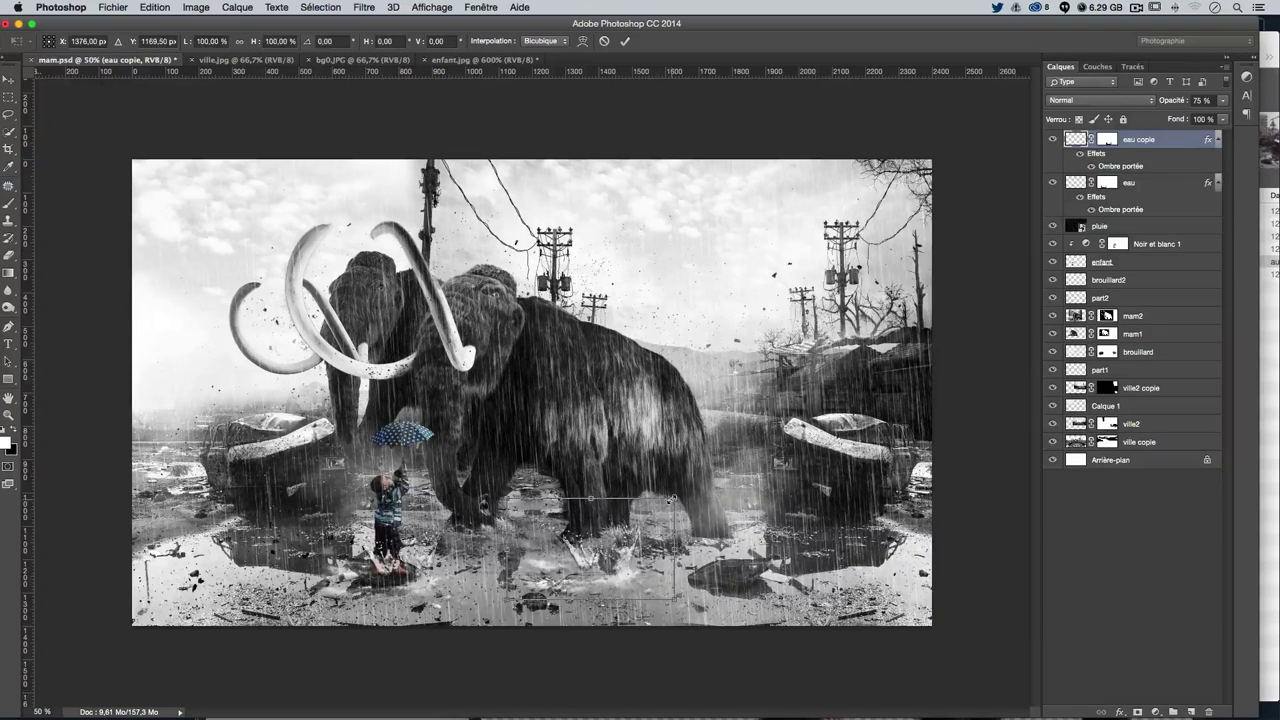
pyautogui.keyDown('shift'); pyautogui.moveTo(672, 497); pyautogui.dragTo(540, 527); pyautogui.keyUp('shift')
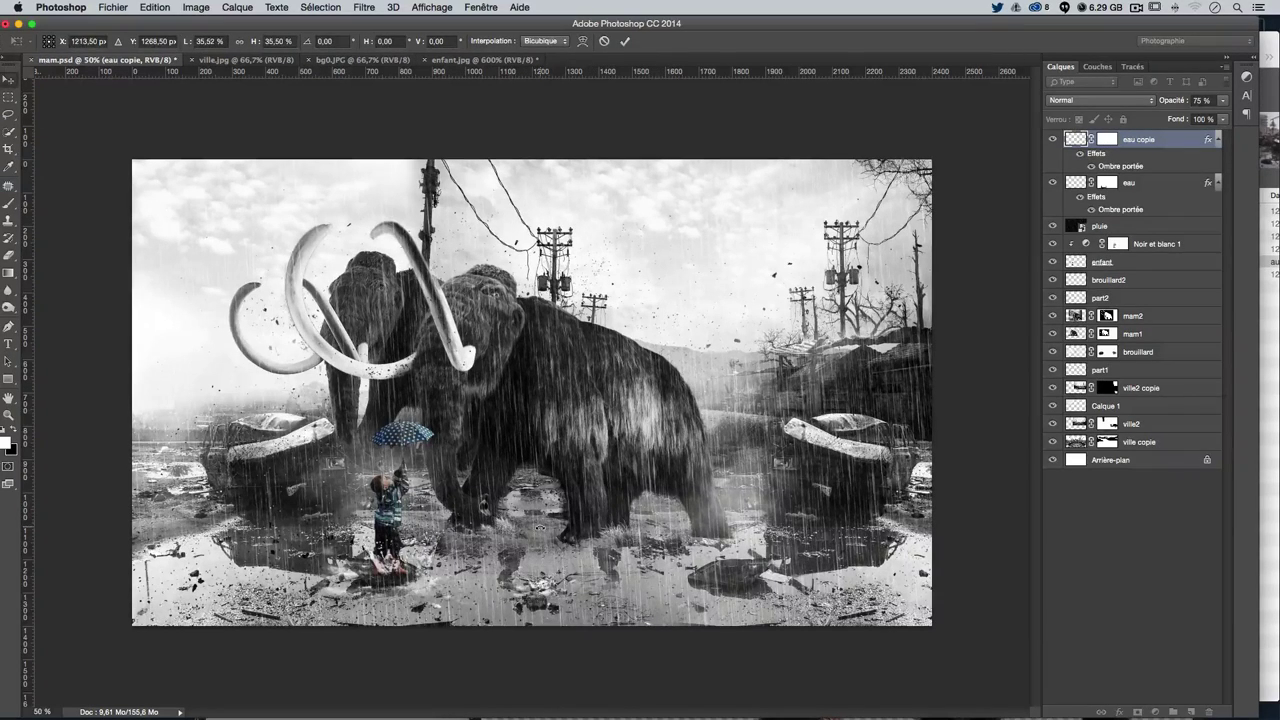
pyautogui.press('Return')
# Position the eau copie splash, set it to 100% opacity and open its layer style
pyautogui.moveTo(540, 527); pyautogui.dragTo(537, 530)
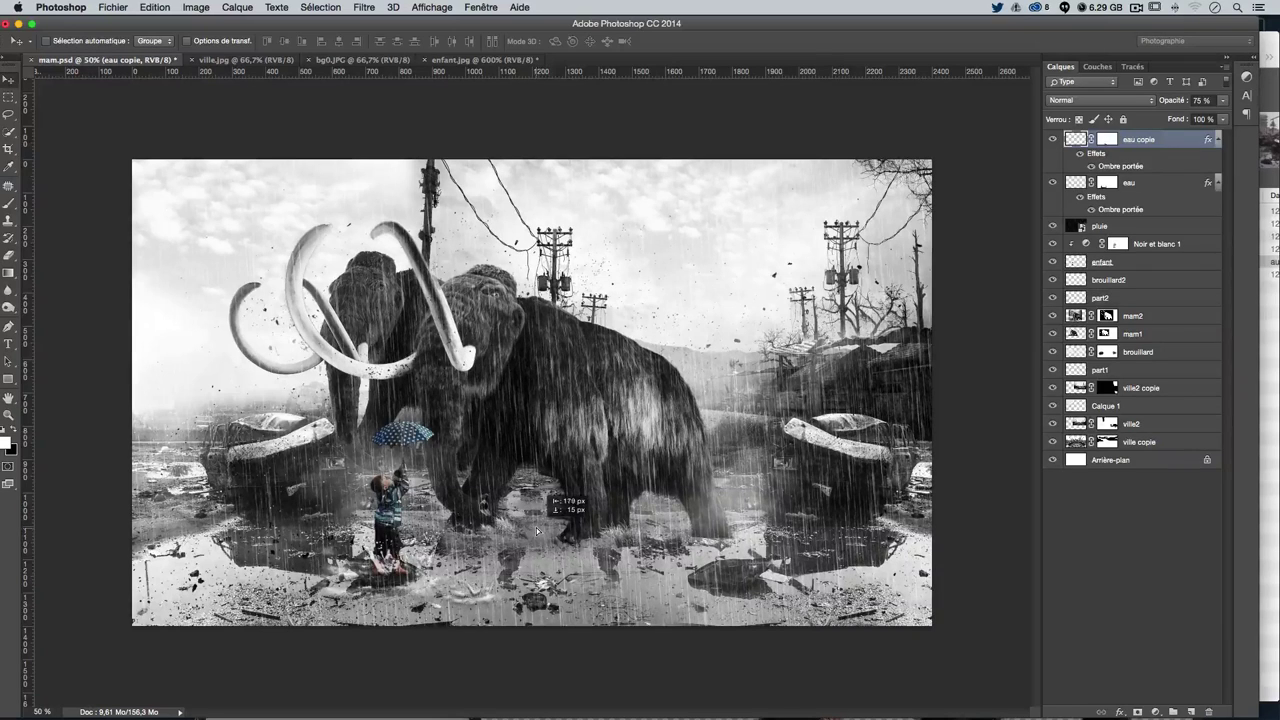
pyautogui.click(1220, 102)
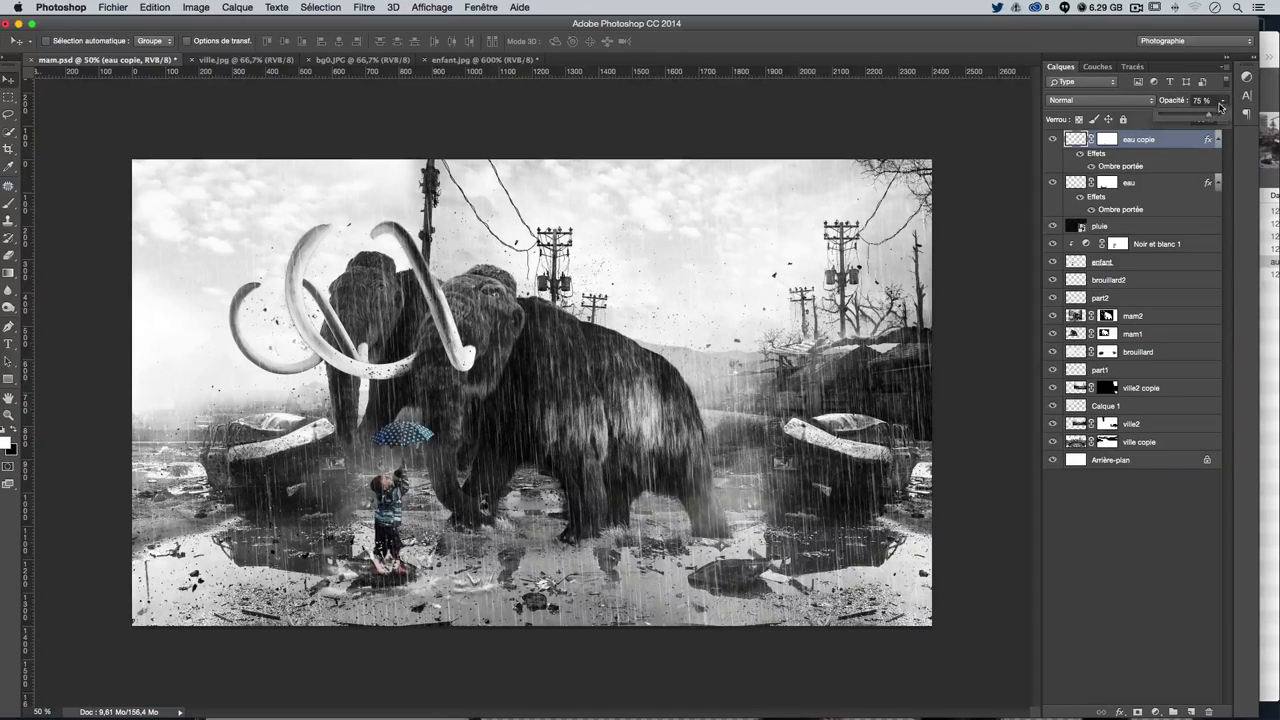
pyautogui.click(1231, 118)
pyautogui.doubleClick(1180, 142)
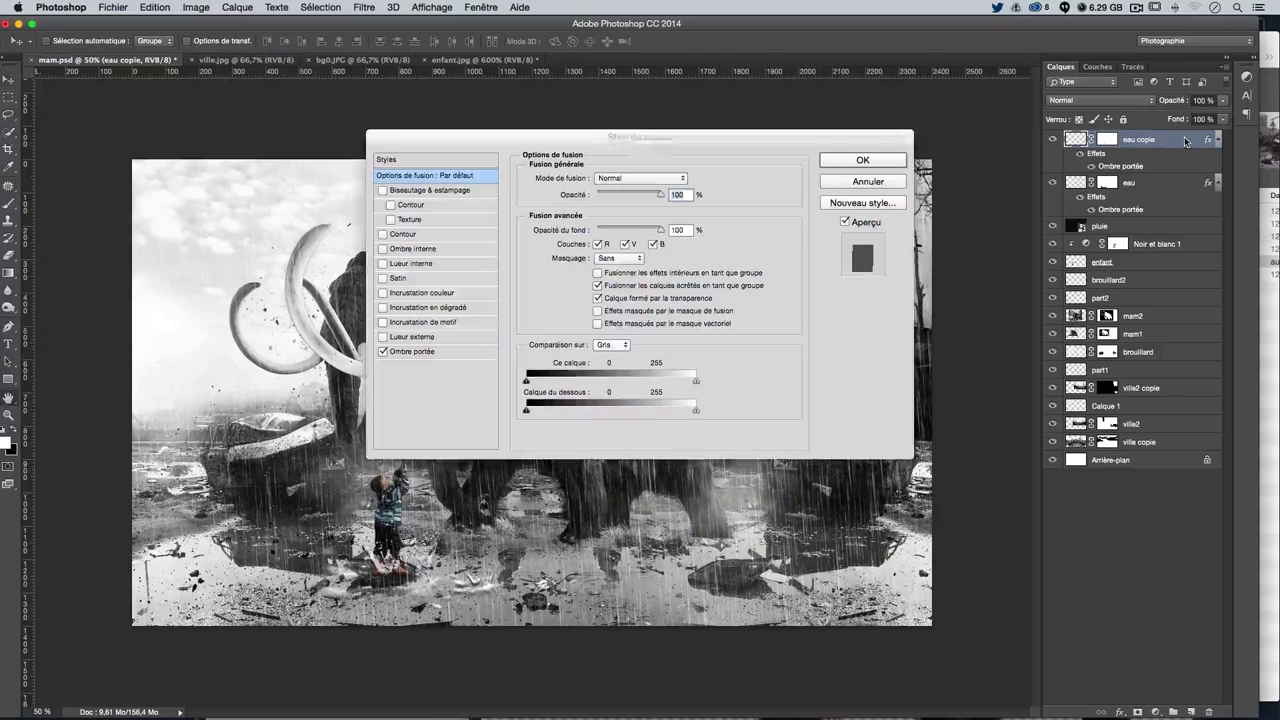
# Reduce the Distance of the copied splash's Ombre portée drop shadow
pyautogui.click(402, 352)
pyautogui.moveTo(603, 138); pyautogui.dragTo(770, 138)
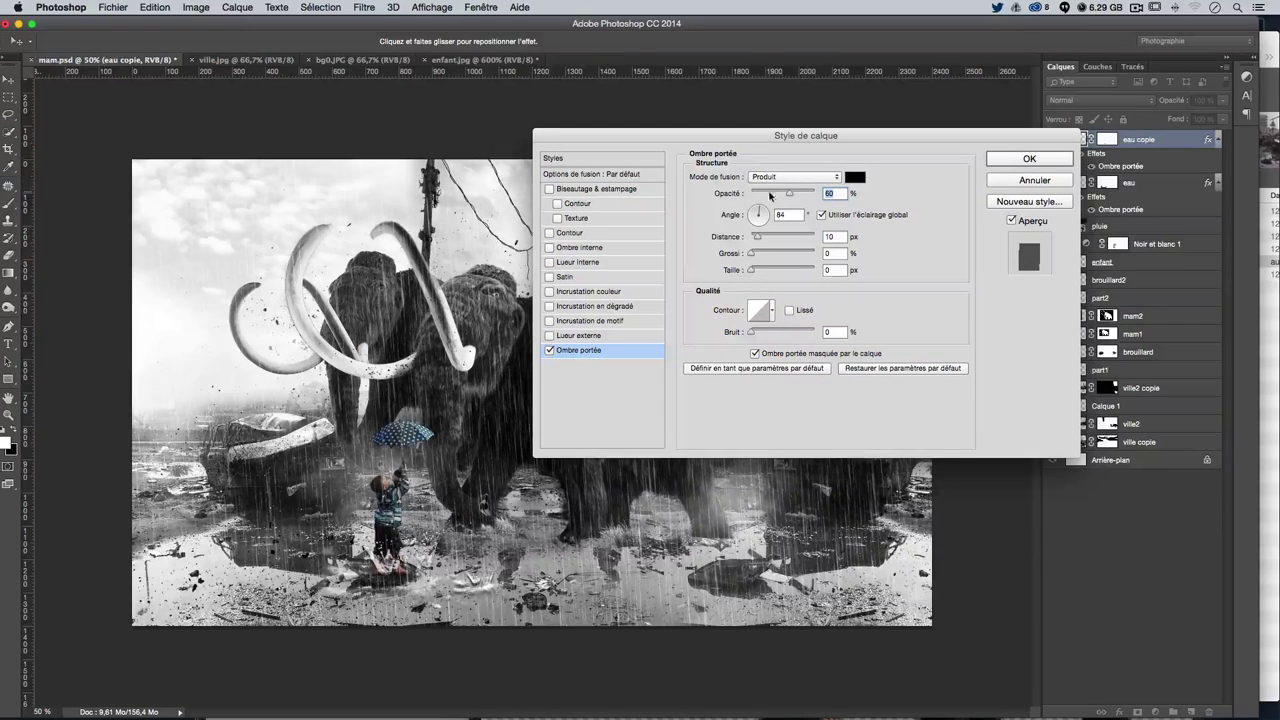
pyautogui.moveTo(760, 241); pyautogui.dragTo(746, 241)
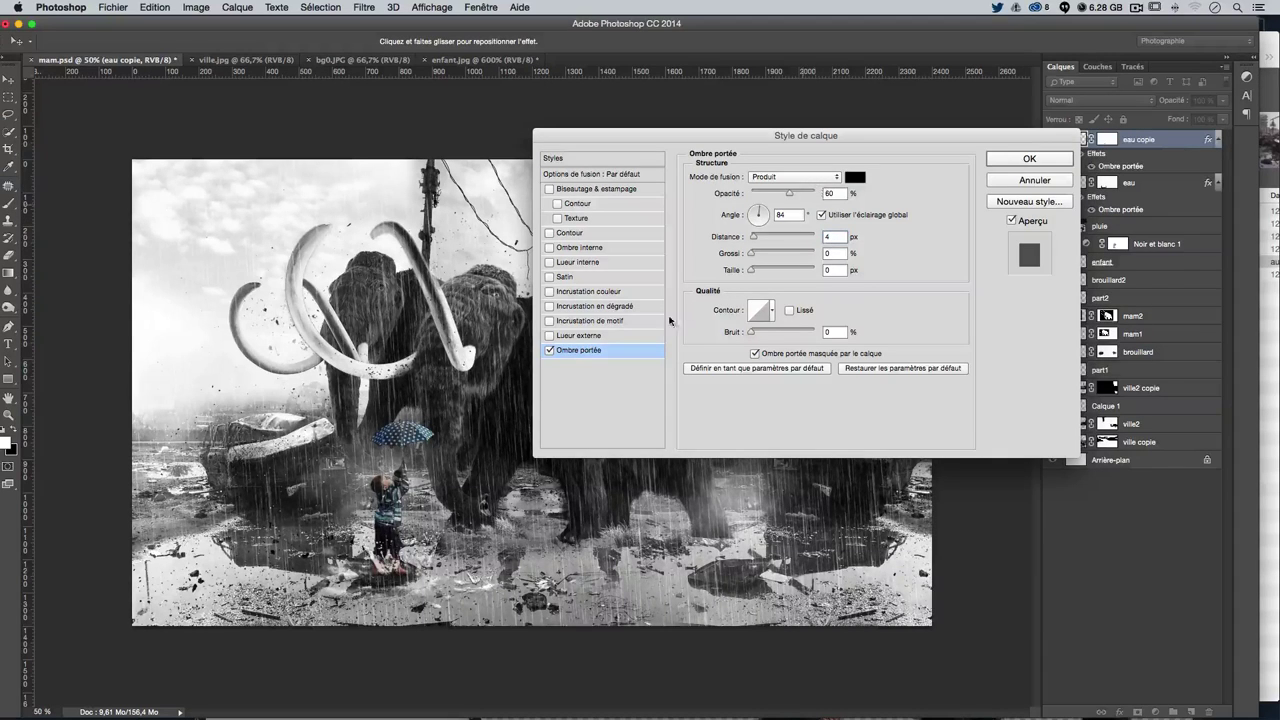
pyautogui.press('Return')
# Move the copied splash onto the ground and reapply its tightened drop shadow
pyautogui.hotkey('ctrl', 't')
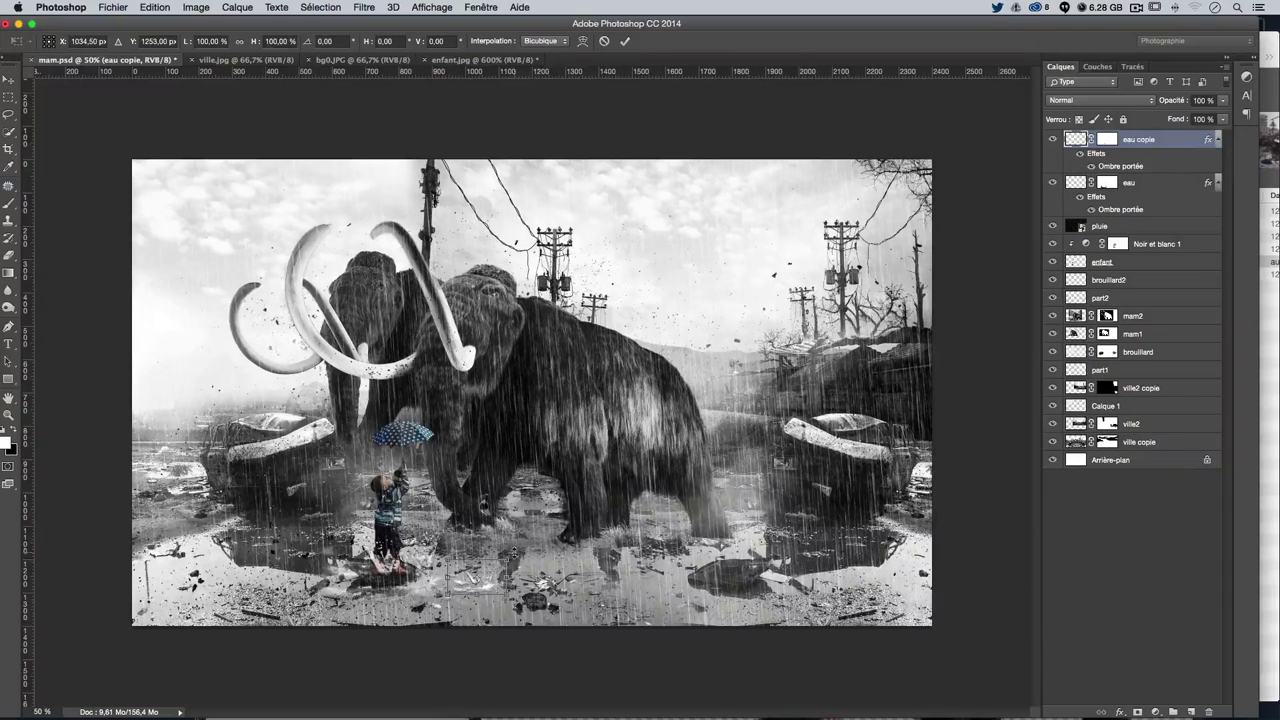
pyautogui.press('Return')
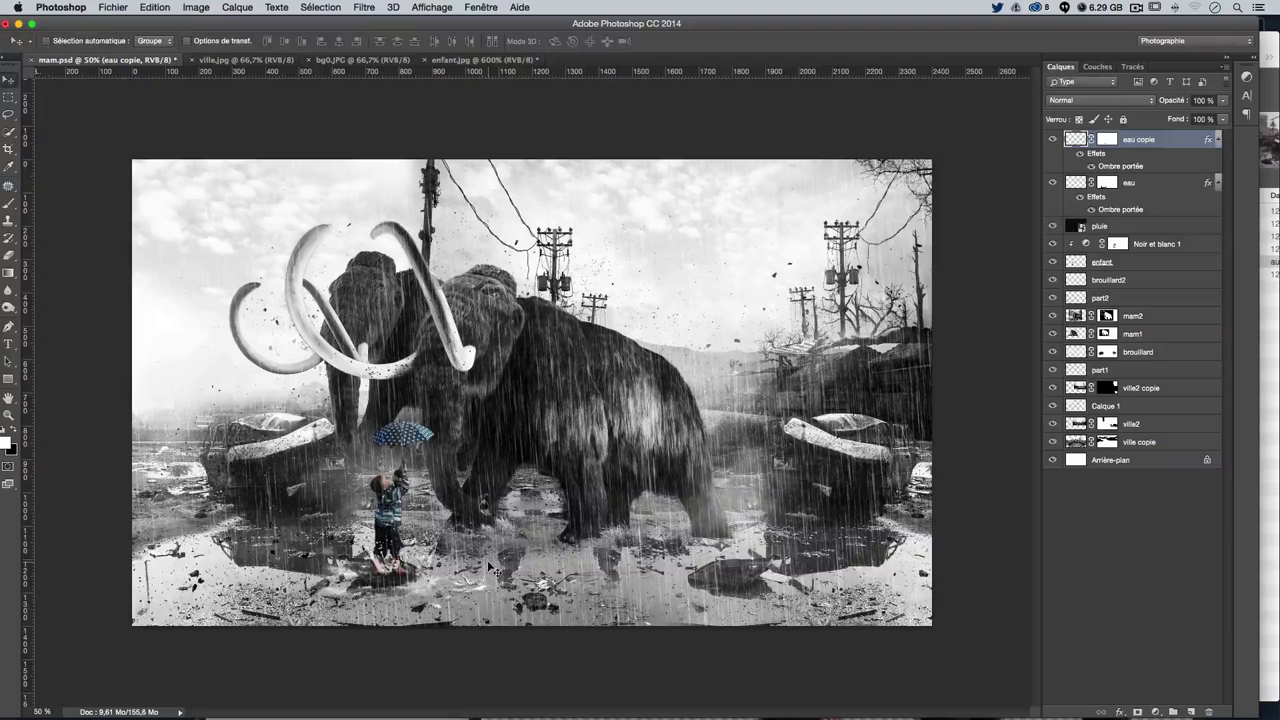
pyautogui.moveTo(494, 570); pyautogui.dragTo(556, 577)
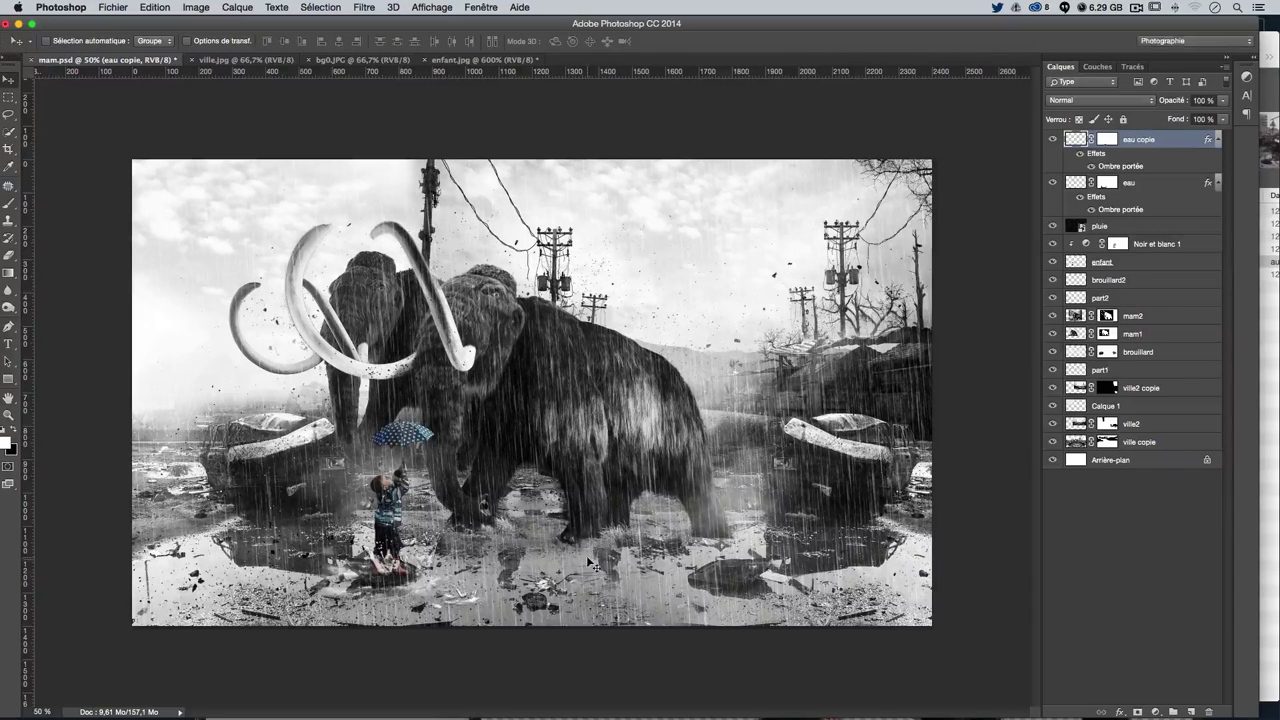
pyautogui.hotkey('ctrl', 't')
pyautogui.press('Return')
pyautogui.doubleClick(1165, 141)
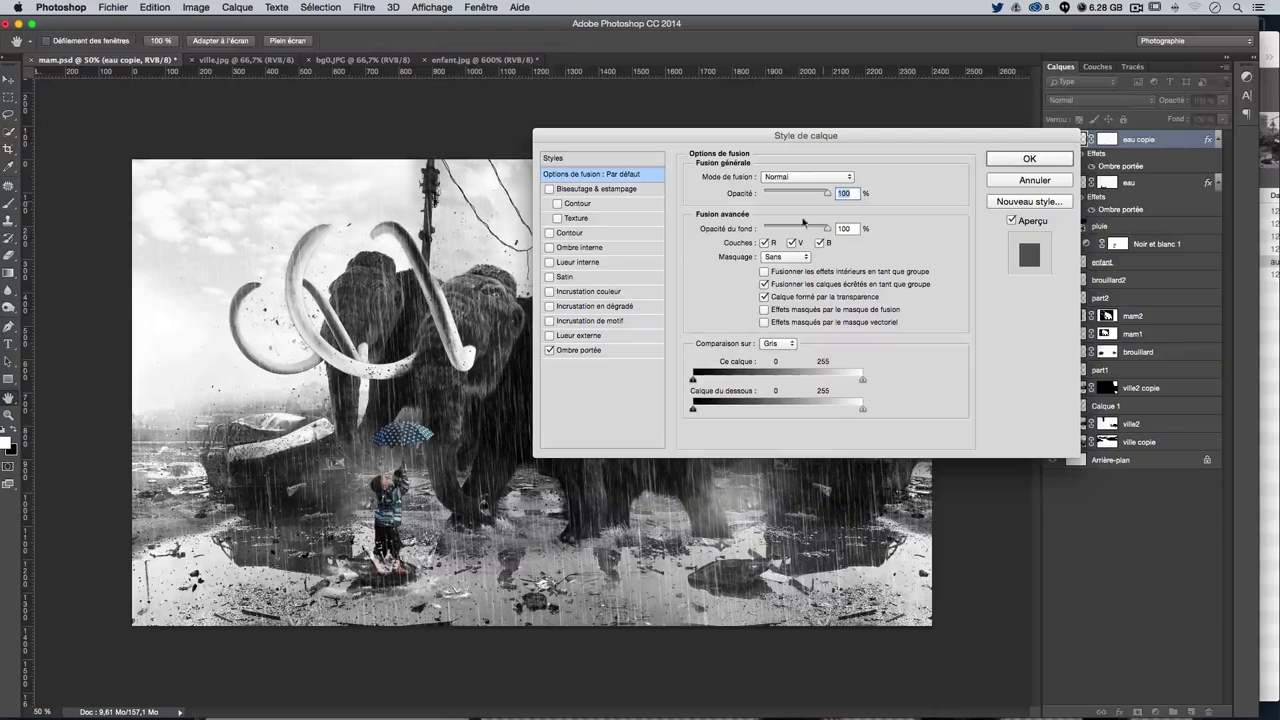
pyautogui.click(580, 350)
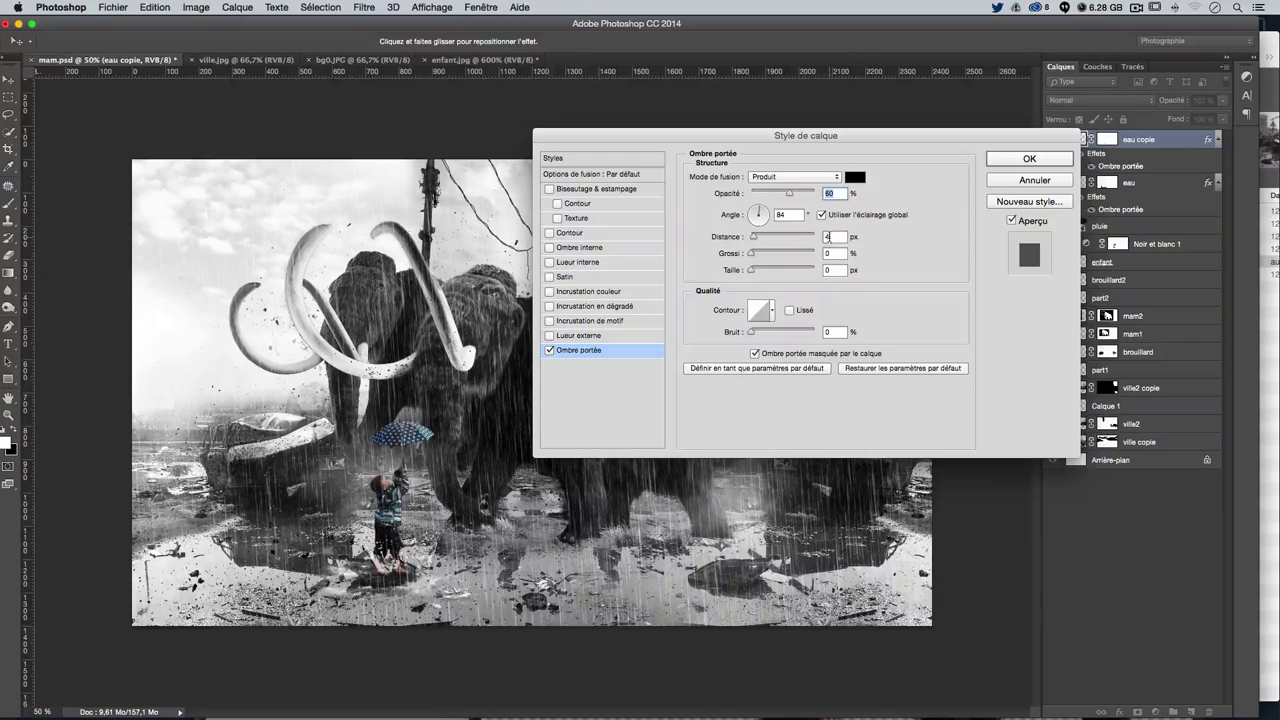
pyautogui.press('Return')
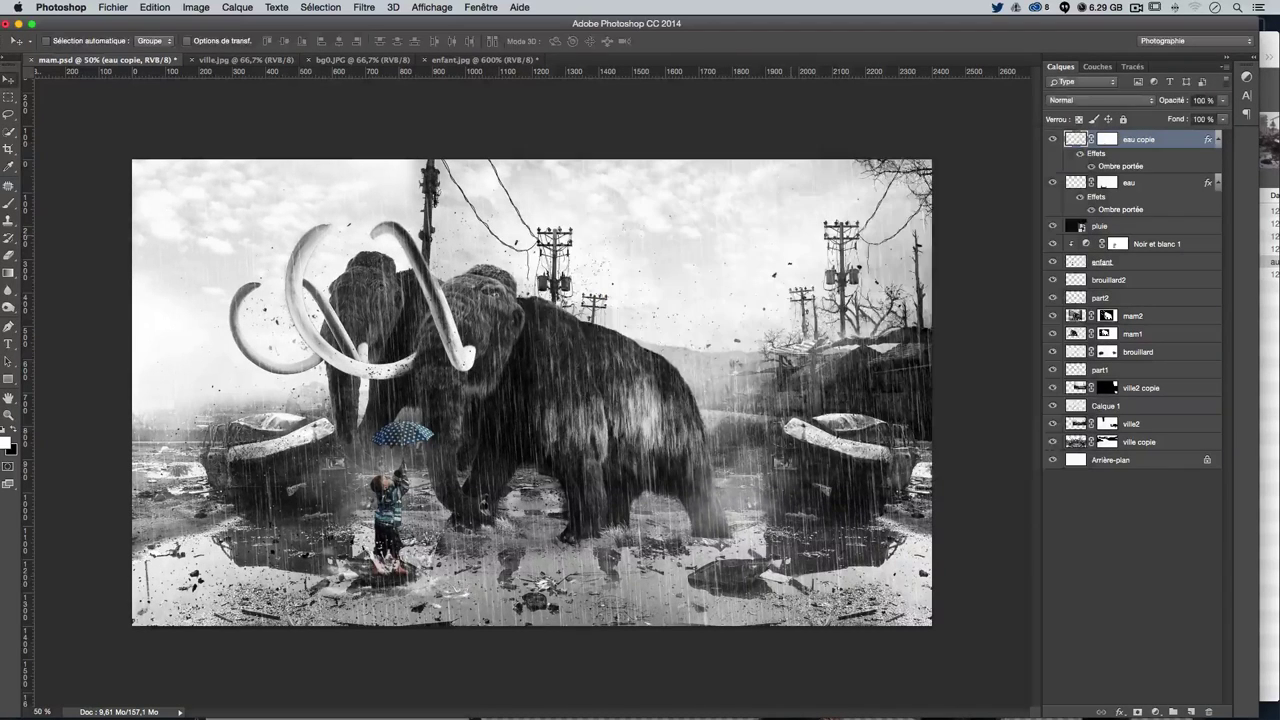
pyautogui.moveTo(633, 339); pyautogui.dragTo(683, 352)
# Alt-drag more splash copies around the puddles, up to eau copie 7
pyautogui.moveTo(587, 465)
pyautogui.keyDown('alt'); pyautogui.mouseDown()
pyautogui.moveTo(330, 428)
pyautogui.moveTo(371, 455)
pyautogui.mouseUp(); pyautogui.keyUp('alt')
pyautogui.hotkey('ctrl', 't')
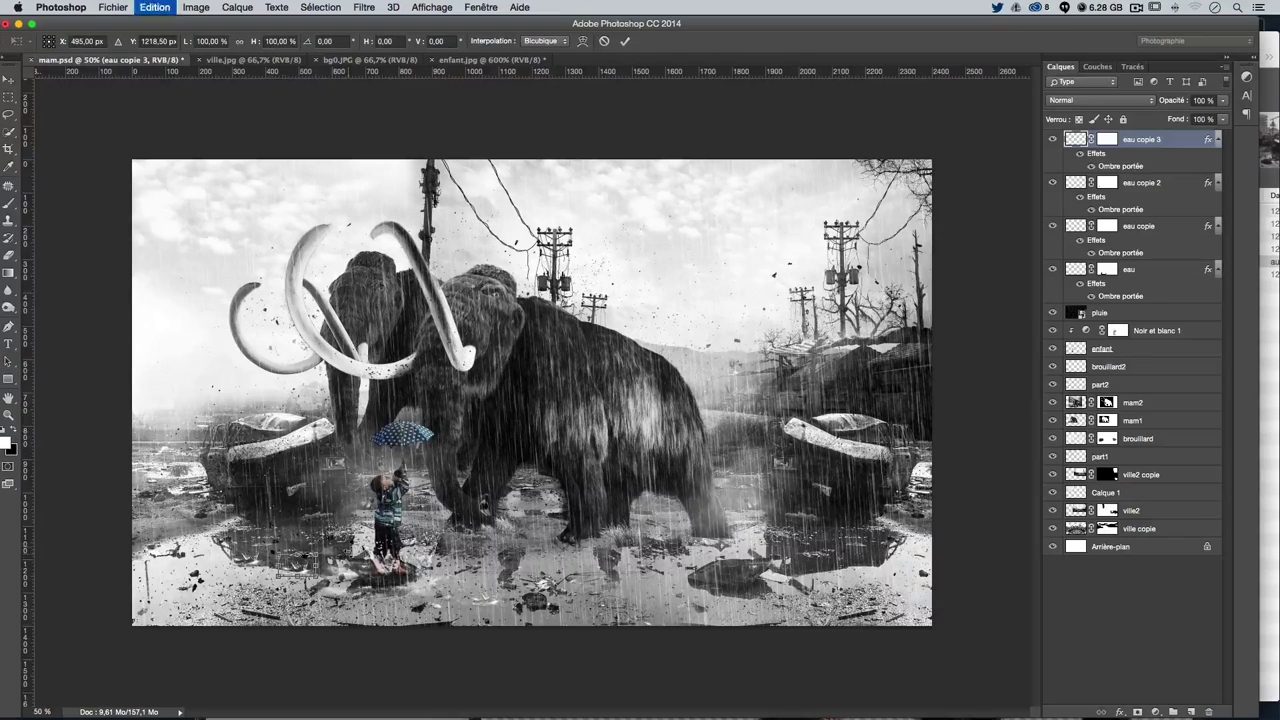
pyautogui.press('Return')
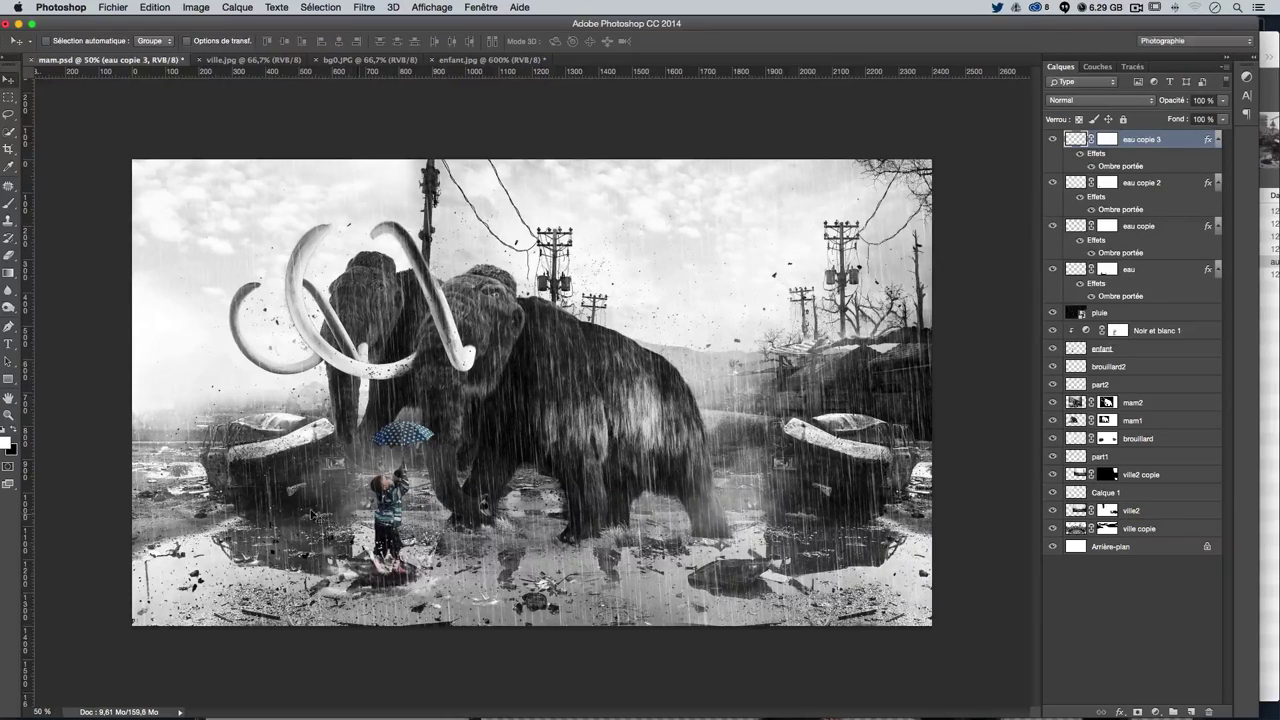
pyautogui.moveTo(312, 514); pyautogui.dragTo(368, 506)
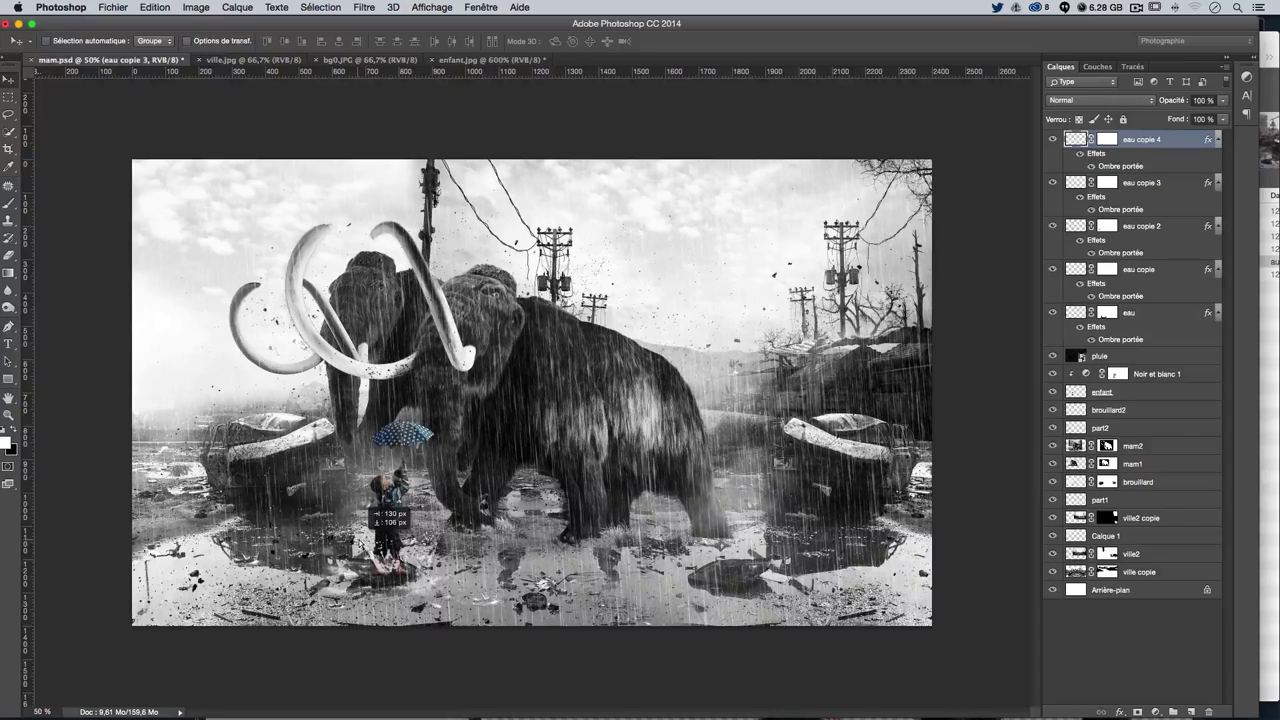
pyautogui.moveTo(405, 550)
pyautogui.mouseDown()
pyautogui.moveTo(396, 574)
pyautogui.moveTo(445, 575)
pyautogui.mouseUp()
pyautogui.hotkey('ctrl', 't')
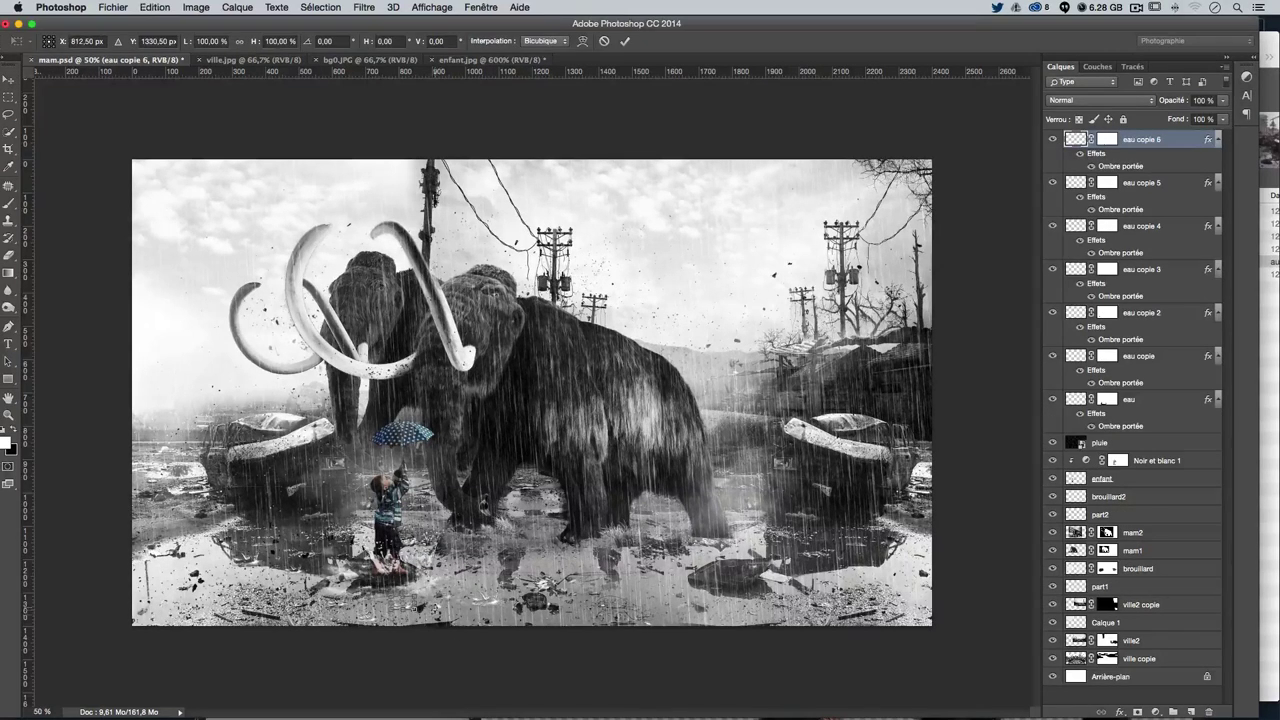
pyautogui.press('Return')
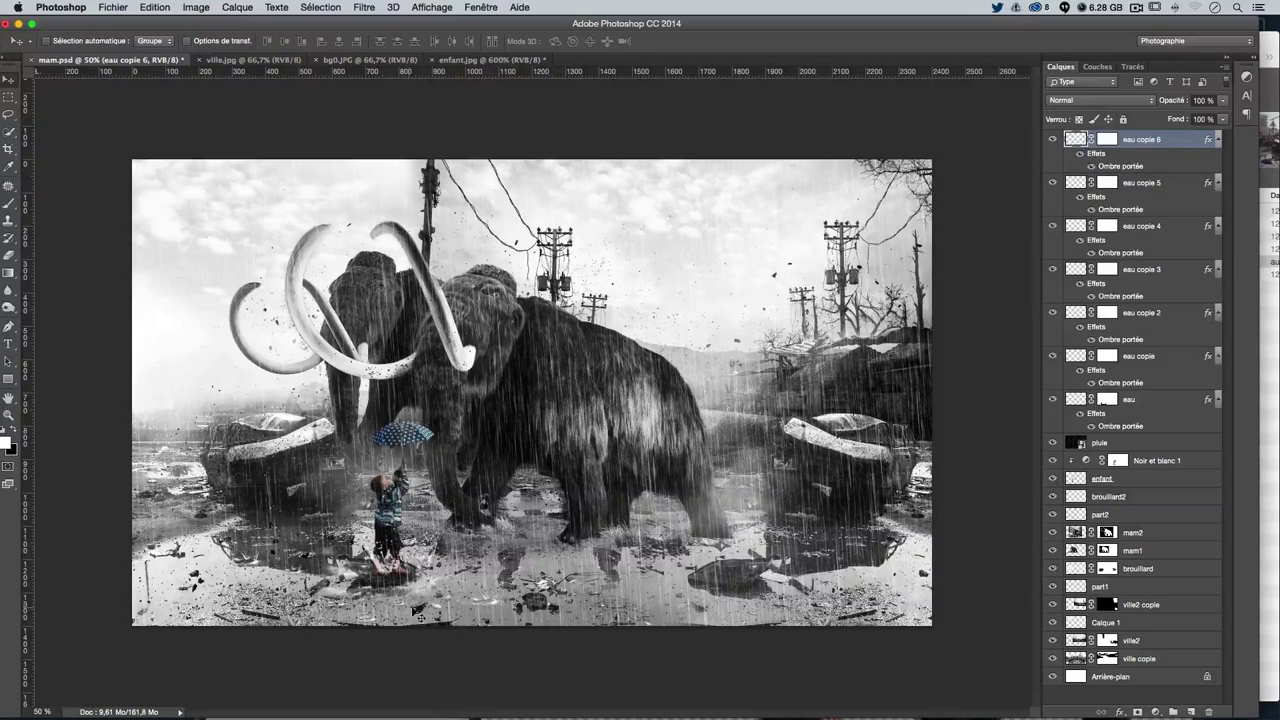
pyautogui.moveTo(460, 612)
pyautogui.mouseDown()
pyautogui.moveTo(476, 580)
pyautogui.moveTo(563, 617)
pyautogui.mouseUp()
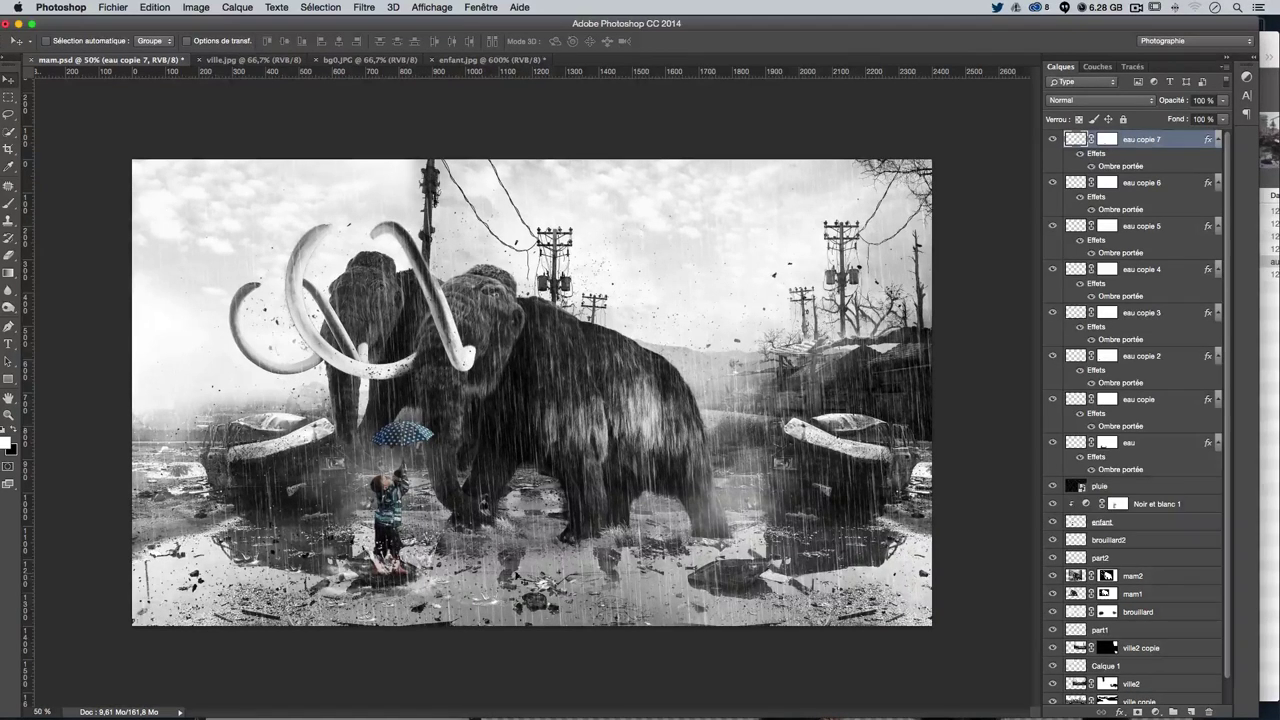
# Apply eau copie 7's drop shadow at 1 px distance and nudge the splash into place
pyautogui.doubleClick(1170, 145)
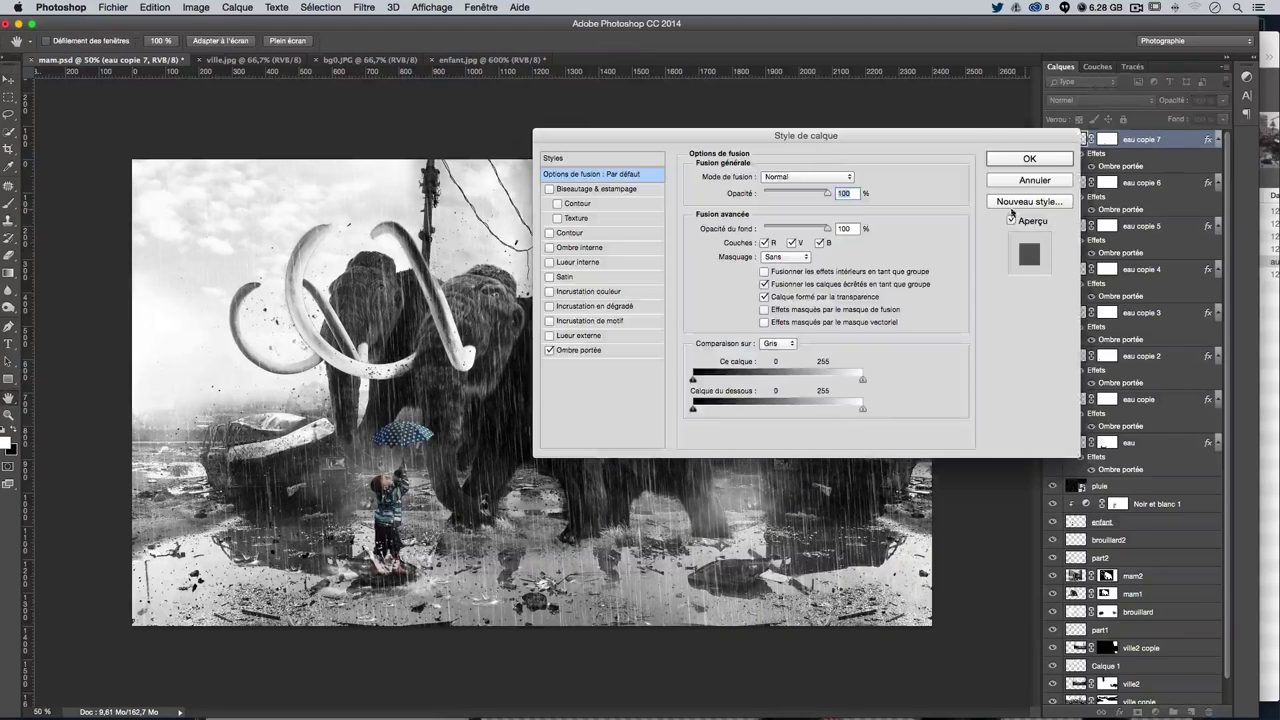
pyautogui.click(589, 352)
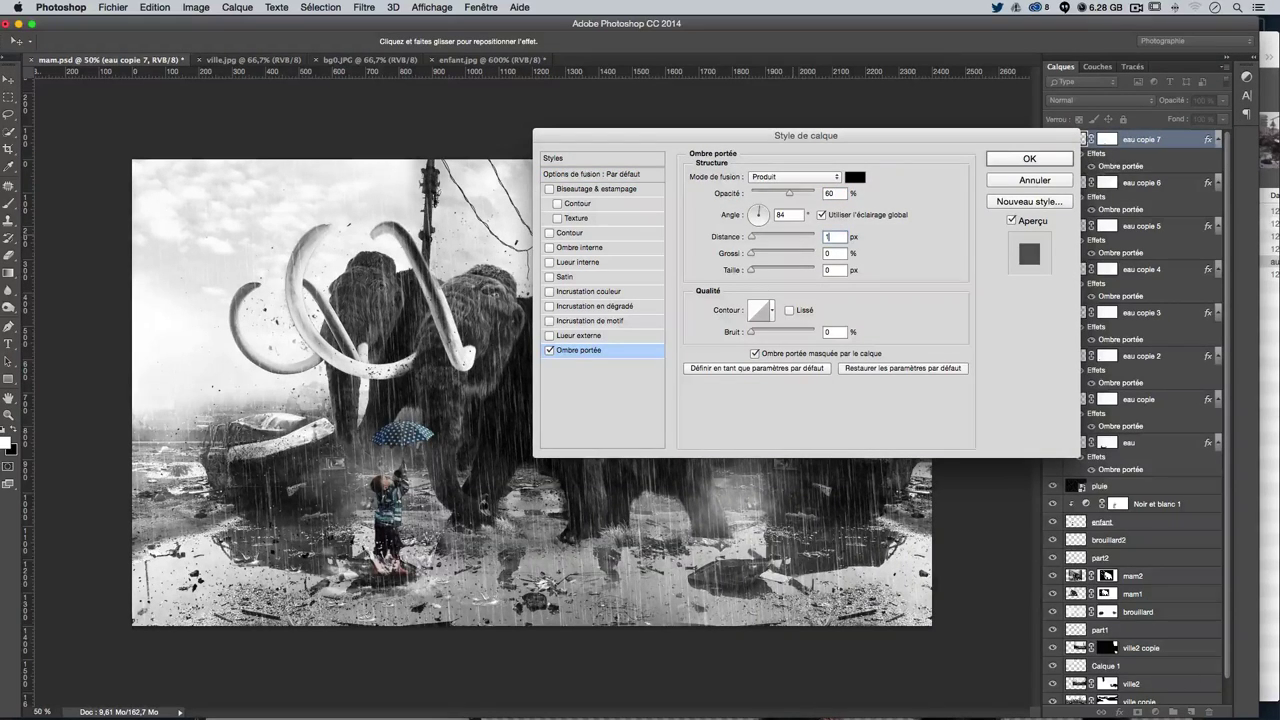
pyautogui.press('Return')
pyautogui.moveTo(683, 332); pyautogui.dragTo(681, 333)
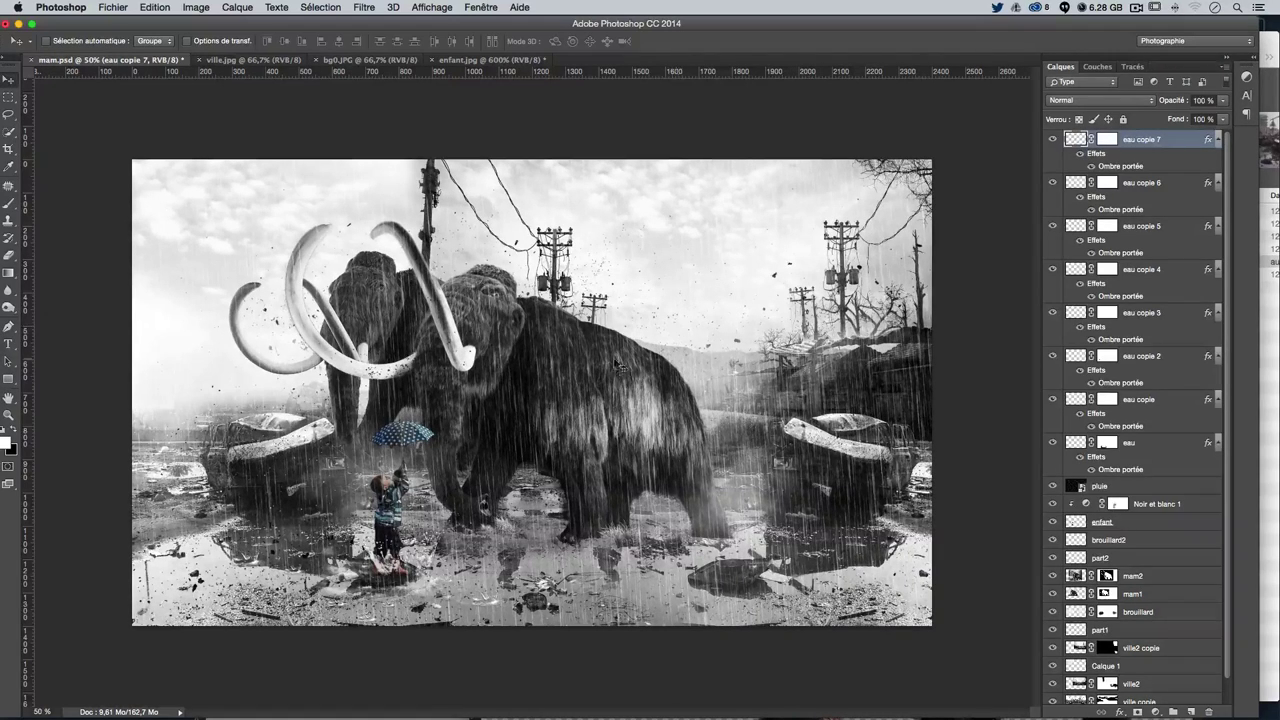
# Duplicate the splash twice and scale one copy down to 67%
pyautogui.moveTo(618, 366); pyautogui.dragTo(634, 373)
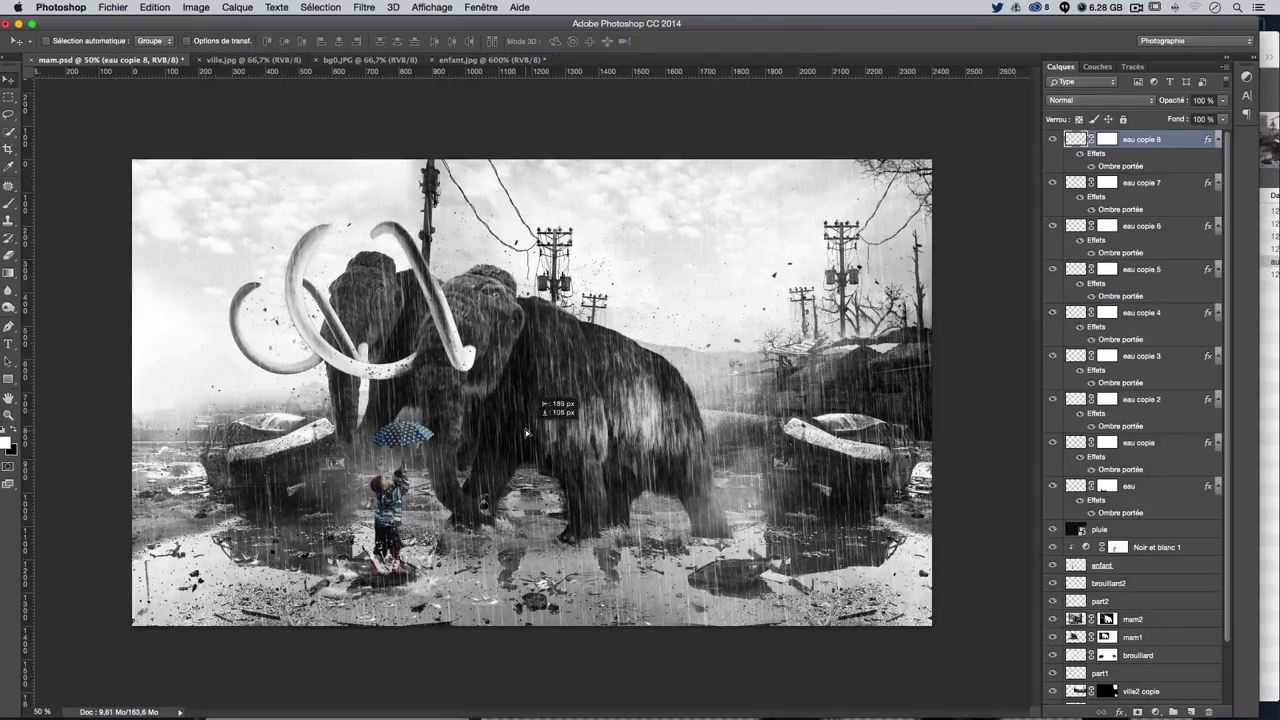
pyautogui.moveTo(546, 438); pyautogui.dragTo(530, 436)
pyautogui.hotkey('ctrl', 't')
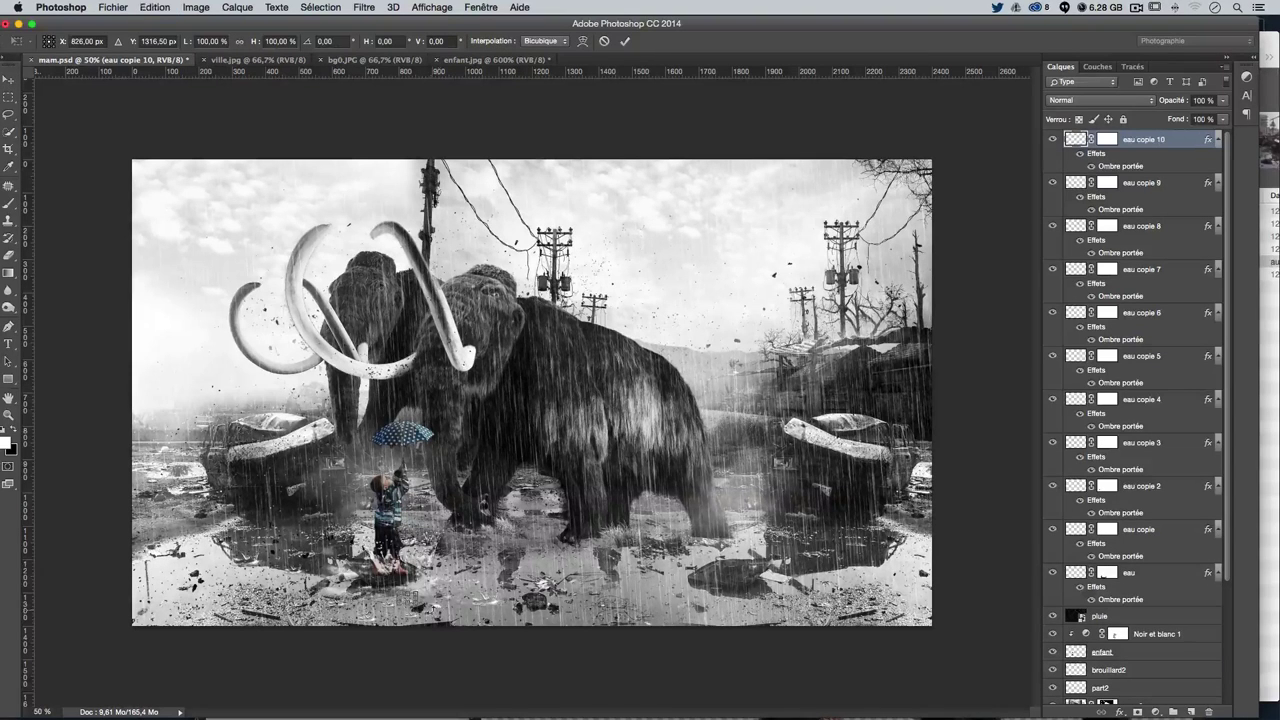
pyautogui.moveTo(412, 598)
pyautogui.mouseDown()
pyautogui.moveTo(432, 577)
pyautogui.moveTo(316, 541)
pyautogui.mouseUp()
pyautogui.press('Return')
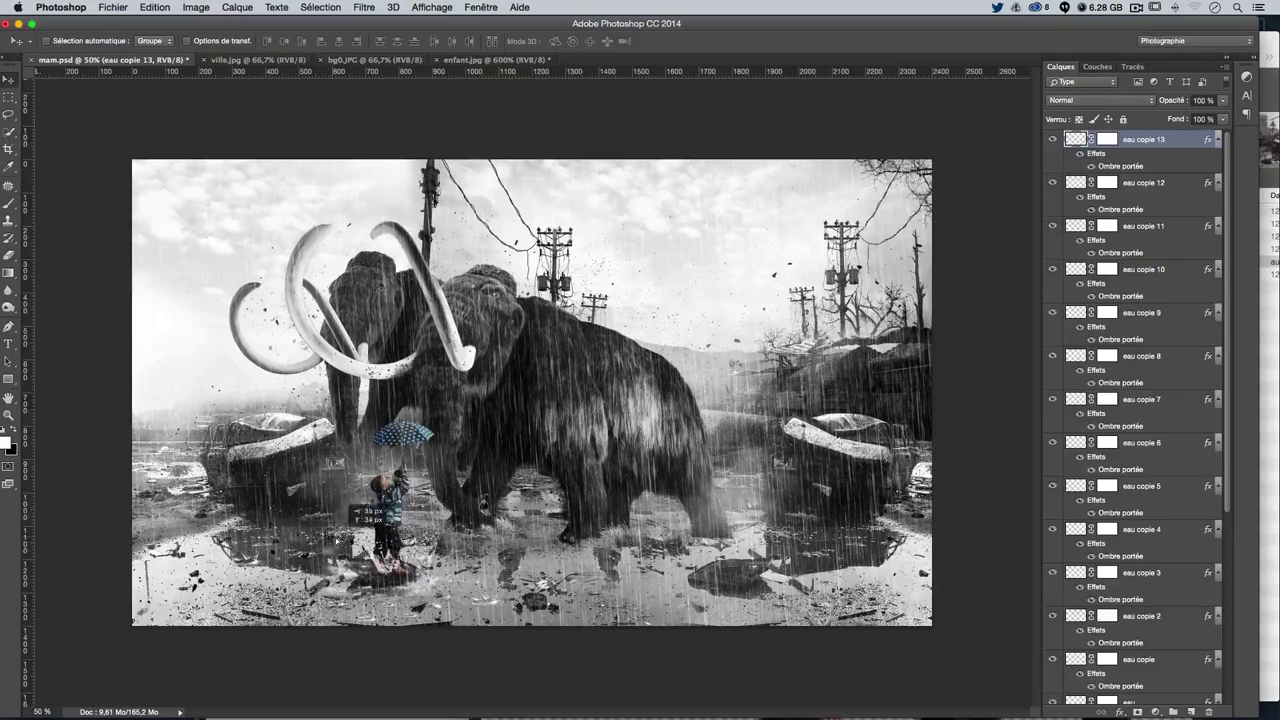
# Scatter four more splash copies toward the right side, reaching eau copie 24
pyautogui.moveTo(808, 578)
pyautogui.mouseDown()
pyautogui.moveTo(753, 563)
pyautogui.moveTo(785, 572)
pyautogui.mouseUp()
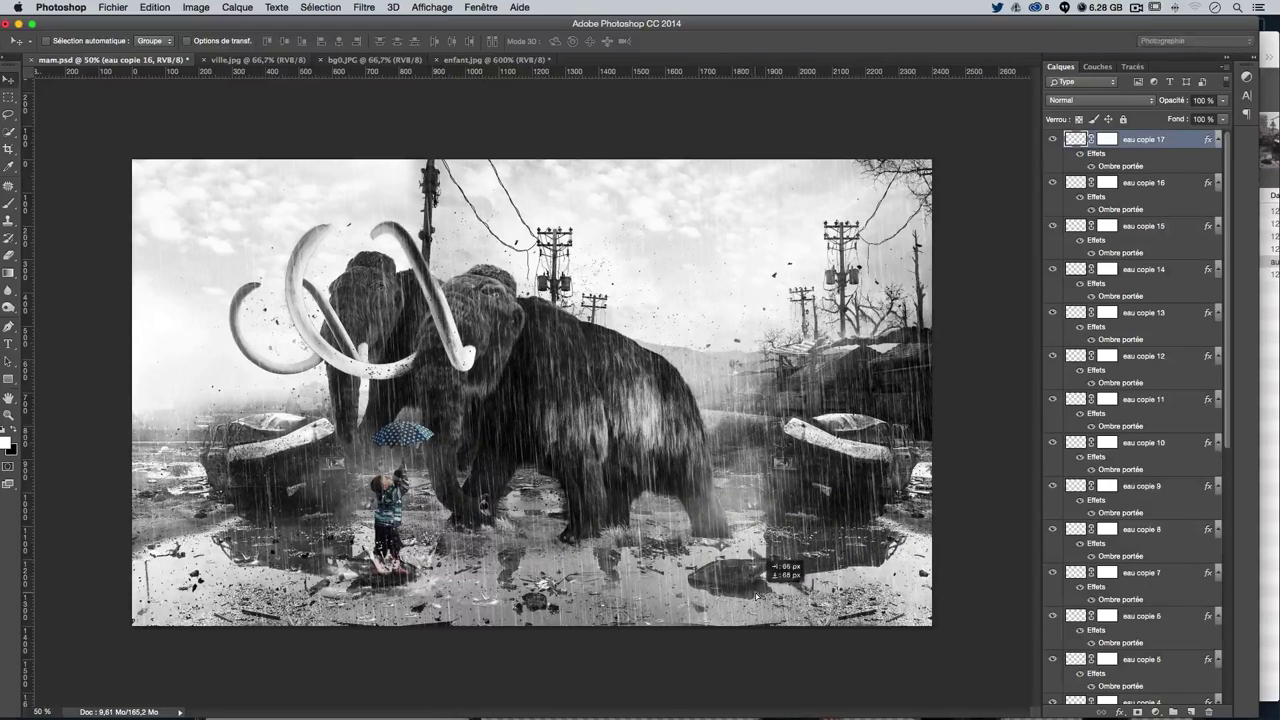
pyautogui.moveTo(877, 531)
pyautogui.mouseDown()
pyautogui.moveTo(870, 520)
pyautogui.moveTo(930, 532)
pyautogui.moveTo(912, 520)
pyautogui.mouseUp()
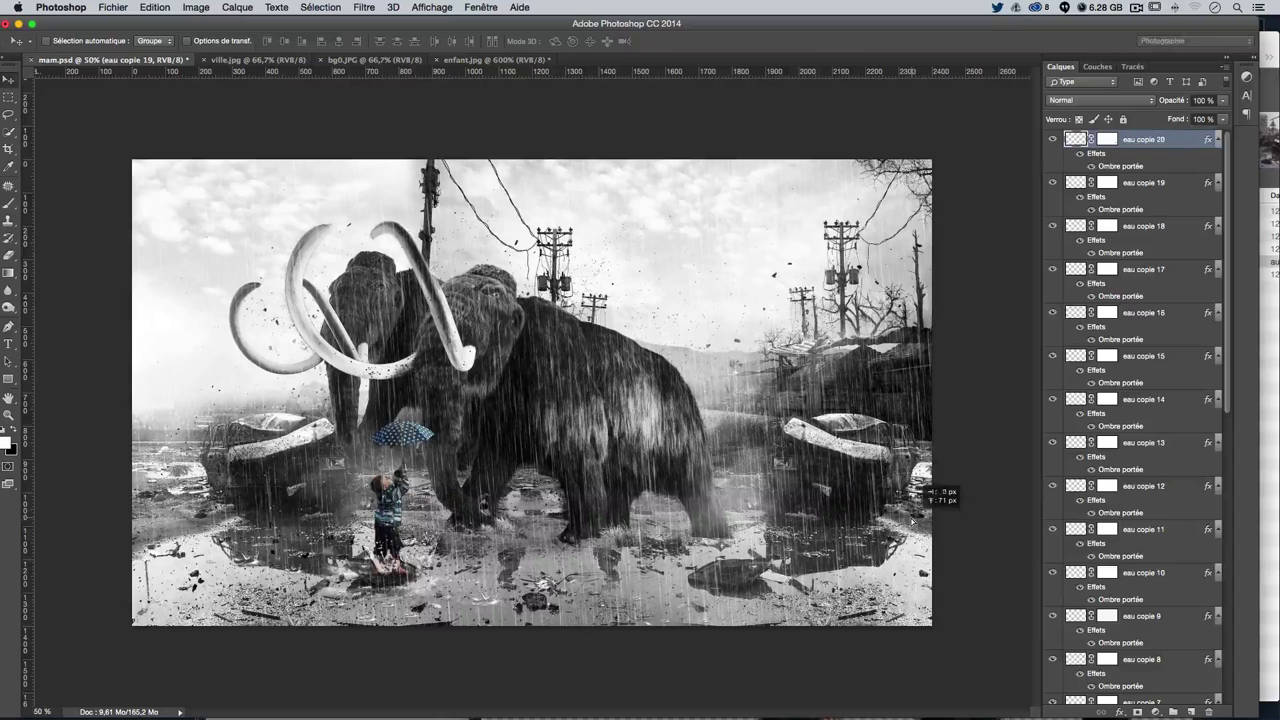
pyautogui.moveTo(952, 590); pyautogui.dragTo(950, 588)
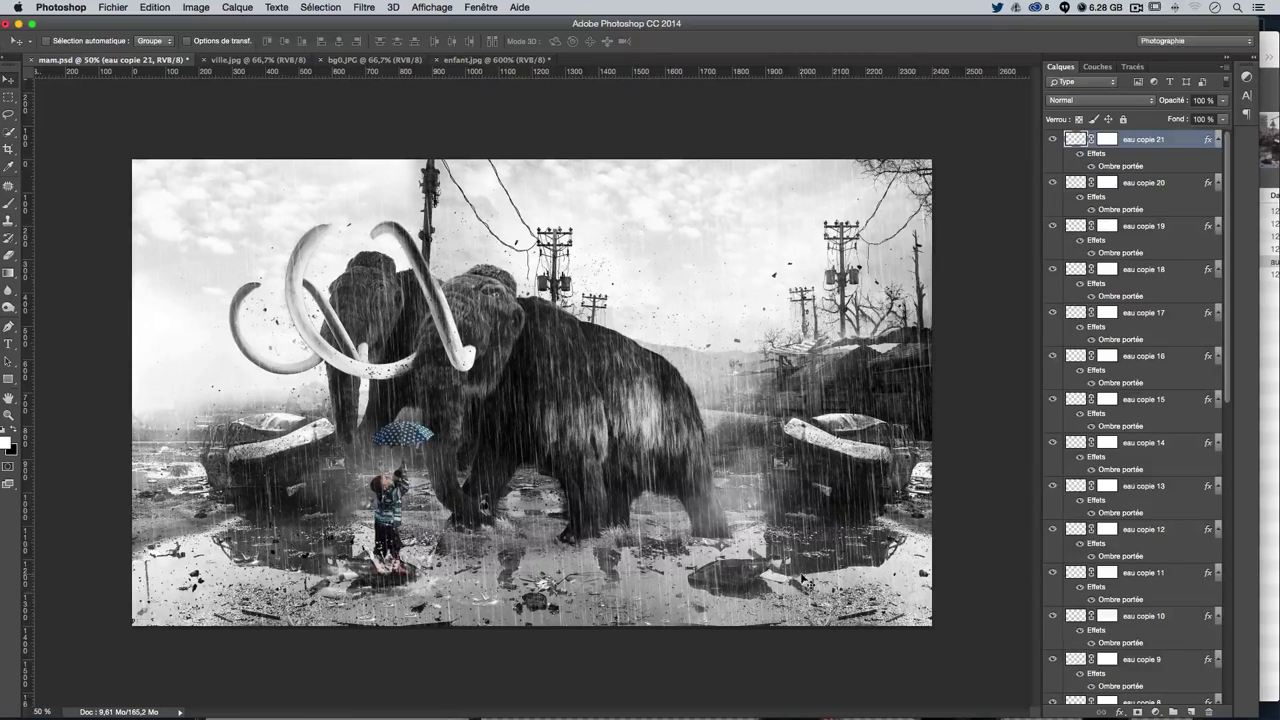
pyautogui.moveTo(800, 530)
pyautogui.mouseDown()
pyautogui.moveTo(791, 503)
pyautogui.moveTo(520, 497)
pyautogui.moveTo(645, 492)
pyautogui.mouseUp()
# Compare the scene without the original eau splash, then target its mask with the Brush
pyautogui.scroll(-2, 1162, 513)
pyautogui.scroll(-2, 1158, 530)
pyautogui.scroll(-2, 1153, 555)
pyautogui.scroll(-2, 1146, 587)
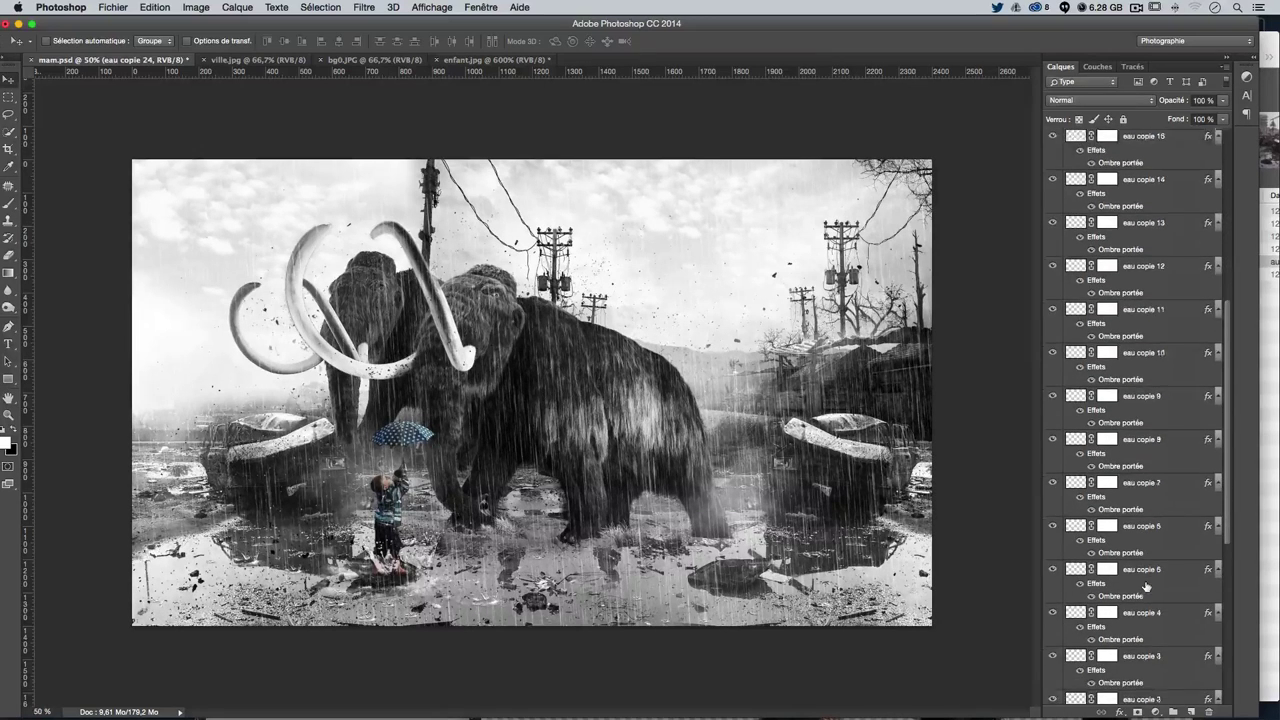
pyautogui.scroll(-2, 1146, 587)
pyautogui.scroll(-2, 1146, 587)
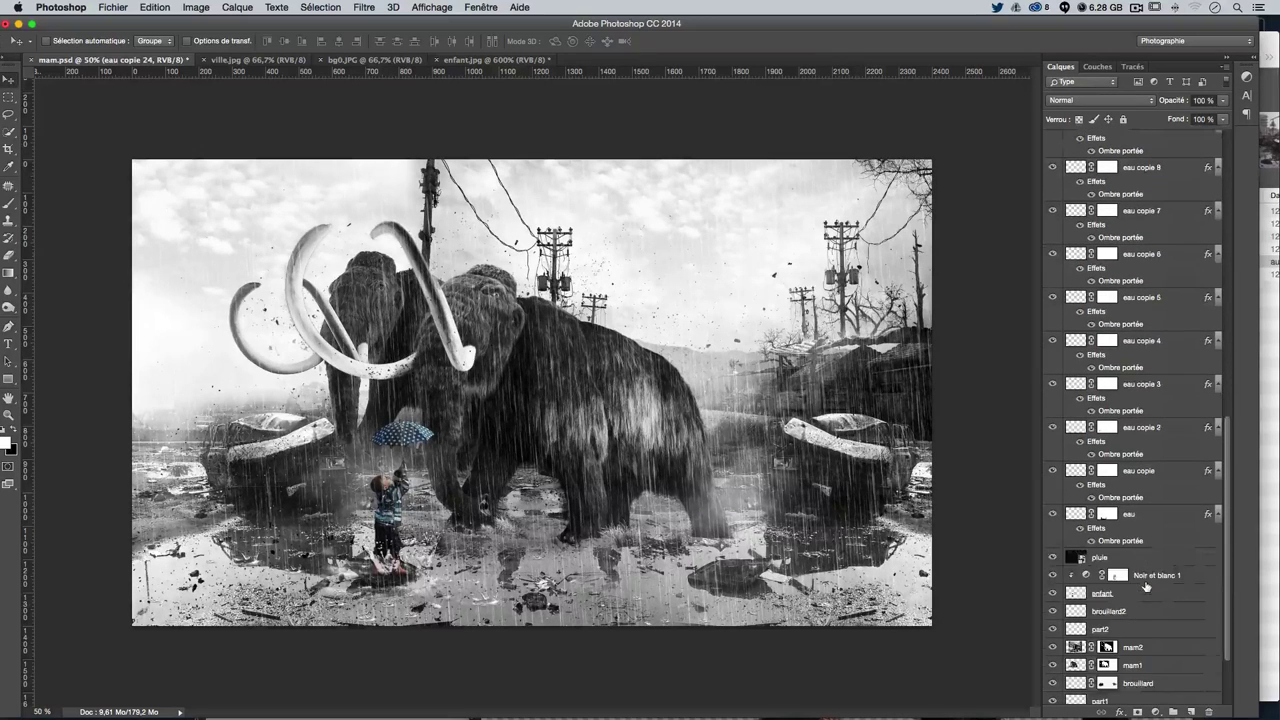
pyautogui.click(1051, 513)
pyautogui.click(1051, 513)
pyautogui.click(1052, 514)
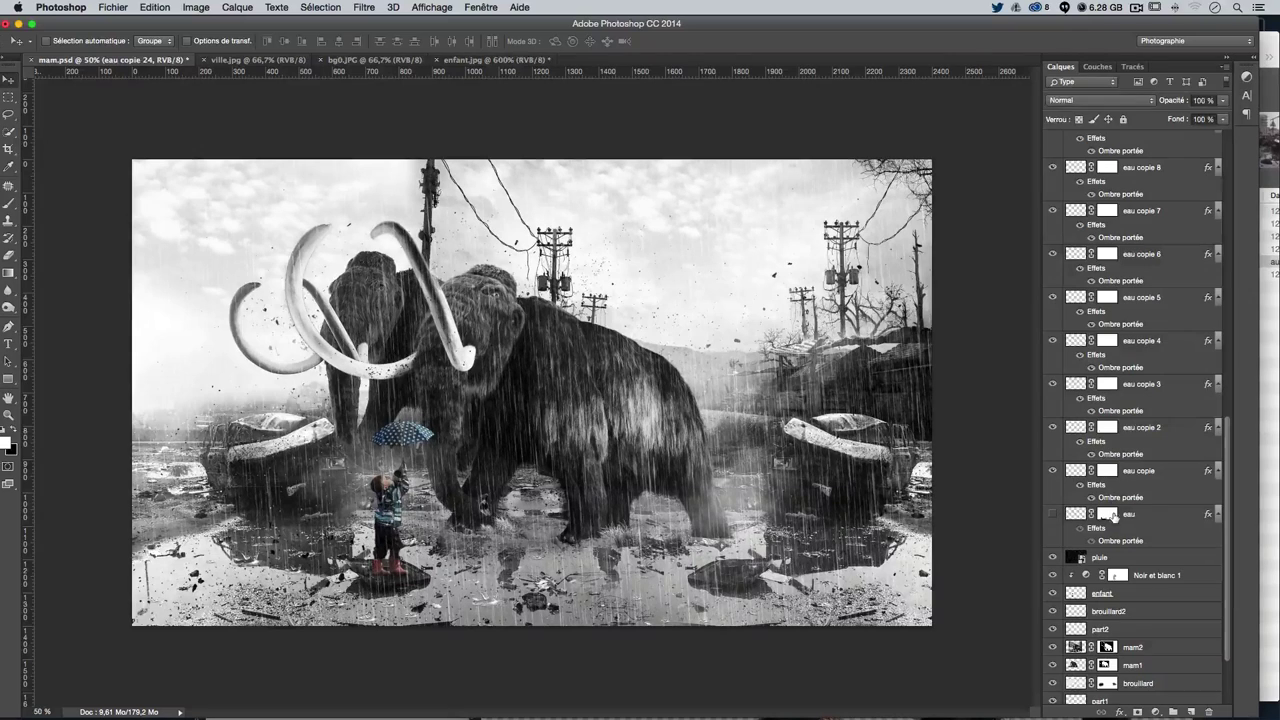
pyautogui.click(1112, 514)
pyautogui.click(8, 204)
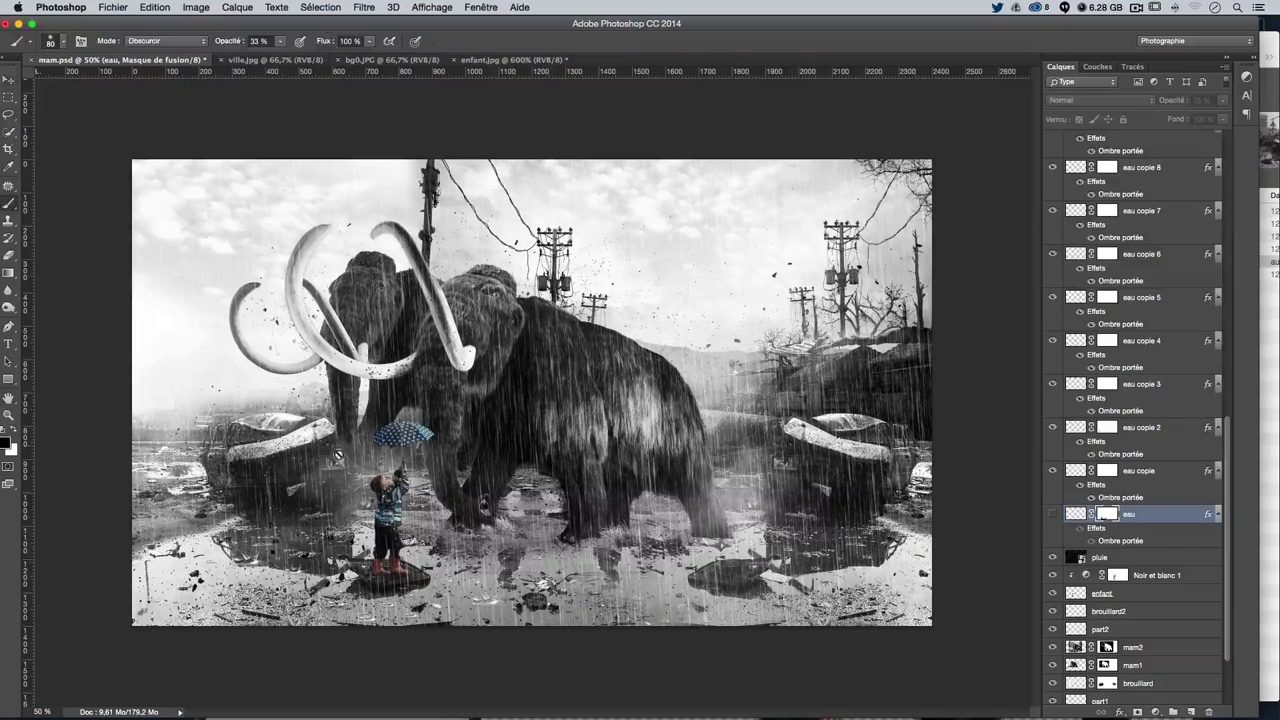
pyautogui.click(1052, 514)
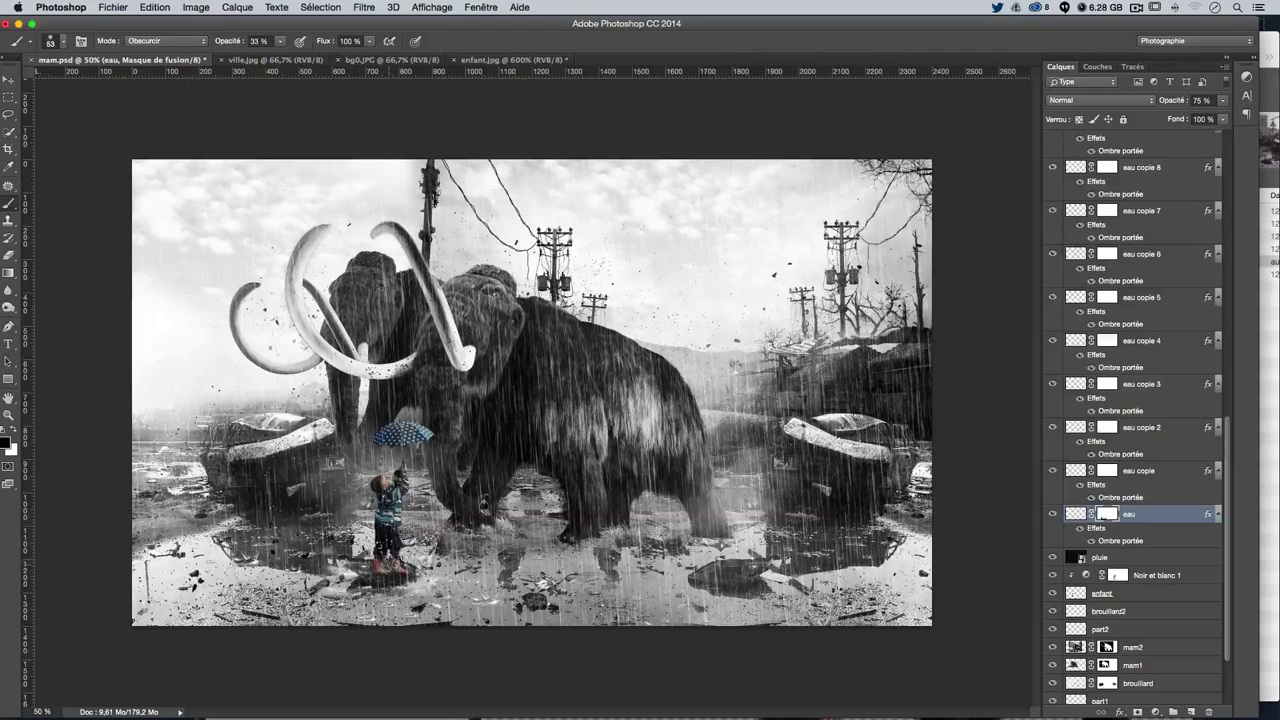
# Paint out the eau splash mask around the child's boots
pyautogui.moveTo(392, 563); pyautogui.dragTo(385, 566)
pyautogui.click(398, 565)
pyautogui.click(375, 562)
pyautogui.click(8, 78)
# Select eau copie 12 through eau copie 24 and merge them with Fusionner les calques
pyautogui.click(1164, 486)
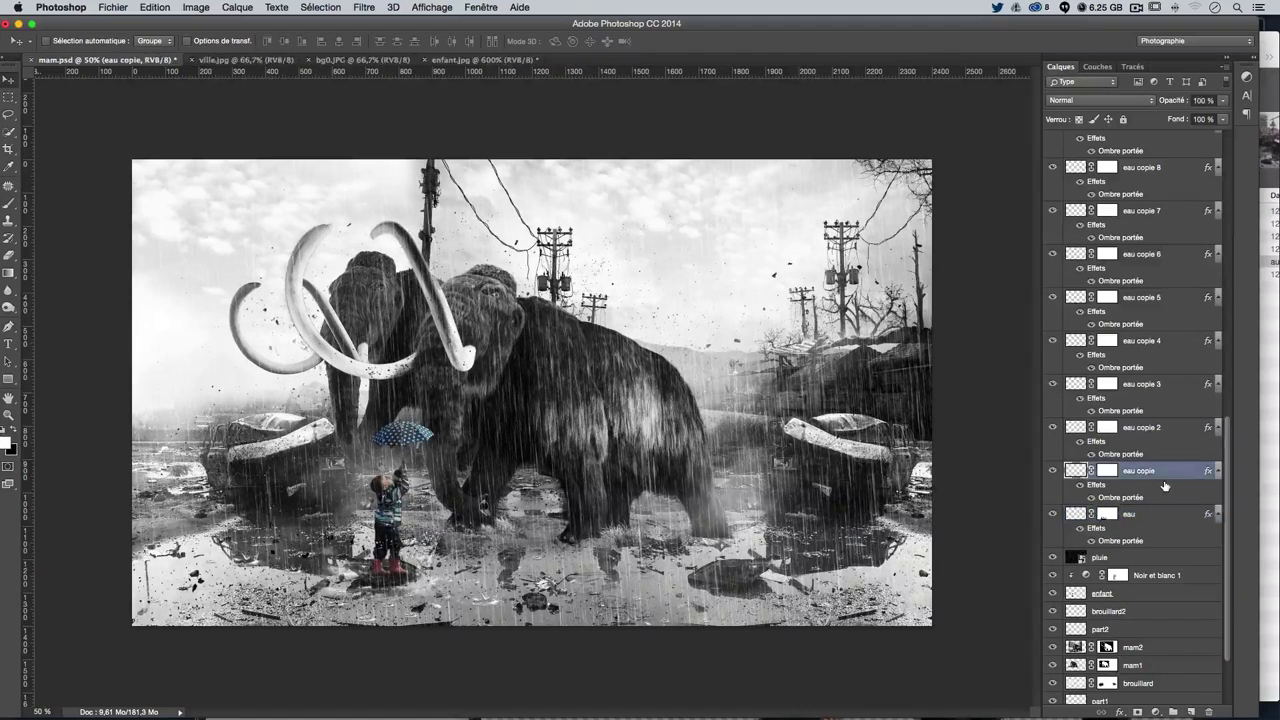
pyautogui.scroll(10, 1078, 573)
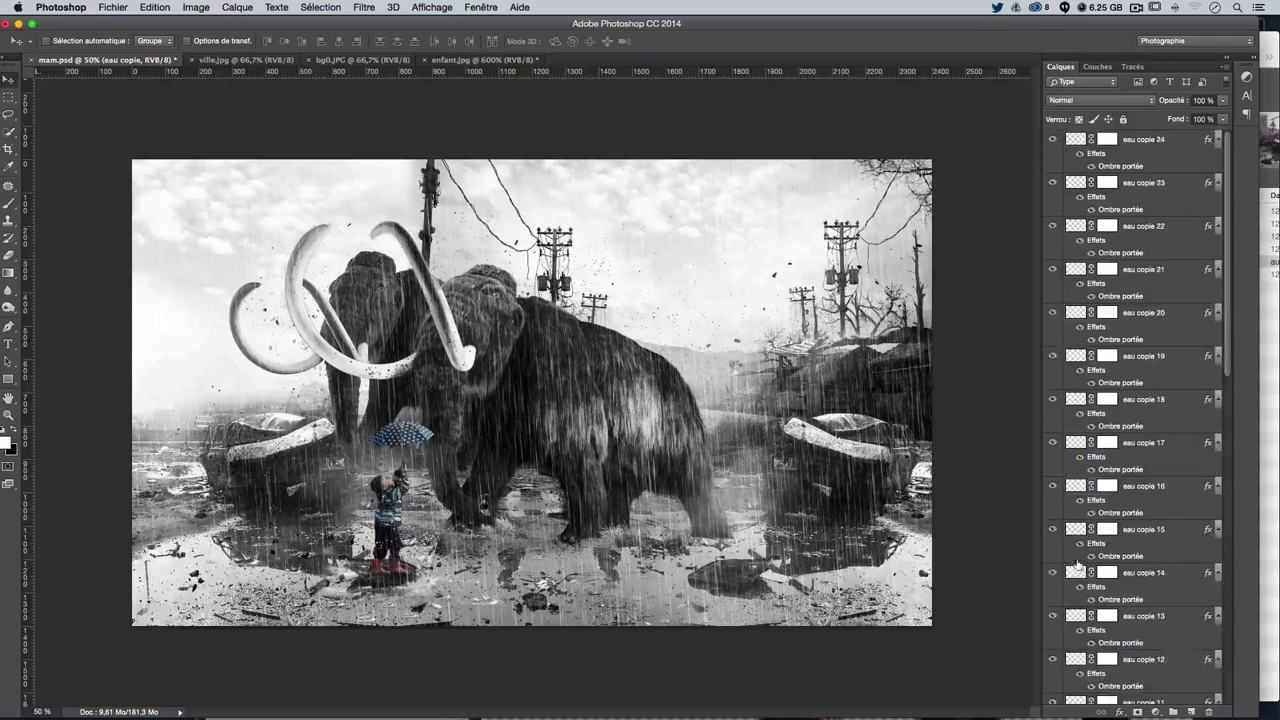
pyautogui.keyDown('shift'); pyautogui.click(1160, 143); pyautogui.keyUp('shift')
pyautogui.scroll(-10, 1163, 466)
pyautogui.scroll(5, 1163, 466)
pyautogui.scroll(5, 1163, 466)
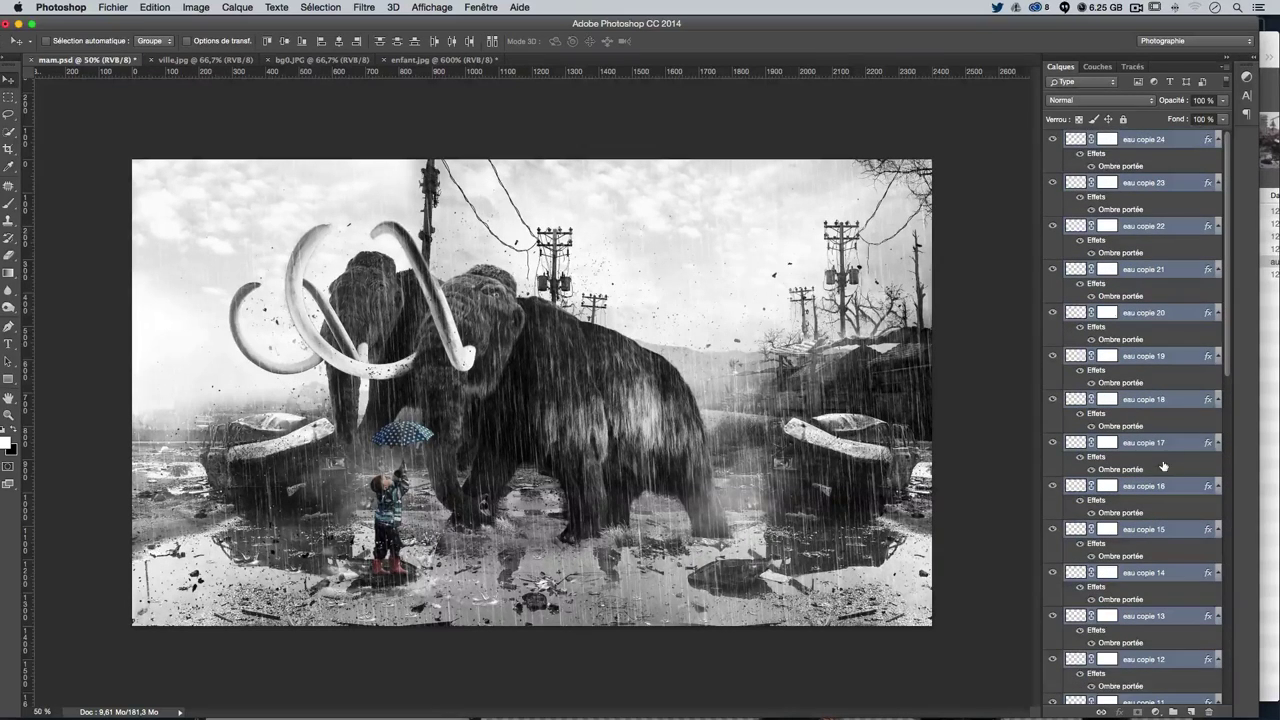
pyautogui.rightClick(1181, 146)
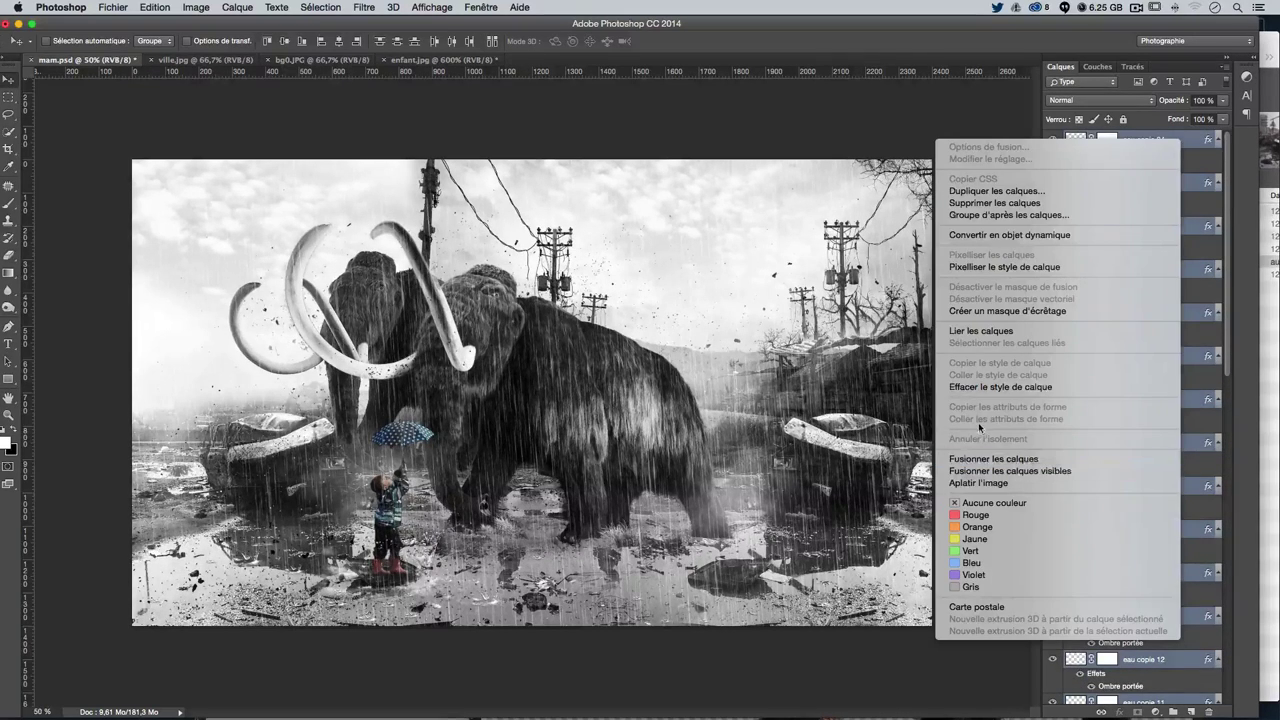
pyautogui.click(1080, 462)
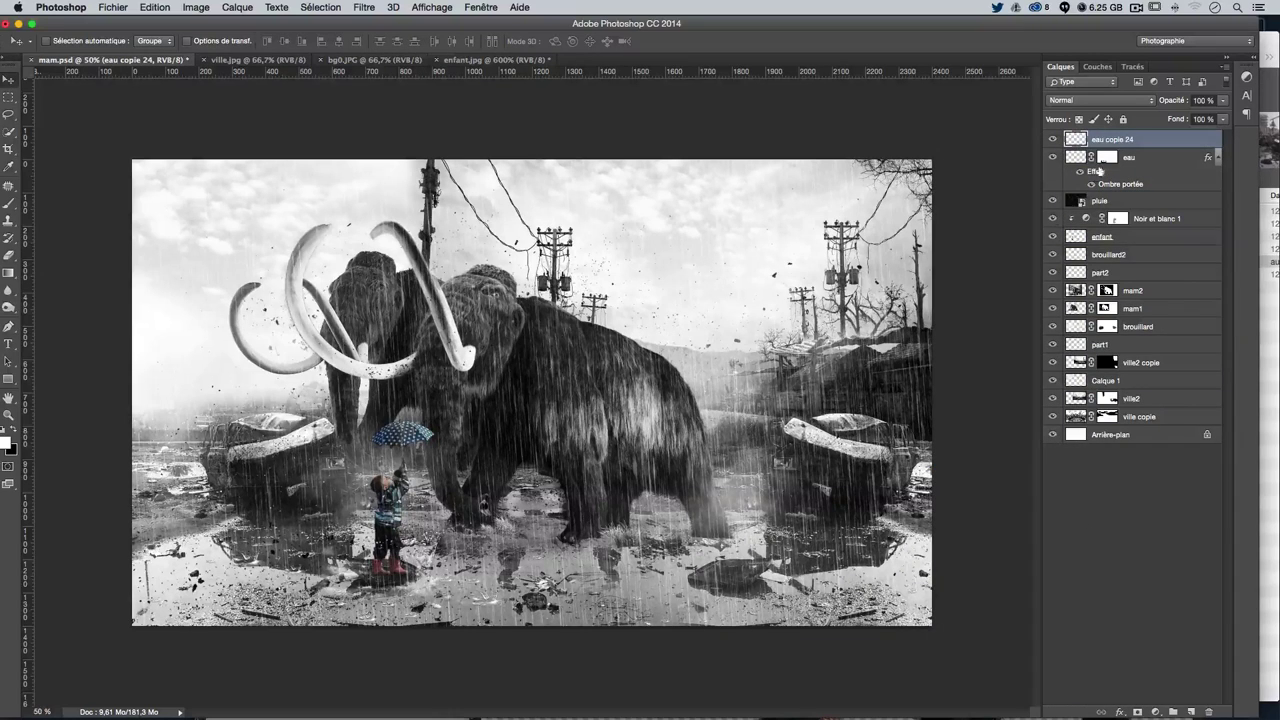
# Toggle the merged eau copie 24 layer to compare, then clear the selection
pyautogui.click(1052, 139)
pyautogui.click(1052, 139)
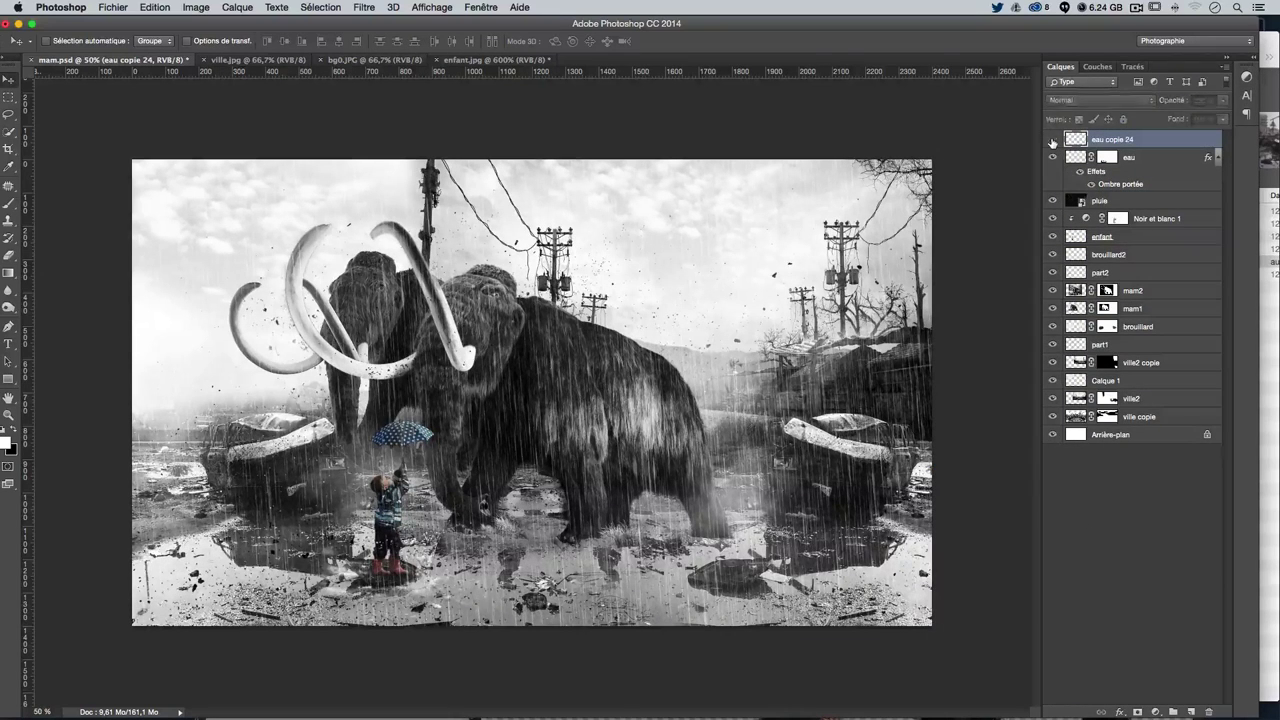
pyautogui.click(1052, 139)
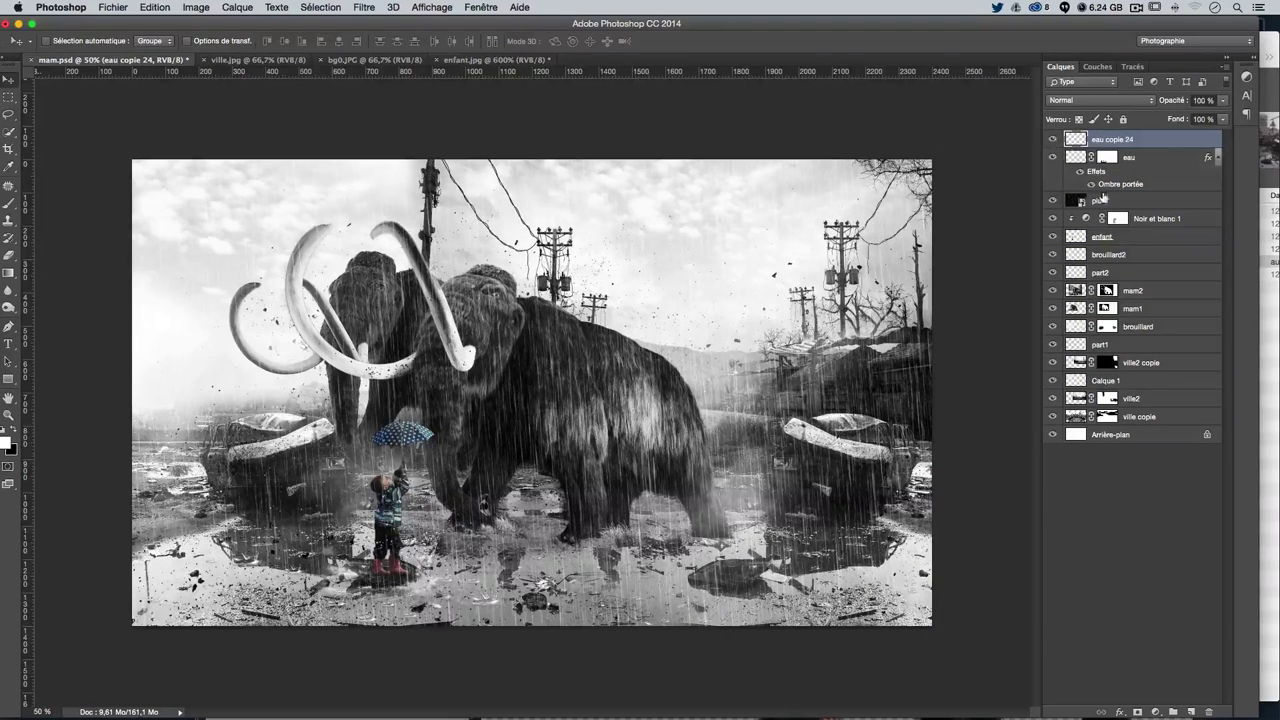
pyautogui.click(1151, 599)
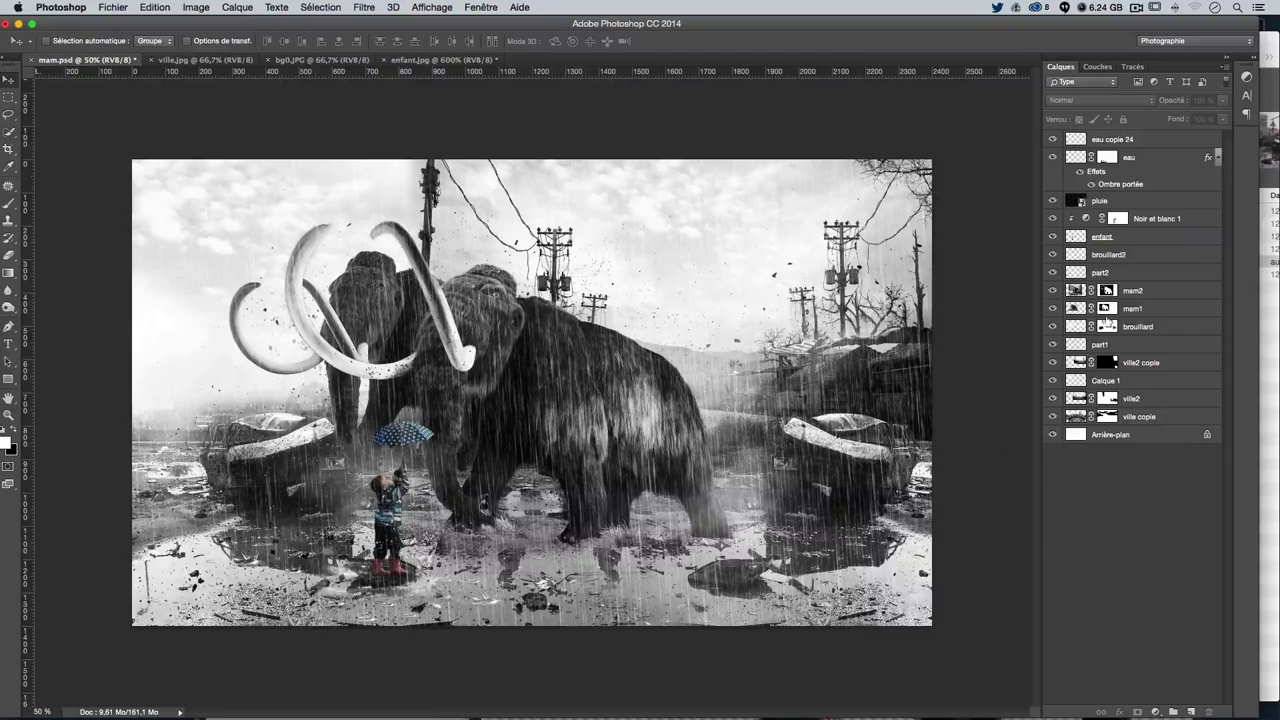
# Add a new empty layer named 'eau' above eau copie 24
pyautogui.click(1134, 141)
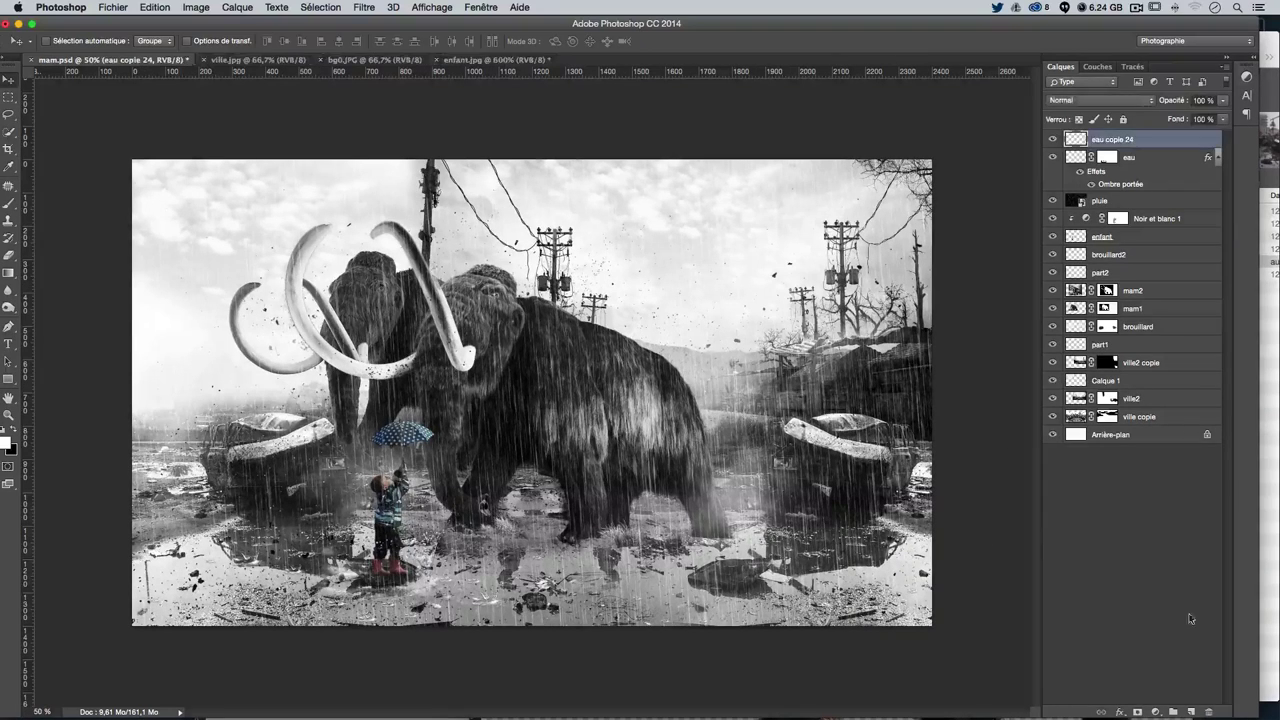
pyautogui.click(1192, 709)
pyautogui.doubleClick(1108, 140)
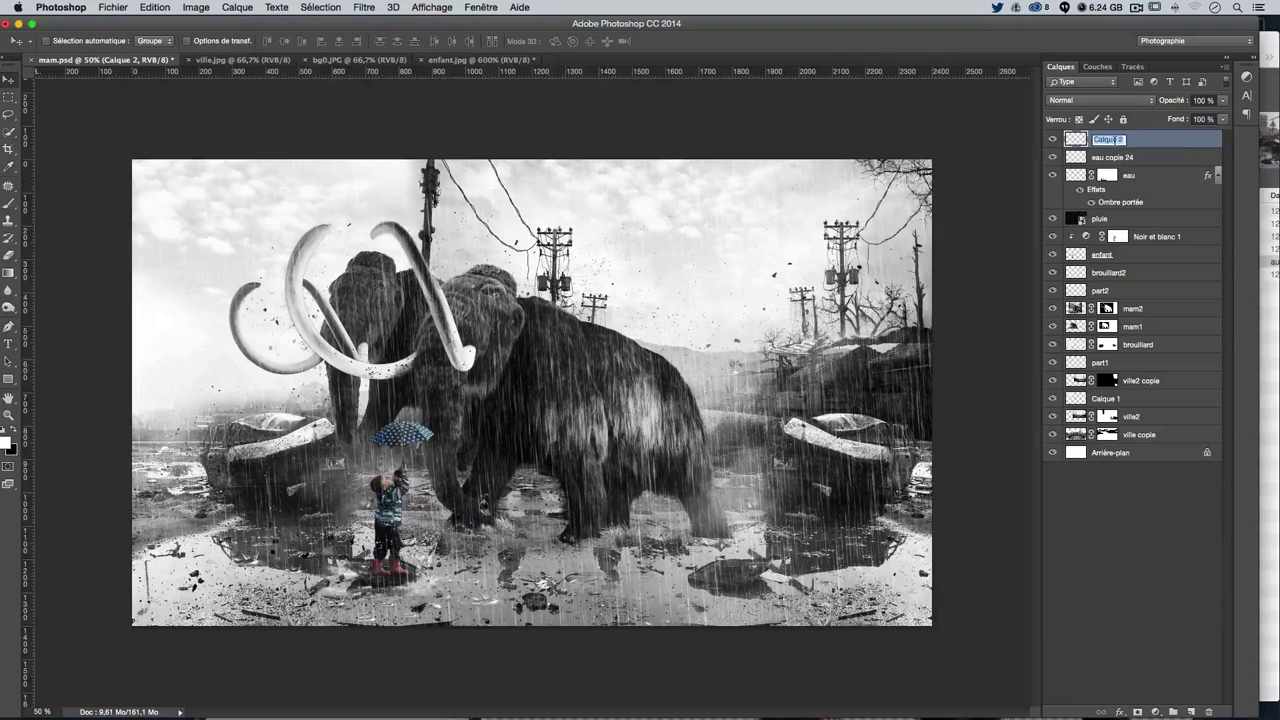
pyautogui.write('eau')
pyautogui.press('Return')
# Switch to the Brush and browse the preset picker down to the spray brushes
pyautogui.press('b')
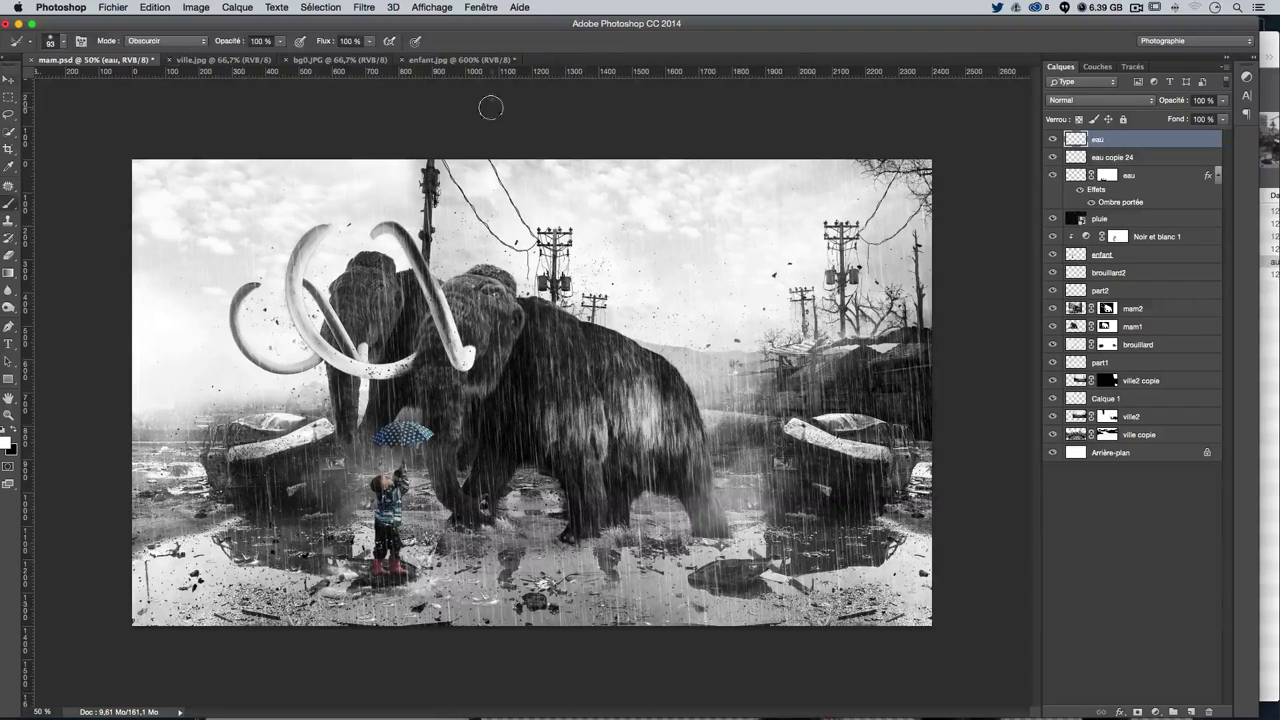
pyautogui.click(61, 44)
pyautogui.scroll(-2, 159, 203)
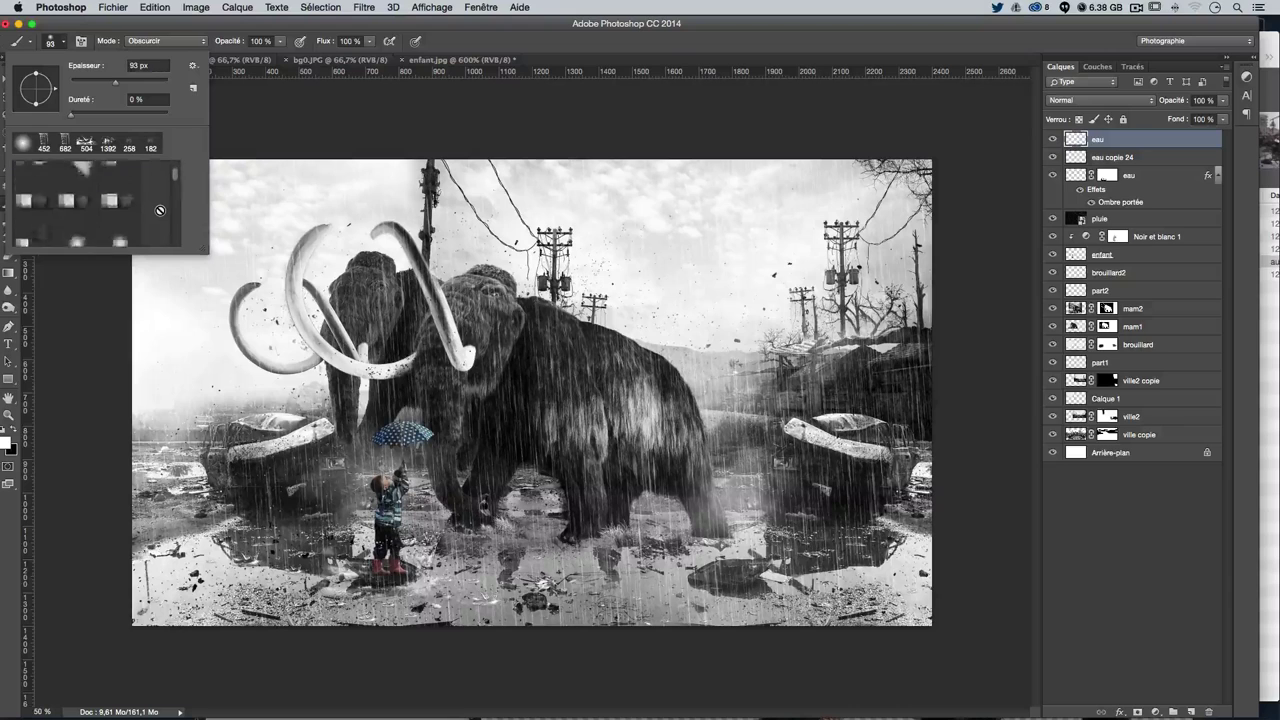
pyautogui.scroll(-2, 159, 205)
pyautogui.scroll(-2, 160, 207)
pyautogui.scroll(-2, 160, 210)
pyautogui.scroll(-2, 159, 210)
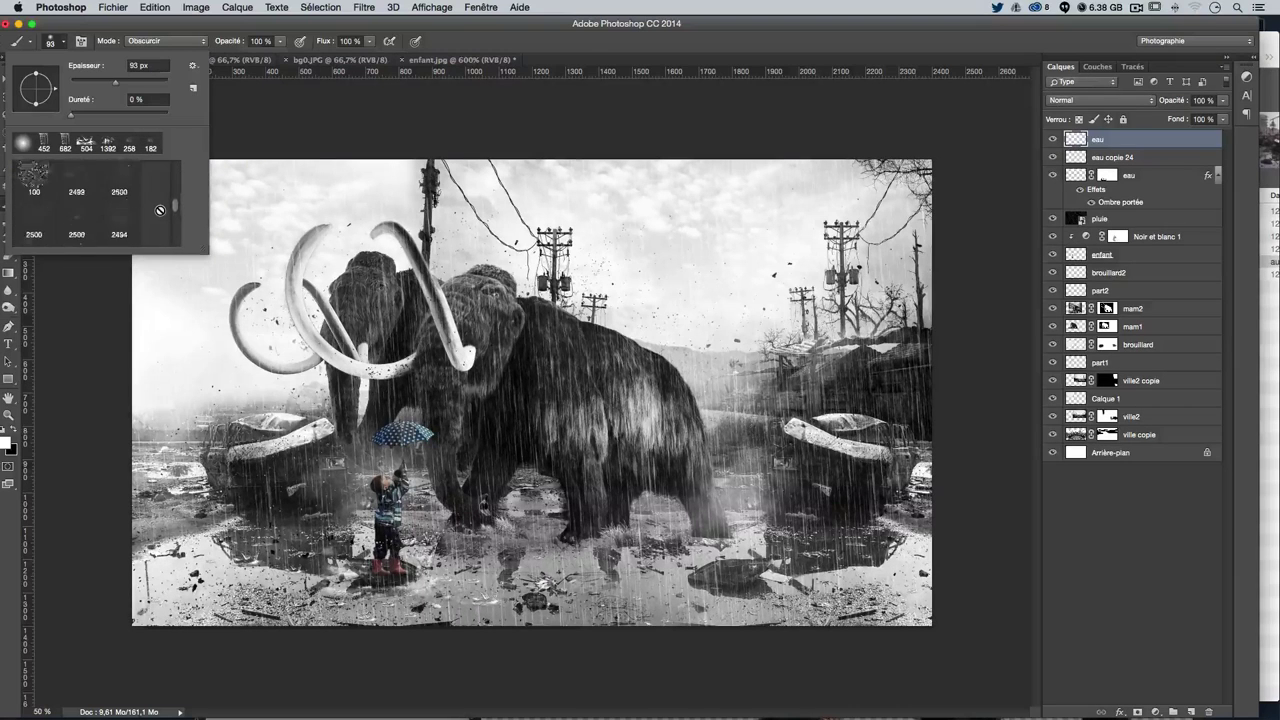
pyautogui.scroll(-2, 159, 210)
pyautogui.scroll(-2, 159, 210)
pyautogui.scroll(-2, 159, 210)
pyautogui.scroll(-2, 160, 210)
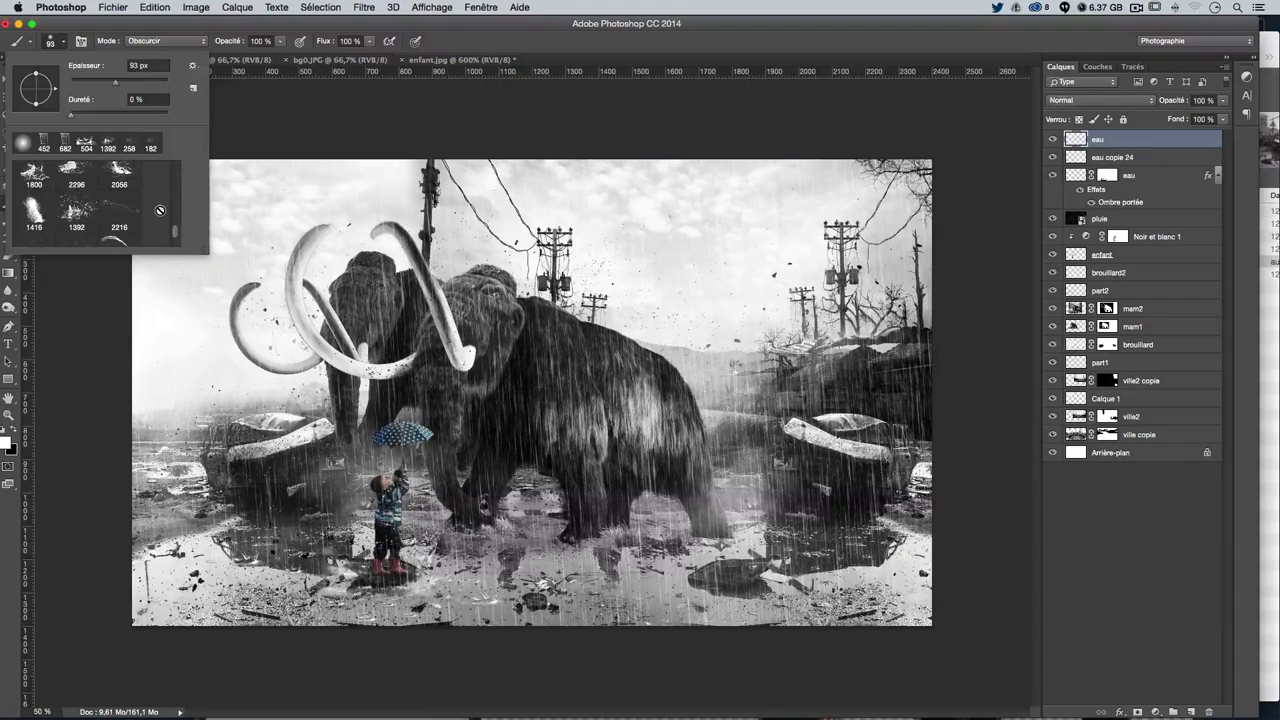
pyautogui.scroll(-2, 112, 211)
pyautogui.scroll(-2, 112, 211)
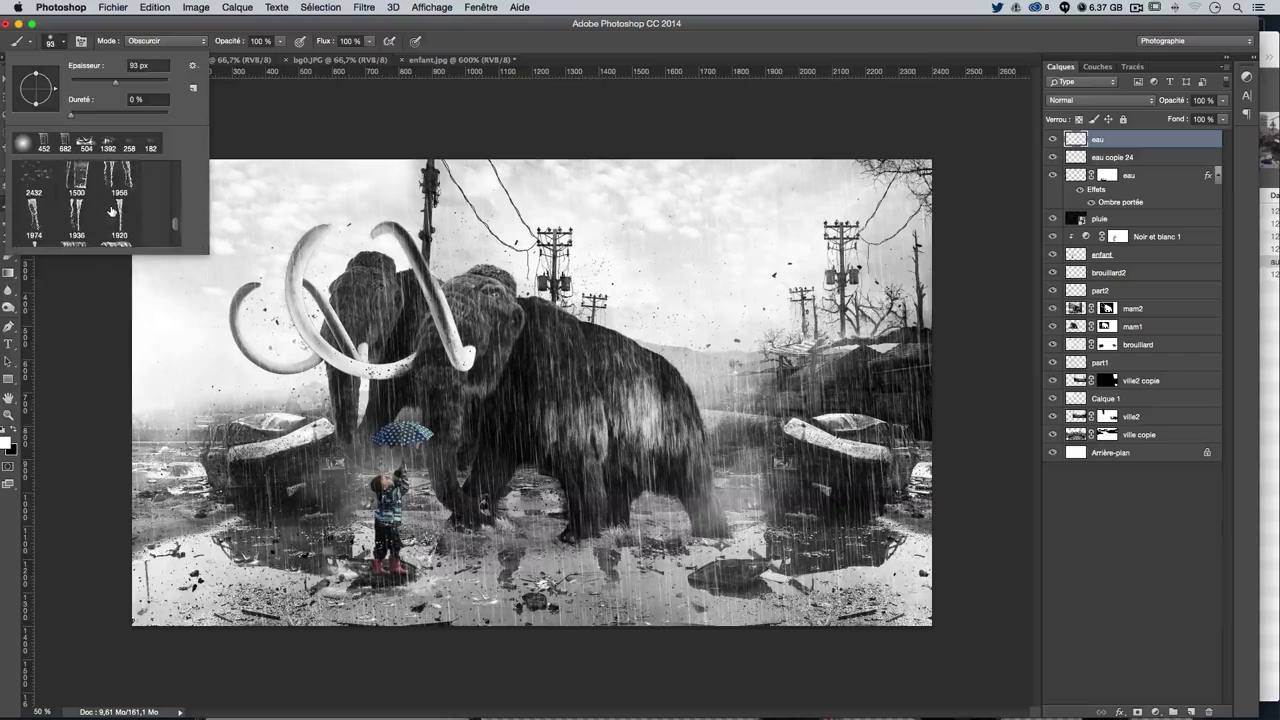
pyautogui.scroll(2, 112, 211)
pyautogui.scroll(2, 112, 211)
pyautogui.scroll(2, 112, 211)
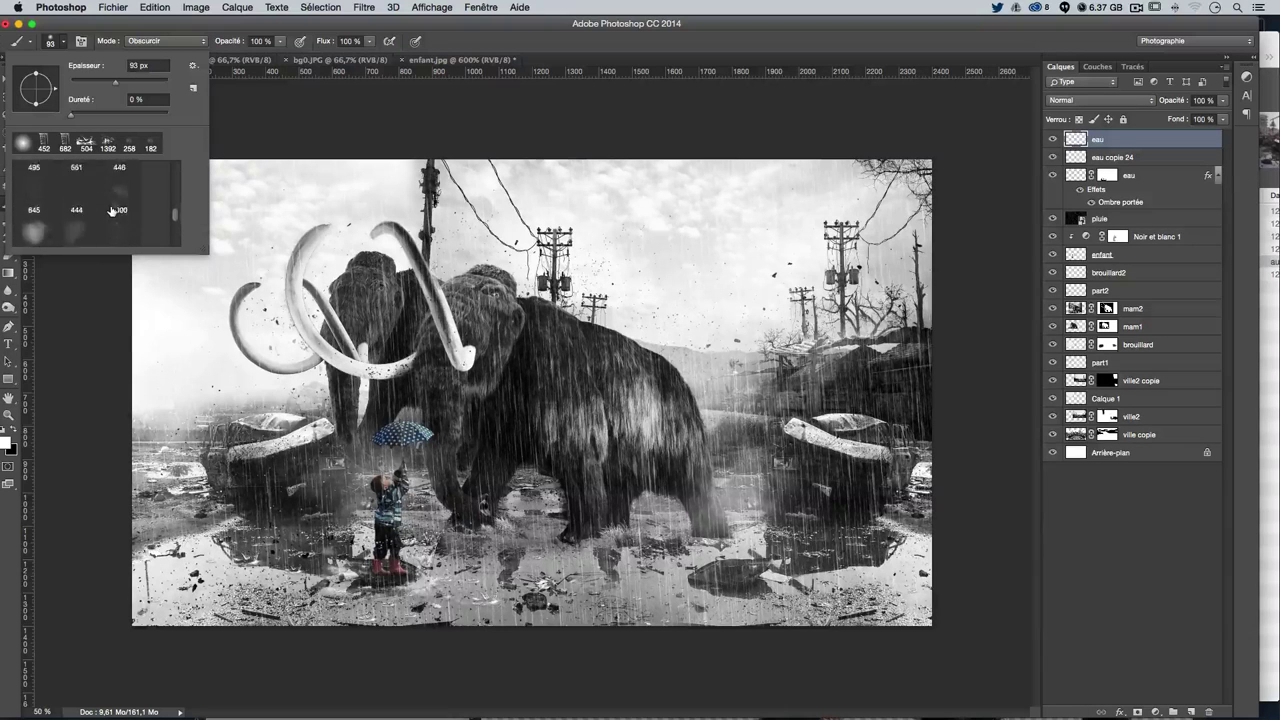
pyautogui.scroll(2, 112, 211)
pyautogui.scroll(-2, 112, 211)
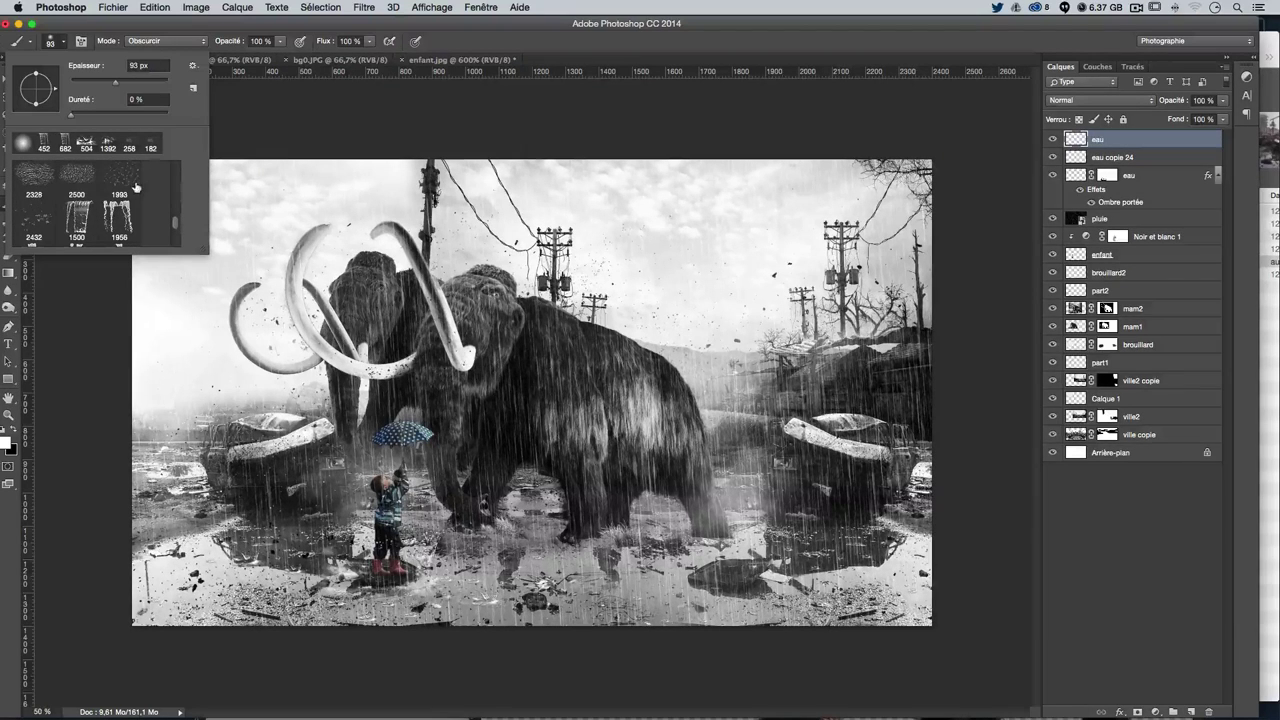
pyautogui.scroll(-1, 121, 207)
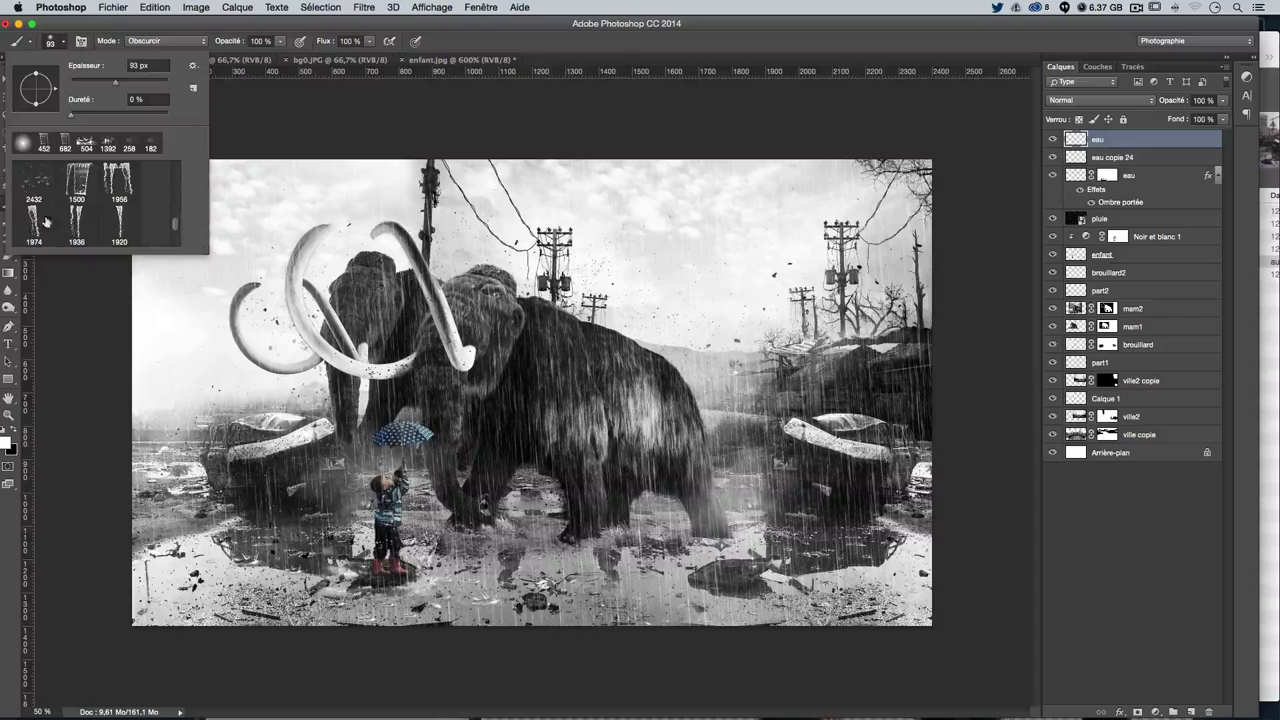
# Pick the 1936 spray brush preset and shrink it for drips
pyautogui.click(76, 222)
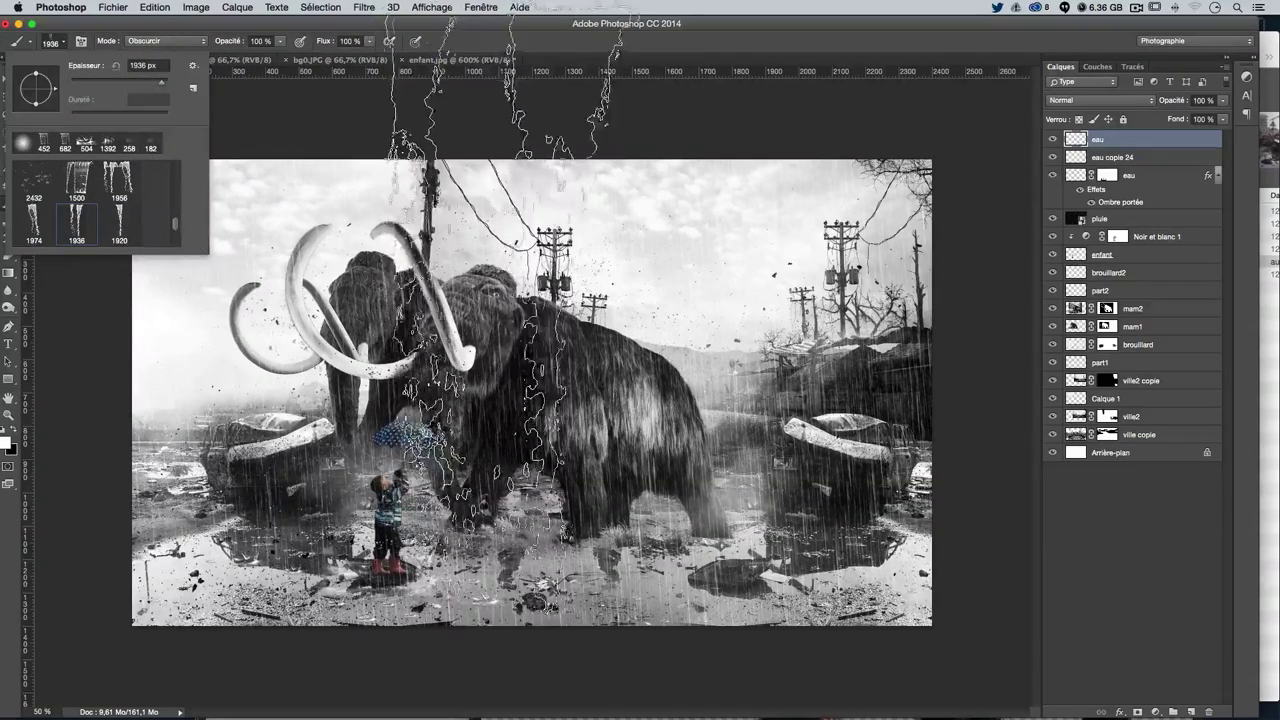
pyautogui.press('Return')
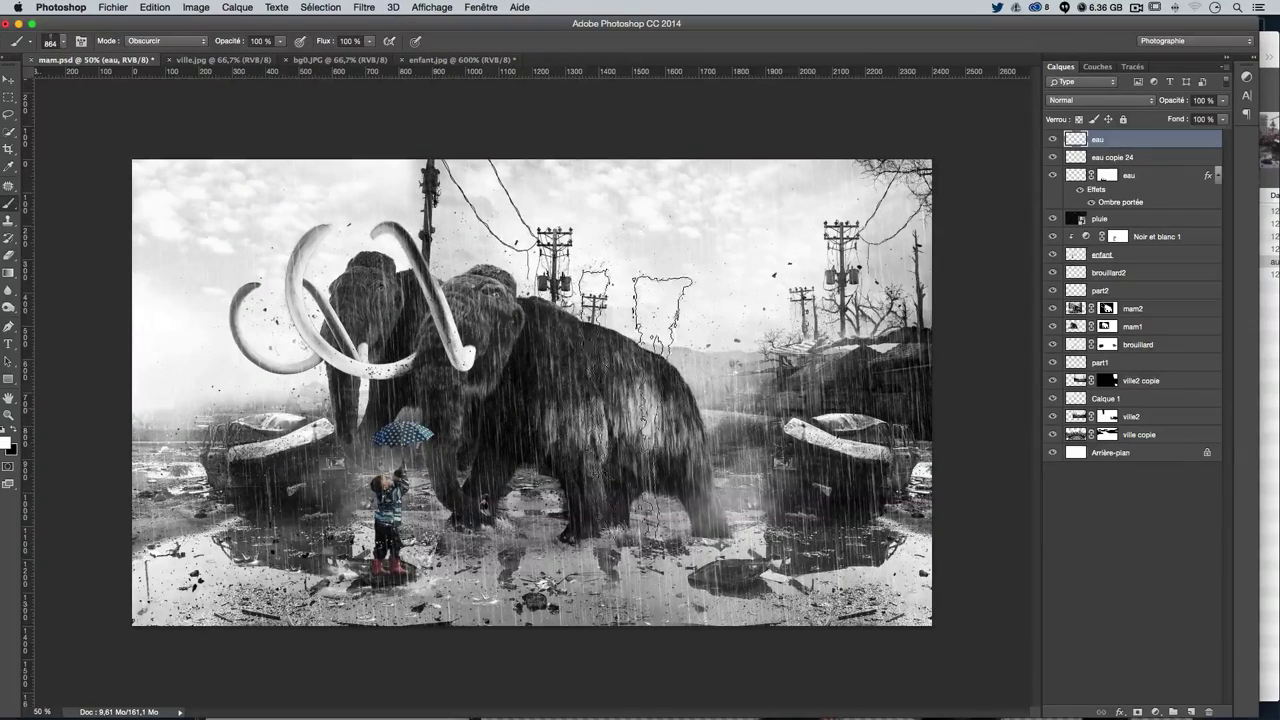
pyautogui.moveTo(650, 315); pyautogui.dragTo(600, 315)
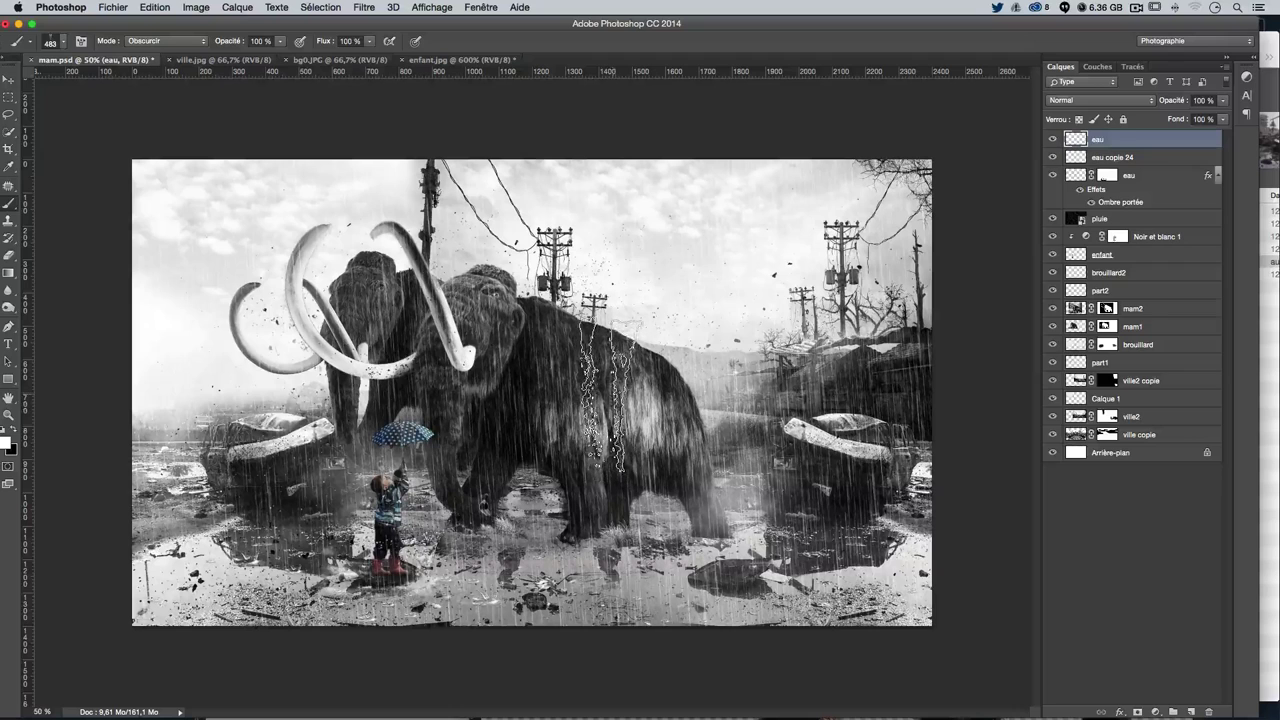
pyautogui.moveTo(666, 395); pyautogui.dragTo(600, 395)
# Paint white drips on the mammoth's flank and beside its left tusk, undoing misses
pyautogui.moveTo(620, 330); pyautogui.dragTo(622, 440)
pyautogui.moveTo(679, 345); pyautogui.dragTo(680, 455)
pyautogui.hotkey('ctrl', 'z')
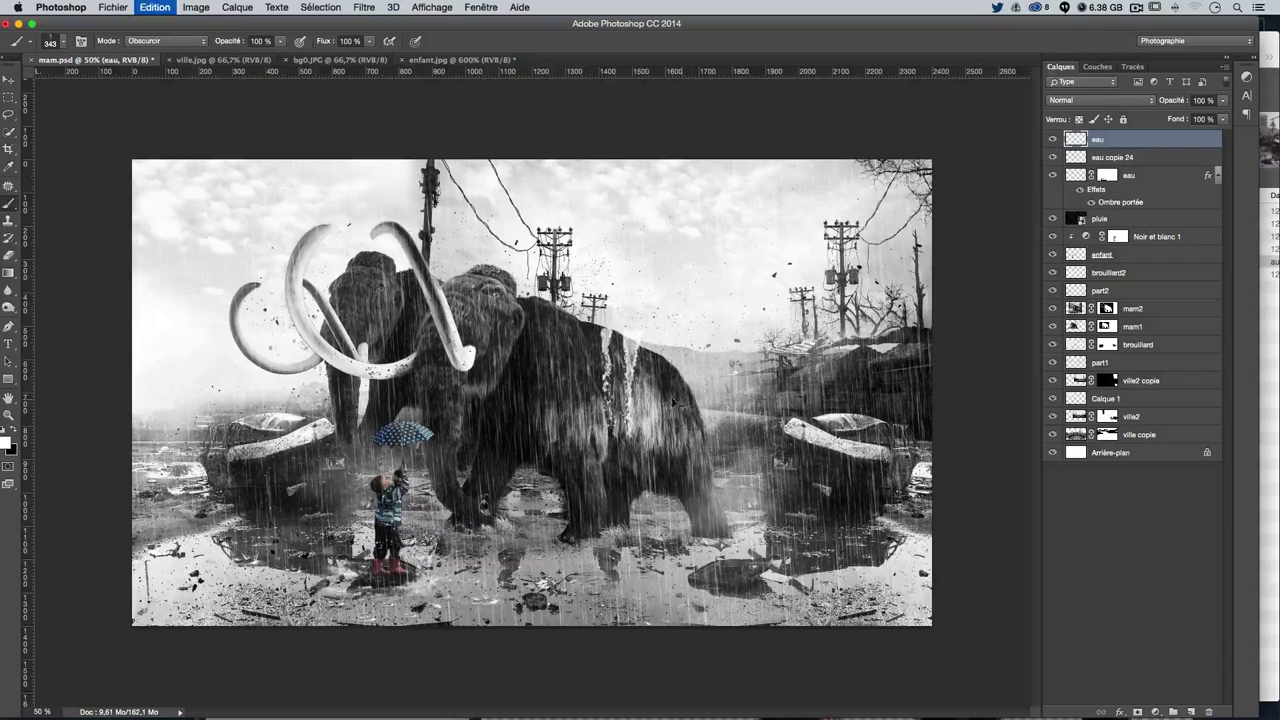
pyautogui.click(607, 390)
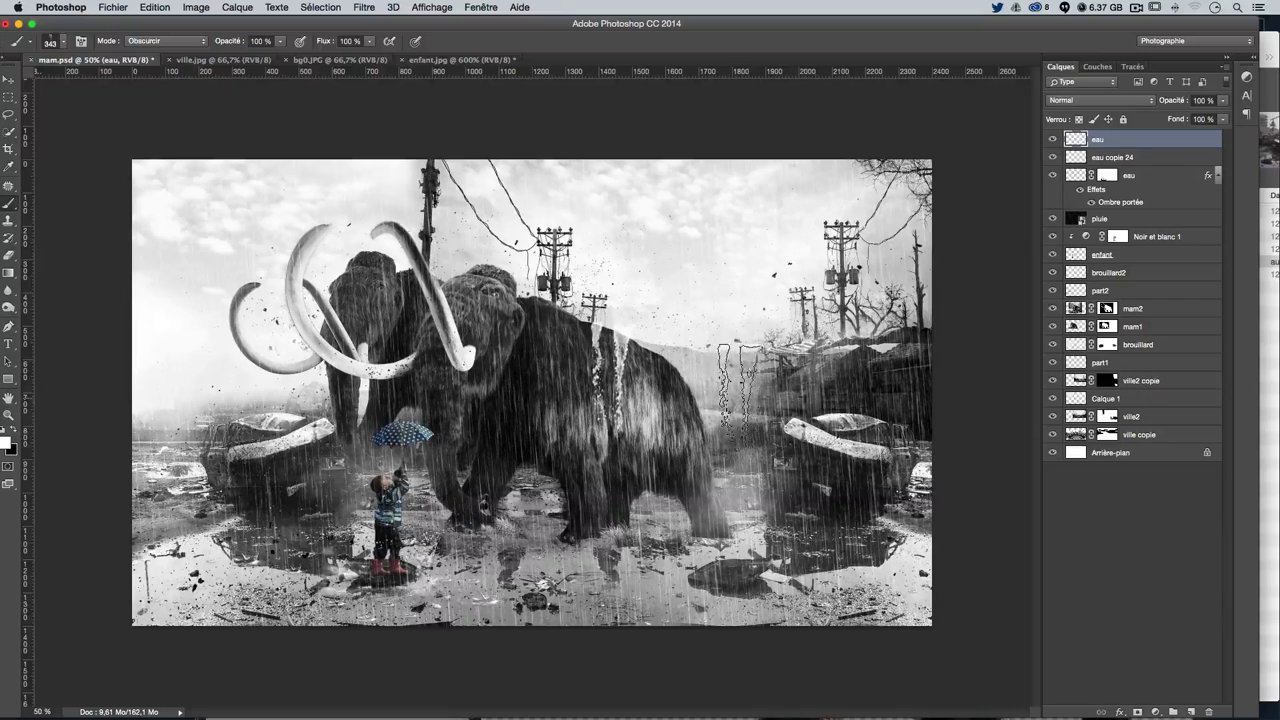
pyautogui.hotkey('ctrl', 'z')
pyautogui.moveTo(680, 380); pyautogui.dragTo(632, 380)
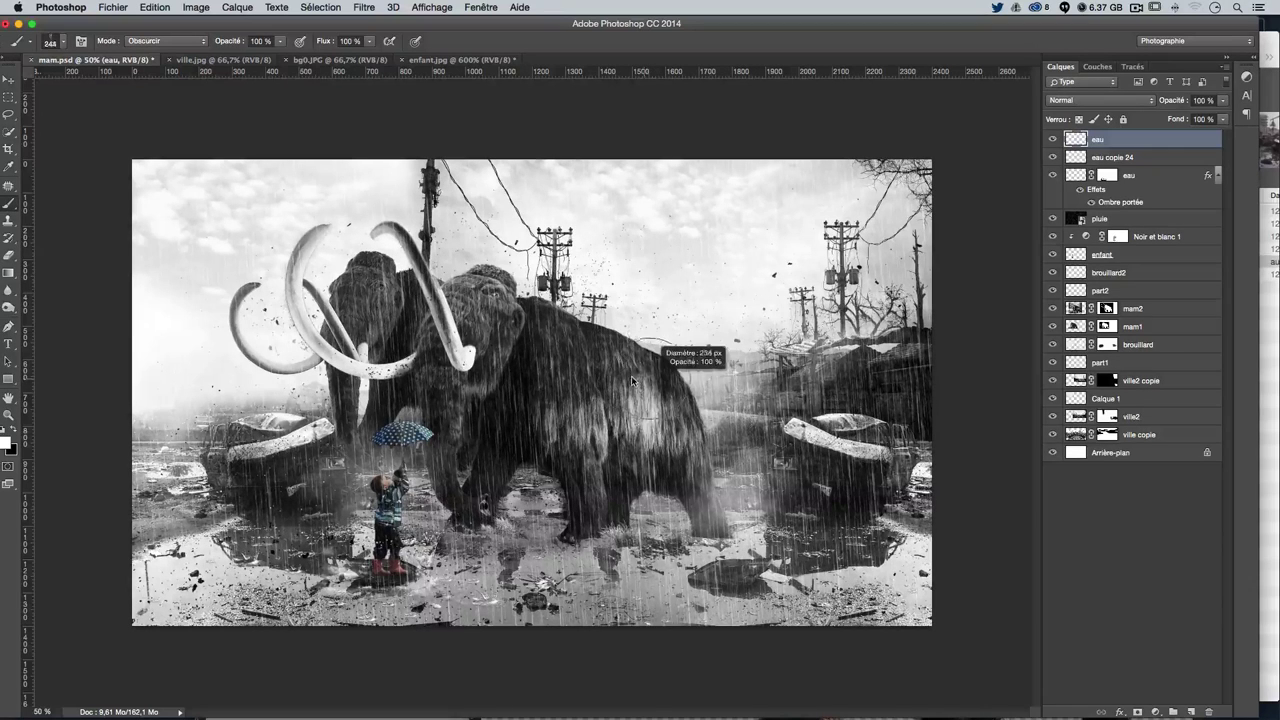
pyautogui.click(615, 372)
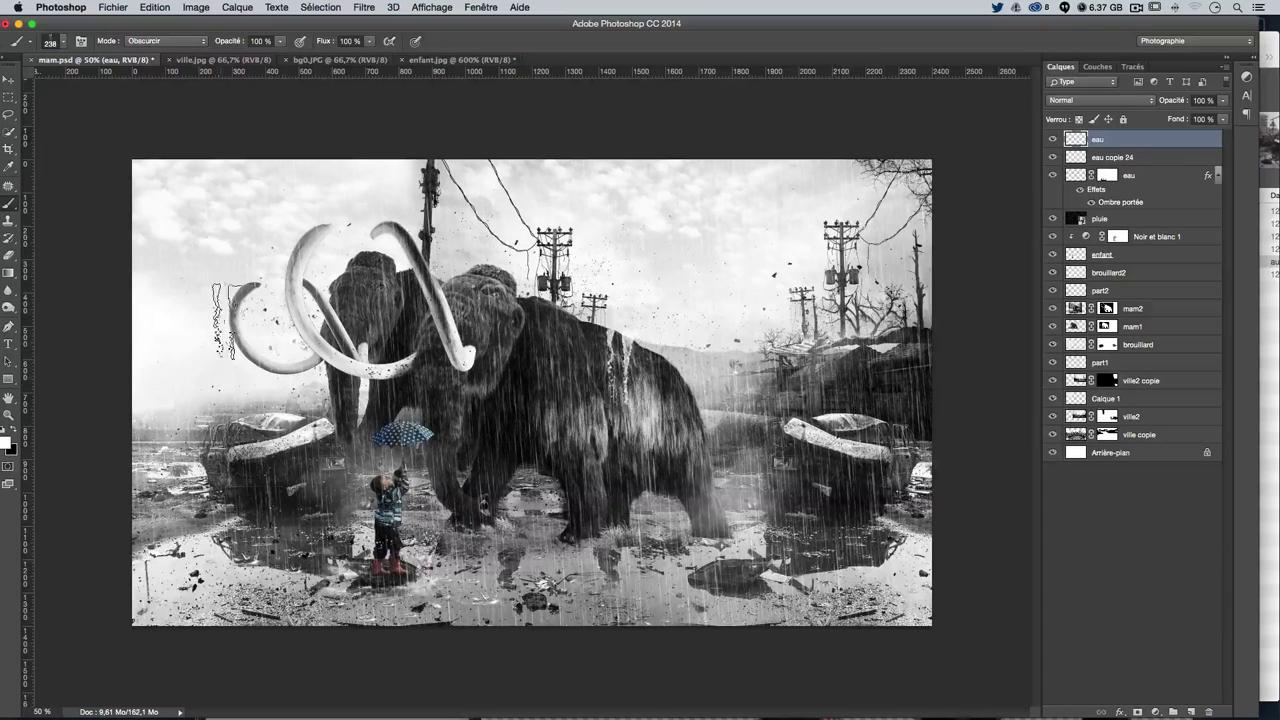
pyautogui.click(322, 260)
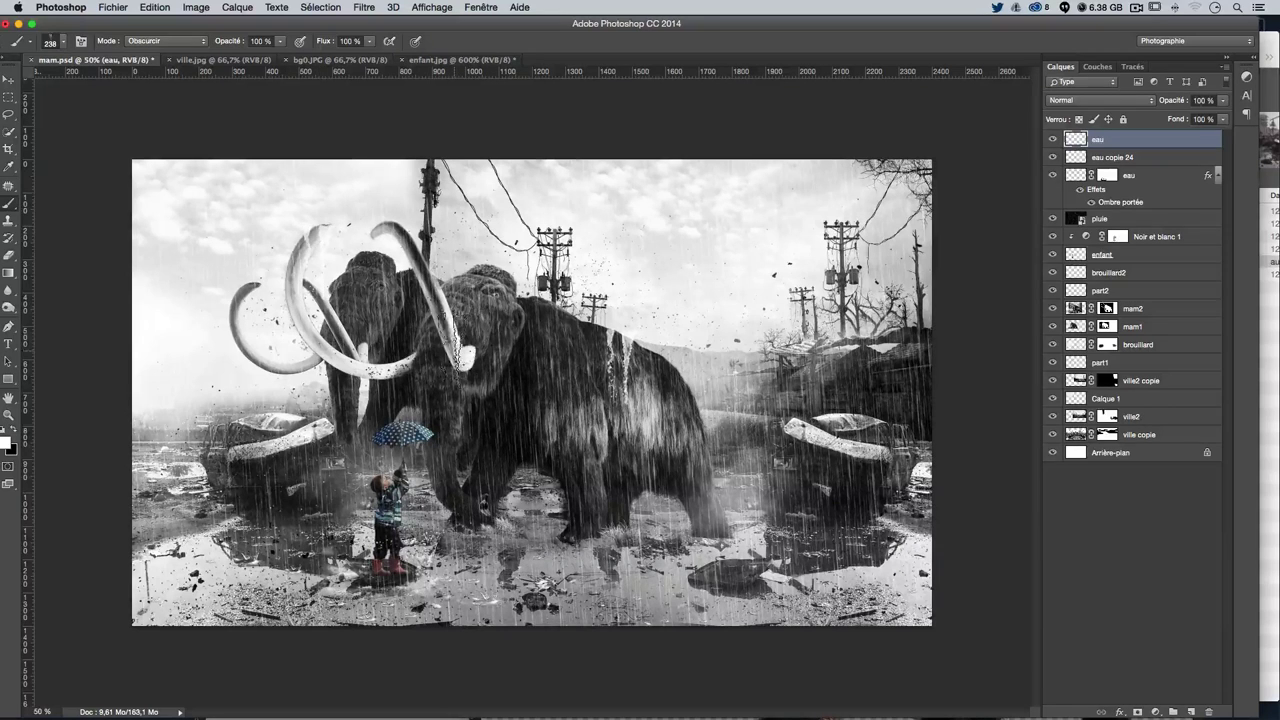
pyautogui.click(323, 251)
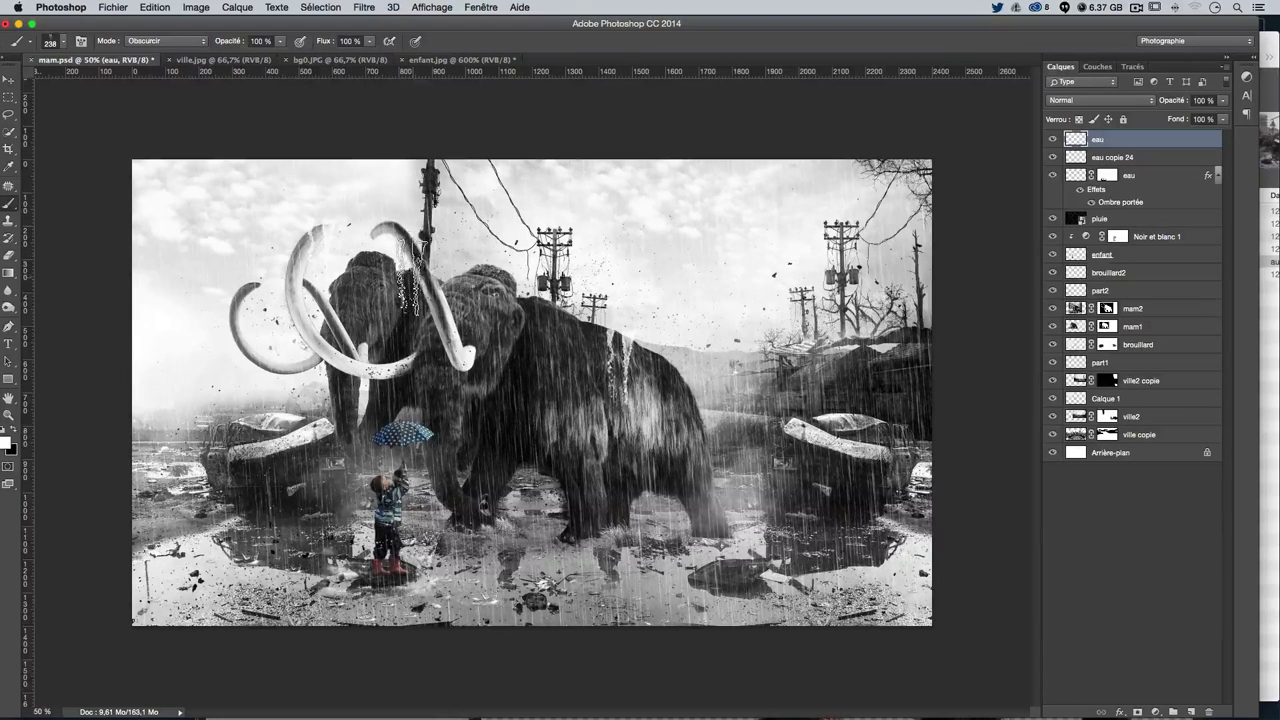
pyautogui.moveTo(510, 315); pyautogui.dragTo(492, 314)
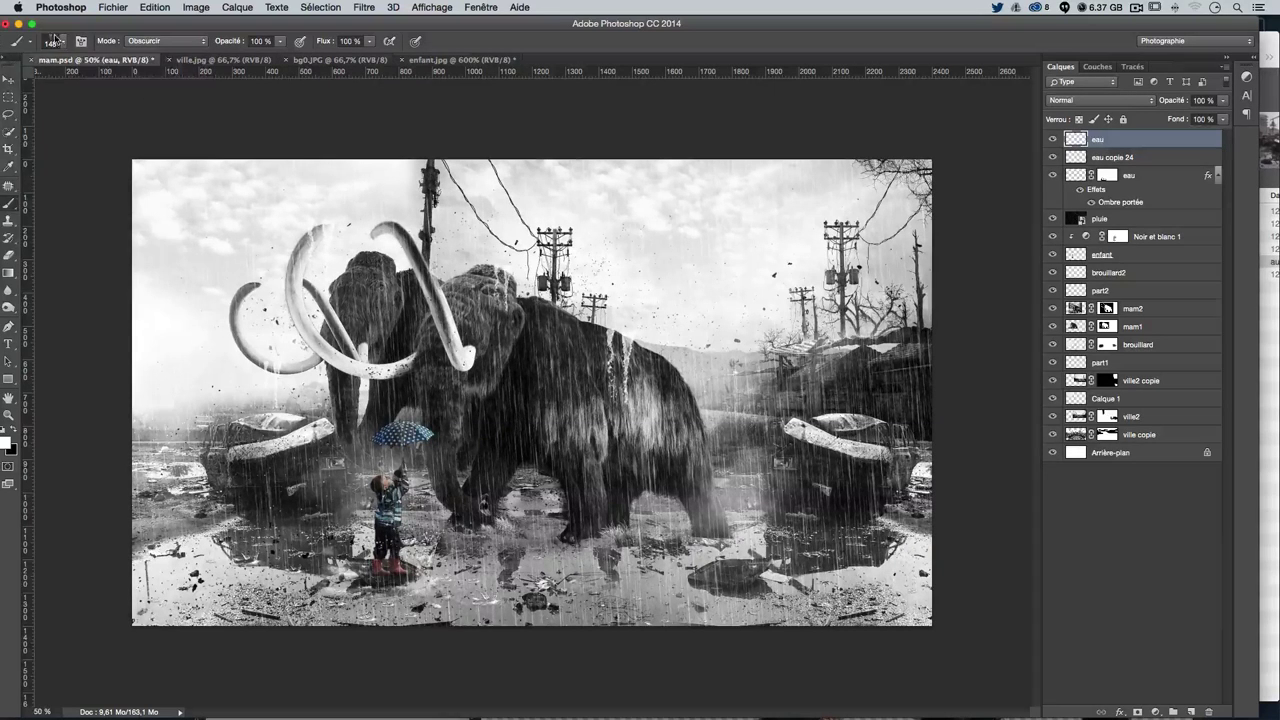
pyautogui.click(56, 42)
# Choose a splash-shaped brush preset sized to about 127 px
pyautogui.click(40, 185)
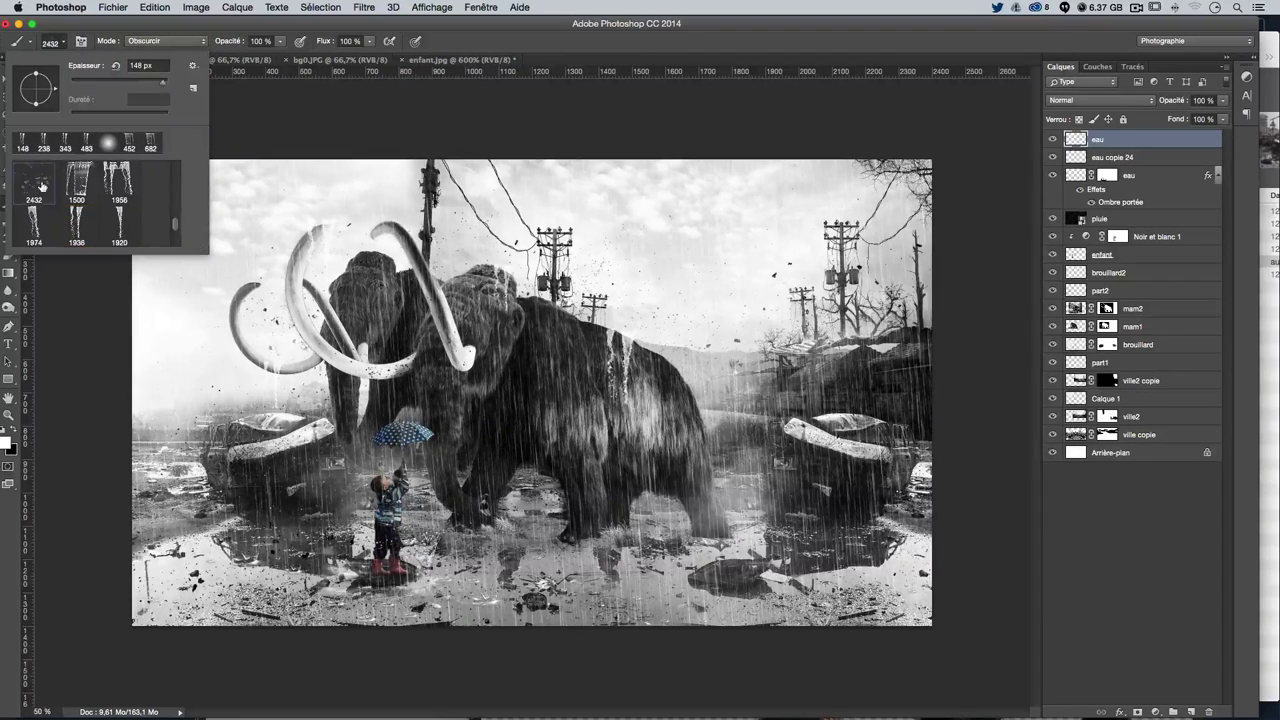
pyautogui.scroll(-2, 119, 218)
pyautogui.scroll(-2, 119, 220)
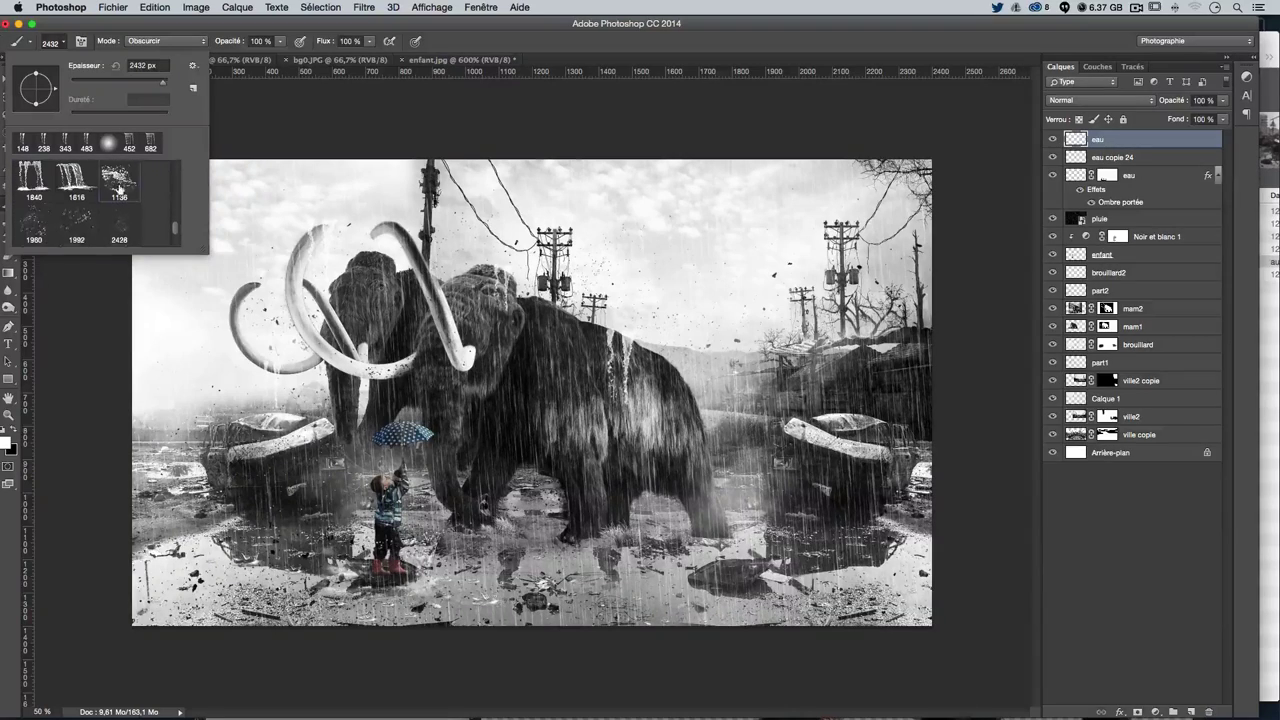
pyautogui.doubleClick(119, 187)
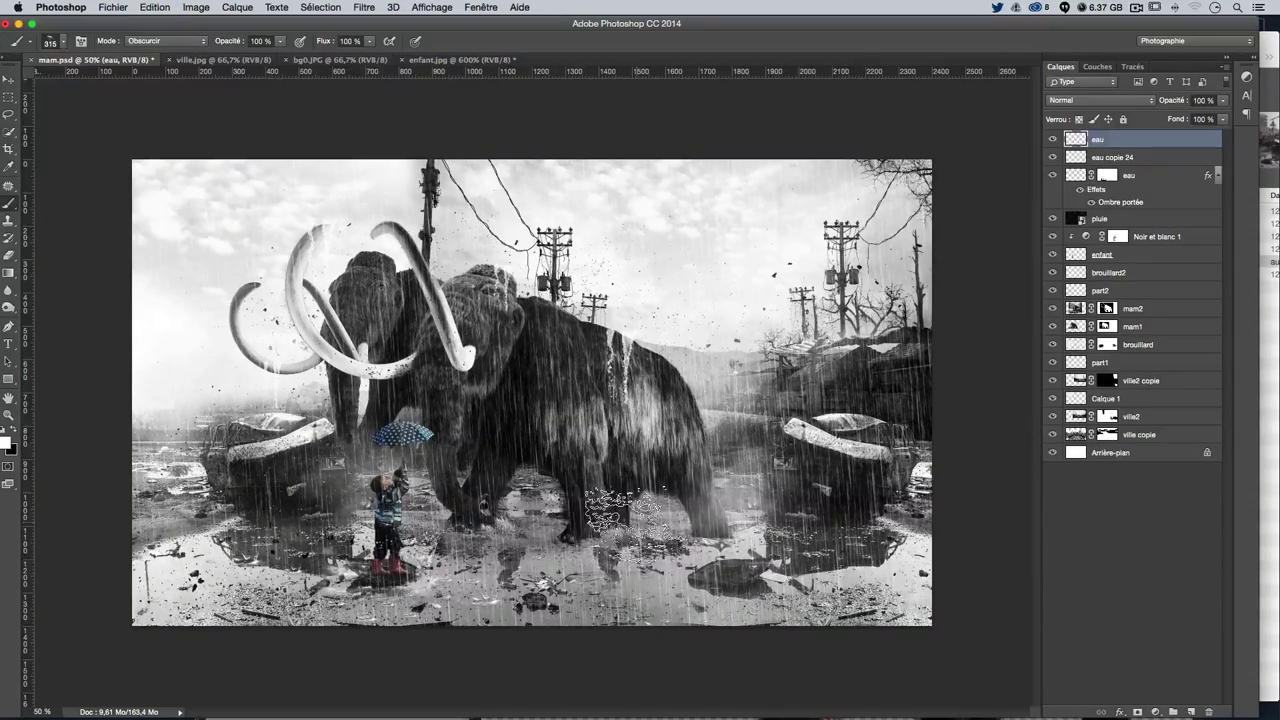
pyautogui.moveTo(622, 514); pyautogui.dragTo(530, 514)
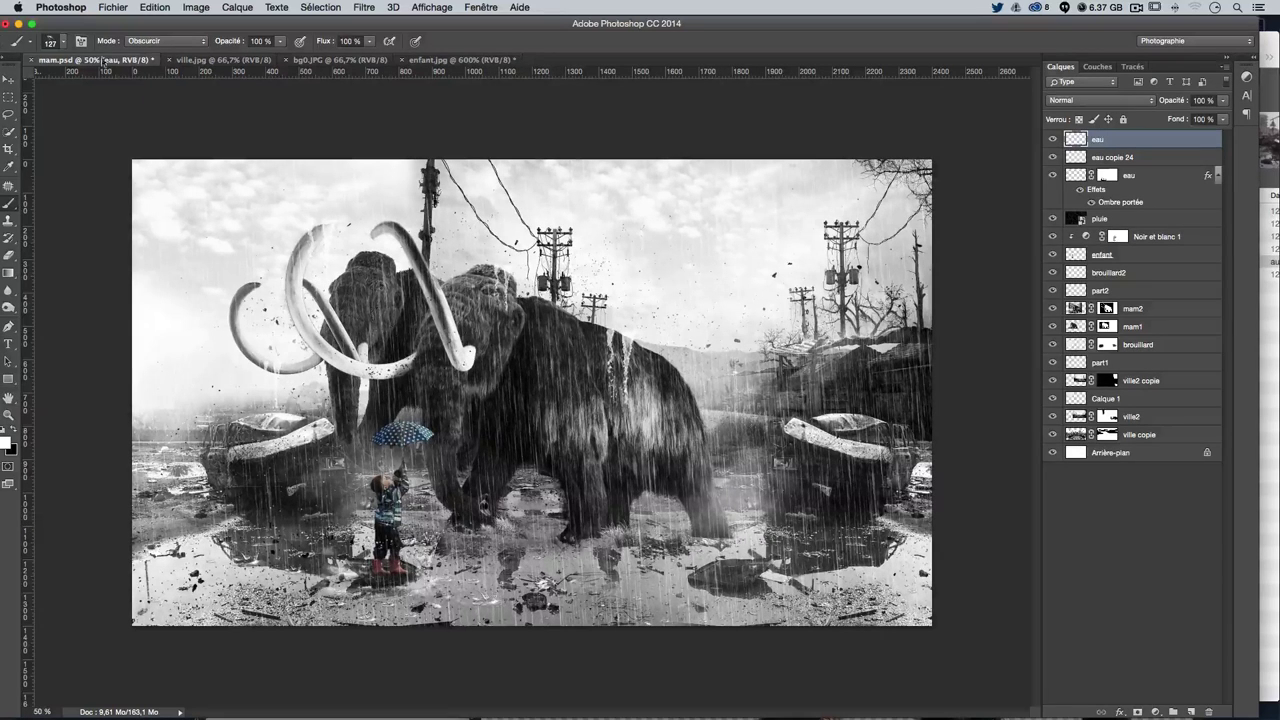
# Stamp a 2056 splash brush at about 475 px beside the child
pyautogui.click(62, 45)
pyautogui.scroll(-2, 88, 229)
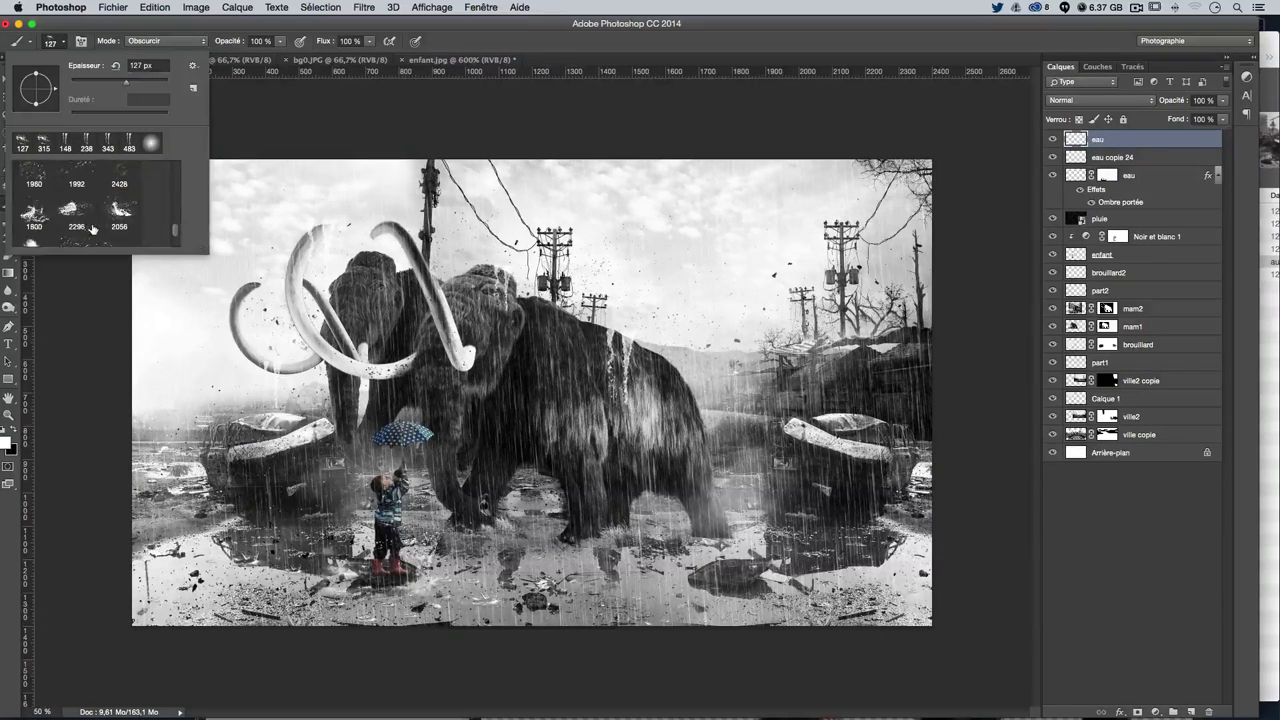
pyautogui.moveTo(640, 375); pyautogui.dragTo(580, 375)
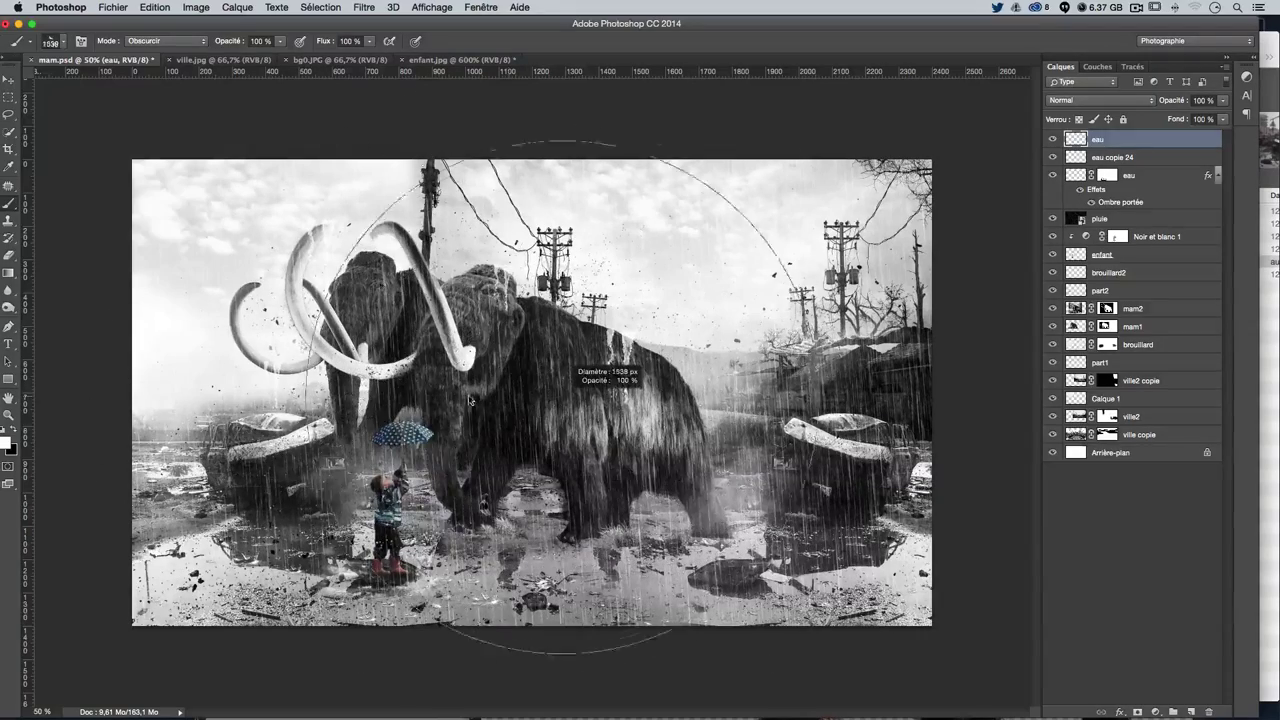
pyautogui.moveTo(560, 470); pyautogui.dragTo(475, 505)
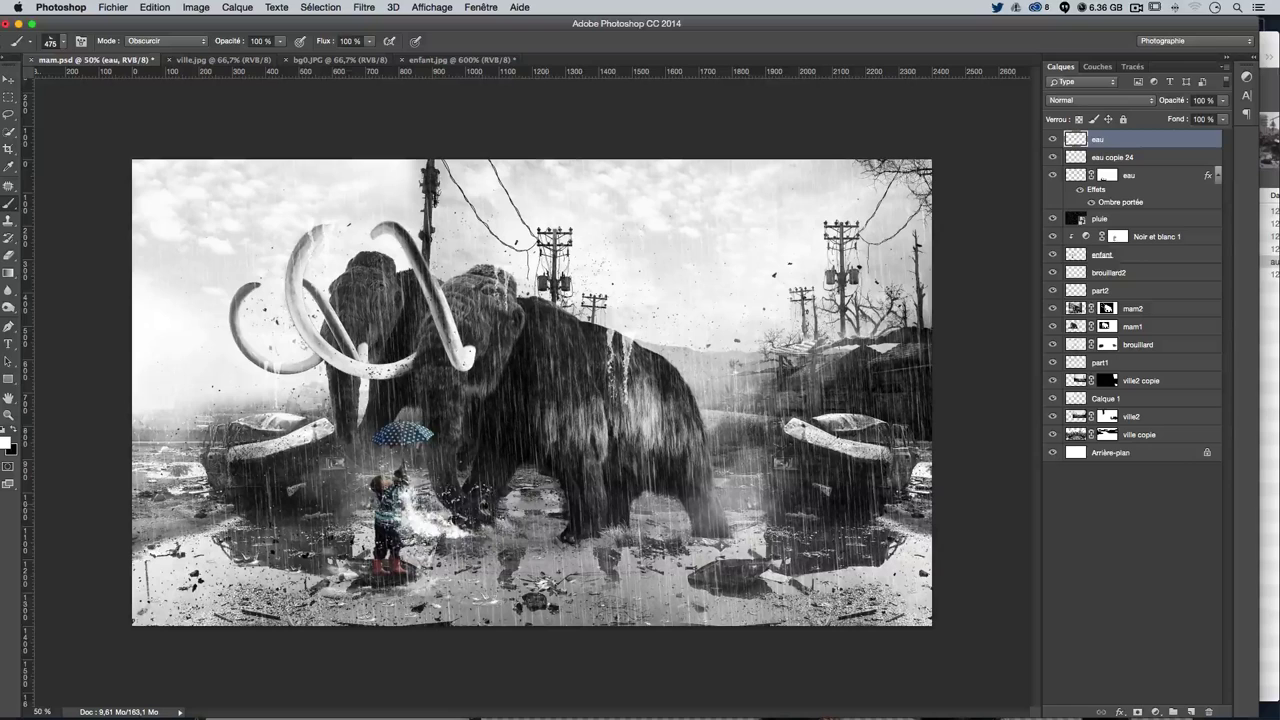
pyautogui.click(455, 515)
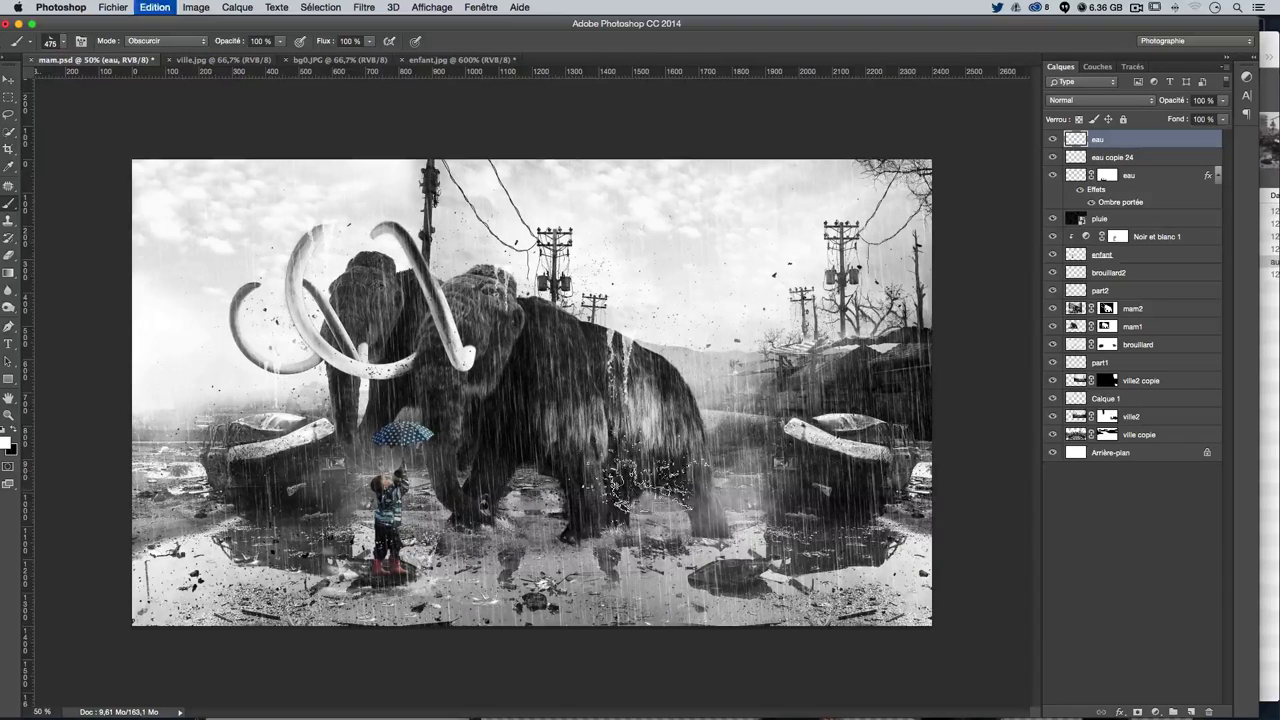
# Stamp a splash right of the mammoth's legs, dropping the rear-leg one, and shrink to 280 px
pyautogui.moveTo(654, 467); pyautogui.dragTo(658, 466)
pyautogui.click(565, 538)
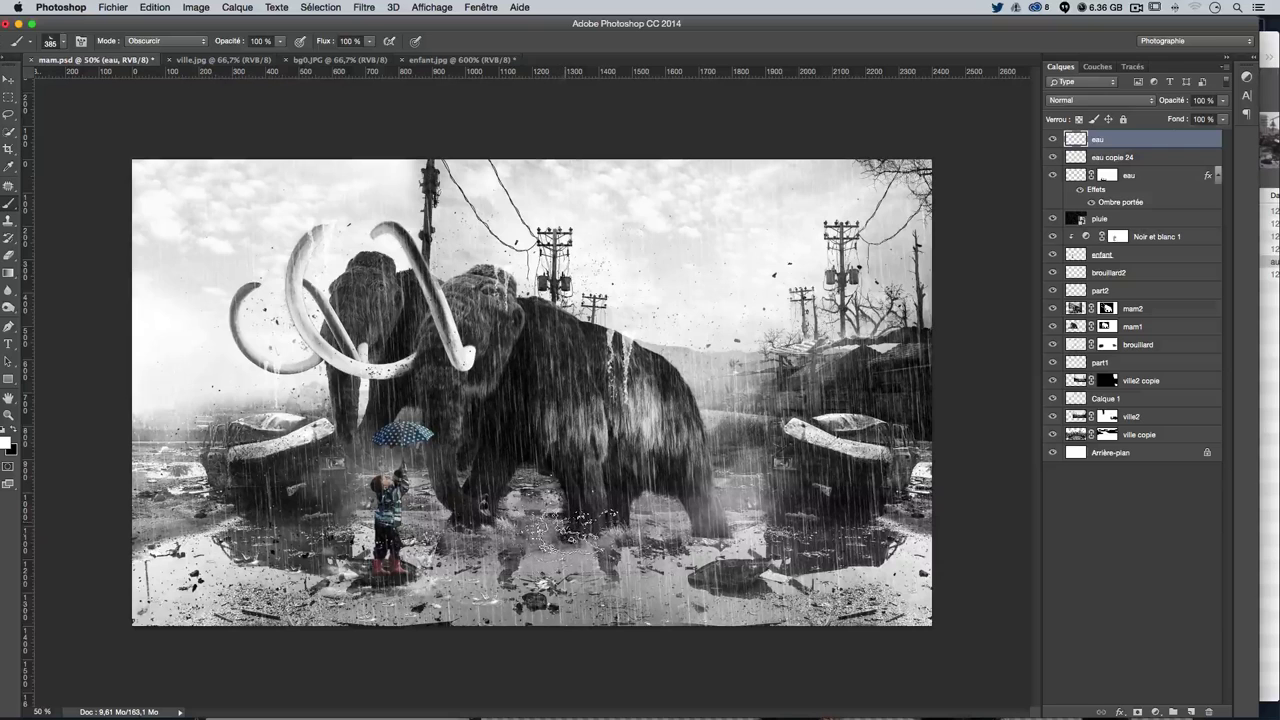
pyautogui.click(680, 515)
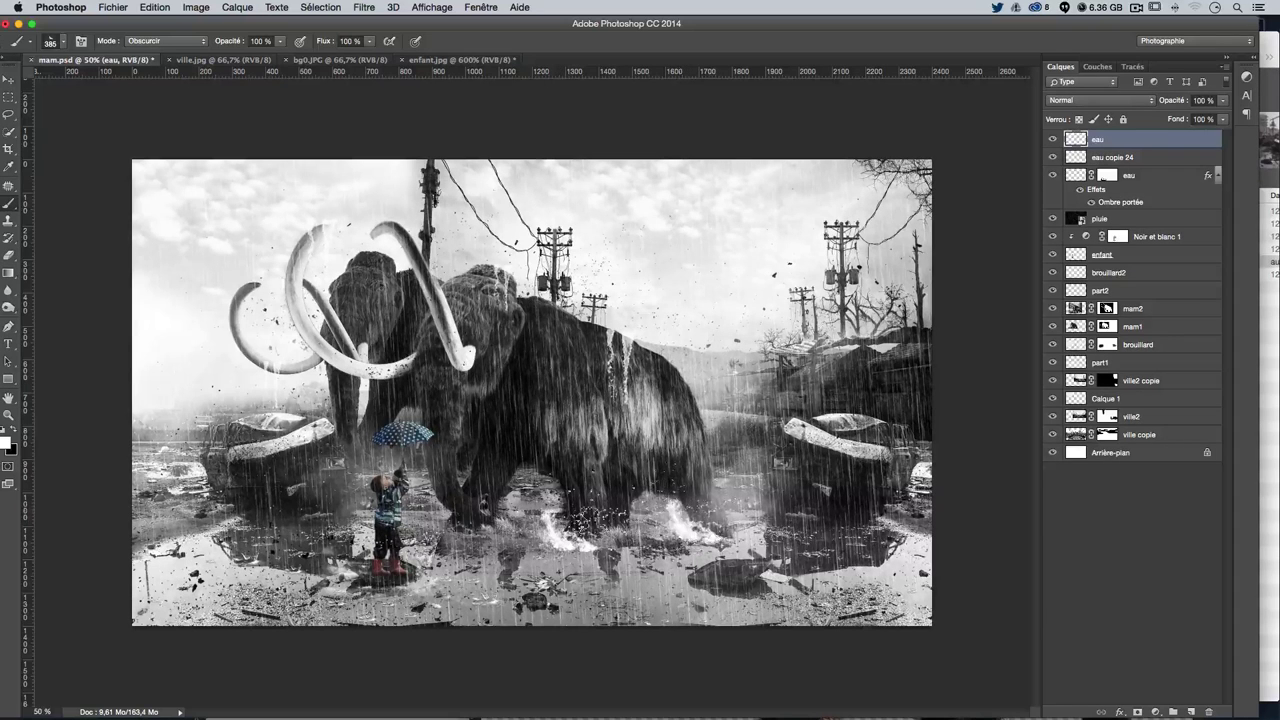
pyautogui.hotkey('ctrl', 'z')
pyautogui.moveTo(754, 498); pyautogui.dragTo(700, 515)
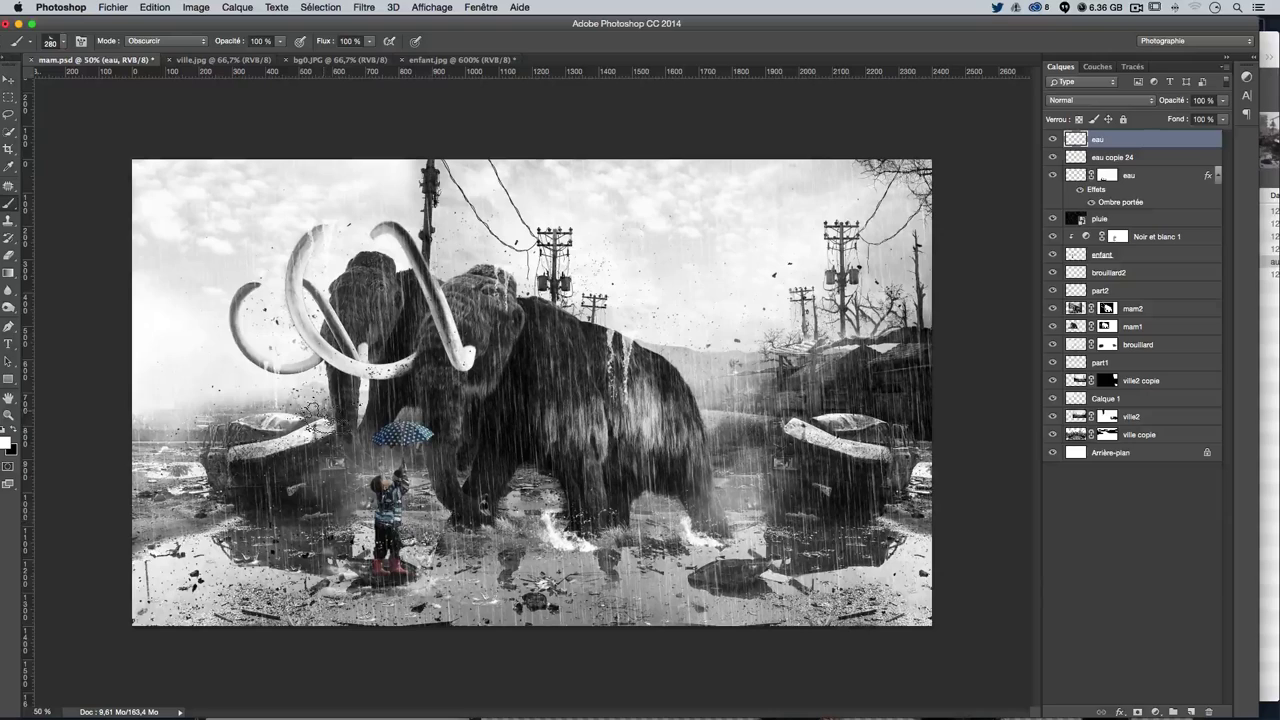
# Switch to another splash preset and place a splash slightly lower beside the child
pyautogui.click(50, 44)
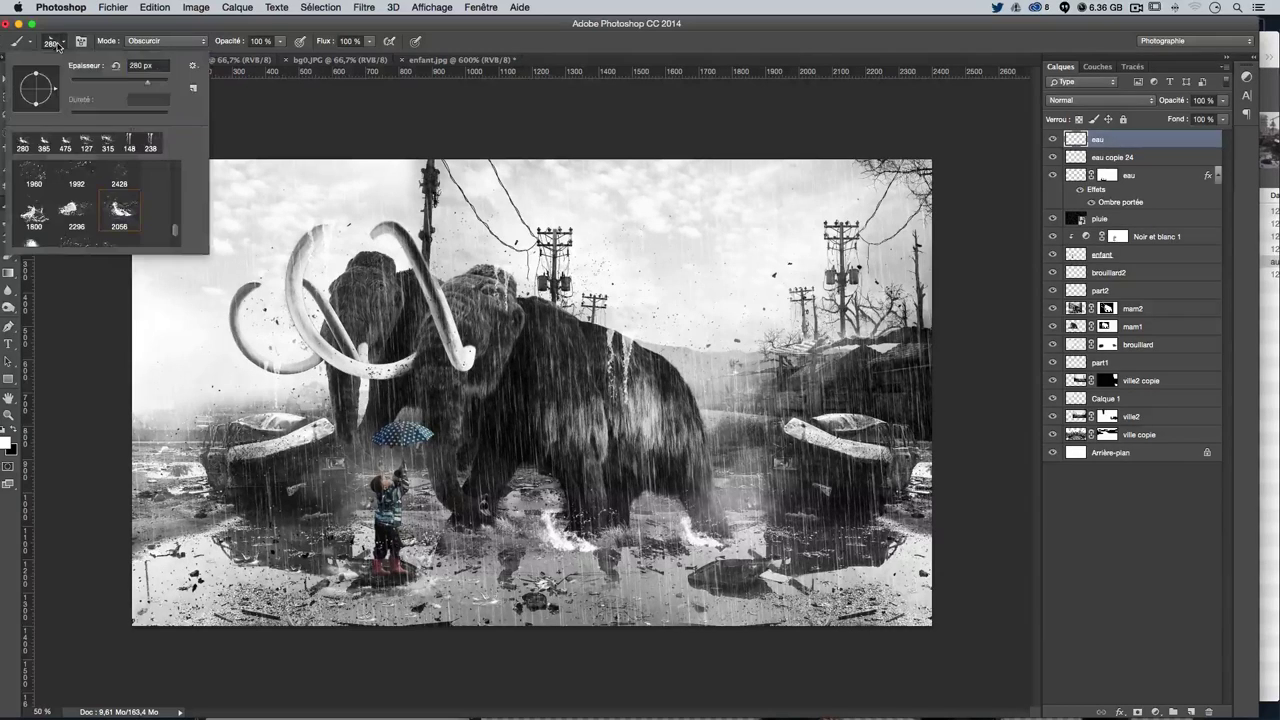
pyautogui.click(70, 212)
pyautogui.moveTo(600, 371); pyautogui.dragTo(540, 371)
pyautogui.click(632, 515)
pyautogui.hotkey('ctrl', 'z')
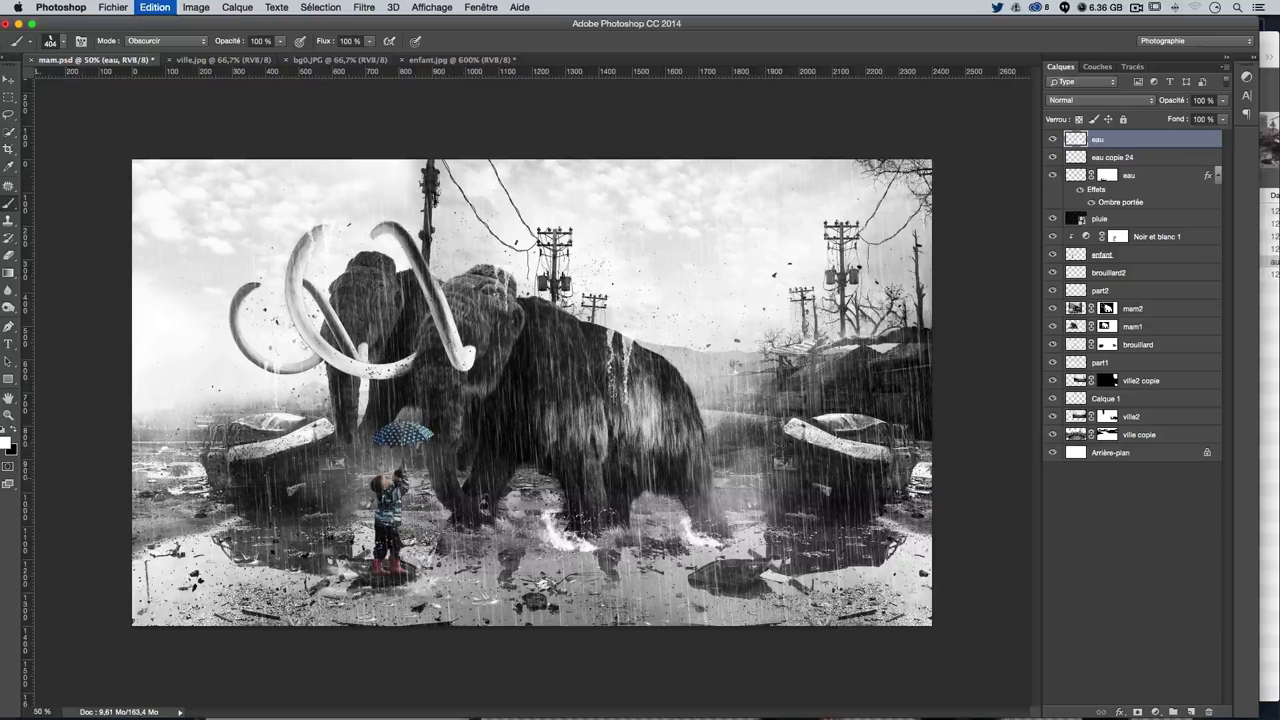
pyautogui.click(420, 478)
pyautogui.hotkey('ctrl', 'z')
pyautogui.click(429, 492)
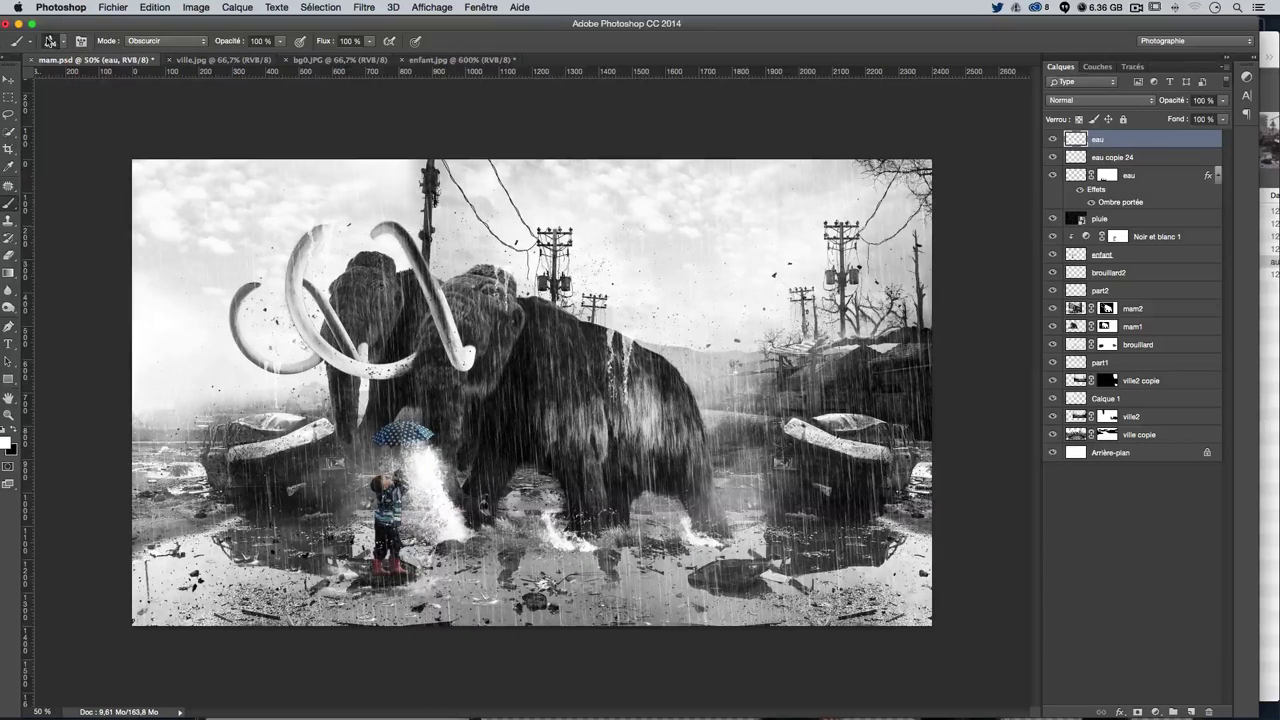
# Stamp white splashes at the mammoth's legs with the 2056 splash preset at about 711 px
pyautogui.click(49, 41)
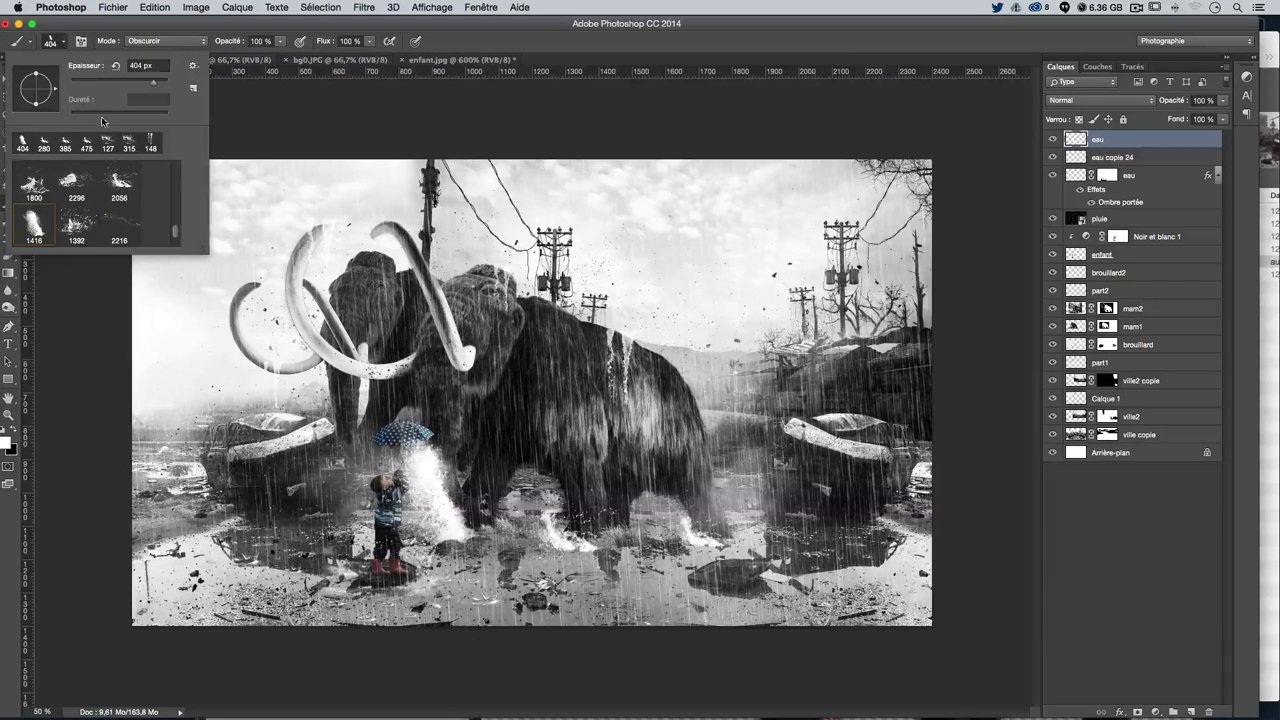
pyautogui.click(122, 186)
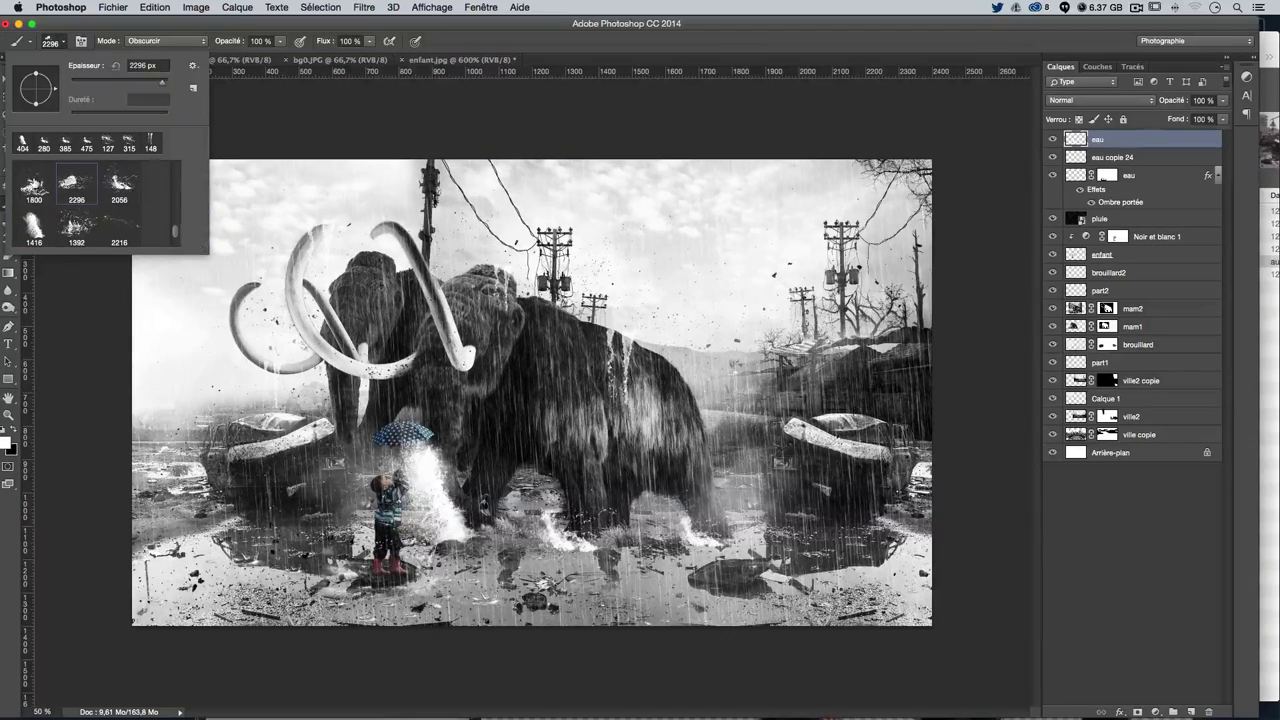
pyautogui.moveTo(560, 600)
pyautogui.mouseDown()
pyautogui.moveTo(510, 470)
pyautogui.moveTo(470, 470)
pyautogui.mouseUp()
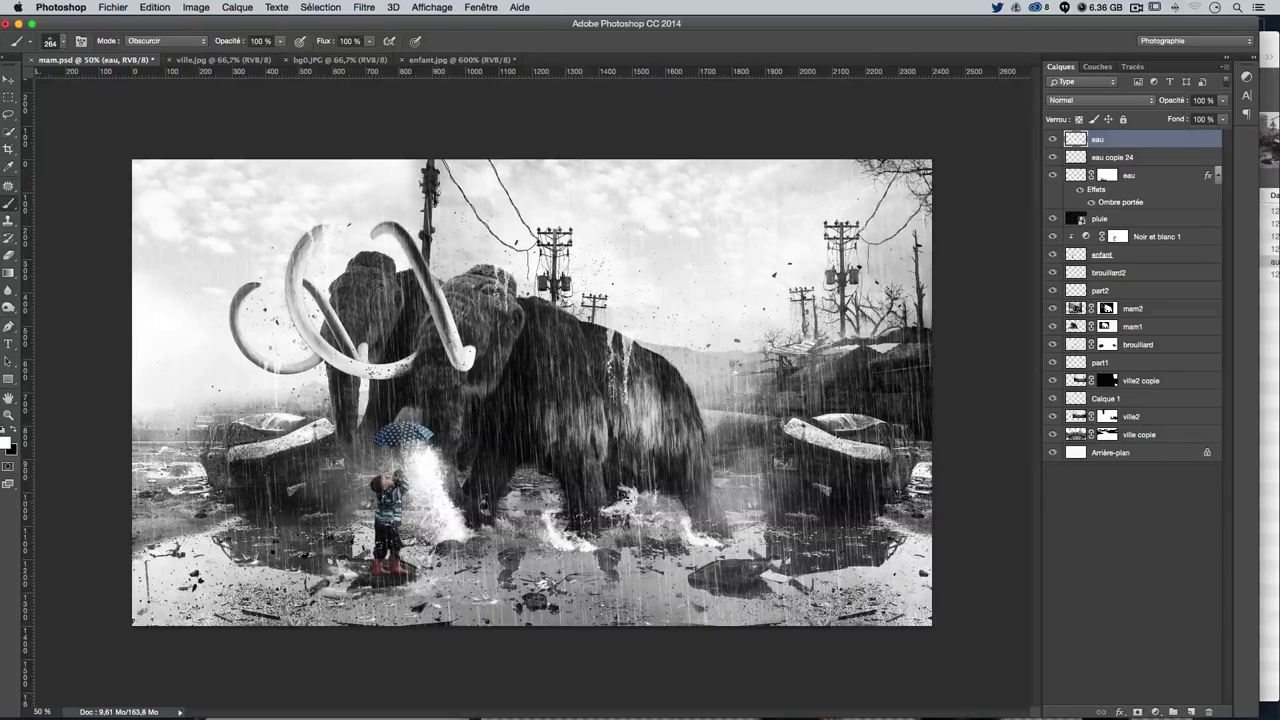
pyautogui.click(608, 528)
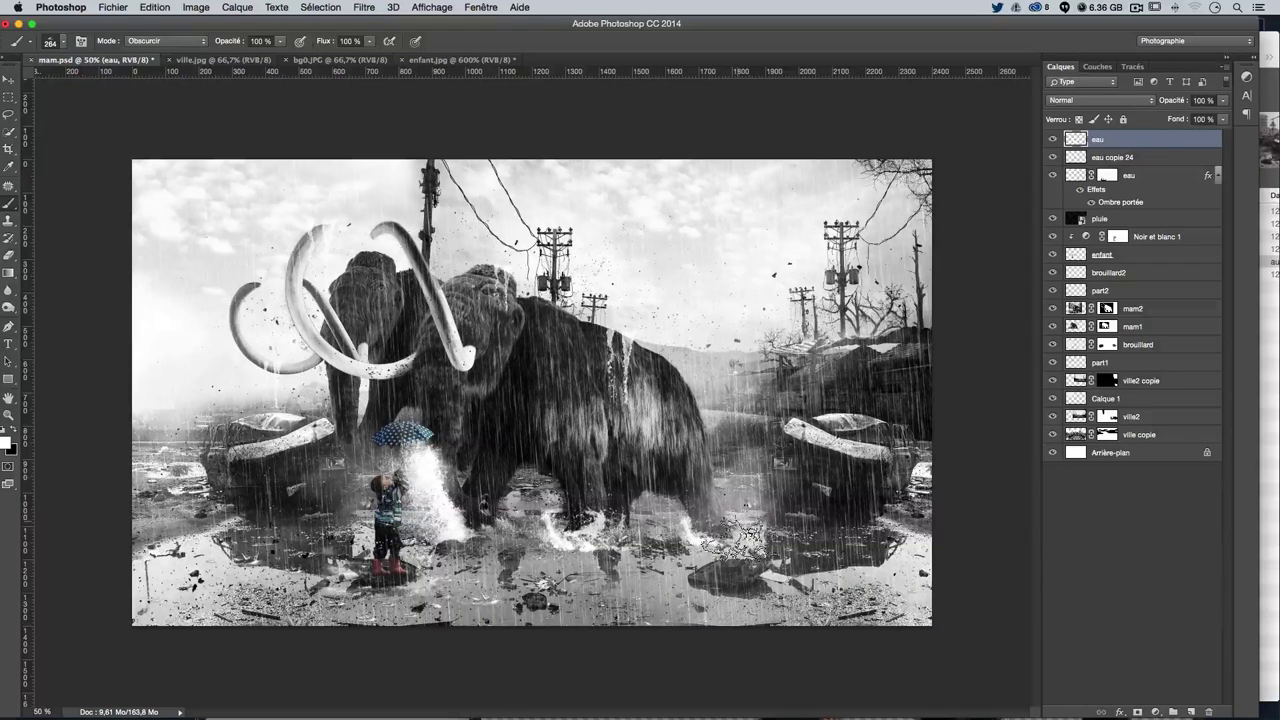
pyautogui.click(745, 525)
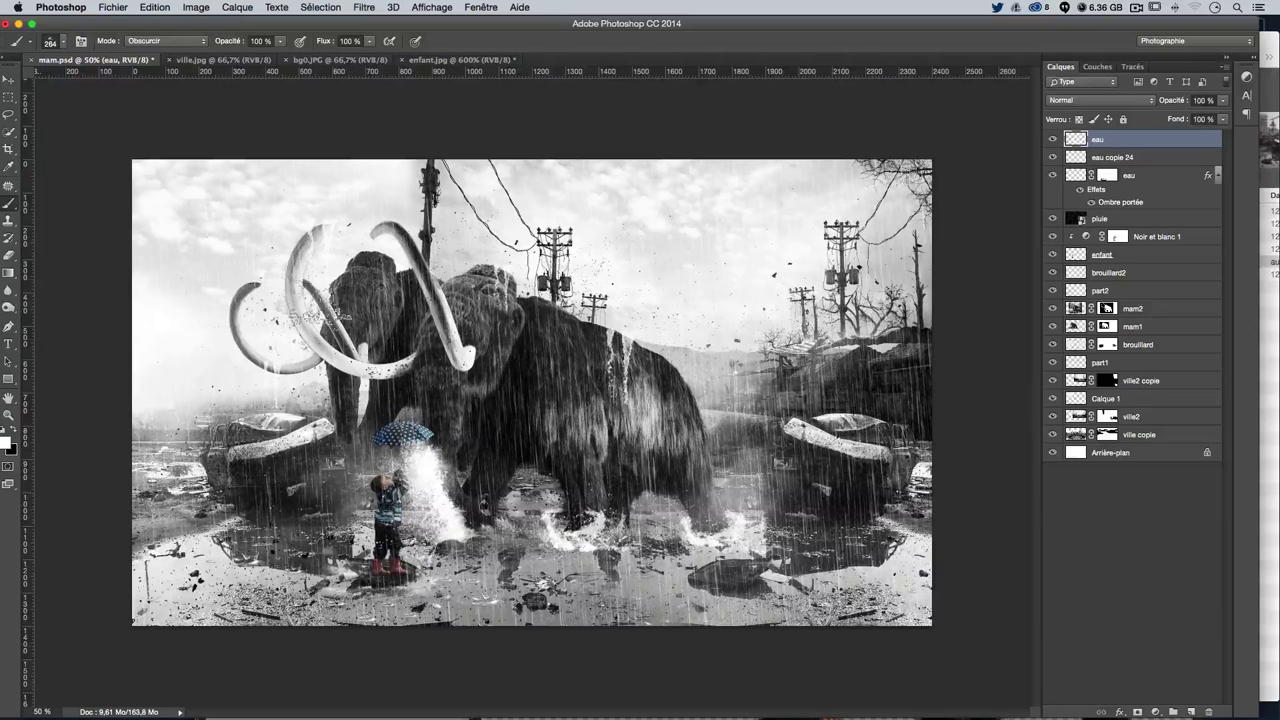
# Try a larger splash preset at the mammoth's front and mouth, undoing both stamps
pyautogui.click(61, 42)
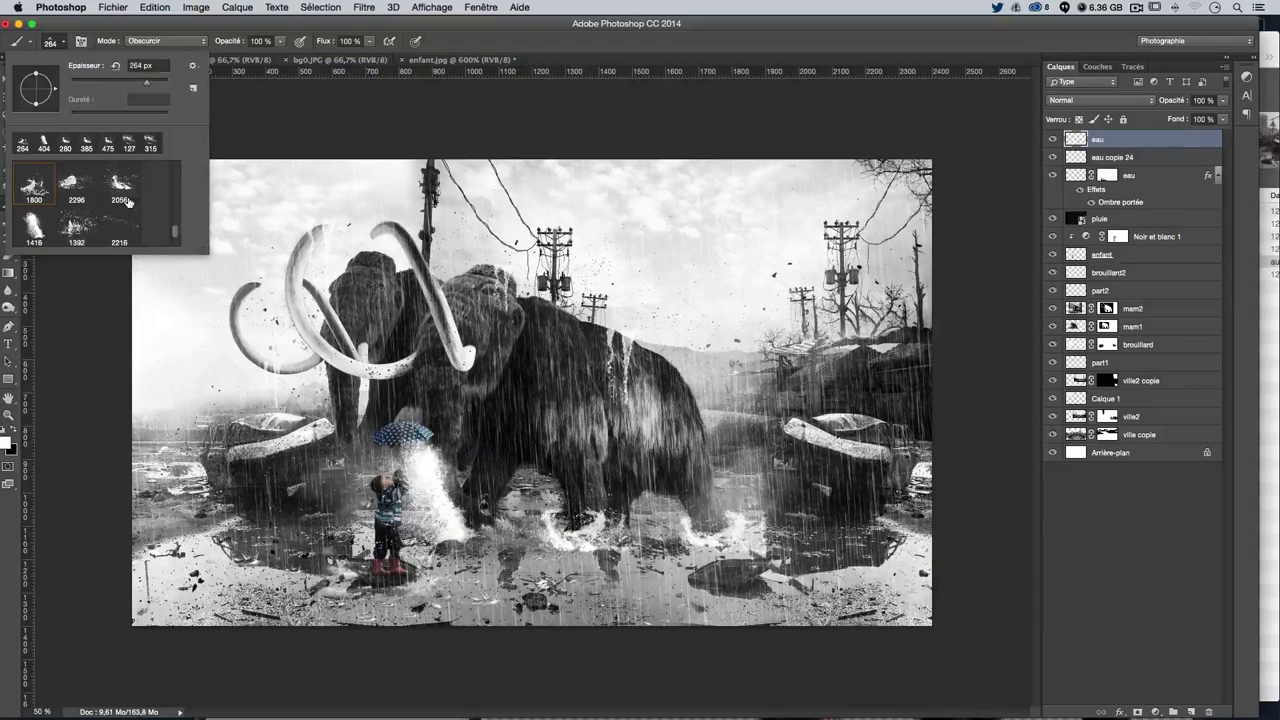
pyautogui.click(71, 195)
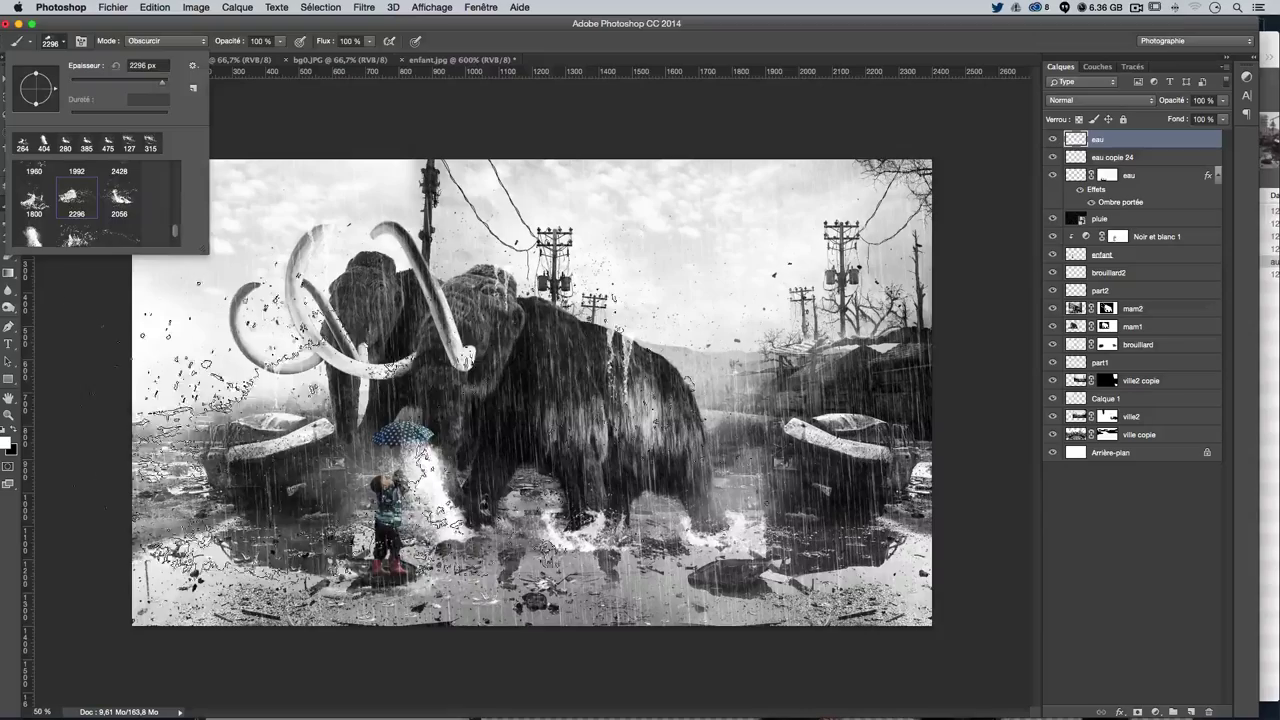
pyautogui.click(380, 407)
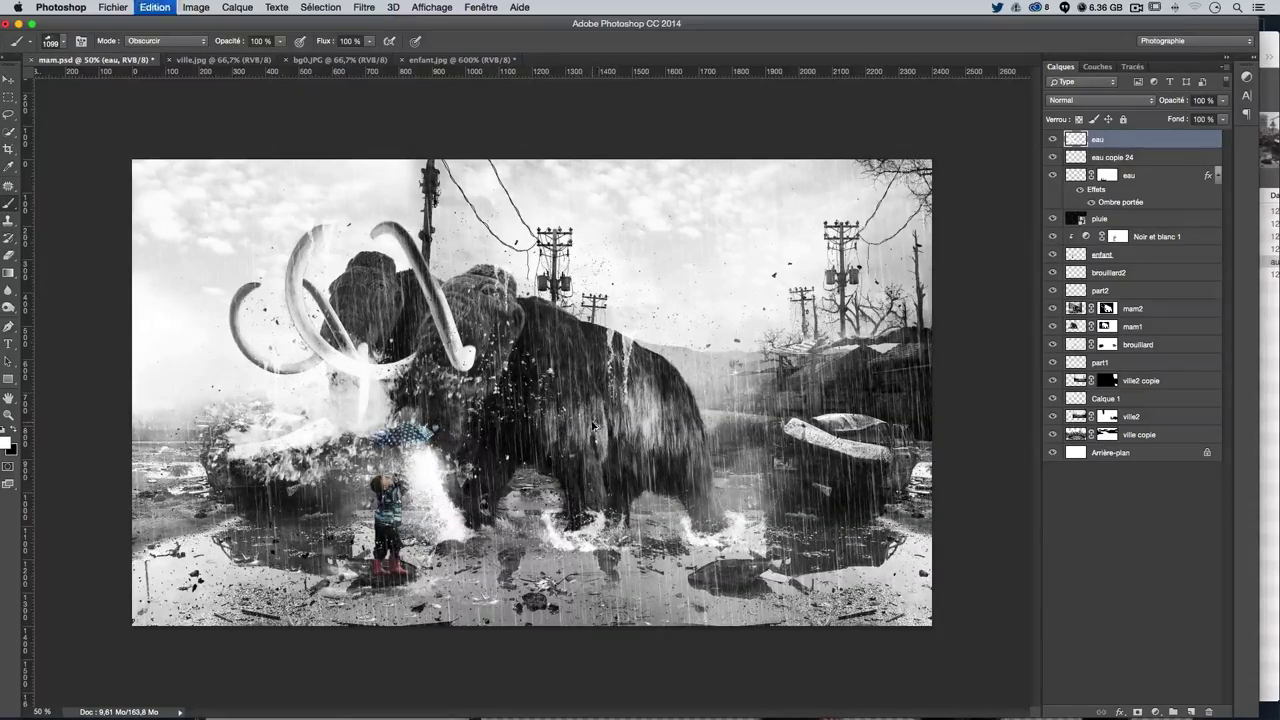
pyautogui.hotkey('ctrl', 'z')
pyautogui.click(465, 397)
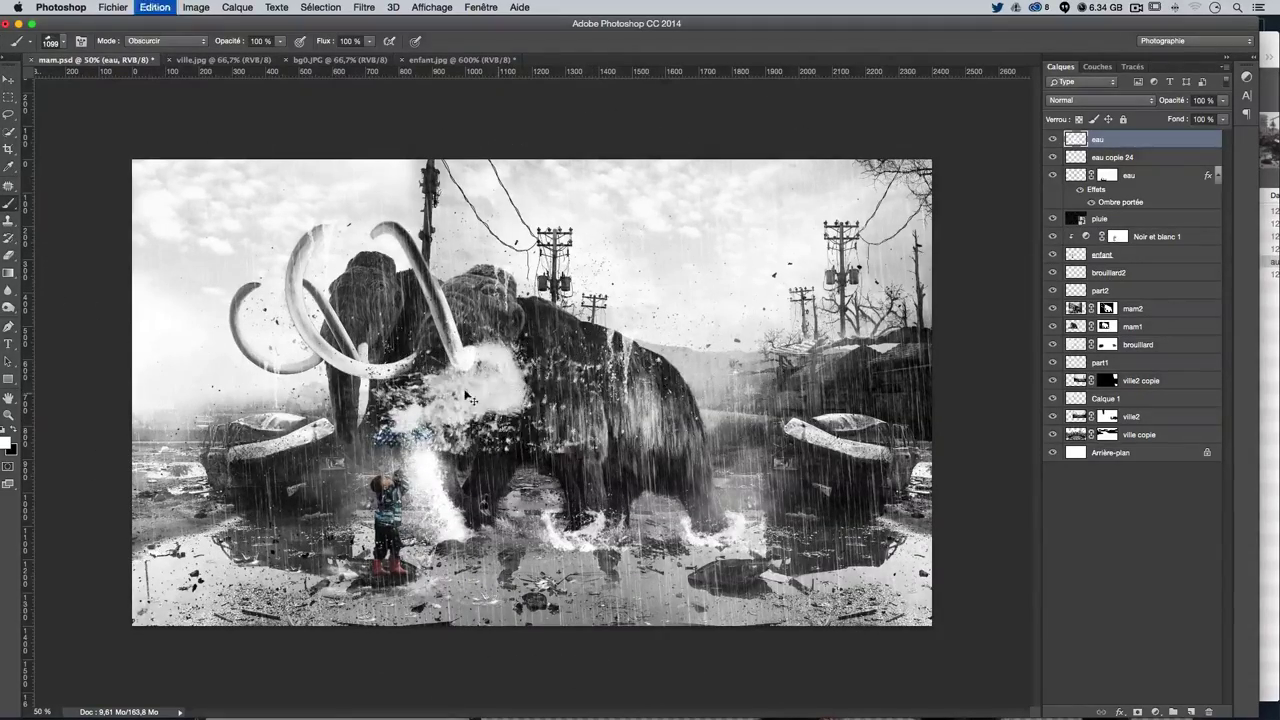
pyautogui.hotkey('ctrl', 'z')
# Shrink the splash brush to about 991 px and stamp a splash just below the child's umbrella
pyautogui.moveTo(565, 385); pyautogui.dragTo(490, 390)
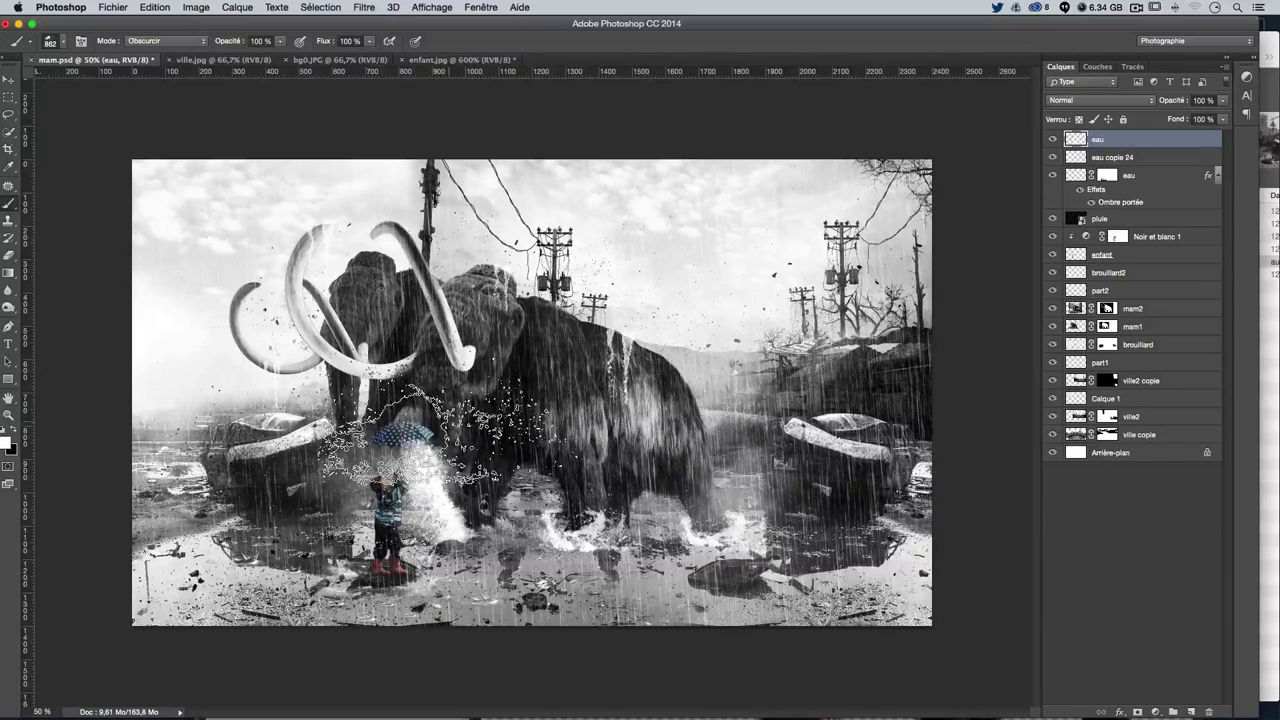
pyautogui.click(420, 410)
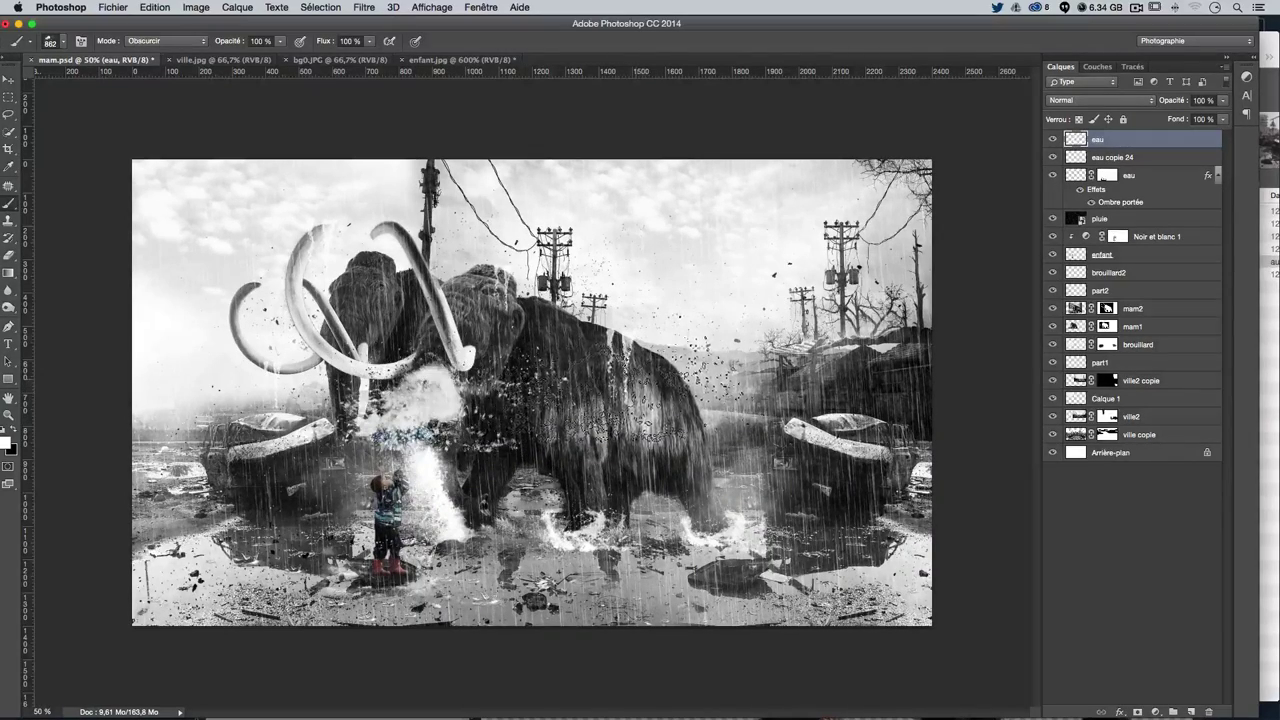
pyautogui.hotkey('ctrl', 'z')
pyautogui.click(405, 425)
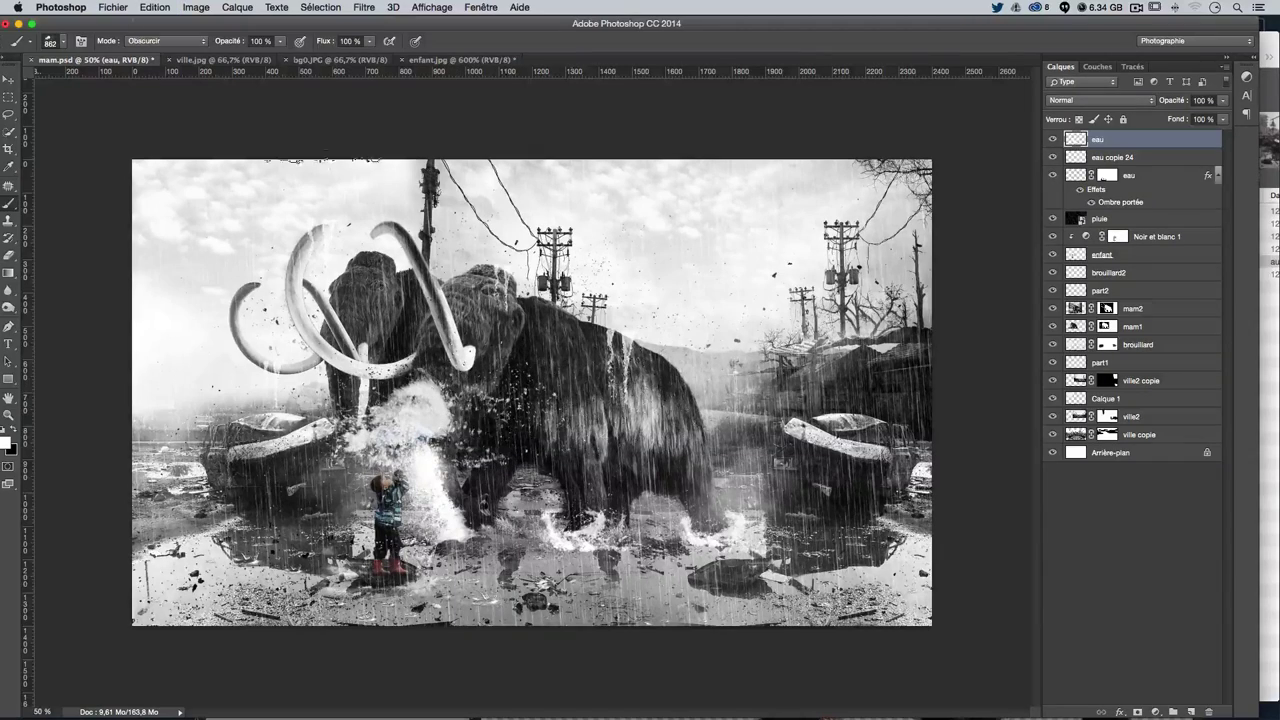
# Stamp a bright splash left of the child with the 1416 splash preset
pyautogui.click(52, 44)
pyautogui.scroll(-2, 60, 200)
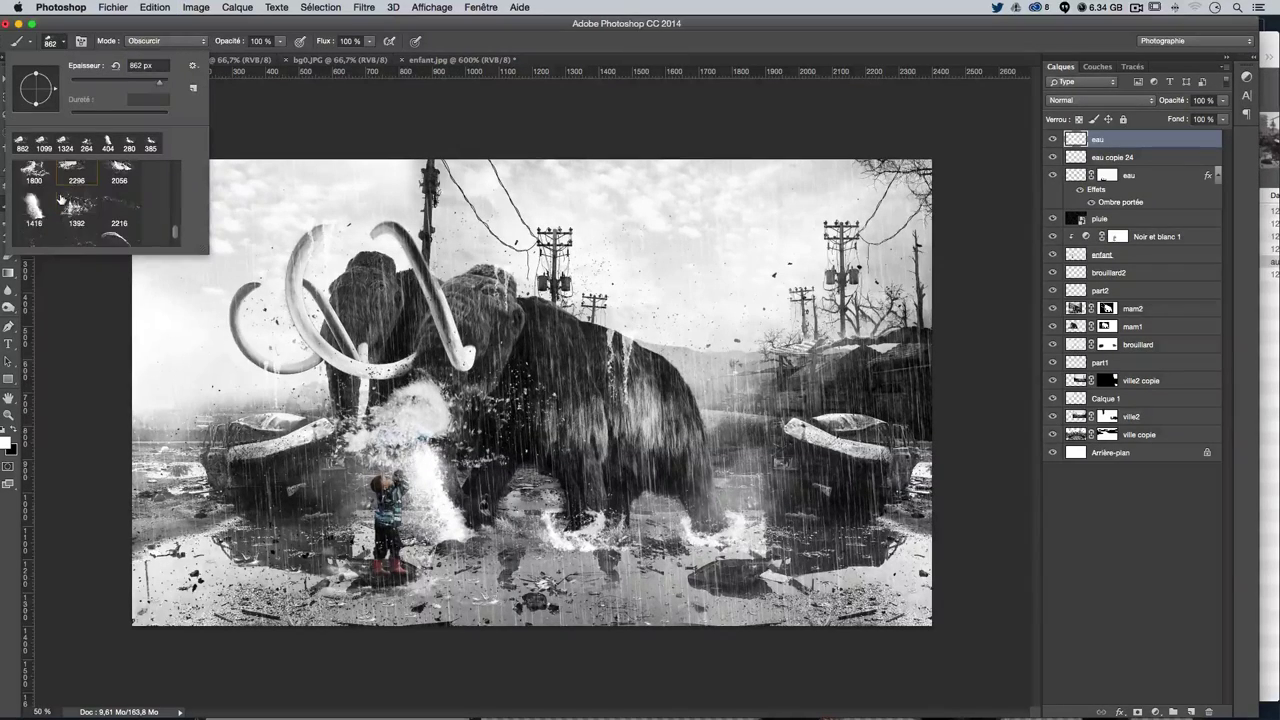
pyautogui.click(35, 210)
pyautogui.press('Return')
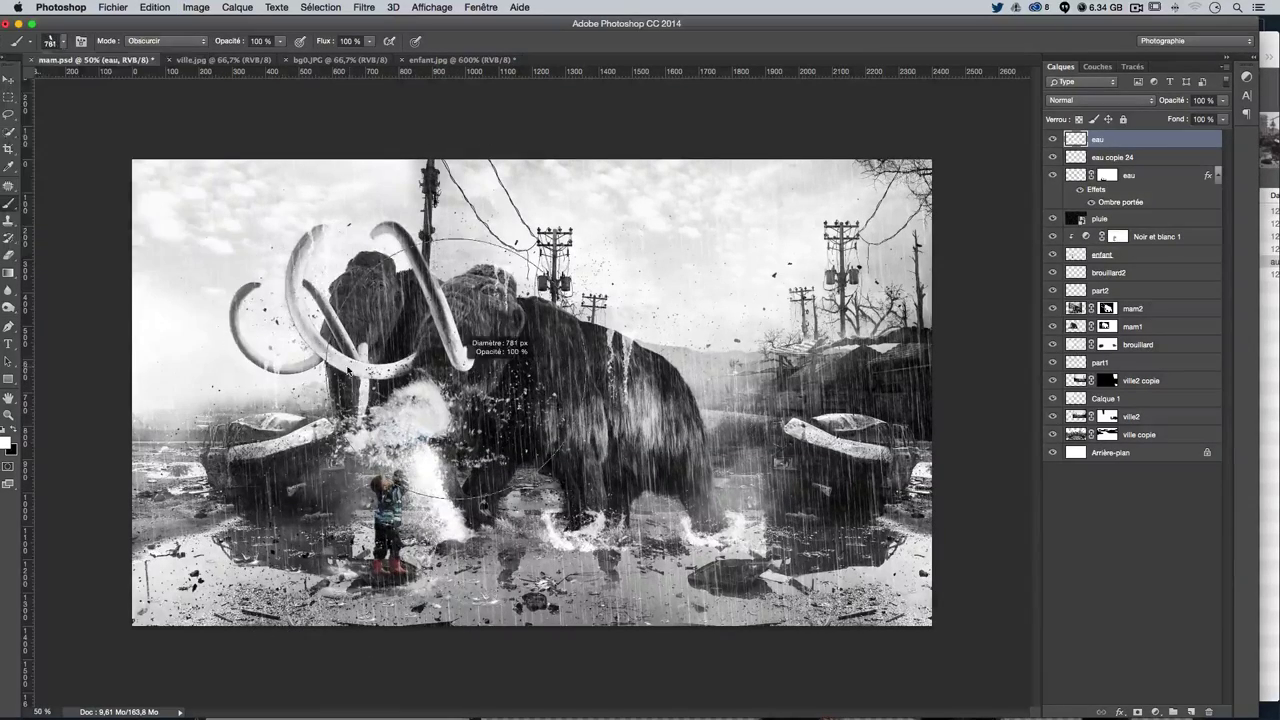
pyautogui.click(345, 440)
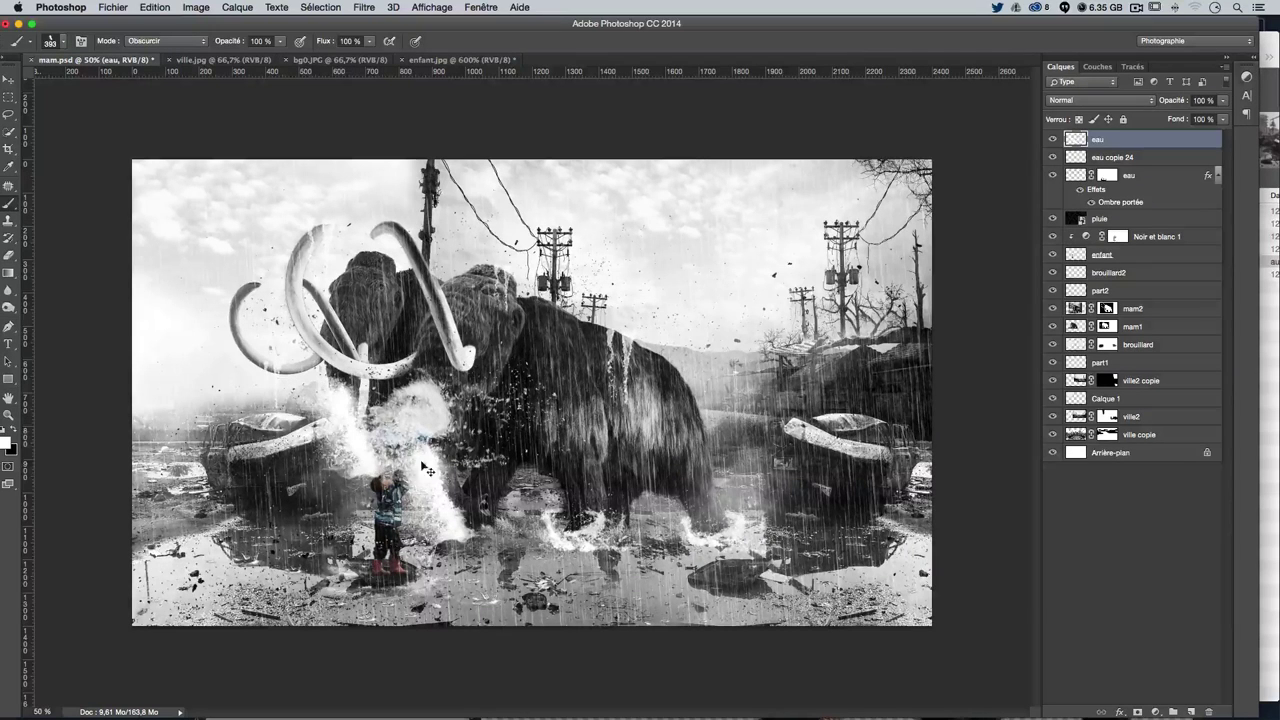
pyautogui.hotkey('ctrl', 'z')
pyautogui.click(365, 445)
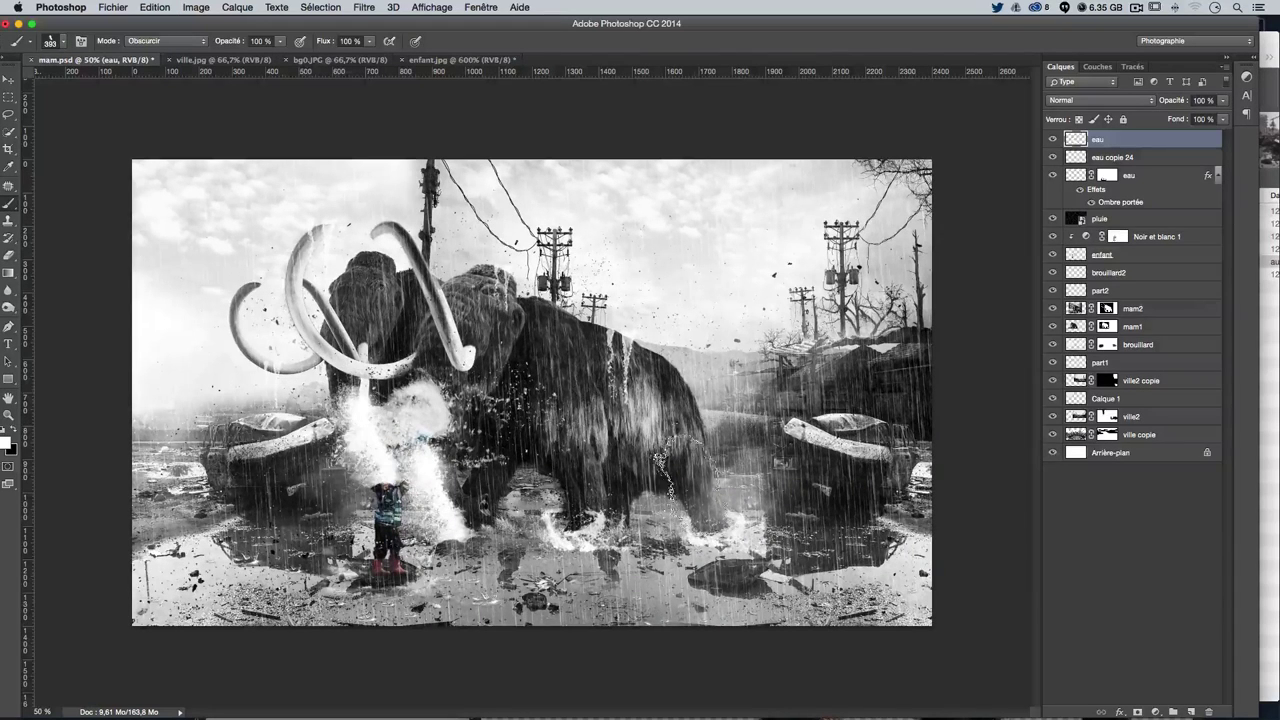
pyautogui.click(49, 43)
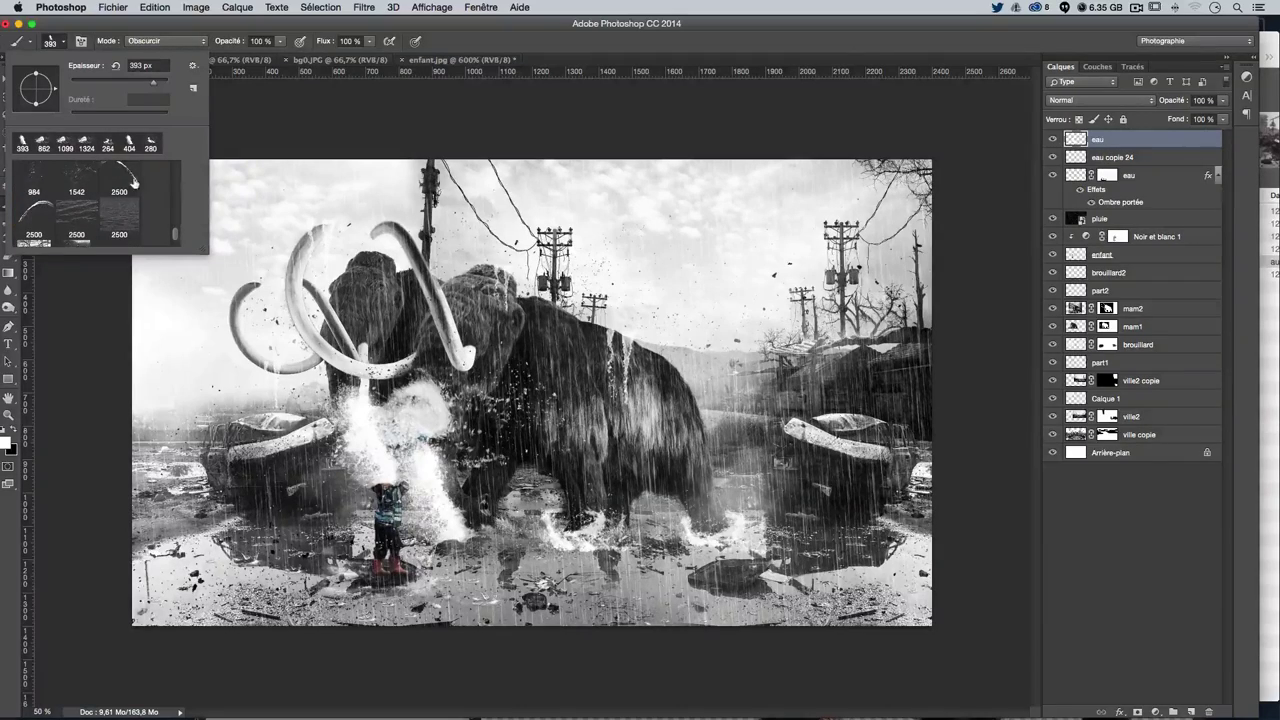
# Stamp a curved water stream beside the child with the 2500 px stream brush shrunk to about 1134 px
pyautogui.click(133, 181)
pyautogui.click(532, 370)
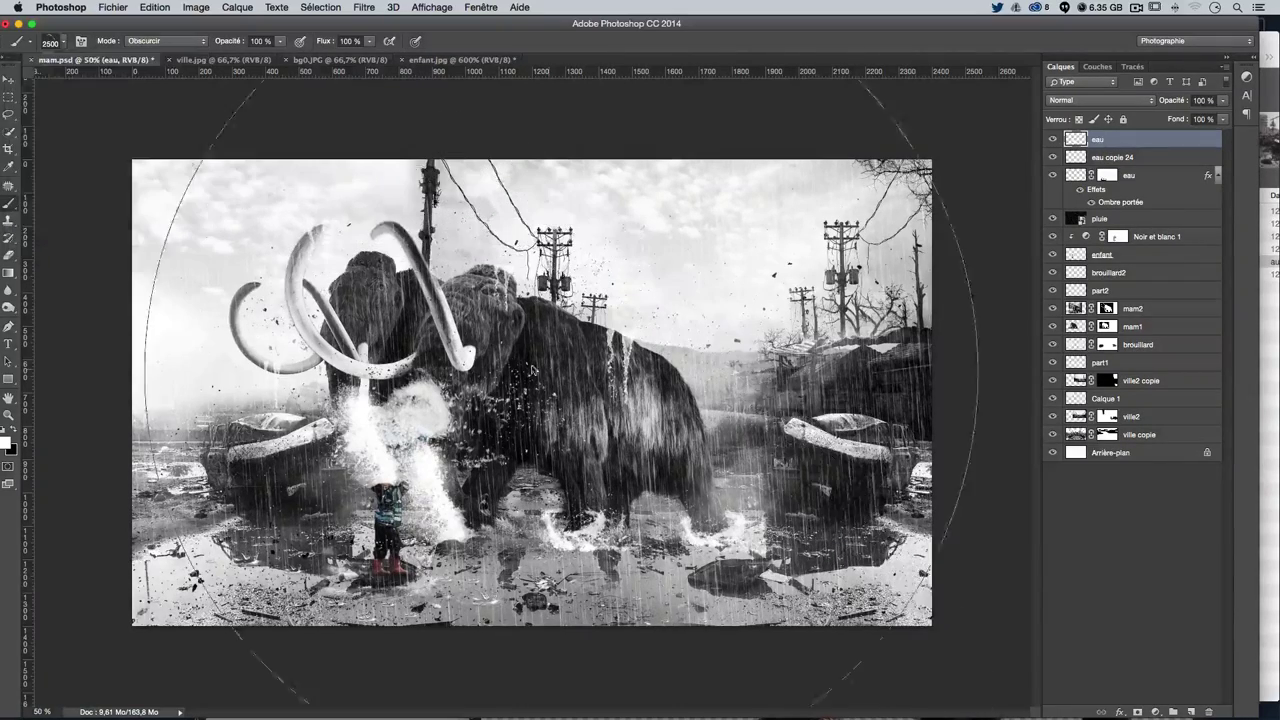
pyautogui.moveTo(532, 370); pyautogui.dragTo(430, 490)
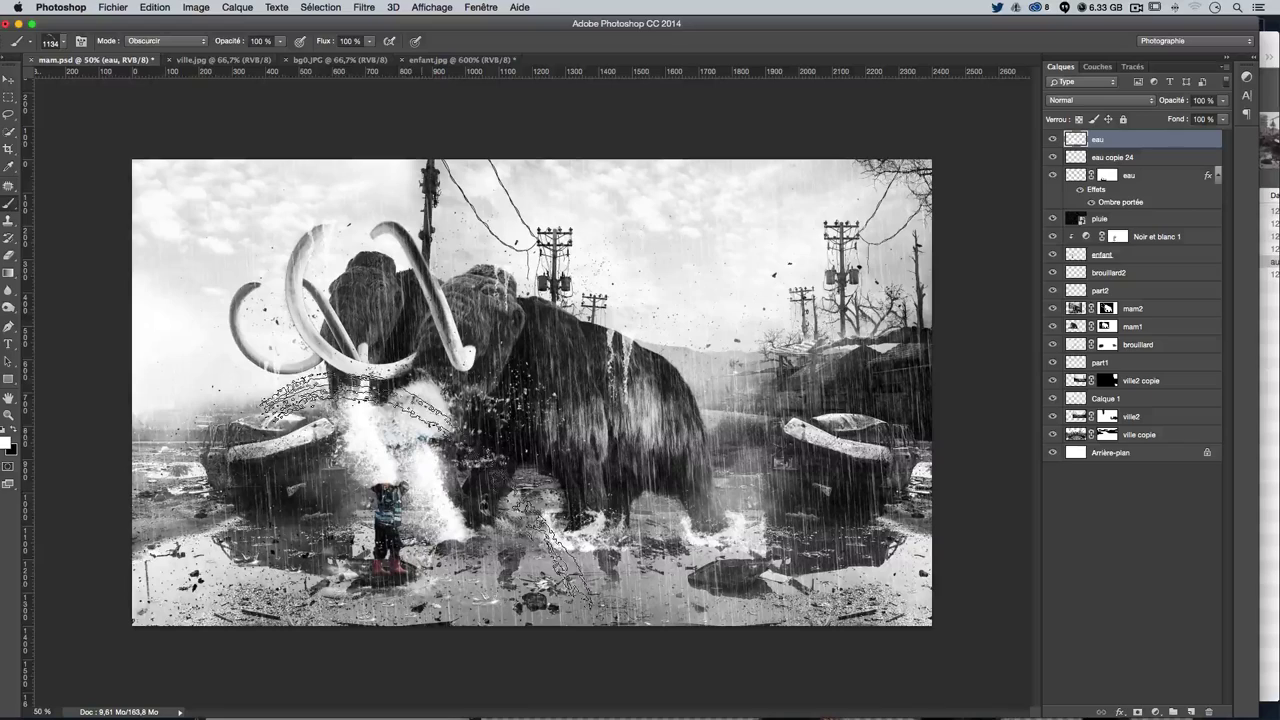
pyautogui.click(430, 488)
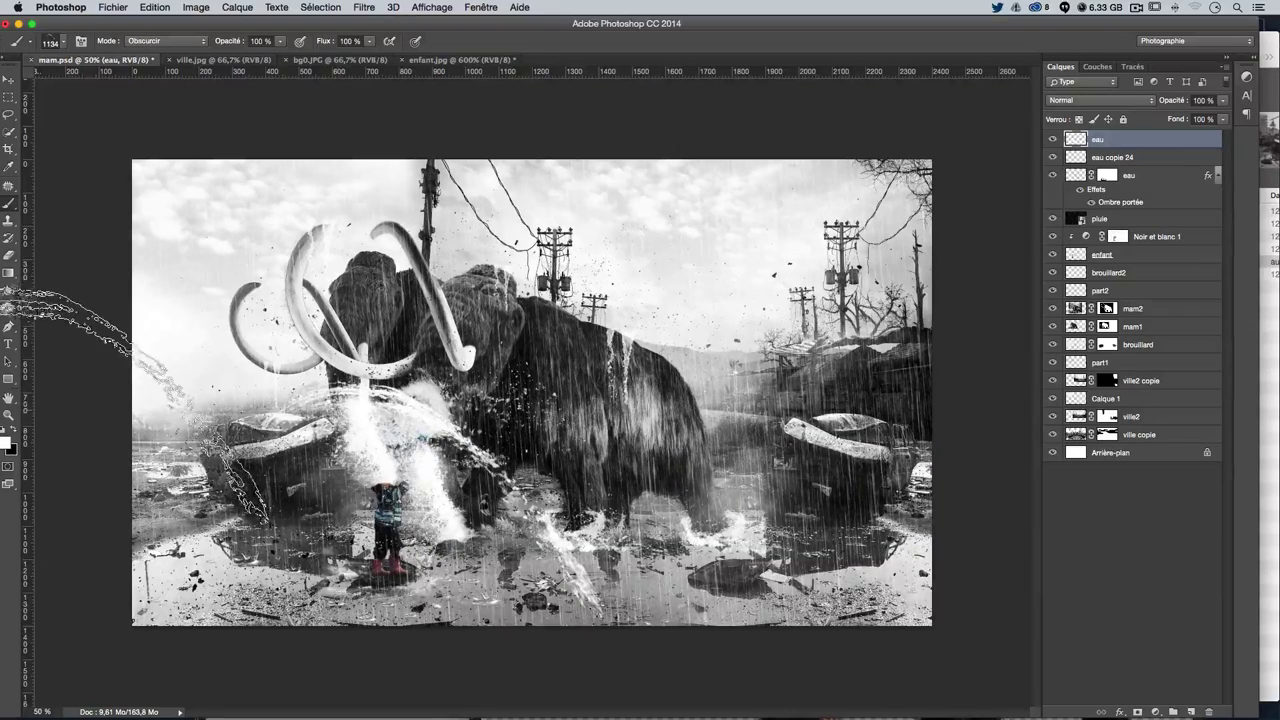
# Stamp arcing water streams around the child with a different curved stream preset
pyautogui.click(52, 42)
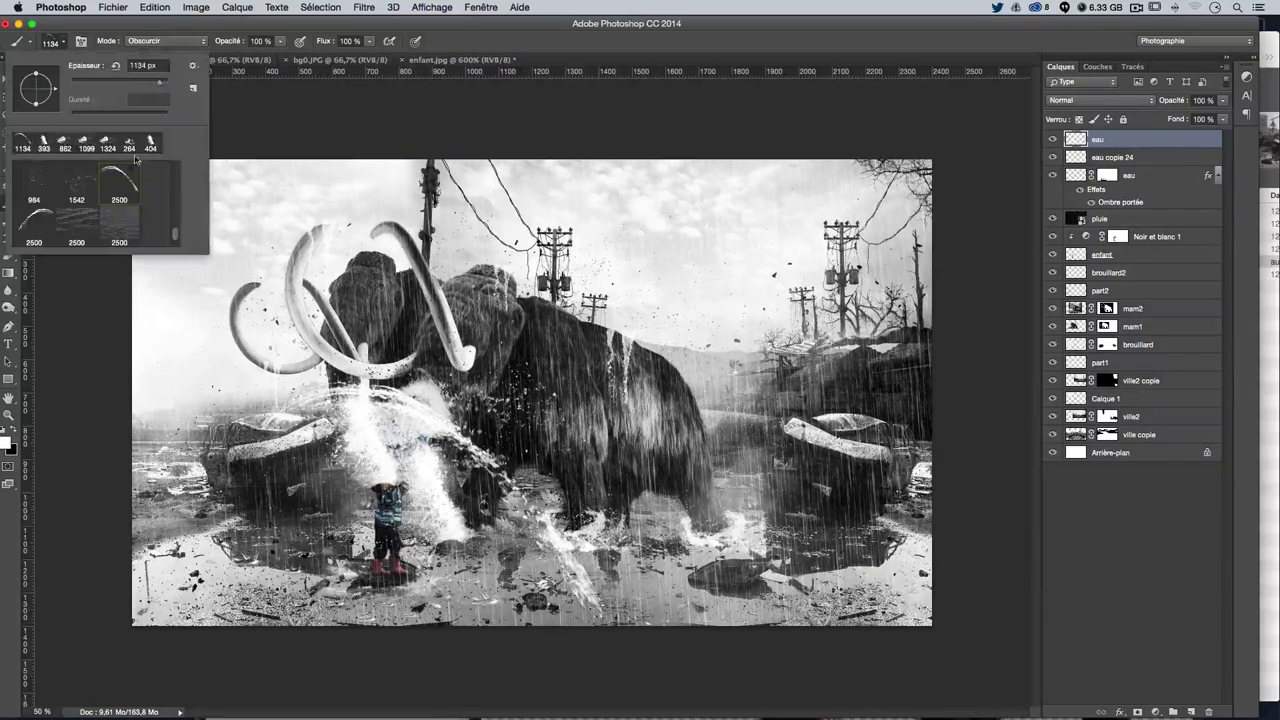
pyautogui.click(28, 243)
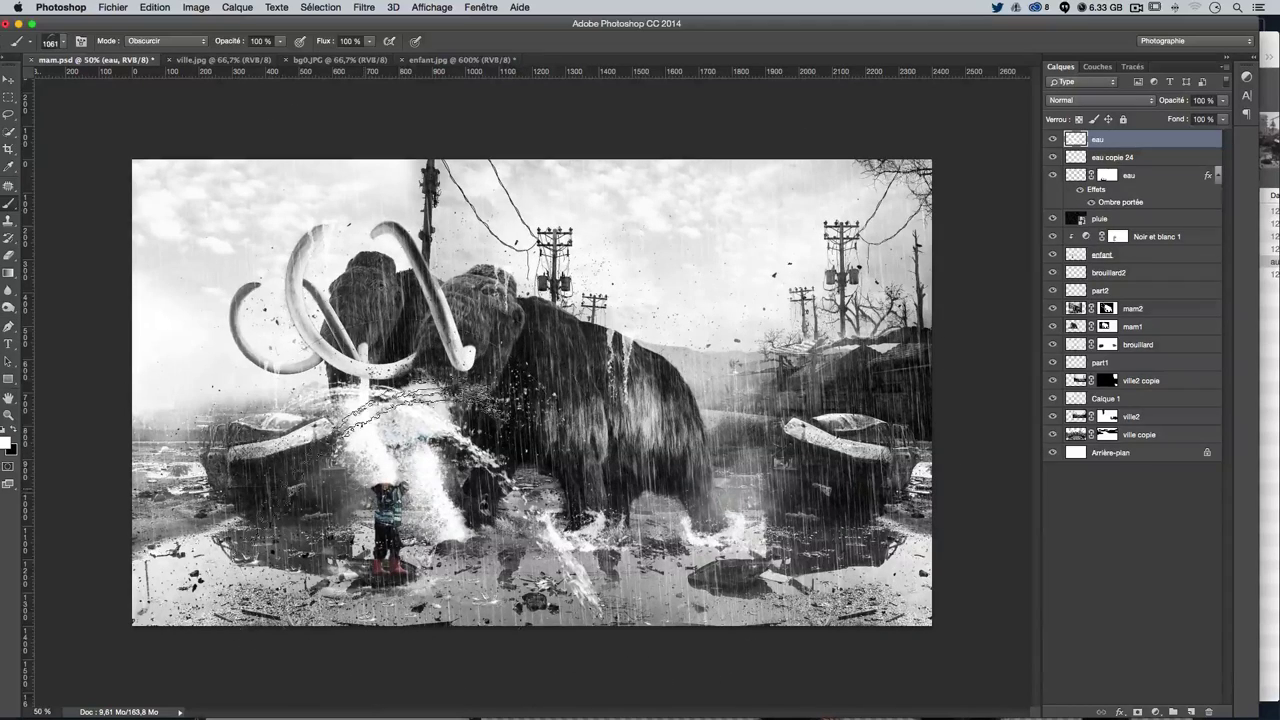
pyautogui.click(400, 460)
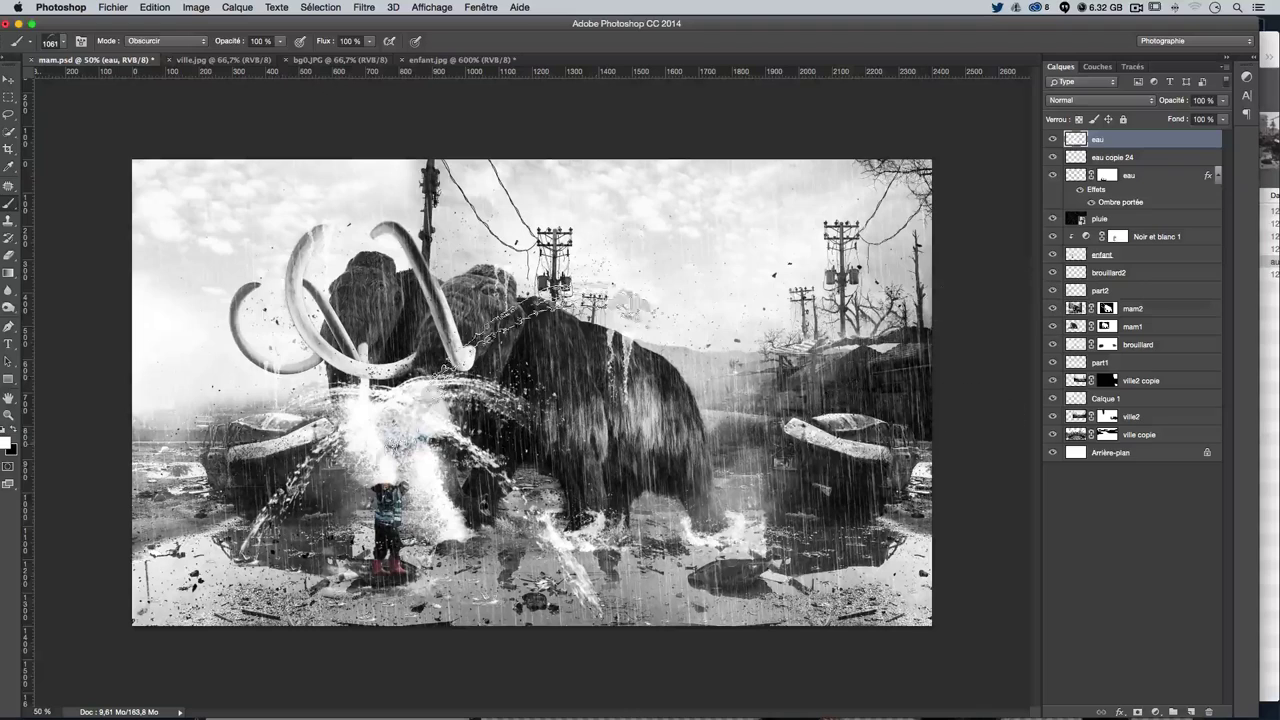
pyautogui.click(80, 42)
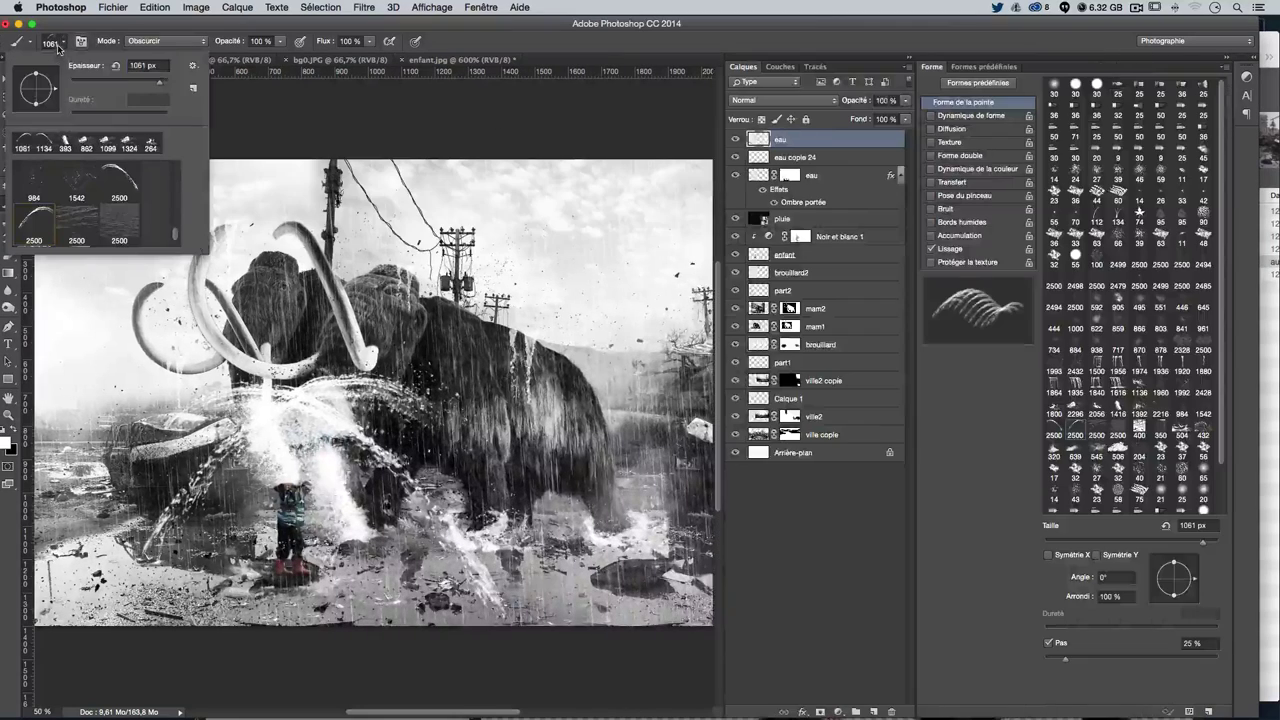
pyautogui.click(61, 44)
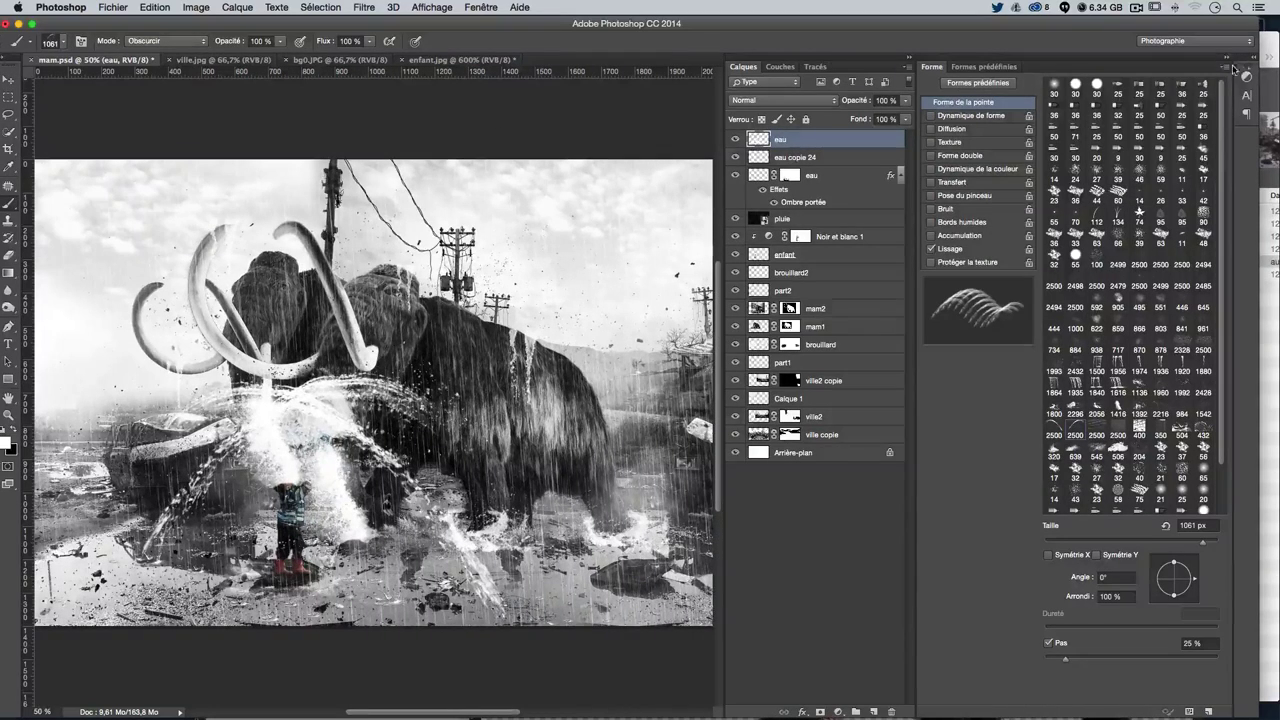
# Close the brush settings panel group to widen the canvas, and undo the last brush stamp
pyautogui.click(1226, 67)
pyautogui.click(1100, 154)
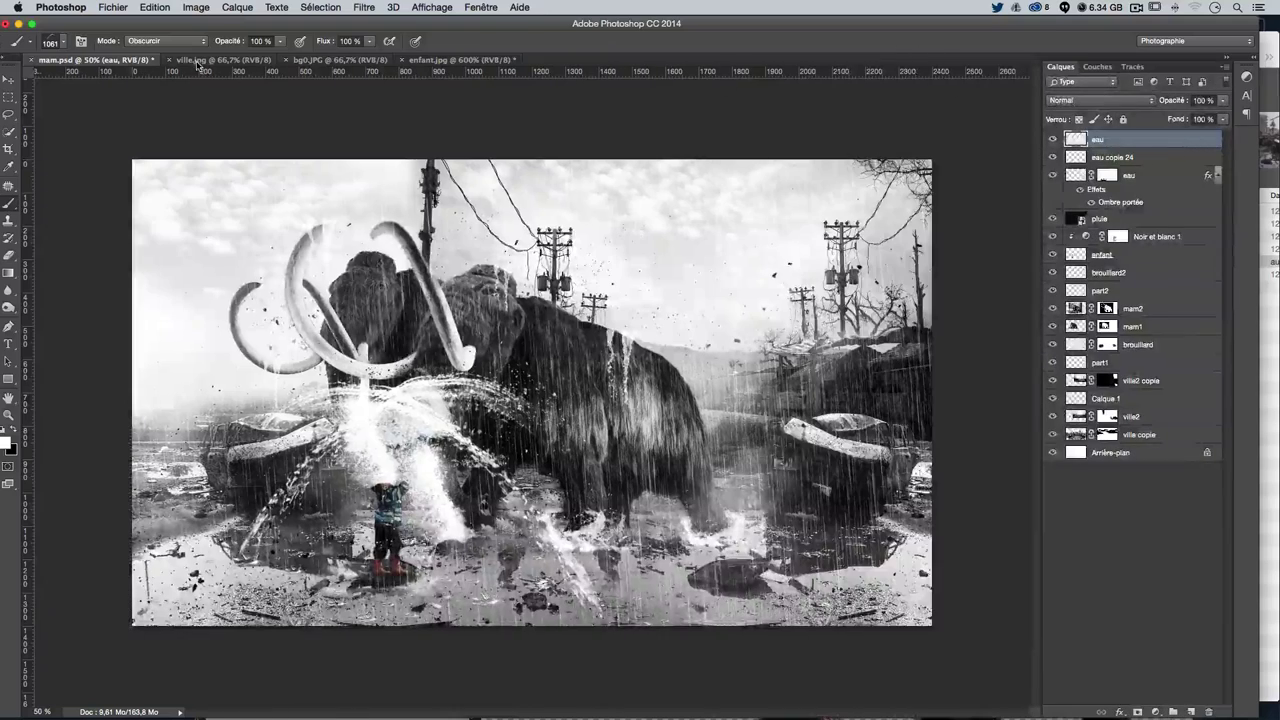
pyautogui.click(63, 44)
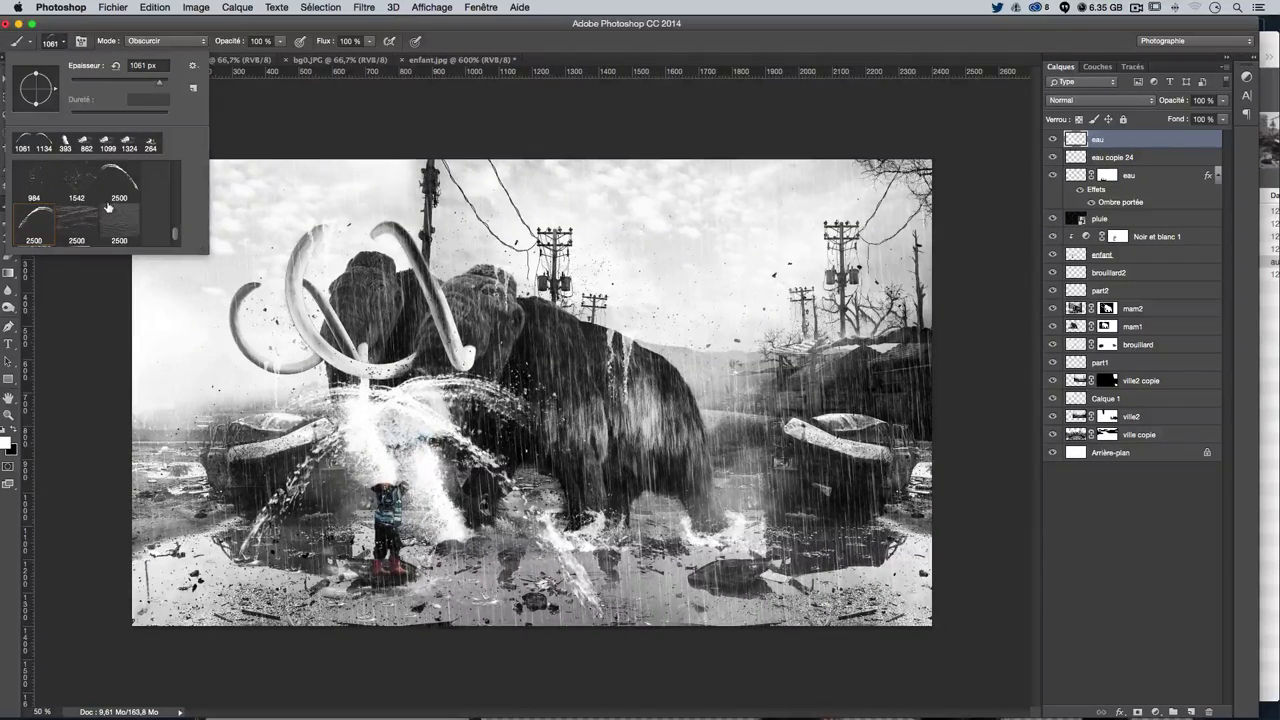
pyautogui.scroll(1, 108, 206)
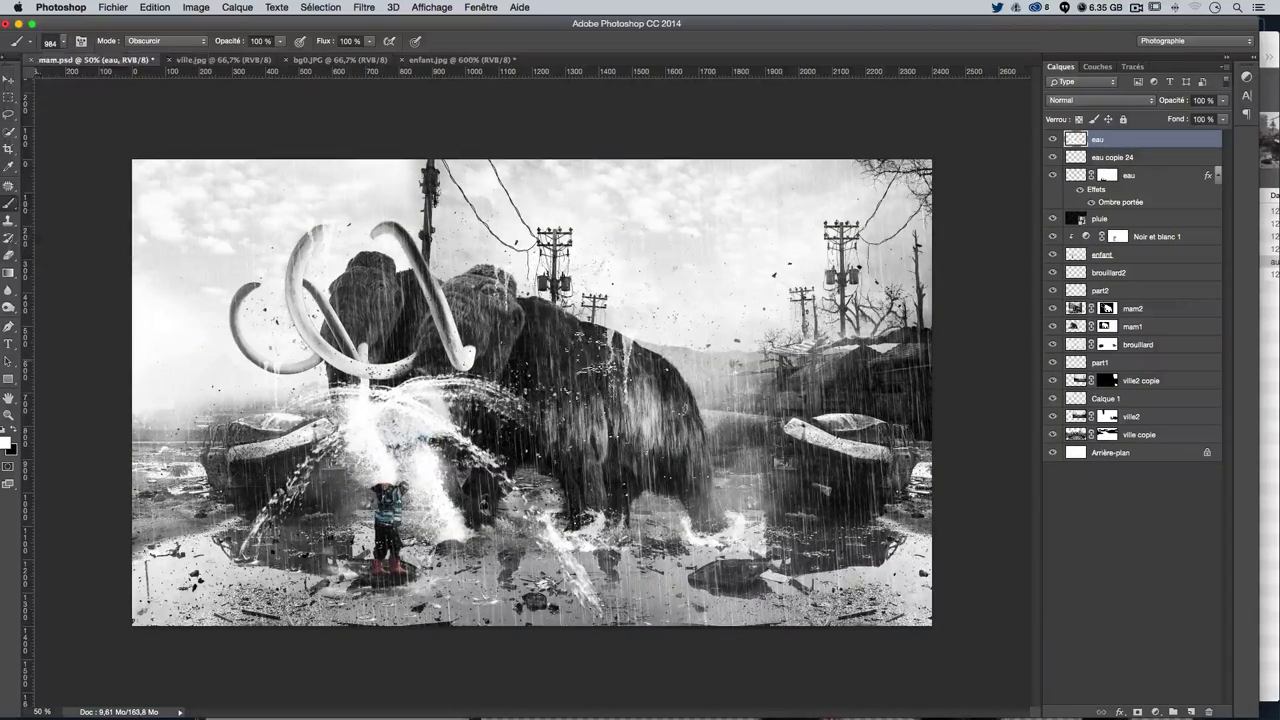
pyautogui.press('Escape')
pyautogui.press('super+z')
pyautogui.press('super+z')
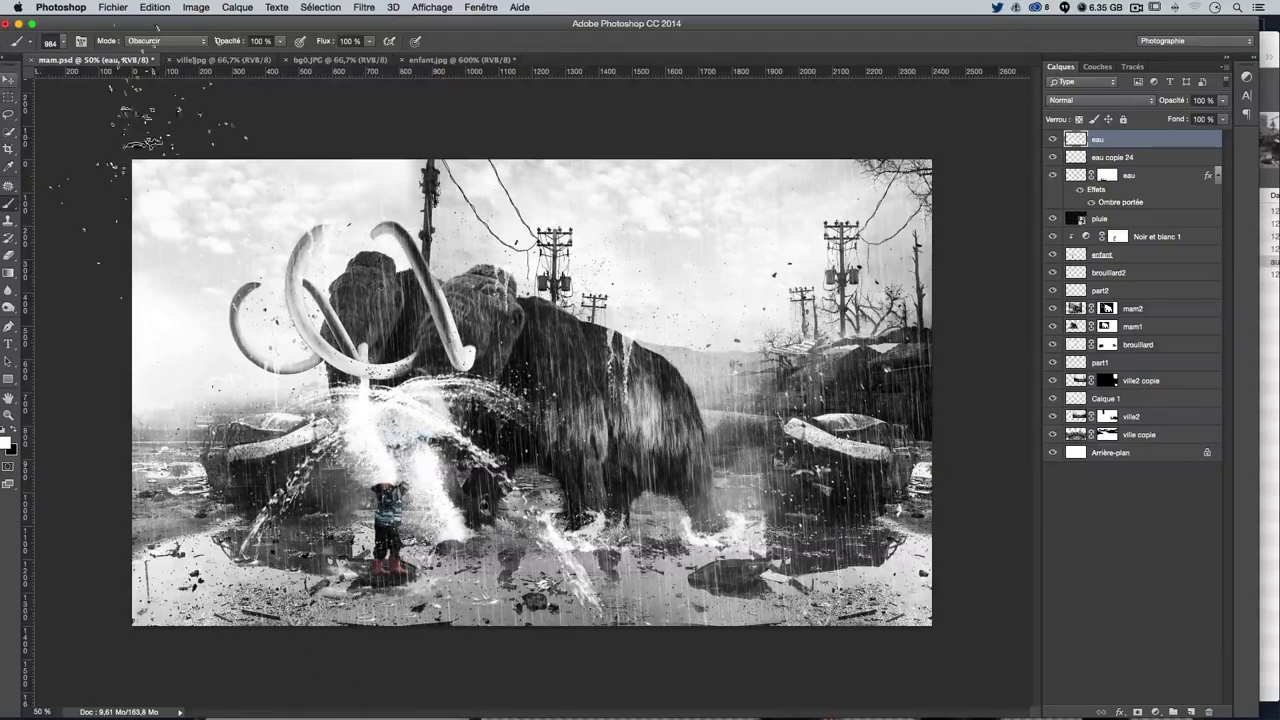
# Paint a hazy white wash over the lower-right cars with the brush at 1089 px
pyautogui.click(60, 45)
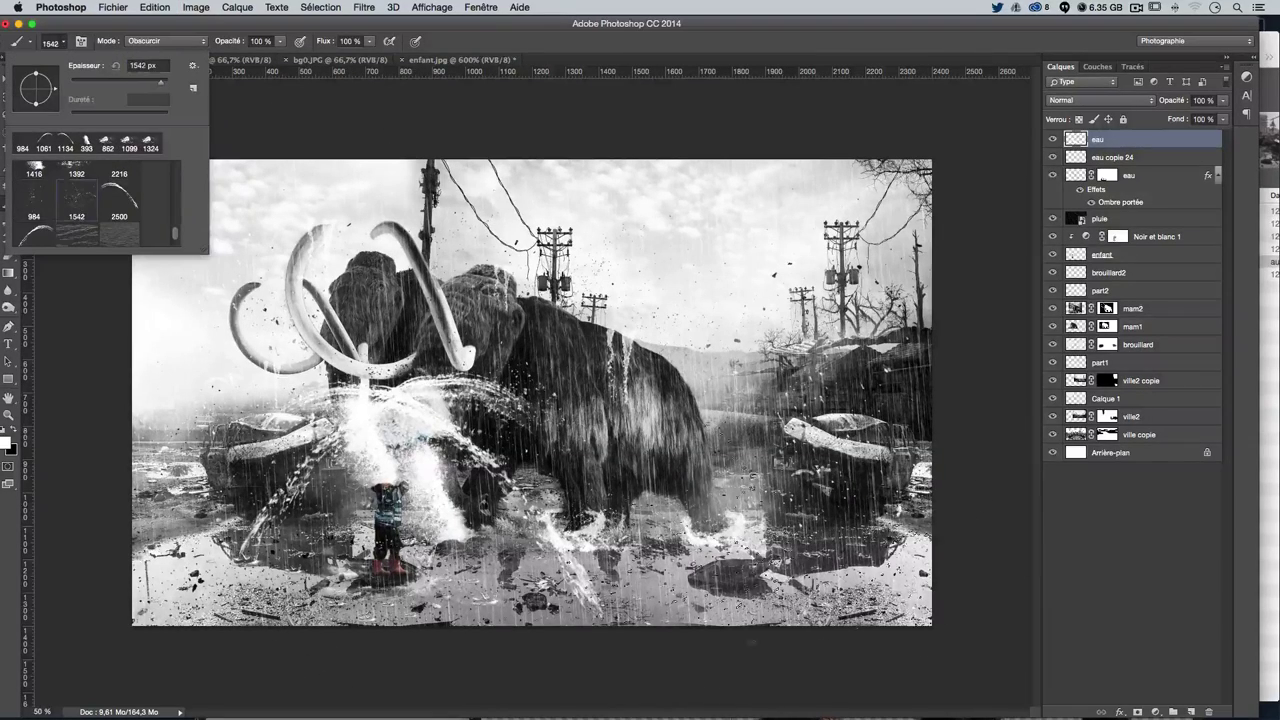
pyautogui.press('Escape')
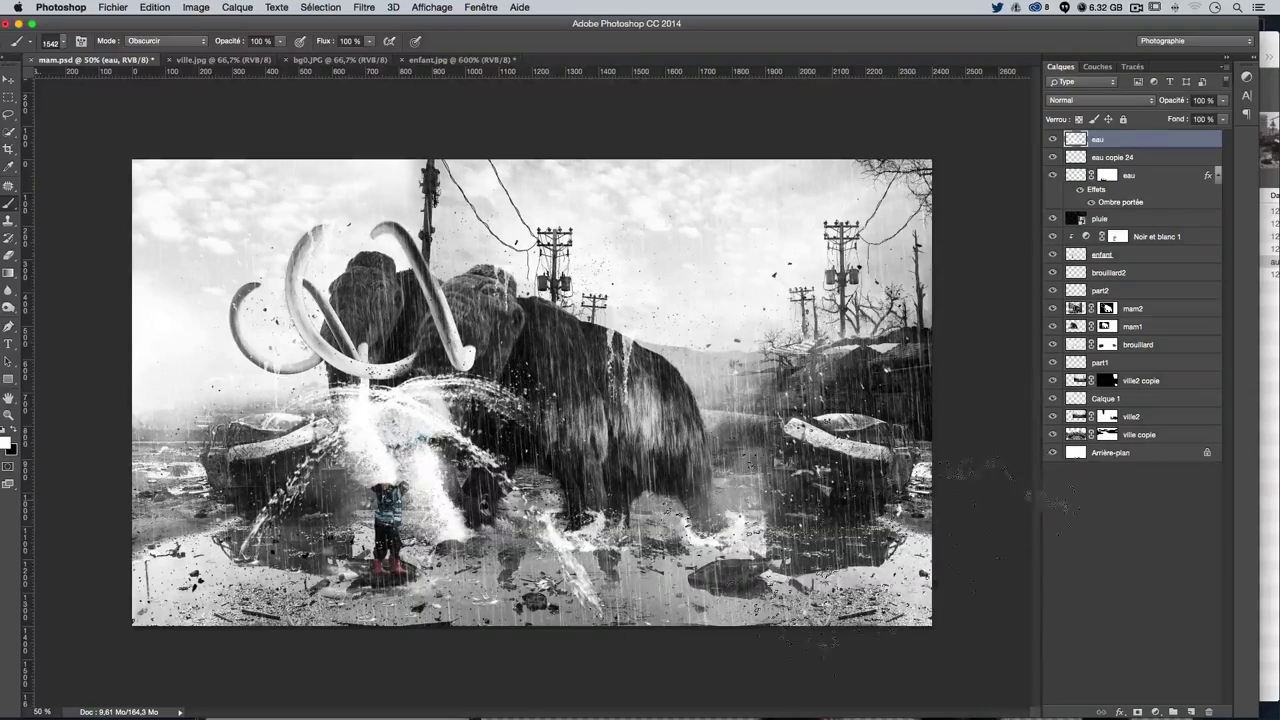
pyautogui.press('[')
pyautogui.press('[')
pyautogui.press('[')
pyautogui.moveTo(960, 560); pyautogui.dragTo(850, 600)
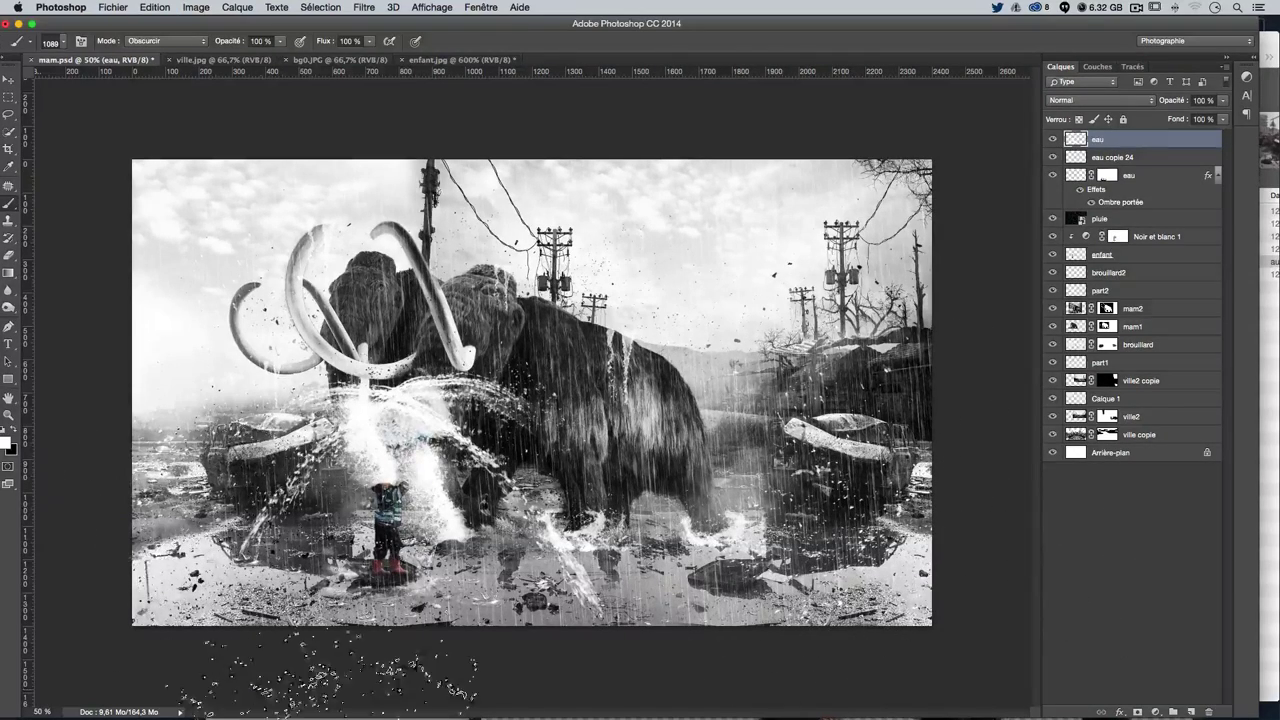
# Add a layer mask to the top eau layer and stamp a 310 px waterfall splash onto it
pyautogui.click(1137, 712)
pyautogui.click(50, 42)
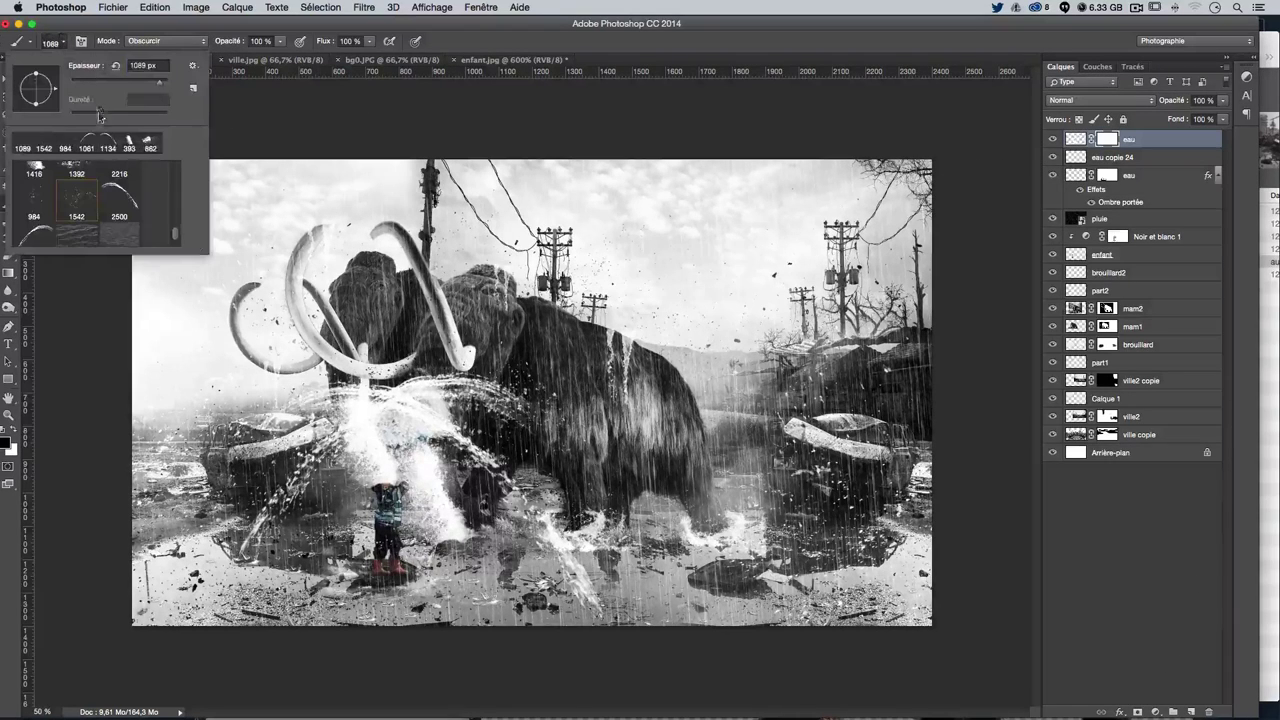
pyautogui.scroll(-2, 90, 193)
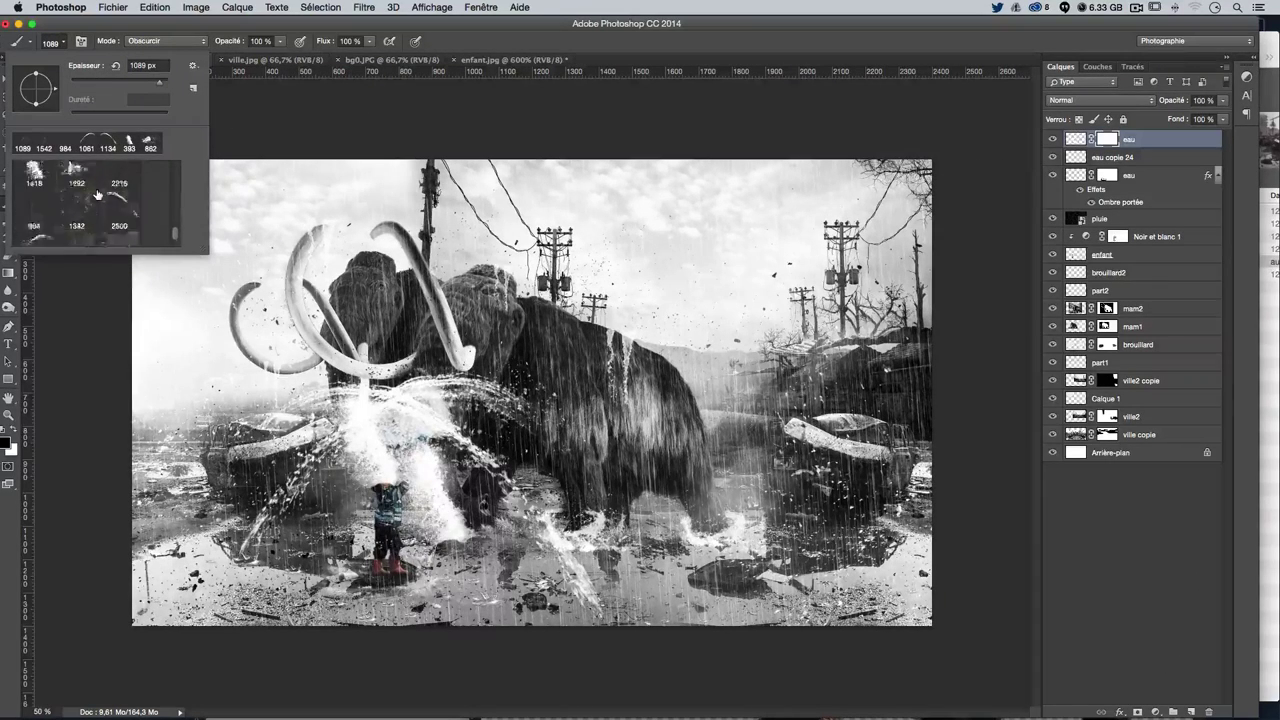
pyautogui.scroll(-1, 97, 193)
pyautogui.scroll(-2, 97, 193)
pyautogui.scroll(-1, 97, 193)
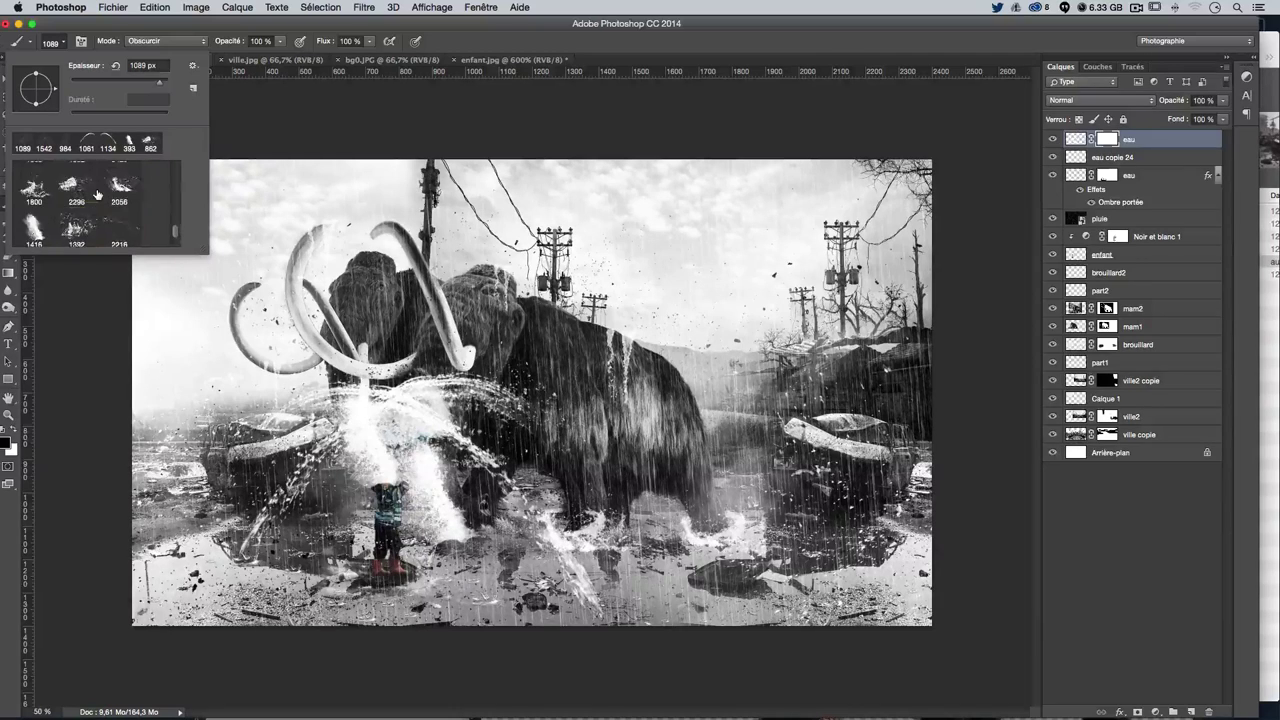
pyautogui.scroll(-1, 97, 193)
pyautogui.click(97, 193)
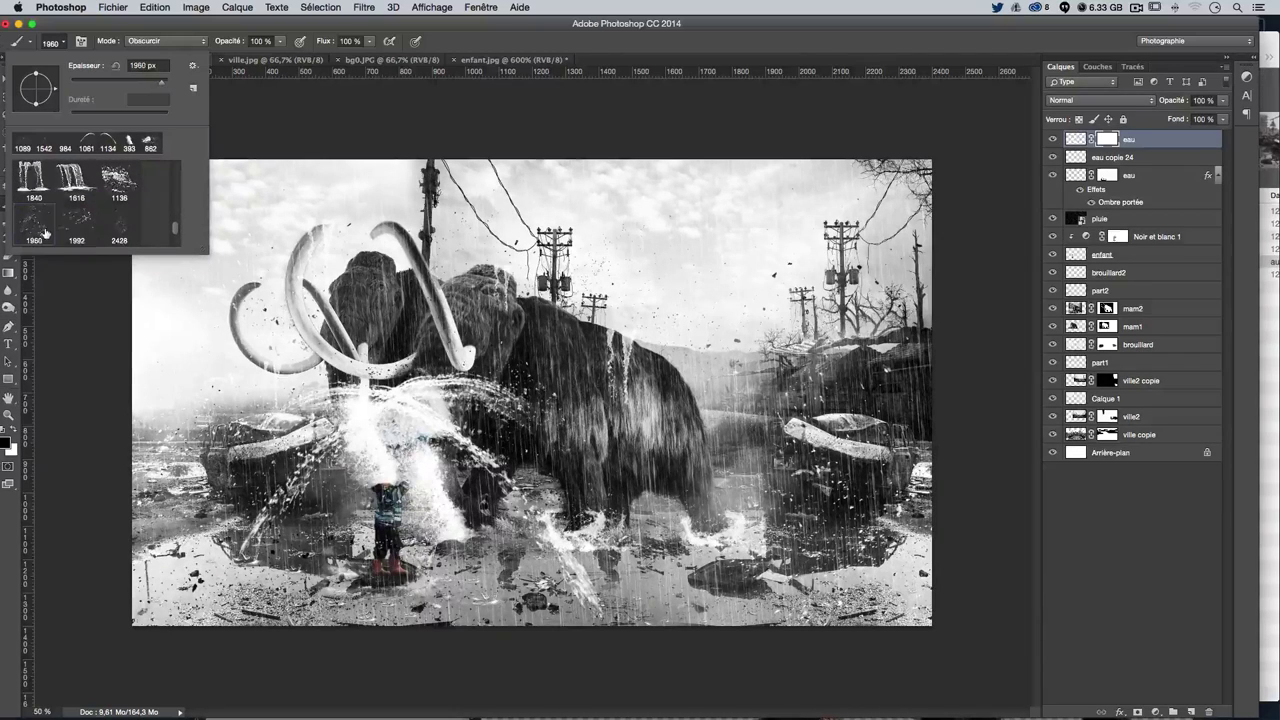
pyautogui.click(378, 407)
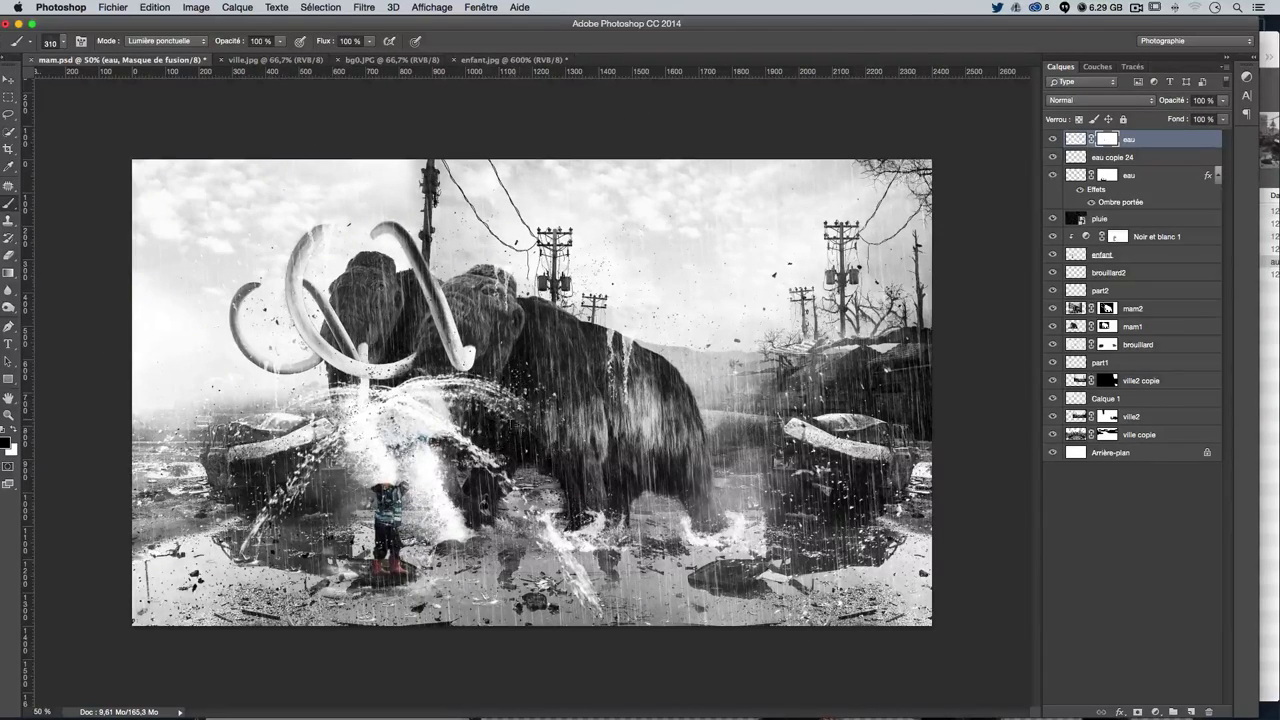
# Paint on the mask near the mammoth's trunk with an 832 px splash brush
pyautogui.click(55, 43)
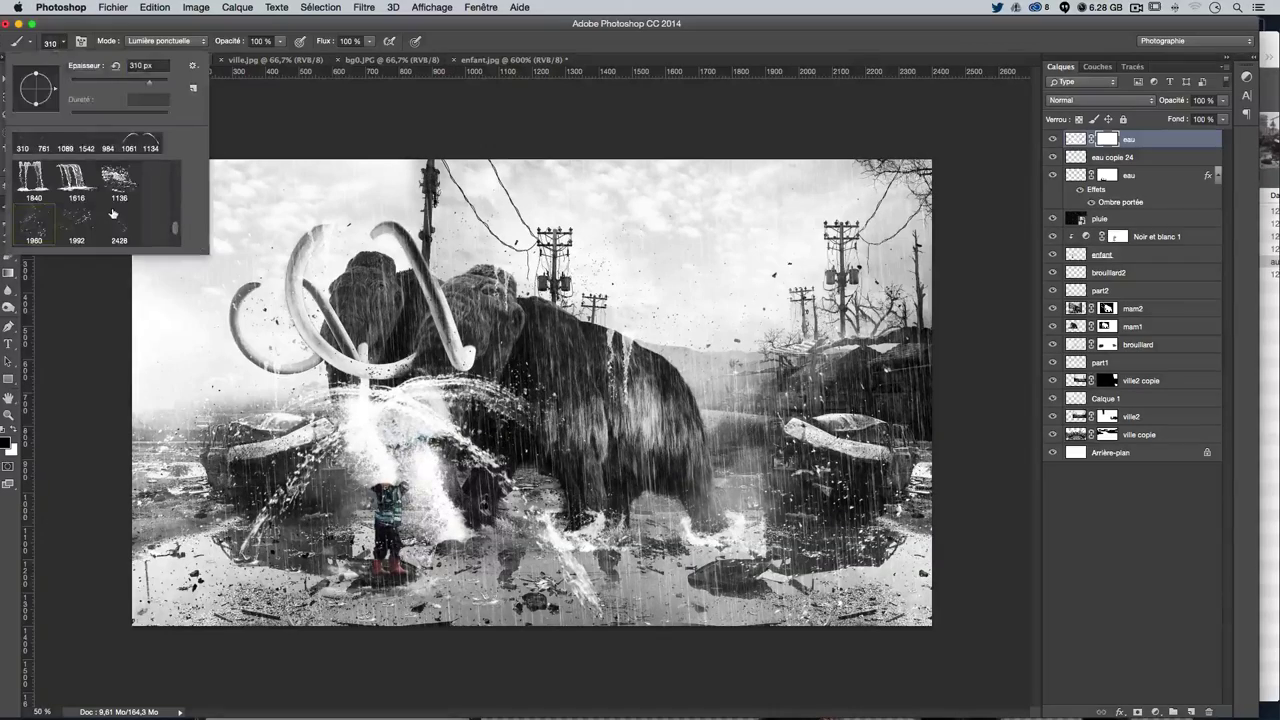
pyautogui.doubleClick(134, 218)
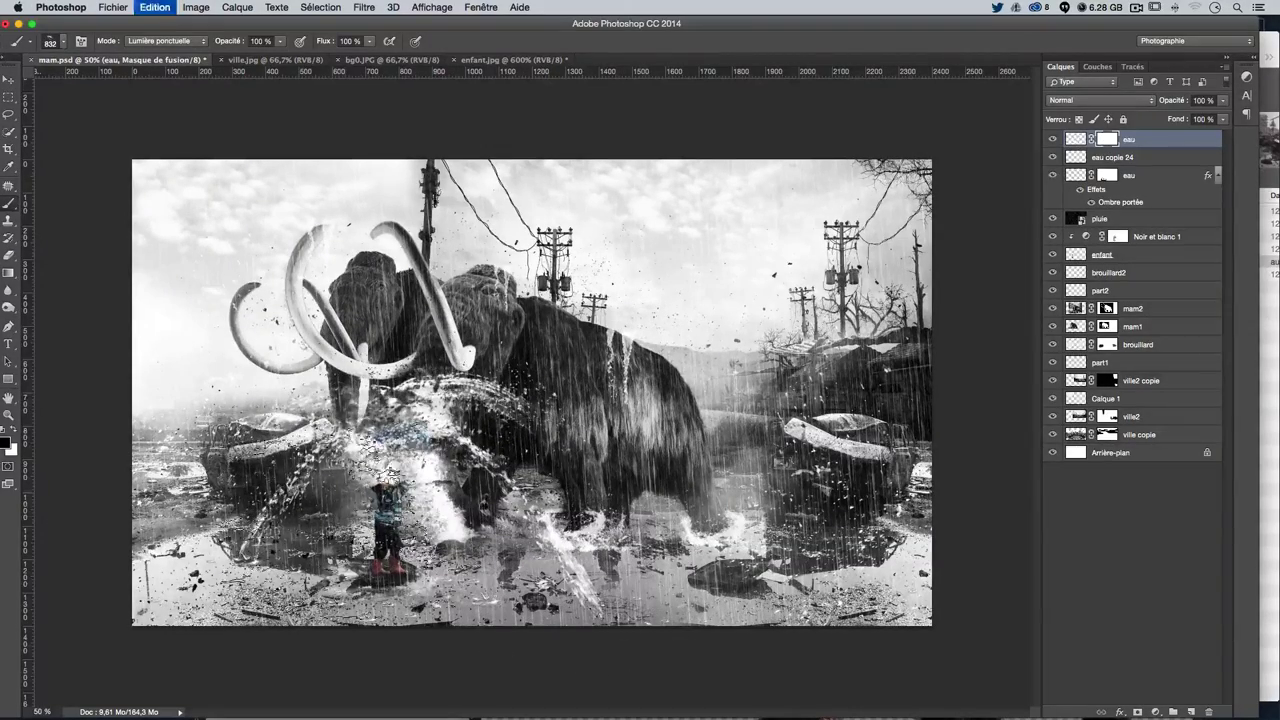
pyautogui.moveTo(350, 380); pyautogui.dragTo(610, 265)
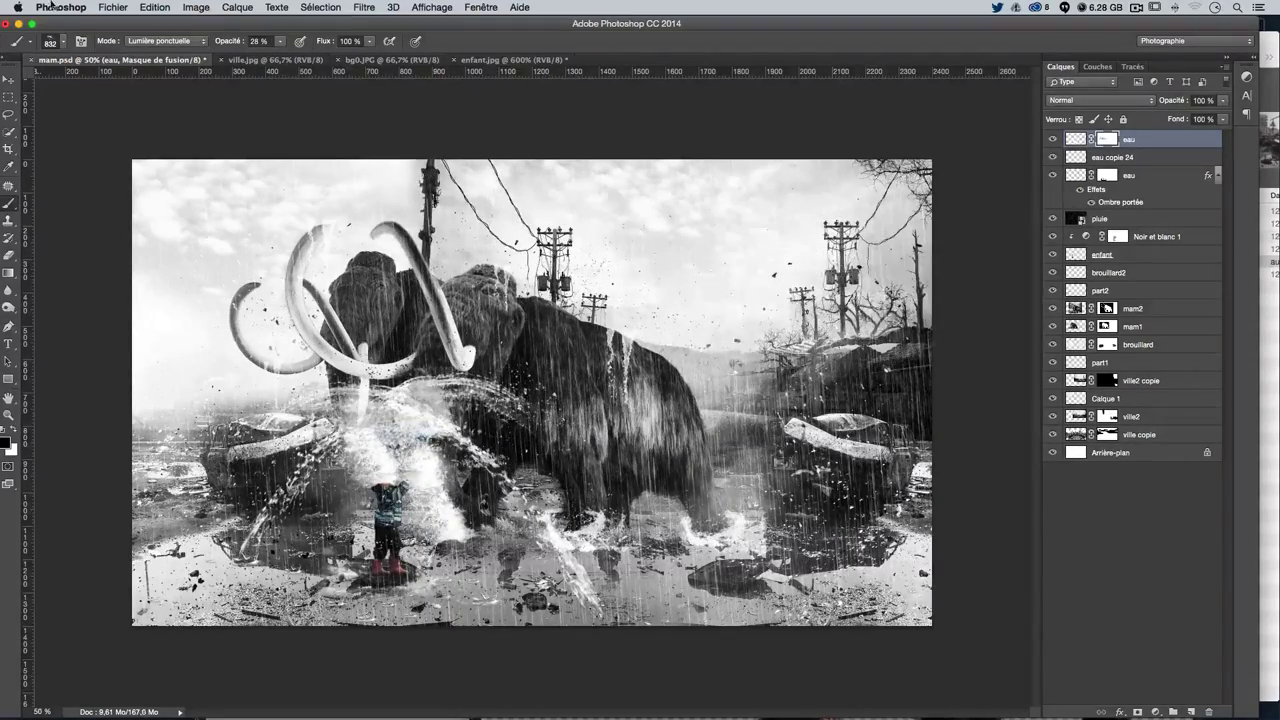
# Paint scattered splash texture around the child with the large scattered splash brush at about 1983 px
pyautogui.click(50, 42)
pyautogui.scroll(2, 74, 209)
pyautogui.scroll(2, 72, 211)
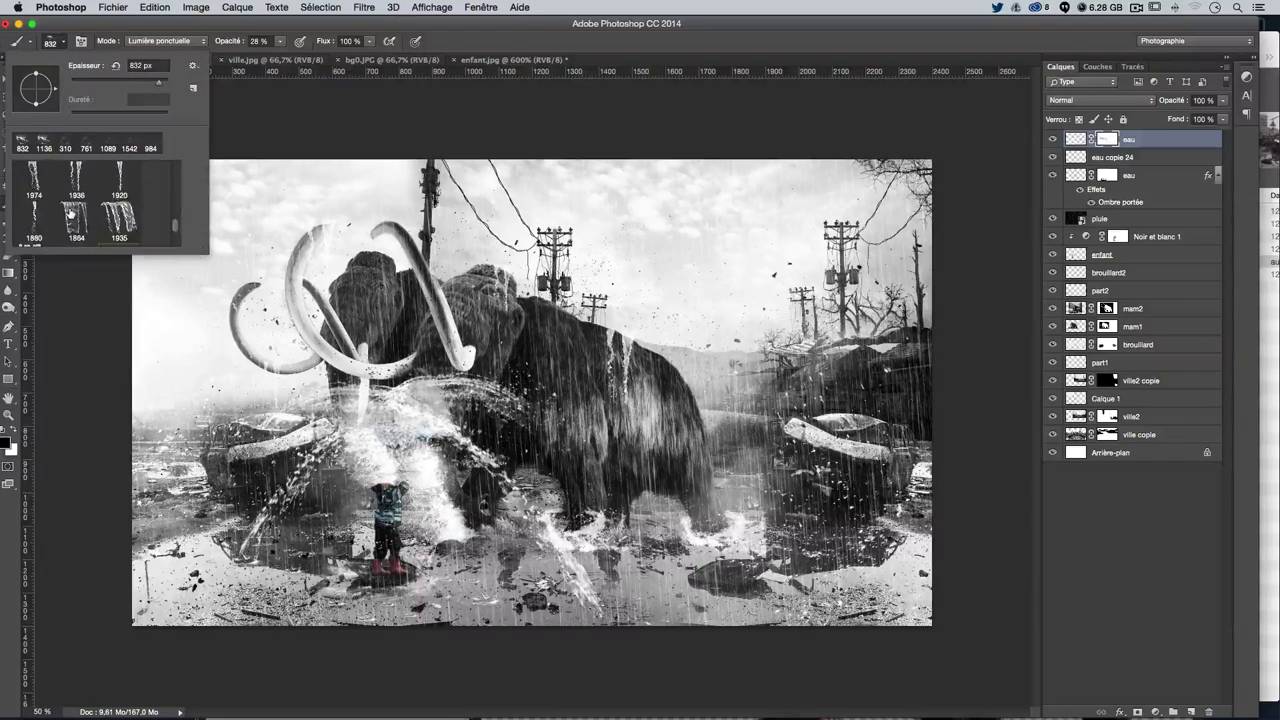
pyautogui.scroll(2, 70, 213)
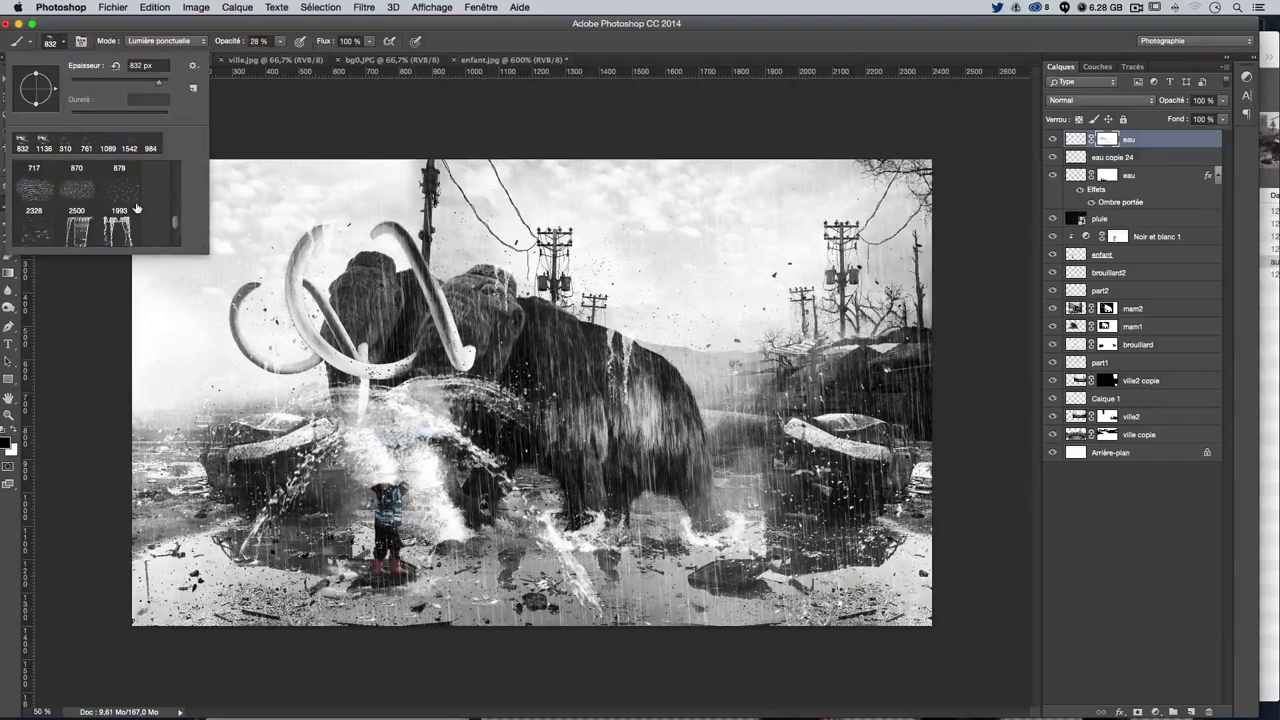
pyautogui.doubleClick(34, 208)
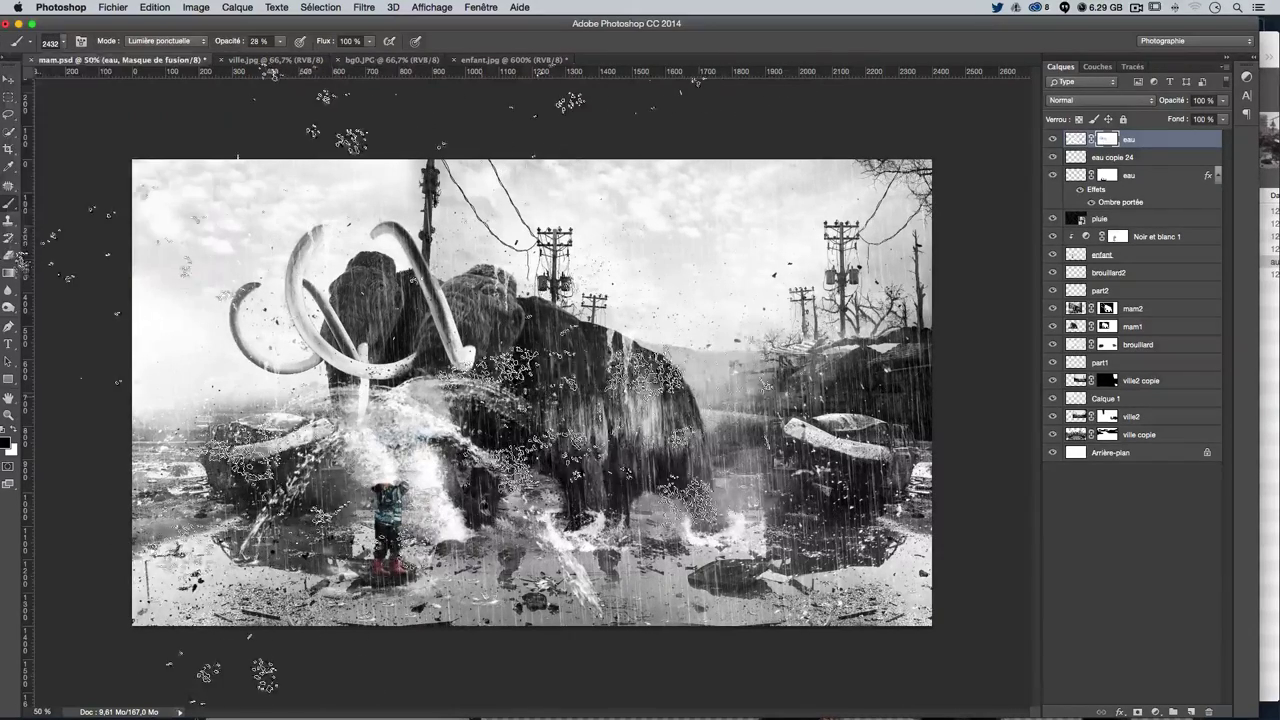
pyautogui.moveTo(700, 338)
pyautogui.mouseDown()
pyautogui.moveTo(610, 335)
pyautogui.moveTo(560, 470)
pyautogui.moveTo(520, 515)
pyautogui.mouseUp()
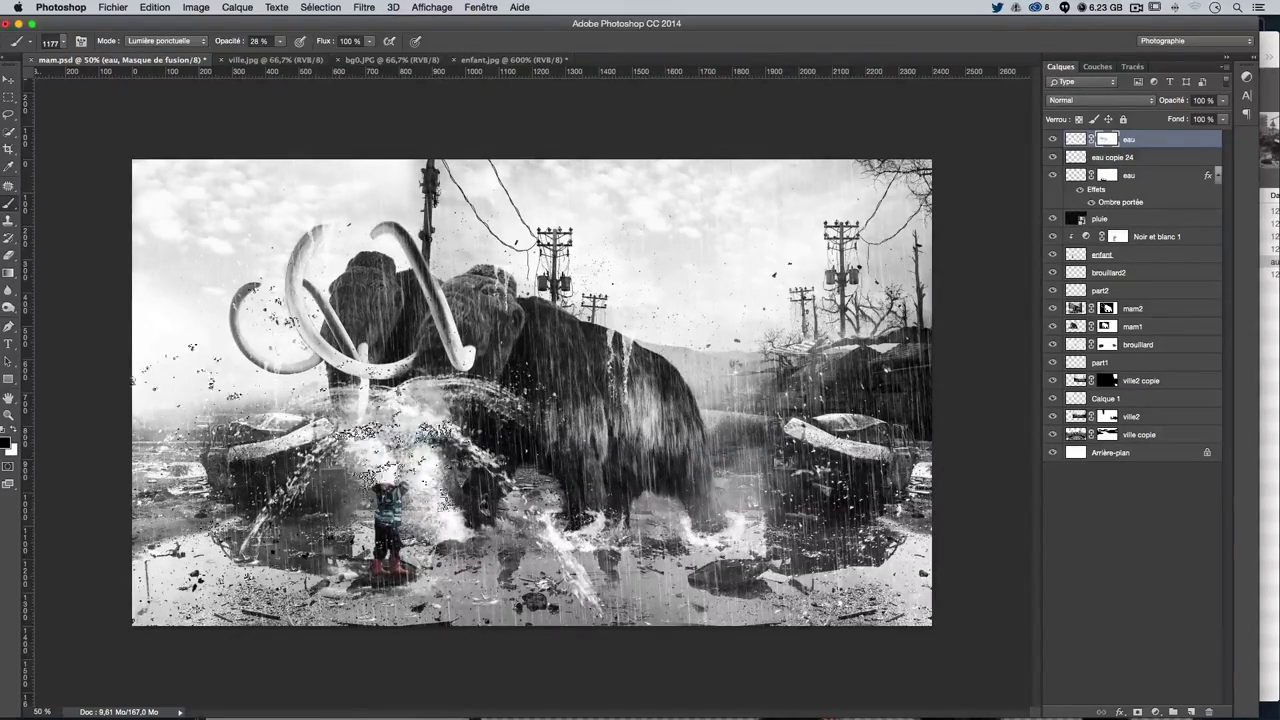
pyautogui.moveTo(380, 430); pyautogui.dragTo(450, 510)
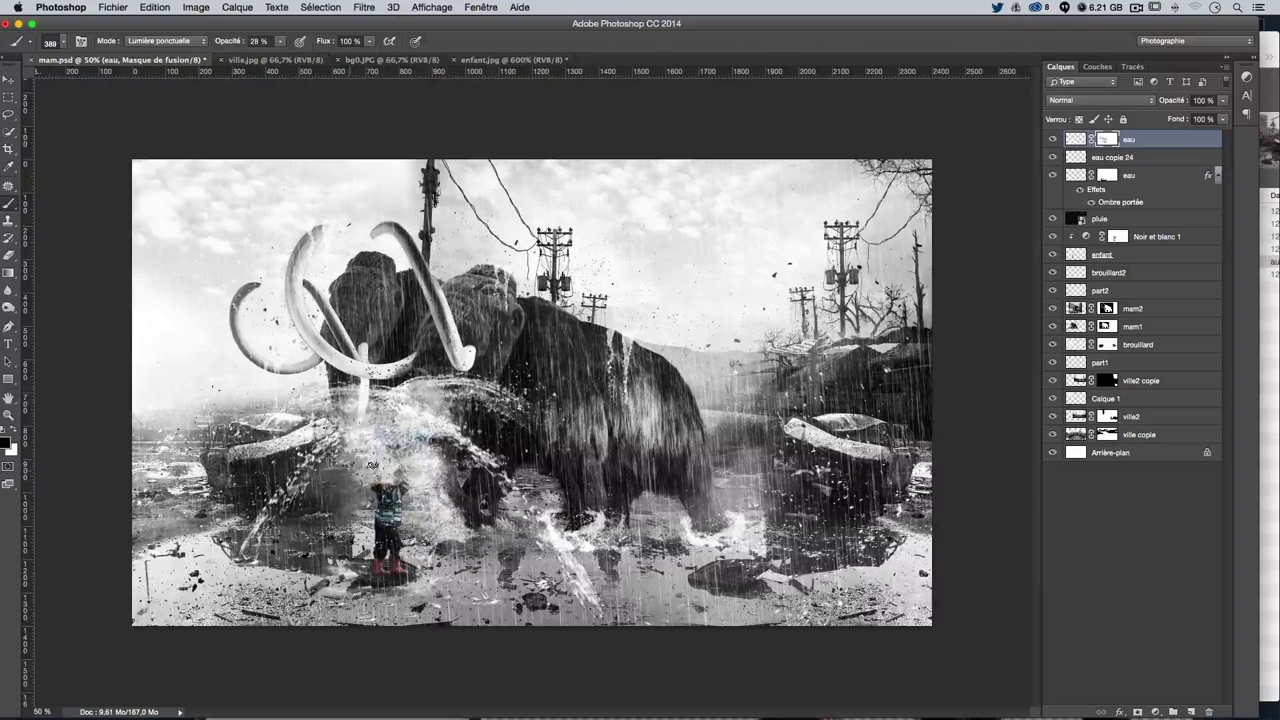
# Stamp splash texture near the child with a 601 px splash brush
pyautogui.click(63, 42)
pyautogui.scroll(-3, 107, 211)
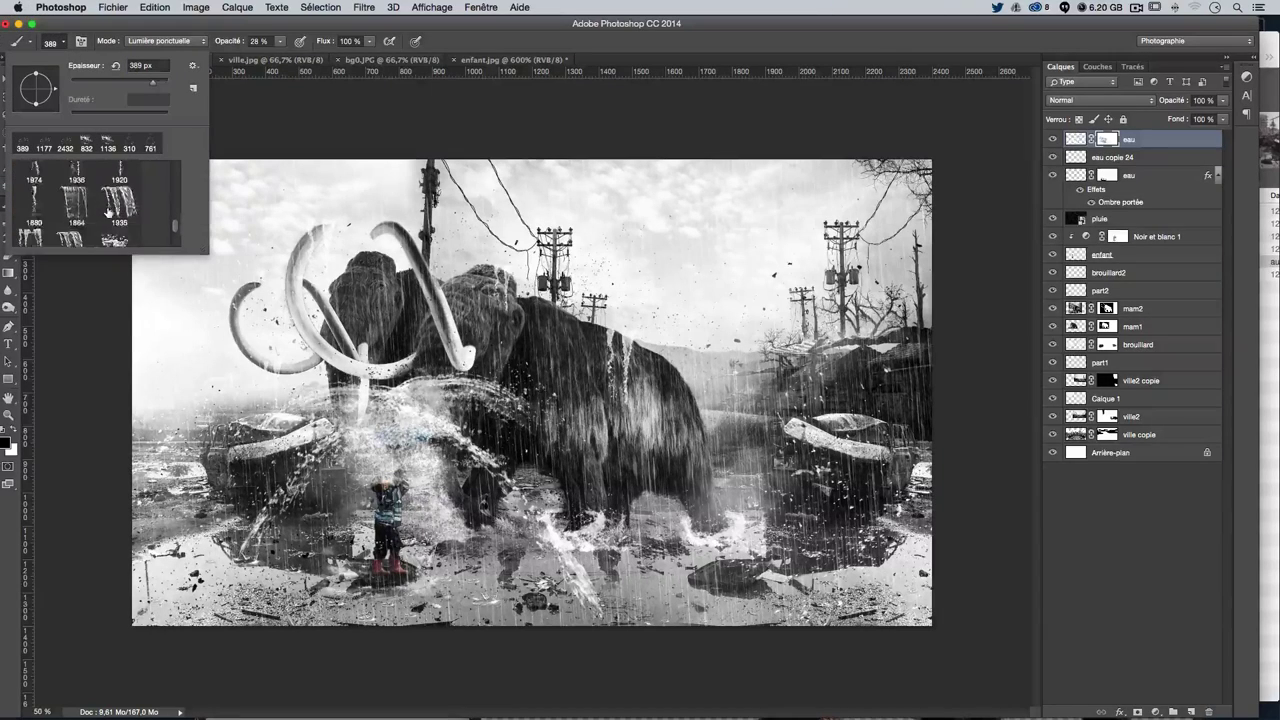
pyautogui.scroll(-3, 100, 212)
pyautogui.scroll(-2, 96, 214)
pyautogui.click(124, 201)
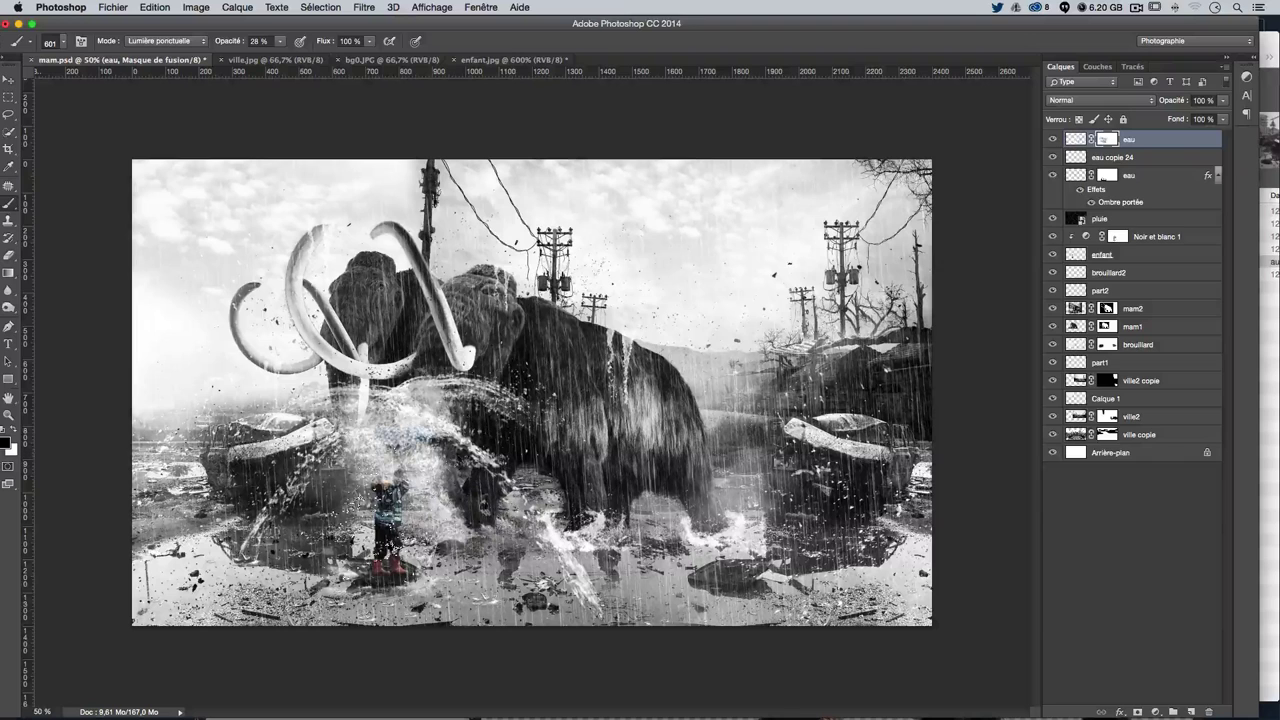
pyautogui.keyDown('ctrl'); pyautogui.keyDown('alt'); pyautogui.click(430, 487); pyautogui.keyUp('alt'); pyautogui.keyUp('ctrl')
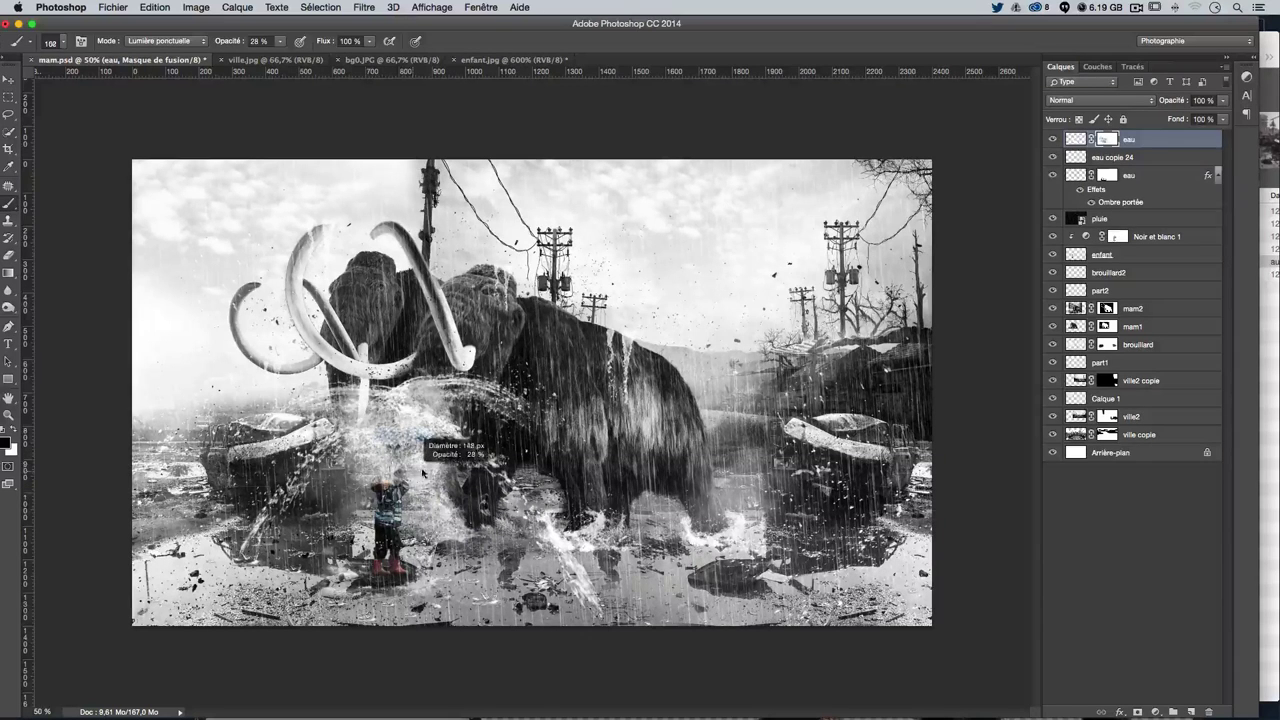
# Brighten the water splash around the child with a 798 px splash brush
pyautogui.click(50, 41)
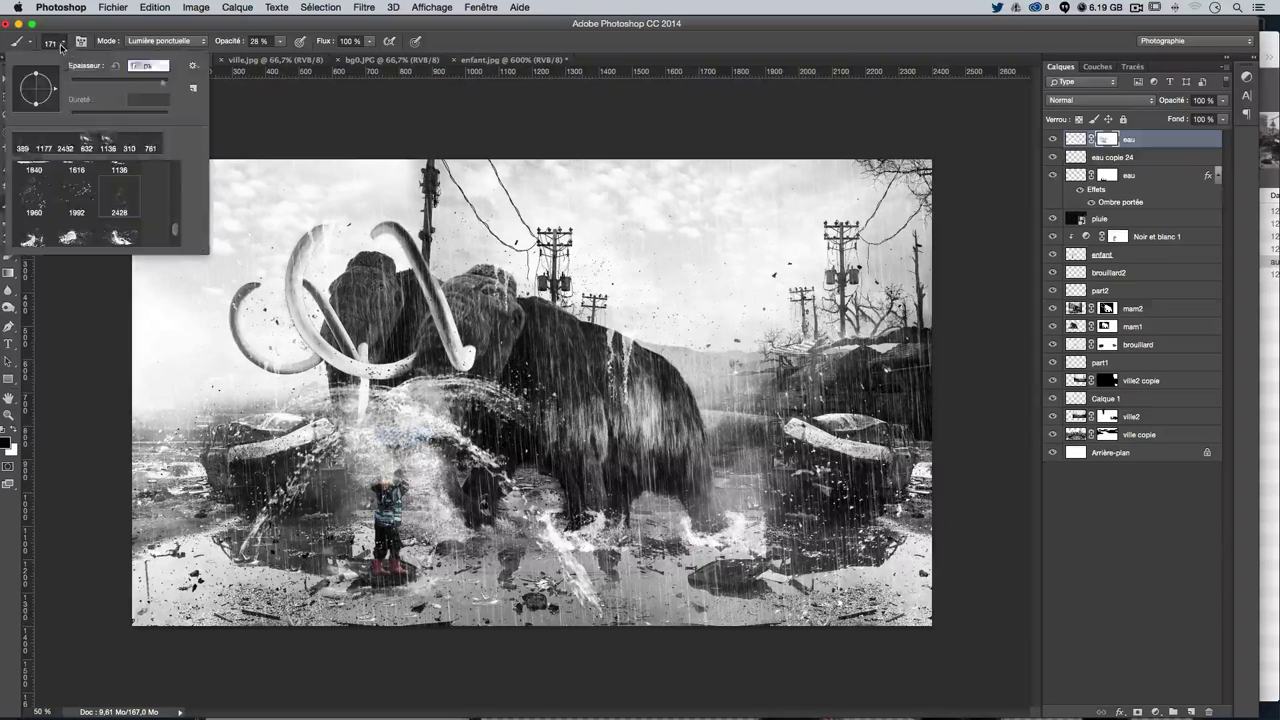
pyautogui.click(27, 220)
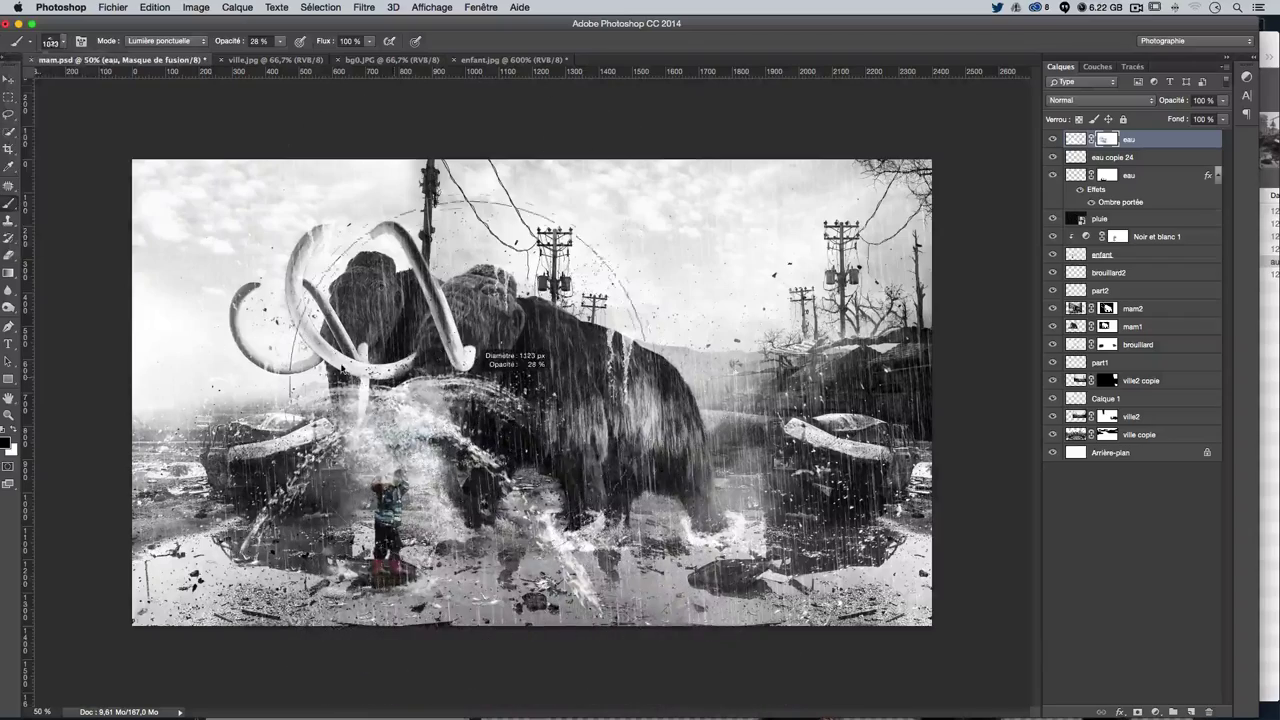
pyautogui.click(437, 497)
pyautogui.keyDown('ctrl'); pyautogui.keyDown('alt'); pyautogui.click(414, 463); pyautogui.keyUp('alt'); pyautogui.keyUp('ctrl')
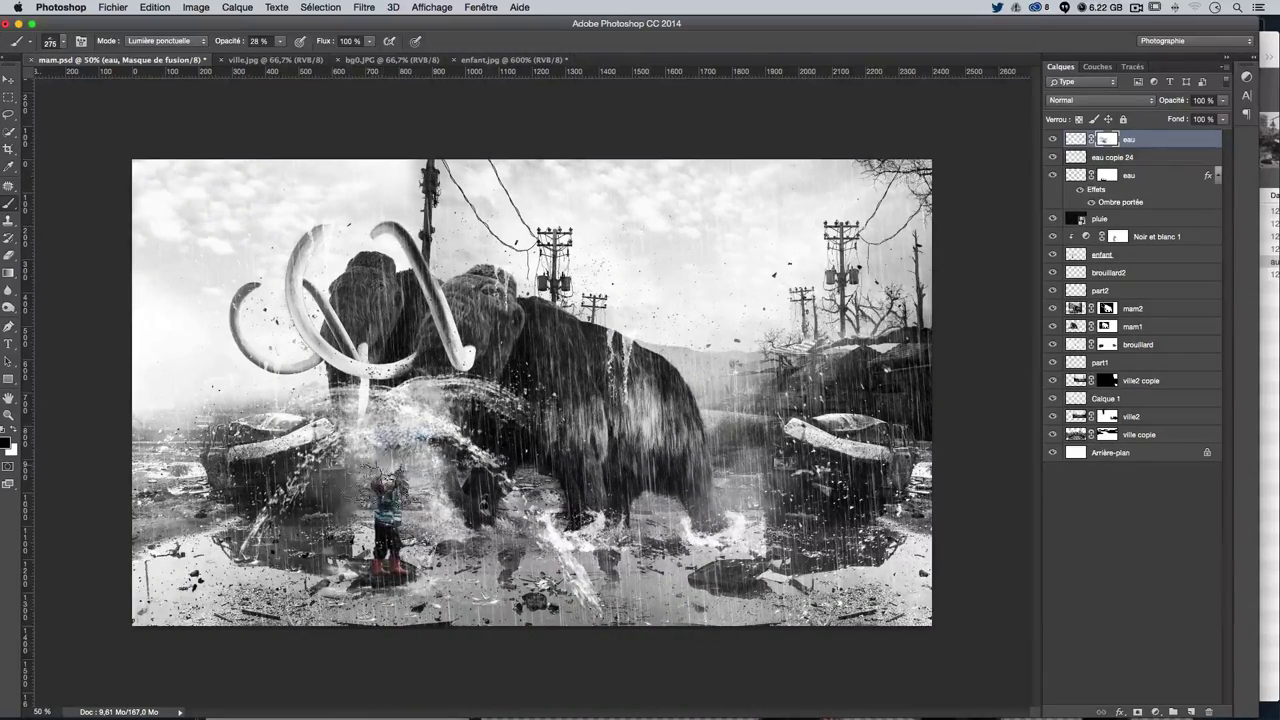
# Paint splash texture and mist on the ground by the mammoth's feet with a 290 px brush
pyautogui.moveTo(398, 470); pyautogui.dragTo(378, 470)
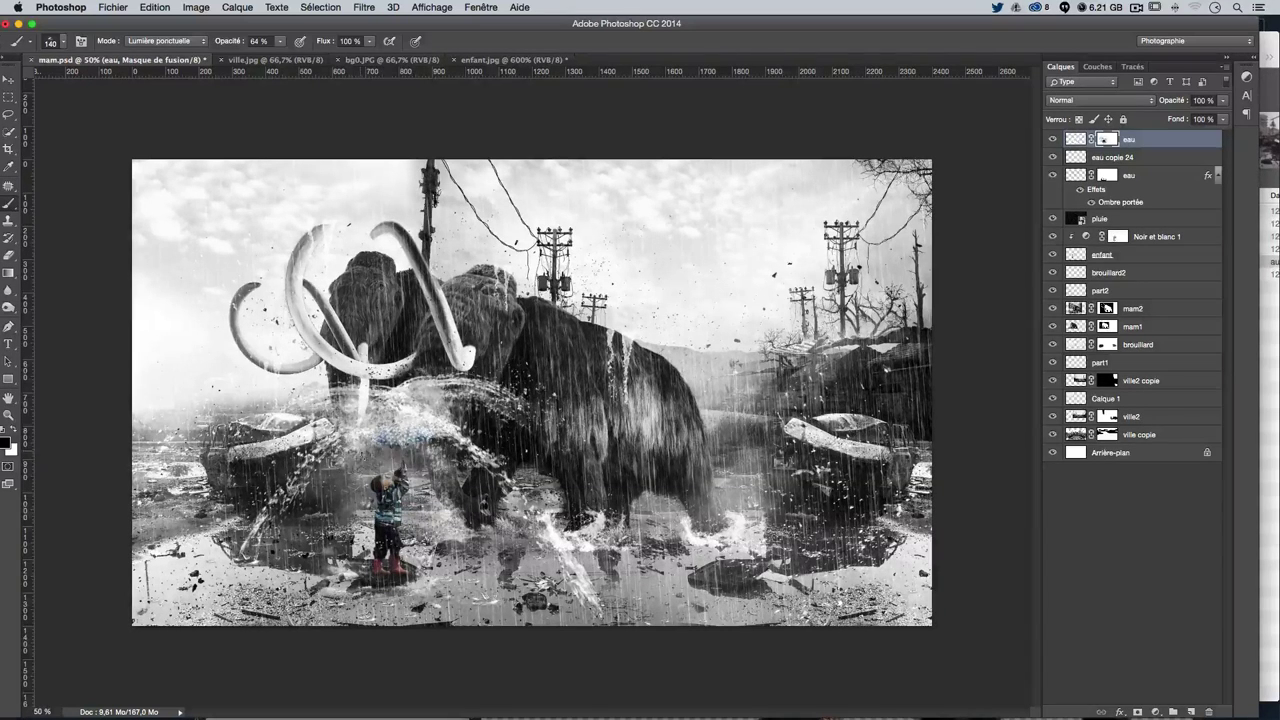
pyautogui.moveTo(402, 440); pyautogui.dragTo(430, 440)
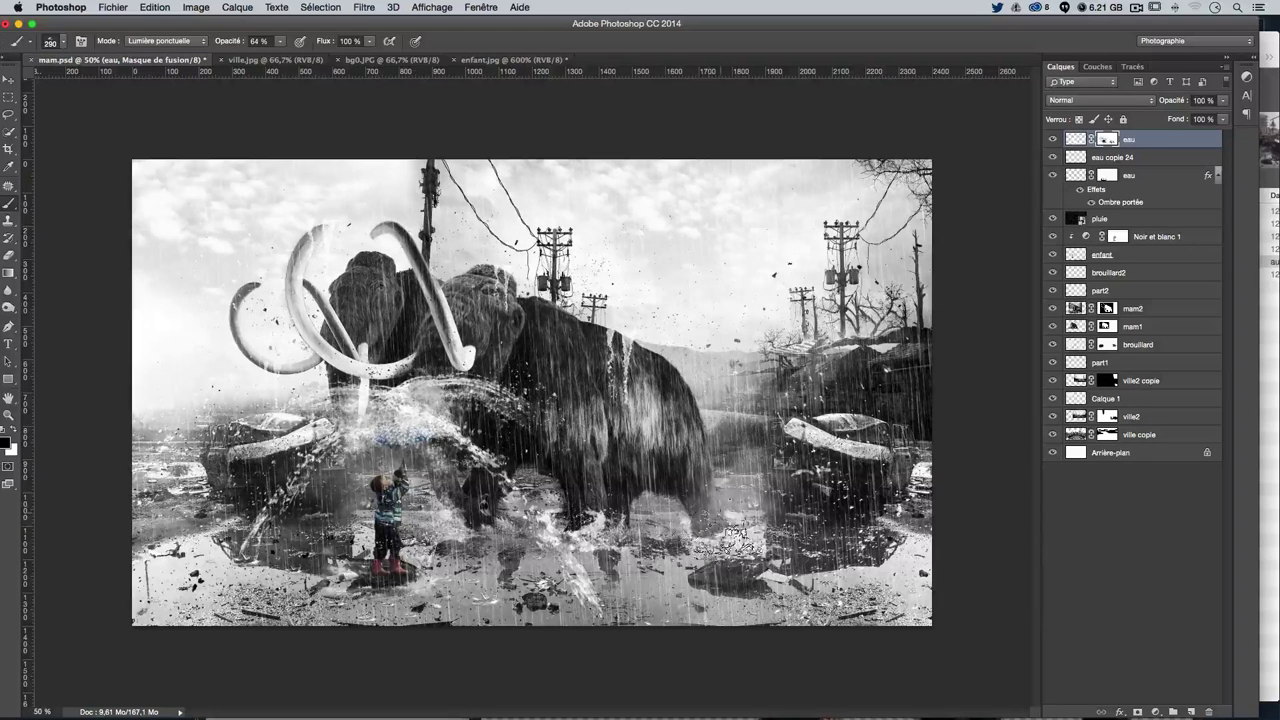
pyautogui.moveTo(729, 574); pyautogui.dragTo(600, 551)
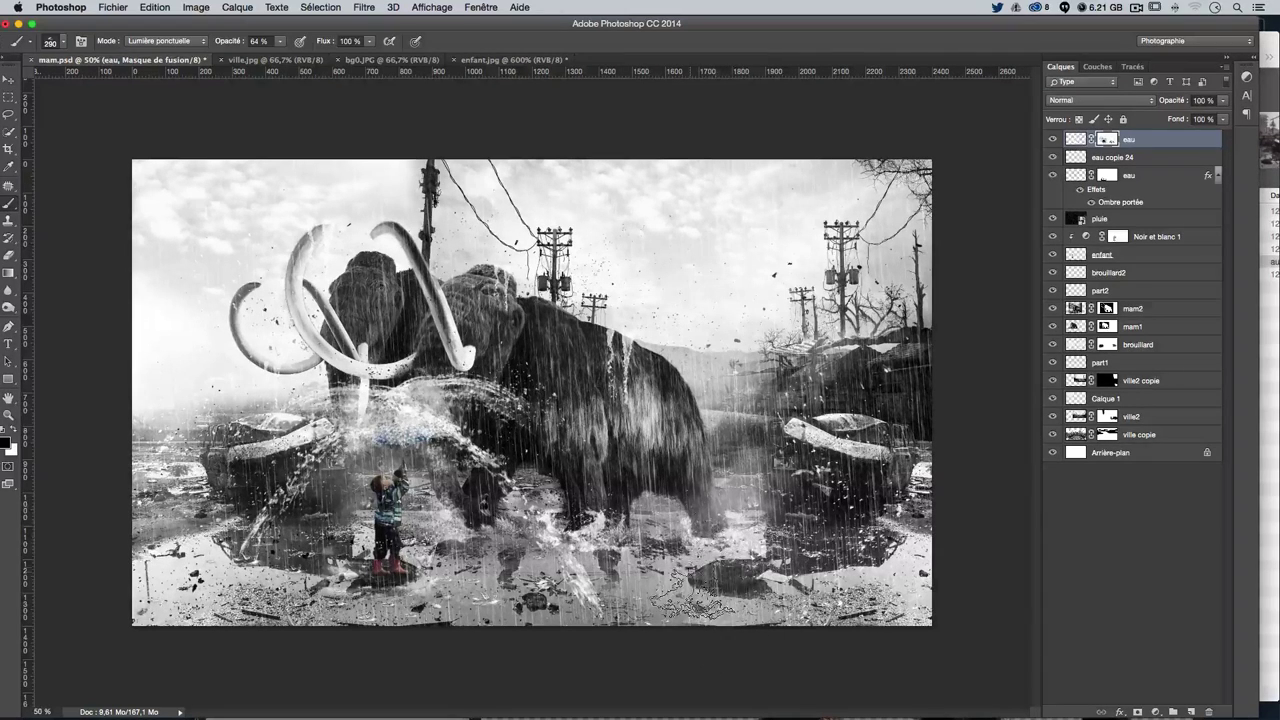
pyautogui.moveTo(690, 495); pyautogui.dragTo(575, 555)
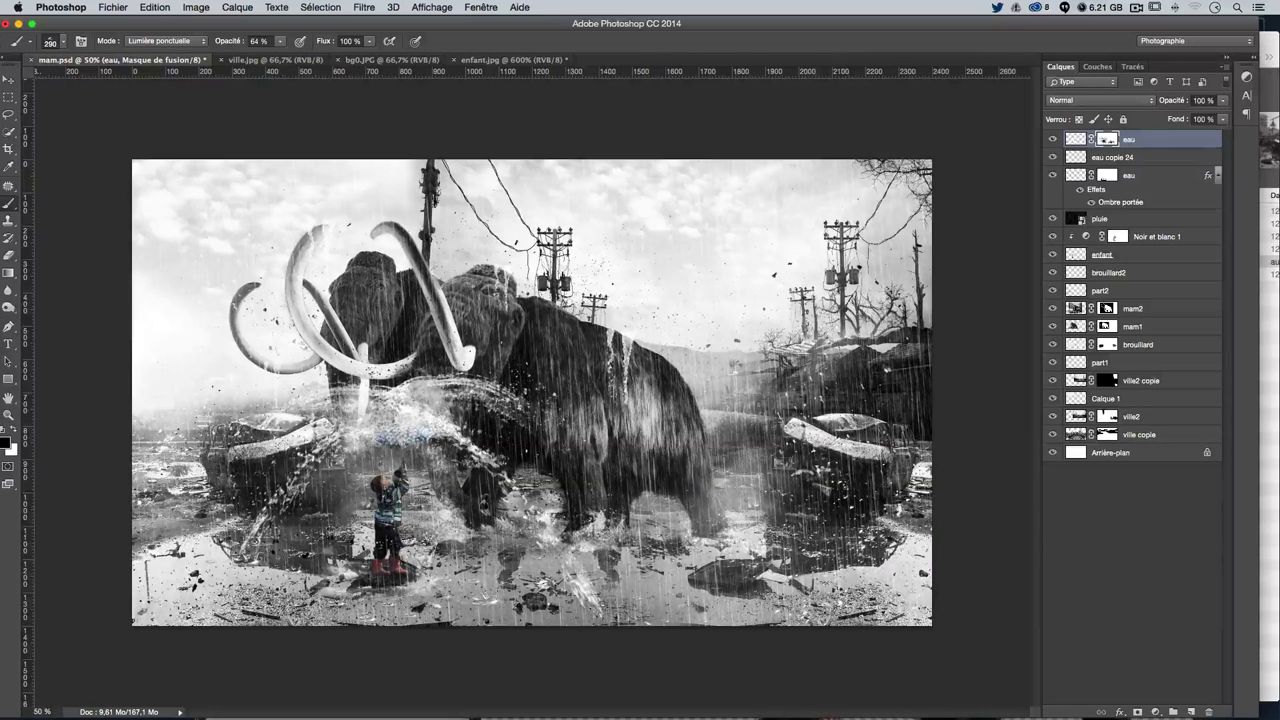
# Briefly switch to the Move tool, then return to painting with the 350 px droplet brush
pyautogui.click(6, 82)
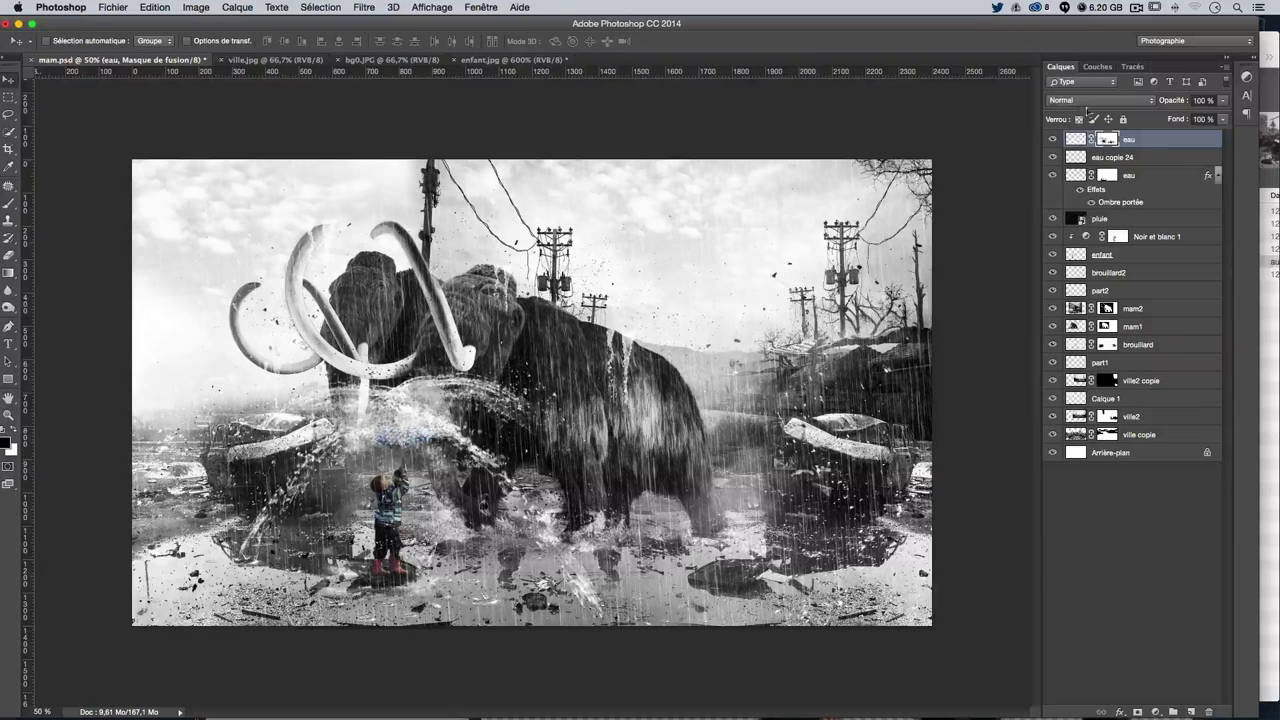
pyautogui.click(9, 203)
pyautogui.click(55, 41)
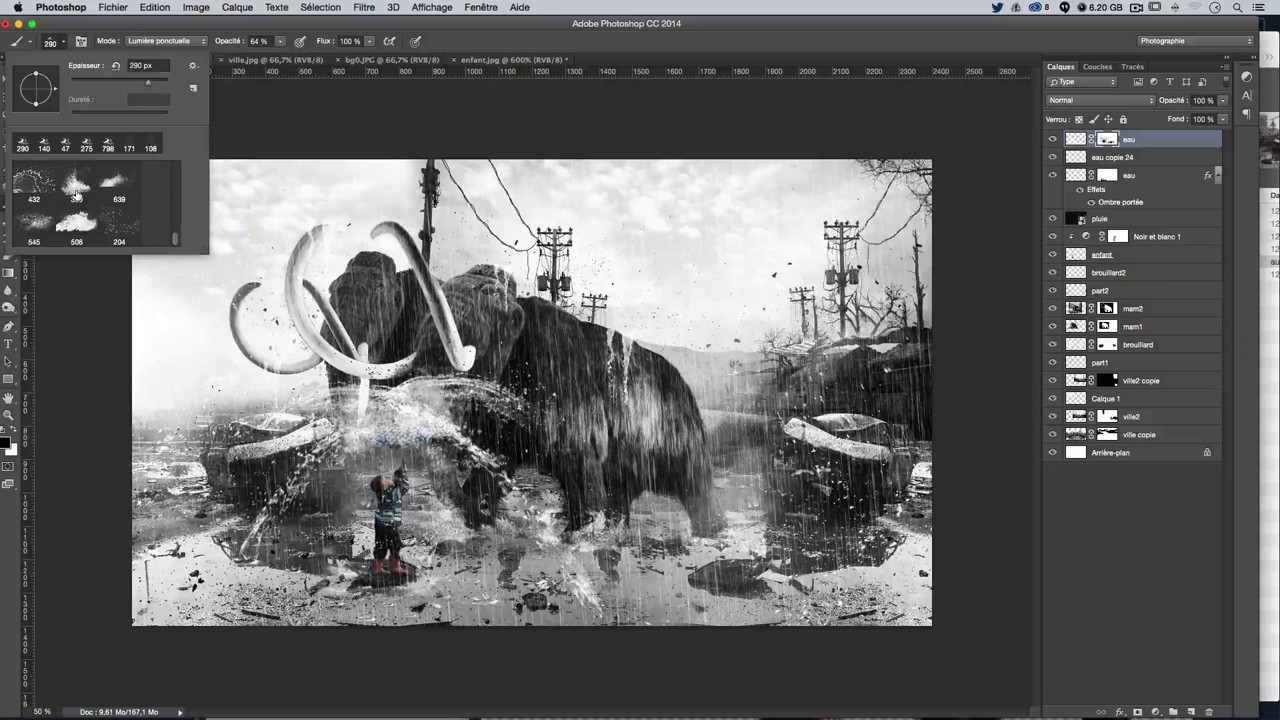
pyautogui.scroll(2, 76, 194)
pyautogui.scroll(2, 78, 197)
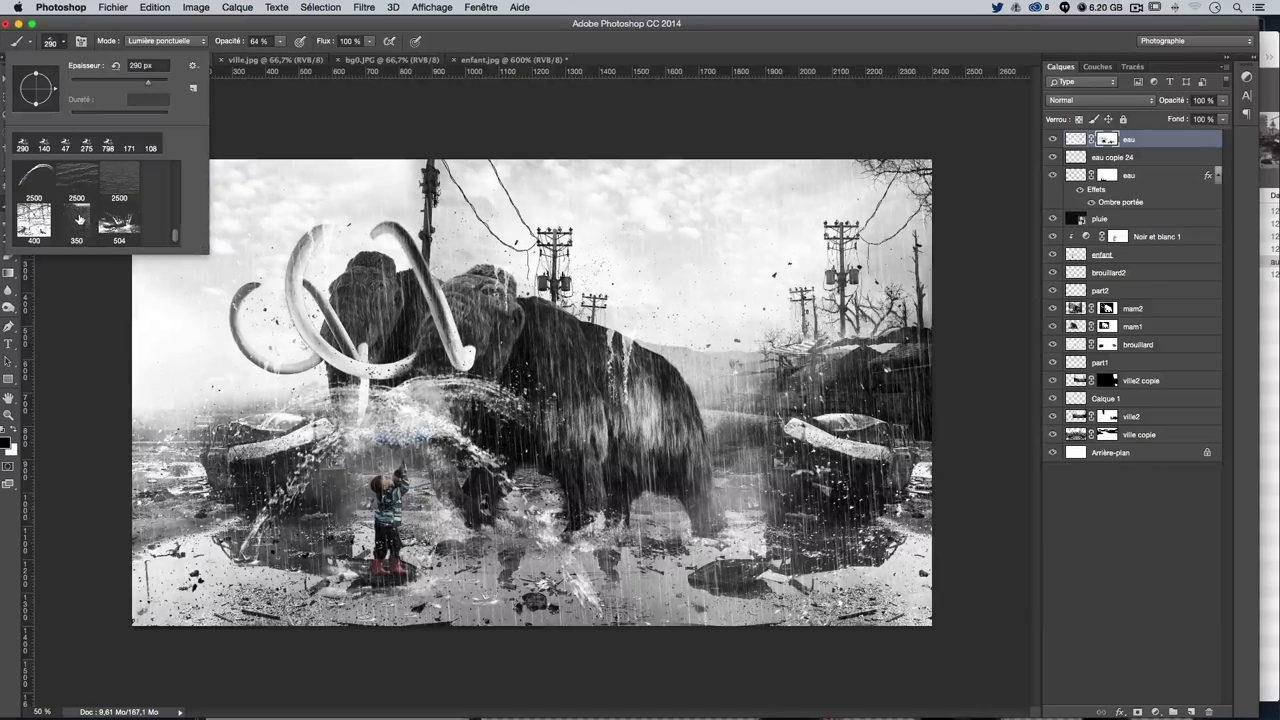
pyautogui.click(90, 228)
pyautogui.press('Return')
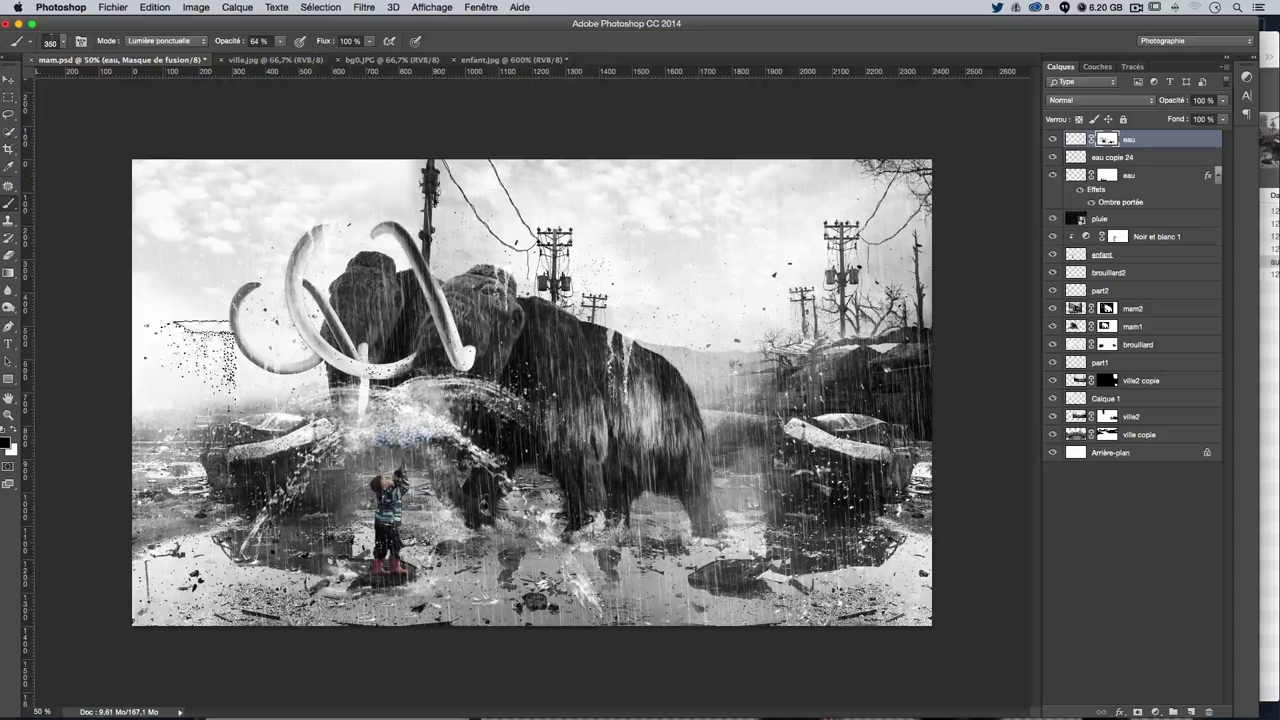
# Try white droplets on the mammoth's back in the eau layer's pixels, undo them, and shrink the brush
pyautogui.click(1069, 141)
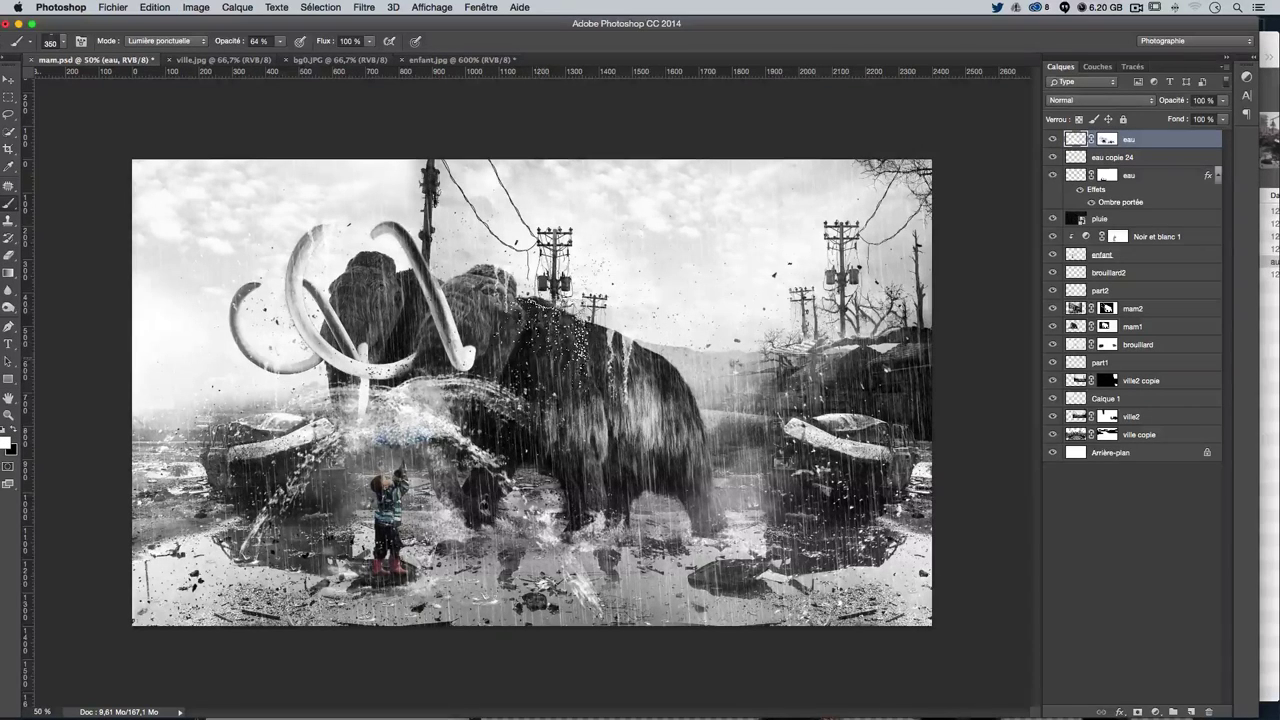
pyautogui.hotkey('ctrl', 'z')
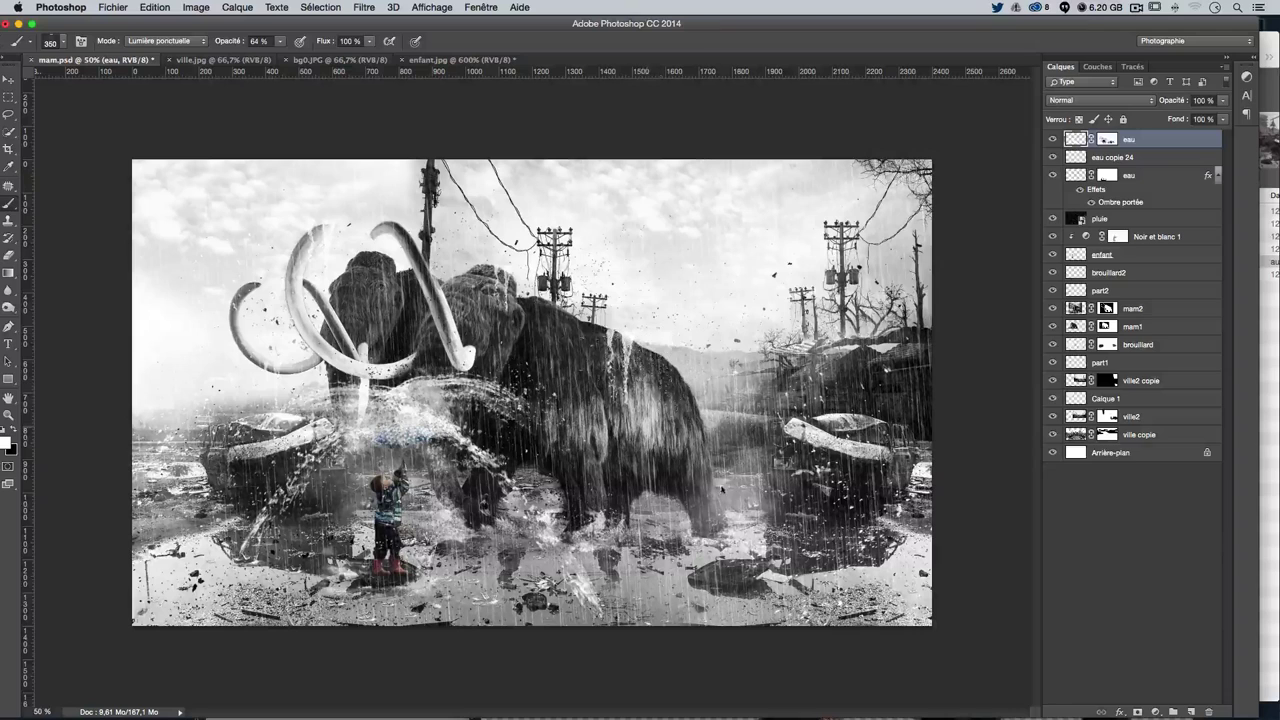
pyautogui.hotkey('ctrl', 'z')
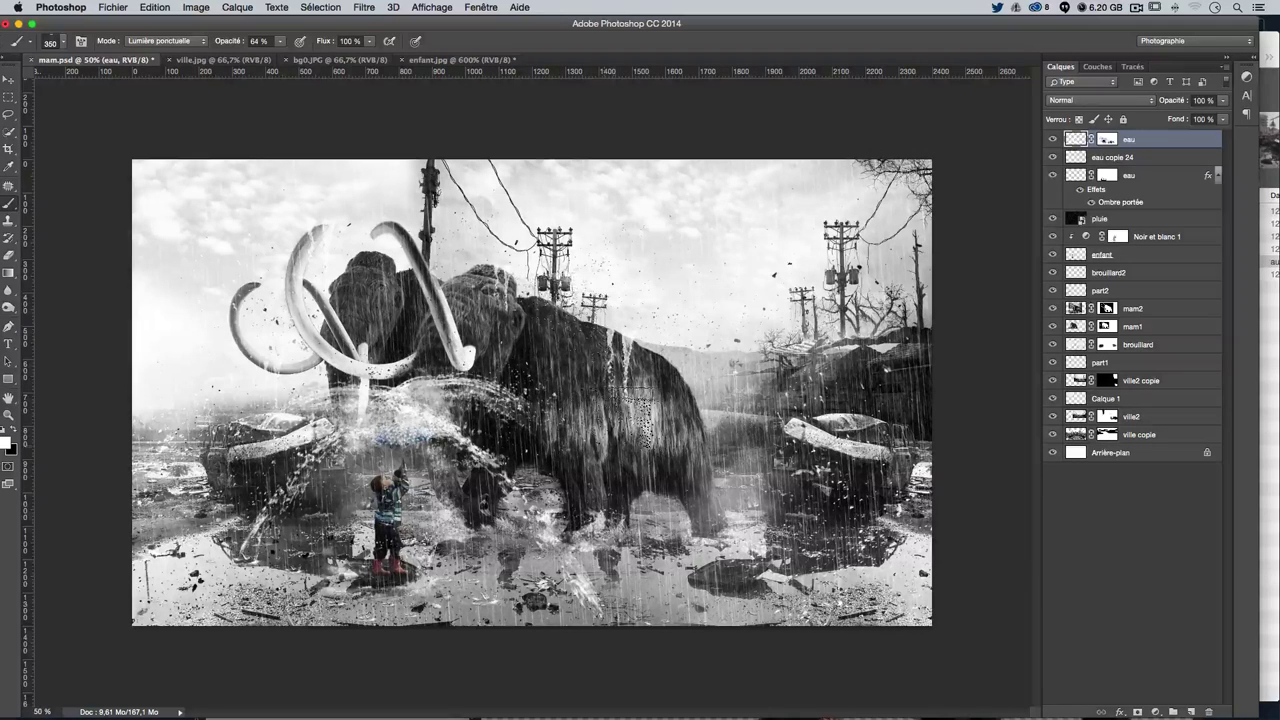
pyautogui.hotkey('ctrl', 'z')
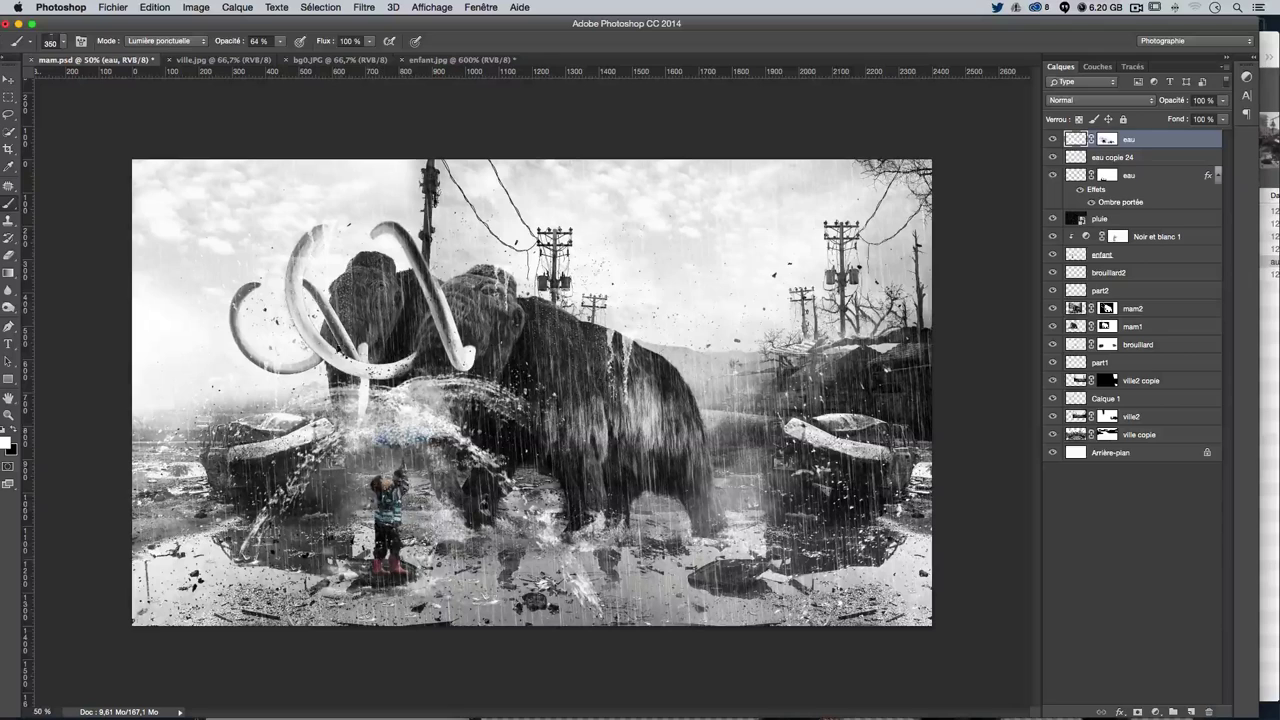
pyautogui.hotkey('ctrl', 'z')
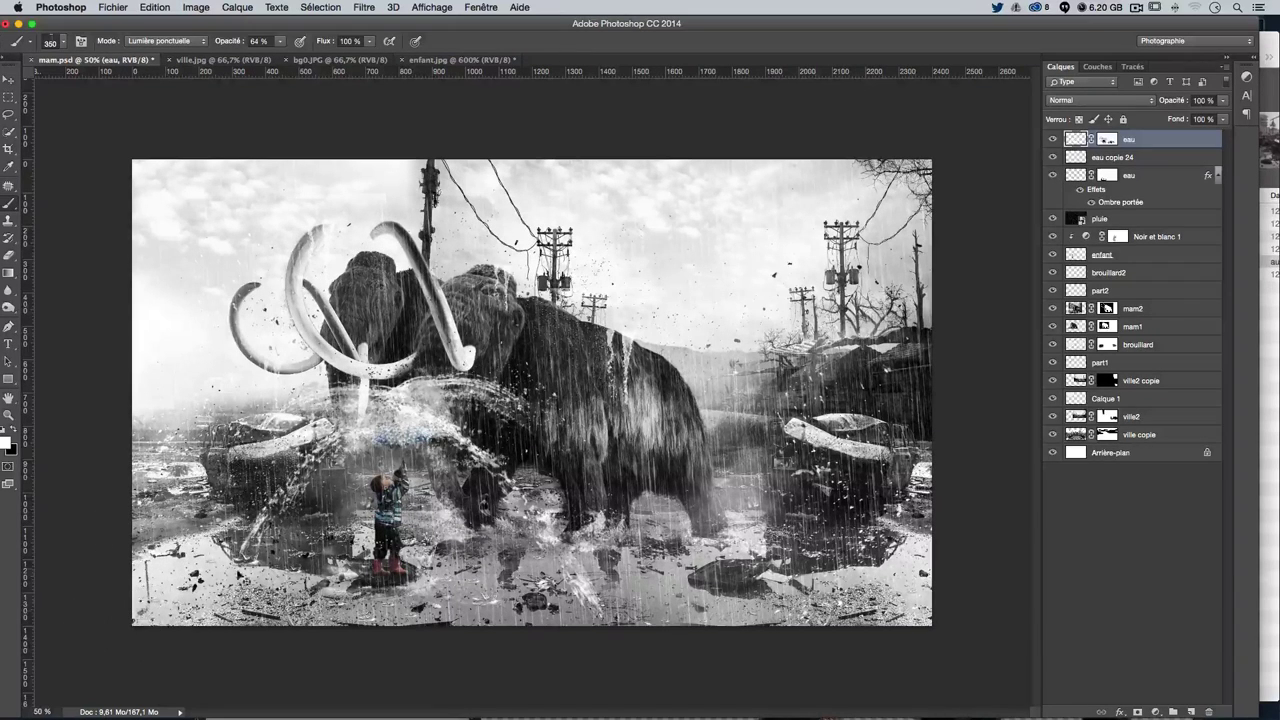
pyautogui.moveTo(250, 488); pyautogui.dragTo(205, 490)
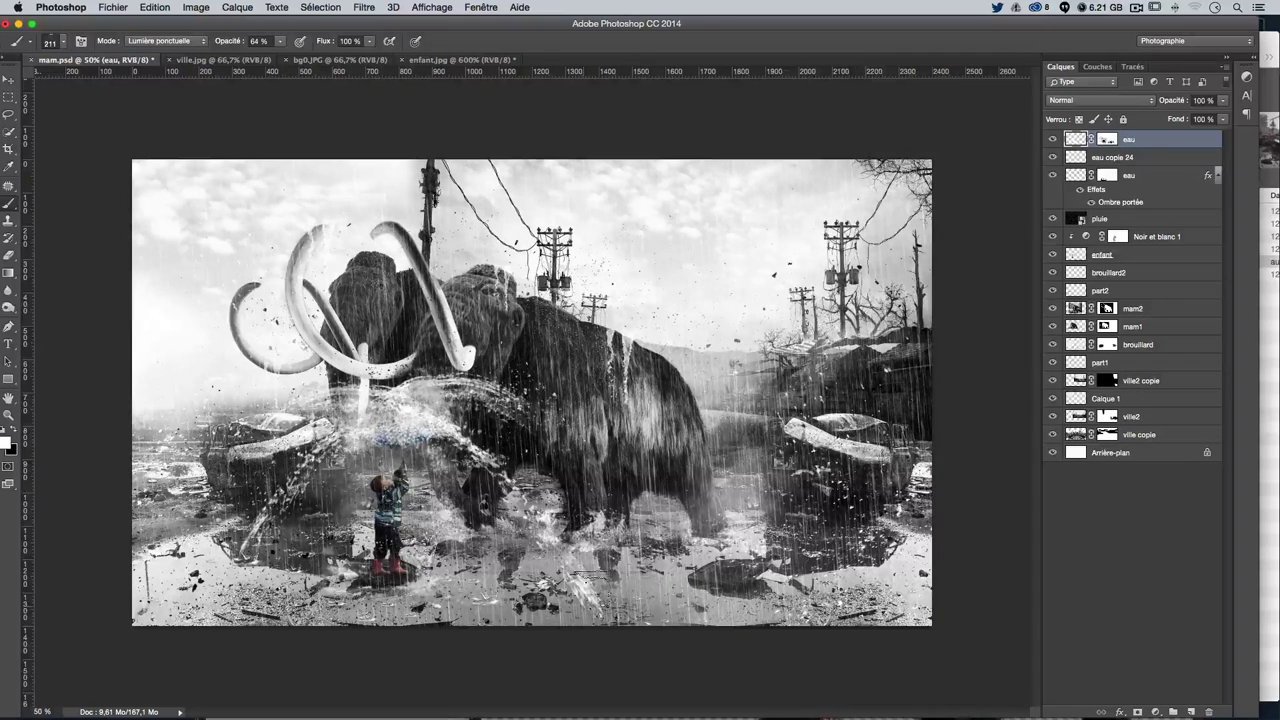
# Set the brush size to 63 px and target the eau layer's mask again
pyautogui.click(61, 42)
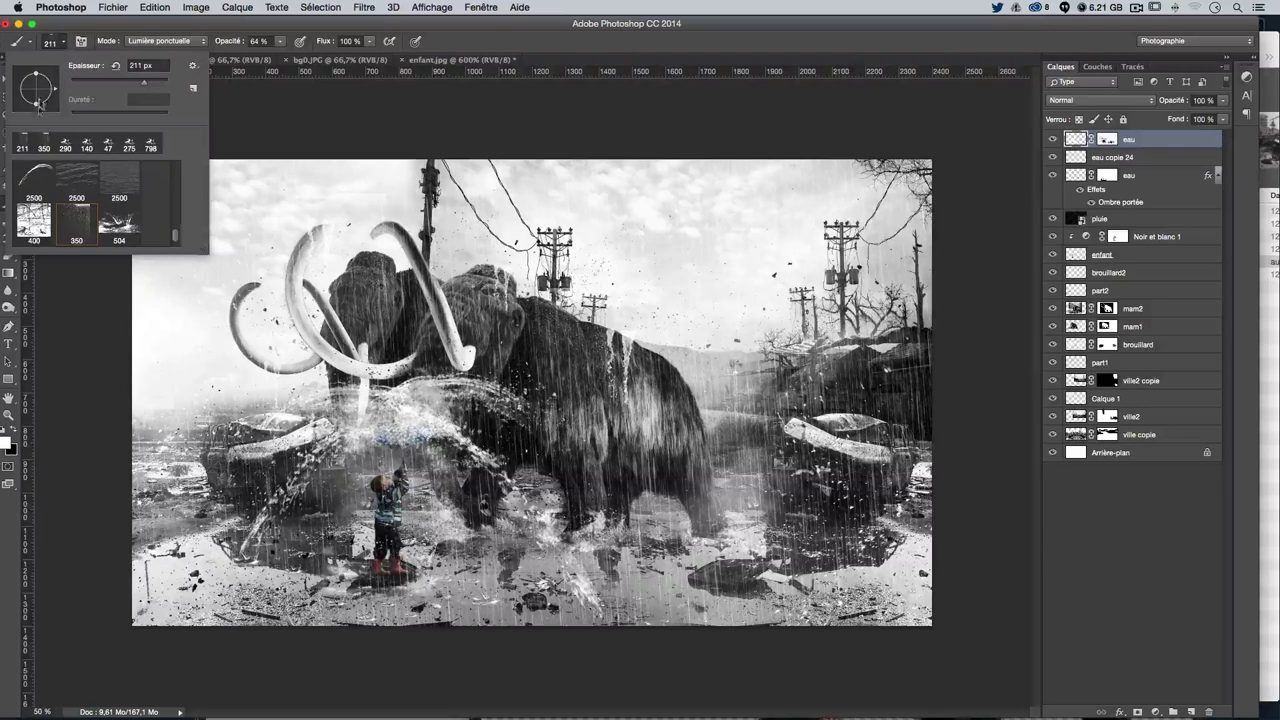
pyautogui.write('63')
pyautogui.press('Return')
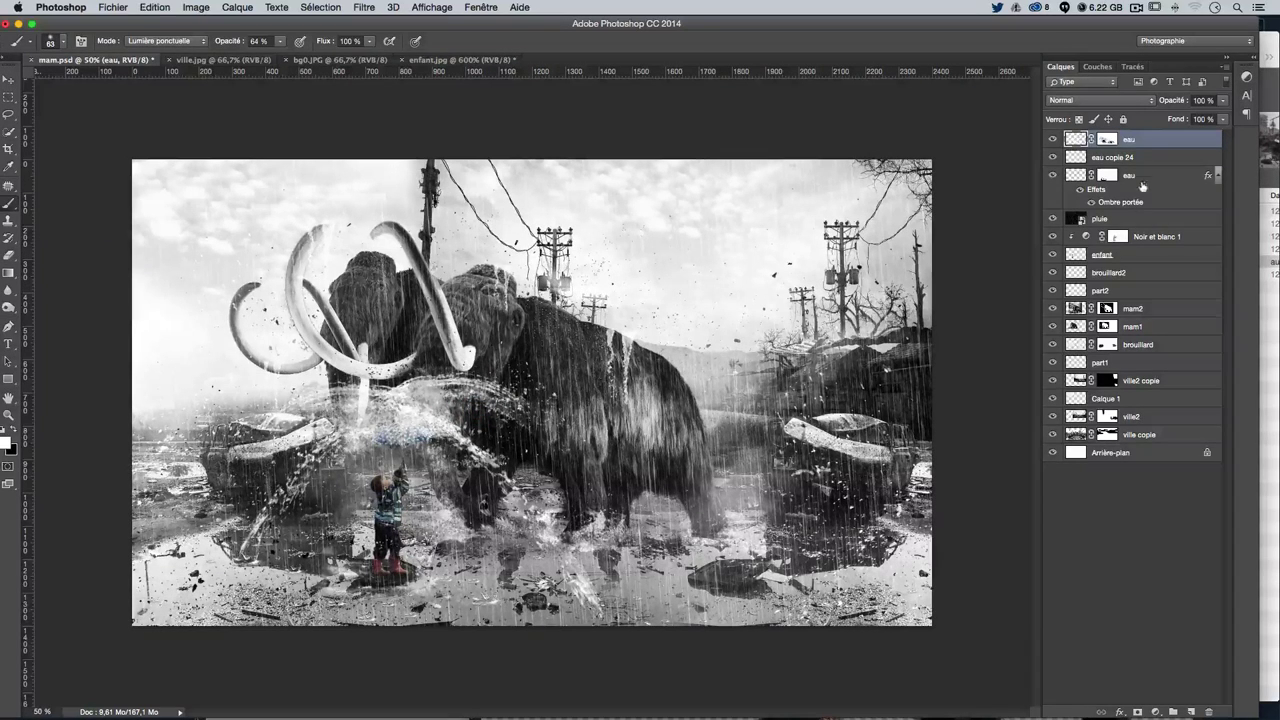
pyautogui.click(1108, 139)
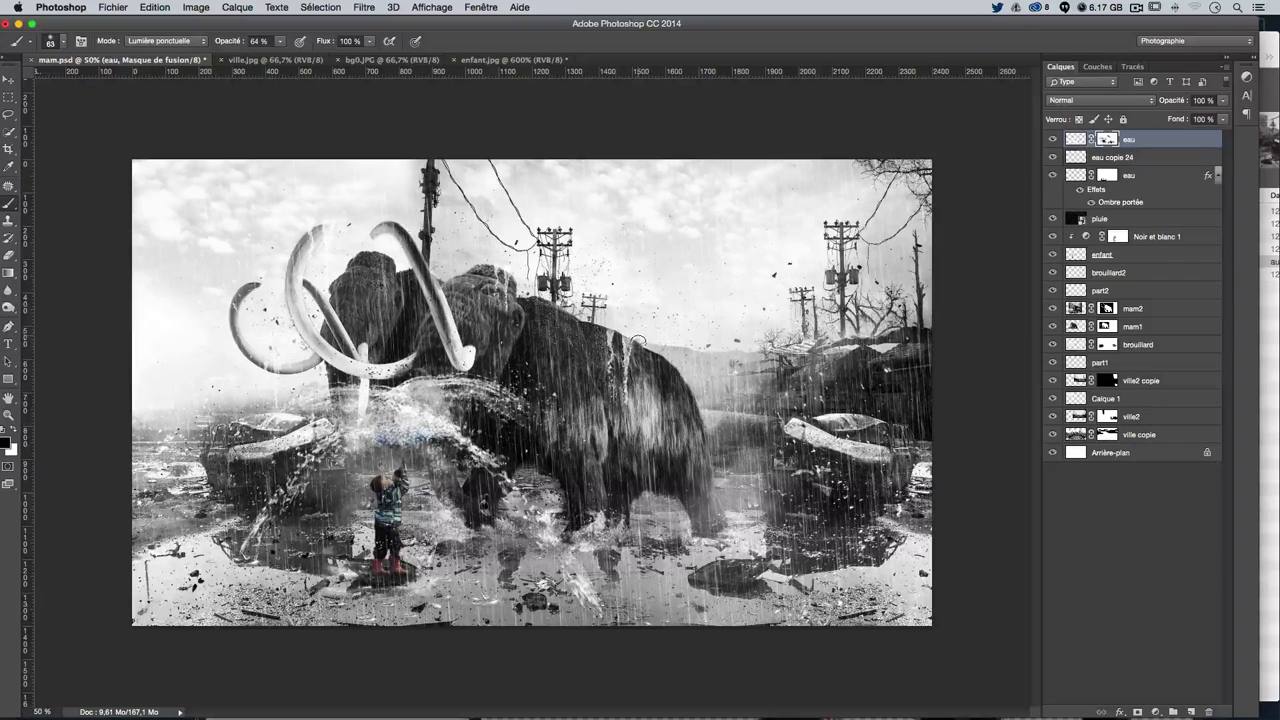
# Make the brush a tiny, hard 36 px tip and zoom in on the image
pyautogui.click(63, 39)
pyautogui.moveTo(465, 298); pyautogui.dragTo(483, 302)
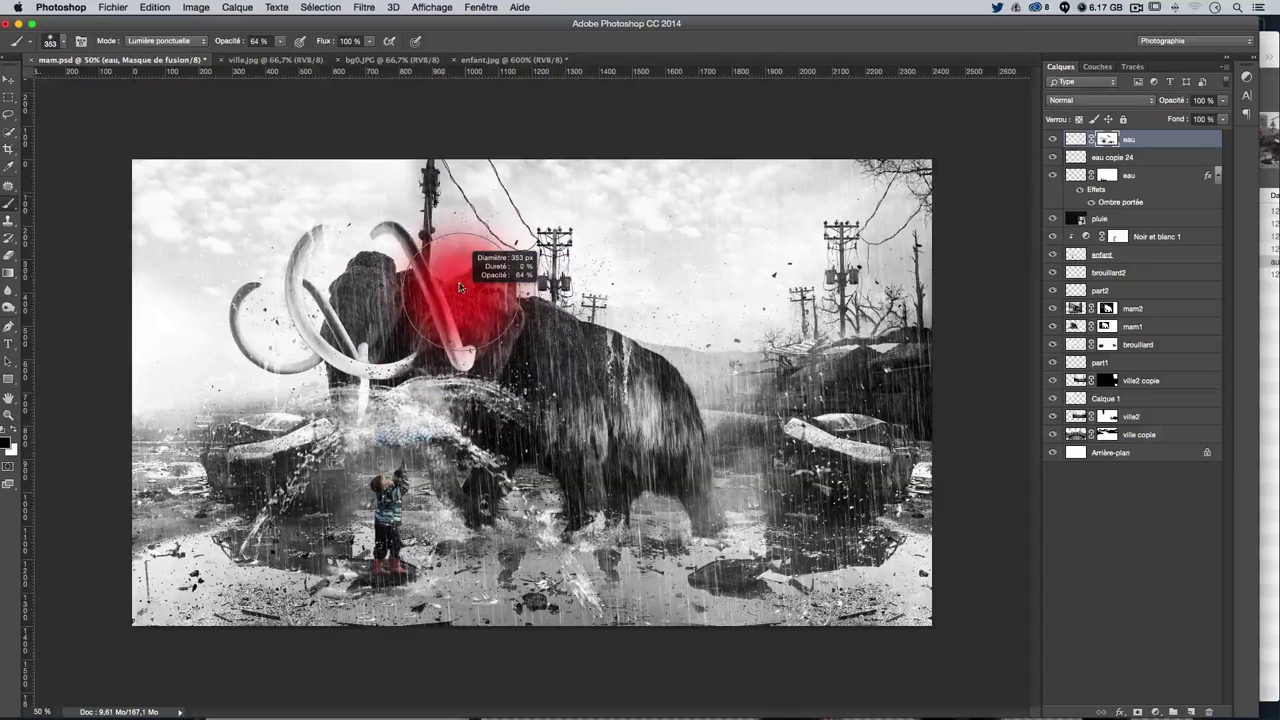
pyautogui.moveTo(483, 302); pyautogui.dragTo(421, 418)
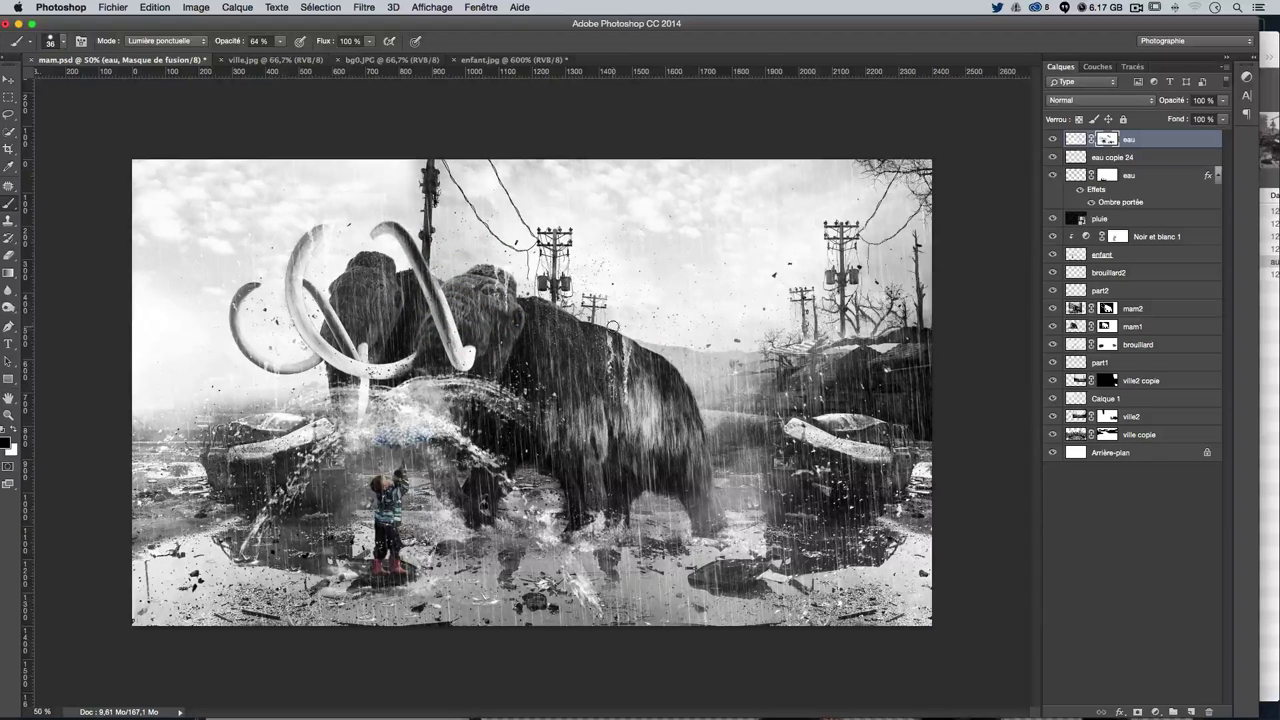
pyautogui.moveTo(611, 325); pyautogui.dragTo(613, 326)
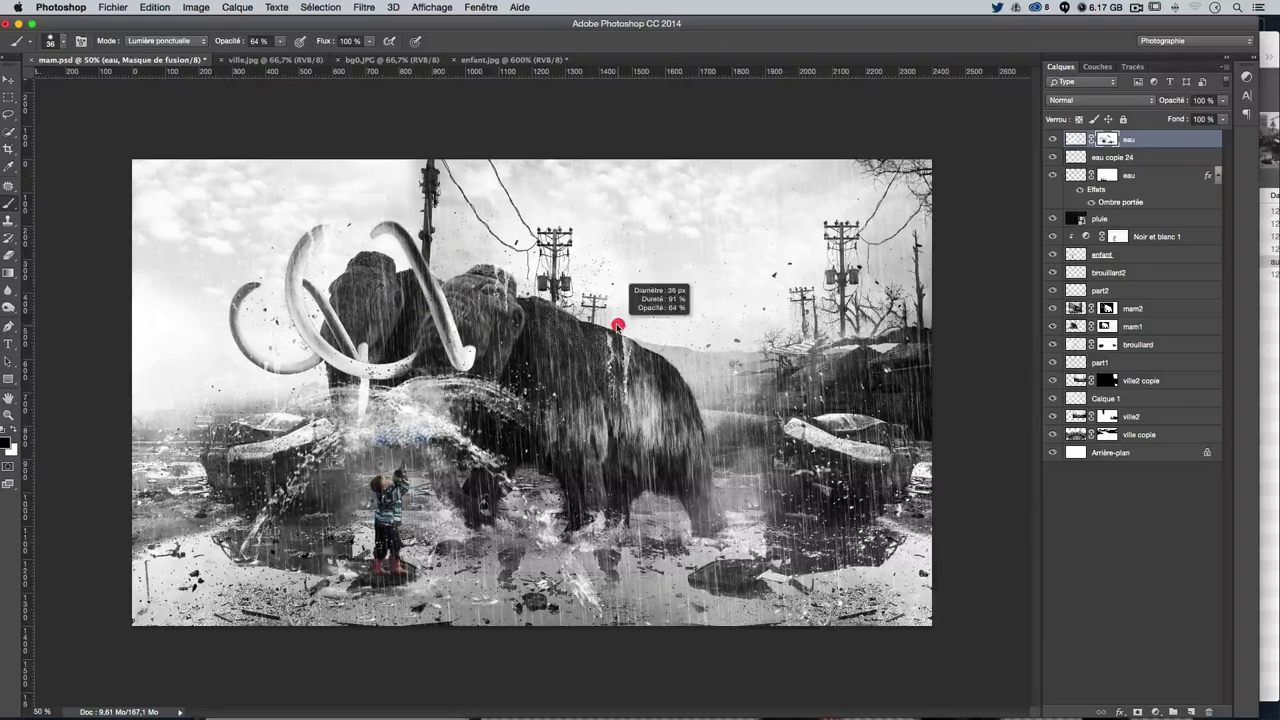
pyautogui.hotkey('ctrl', '+')
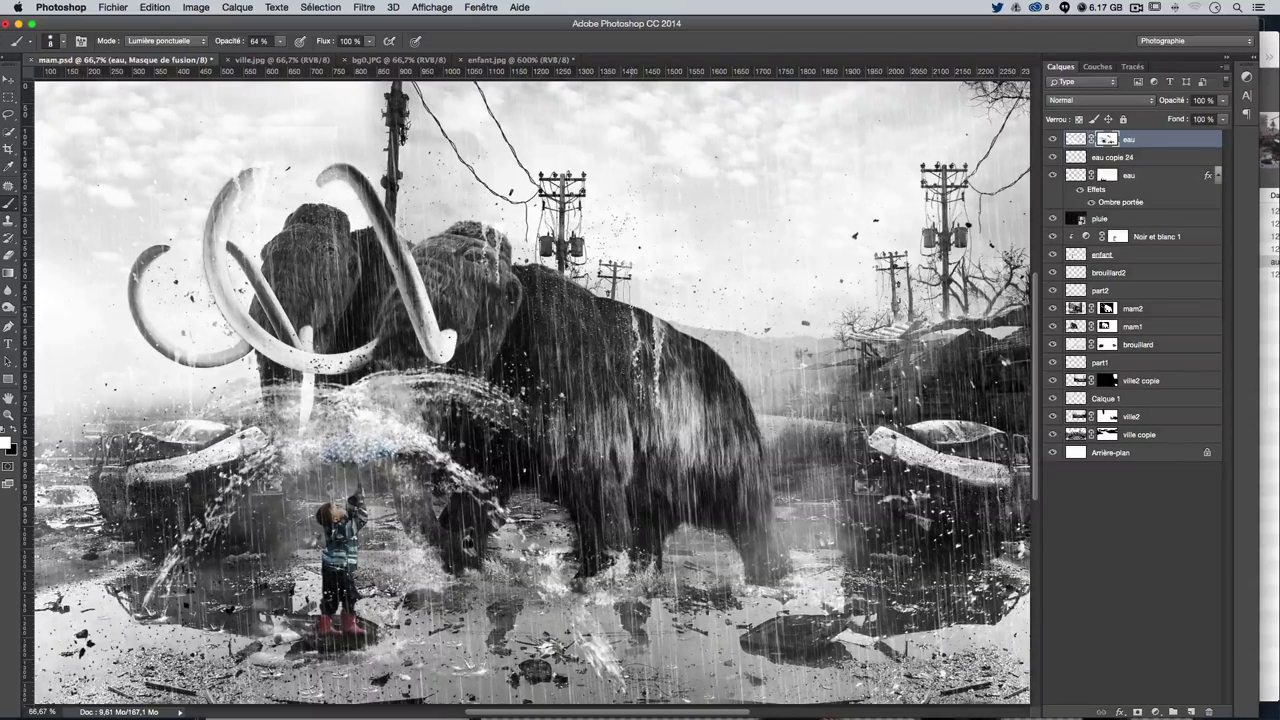
# Return to the brush, swap the foreground and background colours, and adjust the brush size
pyautogui.press('v')
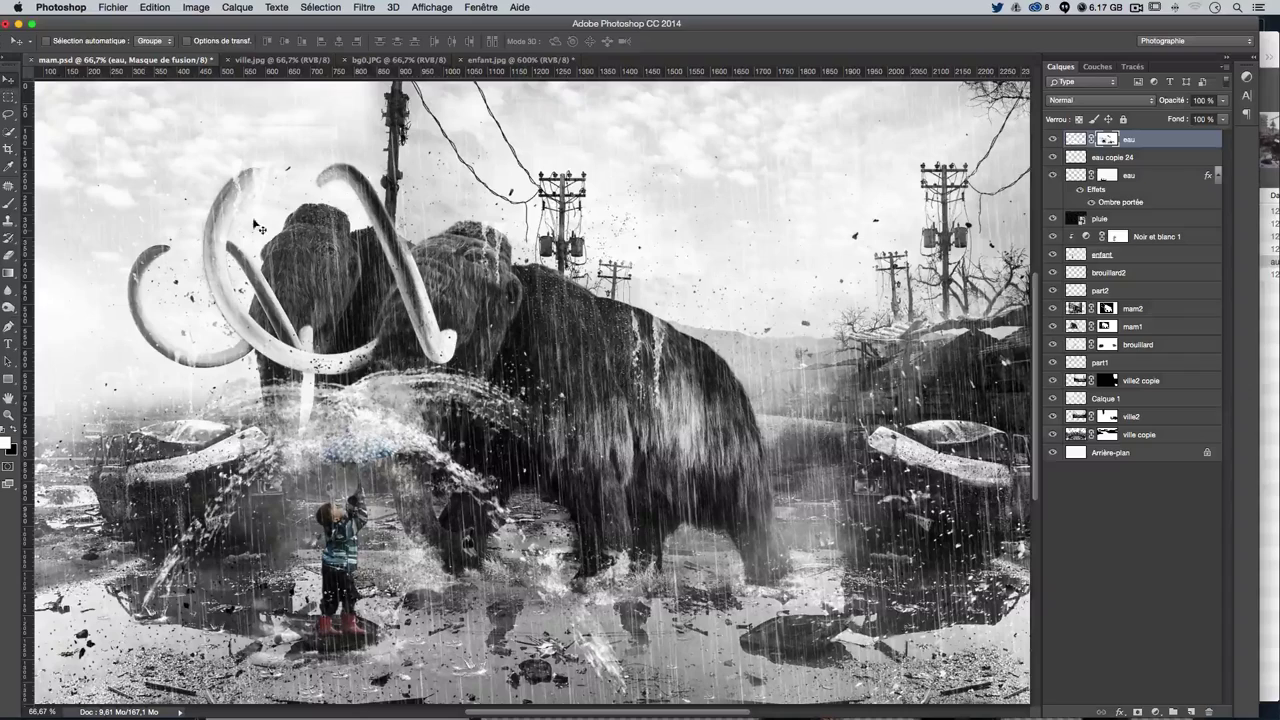
pyautogui.click(9, 203)
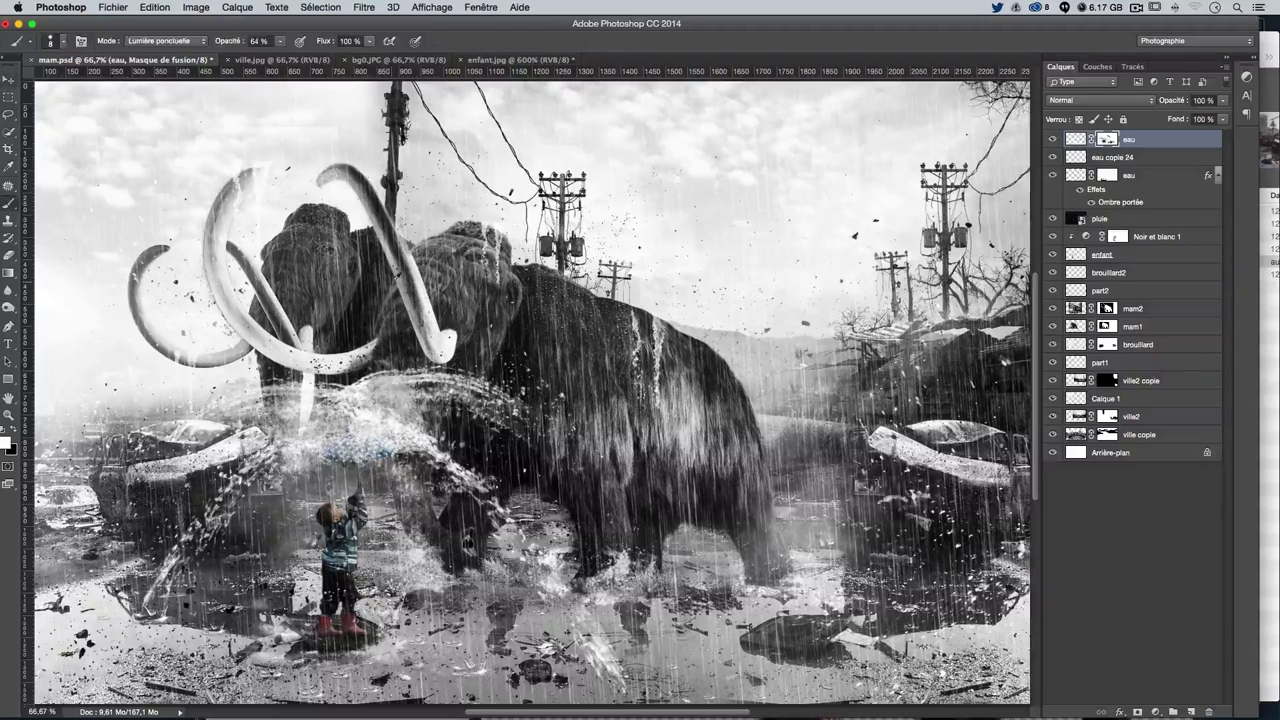
pyautogui.press('x')
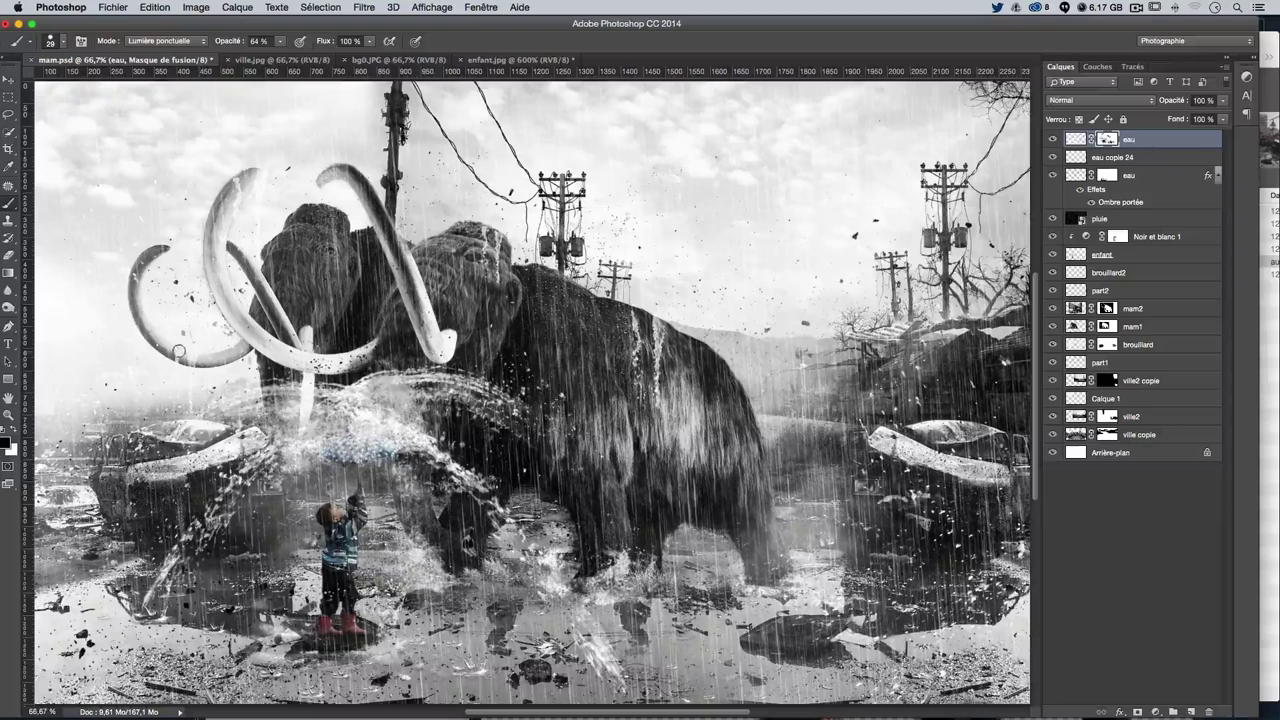
pyautogui.moveTo(178, 368); pyautogui.dragTo(197, 356)
# Zoom out to see the image, then set the eau layer opacity to 75 %, trying 85 % first
pyautogui.press('super+minus')
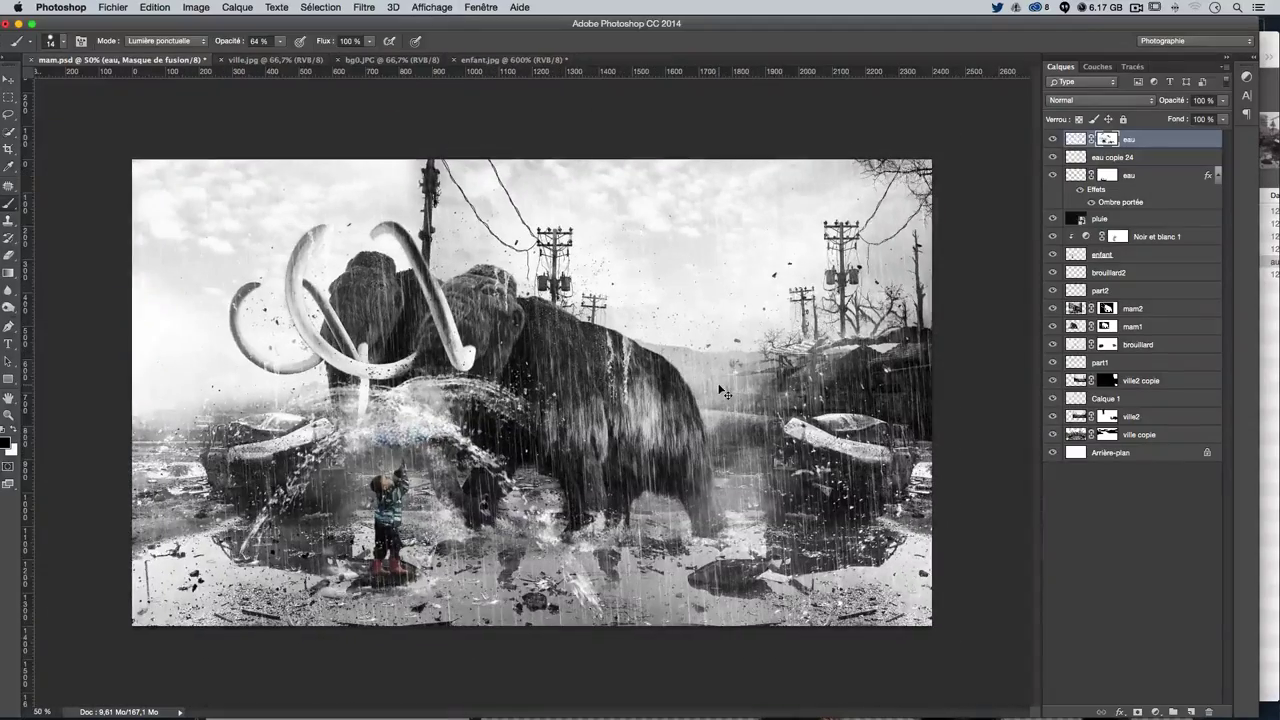
pyautogui.press('super+minus')
pyautogui.press('super+plus')
pyautogui.write('85')
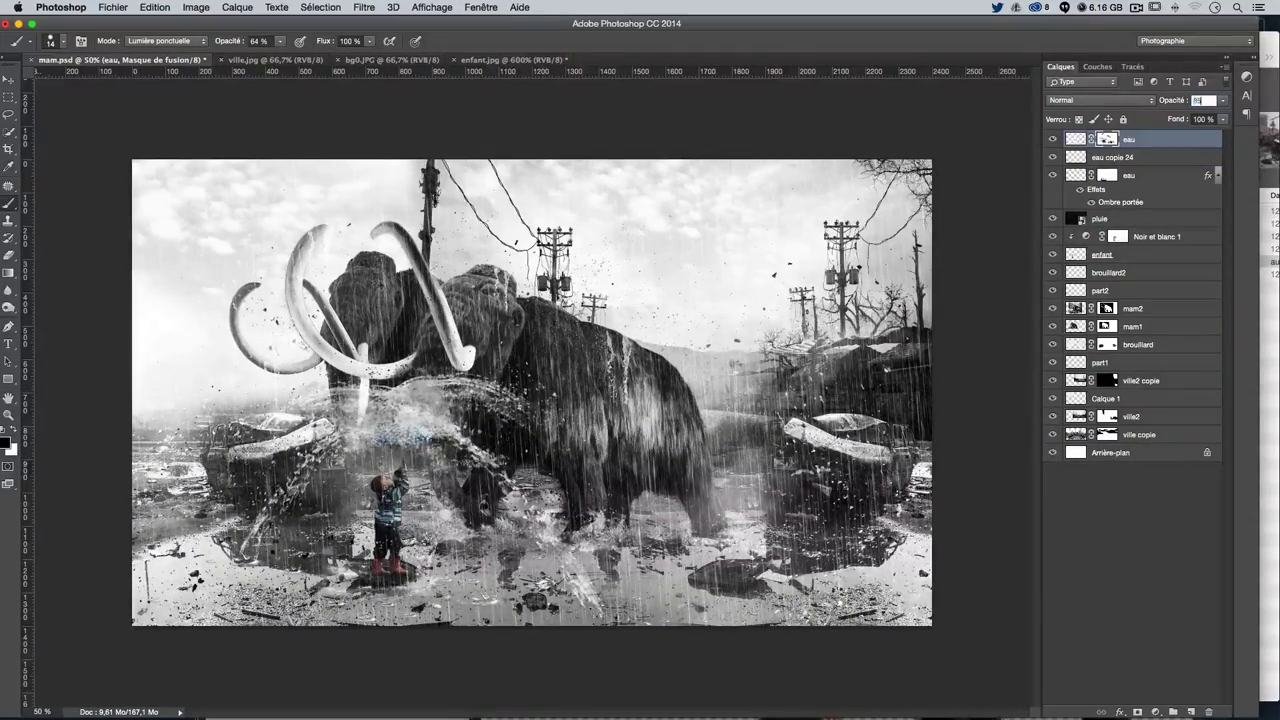
pyautogui.press('Return')
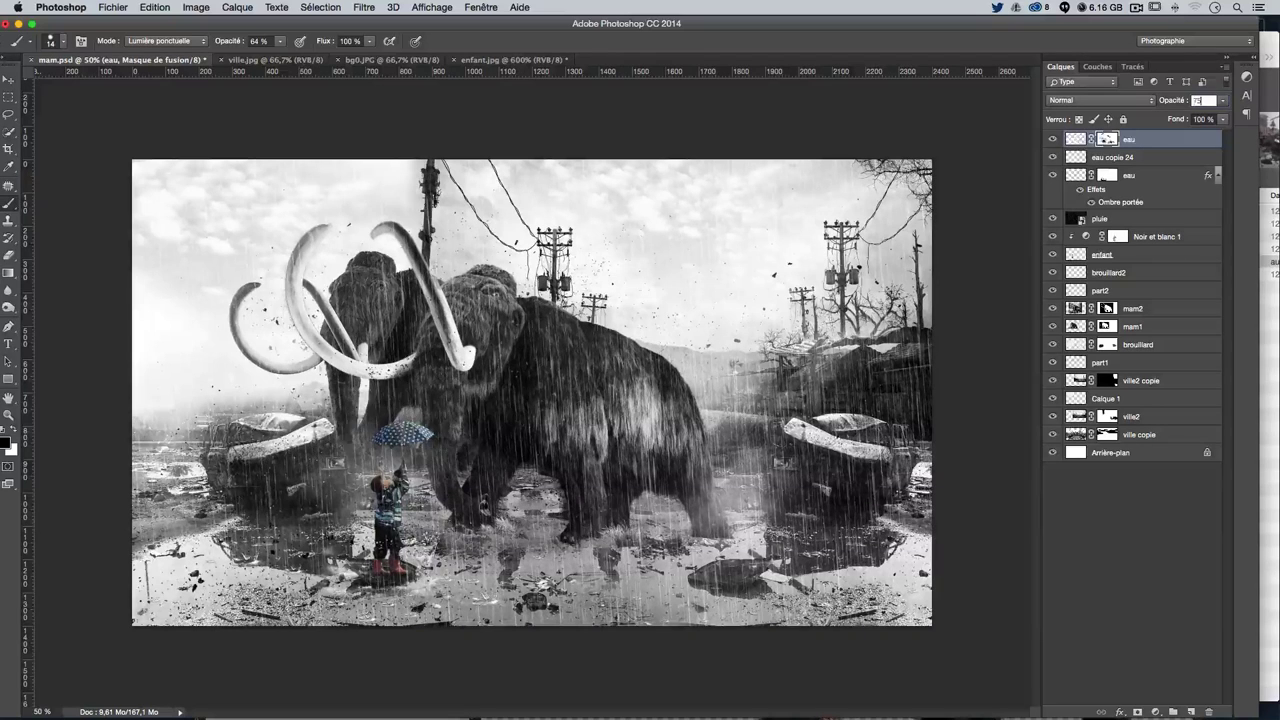
pyautogui.write('75')
pyautogui.press('Return')
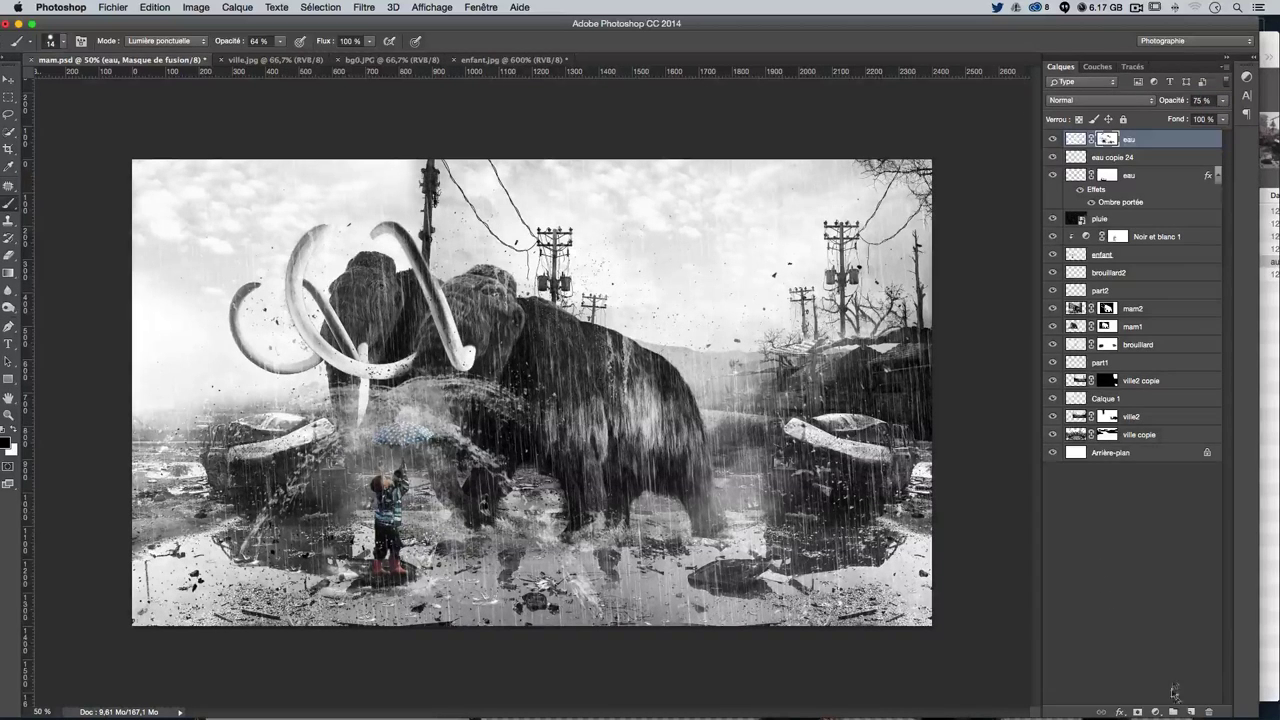
# Add a new empty top layer named 'eau'
pyautogui.click(1192, 712)
pyautogui.doubleClick(1103, 139)
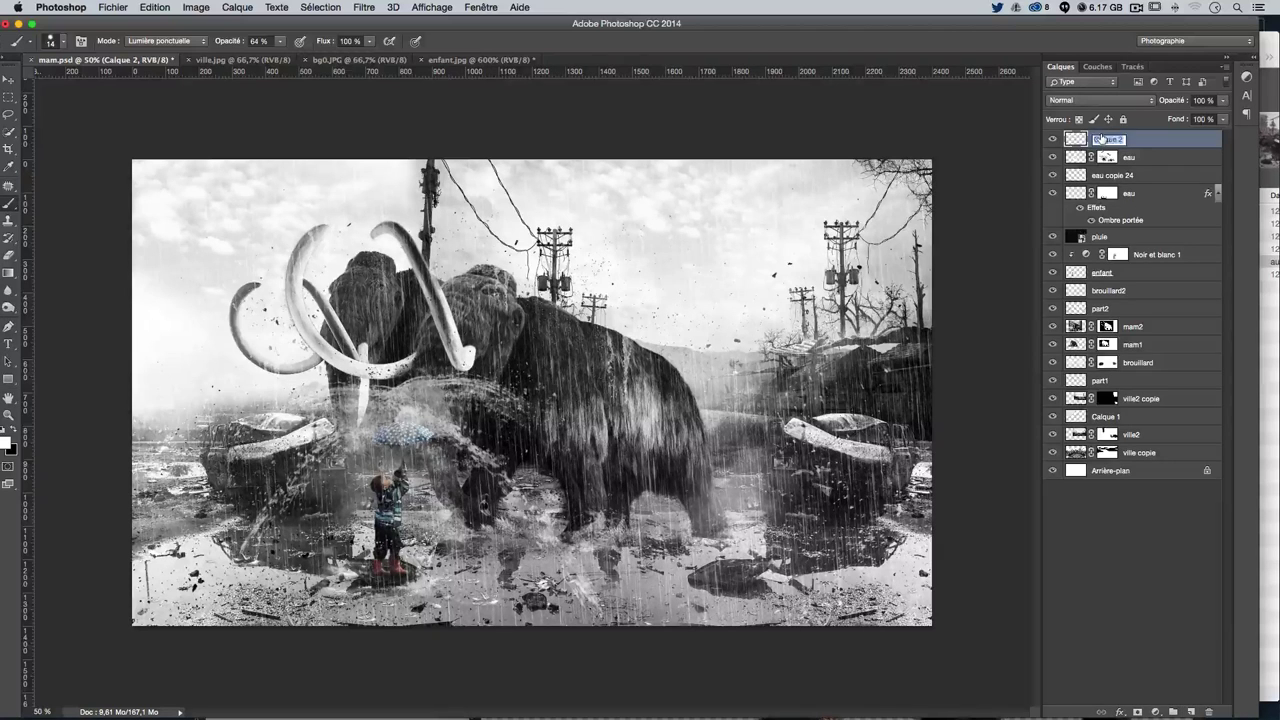
pyautogui.write('eau')
pyautogui.press('Return')
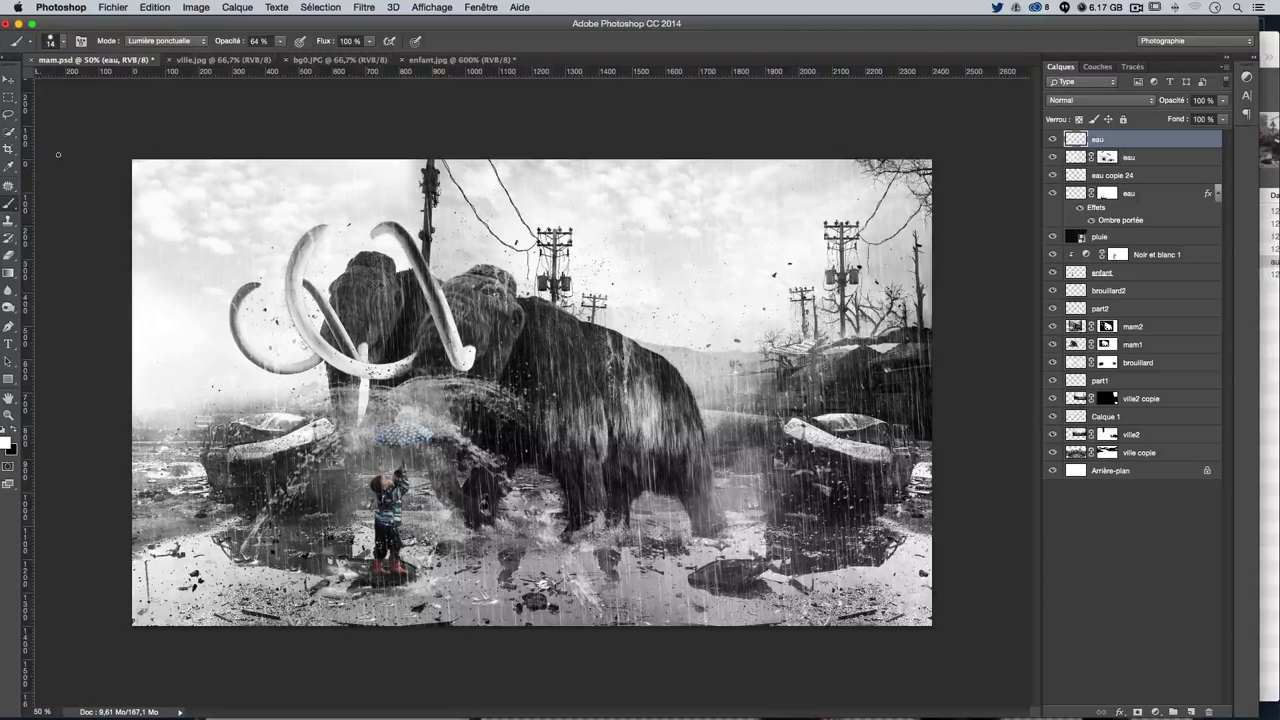
# Choose the 1800 px splash brush preset
pyautogui.click(61, 42)
pyautogui.scroll(-5, 115, 232)
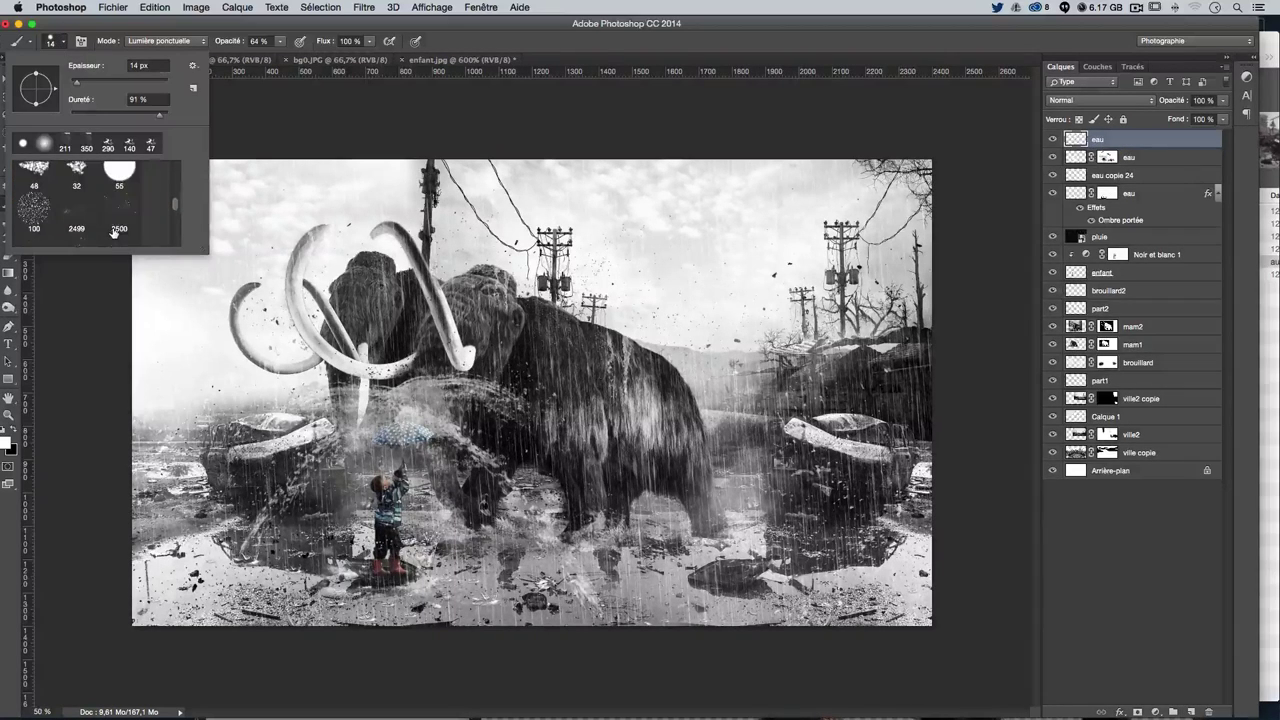
pyautogui.scroll(-2, 115, 232)
pyautogui.scroll(-2, 115, 232)
pyautogui.scroll(-2, 115, 232)
pyautogui.scroll(-2, 115, 232)
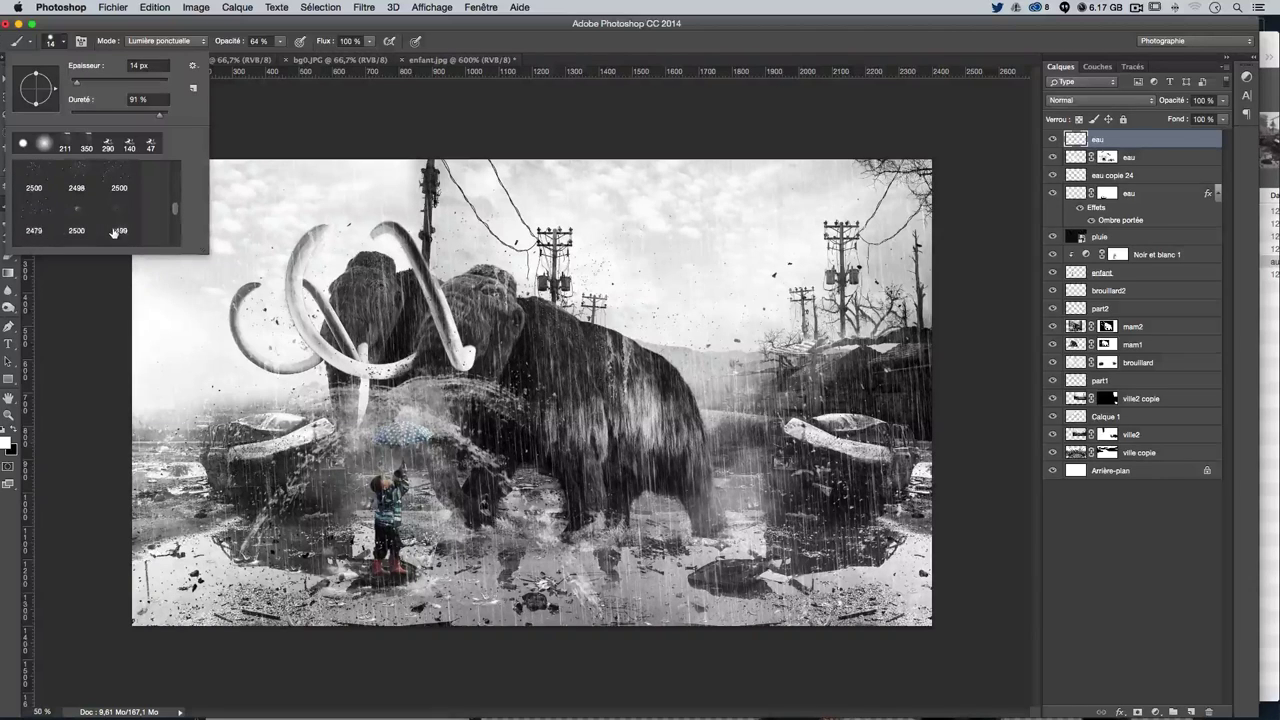
pyautogui.scroll(-2, 115, 232)
pyautogui.scroll(-2, 115, 232)
pyautogui.scroll(-2, 115, 232)
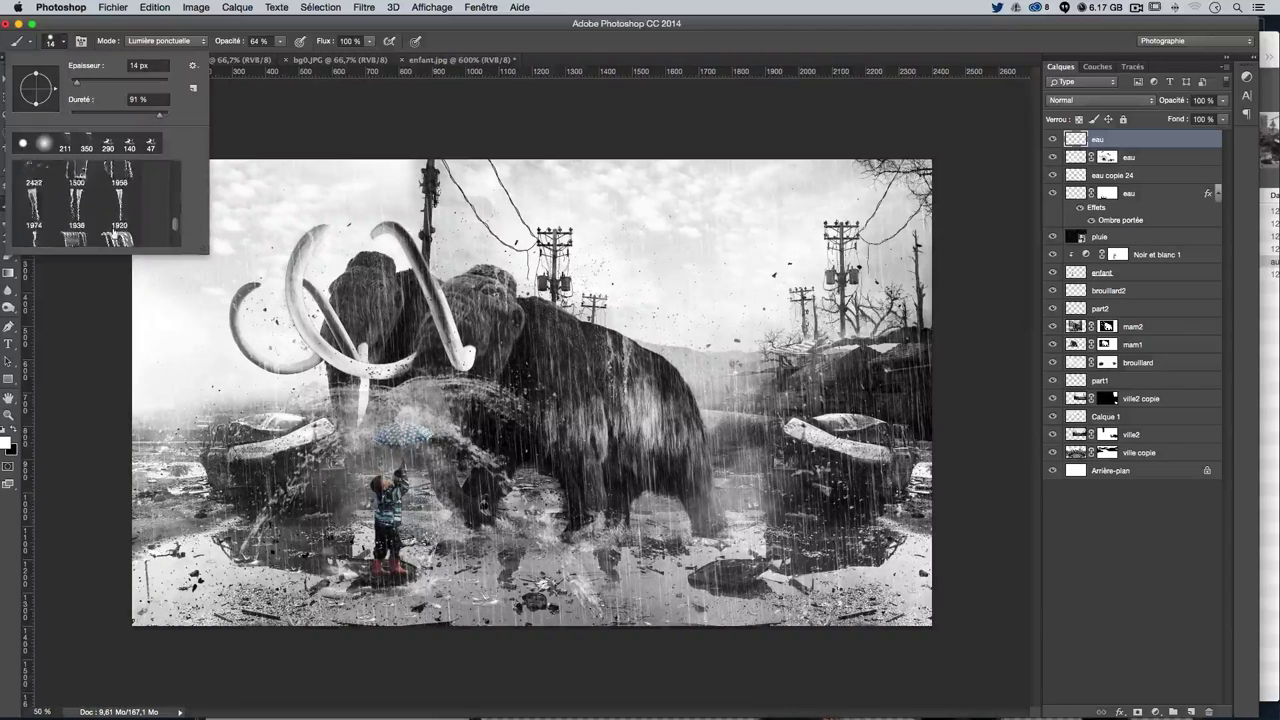
pyautogui.scroll(-2, 115, 232)
pyautogui.scroll(-2, 115, 232)
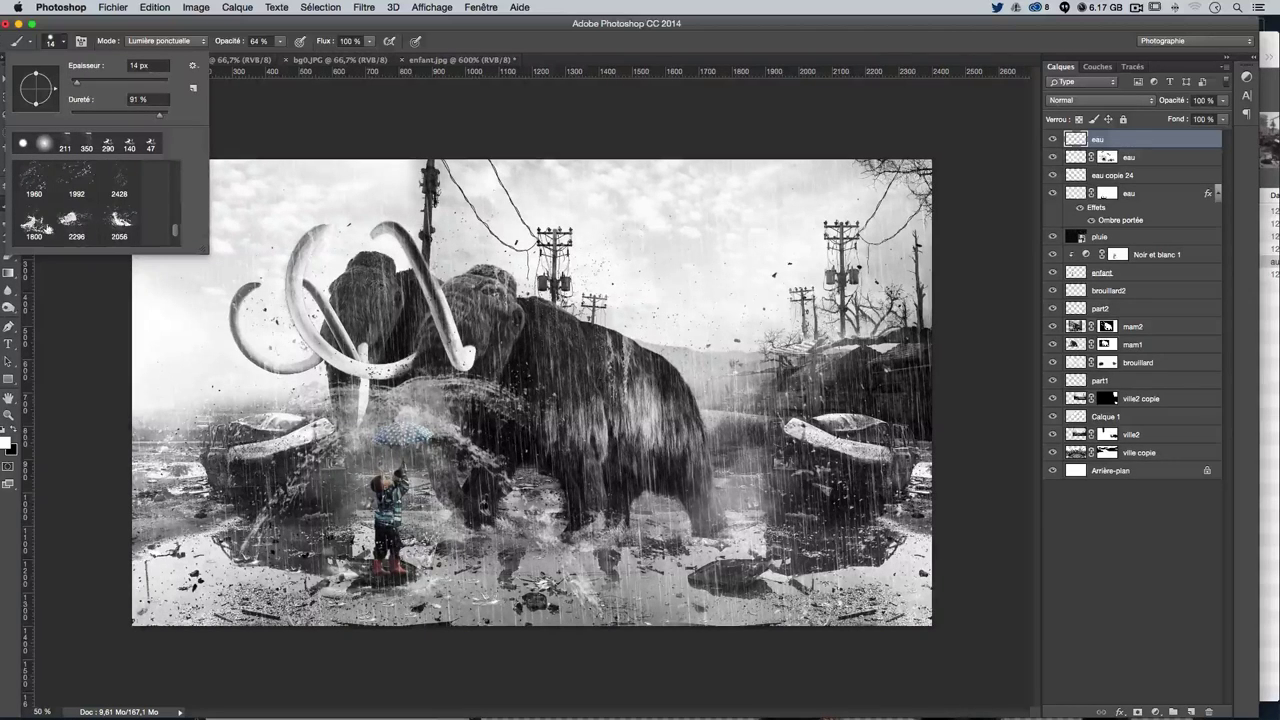
pyautogui.click(34, 222)
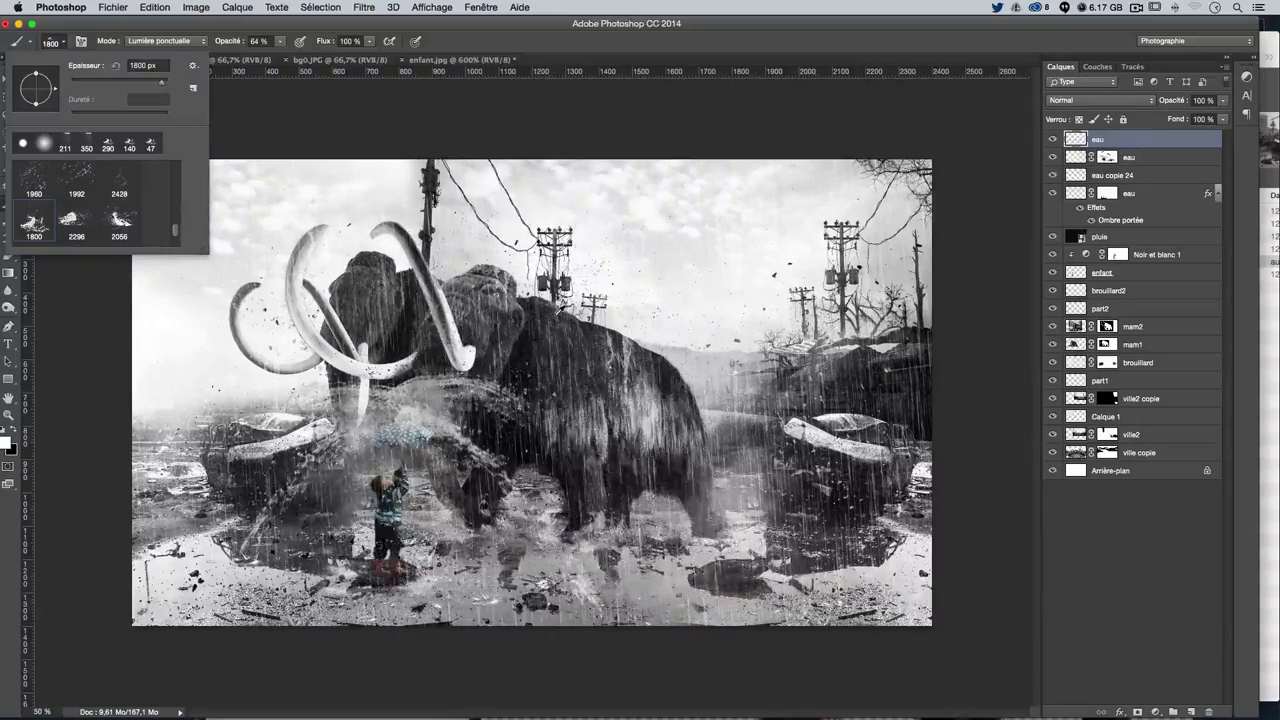
# Shrink the splash brush to about 308 px, raise its opacity to 100 %, and test splash stamps near the child
pyautogui.moveTo(470, 380); pyautogui.dragTo(330, 368)
pyautogui.click(395, 415)
pyautogui.moveTo(398, 412); pyautogui.dragTo(375, 412)
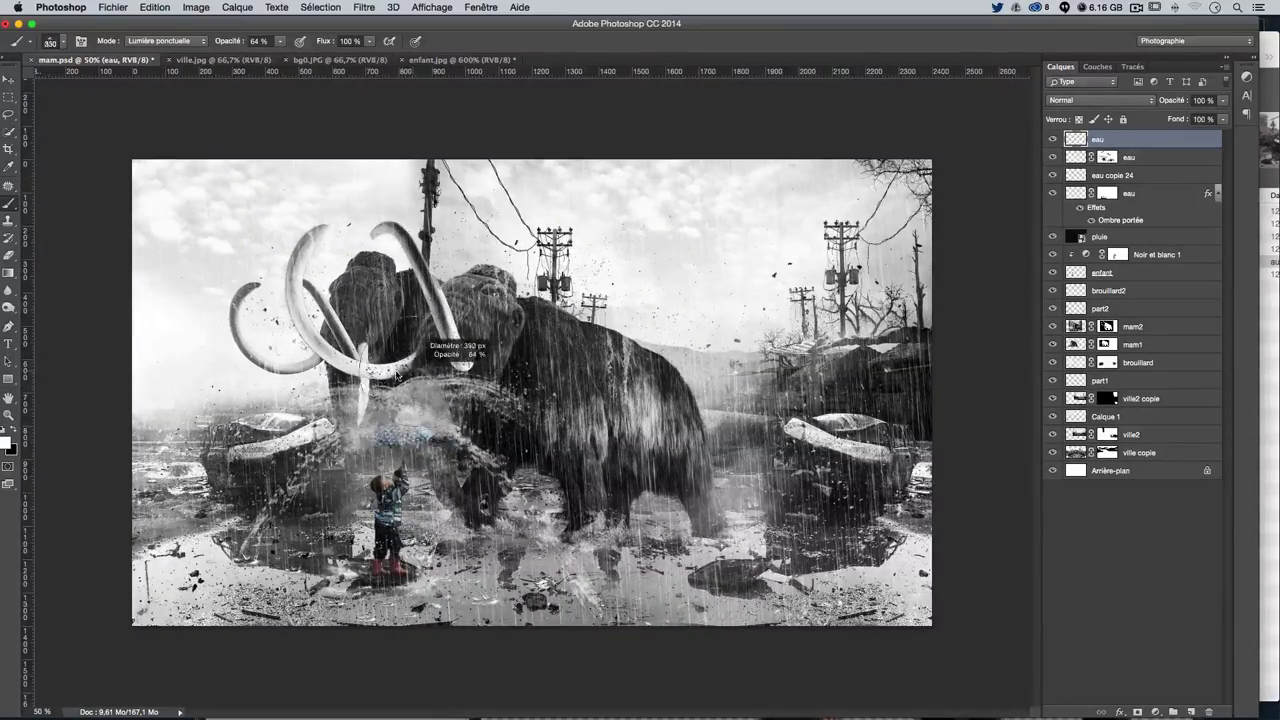
pyautogui.press('super+z')
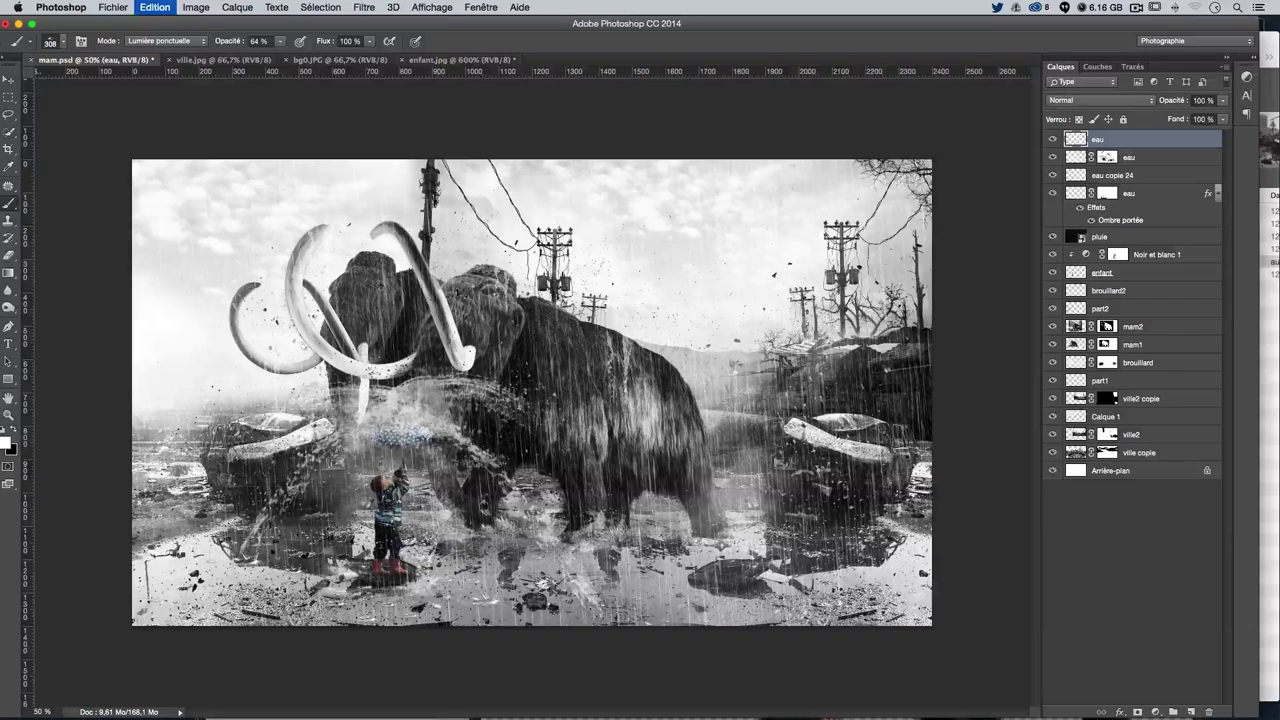
pyautogui.click(280, 41)
pyautogui.moveTo(293, 61); pyautogui.dragTo(312, 61)
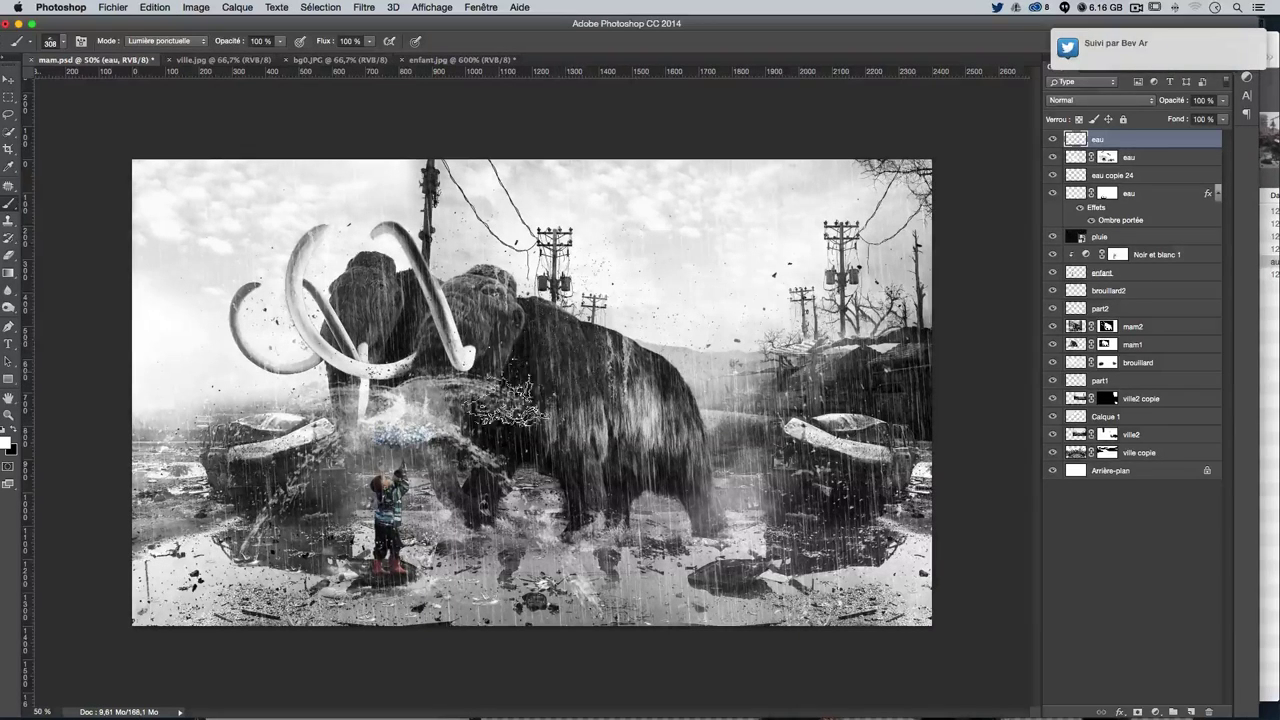
pyautogui.press('super+z')
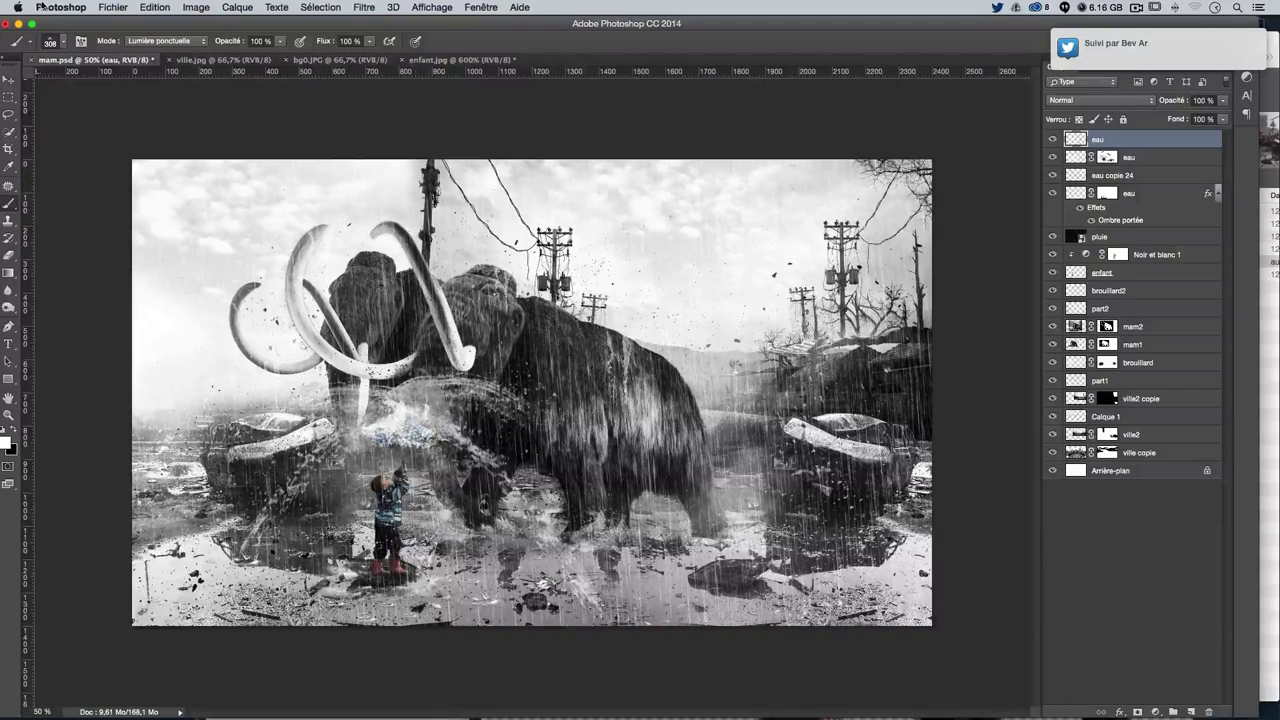
# Rotate the eau splash slightly with Free Transform and nudge it into place
pyautogui.press('v')
pyautogui.press('super+t')
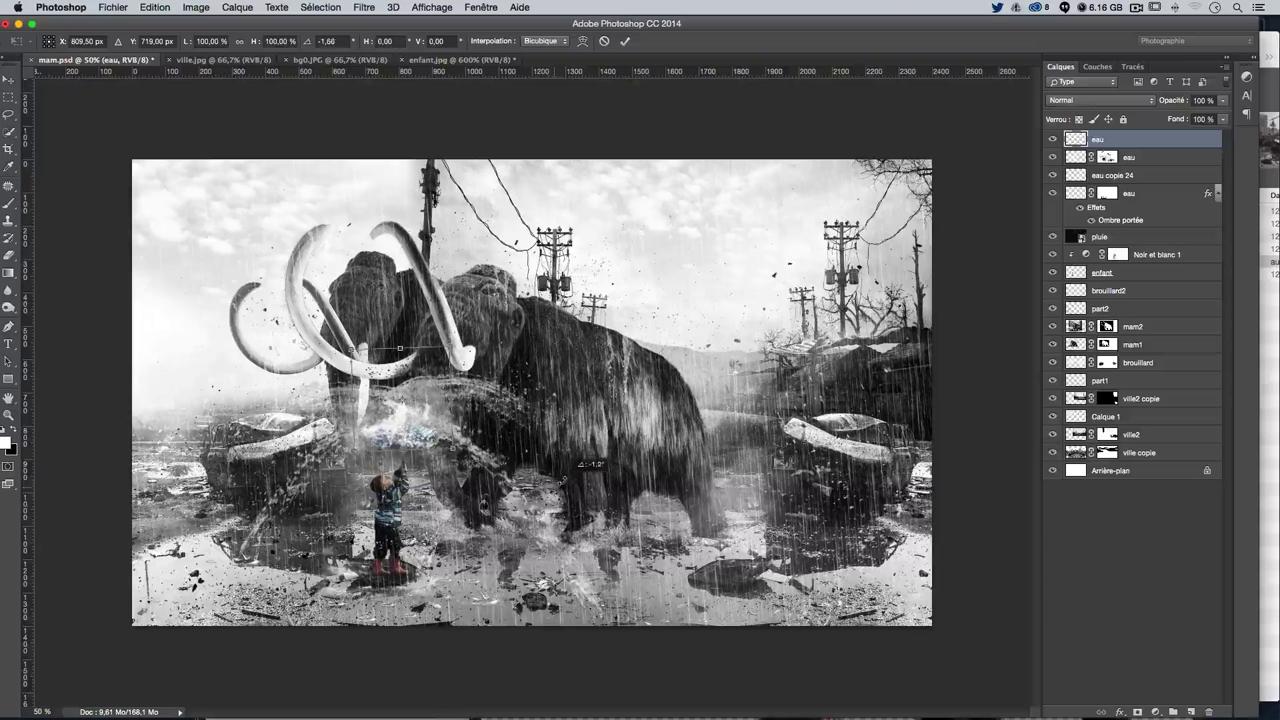
pyautogui.moveTo(590, 460); pyautogui.dragTo(568, 468)
pyautogui.press('Return')
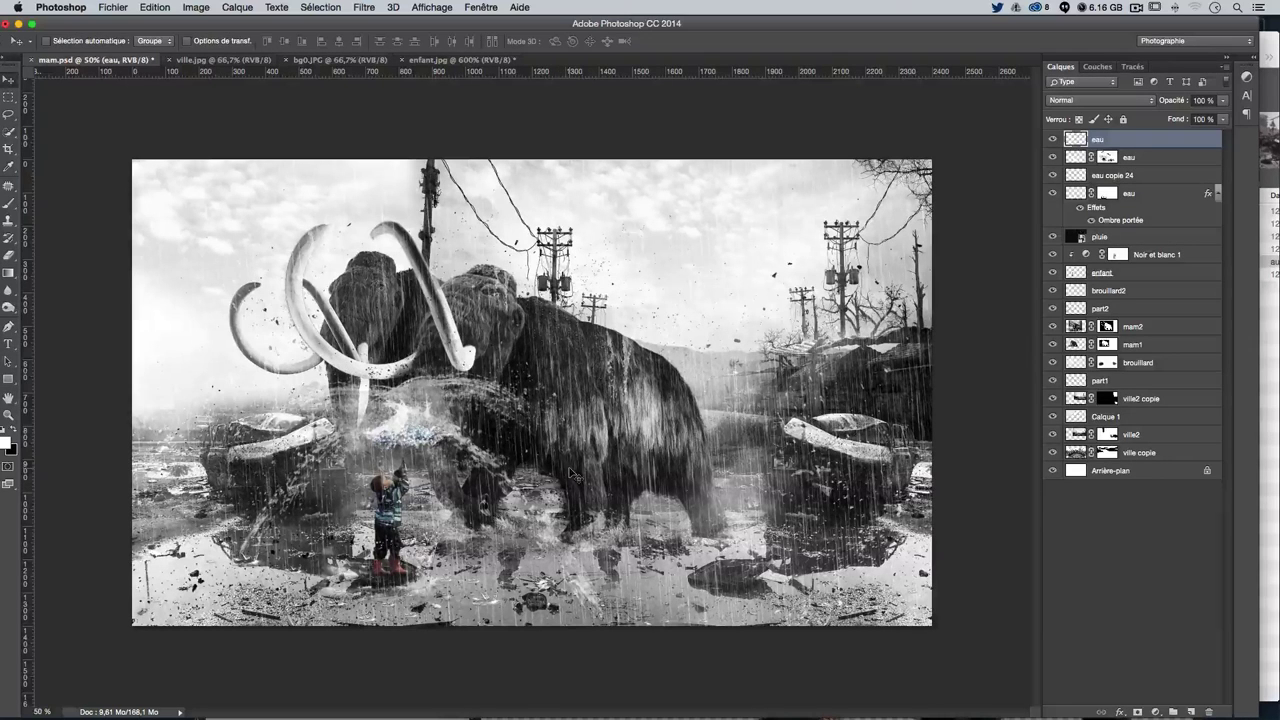
pyautogui.moveTo(573, 468); pyautogui.dragTo(570, 462)
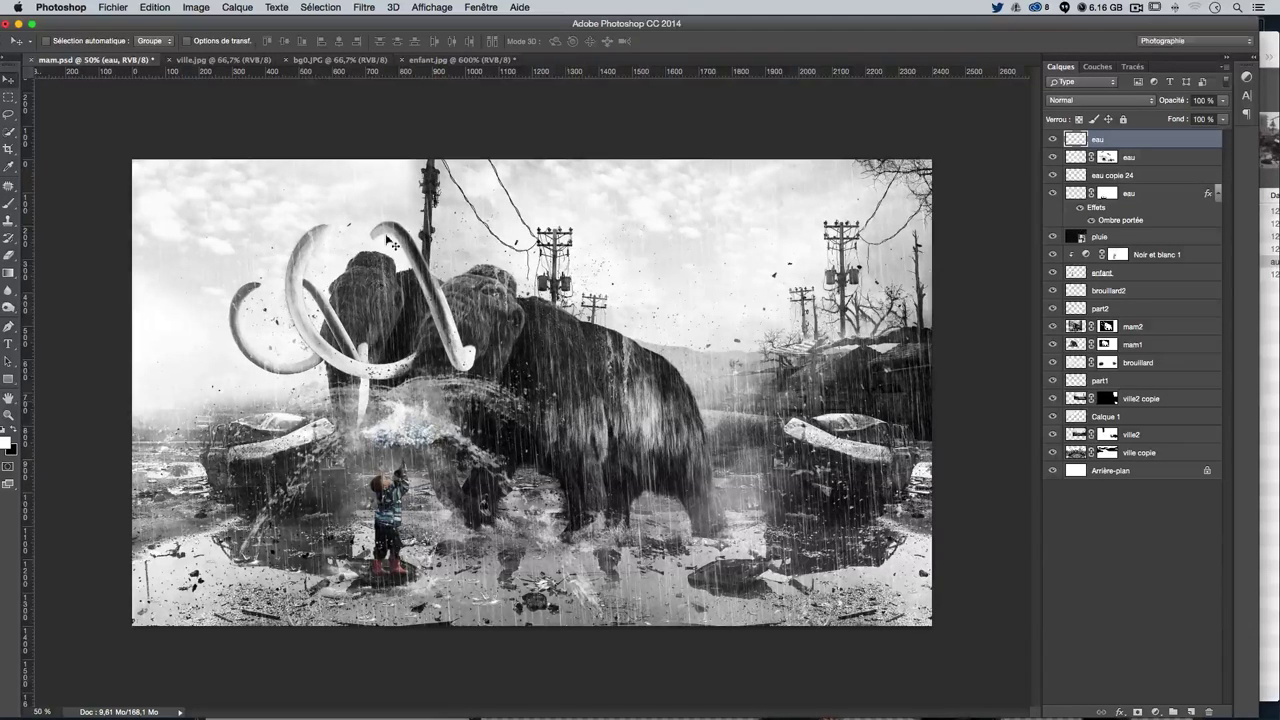
# Add a layer mask to eau and pick a splash brush of about 546 px
pyautogui.click(1140, 712)
pyautogui.click(10, 202)
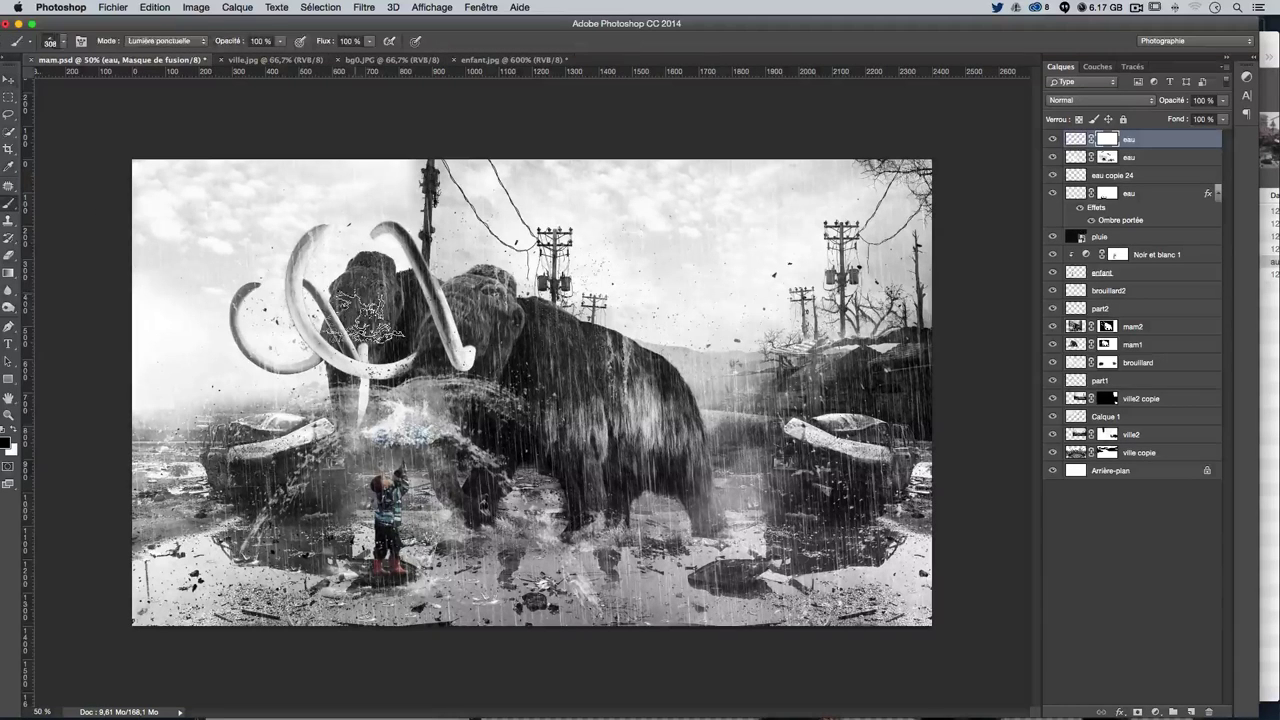
pyautogui.click(55, 41)
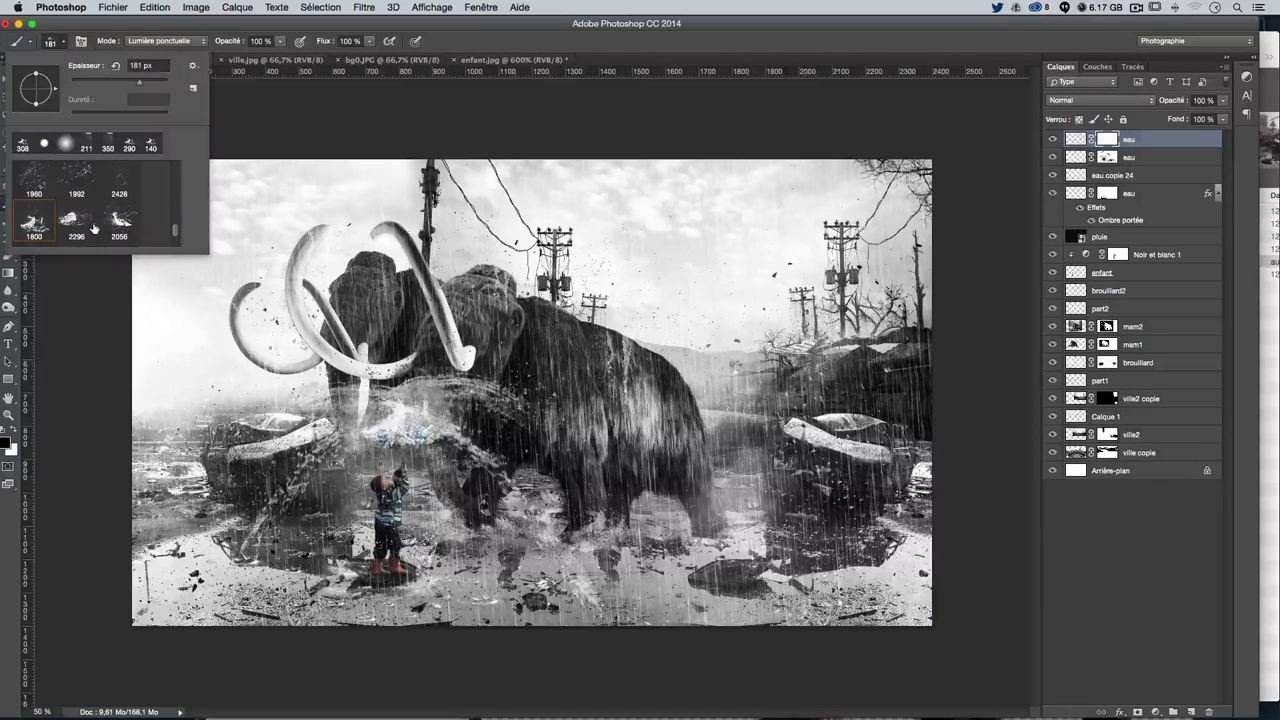
pyautogui.click(119, 220)
pyautogui.moveTo(470, 330)
pyautogui.mouseDown()
pyautogui.moveTo(386, 412)
pyautogui.moveTo(340, 412)
pyautogui.moveTo(416, 430)
pyautogui.mouseUp()
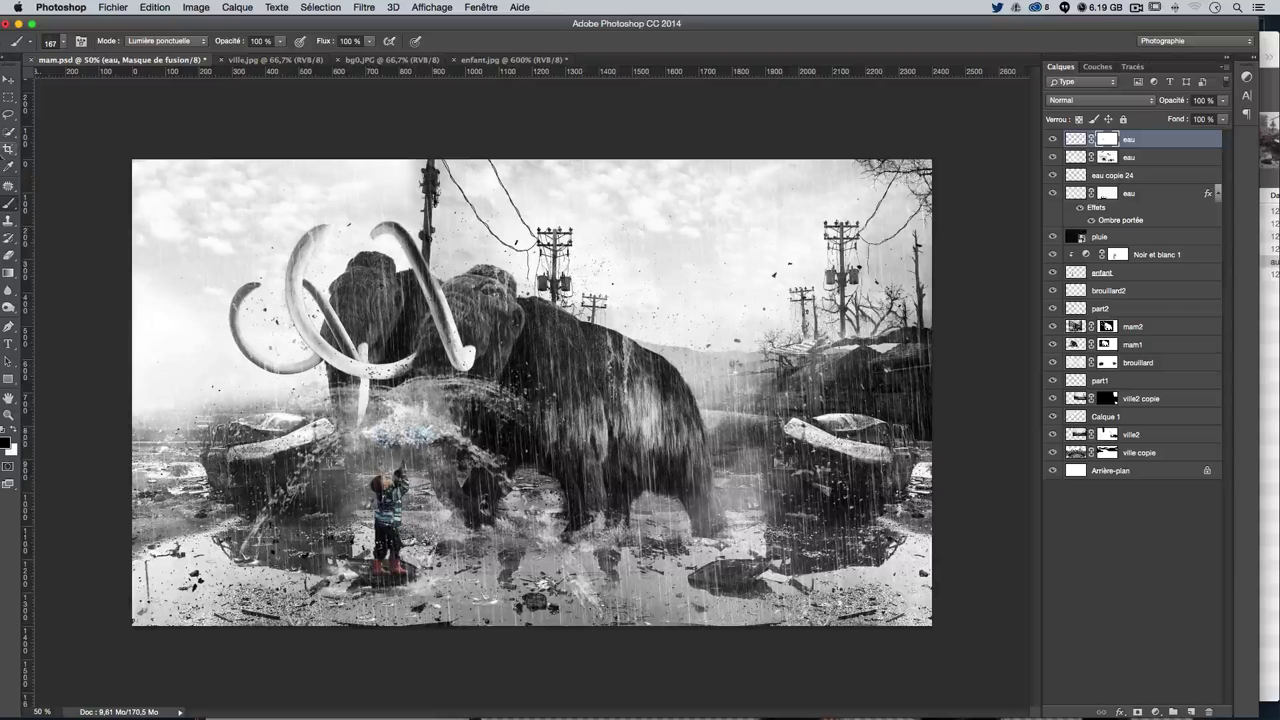
# Switch to a soft round brush at 54 px, and toggle the eau layer to compare
pyautogui.click(62, 42)
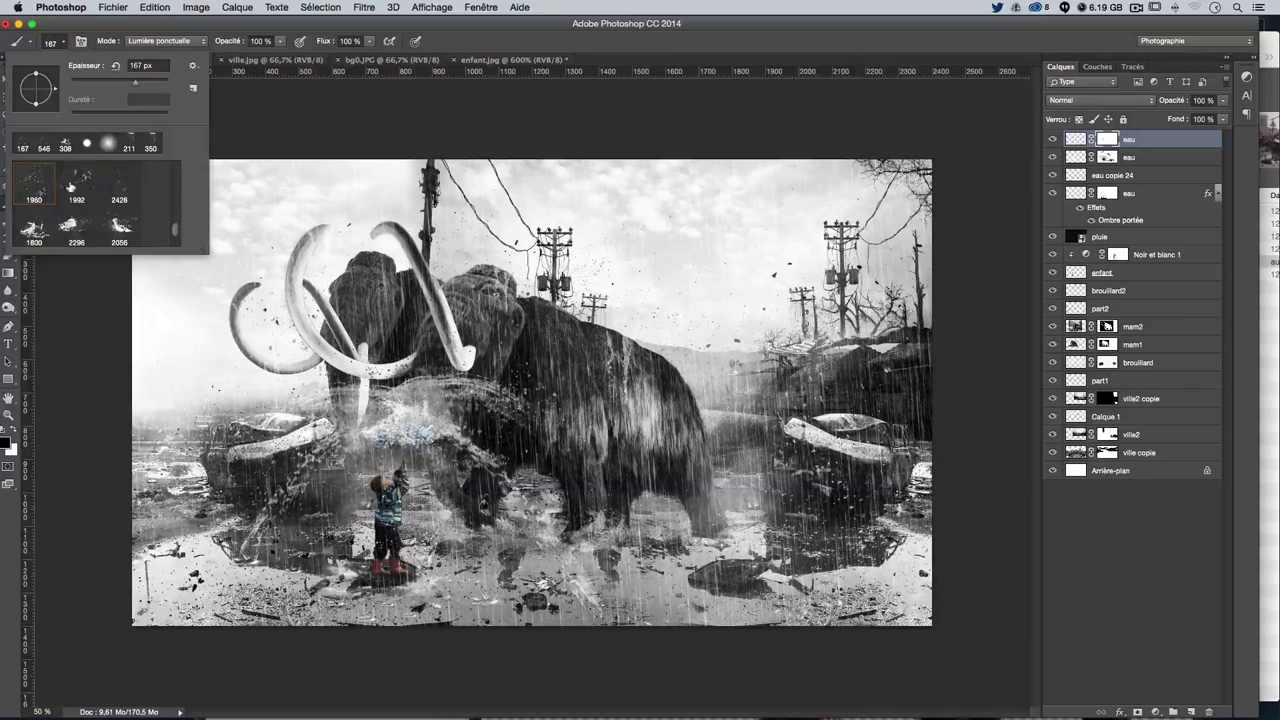
pyautogui.scroll(5, 70, 186)
pyautogui.click(90, 146)
pyautogui.press('Return')
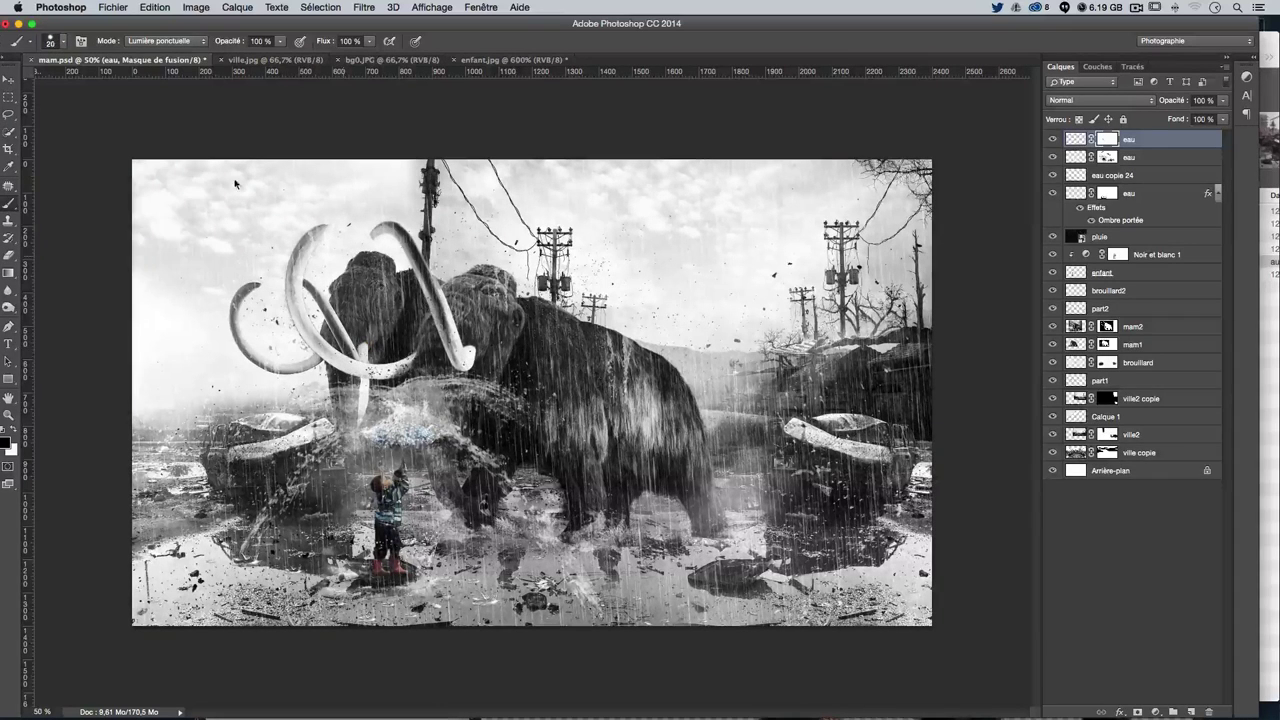
pyautogui.click(58, 44)
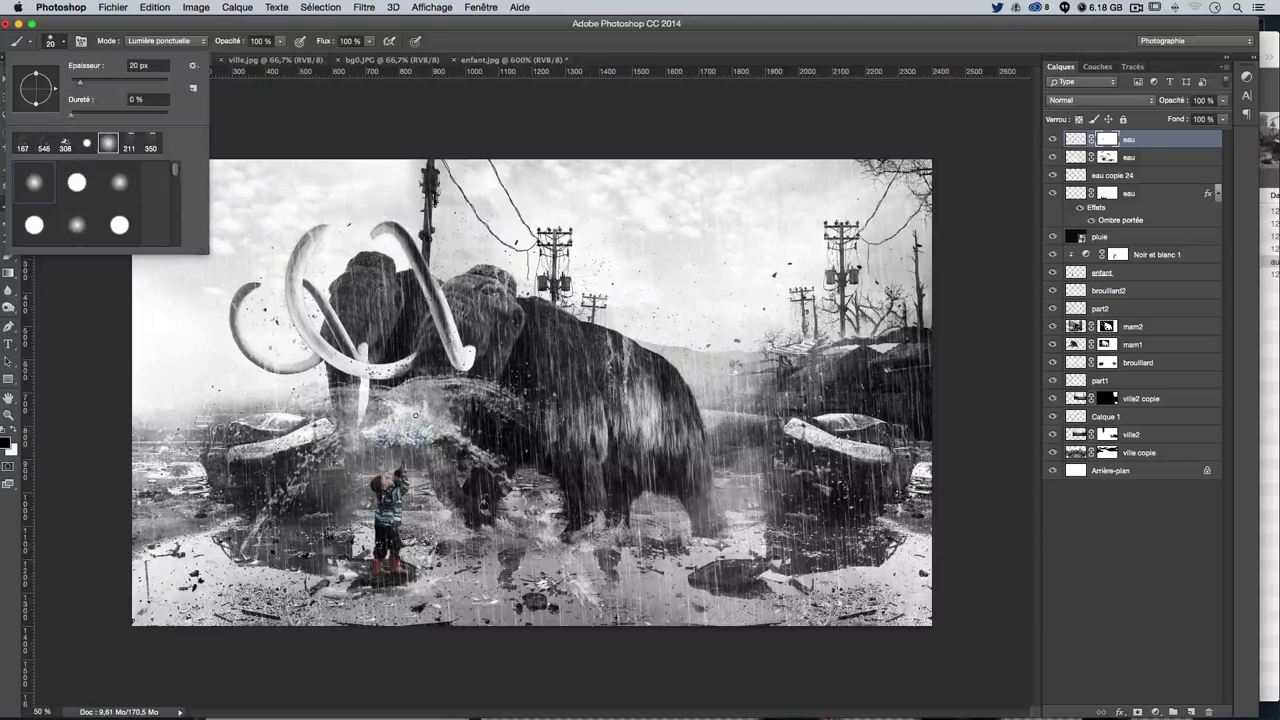
pyautogui.press('Return')
pyautogui.moveTo(415, 413); pyautogui.dragTo(398, 440)
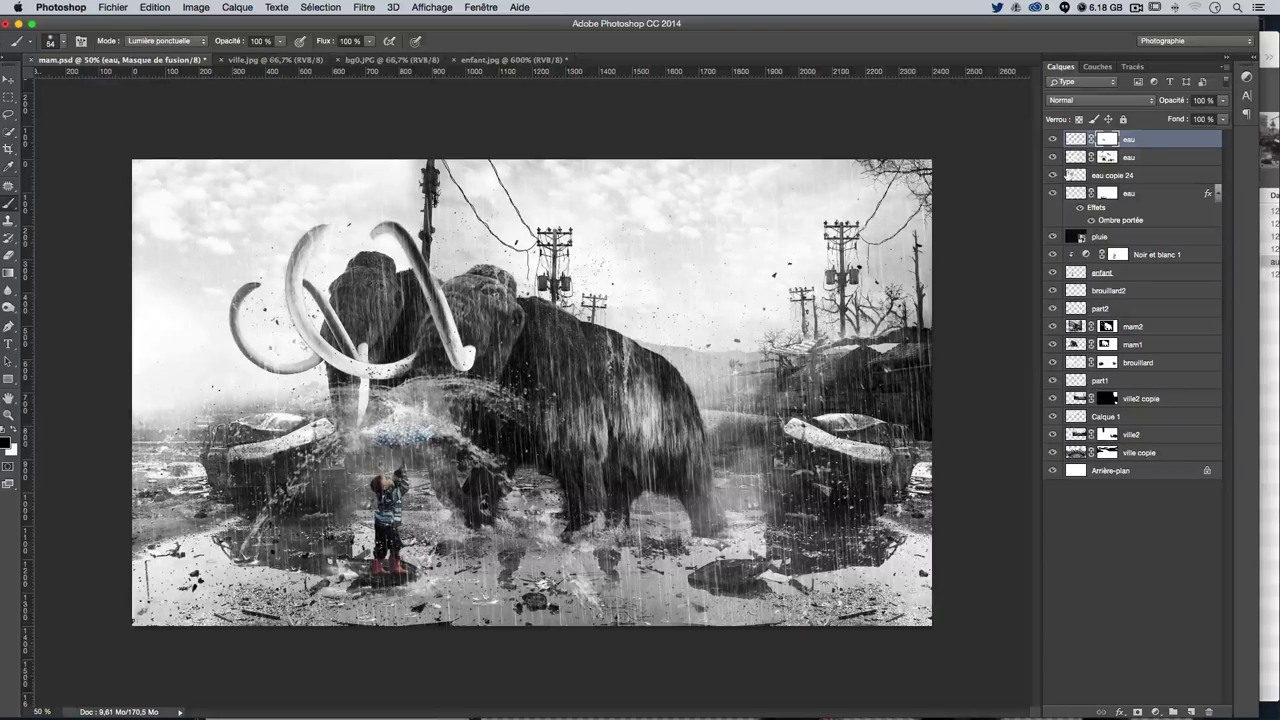
pyautogui.click(1052, 140)
pyautogui.click(1052, 140)
pyautogui.click(1052, 140)
pyautogui.click(1052, 140)
# Choose the 320 splash brush preset
pyautogui.click(50, 43)
pyautogui.scroll(-5, 100, 200)
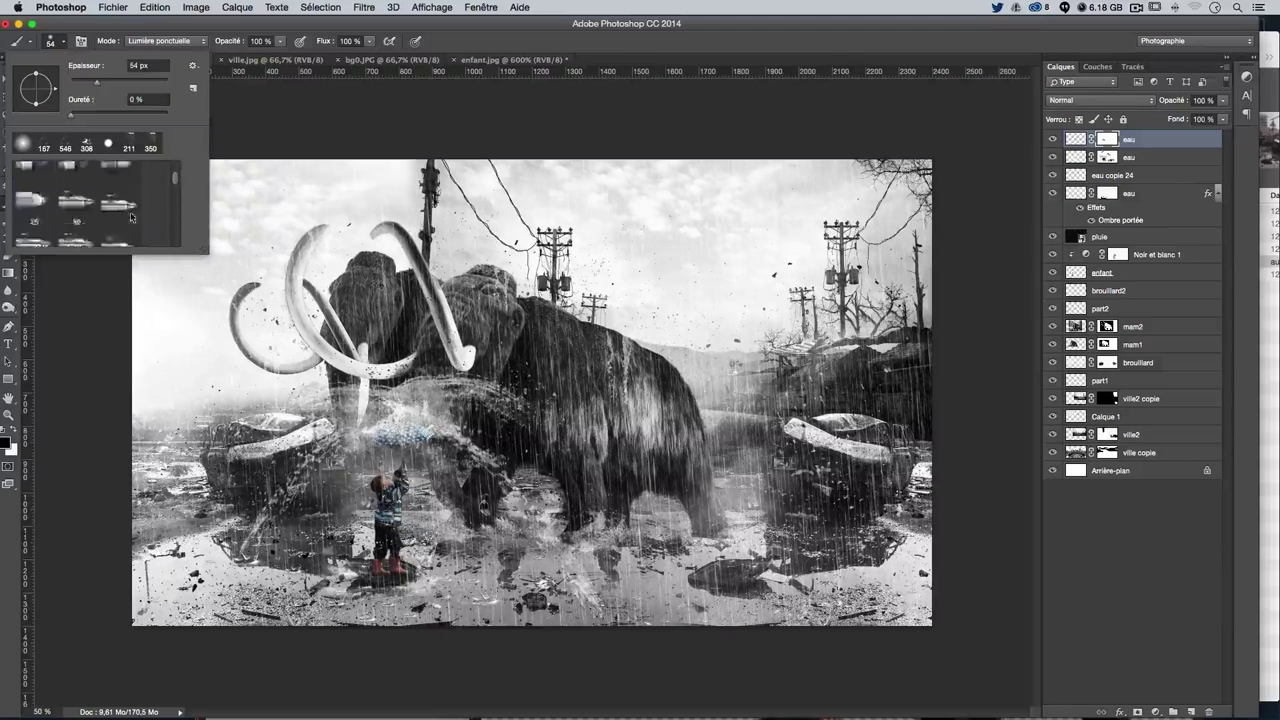
pyautogui.scroll(-5, 115, 205)
pyautogui.scroll(-5, 130, 217)
pyautogui.scroll(-3, 130, 217)
pyautogui.scroll(-3, 130, 217)
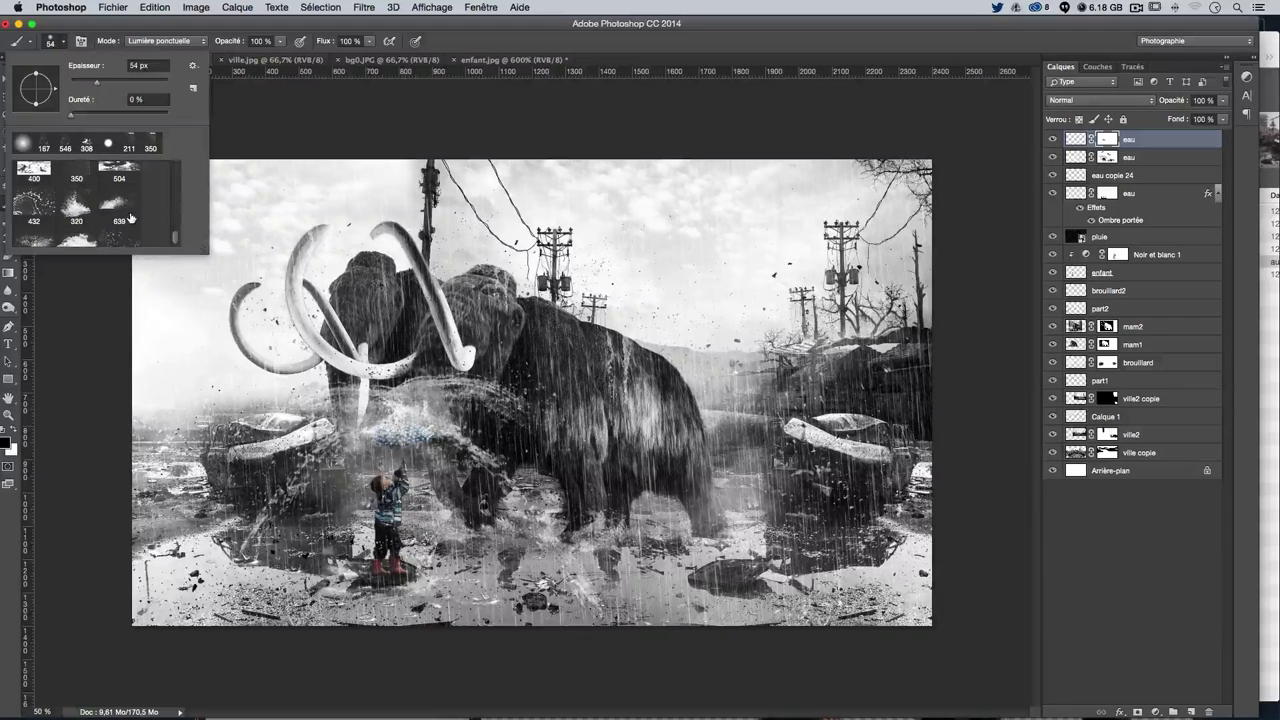
pyautogui.click(80, 210)
pyautogui.click(786, 436)
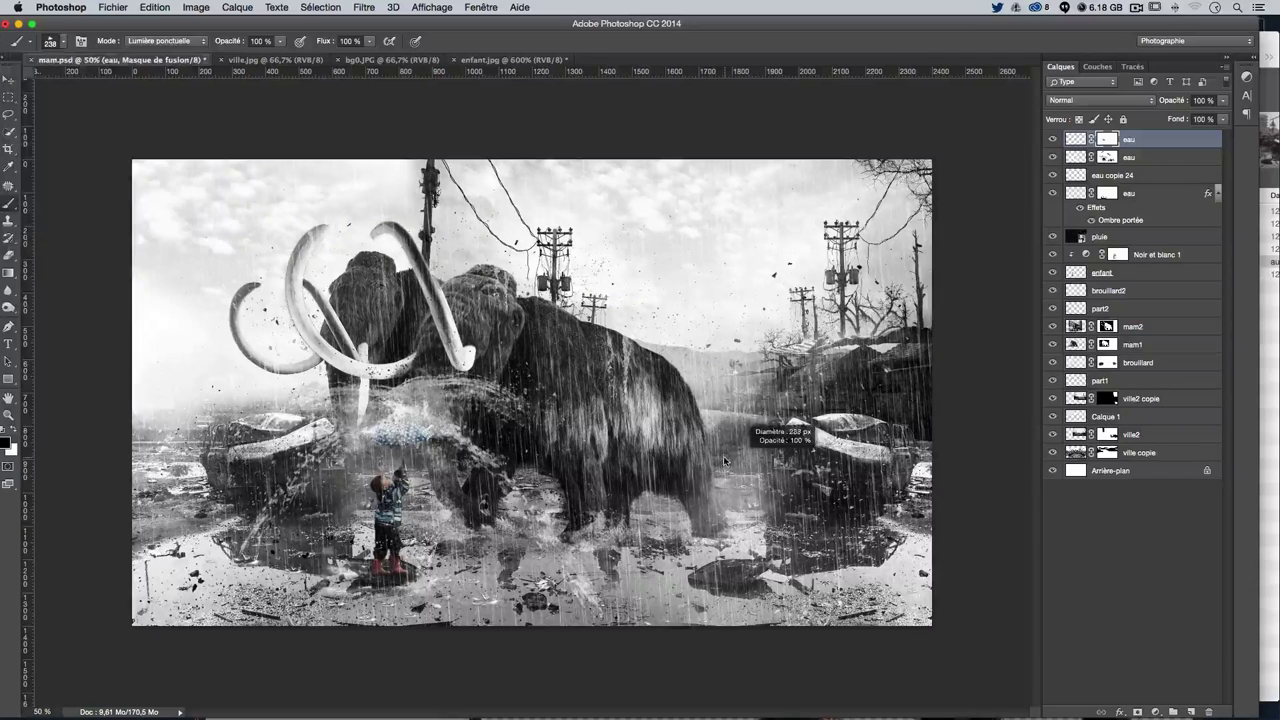
# Paint the eau mask near the rear legs, then paint white splashes on the layer itself
pyautogui.moveTo(710, 535); pyautogui.dragTo(760, 505)
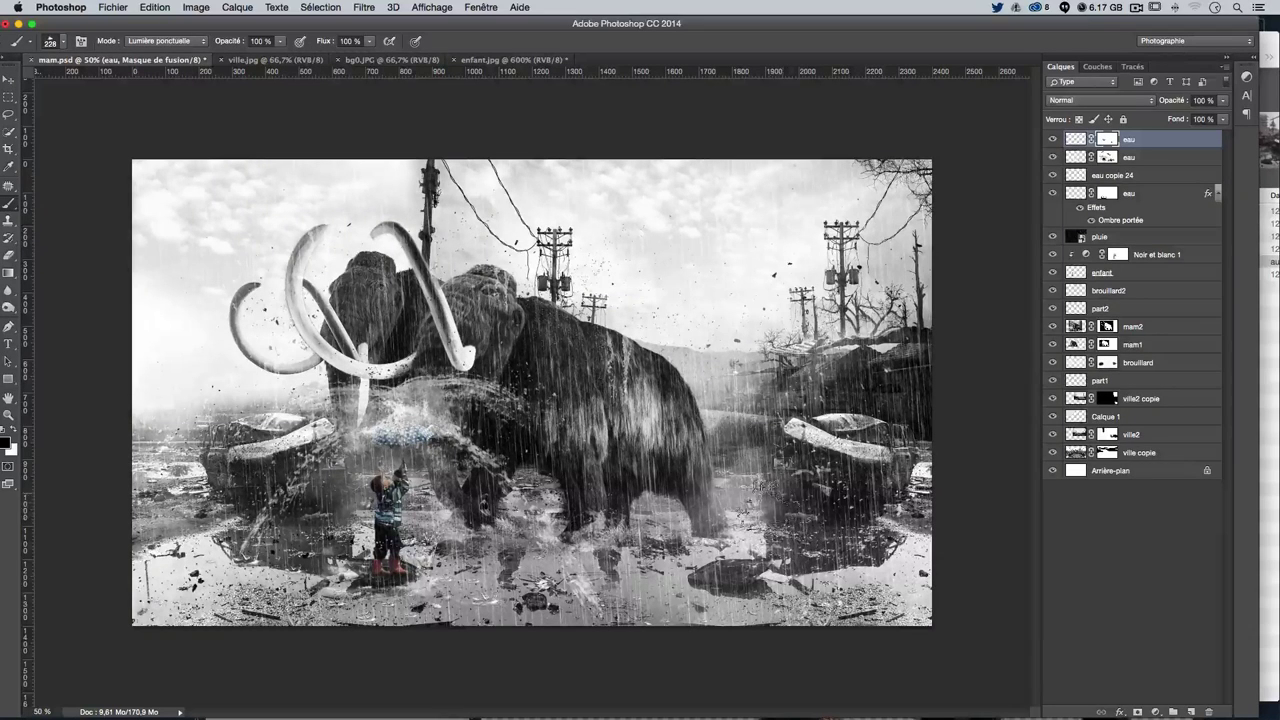
pyautogui.hotkey('ctrl', '2')
pyautogui.press('x')
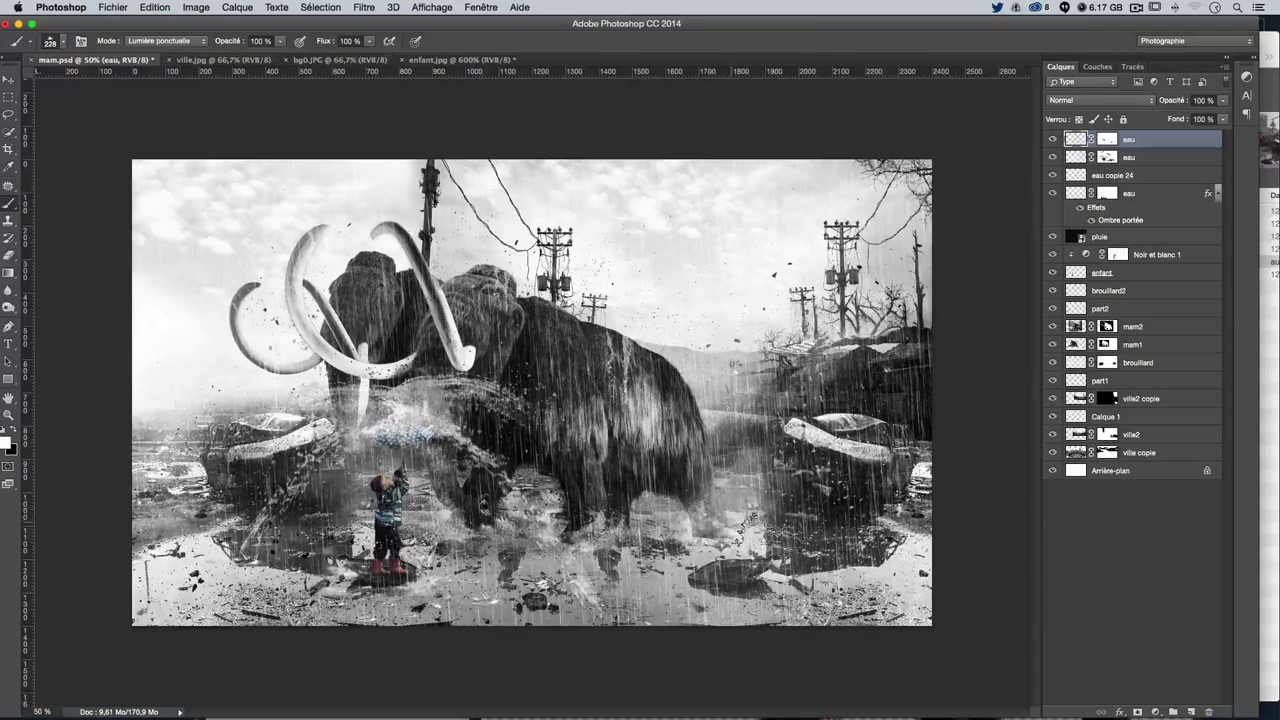
pyautogui.moveTo(725, 517); pyautogui.dragTo(690, 550)
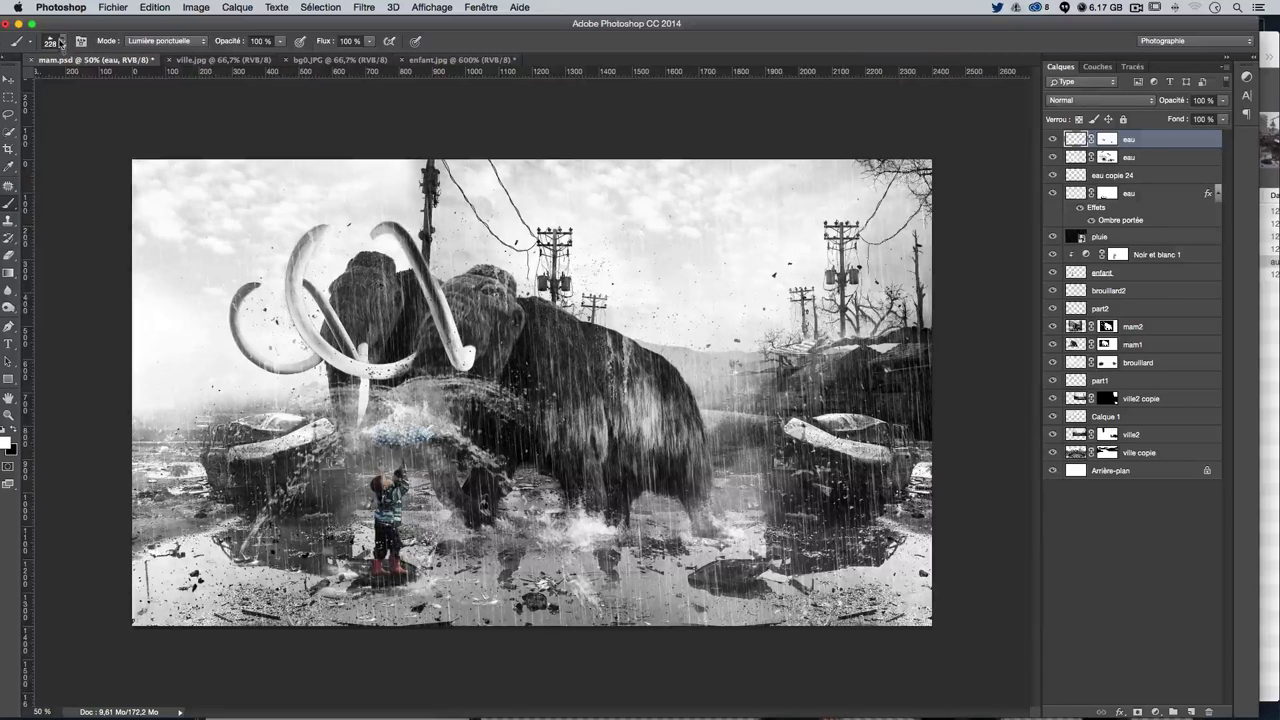
# Try stamping the 1956 water-drip brush at 596 px over the left mammoth's head, then undo
pyautogui.click(63, 44)
pyautogui.scroll(2, 95, 205)
pyautogui.scroll(2, 95, 205)
pyautogui.scroll(2, 95, 205)
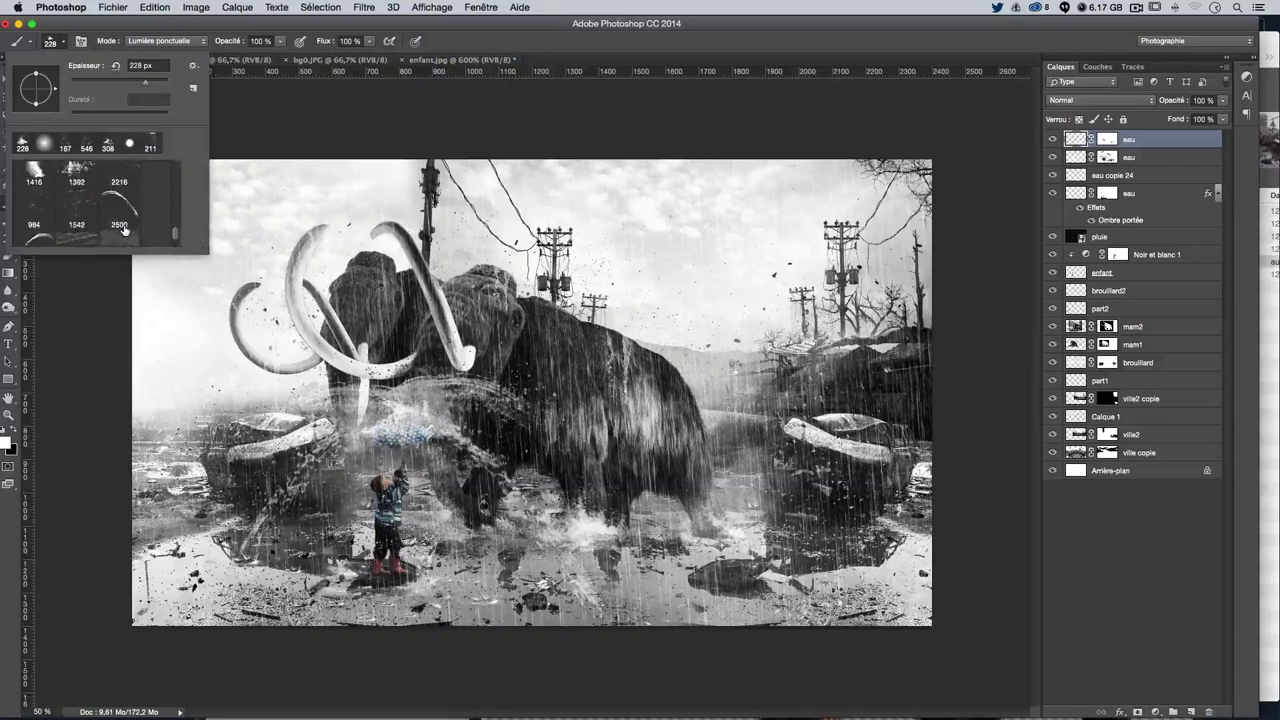
pyautogui.scroll(2, 95, 205)
pyautogui.scroll(2, 123, 231)
pyautogui.scroll(2, 125, 231)
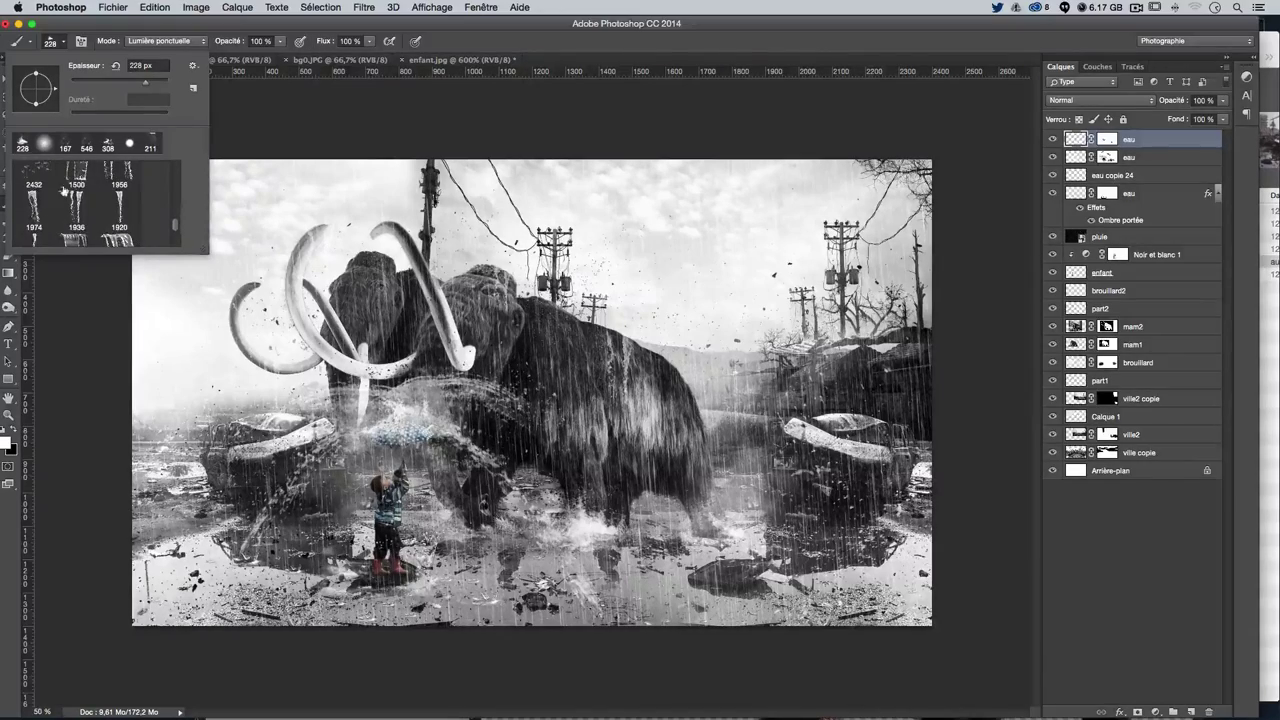
pyautogui.click(119, 178)
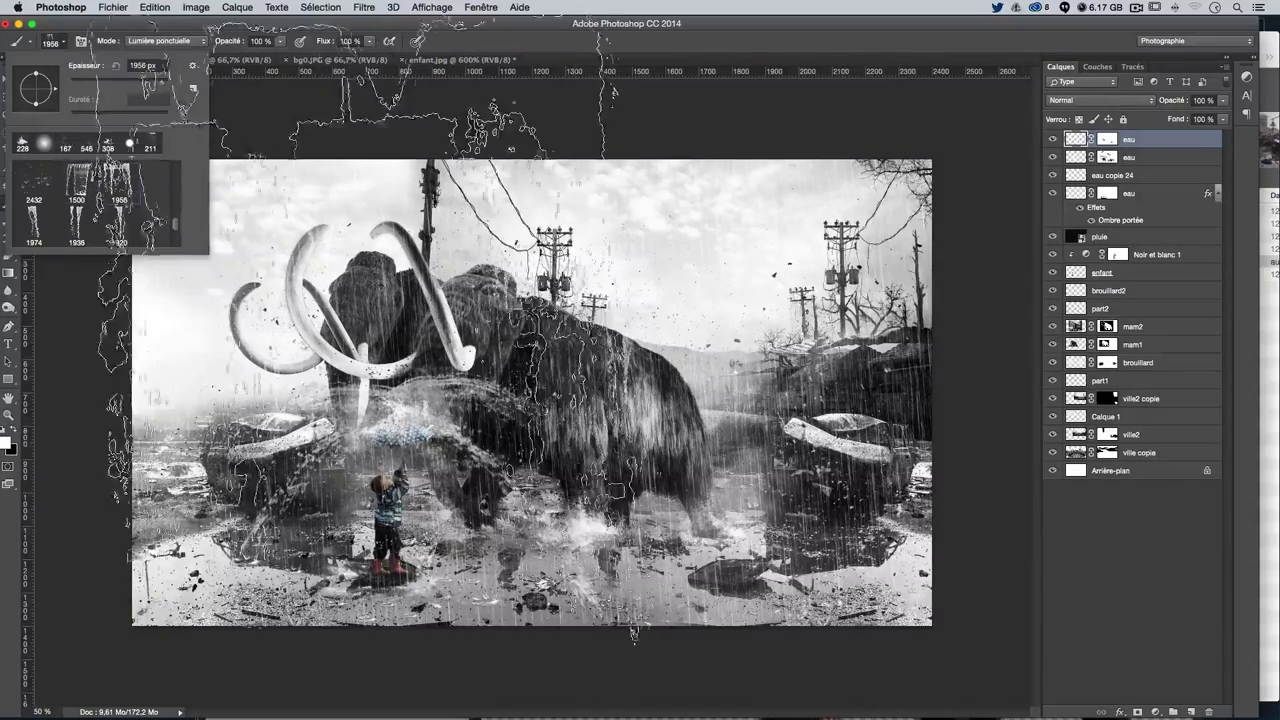
pyautogui.moveTo(640, 340); pyautogui.dragTo(520, 340)
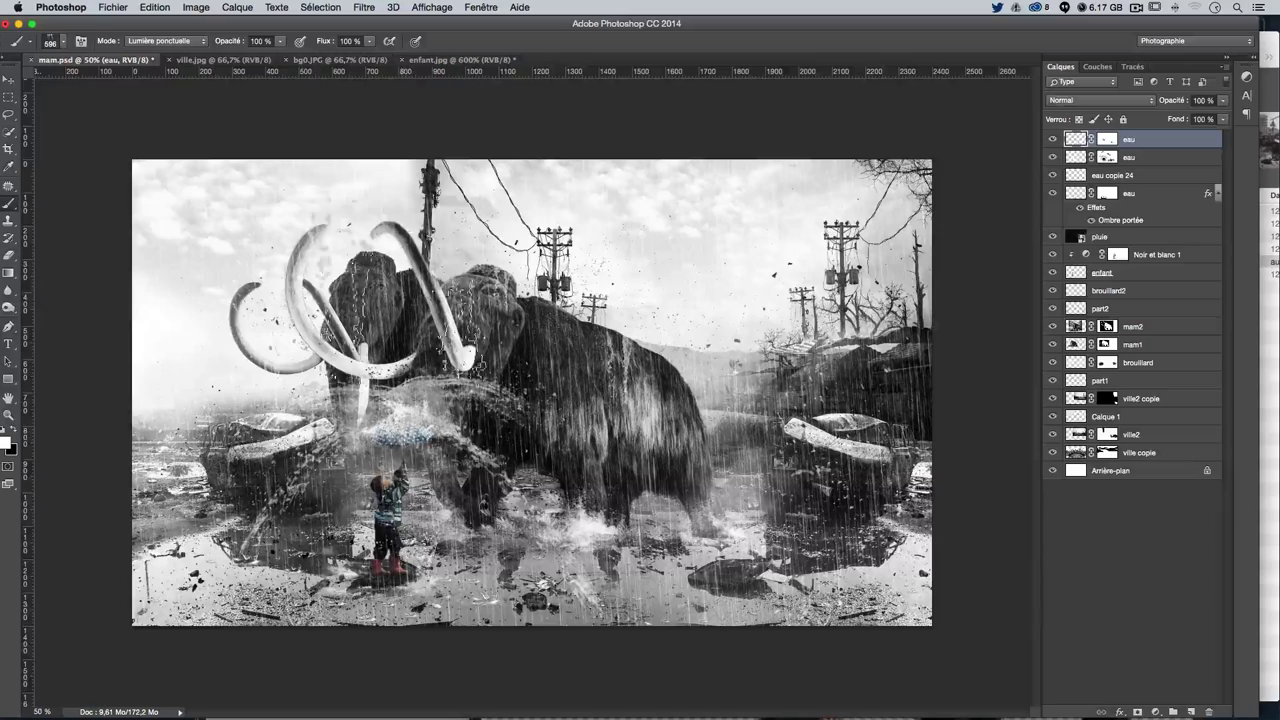
pyautogui.click(390, 290)
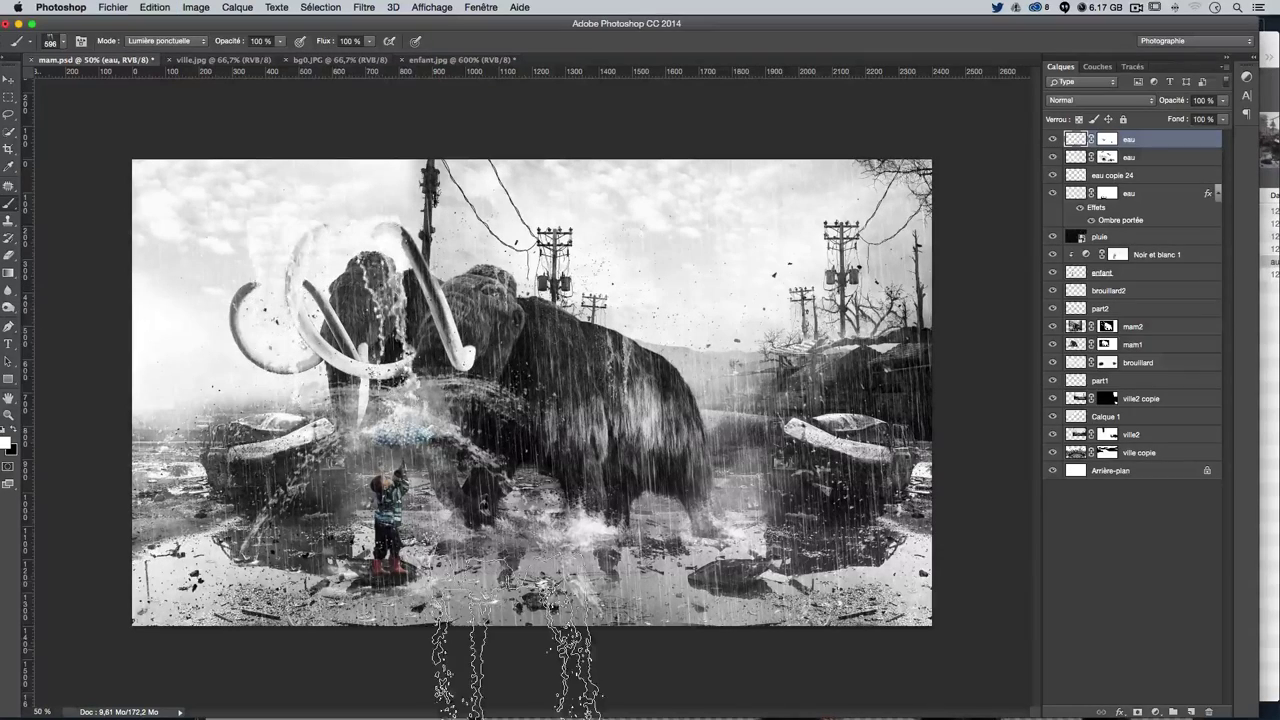
pyautogui.hotkey('ctrl', 'z')
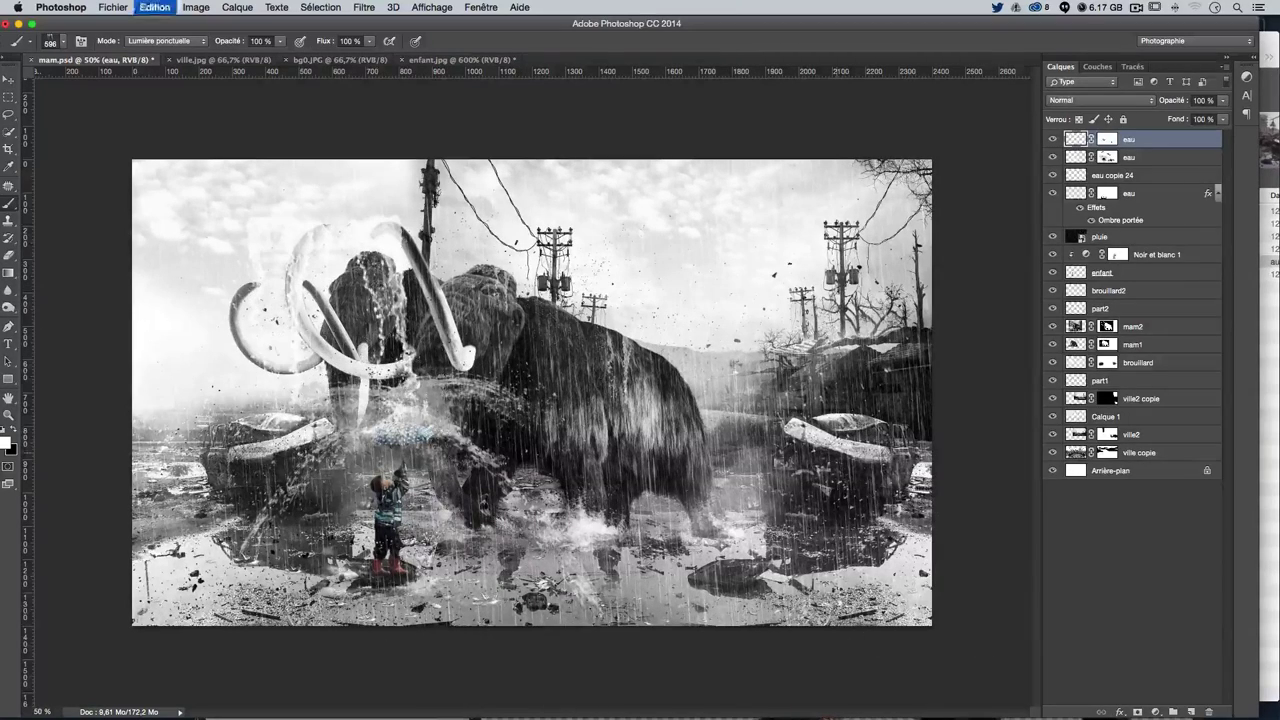
# Create masked layer Calque 2 and set a soft round brush to about 113 px
pyautogui.click(1191, 711)
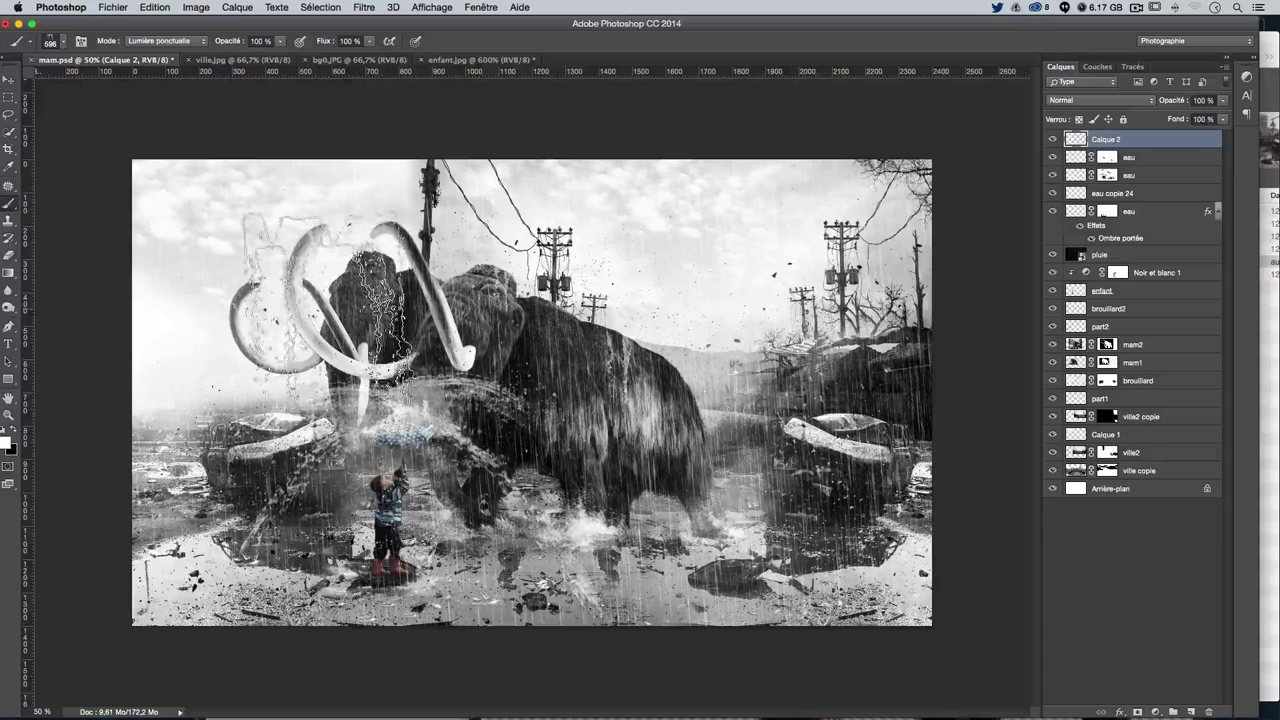
pyautogui.click(1138, 711)
pyautogui.click(56, 42)
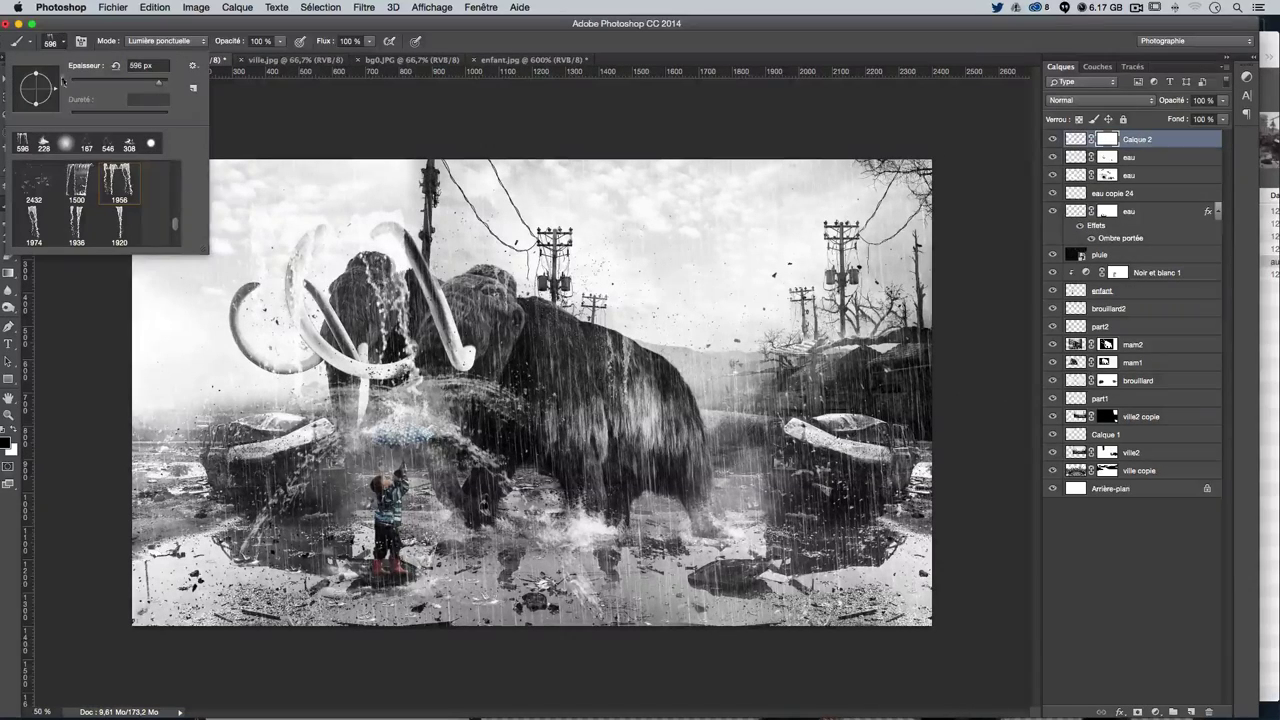
pyautogui.click(60, 145)
pyautogui.moveTo(429, 171); pyautogui.dragTo(400, 171)
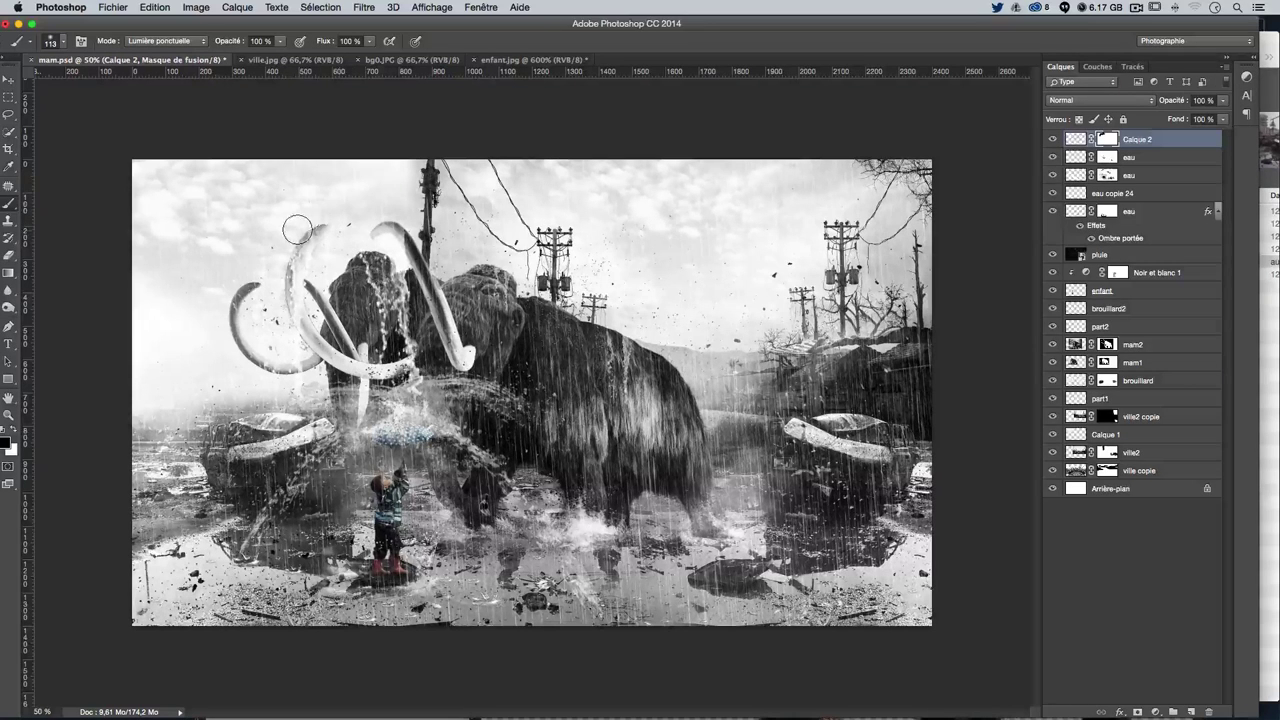
pyautogui.press('[')
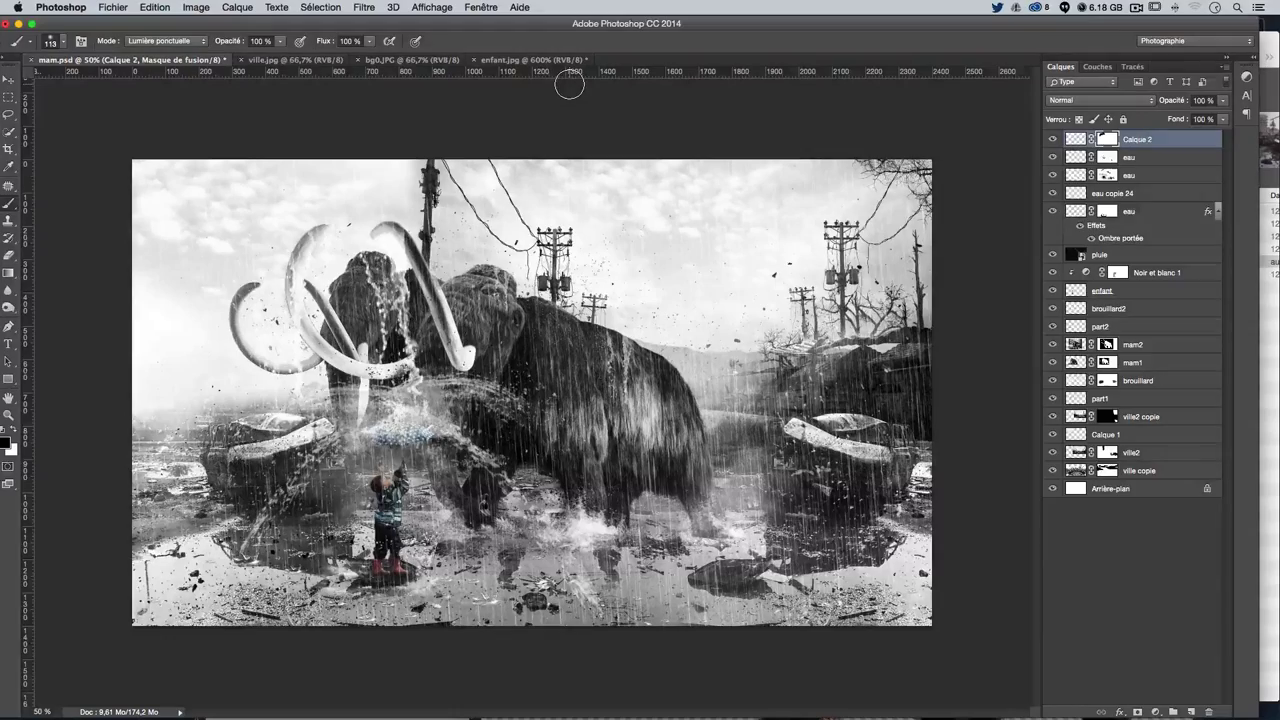
# Zoom and pan onto the left mammoth's head until its eye fills the view at 500 %
pyautogui.hotkey('ctrl', '+')
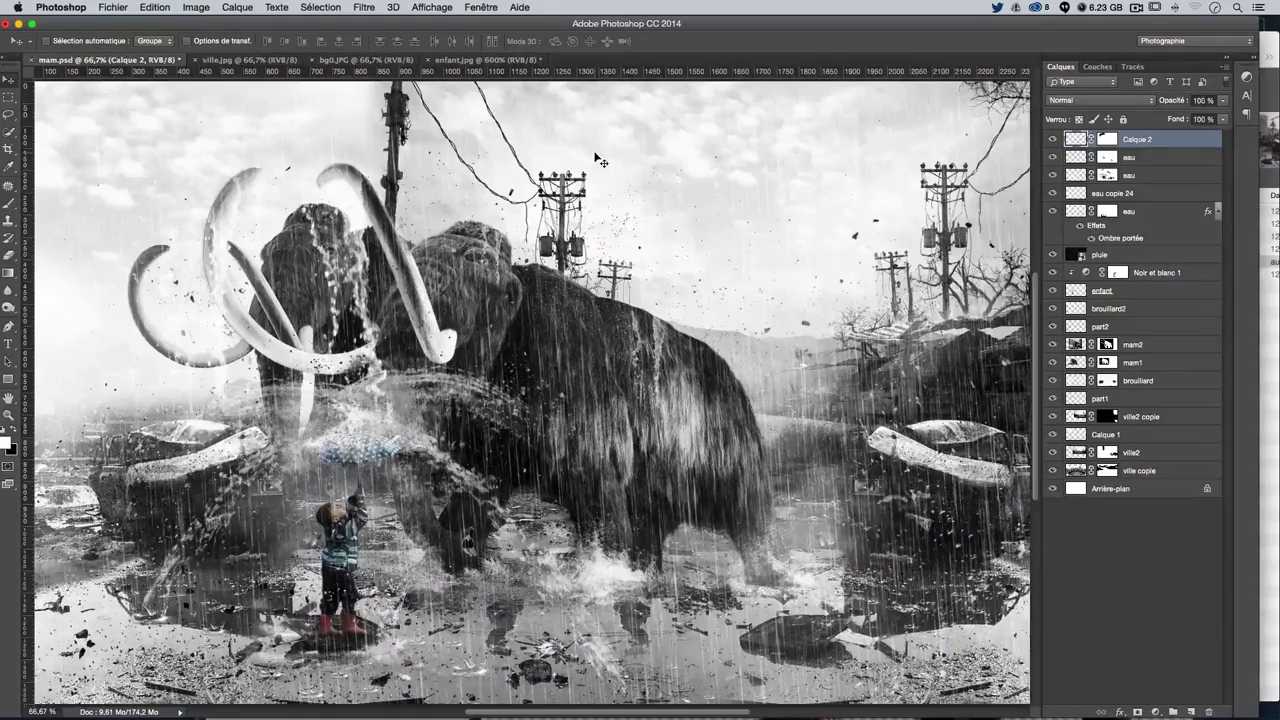
pyautogui.hotkey('ctrl', '+')
pyautogui.hotkey('ctrl', '+')
pyautogui.moveTo(407, 230); pyautogui.dragTo(567, 405)
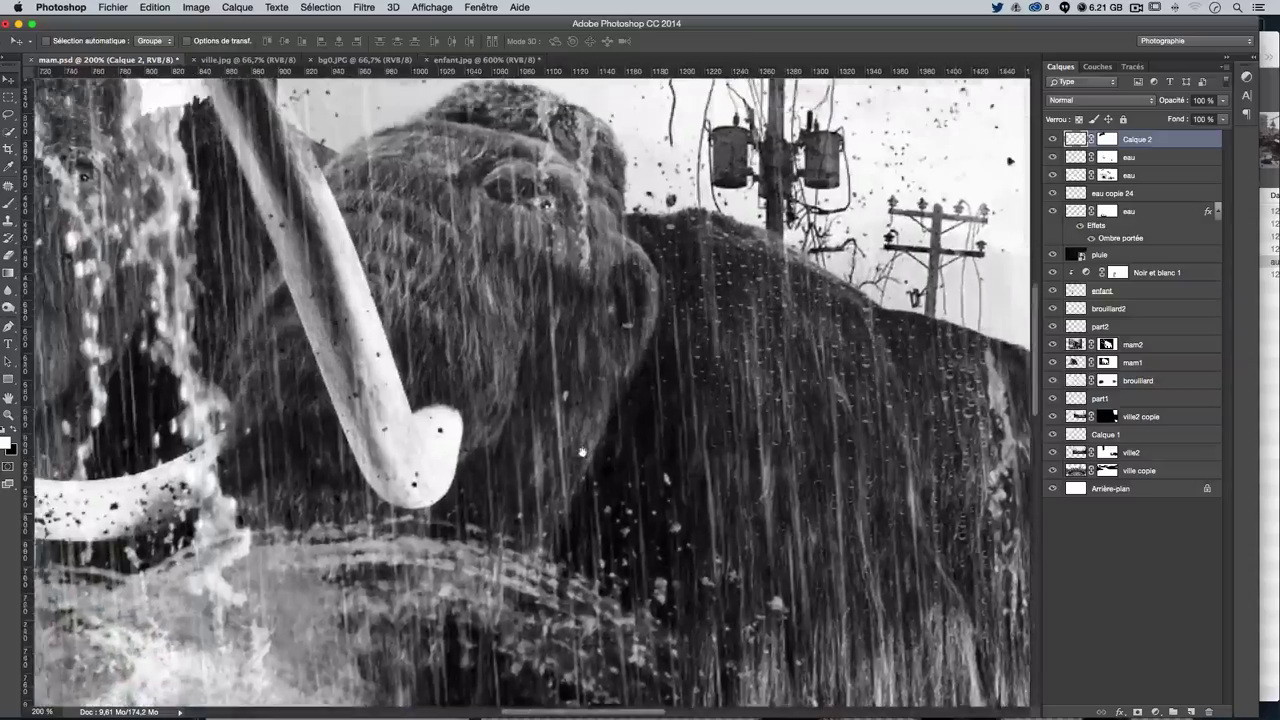
pyautogui.scroll(3, 567, 405)
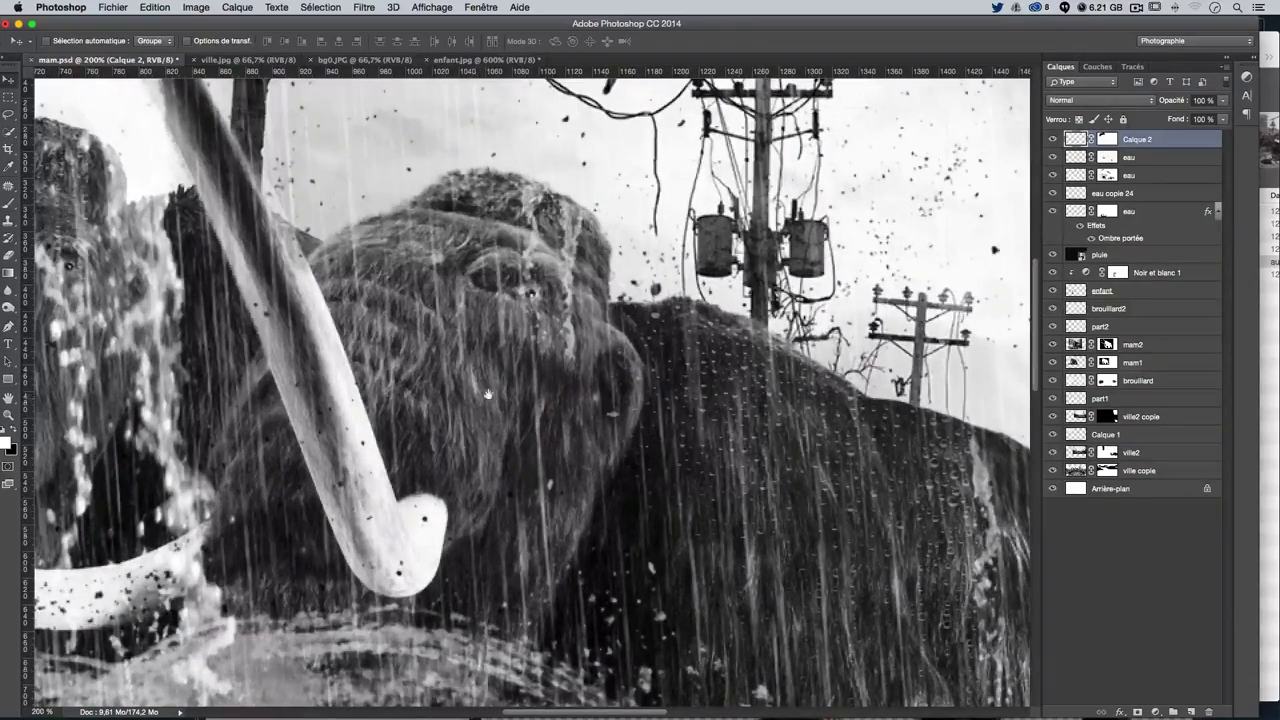
pyautogui.scroll(-3, 560, 320)
pyautogui.hscroll(-3, 560, 320)
pyautogui.scroll(-5, 456, 432)
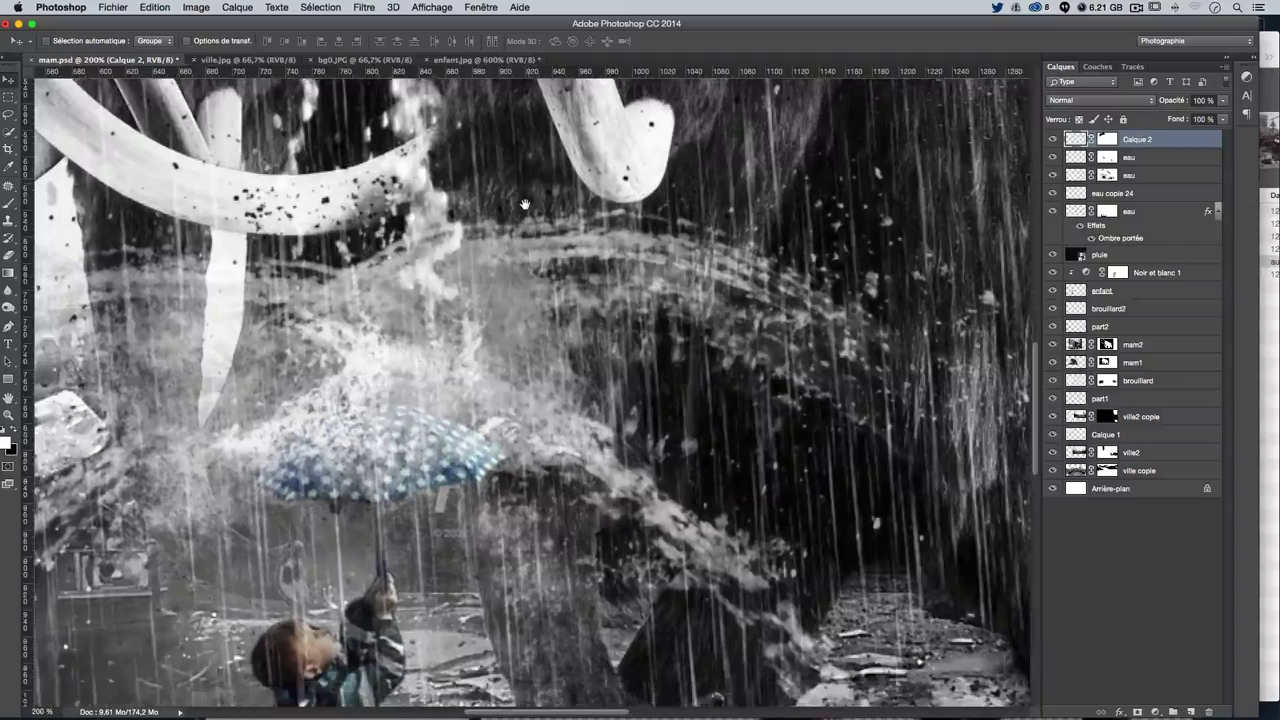
pyautogui.scroll(5, 440, 470)
pyautogui.scroll(3, 430, 500)
pyautogui.hscroll(2, 430, 500)
pyautogui.scroll(2, 415, 530)
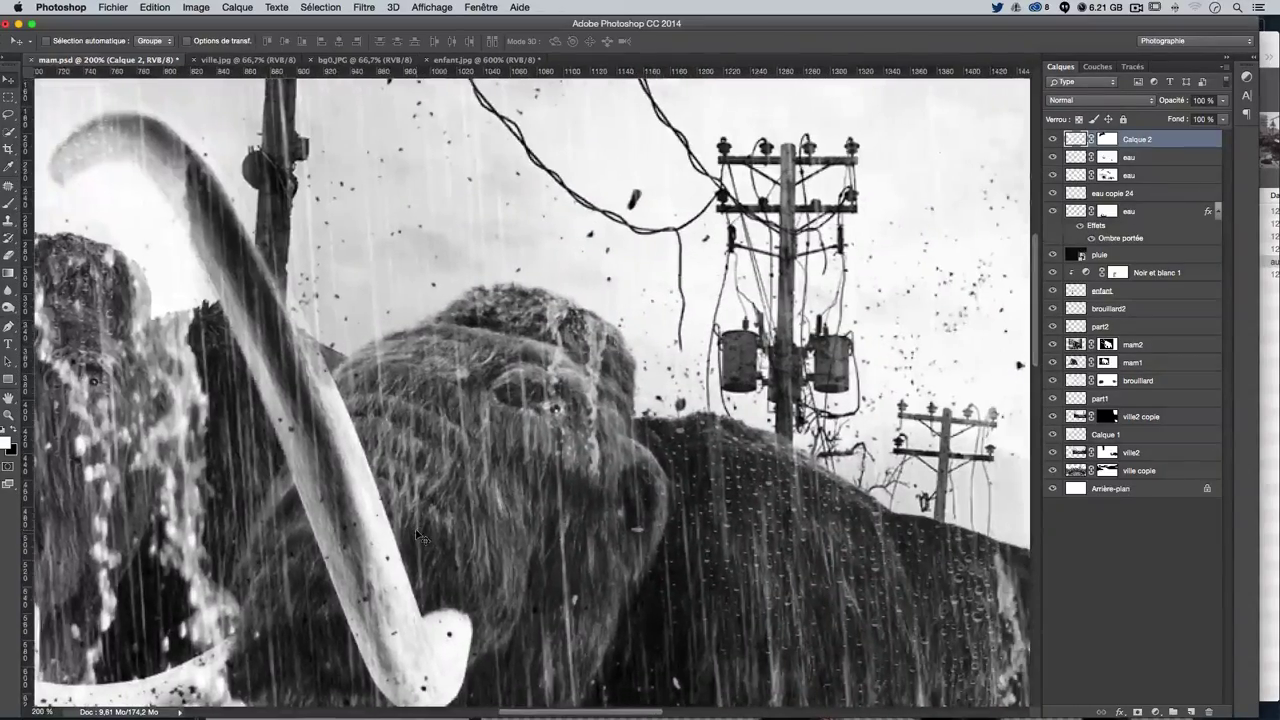
pyautogui.scroll(2, 430, 480)
pyautogui.scroll(2, 470, 400)
pyautogui.scroll(2, 505, 327)
pyautogui.scroll(5, 505, 327)
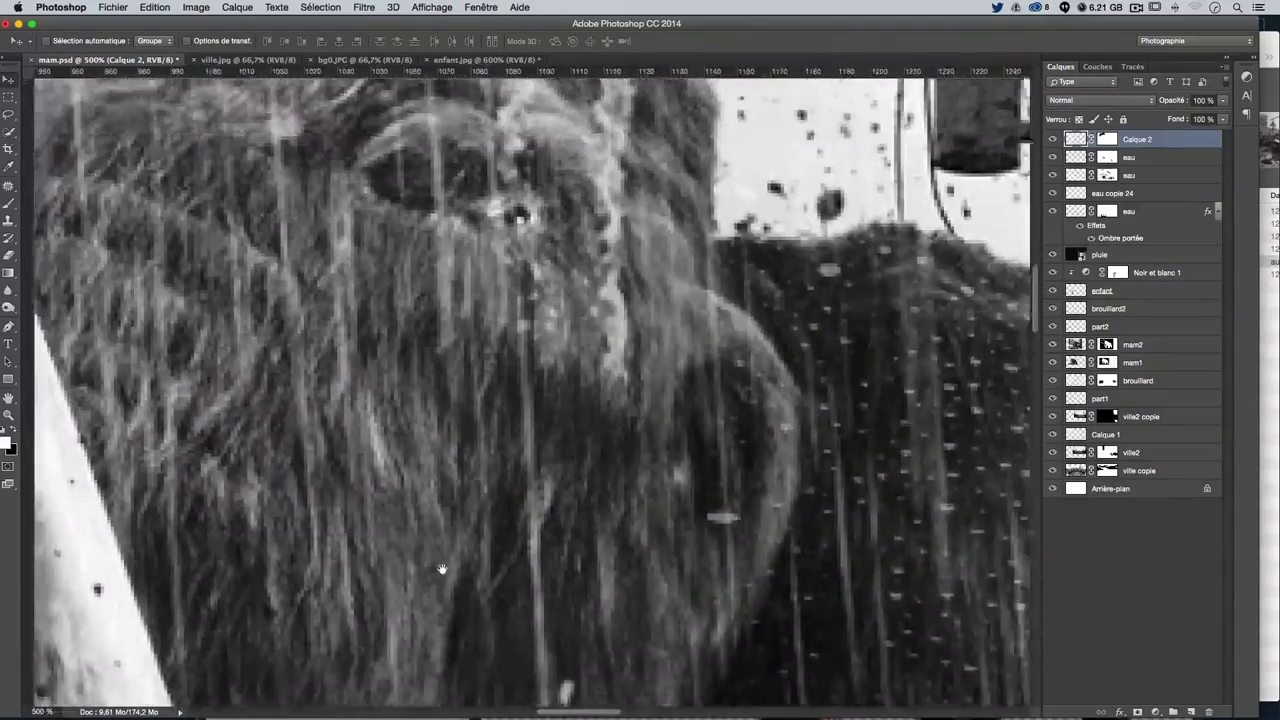
pyautogui.hscroll(2, 480, 300)
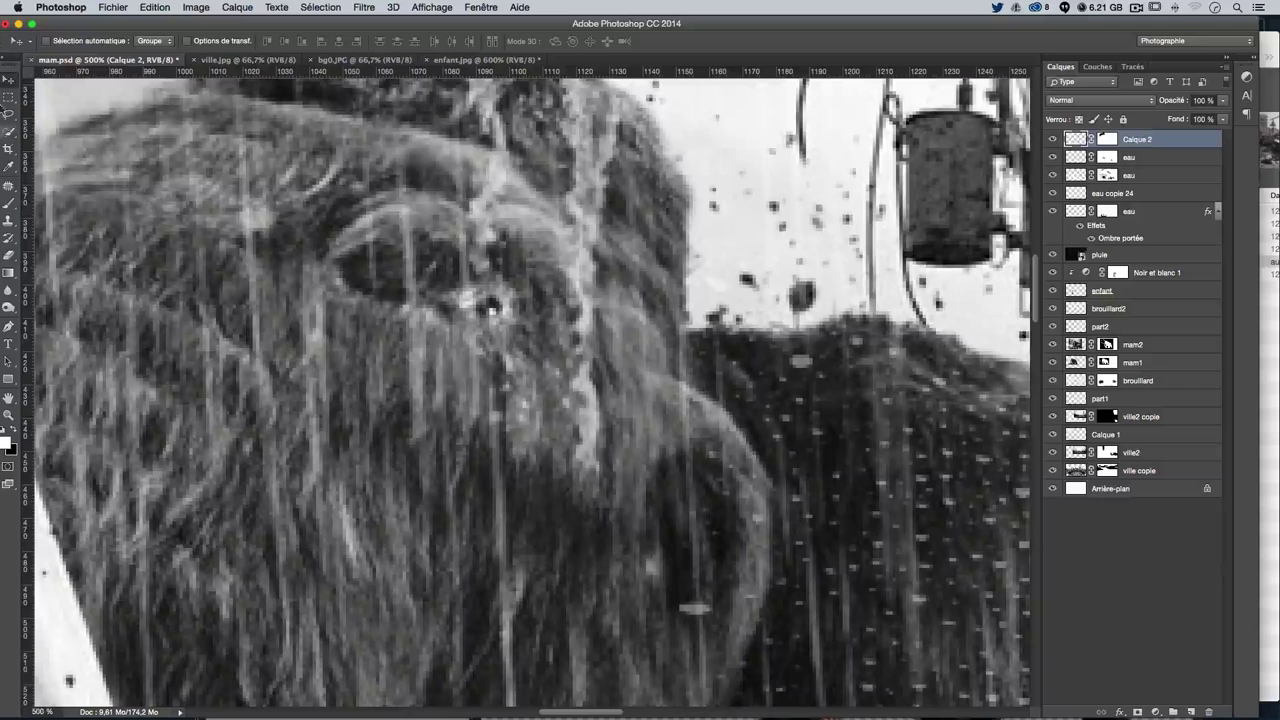
# Lasso the eye on mam2, copy it to Calque 3, and nudge it slightly left
pyautogui.press('l')
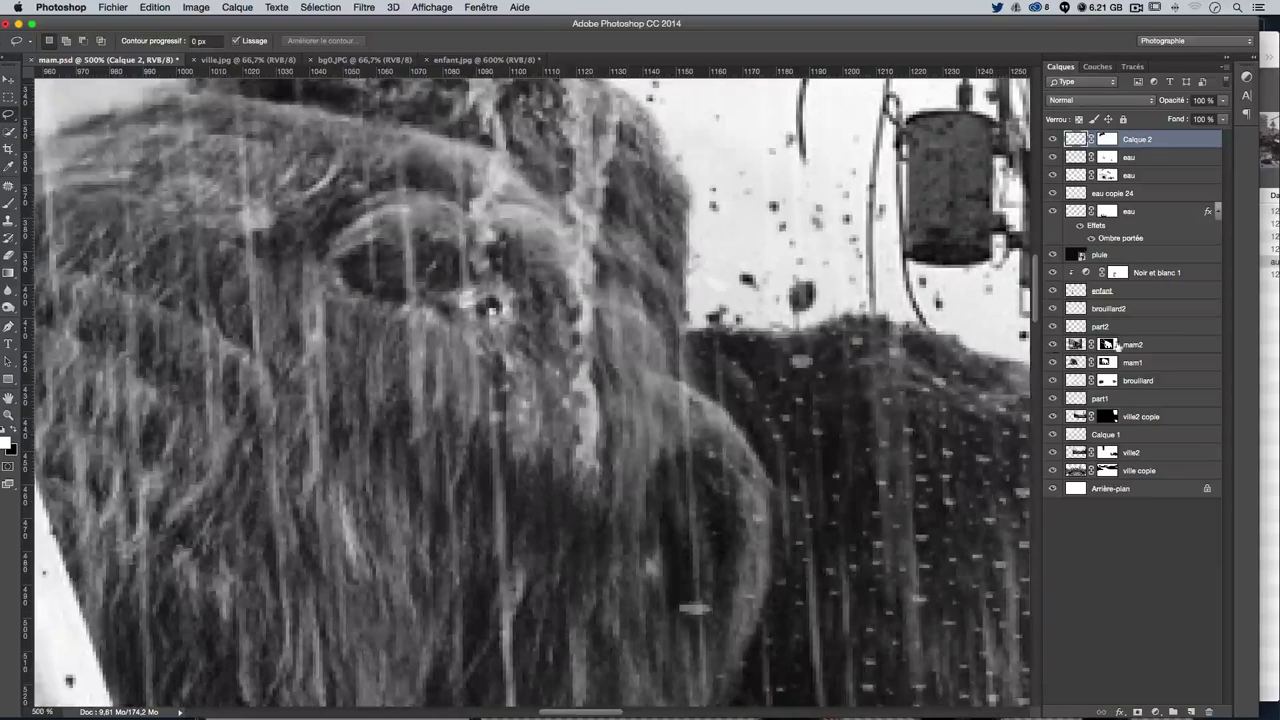
pyautogui.click(1135, 344)
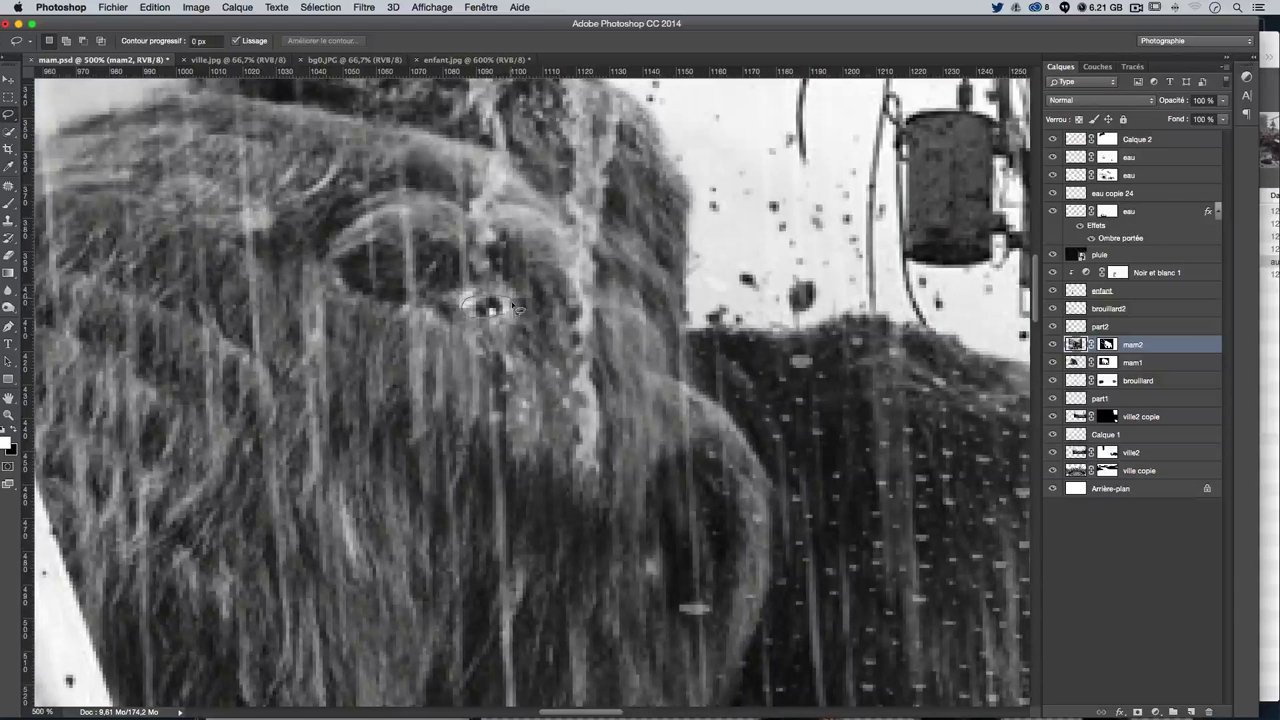
pyautogui.moveTo(507, 313); pyautogui.dragTo(512, 300)
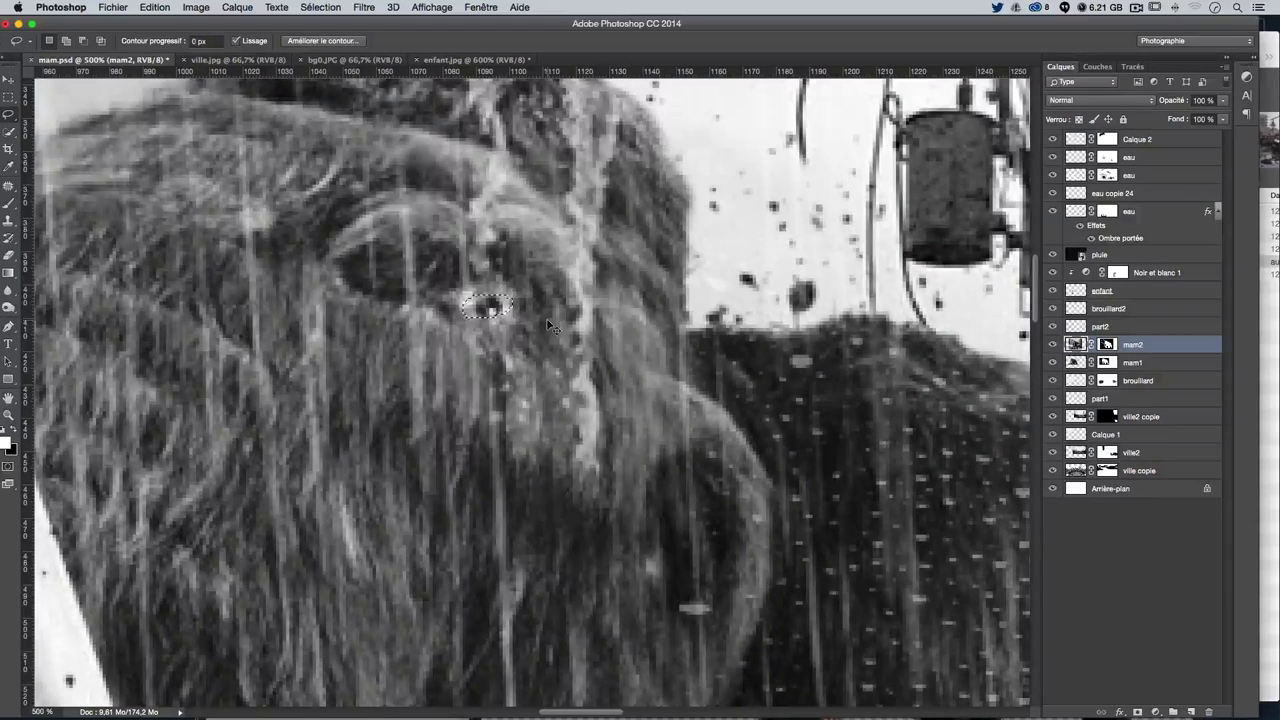
pyautogui.hotkey('ctrl', 'j')
pyautogui.click(15, 84)
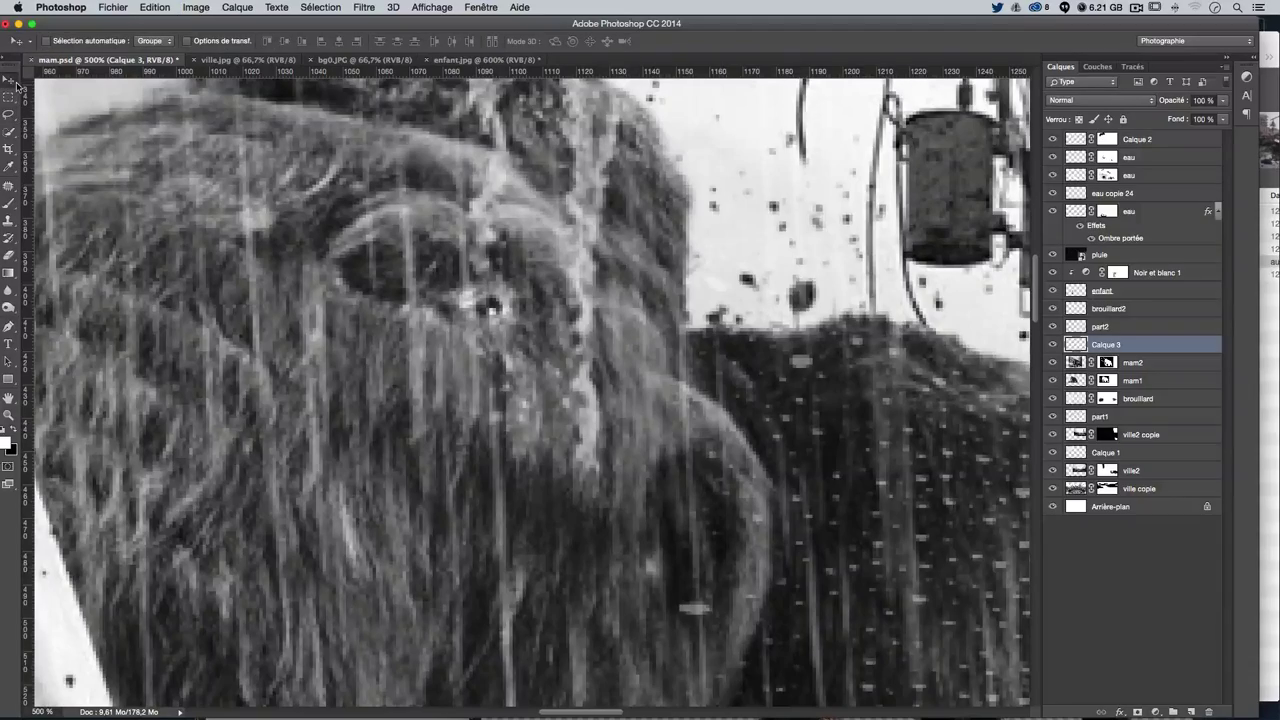
pyautogui.press('Left')
pyautogui.press('Right')
pyautogui.press('Left')
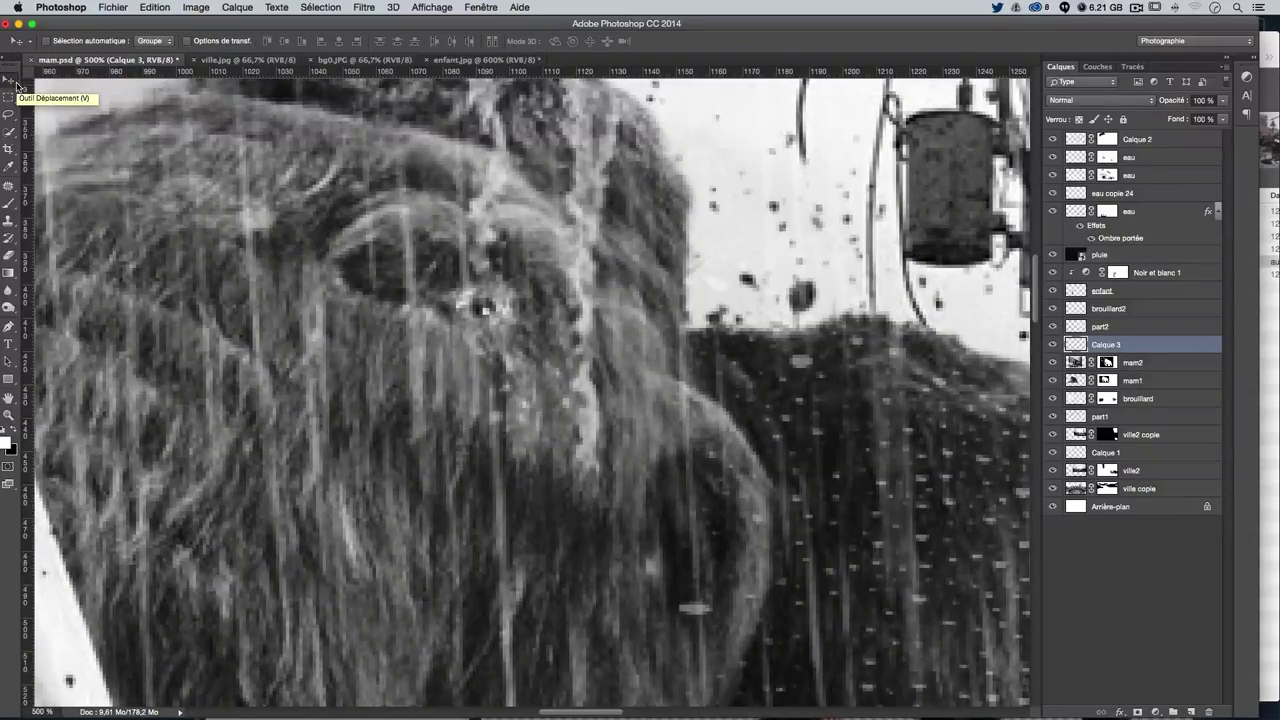
pyautogui.press('super+0')
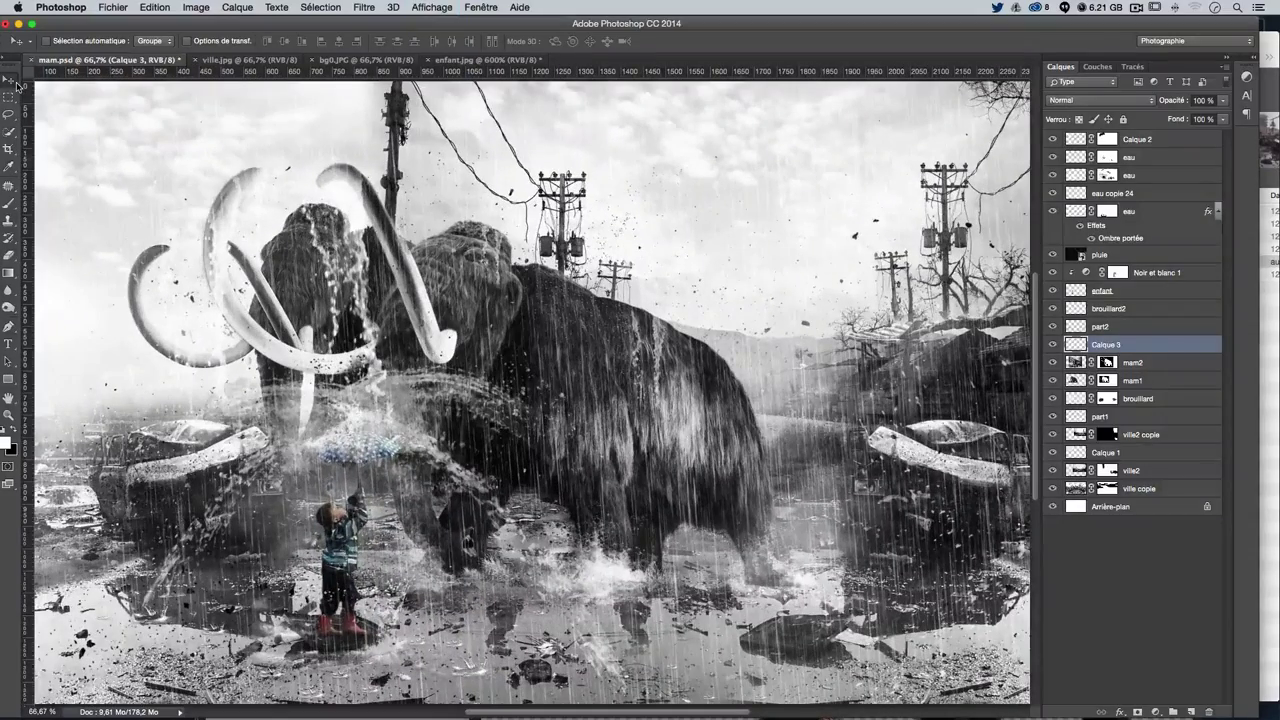
pyautogui.press('super+plus')
pyautogui.press('super+plus')
pyautogui.press('super+plus')
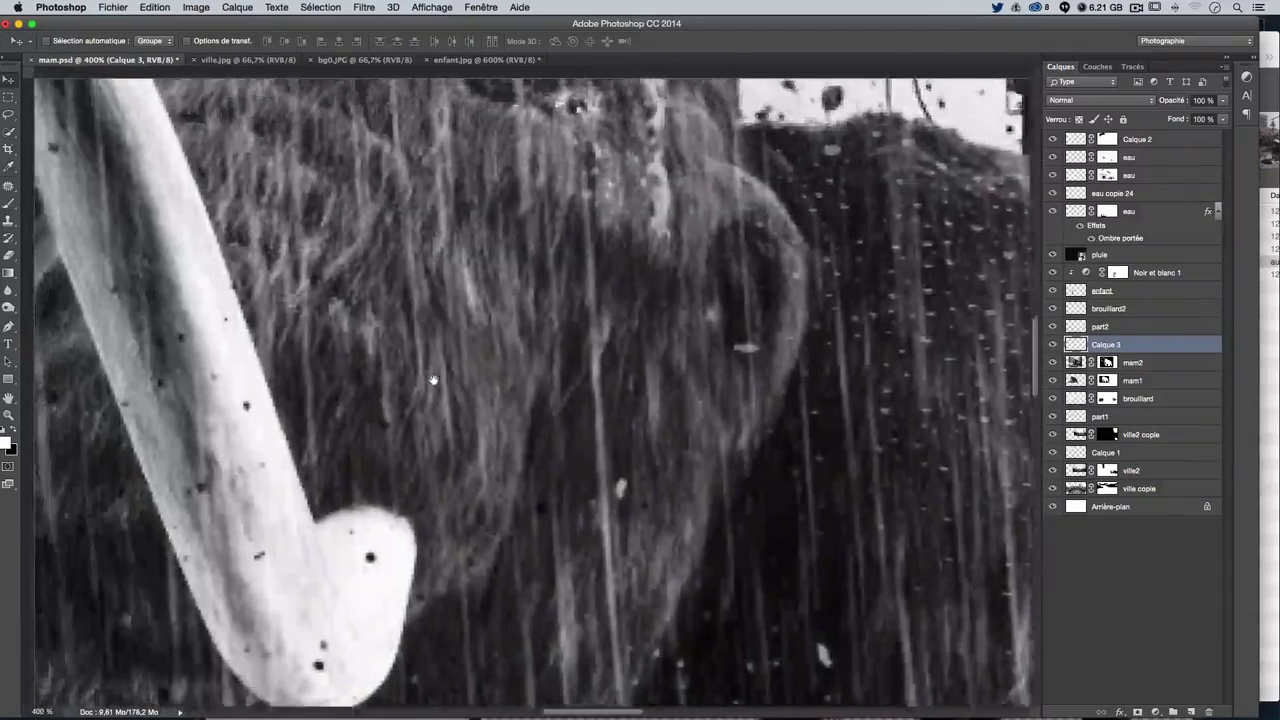
pyautogui.moveTo(433, 380); pyautogui.dragTo(478, 522)
pyautogui.press('super+r')
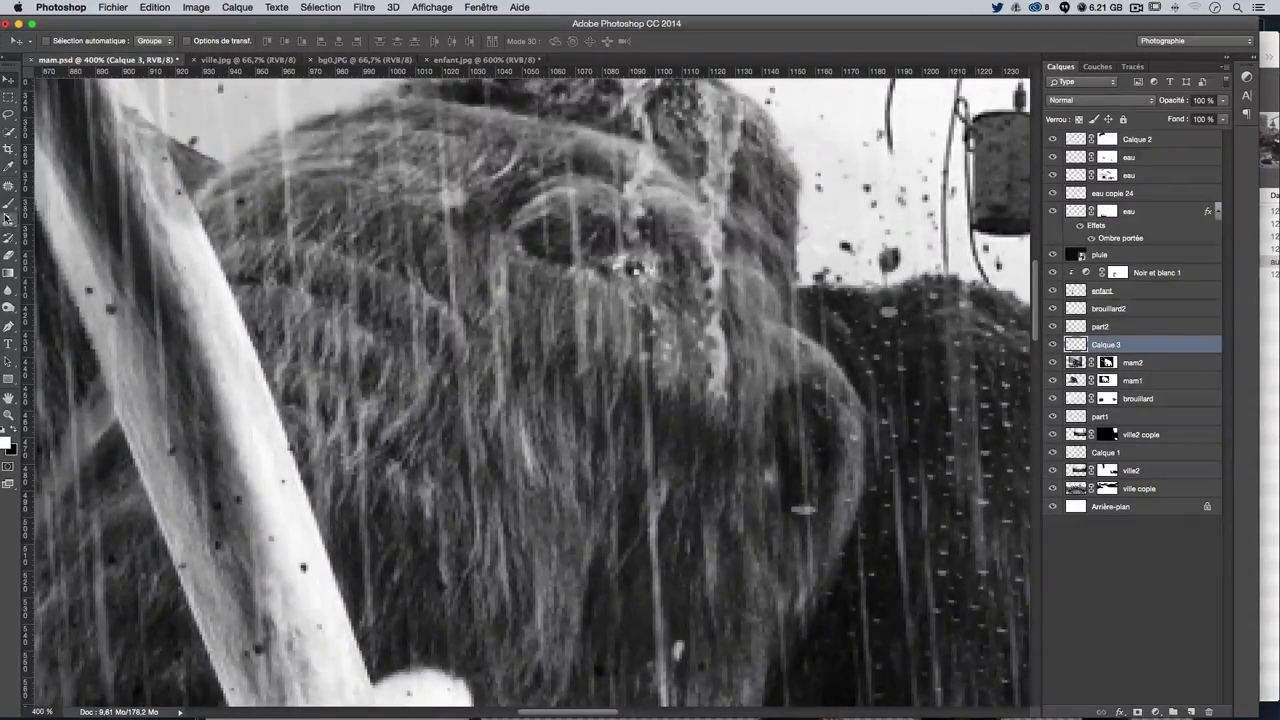
pyautogui.click(8, 255)
pyautogui.click(58, 42)
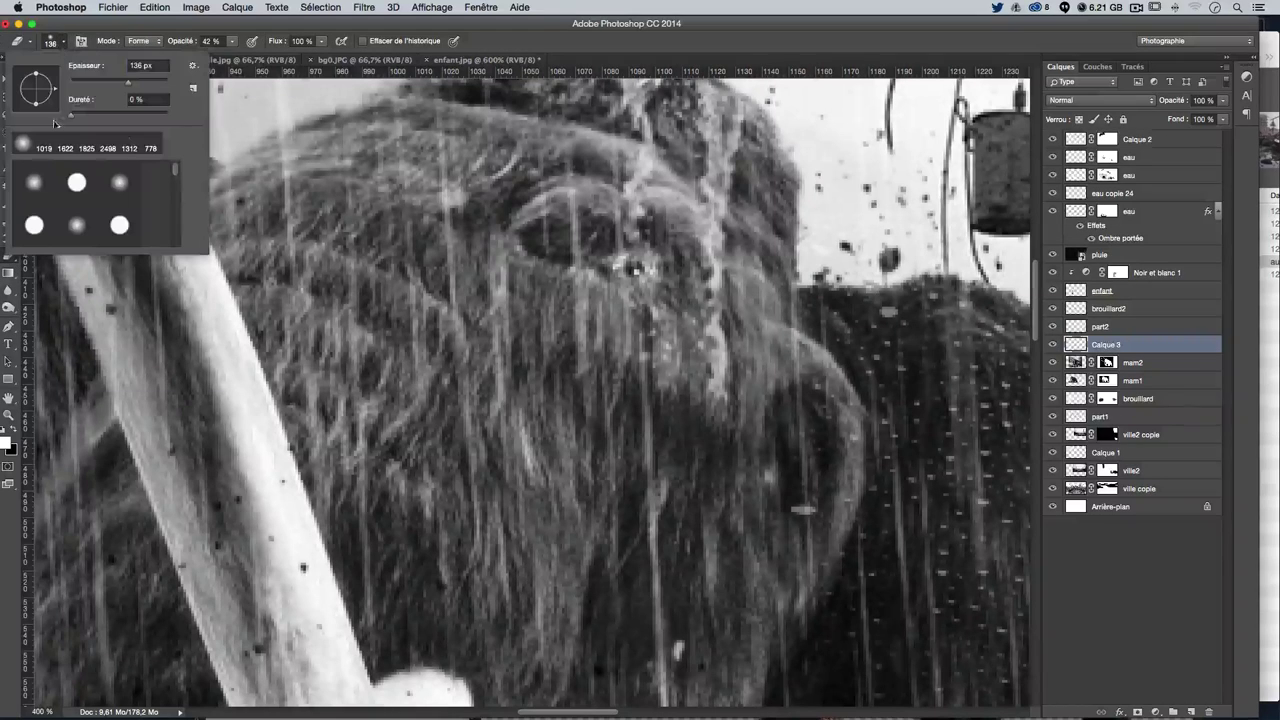
pyautogui.moveTo(592, 240)
pyautogui.mouseDown()
pyautogui.moveTo(578, 248)
pyautogui.moveTo(593, 262)
pyautogui.mouseUp()
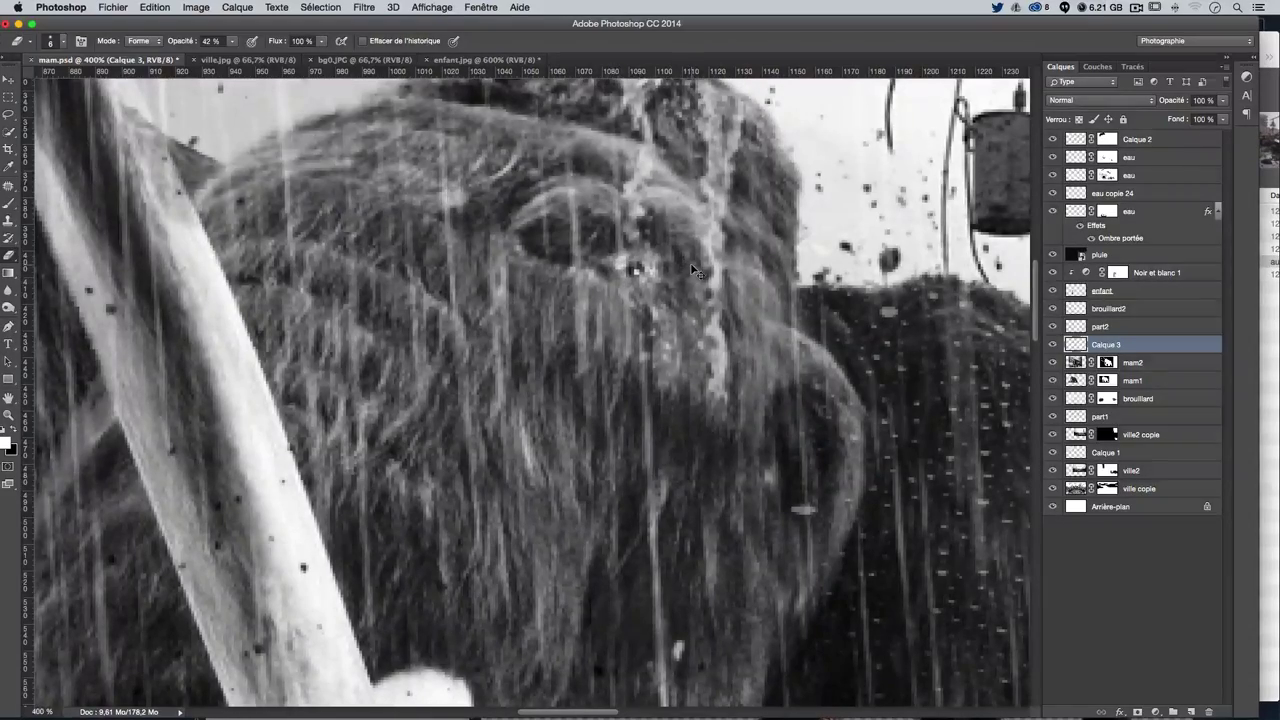
pyautogui.hotkey('ctrl', '1')
pyautogui.hotkey('ctrl', '+')
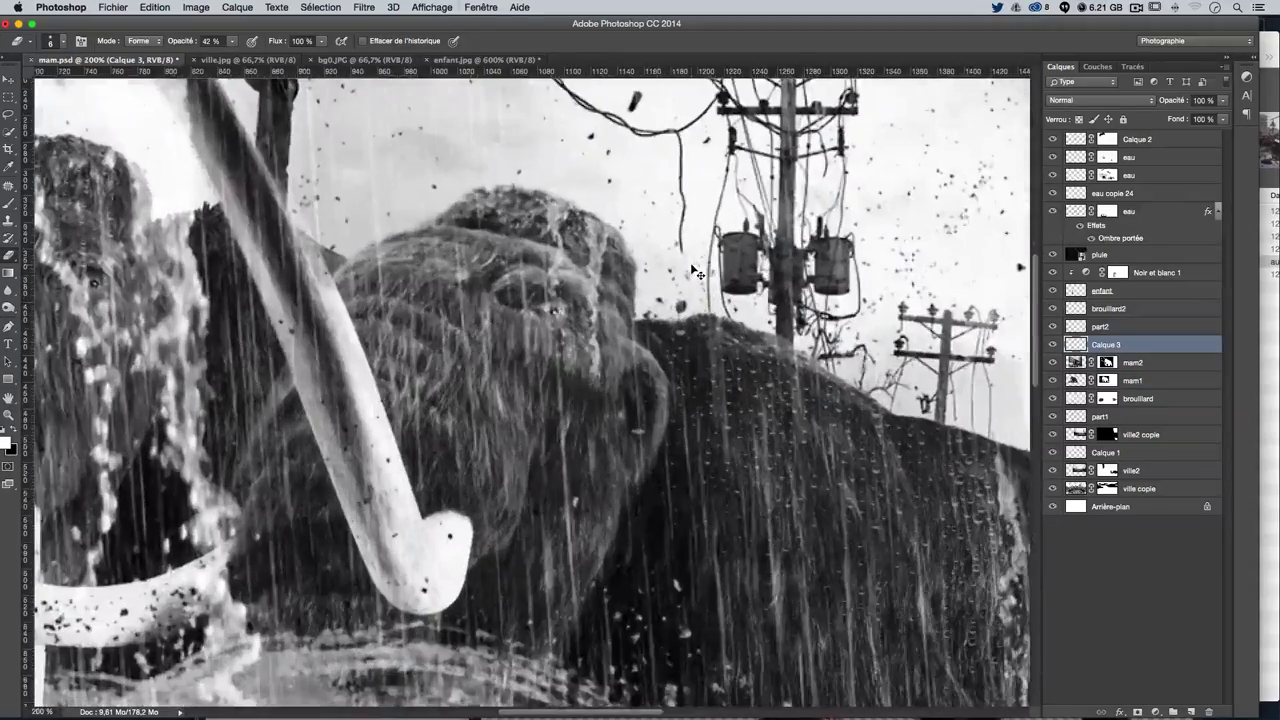
pyautogui.scroll(-2, 691, 265)
pyautogui.click(12, 79)
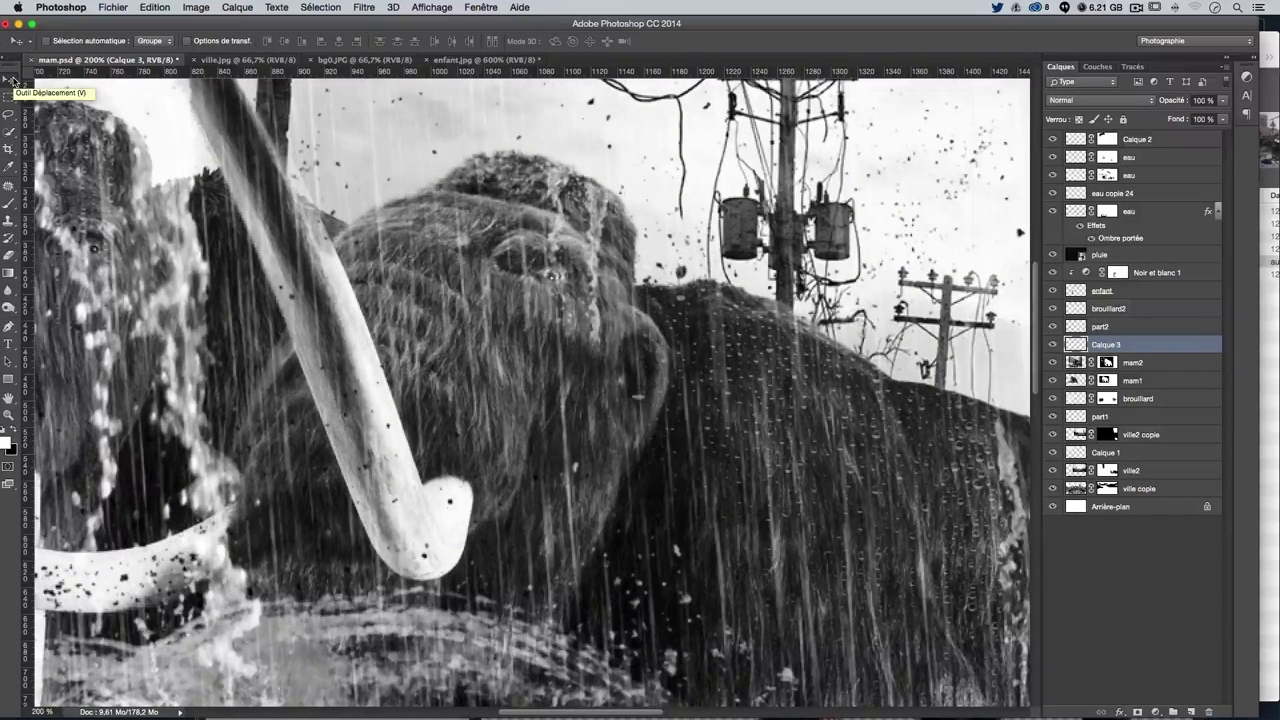
# Shrink the brush from 252 px to 38 px, then to 1 px, zoomed in on the eye
pyautogui.click(9, 203)
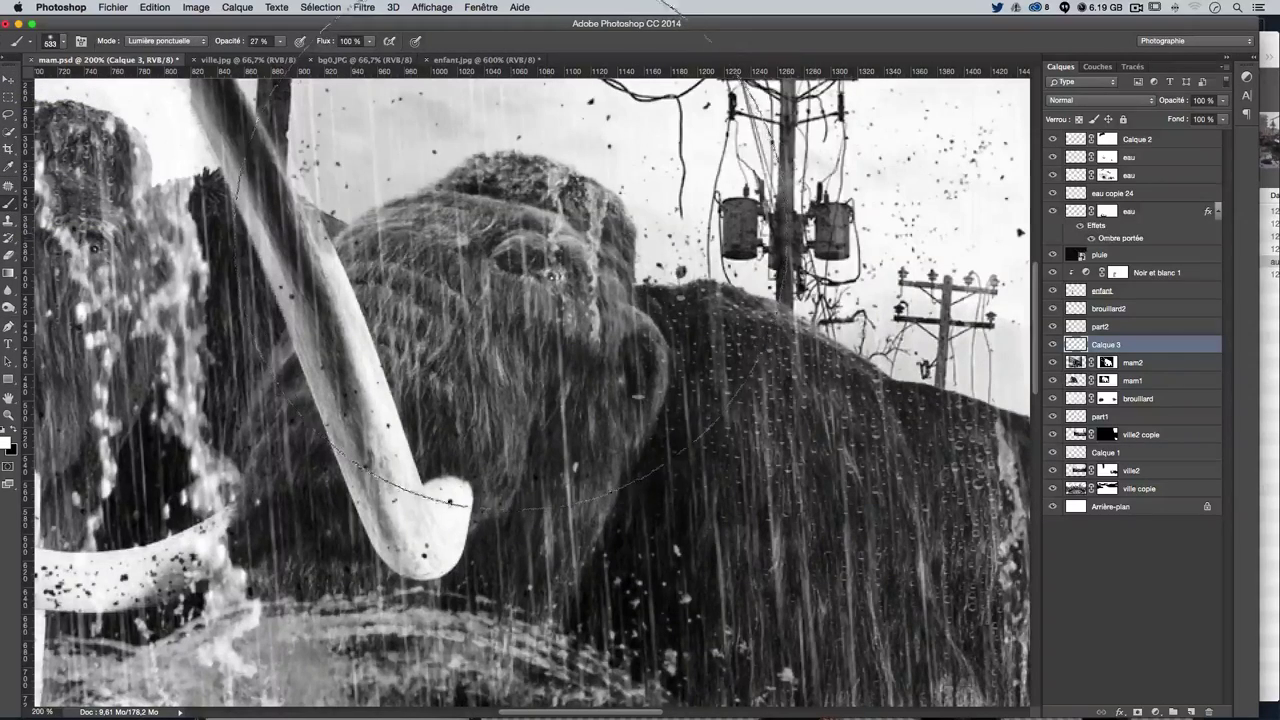
pyautogui.click(50, 41)
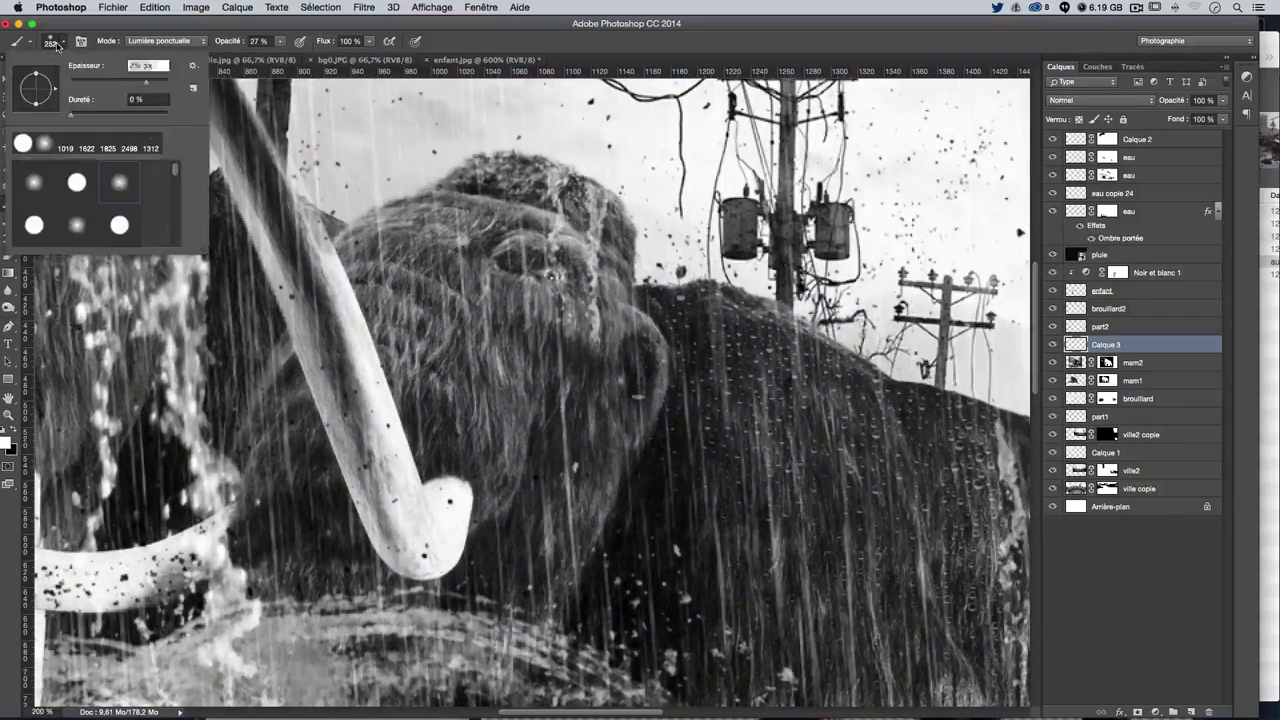
pyautogui.click(23, 141)
pyautogui.moveTo(675, 250)
pyautogui.mouseDown()
pyautogui.moveTo(519, 265)
pyautogui.moveTo(480, 283)
pyautogui.mouseUp()
pyautogui.press('super+plus')
pyautogui.press('super+plus')
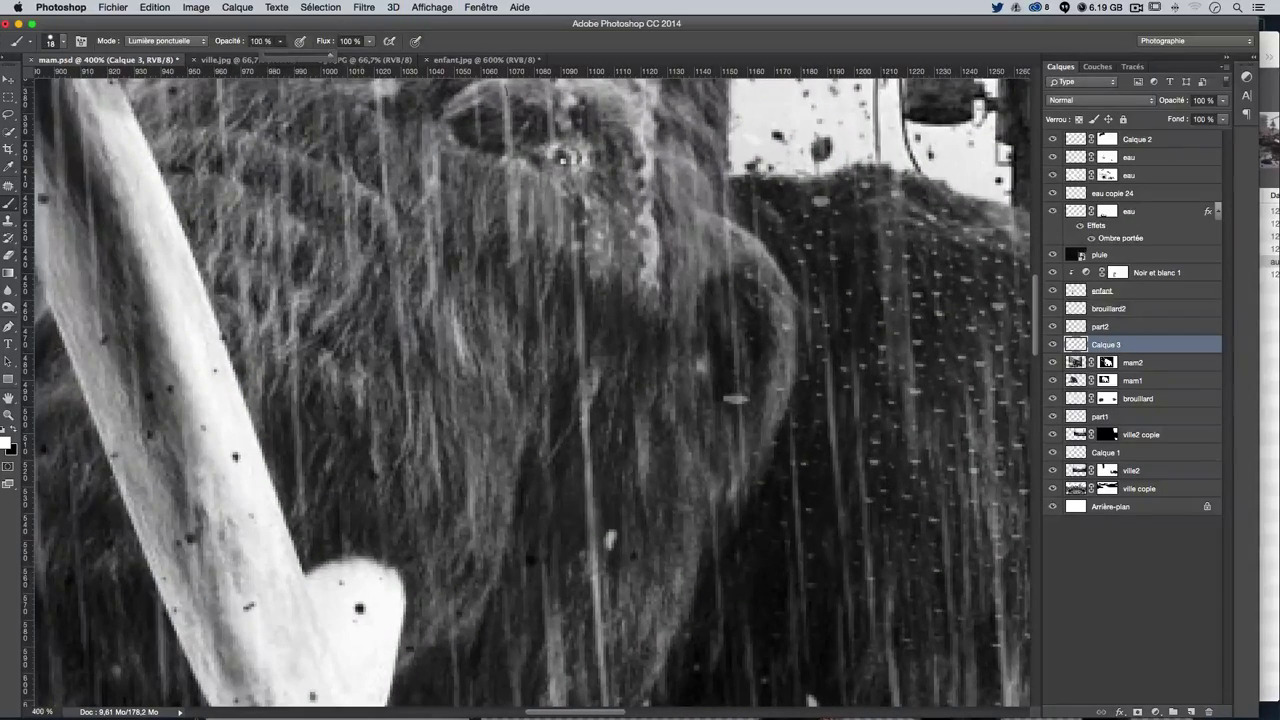
pyautogui.moveTo(607, 158); pyautogui.dragTo(603, 165)
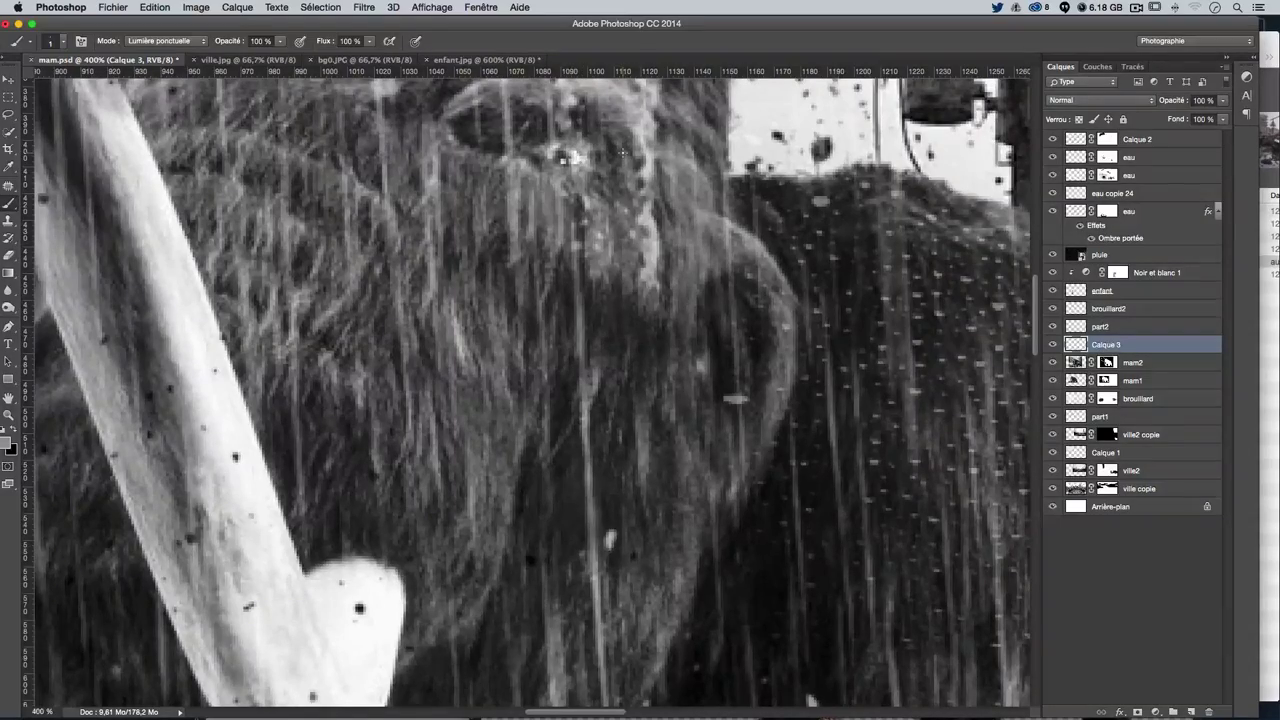
pyautogui.press('super+minus')
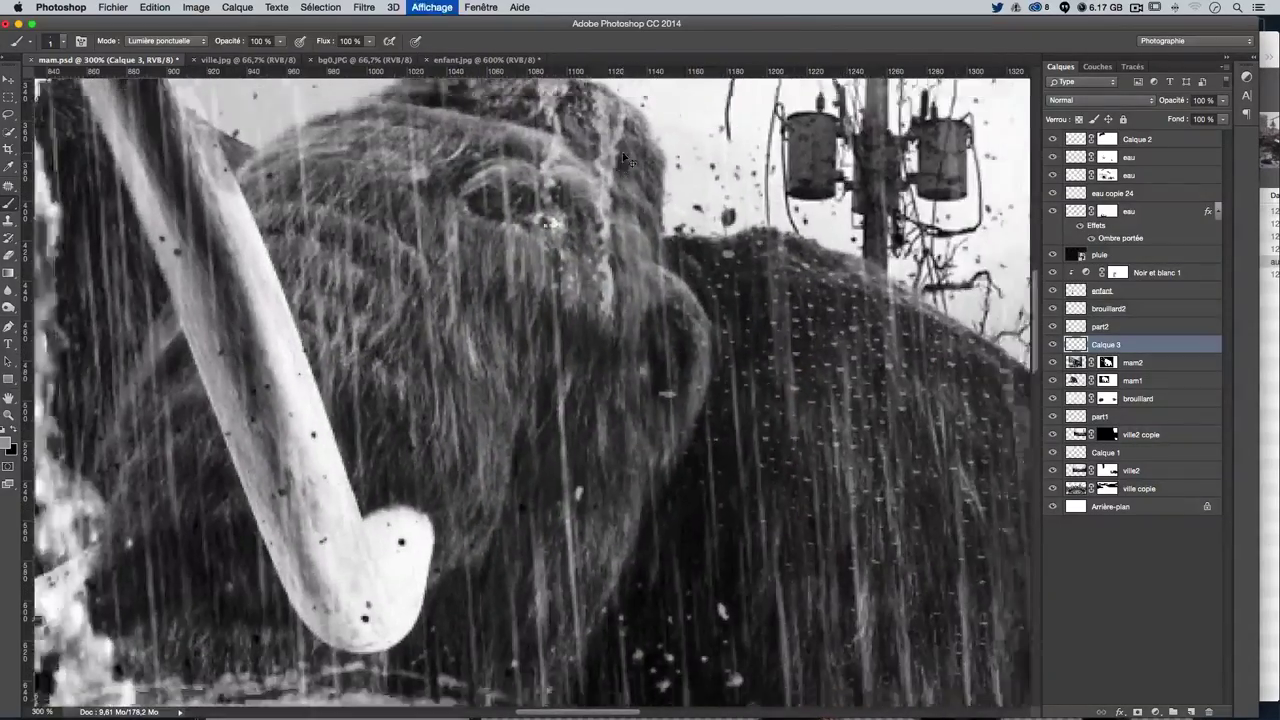
# Zoom out and back in on the mammoths, toggling the last eye edit to compare
pyautogui.press('super+minus')
pyautogui.press('super+minus')
pyautogui.press('super+minus')
pyautogui.press('super+plus')
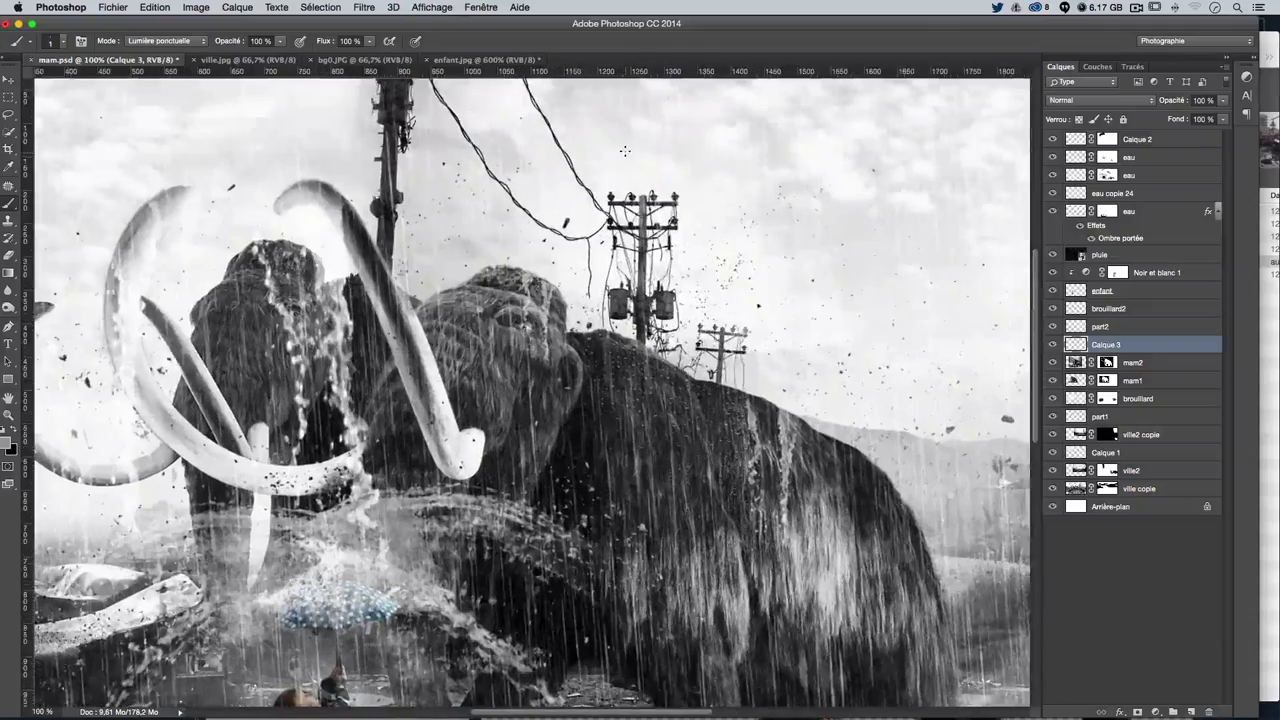
pyautogui.scroll(-3, 625, 150)
pyautogui.press('super+minus')
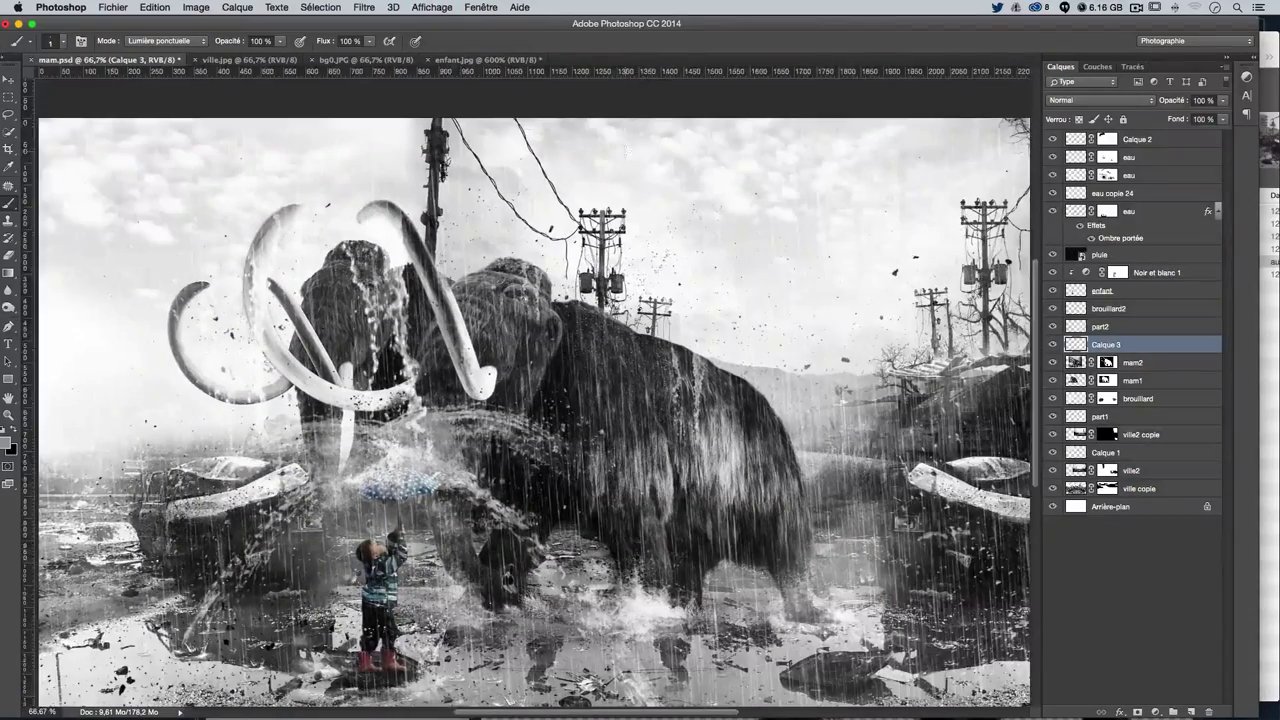
pyautogui.press('v')
pyautogui.hscroll(-5, 377, 212)
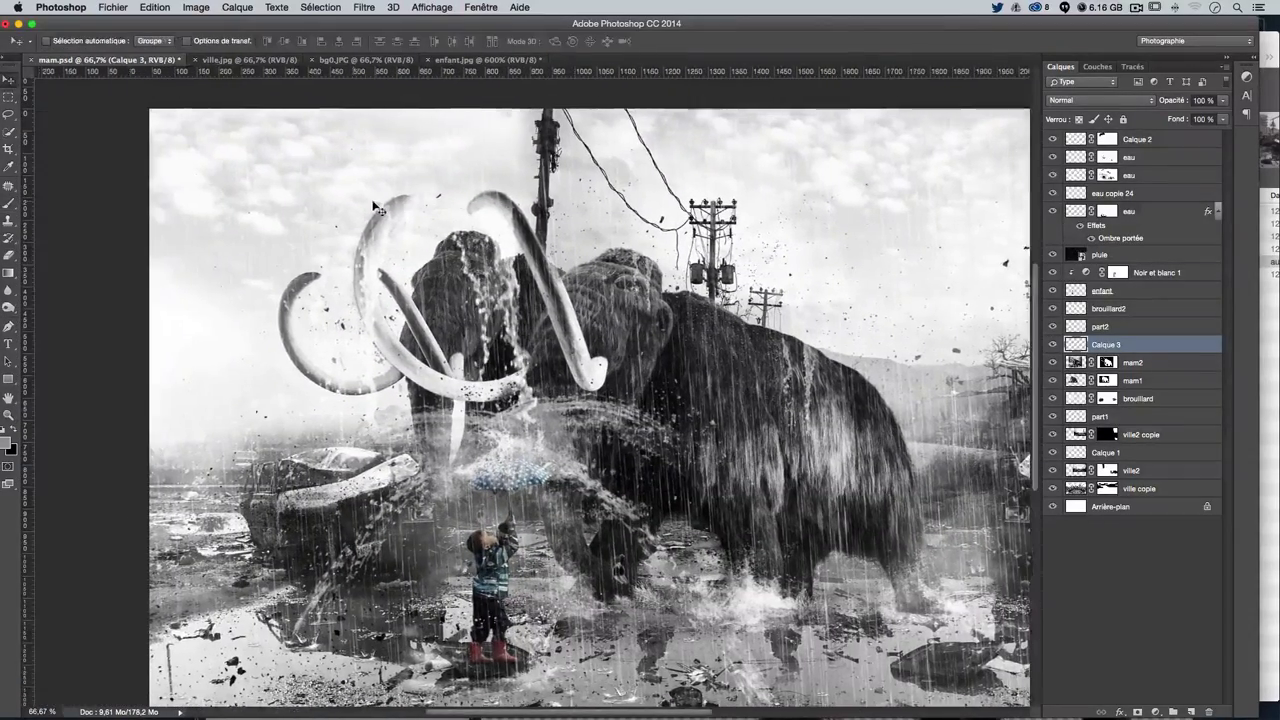
pyautogui.press('super+z')
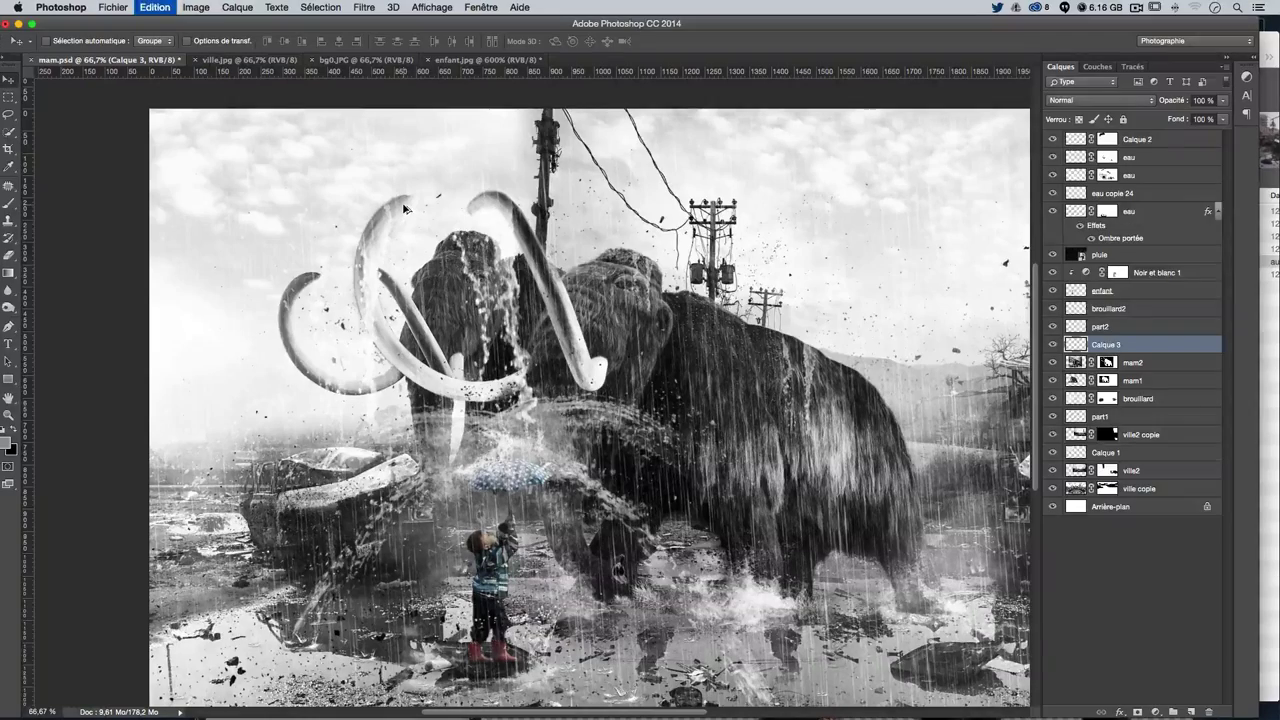
pyautogui.press('super+plus')
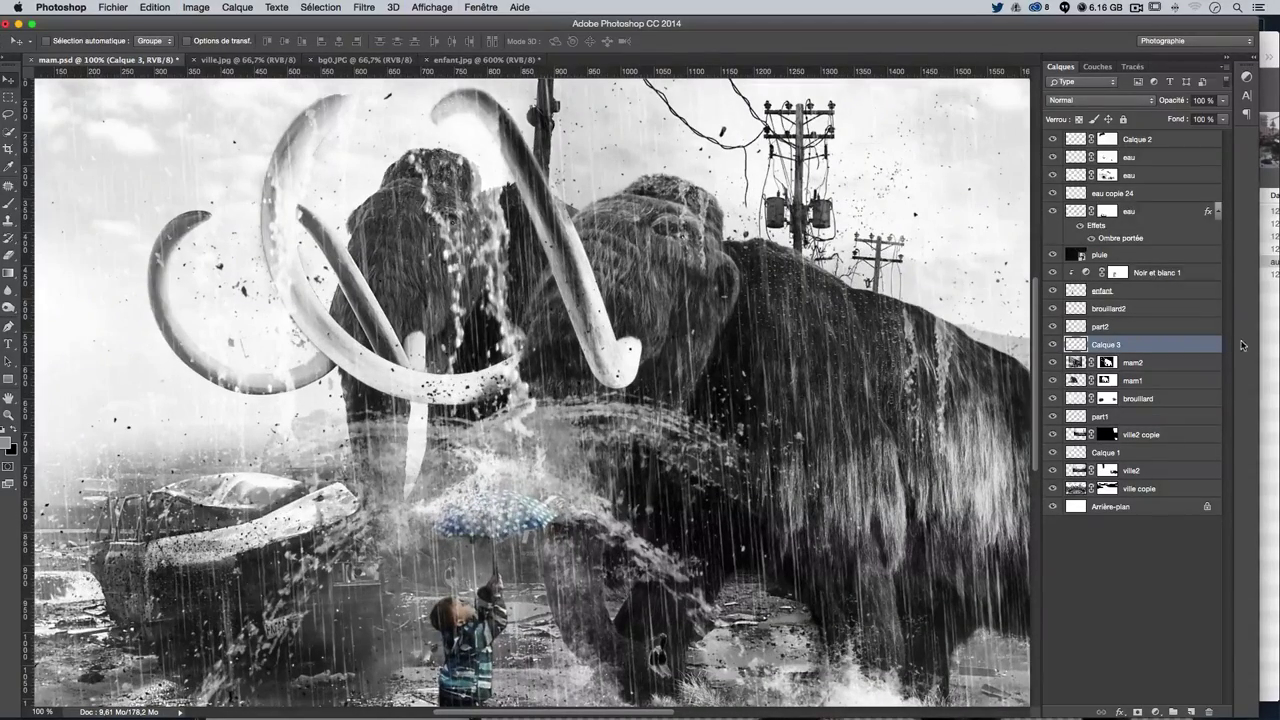
pyautogui.press('super+z')
pyautogui.press('super+z')
pyautogui.press('super+minus')
pyautogui.press('super+minus')
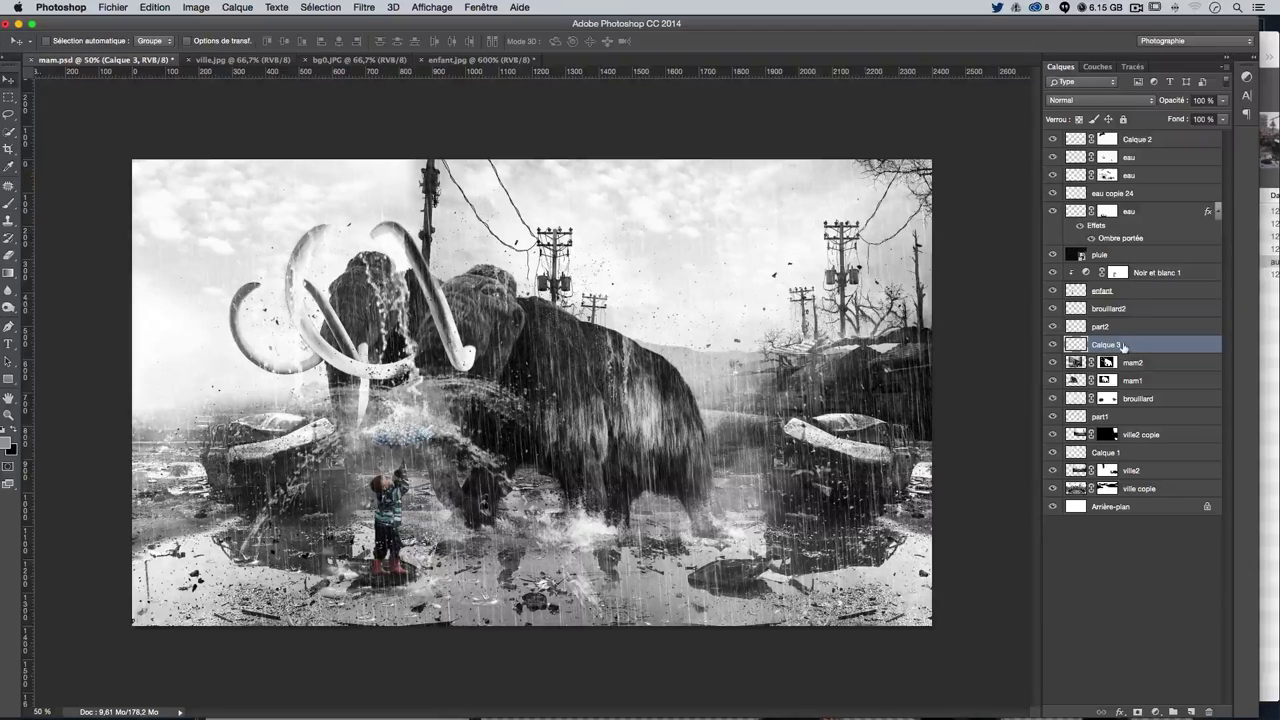
# Rename Calque 3 to 'oeil' and select Calque 2
pyautogui.doubleClick(1106, 345)
pyautogui.write('pol')
pyautogui.write('il')
pyautogui.press('Return')
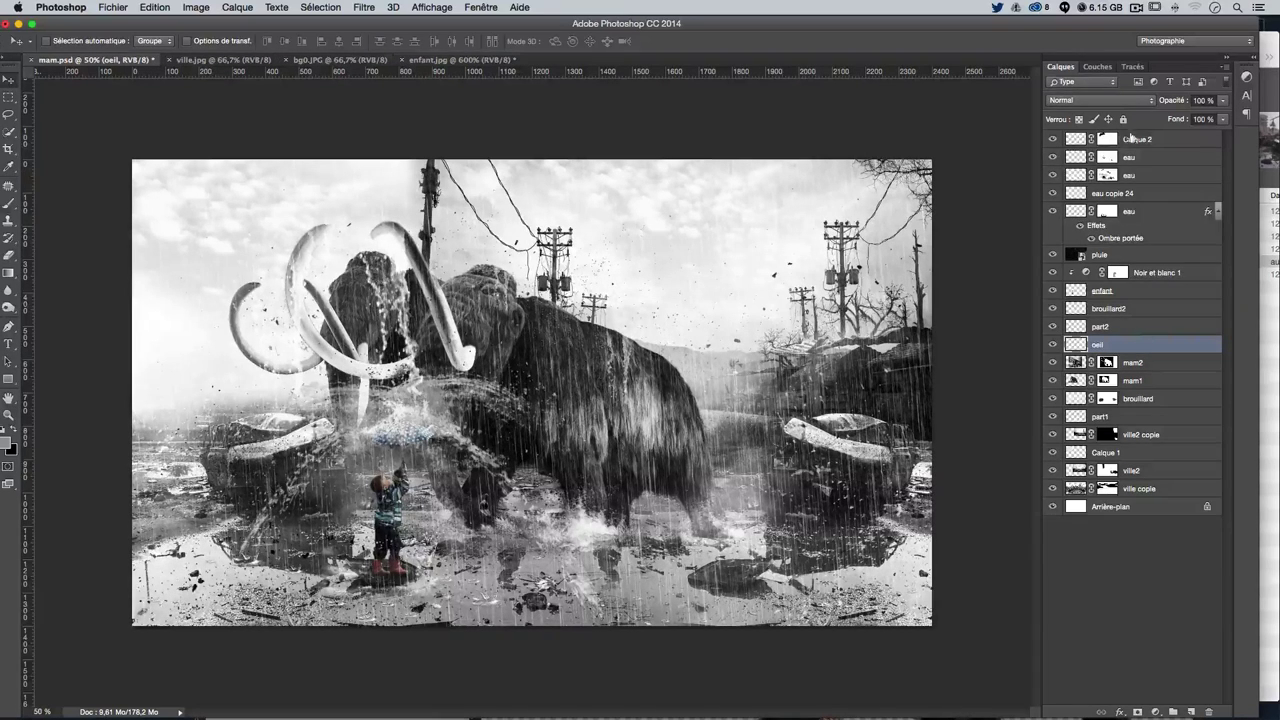
pyautogui.click(1160, 139)
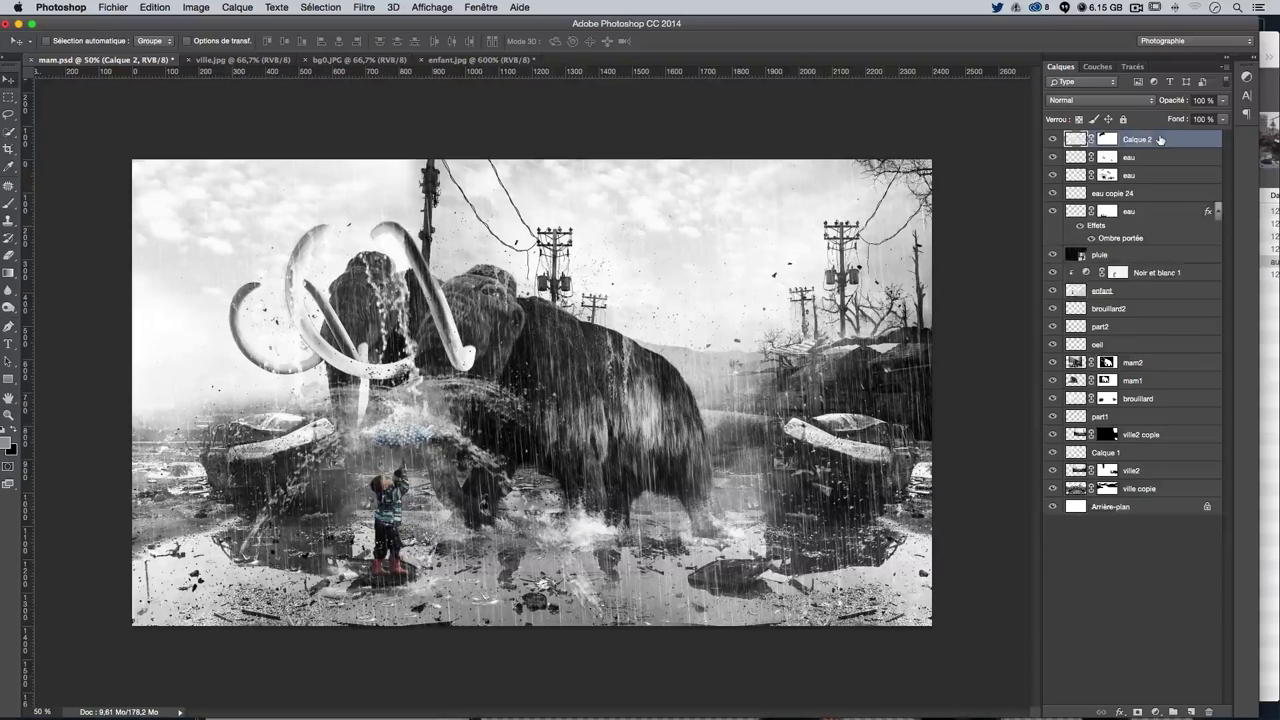
# Stamp all visible layers into a new top layer and name it 'fusion'
pyautogui.hotkey('ctrl', 'alt', 'shift', 'e')
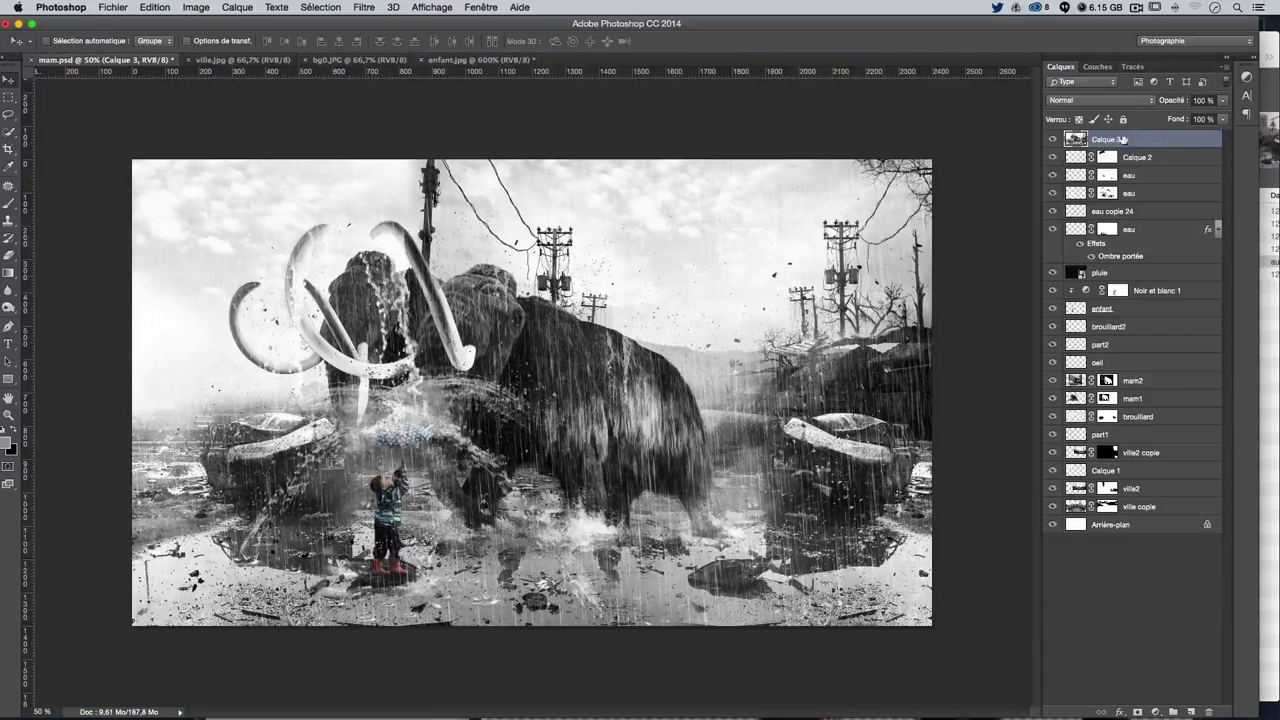
pyautogui.doubleClick(1104, 139)
pyautogui.write('fusion')
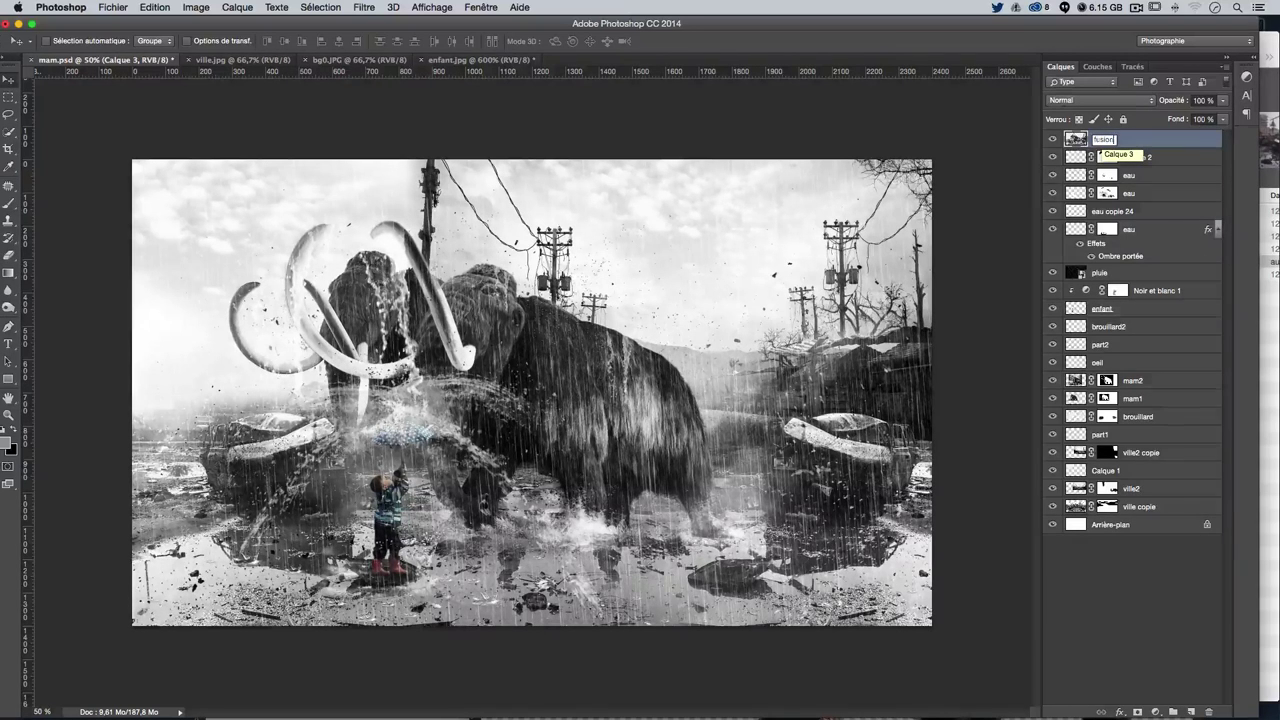
pyautogui.press('Return')
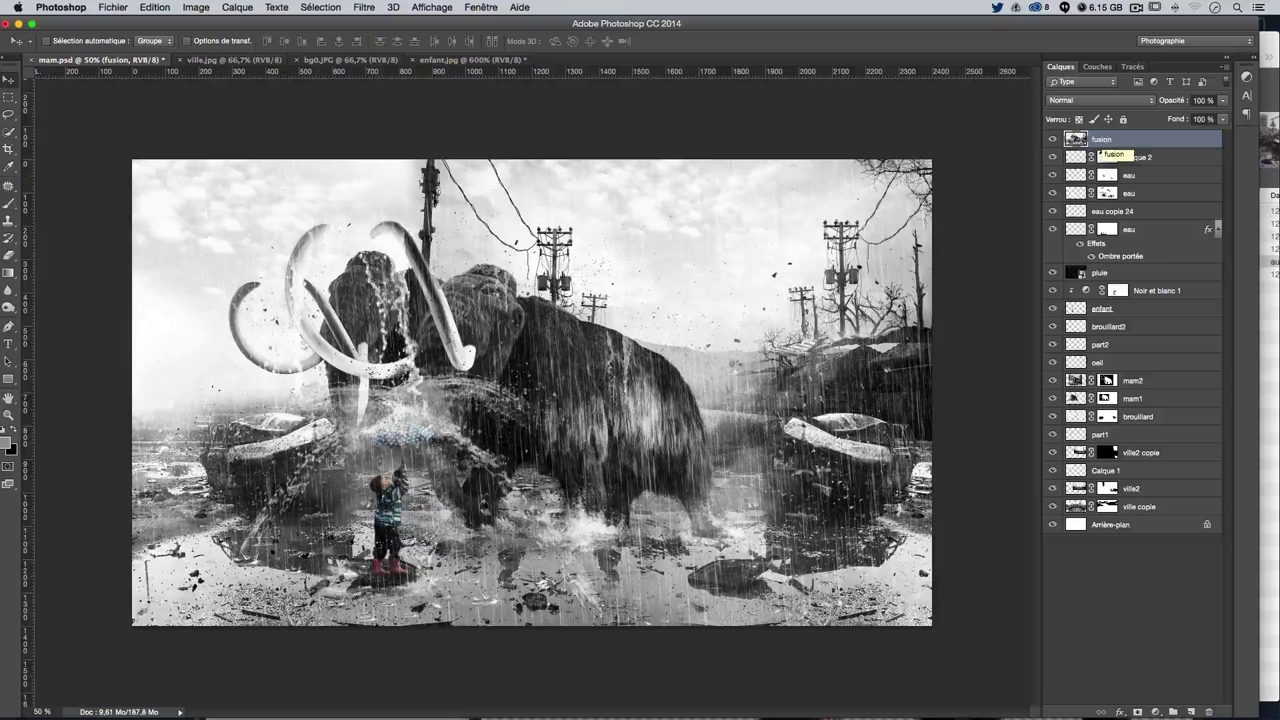
pyautogui.click(378, 7)
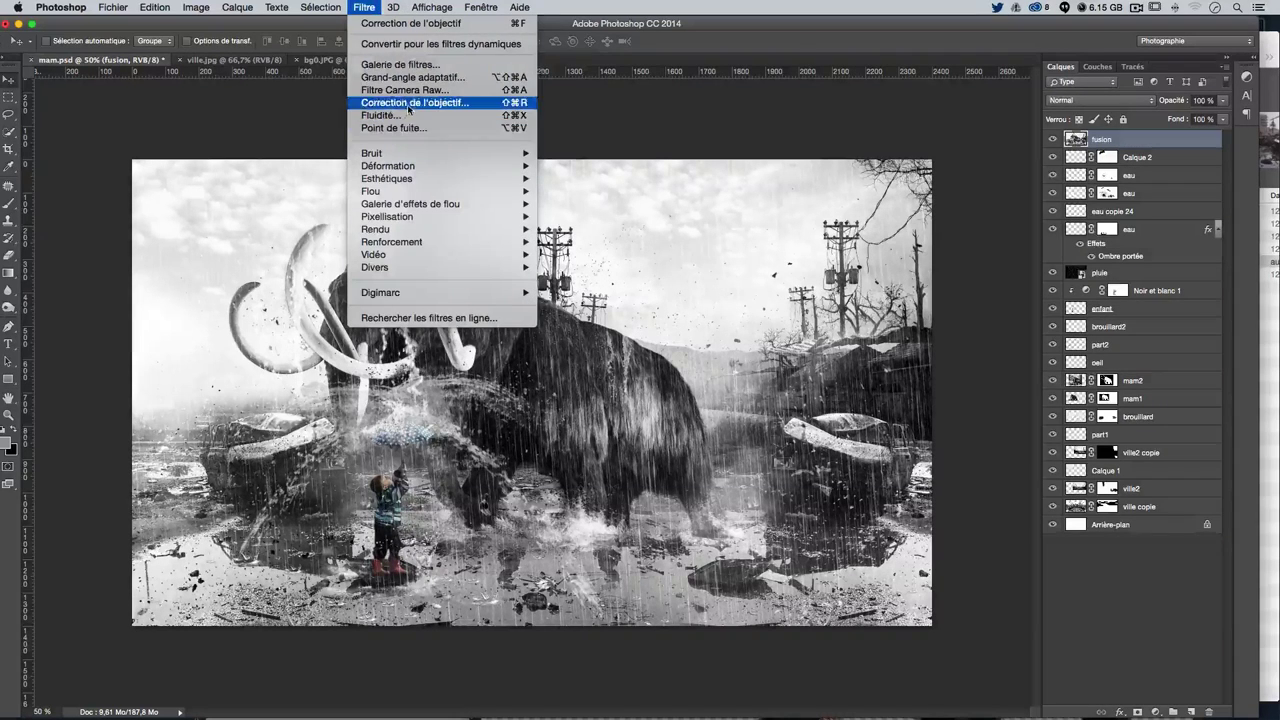
# Open the Camera Raw filter on the fusion layer and tint the Split Toning highlights blue
pyautogui.press('shift+super+a')
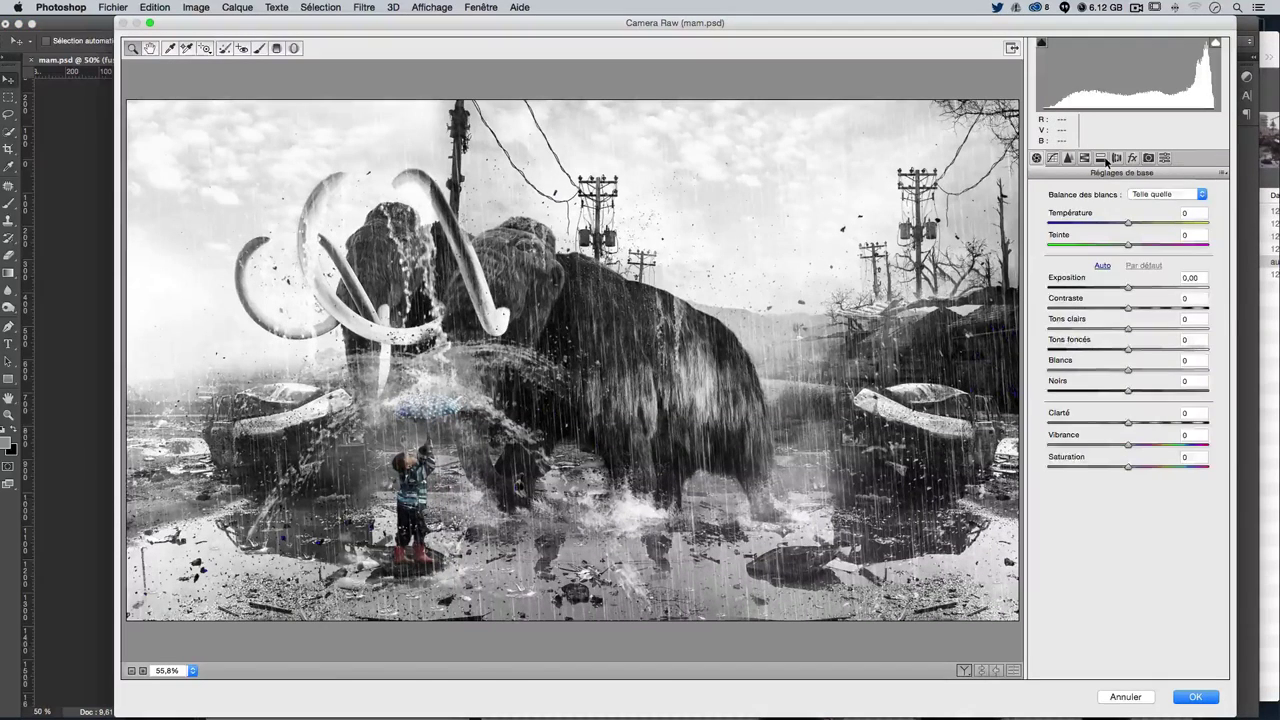
pyautogui.click(1100, 158)
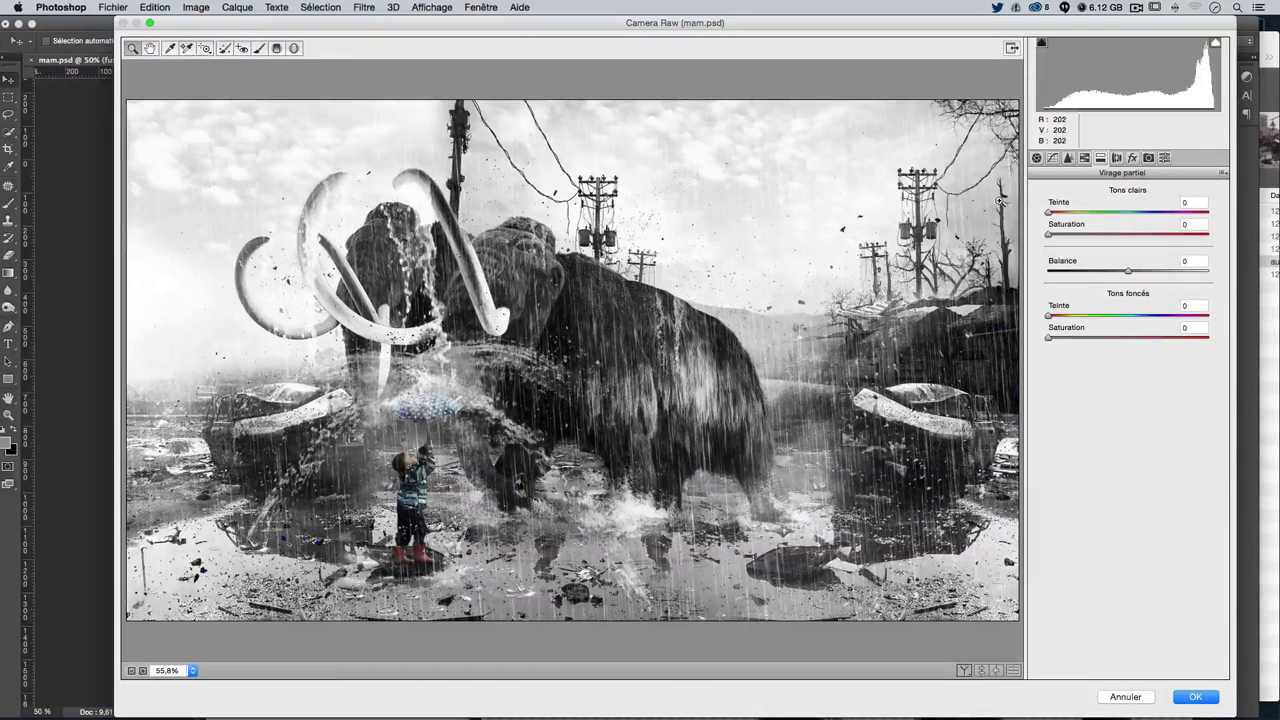
pyautogui.moveTo(1049, 213); pyautogui.dragTo(1142, 220)
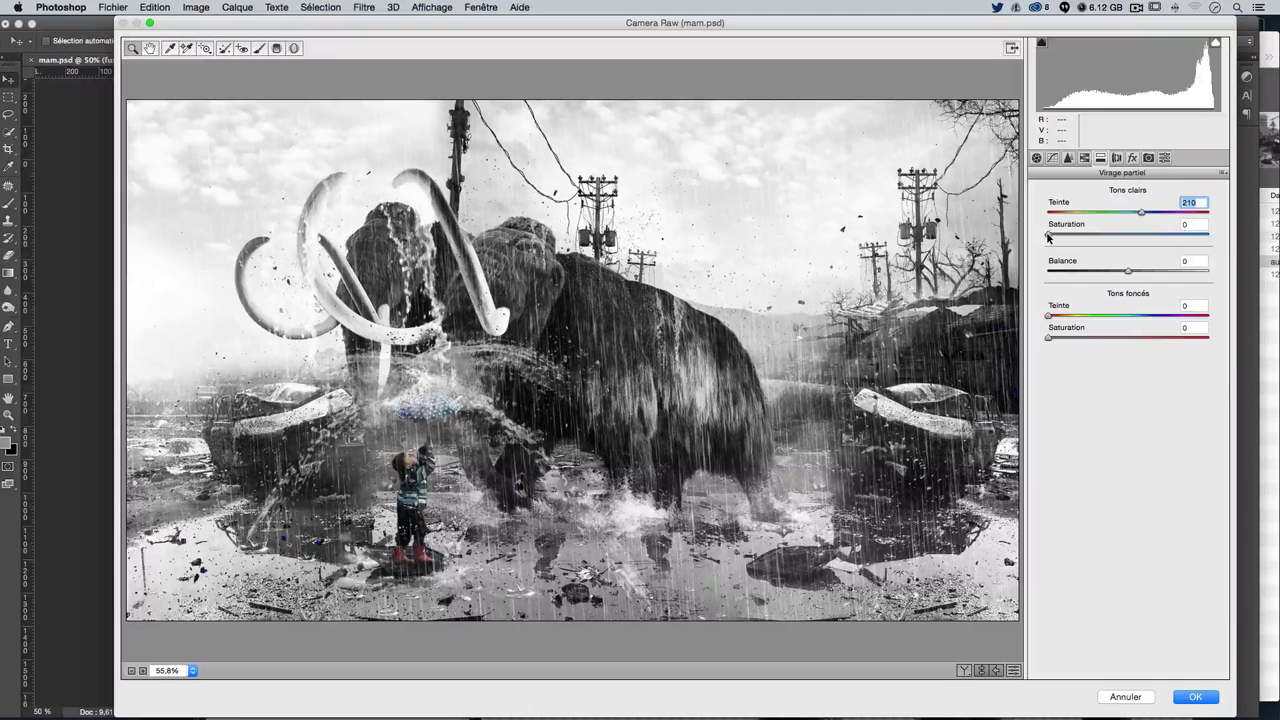
pyautogui.moveTo(1048, 235)
pyautogui.mouseDown()
pyautogui.moveTo(1174, 243)
pyautogui.moveTo(1077, 241)
pyautogui.mouseUp()
pyautogui.moveTo(1071, 240); pyautogui.dragTo(1082, 242)
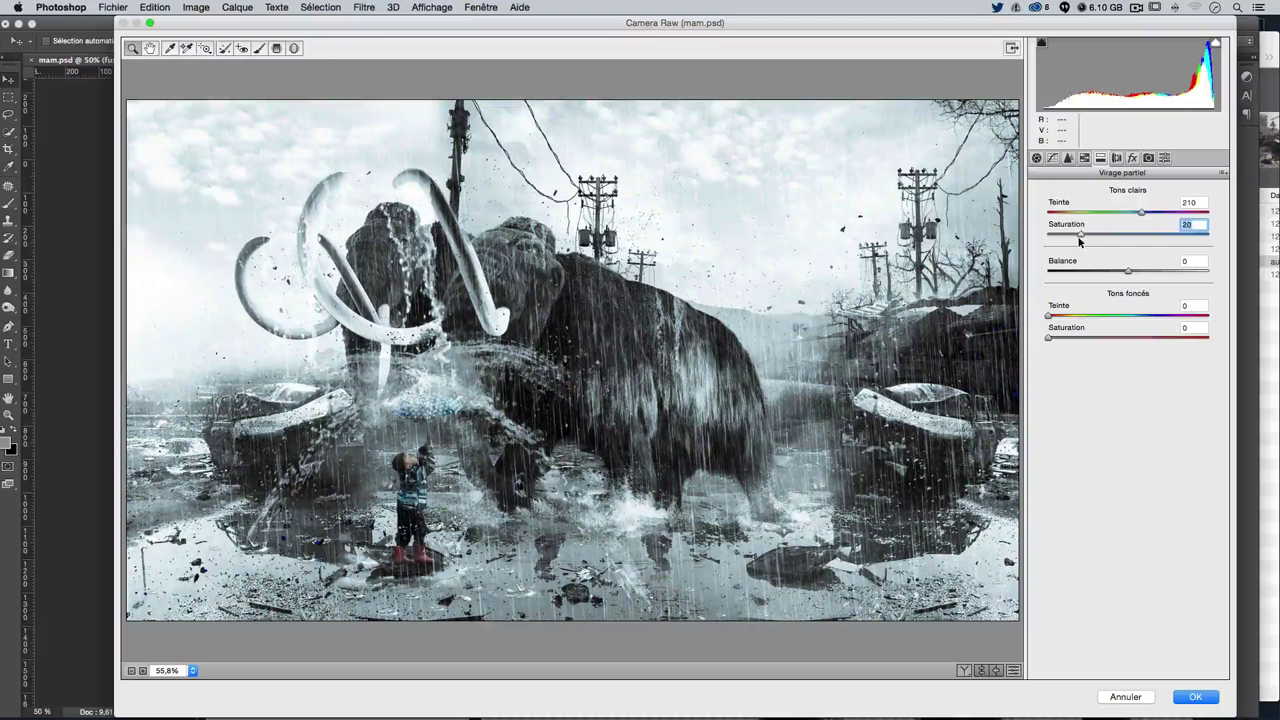
pyautogui.click(1189, 203)
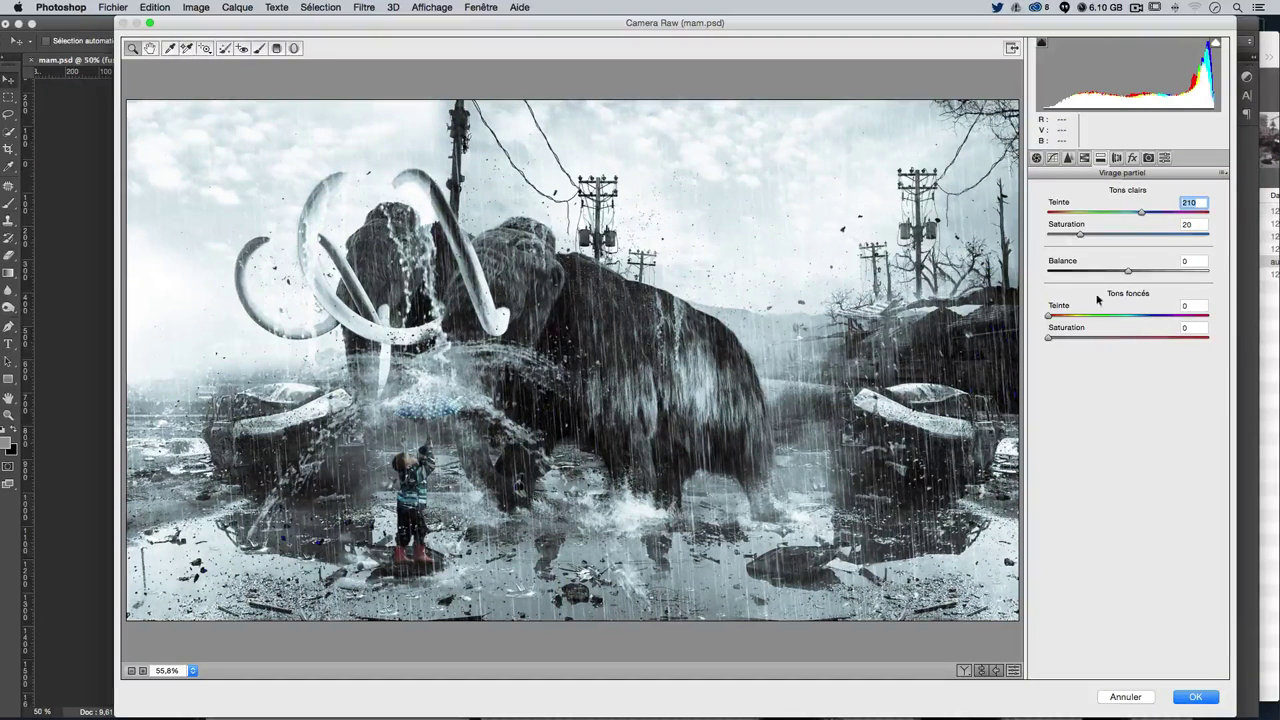
# Set the split-toning shadows to hue 30 and saturation 30
pyautogui.moveTo(1049, 316); pyautogui.dragTo(1066, 316)
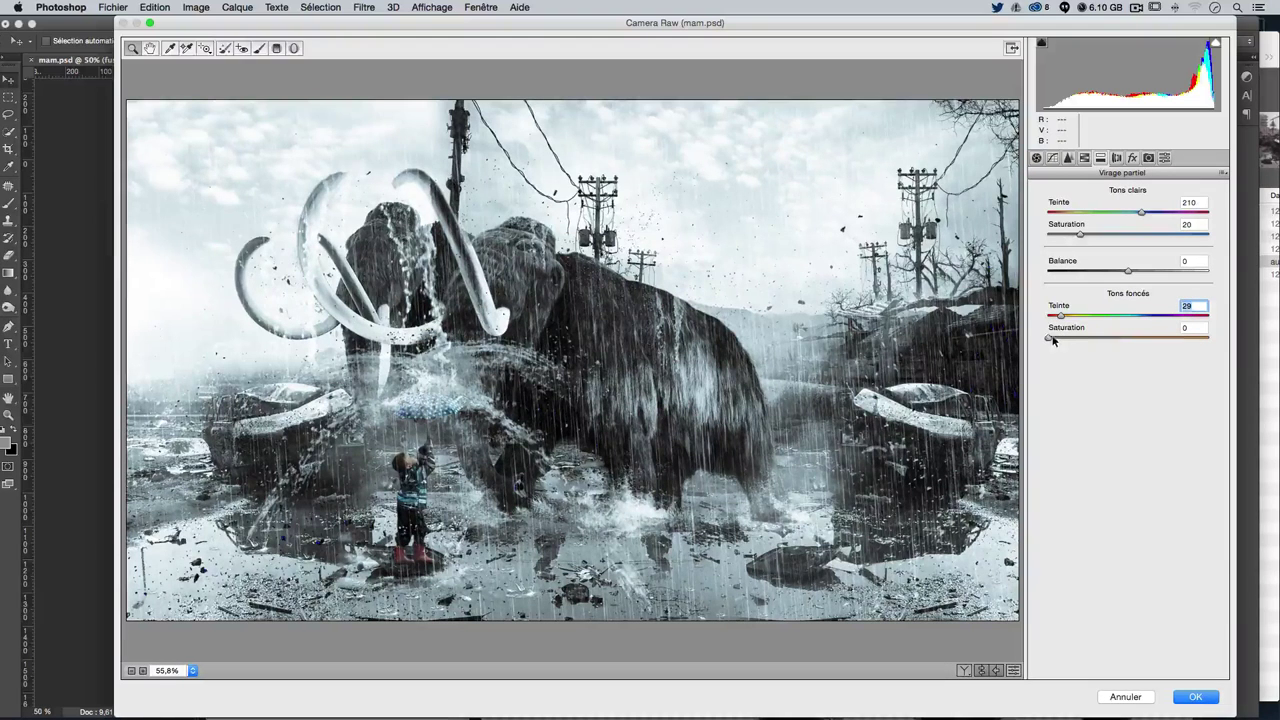
pyautogui.moveTo(1049, 337); pyautogui.dragTo(1101, 339)
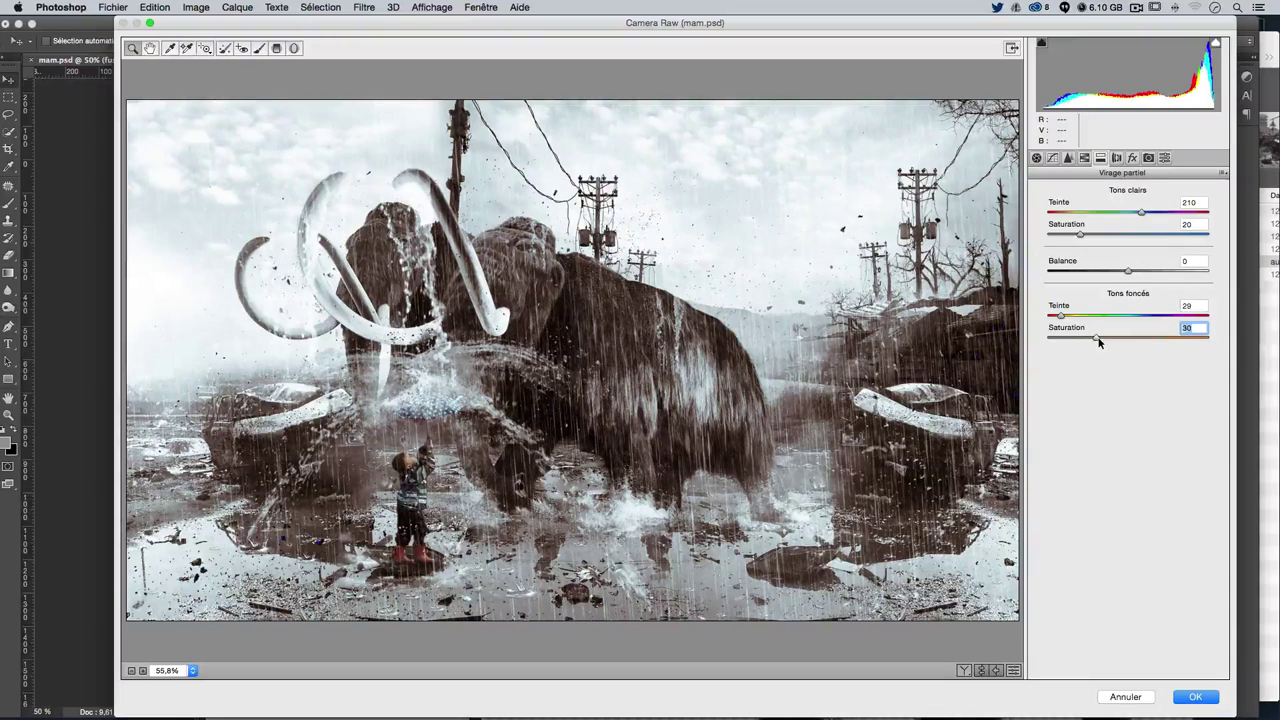
pyautogui.click(1188, 306)
pyautogui.write('30')
pyautogui.press('Tab')
pyautogui.write('30')
pyautogui.press('Tab')
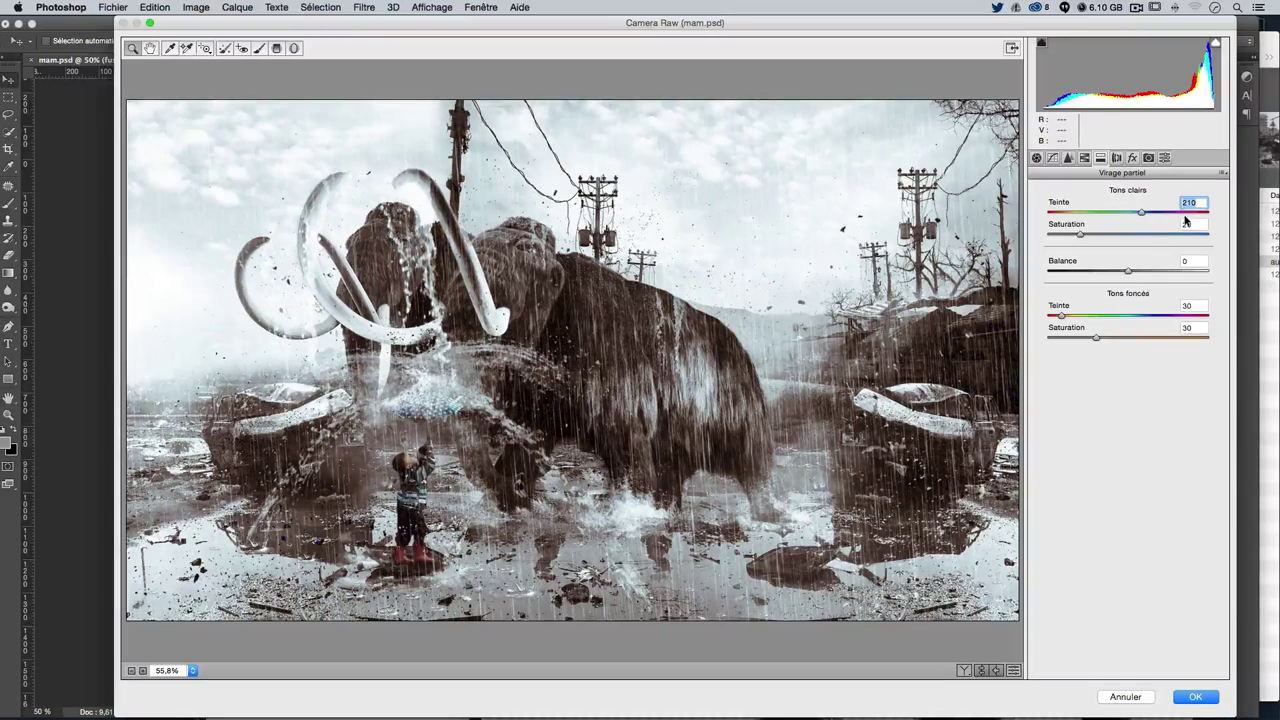
# Set highlights hue to 210 and balance to 0, then apply the Camera Raw filter
pyautogui.write('200')
pyautogui.press('Tab')
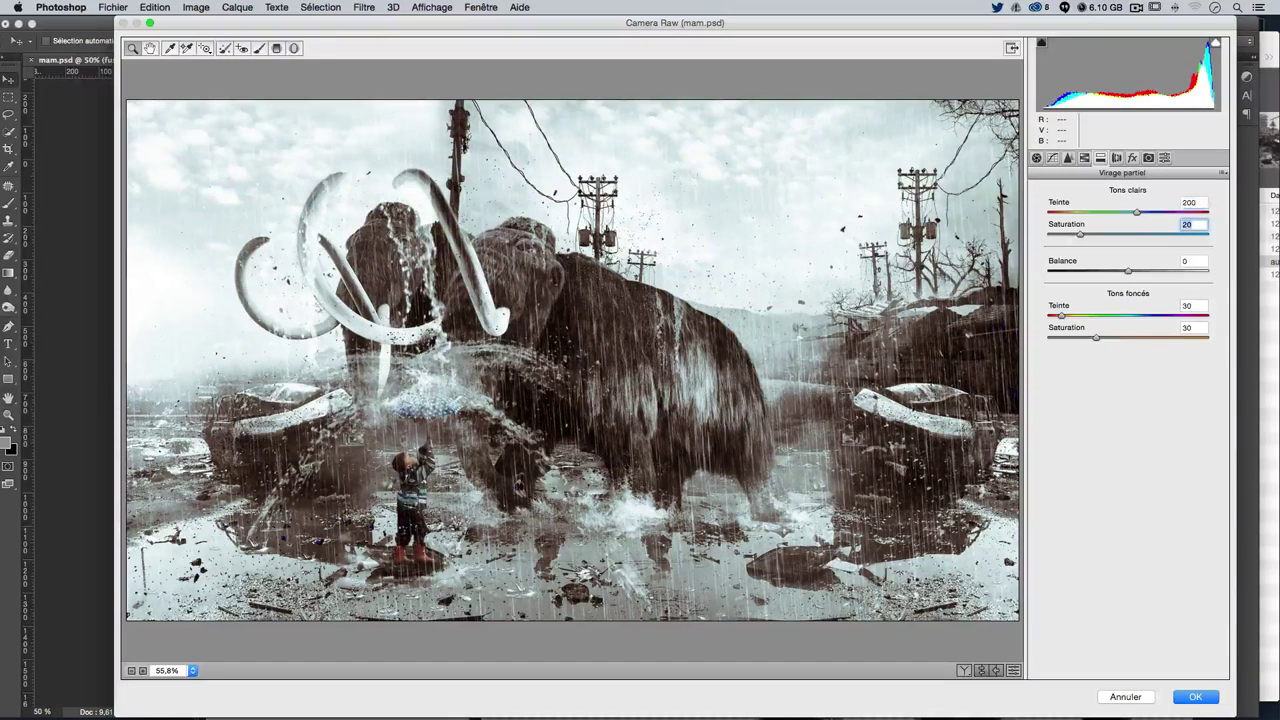
pyautogui.hotkey('shift', 'Tab')
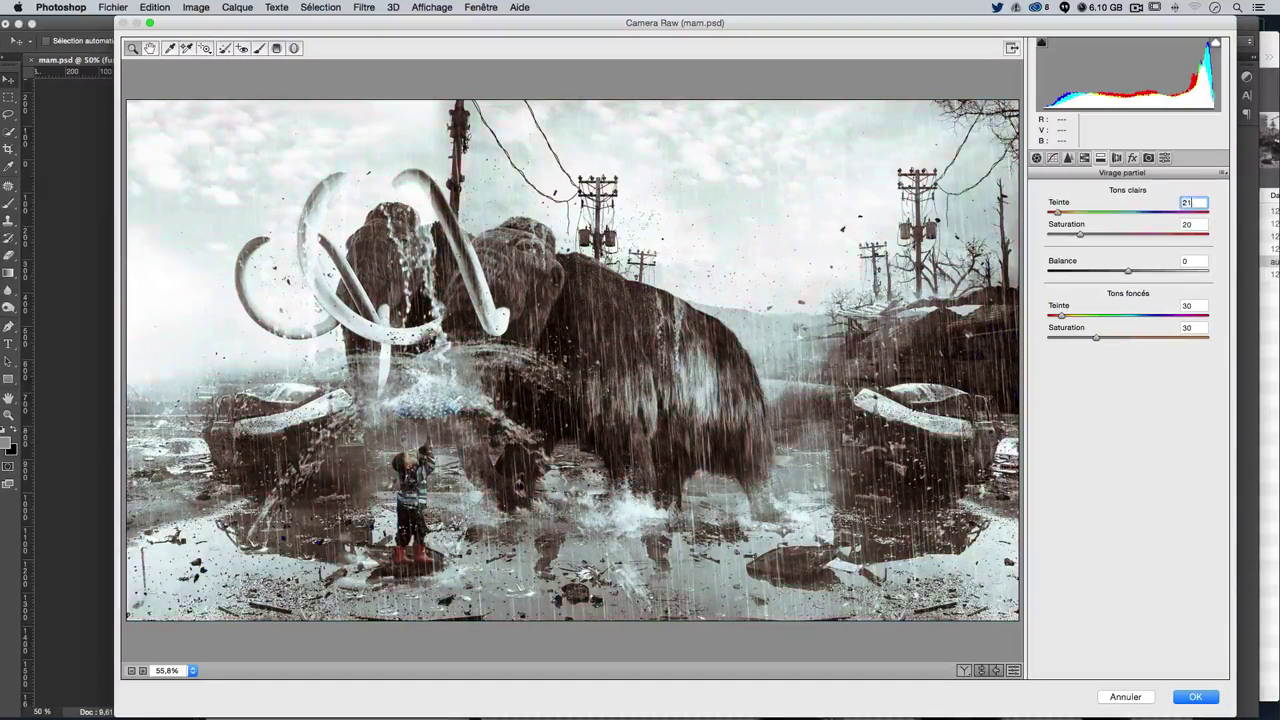
pyautogui.write('210')
pyautogui.press('Tab')
pyautogui.press('Tab')
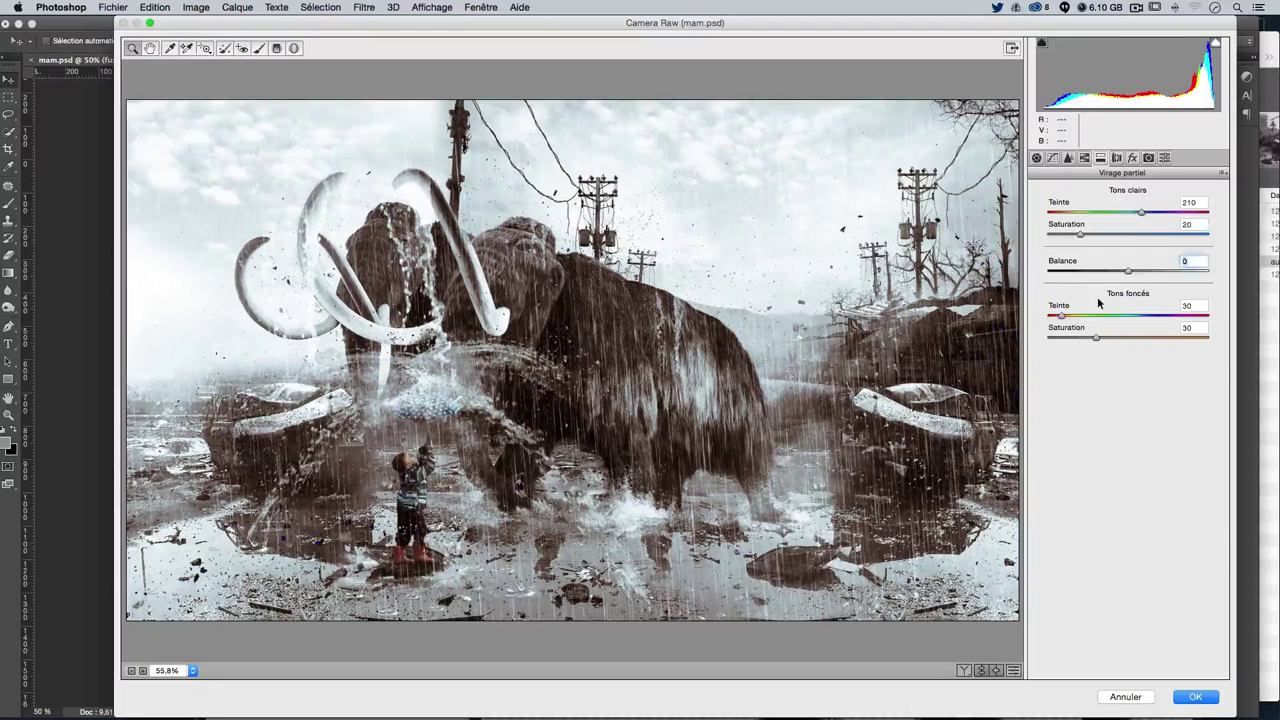
pyautogui.press('Tab')
pyautogui.press('Tab')
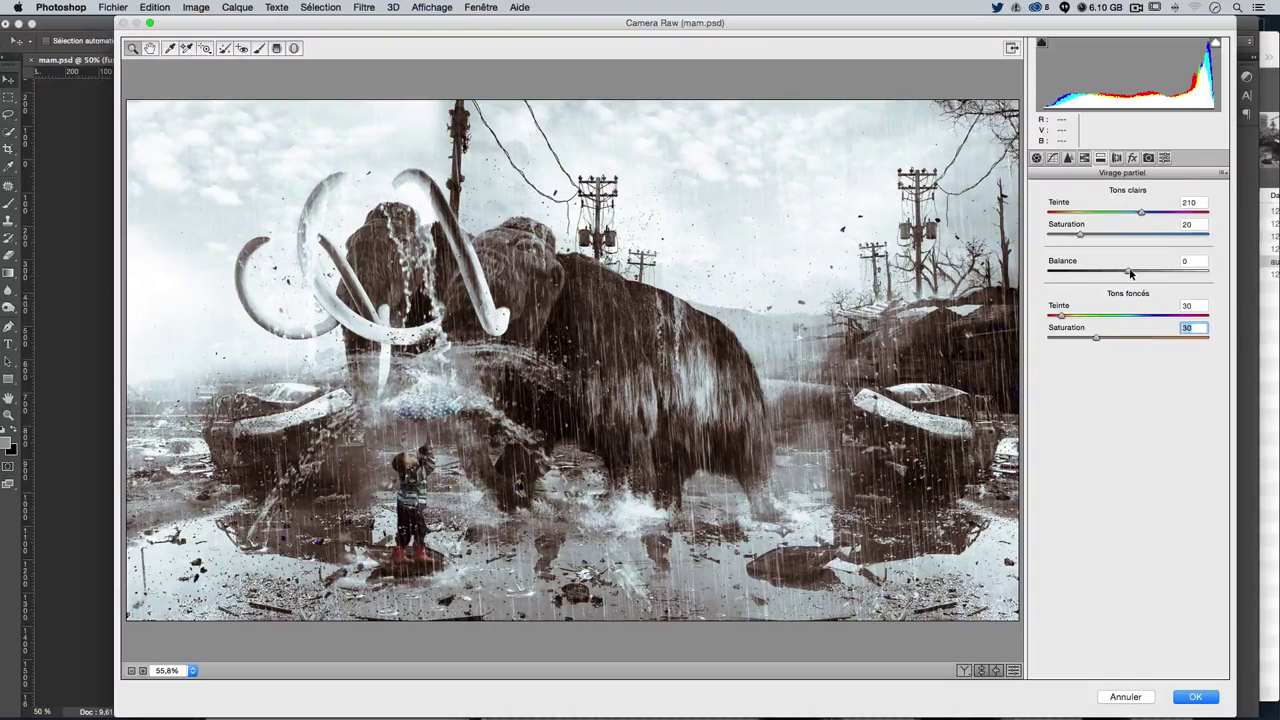
pyautogui.moveTo(1129, 272)
pyautogui.mouseDown()
pyautogui.moveTo(1170, 272)
pyautogui.moveTo(1072, 272)
pyautogui.moveTo(1087, 273)
pyautogui.mouseUp()
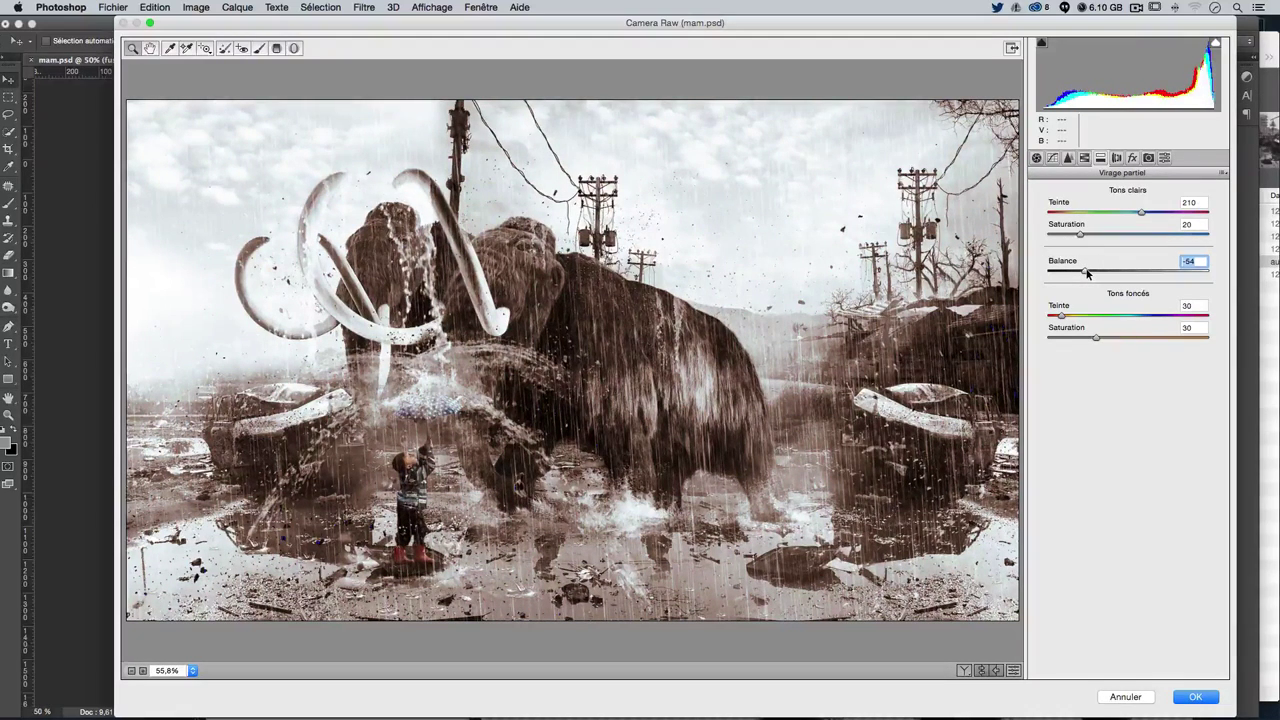
pyautogui.write('0')
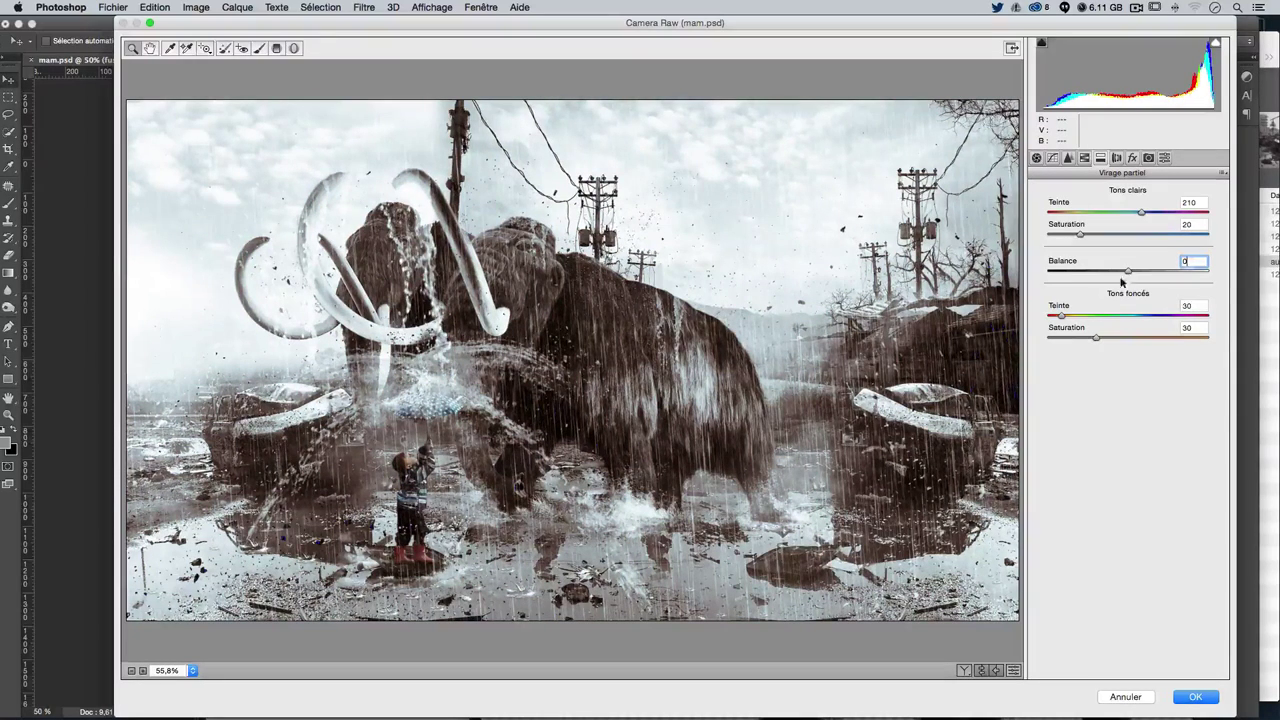
pyautogui.click(1192, 700)
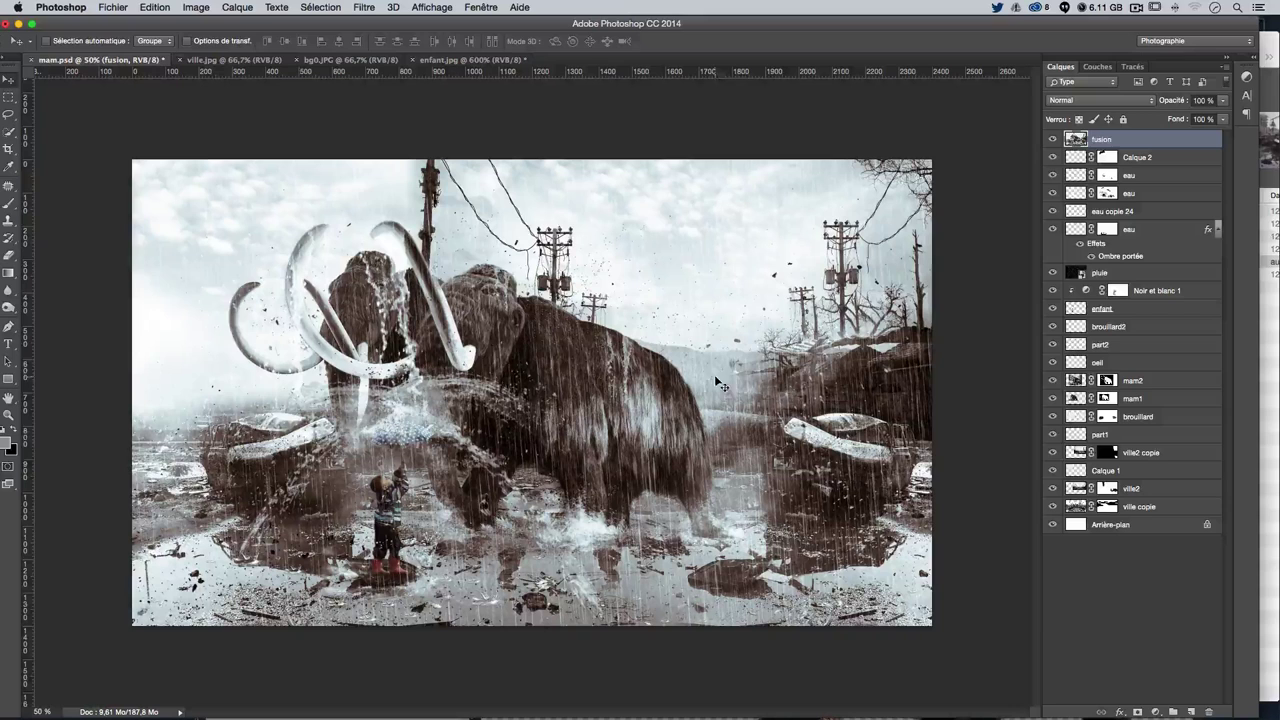
# Set the fusion layer opacity to 75%, comparing the result before and after
pyautogui.hotkey('ctrl', 'z')
pyautogui.hotkey('ctrl', 'z')
pyautogui.hotkey('ctrl', 'z')
pyautogui.press('0')
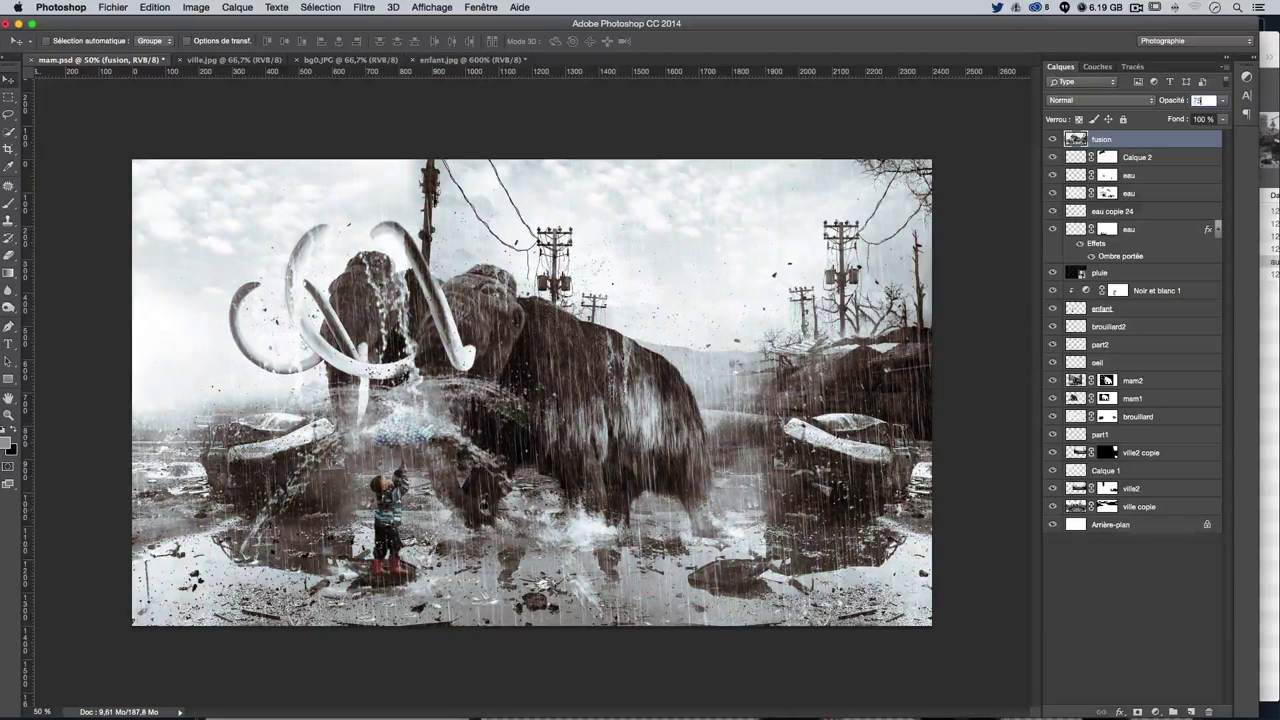
pyautogui.press('7')
pyautogui.press('5')
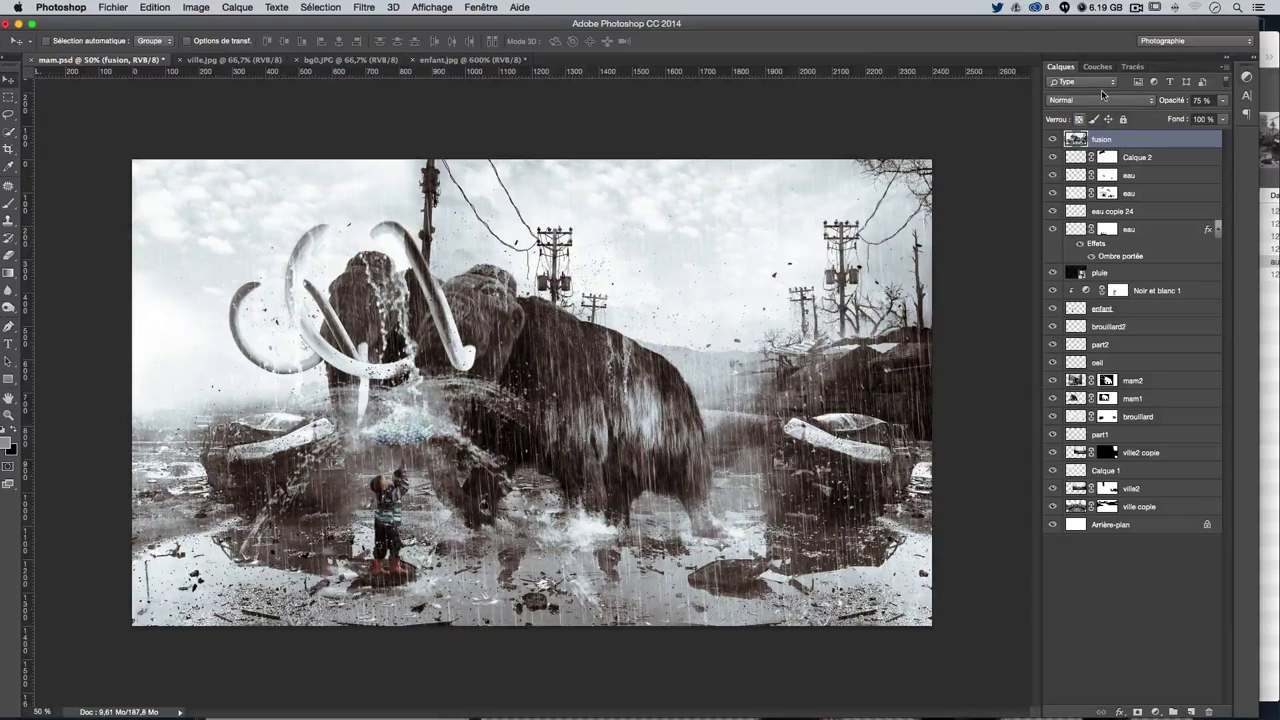
pyautogui.hotkey('ctrl', 'z')
pyautogui.hotkey('ctrl', 'z')
pyautogui.hotkey('ctrl', 'z')
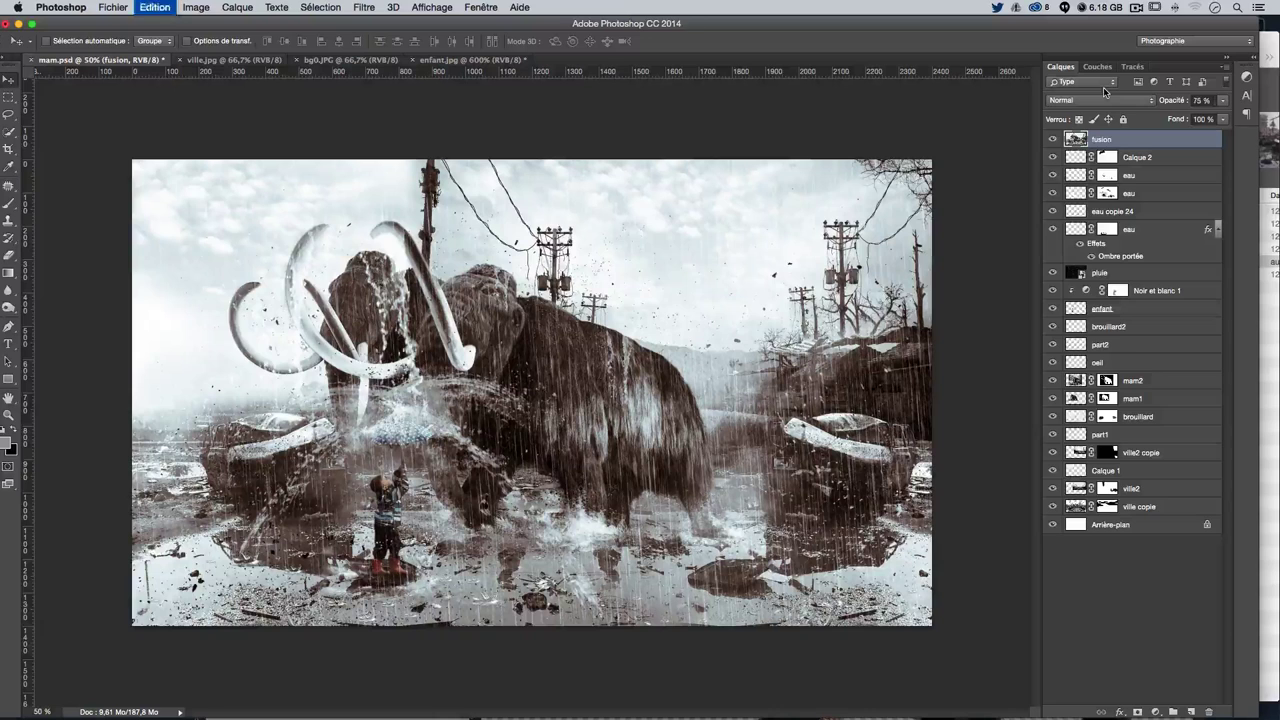
pyautogui.hotkey('ctrl', 'z')
pyautogui.hotkey('ctrl', 'z')
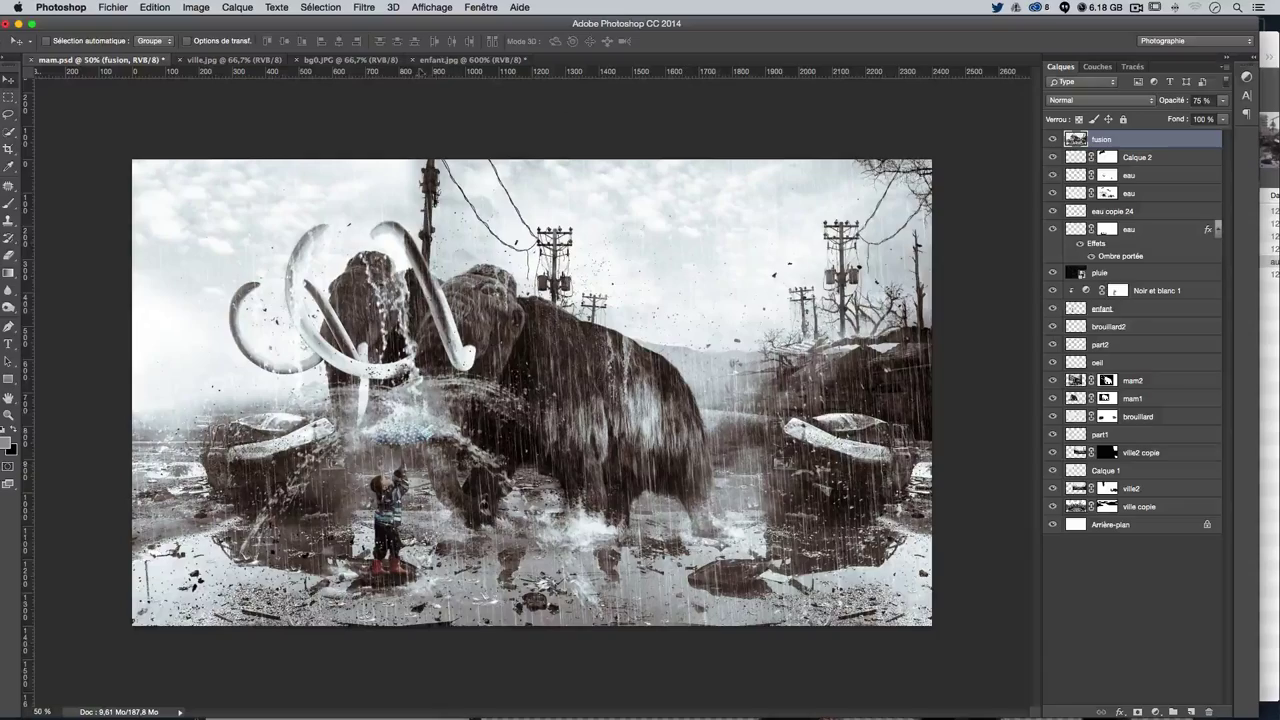
pyautogui.click(360, 7)
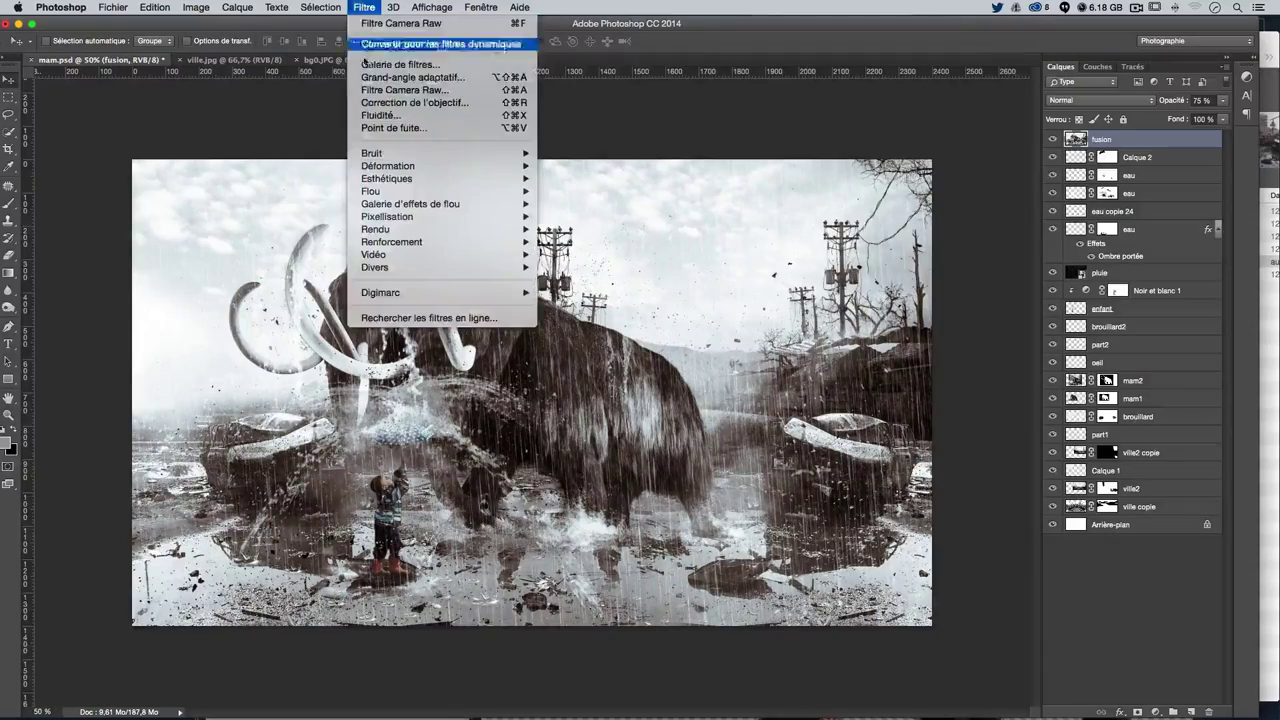
# Apply a Lens Correction vignette of amount -40 and midpoint +30 to the fusion layer
pyautogui.click(451, 103)
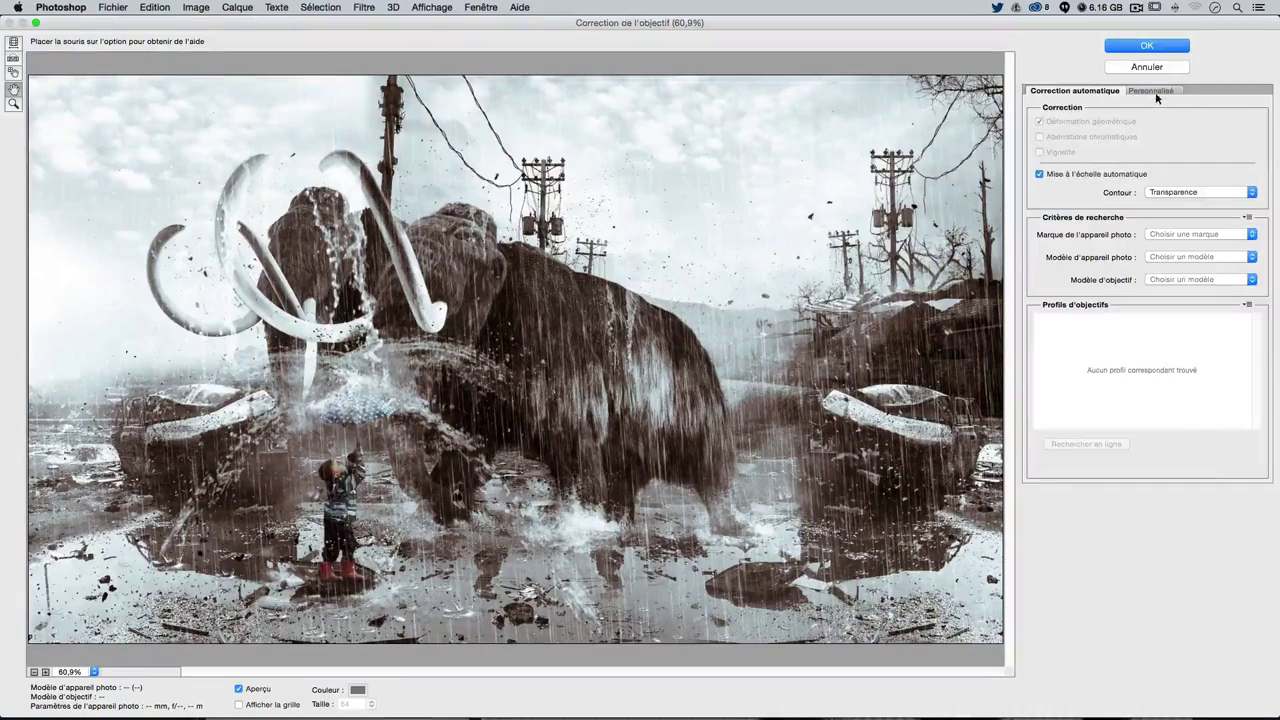
pyautogui.click(1156, 92)
pyautogui.click(1112, 295)
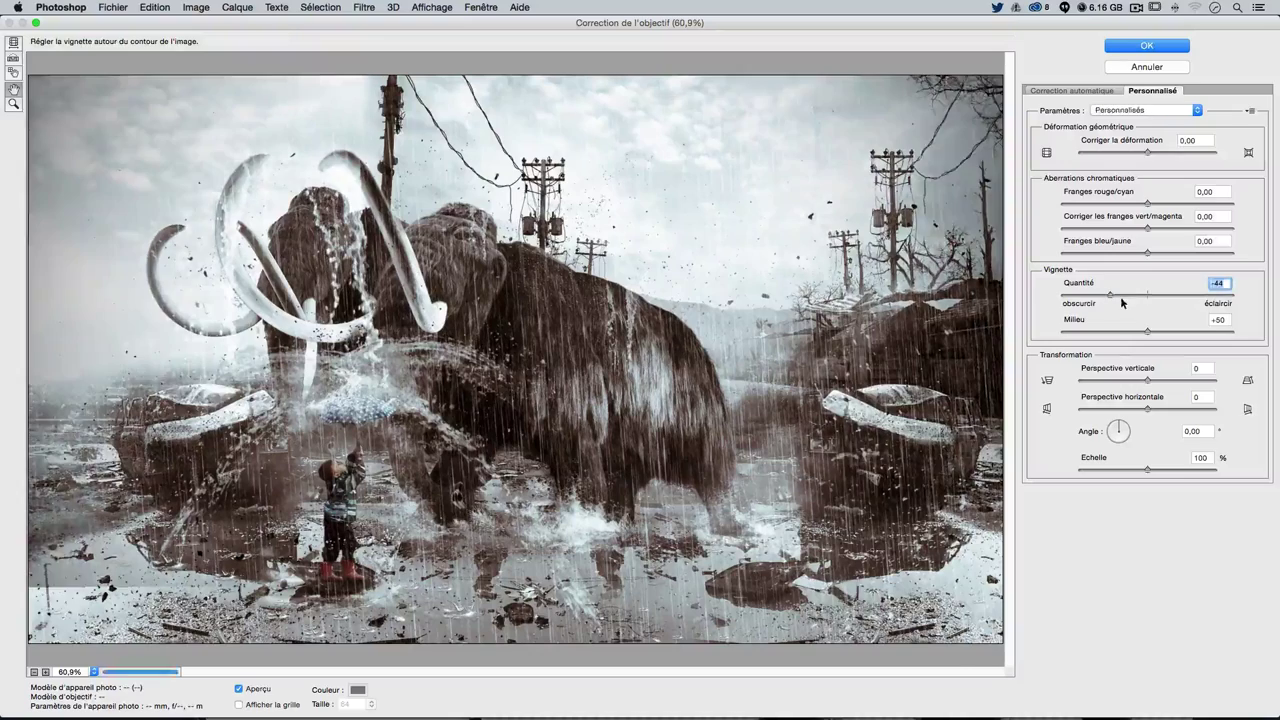
pyautogui.click(1118, 332)
pyautogui.click(1114, 294)
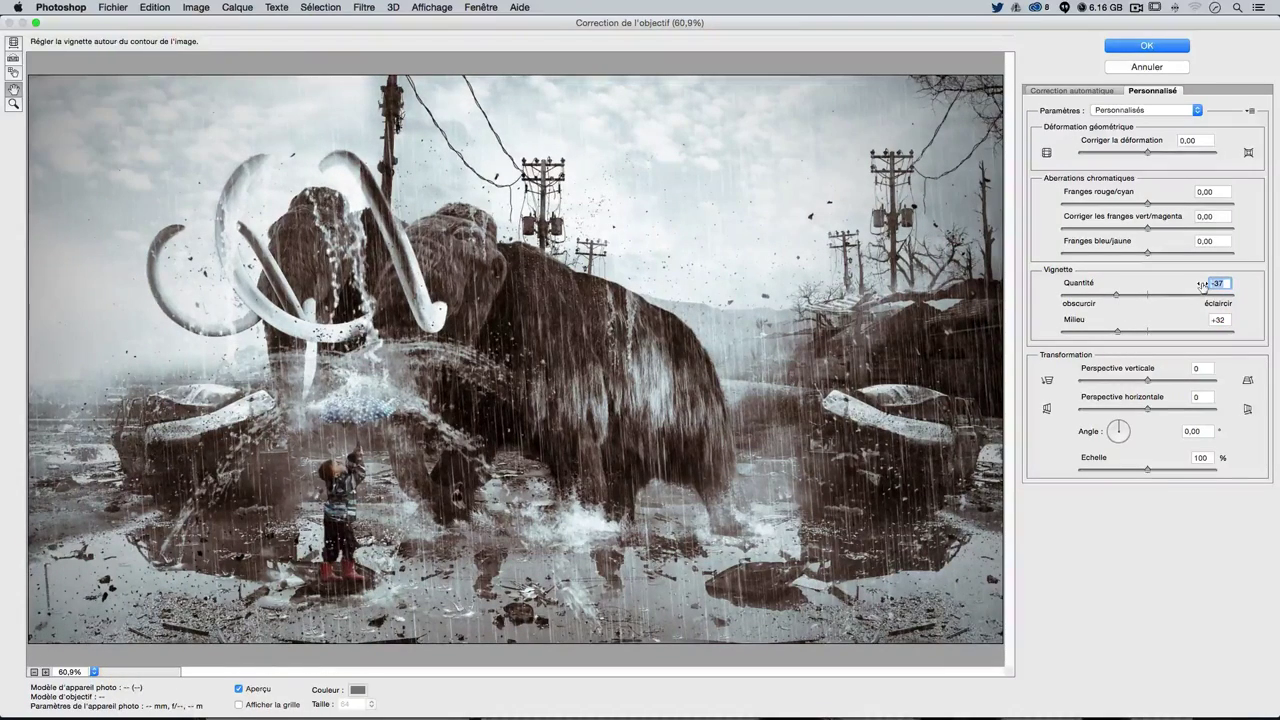
pyautogui.write('-40')
pyautogui.press('Tab')
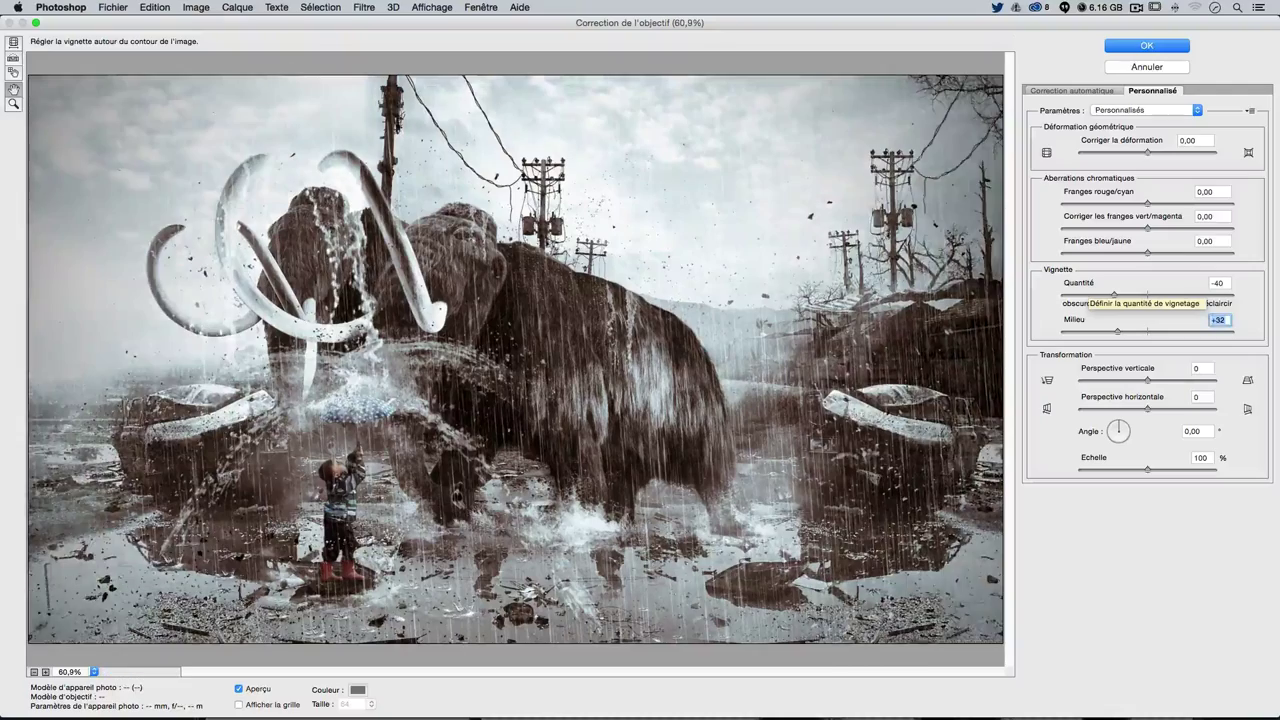
pyautogui.write('+30')
pyautogui.press('Return')
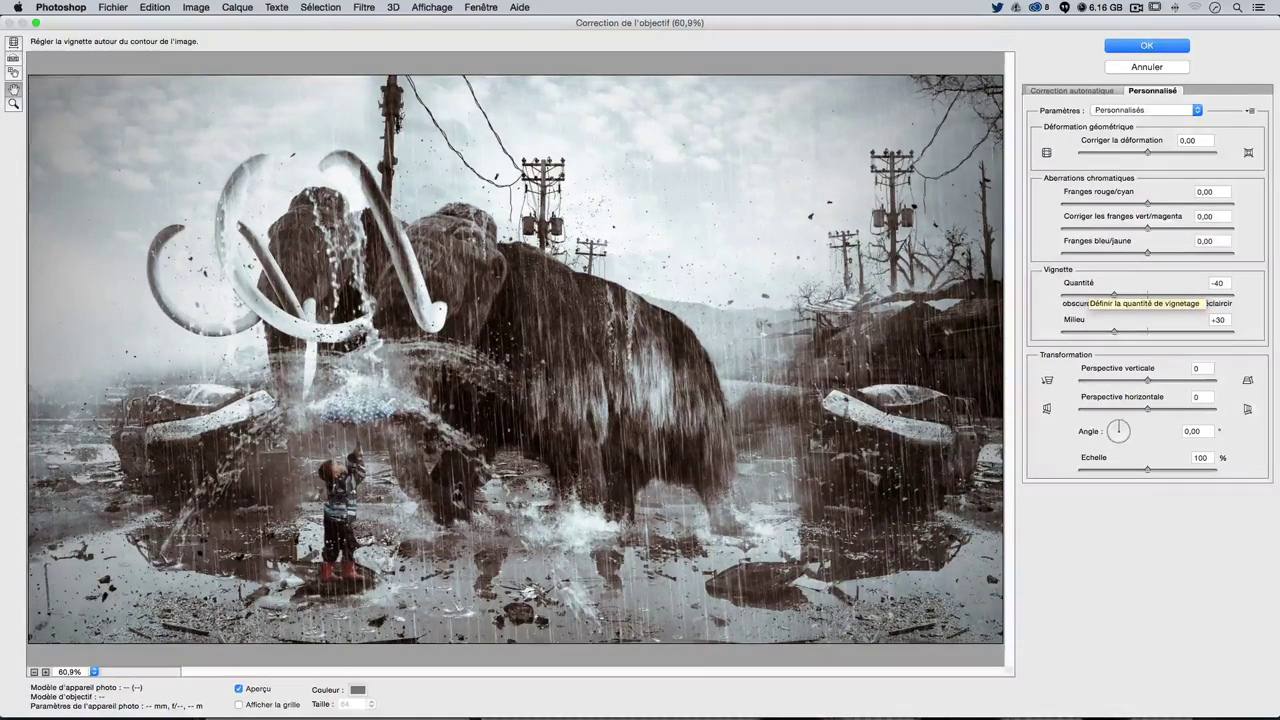
pyautogui.hotkey('ctrl', 'z')
# Add a Solid Color fill layer and pick a muted brown (#7d5c47) for it
pyautogui.hotkey('ctrl', 'z')
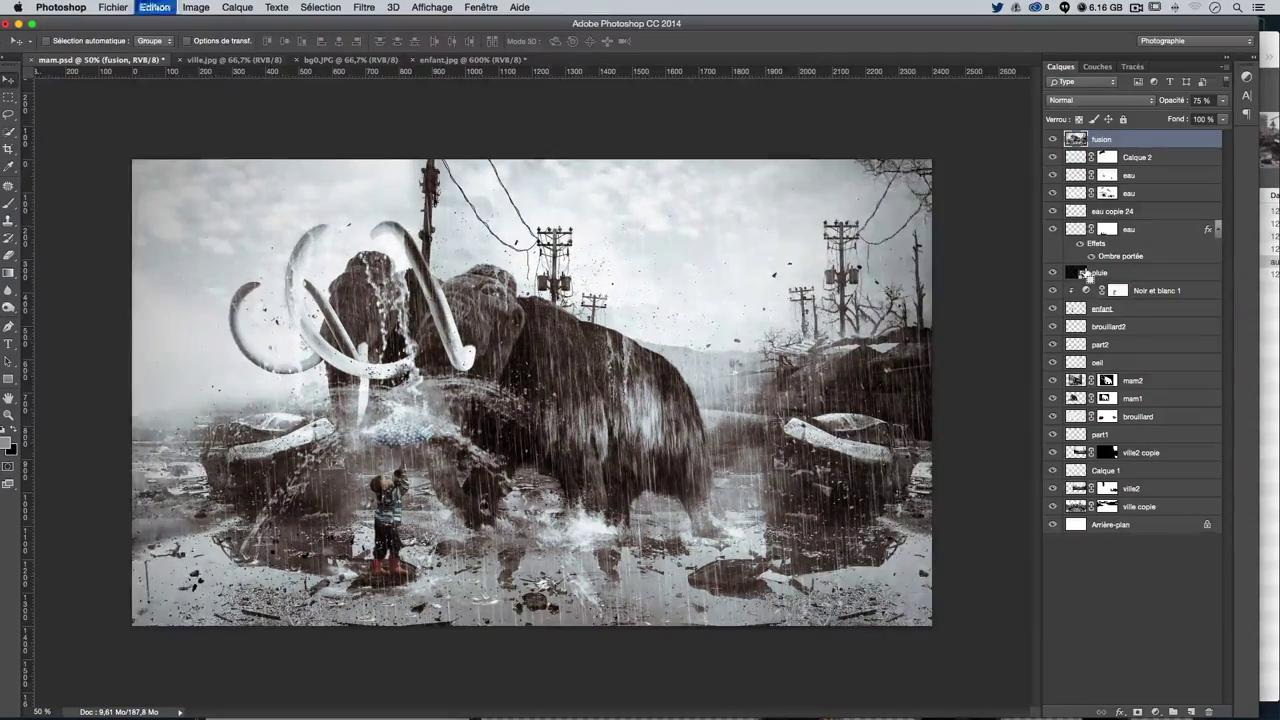
pyautogui.hotkey('ctrl', 'z')
pyautogui.hotkey('ctrl', 'z')
pyautogui.hotkey('ctrl', 'z')
pyautogui.hotkey('ctrl', 'z')
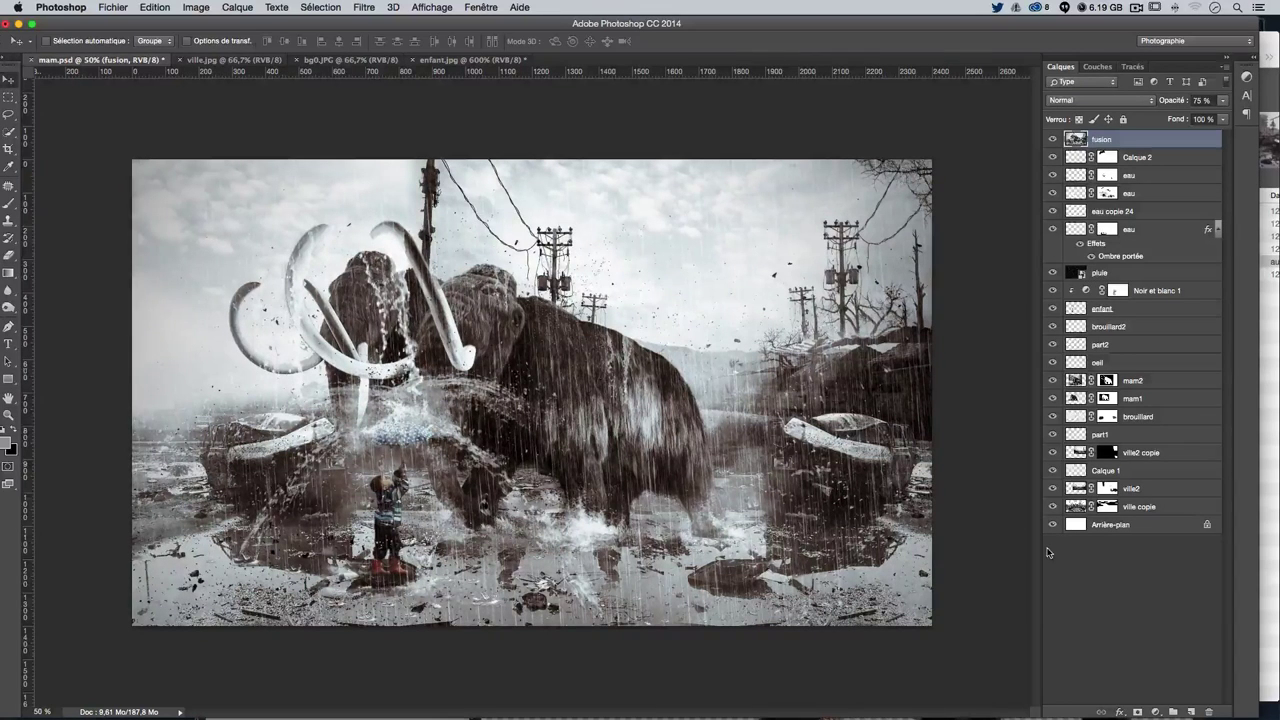
pyautogui.click(1156, 711)
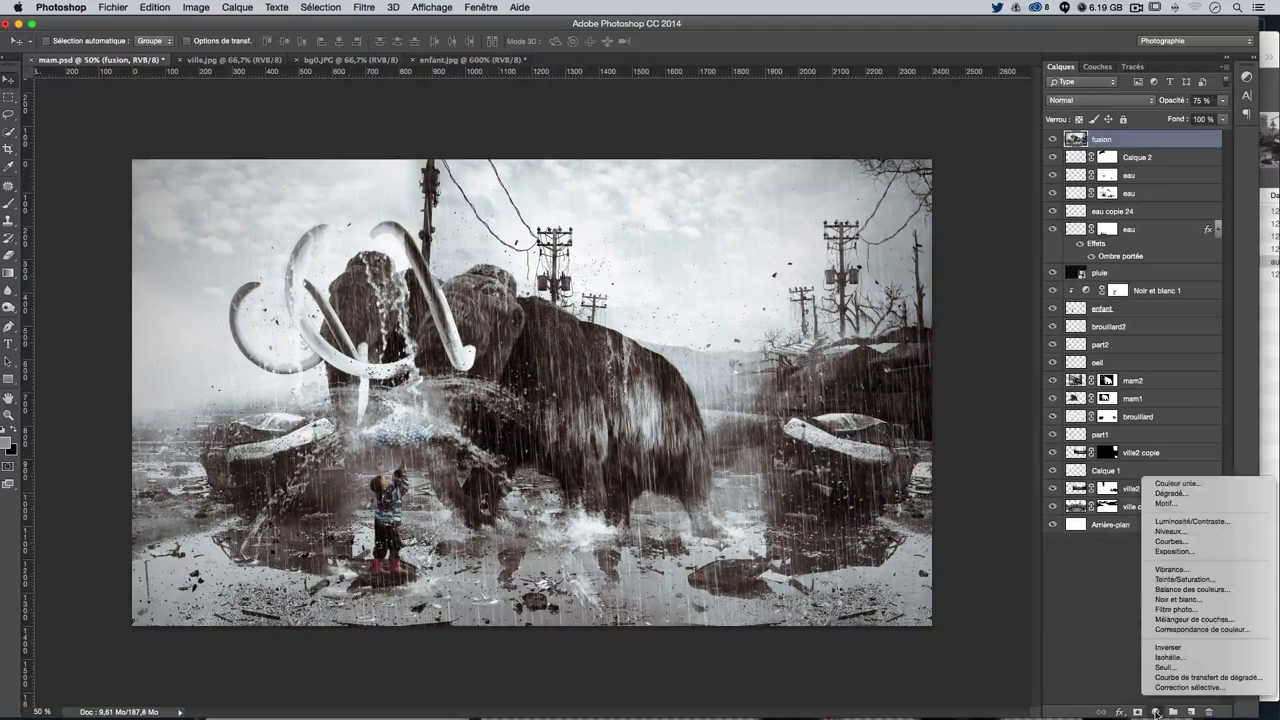
pyautogui.click(1188, 484)
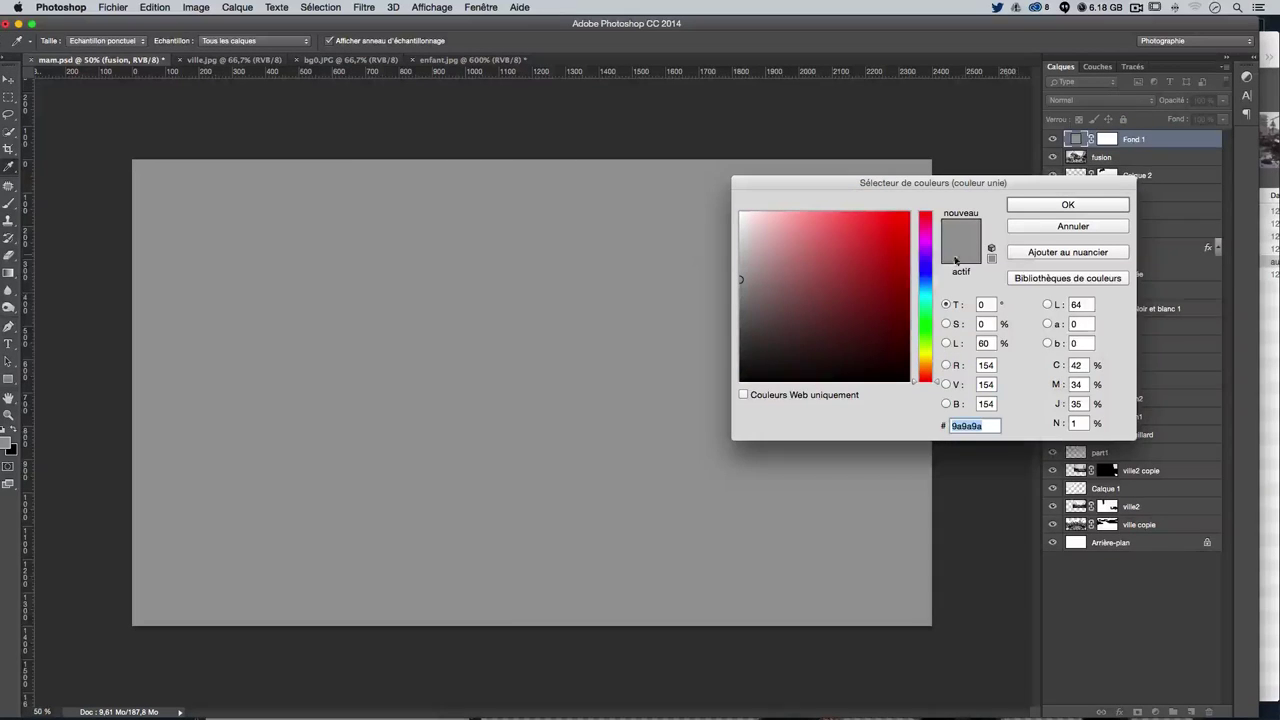
pyautogui.click(931, 369)
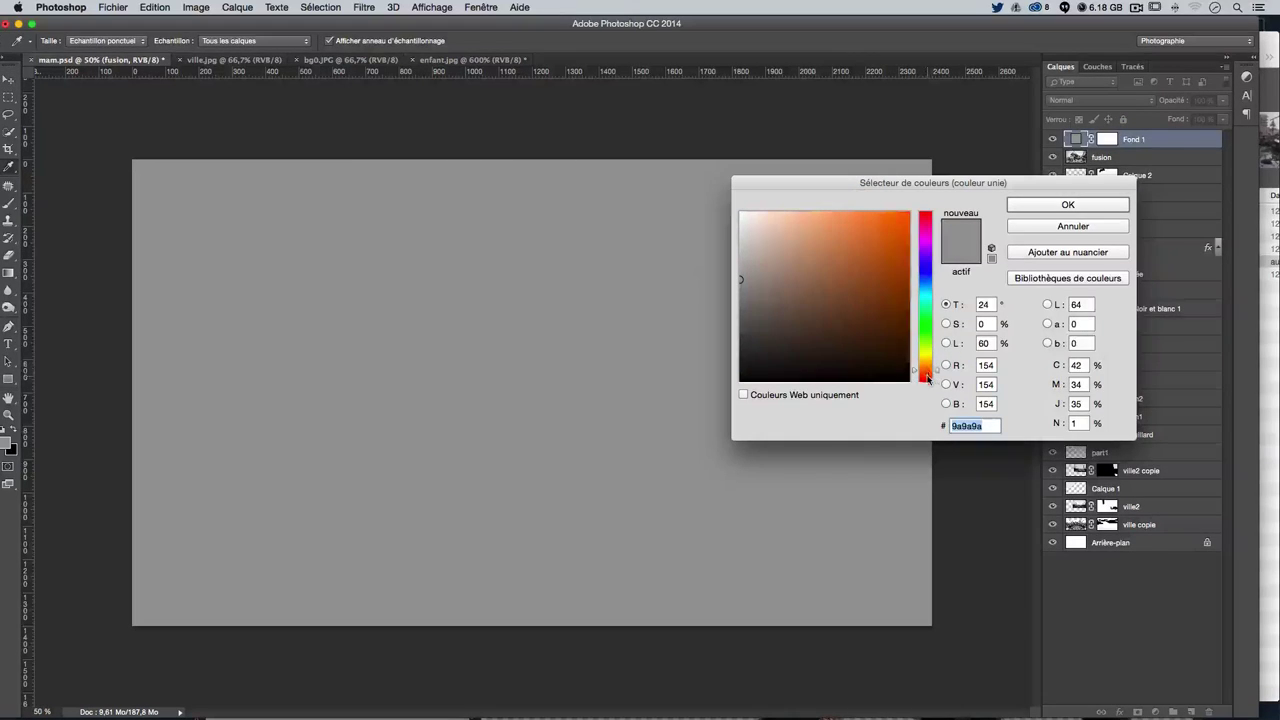
pyautogui.moveTo(872, 306); pyautogui.dragTo(782, 298)
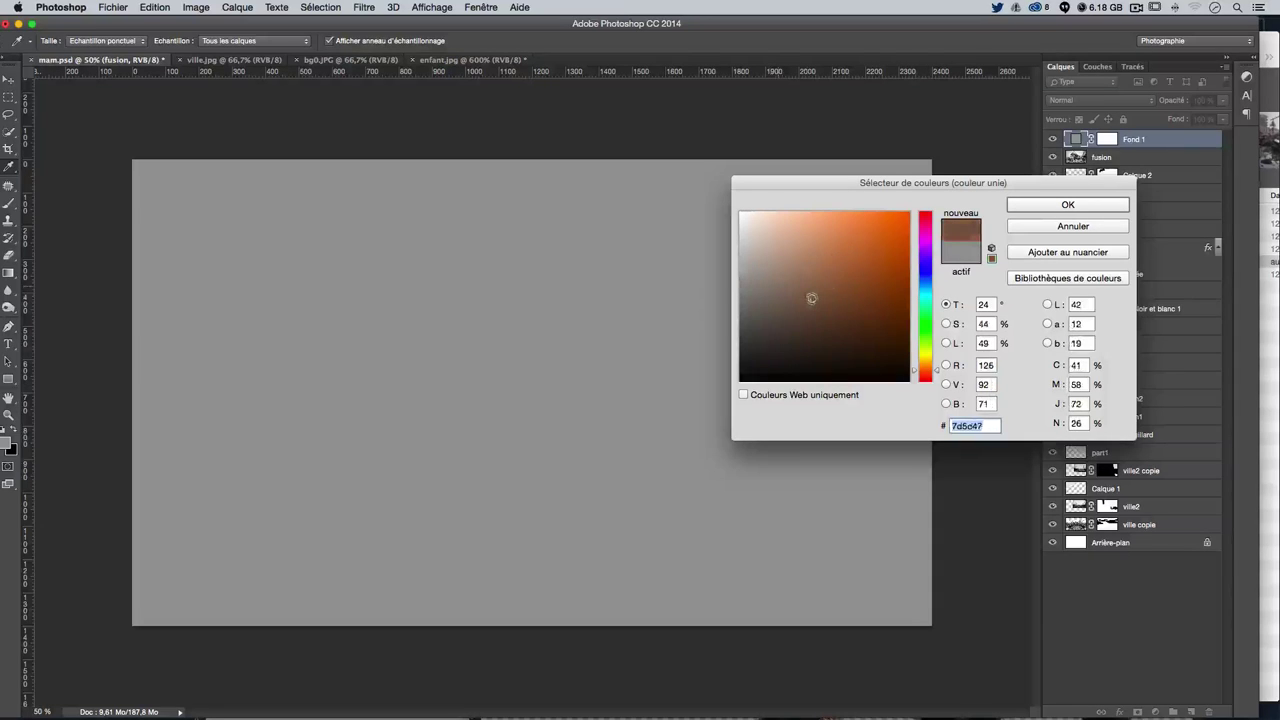
# Confirm the brown fill and set Fond 1's blend mode to Incrustation
pyautogui.click(1036, 206)
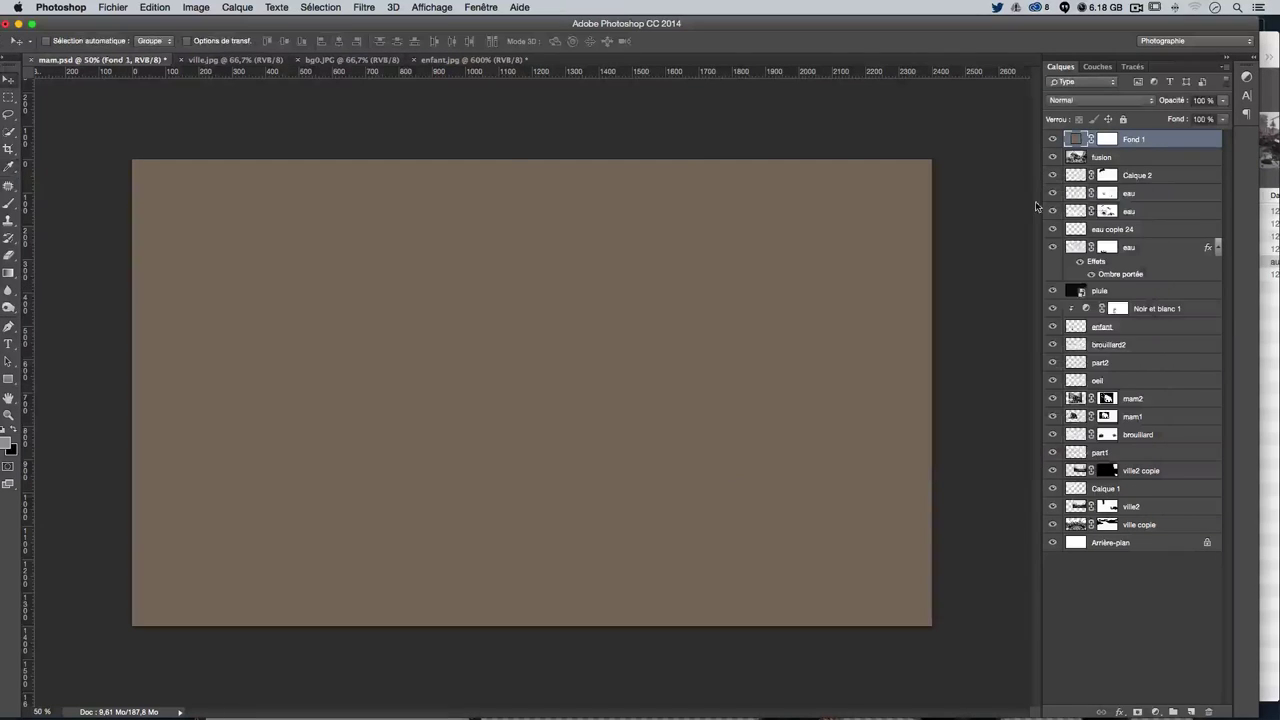
pyautogui.click(1100, 100)
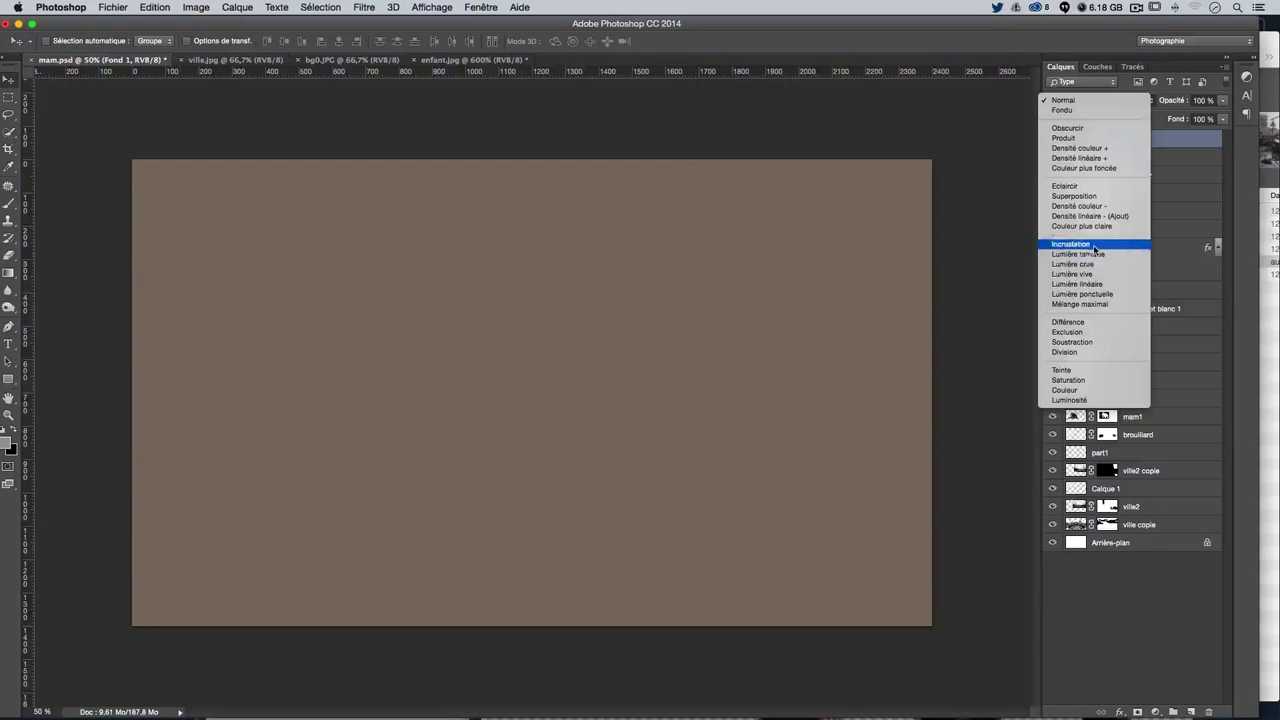
pyautogui.click(1097, 247)
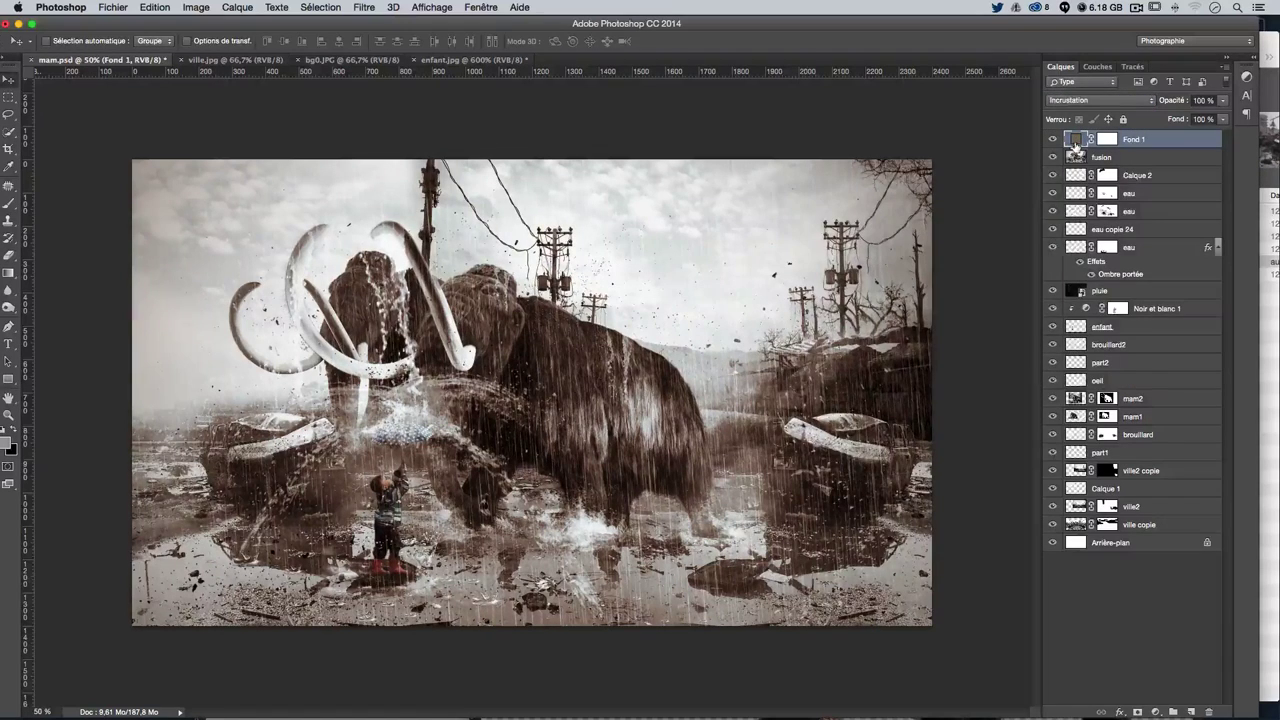
# Try several hues for the Fond 1 fill and settle on muted brown #7d6e5e
pyautogui.doubleClick(1075, 139)
pyautogui.moveTo(840, 178)
pyautogui.mouseDown()
pyautogui.moveTo(980, 268)
pyautogui.moveTo(1015, 376)
pyautogui.mouseUp()
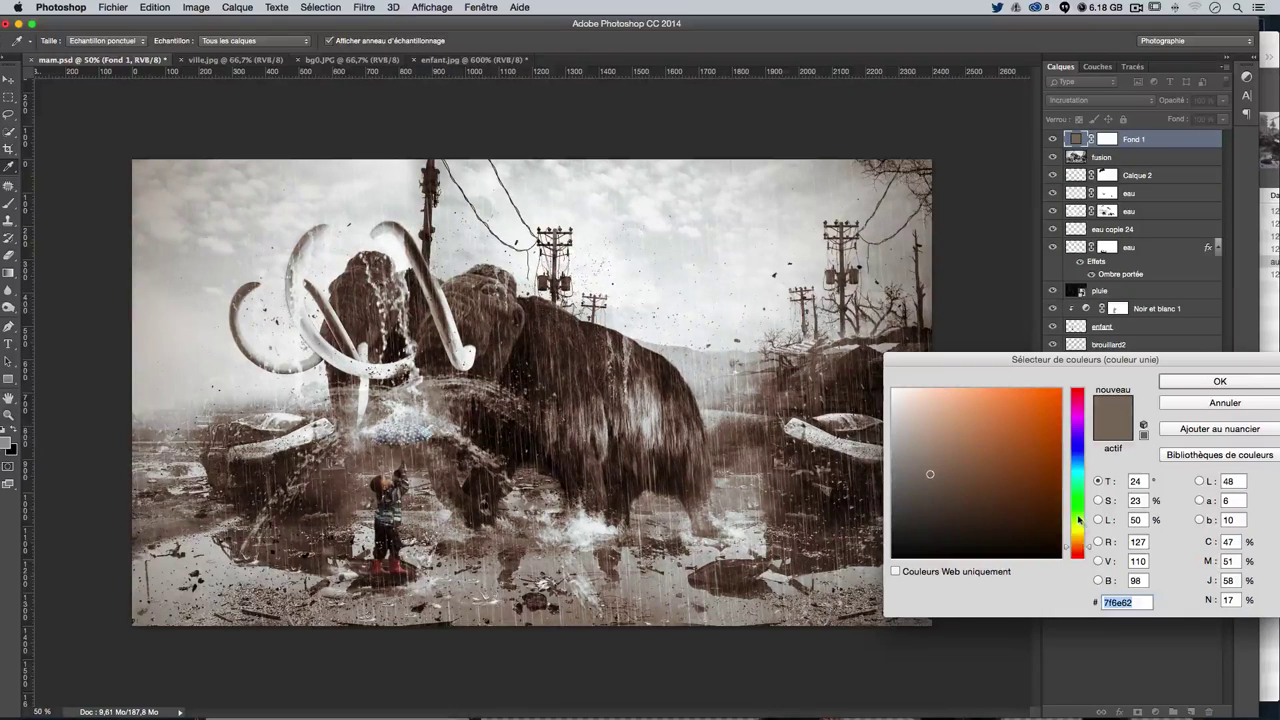
pyautogui.click(1079, 467)
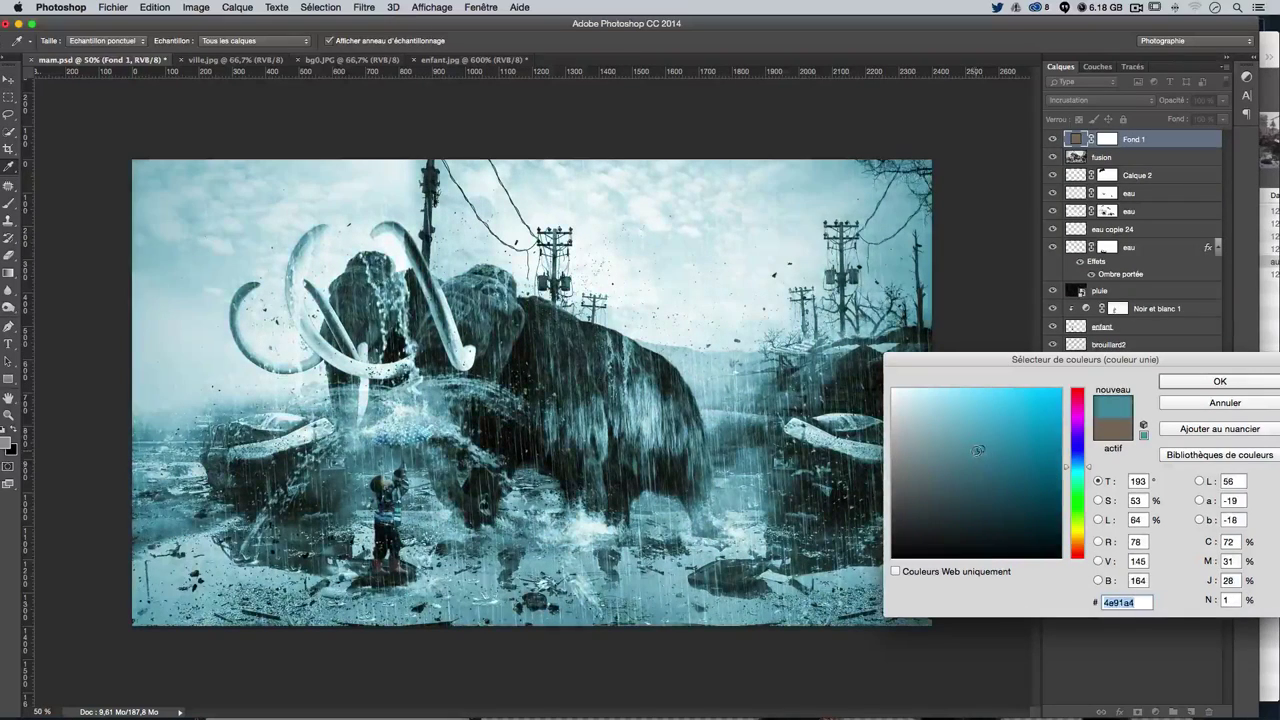
pyautogui.moveTo(965, 469)
pyautogui.mouseDown()
pyautogui.moveTo(981, 449)
pyautogui.moveTo(947, 465)
pyautogui.mouseUp()
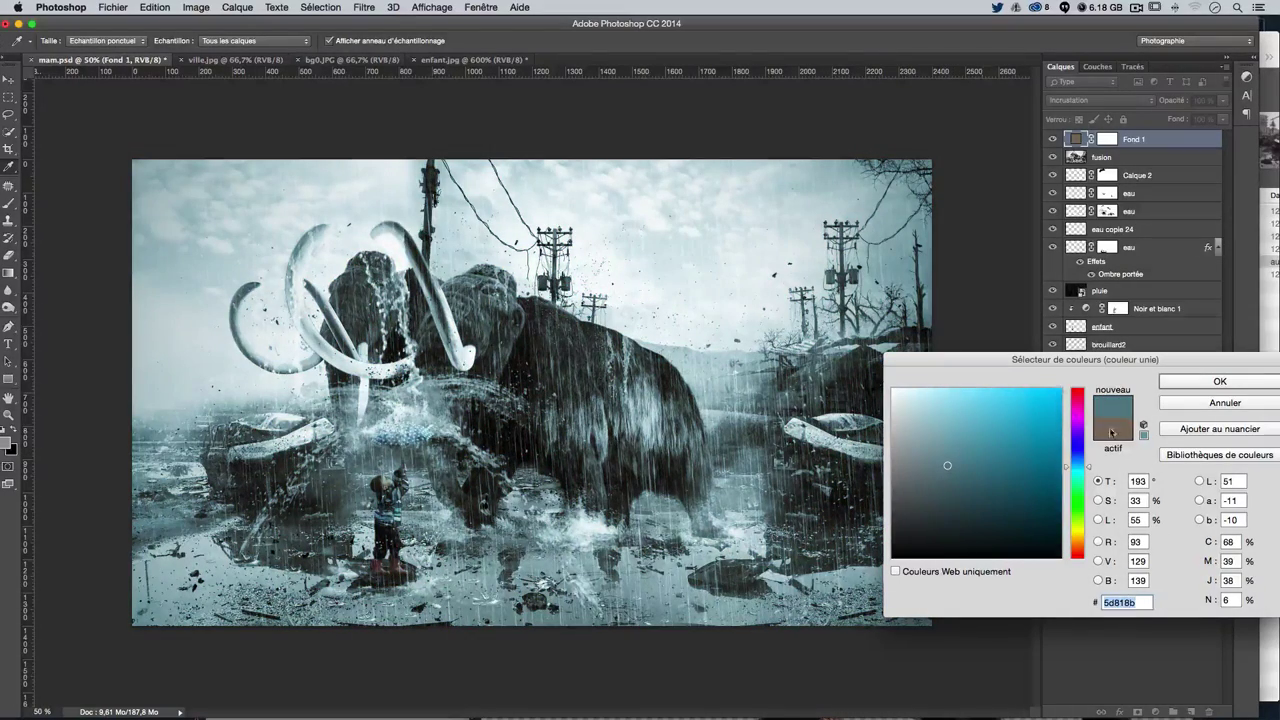
pyautogui.click(1075, 415)
pyautogui.moveTo(1085, 492); pyautogui.dragTo(1079, 552)
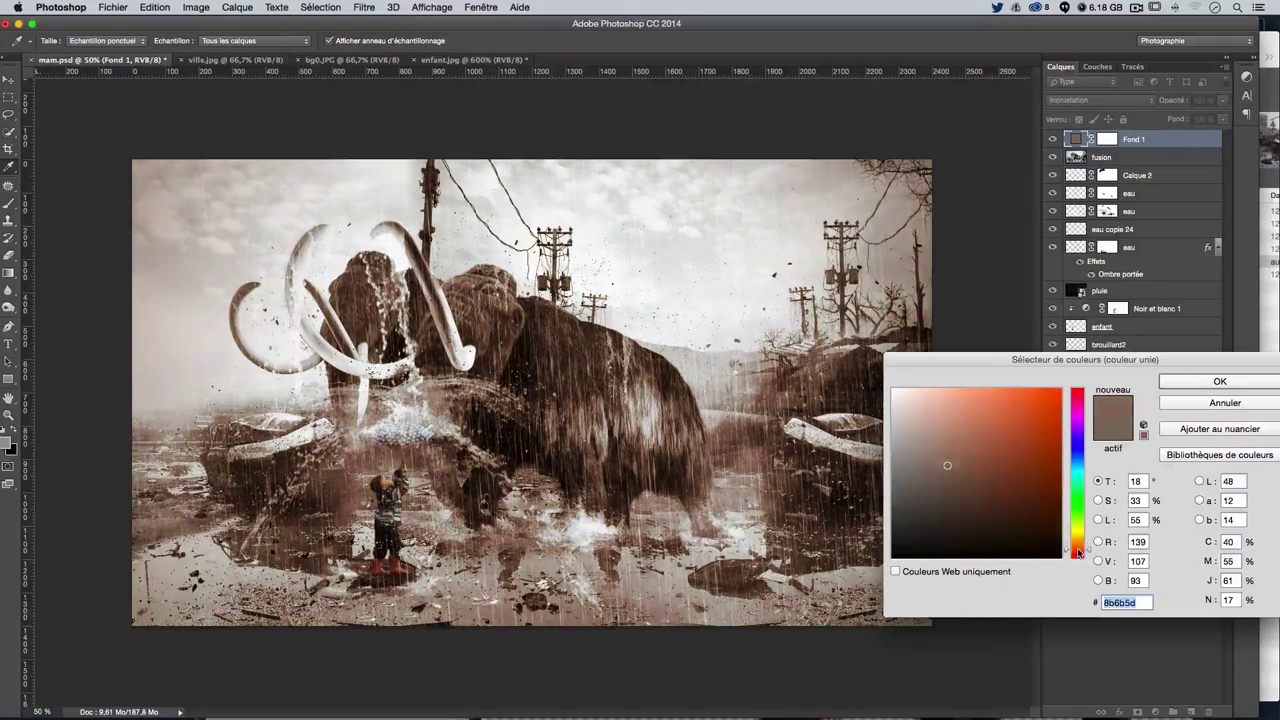
pyautogui.moveTo(1081, 442)
pyautogui.mouseDown()
pyautogui.moveTo(1080, 498)
pyautogui.moveTo(1081, 459)
pyautogui.mouseUp()
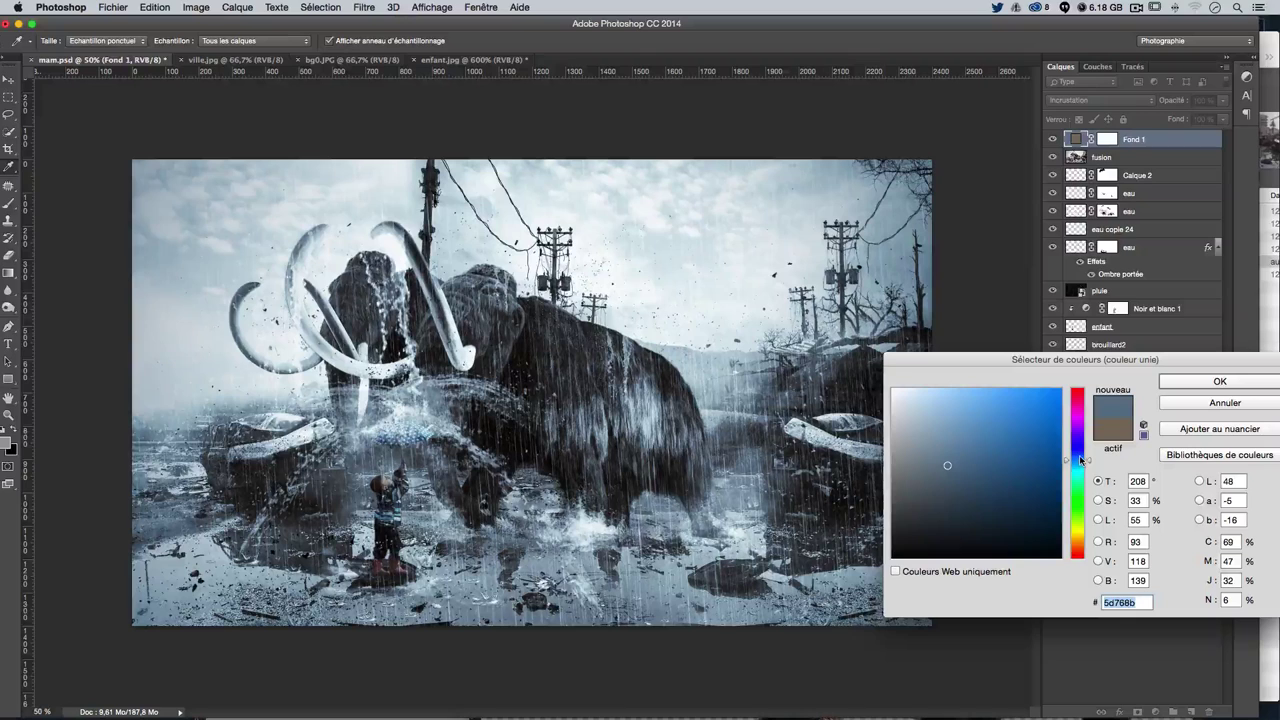
pyautogui.moveTo(947, 465)
pyautogui.mouseDown()
pyautogui.moveTo(920, 477)
pyautogui.moveTo(941, 480)
pyautogui.moveTo(920, 500)
pyautogui.moveTo(926, 486)
pyautogui.mouseUp()
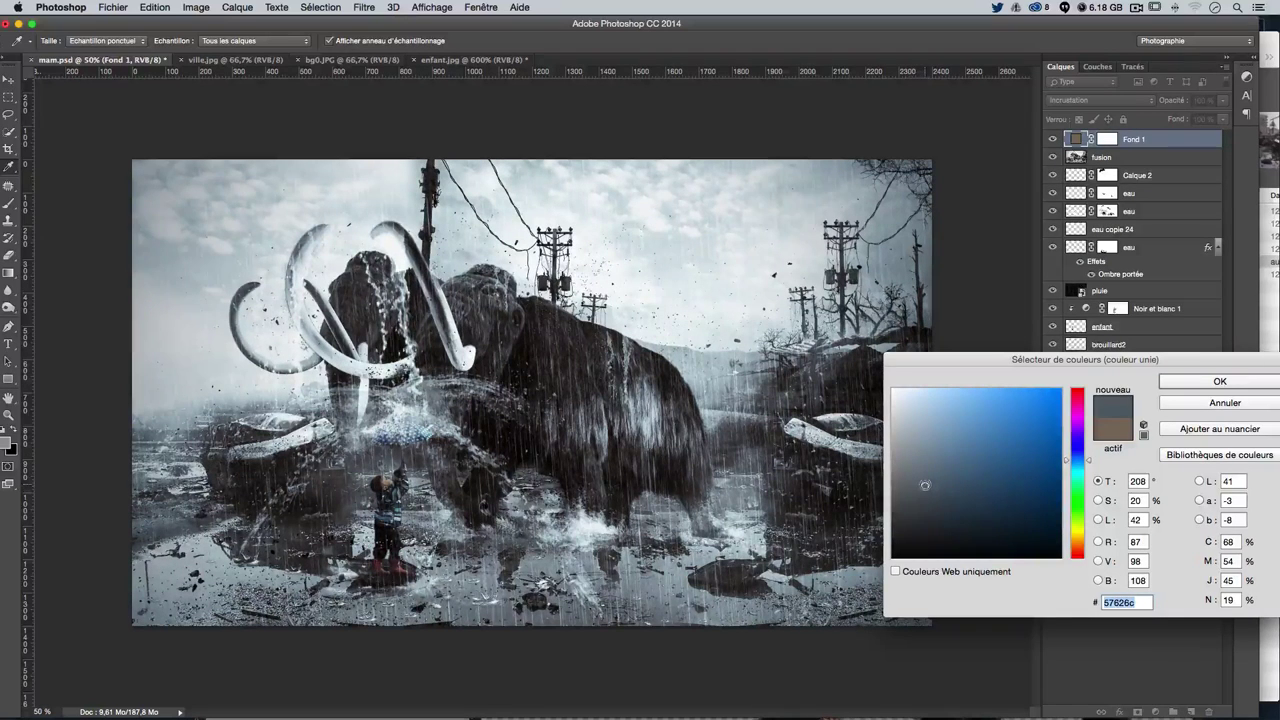
pyautogui.moveTo(1082, 468); pyautogui.dragTo(1090, 547)
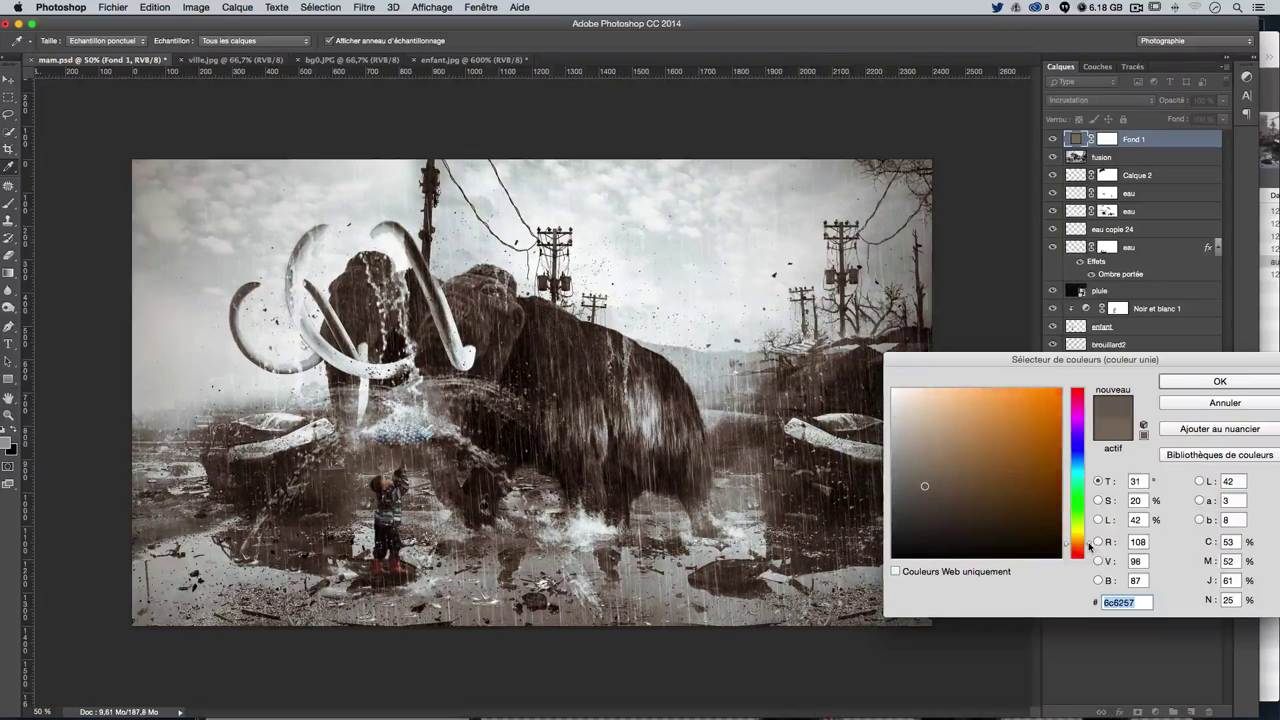
pyautogui.moveTo(925, 486); pyautogui.dragTo(934, 473)
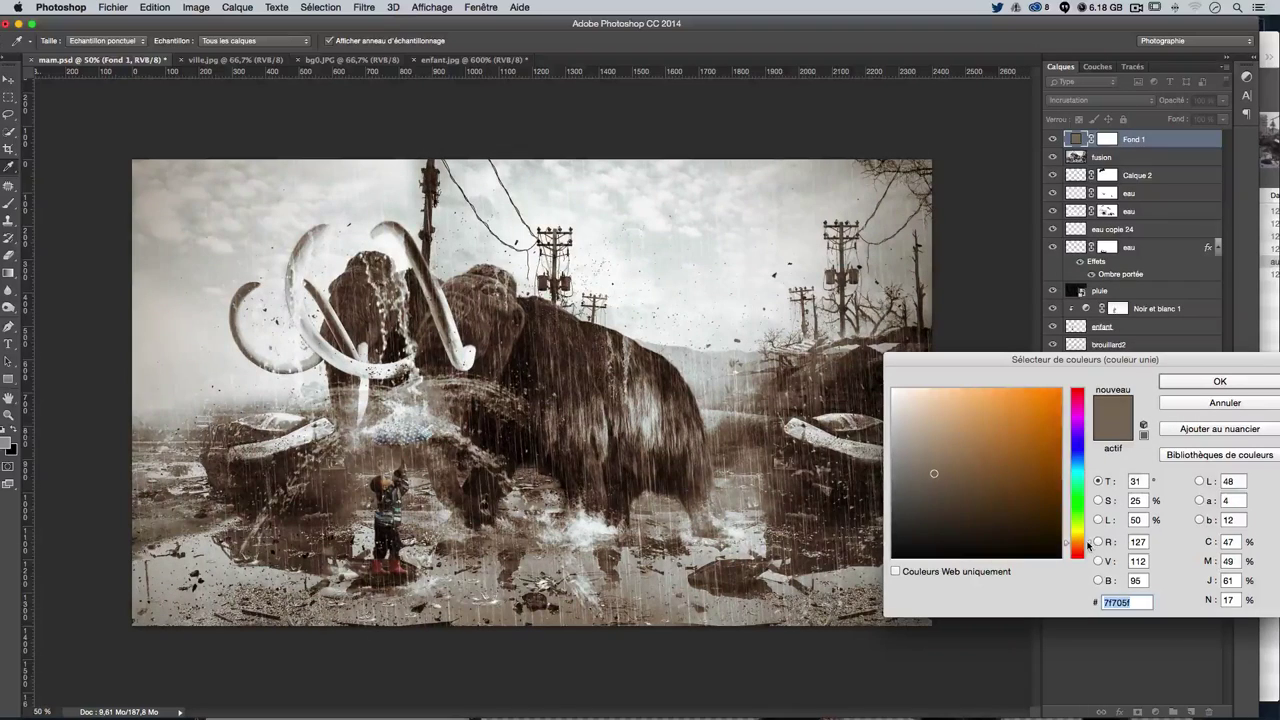
pyautogui.moveTo(934, 474); pyautogui.dragTo(933, 475)
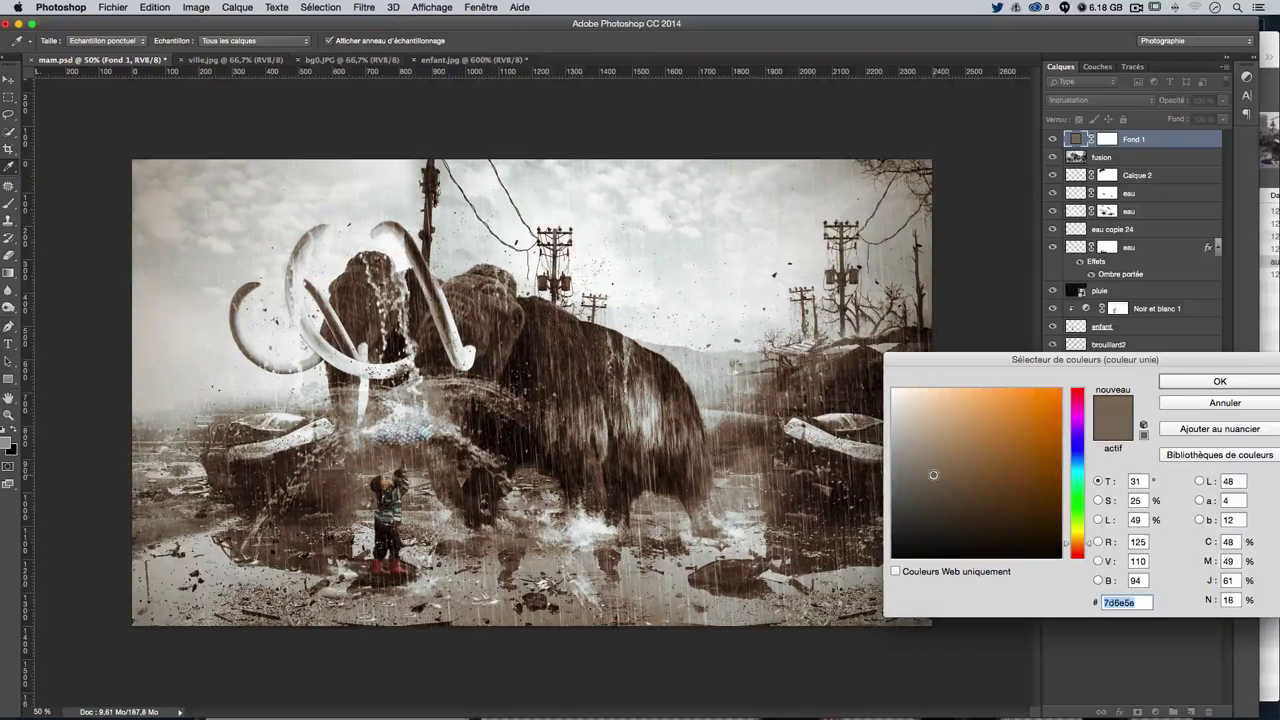
pyautogui.click(1190, 382)
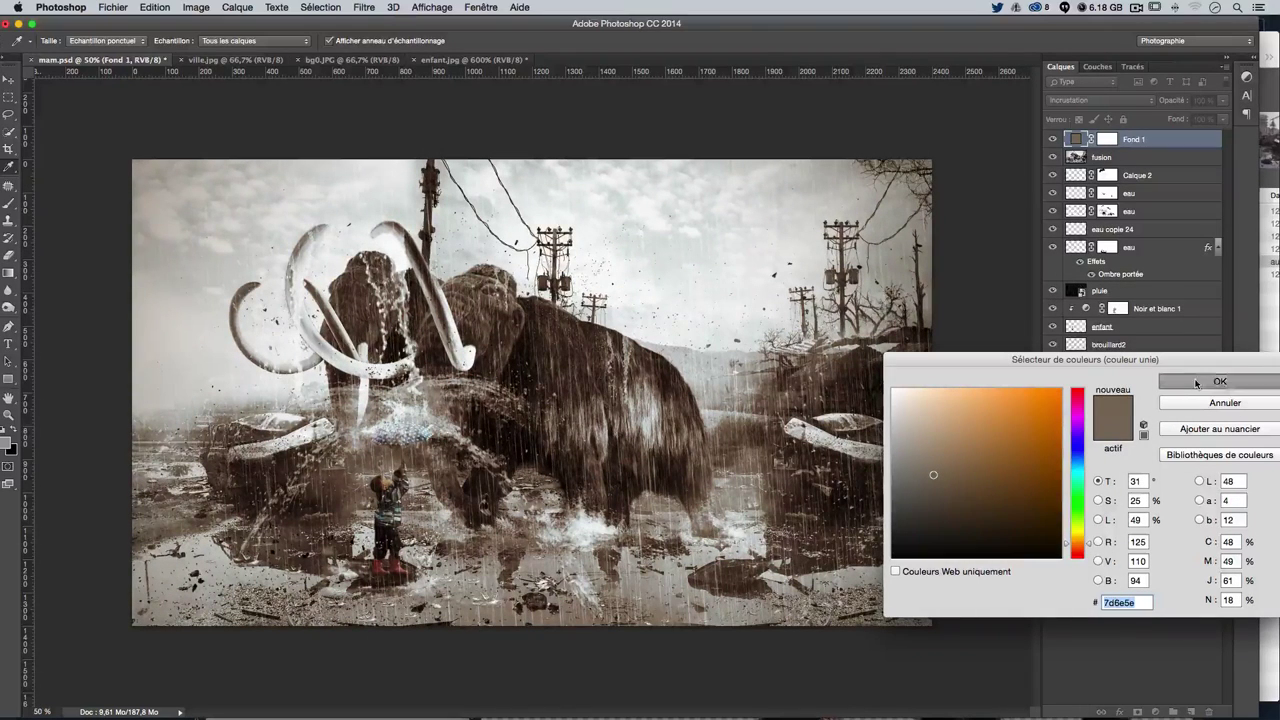
pyautogui.click(1052, 139)
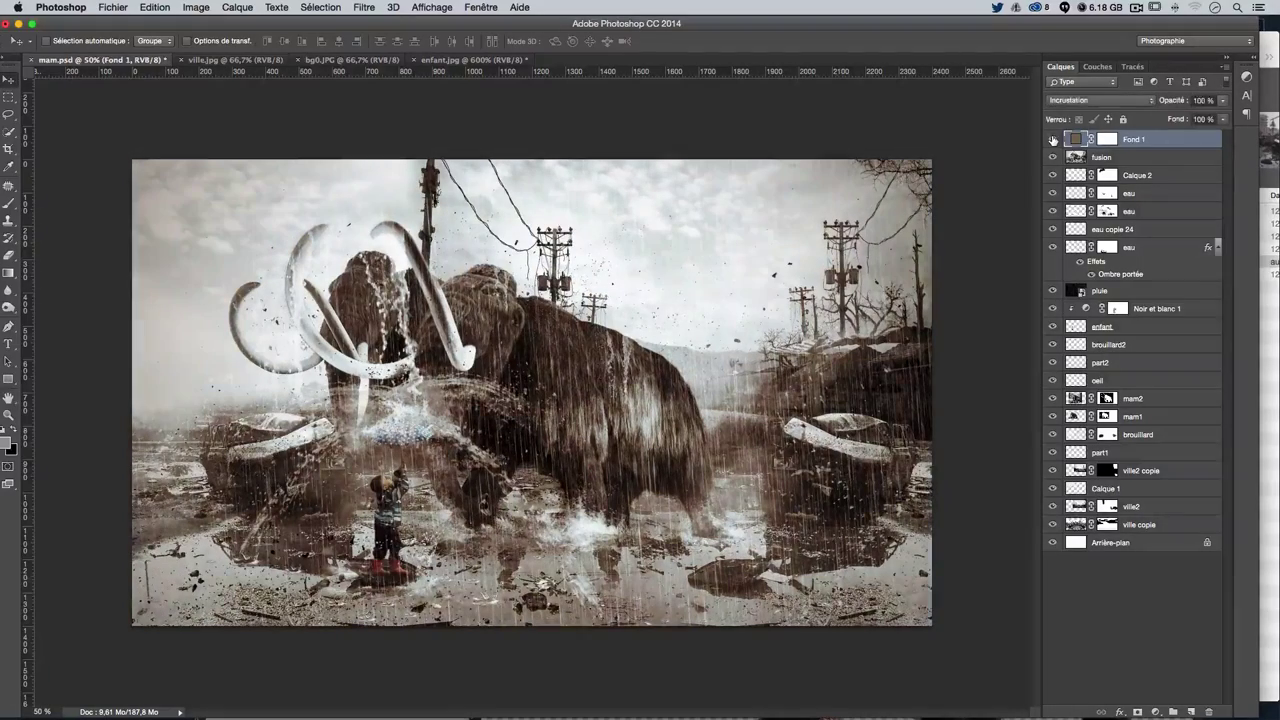
# Set the Fond 1 layer opacity to 75%
pyautogui.click(1052, 139)
pyautogui.click(1052, 139)
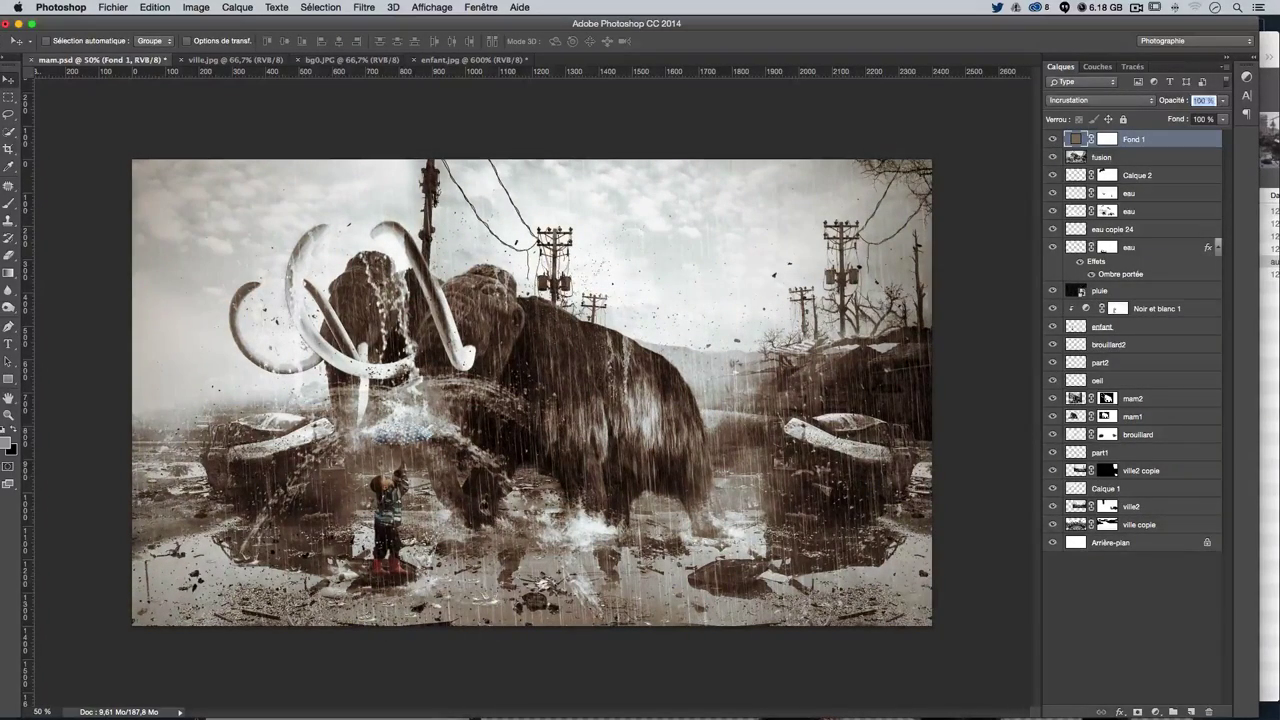
pyautogui.write('75')
pyautogui.press('Return')
# Target the Fond 1 layer mask with the Brush tool and pick the 2328 px textured preset
pyautogui.click(1107, 144)
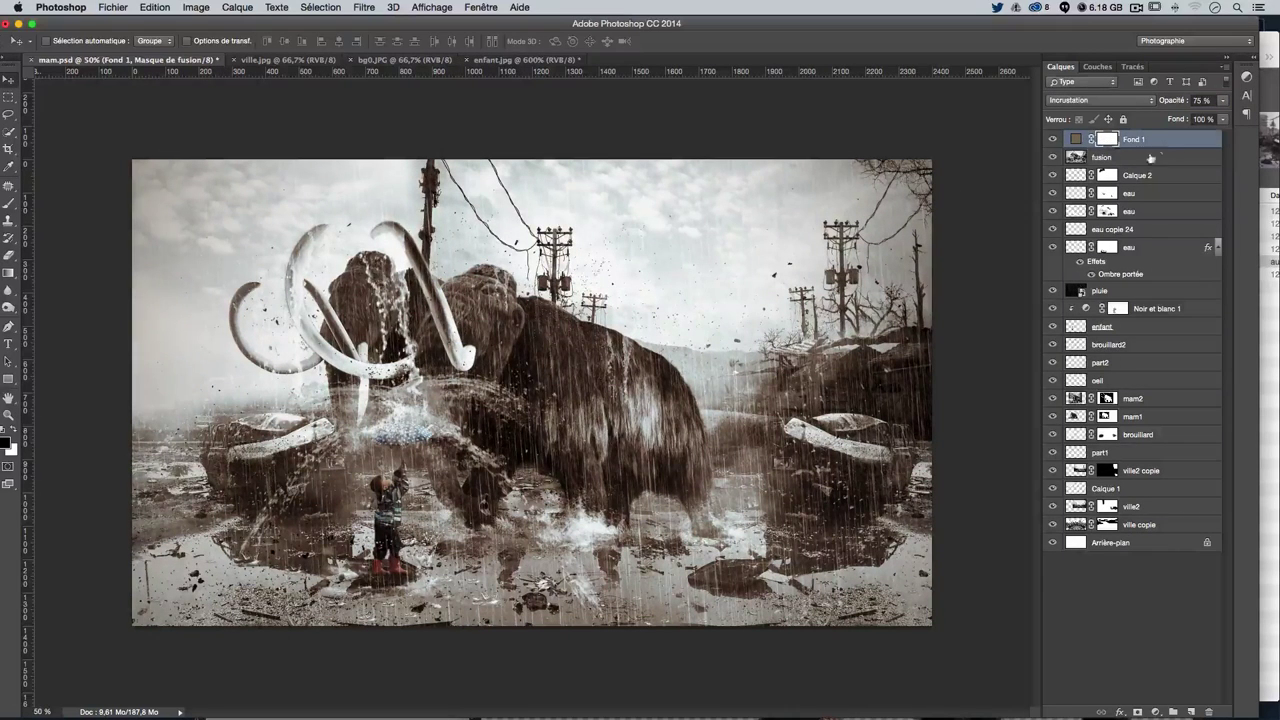
pyautogui.click(9, 203)
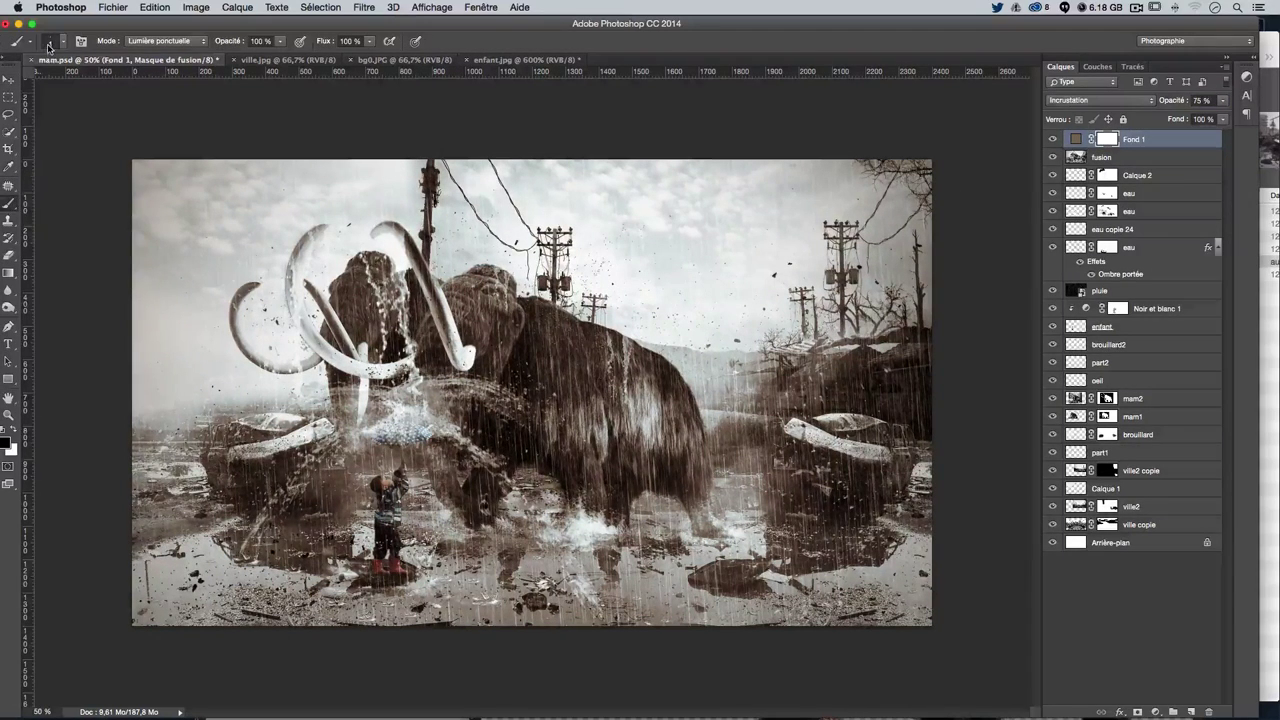
pyautogui.click(50, 42)
pyautogui.scroll(-3, 105, 216)
pyautogui.scroll(-3, 105, 216)
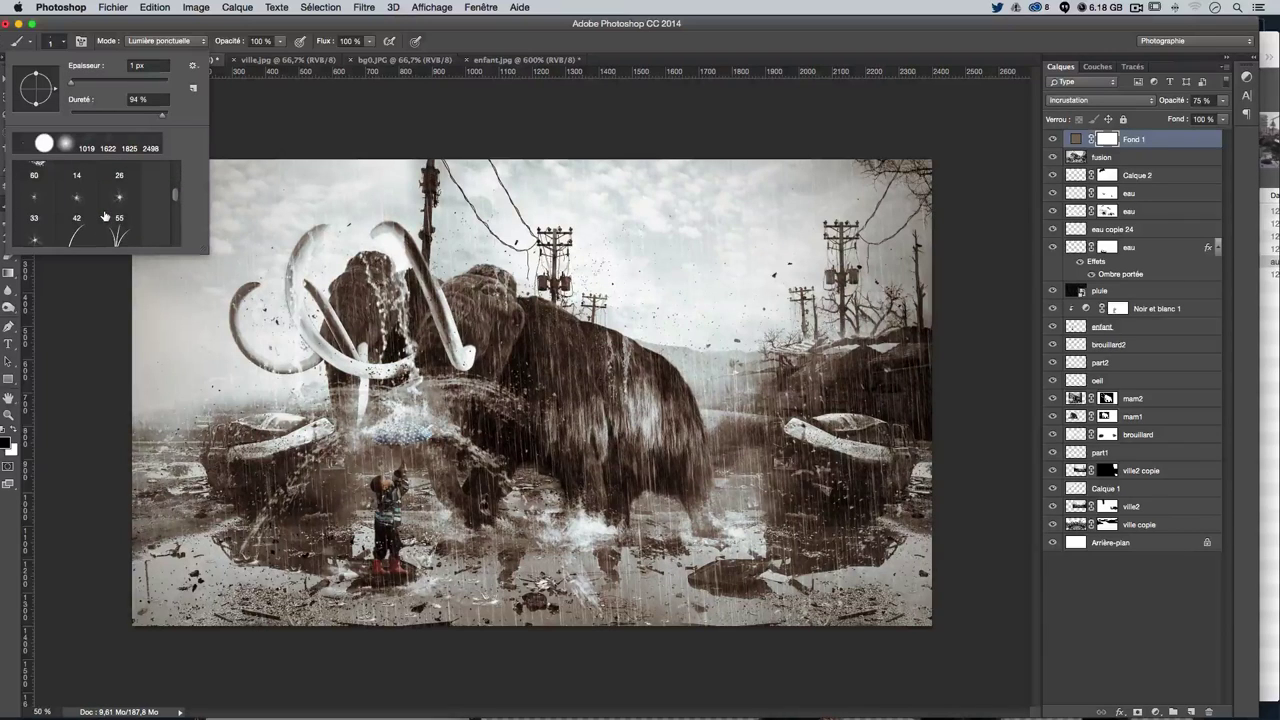
pyautogui.scroll(-3, 105, 230)
pyautogui.scroll(-3, 105, 232)
pyautogui.scroll(-3, 105, 232)
pyautogui.scroll(-3, 105, 232)
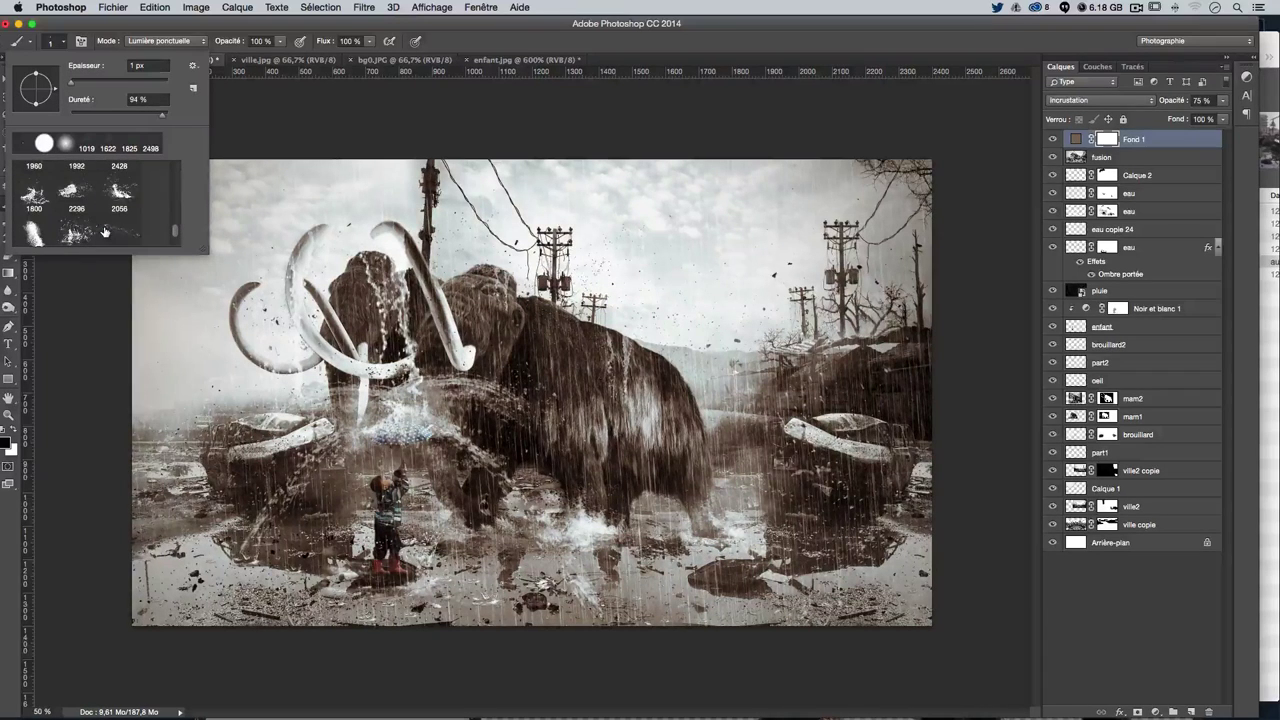
pyautogui.scroll(2, 105, 232)
pyautogui.scroll(2, 105, 232)
pyautogui.scroll(2, 105, 232)
pyautogui.scroll(2, 105, 232)
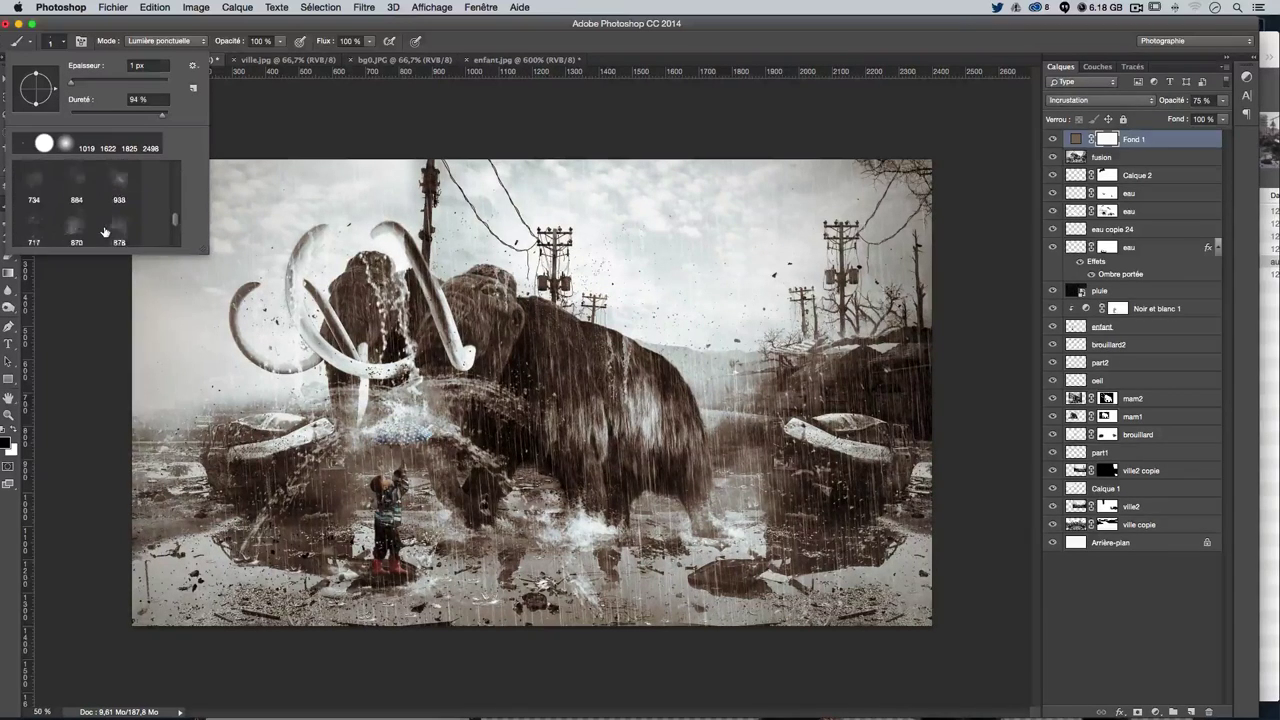
pyautogui.scroll(-1, 105, 232)
pyautogui.click(48, 230)
# Switch to the 1960 brush preset and shrink it to 1139 px
pyautogui.scroll(-1, 100, 232)
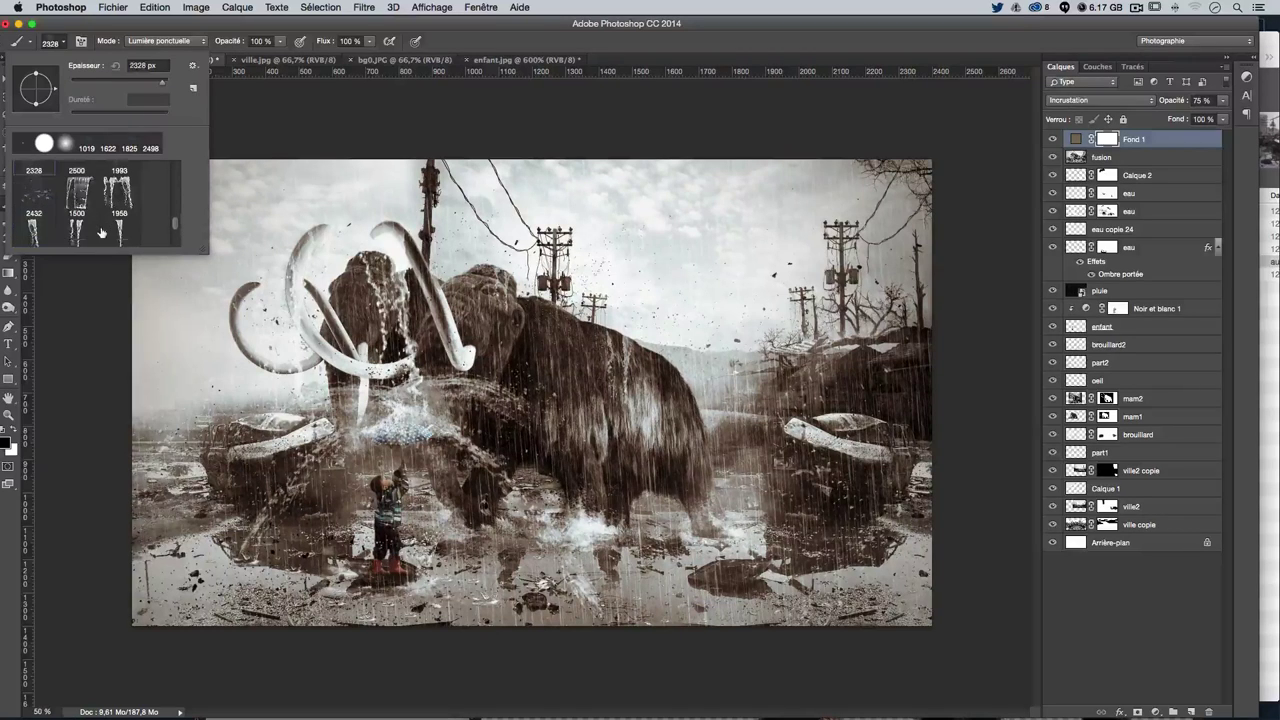
pyautogui.scroll(-2, 100, 232)
pyautogui.scroll(-2, 100, 232)
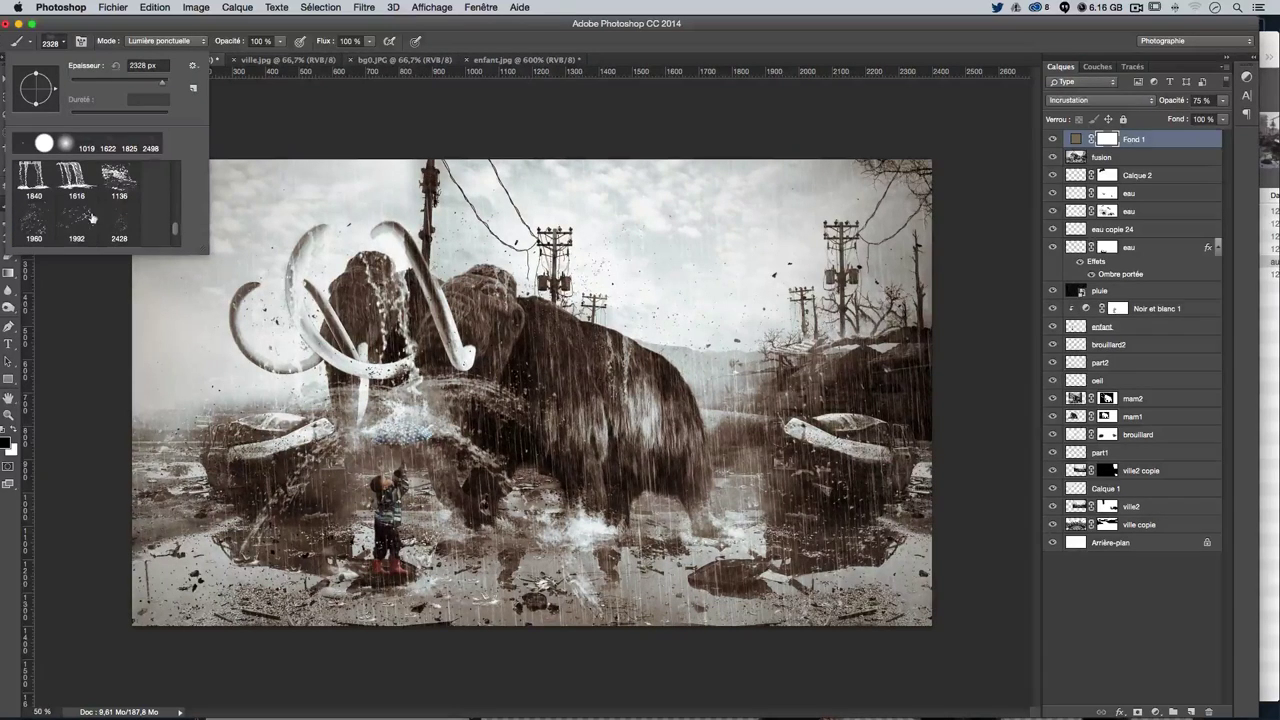
pyautogui.click(33, 222)
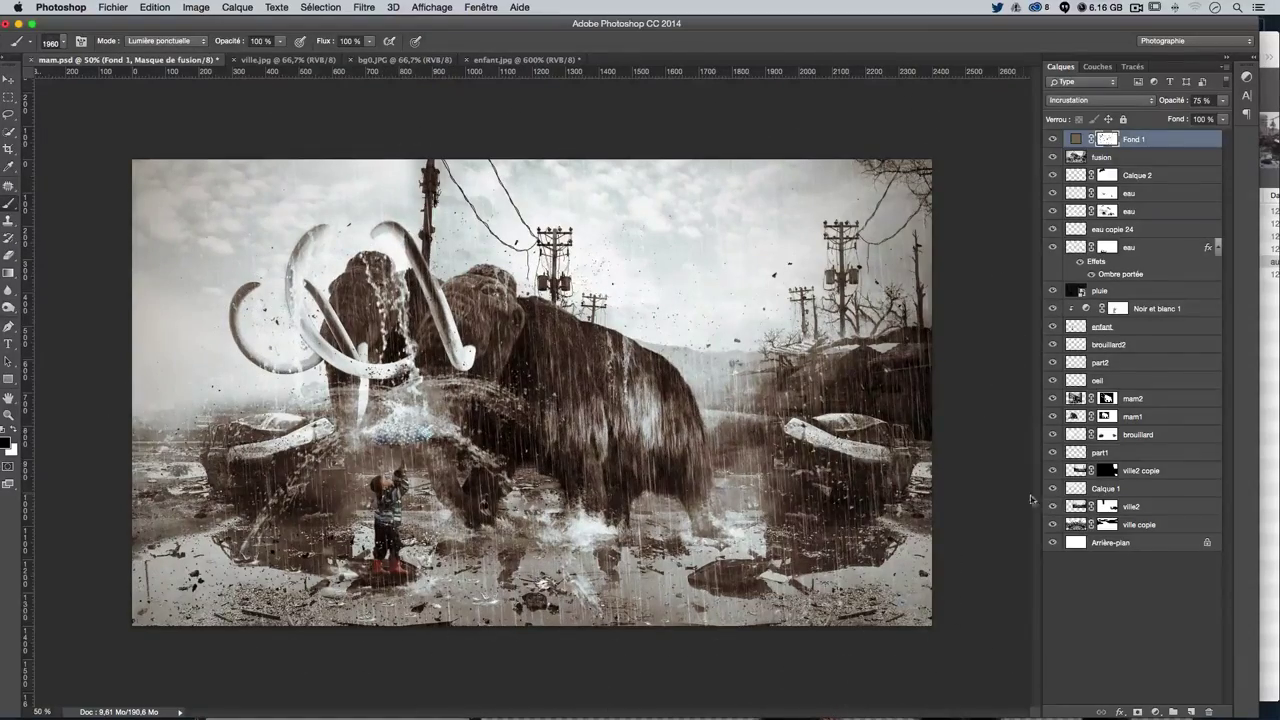
pyautogui.moveTo(790, 320); pyautogui.dragTo(760, 330)
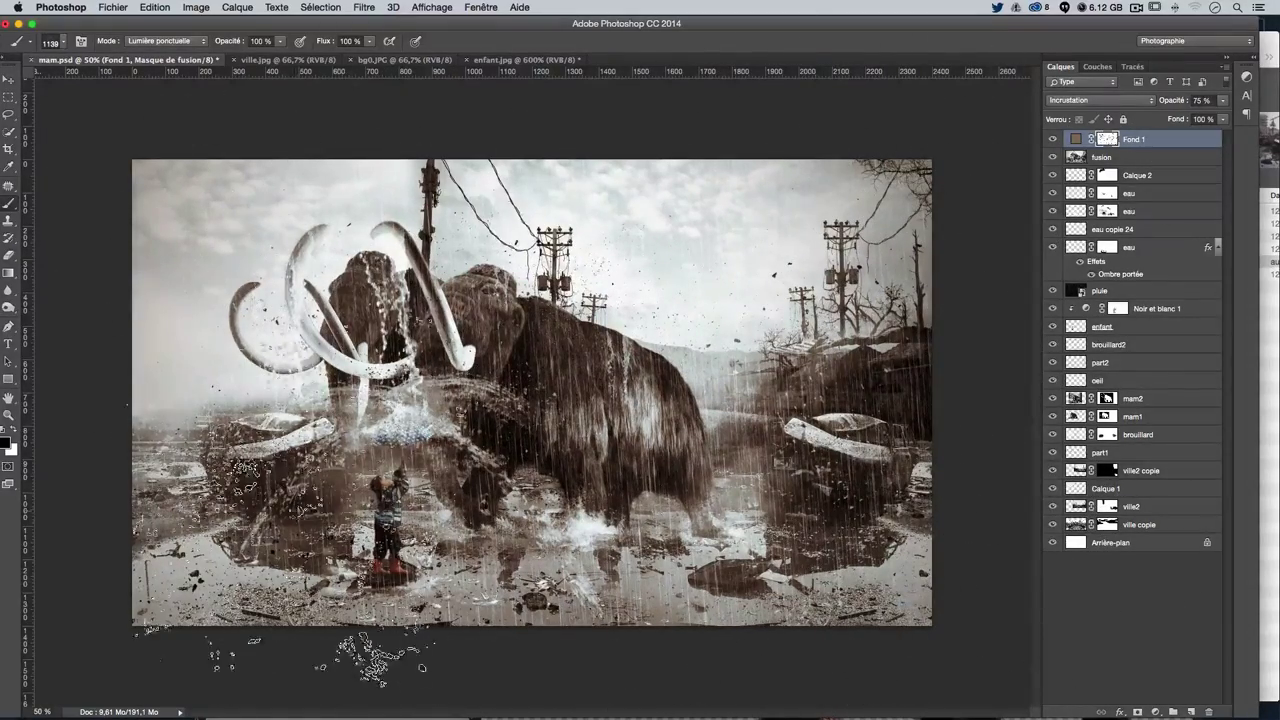
# Choose the 2432 brush preset instead
pyautogui.click(50, 45)
pyautogui.scroll(-2, 114, 225)
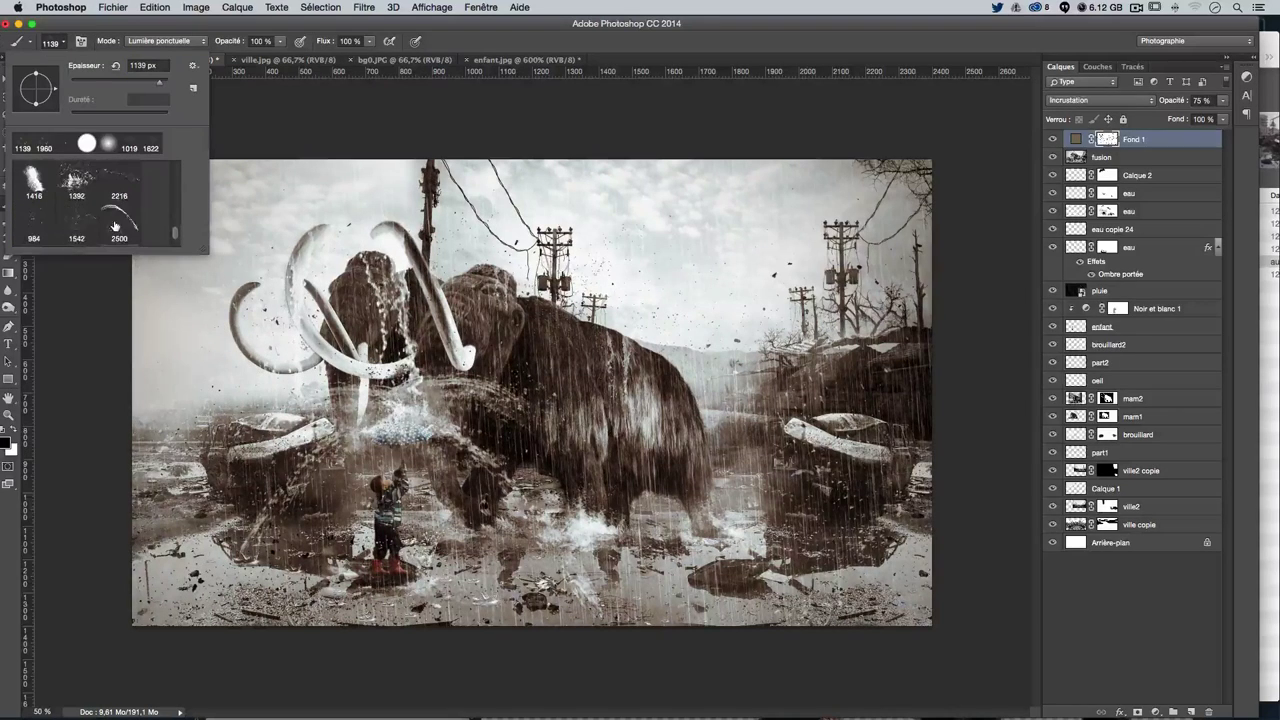
pyautogui.scroll(2, 54, 205)
pyautogui.scroll(2, 58, 206)
pyautogui.scroll(2, 62, 207)
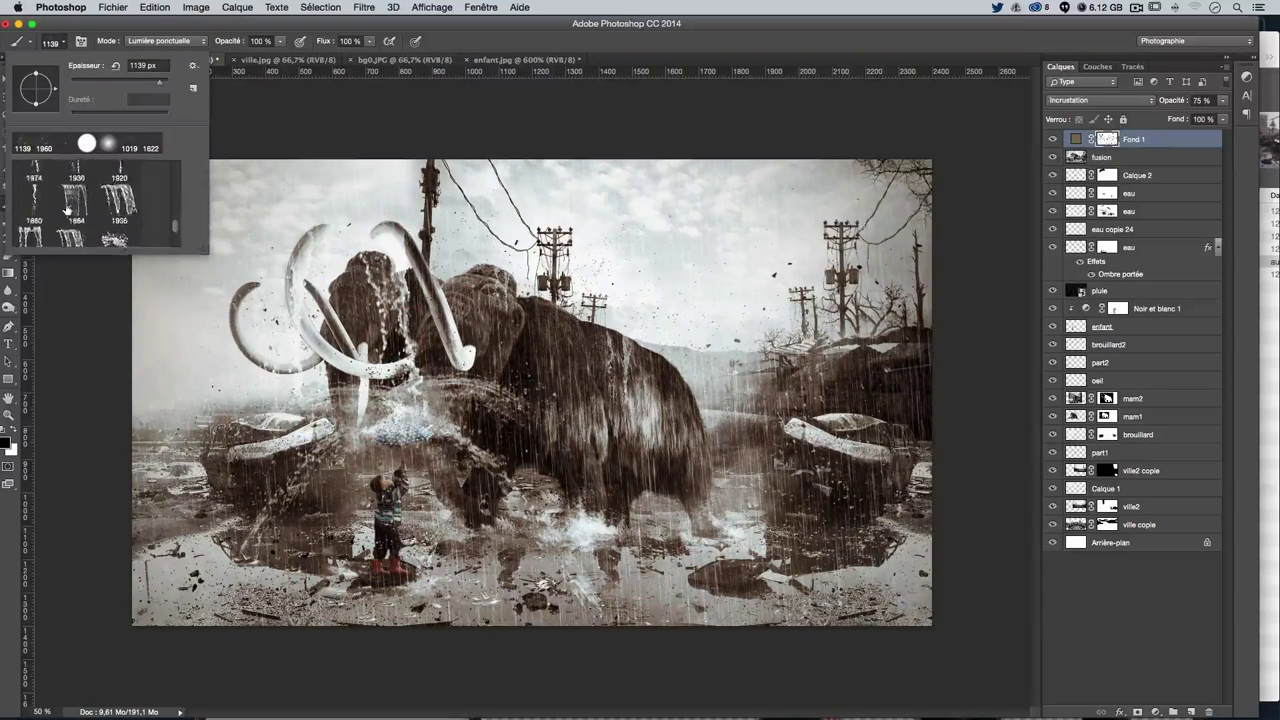
pyautogui.scroll(2, 66, 209)
pyautogui.click(41, 216)
pyautogui.press('Return')
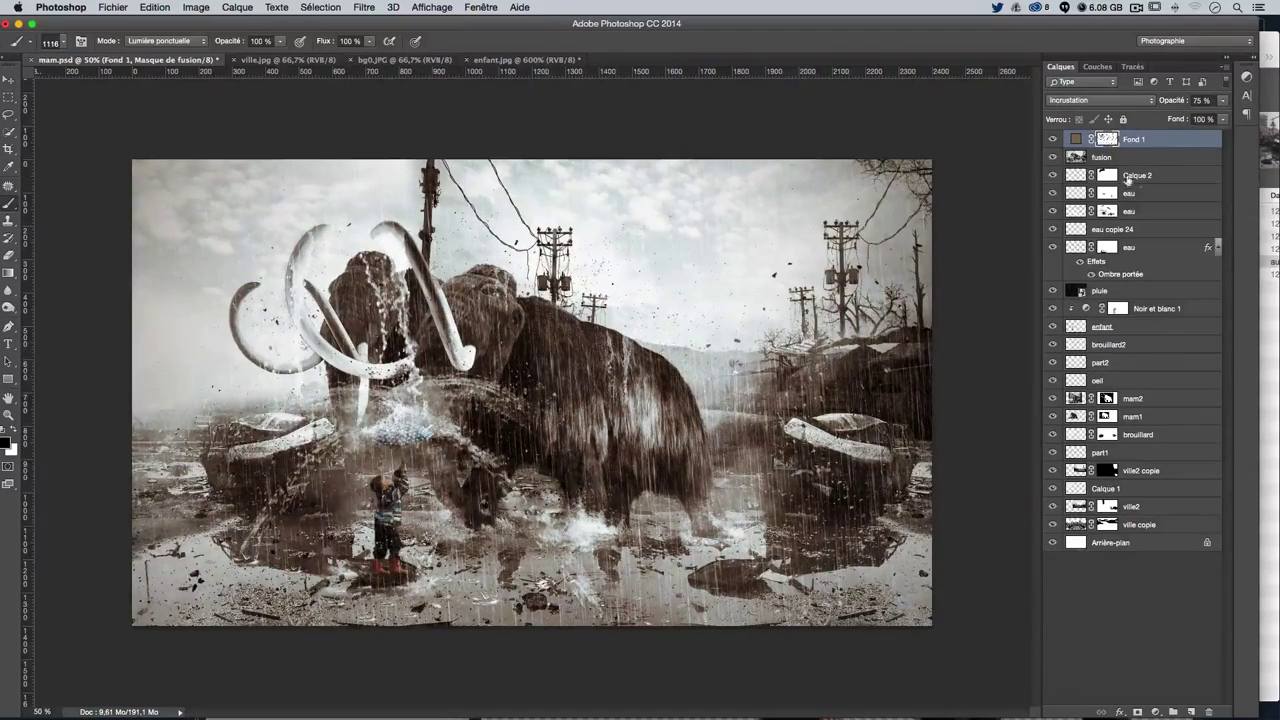
# Switch to a soft round brush with 0% hardness, 442 px, at 31% opacity
pyautogui.click(52, 42)
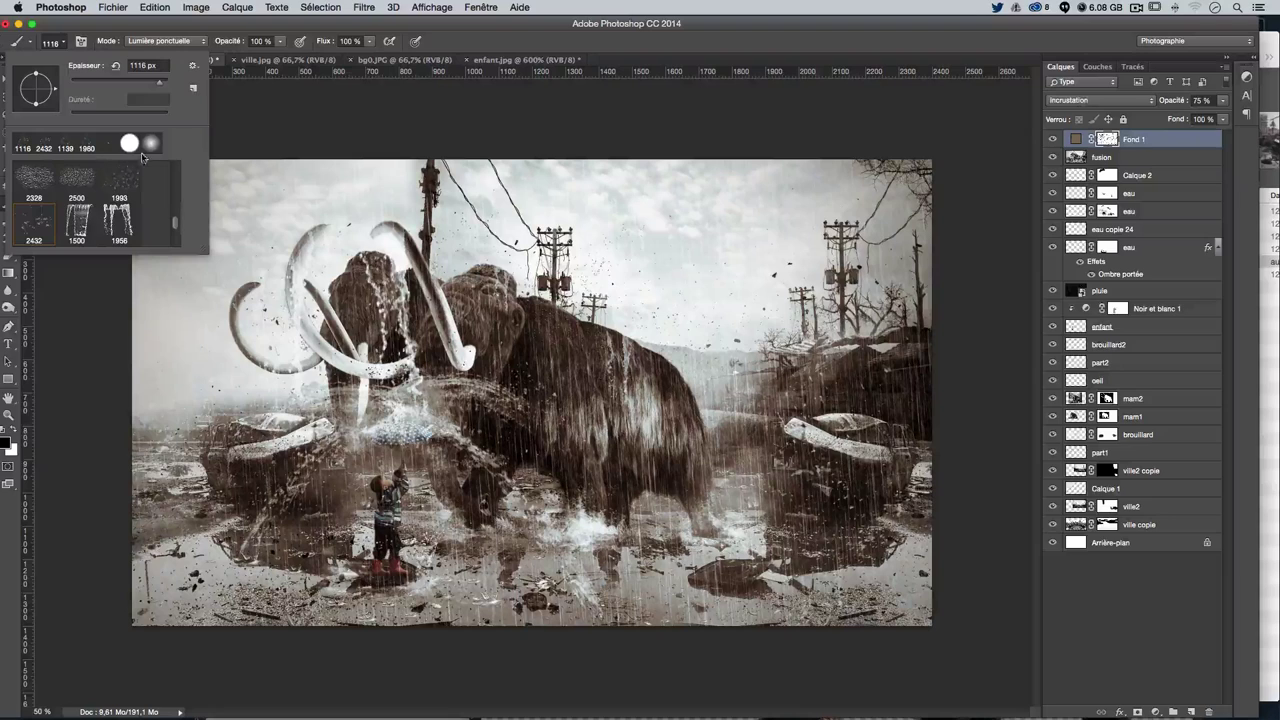
pyautogui.scroll(10, 120, 190)
pyautogui.click(119, 181)
pyautogui.moveTo(700, 225); pyautogui.dragTo(650, 220)
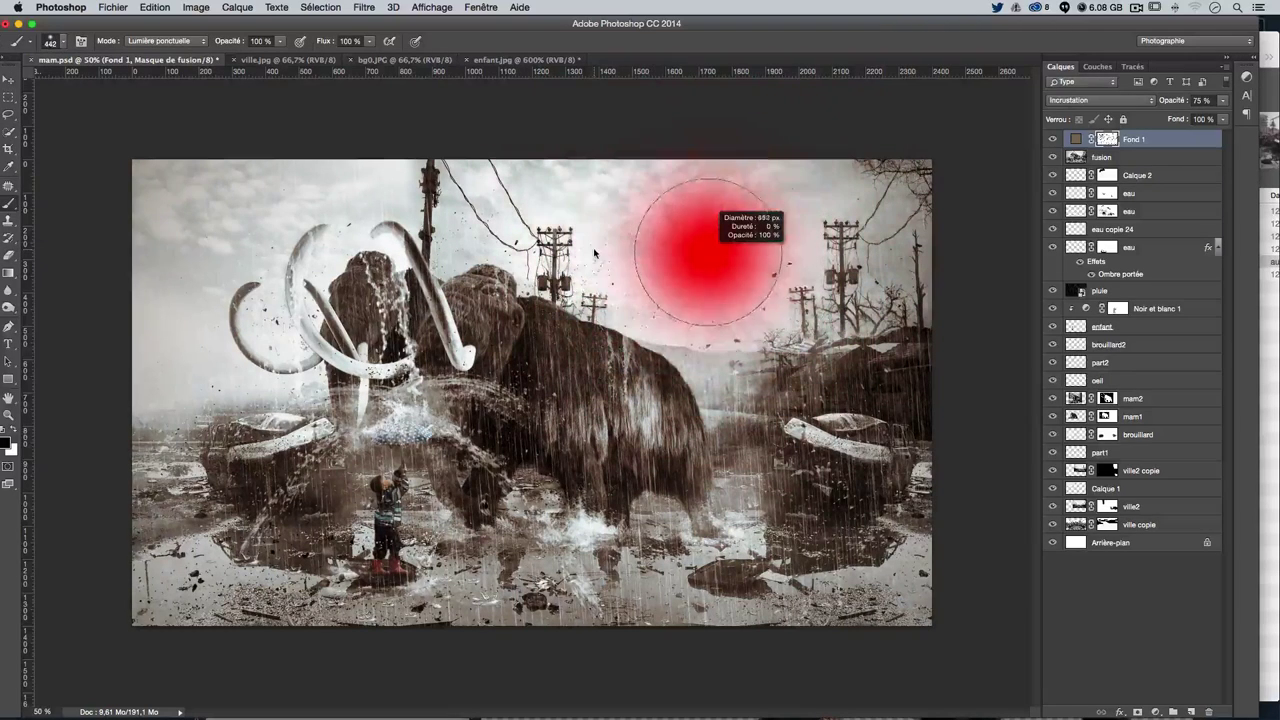
pyautogui.moveTo(280, 41); pyautogui.dragTo(236, 58)
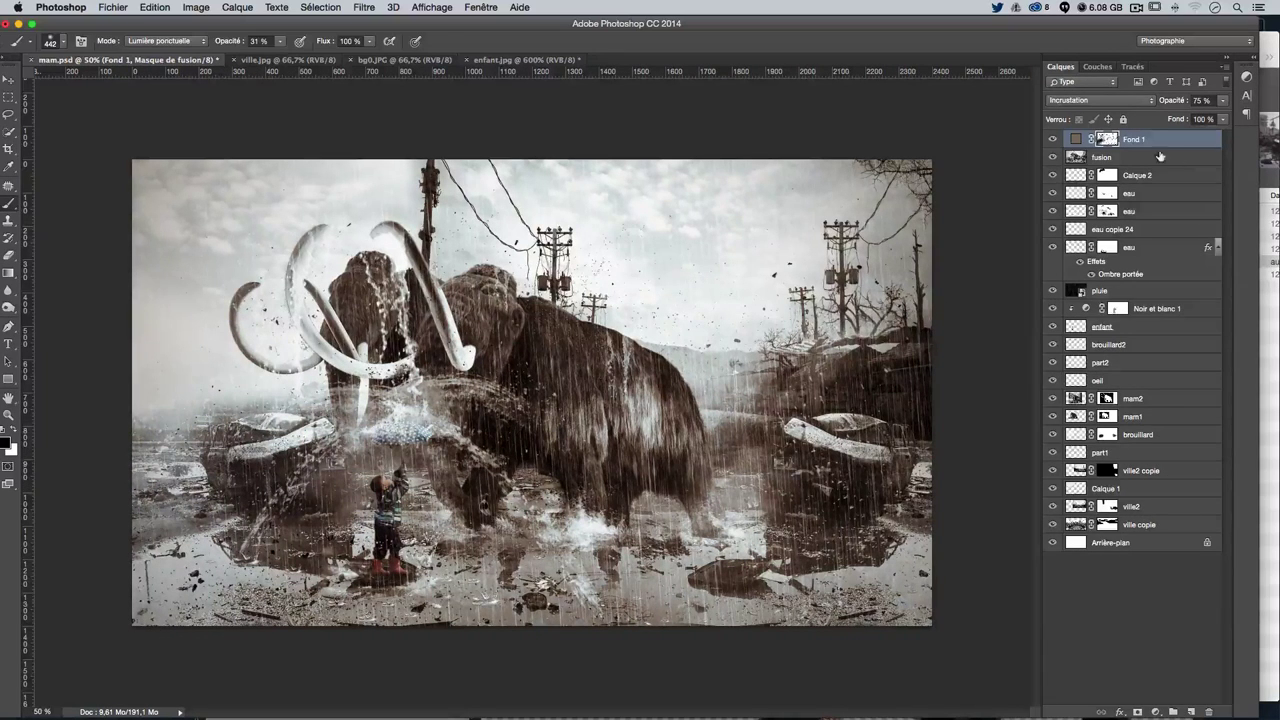
# Paint the Fond 1 mask around the trunk splash to pull back the tint
pyautogui.click(1052, 139)
pyautogui.moveTo(545, 470); pyautogui.dragTo(520, 470)
pyautogui.moveTo(410, 440); pyautogui.dragTo(400, 475)
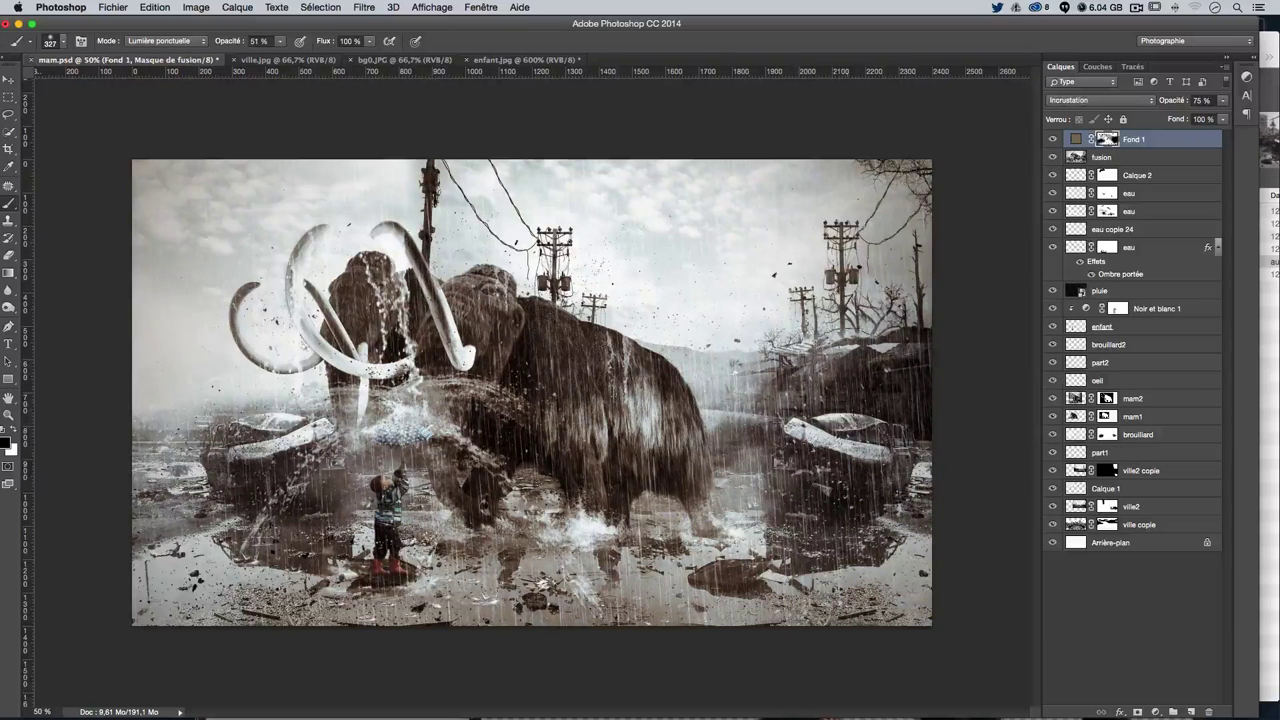
# Toggle Fond 1 on and off to compare the composite with and without the sepia tint
pyautogui.click(1052, 140)
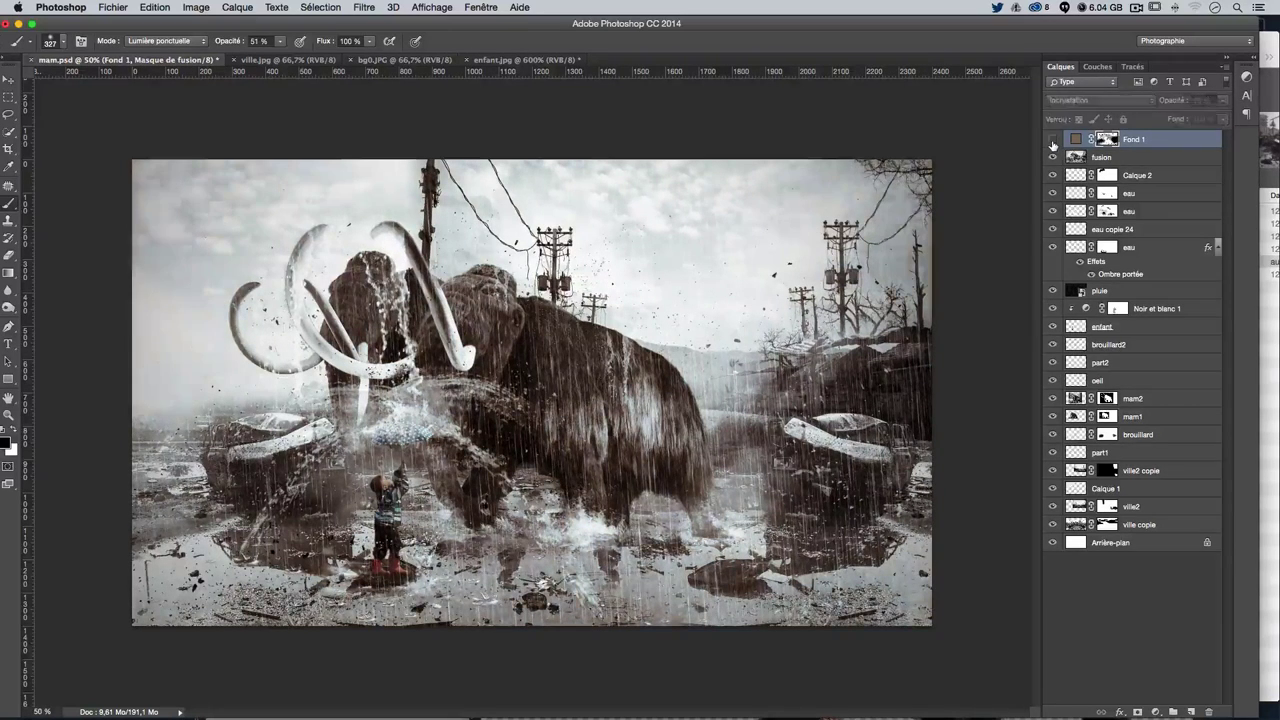
pyautogui.click(1052, 141)
pyautogui.click(1052, 140)
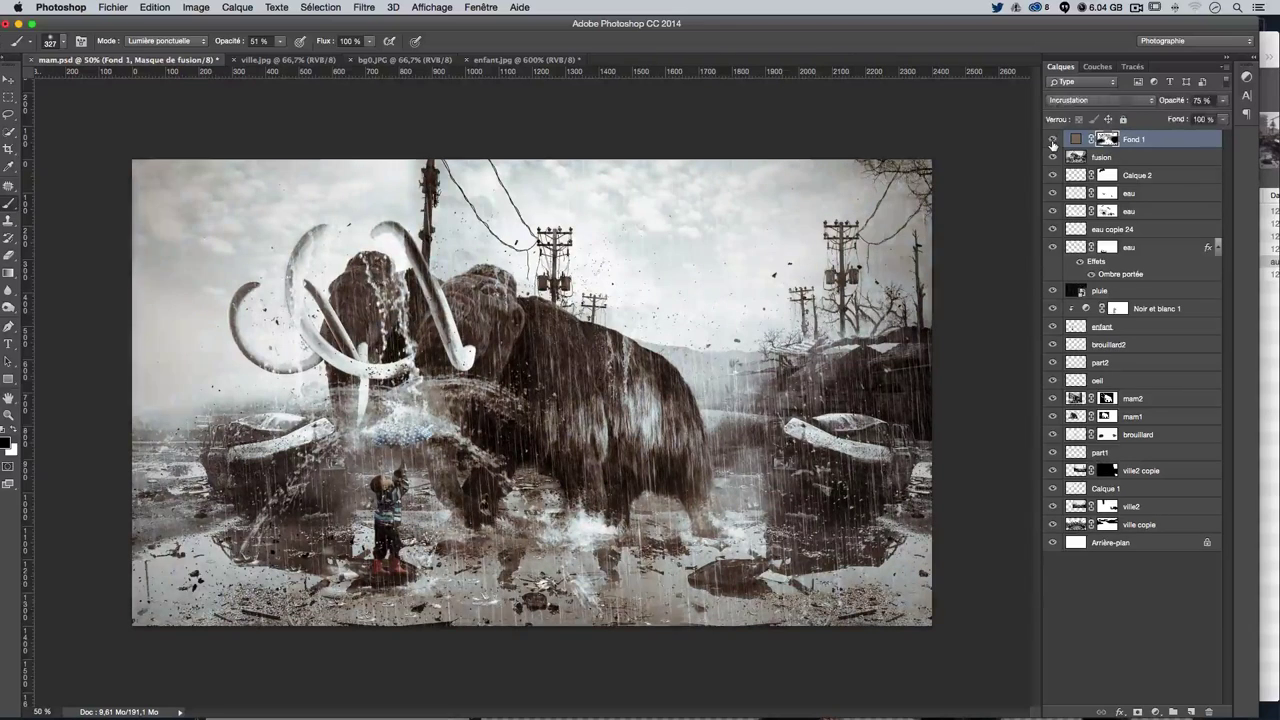
pyautogui.click(1052, 140)
pyautogui.click(1052, 140)
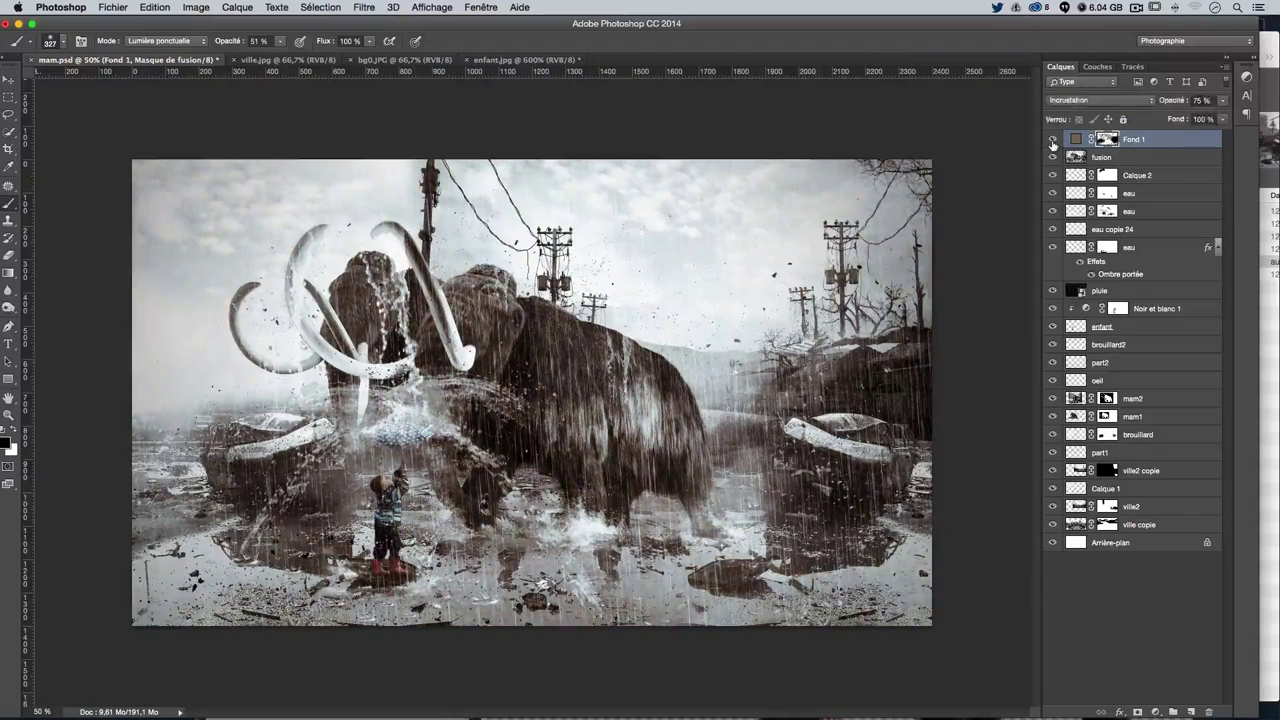
pyautogui.click(1052, 140)
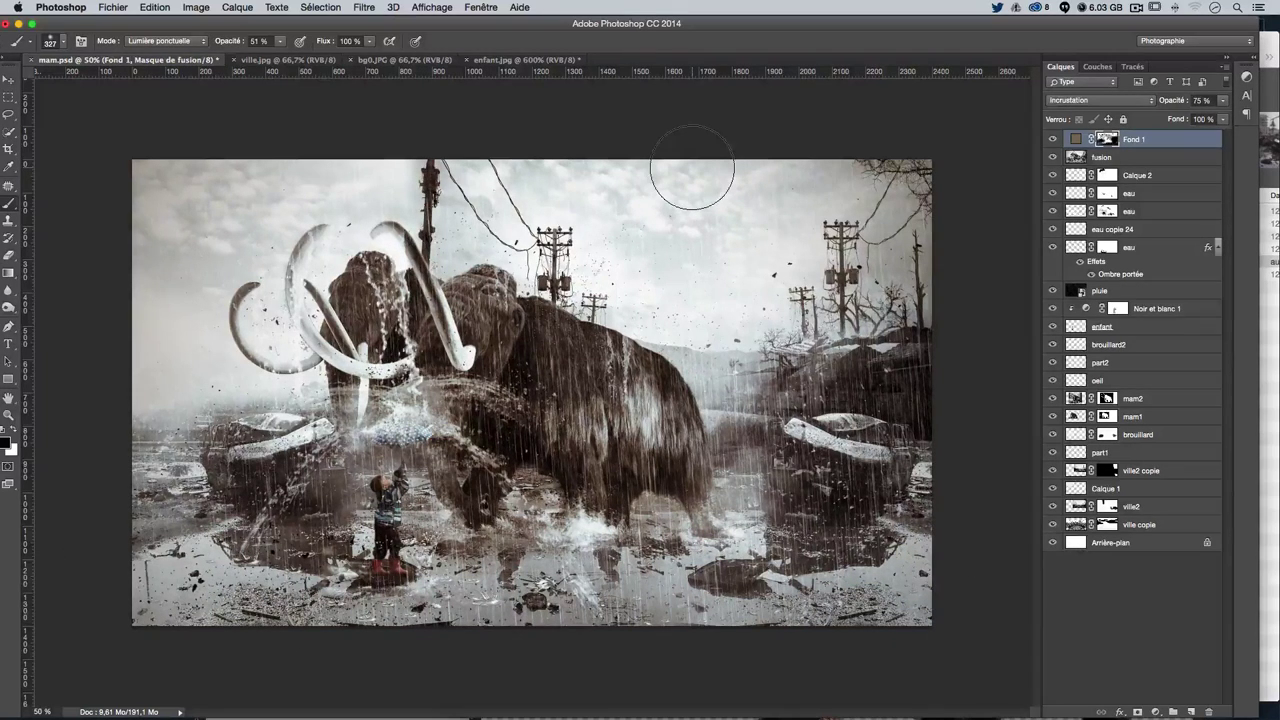
# Add a new empty layer above Fond 1 named 'parti'
pyautogui.click(1189, 712)
pyautogui.write('part')
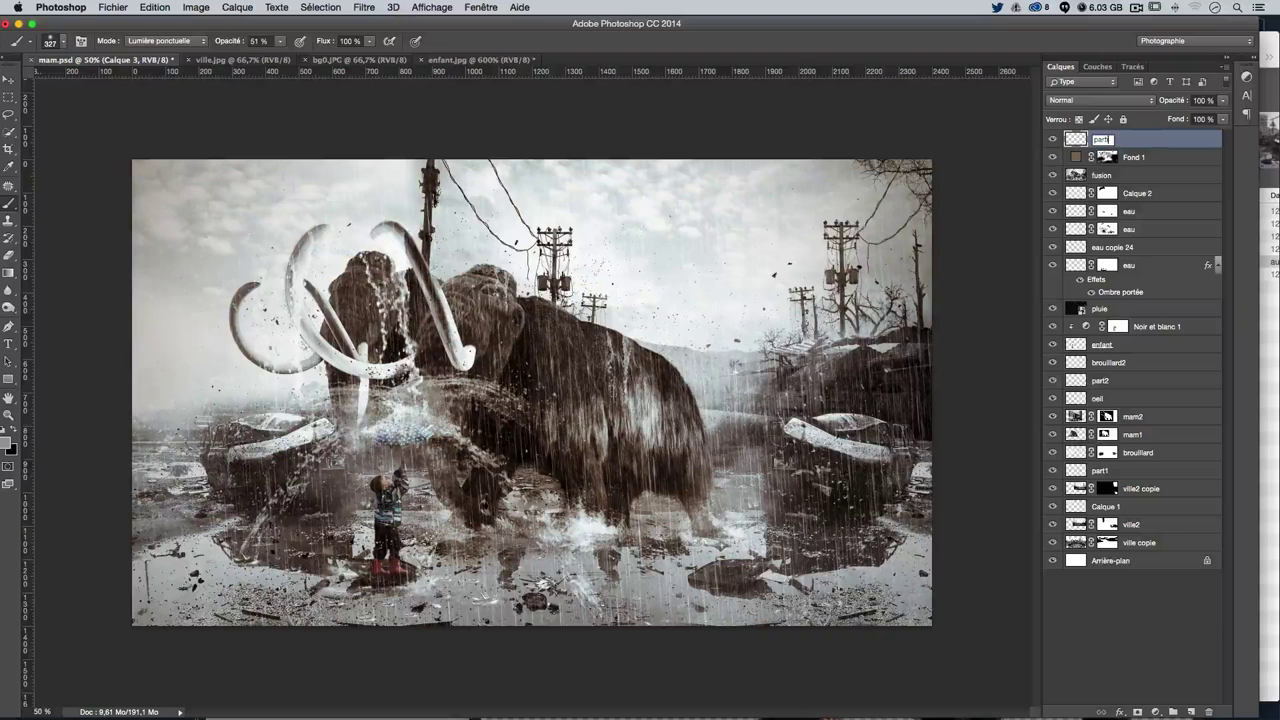
pyautogui.write('i')
pyautogui.press('Return')
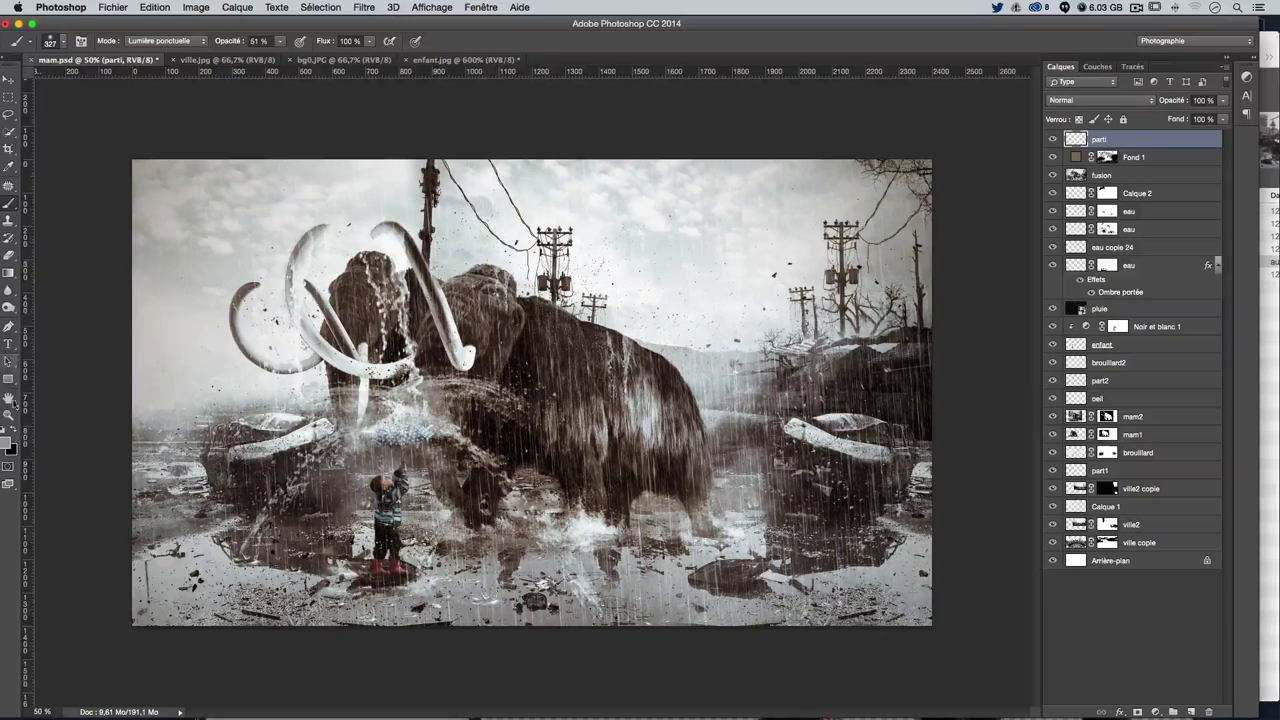
# Choose the large 2479 px scatter brush from the brush presets
pyautogui.click(62, 42)
pyautogui.scroll(-2, 65, 216)
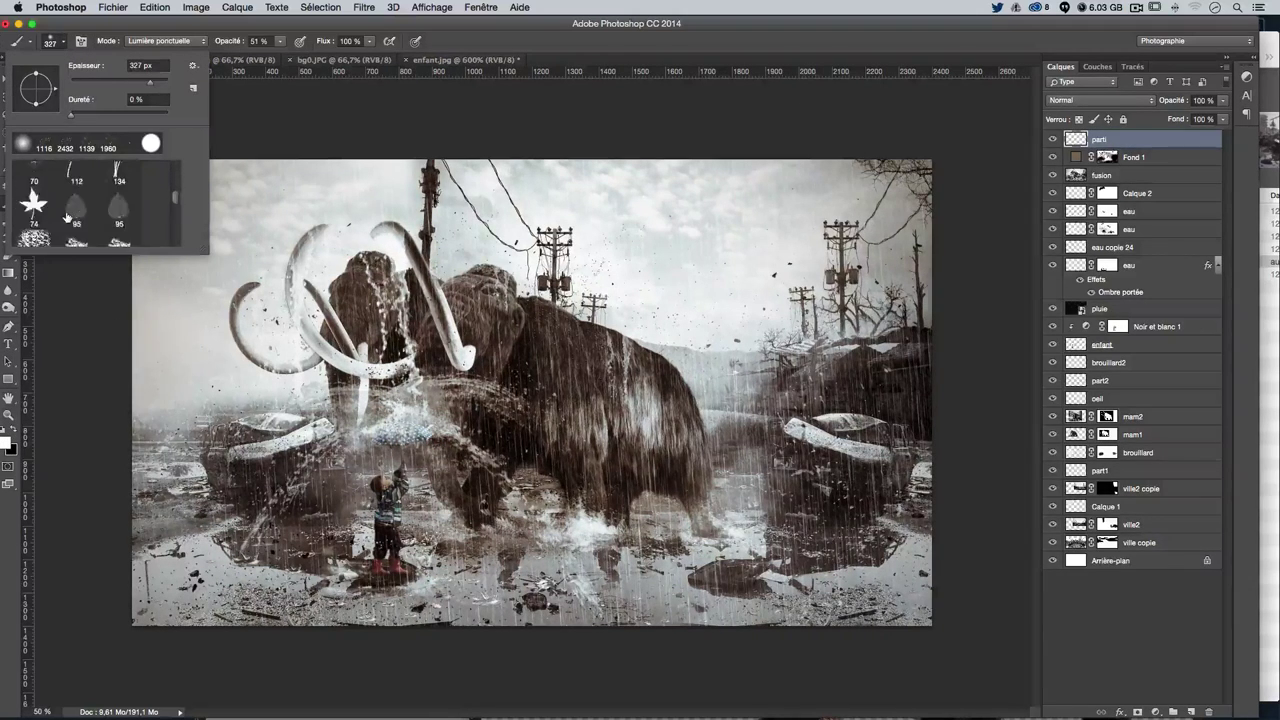
pyautogui.scroll(-2, 65, 216)
pyautogui.scroll(-2, 65, 216)
pyautogui.scroll(-2, 65, 216)
pyautogui.scroll(-2, 66, 216)
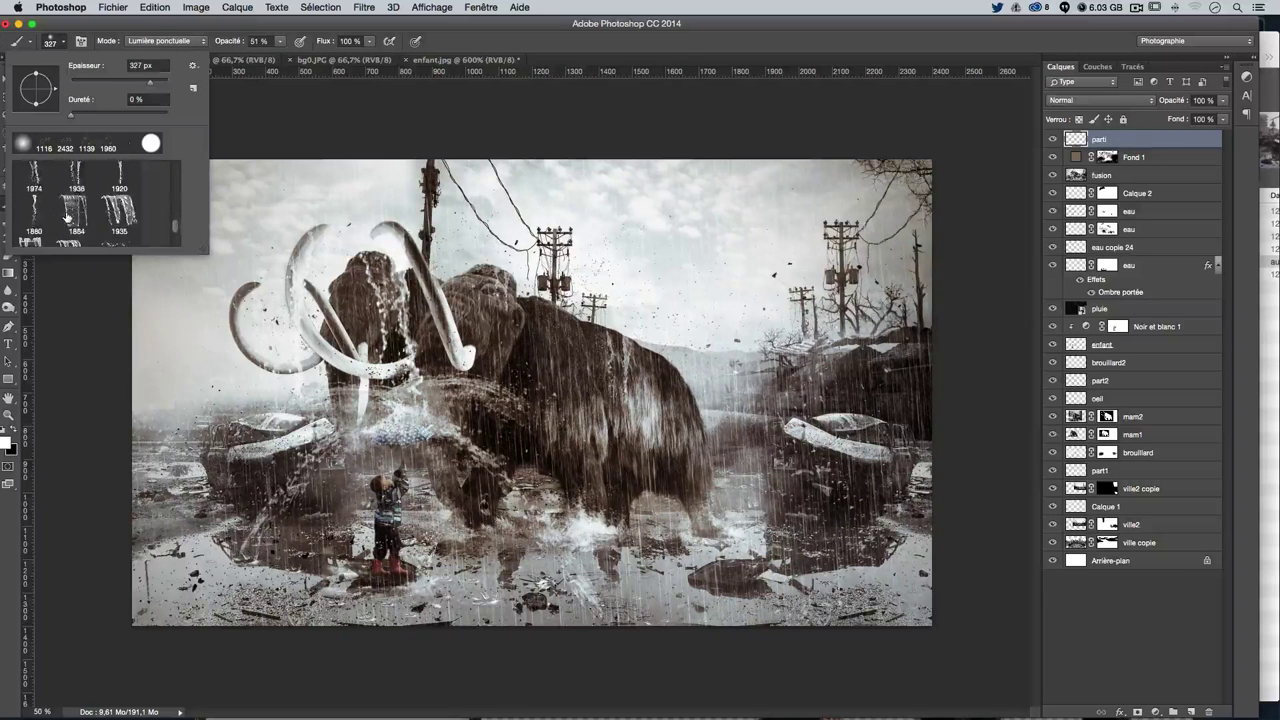
pyautogui.scroll(-1, 66, 216)
pyautogui.scroll(-2, 66, 216)
pyautogui.scroll(-1, 66, 216)
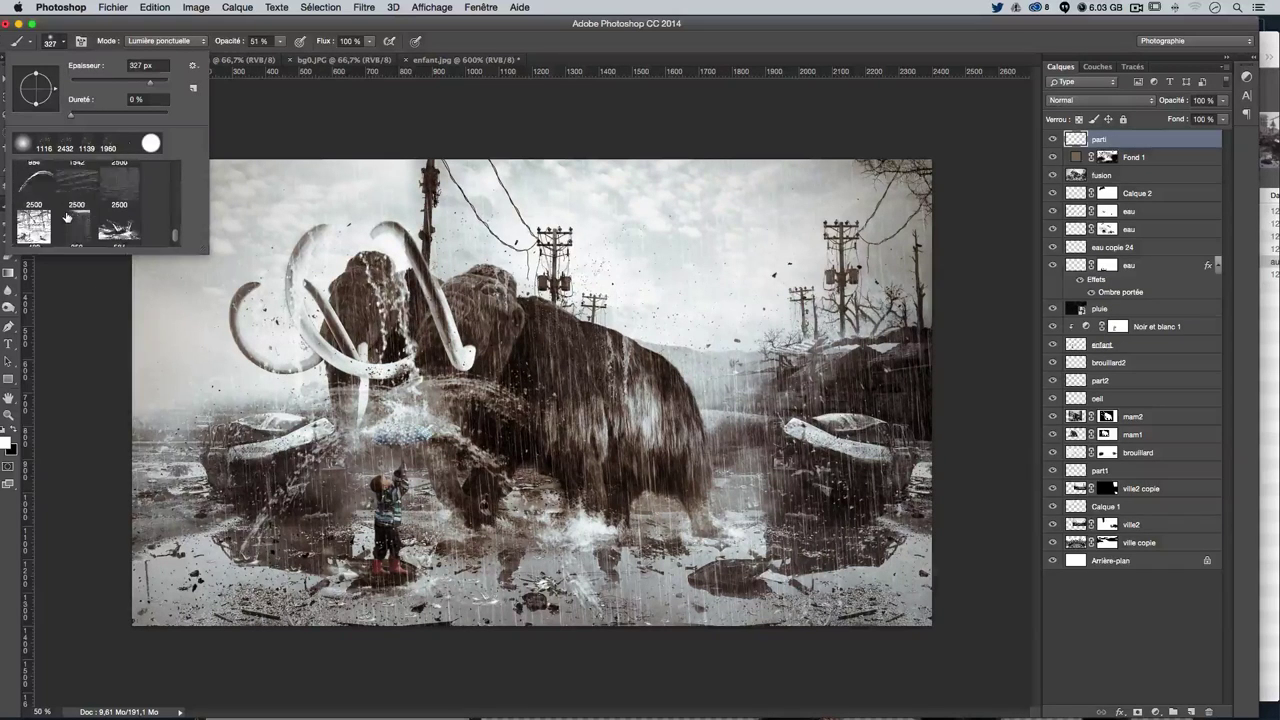
pyautogui.scroll(-2, 66, 216)
pyautogui.scroll(-1, 66, 216)
pyautogui.scroll(-2, 66, 216)
pyautogui.scroll(2, 66, 216)
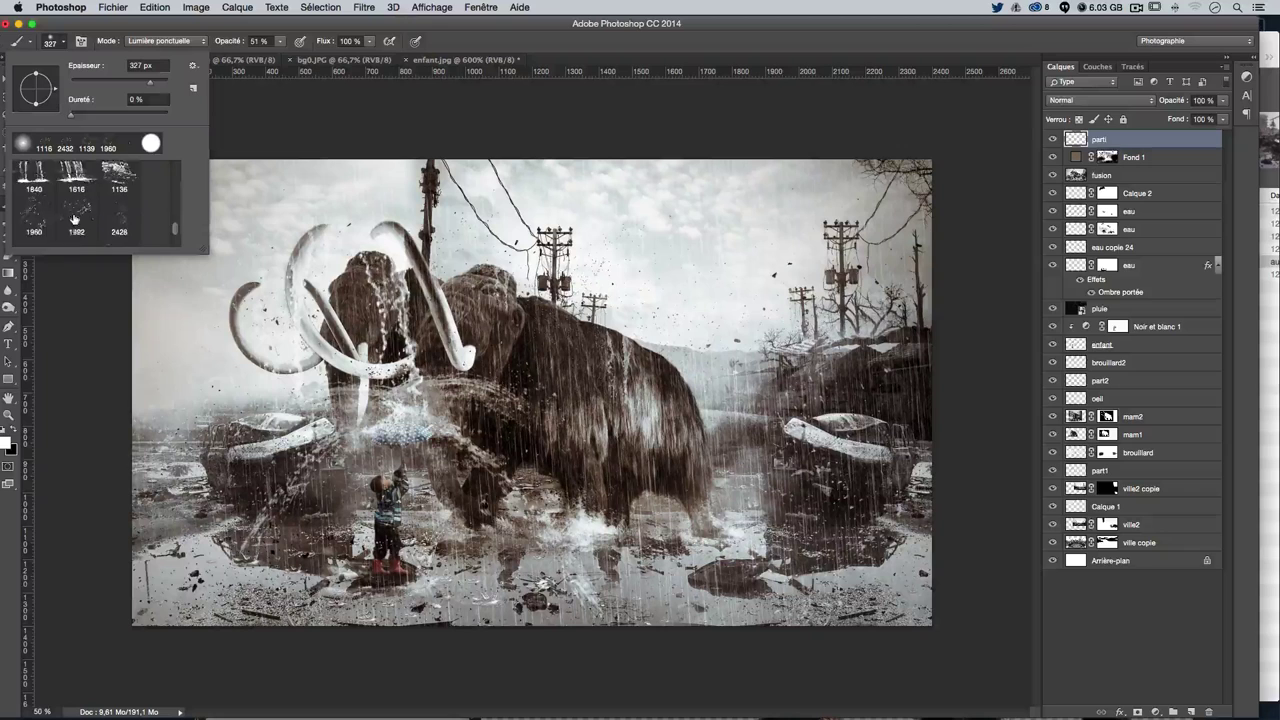
pyautogui.scroll(2, 70, 217)
pyautogui.scroll(2, 78, 218)
pyautogui.scroll(1, 86, 219)
pyautogui.scroll(1, 86, 219)
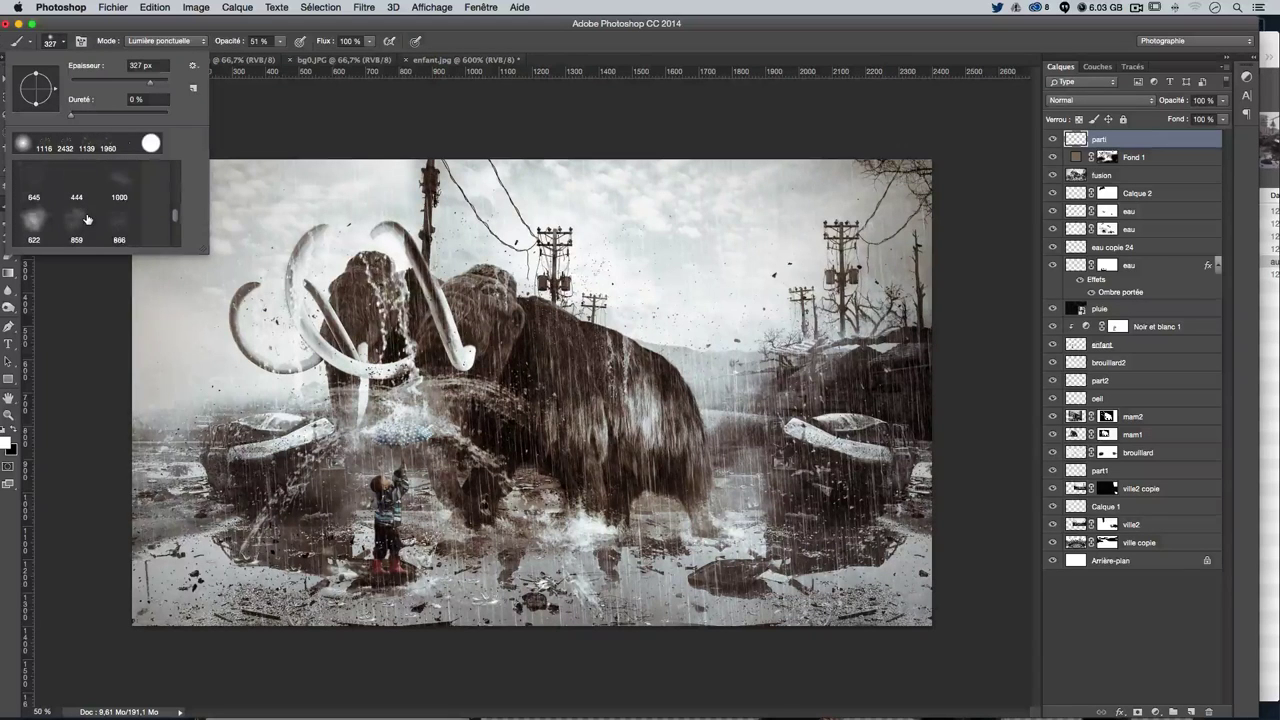
pyautogui.scroll(1, 86, 219)
pyautogui.scroll(1, 86, 219)
pyautogui.scroll(1, 86, 219)
pyautogui.scroll(-1, 86, 219)
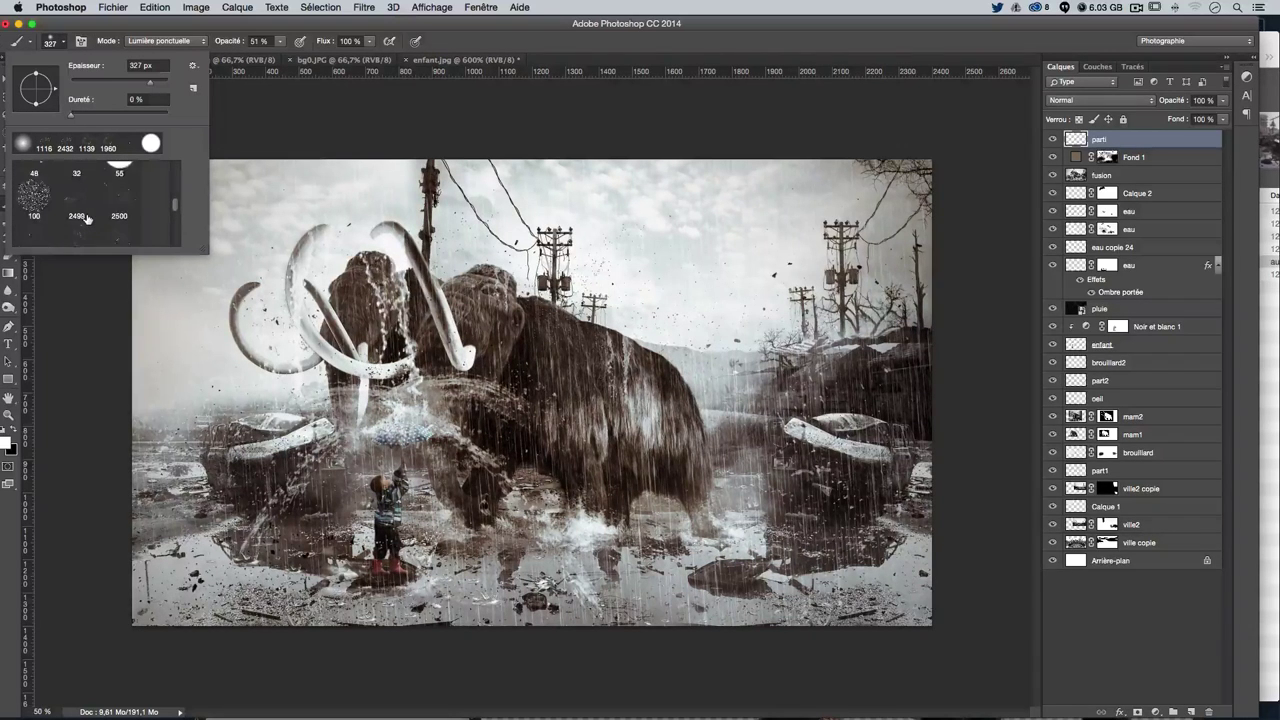
pyautogui.scroll(-1, 86, 219)
pyautogui.scroll(-1, 86, 219)
pyautogui.scroll(-1, 86, 219)
pyautogui.scroll(1, 86, 219)
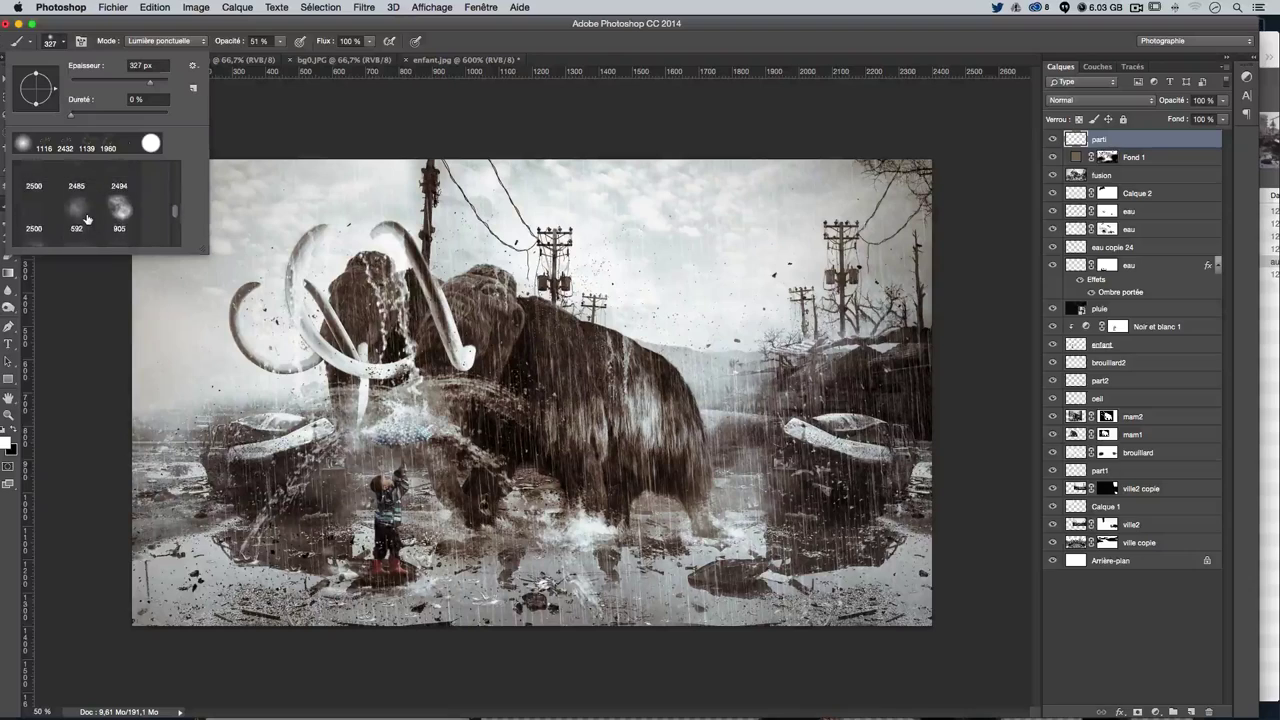
pyautogui.scroll(1, 86, 219)
pyautogui.click(30, 224)
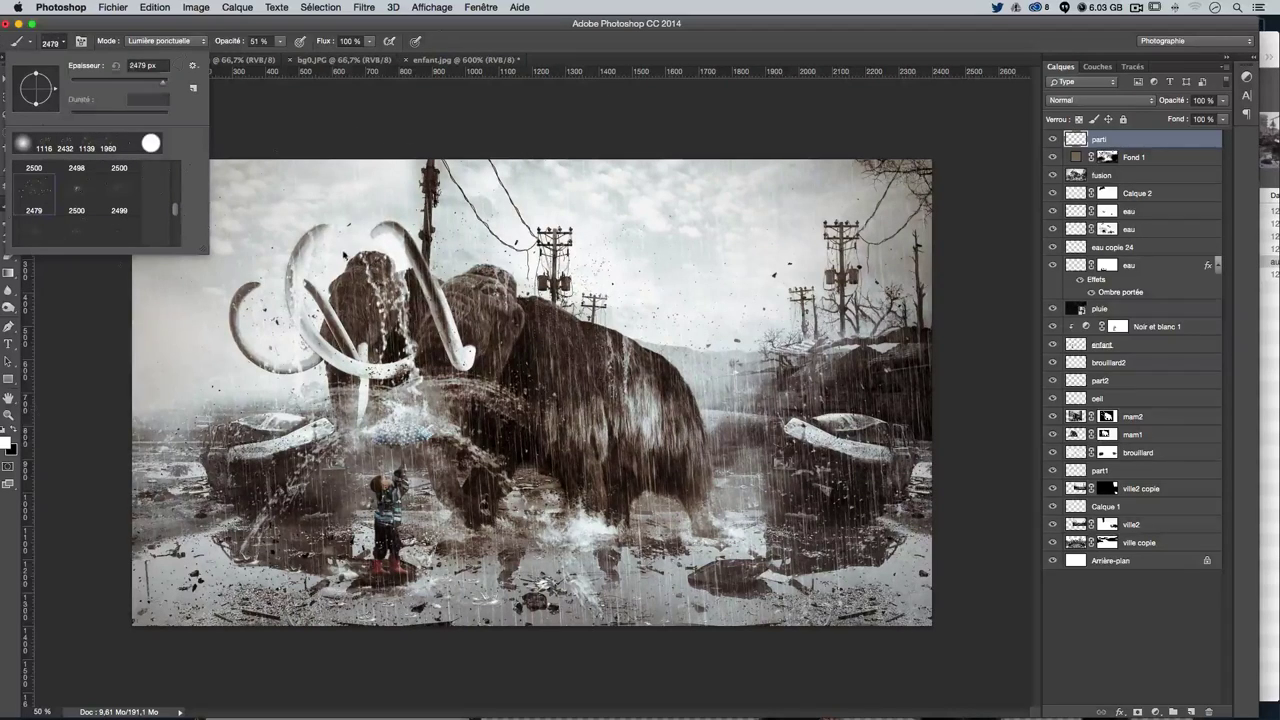
pyautogui.click(530, 300)
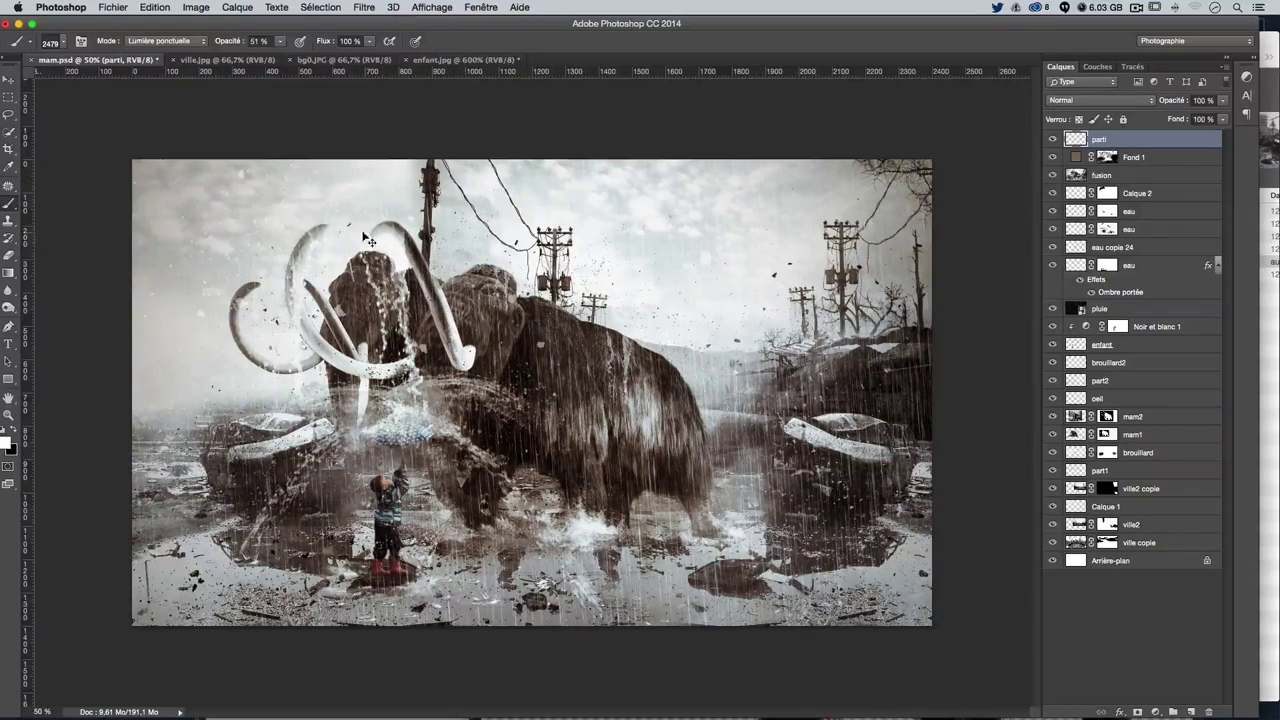
# Undo the earlier dabs and test another scatter brush preset with trial stamps on the sky
pyautogui.hotkey('ctrl', 'z')
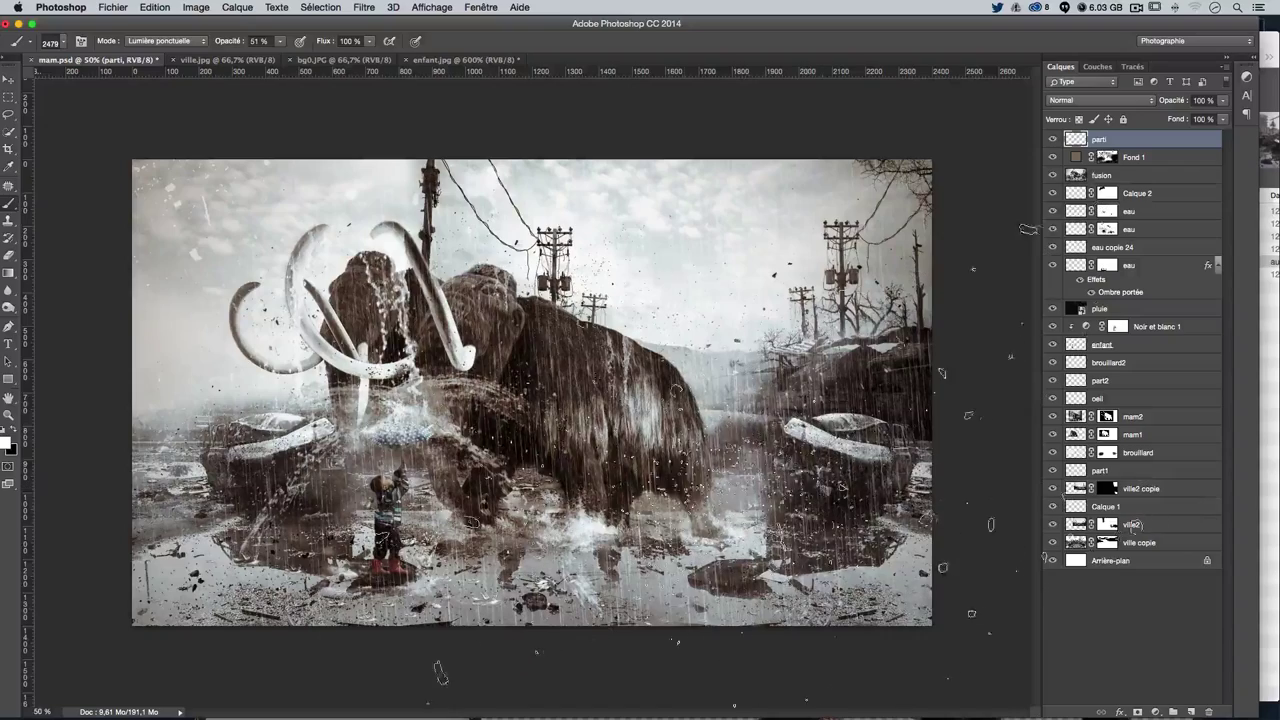
pyautogui.hotkey('ctrl', 'z')
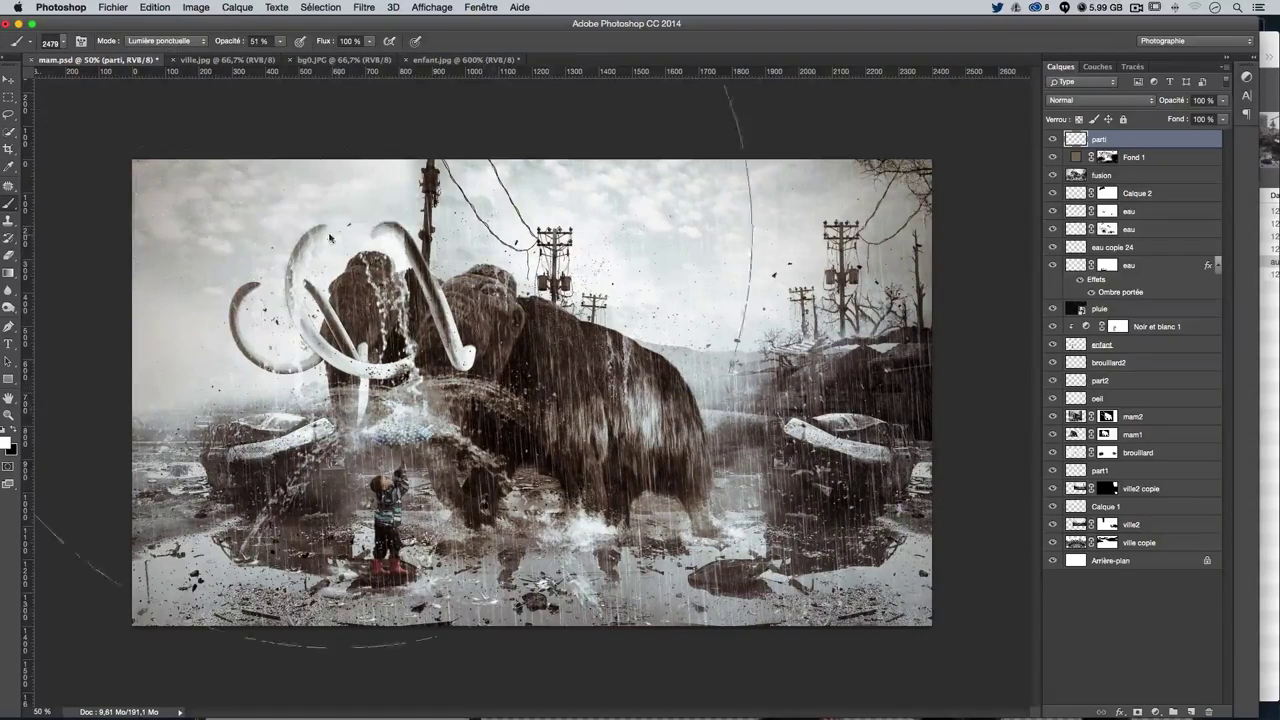
pyautogui.moveTo(342, 243); pyautogui.dragTo(300, 243)
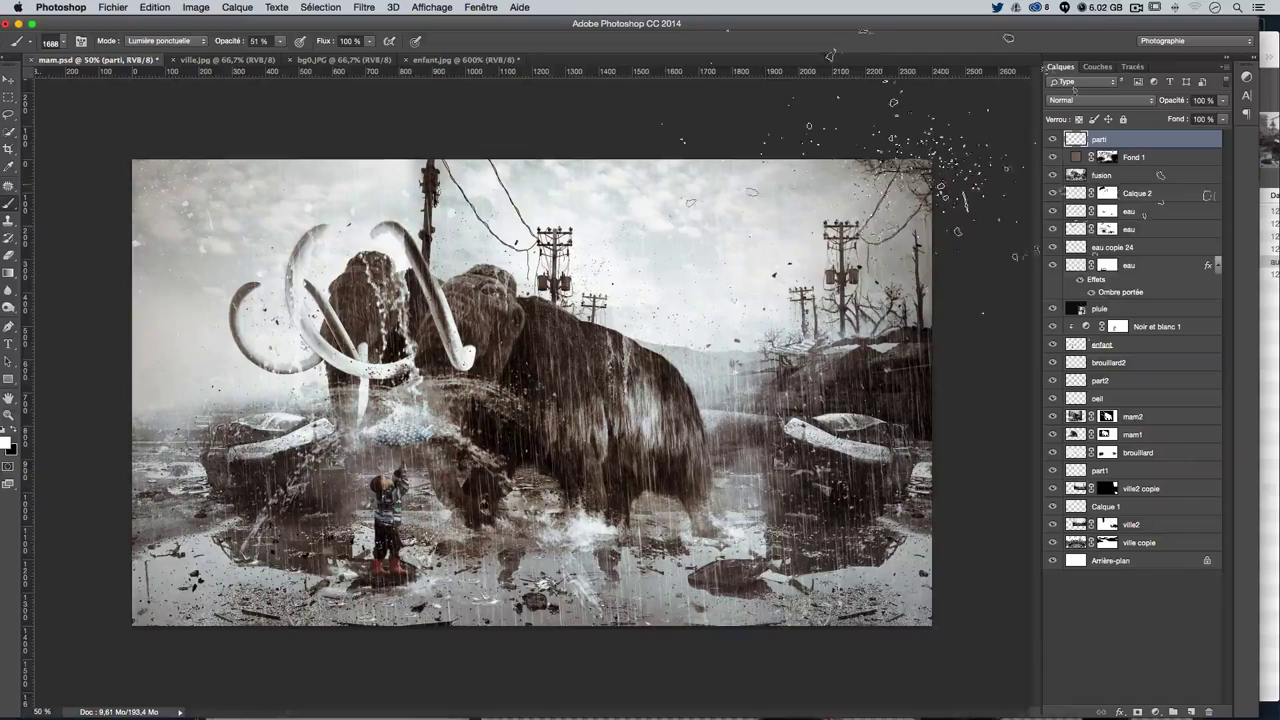
pyautogui.click(63, 41)
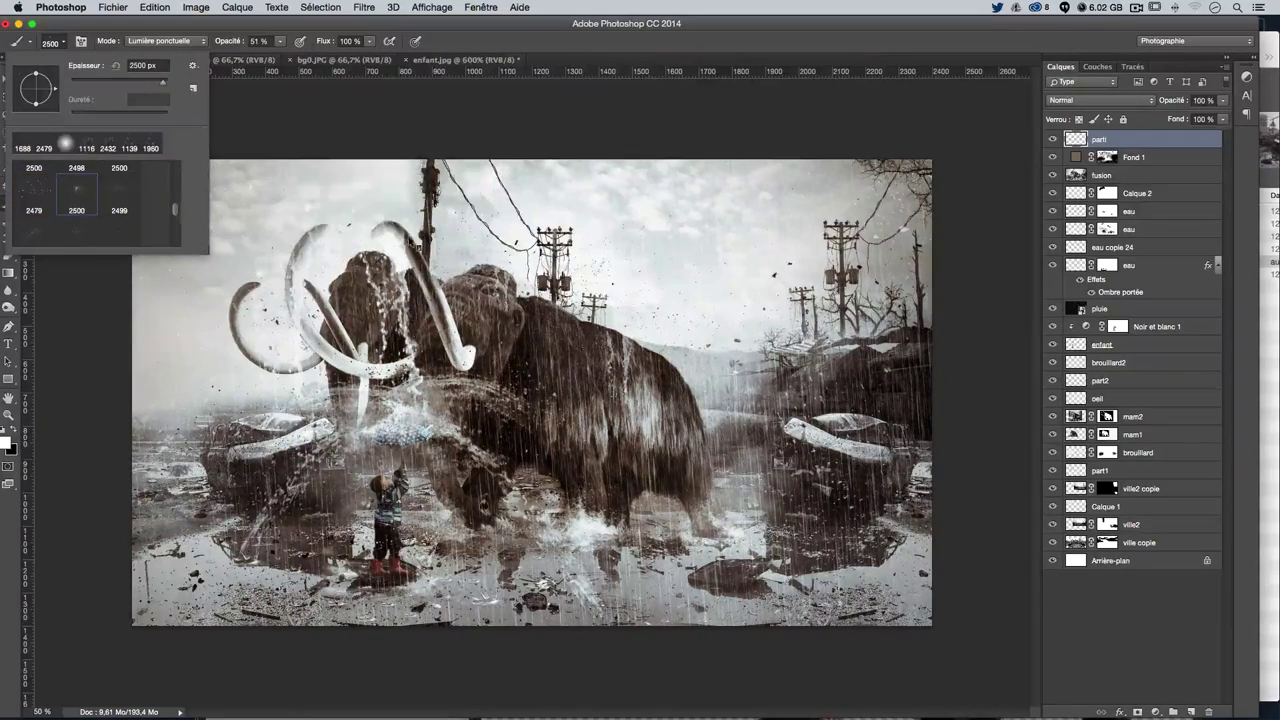
pyautogui.doubleClick(105, 204)
pyautogui.click(250, 200)
pyautogui.hotkey('ctrl', 'z')
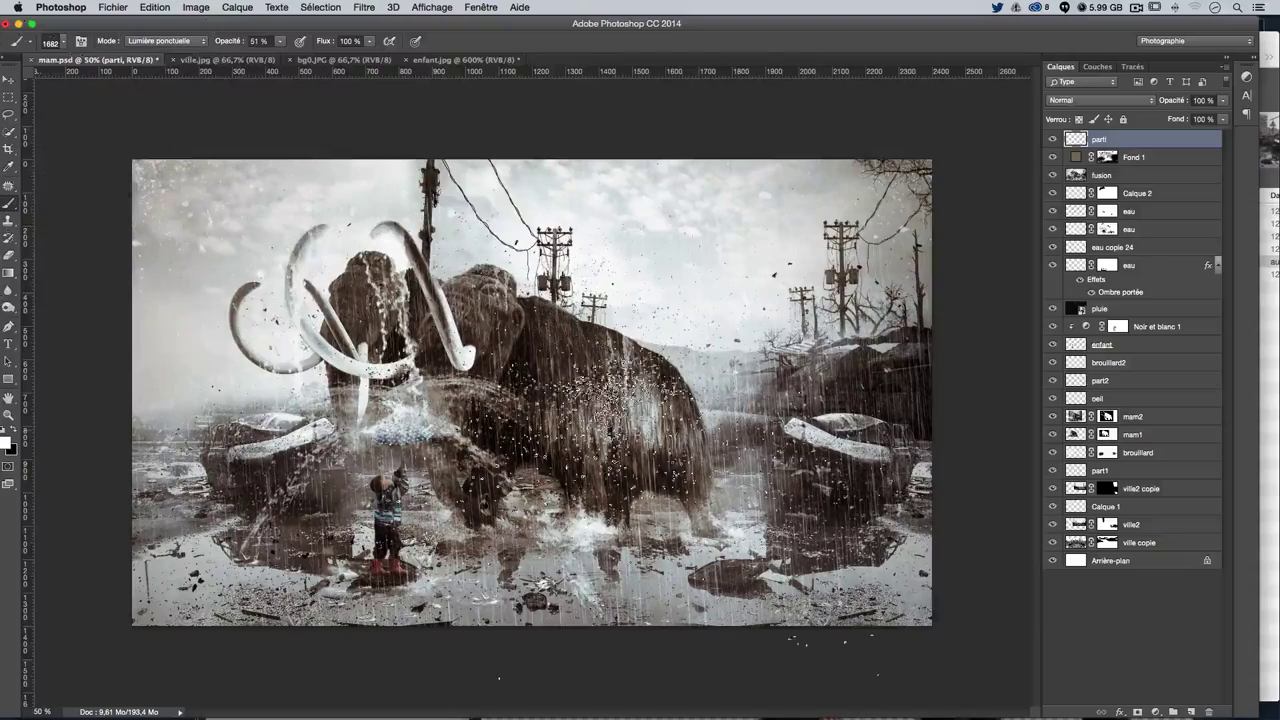
pyautogui.click(680, 295)
pyautogui.hotkey('ctrl', 'z')
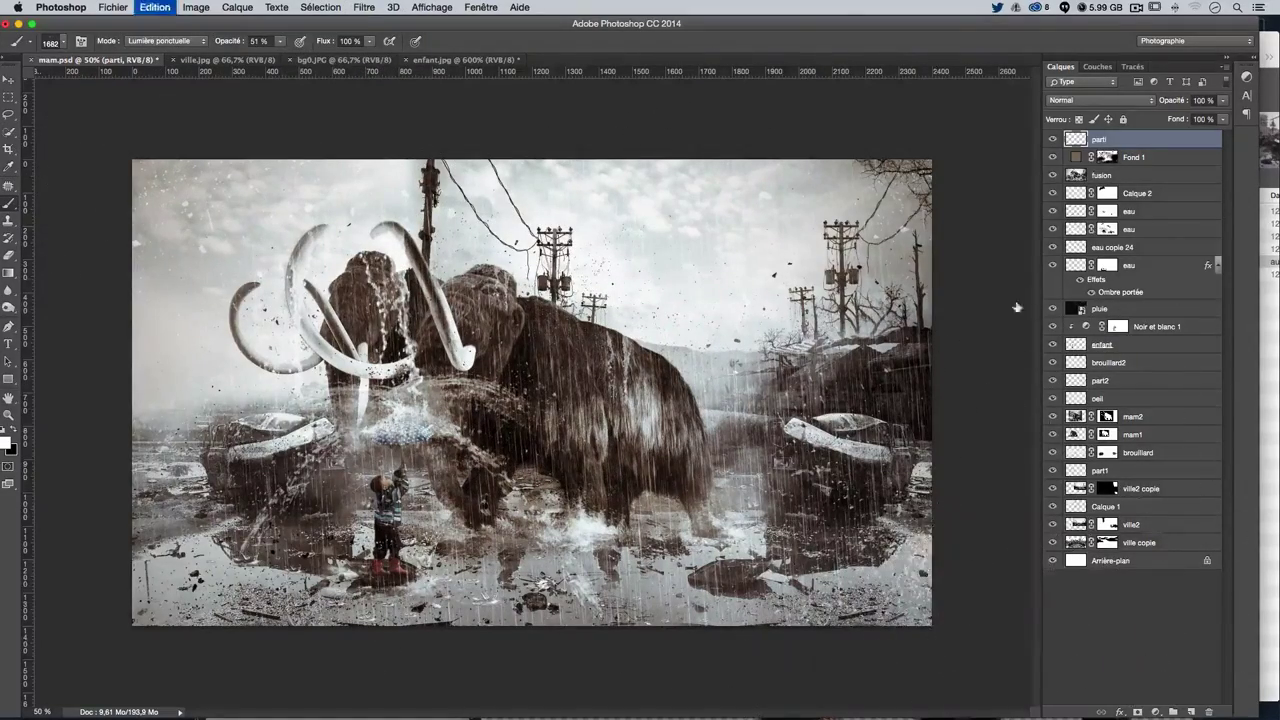
# Paint scattered particles across the image with the 2485 px scatter brush, comparing before and after
pyautogui.click(57, 42)
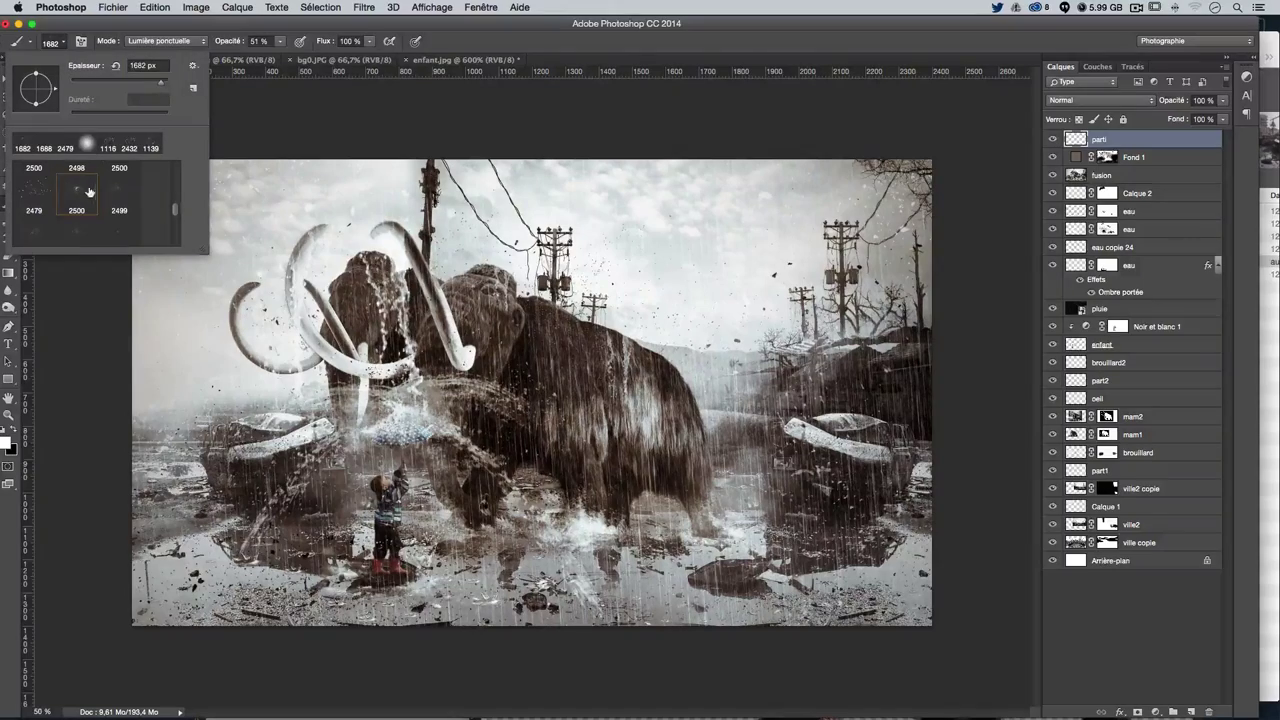
pyautogui.click(57, 233)
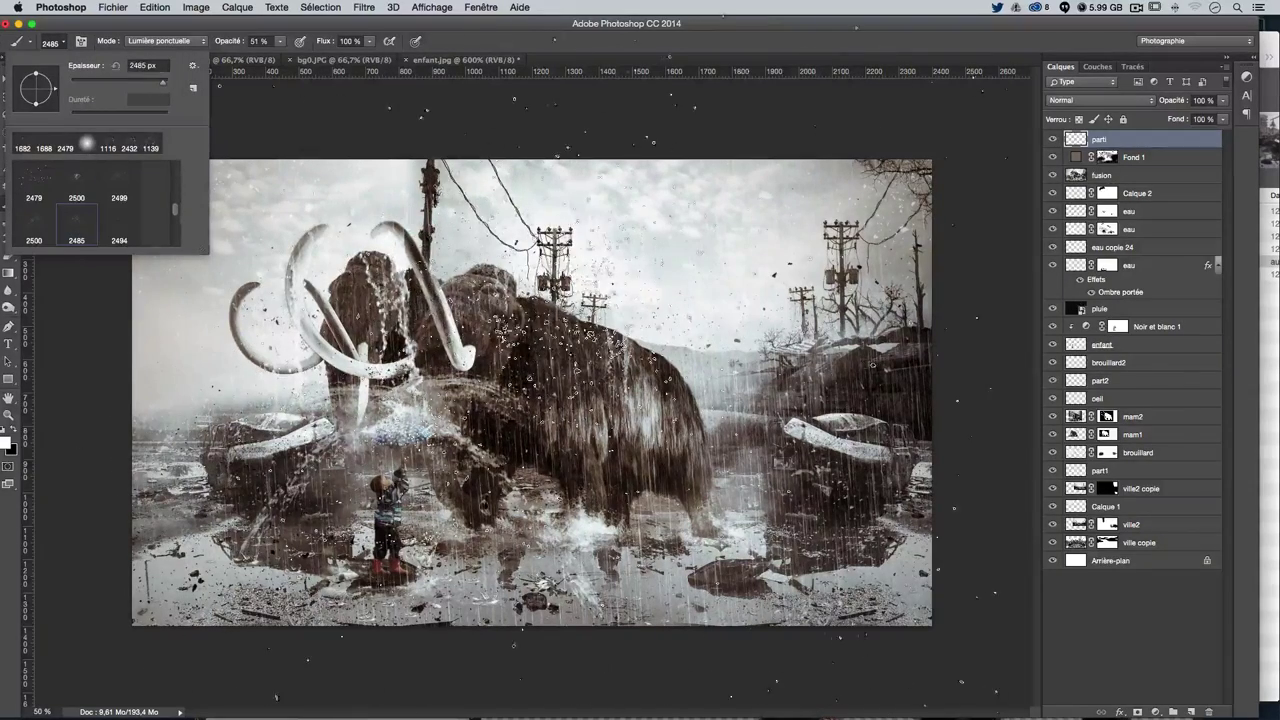
pyautogui.press('Return')
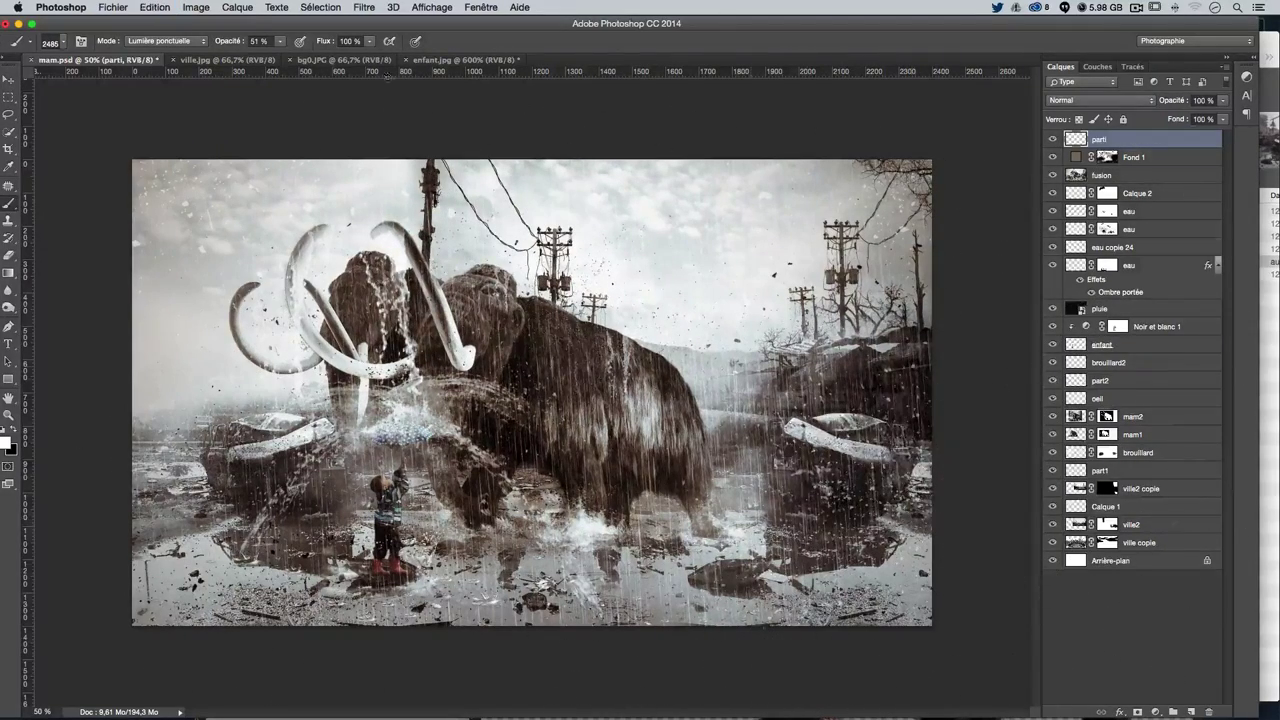
pyautogui.click(63, 44)
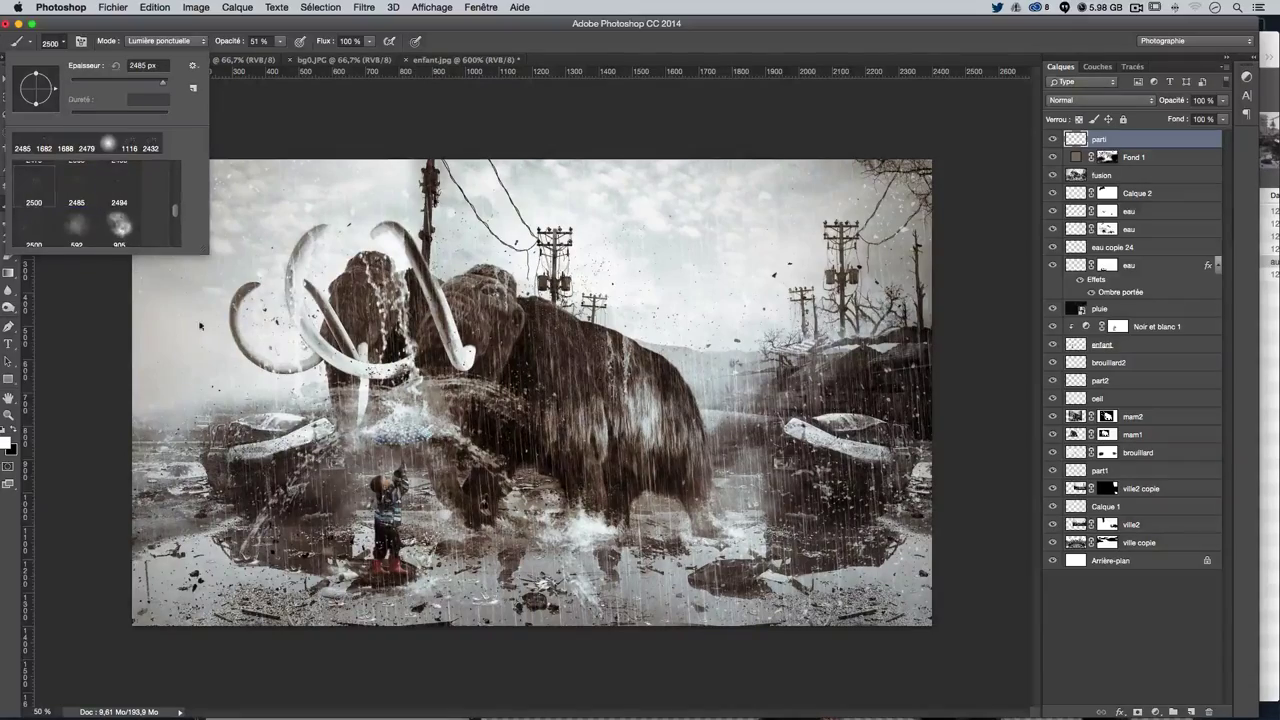
pyautogui.press('Return')
pyautogui.click(630, 355)
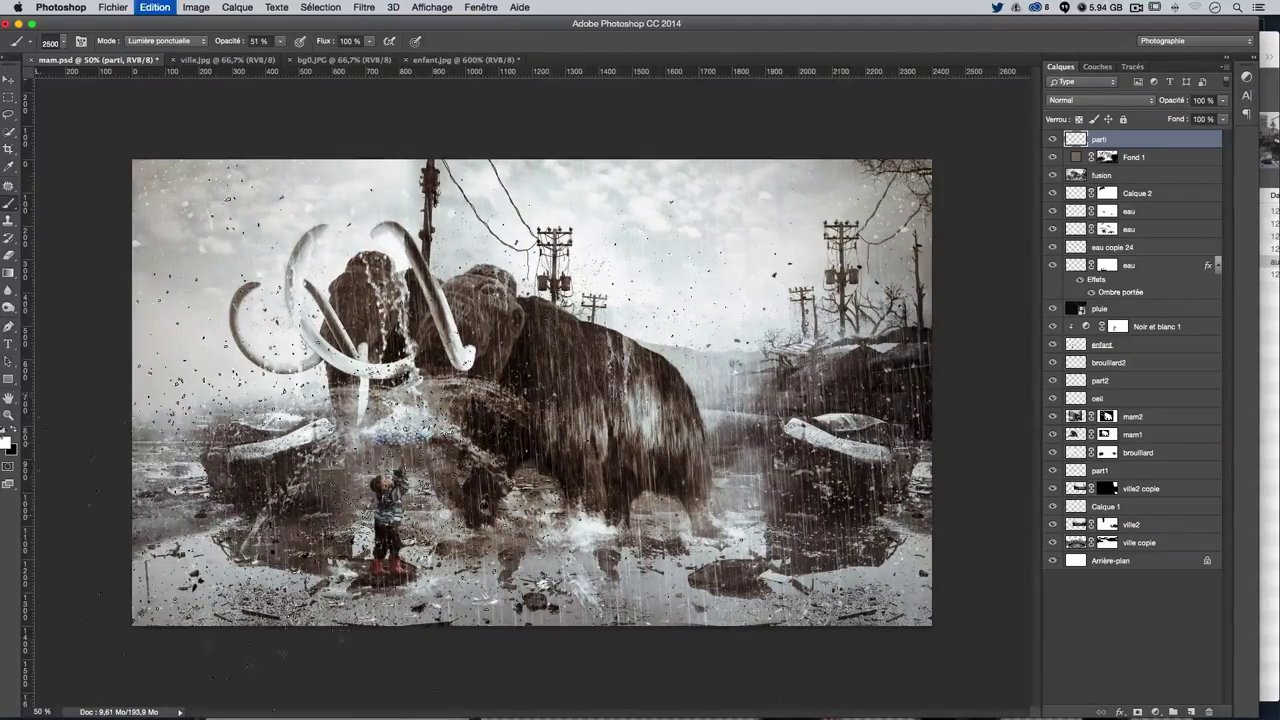
pyautogui.hotkey('ctrl', 'z')
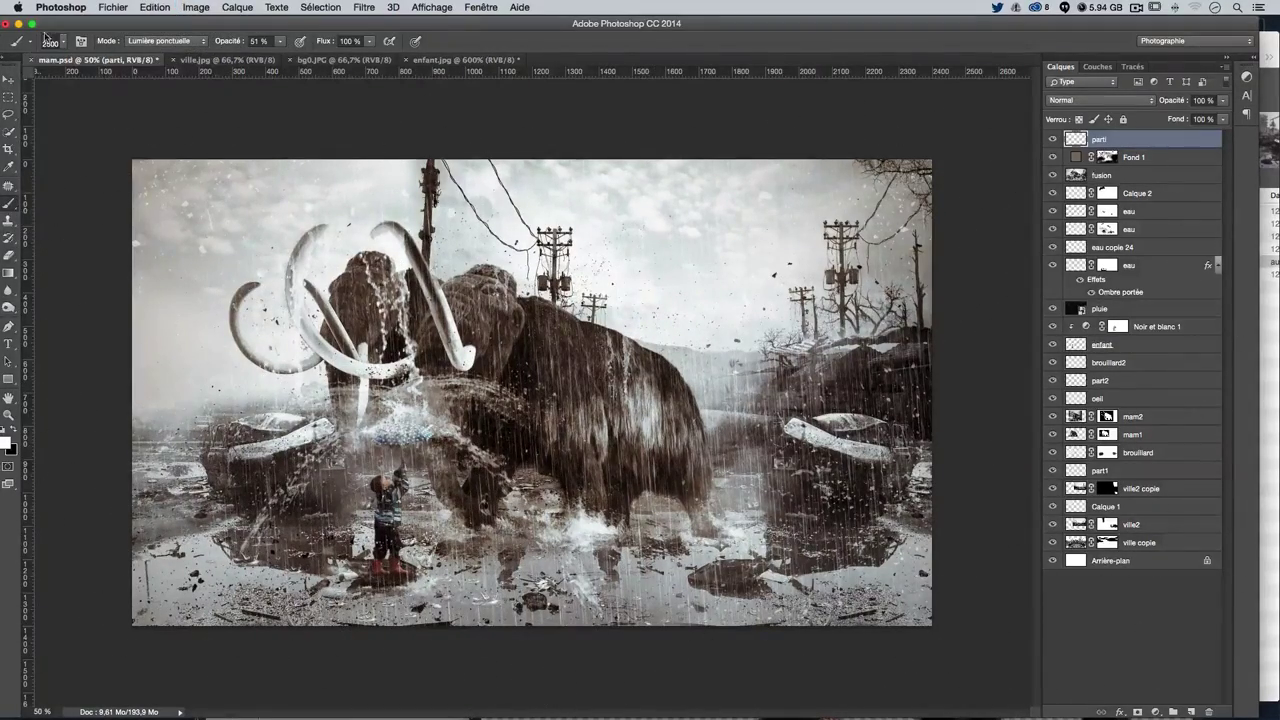
pyautogui.click(50, 43)
pyautogui.click(79, 191)
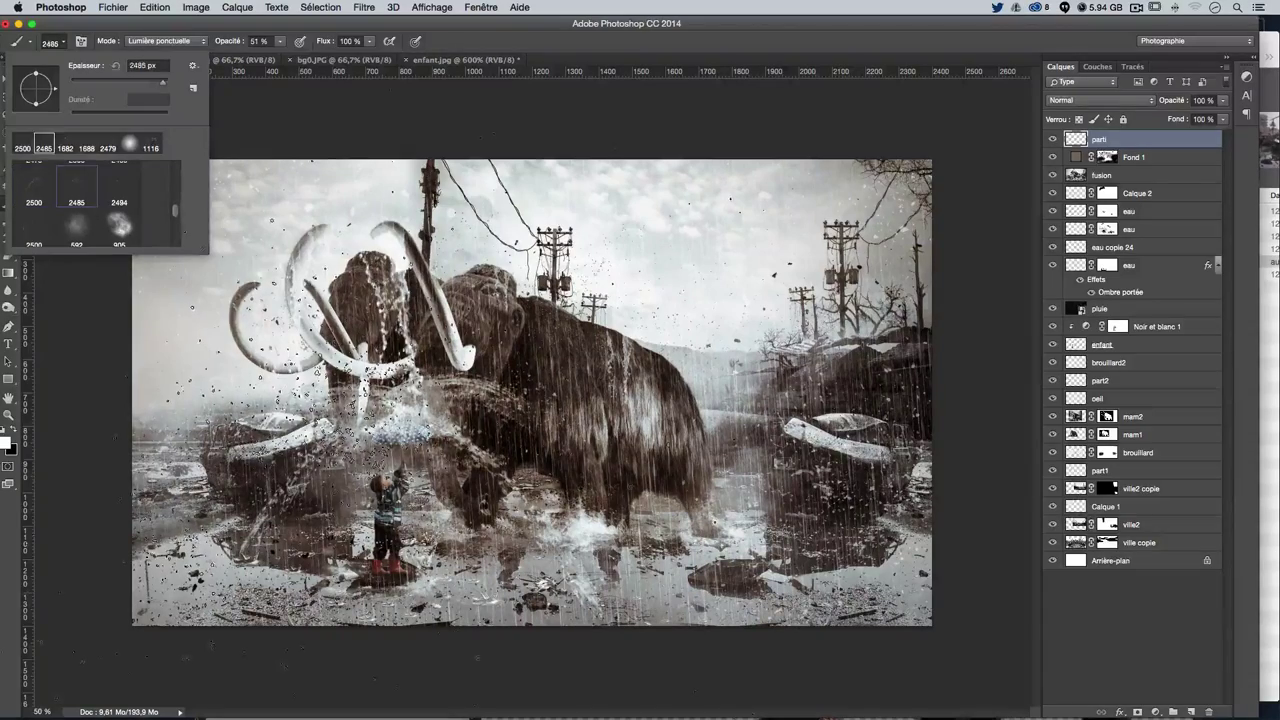
pyautogui.press('Return')
pyautogui.hotkey('ctrl', 'z')
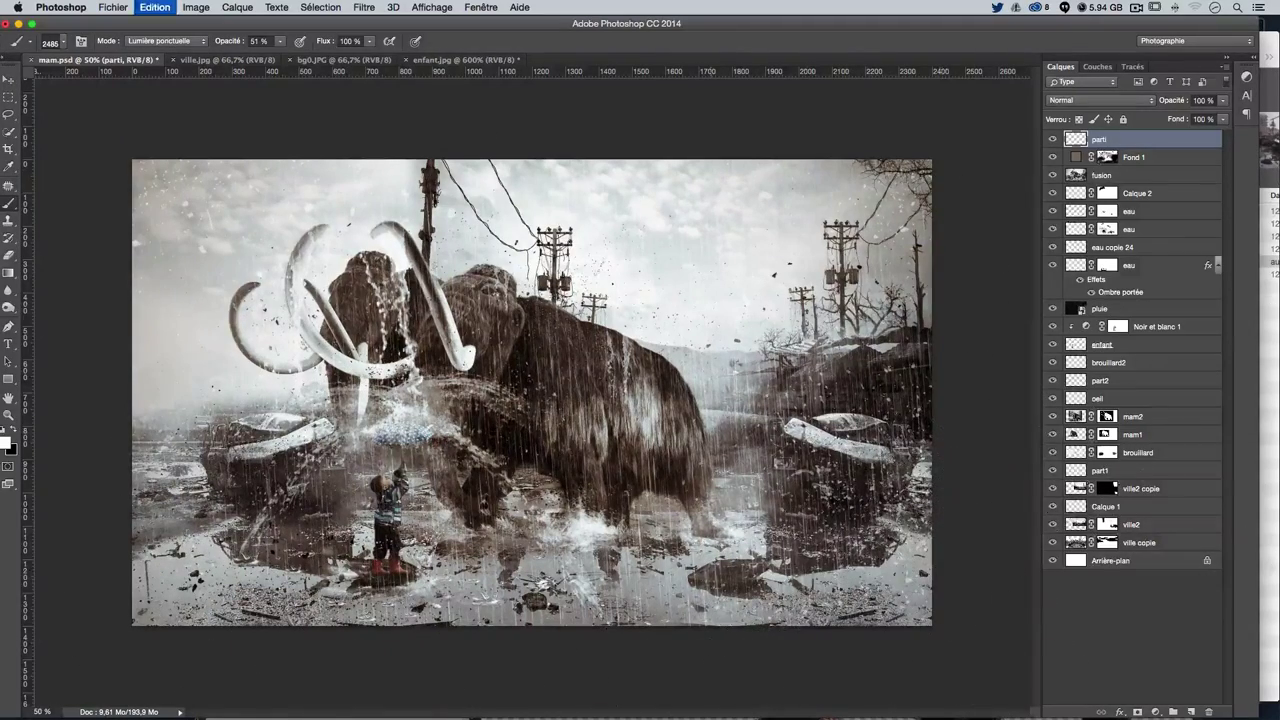
pyautogui.hotkey('ctrl', 'z')
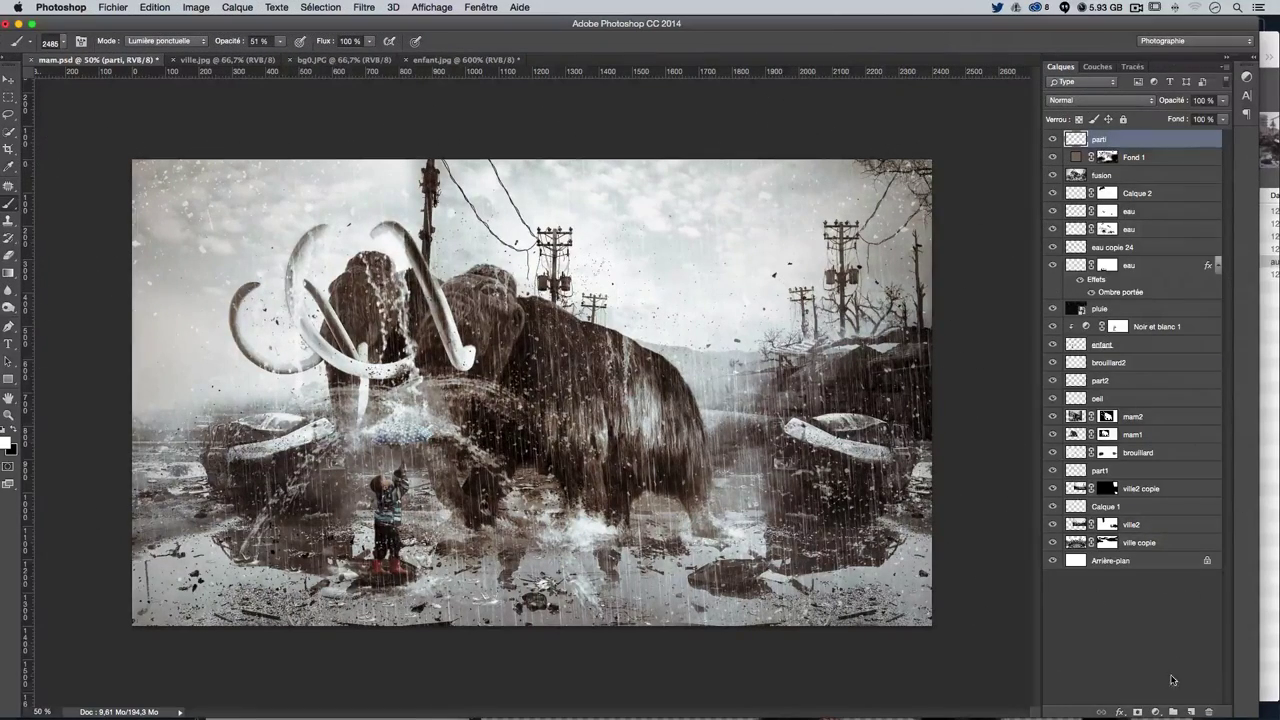
# Add a mask to parti and paint it with a ~638 px brush around the mammoth's right side and right car
pyautogui.click(1137, 712)
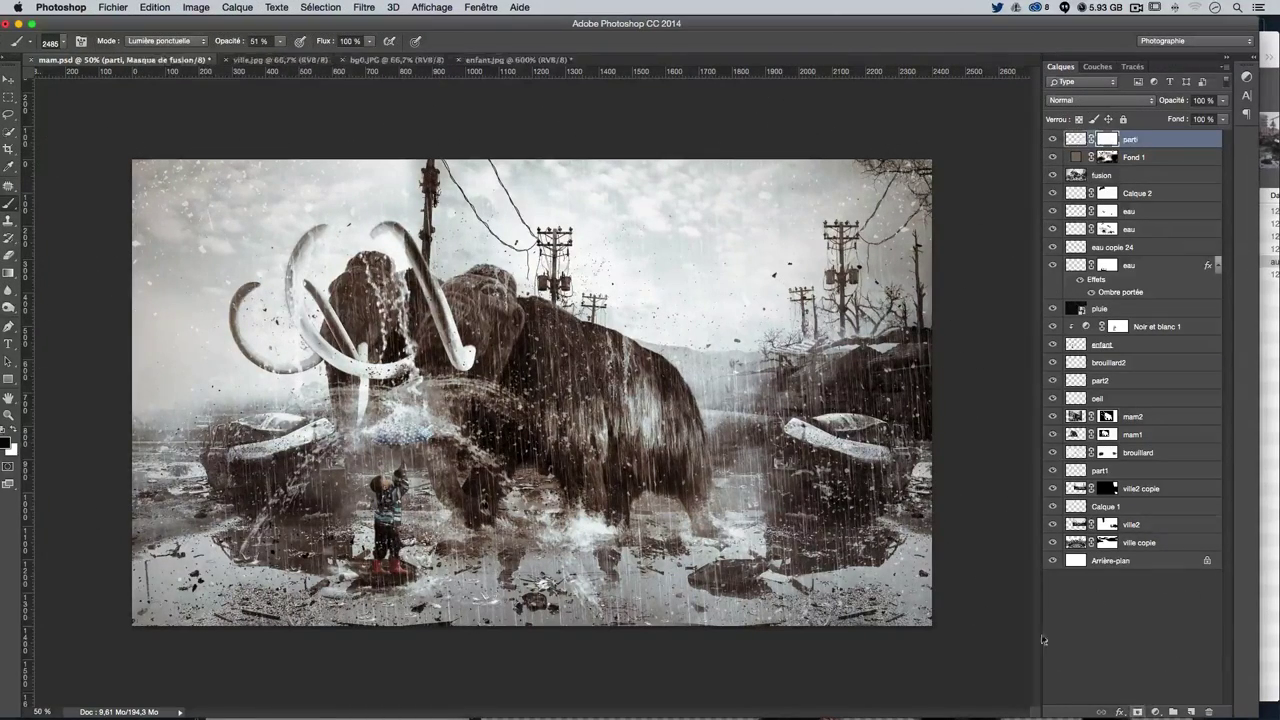
pyautogui.click(55, 42)
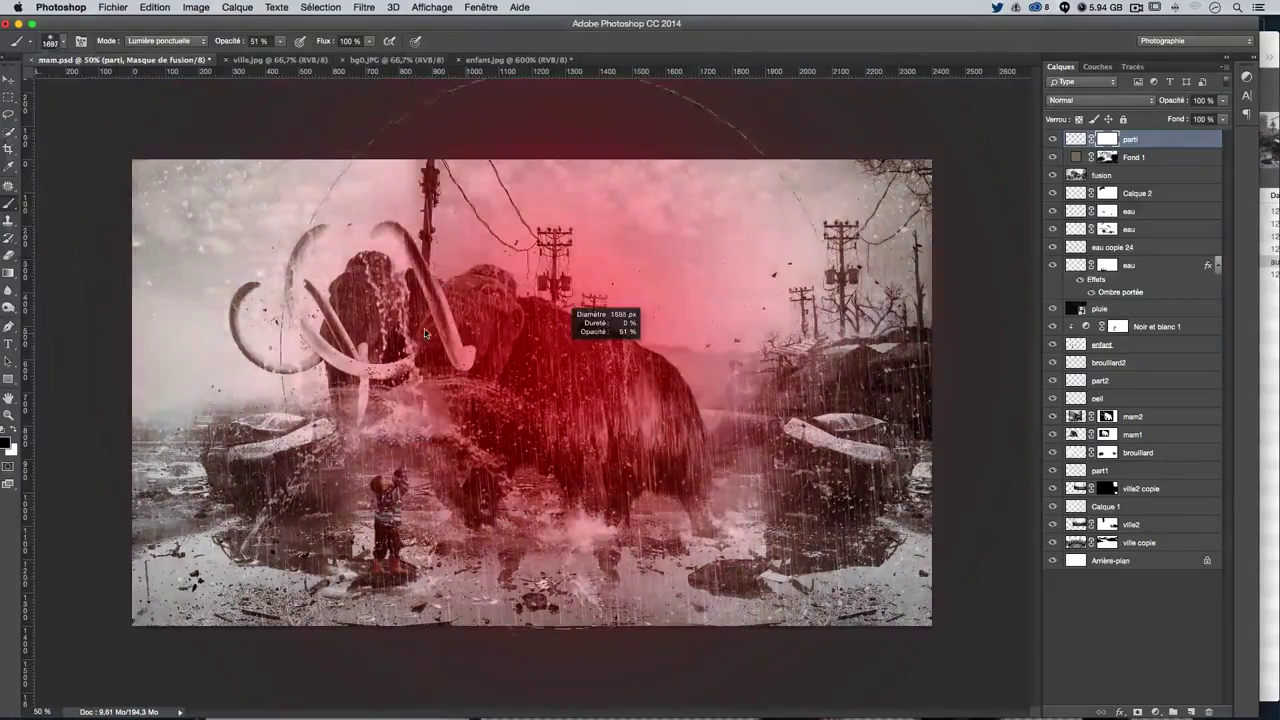
pyautogui.moveTo(425, 333); pyautogui.dragTo(470, 470)
pyautogui.moveTo(510, 260)
pyautogui.mouseDown()
pyautogui.moveTo(425, 345)
pyautogui.moveTo(585, 500)
pyautogui.mouseUp()
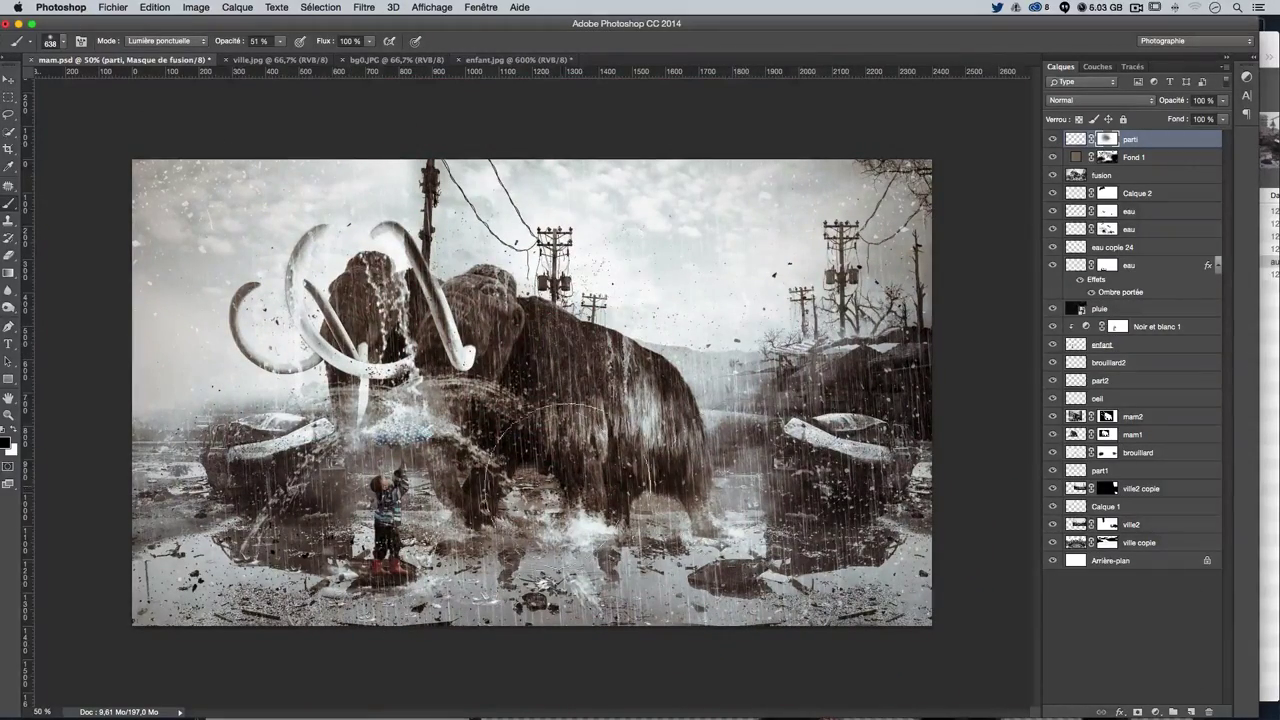
pyautogui.moveTo(550, 561); pyautogui.dragTo(755, 488)
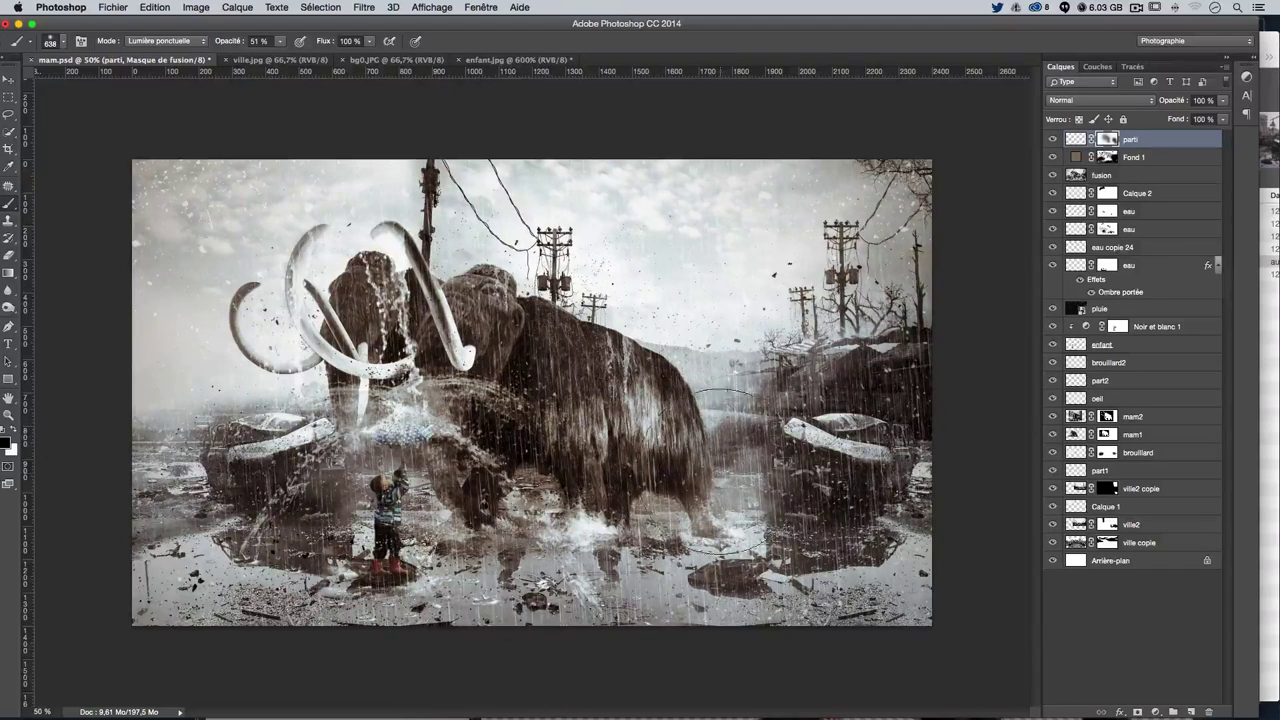
pyautogui.moveTo(943, 471); pyautogui.dragTo(820, 470)
# Mask the particles over the left car, bottom-left corner and child, toggling parti to compare
pyautogui.moveTo(395, 530); pyautogui.dragTo(250, 440)
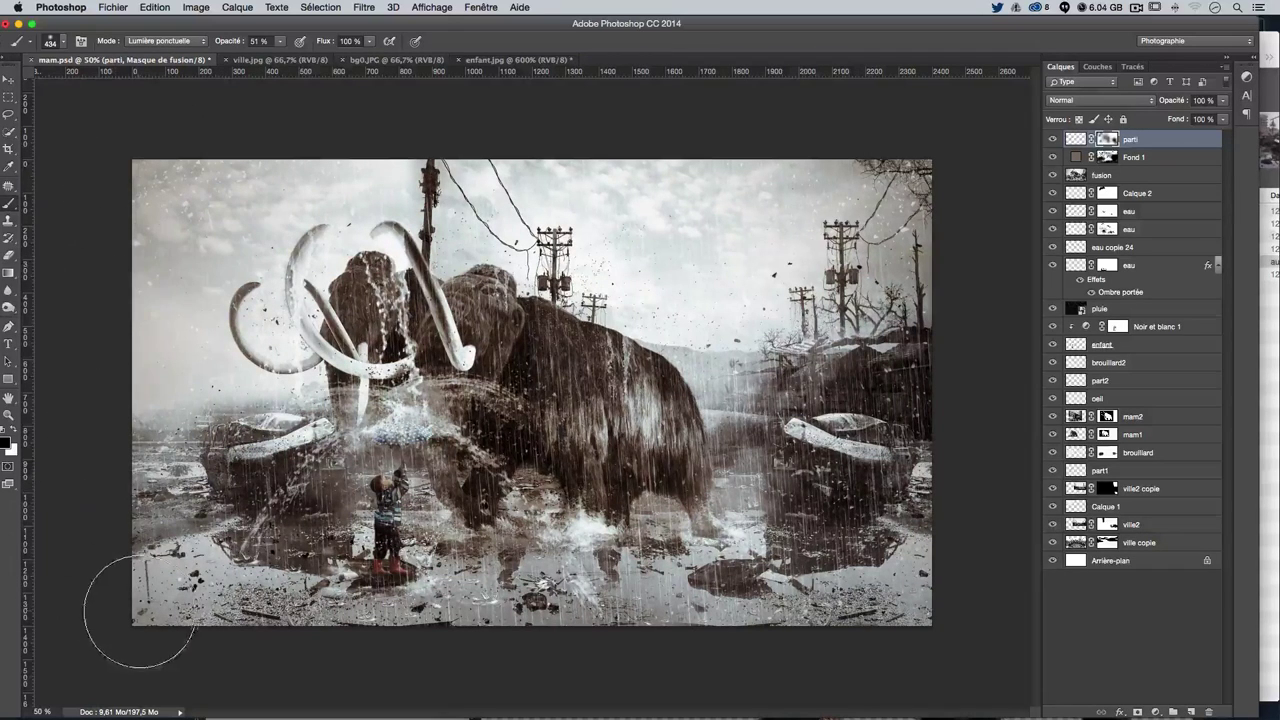
pyautogui.moveTo(128, 600); pyautogui.dragTo(190, 620)
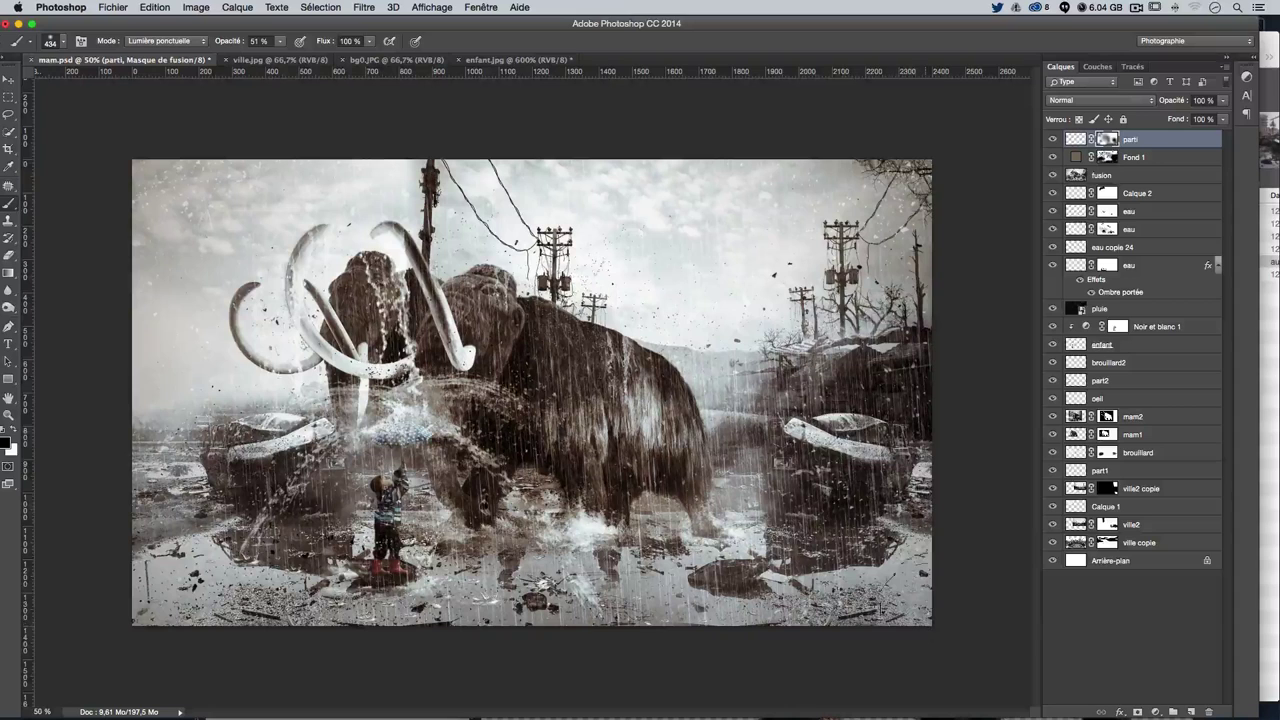
pyautogui.click(1053, 140)
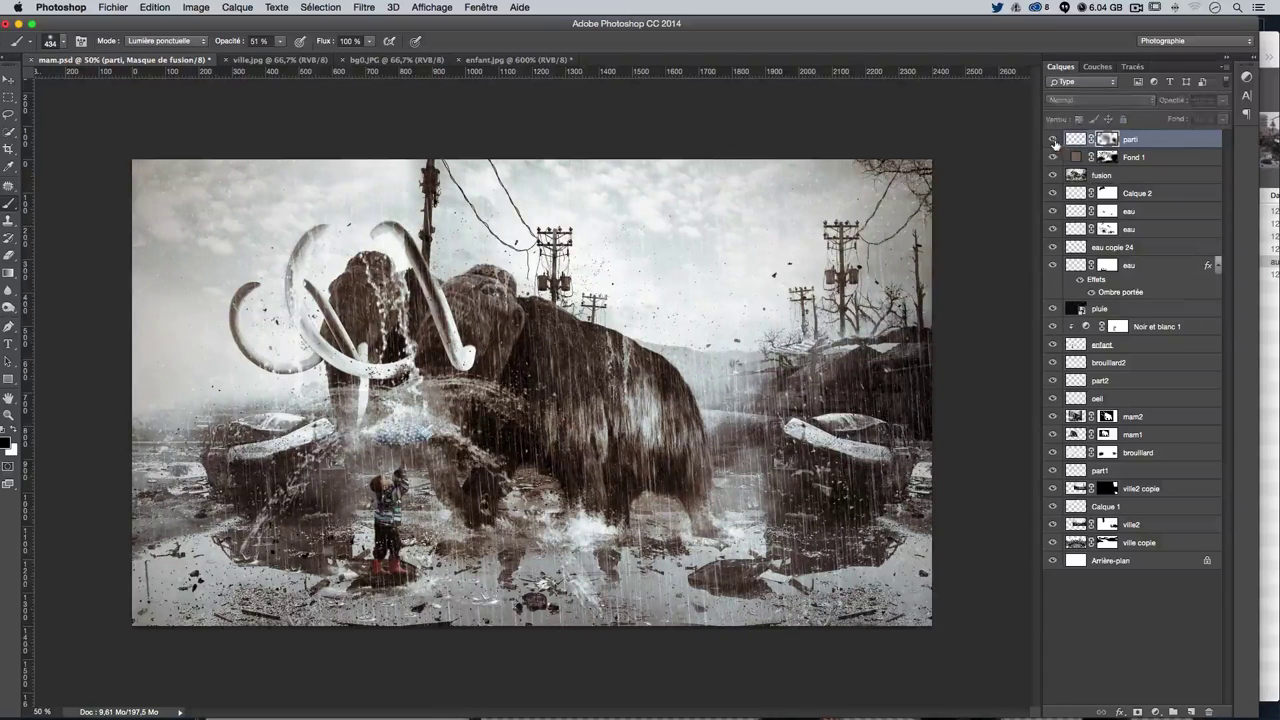
pyautogui.doubleClick(1054, 142)
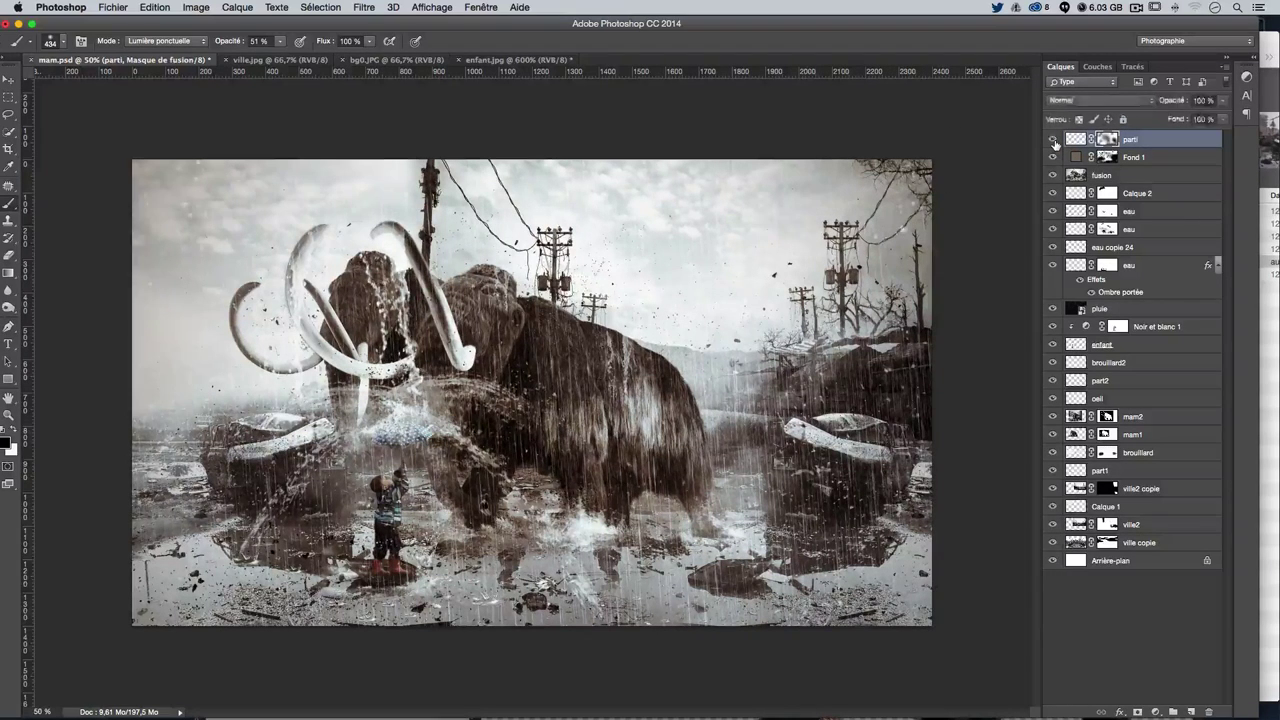
pyautogui.doubleClick(1054, 142)
pyautogui.click(1054, 142)
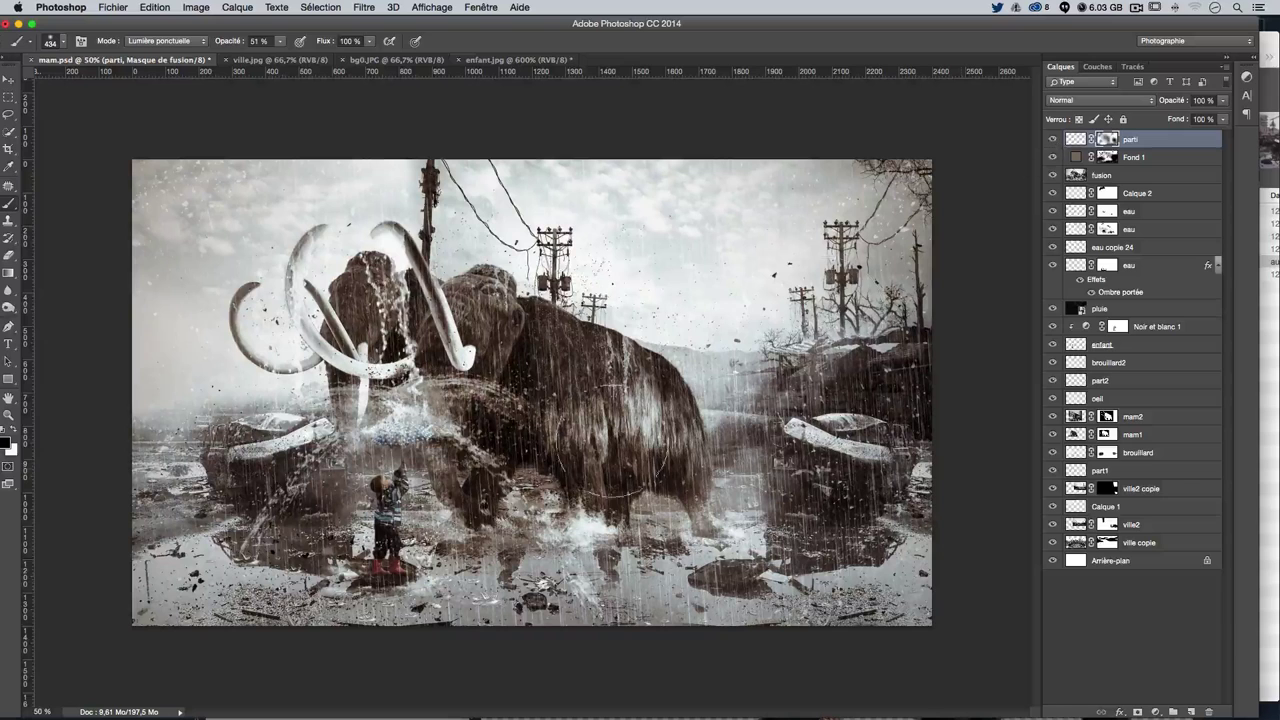
pyautogui.moveTo(390, 510); pyautogui.dragTo(465, 470)
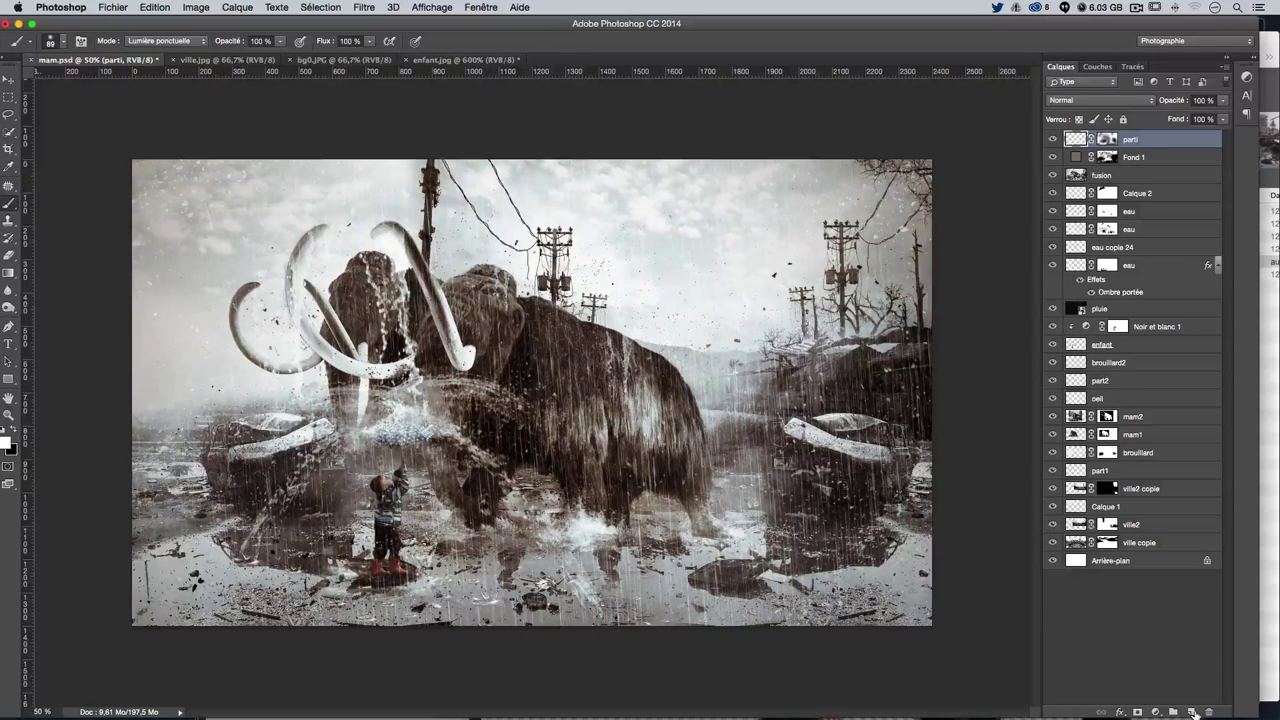
# Add new layer Calque 3 and select a water splash brush preset
pyautogui.click(1191, 711)
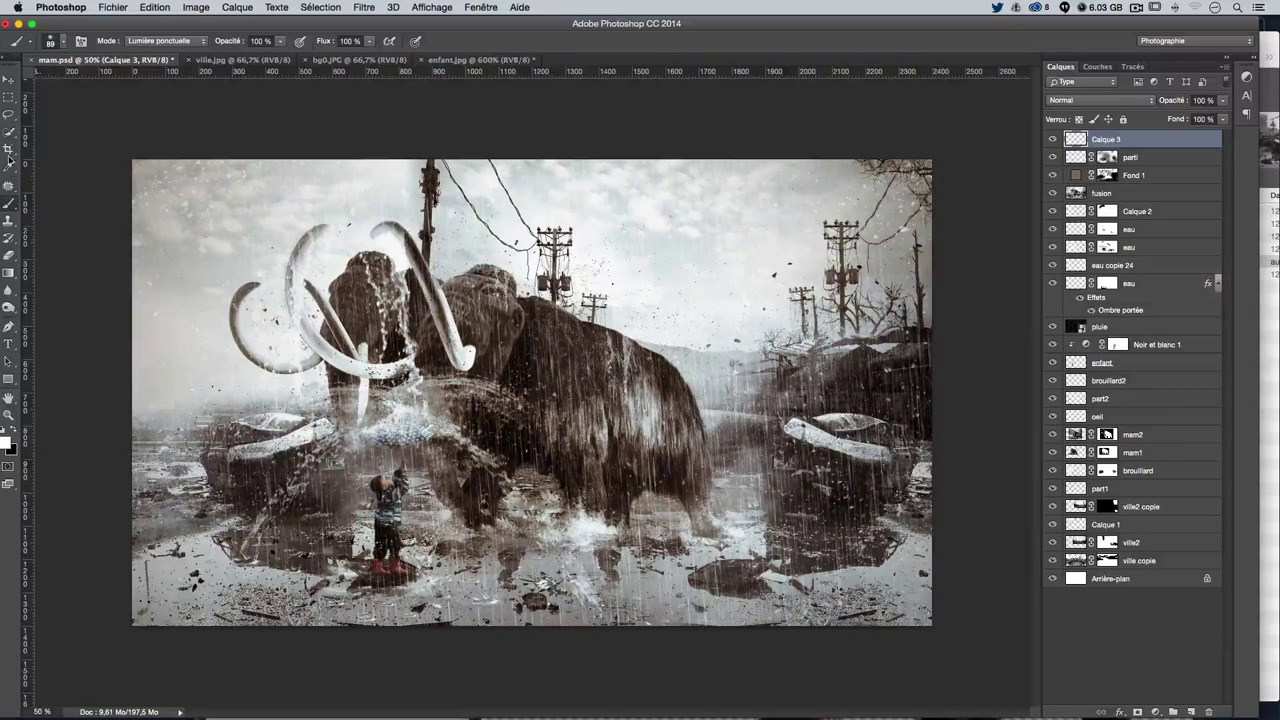
pyautogui.click(60, 47)
pyautogui.scroll(-2, 70, 200)
pyautogui.scroll(-2, 70, 200)
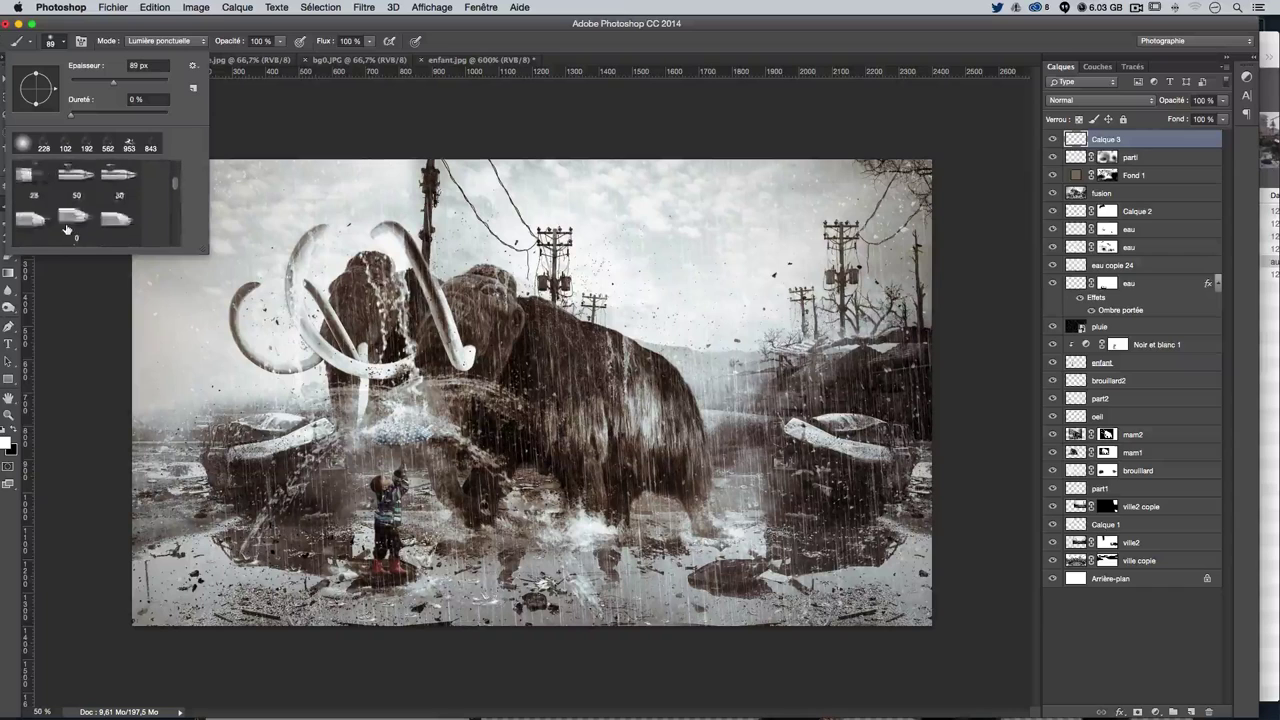
pyautogui.scroll(-2, 70, 220)
pyautogui.scroll(-2, 68, 229)
pyautogui.scroll(-2, 69, 229)
pyautogui.scroll(-1, 70, 229)
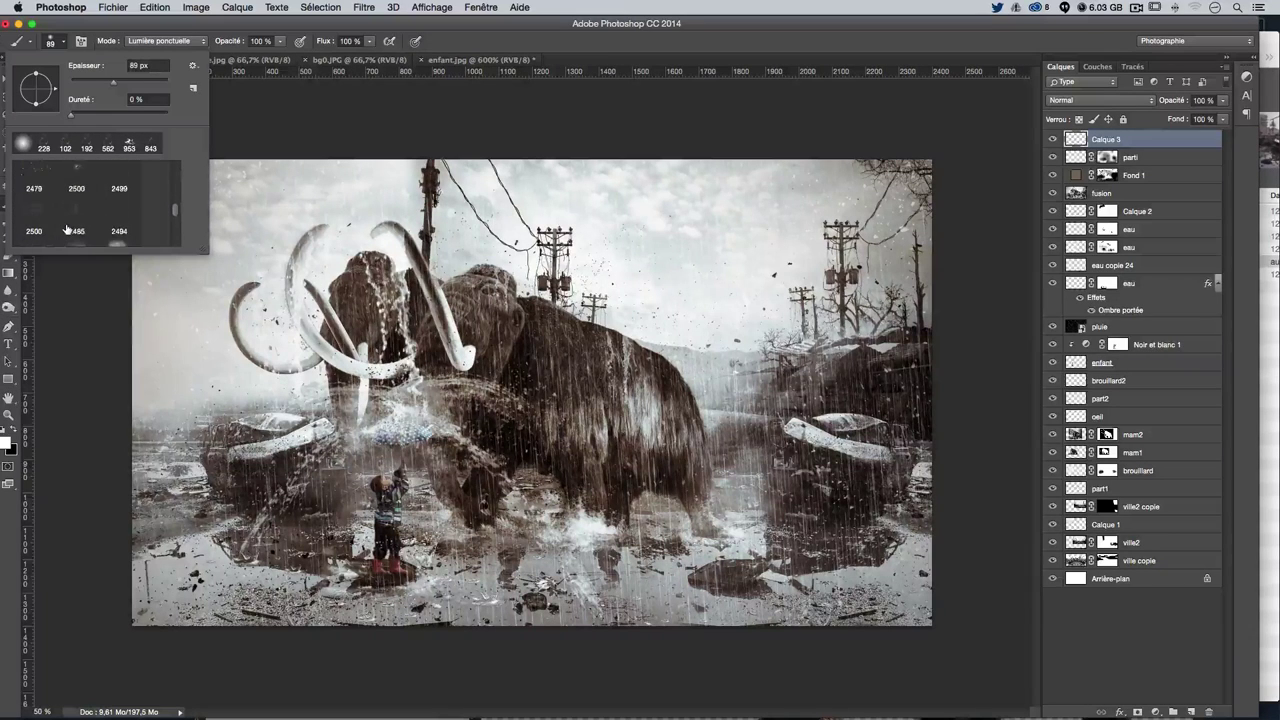
pyautogui.scroll(-2, 71, 230)
pyautogui.scroll(-1, 71, 230)
pyautogui.scroll(-1, 71, 229)
pyautogui.scroll(-2, 71, 229)
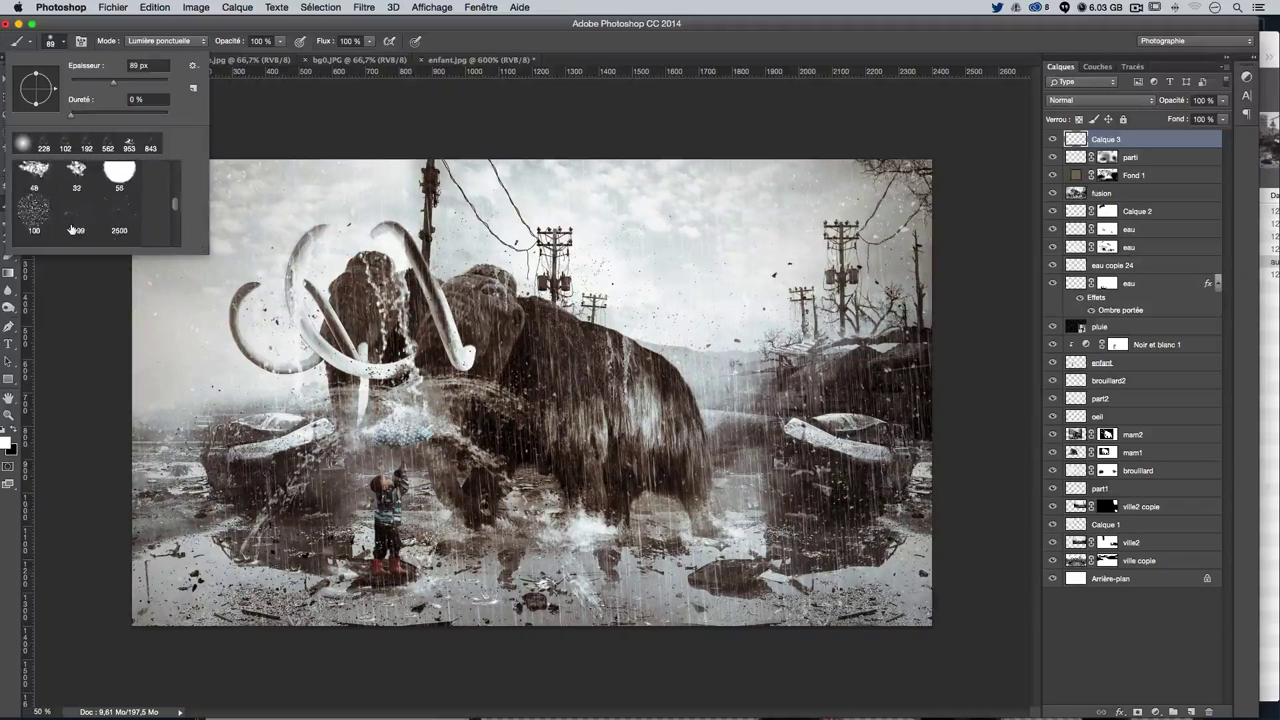
pyautogui.scroll(-2, 71, 228)
pyautogui.scroll(-2, 71, 229)
pyautogui.scroll(-2, 71, 229)
pyautogui.scroll(-1, 71, 228)
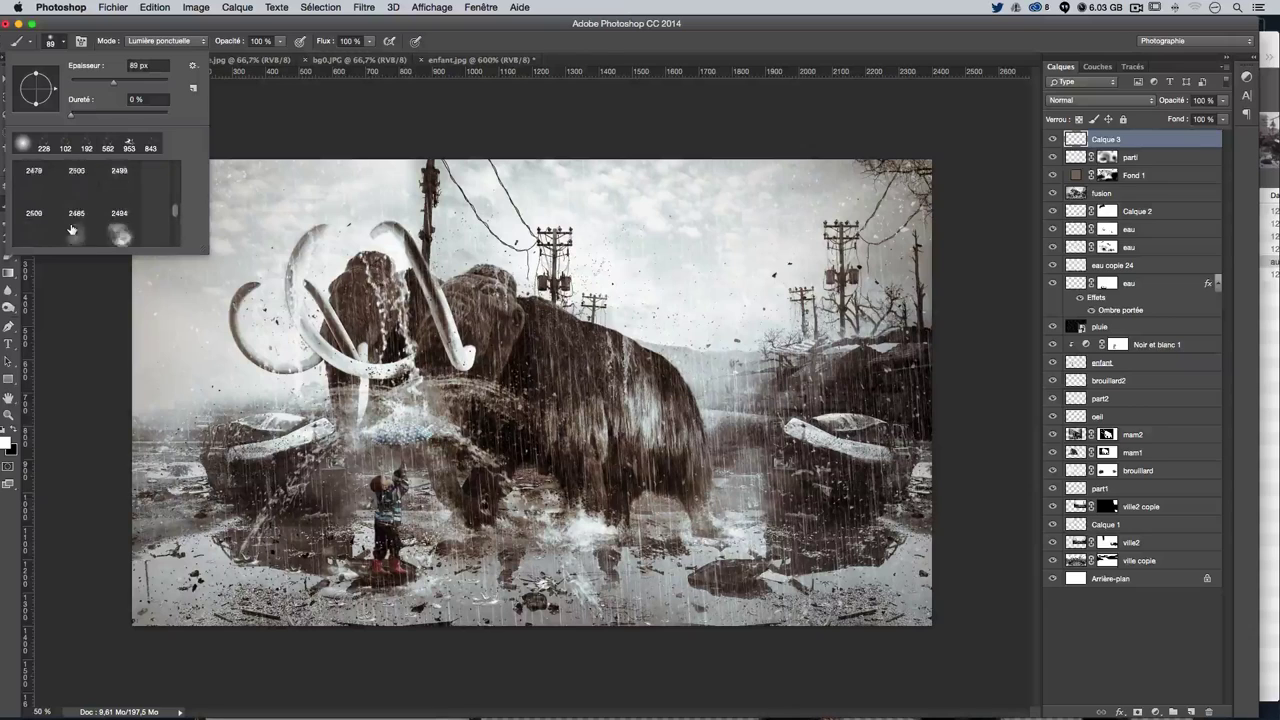
pyautogui.scroll(-2, 71, 228)
pyautogui.scroll(-2, 71, 229)
pyautogui.scroll(-2, 71, 229)
pyautogui.scroll(-1, 71, 229)
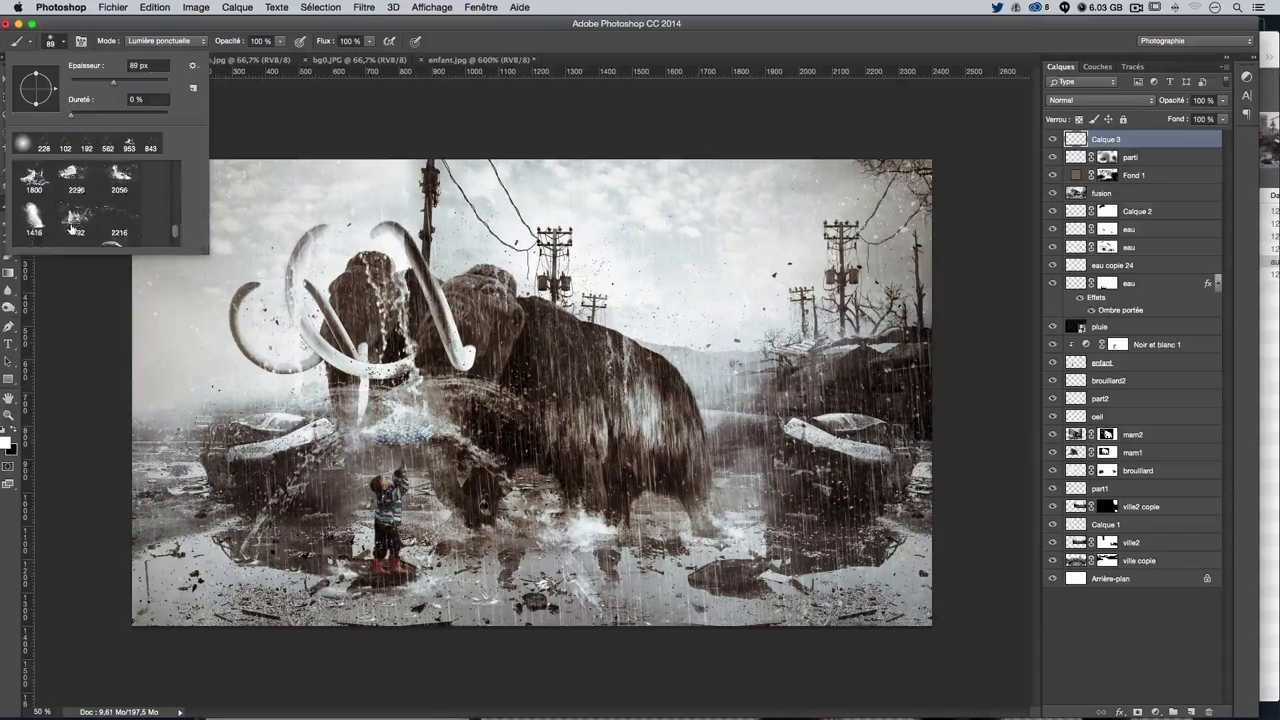
pyautogui.scroll(-2, 71, 229)
pyautogui.scroll(-2, 71, 229)
pyautogui.scroll(-2, 85, 224)
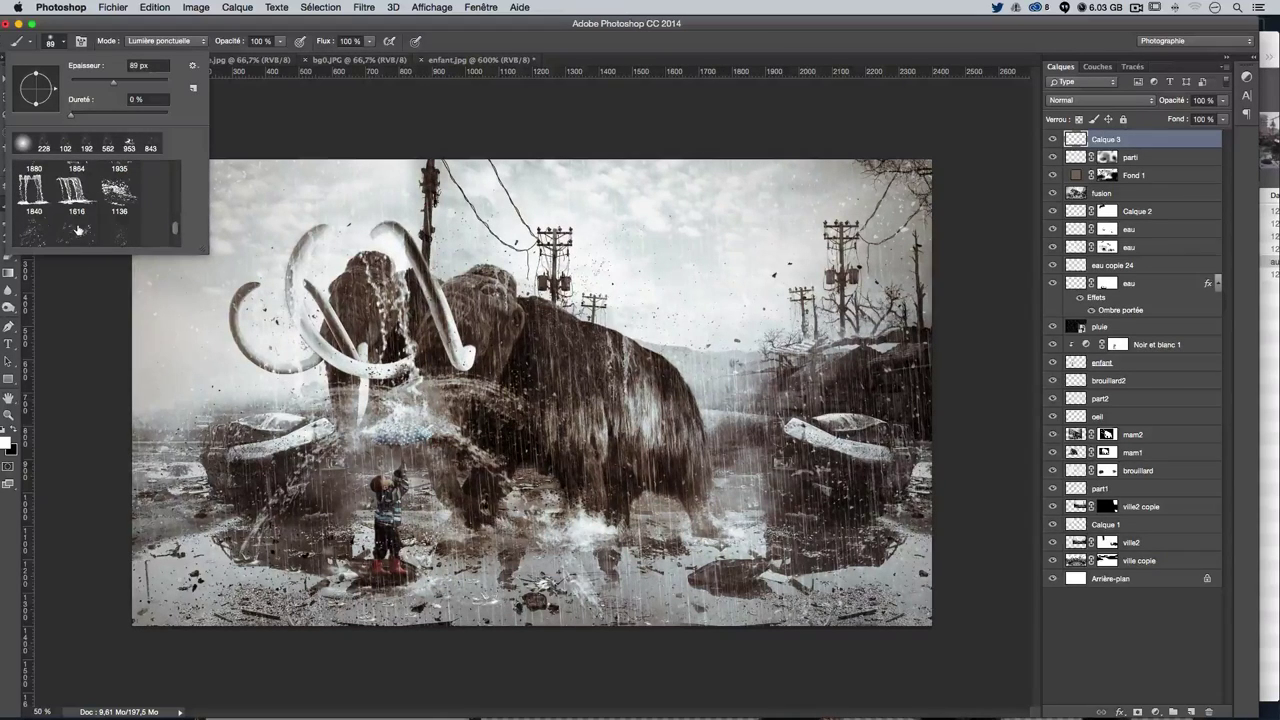
pyautogui.click(39, 236)
pyautogui.press('Return')
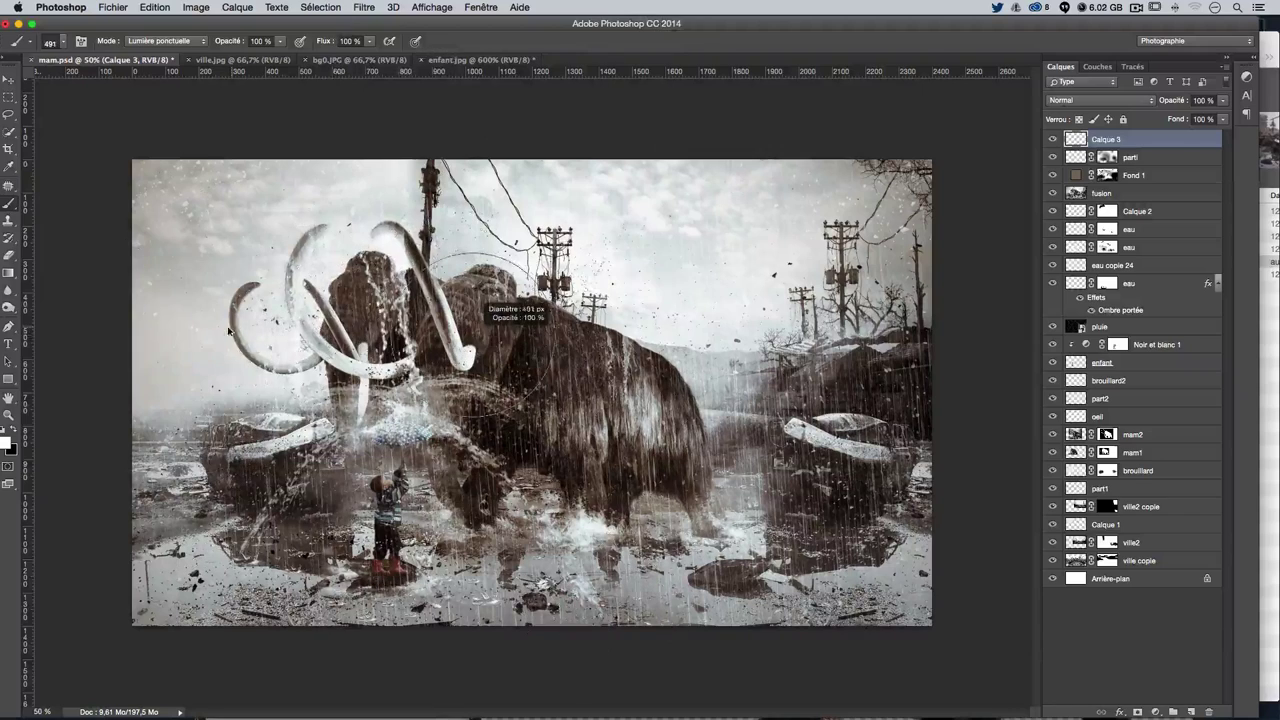
# Paint white splashes beside and left of the mammoth's trunk with a ~288 px brush
pyautogui.moveTo(482, 376); pyautogui.dragTo(370, 470)
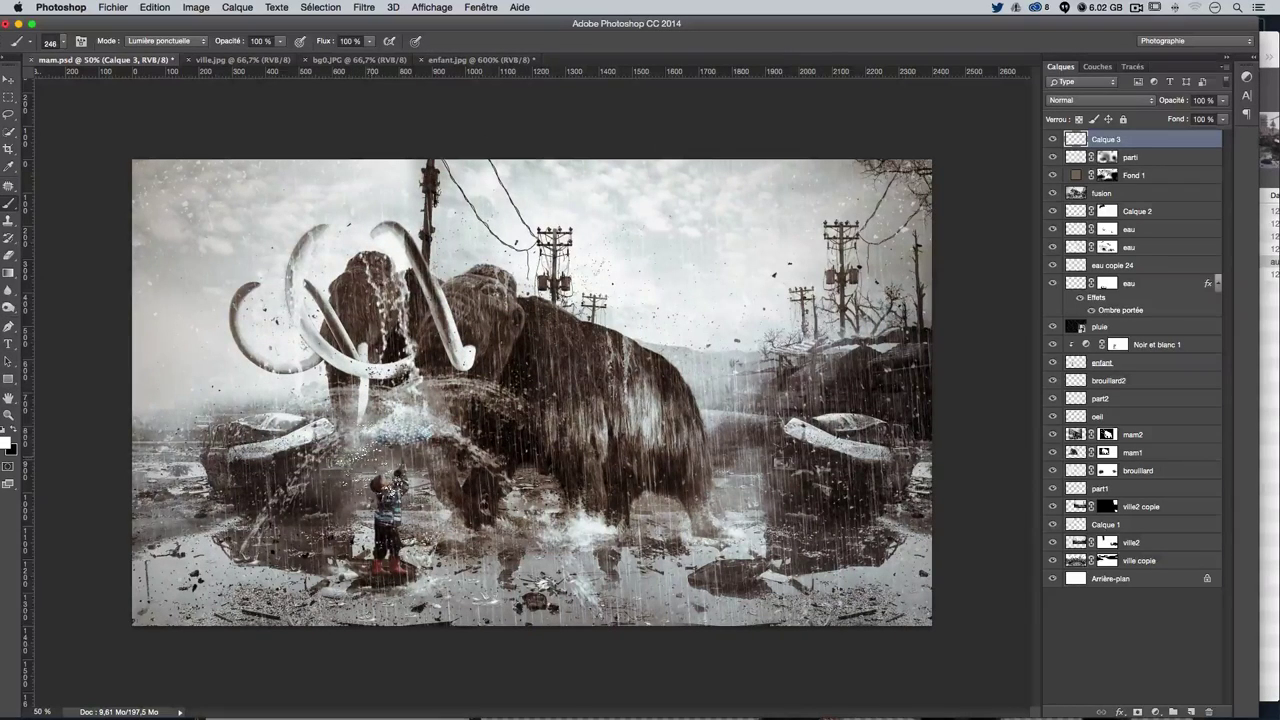
pyautogui.moveTo(370, 470); pyautogui.dragTo(404, 478)
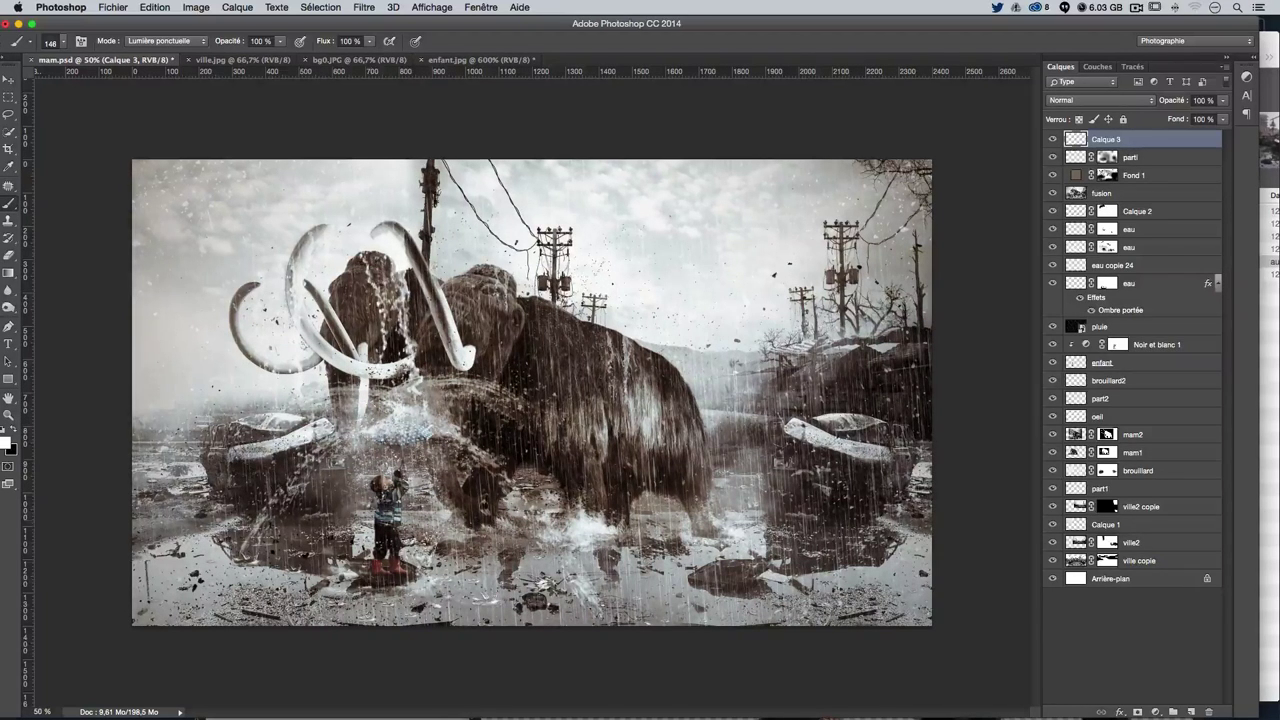
pyautogui.moveTo(440, 440); pyautogui.dragTo(450, 420)
pyautogui.moveTo(320, 440); pyautogui.dragTo(298, 404)
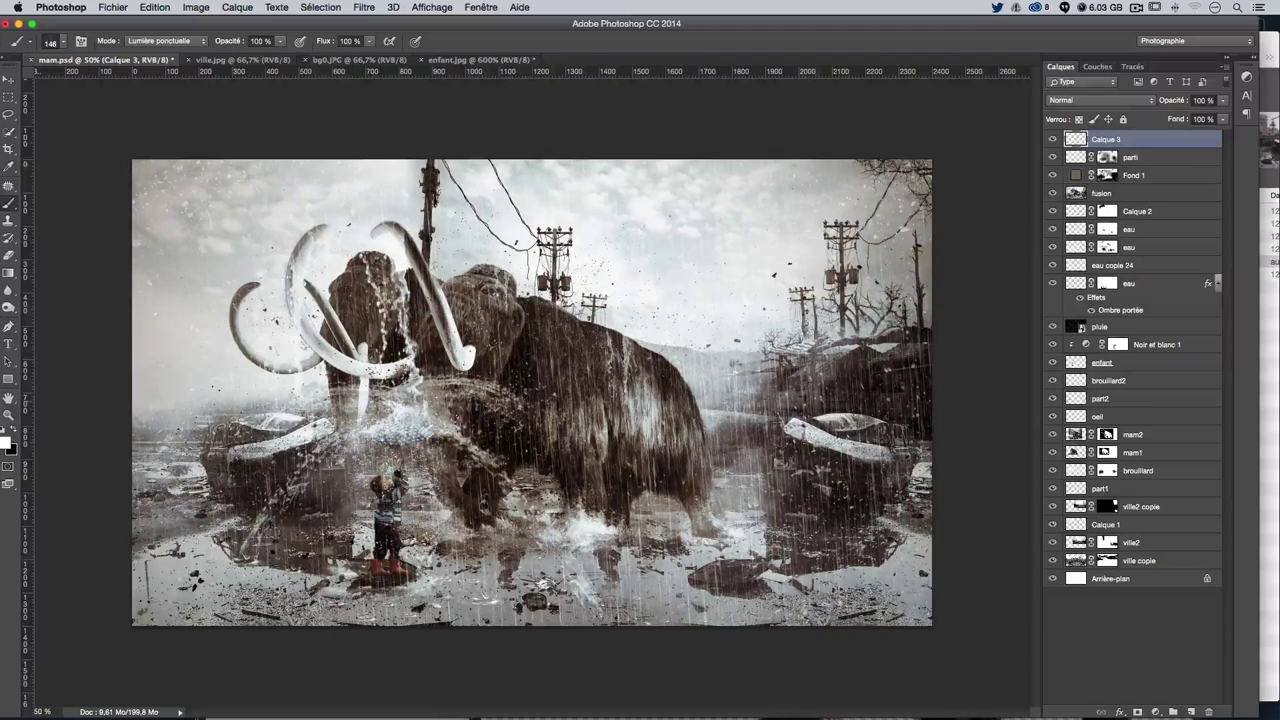
pyautogui.keyDown('ctrl'); pyautogui.keyDown('alt'); pyautogui.click(475, 470); pyautogui.keyUp('alt'); pyautogui.keyUp('ctrl')
# Add layer Calque 4 and set the foreground colour to a dark brown sampled from the image
pyautogui.click(1188, 711)
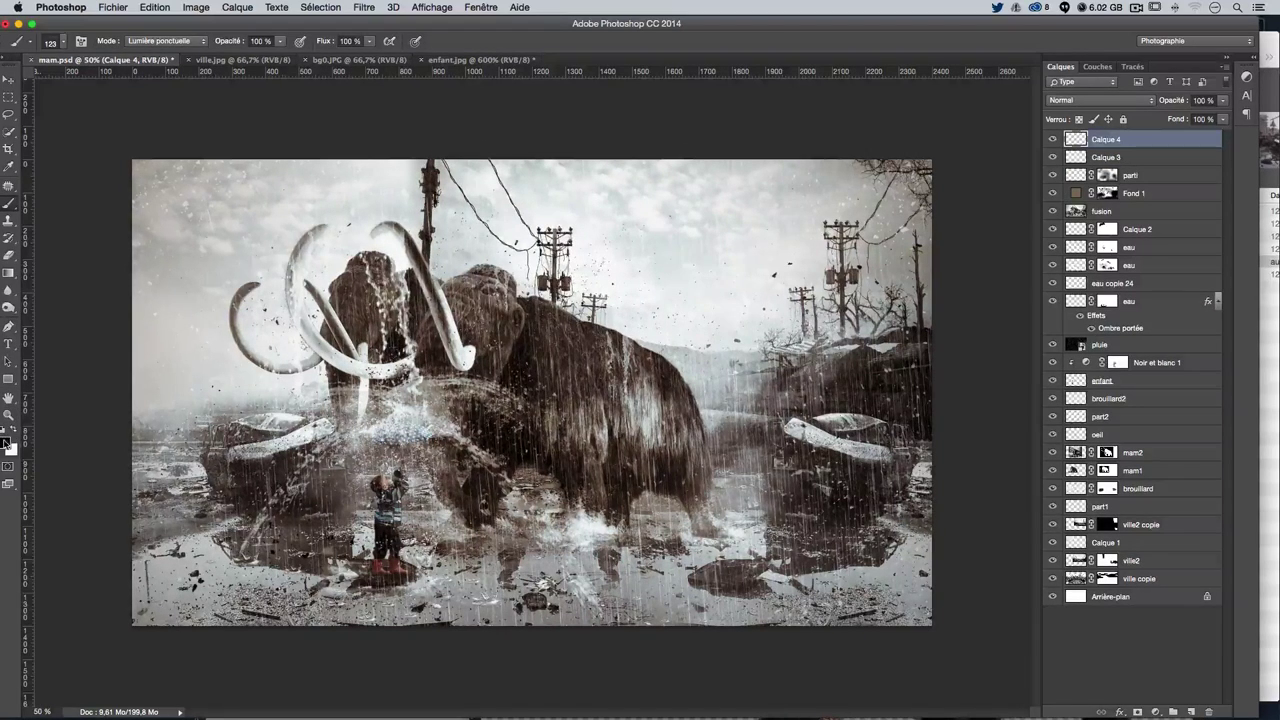
pyautogui.click(7, 442)
pyautogui.click(389, 315)
pyautogui.moveTo(590, 165); pyautogui.dragTo(721, 231)
pyautogui.moveTo(540, 340)
pyautogui.mouseDown()
pyautogui.moveTo(509, 356)
pyautogui.moveTo(537, 363)
pyautogui.mouseUp()
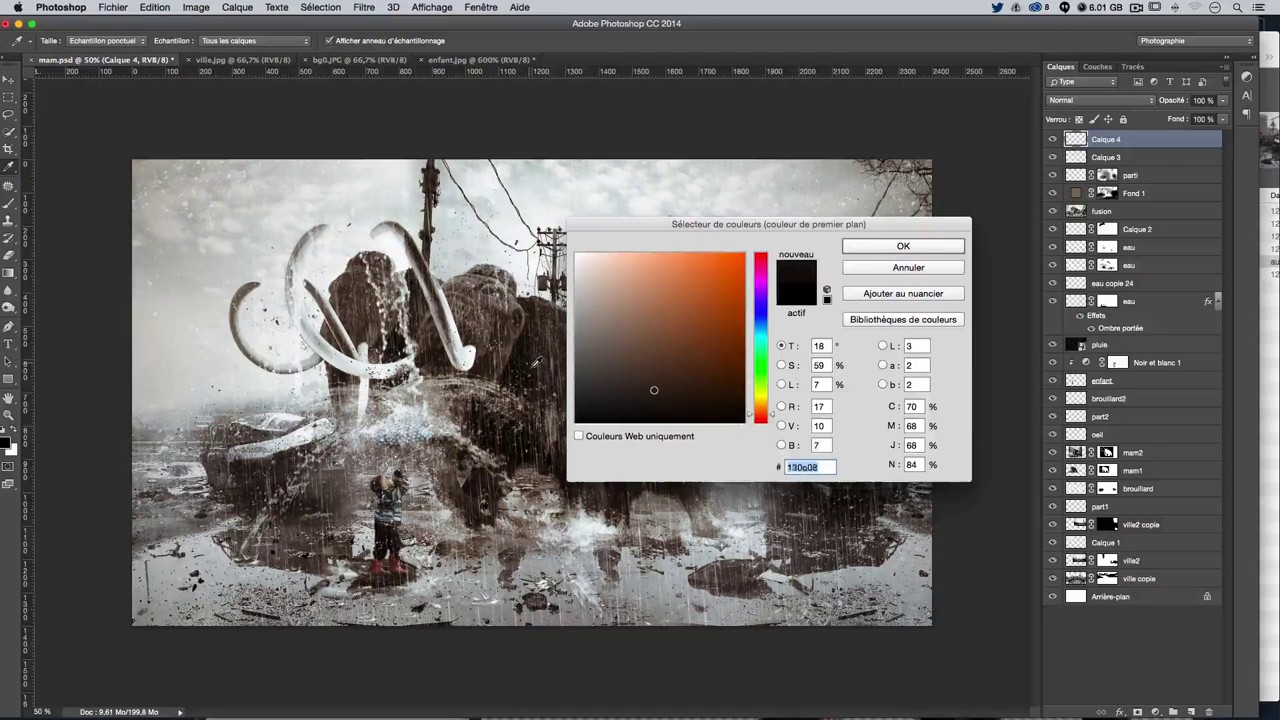
pyautogui.click(903, 246)
pyautogui.press('b')
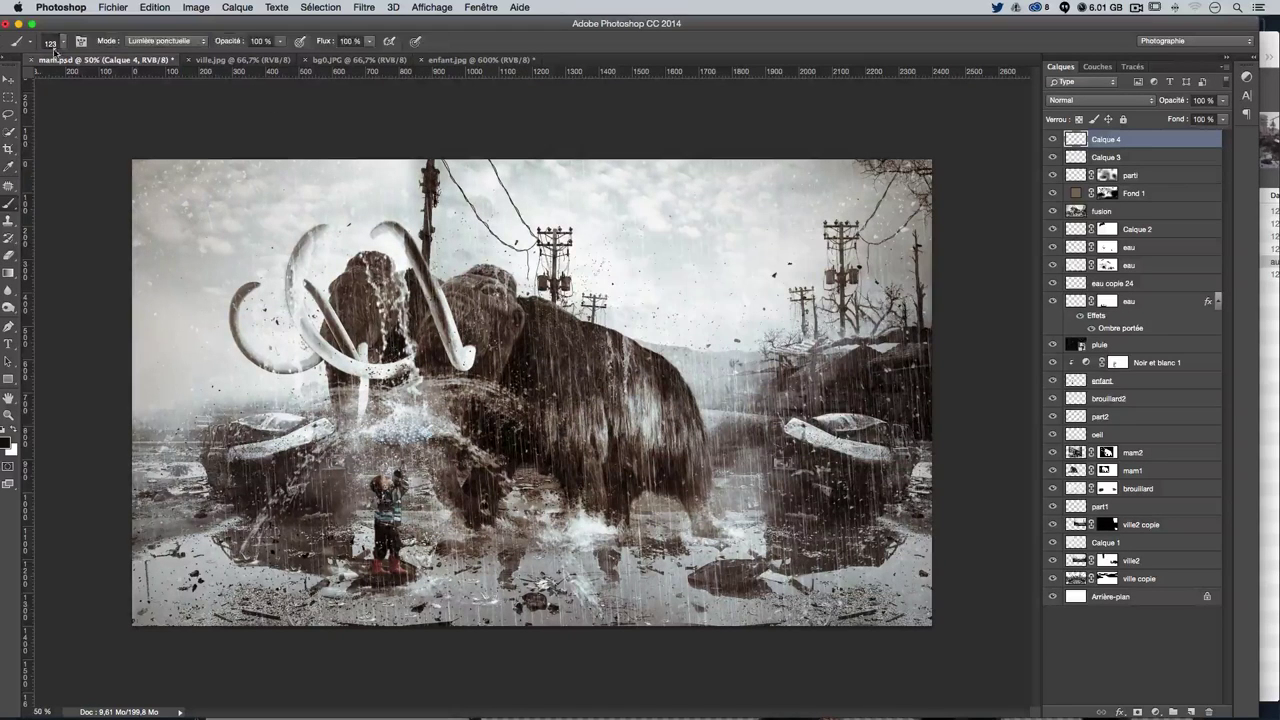
# Choose the large 2500 px splatter brush and test a stamp, then undo it
pyautogui.click(55, 42)
pyautogui.scroll(2, 66, 216)
pyautogui.scroll(2, 66, 216)
pyautogui.scroll(2, 66, 215)
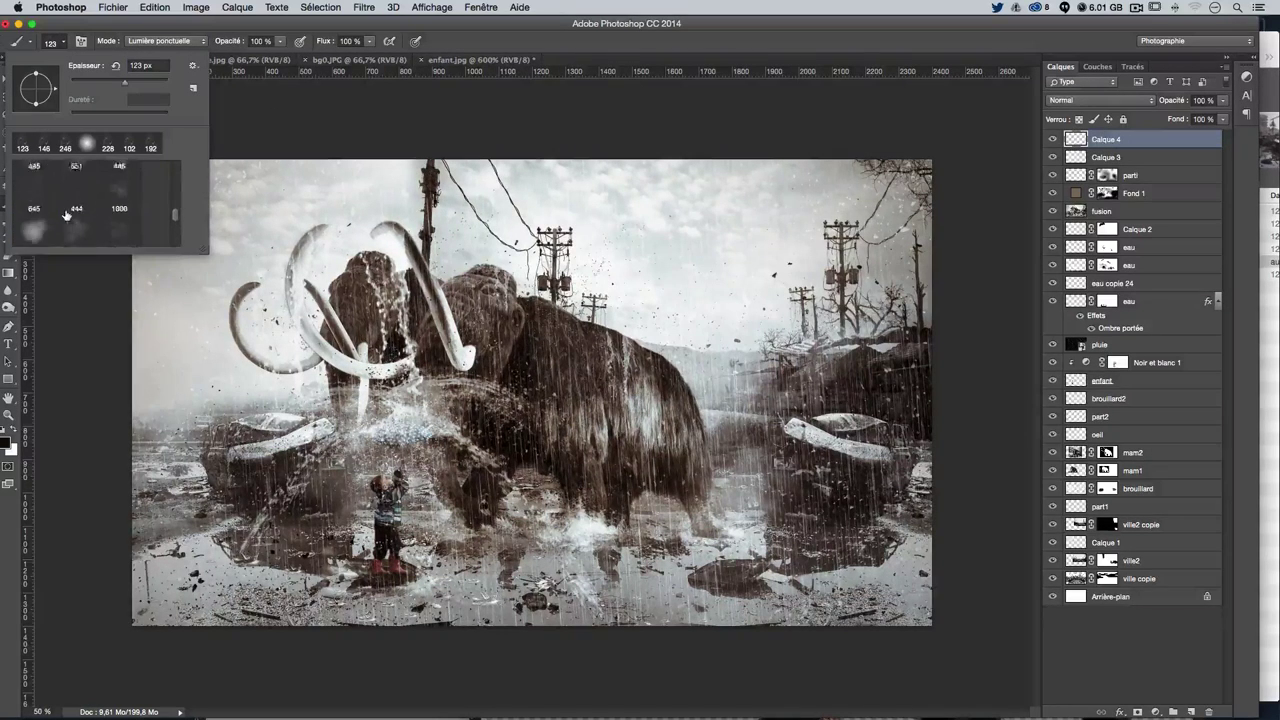
pyautogui.scroll(2, 66, 214)
pyautogui.scroll(1, 66, 216)
pyautogui.scroll(1, 66, 216)
pyautogui.scroll(1, 66, 216)
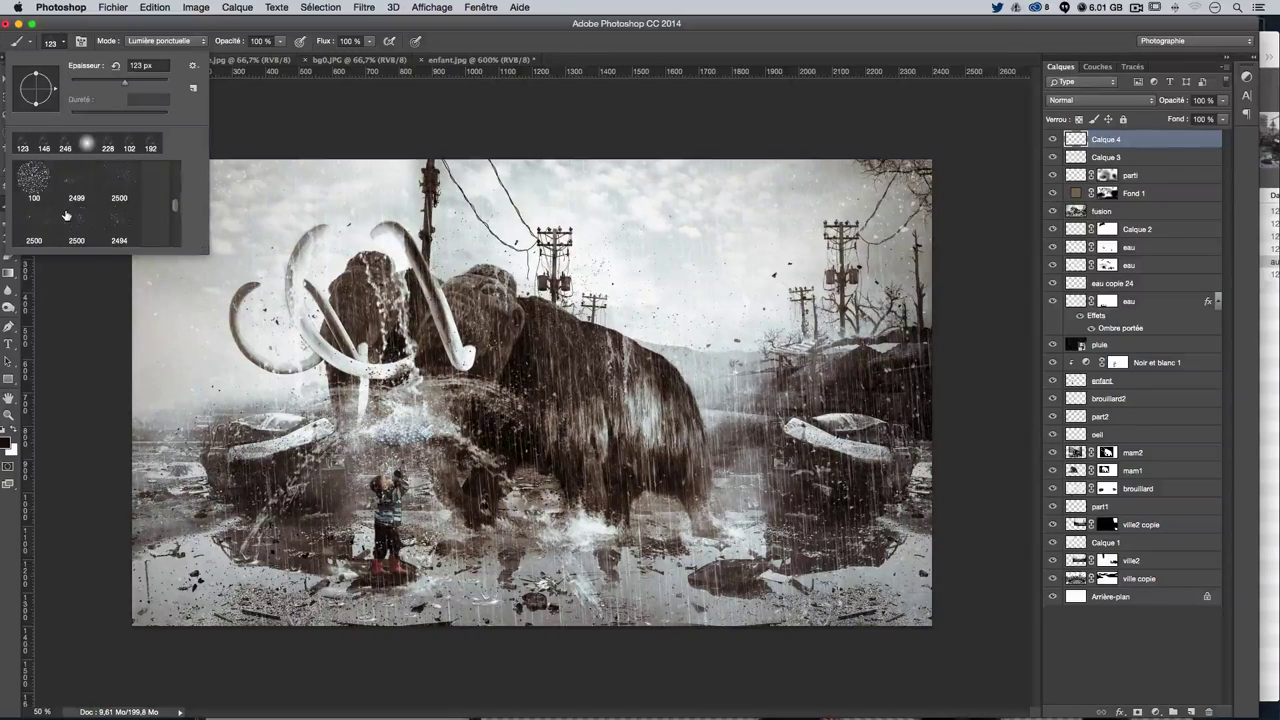
pyautogui.scroll(2, 66, 215)
pyautogui.scroll(1, 66, 216)
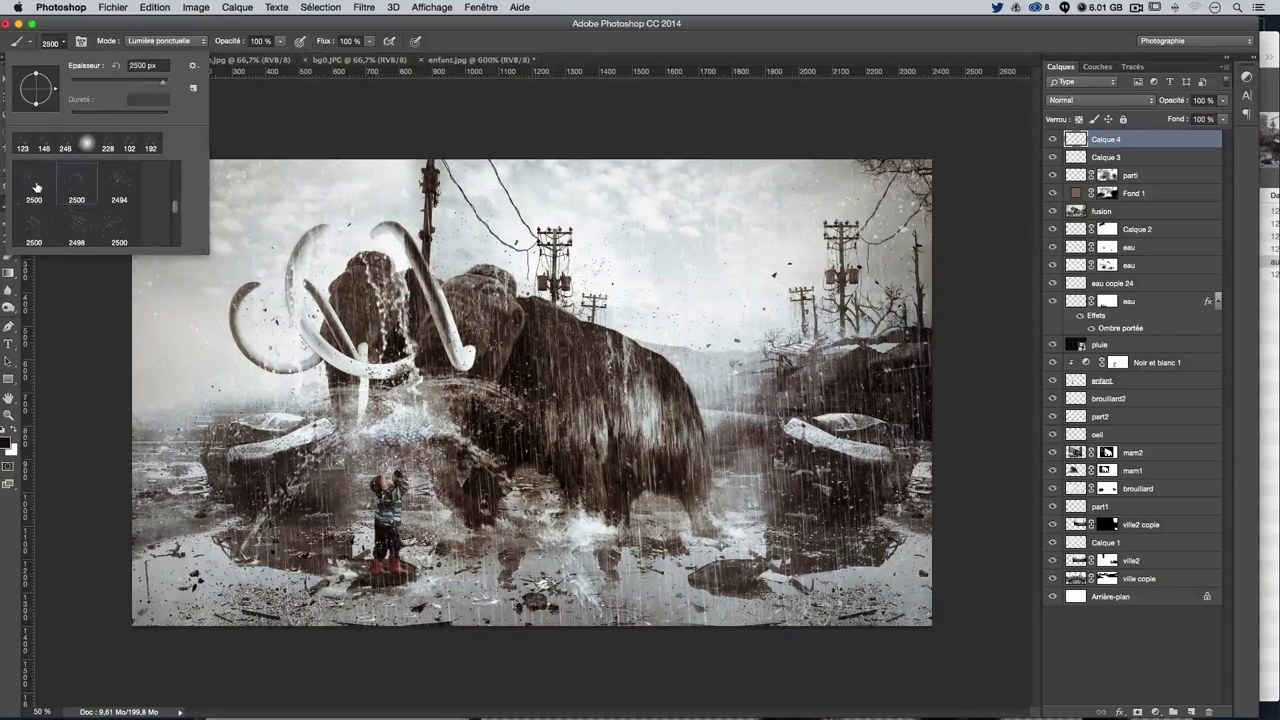
pyautogui.click(36, 186)
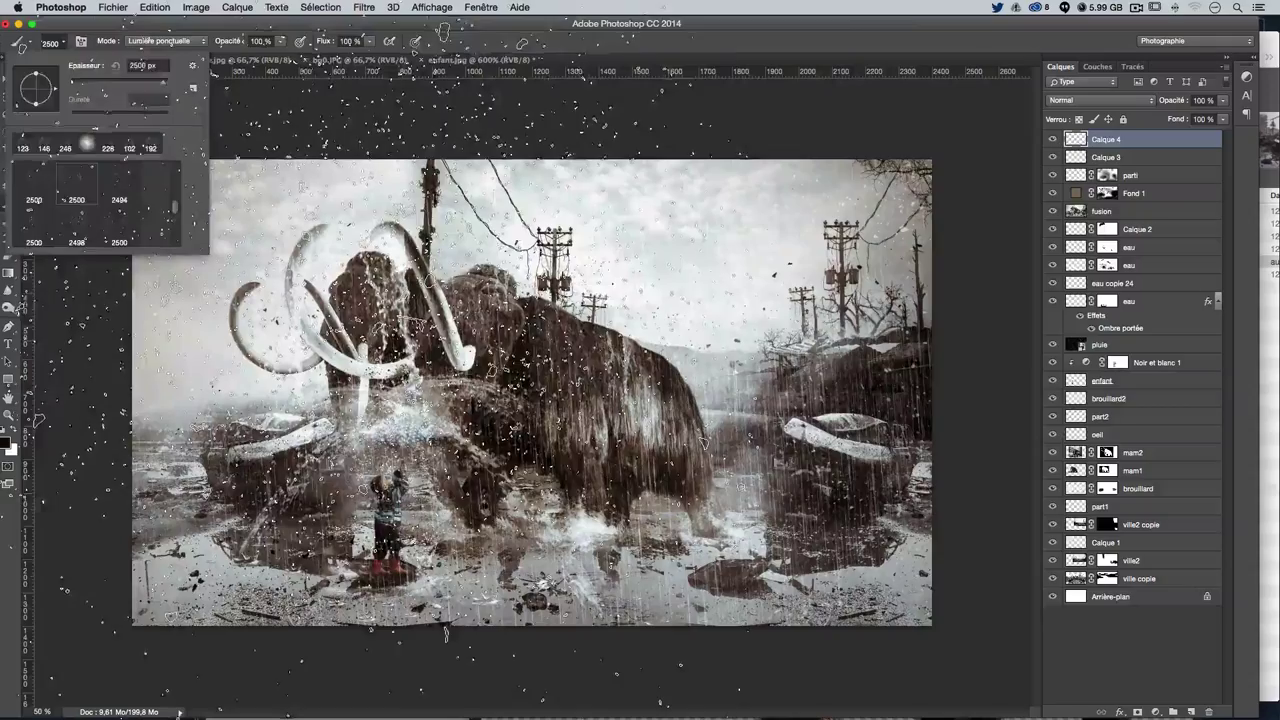
pyautogui.click(540, 380)
pyautogui.hotkey('ctrl', 'z')
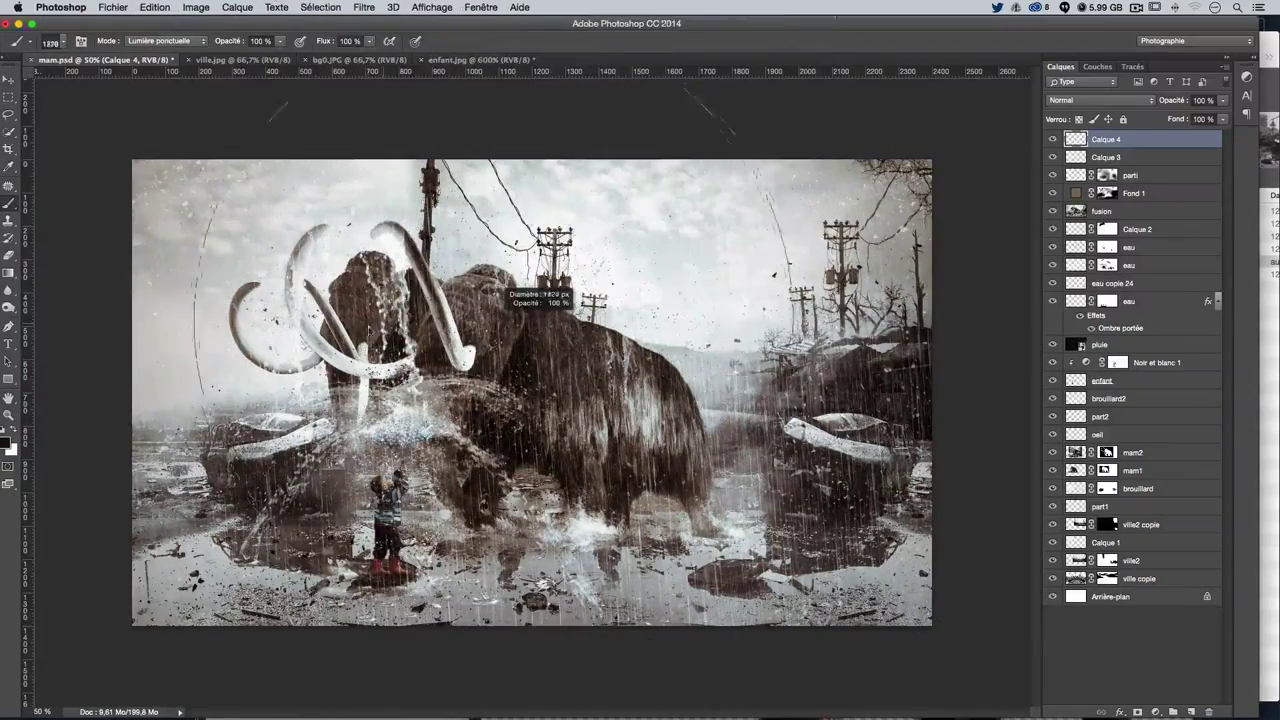
# Stamp dark splatter debris across the image centre with the brush at about 939 px
pyautogui.moveTo(560, 290); pyautogui.dragTo(500, 290)
pyautogui.hotkey('ctrl', 'alt', 'z')
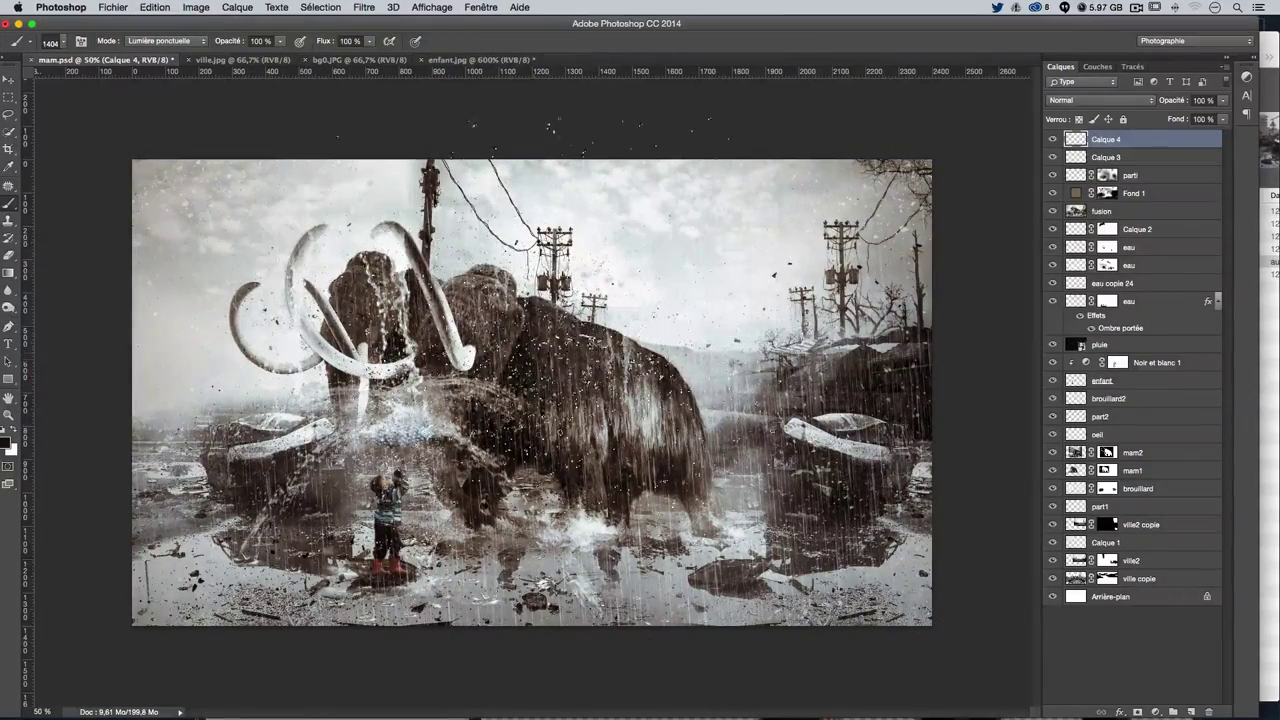
pyautogui.moveTo(560, 330); pyautogui.dragTo(500, 330)
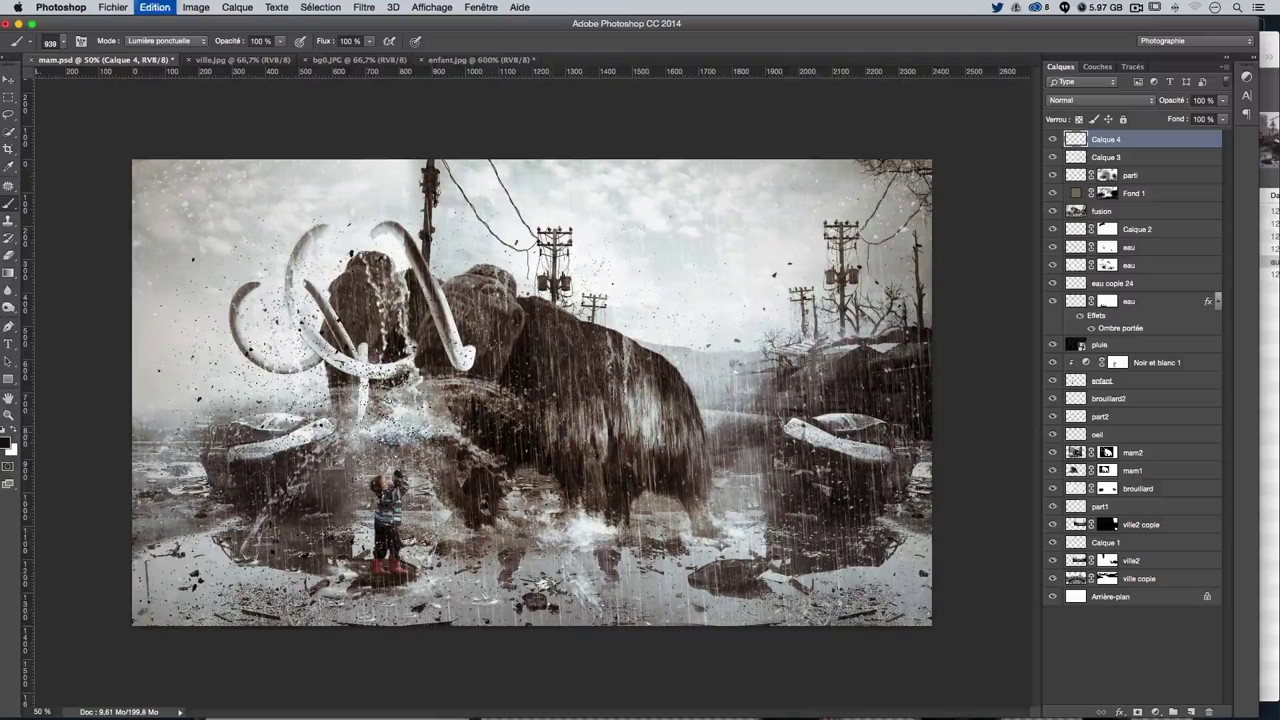
pyautogui.click(510, 340)
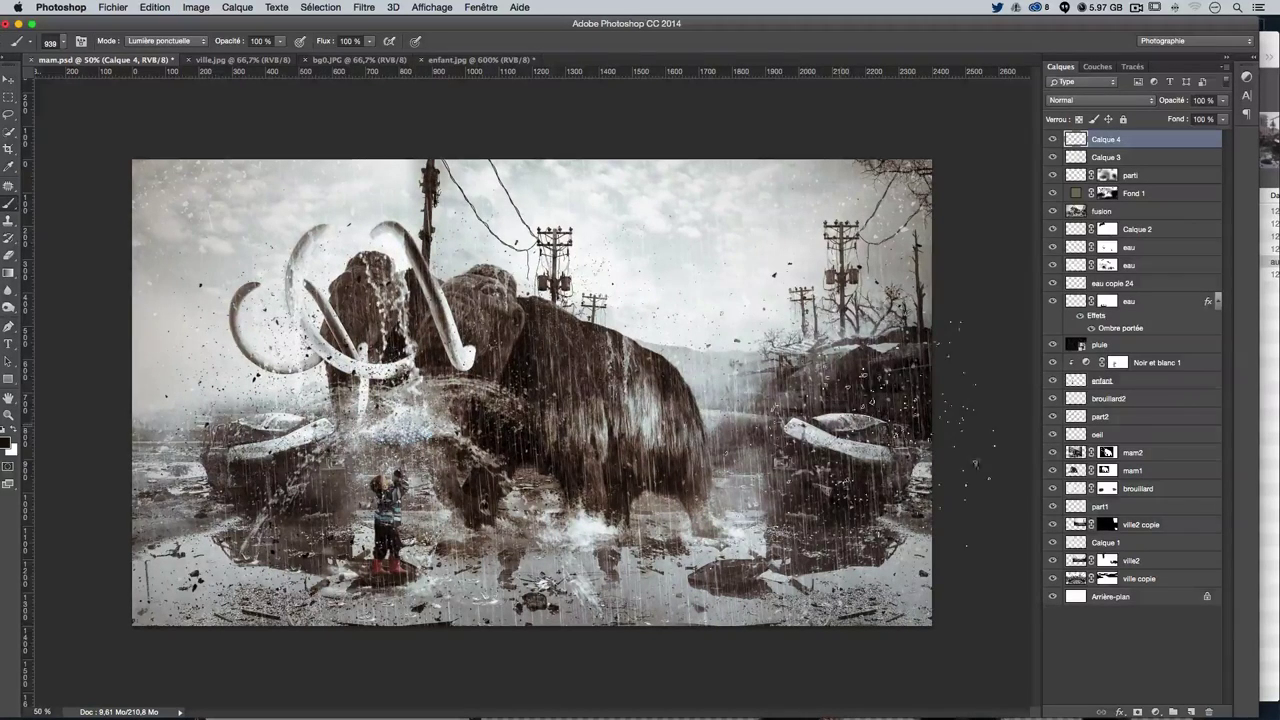
pyautogui.moveTo(700, 380); pyautogui.dragTo(640, 388)
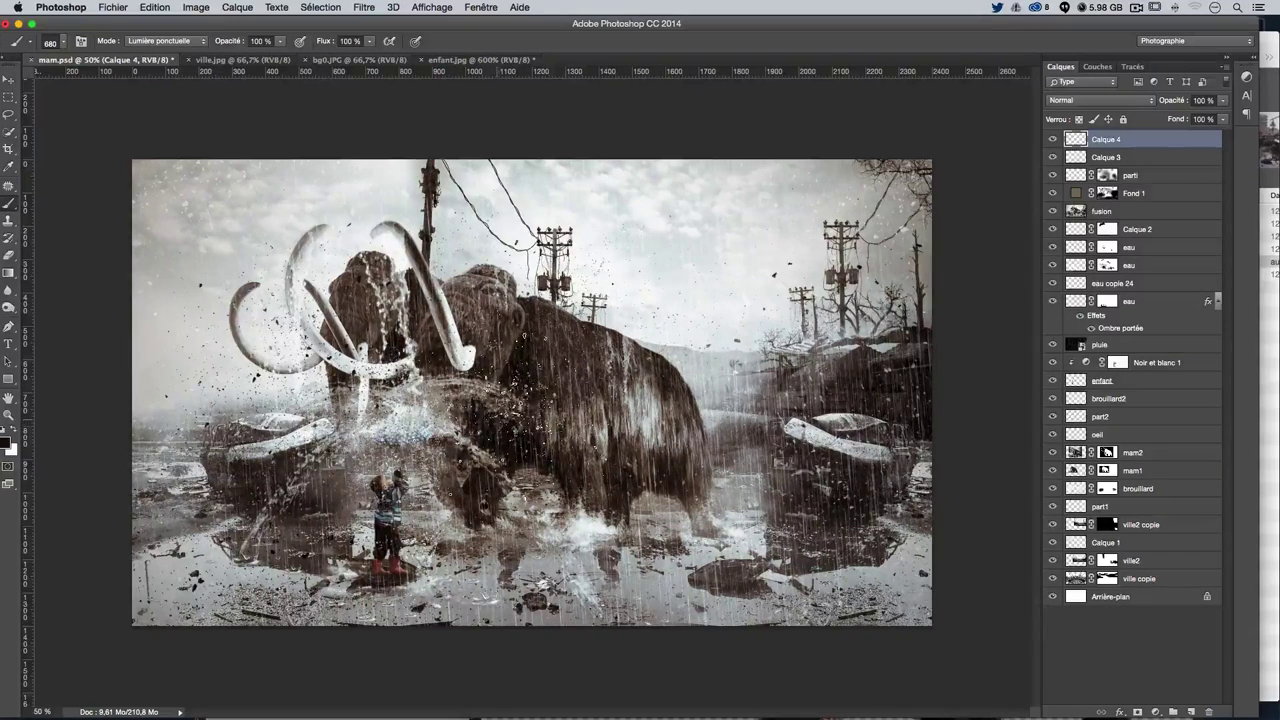
# Load the 2494 px brush preset and set its size to 1349 px
pyautogui.click(50, 43)
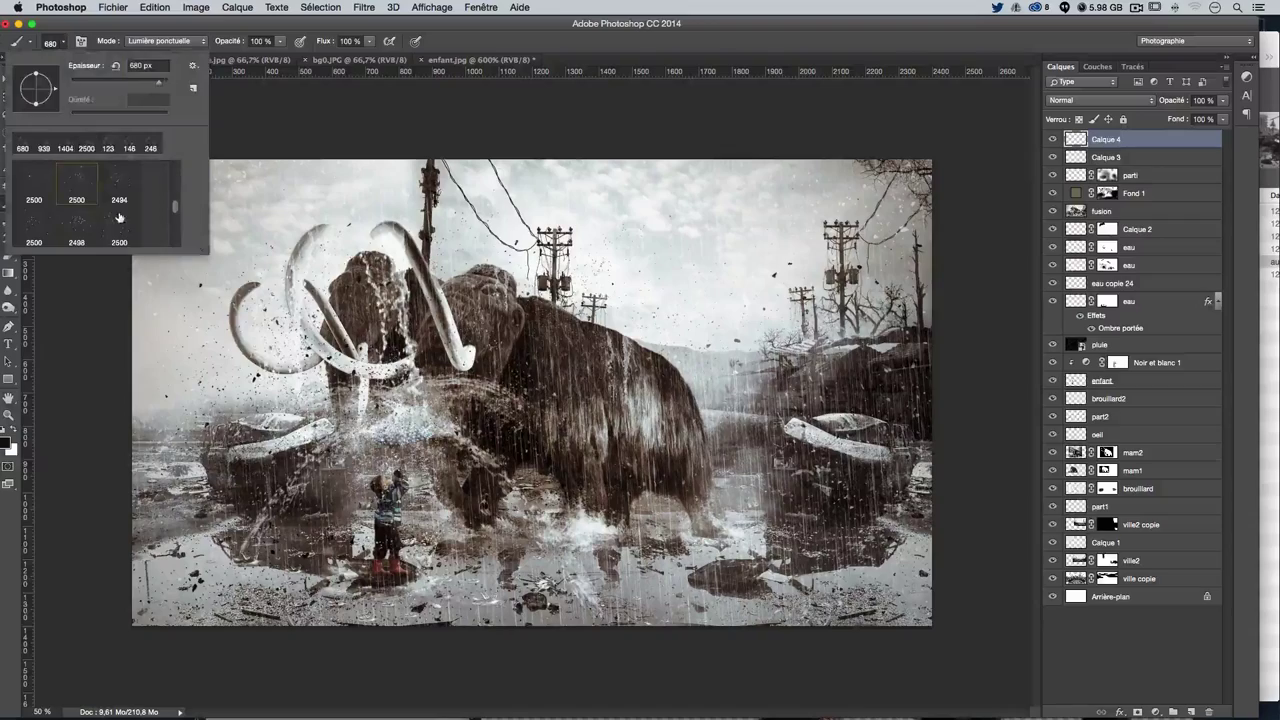
pyautogui.click(119, 190)
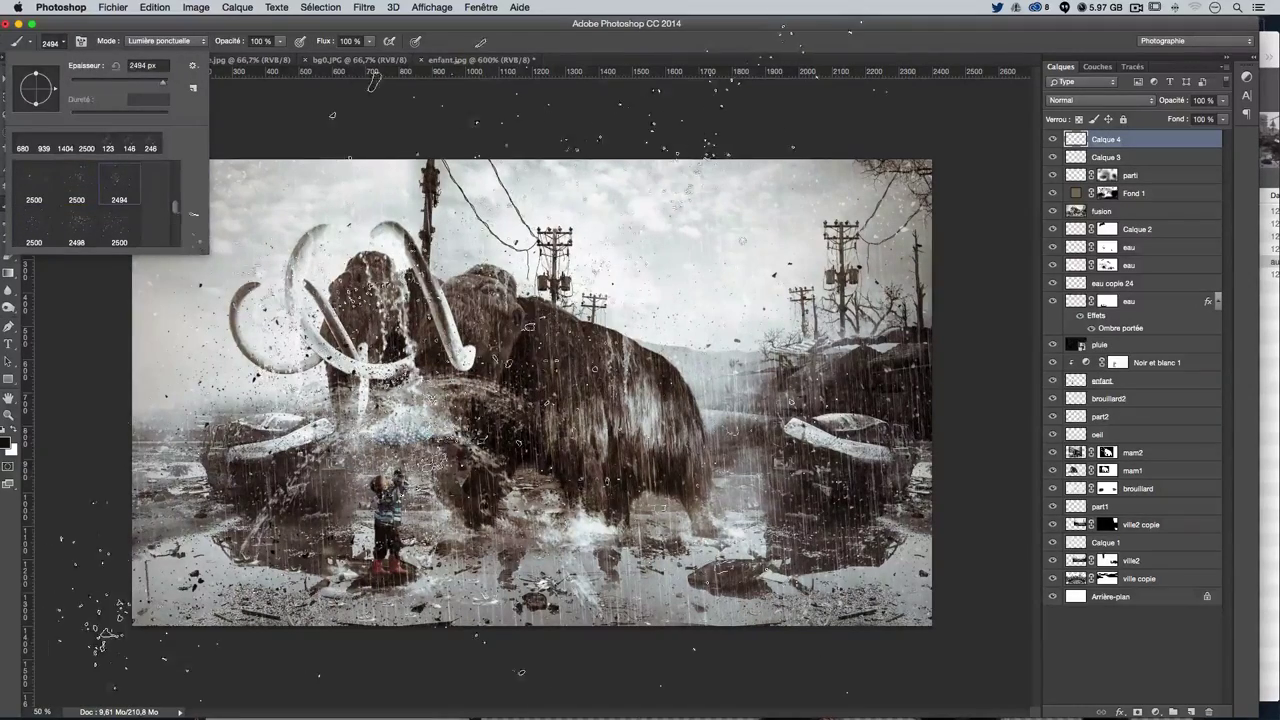
pyautogui.write('1349')
pyautogui.press('Return')
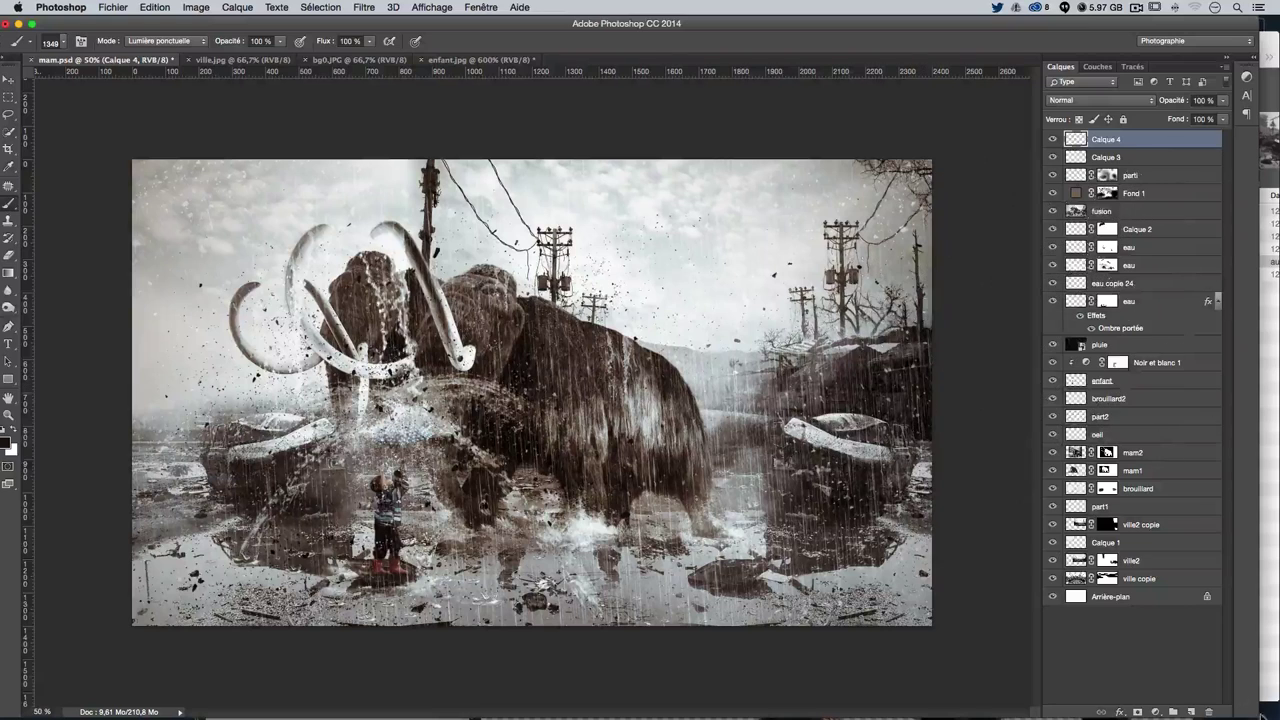
# Mask Calque 4 with a 60 px soft round brush, softening splash near the child, tusks and trunk
pyautogui.click(1138, 711)
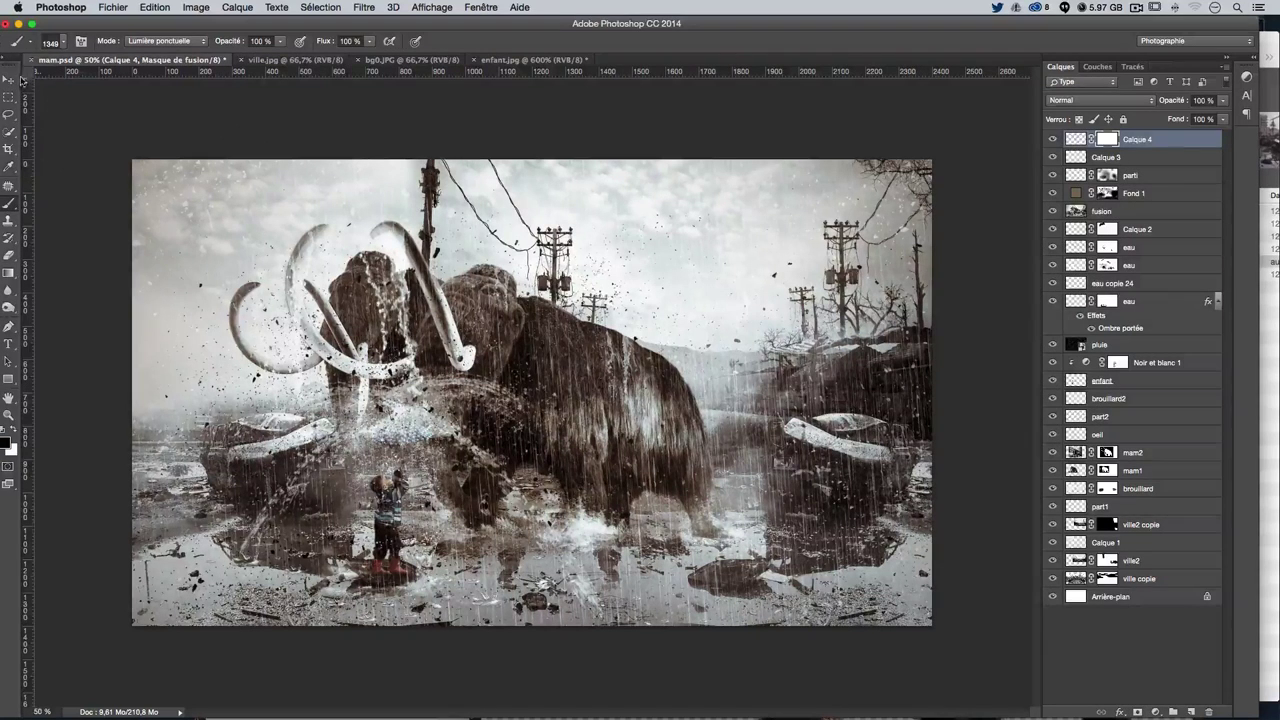
pyautogui.click(52, 43)
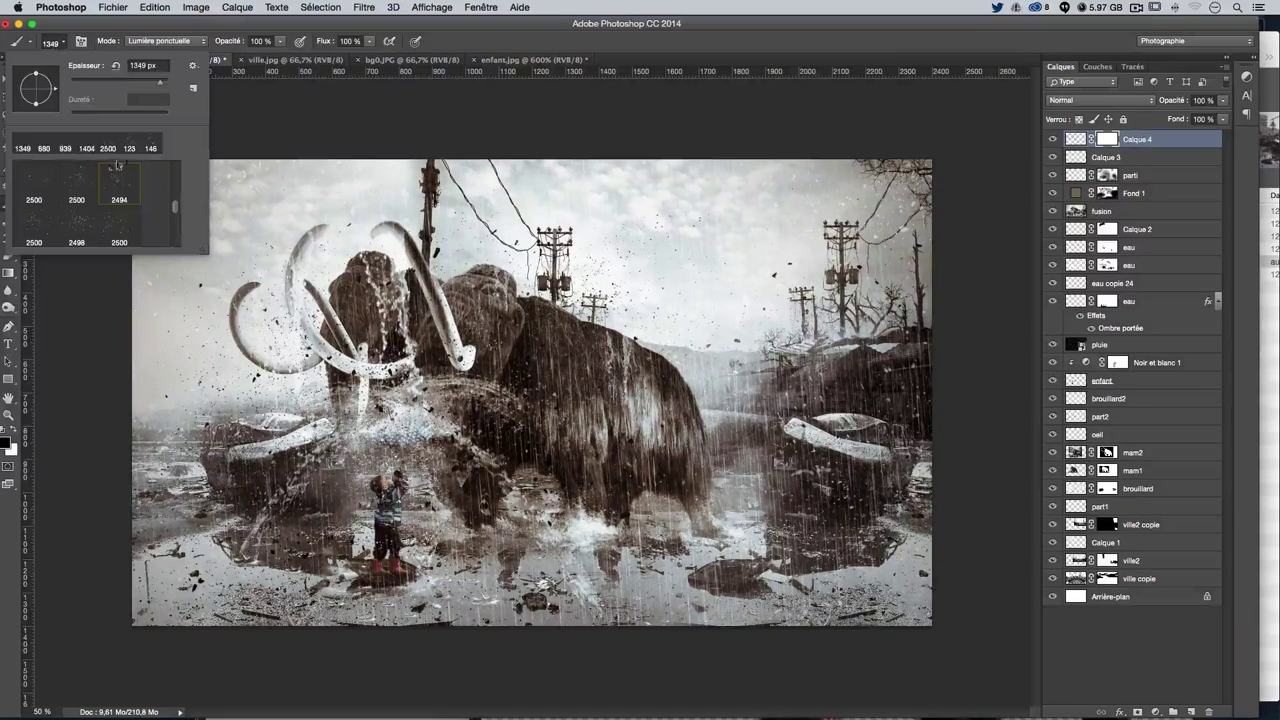
pyautogui.scroll(5, 110, 190)
pyautogui.scroll(3, 110, 190)
pyautogui.click(119, 182)
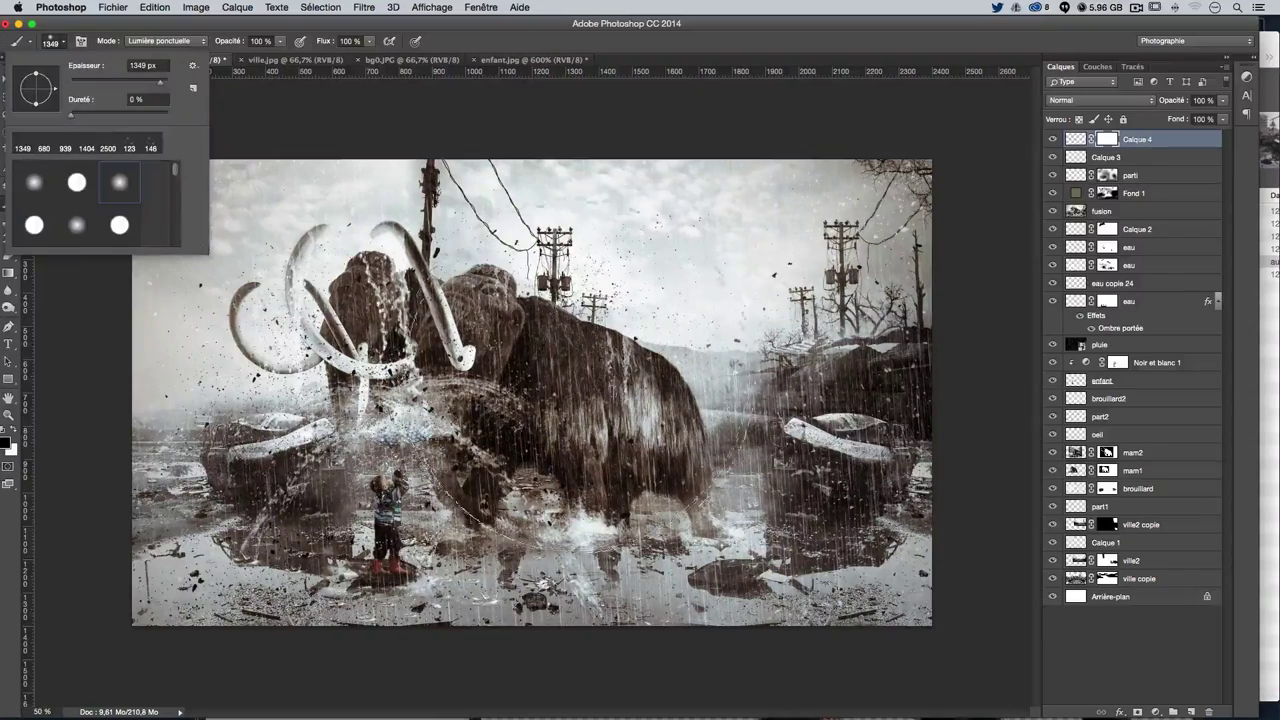
pyautogui.moveTo(614, 320); pyautogui.dragTo(571, 351)
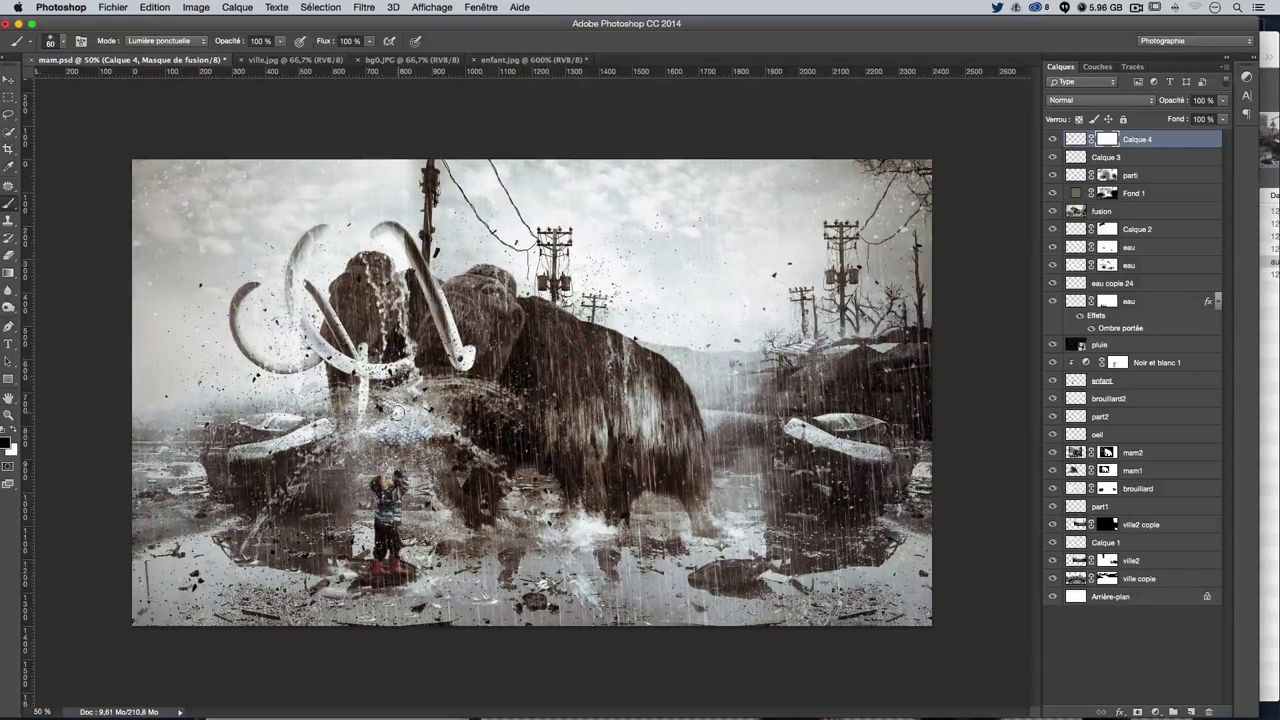
pyautogui.moveTo(397, 411); pyautogui.dragTo(405, 420)
pyautogui.moveTo(388, 370); pyautogui.dragTo(431, 364)
pyautogui.moveTo(358, 384); pyautogui.dragTo(461, 372)
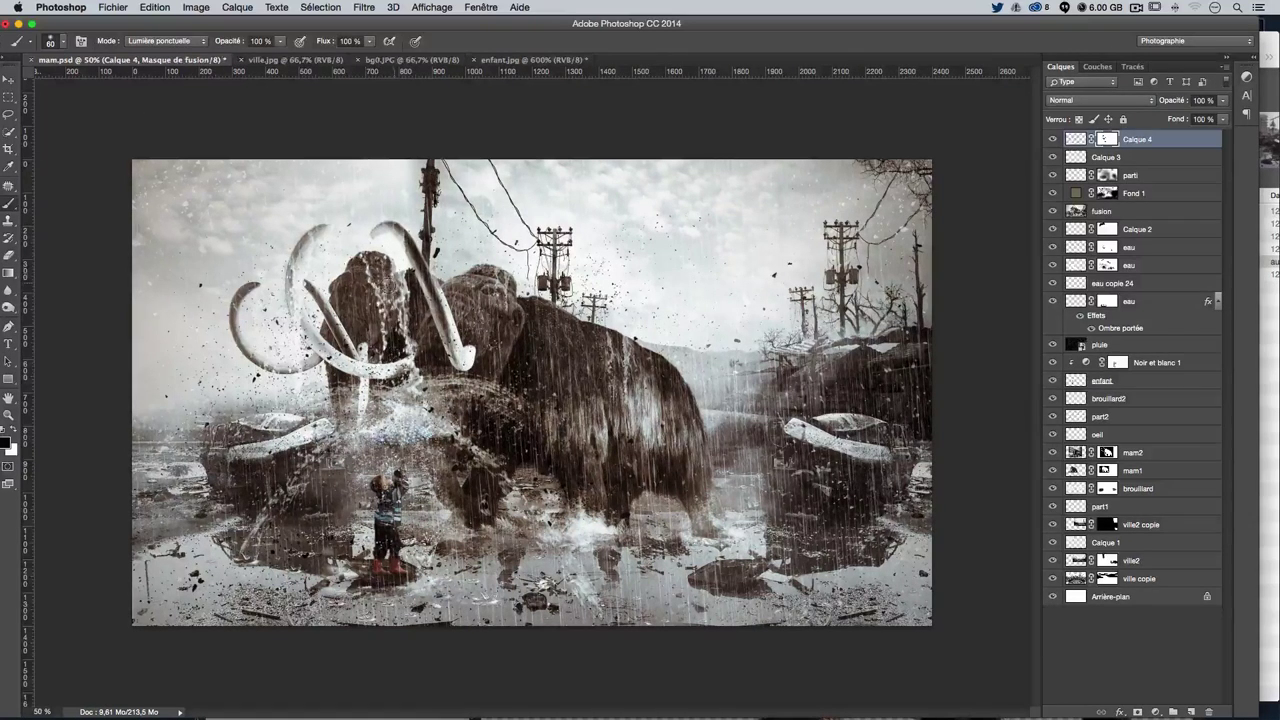
# Target Calque 4's pixels and make trial 30 px feathered lasso selections across the lower image
pyautogui.hotkey('ctrl', '2')
pyautogui.press('l')
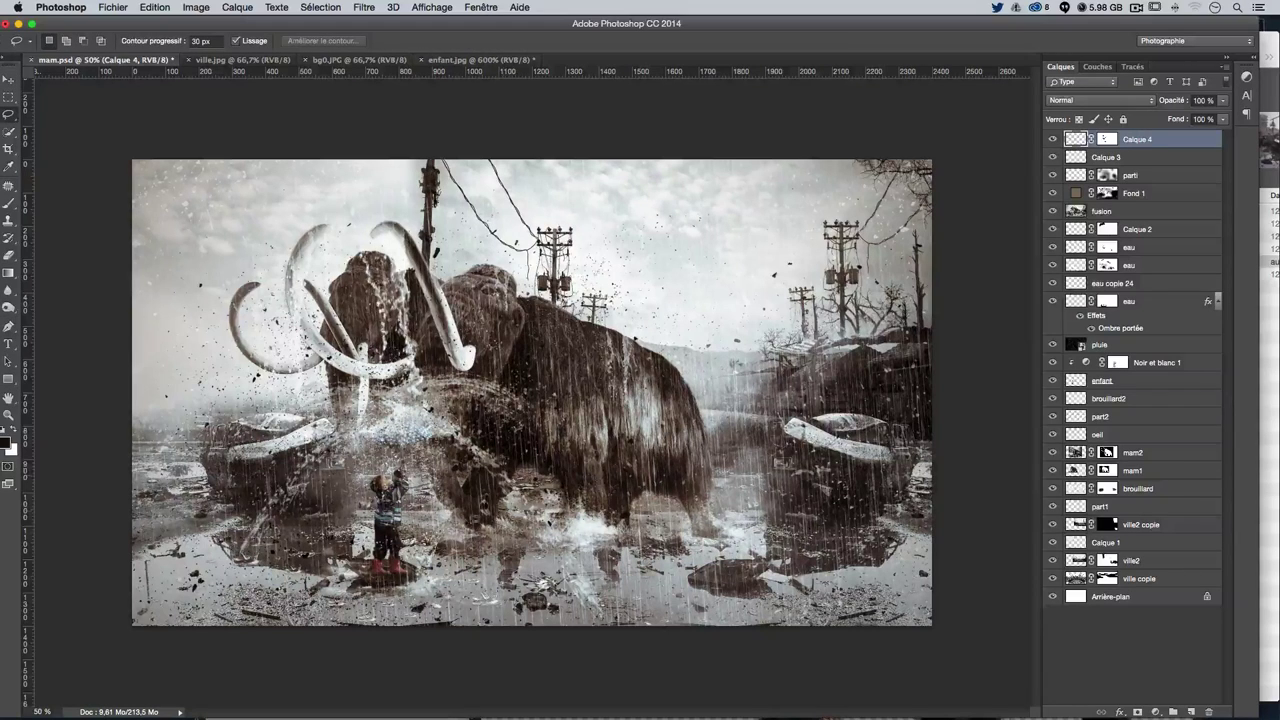
pyautogui.moveTo(694, 494); pyautogui.dragTo(452, 503)
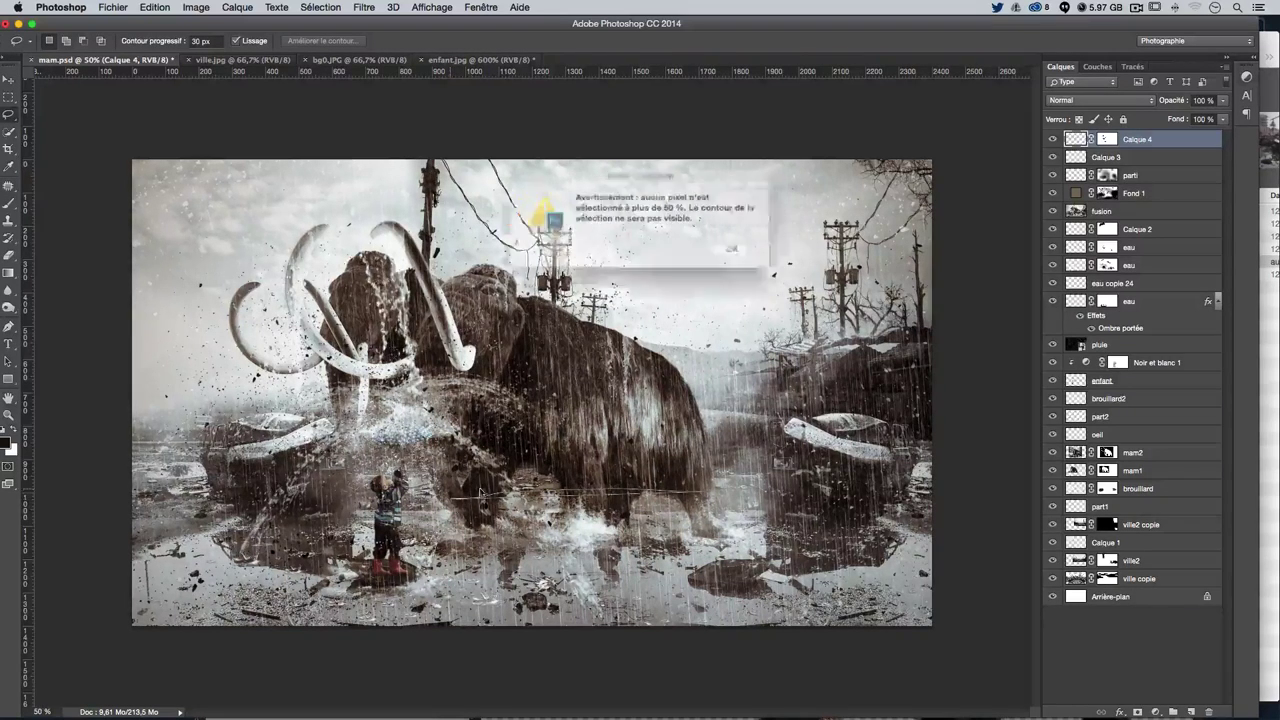
pyautogui.press('Return')
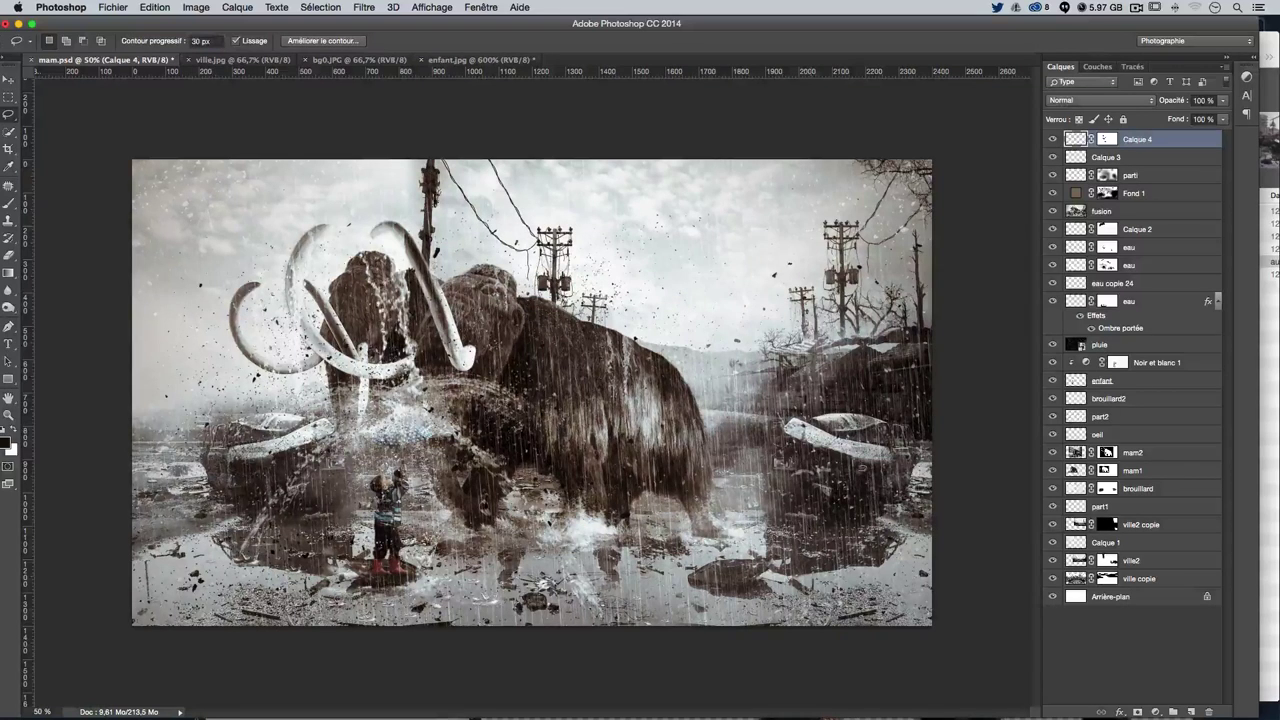
pyautogui.moveTo(727, 490); pyautogui.dragTo(598, 486)
pyautogui.moveTo(485, 490); pyautogui.dragTo(465, 494)
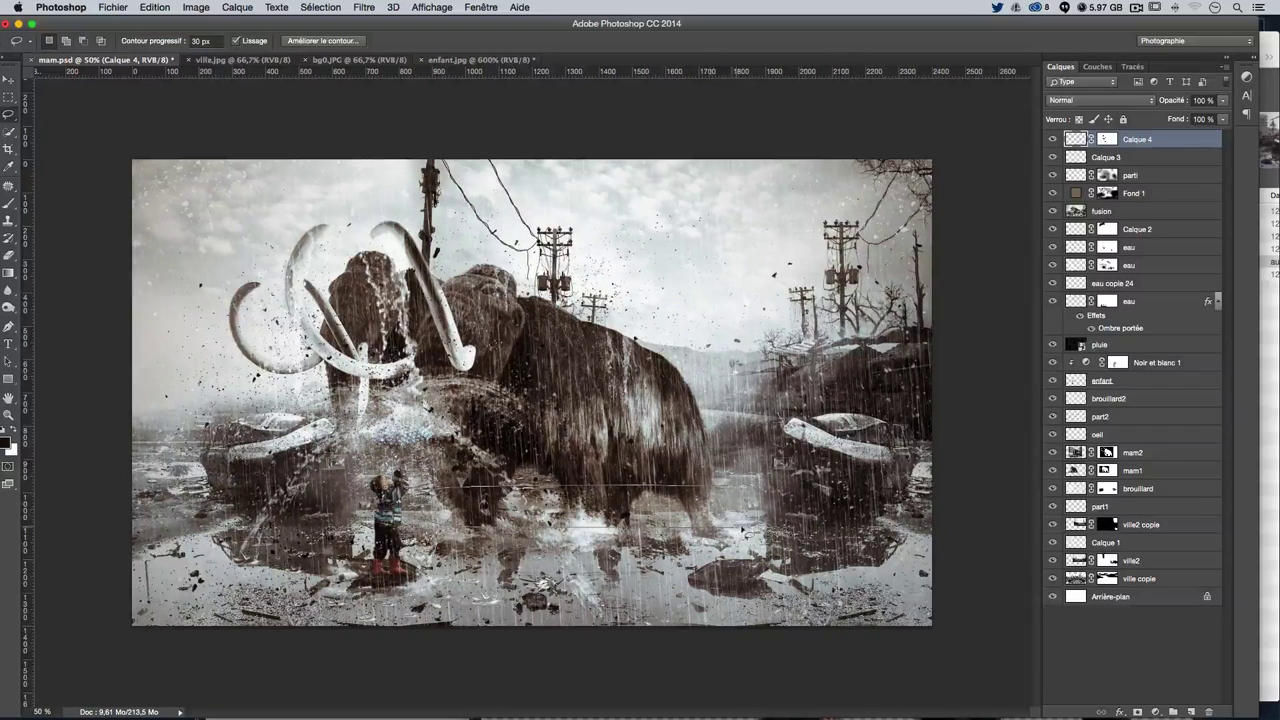
pyautogui.click(748, 538)
# Lasso around the mammoth's lower legs, then undo a trial copy to keep the selection
pyautogui.moveTo(730, 544); pyautogui.dragTo(486, 540)
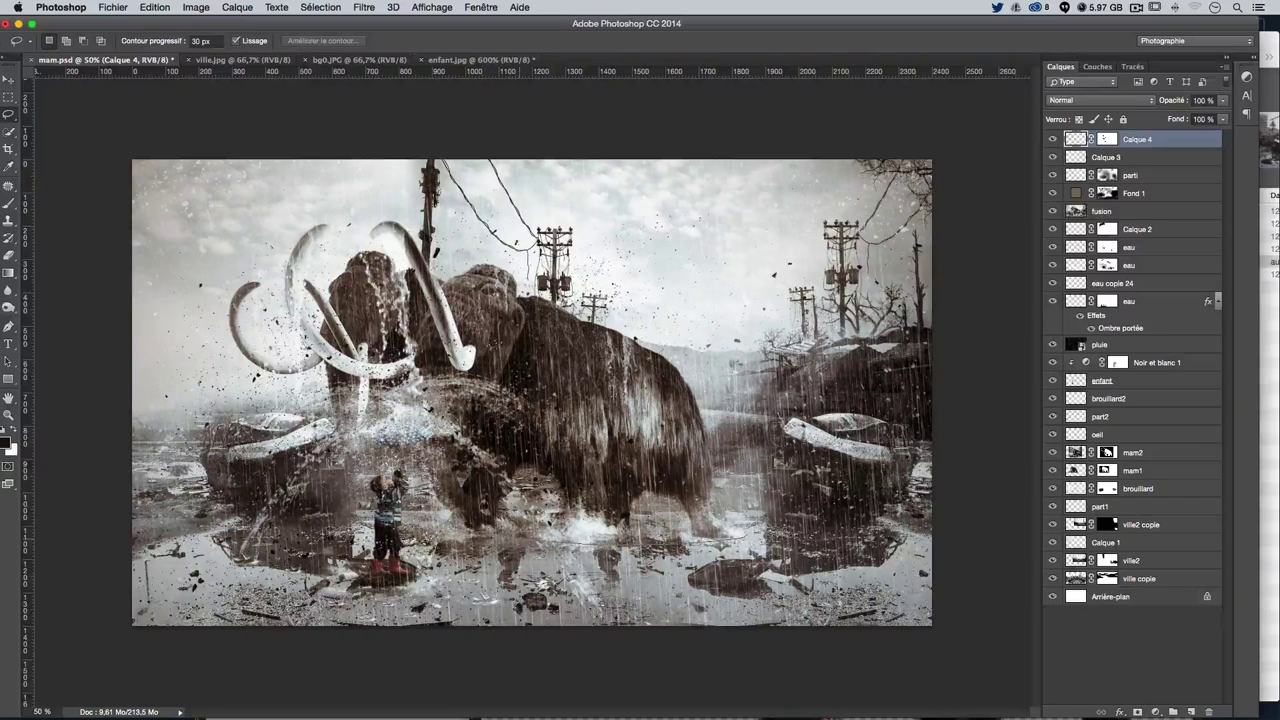
pyautogui.moveTo(445, 495); pyautogui.dragTo(743, 533)
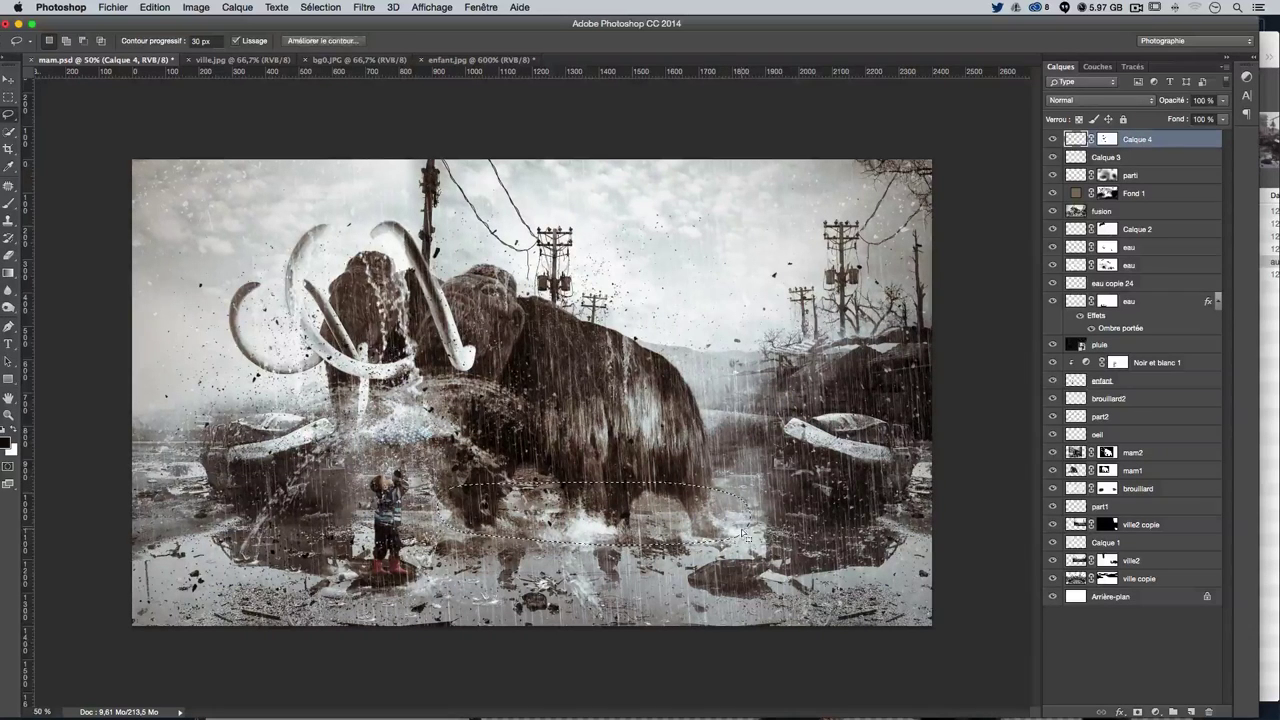
pyautogui.hotkey('ctrl', 'j')
pyautogui.press('v')
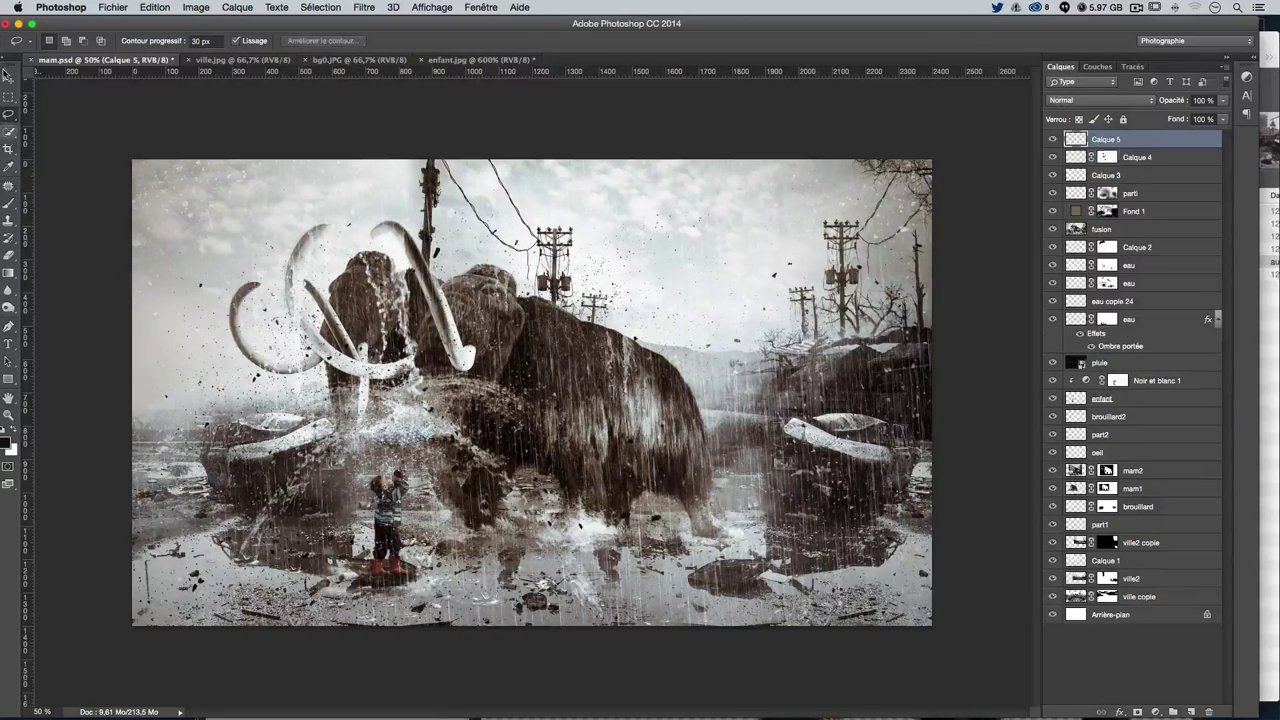
pyautogui.moveTo(620, 500); pyautogui.dragTo(630, 514)
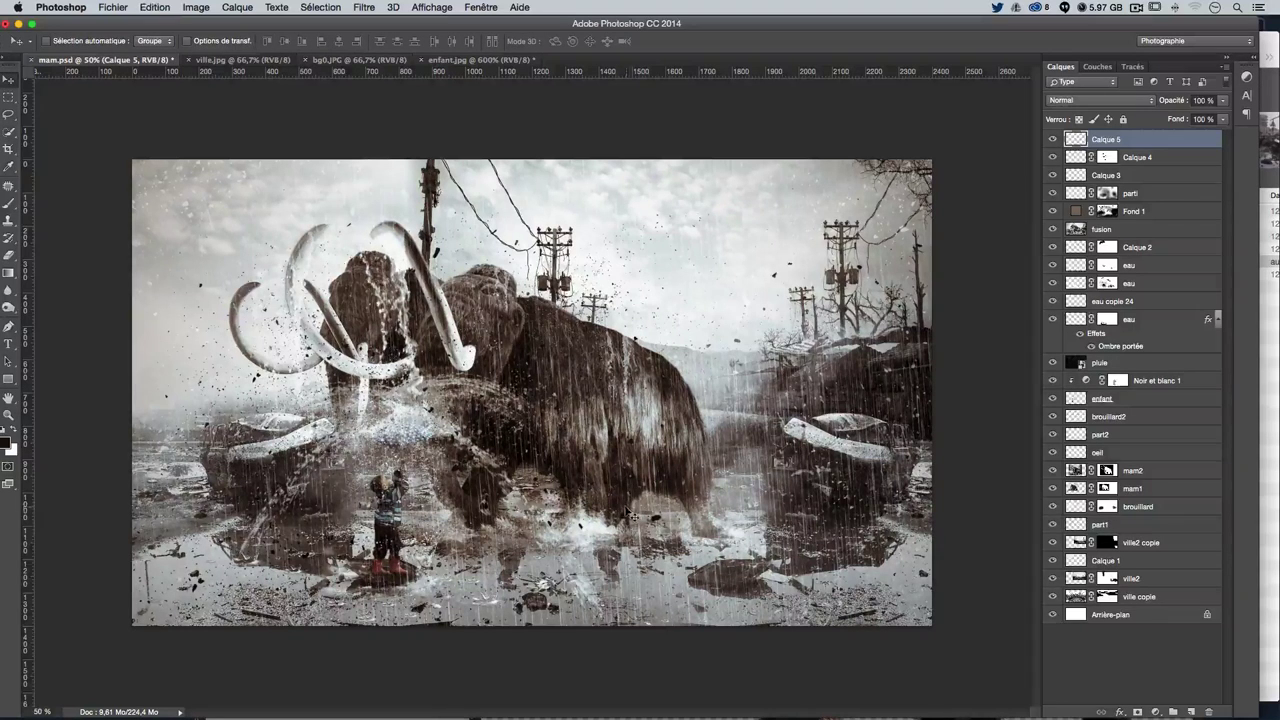
pyautogui.hotkey('ctrl', 'alt', 'z')
pyautogui.hotkey('ctrl', 'alt', 'z')
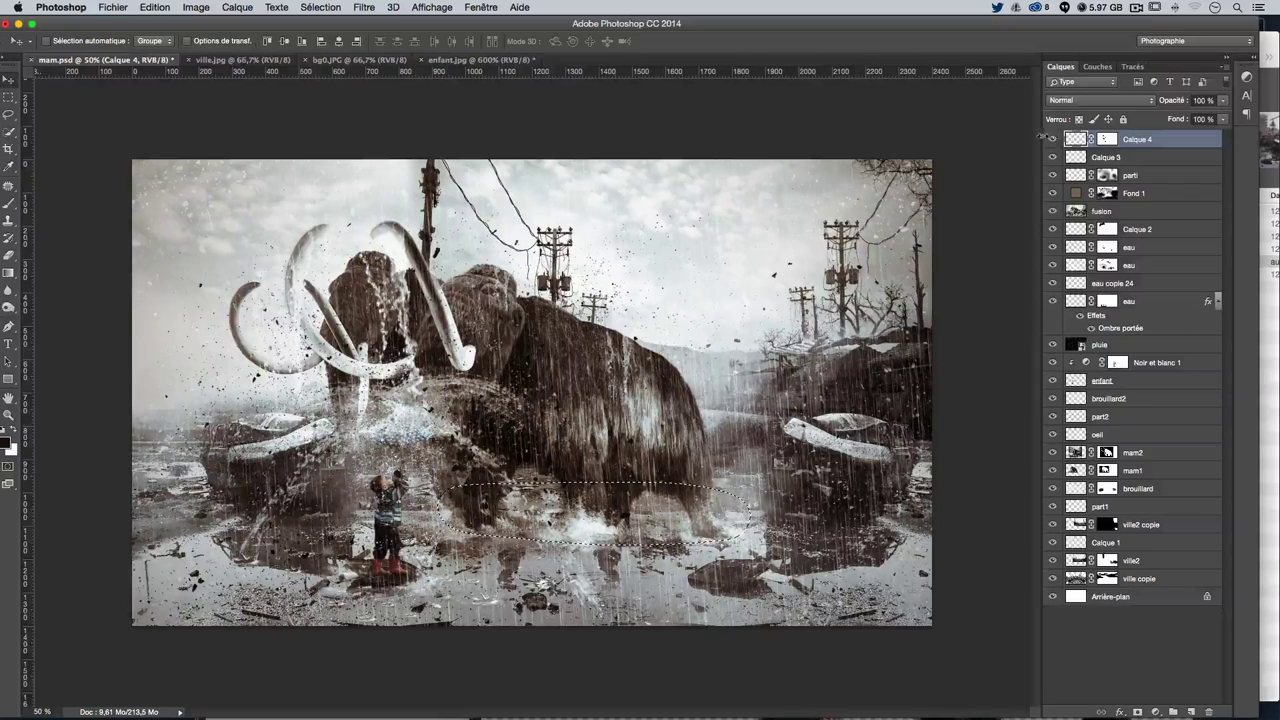
# Toggle Calque 4 to compare, then copy the leg selection to new layer Calque 5
pyautogui.click(1051, 140)
pyautogui.click(1051, 140)
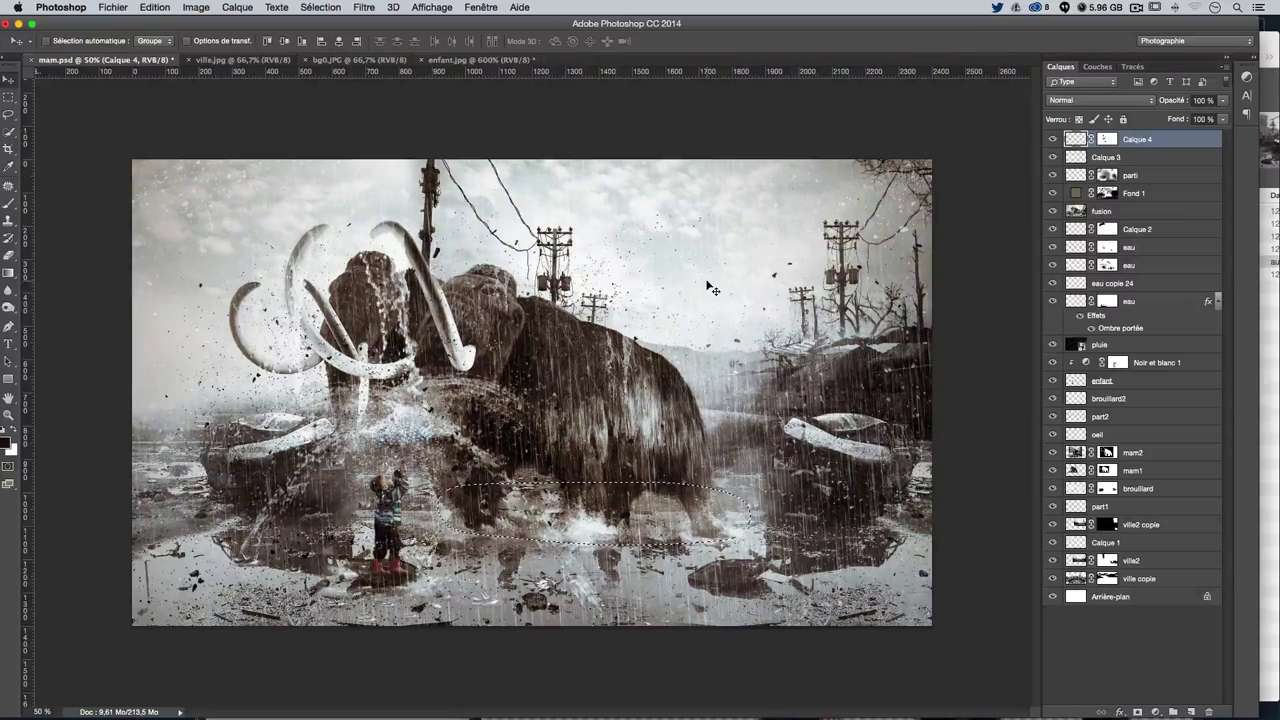
pyautogui.hotkey('ctrl', 'j')
pyautogui.moveTo(495, 398)
pyautogui.mouseDown()
pyautogui.moveTo(500, 370)
pyautogui.moveTo(481, 400)
pyautogui.mouseUp()
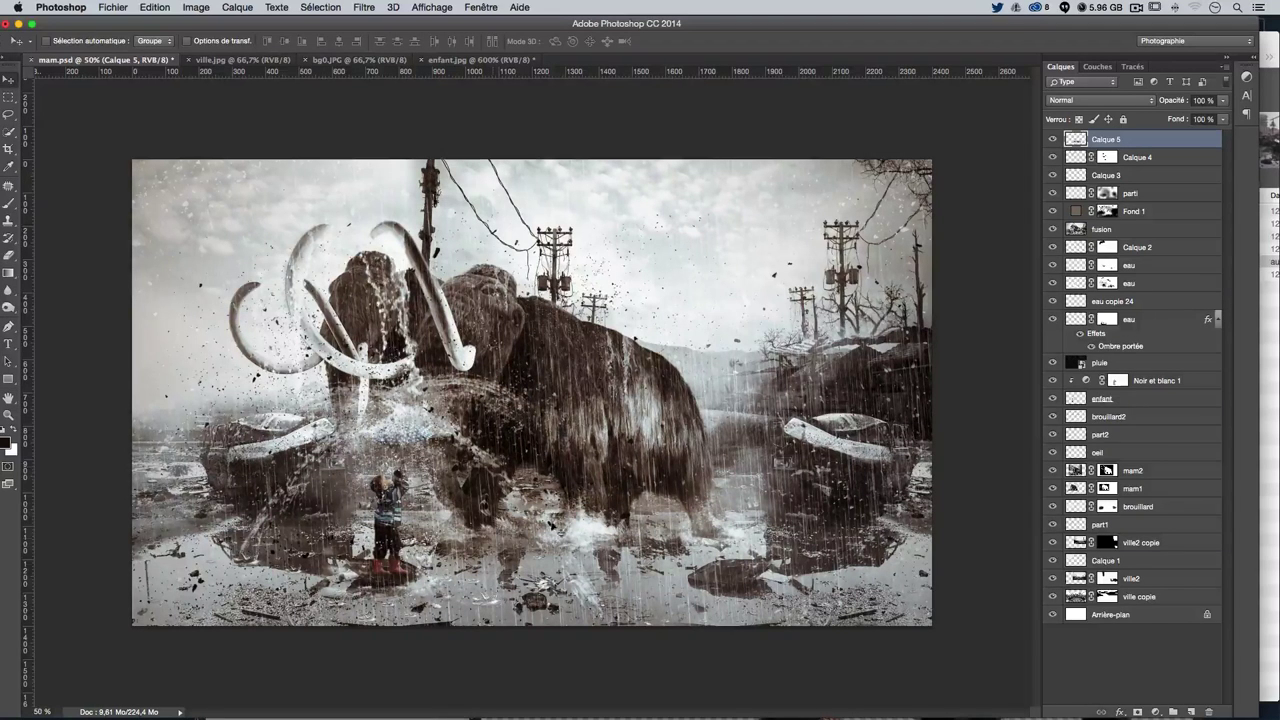
# Flip Calque 5 horizontally and move it about 52 px down
pyautogui.hotkey('ctrl', 't')
pyautogui.rightClick(586, 518)
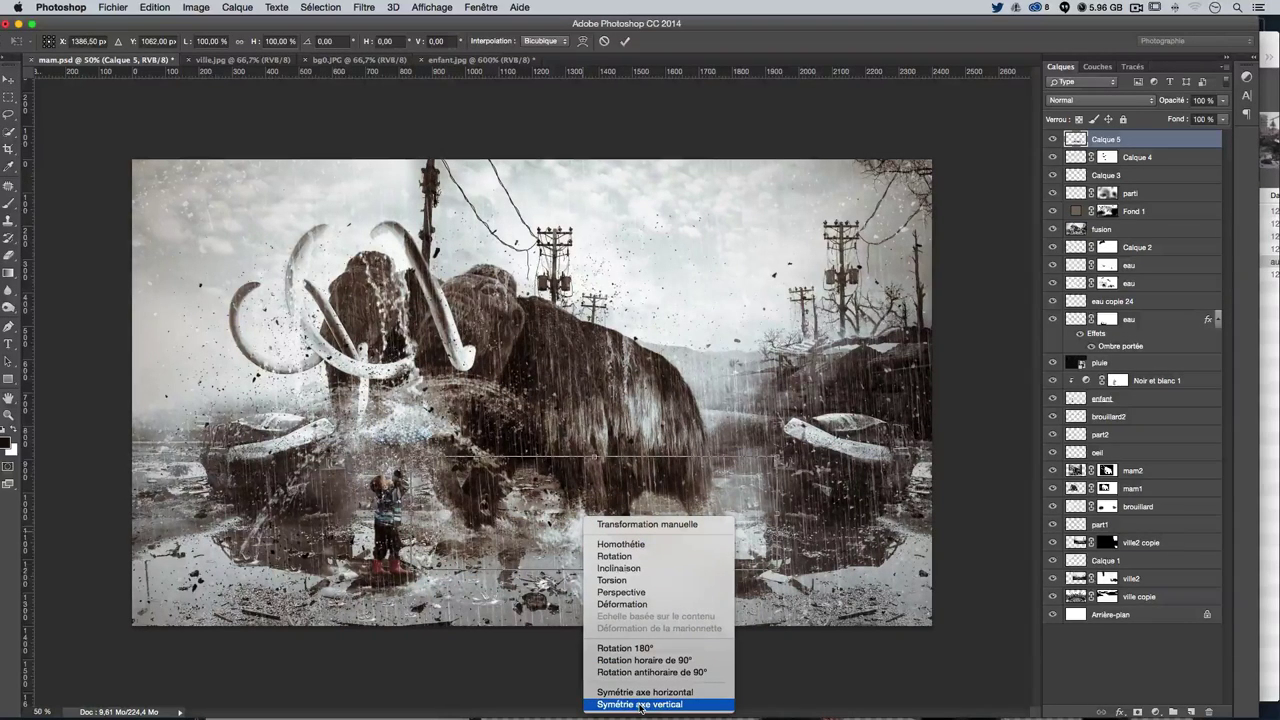
pyautogui.click(641, 705)
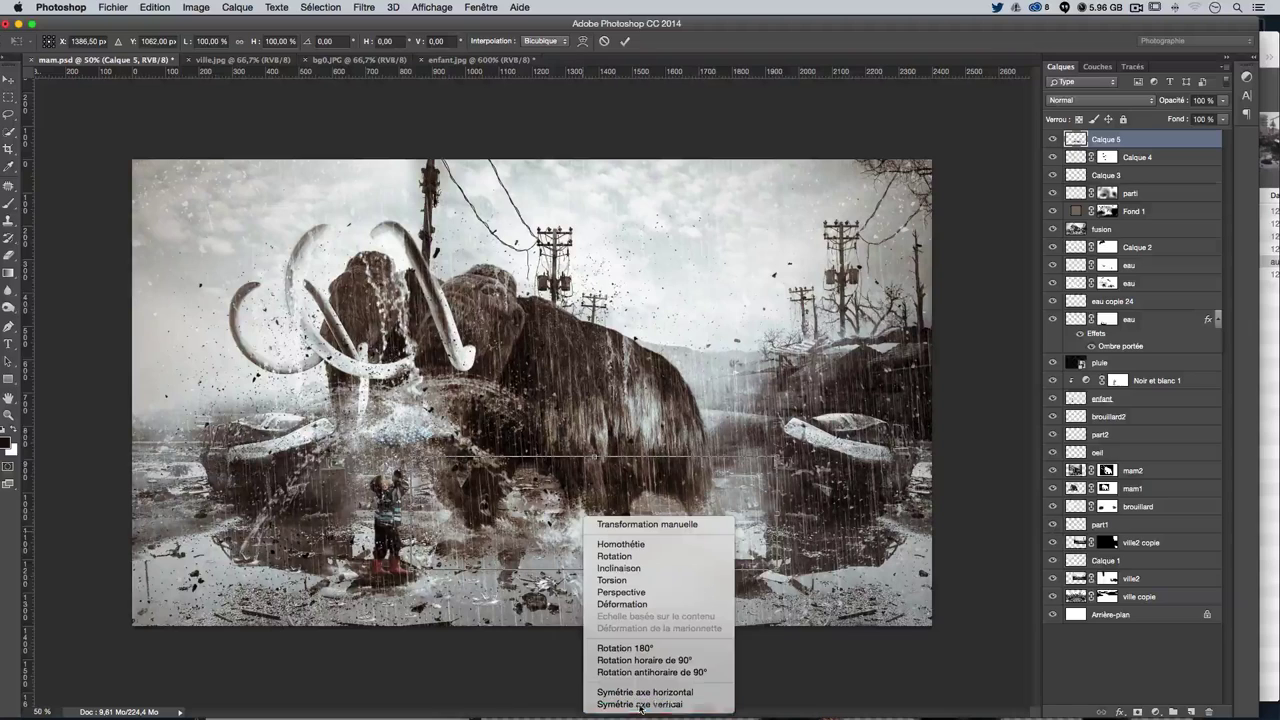
pyautogui.press('Return')
pyautogui.moveTo(571, 406); pyautogui.dragTo(572, 432)
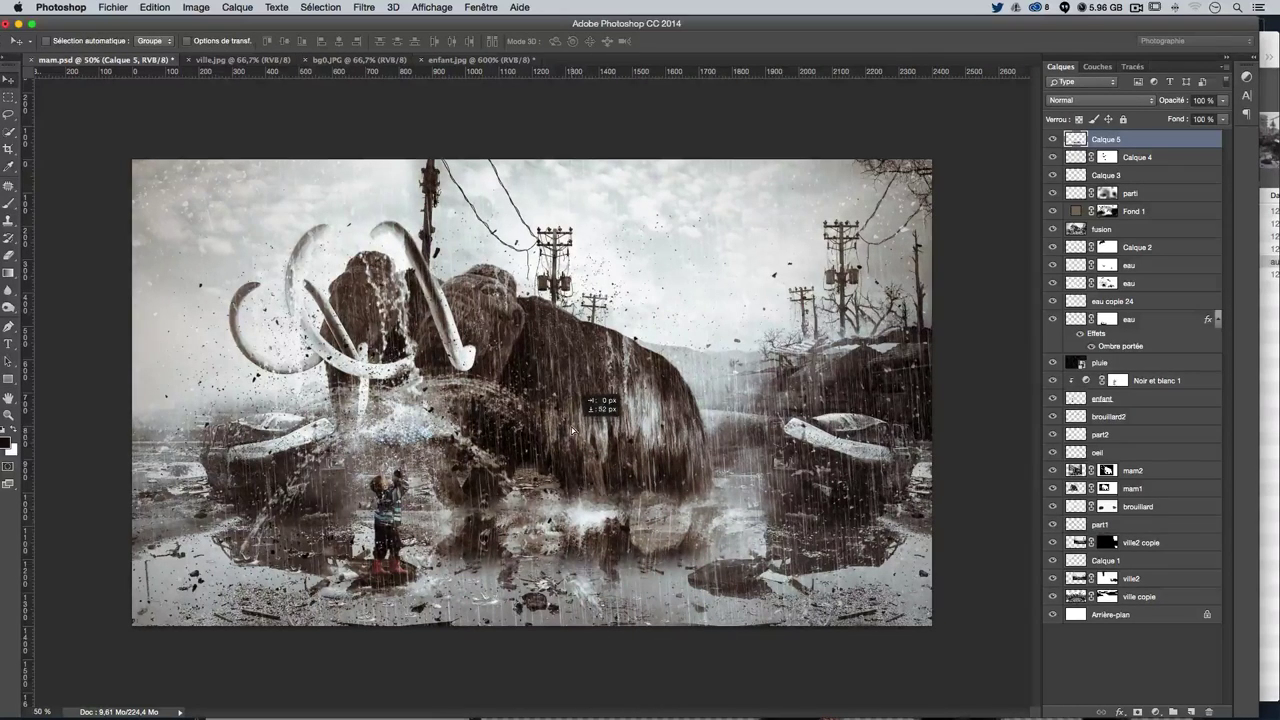
pyautogui.moveTo(572, 432); pyautogui.dragTo(571, 432)
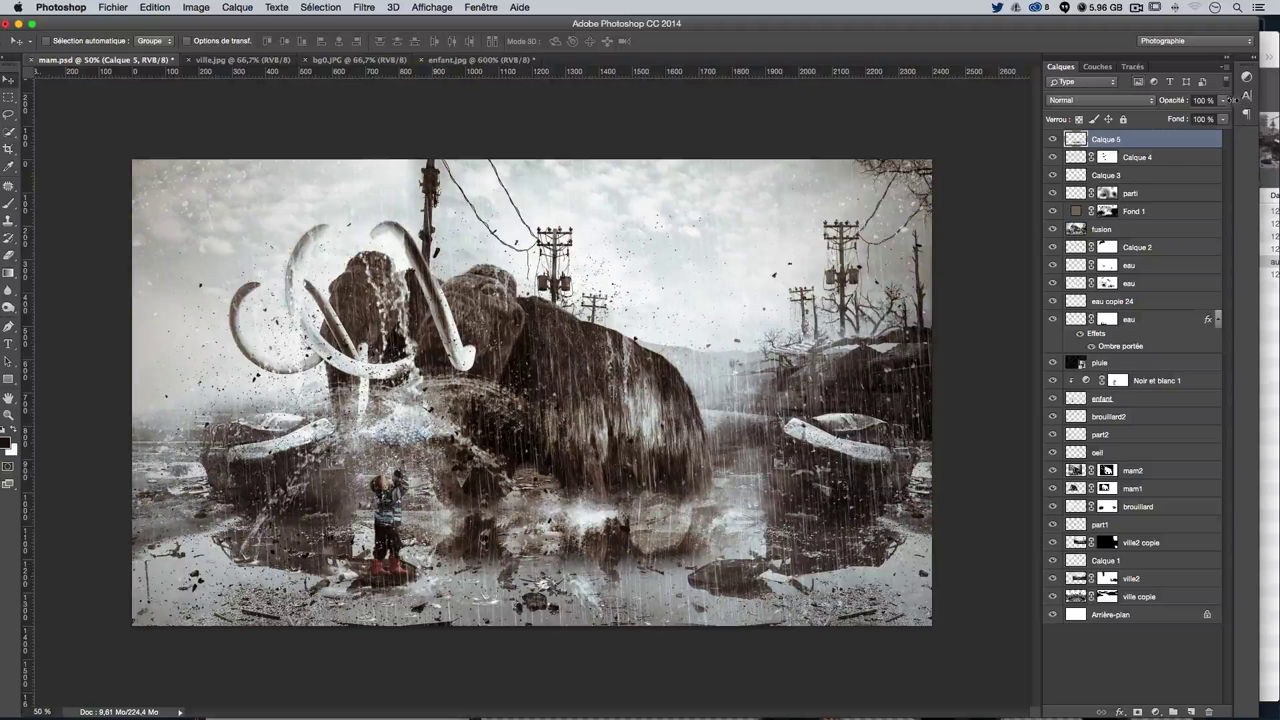
# Set Calque 5's opacity to 50%
pyautogui.click(1222, 100)
pyautogui.moveTo(1222, 118); pyautogui.dragTo(1194, 118)
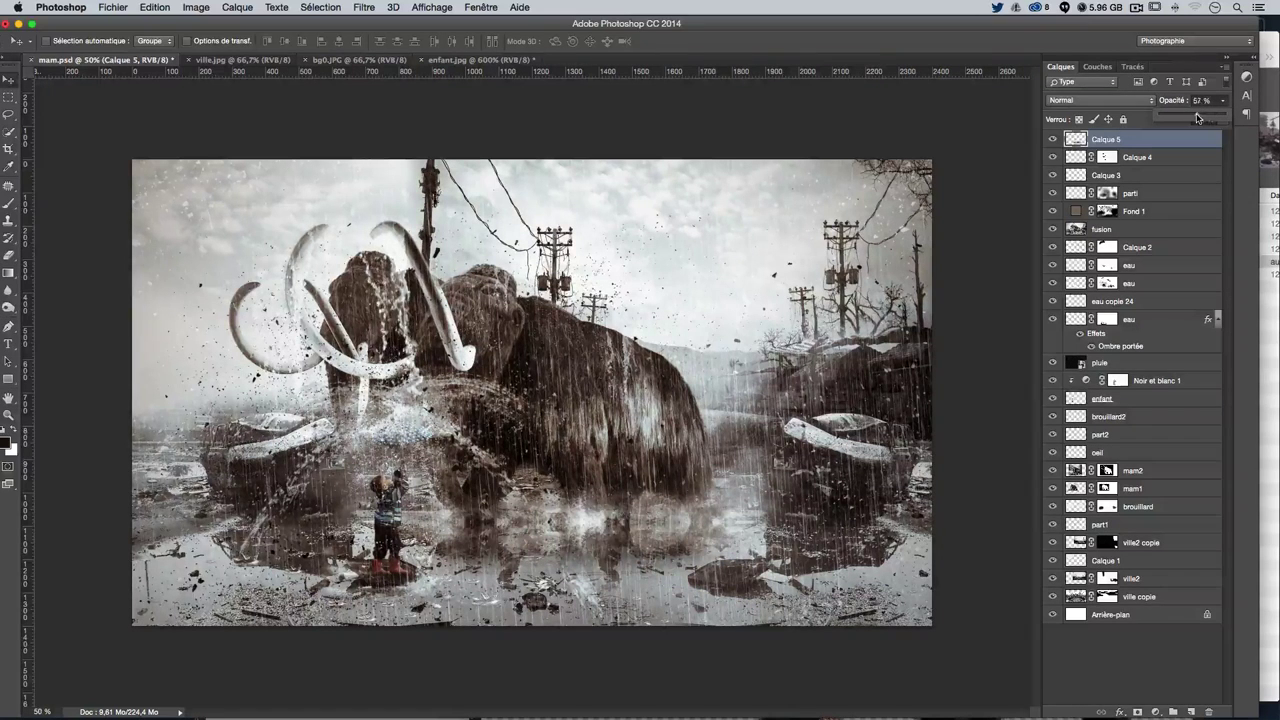
pyautogui.press('Return')
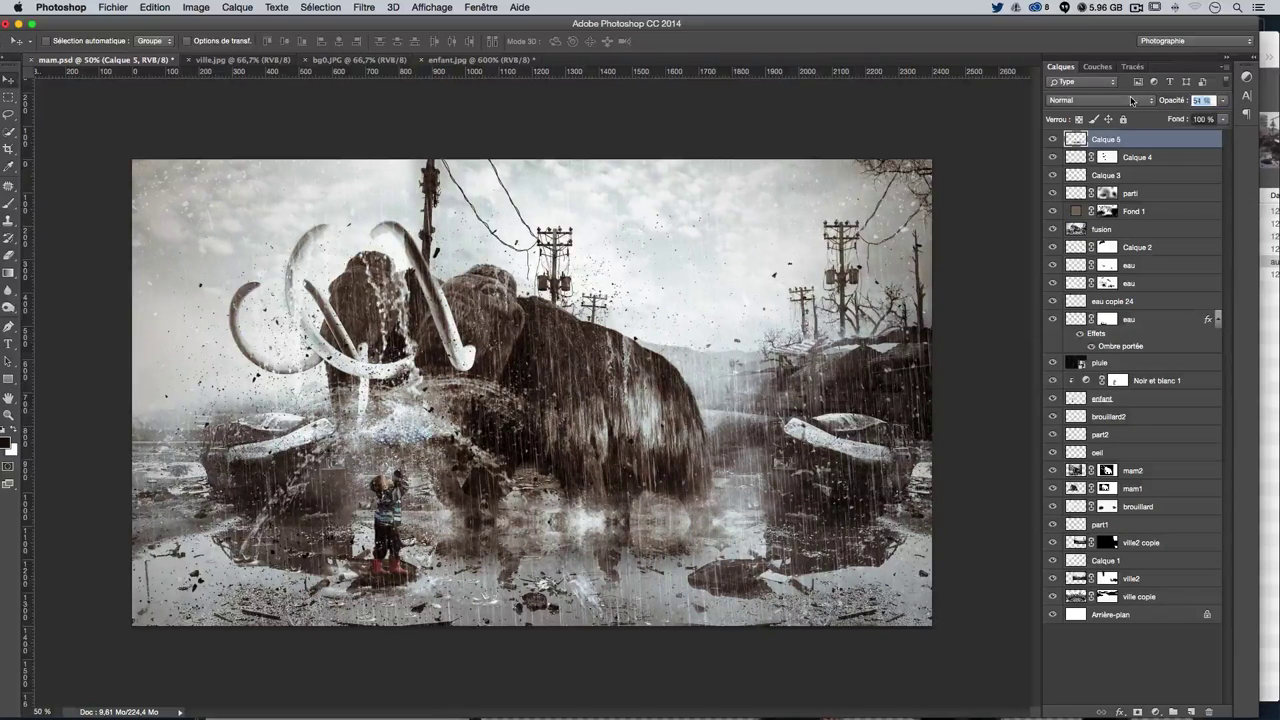
pyautogui.write('50')
pyautogui.press('Return')
# Erase Calque 5 over the mammoth's feet with an eraser of about 631 px
pyautogui.click(8, 254)
pyautogui.moveTo(481, 357); pyautogui.dragTo(520, 357)
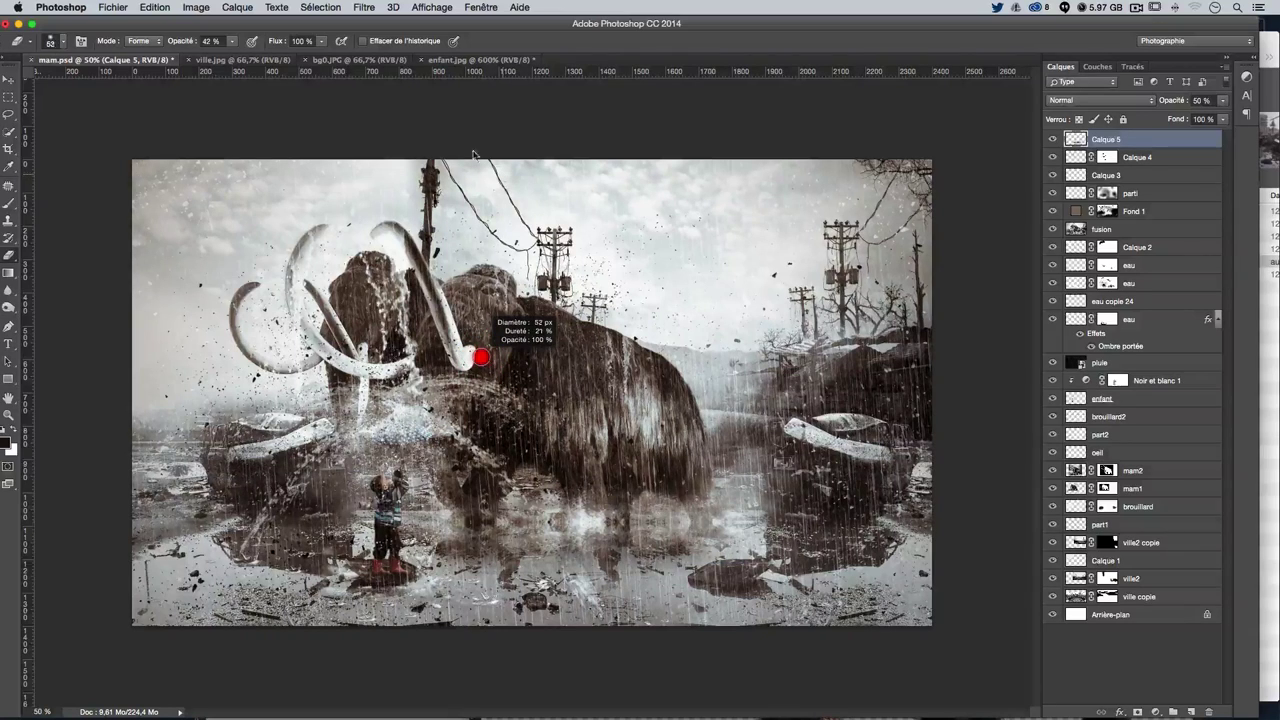
pyautogui.moveTo(503, 178)
pyautogui.mouseDown()
pyautogui.moveTo(473, 234)
pyautogui.moveTo(420, 233)
pyautogui.mouseUp()
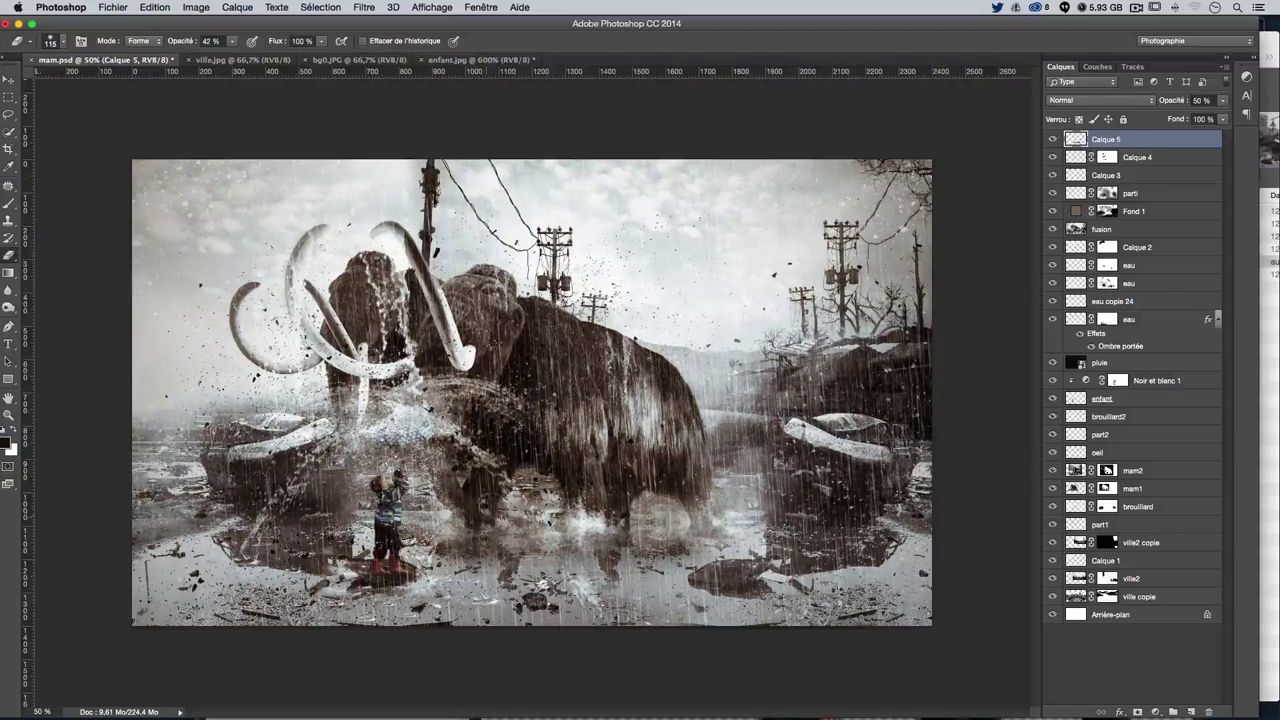
pyautogui.moveTo(585, 520); pyautogui.dragTo(727, 520)
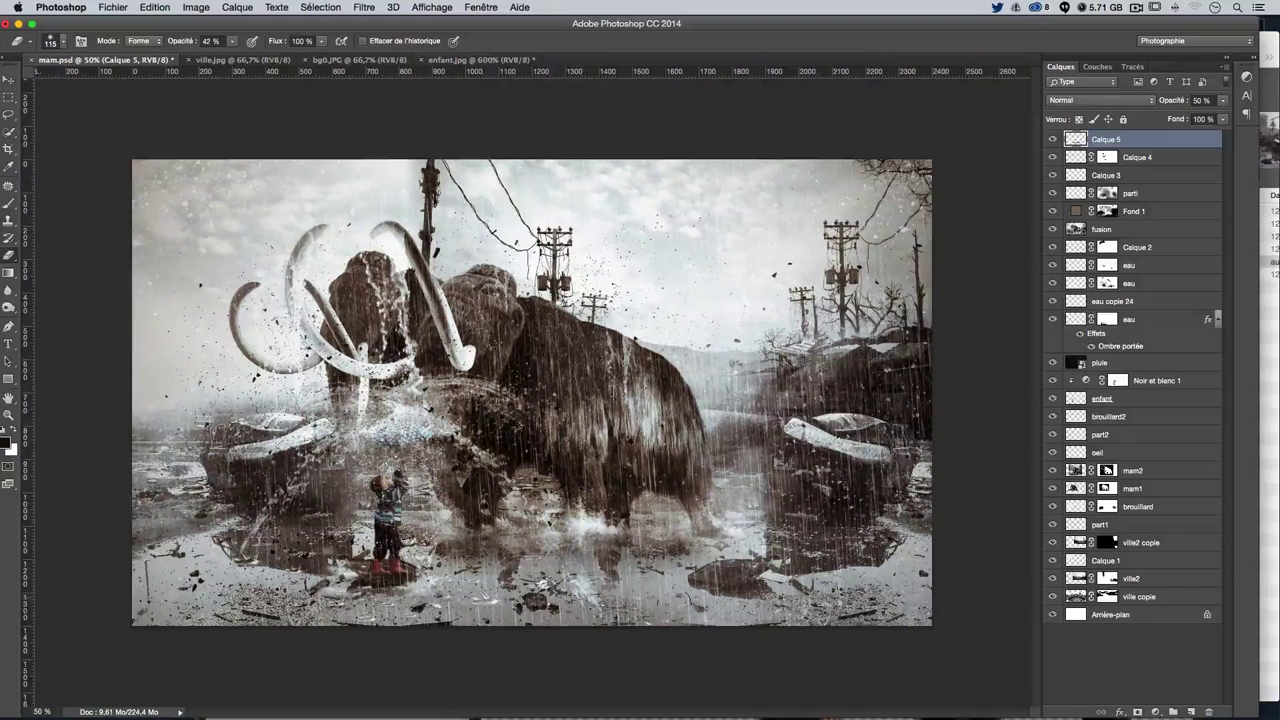
pyautogui.click(9, 79)
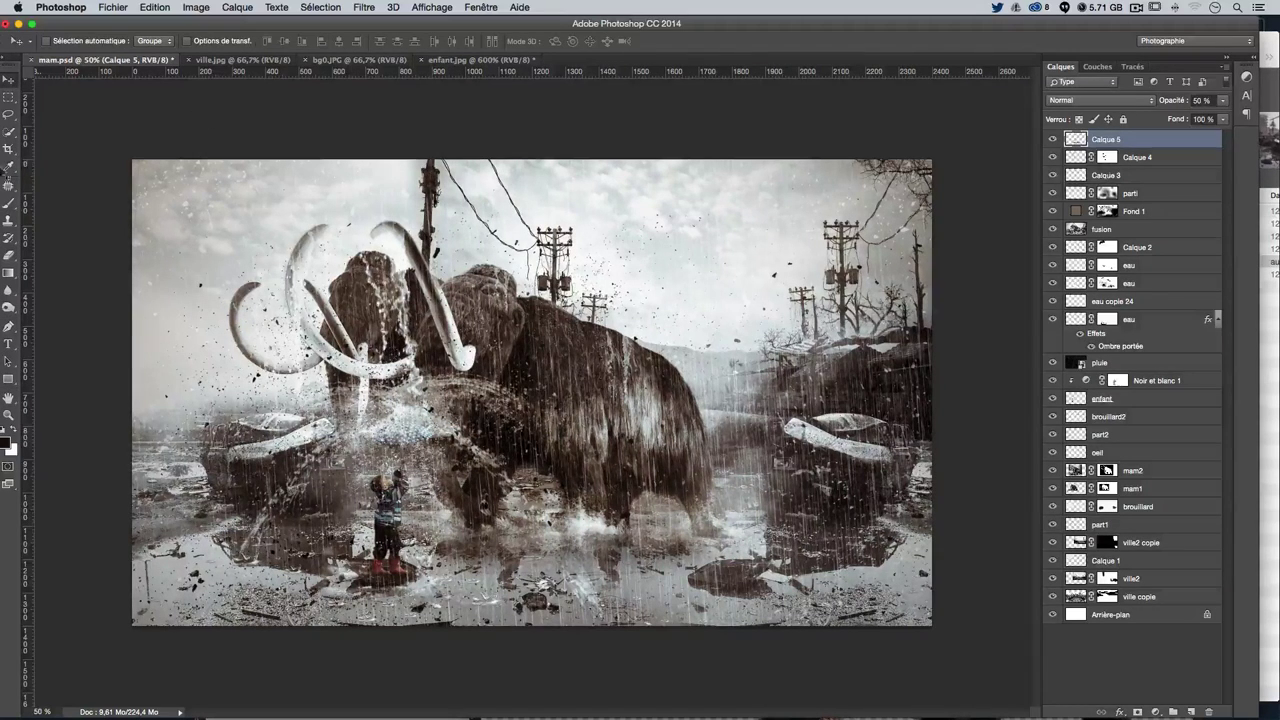
# Lasso the child's feet and copy them onto a new layer, Calque 6
pyautogui.click(9, 113)
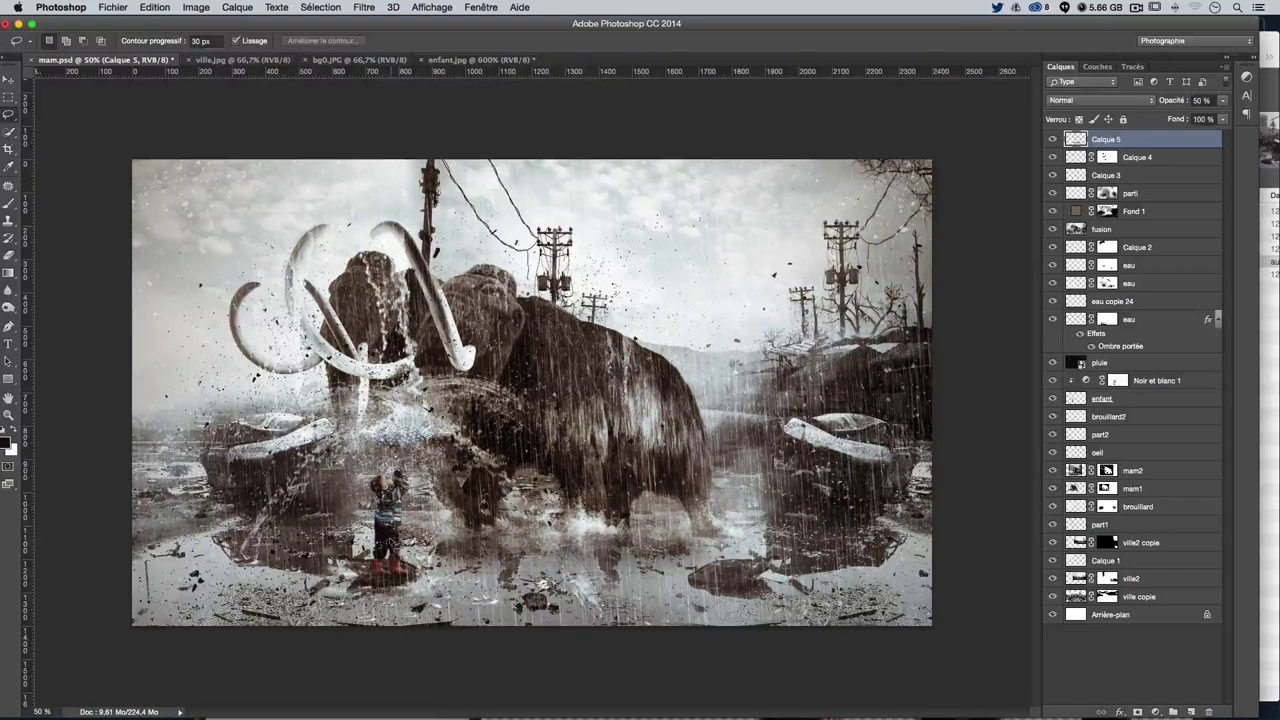
pyautogui.moveTo(412, 550)
pyautogui.mouseDown()
pyautogui.moveTo(451, 564)
pyautogui.moveTo(306, 570)
pyautogui.mouseUp()
pyautogui.press('Return')
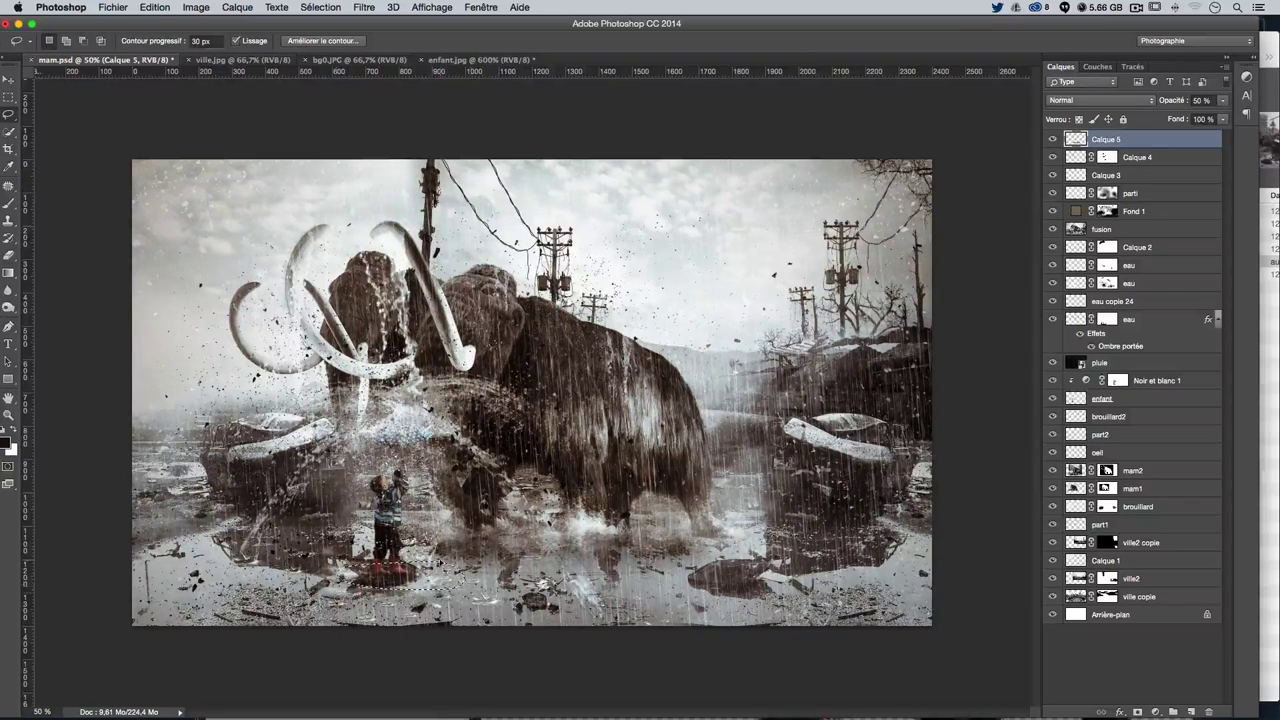
pyautogui.press('Return')
pyautogui.moveTo(430, 592); pyautogui.dragTo(410, 566)
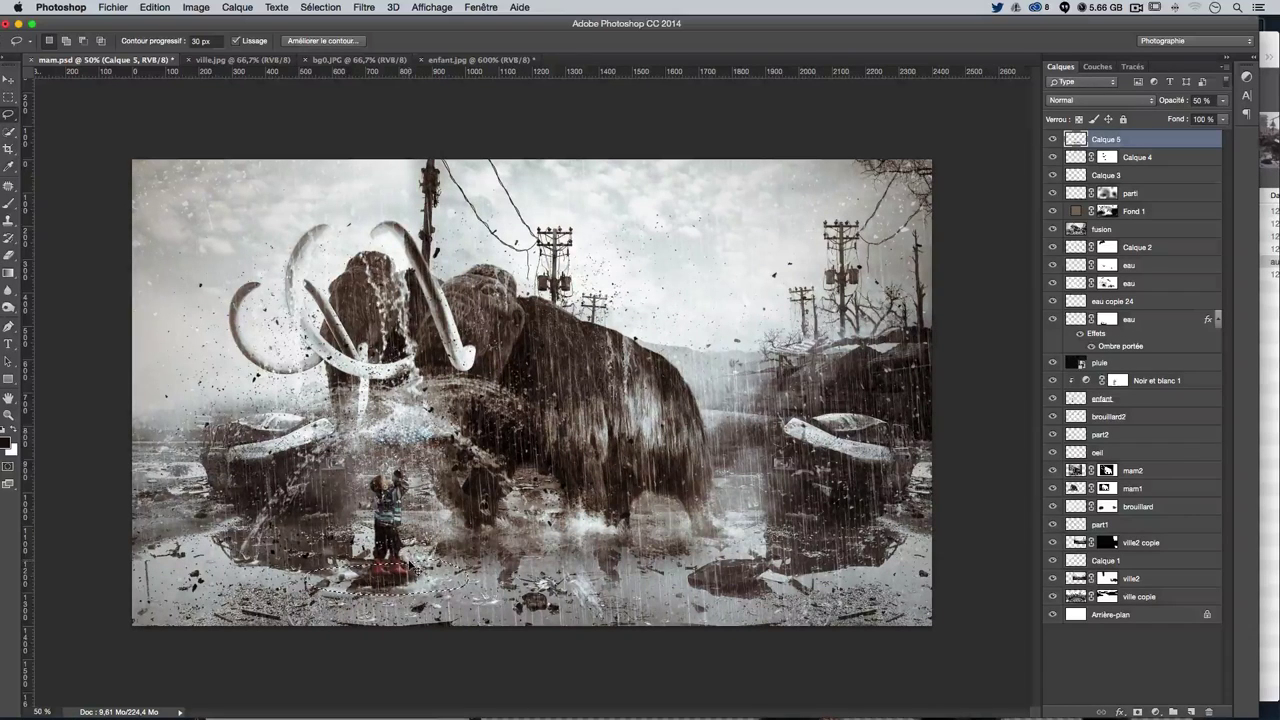
pyautogui.hotkey('ctrl', 'j')
# Flip the feet copy vertically and move it beneath the boots as a reflection
pyautogui.press('v')
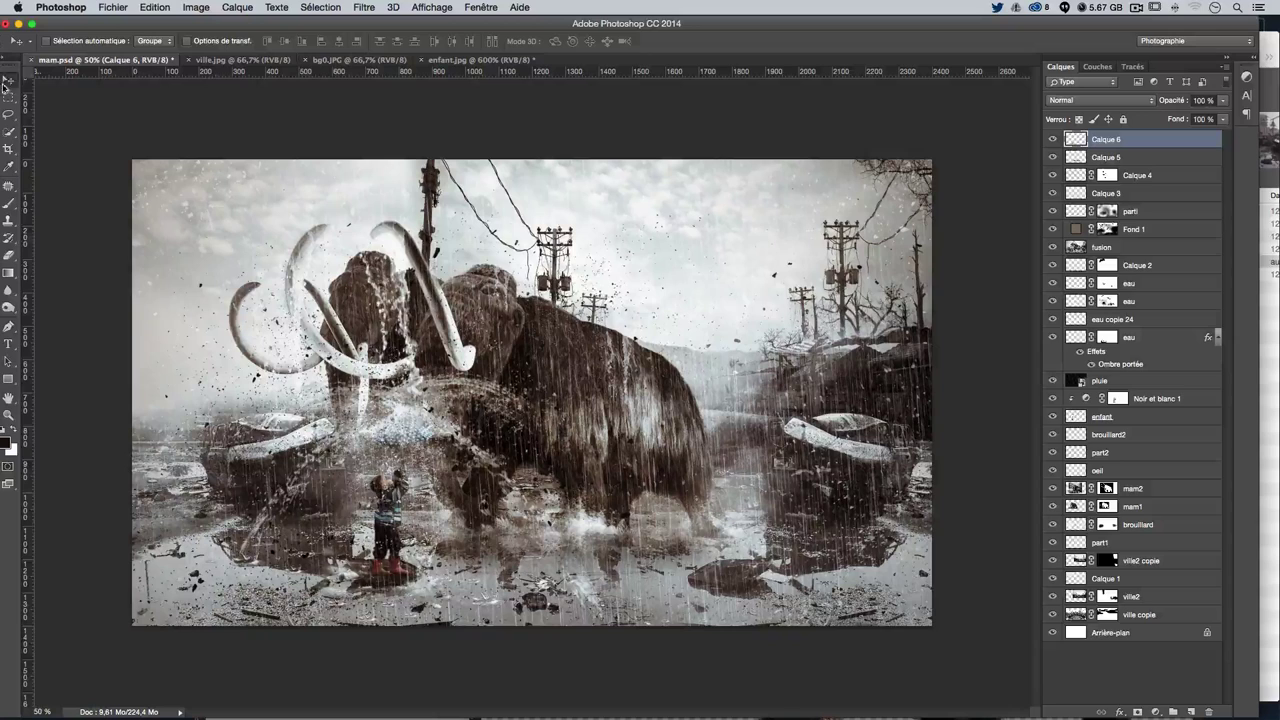
pyautogui.hotkey('ctrl', 't')
pyautogui.rightClick(330, 444)
pyautogui.click(456, 632)
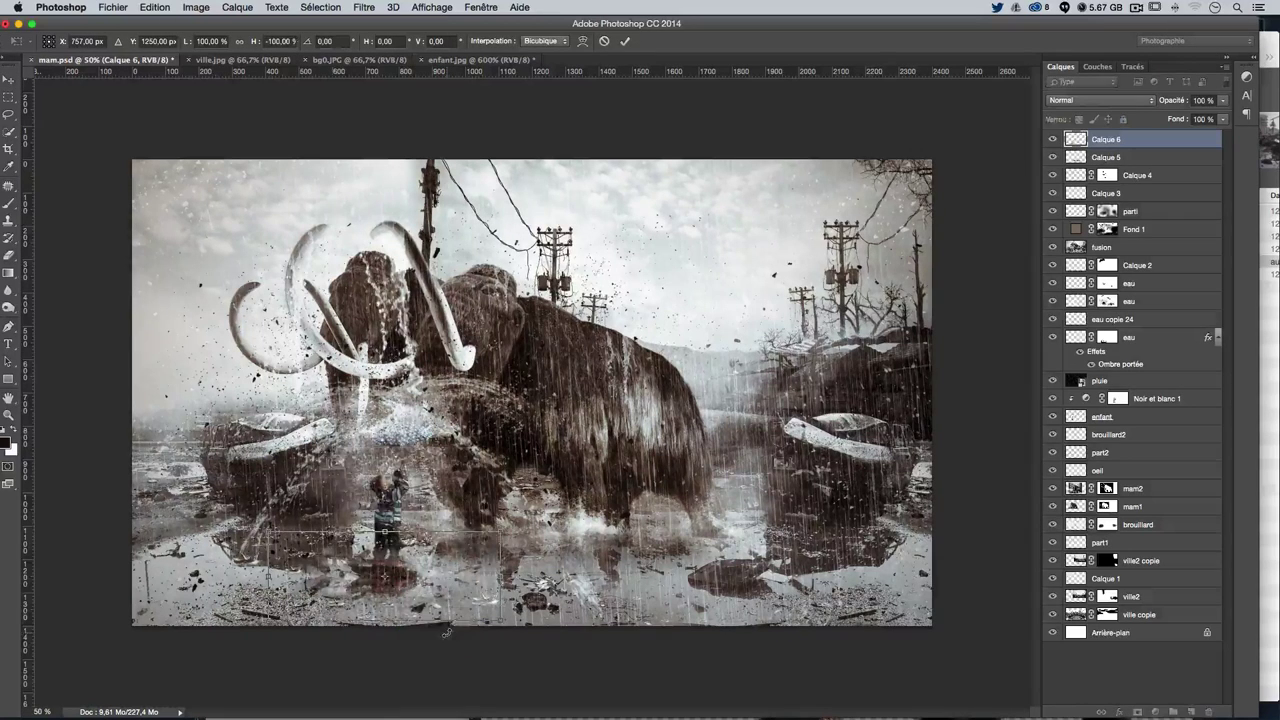
pyautogui.press('Return')
pyautogui.moveTo(455, 560); pyautogui.dragTo(452, 522)
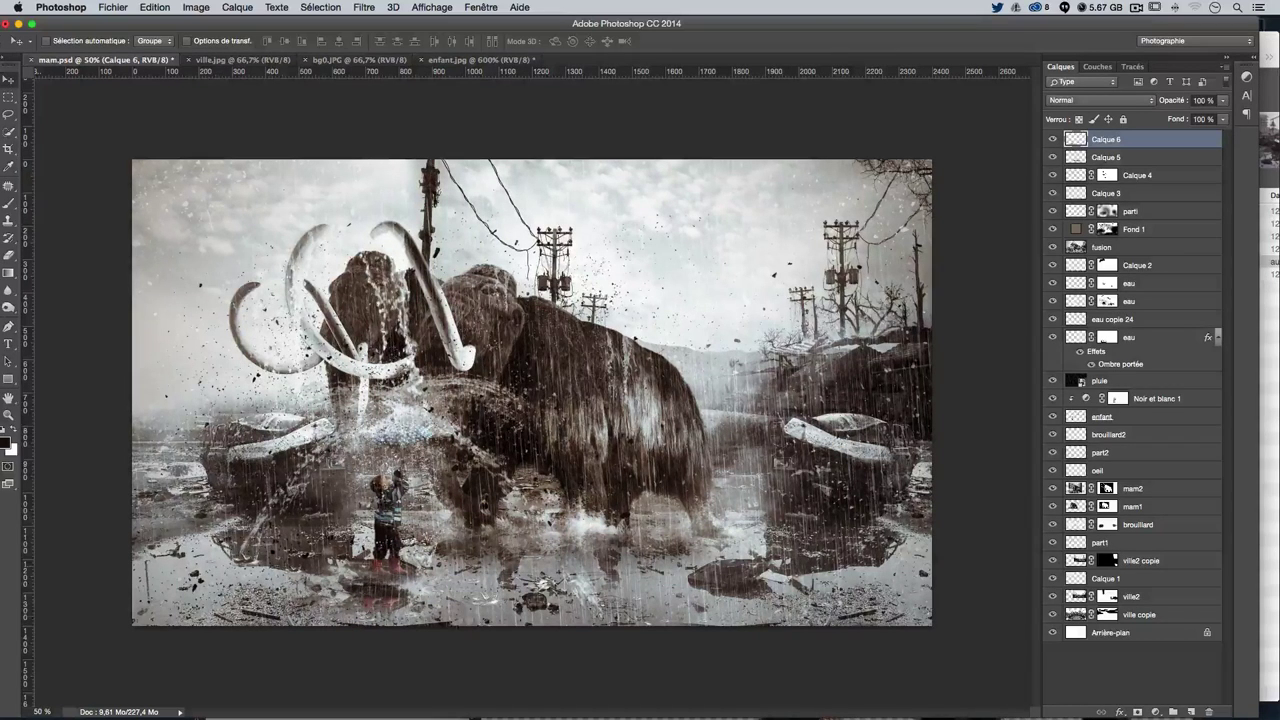
# Lower Calque 6 to 50% opacity so the boots reflection turns faint
pyautogui.click(9, 204)
pyautogui.click(9, 254)
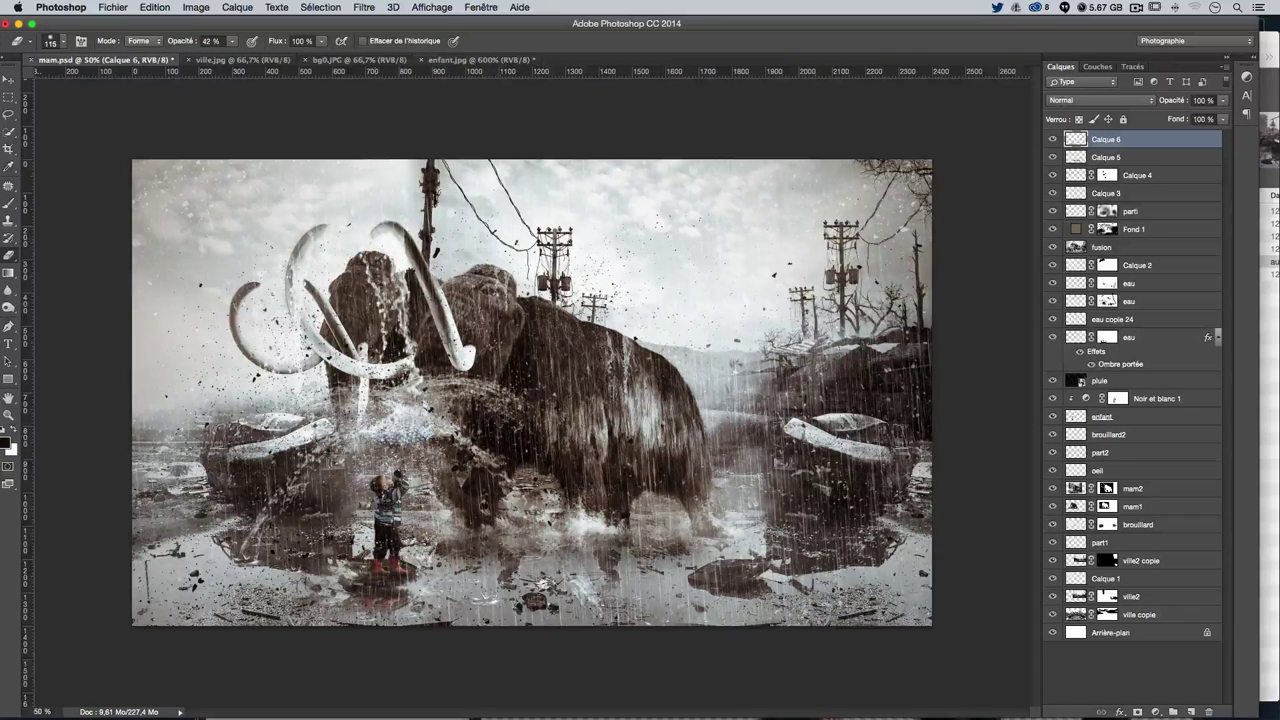
pyautogui.click(1108, 103)
pyautogui.write('0')
pyautogui.press('Return')
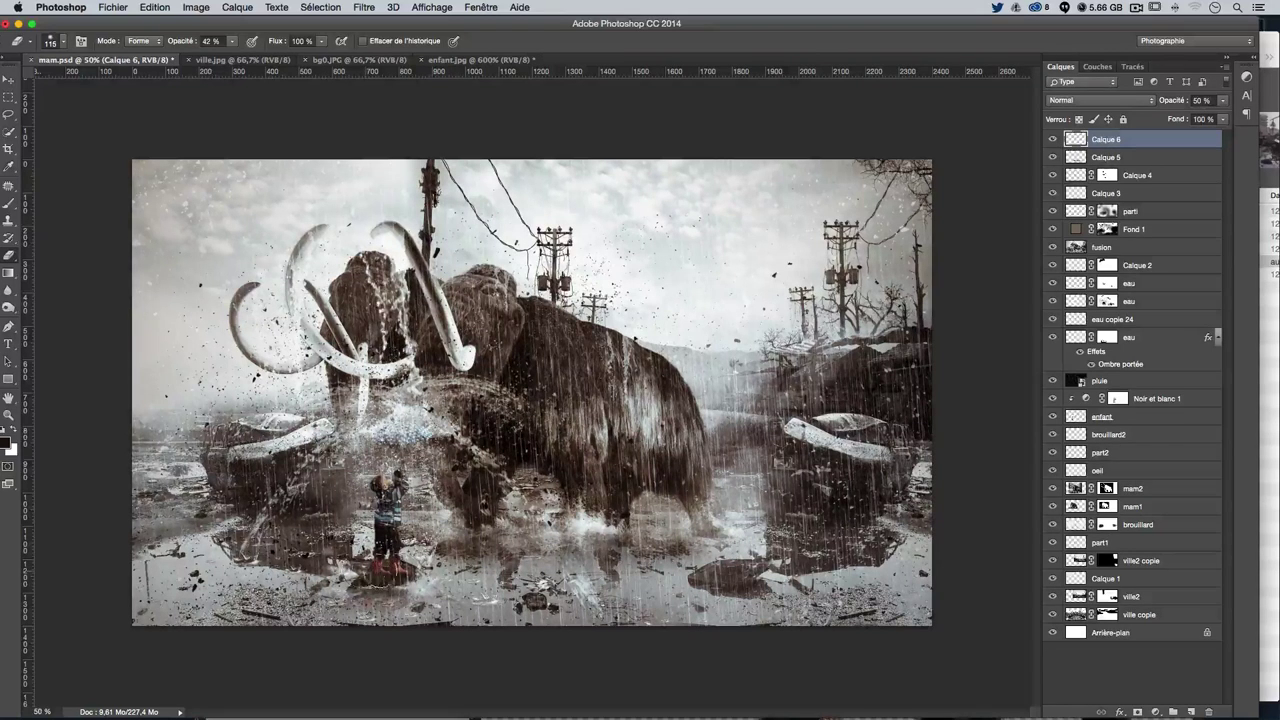
pyautogui.press('v')
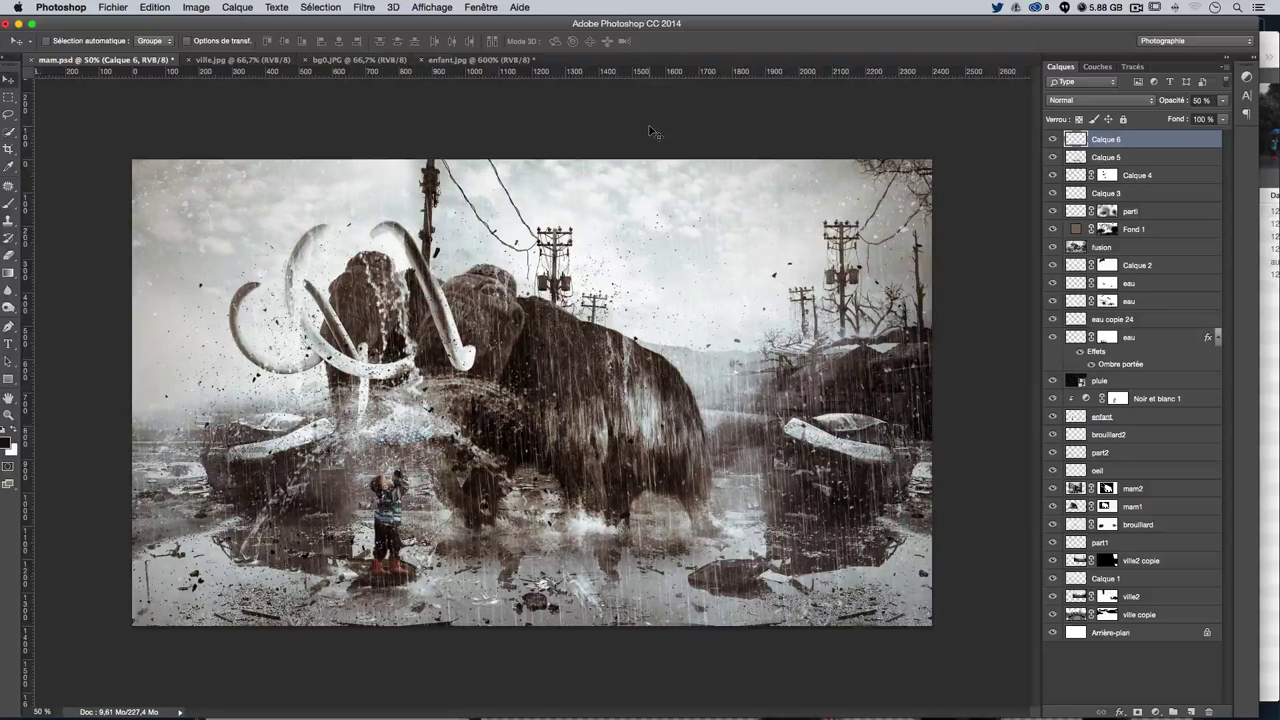
# Stamp all visible layers onto a new top layer and rename it 'fusion'
pyautogui.hotkey('ctrl', 'shift', 'alt', 'e')
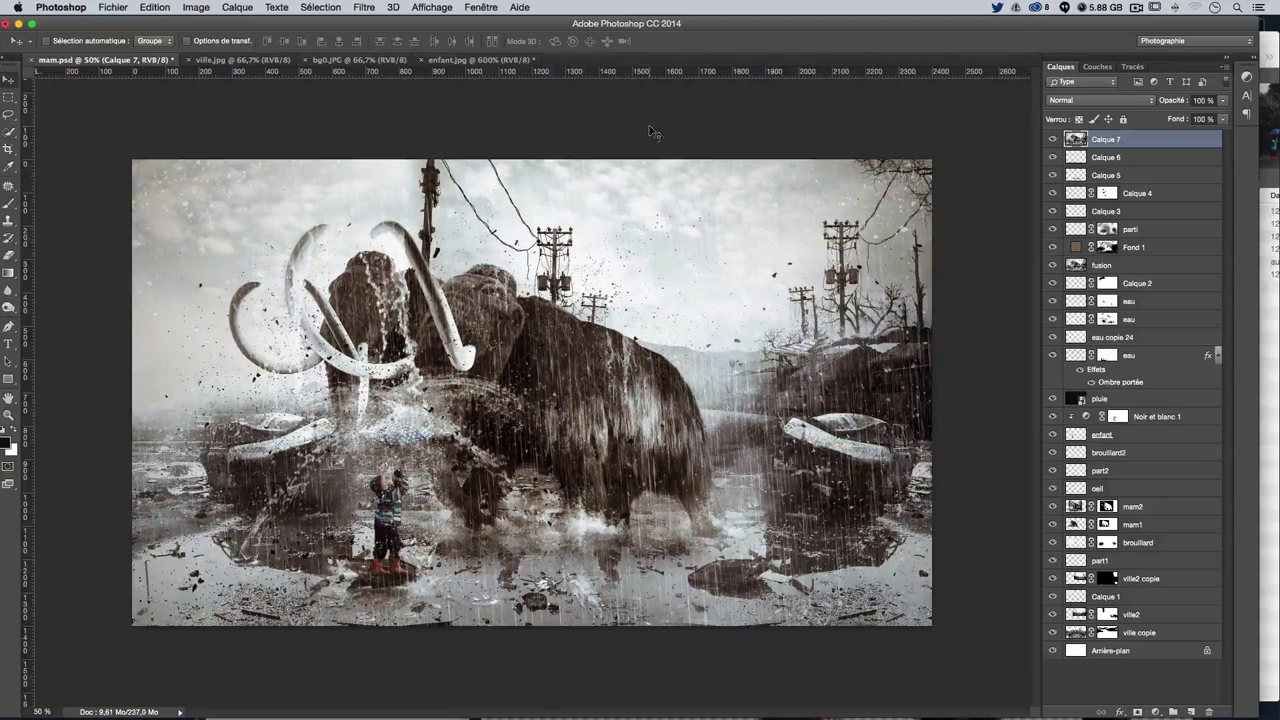
pyautogui.doubleClick(1108, 139)
pyautogui.write('fusio')
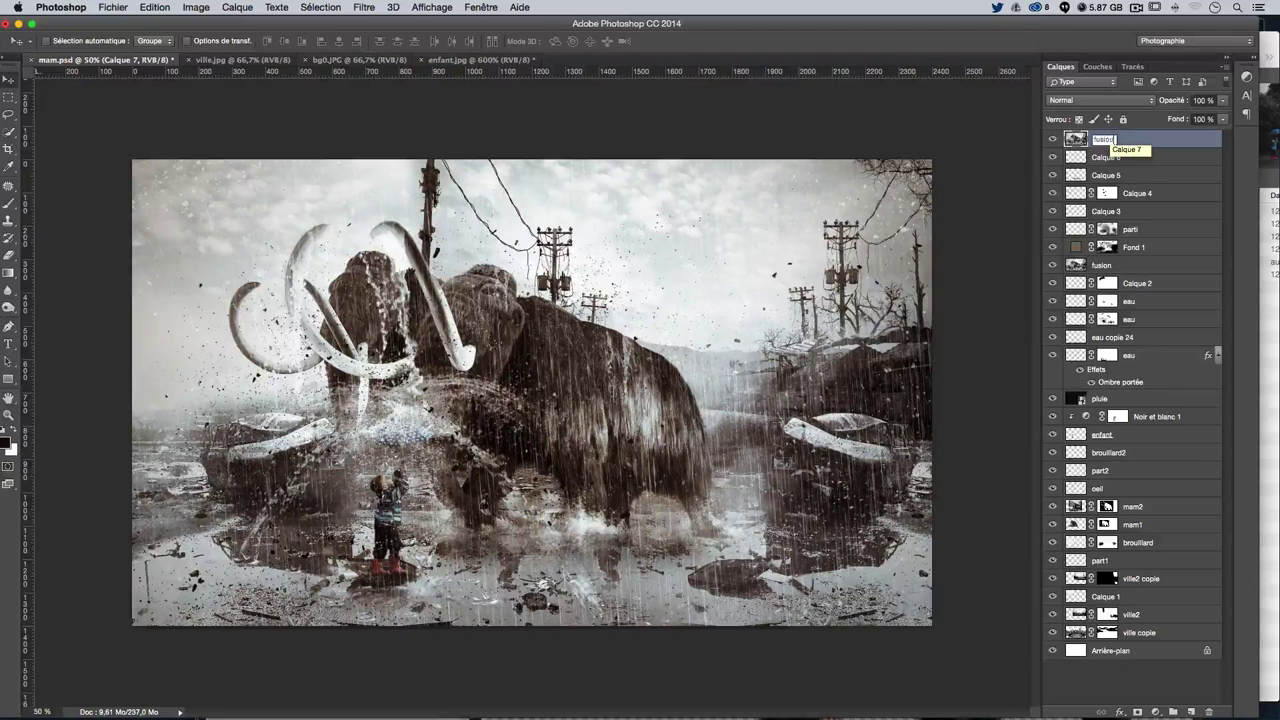
pyautogui.write('n')
pyautogui.press('Return')
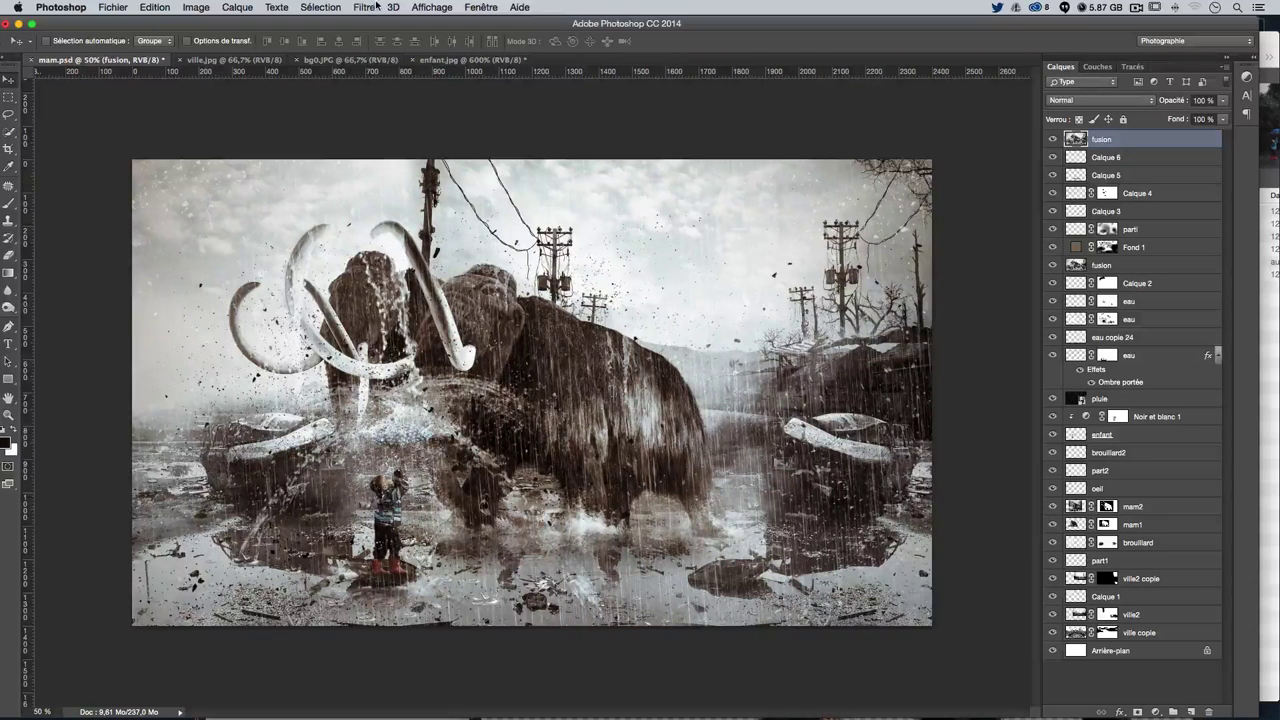
pyautogui.click(351, 7)
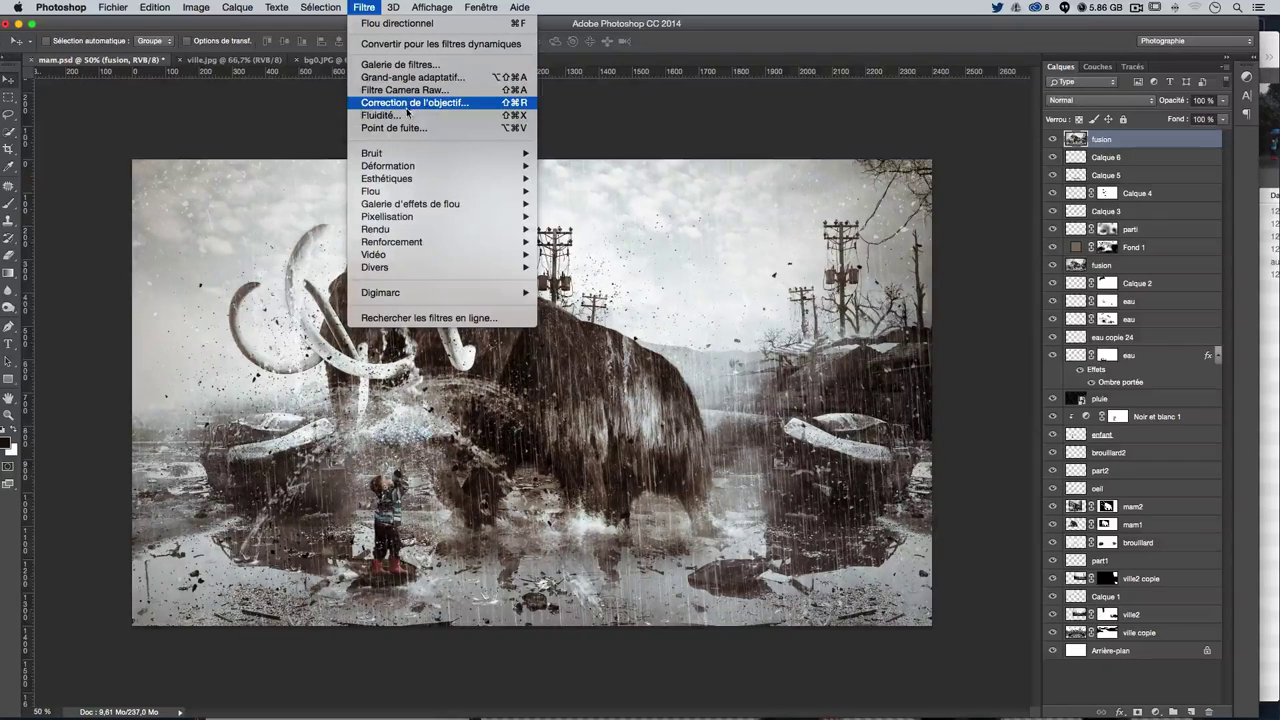
# Apply the Camera Raw filter to fusion with Clarté +20 and Exposition +0,25
pyautogui.click(408, 91)
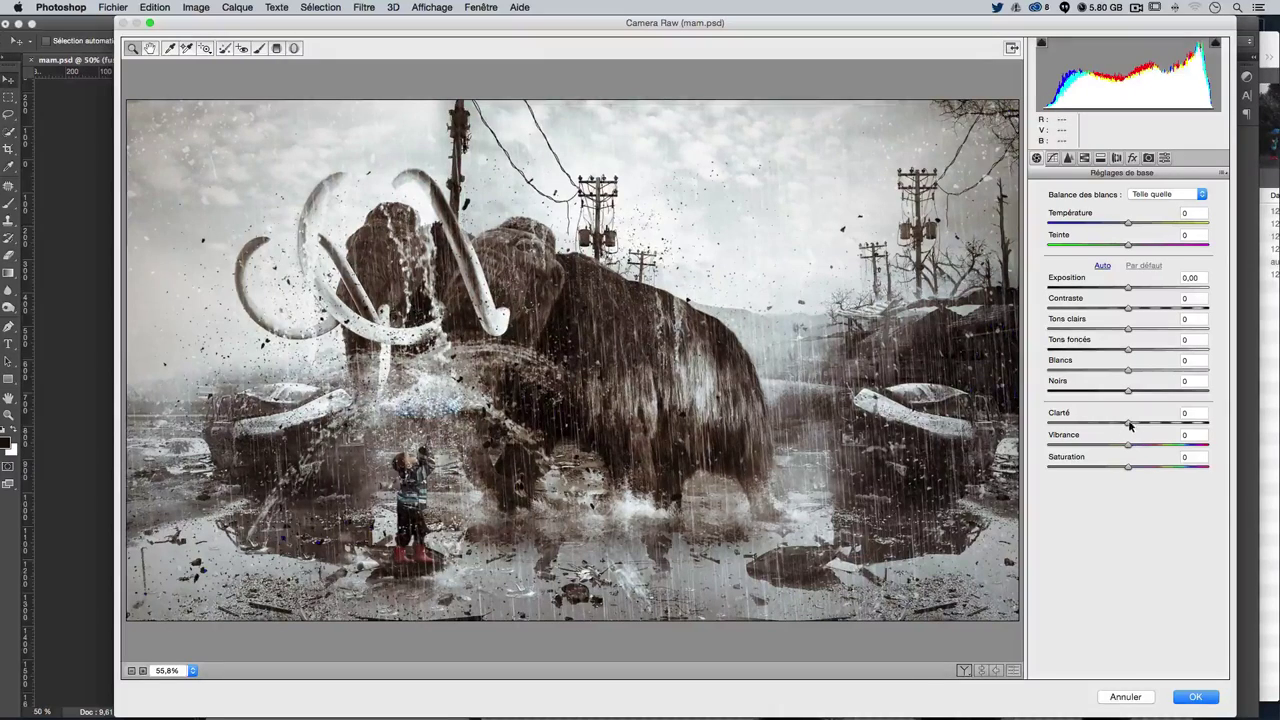
pyautogui.moveTo(1129, 425)
pyautogui.mouseDown()
pyautogui.moveTo(1238, 425)
pyautogui.moveTo(1138, 426)
pyautogui.mouseUp()
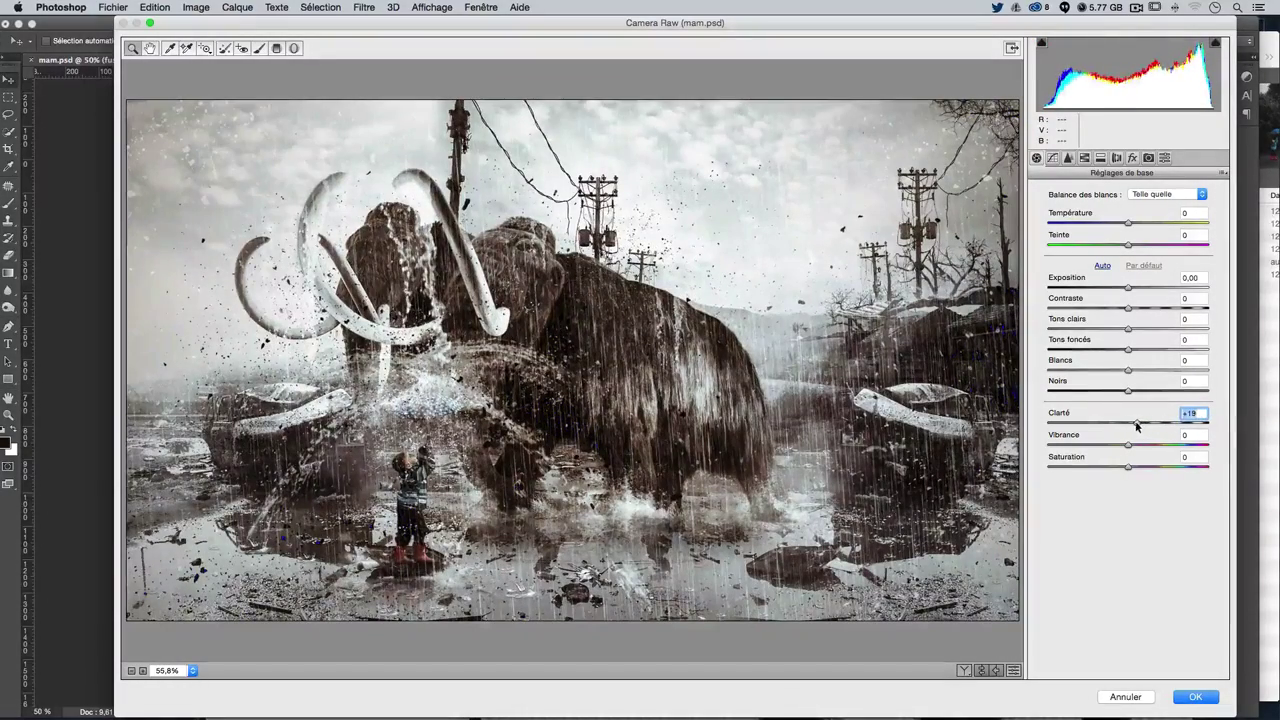
pyautogui.write('20')
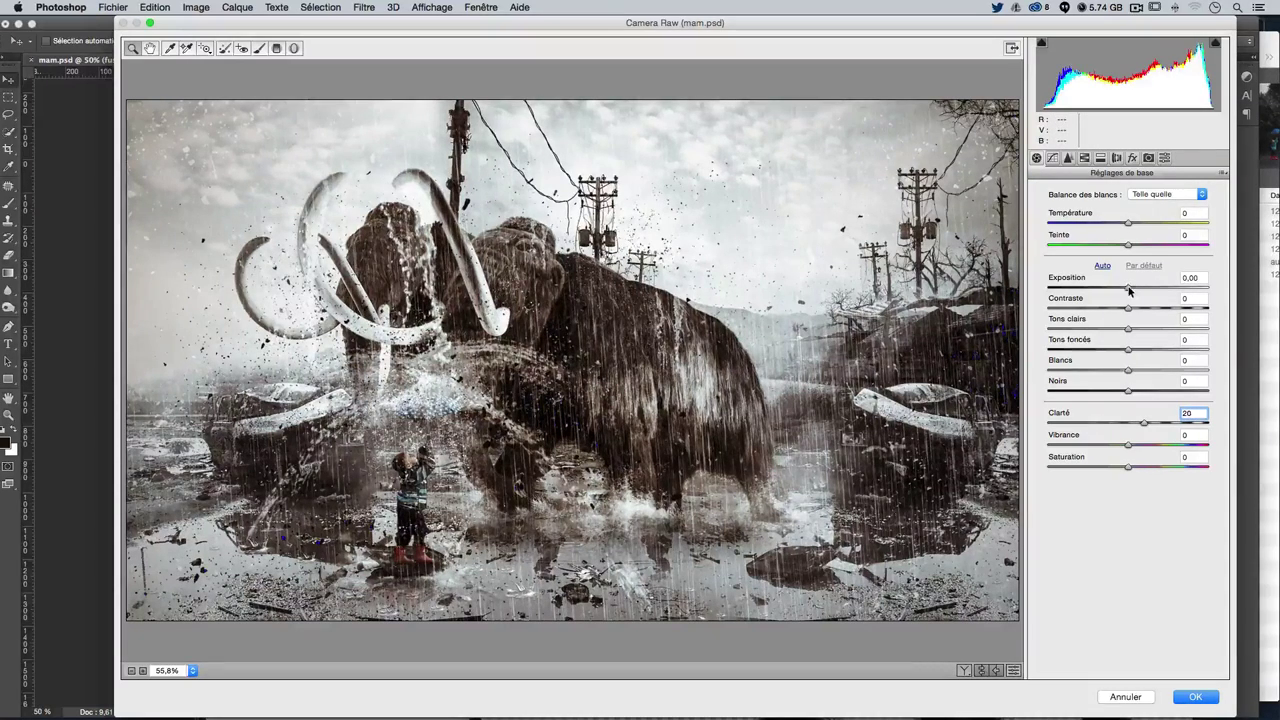
pyautogui.moveTo(1129, 288)
pyautogui.mouseDown()
pyautogui.moveTo(1119, 312)
pyautogui.moveTo(1101, 310)
pyautogui.moveTo(1137, 330)
pyautogui.moveTo(1125, 349)
pyautogui.moveTo(1140, 373)
pyautogui.mouseUp()
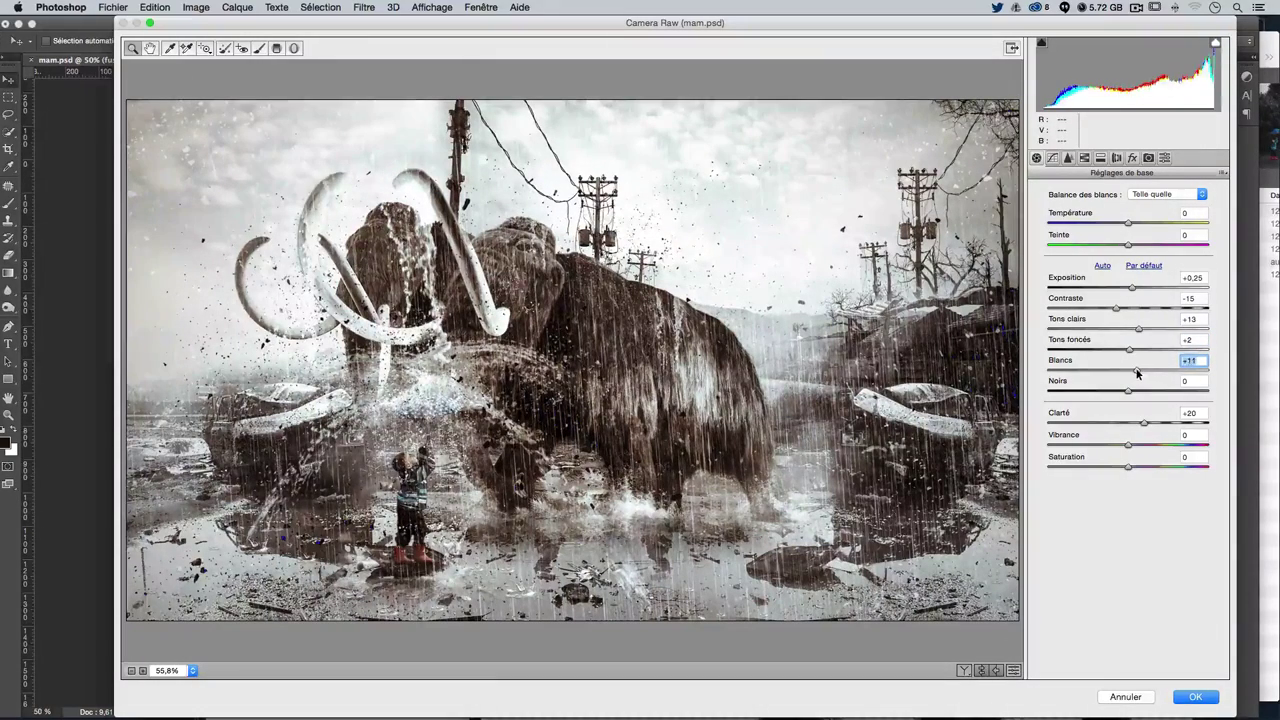
pyautogui.moveTo(1140, 373); pyautogui.dragTo(1136, 372)
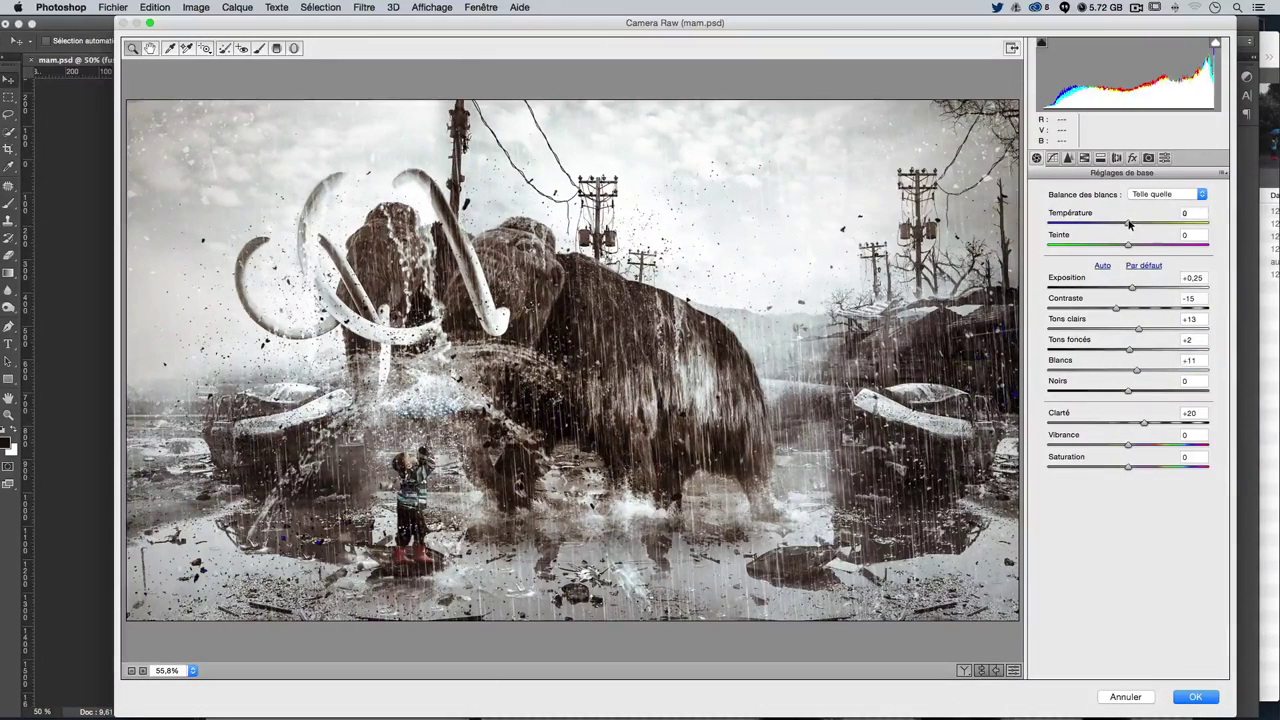
# Adjust the Camera Raw Température value toward a cooler, bluer tone
pyautogui.moveTo(1128, 222); pyautogui.dragTo(1108, 223)
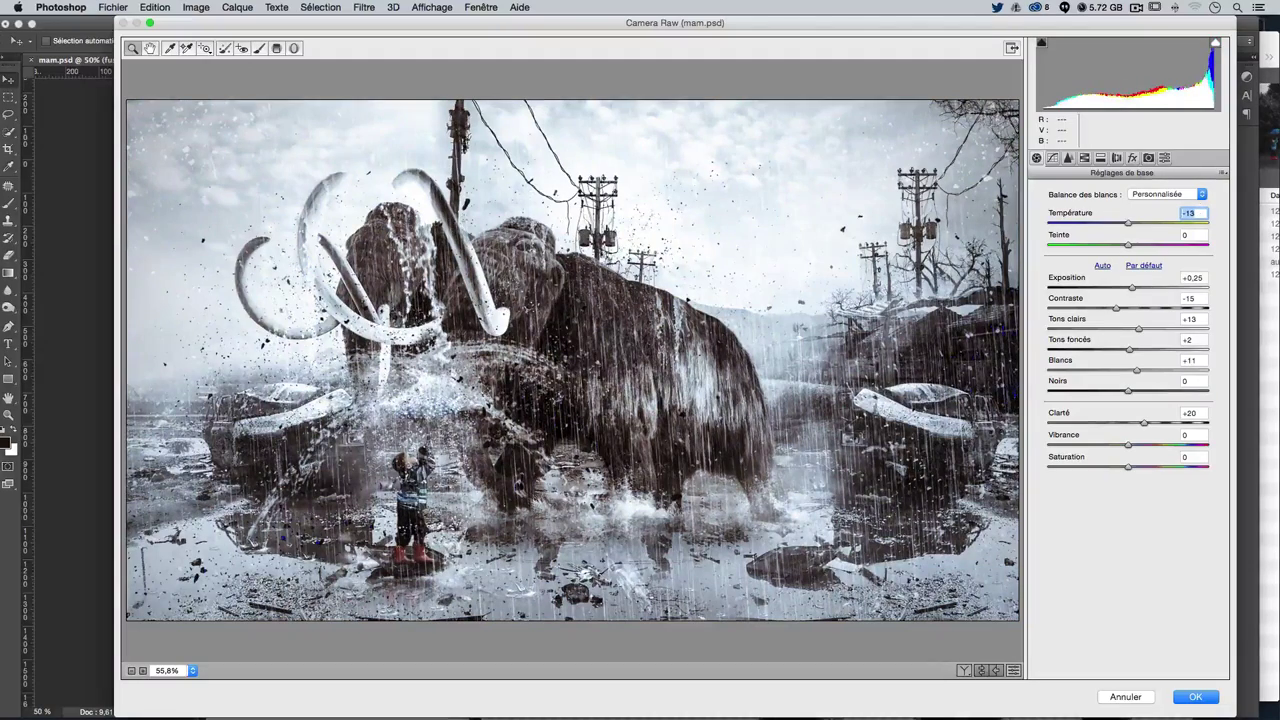
pyautogui.write('0')
pyautogui.doubleClick(1198, 208)
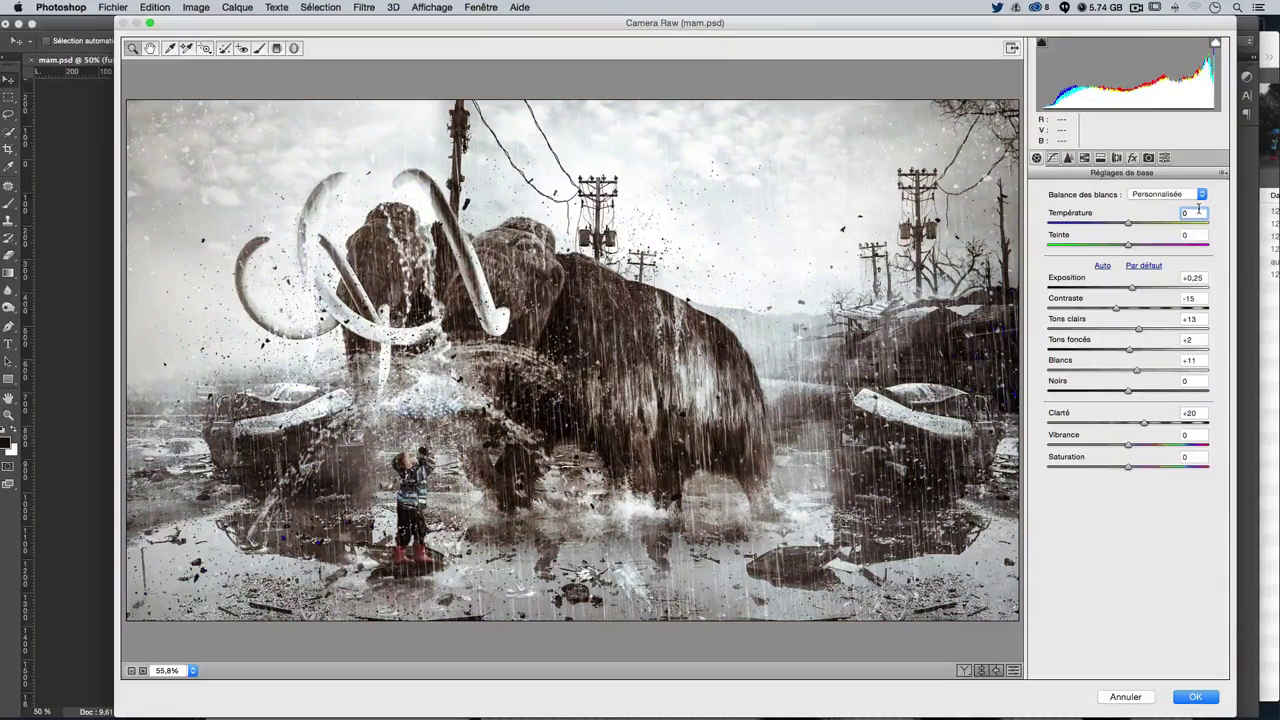
pyautogui.press('Return')
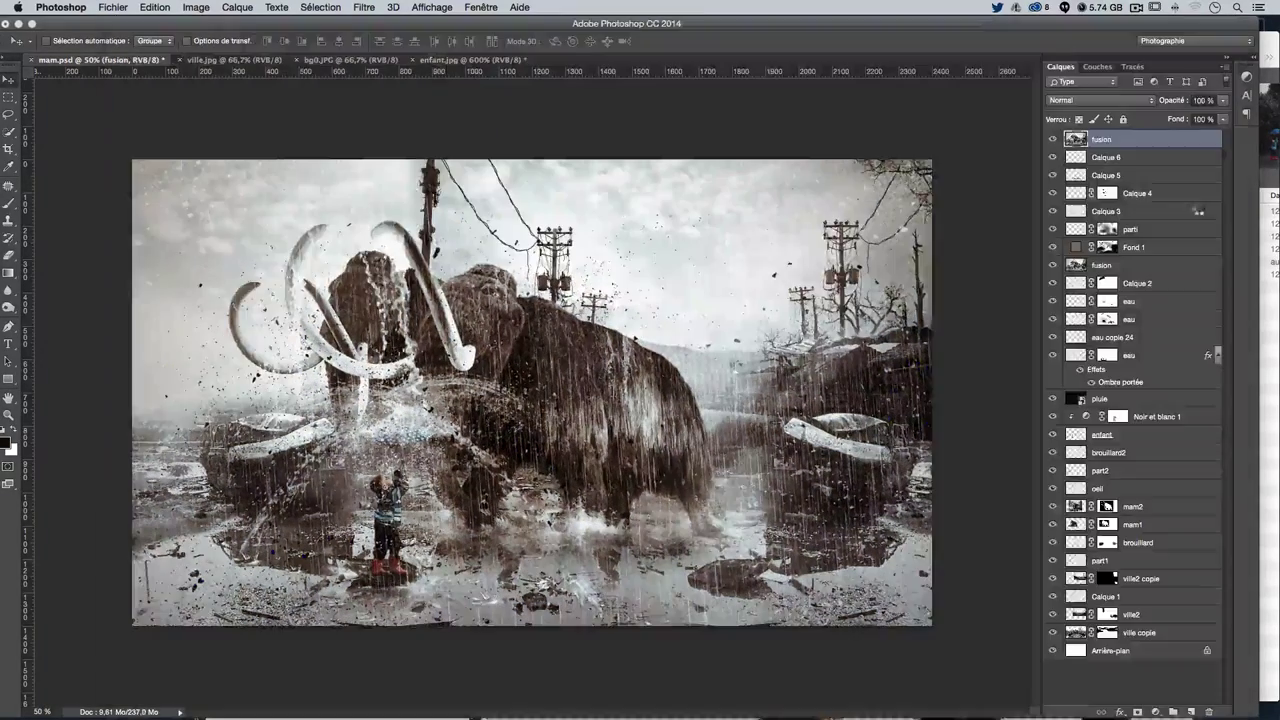
pyautogui.press('super+z')
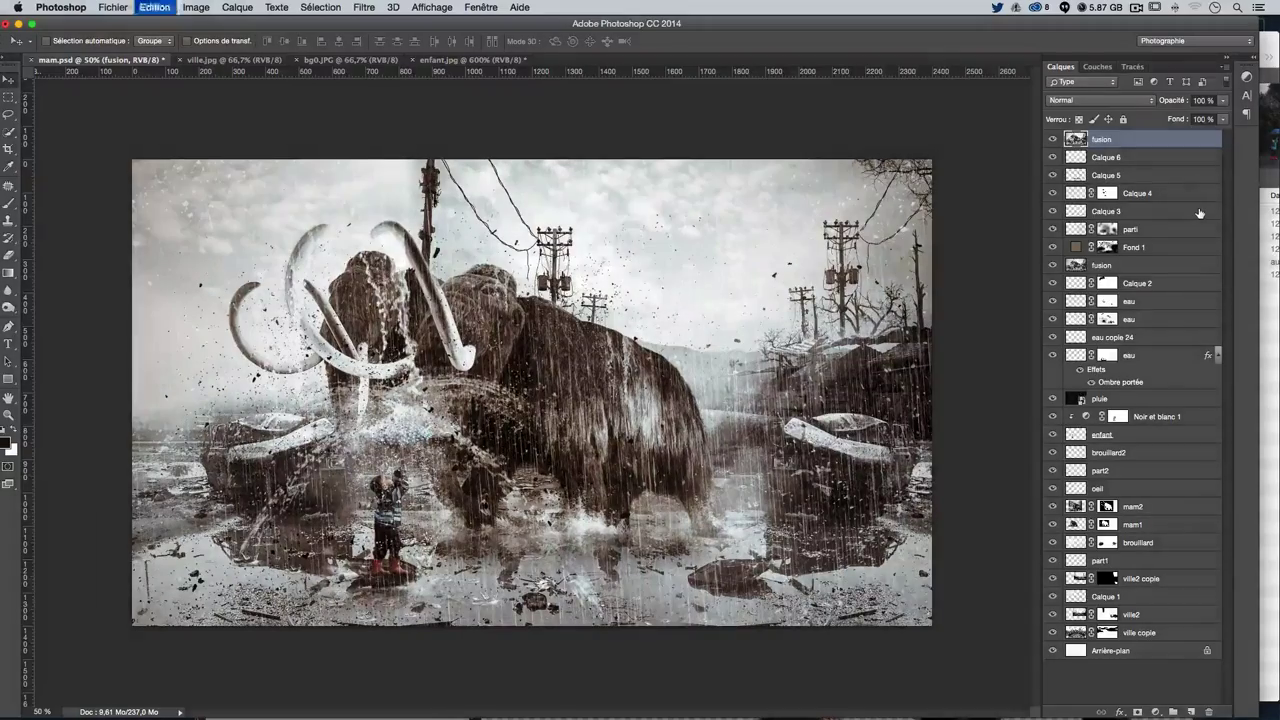
pyautogui.press('super+z')
pyautogui.press('super+z')
pyautogui.press('super+z')
pyautogui.press('super+z')
pyautogui.press('super+z')
pyautogui.press('super+z')
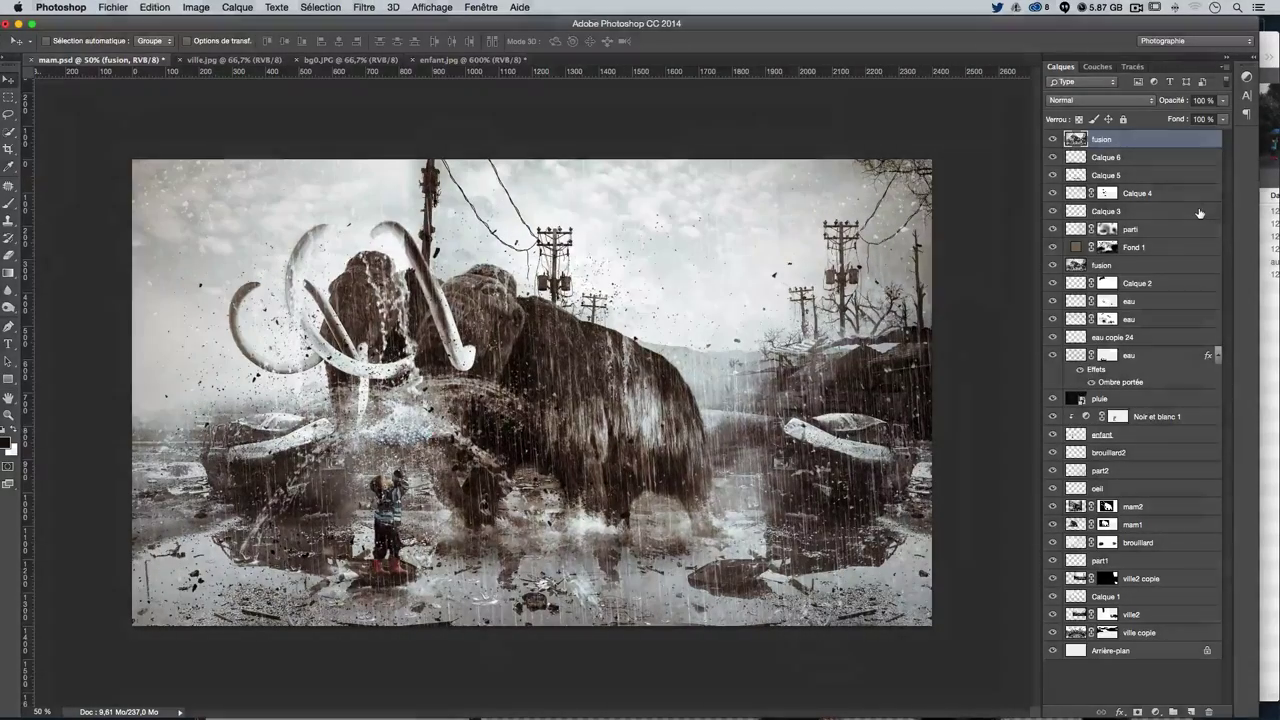
pyautogui.press('super+z')
pyautogui.press('super+z')
pyautogui.press('super+z')
pyautogui.press('super+z')
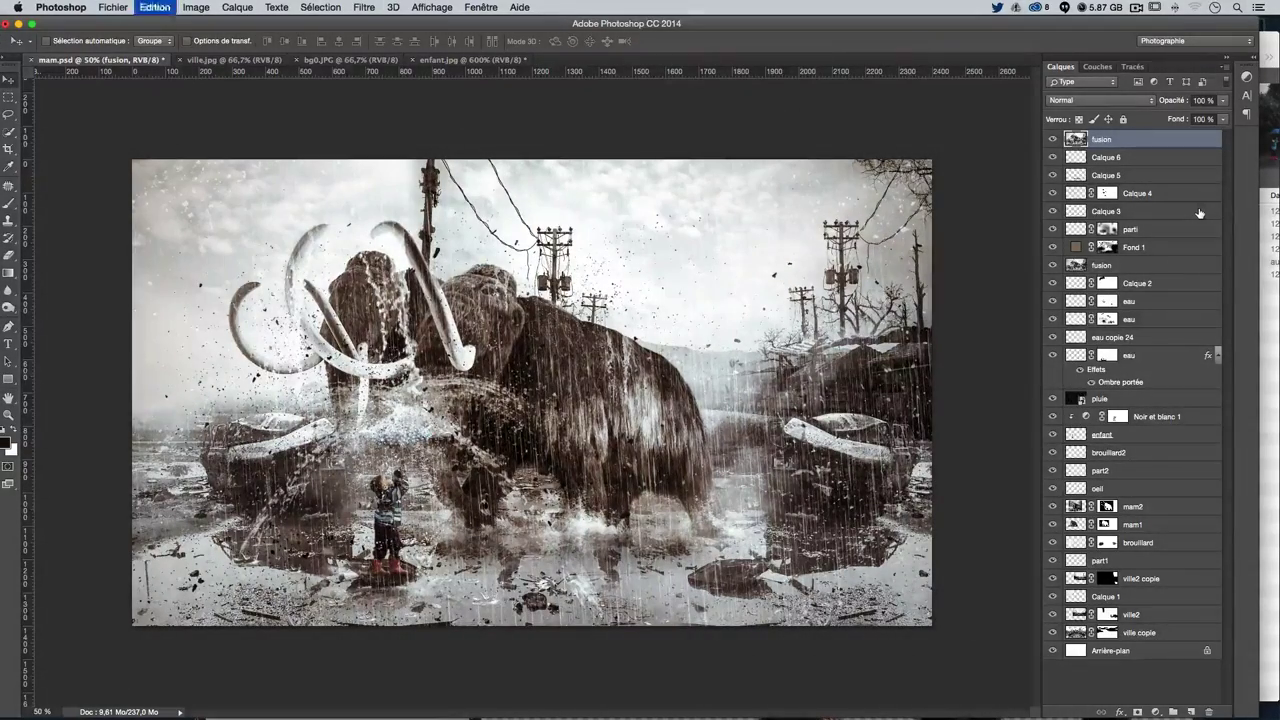
pyautogui.press('super+z')
pyautogui.press('super+z')
pyautogui.press('super+z')
pyautogui.press('super+z')
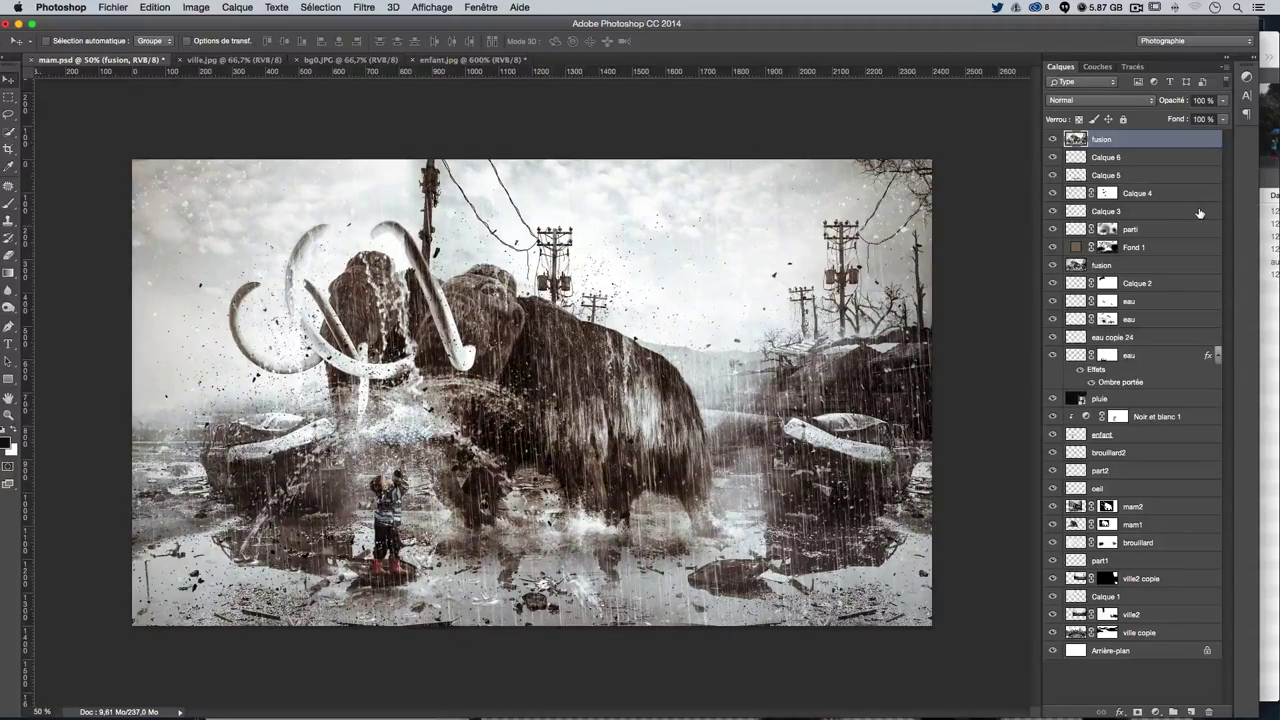
pyautogui.press('super+z')
pyautogui.press('super+z')
pyautogui.press('super+z')
pyautogui.press('super+z')
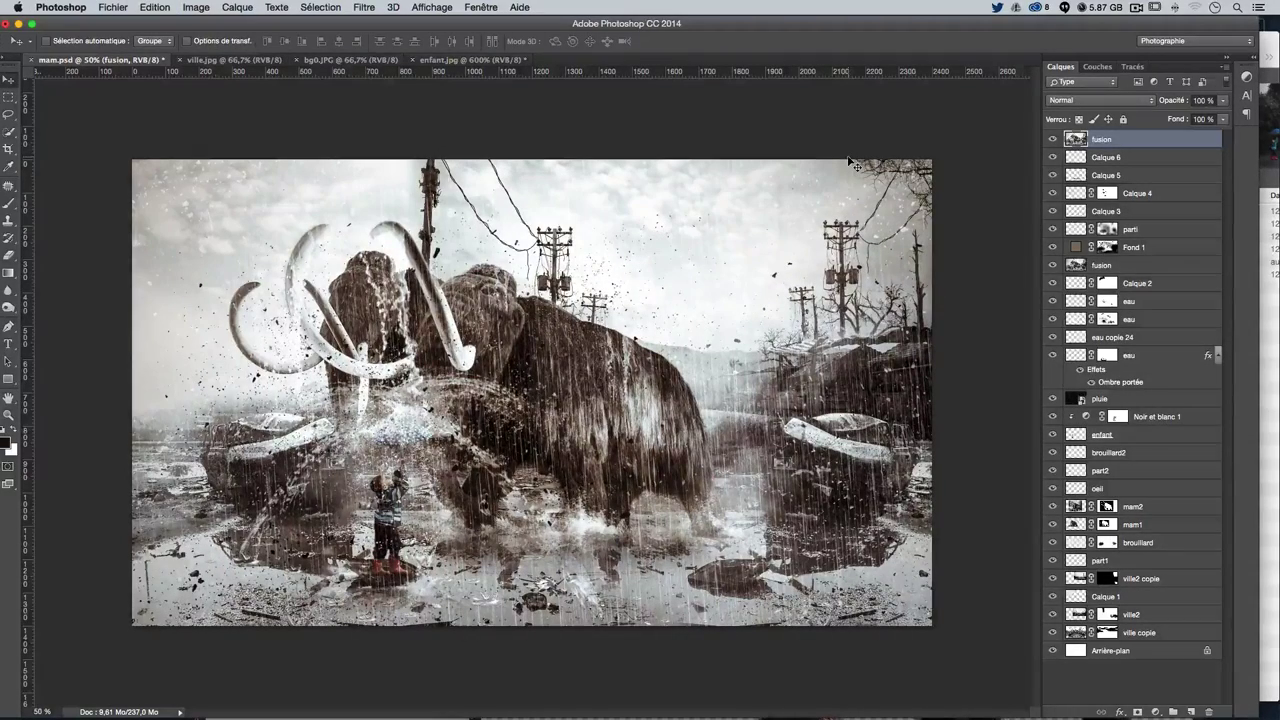